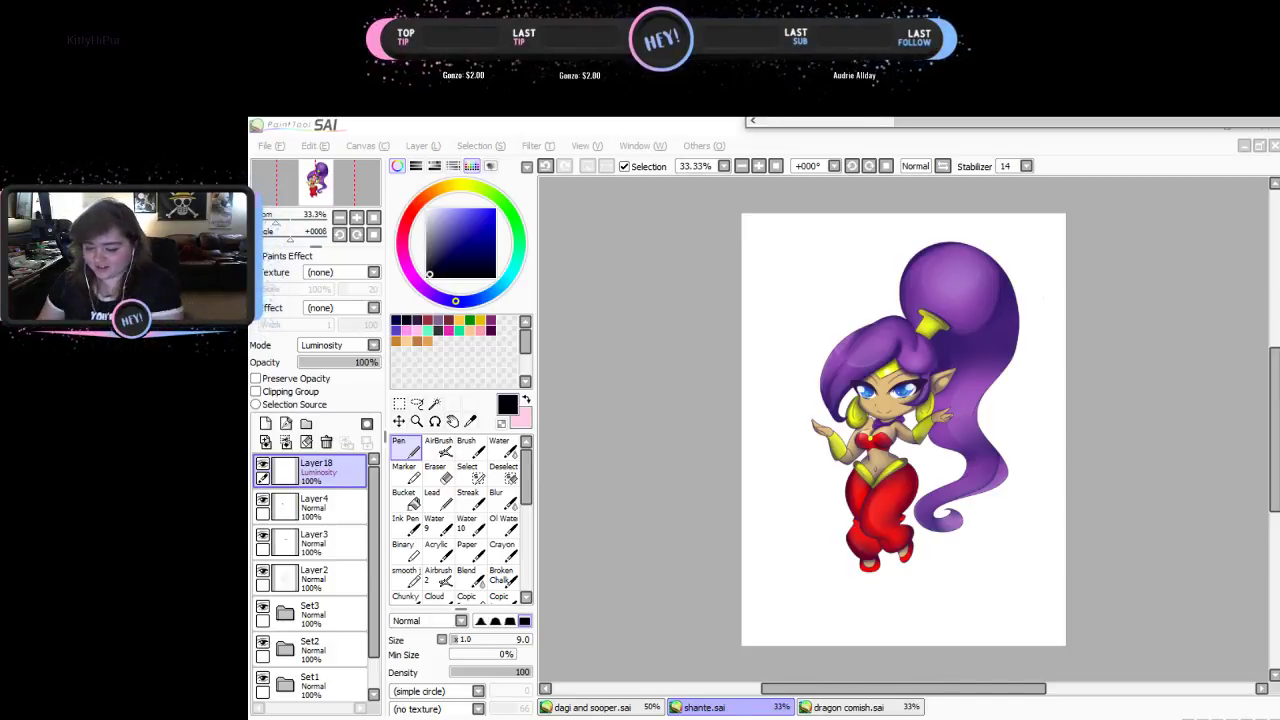
- Create a new blank canvas
click(1117, 501)
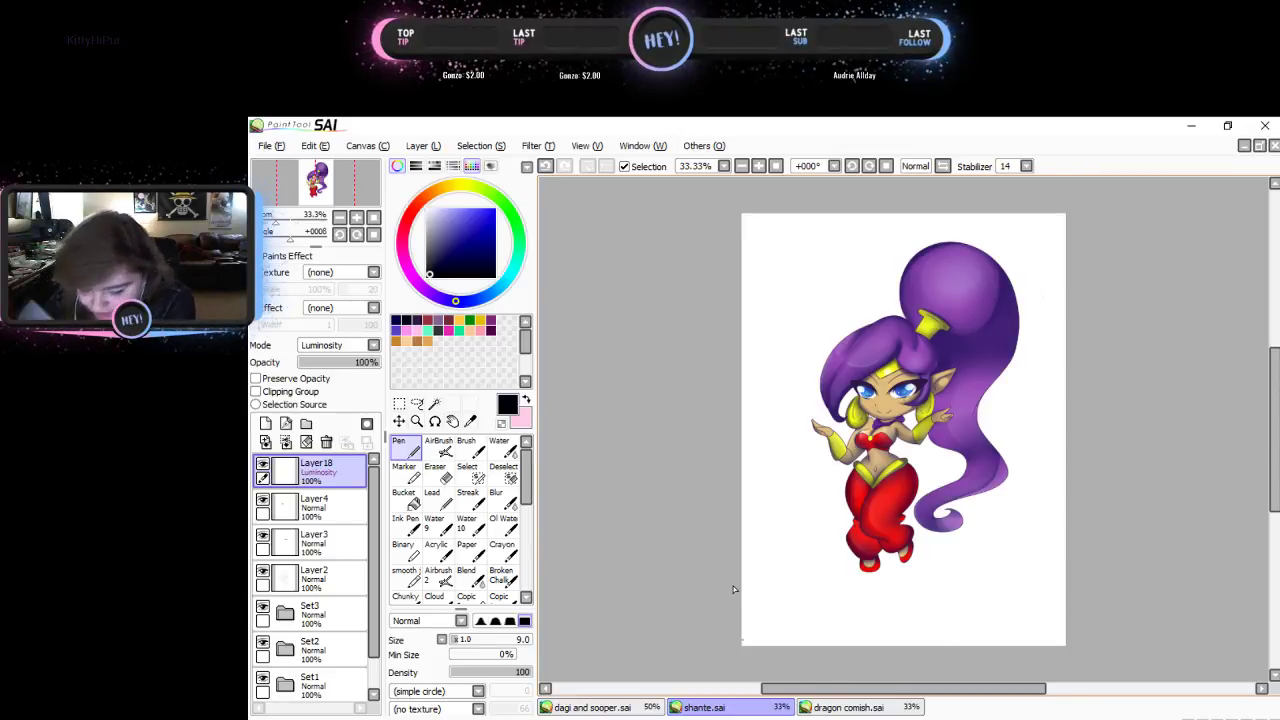
click(288, 147)
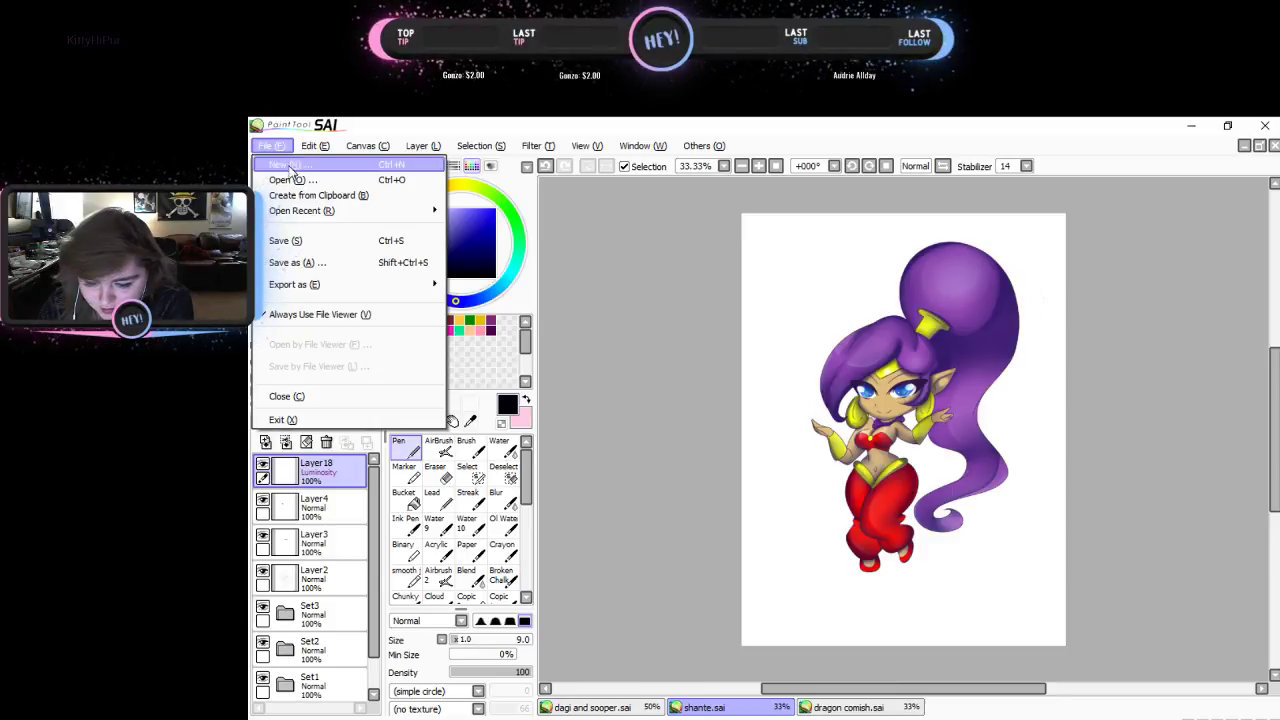
click(446, 141)
click(262, 145)
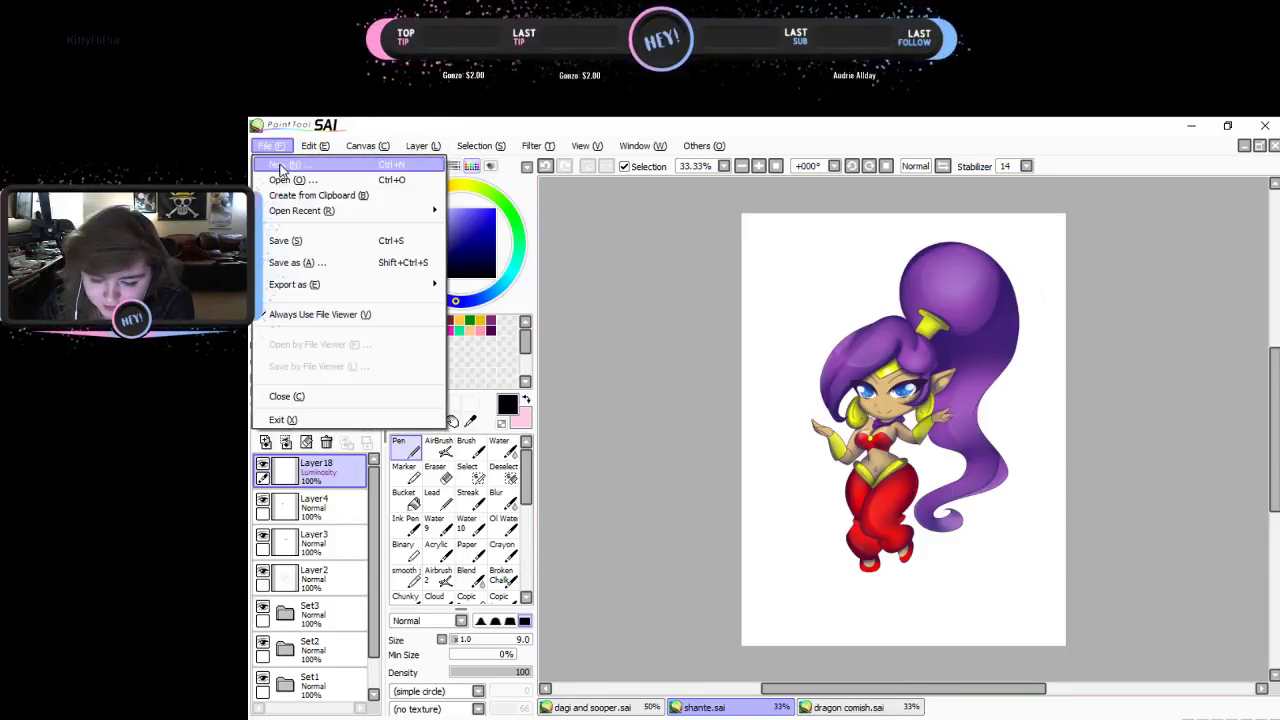
click(280, 177)
click(552, 383)
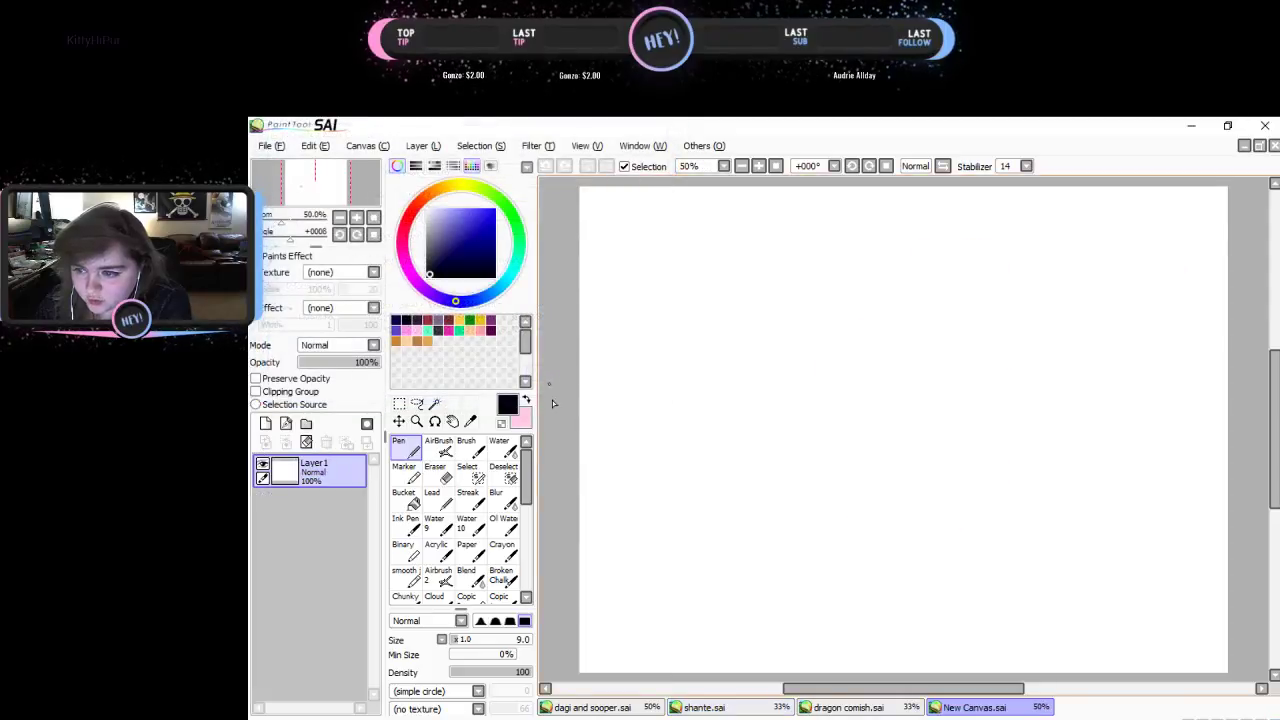
- Rotate the canvas 90° counter-clockwise to portrait and pick a bright blue drawing colour
click(308, 146)
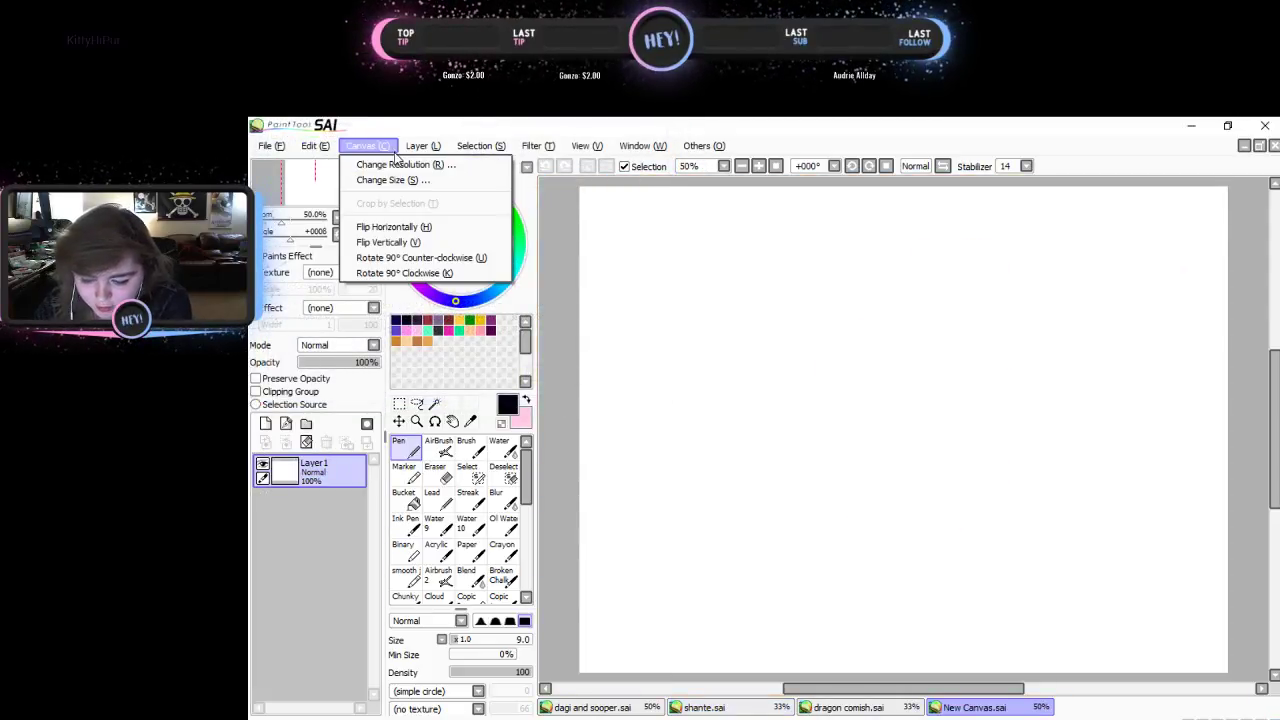
click(410, 256)
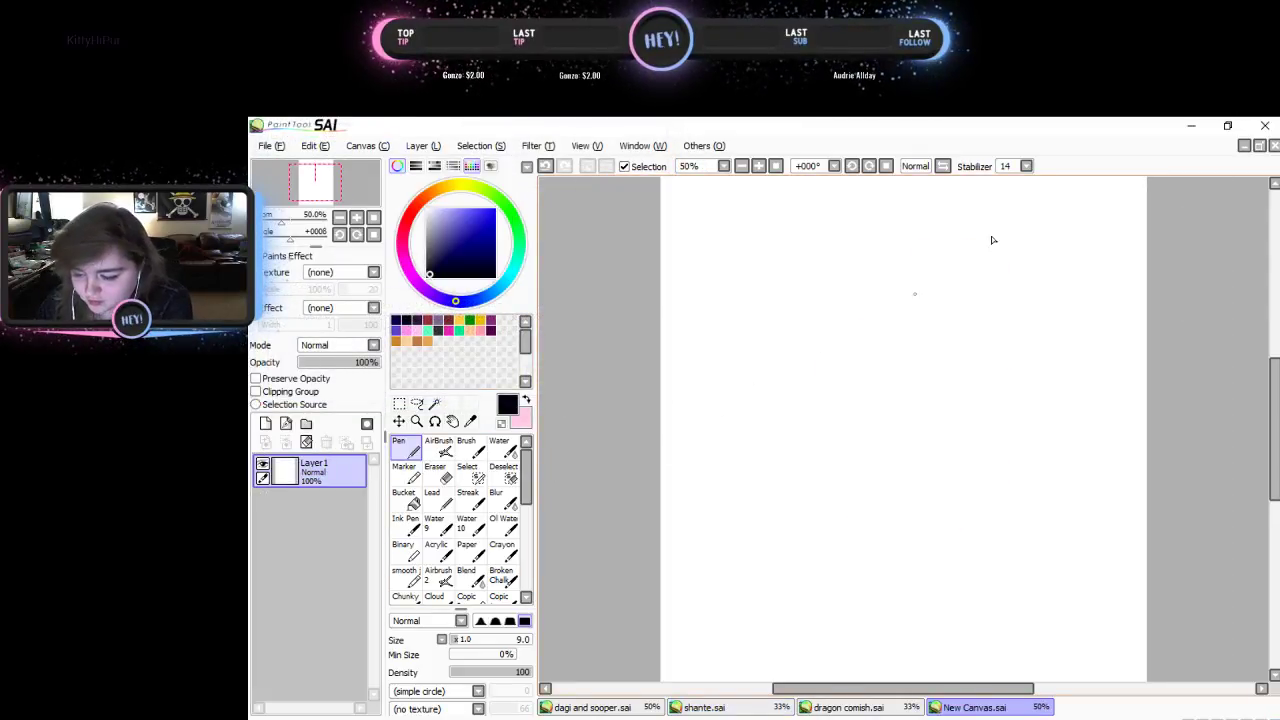
click(486, 202)
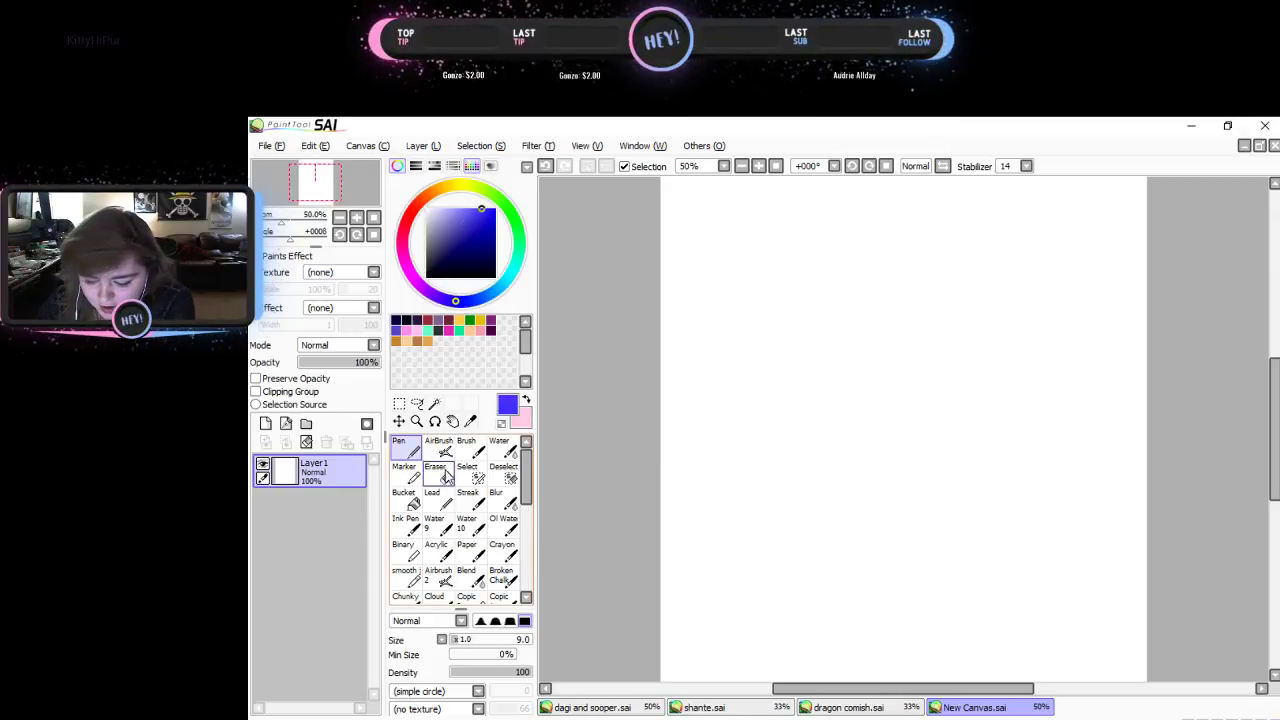
- Try sketching a round head with curved face guidelines in the upper part of the canvas, and clear the layer
mouse_move(884, 251)
mouse_down()
mouse_move(971, 309)
mouse_move(877, 346)
mouse_move(857, 263)
mouse_move(886, 238)
mouse_up()
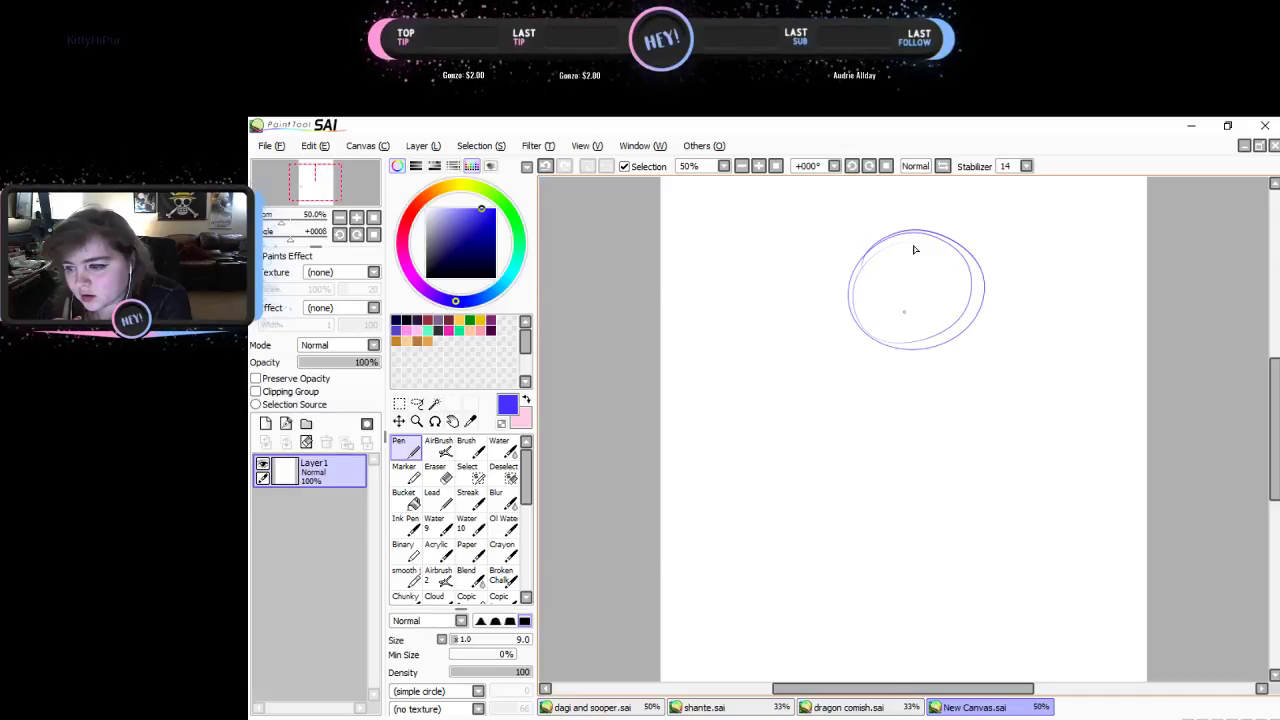
mouse_move(915, 230)
mouse_down()
mouse_move(870, 335)
mouse_move(964, 340)
mouse_move(919, 228)
mouse_move(860, 353)
mouse_move(980, 296)
mouse_up()
drag(910, 228, 904, 352)
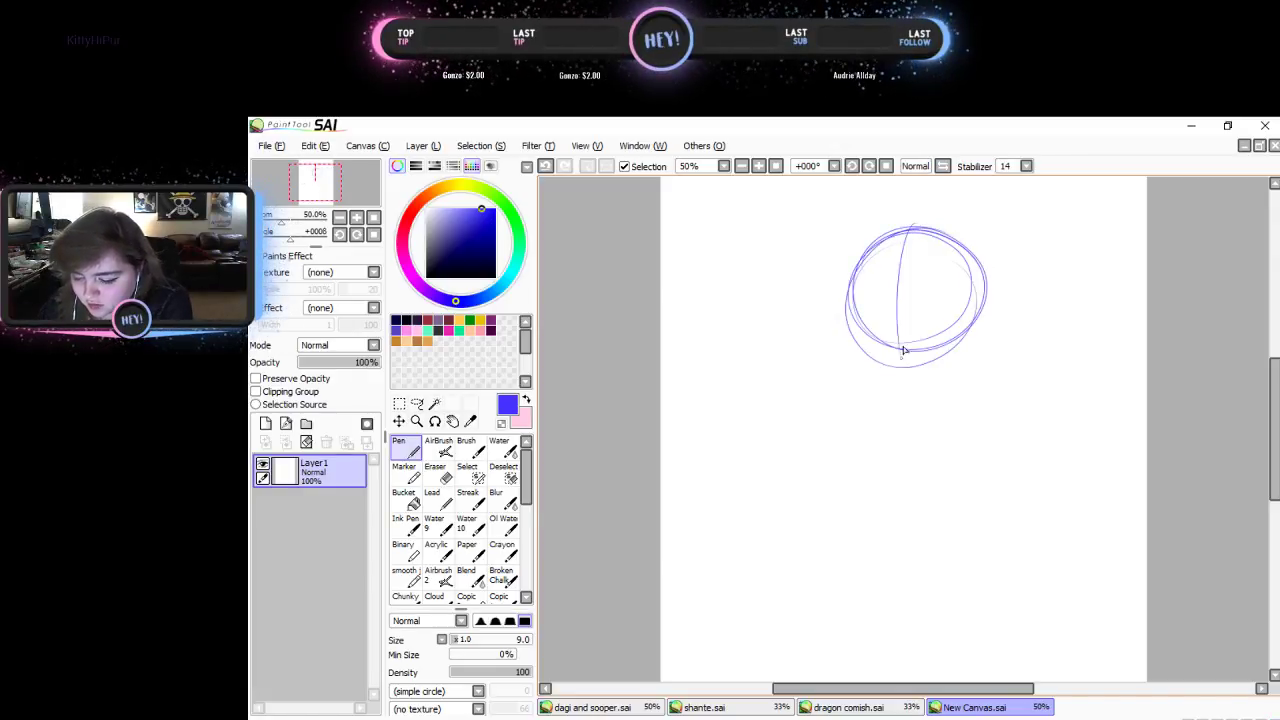
mouse_move(856, 297)
mouse_down()
mouse_move(962, 317)
mouse_move(978, 306)
mouse_up()
drag(894, 314, 865, 296)
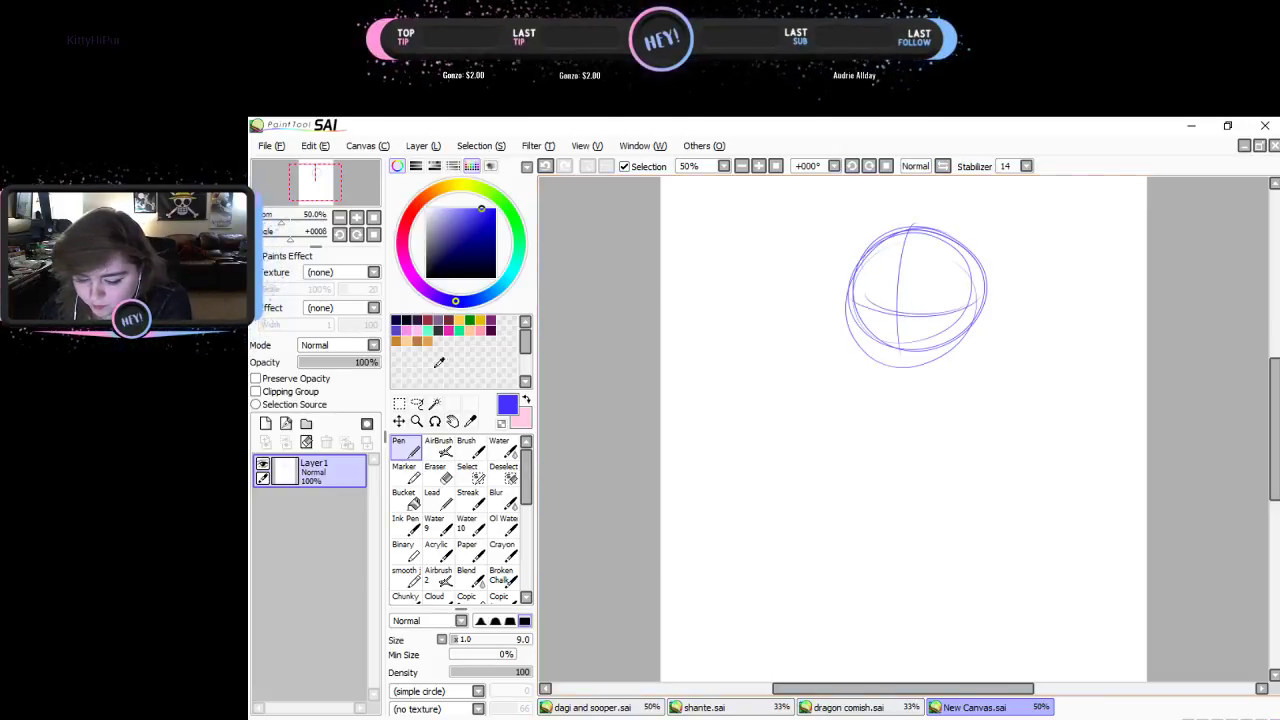
click(306, 441)
- Sketch a wide oval head with crossed vertical and horizontal face guidelines in the upper half of the canvas
mouse_move(904, 400)
mouse_down()
mouse_move(900, 297)
mouse_move(917, 409)
mouse_move(900, 270)
mouse_up()
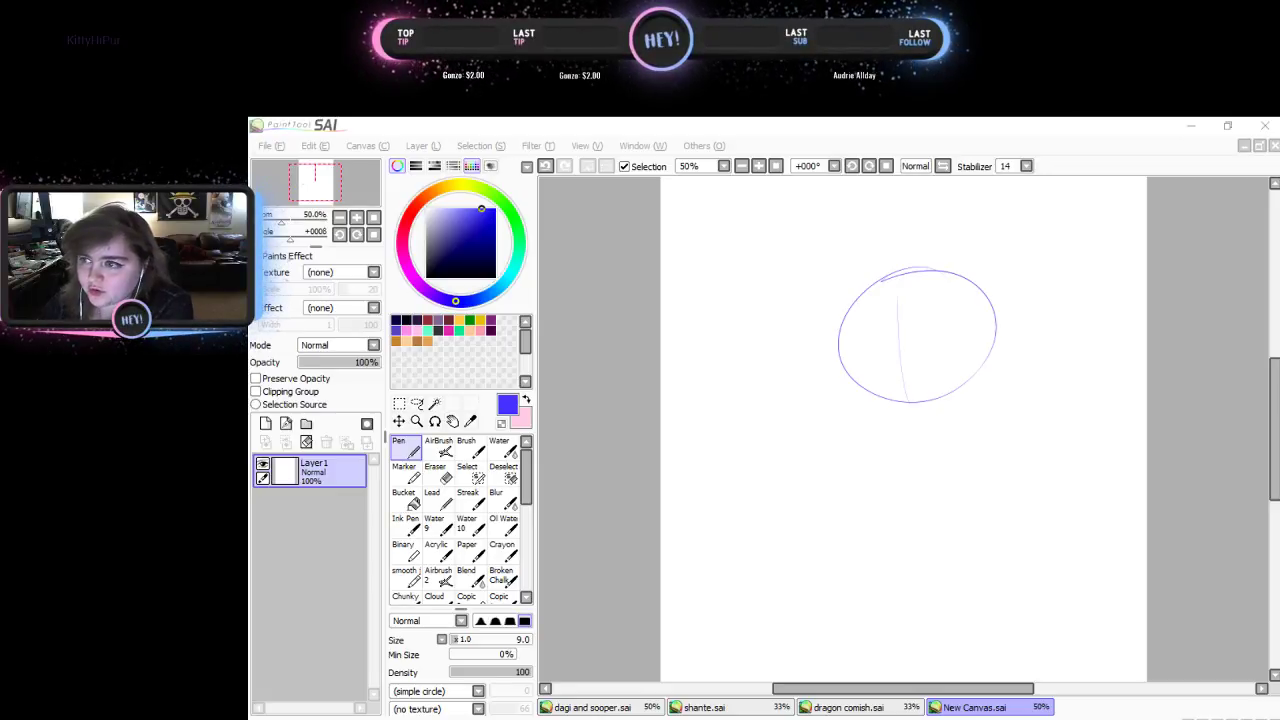
click(745, 288)
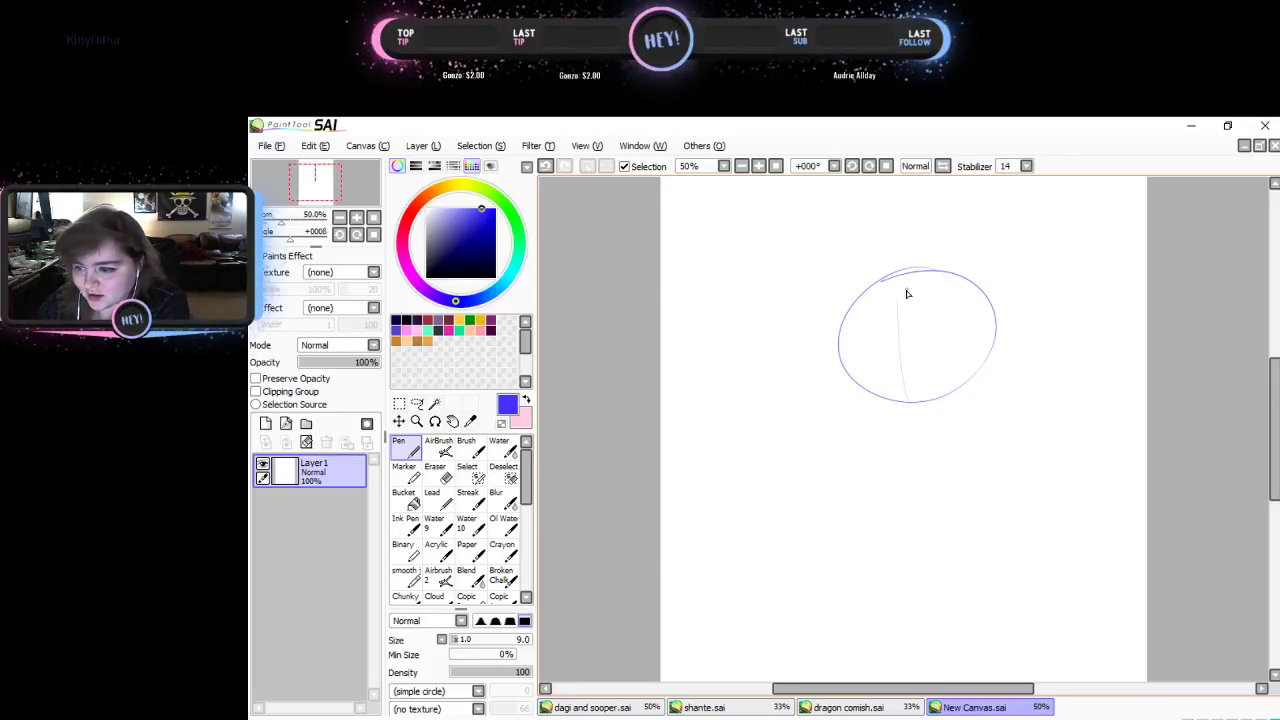
drag(915, 272, 907, 403)
drag(854, 340, 965, 334)
drag(965, 334, 838, 342)
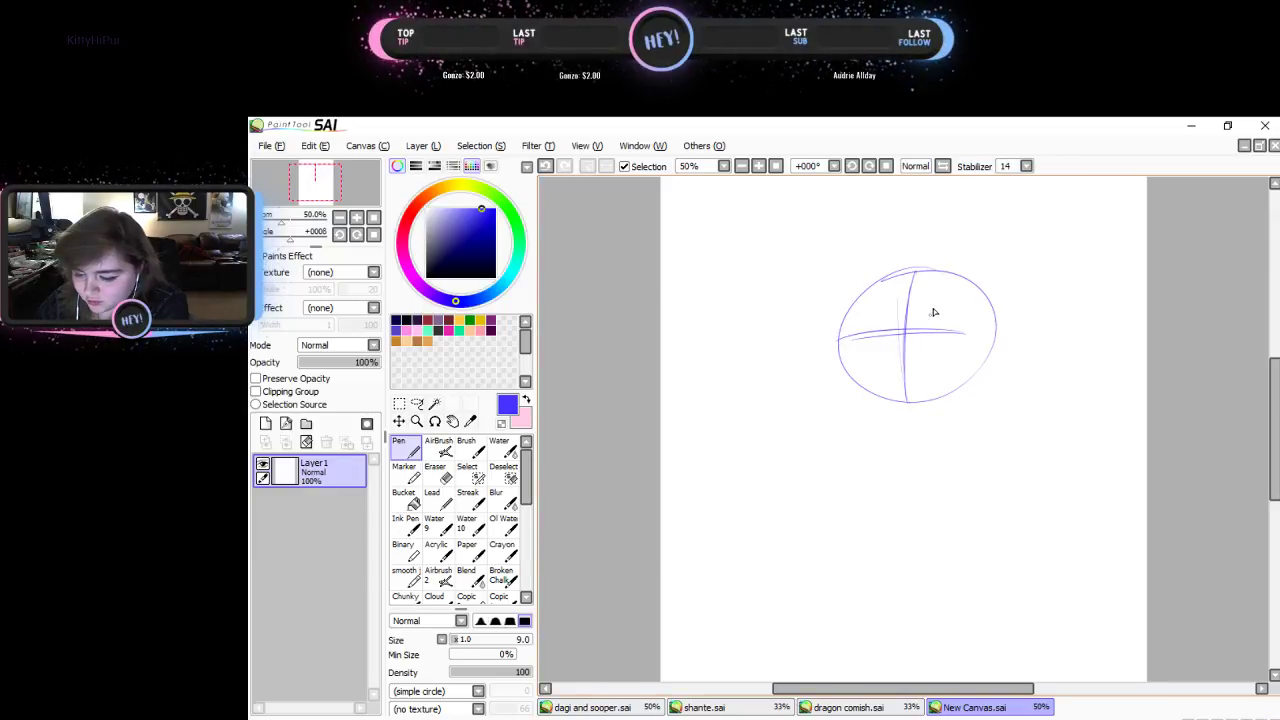
- Sketch two large anime eyes with shaded irises along the horizontal guideline, and a small nose mark between them
mouse_move(921, 317)
mouse_down()
mouse_move(958, 300)
mouse_move(969, 316)
mouse_move(924, 314)
mouse_move(970, 314)
mouse_move(964, 303)
mouse_move(917, 320)
mouse_move(944, 293)
mouse_move(969, 308)
mouse_move(968, 337)
mouse_move(967, 311)
mouse_move(962, 343)
mouse_move(936, 317)
mouse_move(953, 311)
mouse_move(930, 335)
mouse_move(951, 321)
mouse_move(939, 305)
mouse_move(930, 313)
mouse_move(952, 312)
mouse_move(923, 325)
mouse_move(941, 325)
mouse_move(947, 347)
mouse_move(931, 339)
mouse_move(932, 318)
mouse_move(954, 320)
mouse_move(939, 343)
mouse_move(946, 302)
mouse_up()
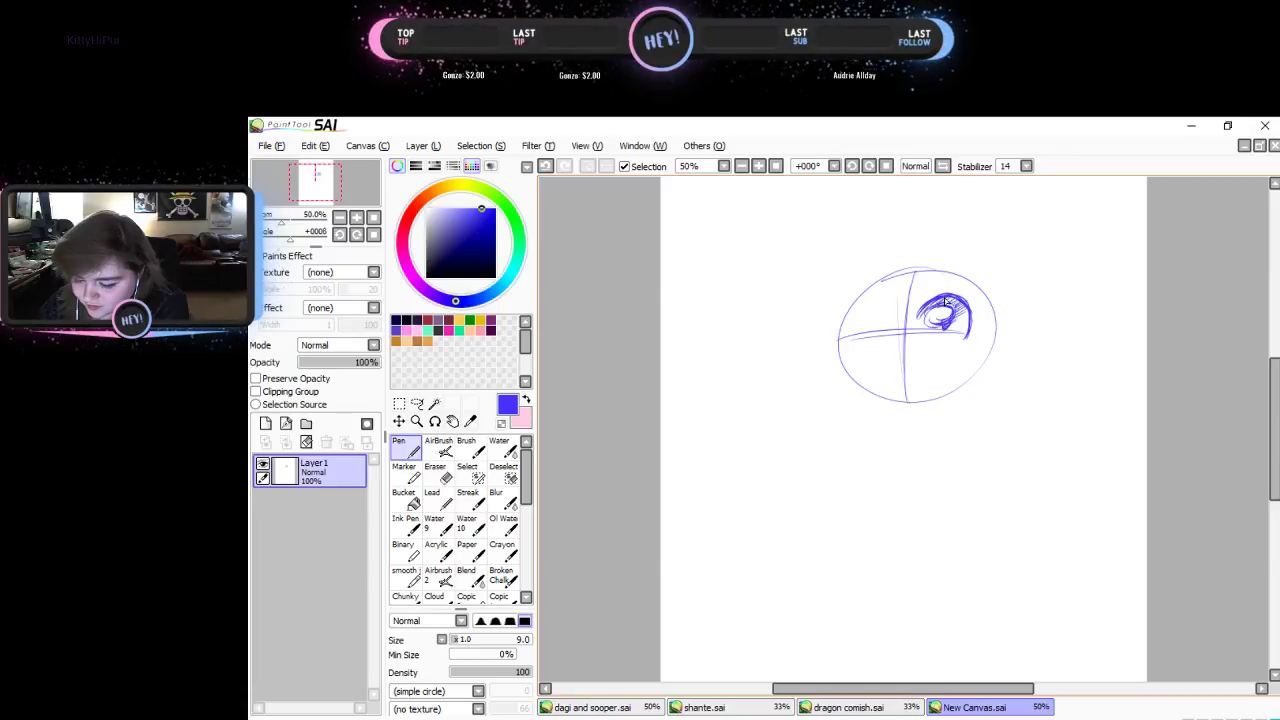
mouse_move(935, 347)
mouse_down()
mouse_move(948, 345)
mouse_move(934, 344)
mouse_up()
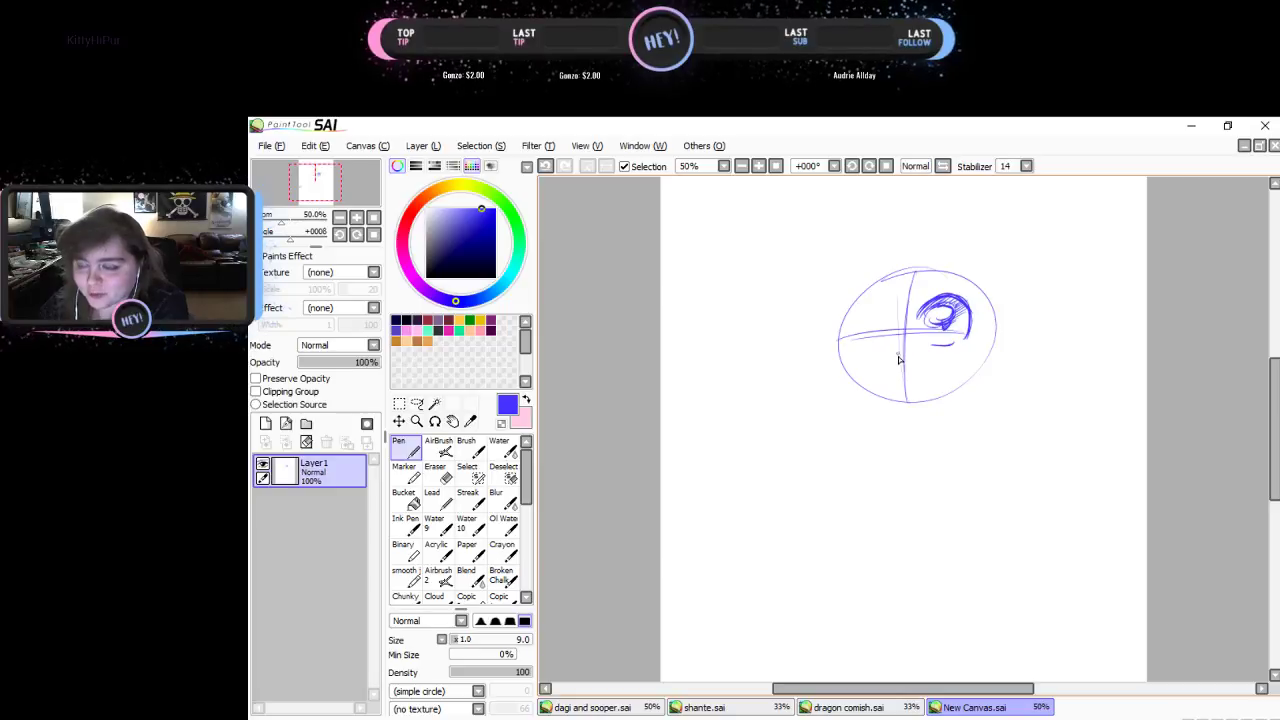
drag(899, 353, 900, 364)
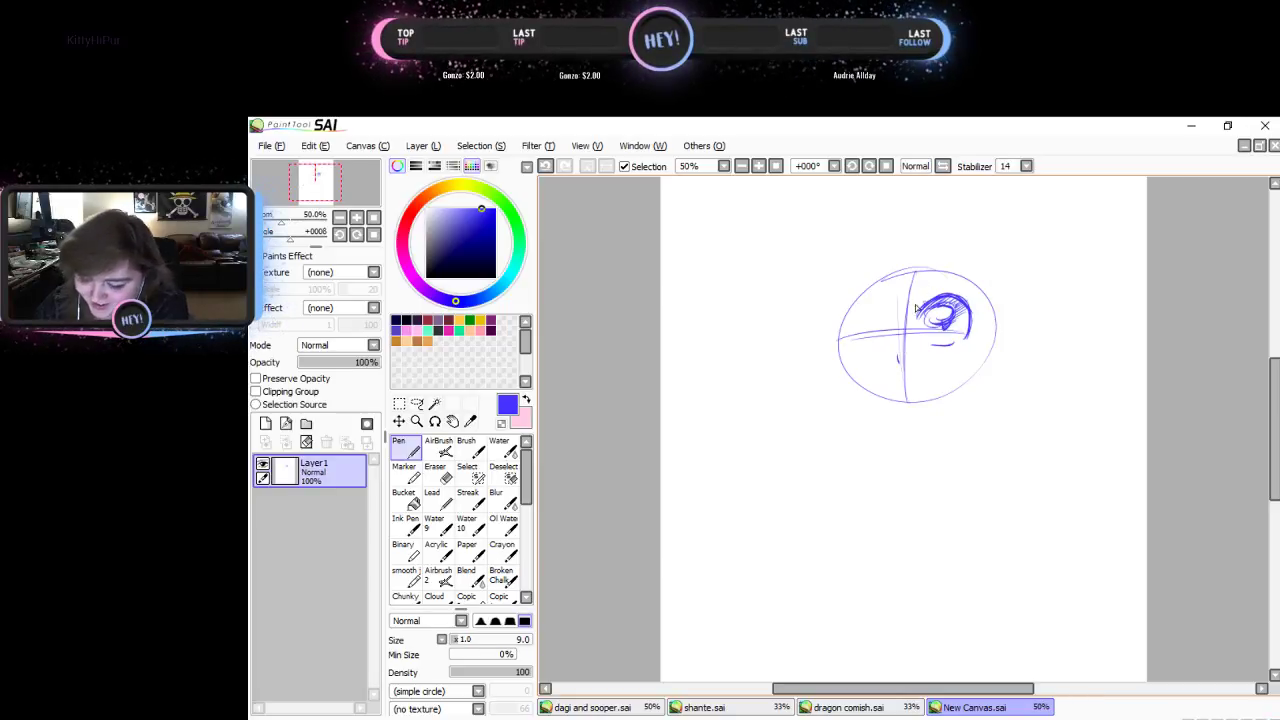
mouse_move(859, 310)
mouse_down()
mouse_move(886, 329)
mouse_move(878, 316)
mouse_move(886, 326)
mouse_move(850, 326)
mouse_move(851, 344)
mouse_move(857, 323)
mouse_up()
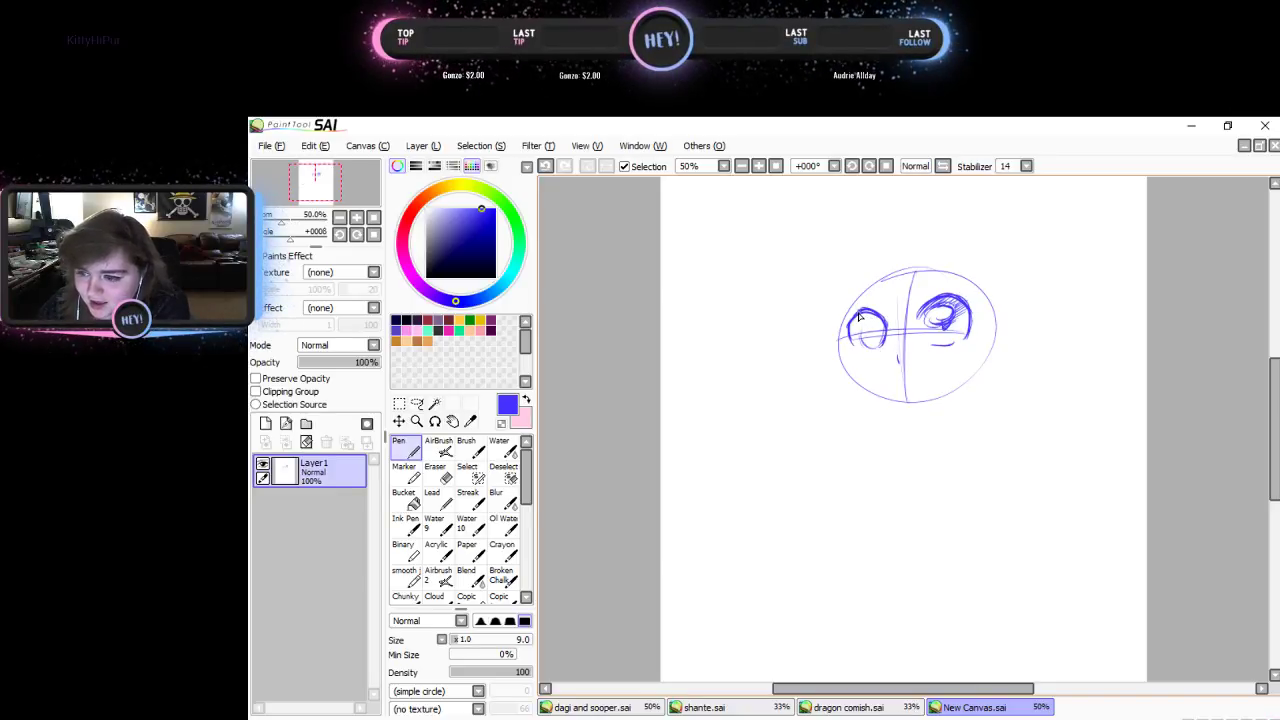
click(889, 289)
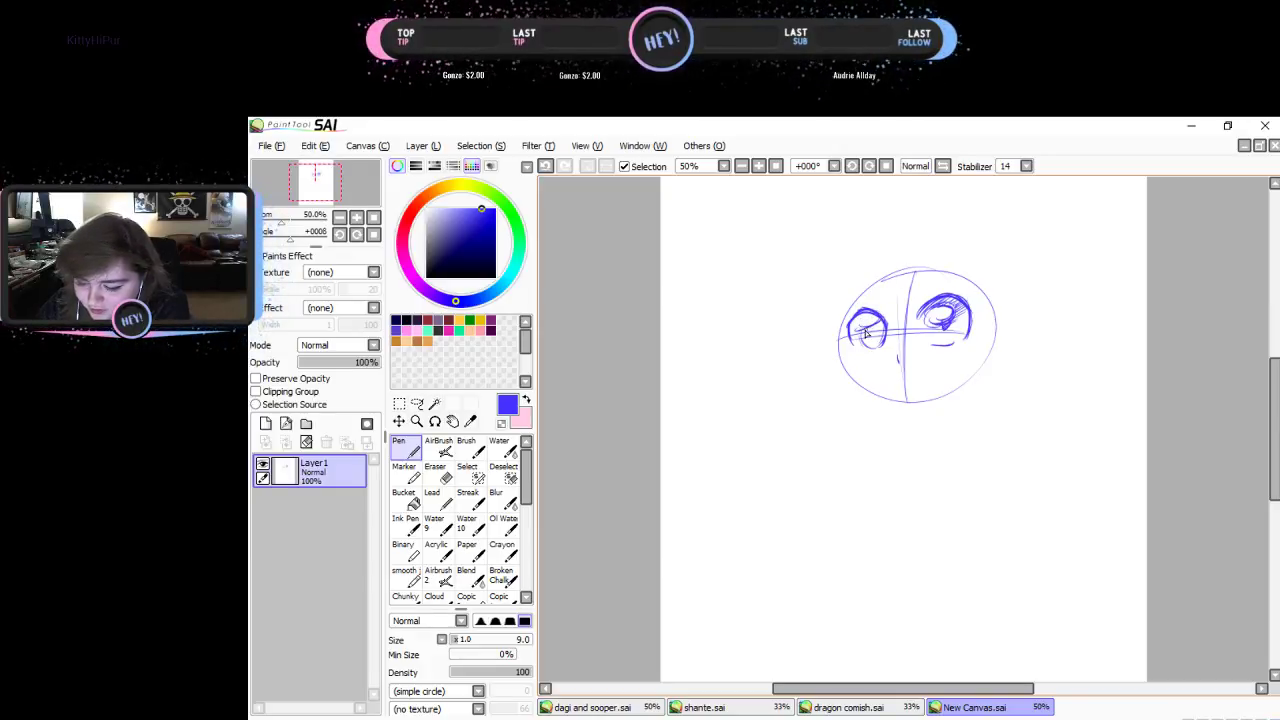
mouse_move(871, 330)
mouse_down()
mouse_move(886, 318)
mouse_move(950, 329)
mouse_move(960, 313)
mouse_move(932, 319)
mouse_up()
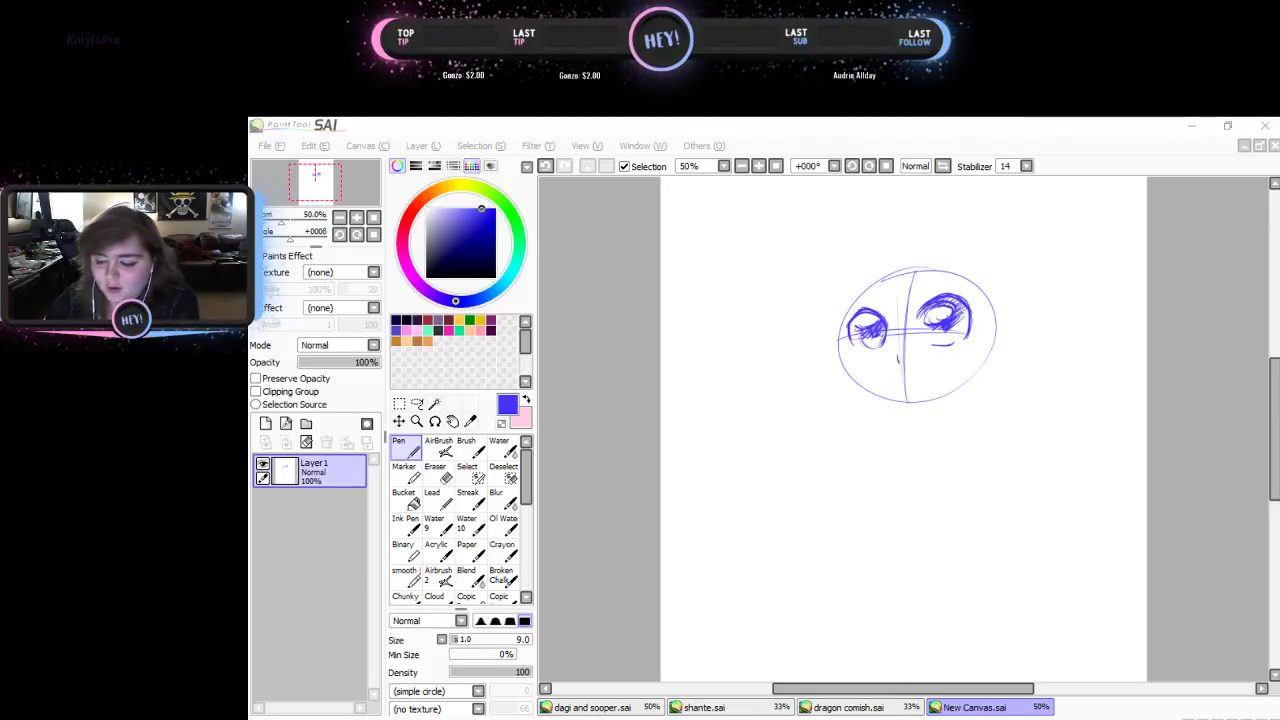
click(911, 286)
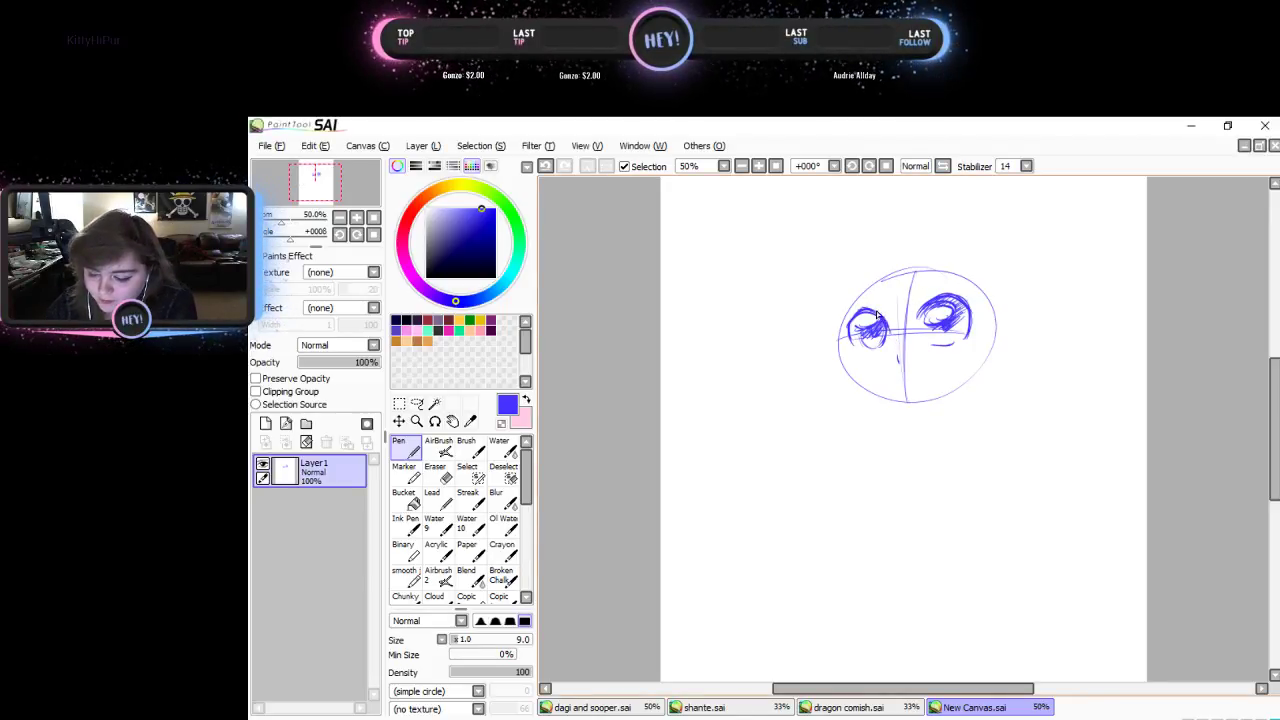
- Sketch the cheeks and pointed chin around the face, darken the upper lash line, and clear the whole layer
mouse_move(860, 295)
mouse_down()
mouse_move(851, 374)
mouse_move(872, 396)
mouse_move(852, 377)
mouse_move(903, 413)
mouse_move(966, 384)
mouse_up()
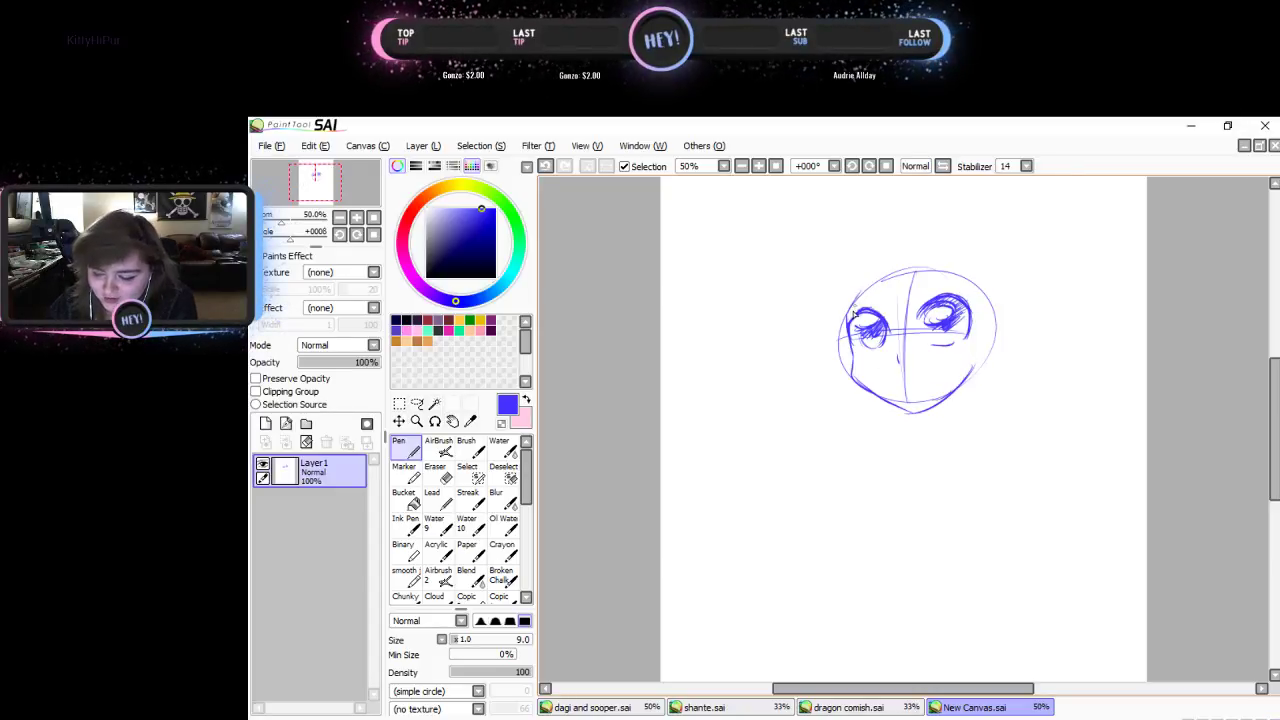
mouse_move(866, 274)
mouse_down()
mouse_move(850, 312)
mouse_move(858, 385)
mouse_move(900, 416)
mouse_move(883, 391)
mouse_move(925, 415)
mouse_move(985, 358)
mouse_up()
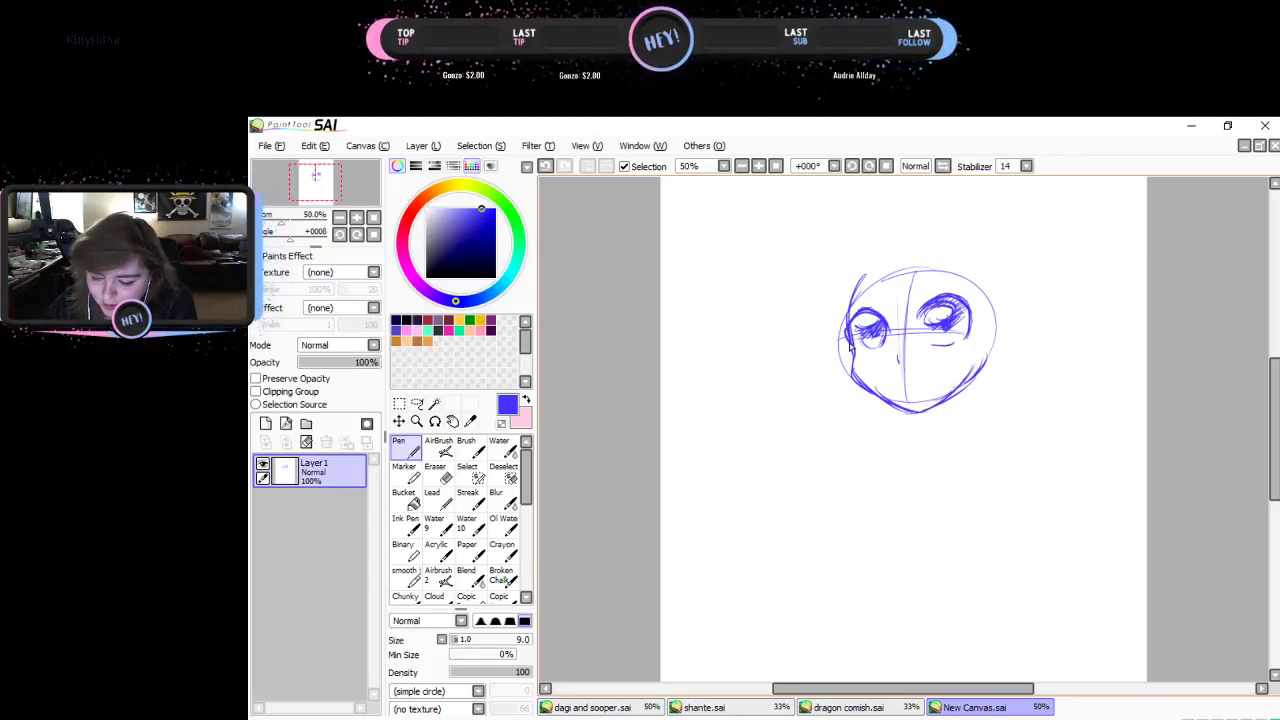
mouse_move(927, 312)
mouse_down()
mouse_move(960, 300)
mouse_move(975, 318)
mouse_move(970, 306)
mouse_move(957, 318)
mouse_up()
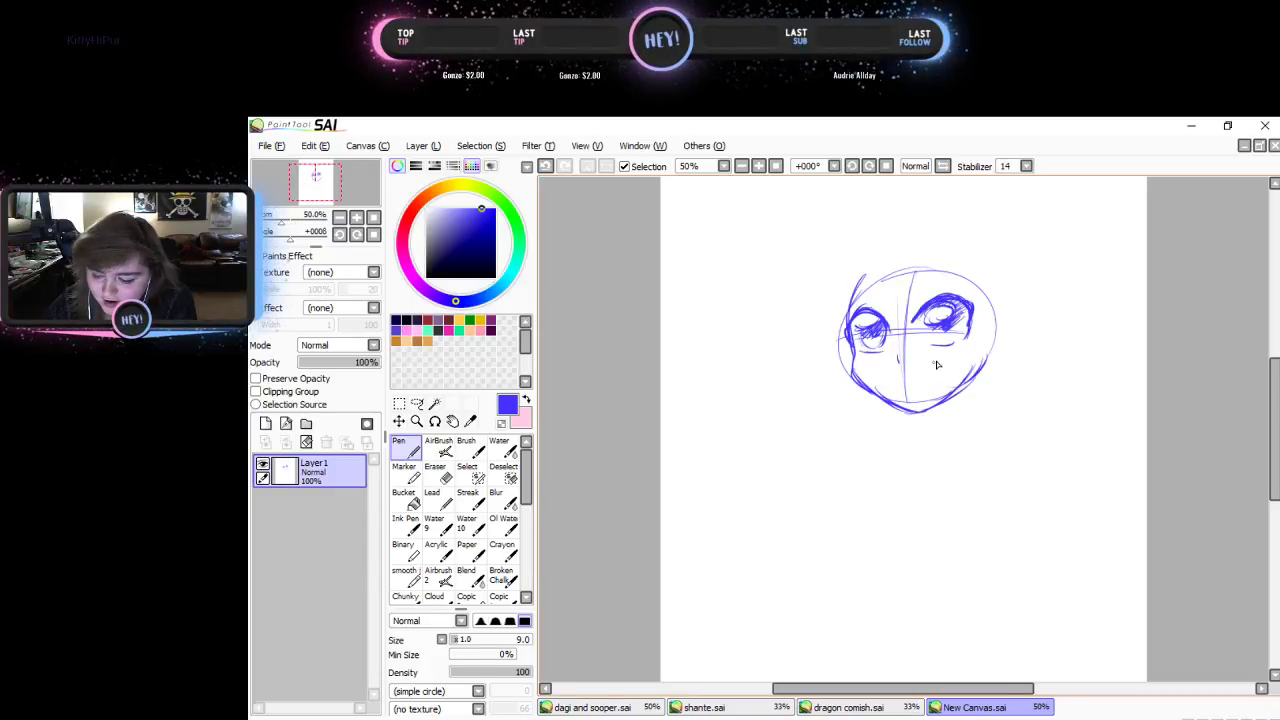
key(Delete)
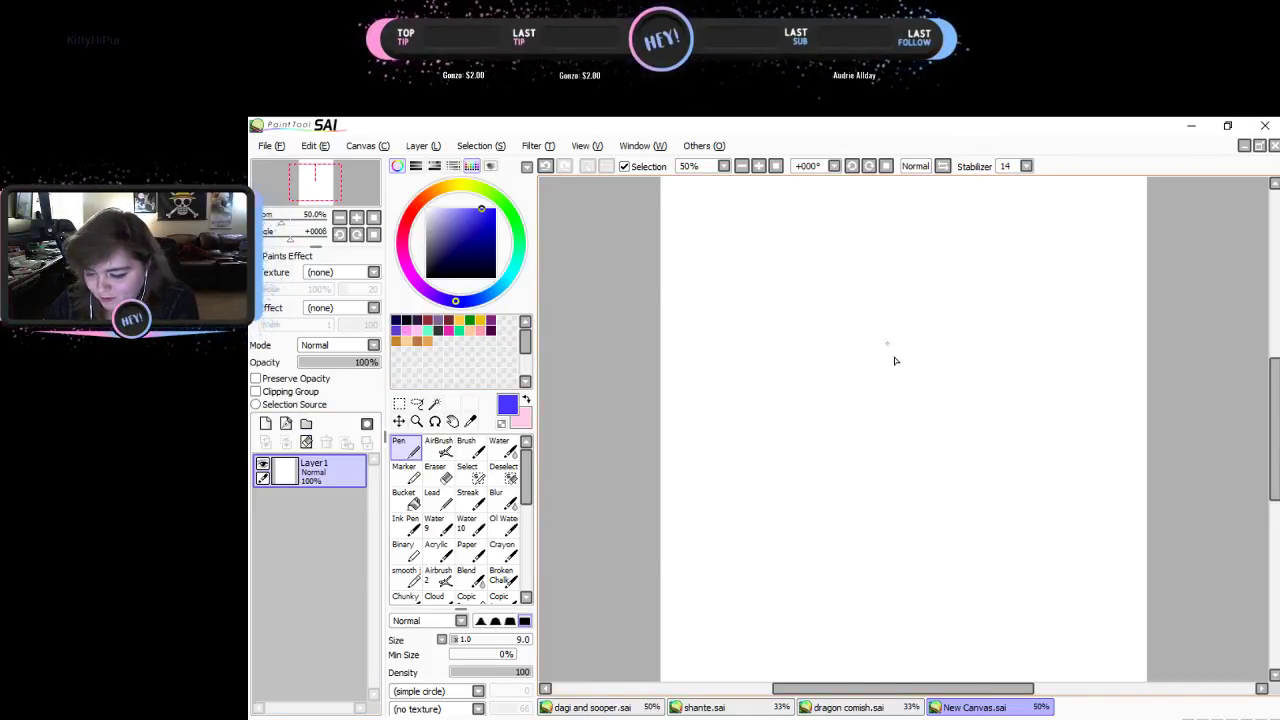
- Sketch a smaller oval head with crossed face guidelines and a shaded pupil right of the vertical guideline
mouse_move(908, 323)
mouse_down()
mouse_move(859, 385)
mouse_move(952, 390)
mouse_move(922, 316)
mouse_move(872, 409)
mouse_move(973, 345)
mouse_move(839, 361)
mouse_move(976, 383)
mouse_move(870, 327)
mouse_move(908, 345)
mouse_move(918, 308)
mouse_move(903, 400)
mouse_move(904, 328)
mouse_move(902, 407)
mouse_move(906, 312)
mouse_move(904, 405)
mouse_up()
mouse_move(858, 368)
mouse_down()
mouse_move(952, 365)
mouse_move(940, 364)
mouse_up()
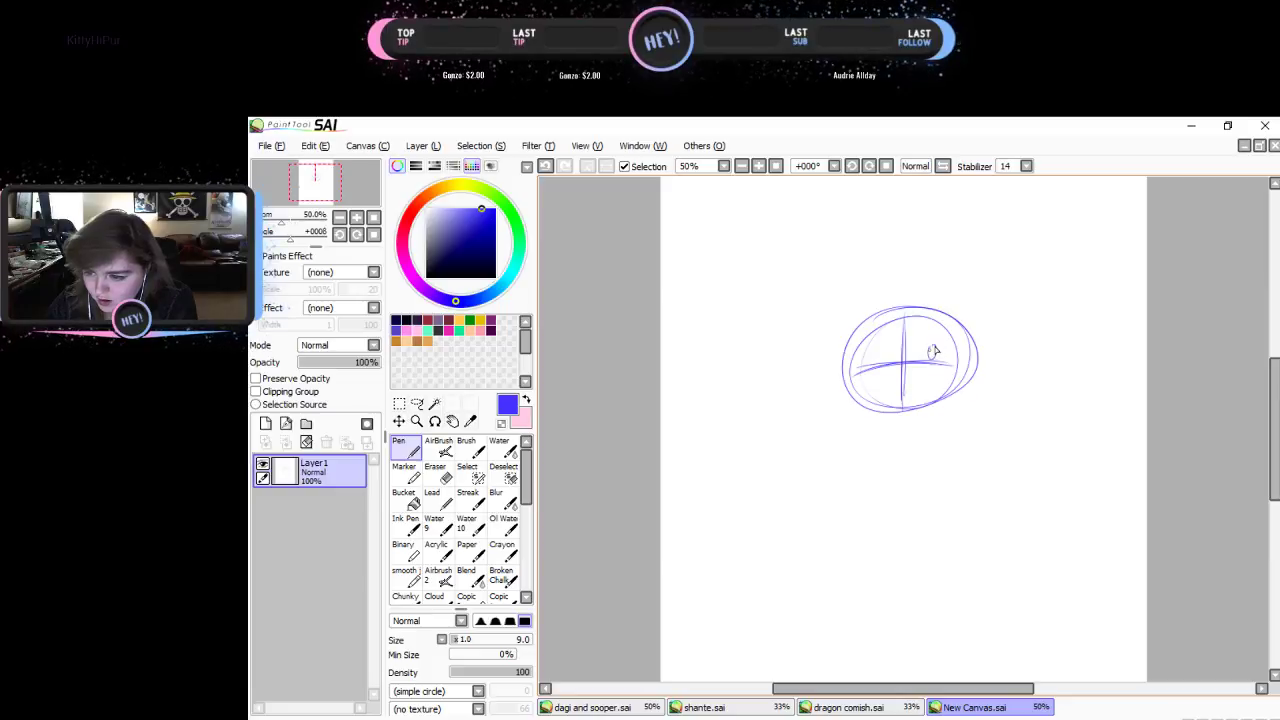
drag(929, 350, 930, 354)
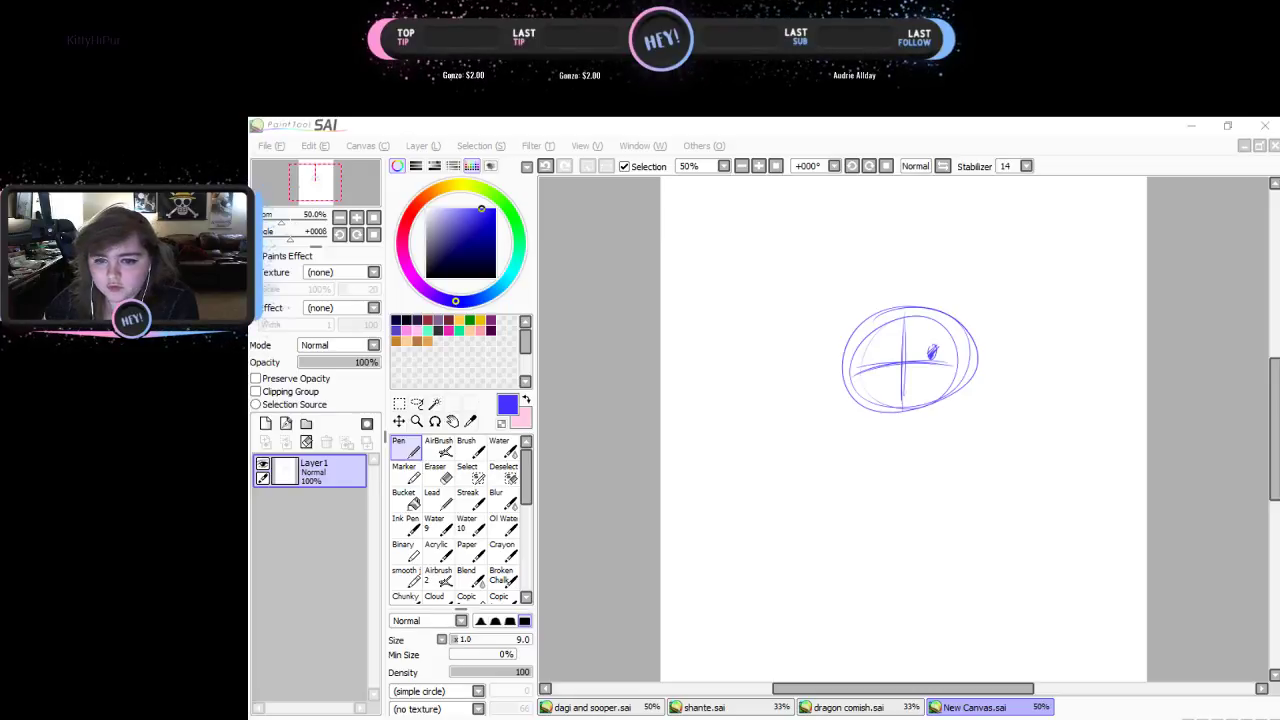
- Bring the YouTube live chat pop-out over the canvas and insert the channel's four custom emojis into the message
drag(988, 117, 911, 314)
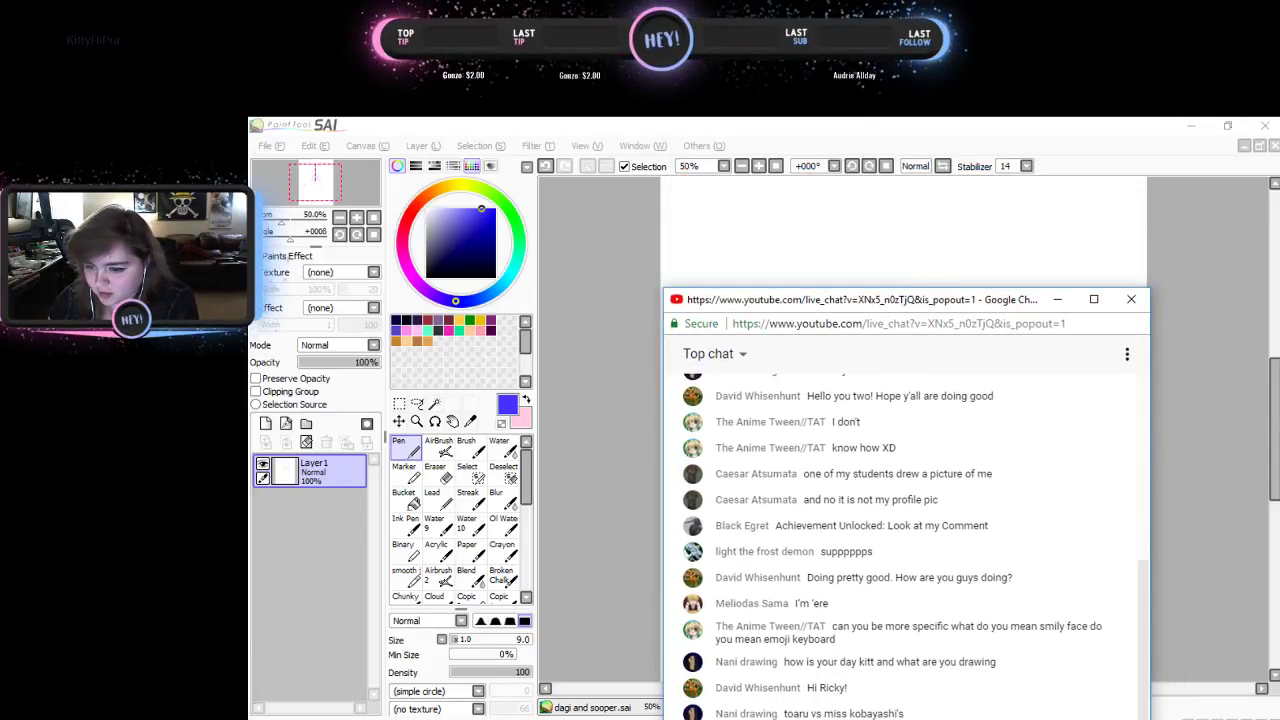
drag(871, 289, 869, 192)
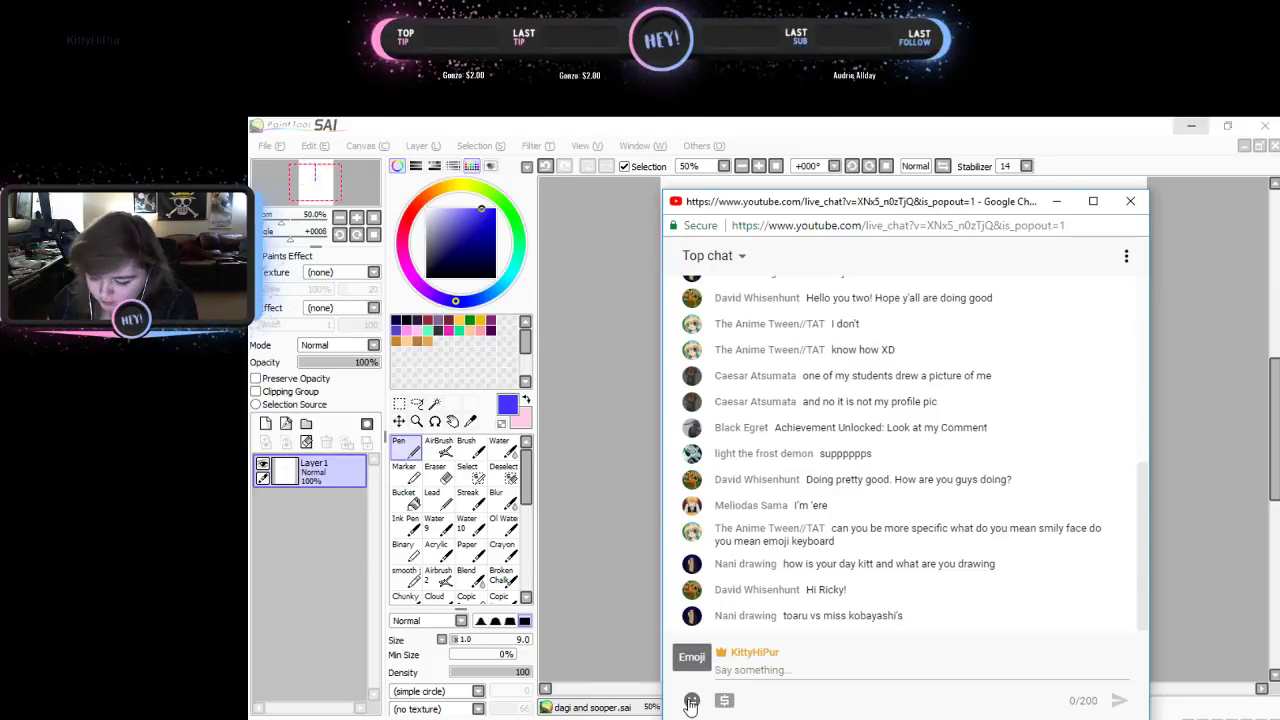
click(690, 702)
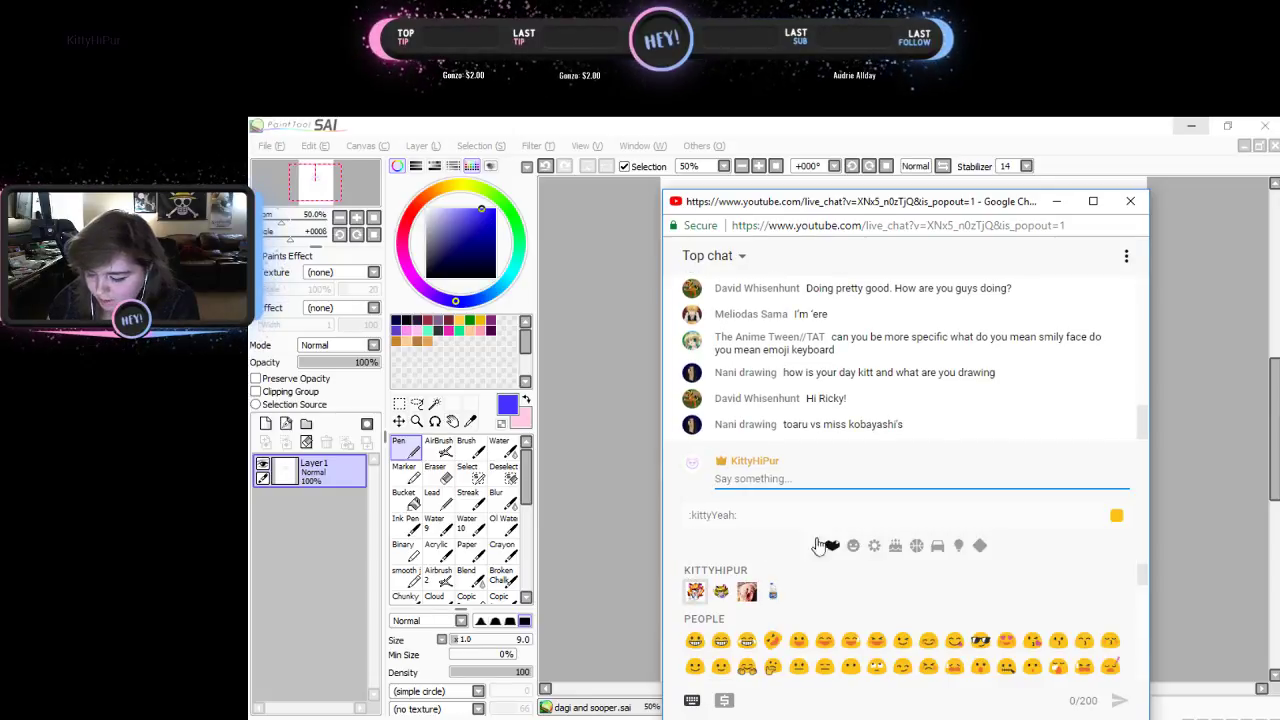
click(693, 592)
click(721, 592)
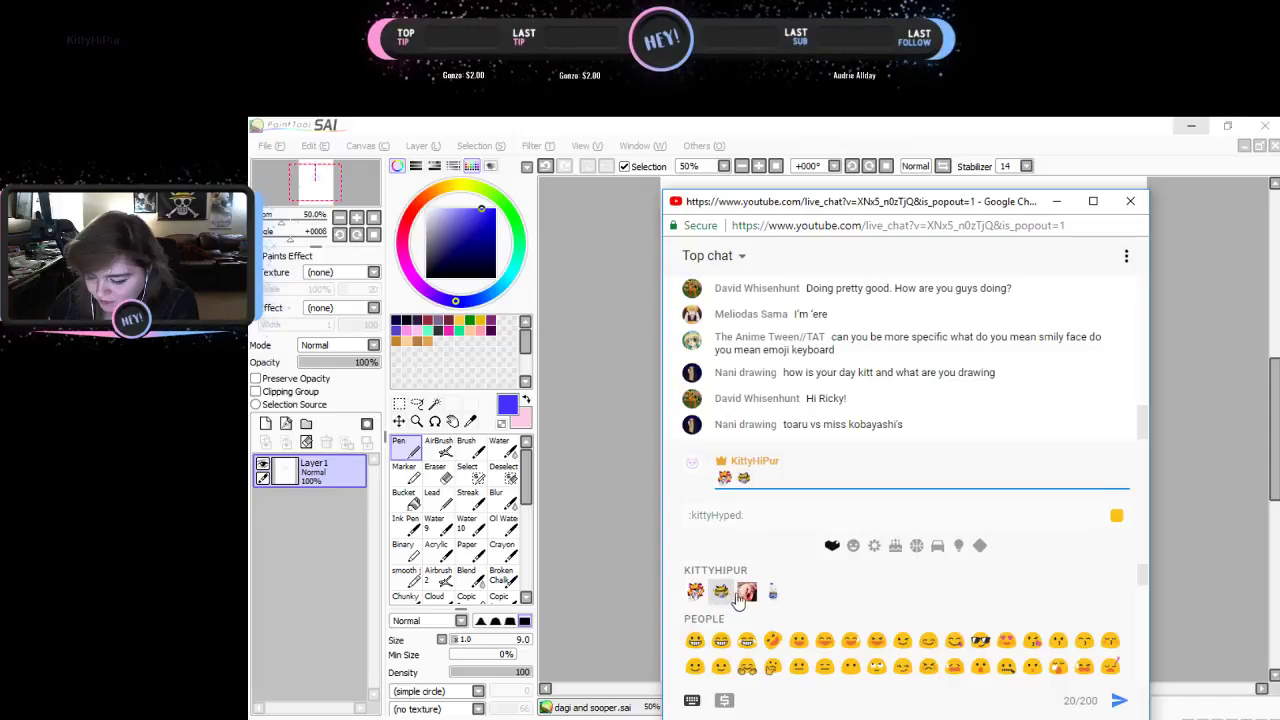
click(747, 592)
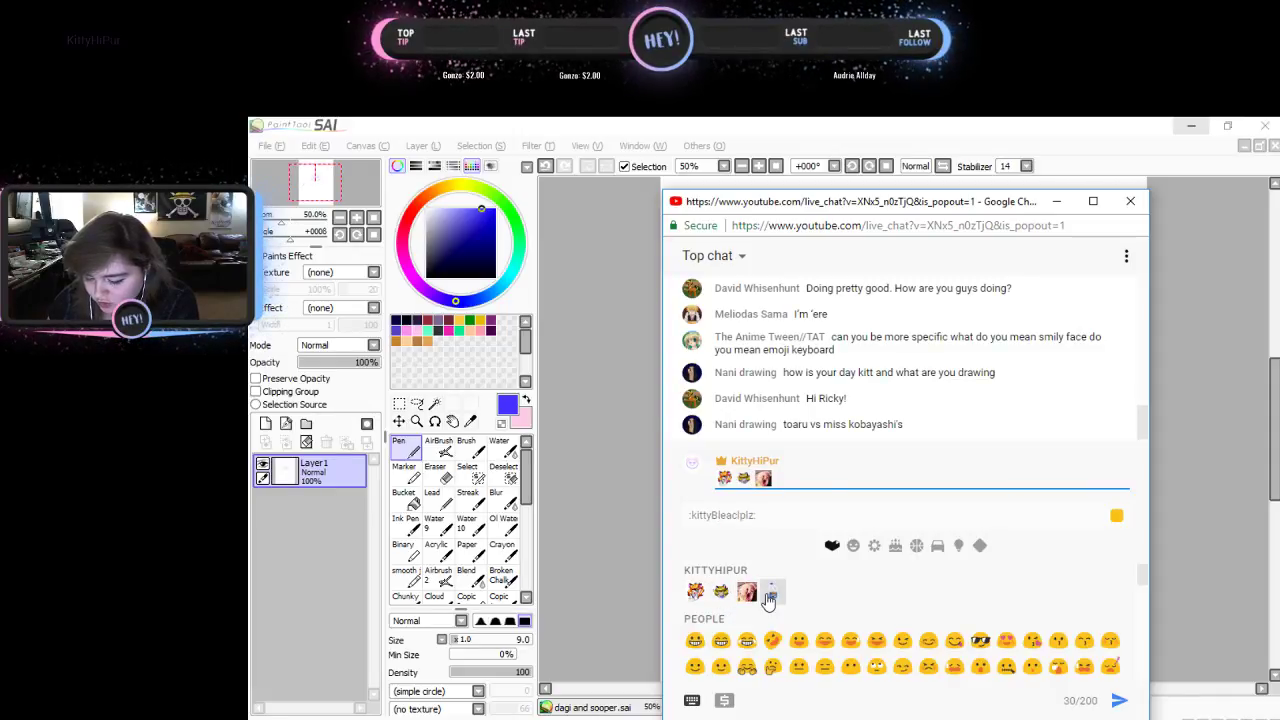
click(769, 596)
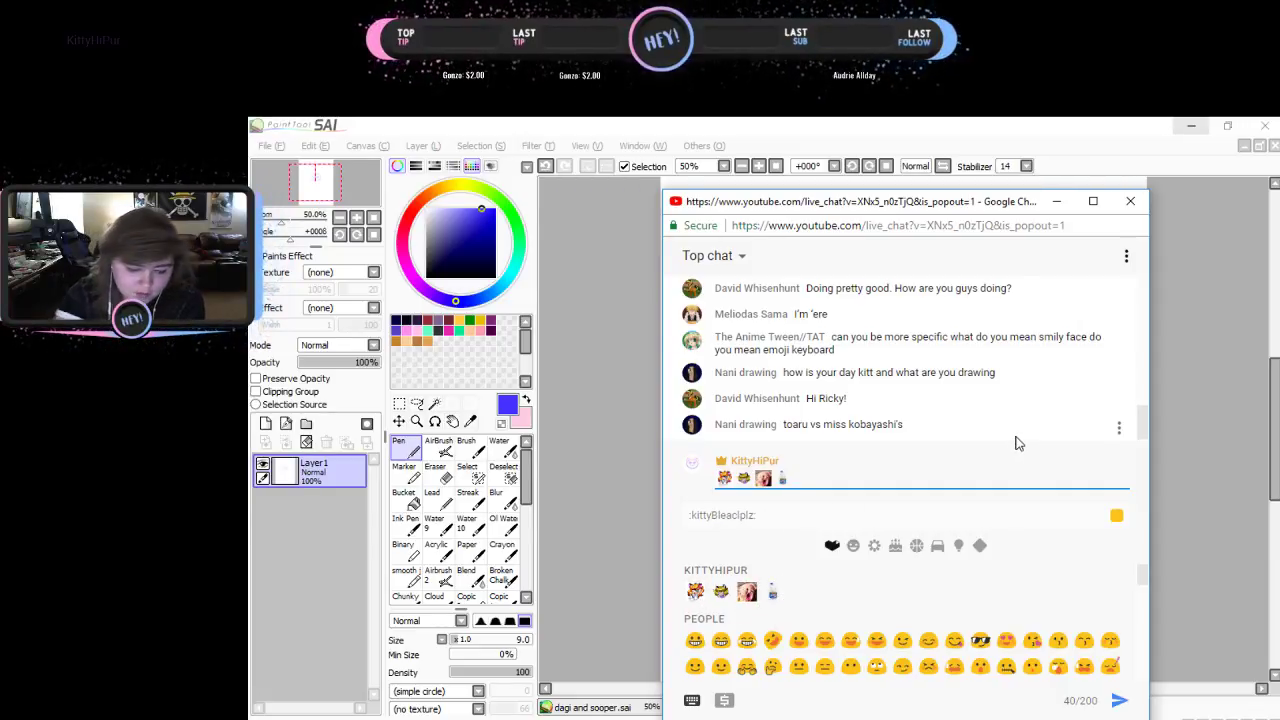
- Delete the four emojis from the unsent chat message and return to the PaintTool SAI canvas
key(BackSpace)
key(BackSpace)
key(BackSpace)
key(BackSpace)
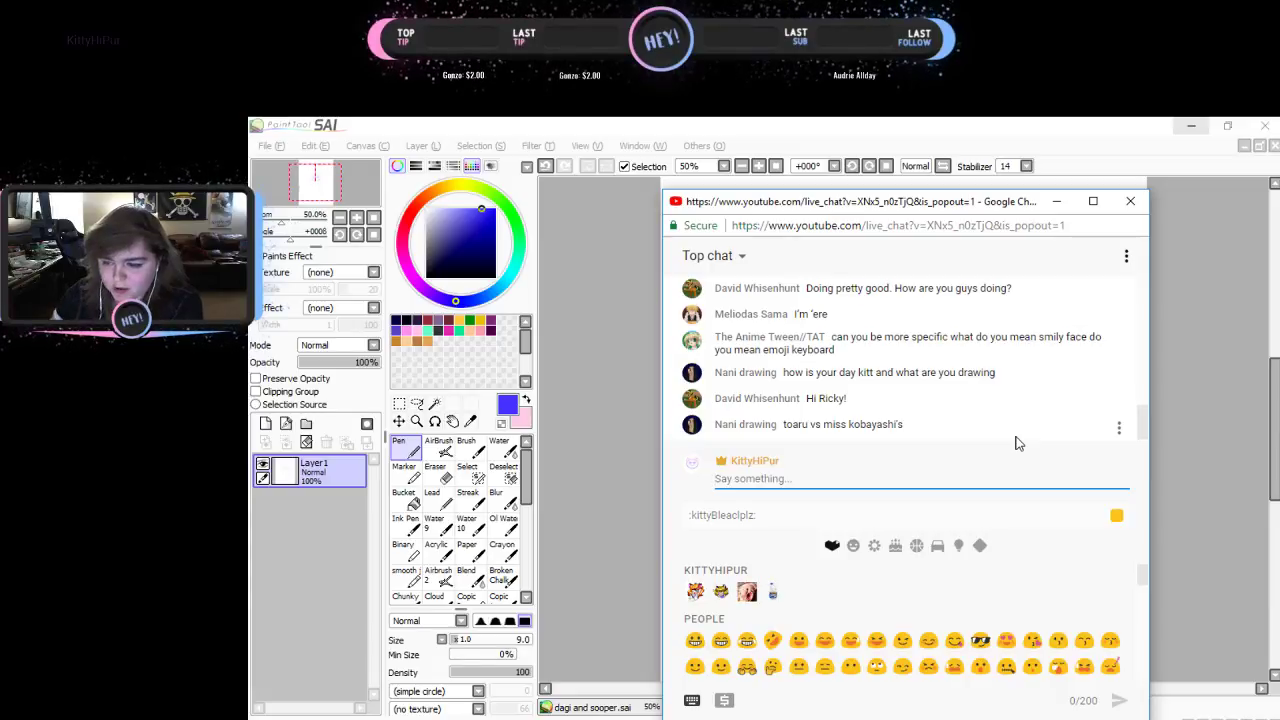
click(1142, 204)
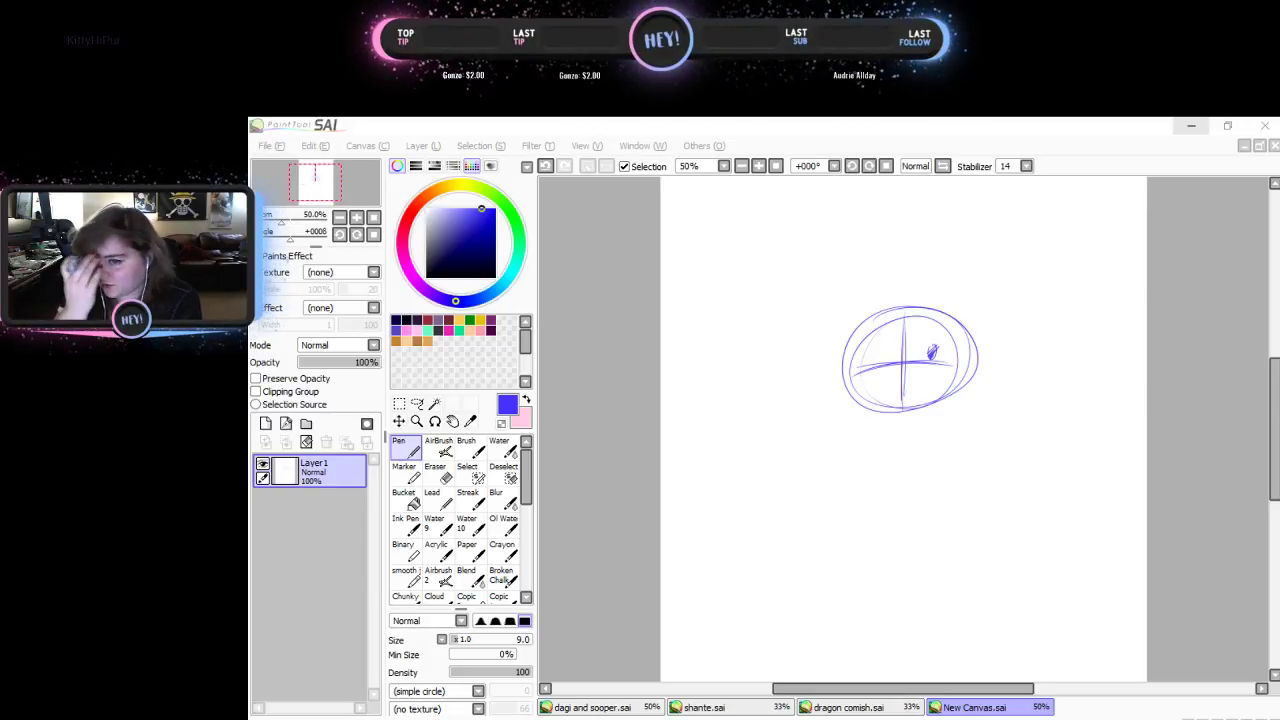
click(834, 266)
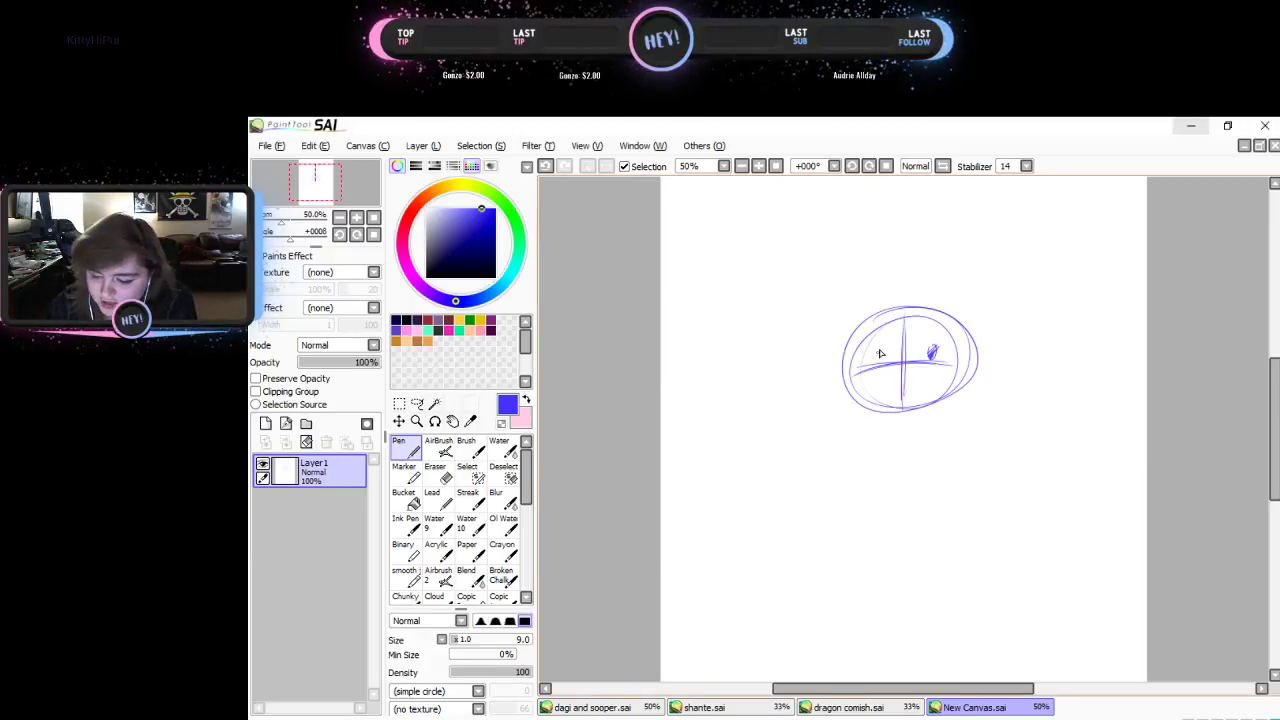
- Sketch the second shaded pupil, a small caret-shaped mouth, outer lashes and arched eyebrows on the face
drag(879, 346, 879, 362)
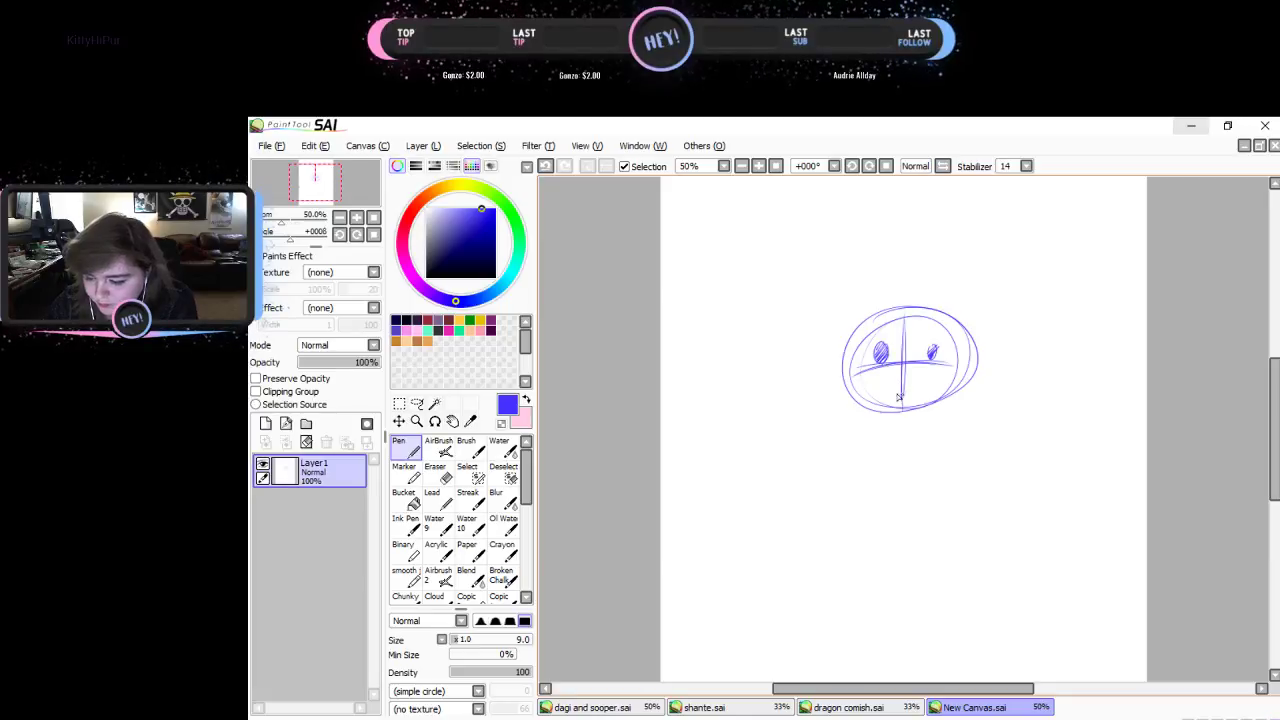
drag(897, 398, 911, 398)
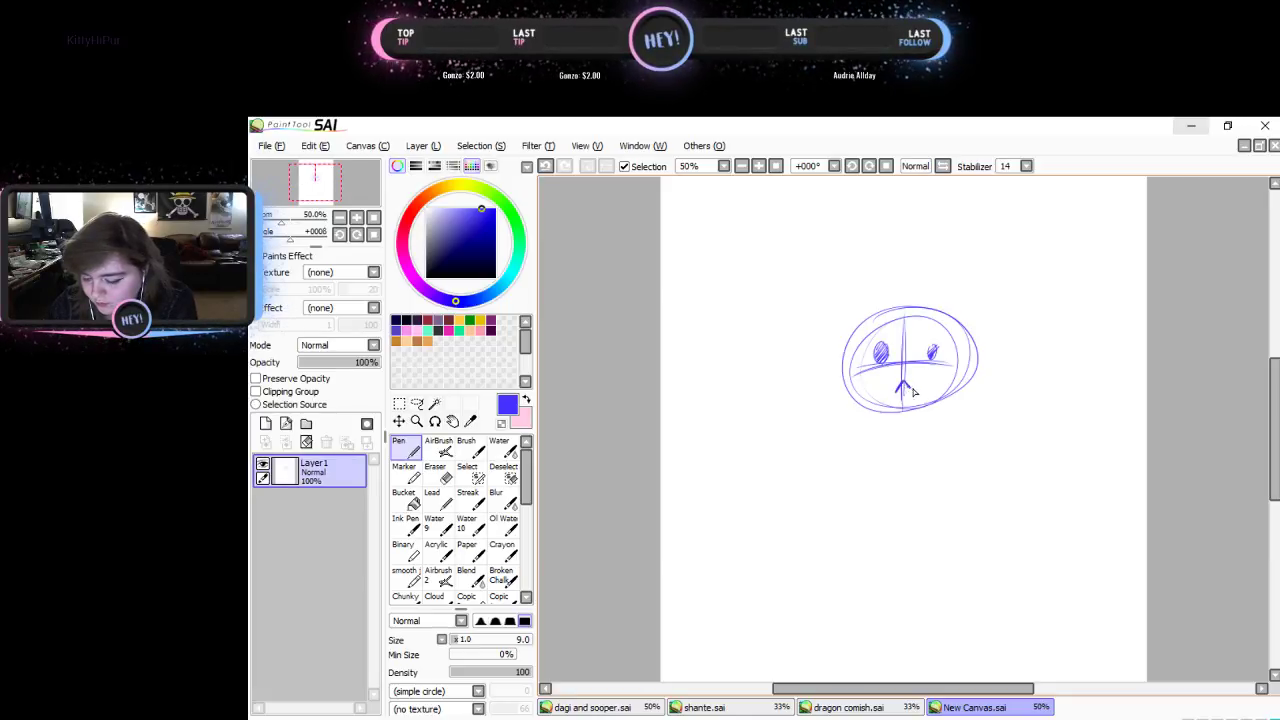
mouse_move(936, 347)
mouse_down()
mouse_move(930, 367)
mouse_move(875, 357)
mouse_up()
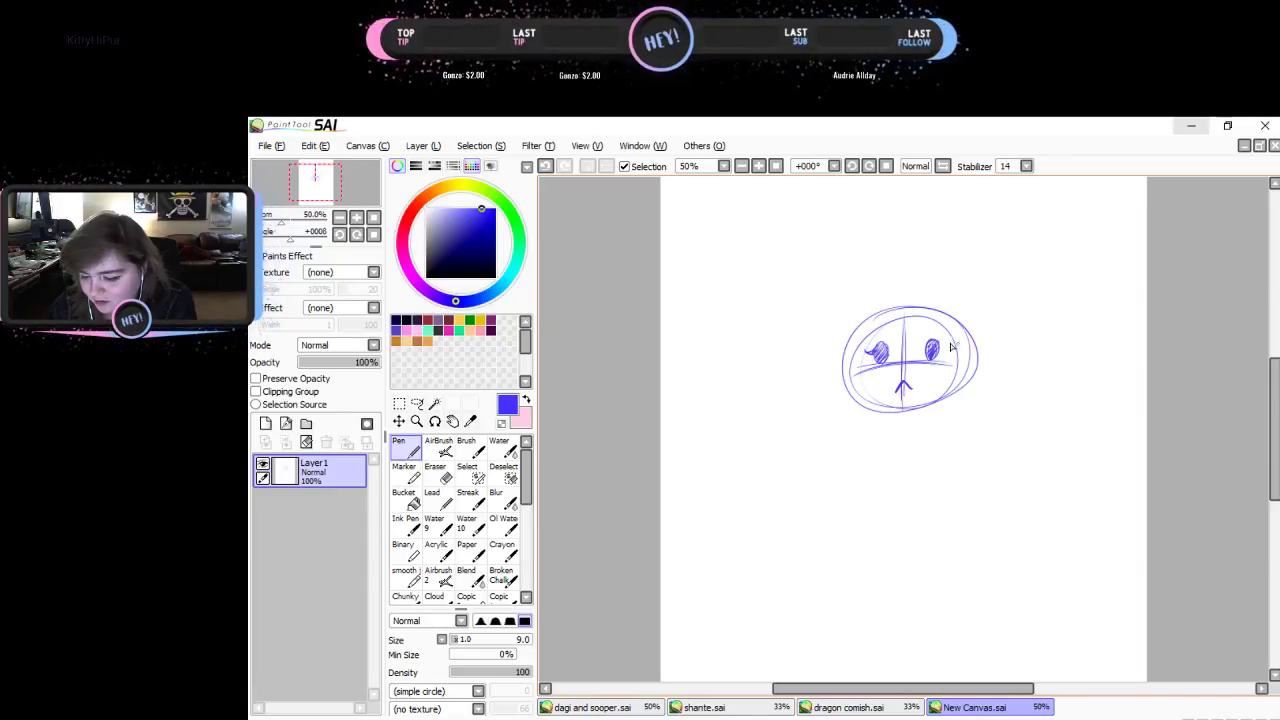
drag(940, 347, 928, 345)
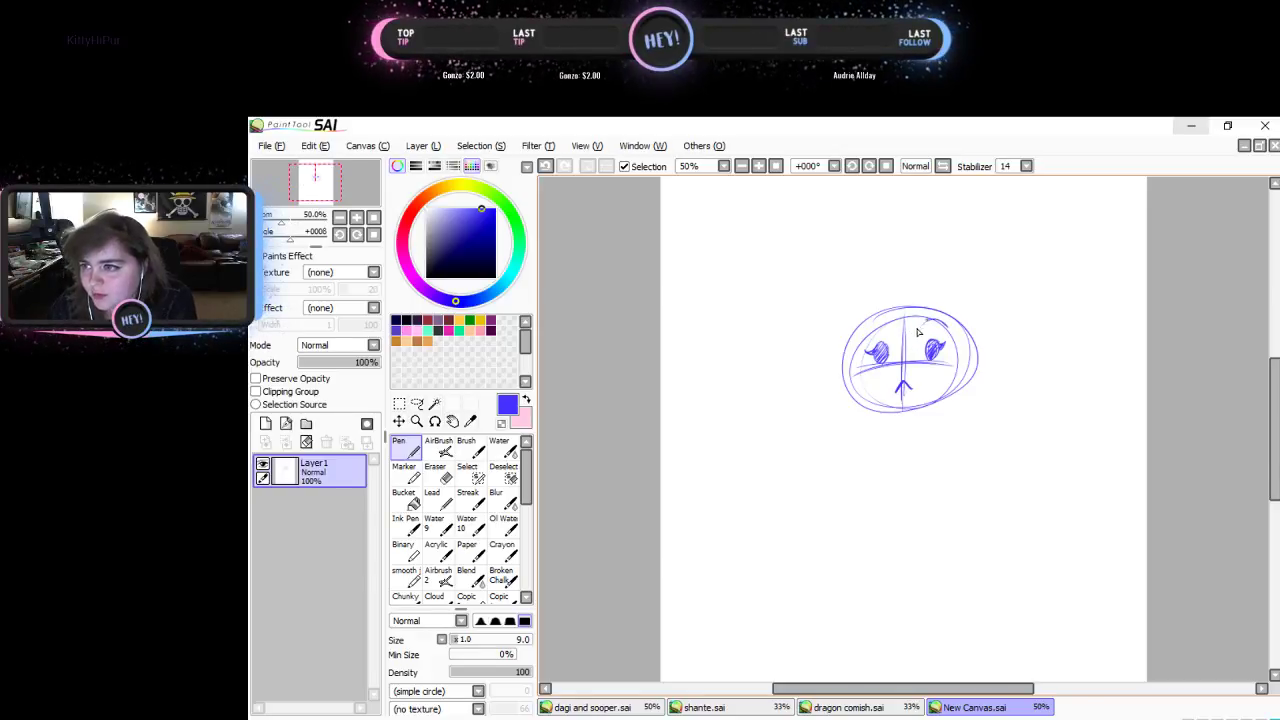
drag(917, 332, 949, 333)
drag(865, 334, 897, 334)
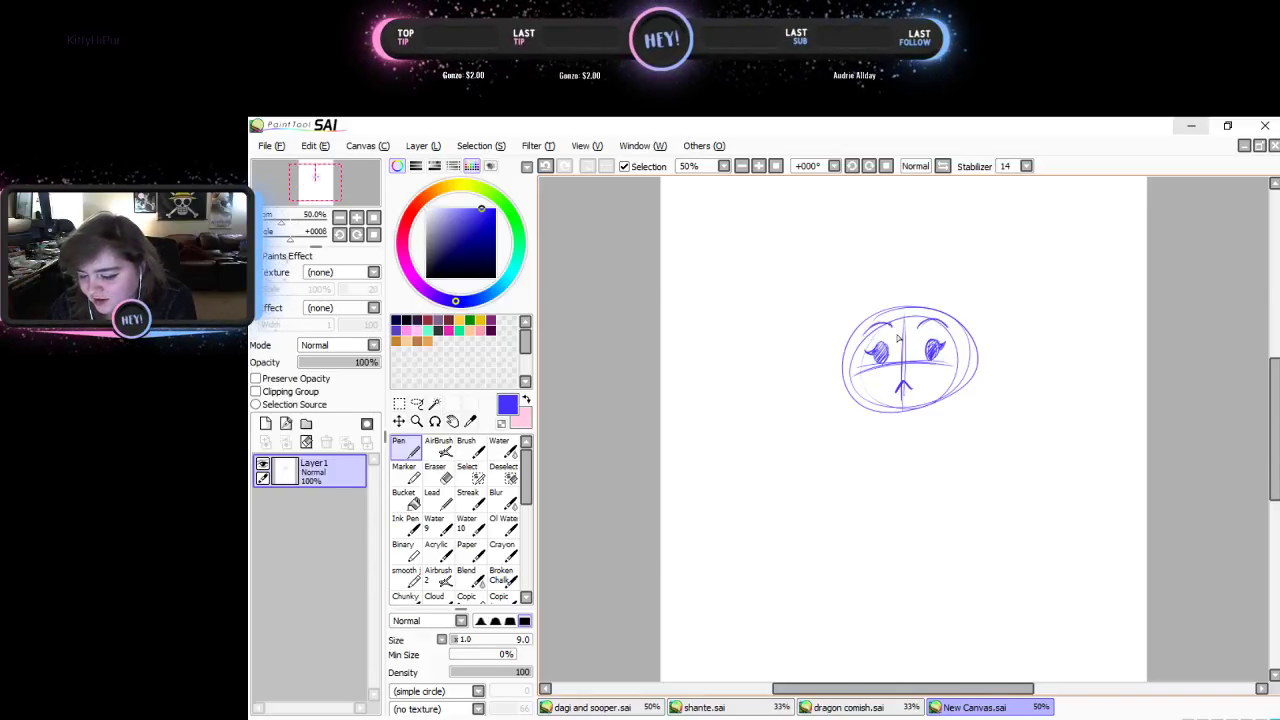
- Outline the cheeks, temples and pointed chin over the head oval, and clear the whole layer
mouse_move(858, 392)
mouse_down()
mouse_move(909, 427)
mouse_move(886, 412)
mouse_move(913, 424)
mouse_move(958, 380)
mouse_up()
mouse_move(956, 332)
mouse_down()
mouse_move(959, 378)
mouse_move(933, 415)
mouse_up()
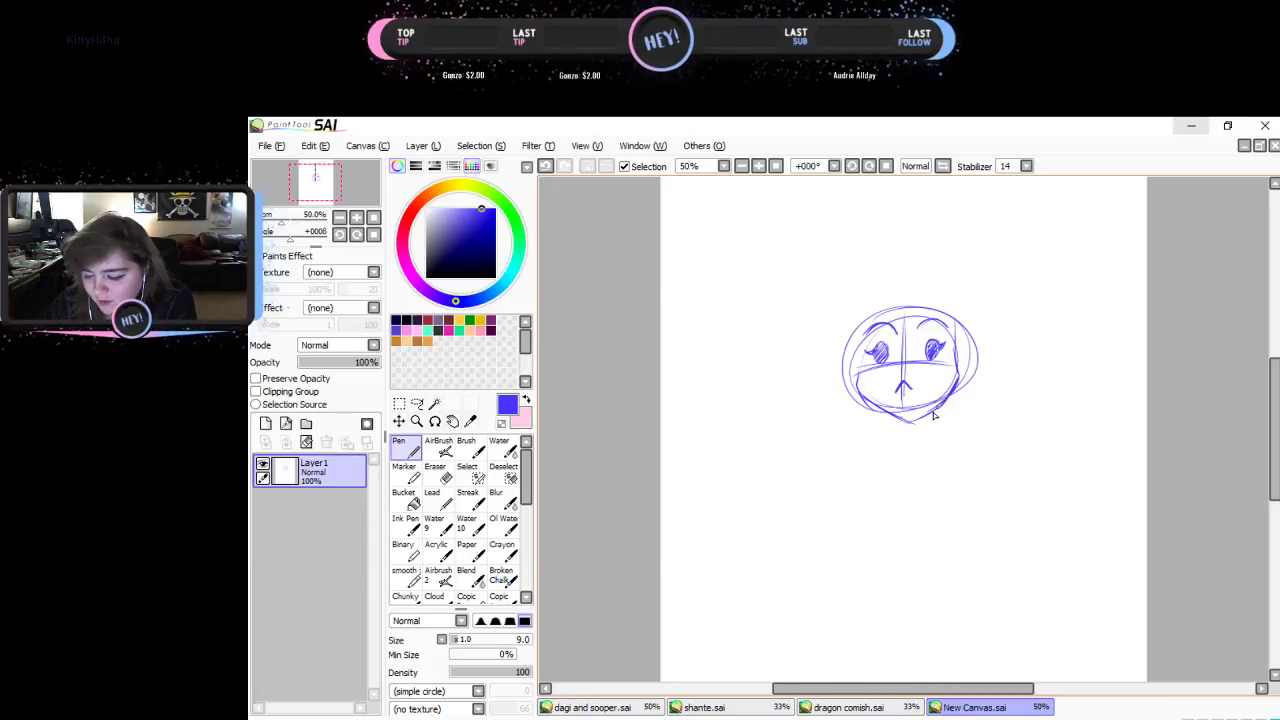
mouse_move(858, 380)
mouse_down()
mouse_move(867, 306)
mouse_move(859, 395)
mouse_move(920, 428)
mouse_up()
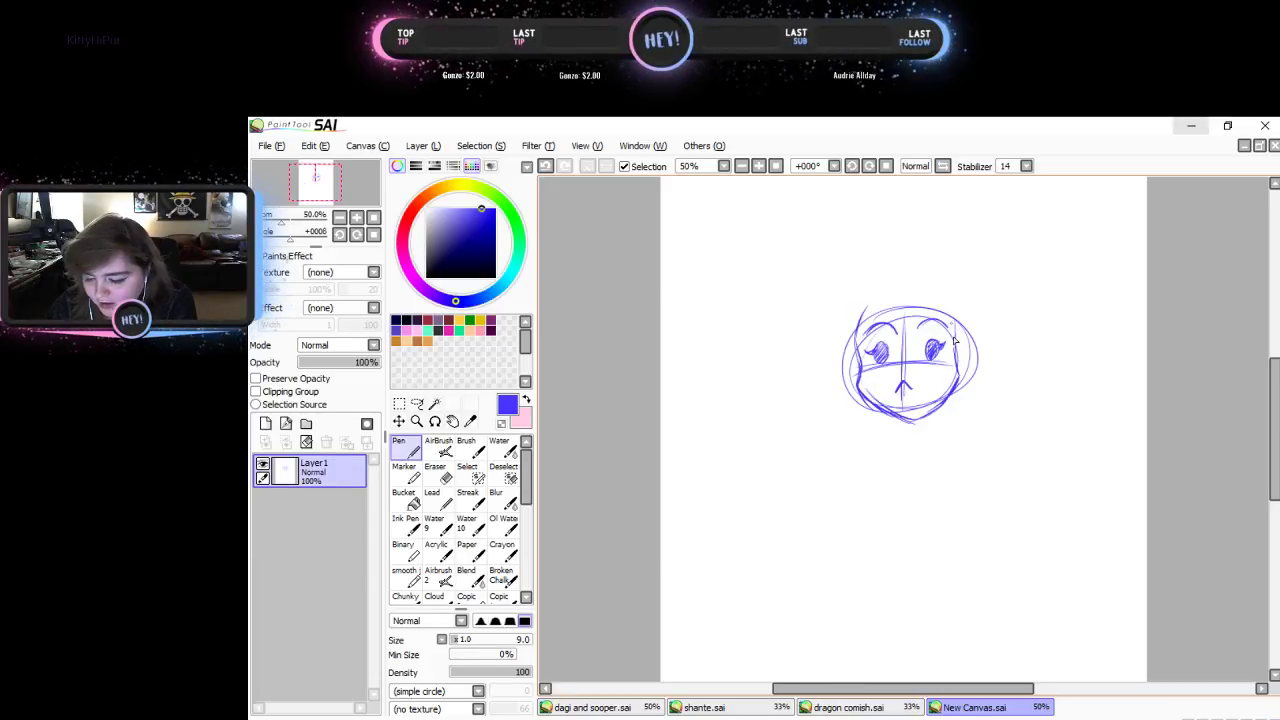
mouse_move(942, 305)
mouse_down()
mouse_move(965, 375)
mouse_move(948, 400)
mouse_up()
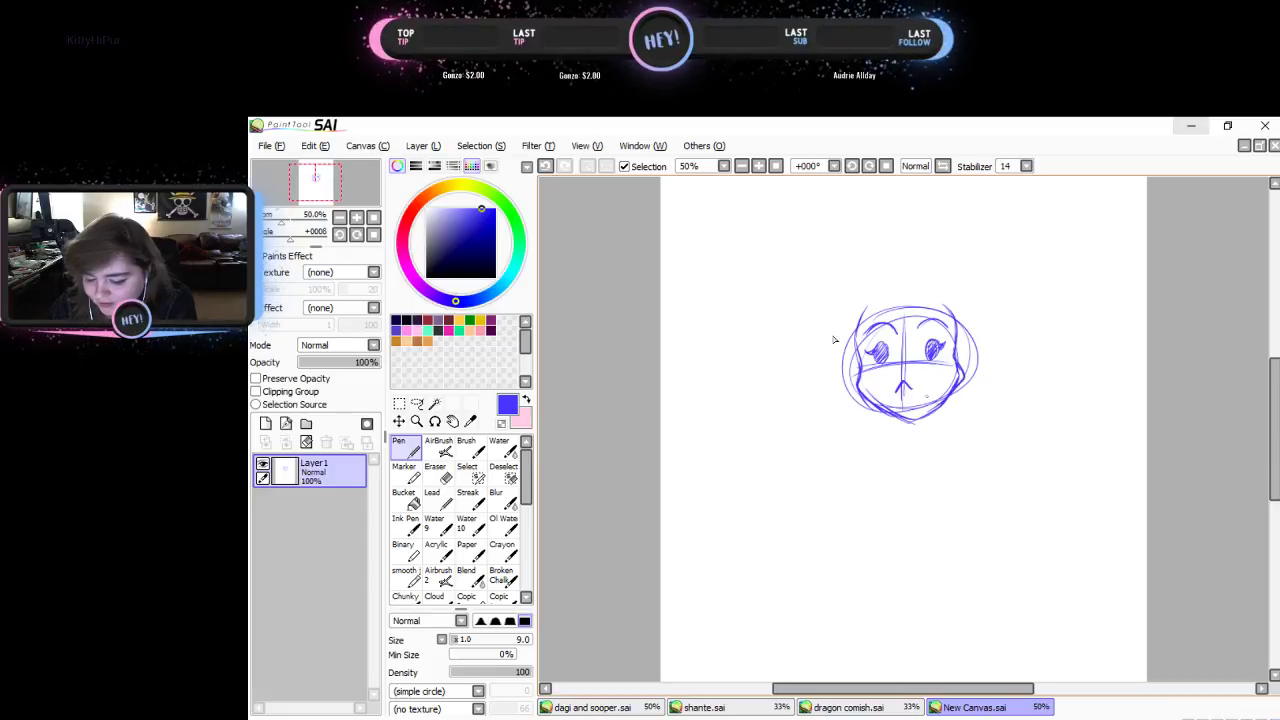
click(307, 442)
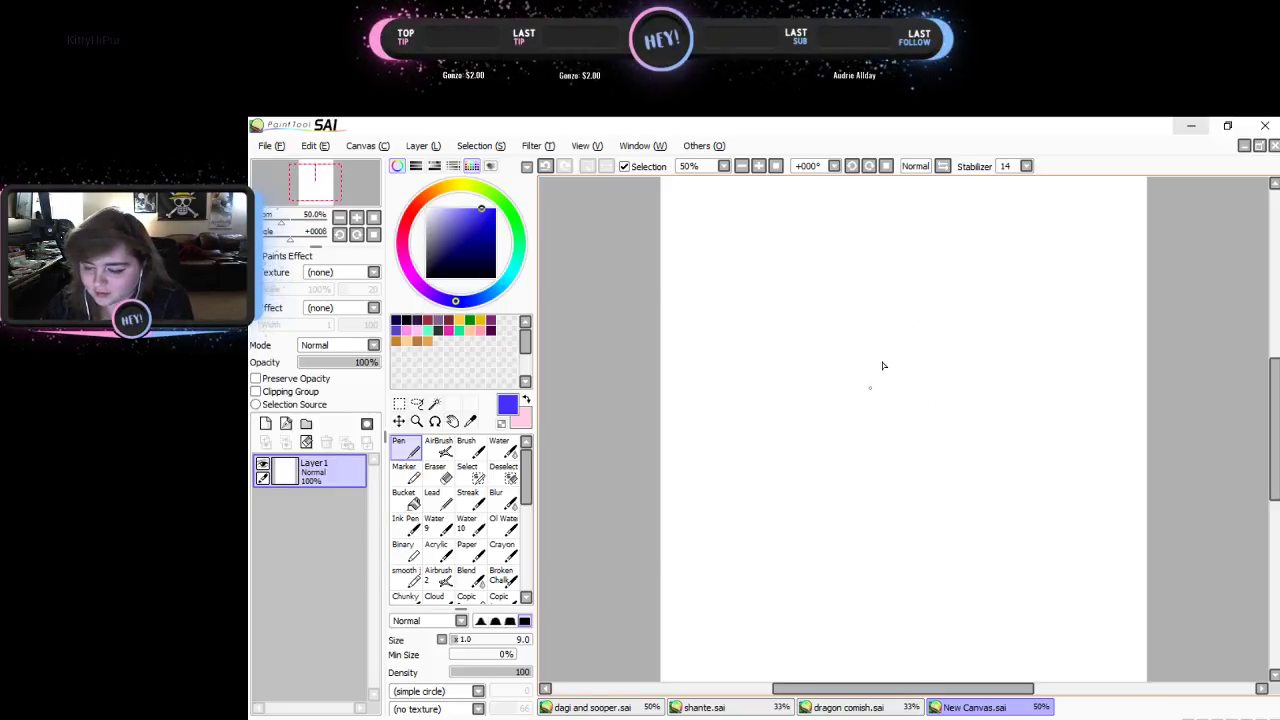
- Sketch a new head oval with crossed guidelines and a large eye with long lashes right of the vertical guideline
mouse_move(893, 303)
mouse_down()
mouse_move(875, 419)
mouse_move(975, 326)
mouse_move(839, 355)
mouse_move(975, 390)
mouse_move(876, 301)
mouse_move(925, 414)
mouse_move(950, 303)
mouse_move(908, 301)
mouse_move(905, 411)
mouse_up()
mouse_move(848, 360)
mouse_down()
mouse_move(975, 354)
mouse_move(960, 332)
mouse_move(922, 350)
mouse_move(966, 340)
mouse_move(932, 337)
mouse_move(957, 332)
mouse_move(962, 360)
mouse_move(968, 334)
mouse_move(938, 360)
mouse_move(962, 350)
mouse_move(948, 335)
mouse_up()
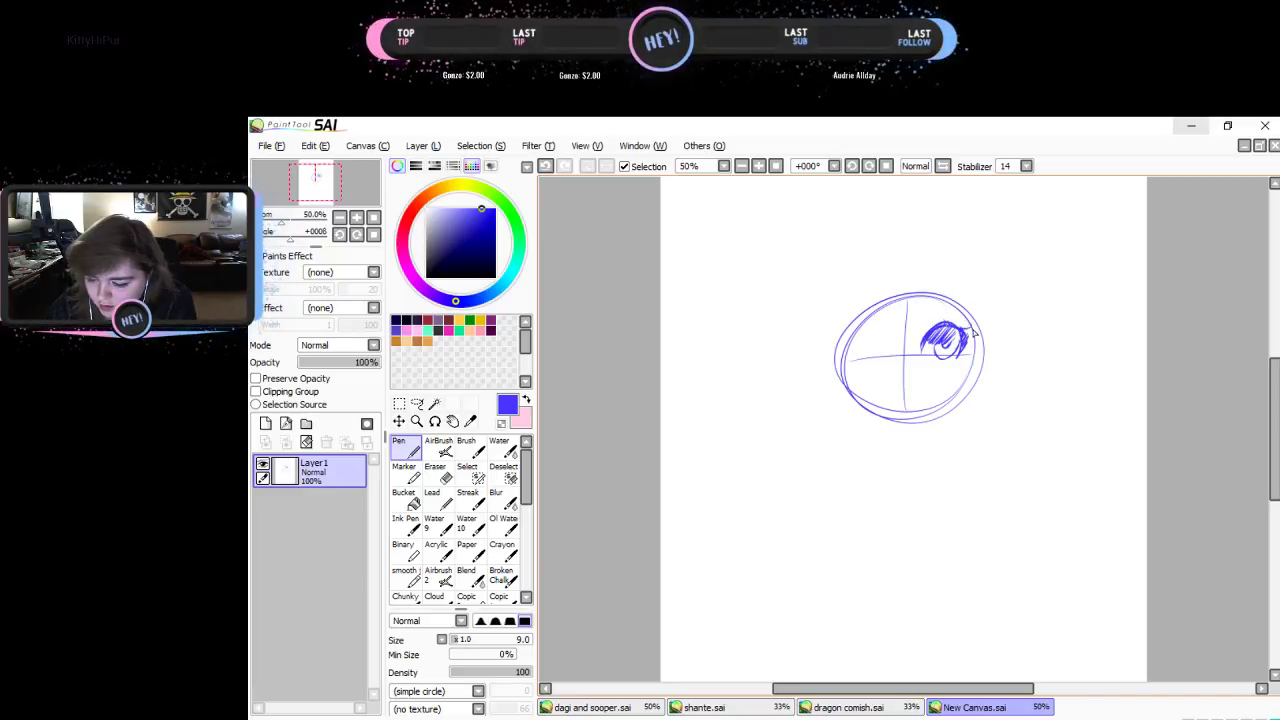
mouse_move(970, 335)
mouse_down()
mouse_move(982, 316)
mouse_move(990, 327)
mouse_up()
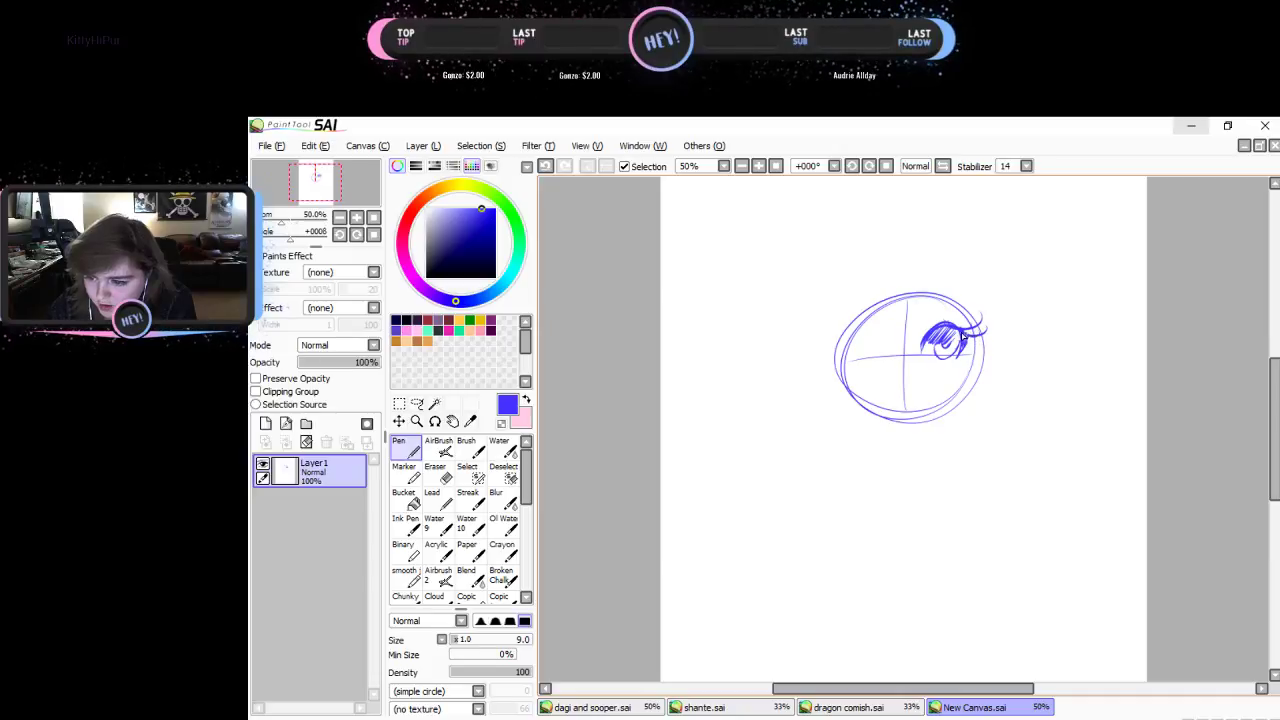
- Mirror the canvas view horizontally and clear the whole layer
click(946, 167)
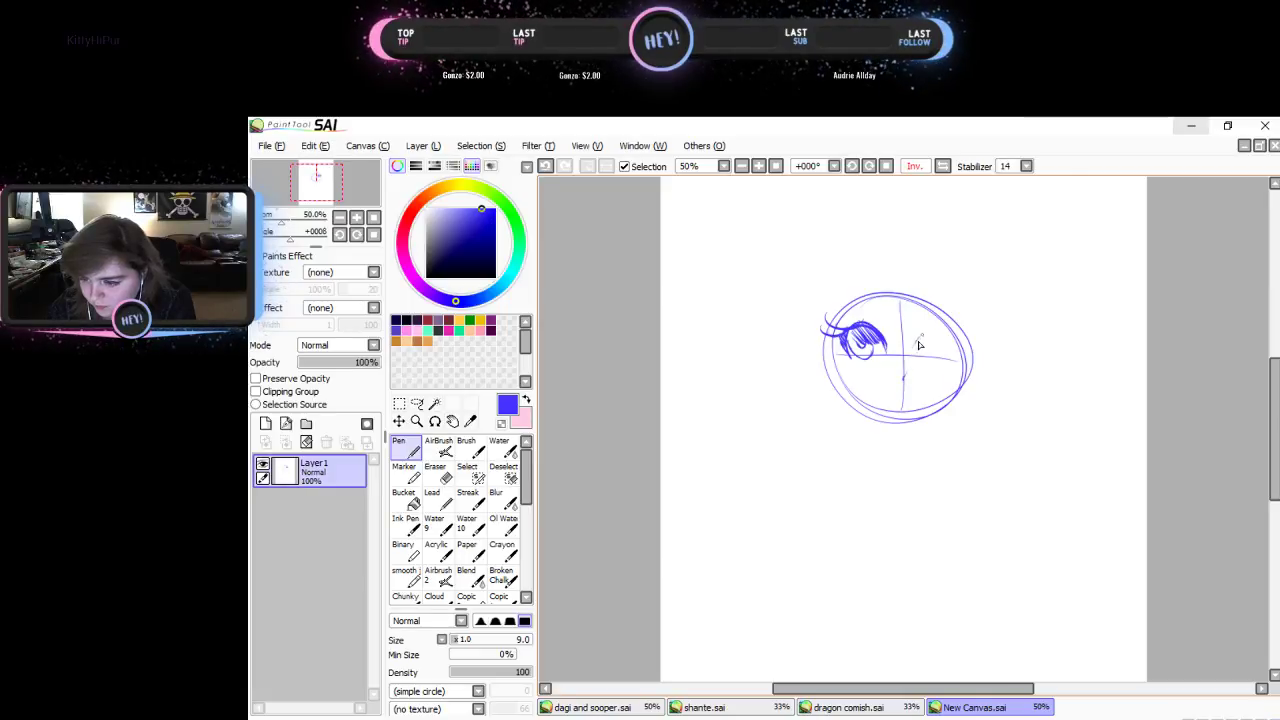
key(Delete)
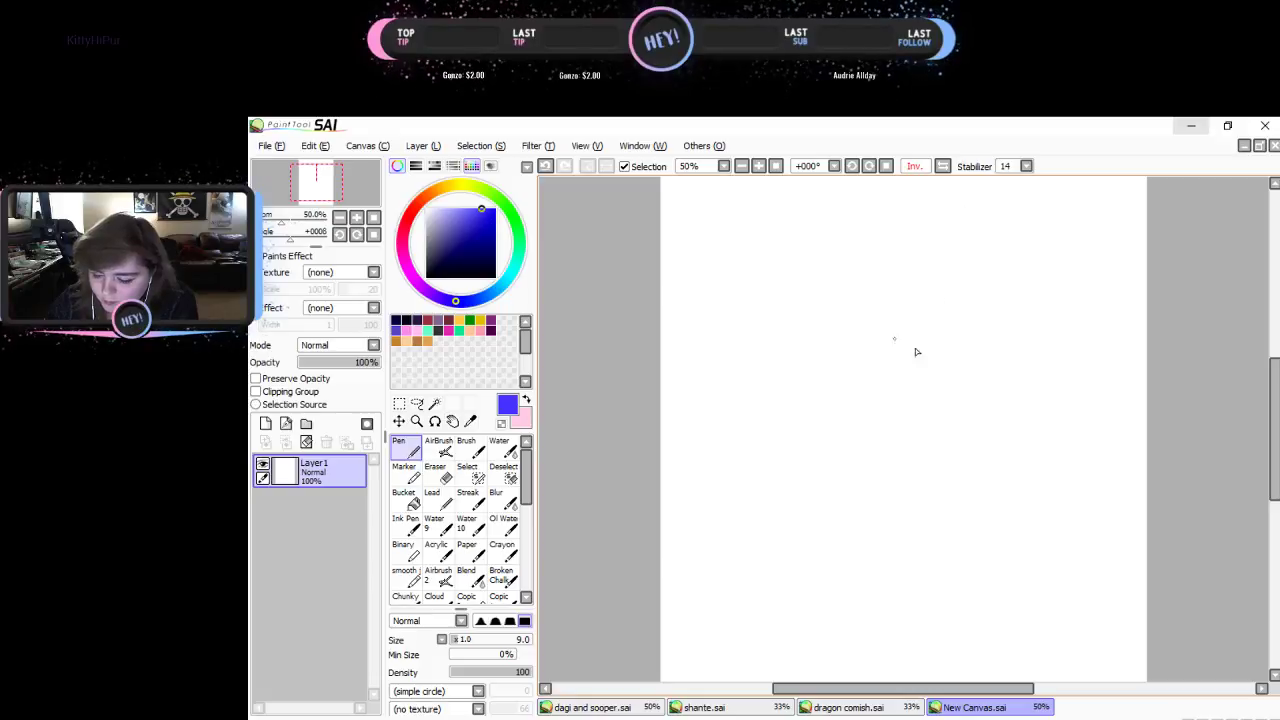
- Sketch a round head with curved vertical and horizontal face guidelines, and define the cheeks and pointed chin
mouse_move(946, 330)
mouse_down()
mouse_move(884, 305)
mouse_move(938, 429)
mouse_move(880, 293)
mouse_move(1003, 397)
mouse_move(914, 418)
mouse_up()
drag(864, 364, 992, 358)
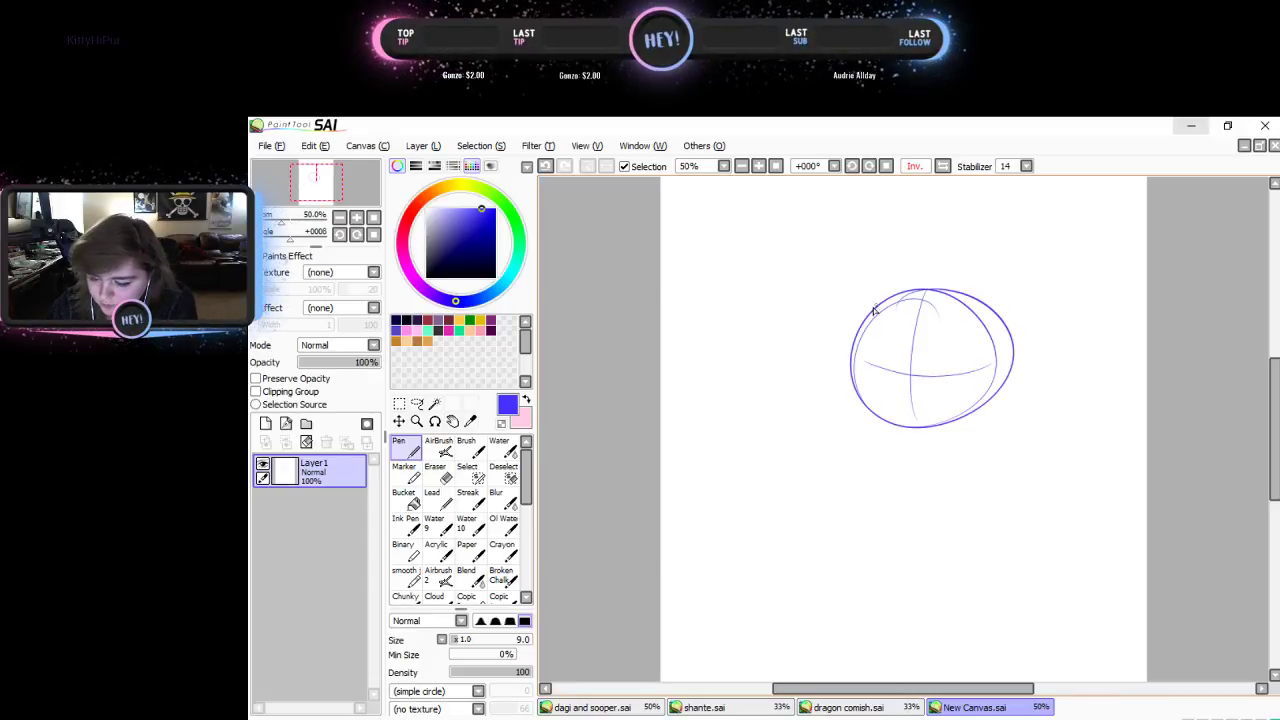
mouse_move(874, 310)
mouse_down()
mouse_move(856, 350)
mouse_move(861, 403)
mouse_move(906, 442)
mouse_move(977, 405)
mouse_move(948, 429)
mouse_move(991, 385)
mouse_move(981, 409)
mouse_move(996, 380)
mouse_up()
- Sketch a large heart-shaped hair volume above the head, with bangs meeting in a point on the forehead and widened outer sides
mouse_move(874, 257)
mouse_down()
mouse_move(871, 330)
mouse_move(870, 280)
mouse_move(894, 340)
mouse_move(907, 328)
mouse_move(921, 342)
mouse_move(948, 320)
mouse_up()
mouse_move(859, 259)
mouse_down()
mouse_move(973, 232)
mouse_move(1010, 282)
mouse_move(1007, 304)
mouse_move(926, 341)
mouse_up()
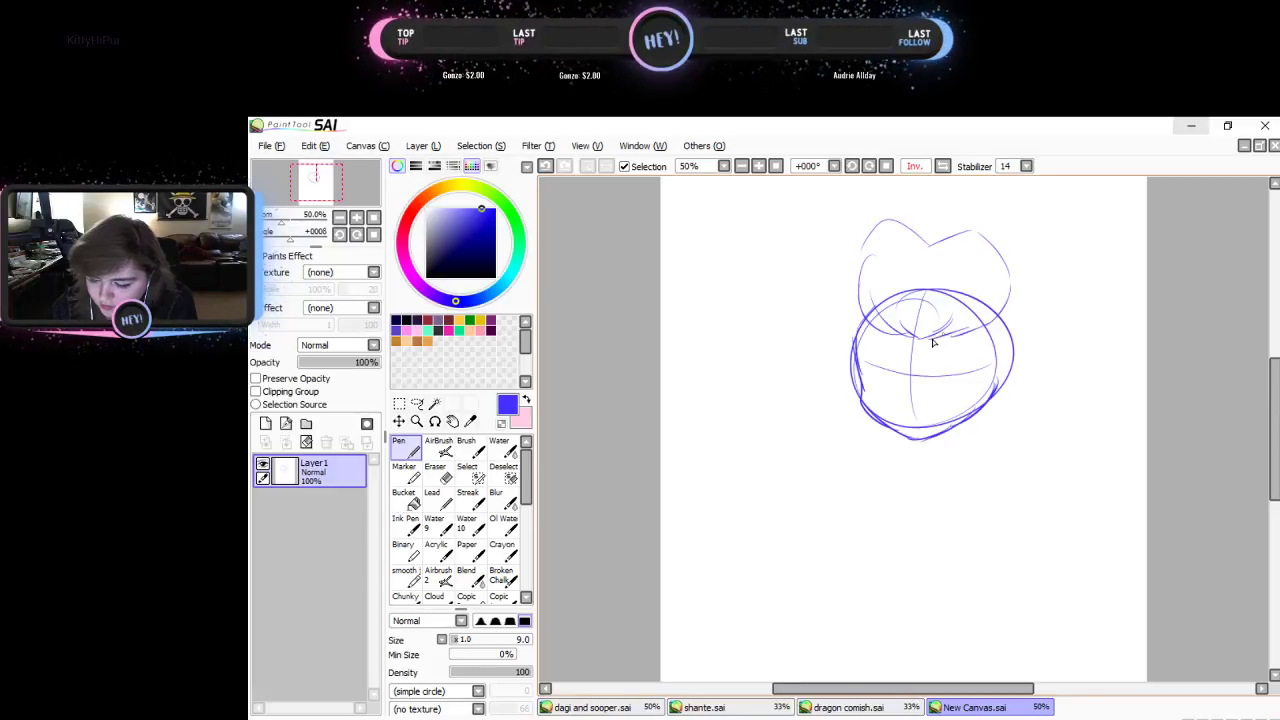
mouse_move(942, 248)
mouse_down()
mouse_move(886, 214)
mouse_move(827, 300)
mouse_move(880, 333)
mouse_up()
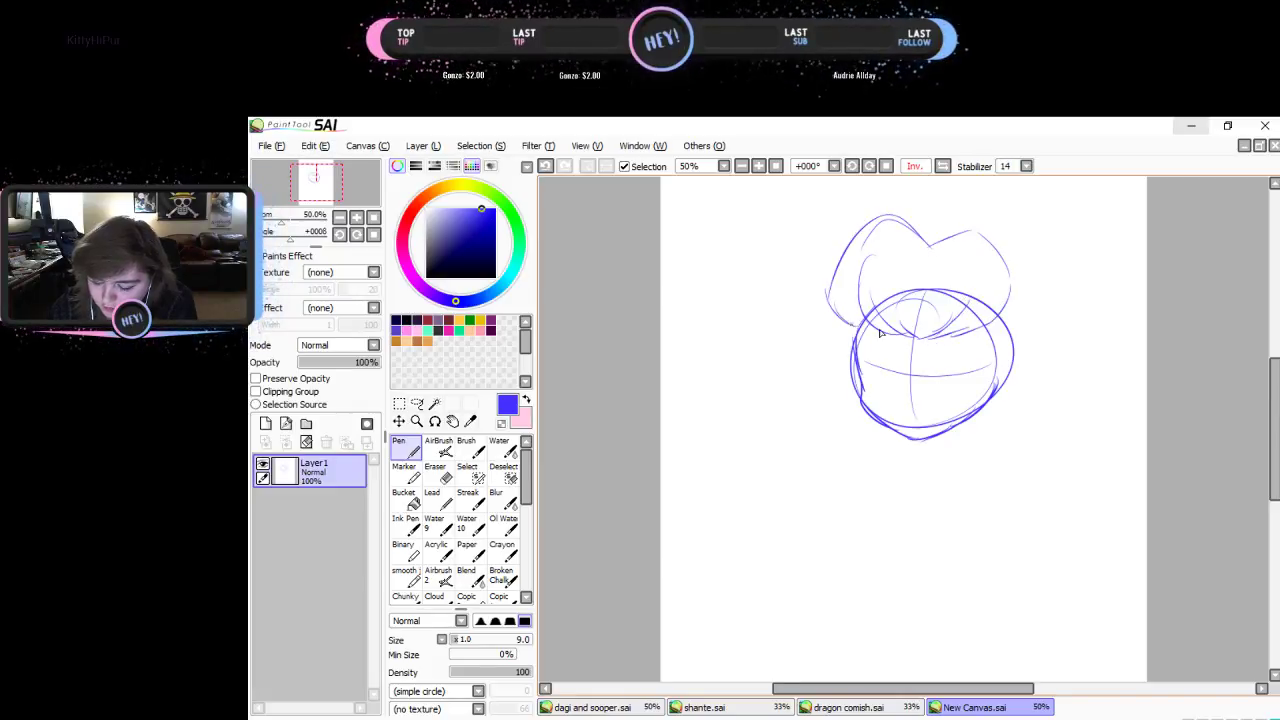
mouse_move(925, 248)
mouse_down()
mouse_move(991, 209)
mouse_move(1020, 286)
mouse_move(1003, 322)
mouse_up()
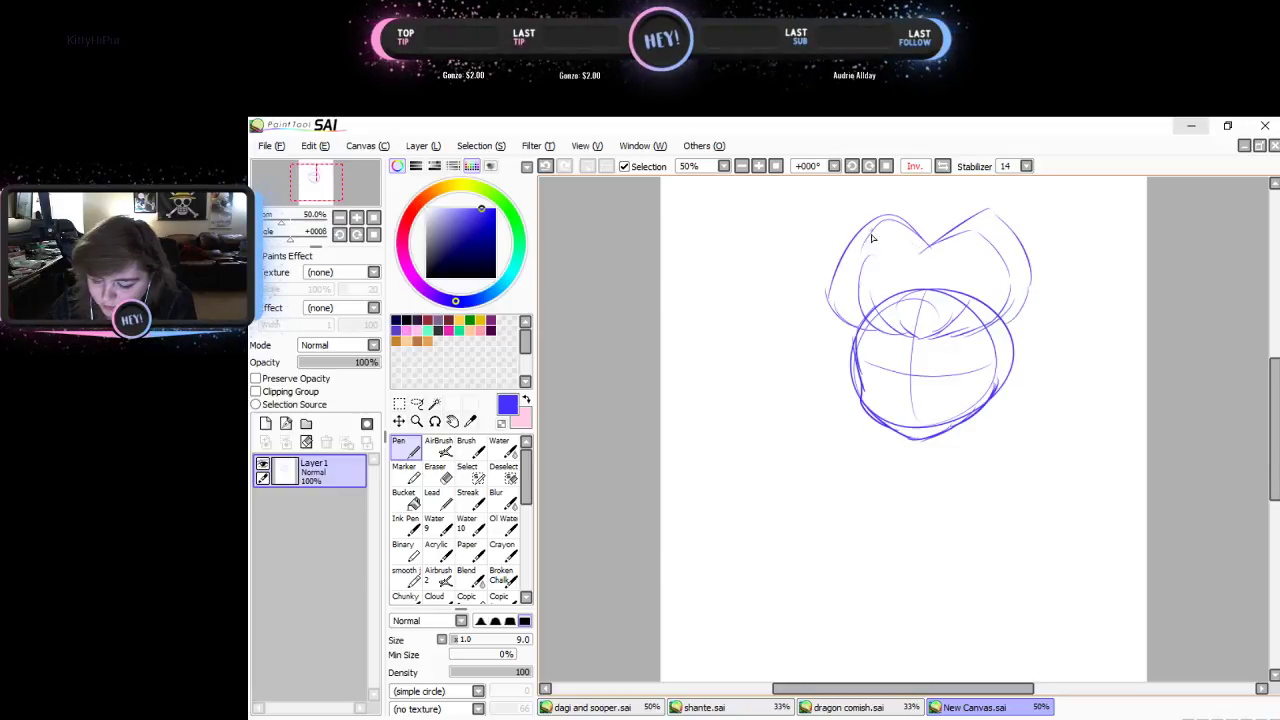
- Sketch long hair locks with upturned tips on both sides of the head, and a small ear beside the left cheek
mouse_move(850, 226)
mouse_down()
mouse_move(793, 303)
mouse_move(801, 352)
mouse_move(775, 387)
mouse_move(741, 388)
mouse_up()
click(741, 406)
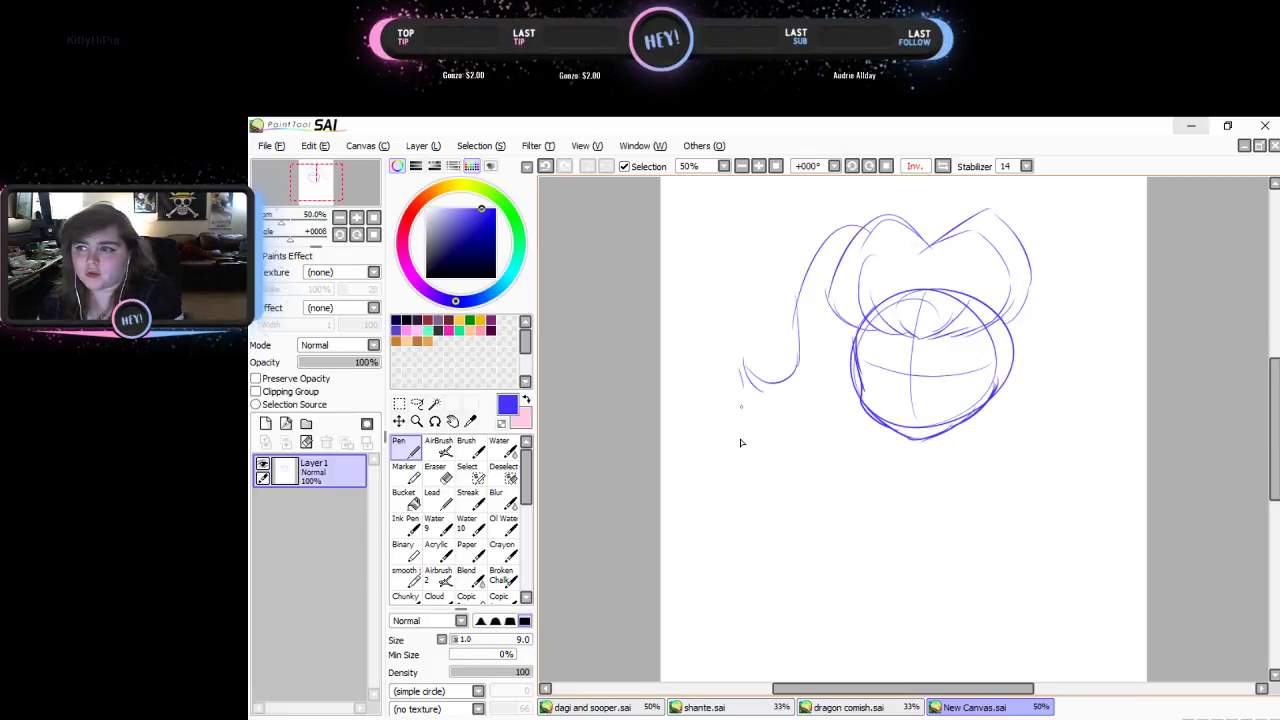
drag(744, 362, 793, 405)
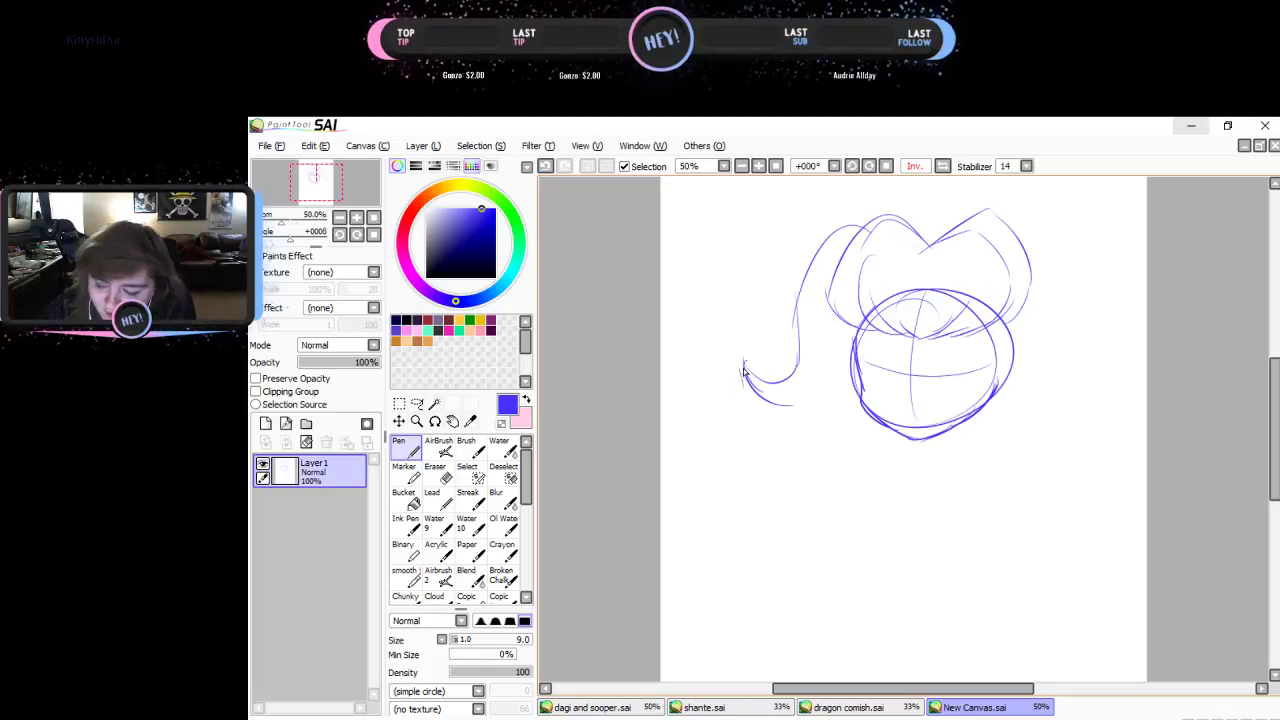
mouse_move(744, 366)
mouse_down()
mouse_move(768, 417)
mouse_move(863, 388)
mouse_up()
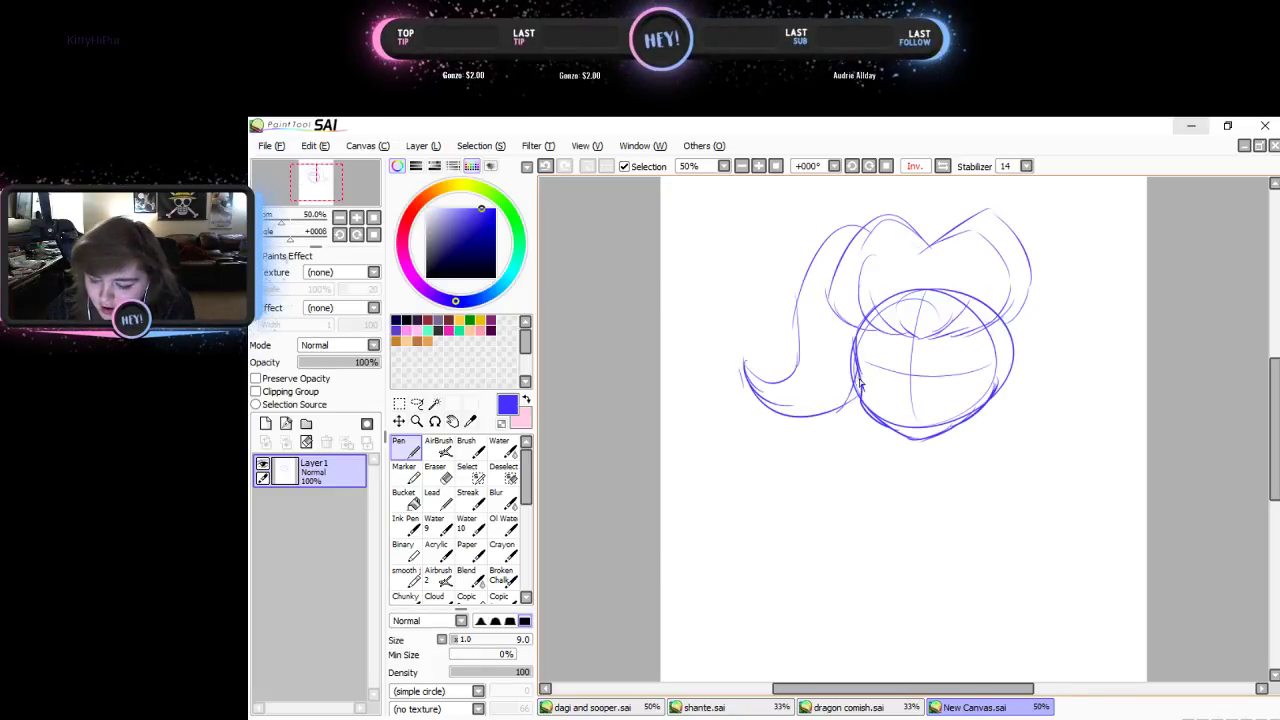
mouse_move(860, 385)
mouse_down()
mouse_move(860, 414)
mouse_move(868, 377)
mouse_move(848, 416)
mouse_up()
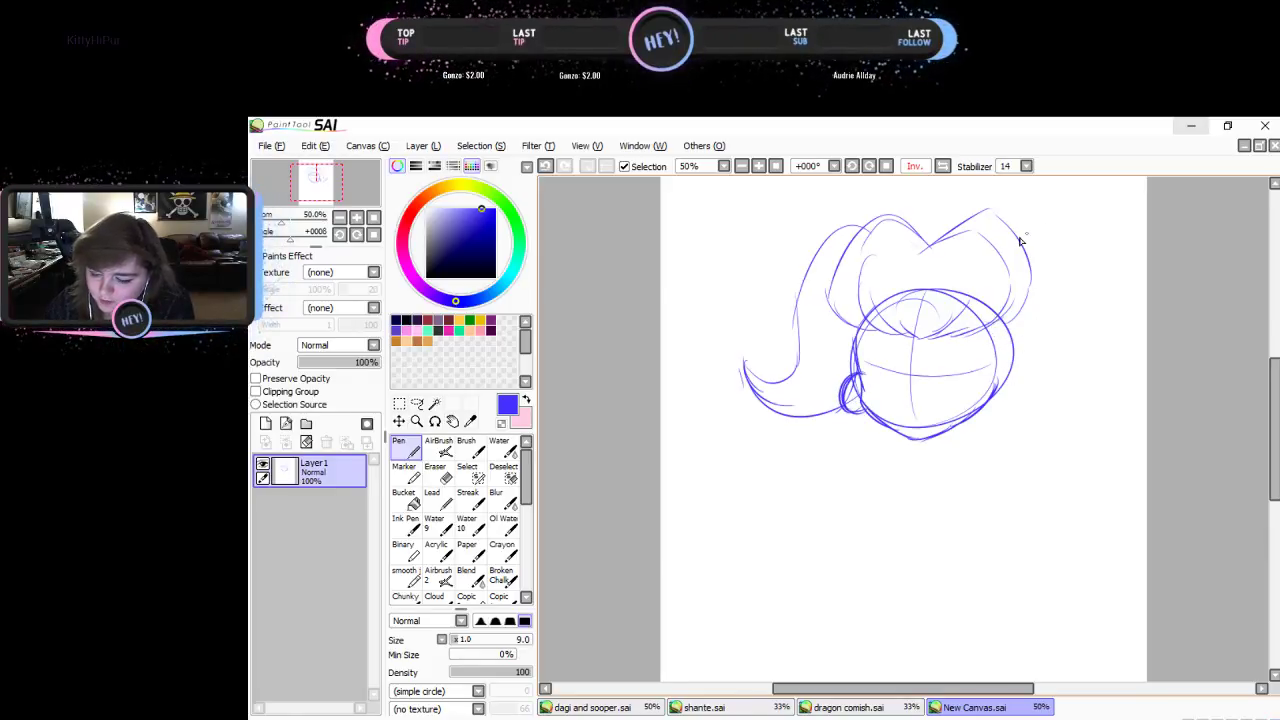
mouse_move(1020, 236)
mouse_down()
mouse_move(1057, 259)
mouse_move(1082, 358)
mouse_move(1109, 377)
mouse_move(1119, 369)
mouse_move(1080, 408)
mouse_up()
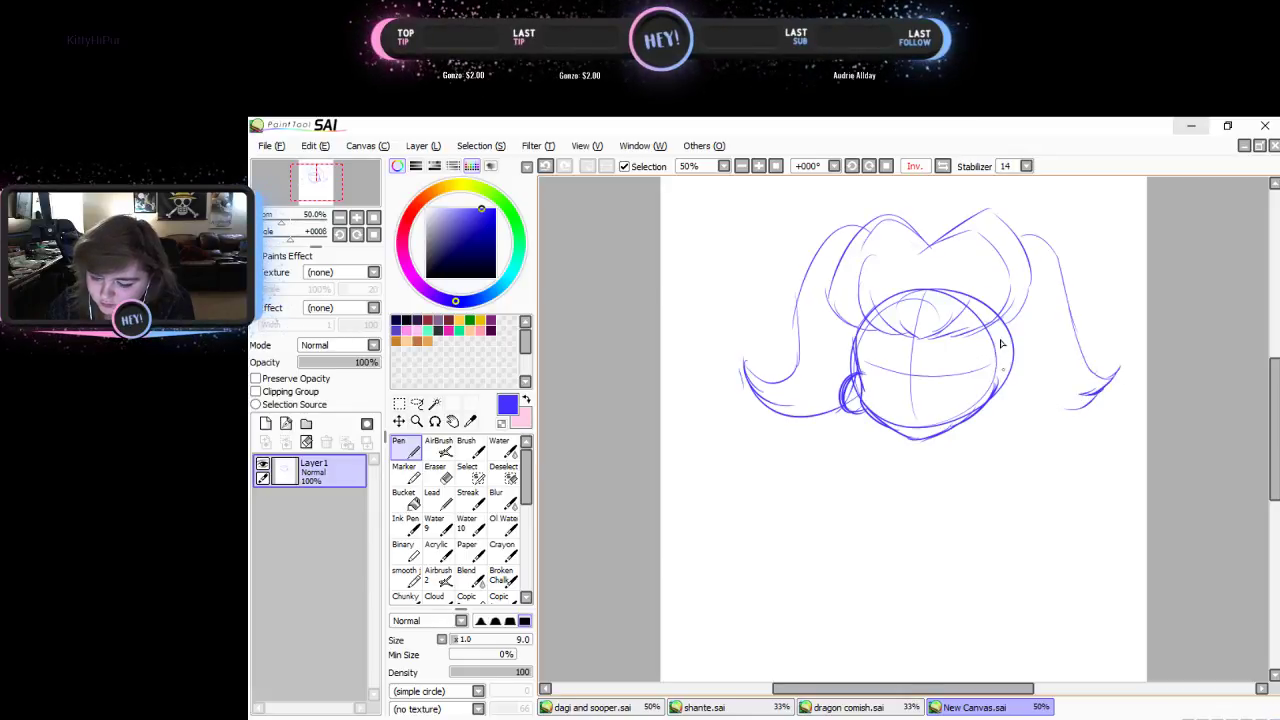
- Sketch large round earrings on both sides of the jaw and shade them with diagonal hatching
mouse_move(1006, 362)
mouse_down()
mouse_move(988, 405)
mouse_move(1010, 390)
mouse_move(992, 390)
mouse_move(1010, 402)
mouse_move(994, 406)
mouse_up()
drag(1034, 378, 1004, 416)
drag(1032, 396, 1012, 418)
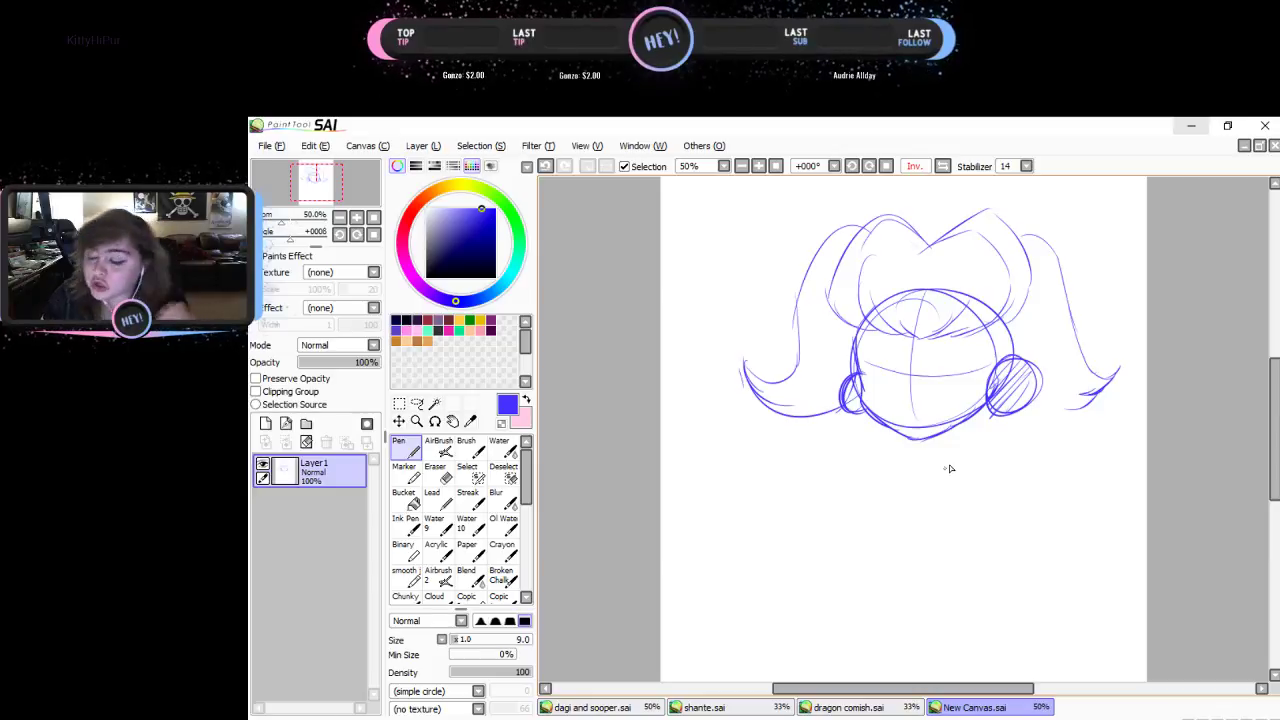
mouse_move(862, 376)
mouse_down()
mouse_move(871, 416)
mouse_move(857, 370)
mouse_move(854, 422)
mouse_move(861, 414)
mouse_move(834, 425)
mouse_move(838, 382)
mouse_up()
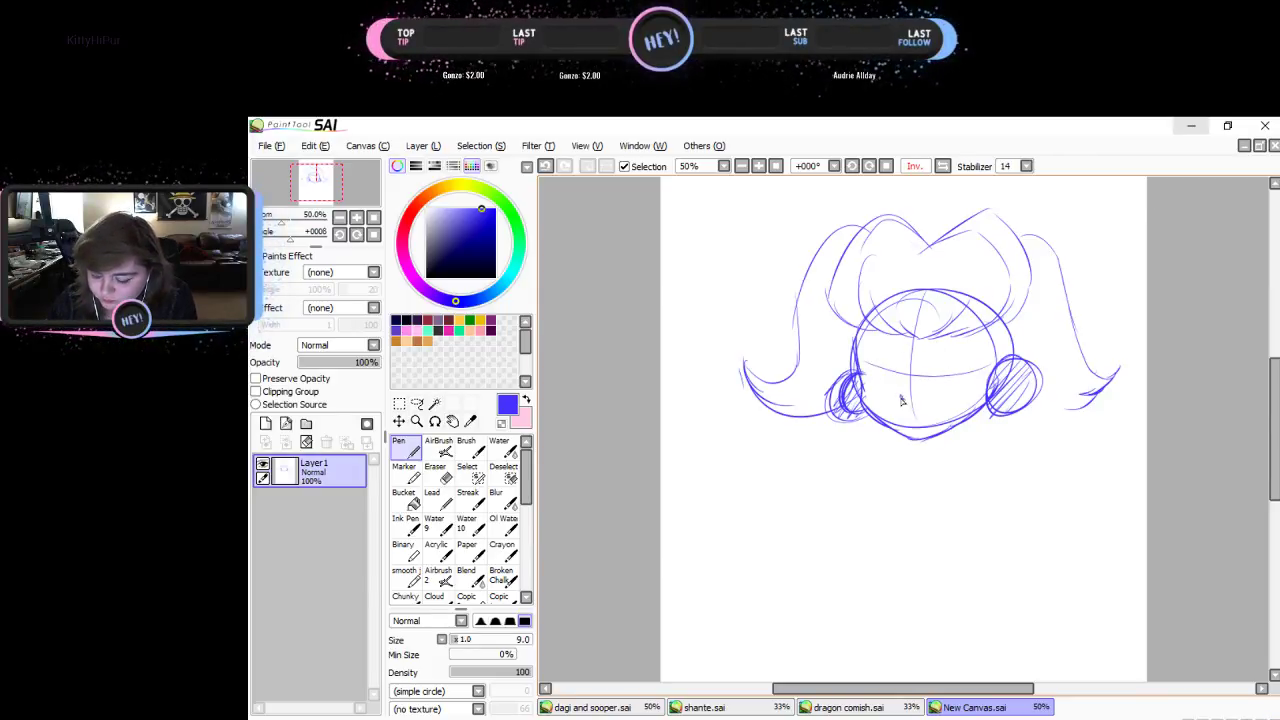
- Sketch small full lips just above the chin and fill them with hatching
drag(899, 417, 925, 421)
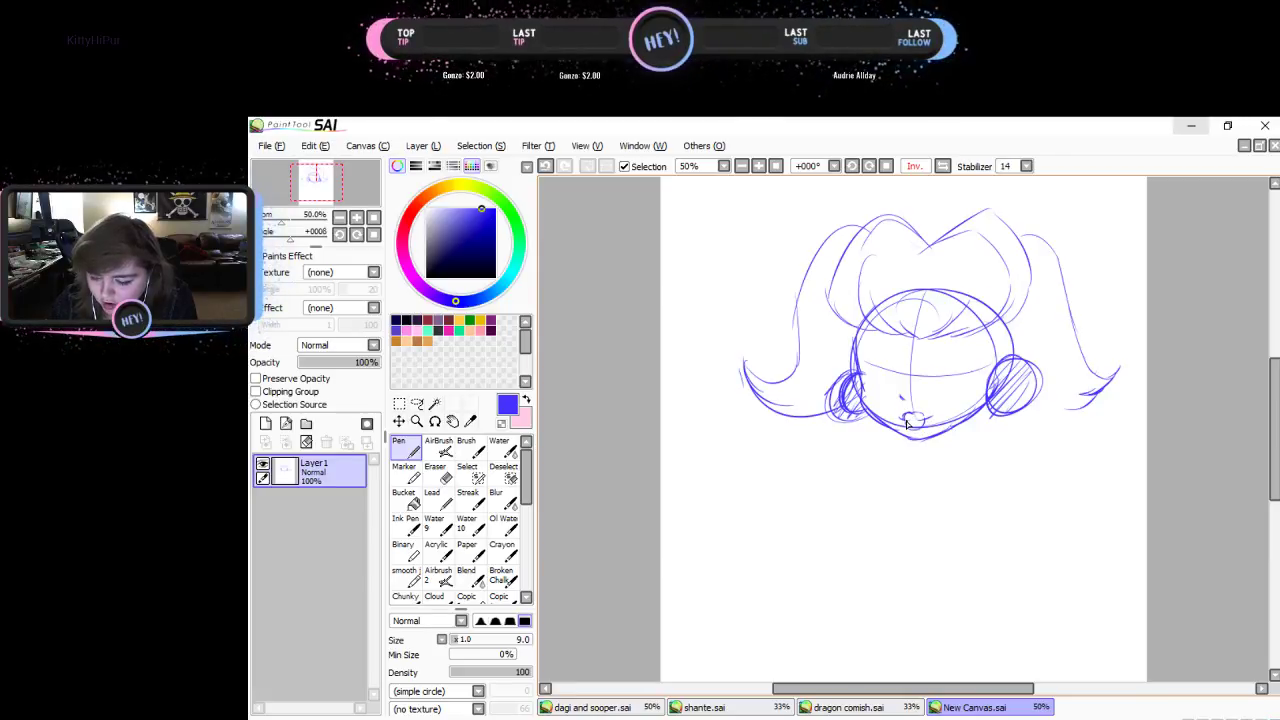
drag(907, 424, 926, 418)
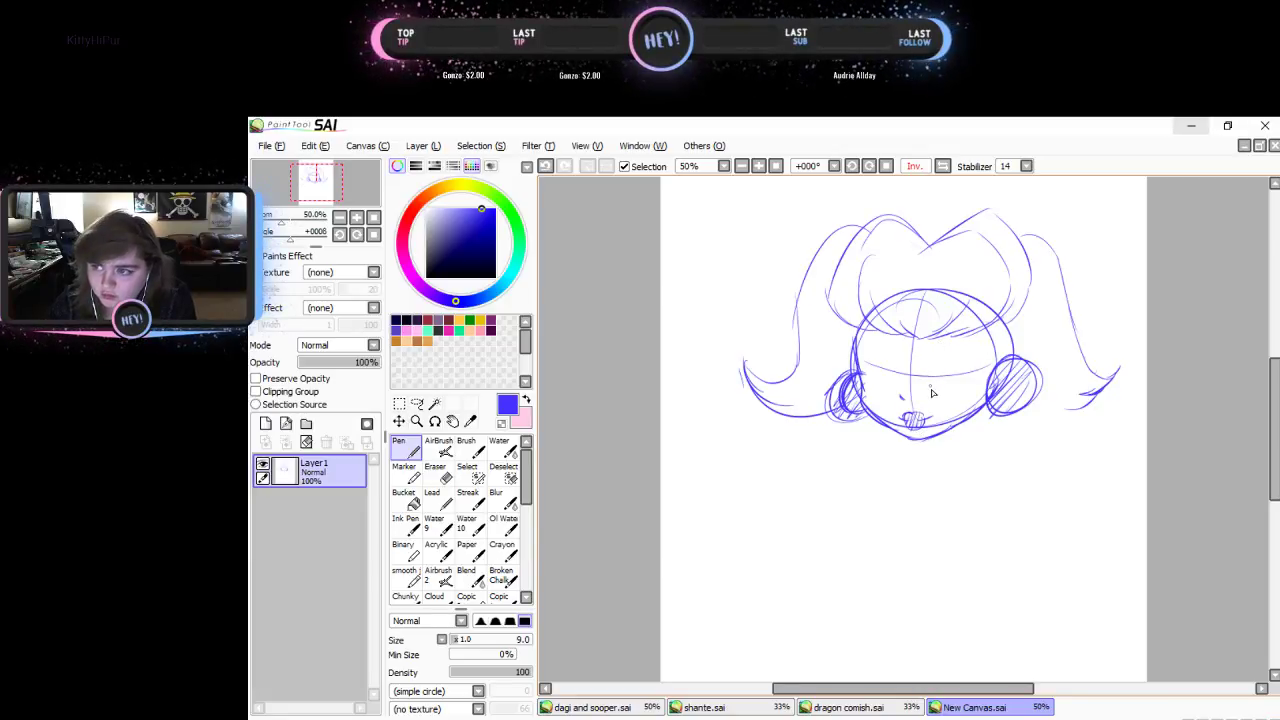
- Sketch an open eye with long lashes right of the vertical guideline and a winking eye on the left, each with an eyebrow
mouse_move(933, 376)
mouse_down()
mouse_move(945, 353)
mouse_move(966, 366)
mouse_move(932, 375)
mouse_move(964, 362)
mouse_move(969, 375)
mouse_move(974, 343)
mouse_move(984, 363)
mouse_move(946, 390)
mouse_move(958, 358)
mouse_up()
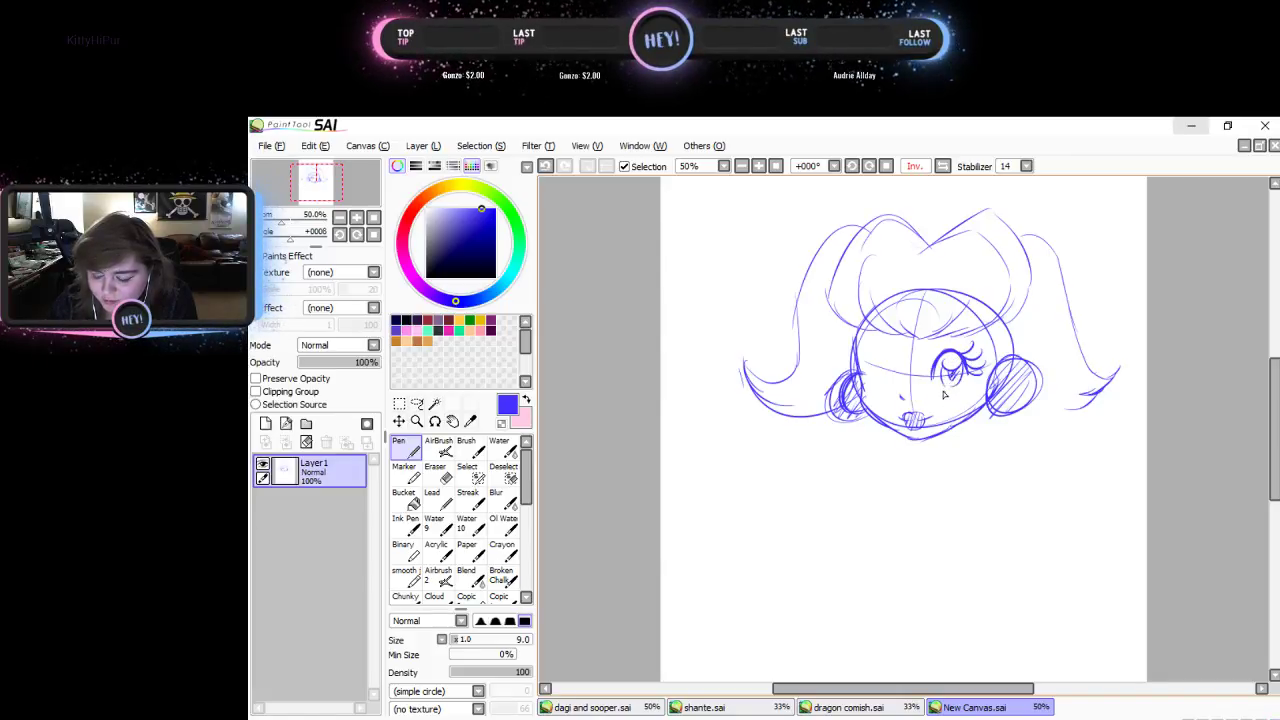
mouse_move(958, 394)
mouse_down()
mouse_move(975, 370)
mouse_move(960, 334)
mouse_move(918, 346)
mouse_move(880, 300)
mouse_move(965, 295)
mouse_up()
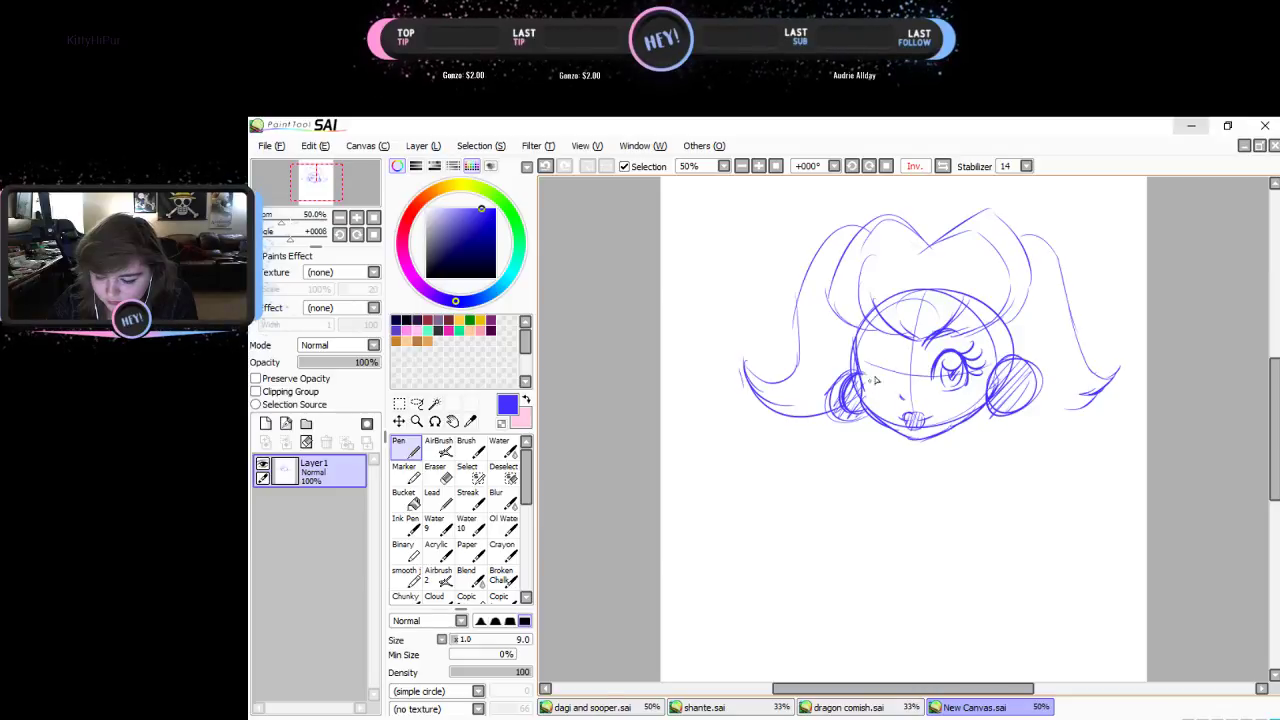
mouse_move(870, 383)
mouse_down()
mouse_move(890, 384)
mouse_move(871, 368)
mouse_move(894, 386)
mouse_move(896, 340)
mouse_up()
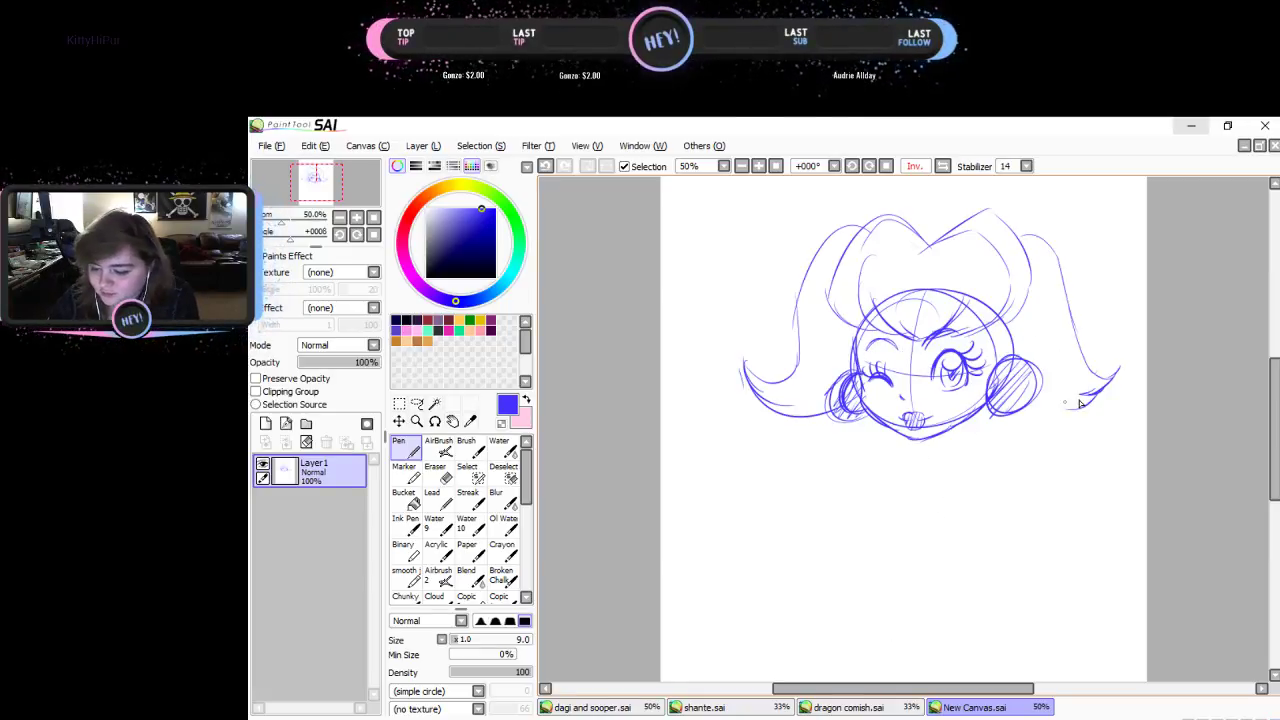
- Close the underside of the right hair flip, and sketch a short neck and rounded upper body below the chin, undoing a stray stroke
mouse_move(1080, 404)
mouse_down()
mouse_move(1030, 401)
mouse_move(1095, 382)
mouse_up()
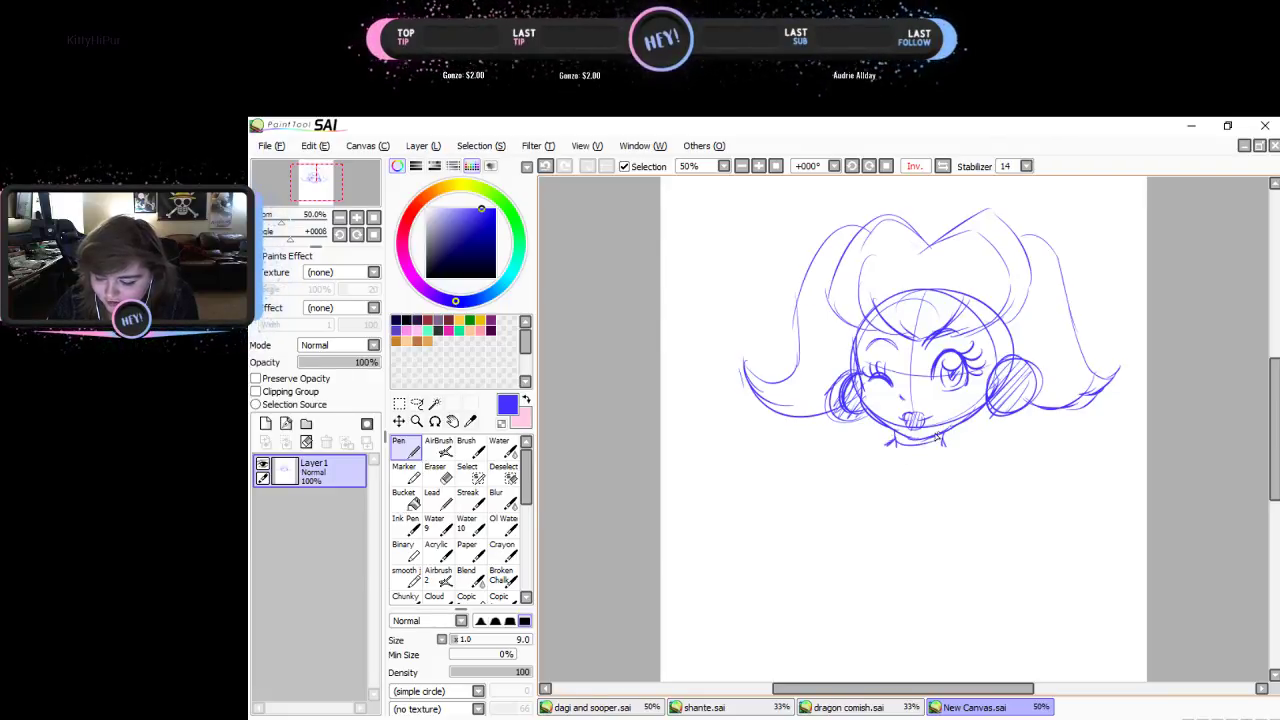
click(314, 146)
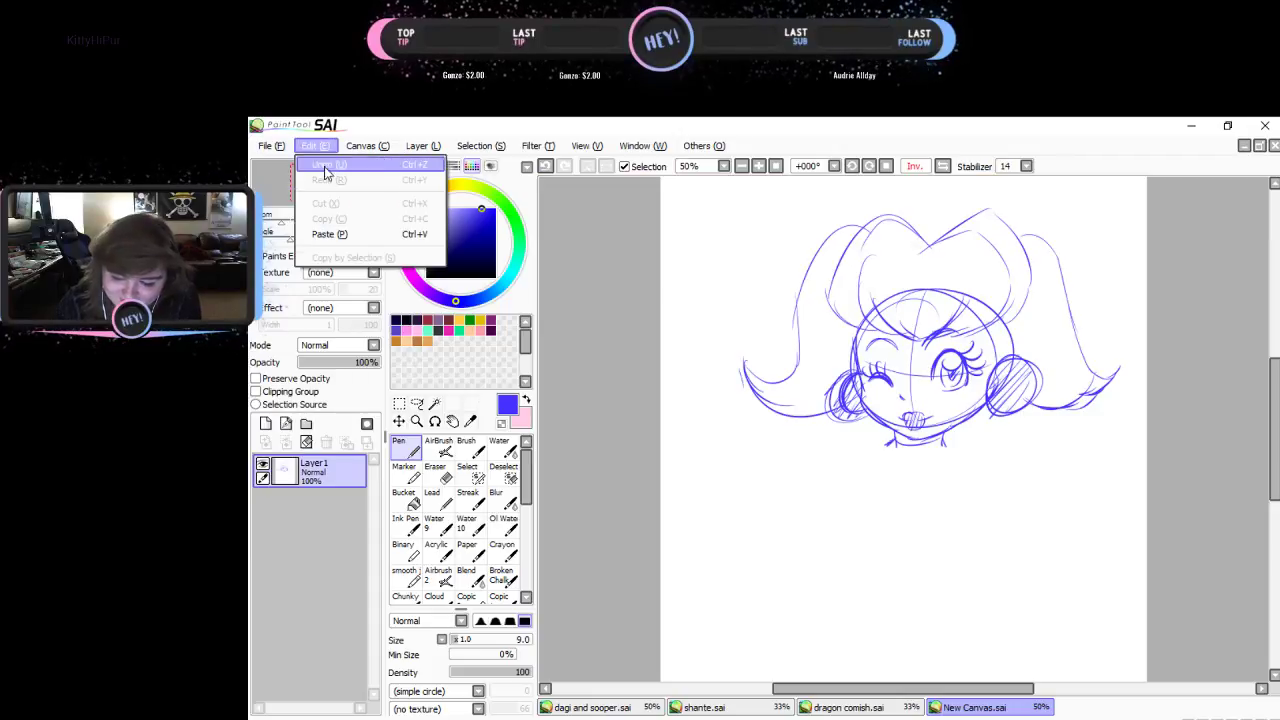
click(322, 167)
mouse_move(888, 448)
mouse_down()
mouse_move(887, 488)
mouse_move(924, 499)
mouse_move(950, 494)
mouse_move(962, 460)
mouse_move(965, 475)
mouse_move(900, 490)
mouse_move(900, 458)
mouse_move(897, 478)
mouse_up()
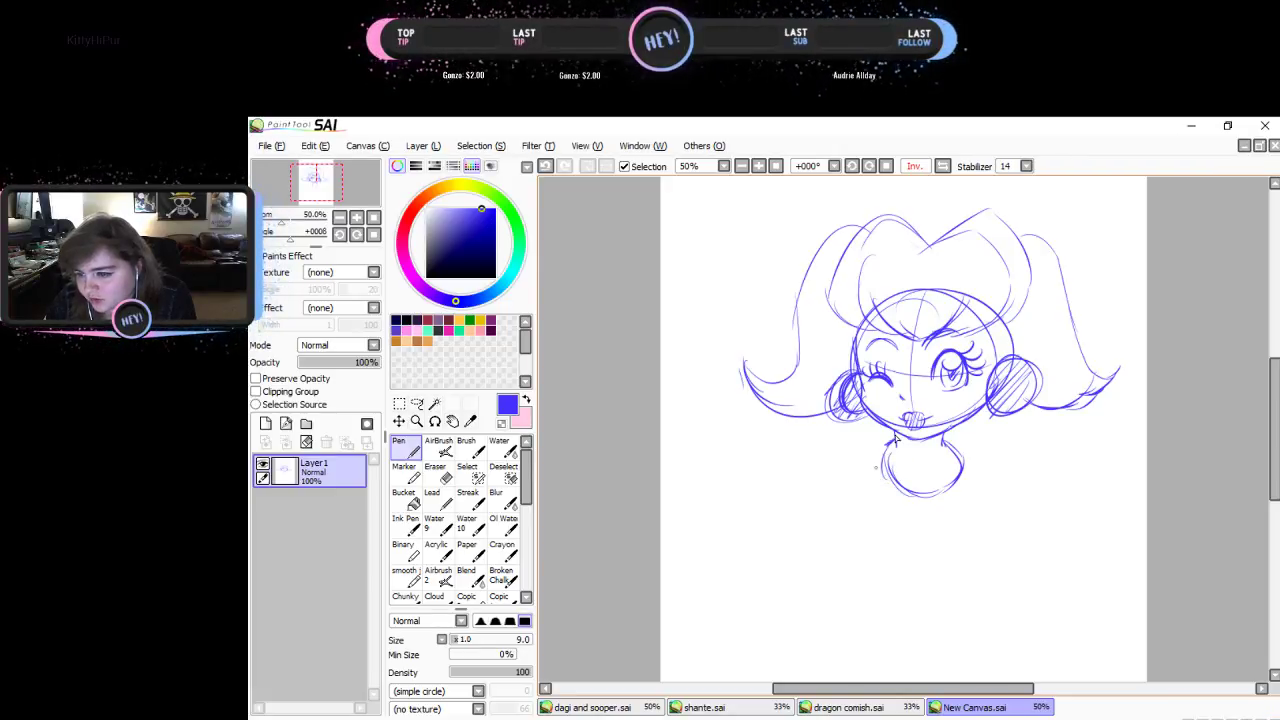
drag(893, 447, 897, 483)
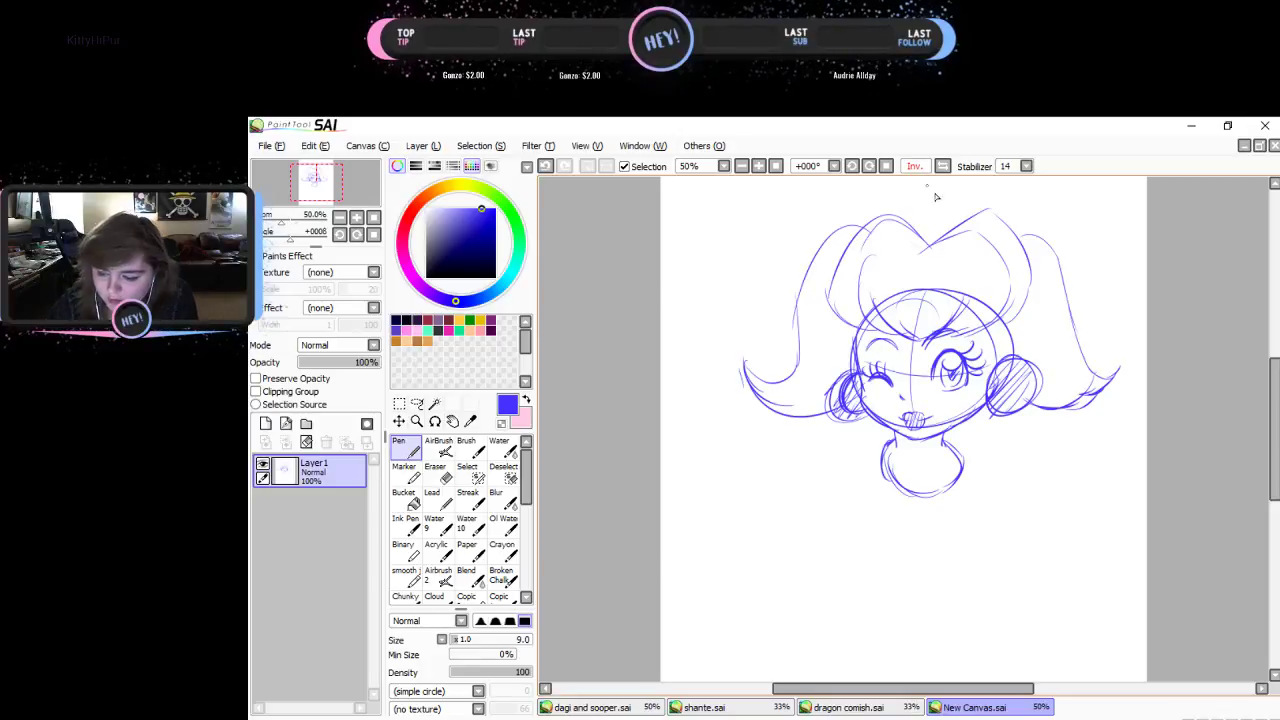
- Flip the canvas view horizontally to check the sketched head, and return to the mirrored view
scroll(1225, 367, up, 3)
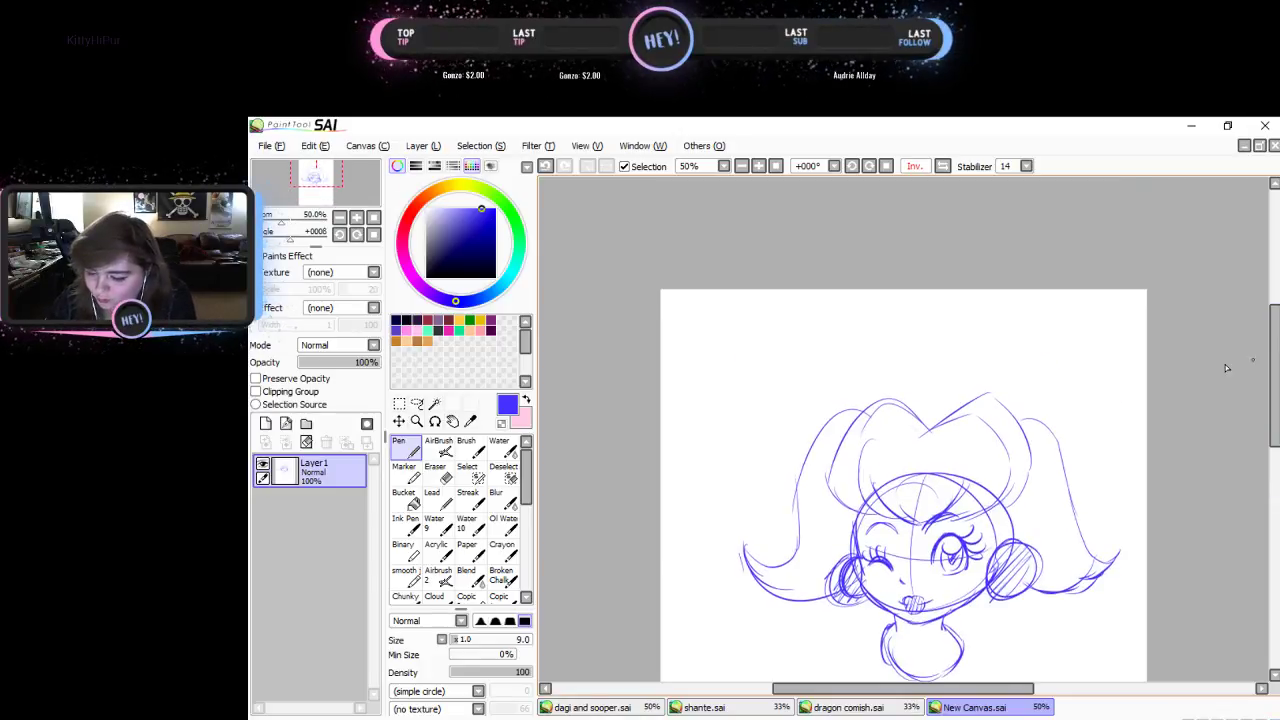
click(943, 168)
click(943, 166)
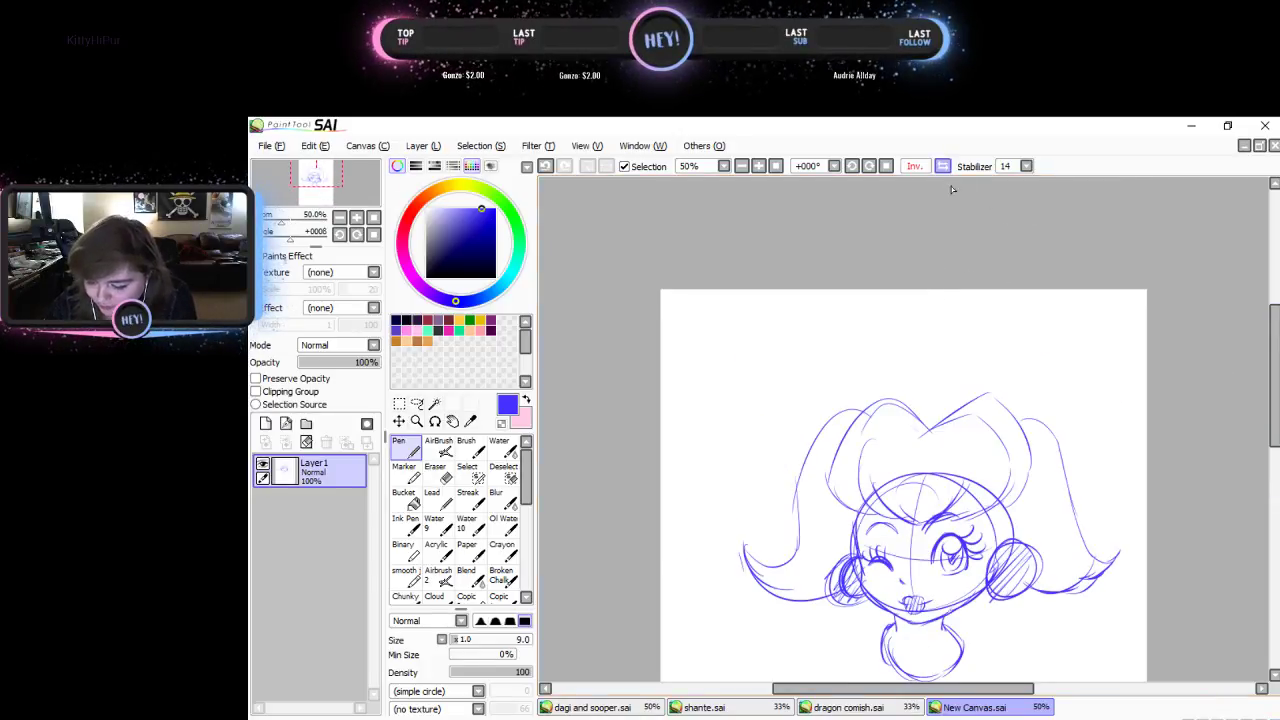
mouse_move(920, 393)
mouse_down()
mouse_move(936, 325)
mouse_move(963, 396)
mouse_move(999, 345)
mouse_move(1000, 405)
mouse_move(919, 396)
mouse_move(903, 350)
mouse_move(890, 395)
mouse_up()
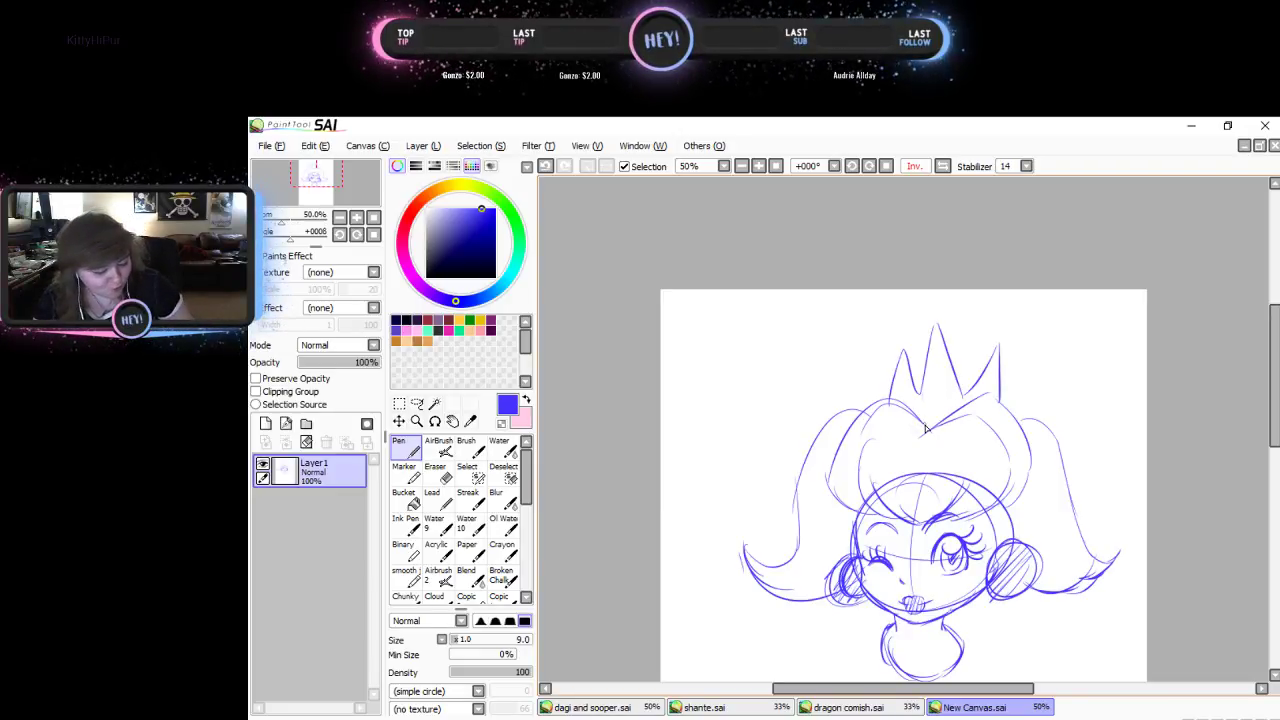
key(ctrl+z)
key(ctrl+z)
key(ctrl+z)
key(ctrl+z)
key(ctrl+z)
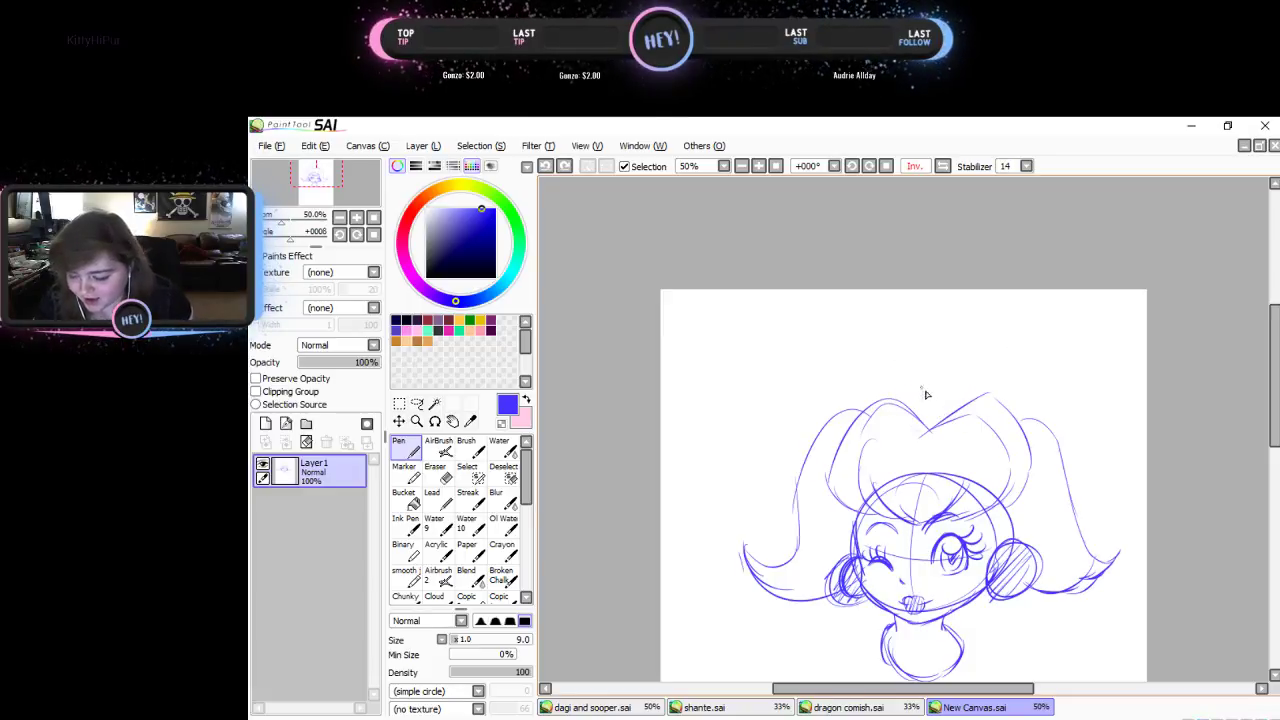
- Sketch a three-pointed crown above the parted hair with an oval centre jewel and side ornaments, undoing the first misplaced strokes
mouse_move(920, 398)
mouse_down()
mouse_move(952, 318)
mouse_move(957, 403)
mouse_move(930, 338)
mouse_move(940, 322)
mouse_move(959, 383)
mouse_move(987, 340)
mouse_move(994, 400)
mouse_up()
key(ctrl+z)
key(ctrl+z)
drag(916, 384, 902, 358)
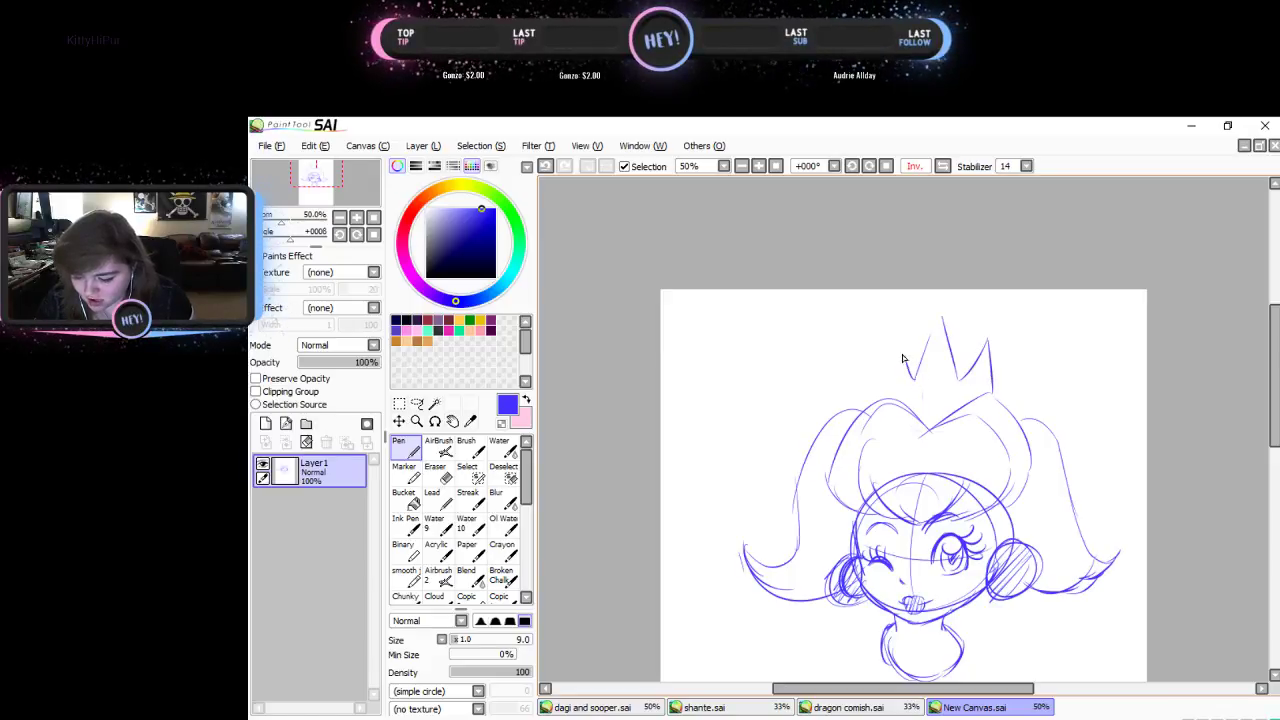
mouse_move(892, 402)
mouse_down()
mouse_move(901, 348)
mouse_move(925, 404)
mouse_move(944, 400)
mouse_move(932, 386)
mouse_up()
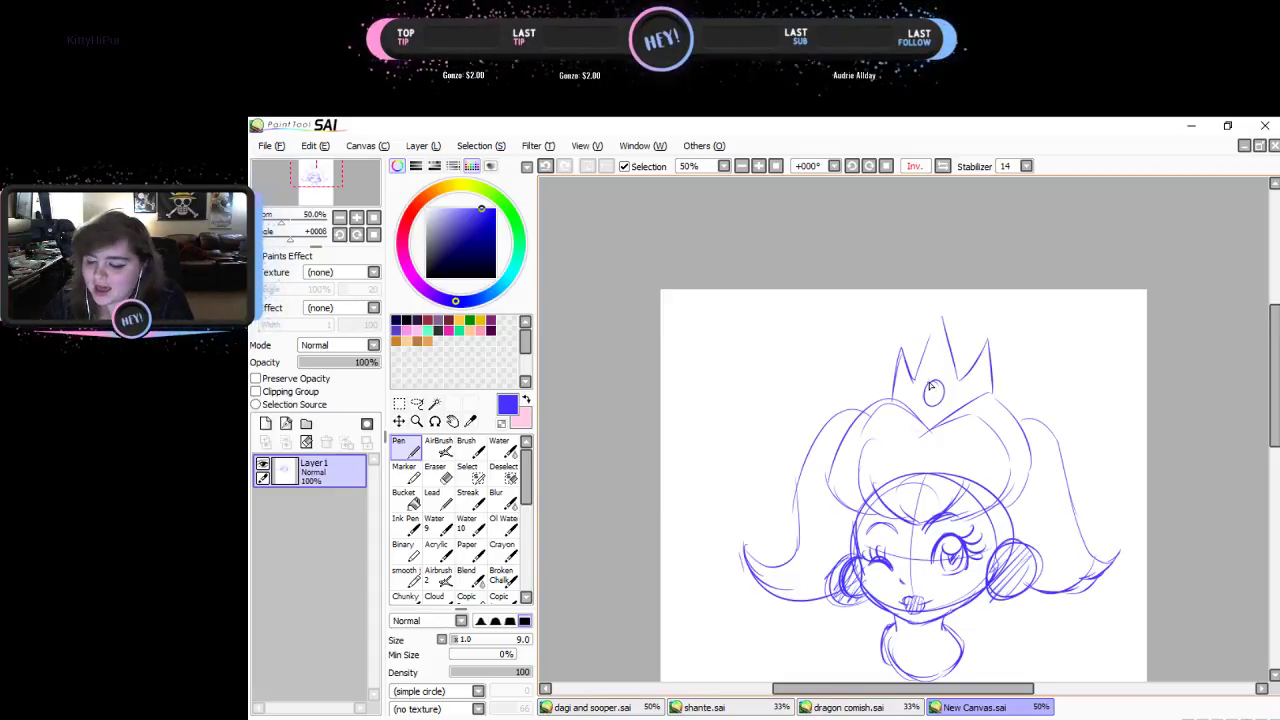
mouse_move(932, 377)
mouse_down()
mouse_move(925, 408)
mouse_move(954, 388)
mouse_move(945, 399)
mouse_move(992, 395)
mouse_move(991, 369)
mouse_move(967, 394)
mouse_move(978, 395)
mouse_move(890, 400)
mouse_move(897, 381)
mouse_up()
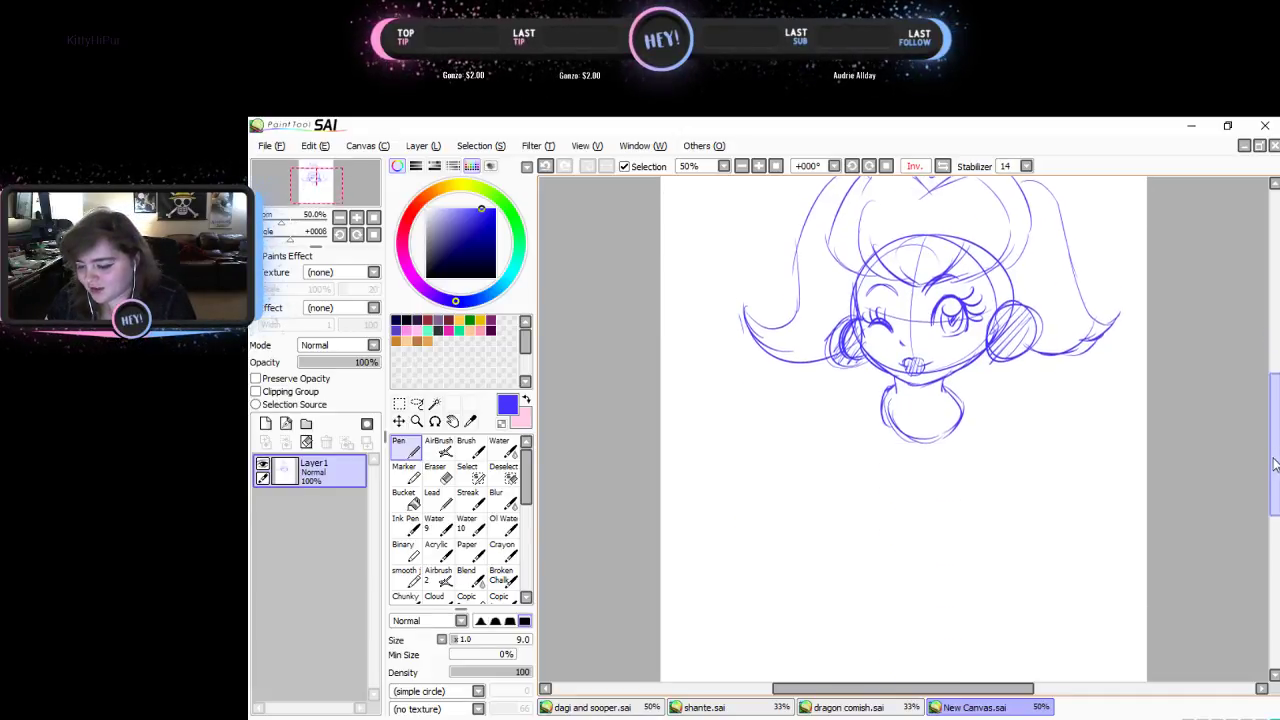
- Refine the collar beneath the chin and sketch the rounded upper outlines of puffed sleeves on both shoulders
drag(1272, 388, 1275, 467)
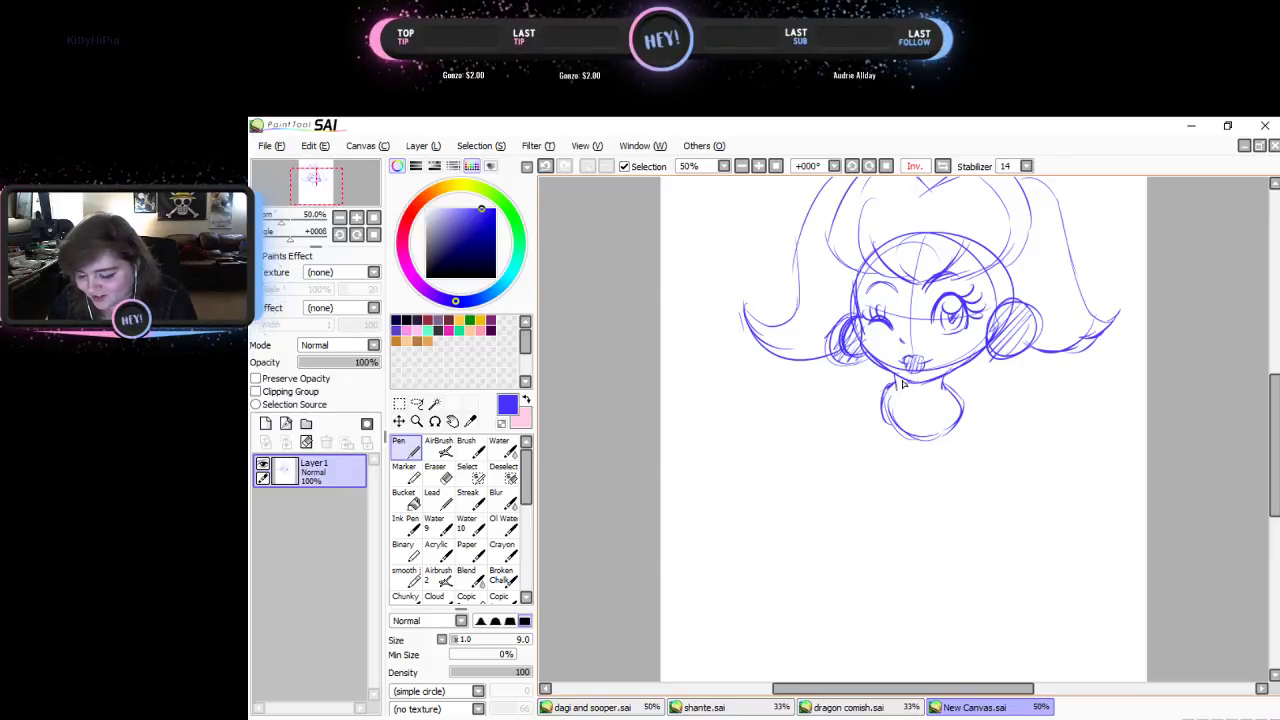
mouse_move(895, 385)
mouse_down()
mouse_move(927, 412)
mouse_move(940, 387)
mouse_move(958, 393)
mouse_move(947, 377)
mouse_move(944, 388)
mouse_move(831, 363)
mouse_move(776, 402)
mouse_move(880, 400)
mouse_up()
drag(836, 364, 778, 422)
mouse_move(965, 394)
mouse_down()
mouse_move(1007, 357)
mouse_move(1062, 381)
mouse_move(1076, 410)
mouse_move(1047, 450)
mouse_up()
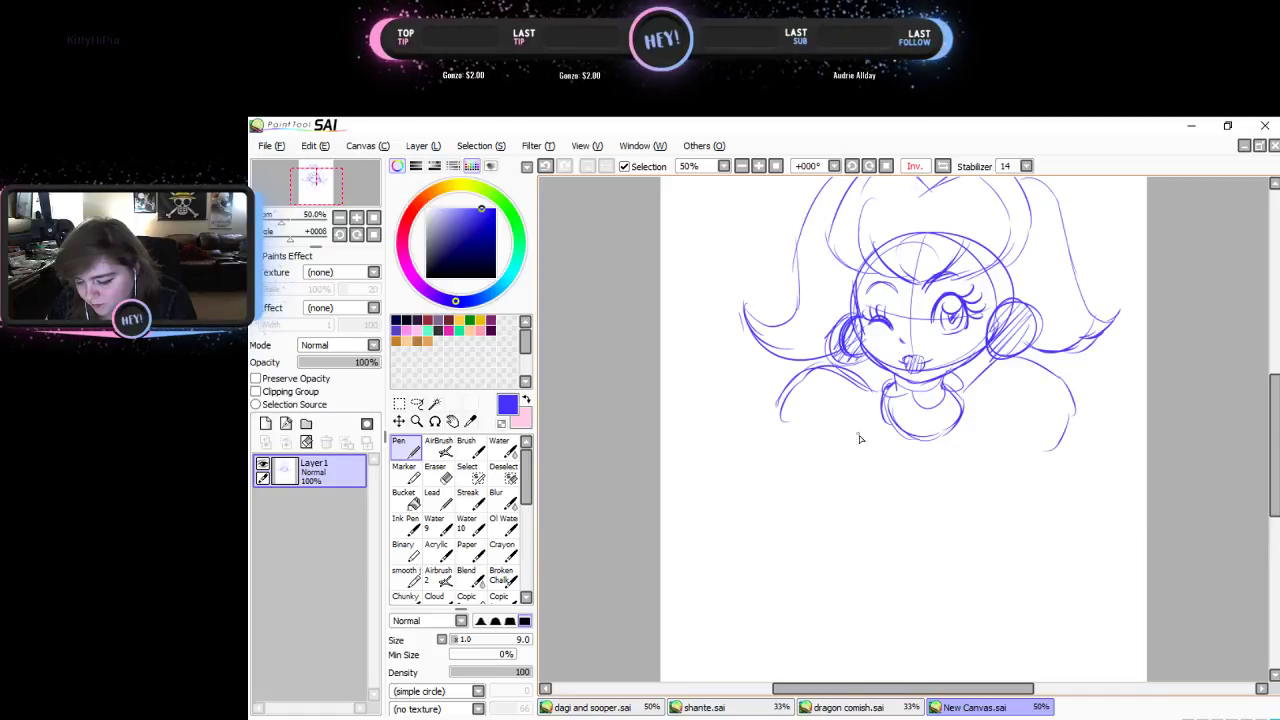
- Sketch a large round chest form with a nested oval brooch, and extend the outer outline of the left sleeve
mouse_move(860, 434)
mouse_down()
mouse_move(856, 502)
mouse_move(857, 471)
mouse_move(887, 528)
mouse_move(857, 490)
mouse_move(988, 473)
mouse_move(970, 519)
mouse_move(988, 503)
mouse_move(976, 420)
mouse_up()
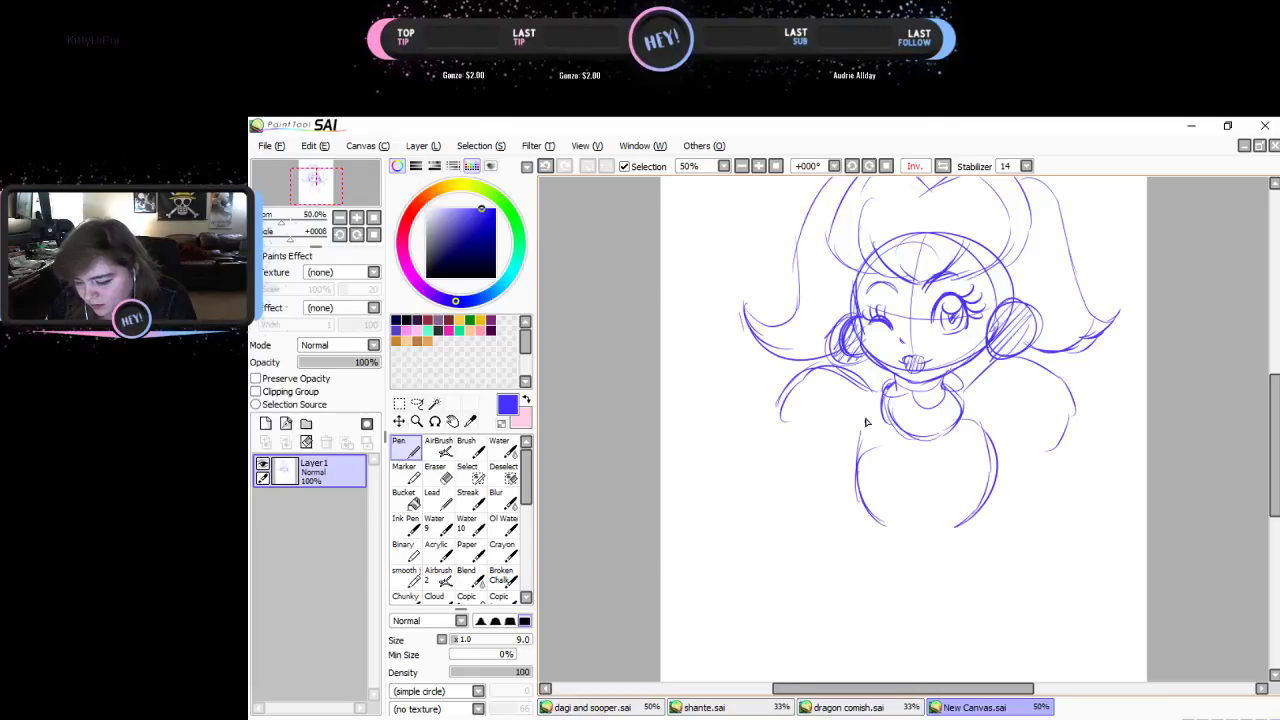
mouse_move(868, 422)
mouse_down()
mouse_move(858, 504)
mouse_move(910, 539)
mouse_move(886, 516)
mouse_move(946, 534)
mouse_move(991, 469)
mouse_move(983, 448)
mouse_move(994, 478)
mouse_up()
mouse_move(800, 382)
mouse_down()
mouse_move(776, 462)
mouse_move(801, 508)
mouse_move(789, 492)
mouse_move(781, 501)
mouse_move(828, 527)
mouse_up()
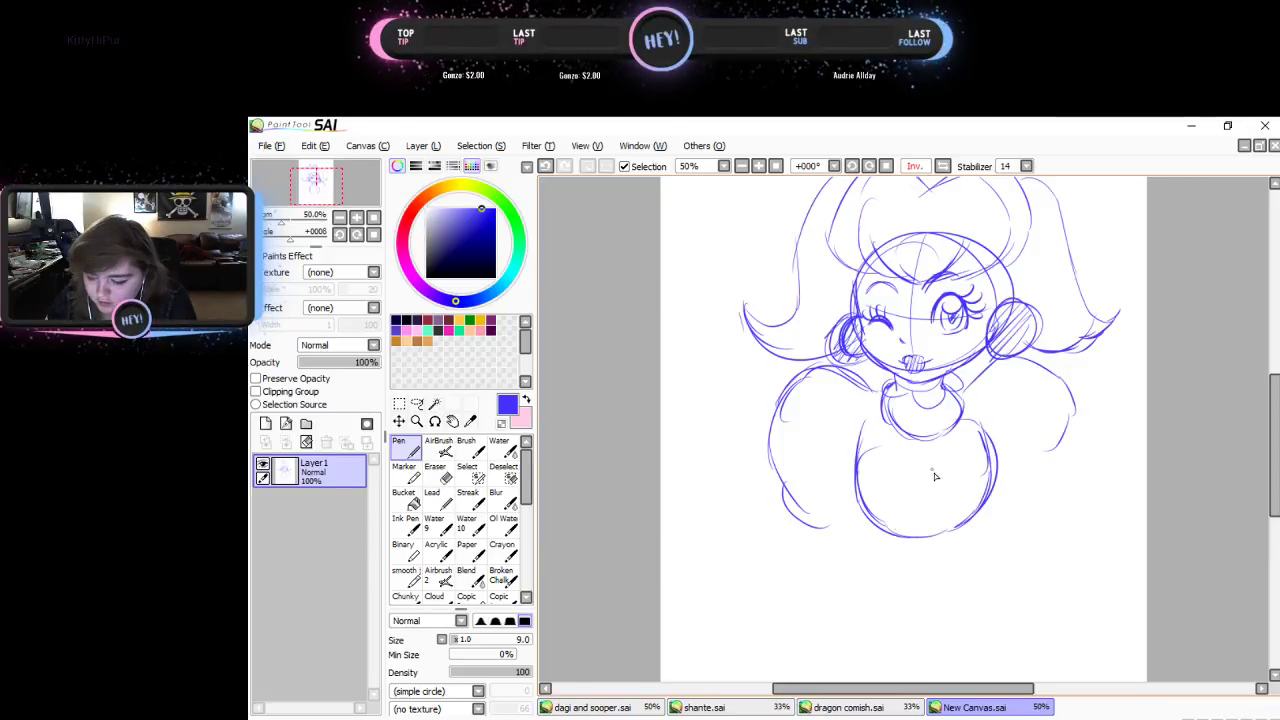
mouse_move(930, 466)
mouse_down()
mouse_move(925, 516)
mouse_move(949, 483)
mouse_move(911, 491)
mouse_move(934, 497)
mouse_move(919, 464)
mouse_move(935, 514)
mouse_move(928, 461)
mouse_move(936, 504)
mouse_move(926, 472)
mouse_up()
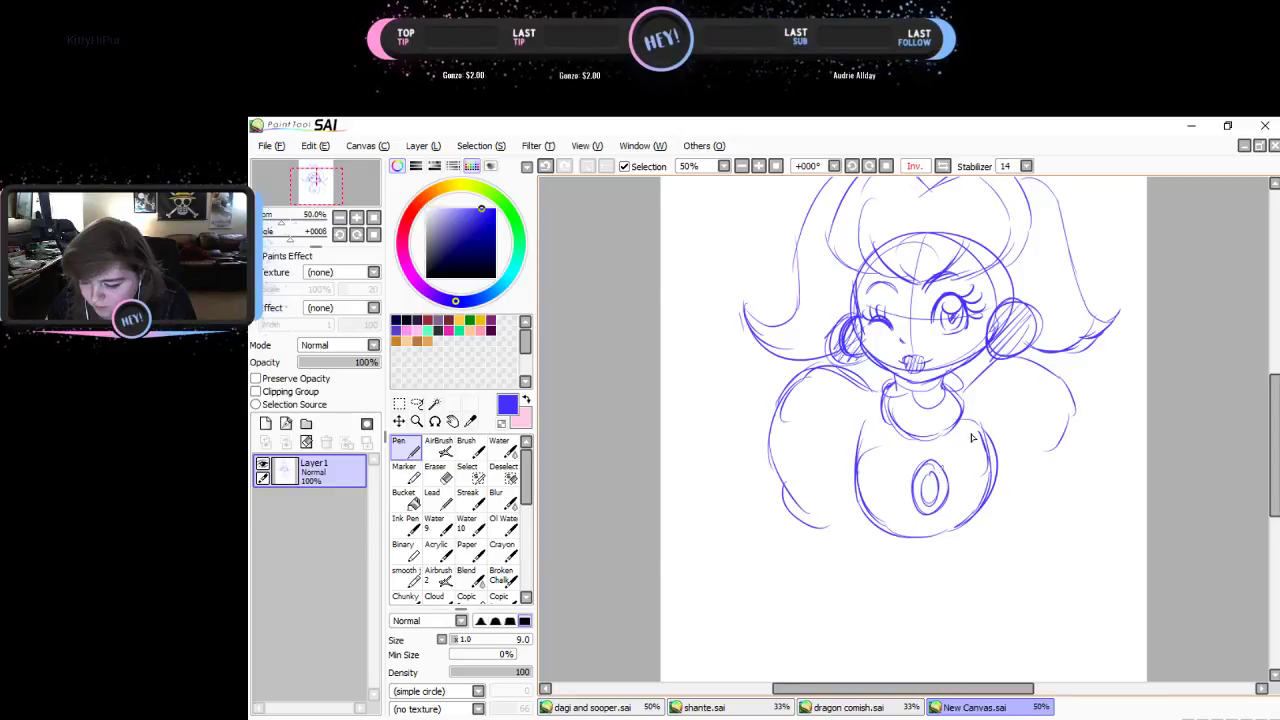
- Complete the lower folds of both puffed sleeves and shape the chest into two rounded forms around the brooch
mouse_move(1063, 430)
mouse_down()
mouse_move(1039, 507)
mouse_move(995, 517)
mouse_up()
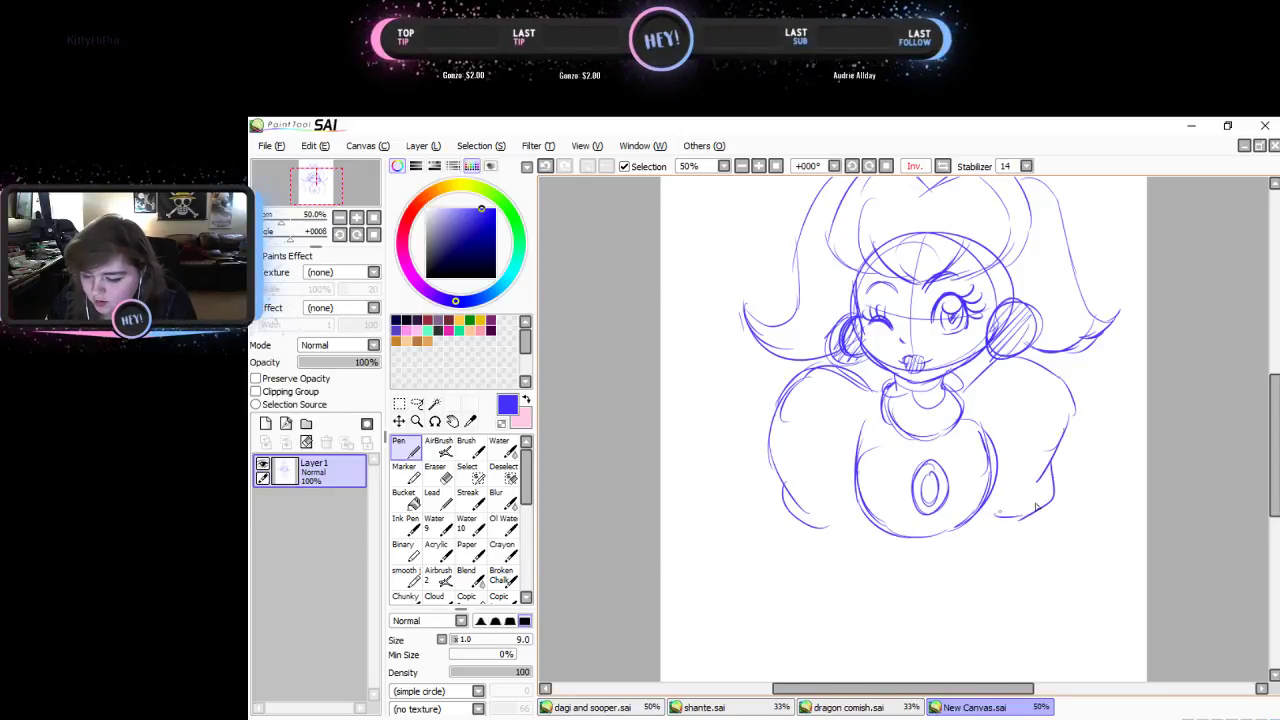
drag(1276, 503, 1276, 479)
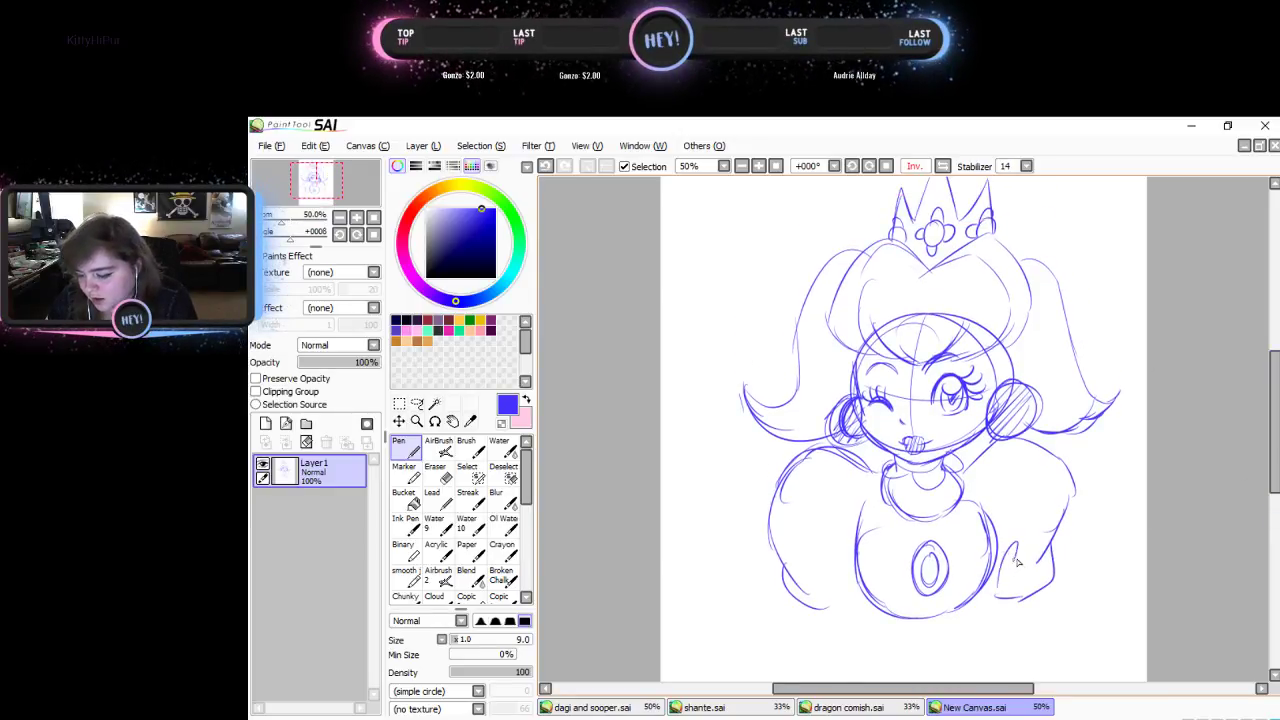
mouse_move(840, 596)
mouse_down()
mouse_move(856, 600)
mouse_move(836, 552)
mouse_move(840, 586)
mouse_move(870, 590)
mouse_move(866, 528)
mouse_move(845, 503)
mouse_up()
mouse_move(930, 601)
mouse_down()
mouse_move(934, 615)
mouse_move(911, 627)
mouse_move(862, 600)
mouse_move(920, 630)
mouse_up()
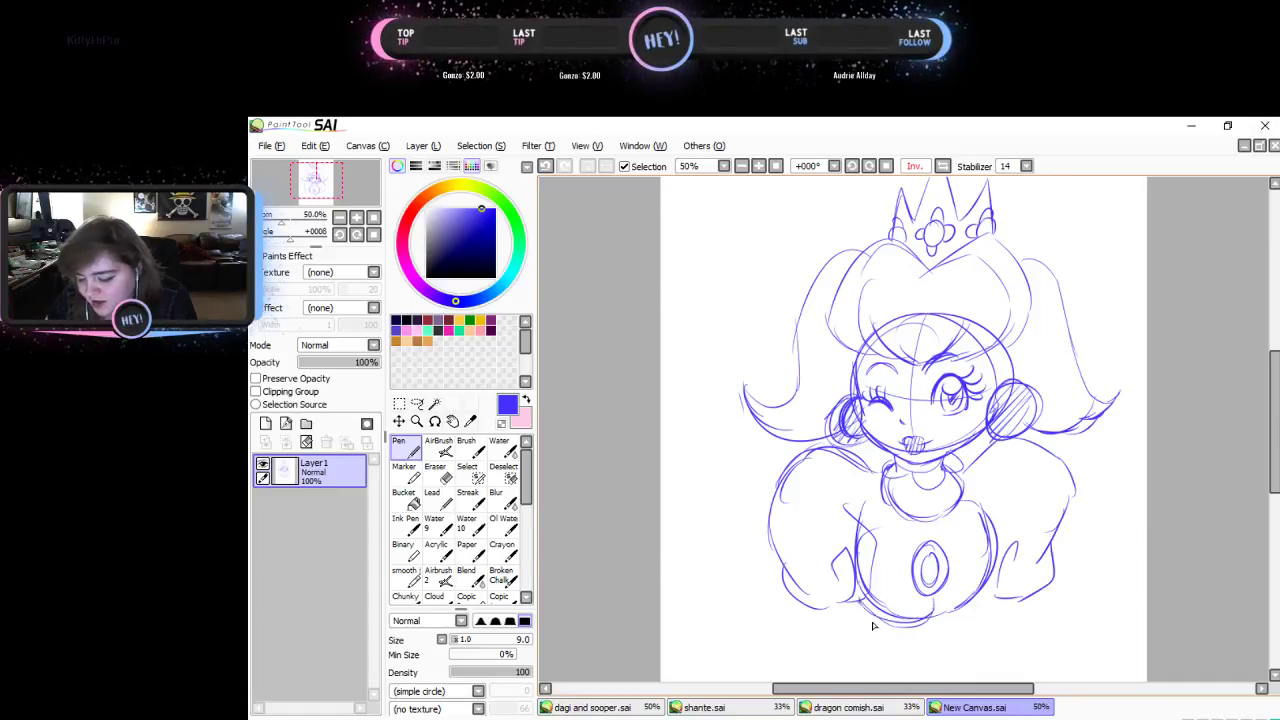
drag(860, 603, 942, 597)
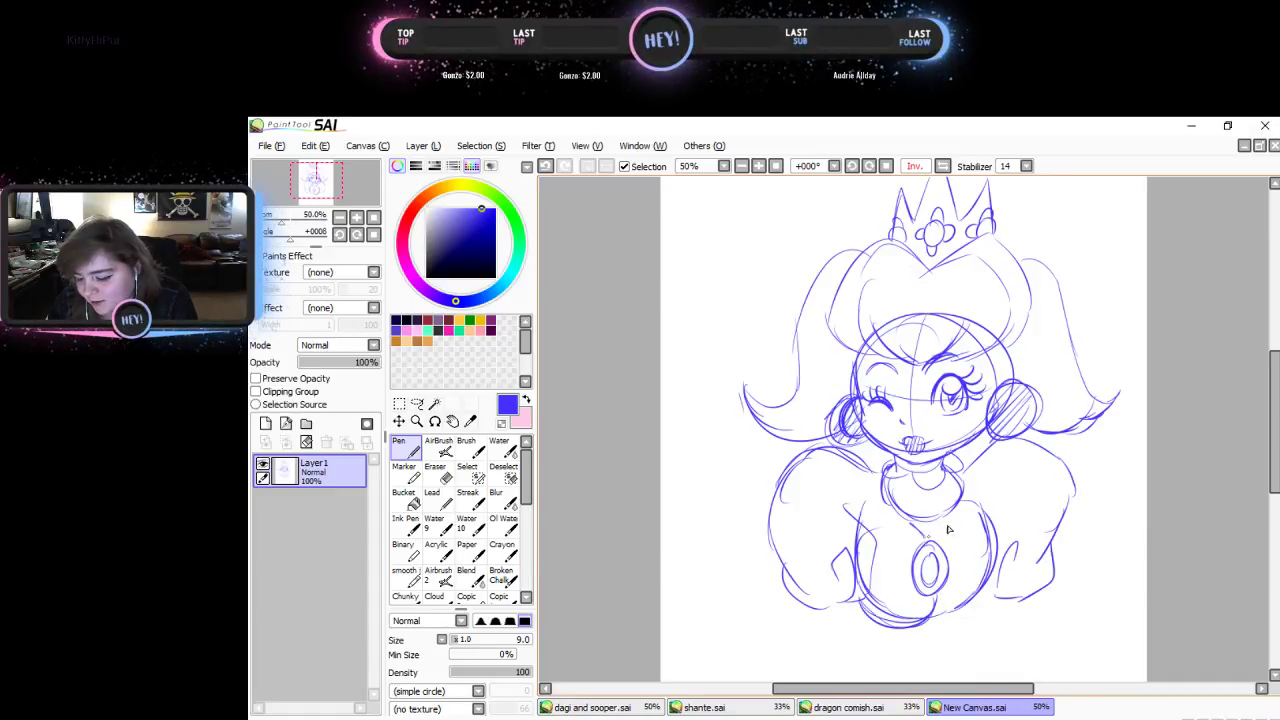
mouse_move(932, 615)
mouse_down()
mouse_move(999, 586)
mouse_move(975, 511)
mouse_up()
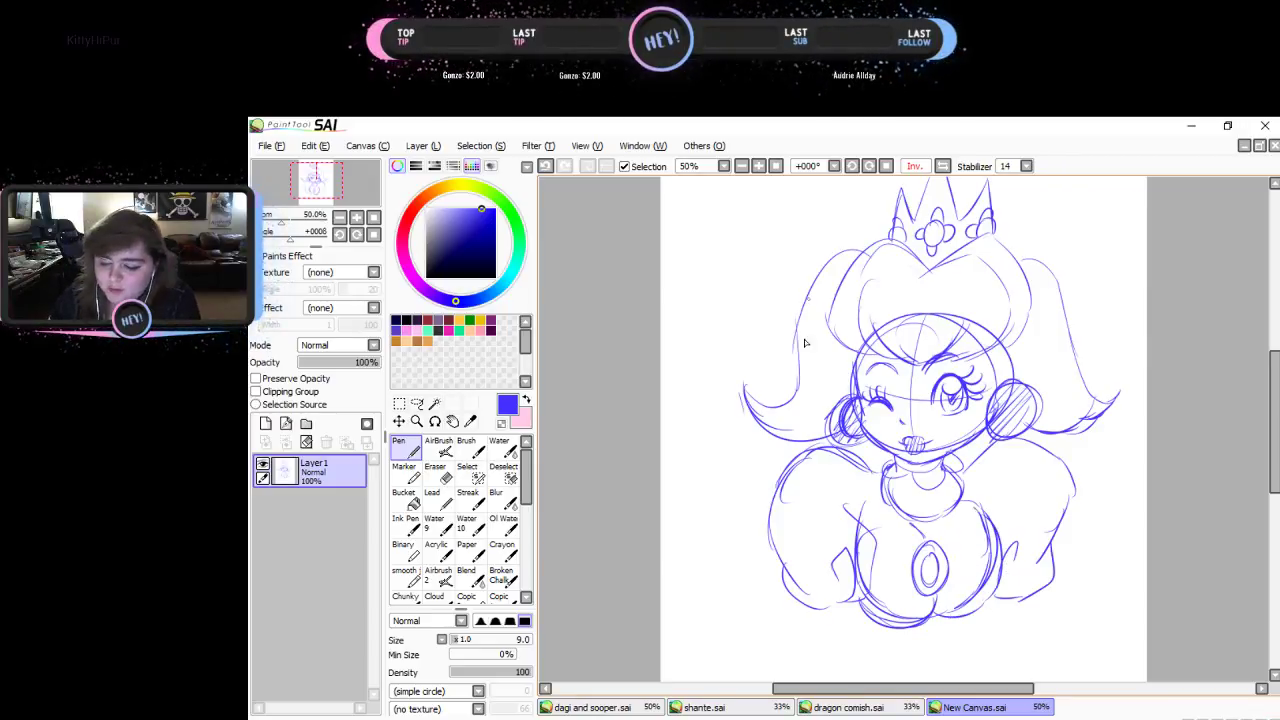
- Sketch long tapering hair locks behind both shoulders, with an upturned tip on the right, and reinforce the left sleeve's outline
drag(803, 367, 703, 480)
drag(712, 432, 740, 550)
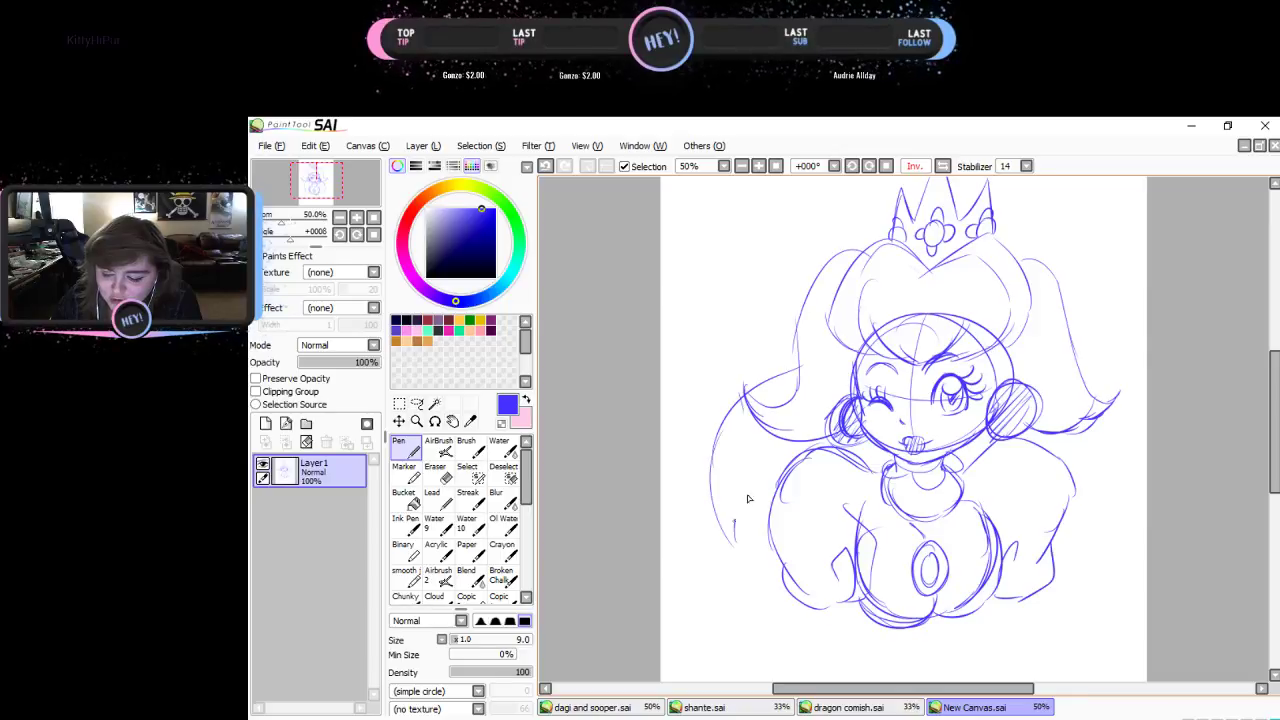
drag(765, 482, 730, 543)
mouse_move(736, 428)
mouse_down()
mouse_move(718, 540)
mouse_move(802, 362)
mouse_up()
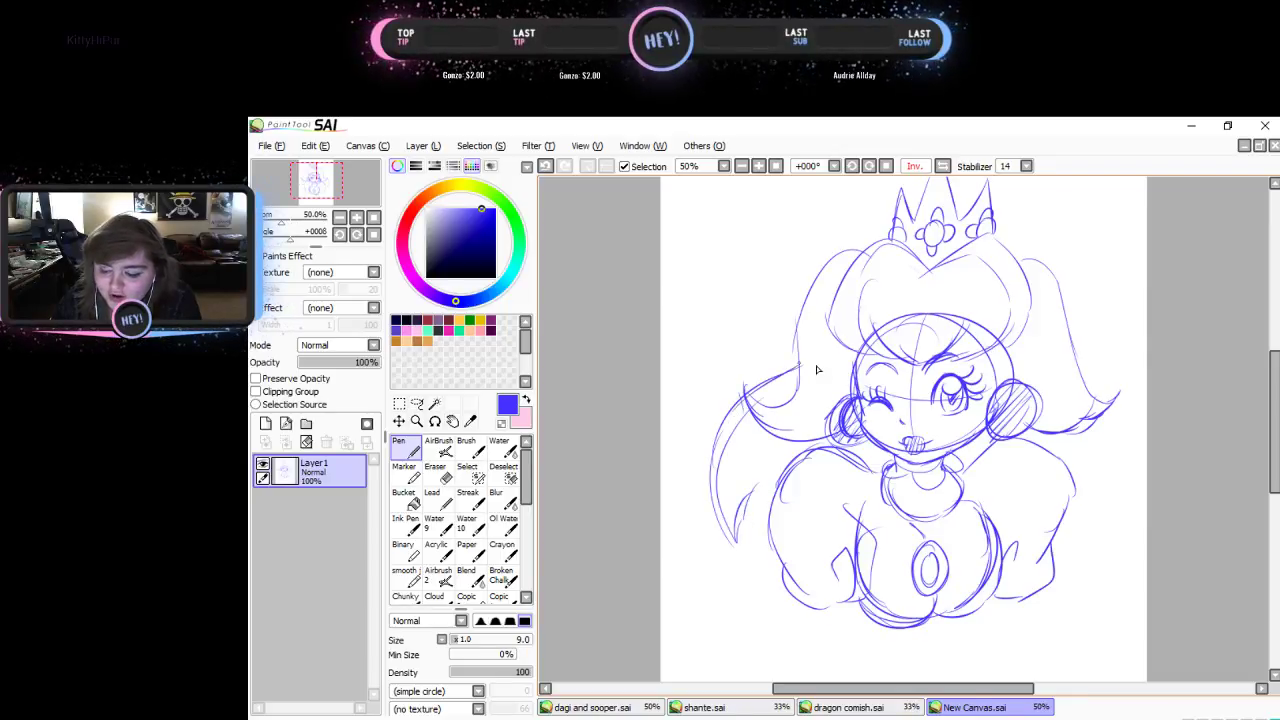
drag(780, 472, 812, 558)
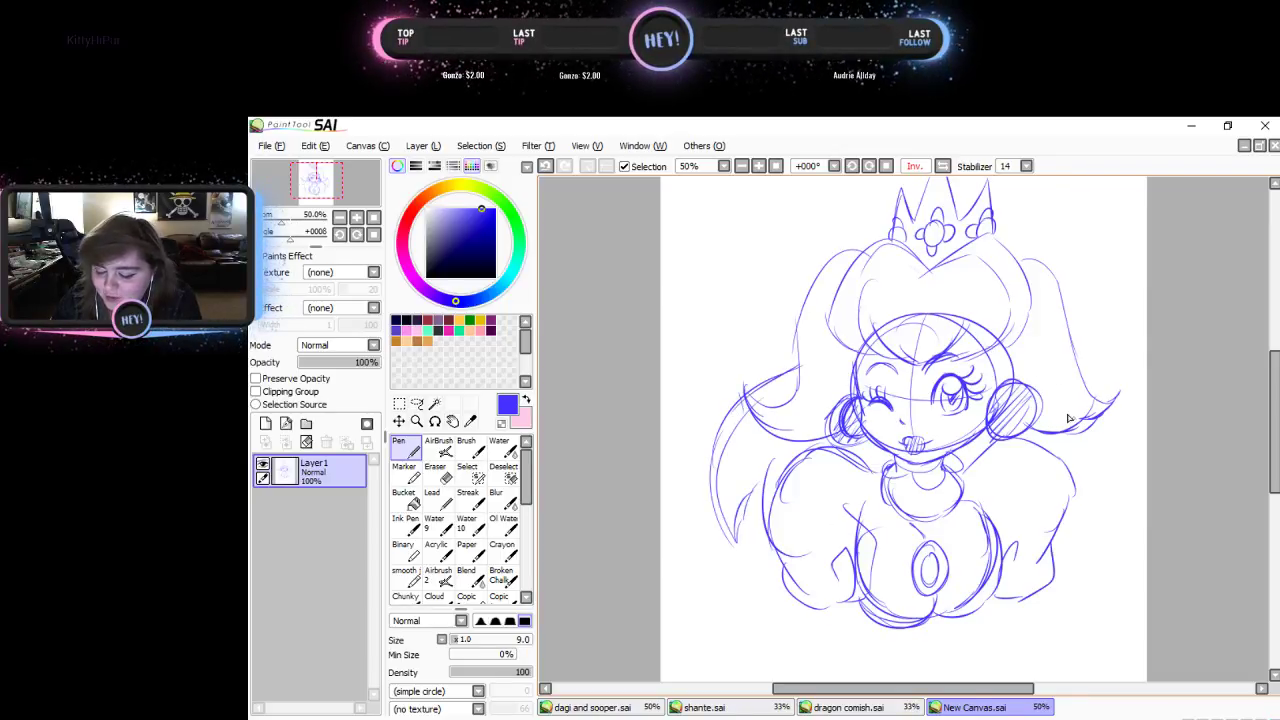
mouse_move(1076, 425)
mouse_down()
mouse_move(1102, 469)
mouse_move(1088, 521)
mouse_up()
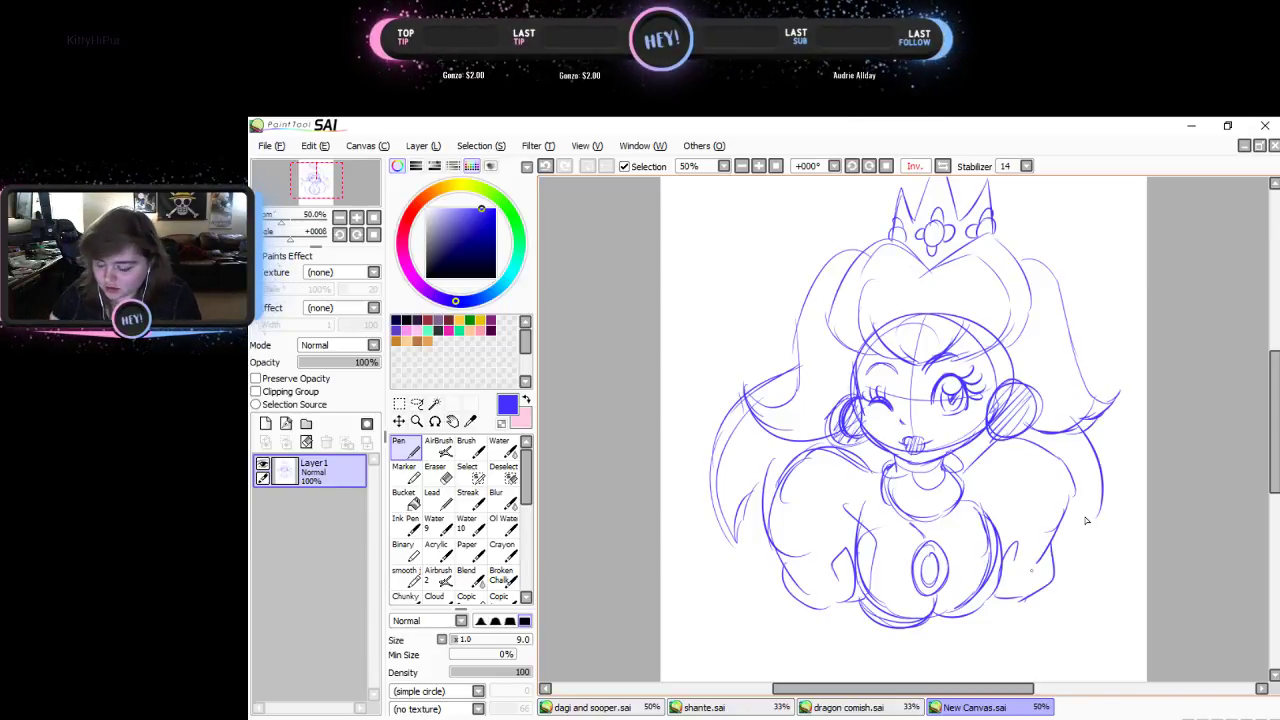
mouse_move(1103, 498)
mouse_down()
mouse_move(1131, 509)
mouse_move(1076, 543)
mouse_move(1131, 513)
mouse_move(1074, 422)
mouse_up()
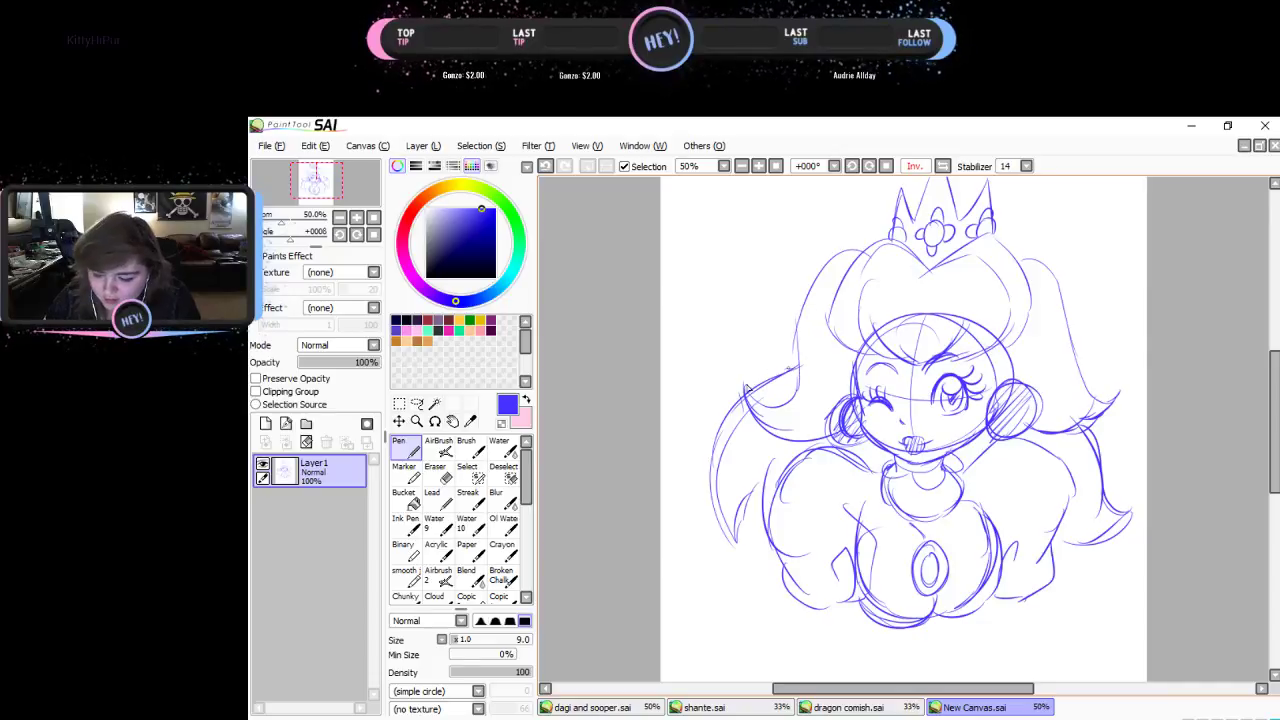
- Darken the long left hair lock and add a curled, upturned flip above it beside the head
drag(745, 388, 716, 515)
drag(720, 468, 740, 565)
drag(768, 492, 747, 555)
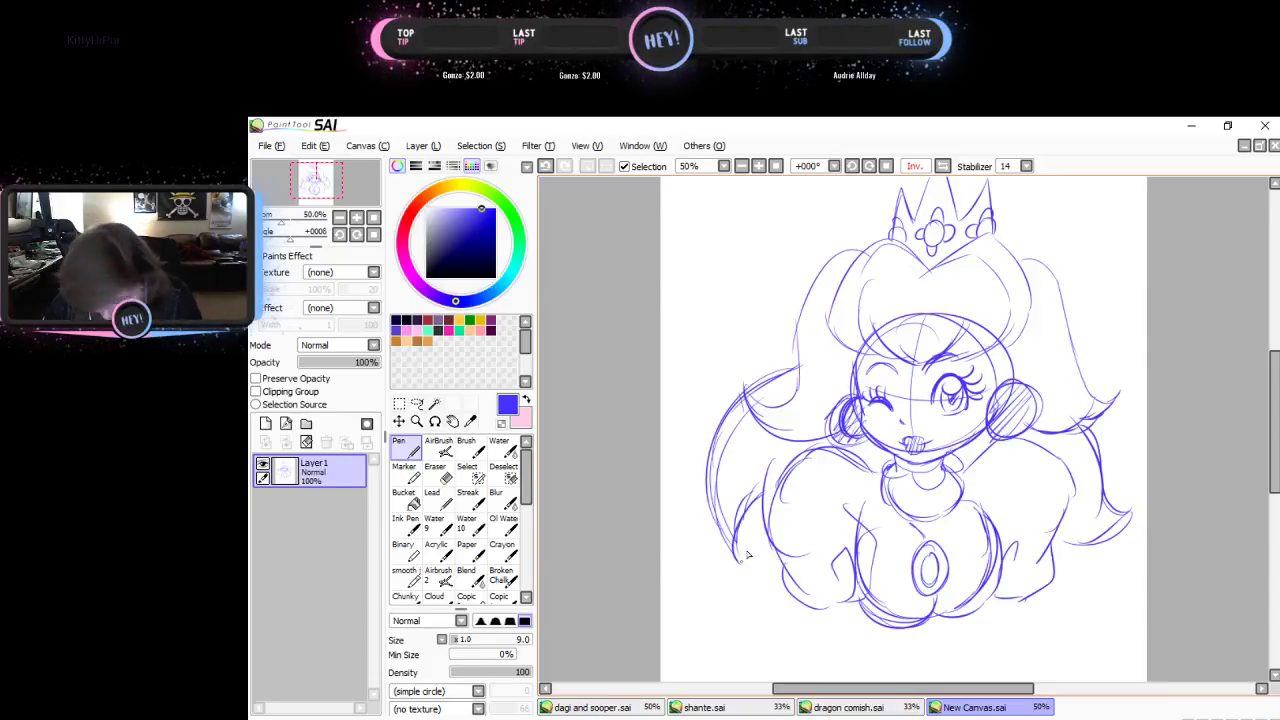
mouse_move(801, 300)
mouse_down()
mouse_move(768, 330)
mouse_move(745, 309)
mouse_up()
mouse_move(757, 308)
mouse_down()
mouse_move(772, 386)
mouse_move(798, 377)
mouse_up()
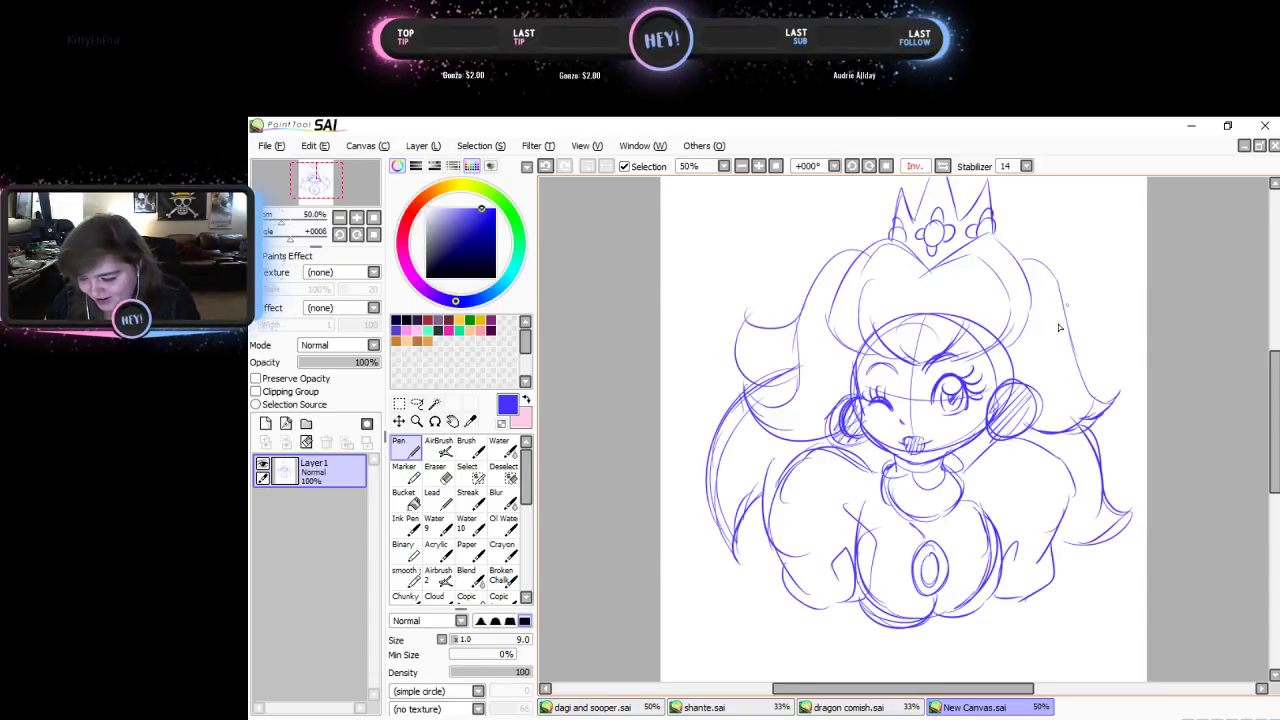
drag(750, 304, 778, 370)
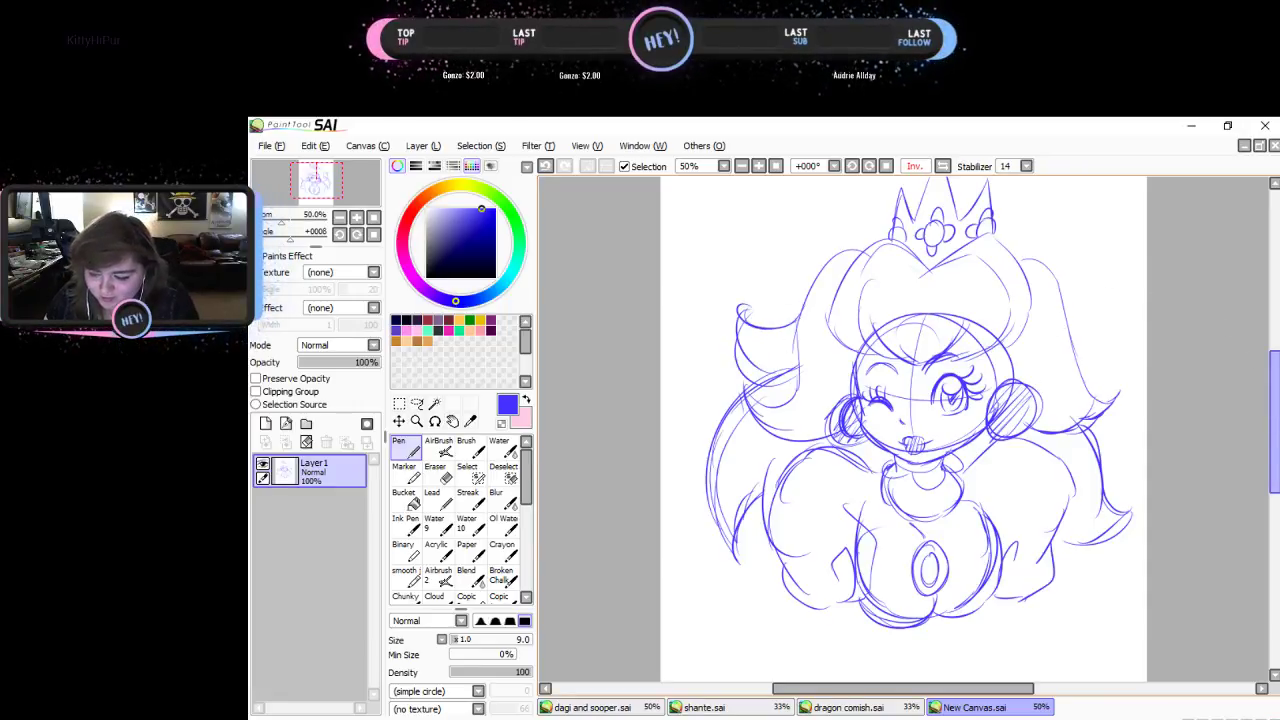
- Transform the sketch smaller, restore the unmirrored view, tilt the figure counterclockwise, and place it in the upper half of the canvas
drag(1268, 410, 1258, 434)
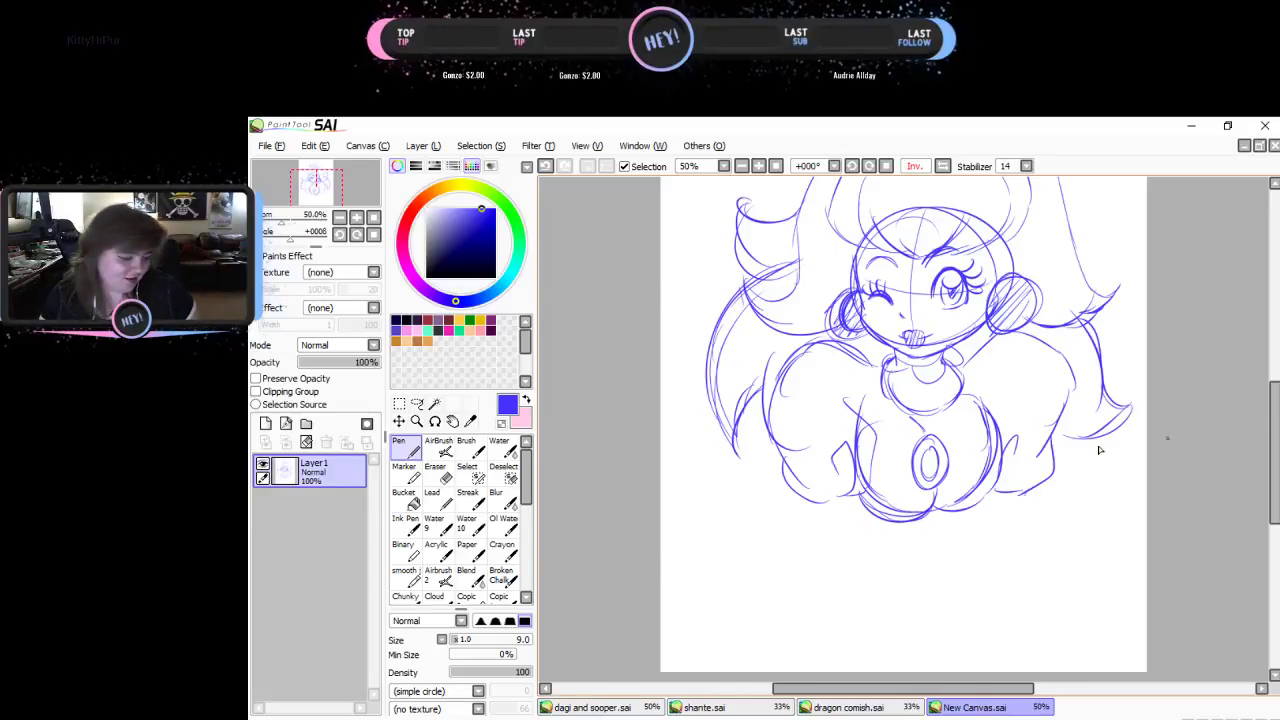
key(ctrl+t)
drag(1131, 525, 994, 380)
drag(943, 286, 997, 386)
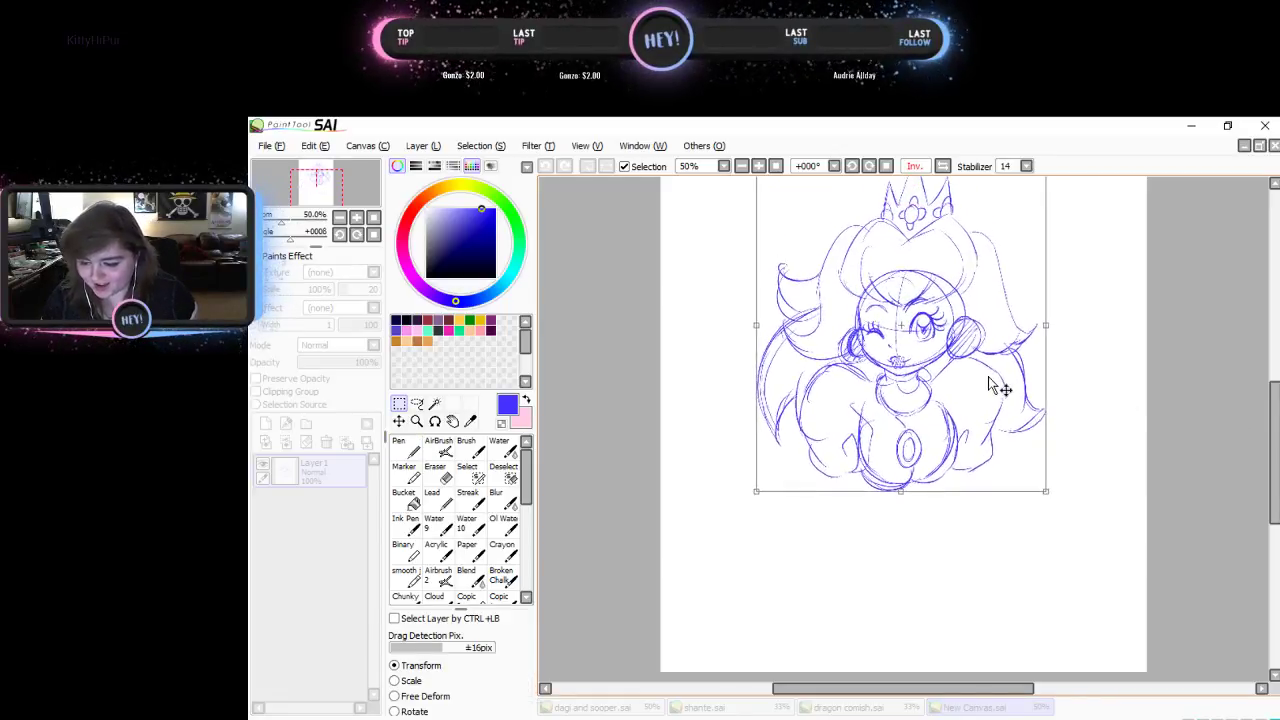
mouse_move(1046, 494)
mouse_down()
mouse_move(1040, 457)
mouse_move(1043, 468)
mouse_up()
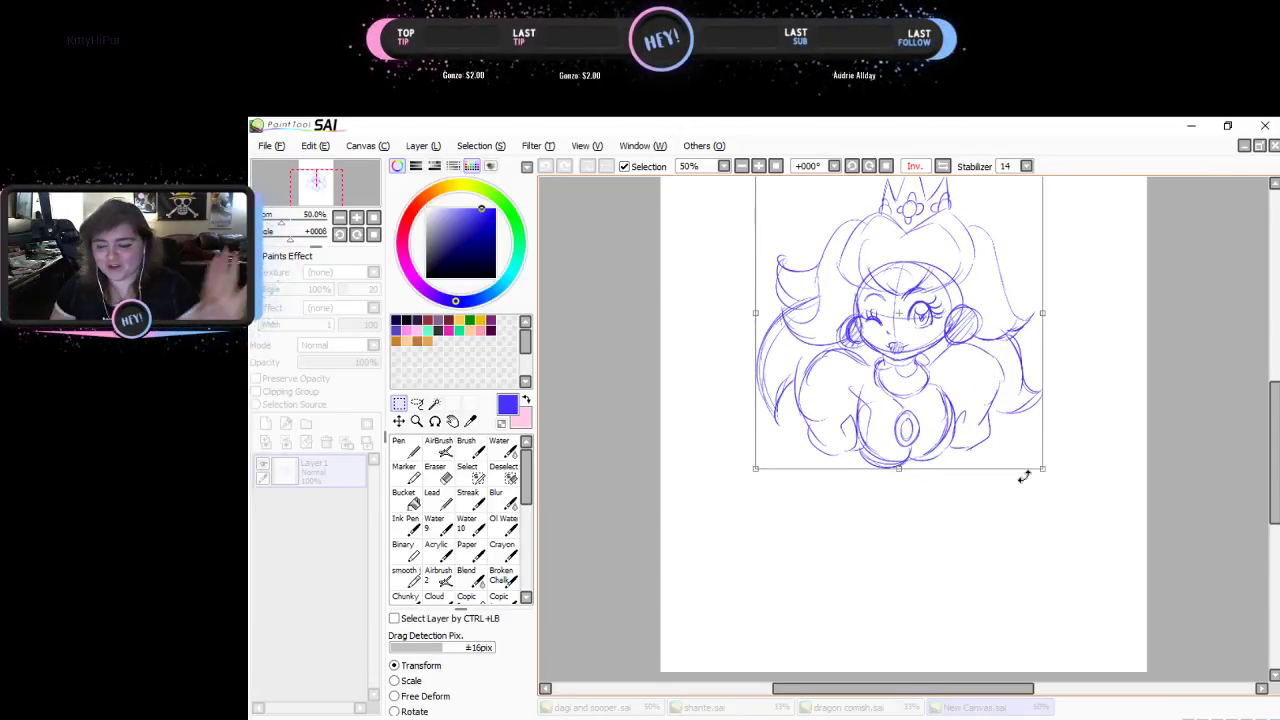
click(373, 217)
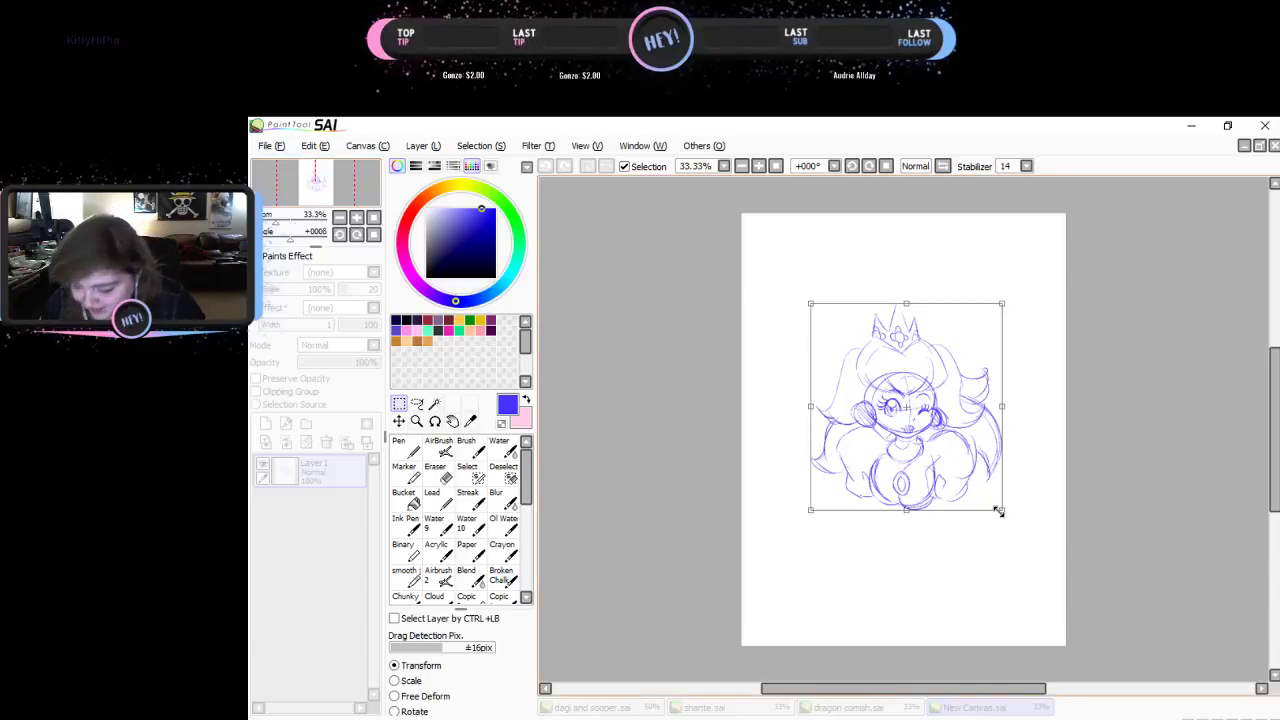
drag(1001, 509, 991, 492)
mouse_move(948, 393)
mouse_down()
mouse_move(966, 371)
mouse_move(960, 351)
mouse_move(930, 365)
mouse_up()
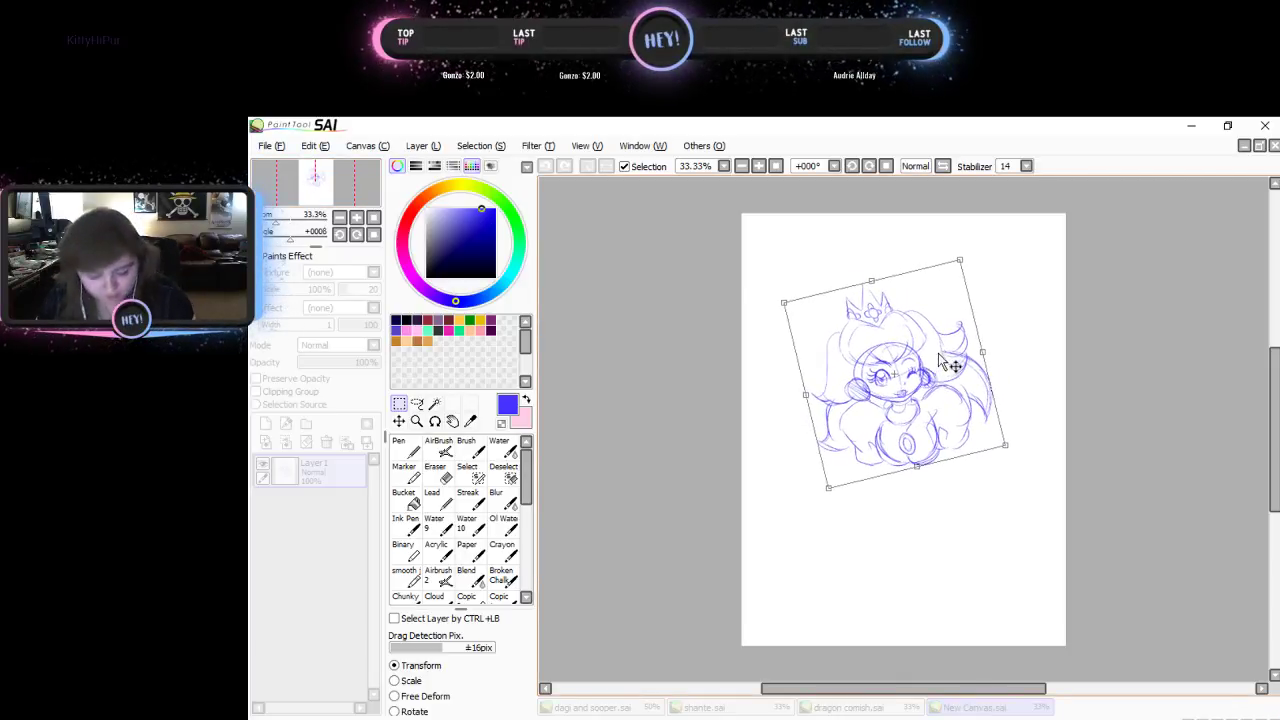
key(Return)
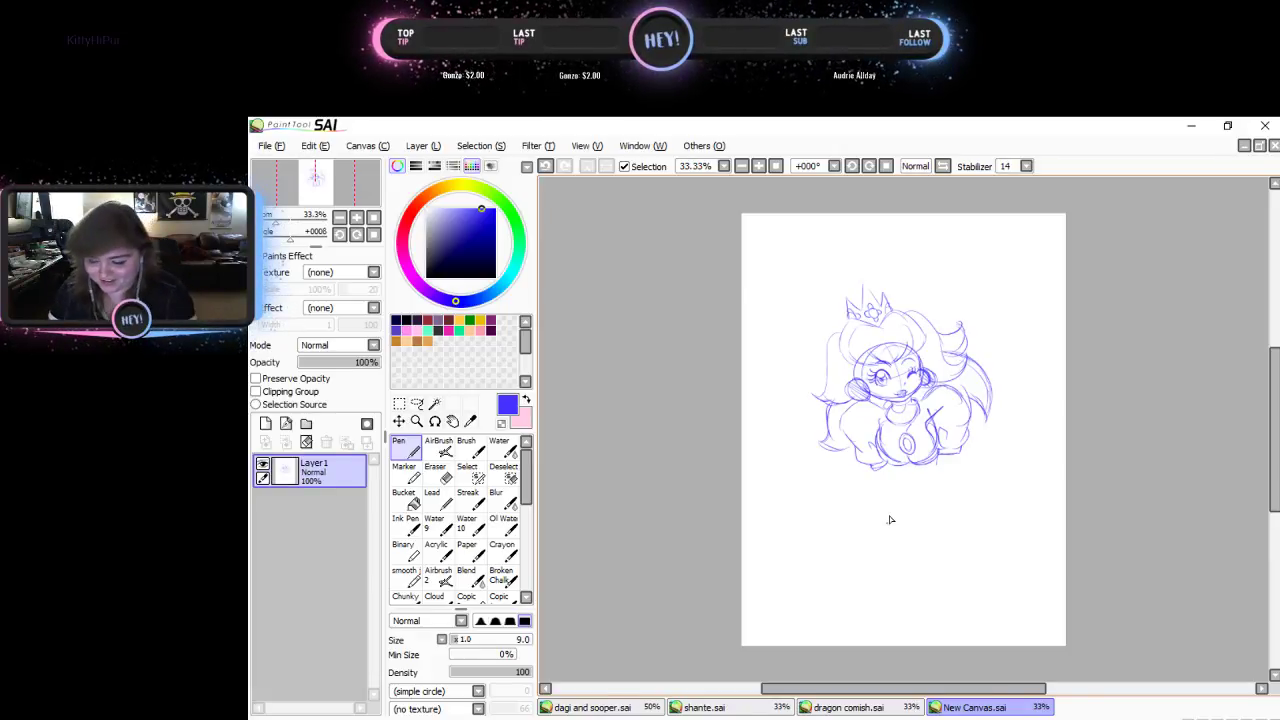
- Add curved strands to the side hair and around the swept fringe beneath the crown
drag(842, 326, 825, 365)
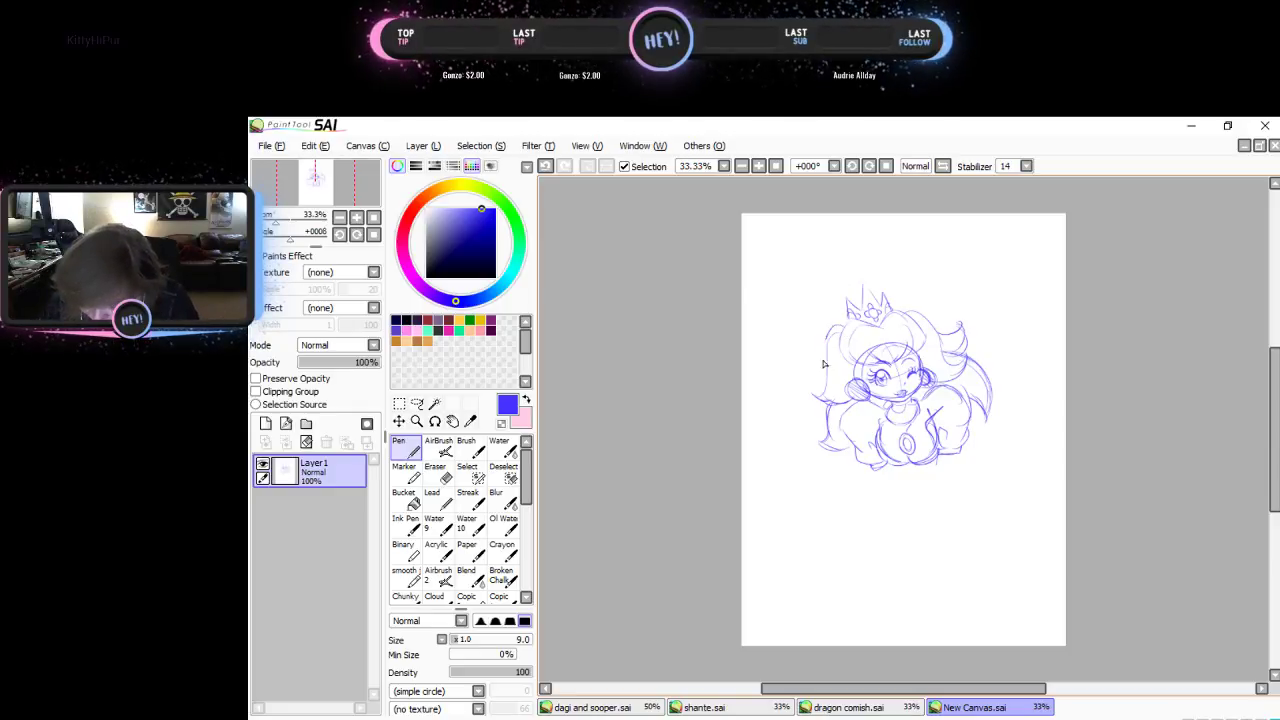
drag(855, 322, 848, 362)
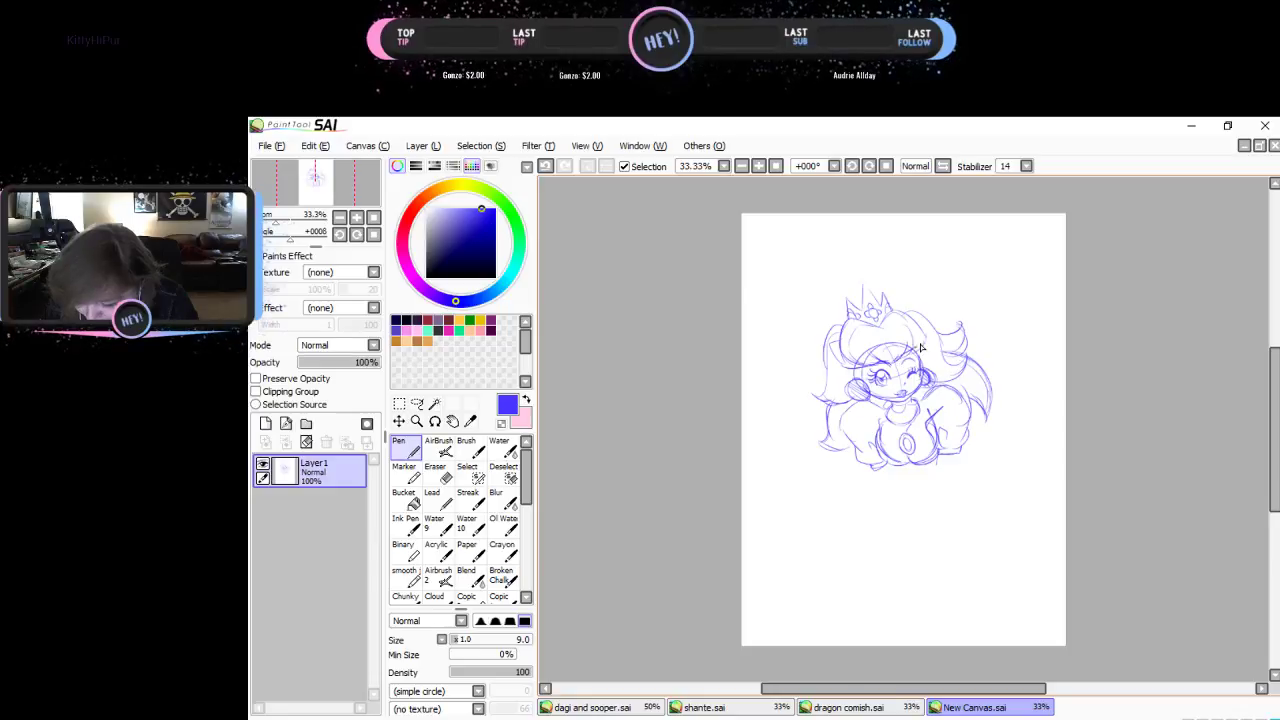
click(356, 217)
mouse_move(905, 258)
mouse_down()
mouse_move(931, 277)
mouse_move(924, 318)
mouse_up()
drag(799, 289, 866, 311)
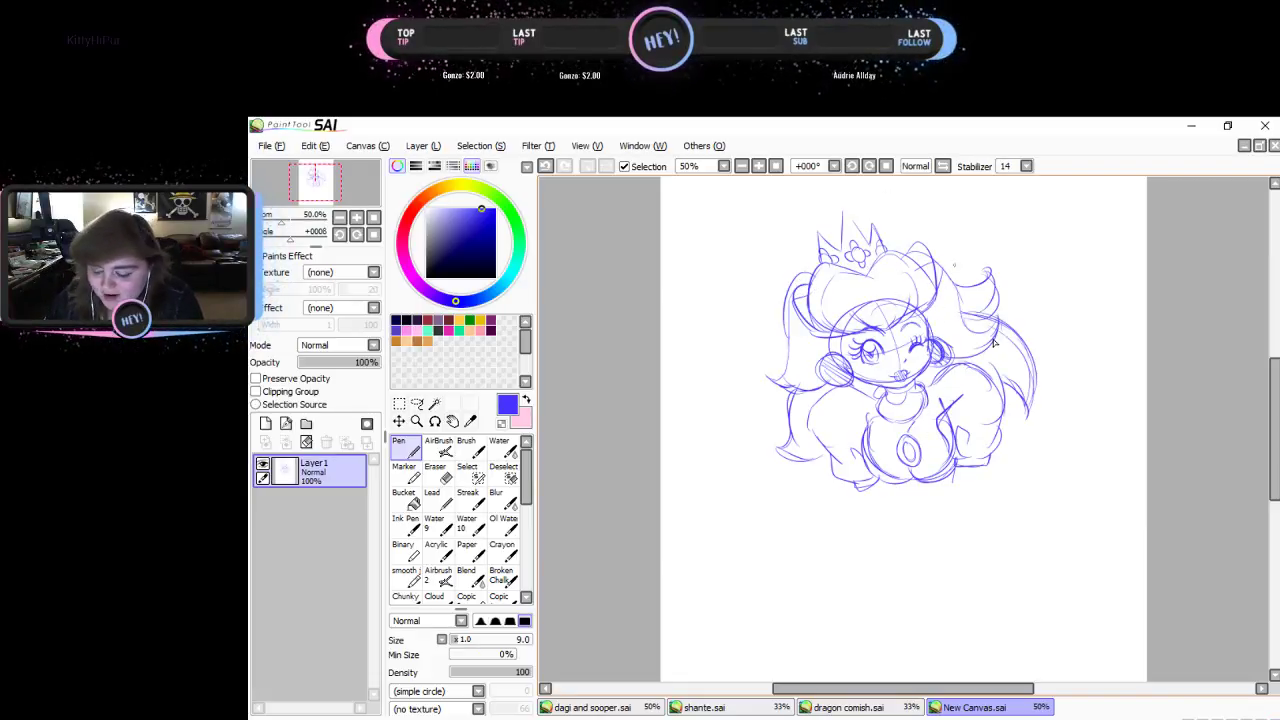
- Sketch a forearm with a glove cuff below the right sleeve, and a long hair curve trailing down behind it
drag(954, 458, 951, 527)
mouse_move(992, 459)
mouse_down()
mouse_move(976, 526)
mouse_move(952, 512)
mouse_move(978, 508)
mouse_move(948, 521)
mouse_move(948, 535)
mouse_up()
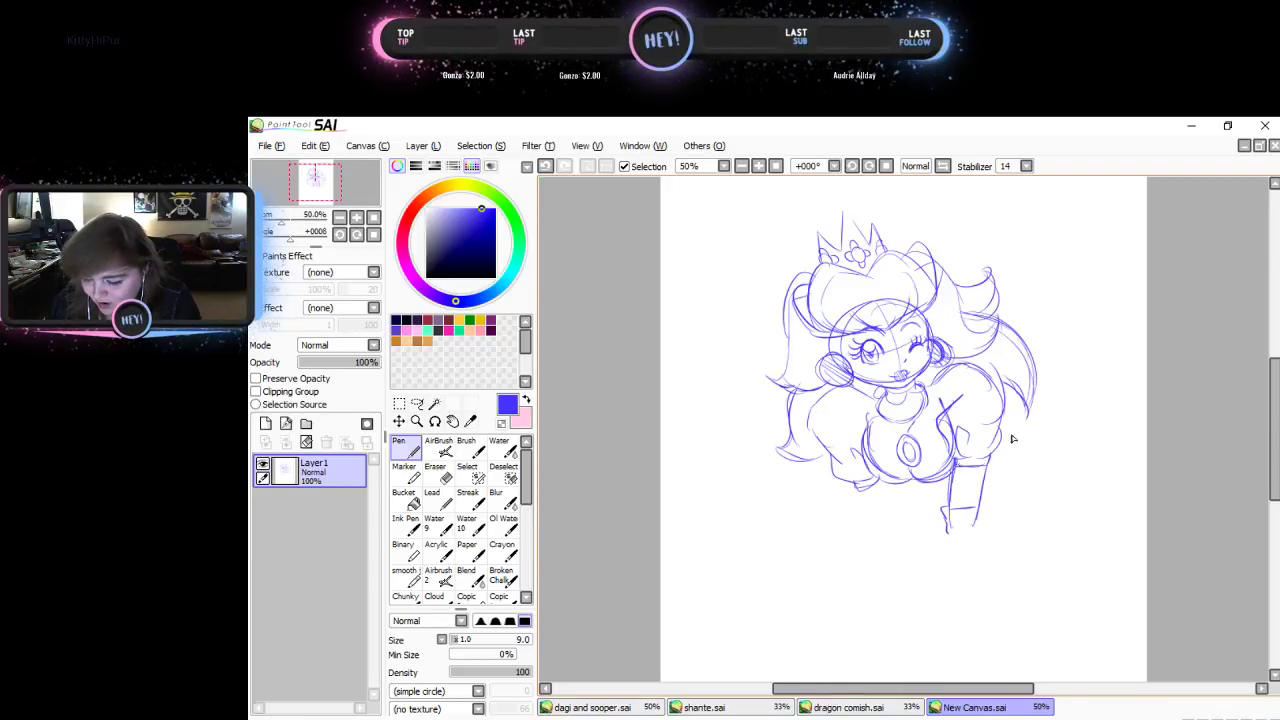
mouse_move(1012, 402)
mouse_down()
mouse_move(1058, 444)
mouse_move(1093, 524)
mouse_up()
- Sketch a wide gown skirt sweeping down from the waist to a wavy hem, and a forearm below the left sleeve
mouse_move(1276, 393)
mouse_down()
mouse_move(1276, 438)
mouse_move(1274, 408)
mouse_up()
mouse_move(988, 453)
mouse_down()
mouse_move(792, 592)
mouse_move(764, 664)
mouse_move(920, 652)
mouse_up()
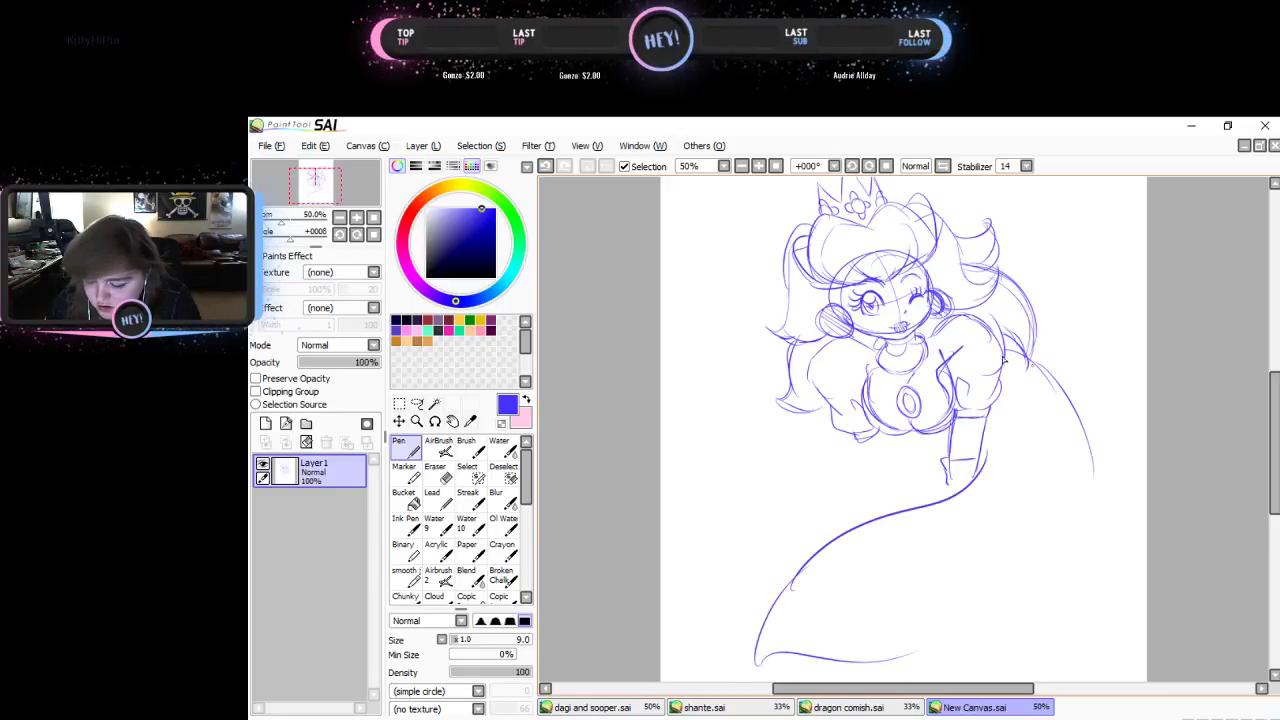
mouse_move(1007, 392)
mouse_down()
mouse_move(1066, 525)
mouse_move(1040, 624)
mouse_move(1012, 644)
mouse_move(886, 662)
mouse_up()
mouse_move(864, 438)
mouse_down()
mouse_move(885, 482)
mouse_move(918, 502)
mouse_up()
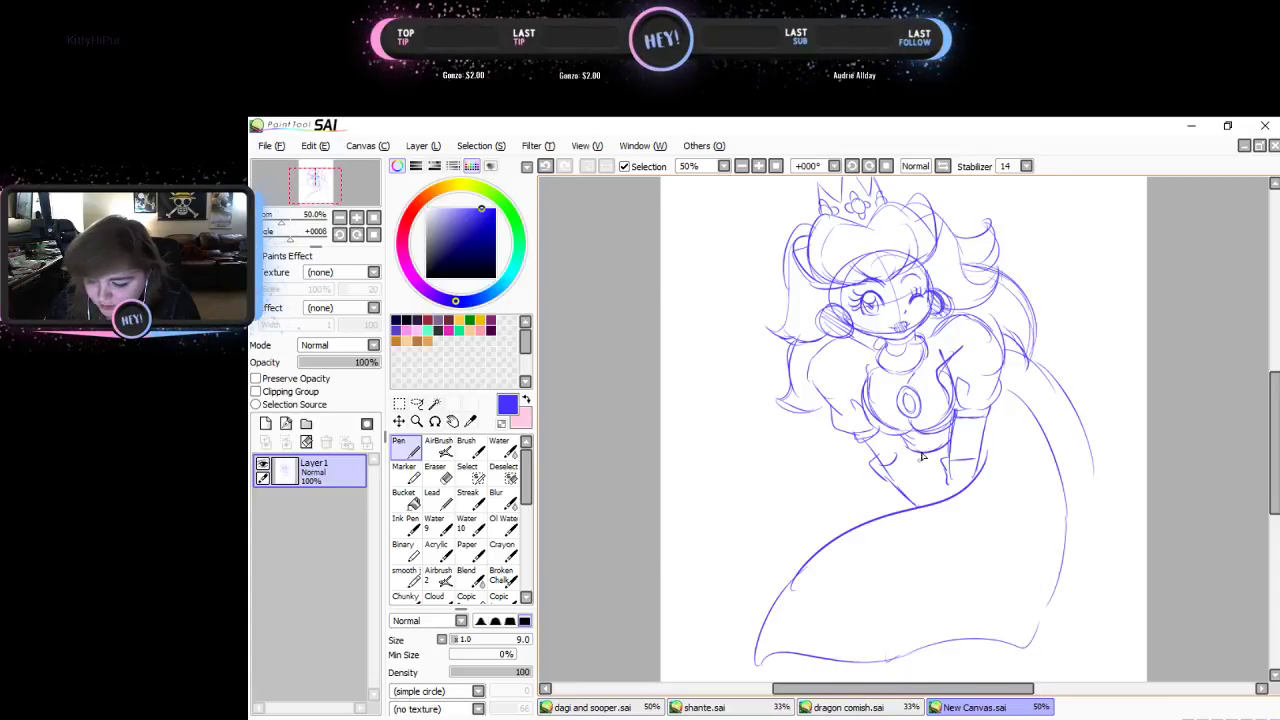
- Sketch a second skirt panel flaring out to the left with an inner fold, and a border band curving above the hem
drag(922, 456, 883, 513)
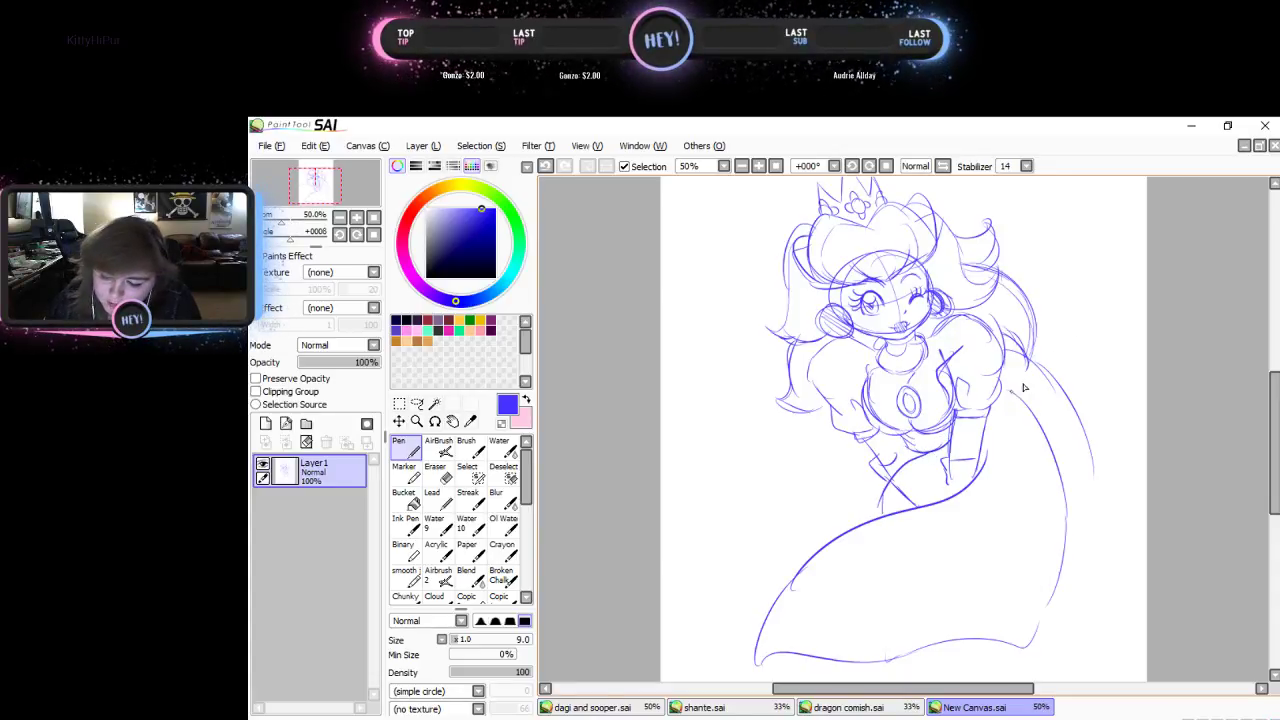
mouse_move(1000, 356)
mouse_down()
mouse_move(1094, 454)
mouse_move(1078, 527)
mouse_up()
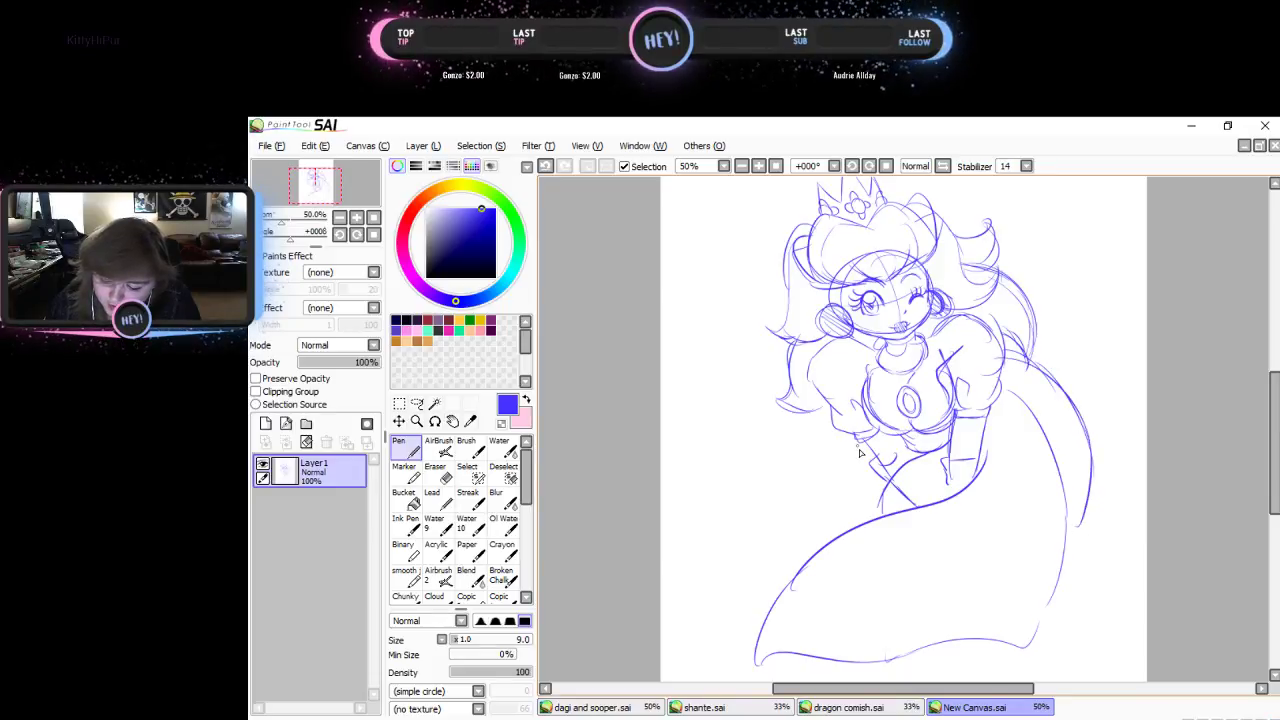
mouse_move(860, 453)
mouse_down()
mouse_move(728, 491)
mouse_move(670, 551)
mouse_move(735, 620)
mouse_up()
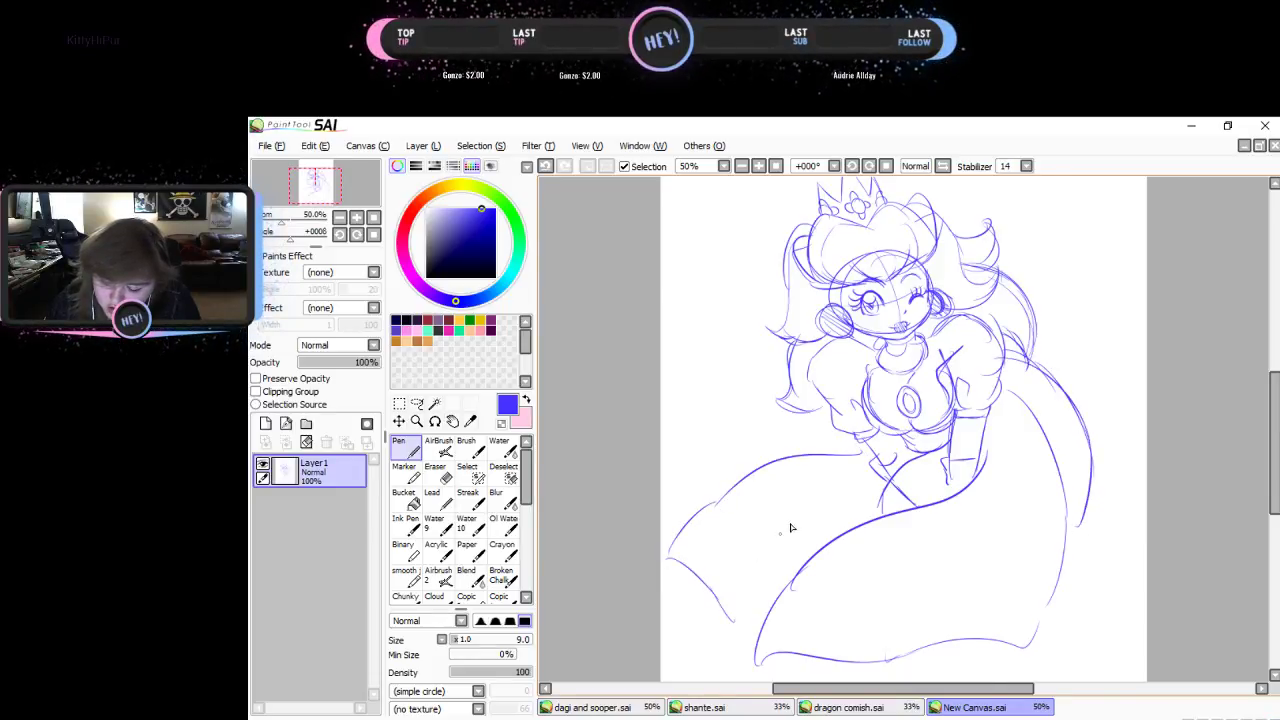
mouse_move(790, 528)
mouse_down()
mouse_move(716, 620)
mouse_move(762, 640)
mouse_up()
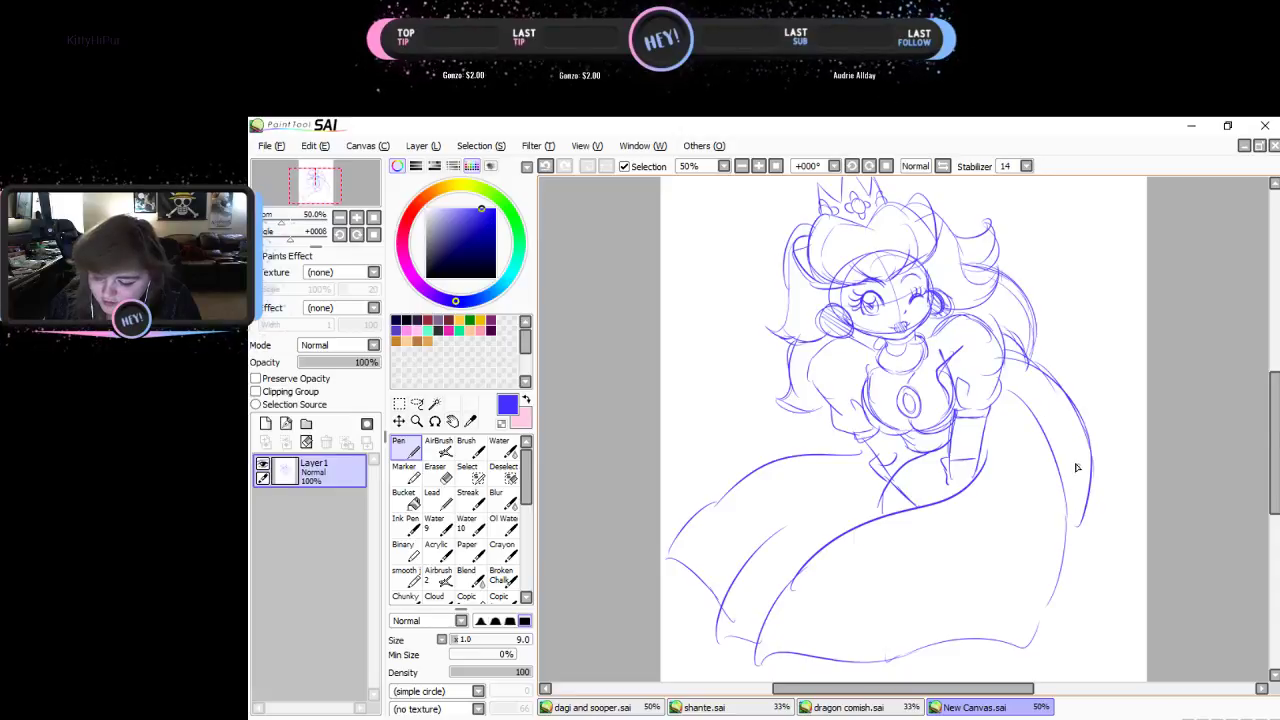
mouse_move(1077, 466)
mouse_down()
mouse_move(1079, 586)
mouse_move(1082, 566)
mouse_move(1050, 622)
mouse_up()
mouse_move(697, 527)
mouse_down()
mouse_move(761, 601)
mouse_move(893, 626)
mouse_move(877, 623)
mouse_move(1042, 598)
mouse_move(1090, 557)
mouse_move(1053, 595)
mouse_move(807, 632)
mouse_move(750, 601)
mouse_move(700, 517)
mouse_up()
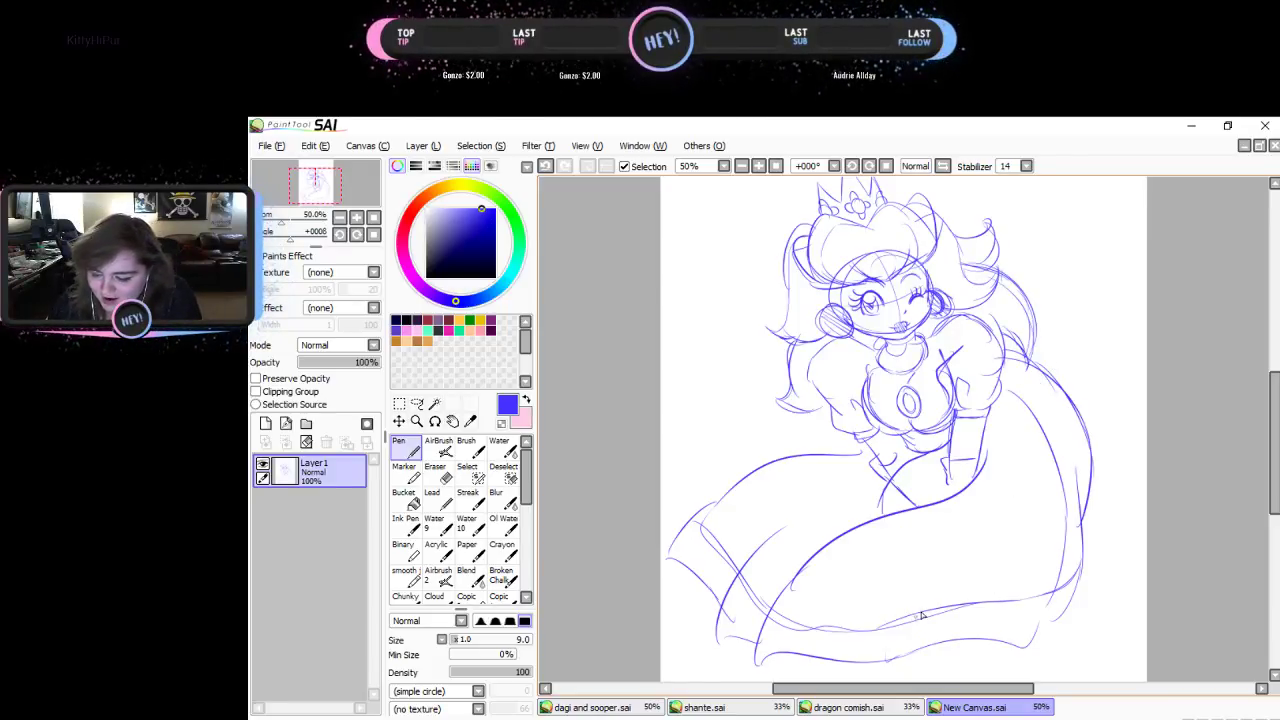
- Add a rounded outer curve behind the gown's back and refine the contours of the puffed sleeves and glove
drag(947, 481, 944, 500)
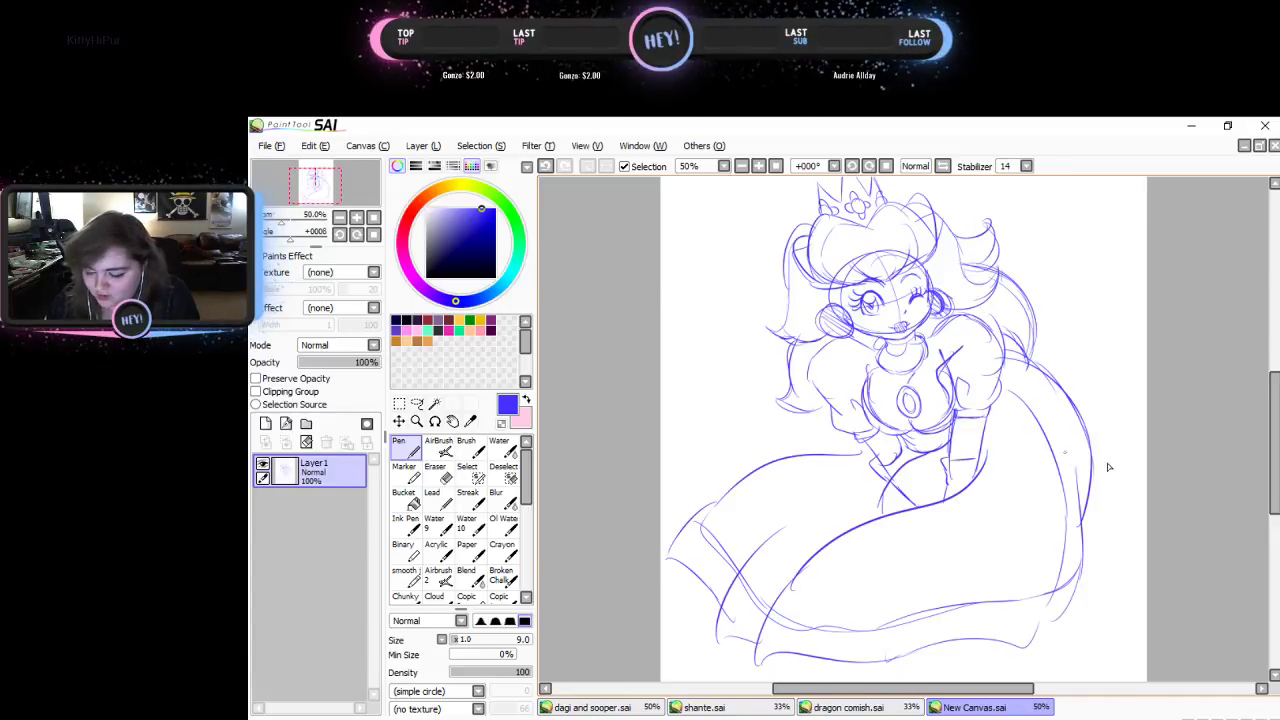
mouse_move(1020, 360)
mouse_down()
mouse_move(1098, 402)
mouse_move(1099, 463)
mouse_move(1078, 514)
mouse_up()
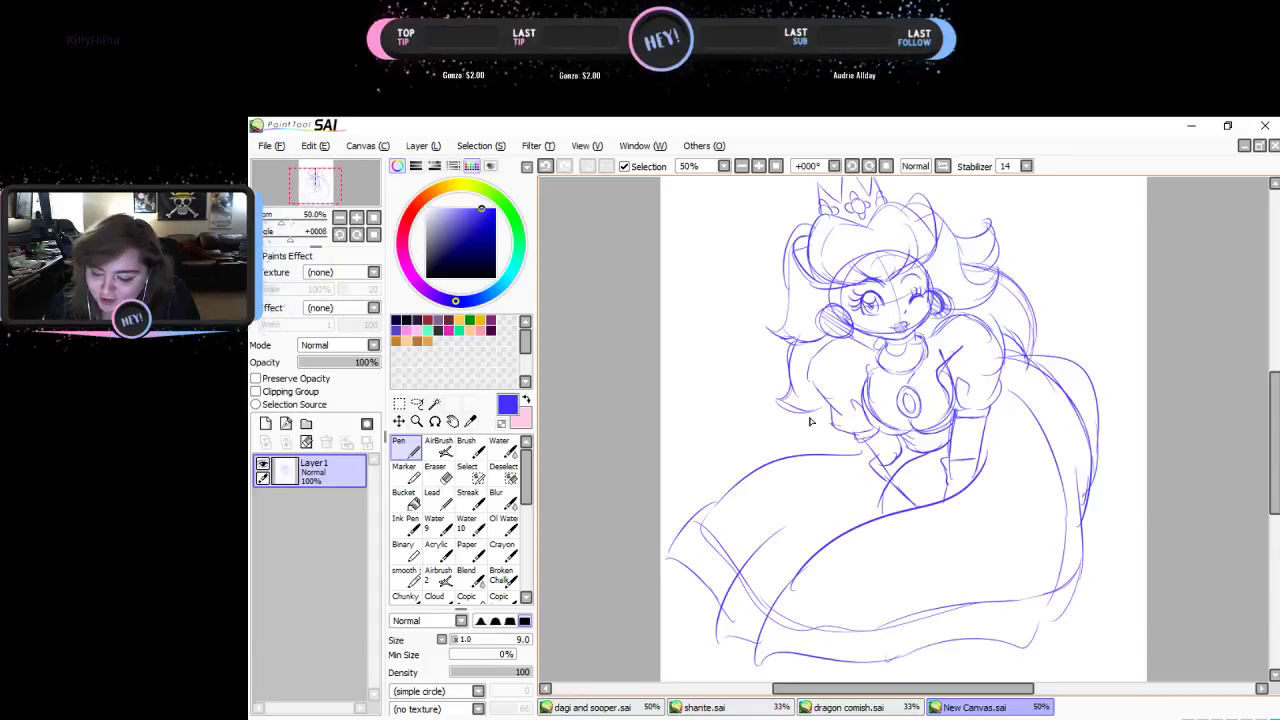
key(ctrl+z)
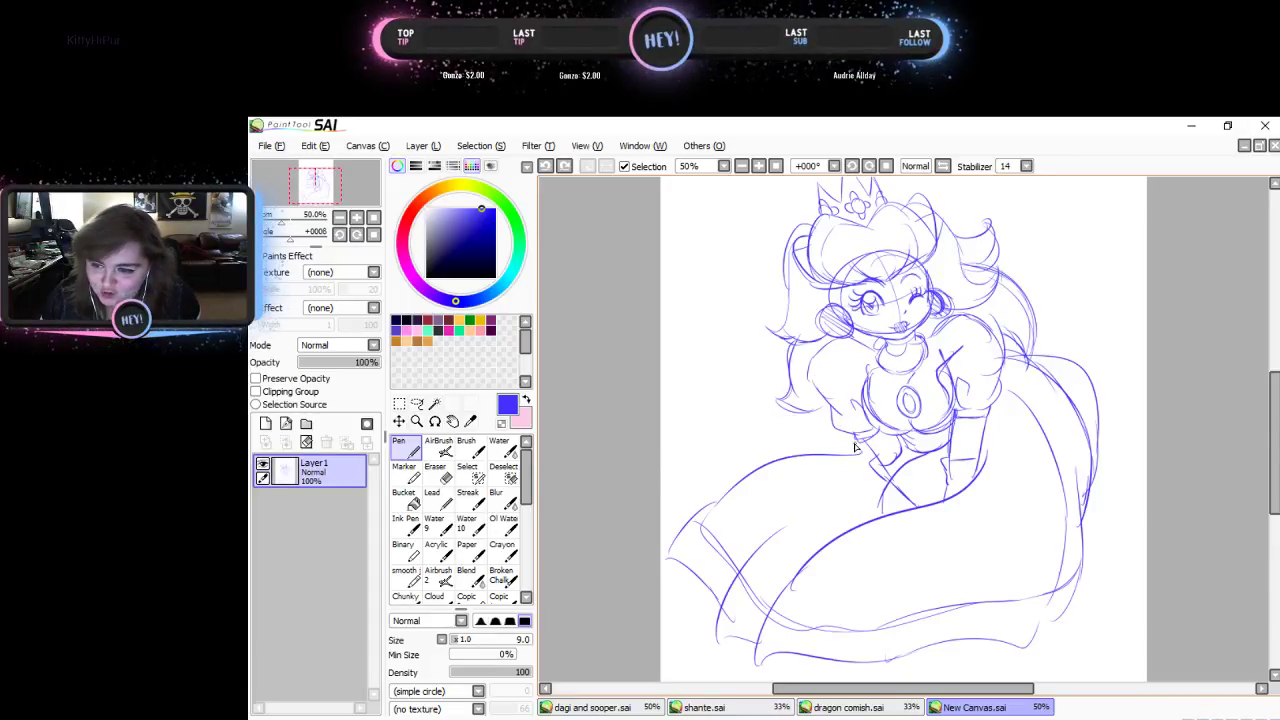
mouse_move(862, 444)
mouse_down()
mouse_move(851, 455)
mouse_move(886, 431)
mouse_move(840, 438)
mouse_up()
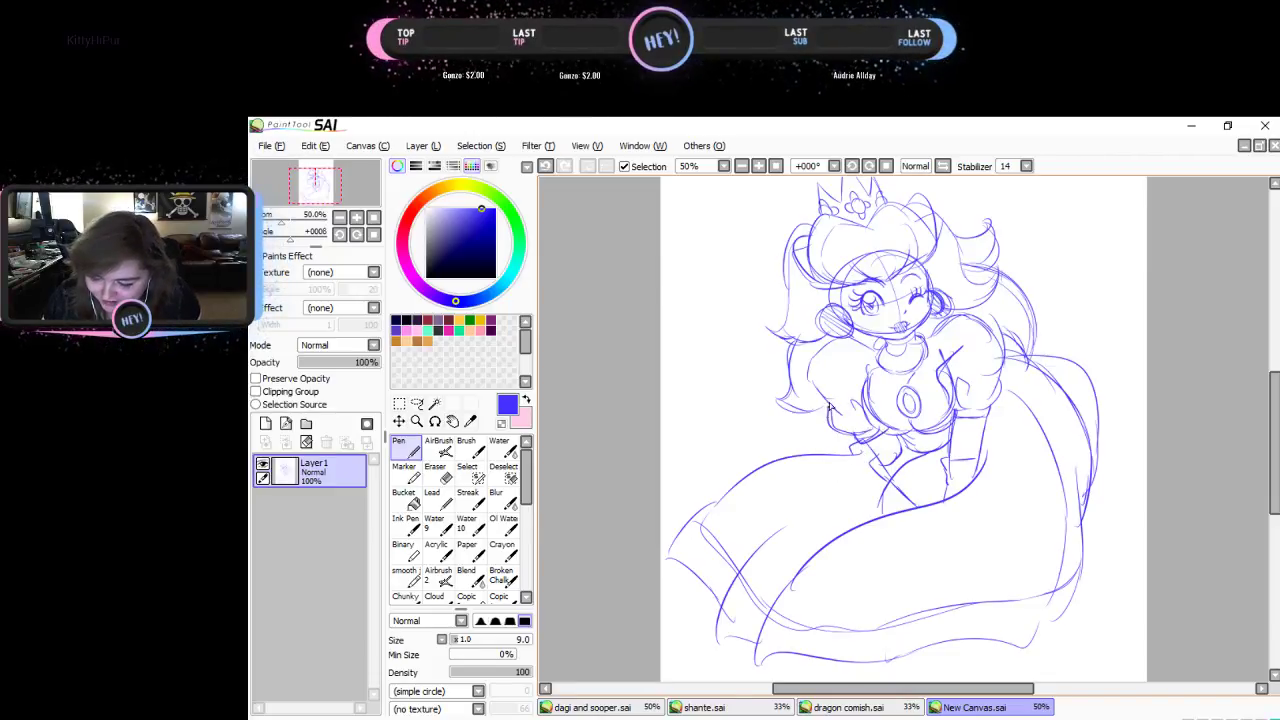
mouse_move(822, 346)
mouse_down()
mouse_move(803, 368)
mouse_move(836, 420)
mouse_up()
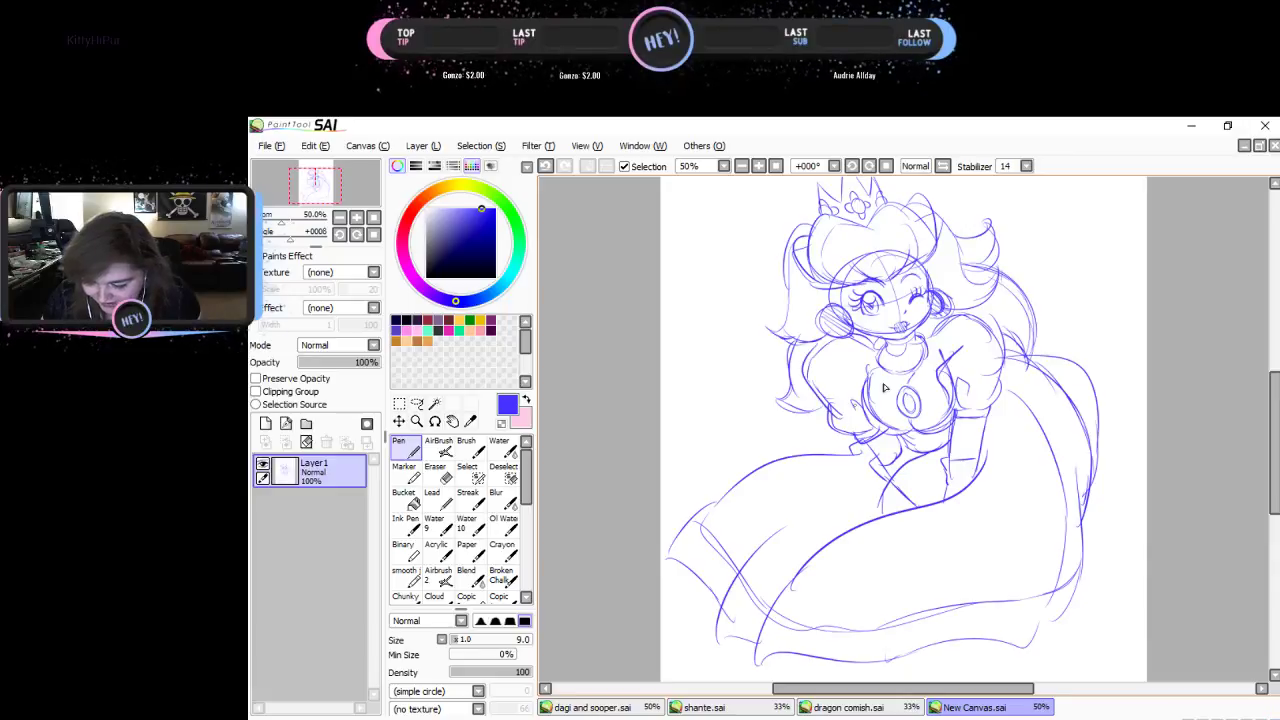
mouse_move(930, 332)
mouse_down()
mouse_move(1005, 366)
mouse_move(989, 408)
mouse_up()
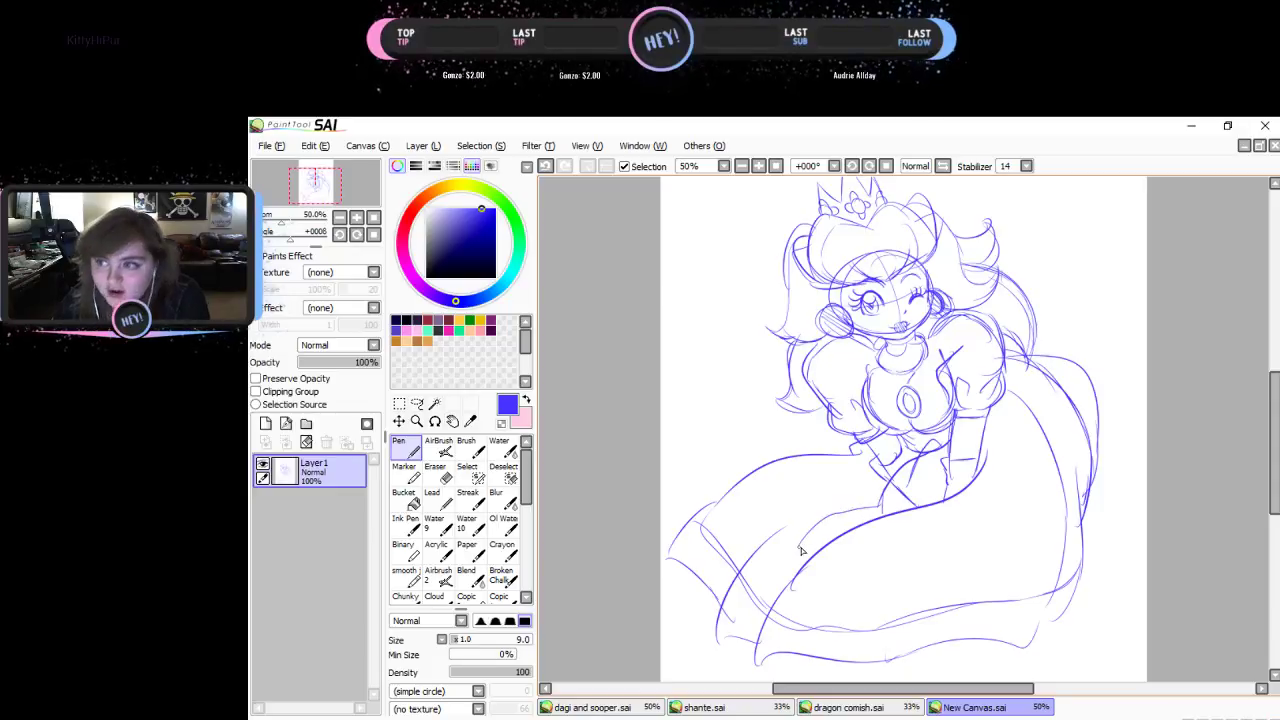
- Reinforce the skirt's outline and add a scalloped ruffle along the hem and the trailing shape behind the back
mouse_move(1078, 455)
mouse_down()
mouse_move(1090, 551)
mouse_move(1051, 631)
mouse_move(1086, 577)
mouse_move(1078, 497)
mouse_move(1067, 434)
mouse_move(1025, 423)
mouse_move(1041, 429)
mouse_move(1053, 597)
mouse_move(1035, 645)
mouse_move(949, 635)
mouse_move(856, 664)
mouse_move(796, 646)
mouse_move(754, 664)
mouse_move(768, 665)
mouse_move(719, 632)
mouse_move(756, 641)
mouse_move(720, 645)
mouse_up()
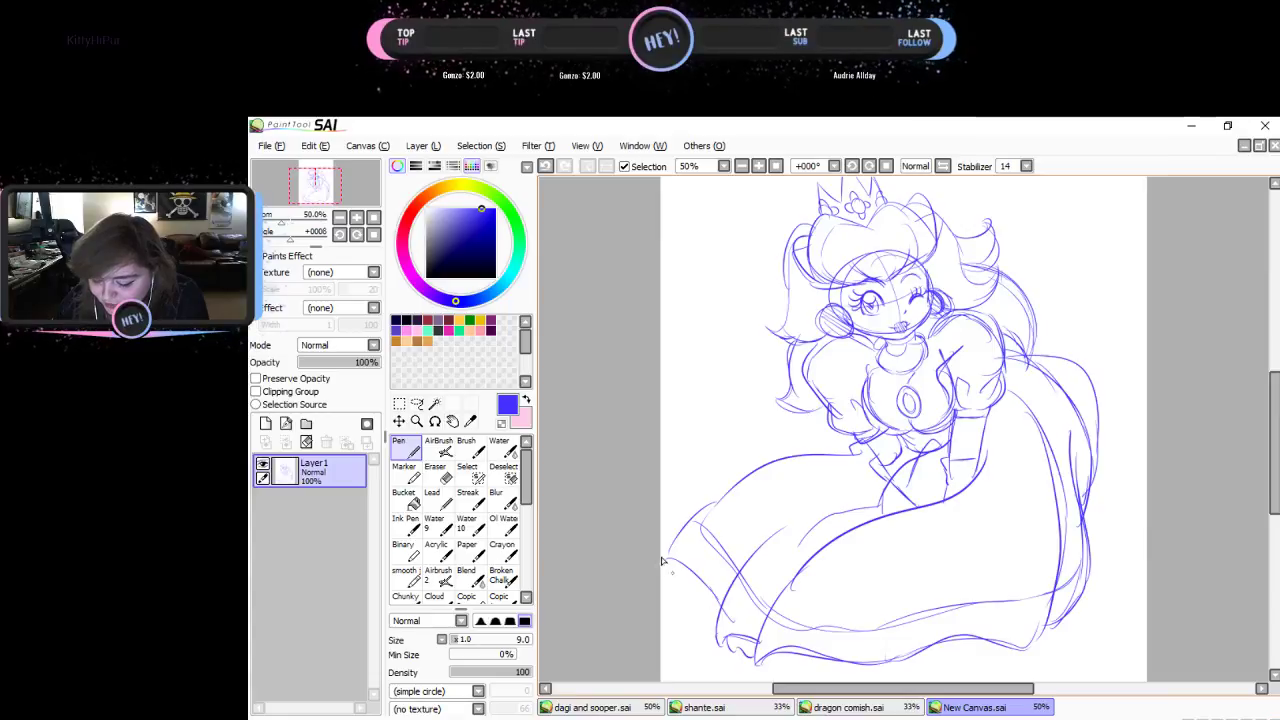
mouse_move(665, 560)
mouse_down()
mouse_move(683, 603)
mouse_move(719, 612)
mouse_up()
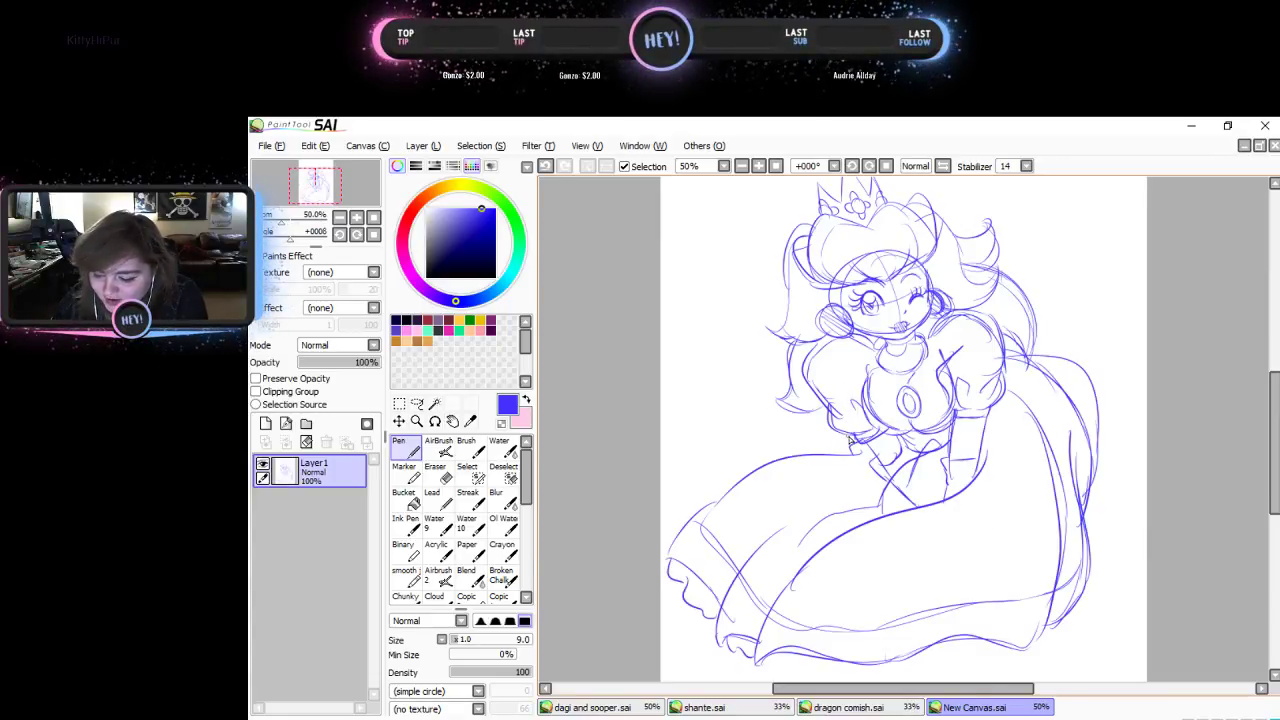
scroll(1275, 459, down, 4)
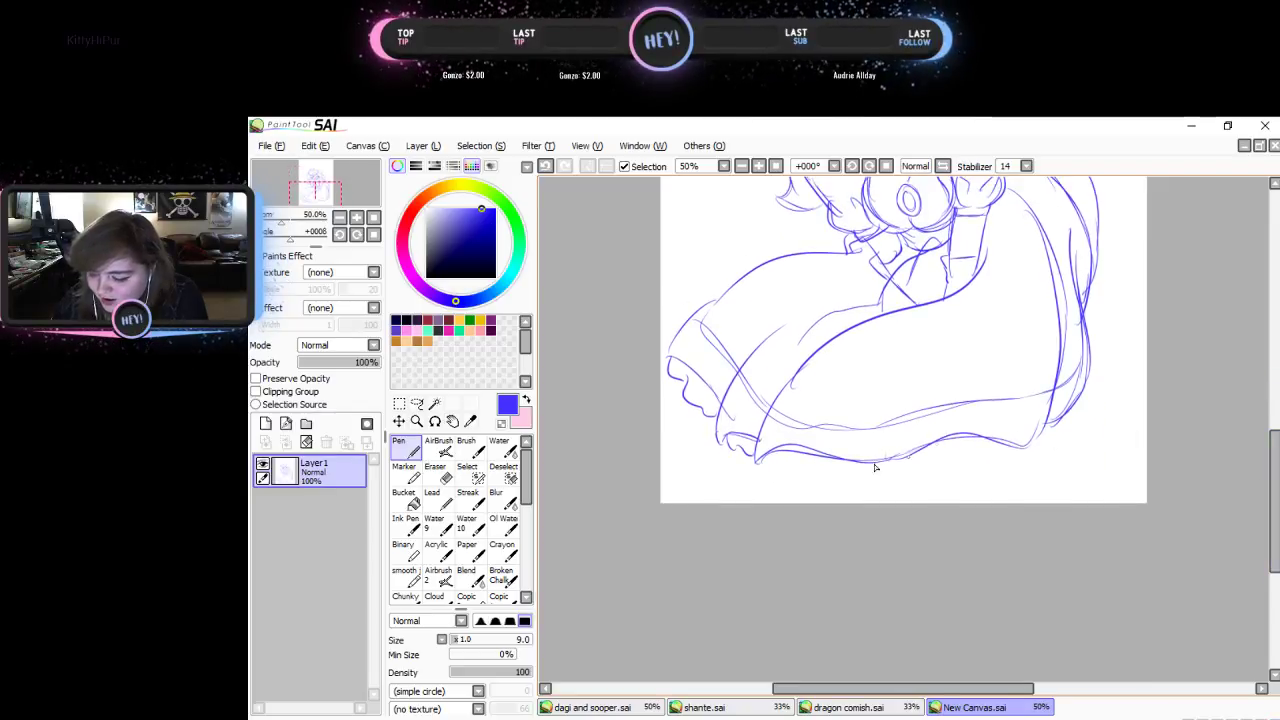
mouse_move(801, 461)
mouse_down()
mouse_move(843, 458)
mouse_move(873, 472)
mouse_move(944, 449)
mouse_move(933, 445)
mouse_move(984, 455)
mouse_move(998, 443)
mouse_move(1005, 460)
mouse_move(1073, 419)
mouse_move(1028, 451)
mouse_up()
scroll(1183, 321, up, 5)
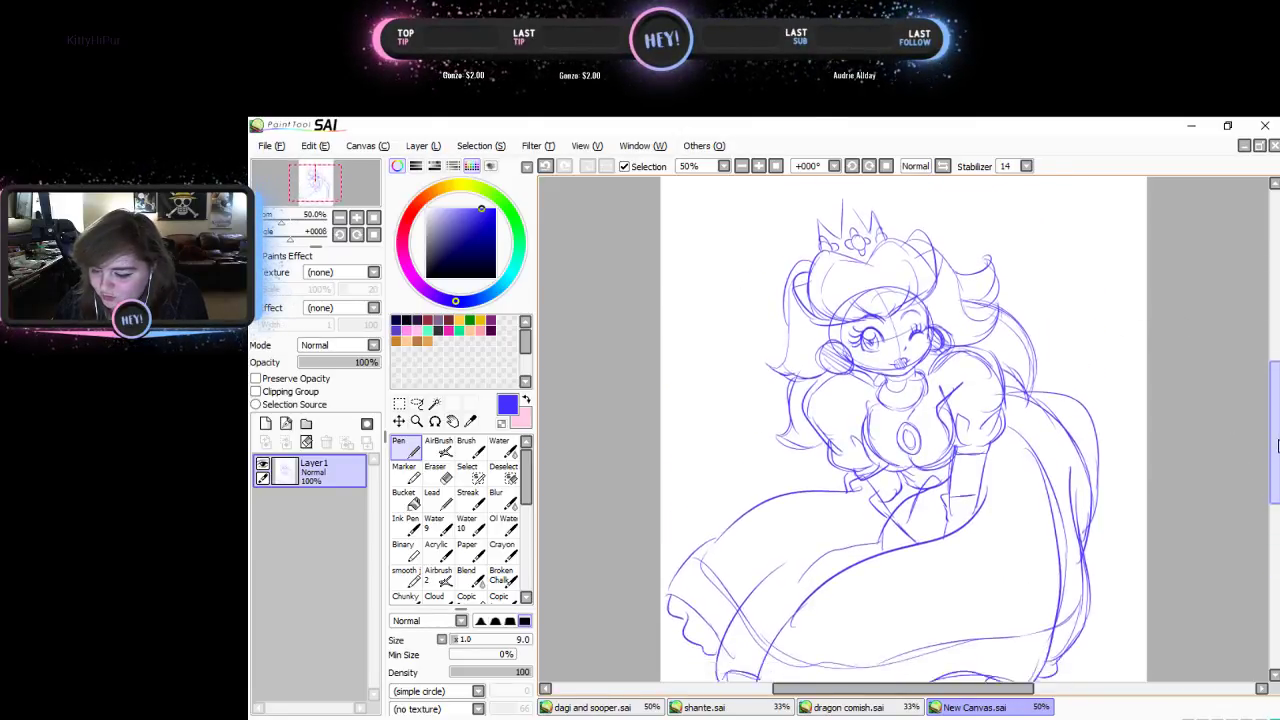
mouse_move(1010, 324)
mouse_down()
mouse_move(1098, 352)
mouse_move(1109, 406)
mouse_move(1087, 457)
mouse_move(1097, 441)
mouse_move(1094, 513)
mouse_move(1091, 470)
mouse_up()
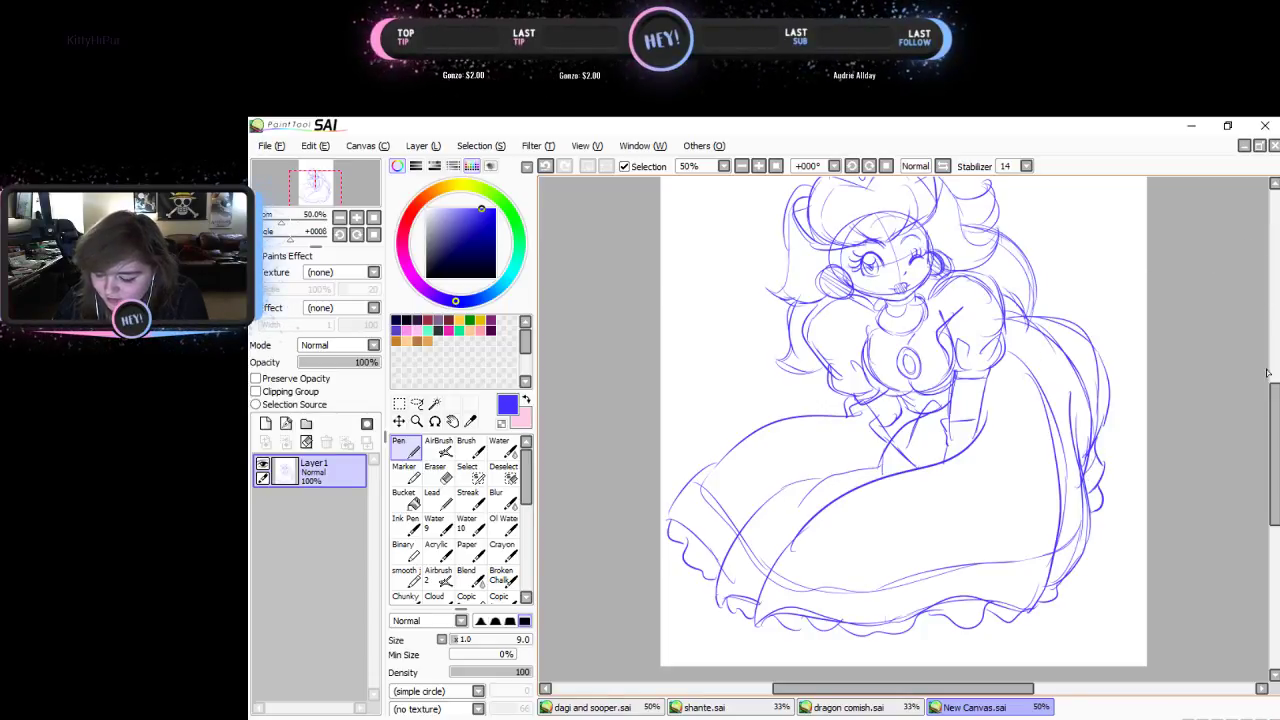
scroll(1267, 373, down, 5)
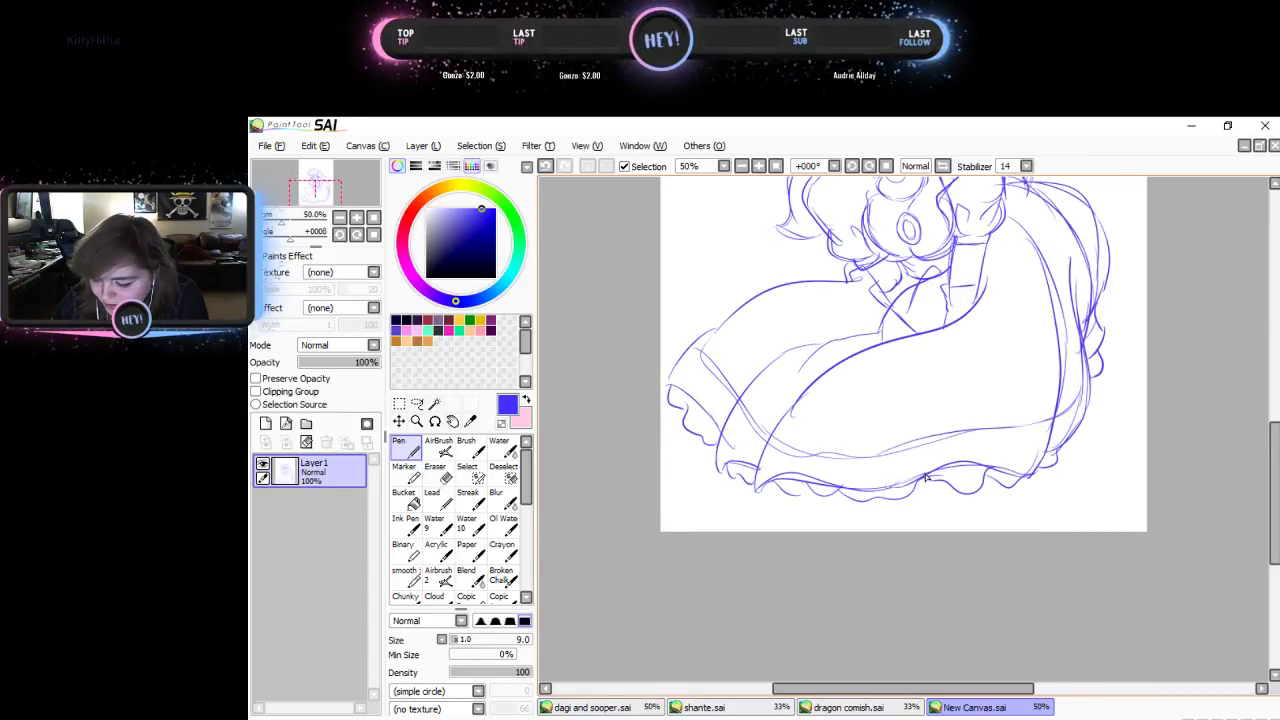
drag(922, 494, 918, 512)
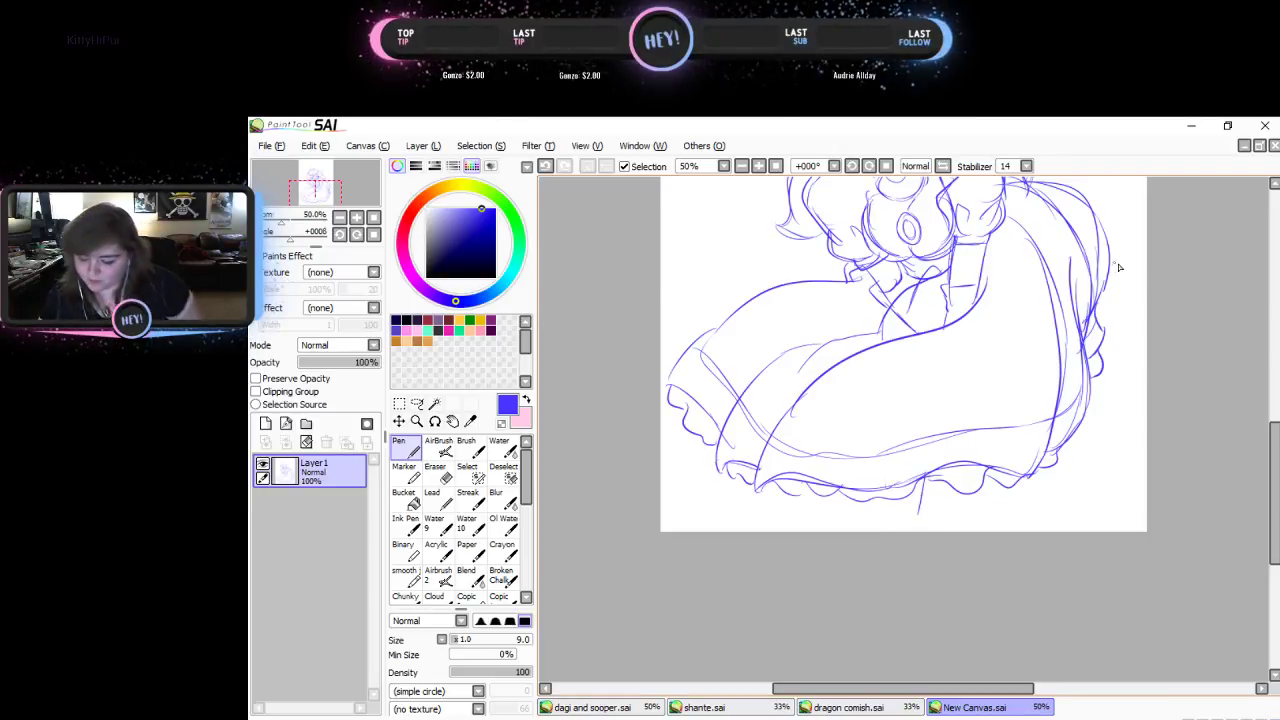
key(ctrl+z)
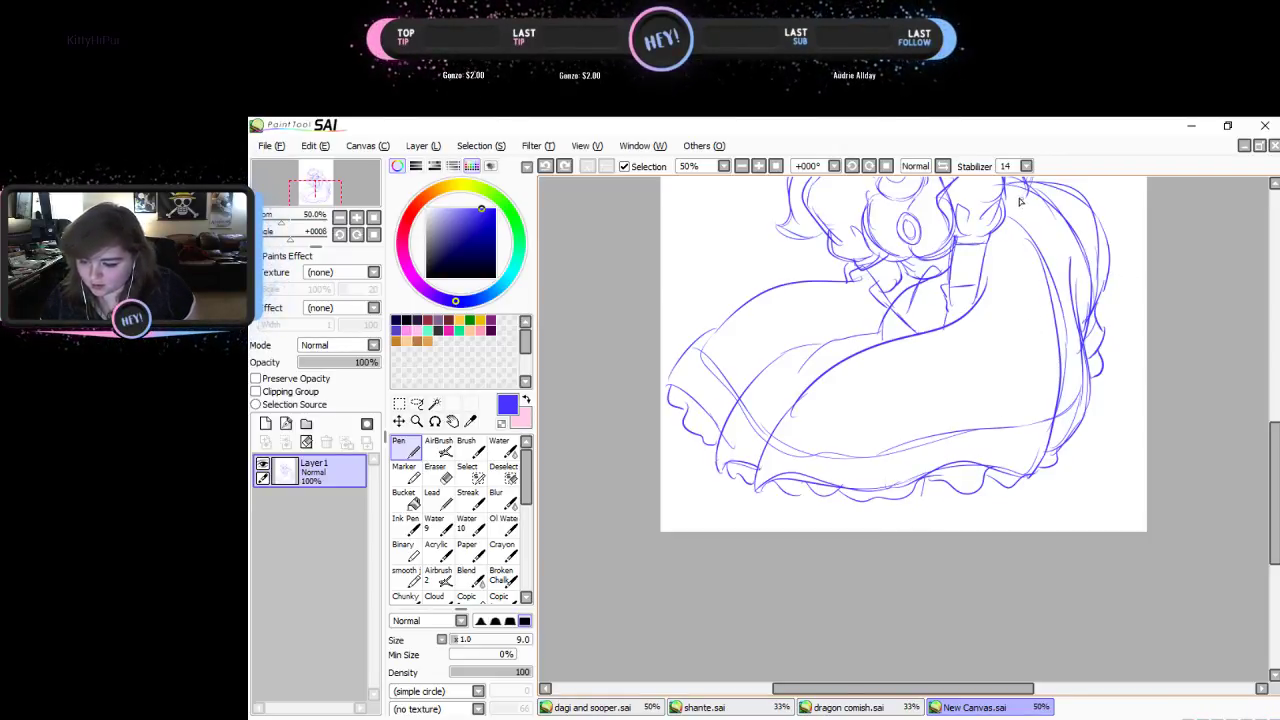
mouse_move(1020, 201)
mouse_down()
mouse_move(1041, 285)
mouse_move(993, 445)
mouse_move(1000, 427)
mouse_move(972, 466)
mouse_up()
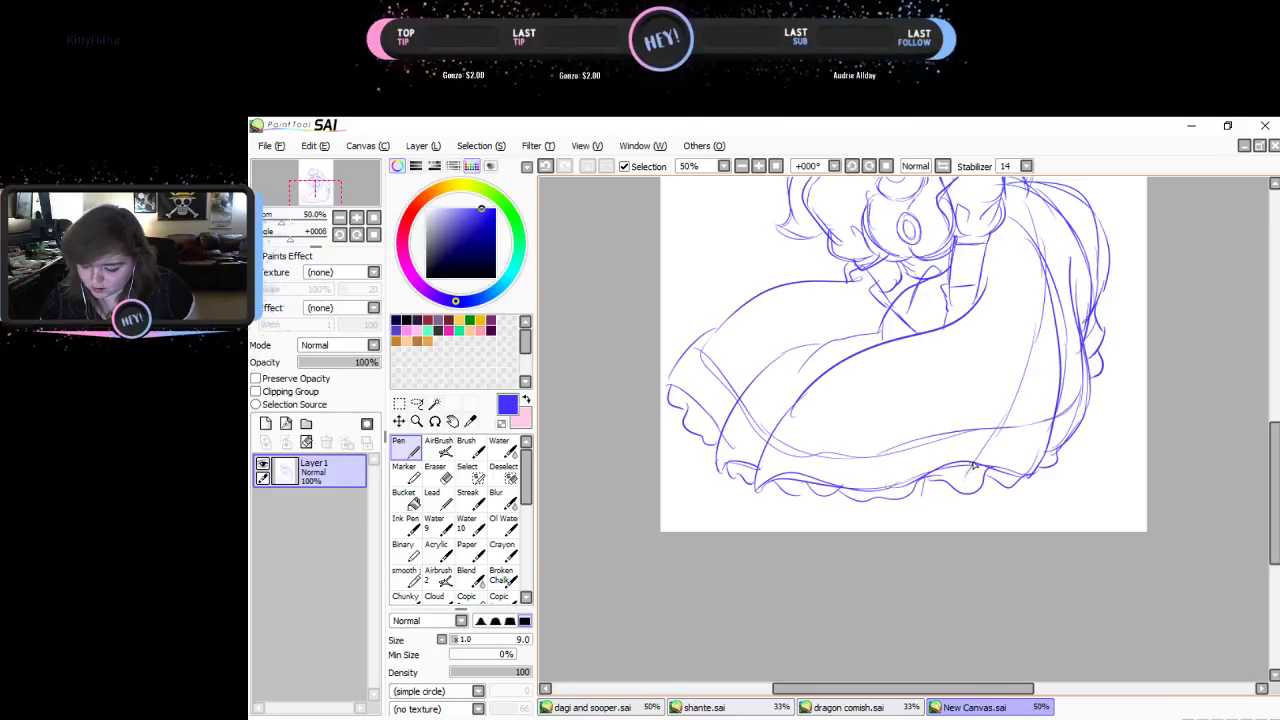
key(ctrl+z)
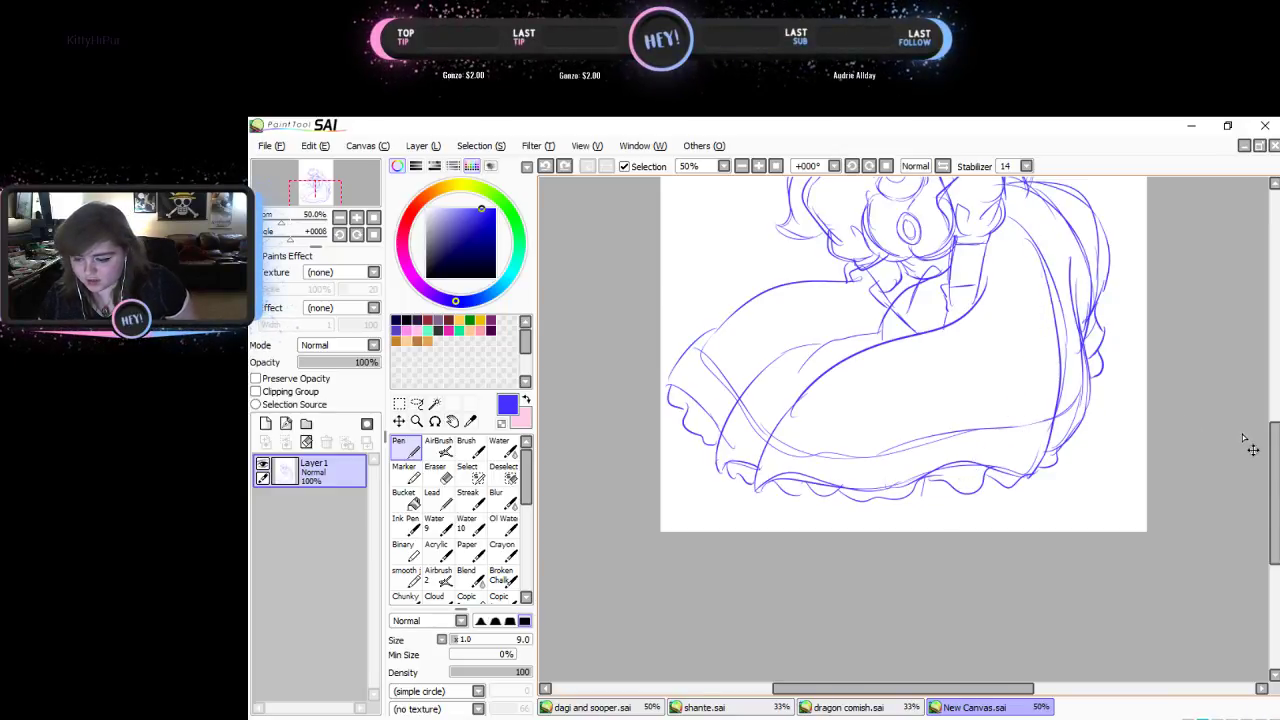
- Transform the whole sketch smaller, stretch it slightly taller, and position it in the upper middle of the canvas
scroll(1255, 455, up, 3)
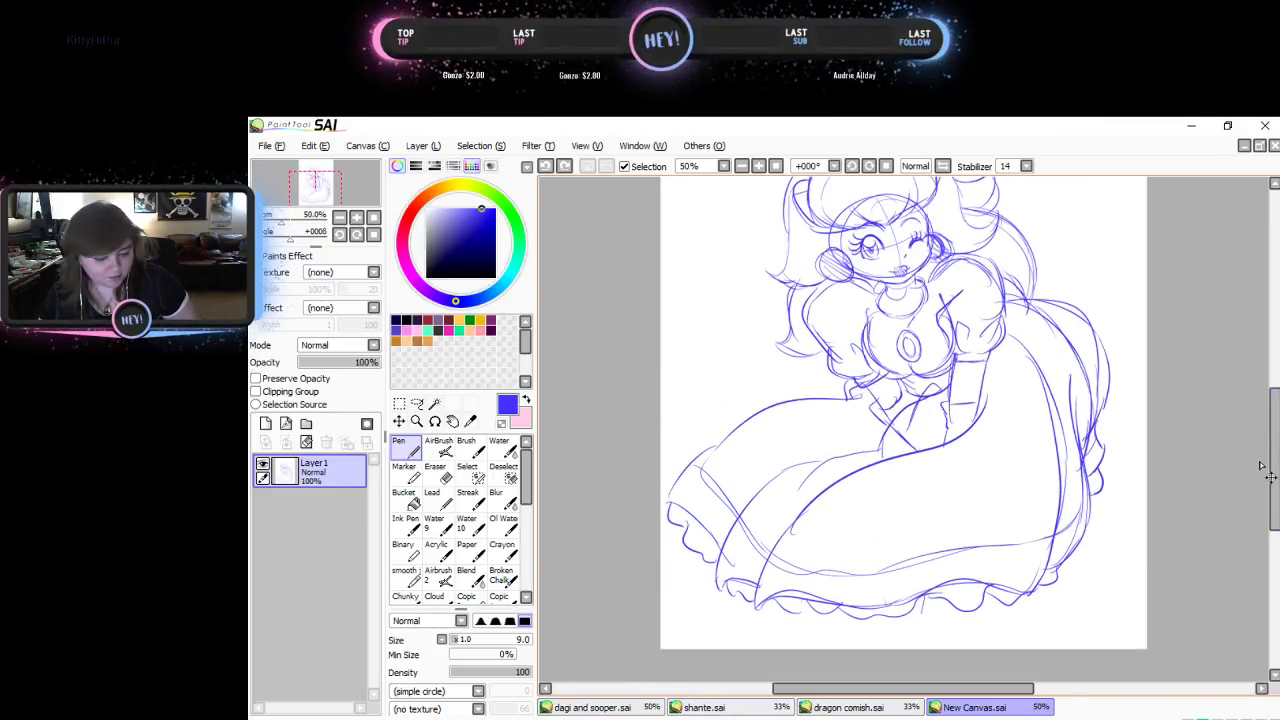
key(ctrl+t)
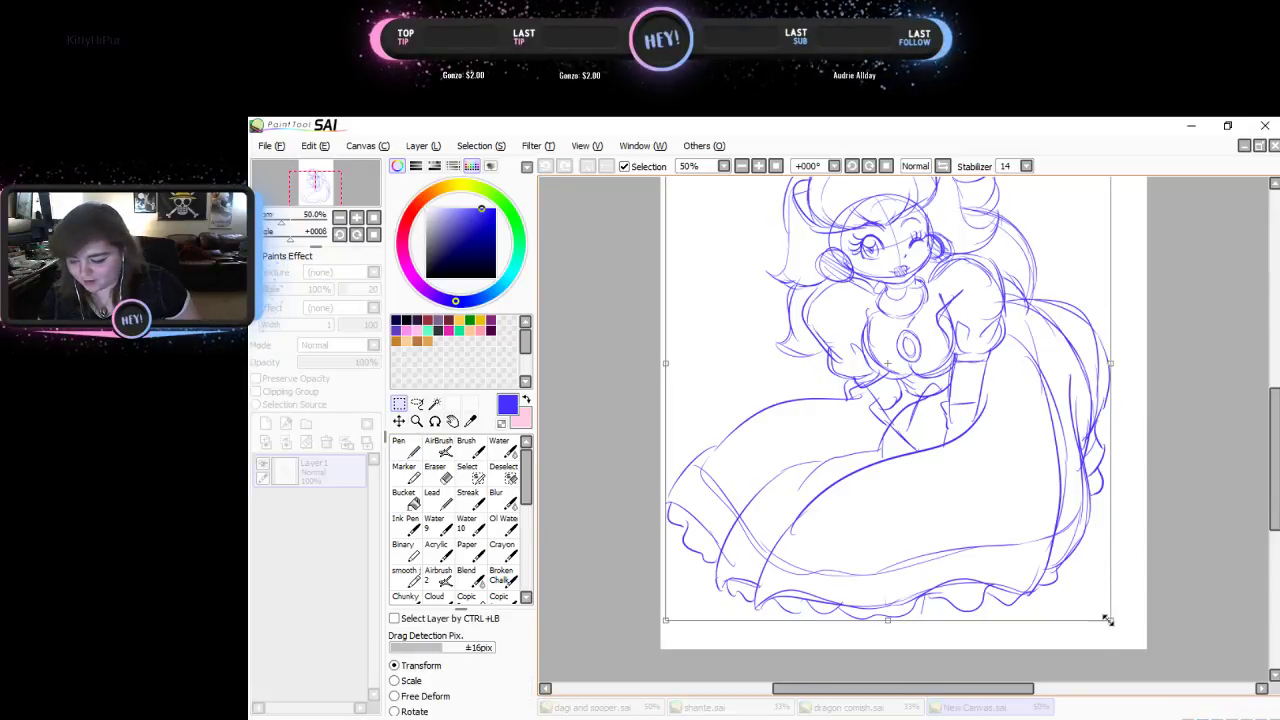
mouse_move(1107, 620)
mouse_down()
mouse_move(909, 386)
mouse_move(964, 464)
mouse_up()
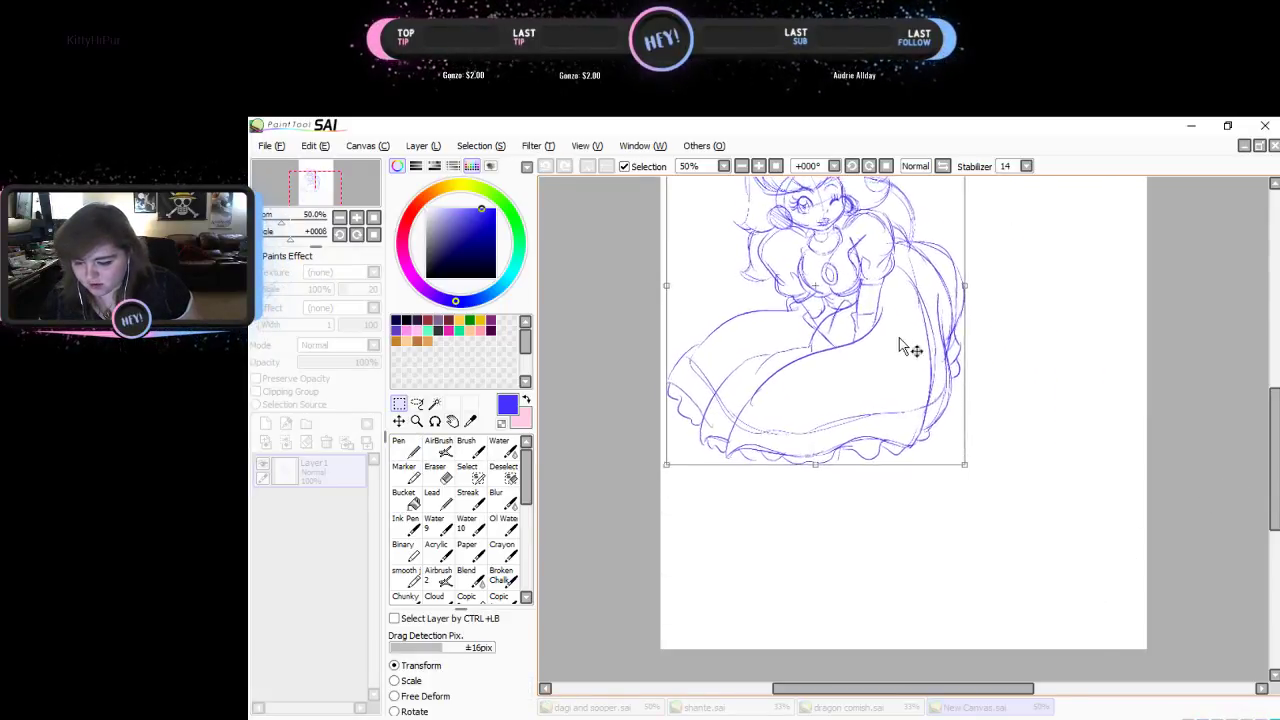
drag(899, 343, 982, 400)
scroll(960, 470, up, 3)
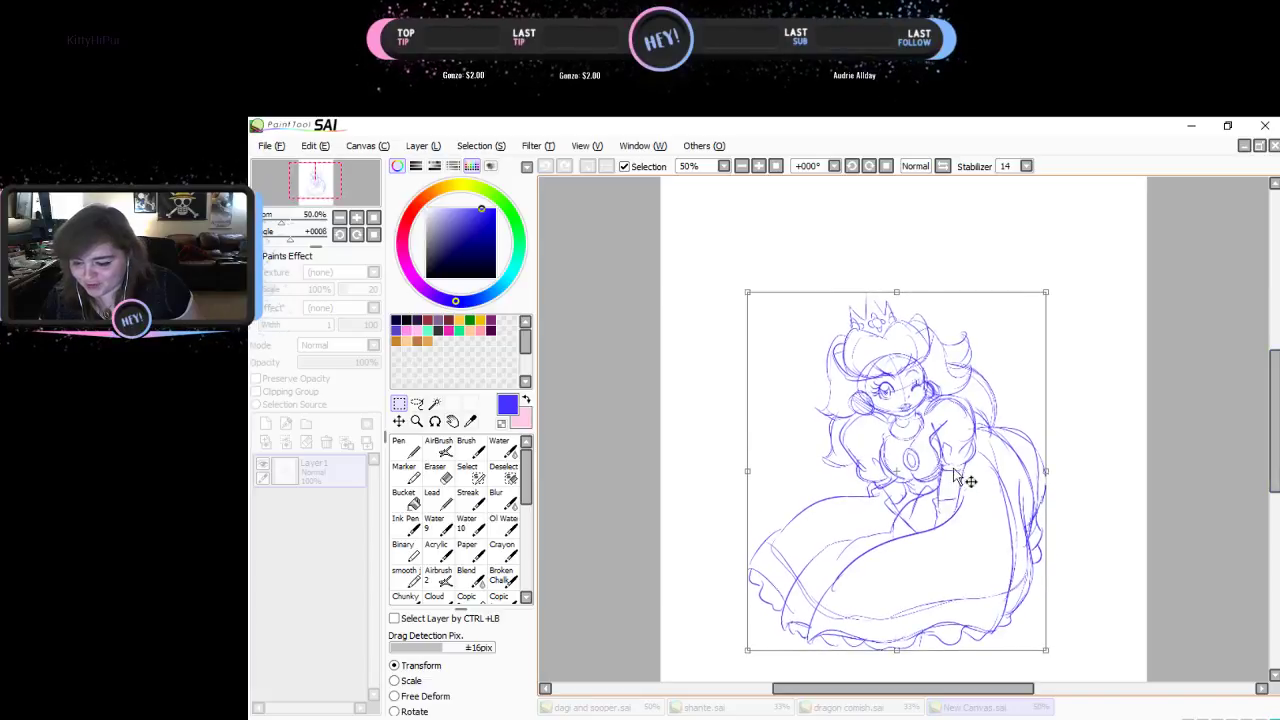
drag(957, 478, 966, 423)
drag(910, 594, 903, 612)
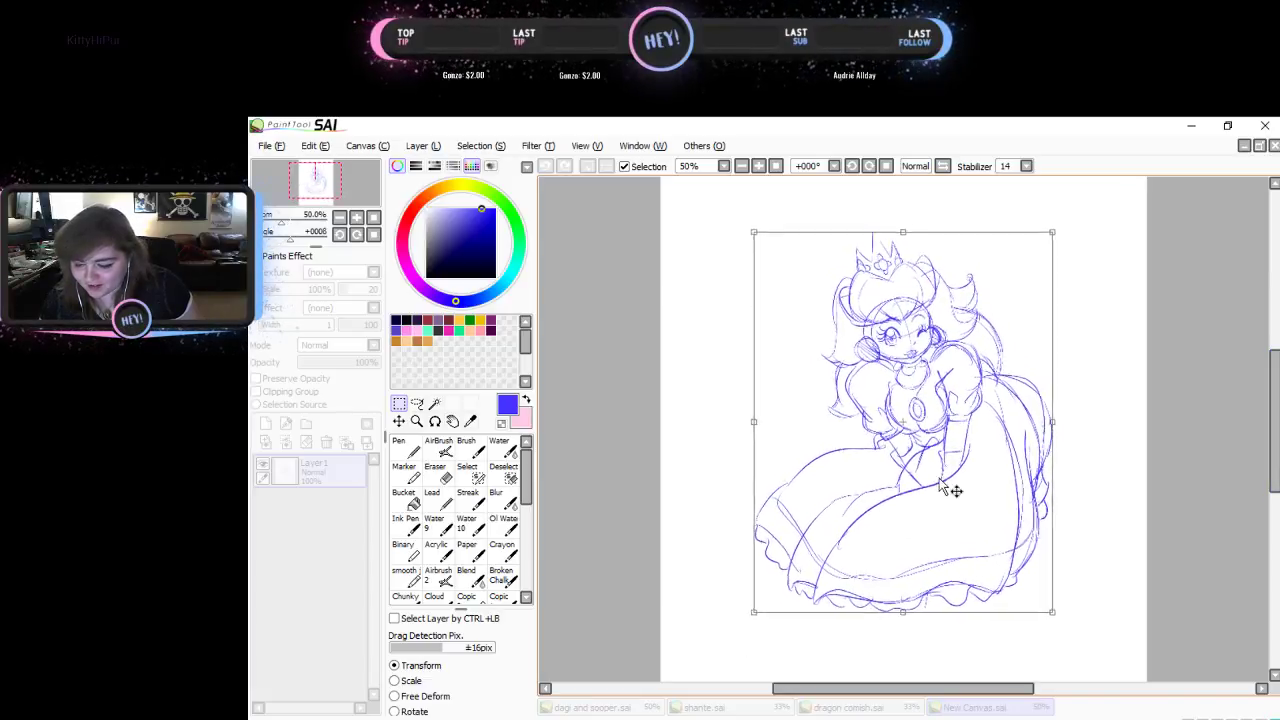
drag(945, 488, 941, 456)
key(Return)
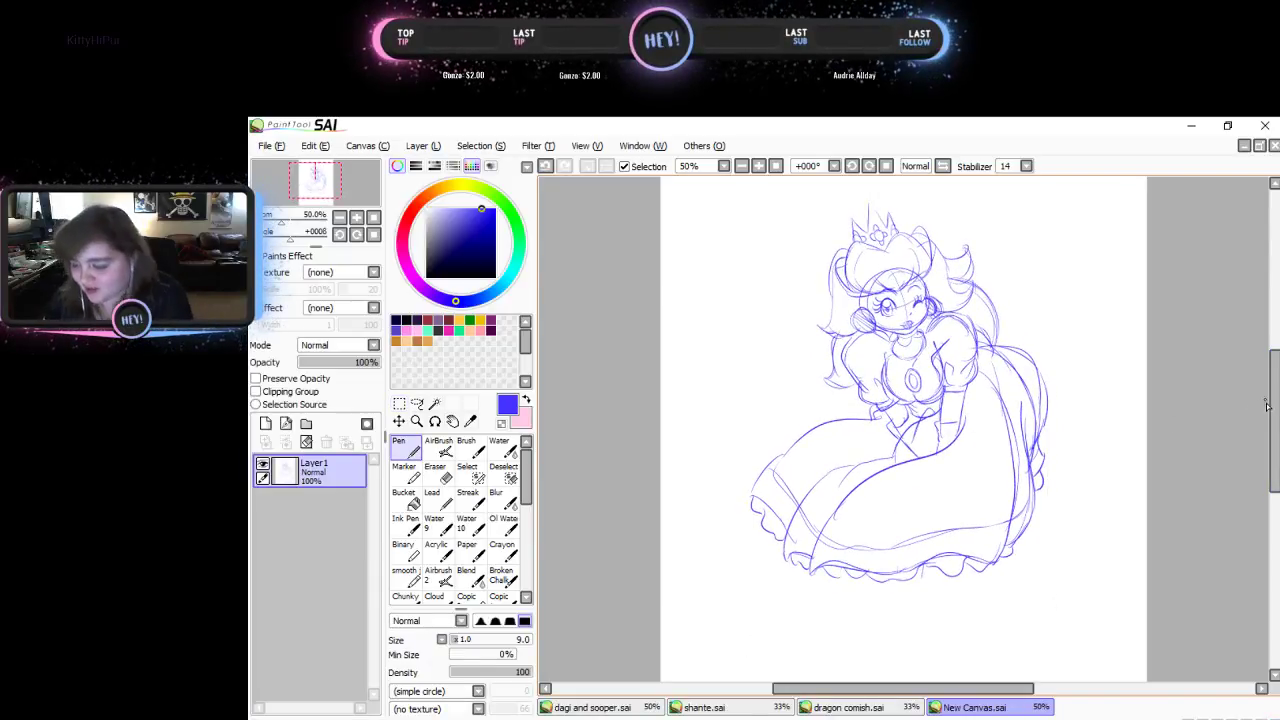
mouse_move(1267, 406)
mouse_down()
mouse_move(1268, 434)
mouse_move(1268, 421)
mouse_up()
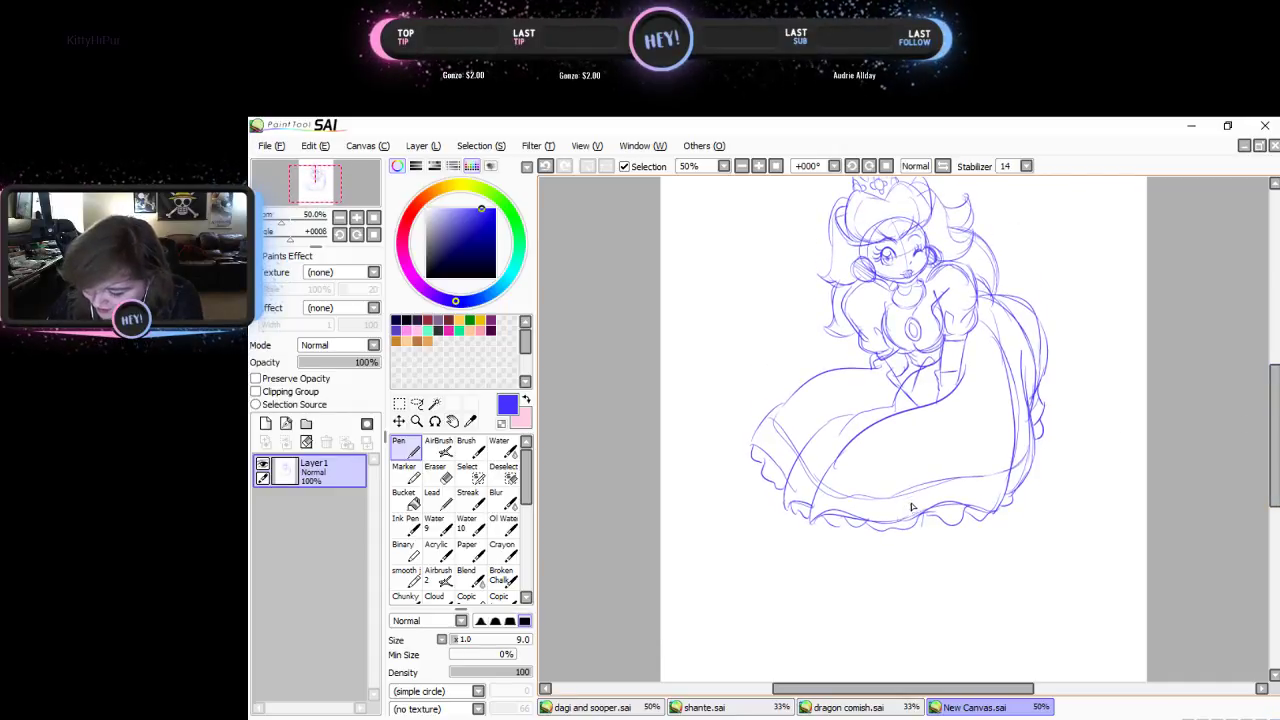
mouse_move(911, 507)
mouse_down()
mouse_move(851, 668)
mouse_move(870, 668)
mouse_up()
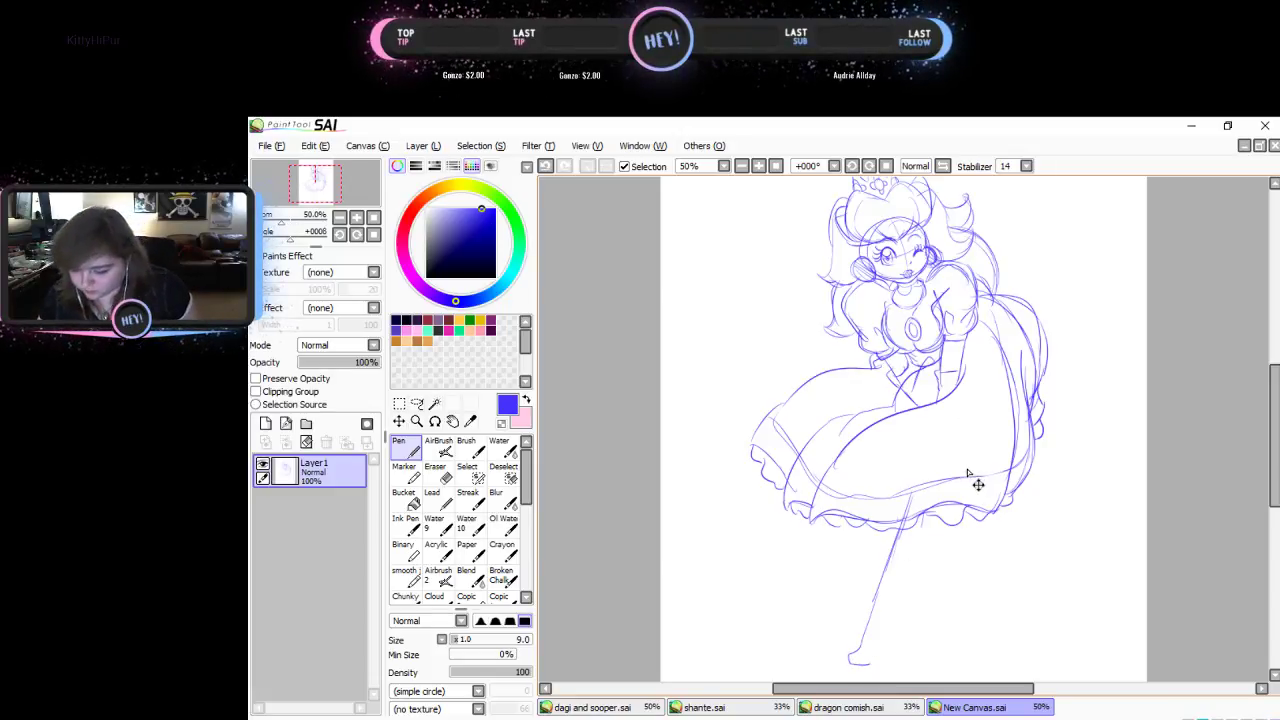
key(ctrl+z)
key(ctrl+z)
key(ctrl+z)
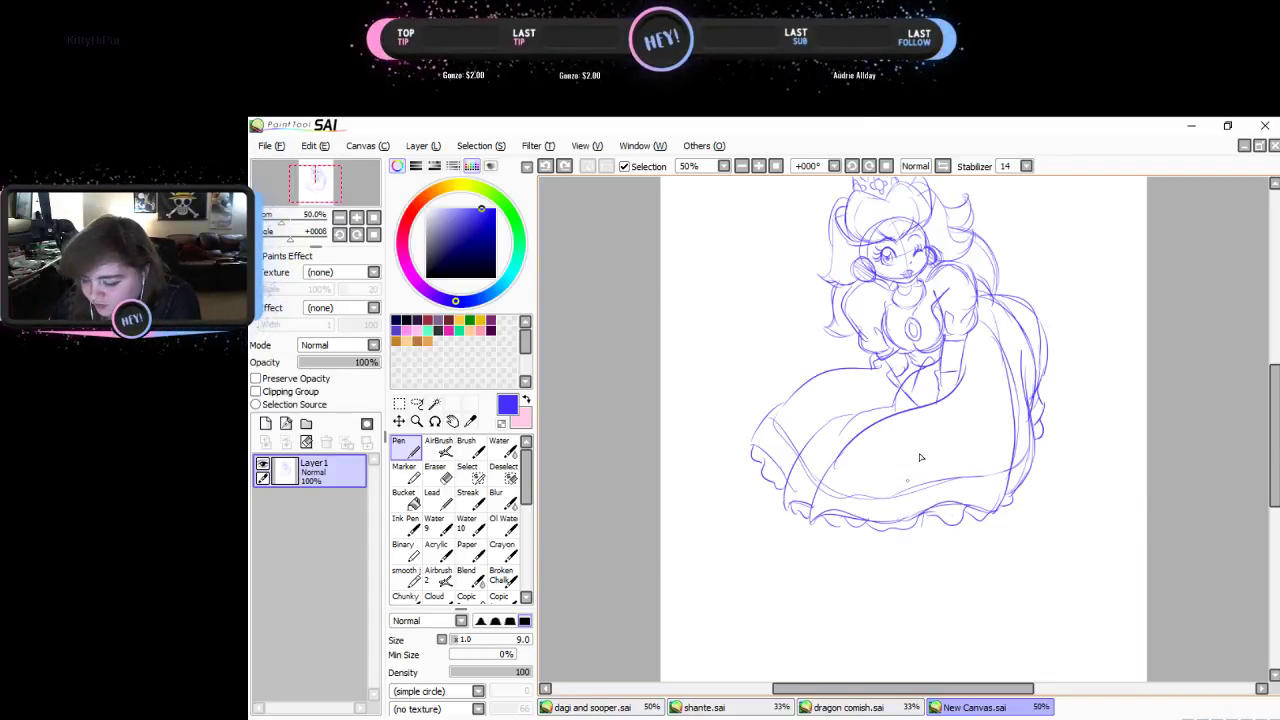
- Sketch thigh guidelines through the skirt and a slender leg with a pointed foot extending below the ruffled hem
drag(933, 419, 915, 510)
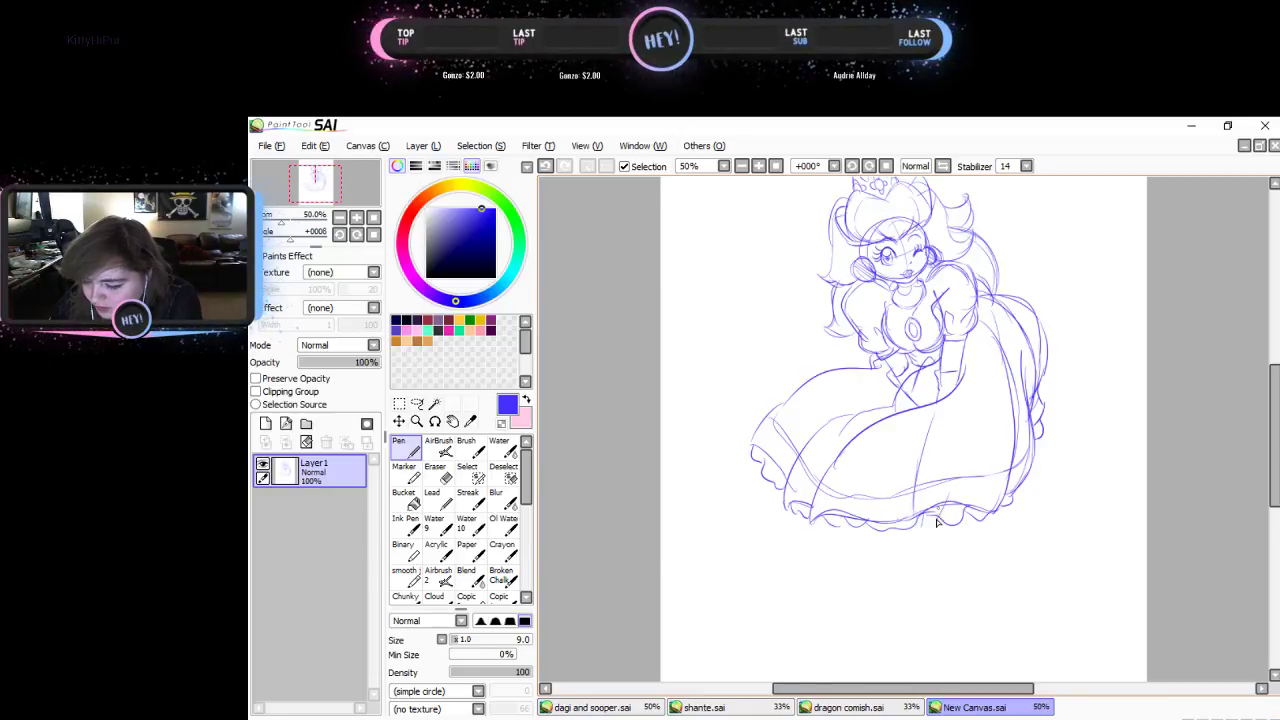
mouse_move(938, 522)
mouse_down()
mouse_move(1013, 374)
mouse_move(1005, 322)
mouse_up()
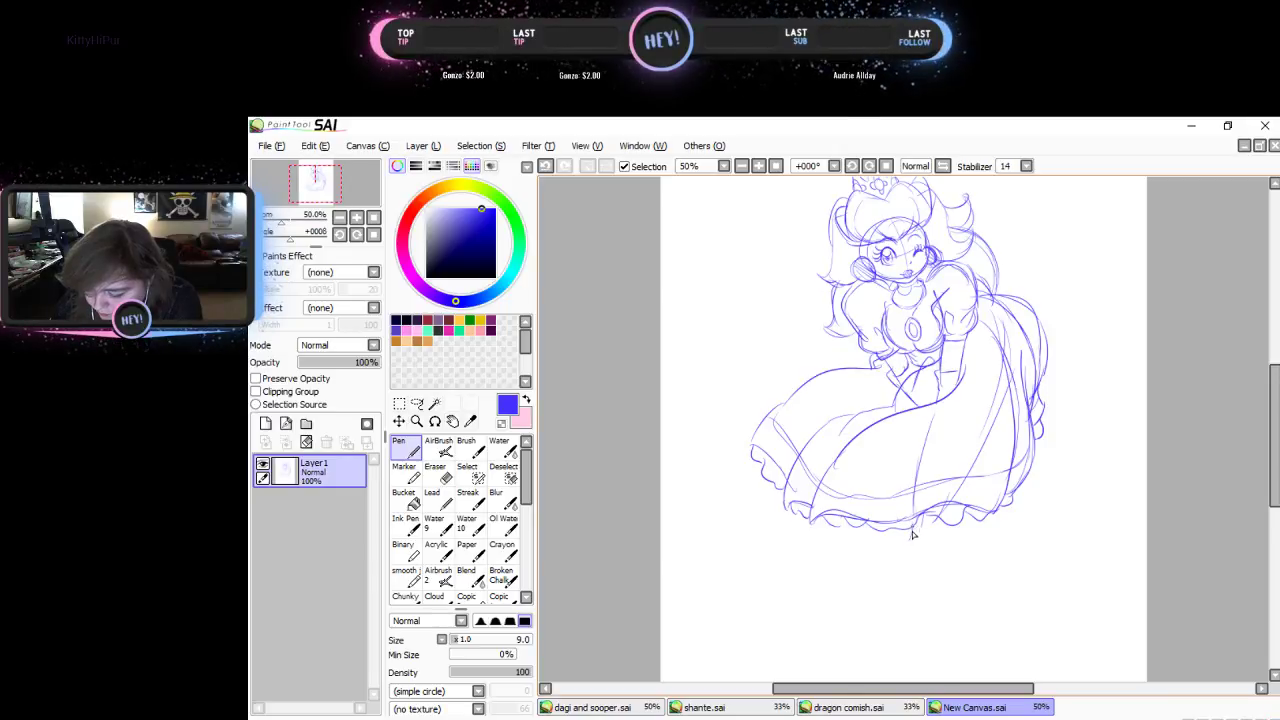
drag(929, 457, 883, 614)
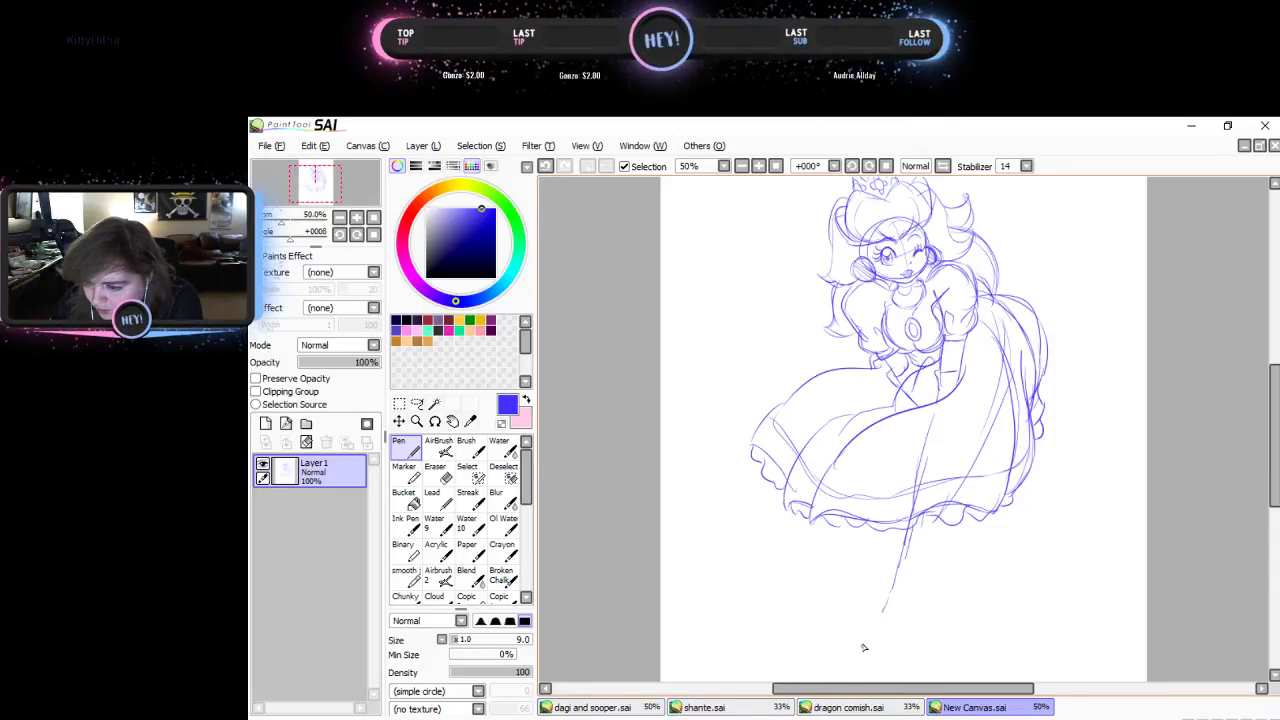
mouse_move(892, 578)
mouse_down()
mouse_move(878, 665)
mouse_move(902, 680)
mouse_up()
drag(899, 650, 943, 484)
drag(926, 532, 903, 613)
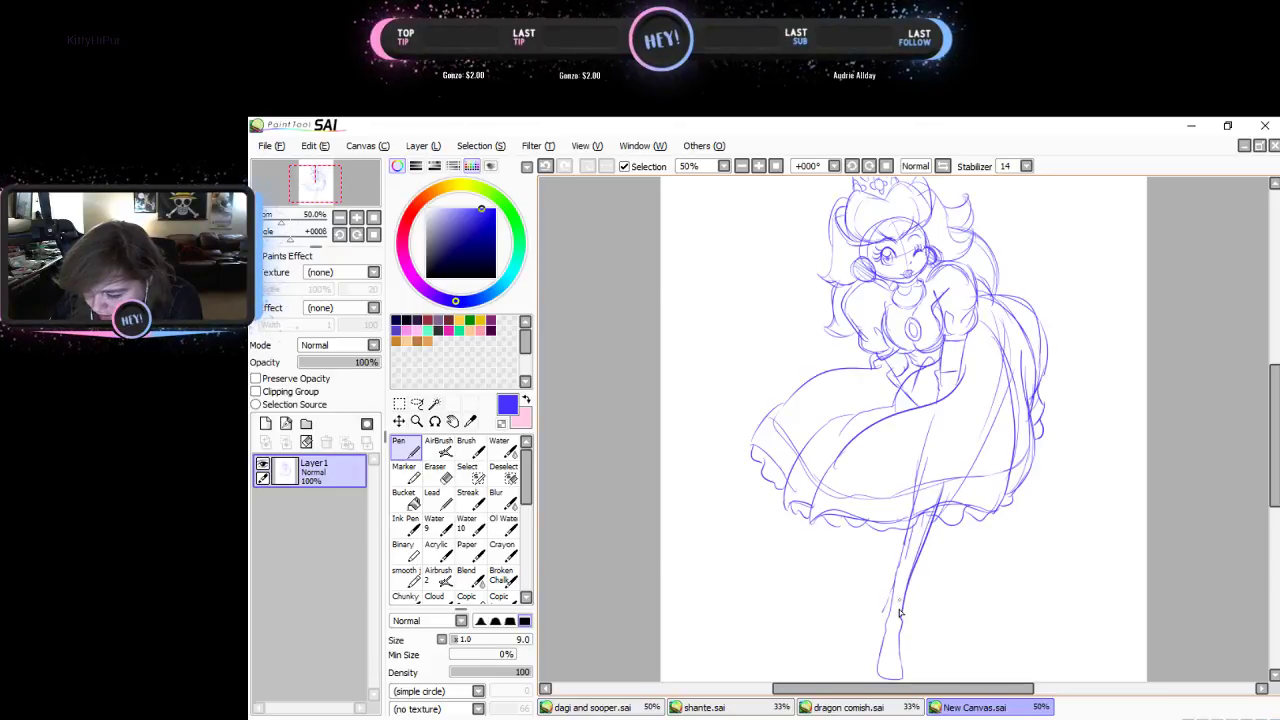
- Try to shorten the leg by lassoing it and moving it up against the hem, and sketch a shoe over the foot
click(417, 403)
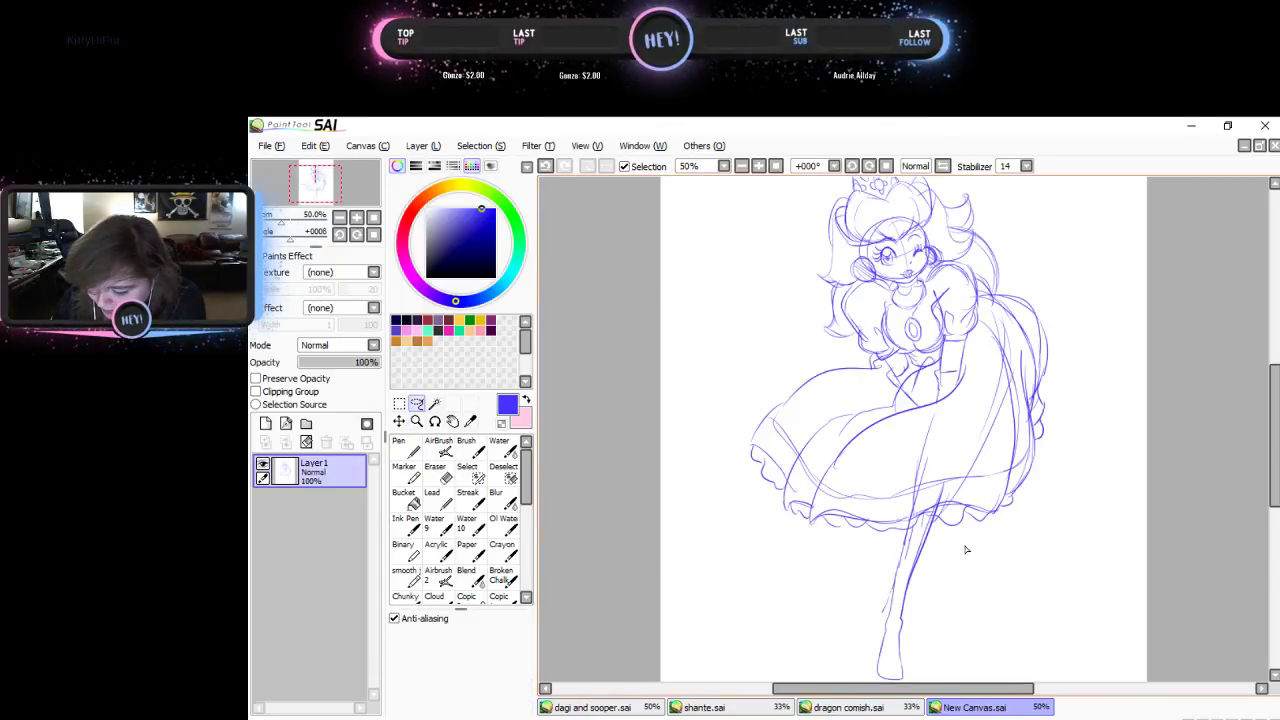
mouse_move(955, 540)
mouse_down()
mouse_move(783, 614)
mouse_move(1014, 601)
mouse_move(955, 543)
mouse_up()
drag(945, 621, 956, 586)
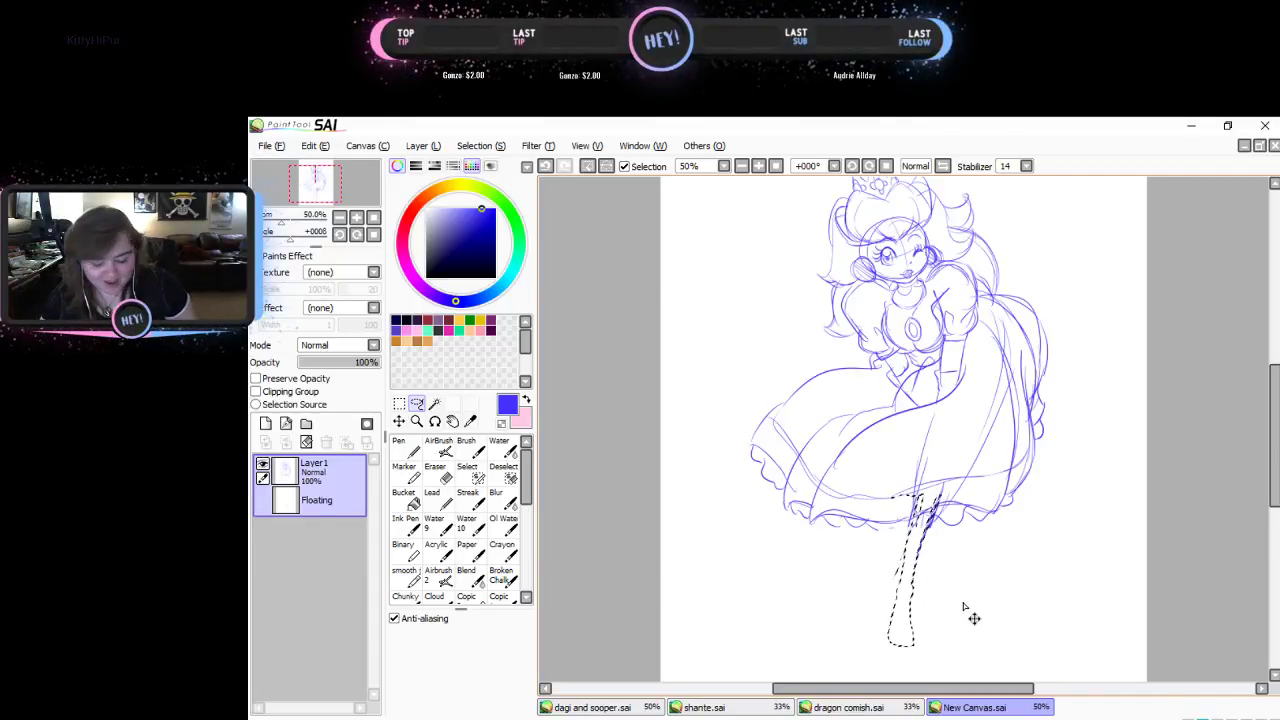
key(ctrl+d)
click(403, 447)
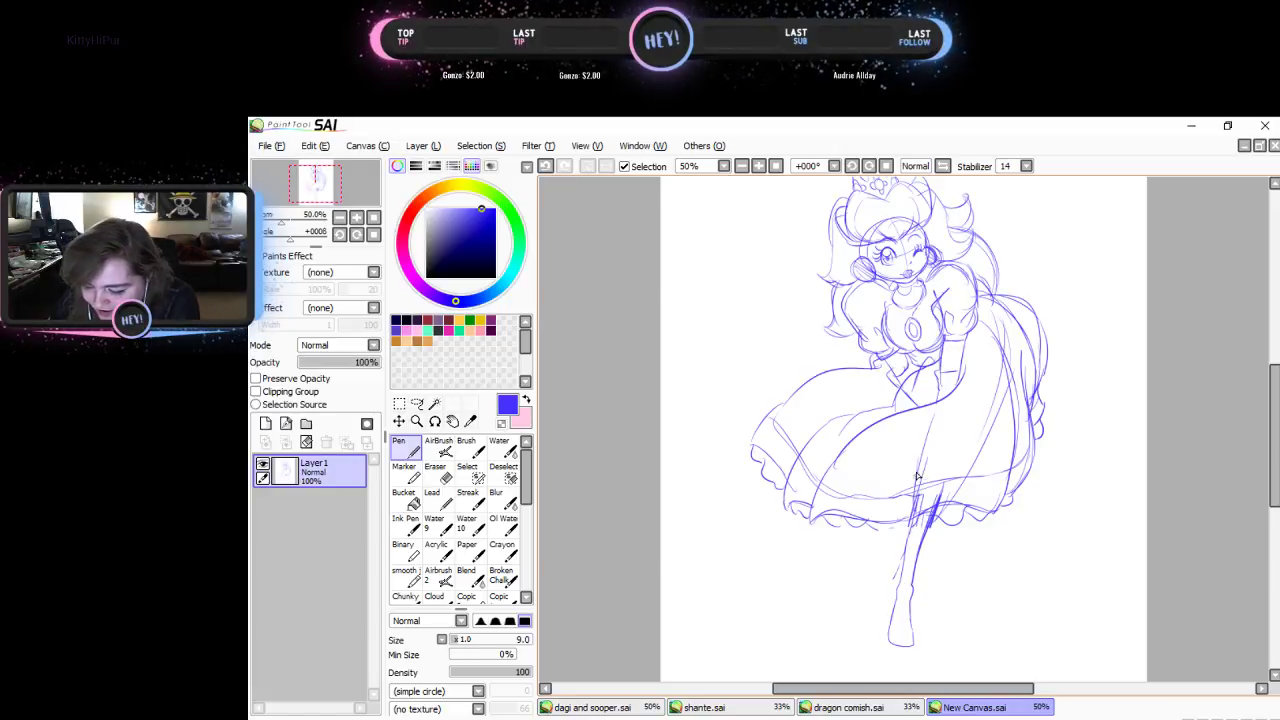
mouse_move(916, 482)
mouse_down()
mouse_move(897, 588)
mouse_move(913, 581)
mouse_move(913, 596)
mouse_move(909, 608)
mouse_move(896, 599)
mouse_move(896, 645)
mouse_move(914, 639)
mouse_move(914, 610)
mouse_move(908, 628)
mouse_move(895, 606)
mouse_move(899, 634)
mouse_move(938, 520)
mouse_up()
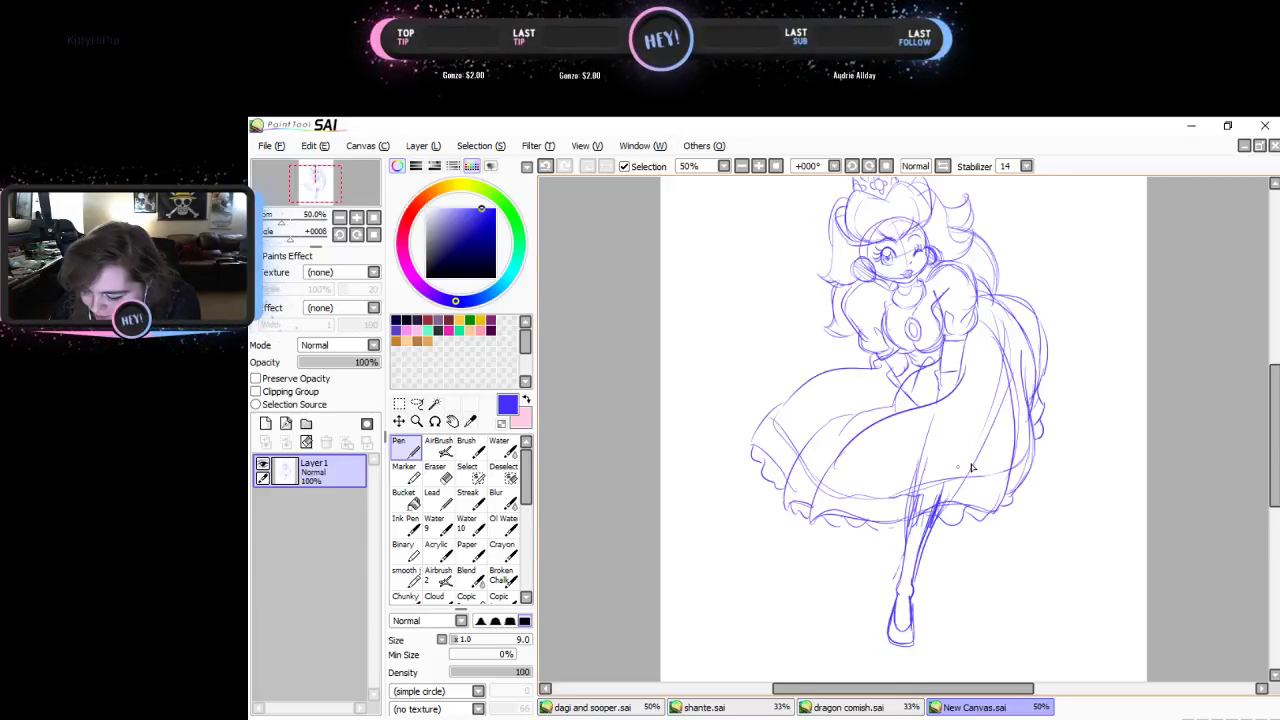
- Undo the leg and shoe drawing back to the single guideline below the hem
click(436, 470)
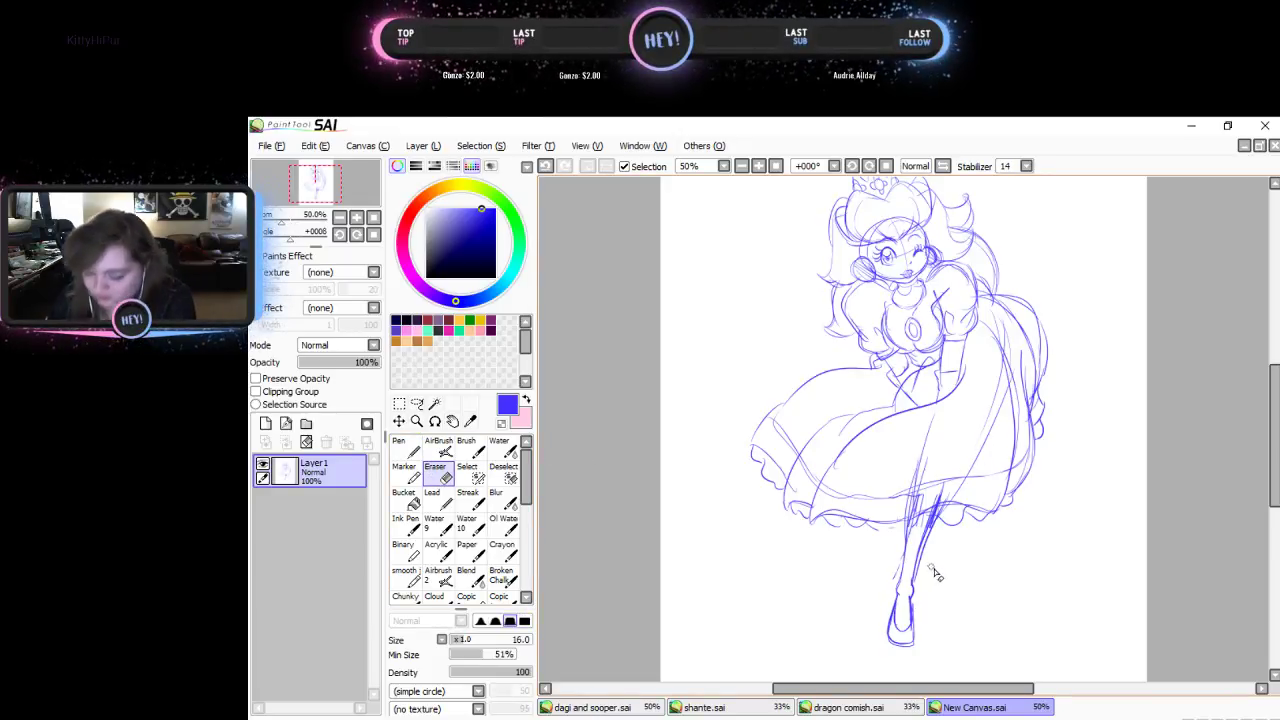
key(ctrl+z)
key(ctrl+z)
key(ctrl+z)
key(ctrl+z)
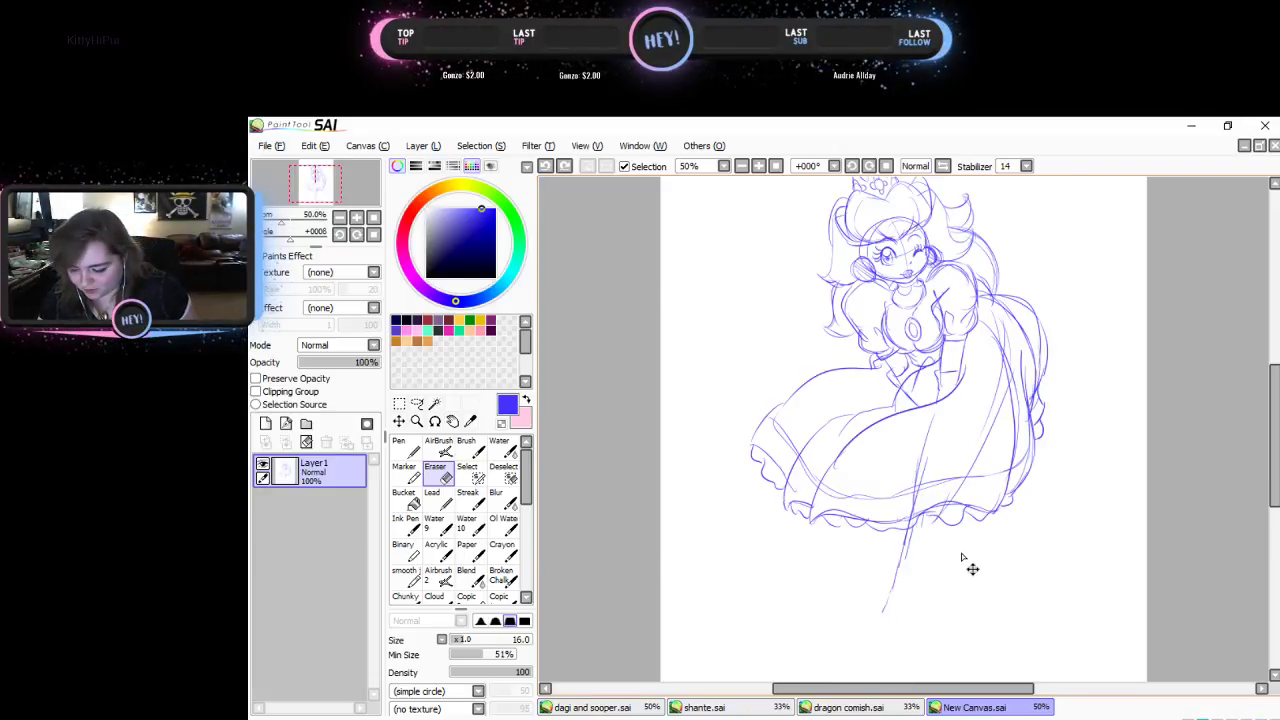
- Try a longer slender leg extending from the hem, ending in a pointed shoe near the canvas's lower edge
click(405, 449)
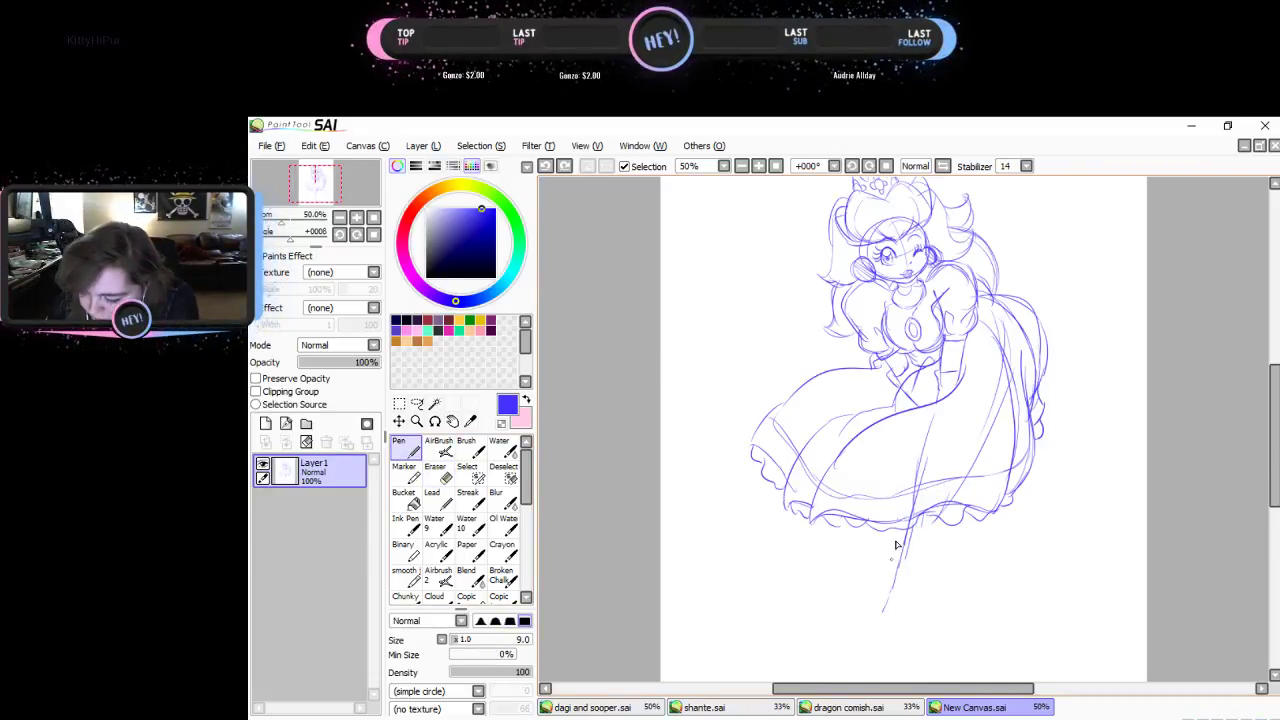
drag(908, 530, 876, 669)
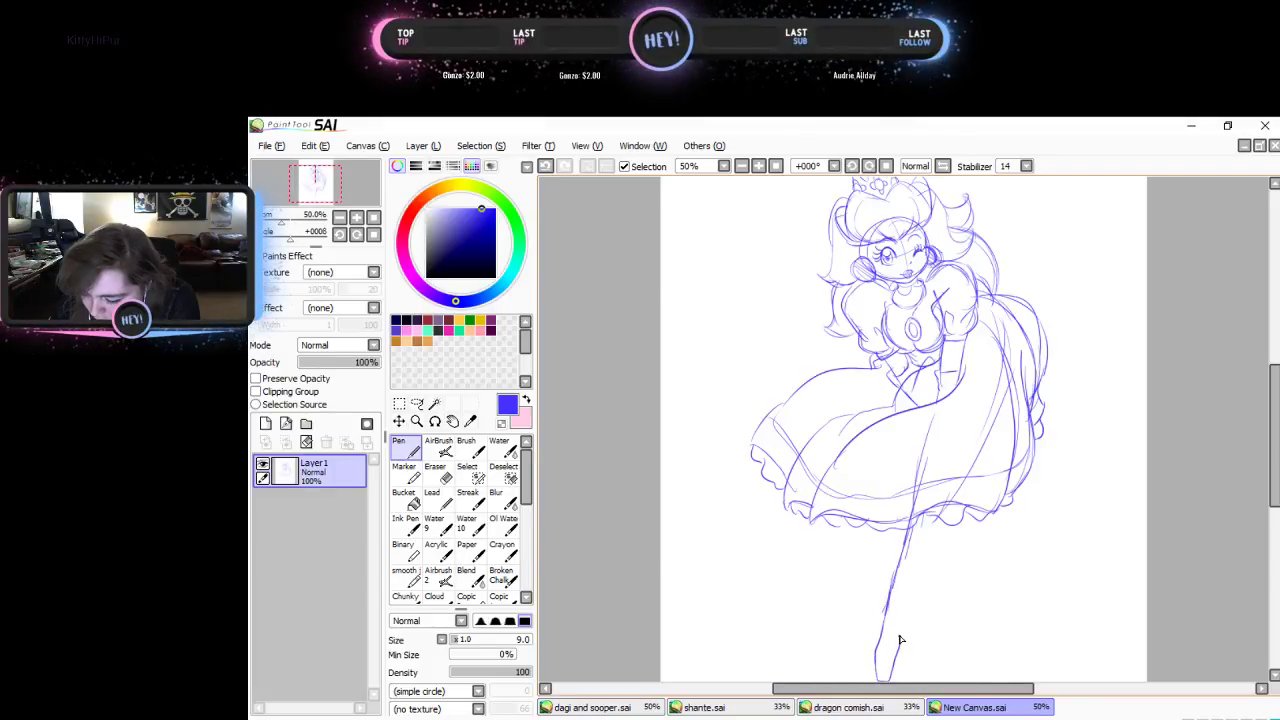
mouse_move(905, 618)
mouse_down()
mouse_move(962, 479)
mouse_move(894, 666)
mouse_move(874, 681)
mouse_move(880, 643)
mouse_move(881, 665)
mouse_move(901, 635)
mouse_move(890, 660)
mouse_move(884, 618)
mouse_up()
- Erase the leg, shoe and guideline below the ruffled hem
click(438, 472)
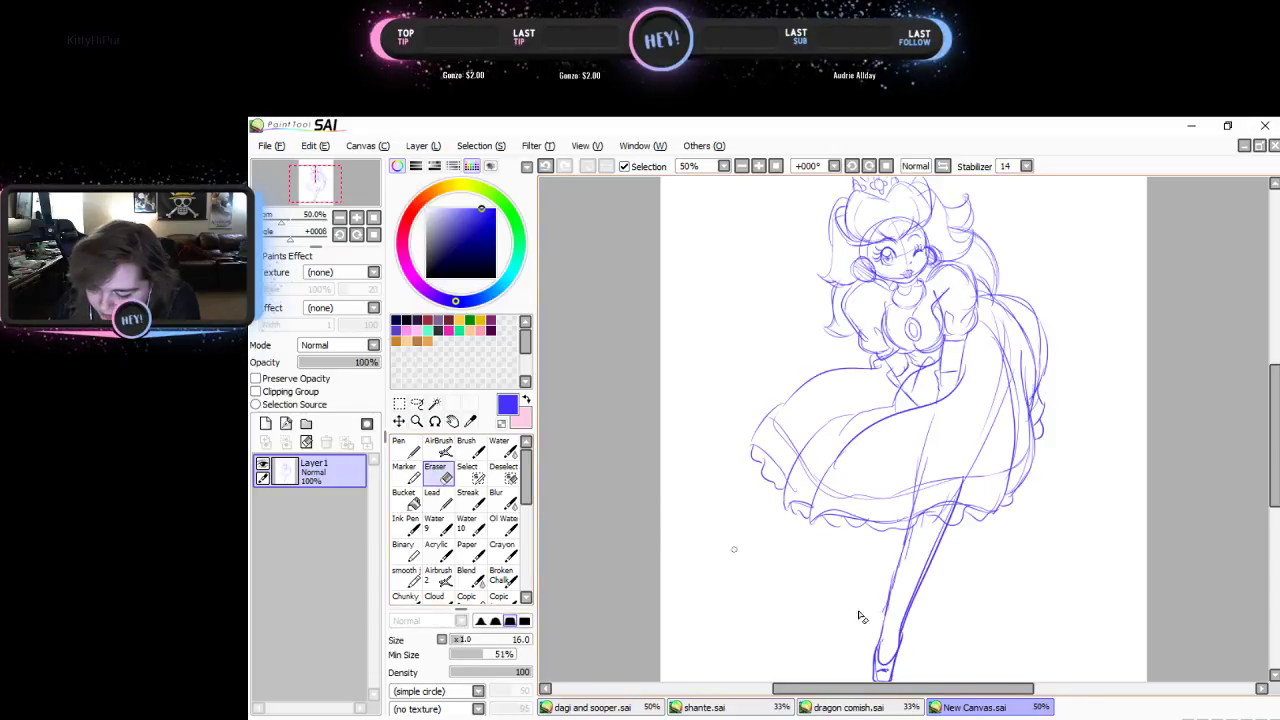
mouse_move(910, 536)
mouse_down()
mouse_move(874, 656)
mouse_move(889, 610)
mouse_move(900, 607)
mouse_move(902, 633)
mouse_move(917, 536)
mouse_up()
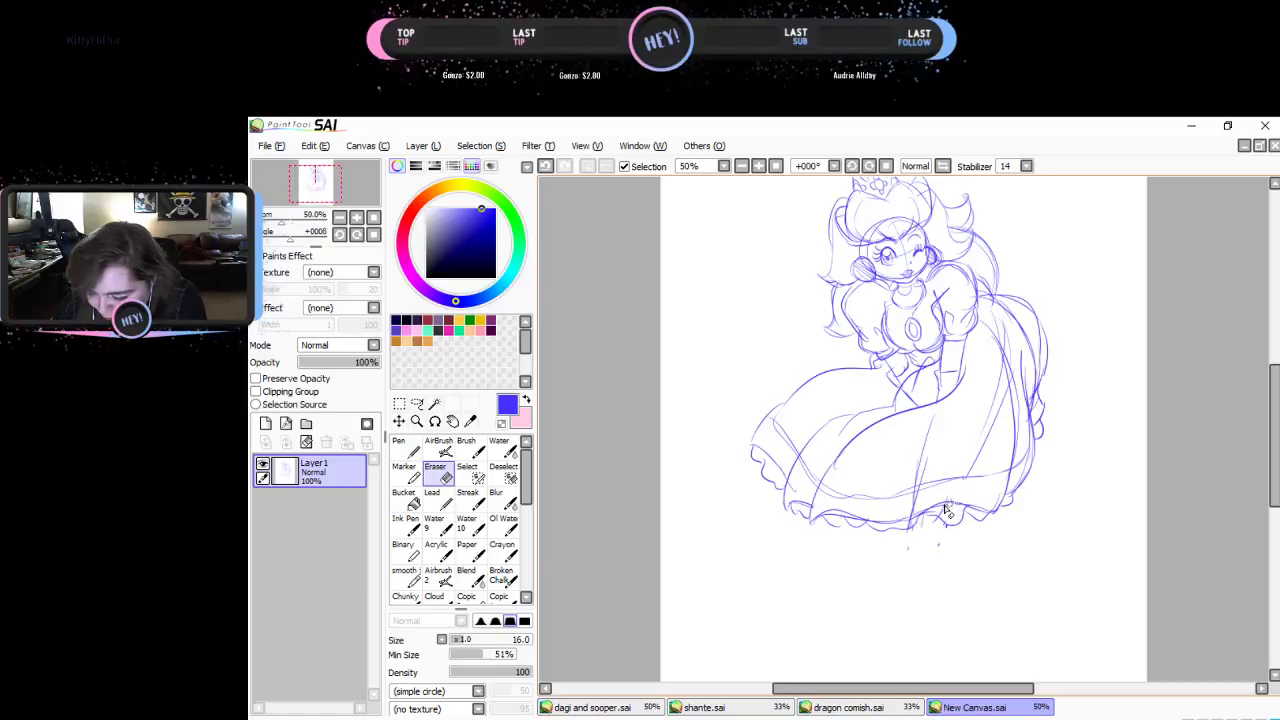
- Try a bent leg with a rounded knee just below the hem and a shin line running down from it
key(n)
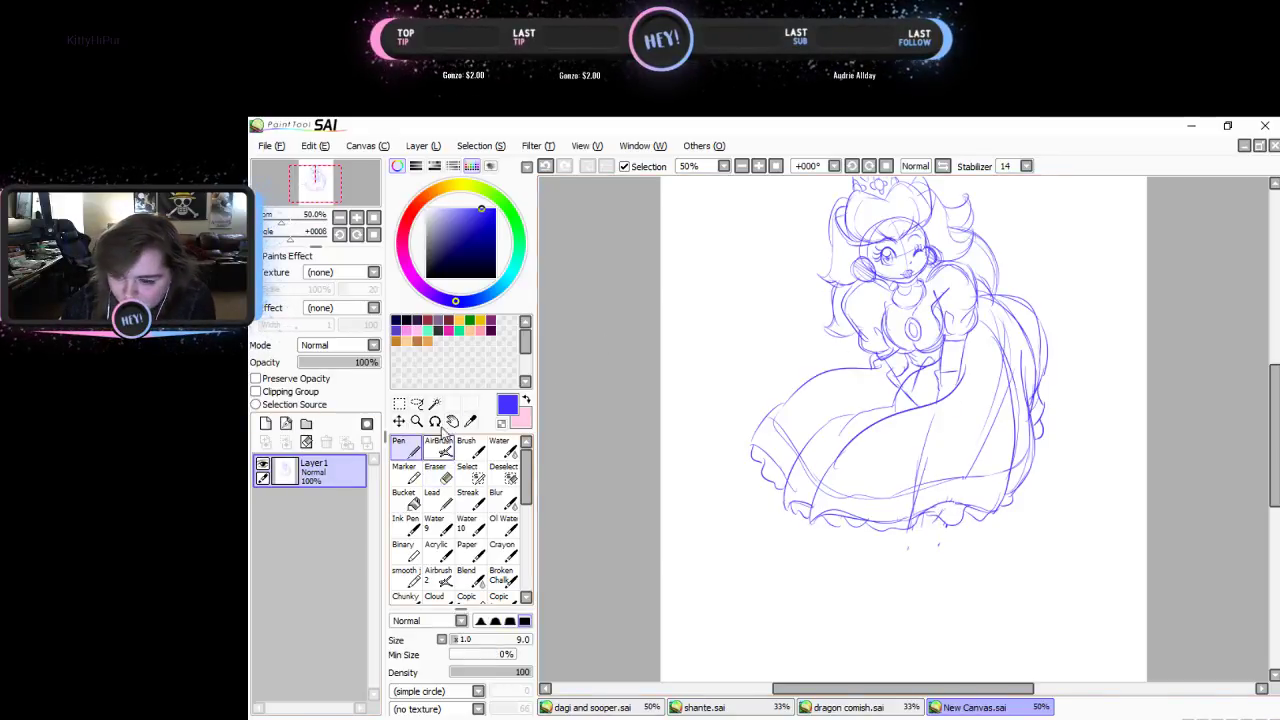
mouse_move(909, 522)
mouse_down()
mouse_move(946, 504)
mouse_move(964, 512)
mouse_move(933, 555)
mouse_move(906, 558)
mouse_move(895, 660)
mouse_up()
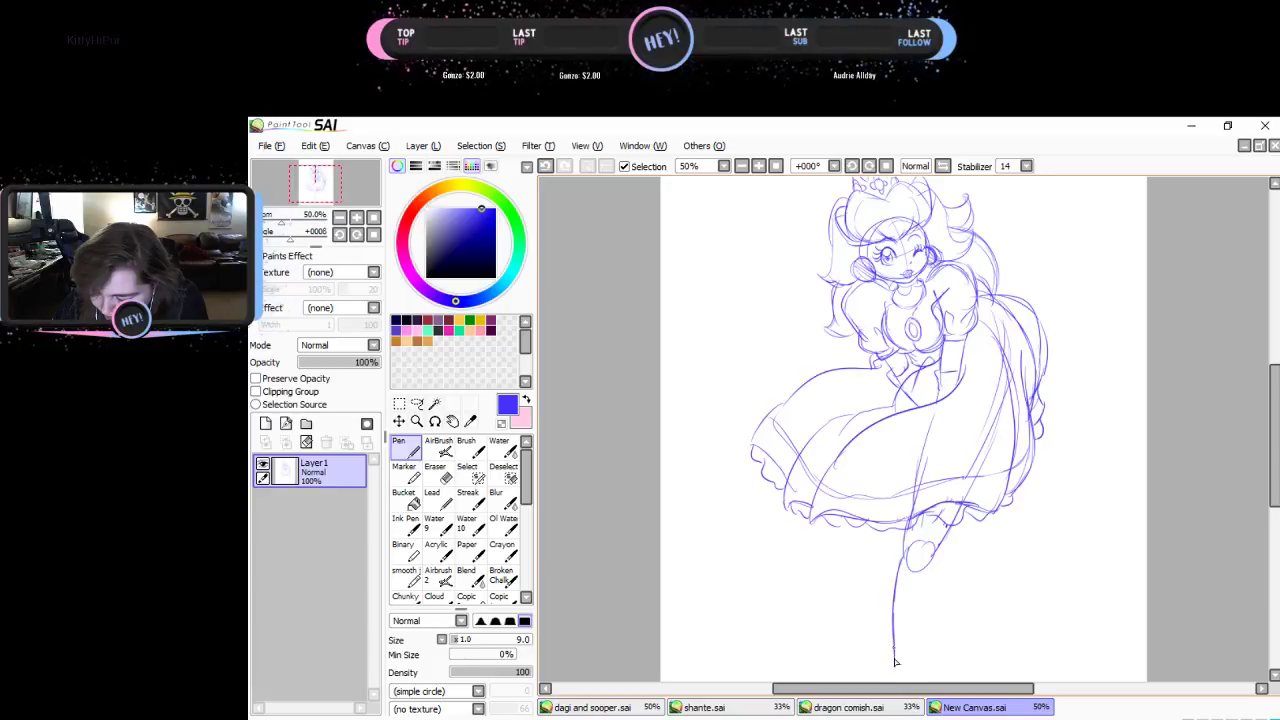
scroll(1251, 473, down, 5)
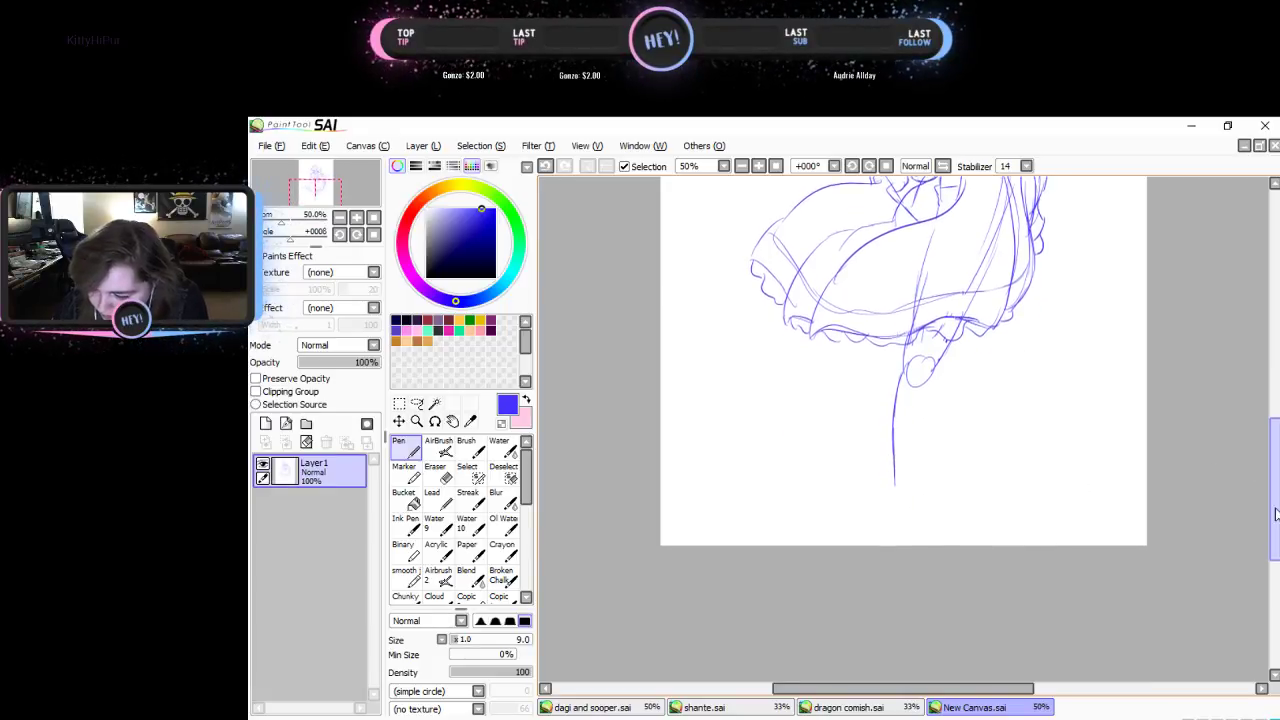
scroll(1255, 470, up, 5)
scroll(1259, 468, down, 1)
- Undo the knee and shin strokes below the hem
key(ctrl+z)
key(ctrl+z)
key(ctrl+z)
key(ctrl+z)
key(ctrl+z)
key(ctrl+z)
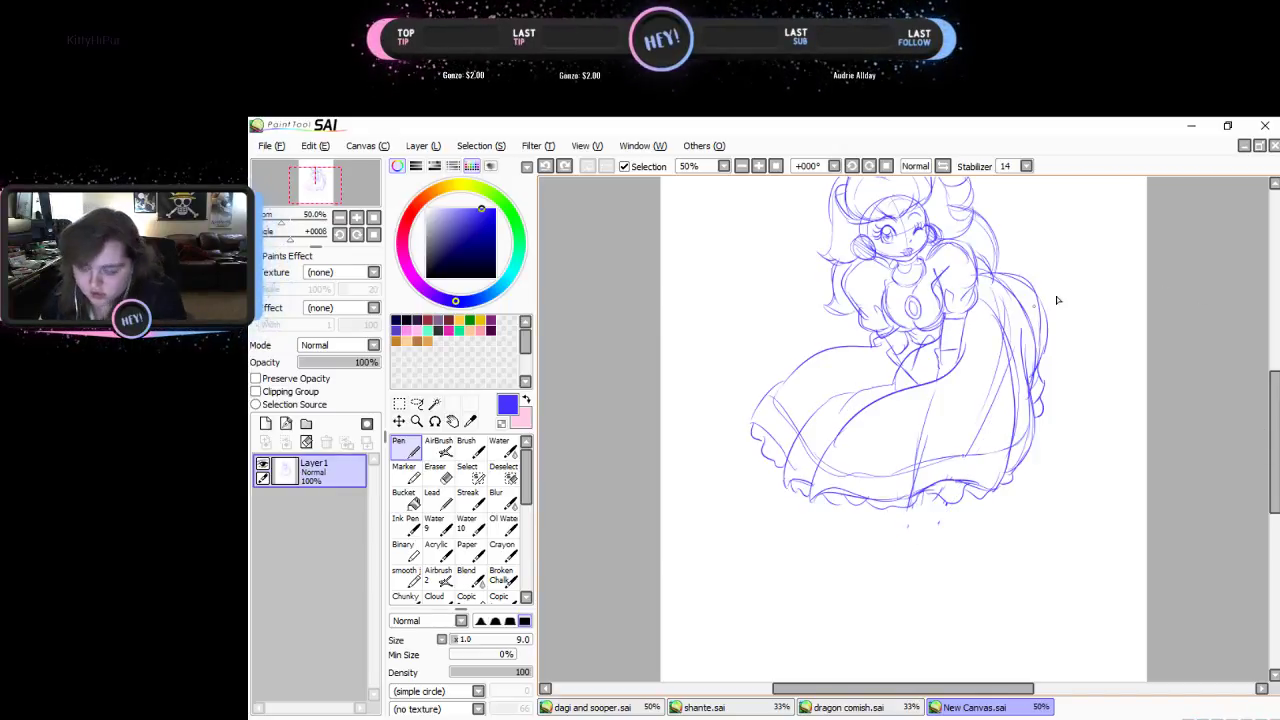
- Transform the whole sketch by rotating it counterclockwise so the princess leans further forward, and reposition it on the canvas
key(ctrl+t)
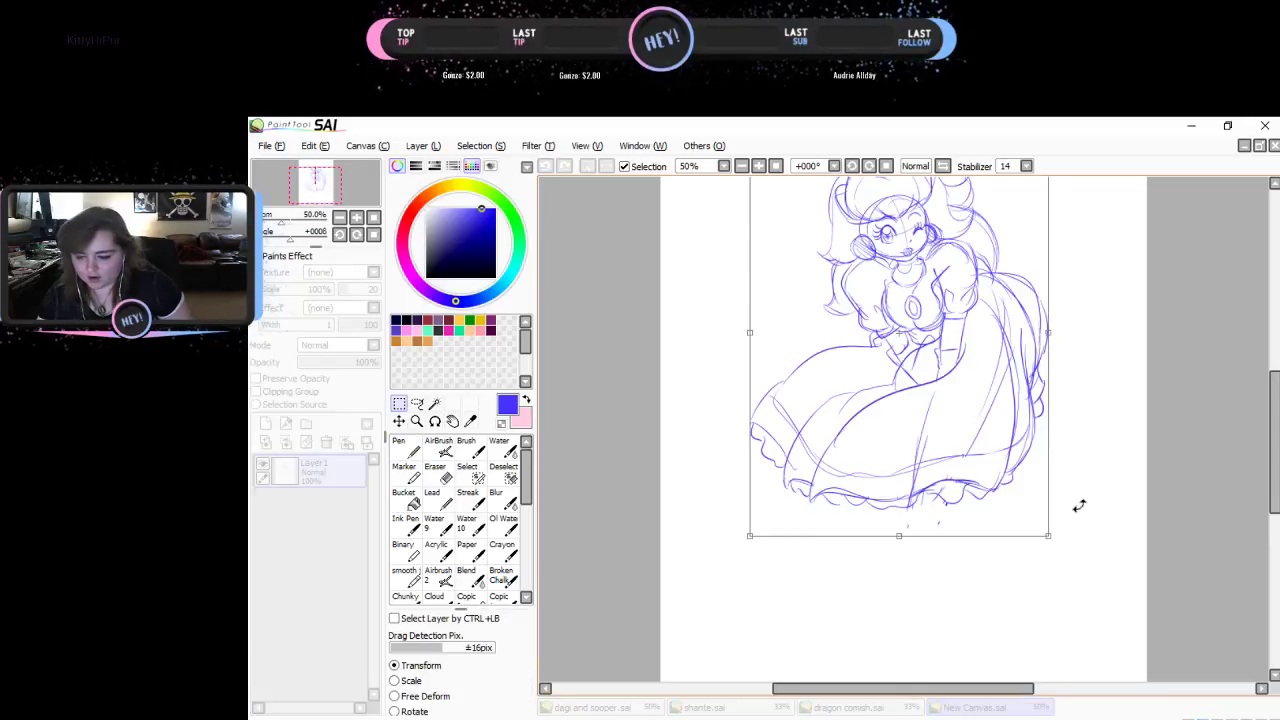
mouse_move(1080, 503)
mouse_down()
mouse_move(1020, 537)
mouse_move(971, 491)
mouse_move(990, 437)
mouse_move(1128, 414)
mouse_move(1117, 363)
mouse_move(997, 294)
mouse_move(1016, 428)
mouse_move(1000, 400)
mouse_move(1055, 371)
mouse_up()
key(Return)
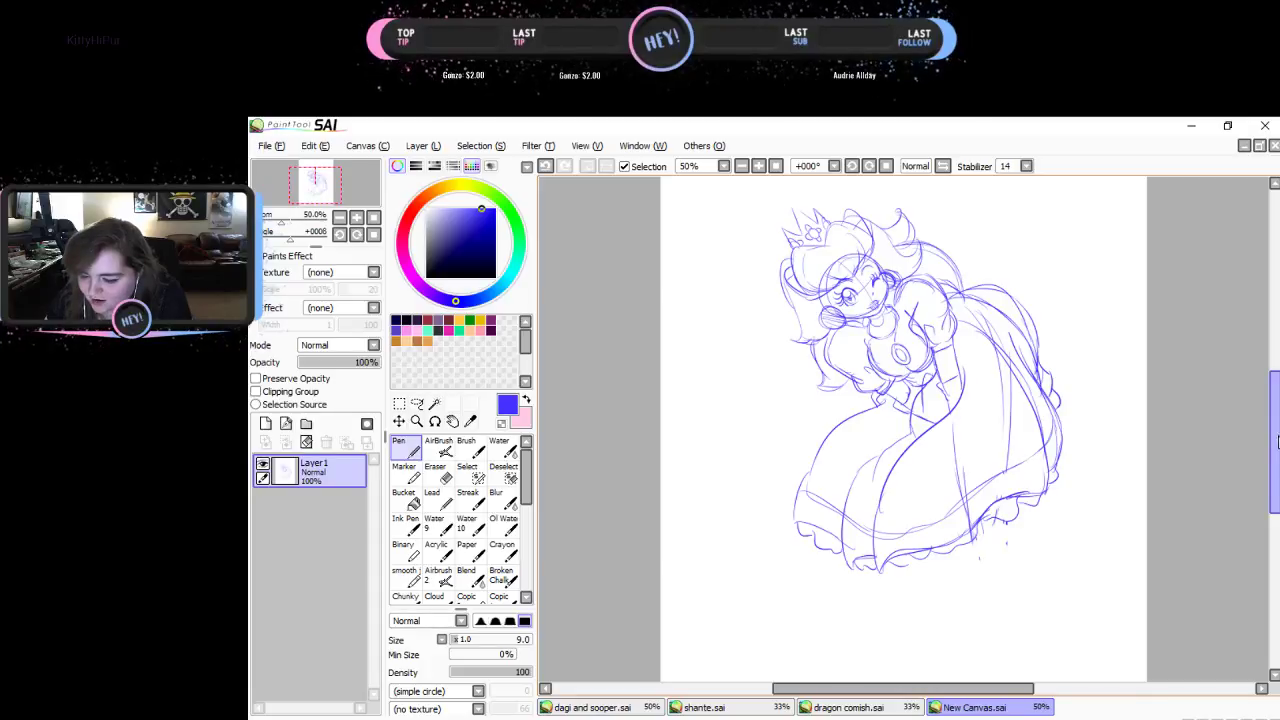
- Try short leg guidelines through the front of the skirt and hem, and undo them
drag(1275, 436, 1274, 468)
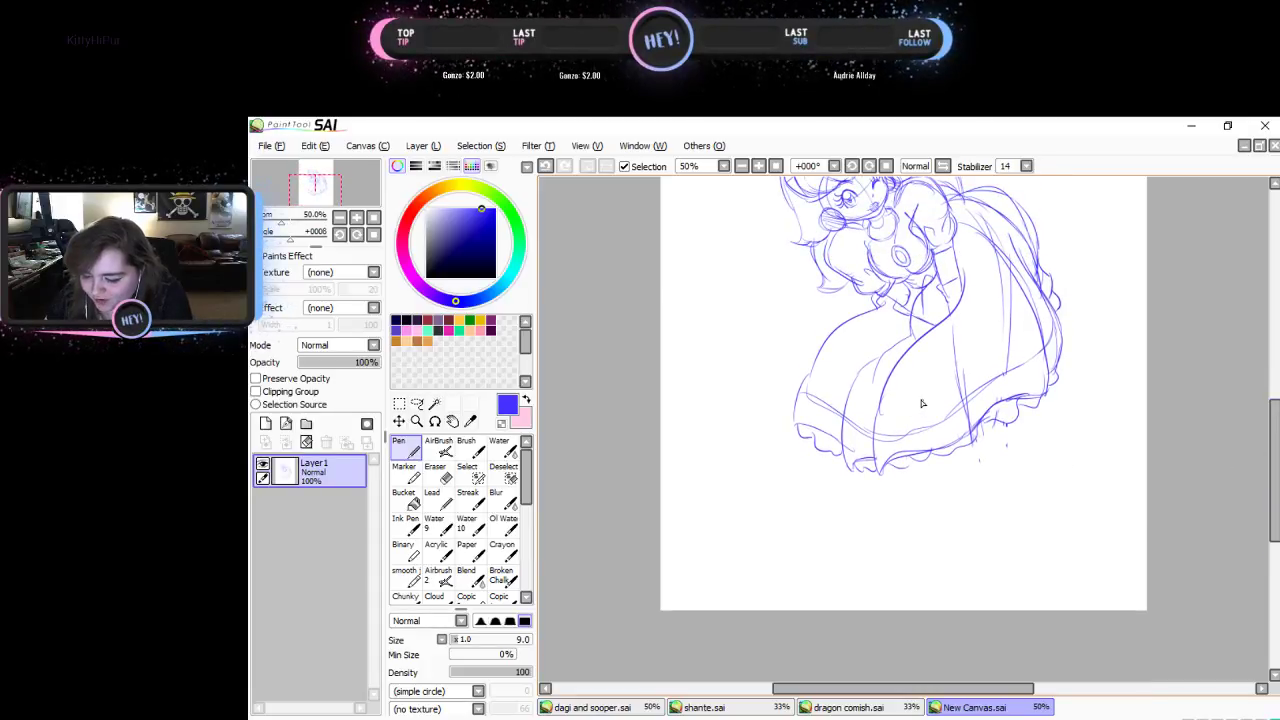
drag(909, 465, 914, 408)
mouse_move(929, 484)
mouse_down()
mouse_move(962, 390)
mouse_move(931, 478)
mouse_up()
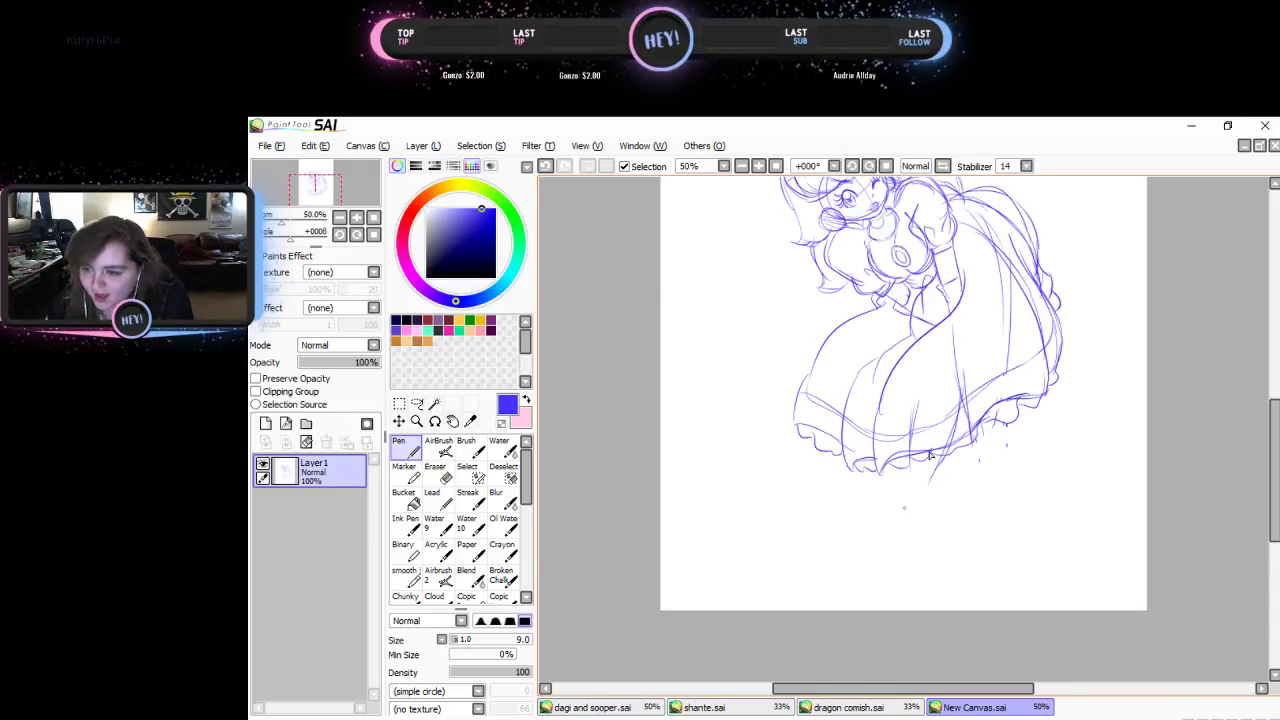
key(ctrl+z)
key(ctrl+z)
key(ctrl+z)
key(ctrl+z)
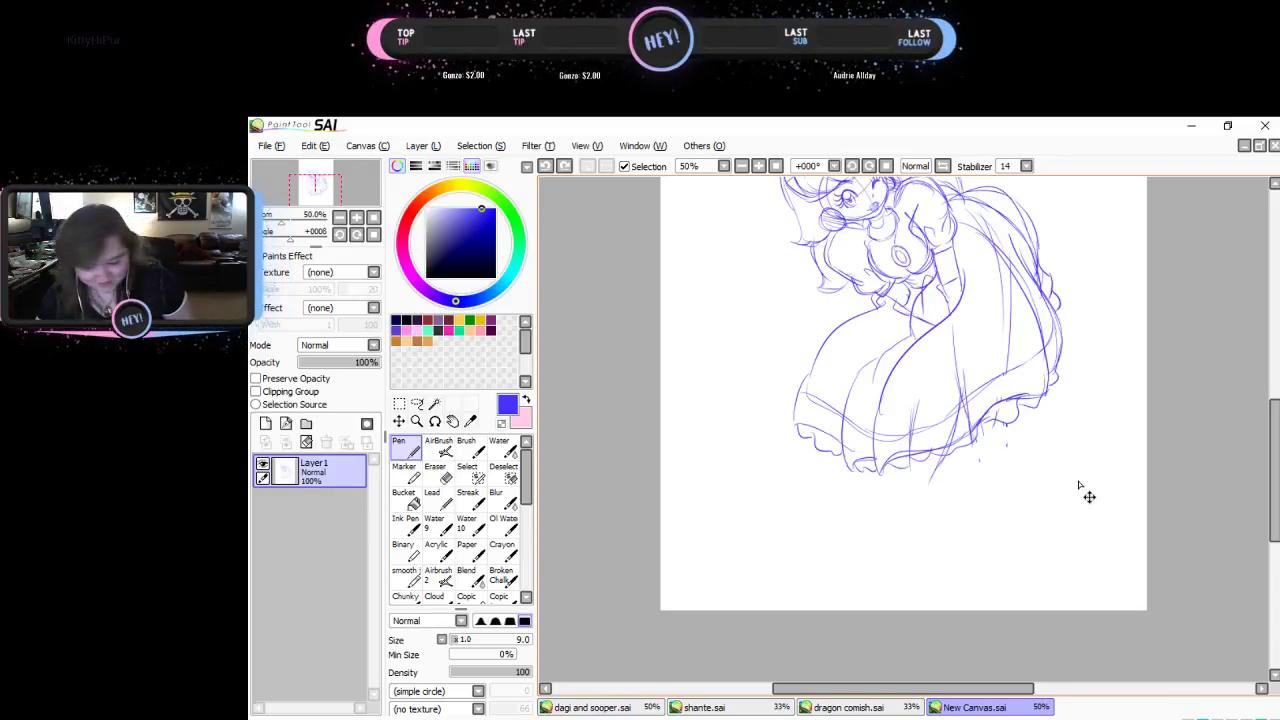
- Transform the whole sketch by rotating it slightly clockwise to reduce the forward lean
drag(1276, 500, 1276, 460)
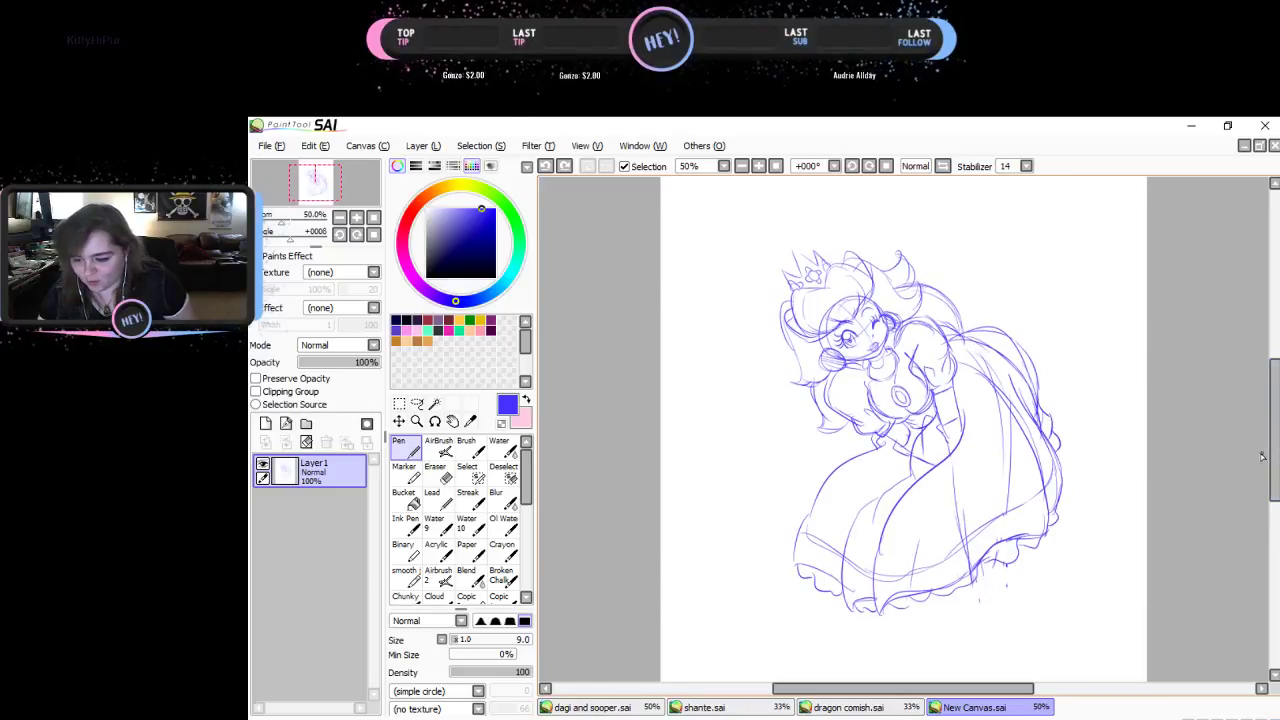
key(ctrl+t)
mouse_move(1117, 546)
mouse_down()
mouse_move(1069, 565)
mouse_move(977, 523)
mouse_move(994, 517)
mouse_up()
key(Return)
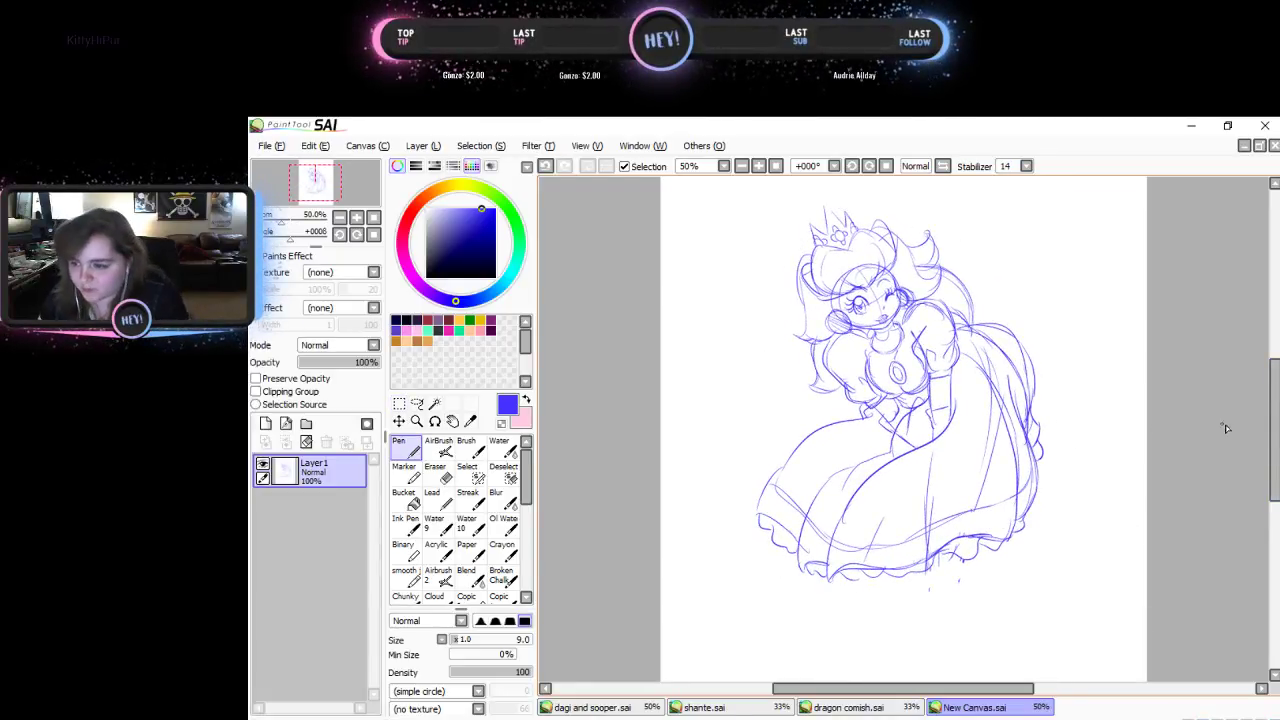
- Reinforce the ruffled trailing shape behind the back and add a long curved fold sweeping down the skirt
mouse_move(1274, 445)
mouse_down()
mouse_move(1274, 473)
mouse_move(1273, 448)
mouse_up()
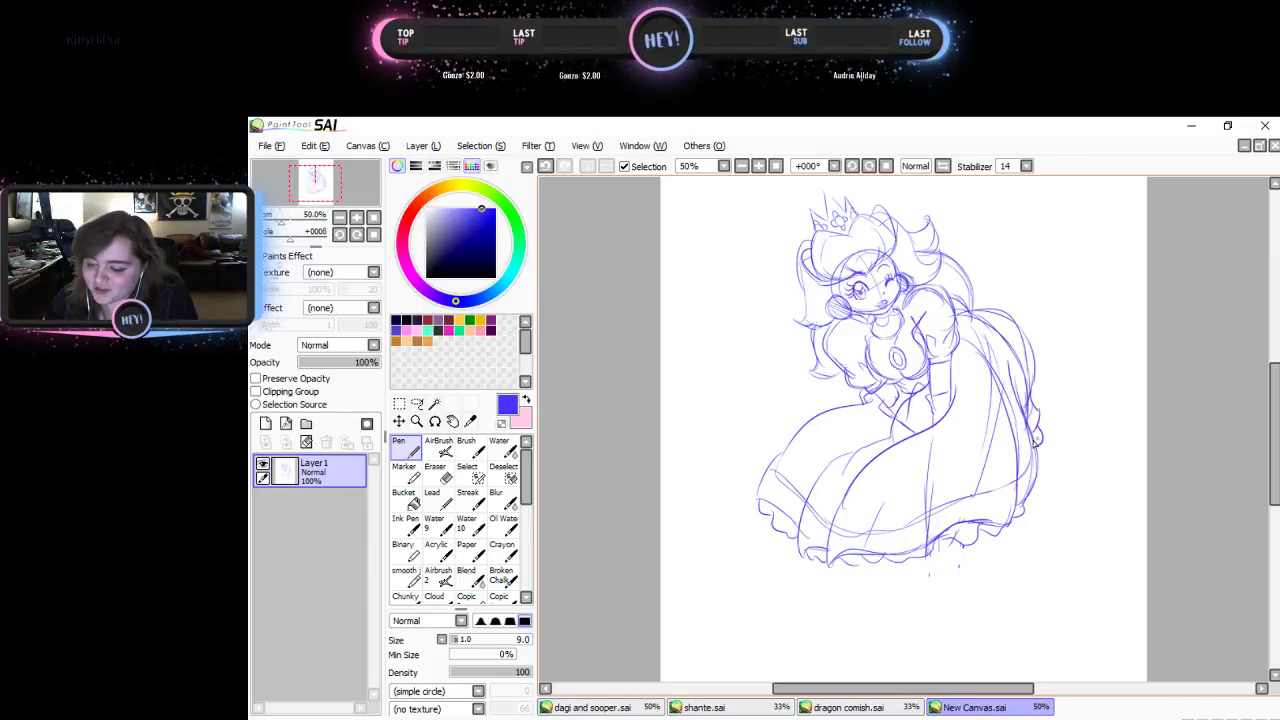
mouse_move(1036, 437)
mouse_down()
mouse_move(1020, 506)
mouse_move(1036, 418)
mouse_move(990, 332)
mouse_up()
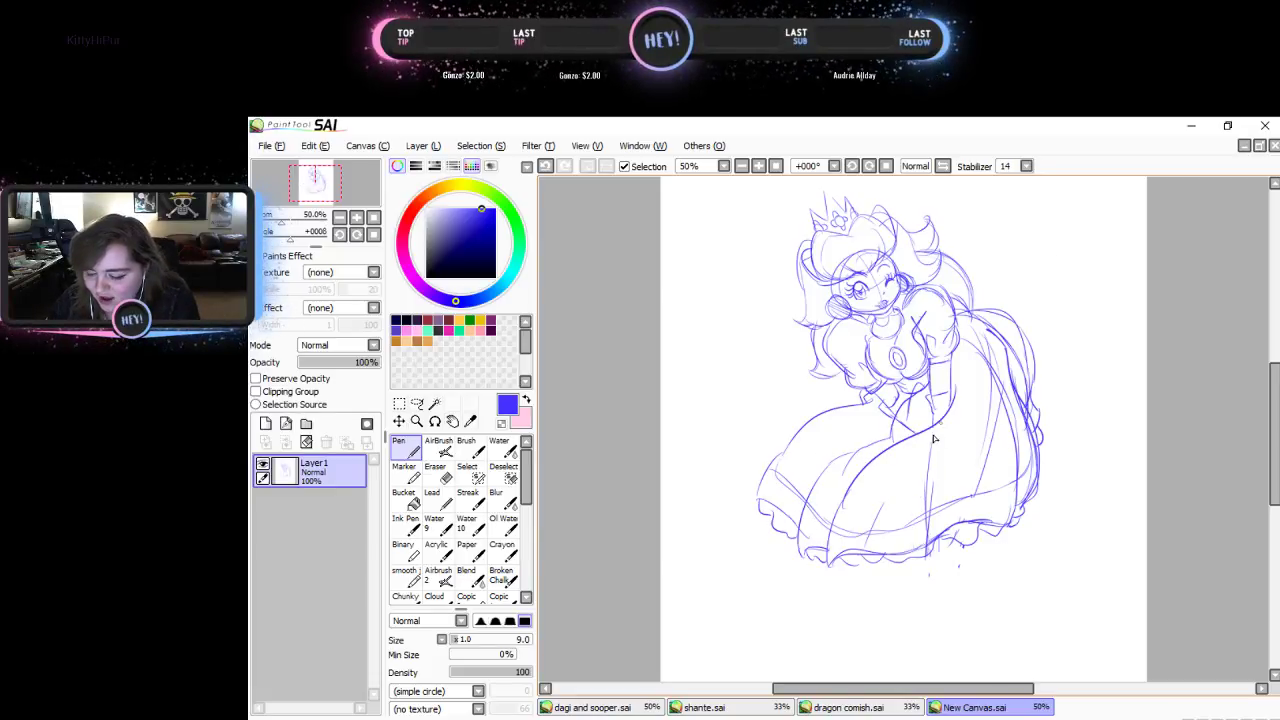
mouse_move(980, 325)
mouse_down()
mouse_move(994, 434)
mouse_move(940, 512)
mouse_move(893, 535)
mouse_up()
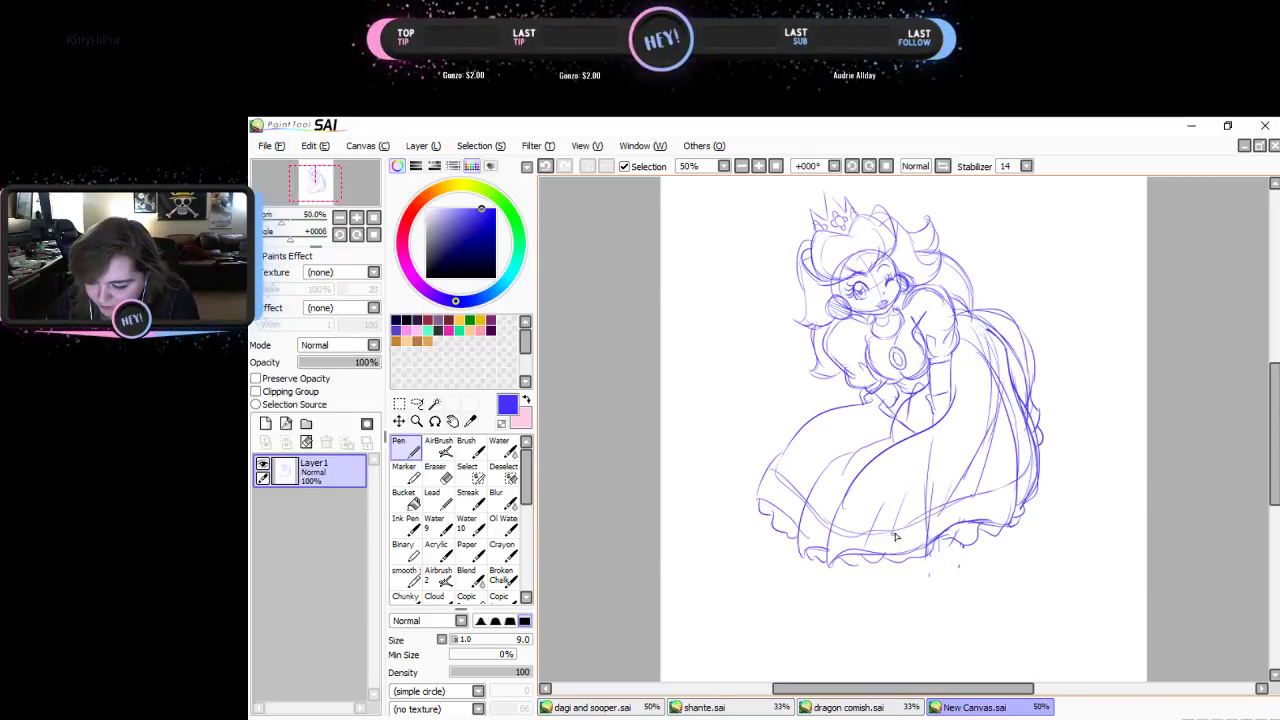
- Try thigh guidelines and a knee through the skirt, with a front leg line curving to a small foot below the hem
drag(932, 395, 902, 522)
drag(906, 478, 899, 542)
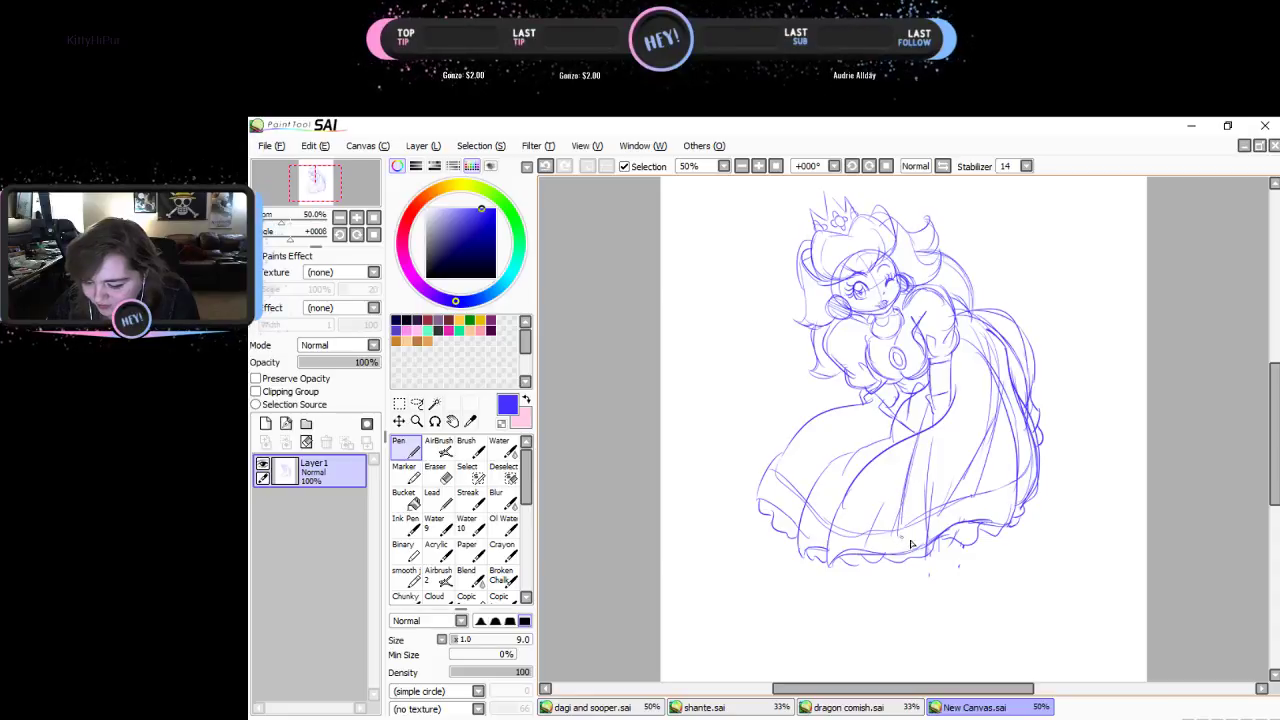
mouse_move(984, 334)
mouse_down()
mouse_move(981, 433)
mouse_move(962, 478)
mouse_up()
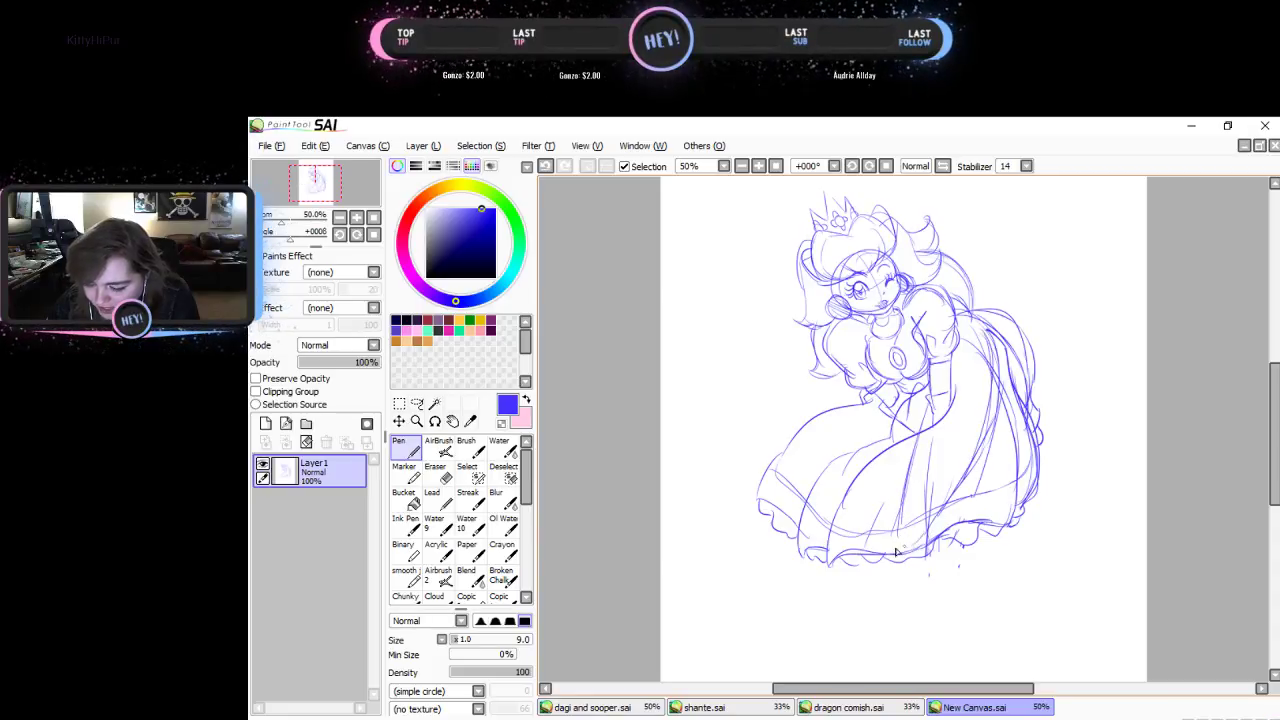
mouse_move(890, 541)
mouse_down()
mouse_move(911, 529)
mouse_move(880, 590)
mouse_move(883, 575)
mouse_move(868, 660)
mouse_up()
mouse_move(1266, 441)
mouse_down()
mouse_move(1268, 477)
mouse_move(1268, 463)
mouse_up()
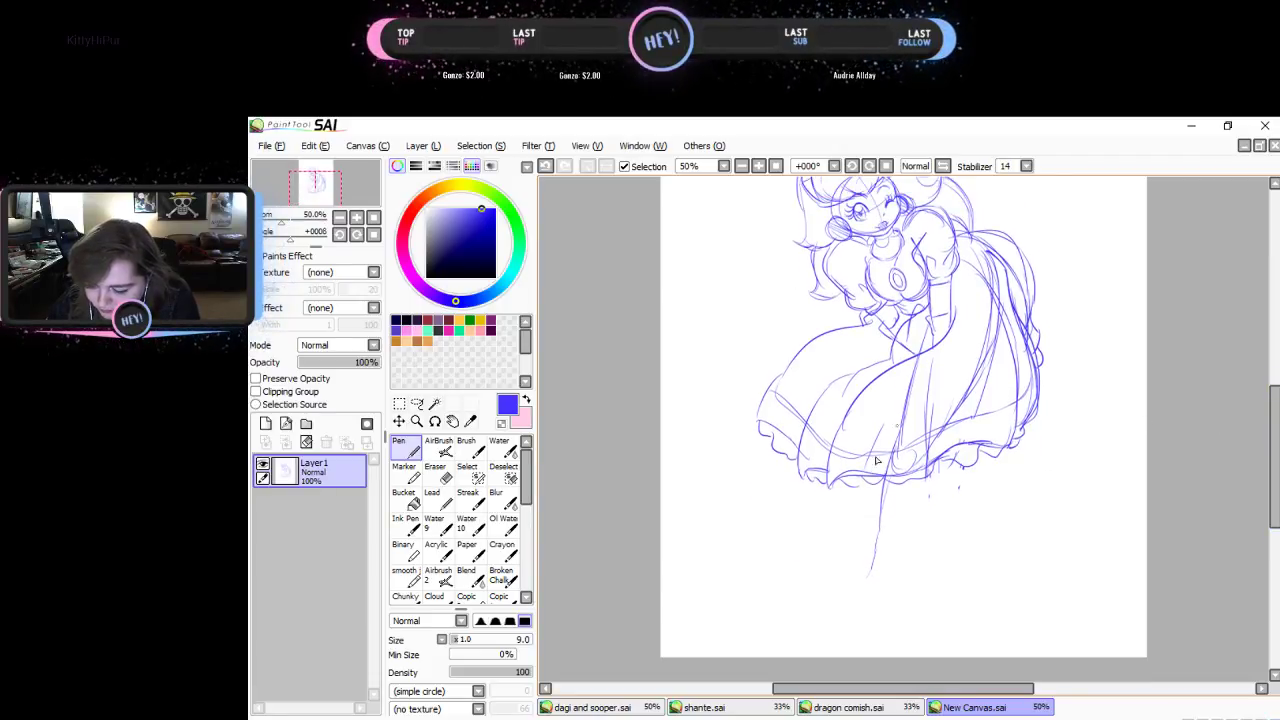
drag(886, 468, 854, 634)
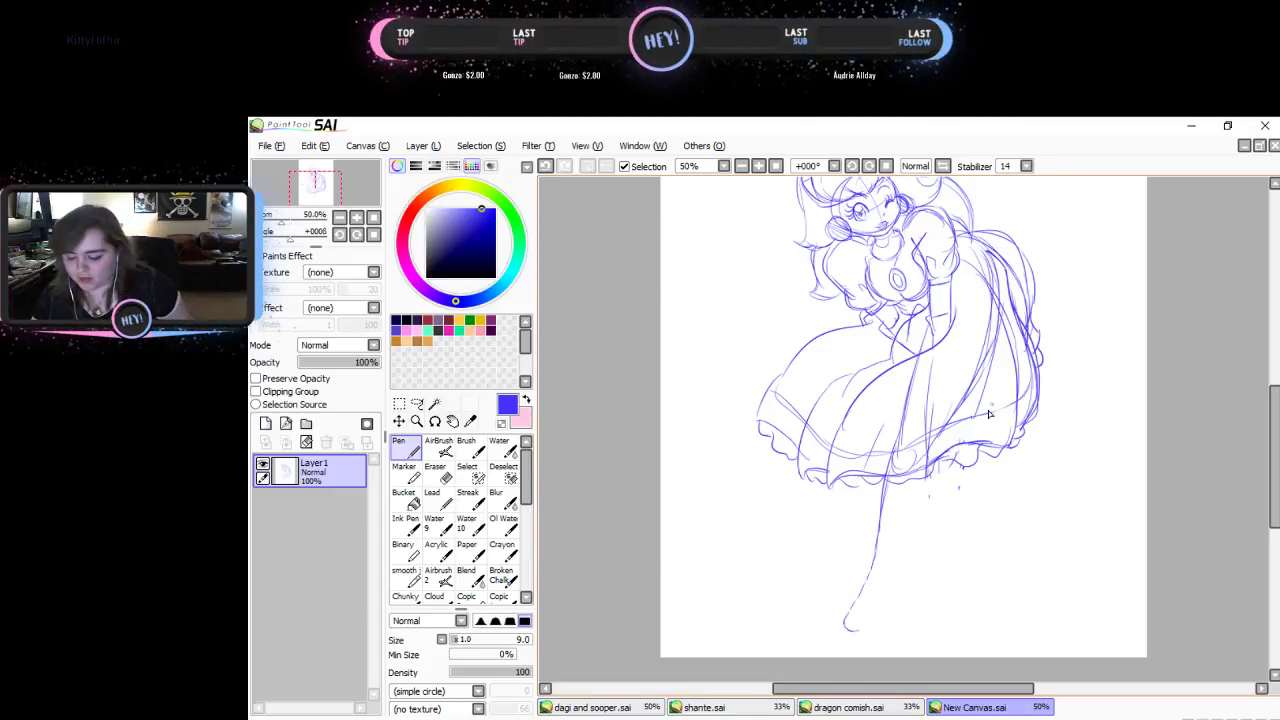
- Undo the foot, leg line, knee and thigh guidelines
key(ctrl+z)
key(ctrl+z)
key(ctrl+z)
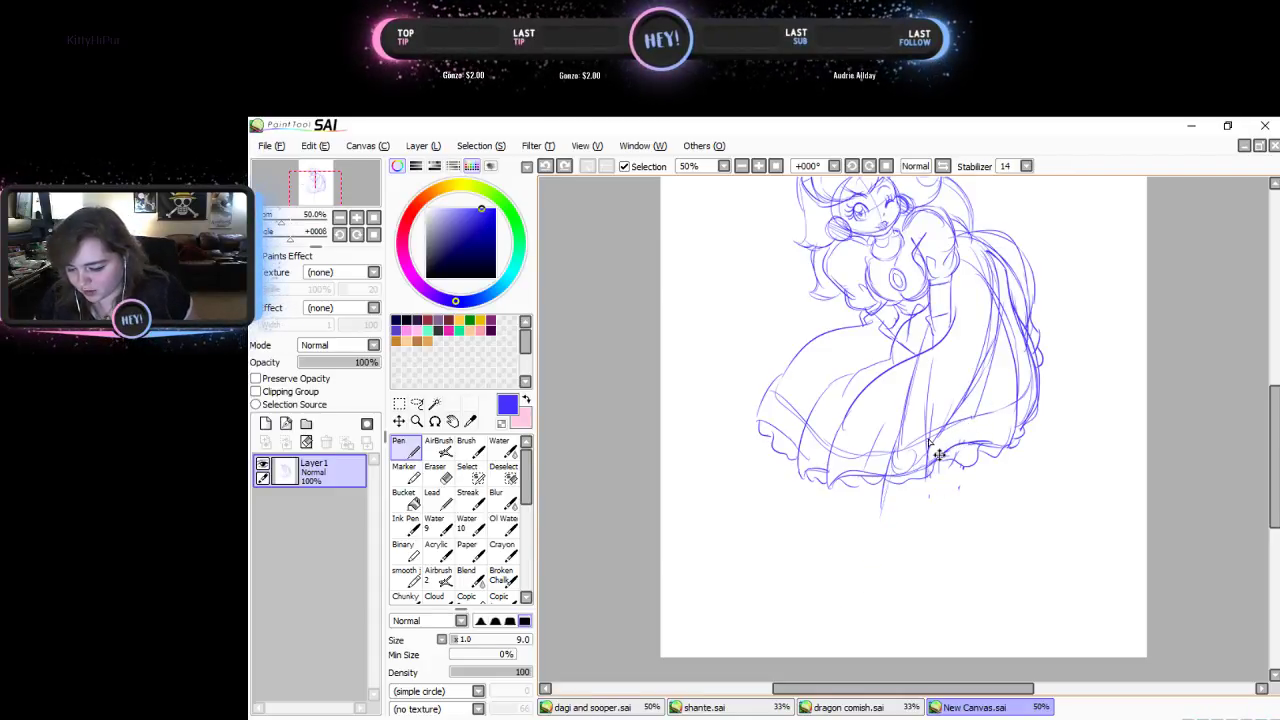
key(ctrl+z)
key(ctrl+z)
key(ctrl+z)
key(ctrl+z)
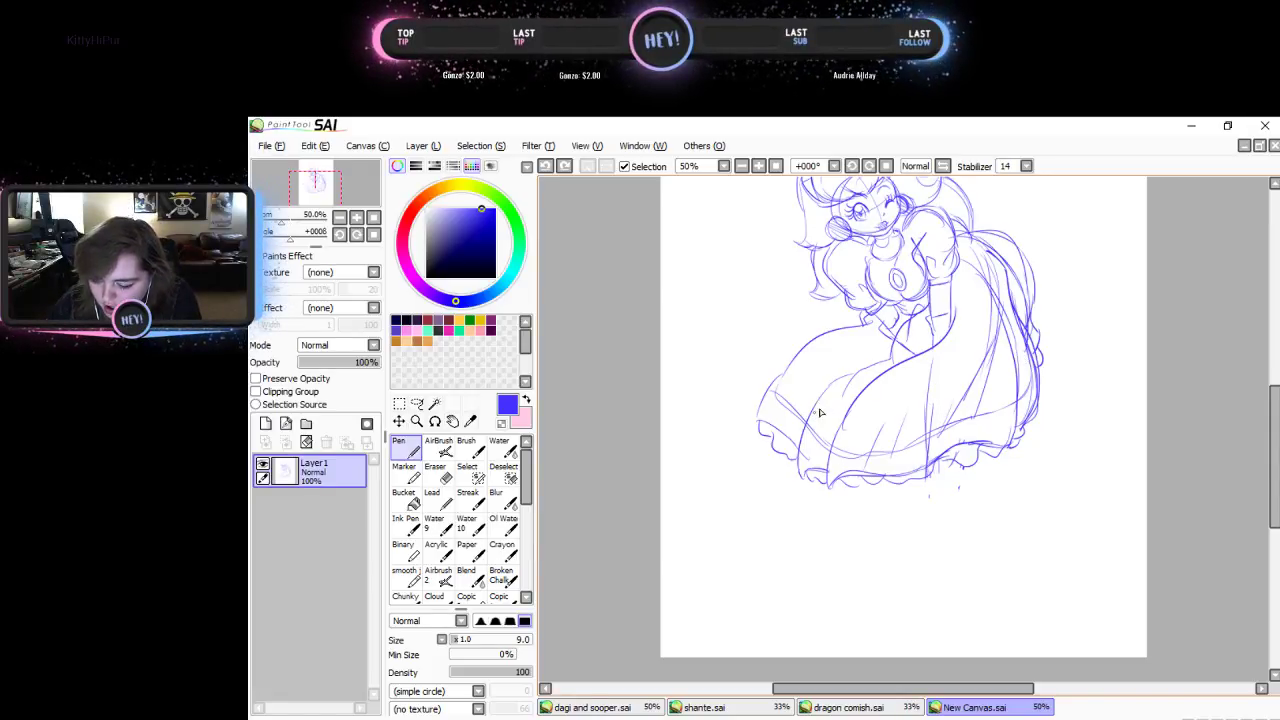
- Flip the canvas view horizontally and sketch a slanted leg line with a pointed high-heeled shoe below the hem
click(853, 358)
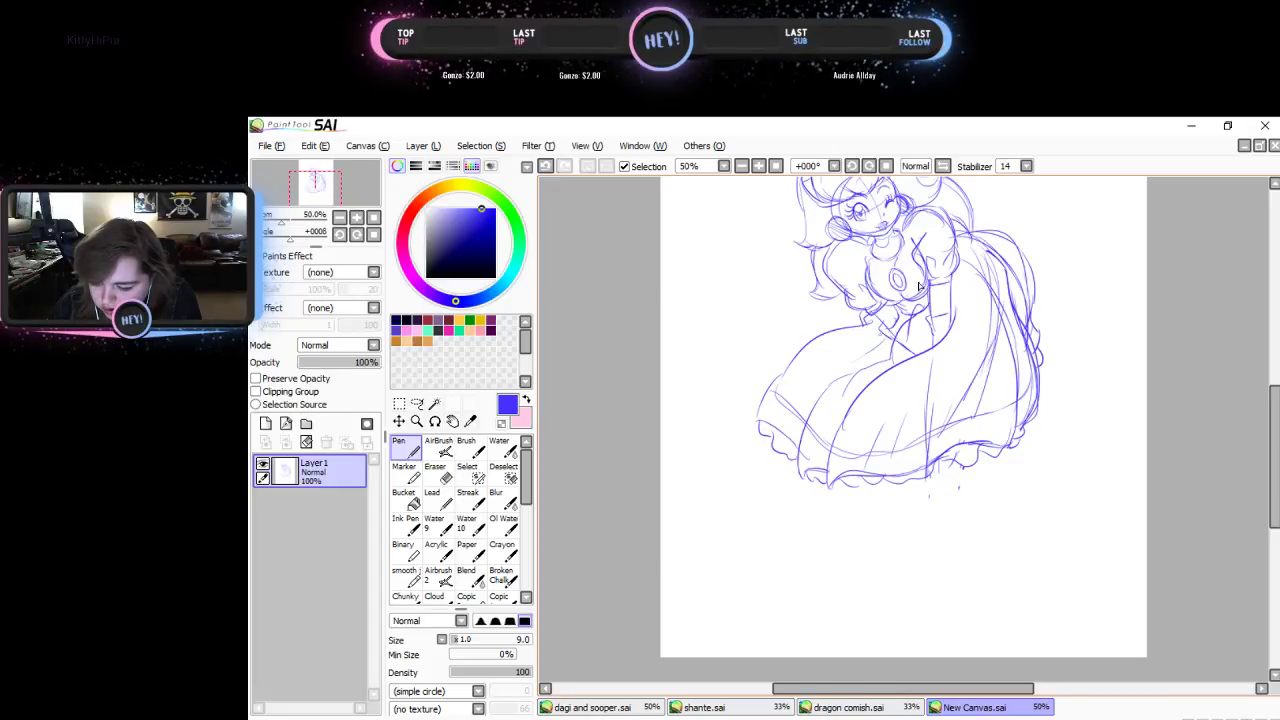
key(h)
mouse_move(824, 276)
mouse_down()
mouse_move(812, 395)
mouse_move(866, 466)
mouse_move(899, 475)
mouse_move(993, 633)
mouse_move(926, 506)
mouse_move(985, 644)
mouse_up()
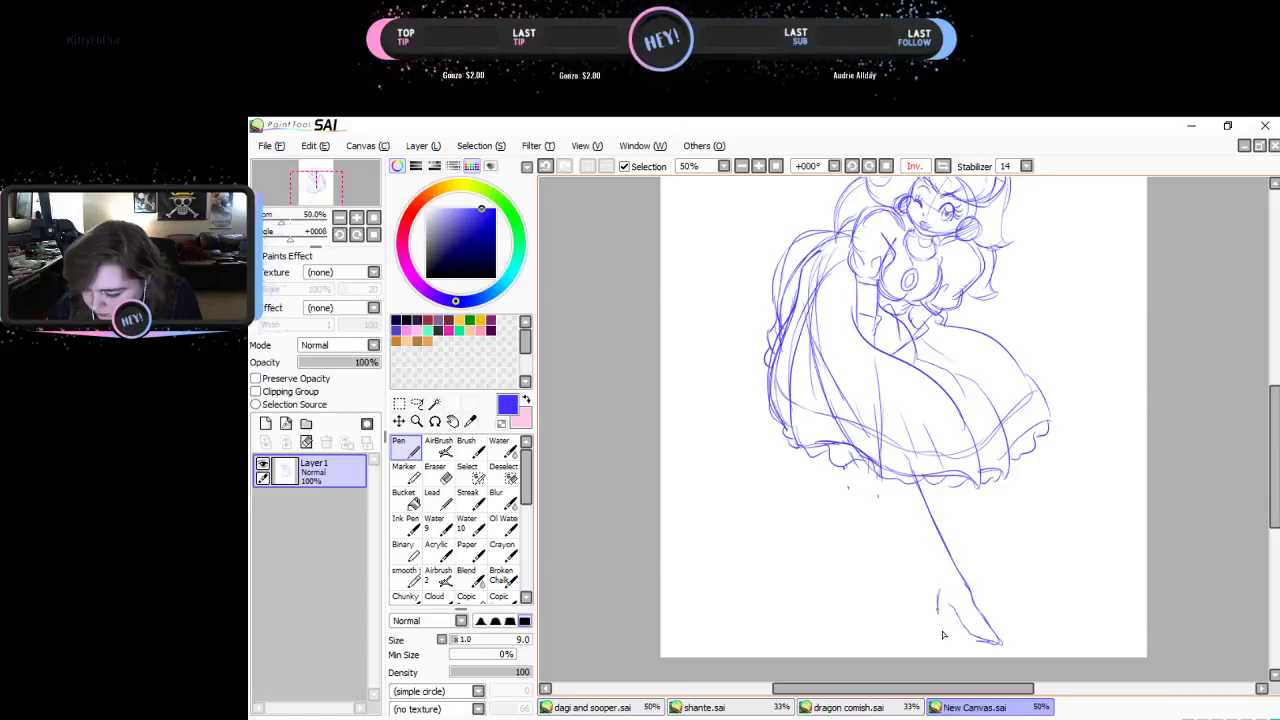
drag(943, 612, 953, 618)
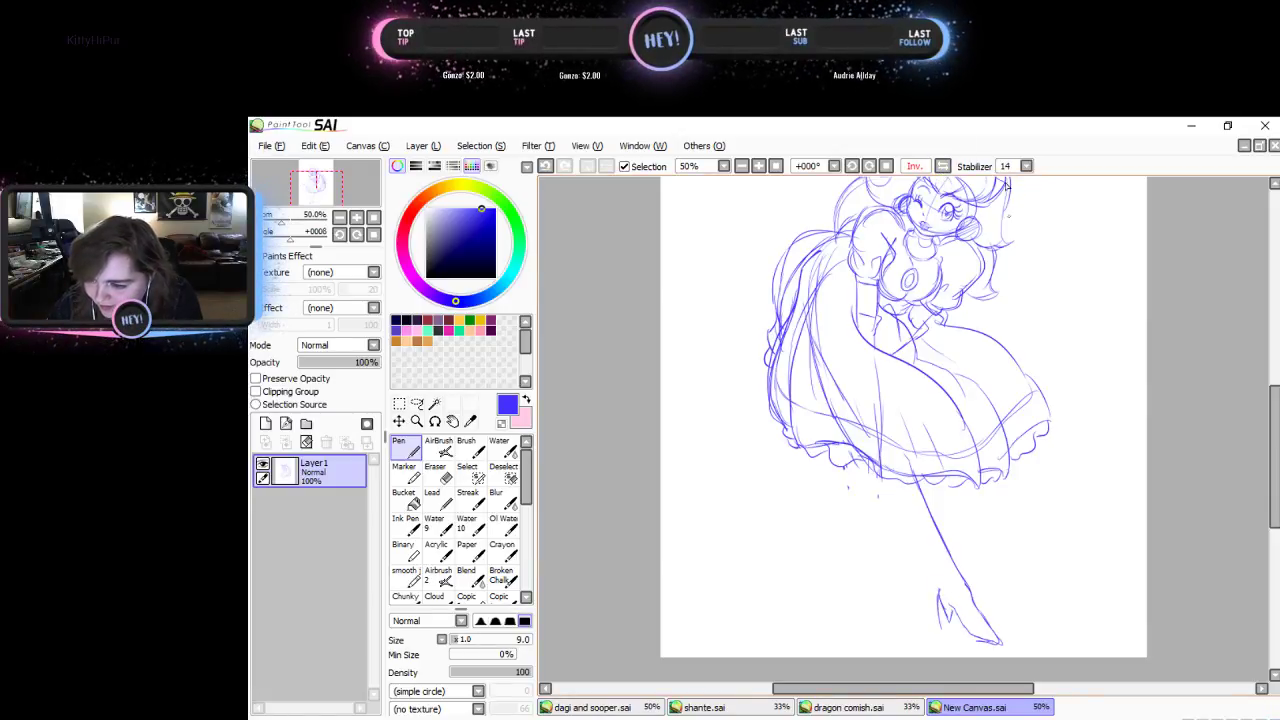
- Flip the canvas view back to normal, add a heel to the shoe, and outline the back and front of the calf
click(942, 166)
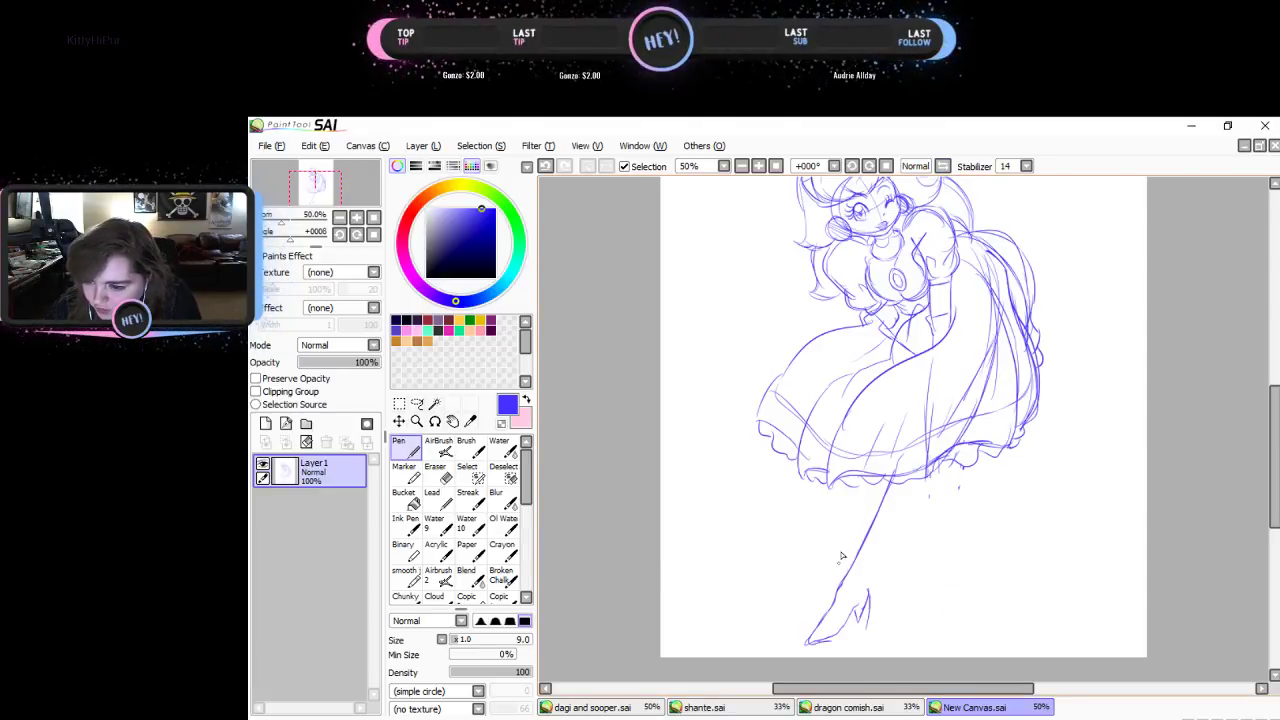
mouse_move(826, 620)
mouse_down()
mouse_move(857, 637)
mouse_move(868, 590)
mouse_up()
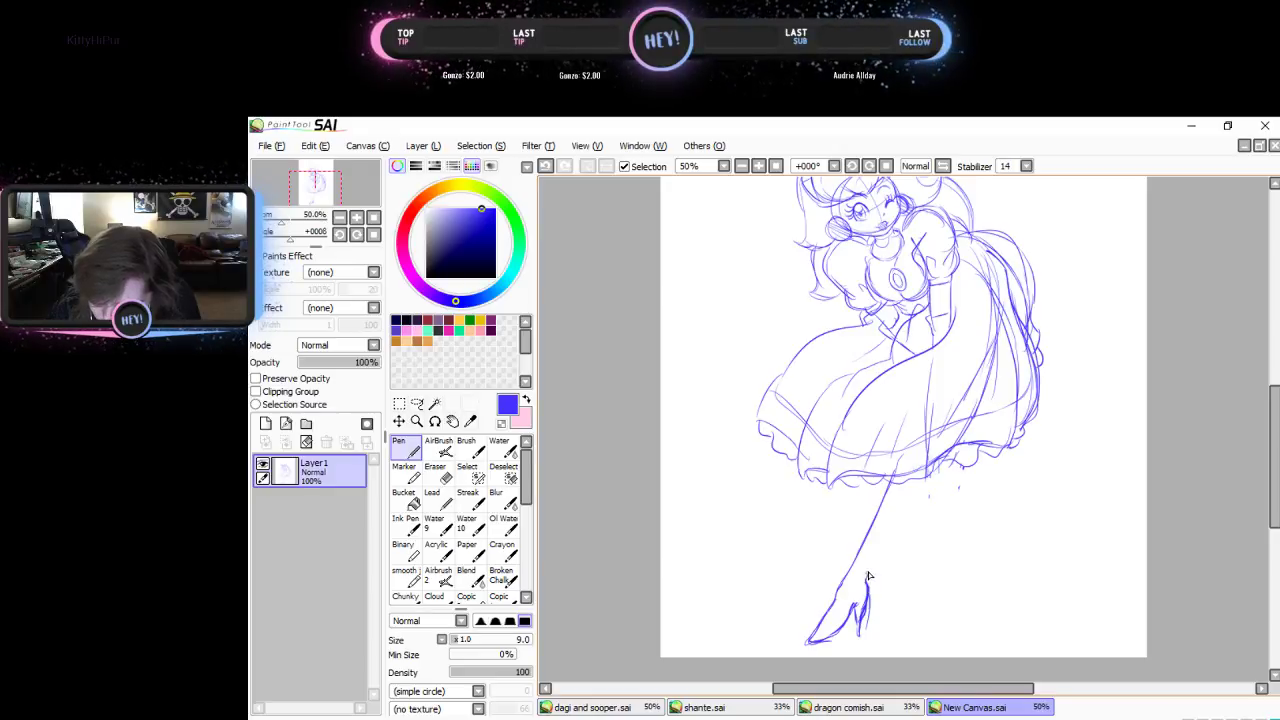
drag(867, 578, 967, 415)
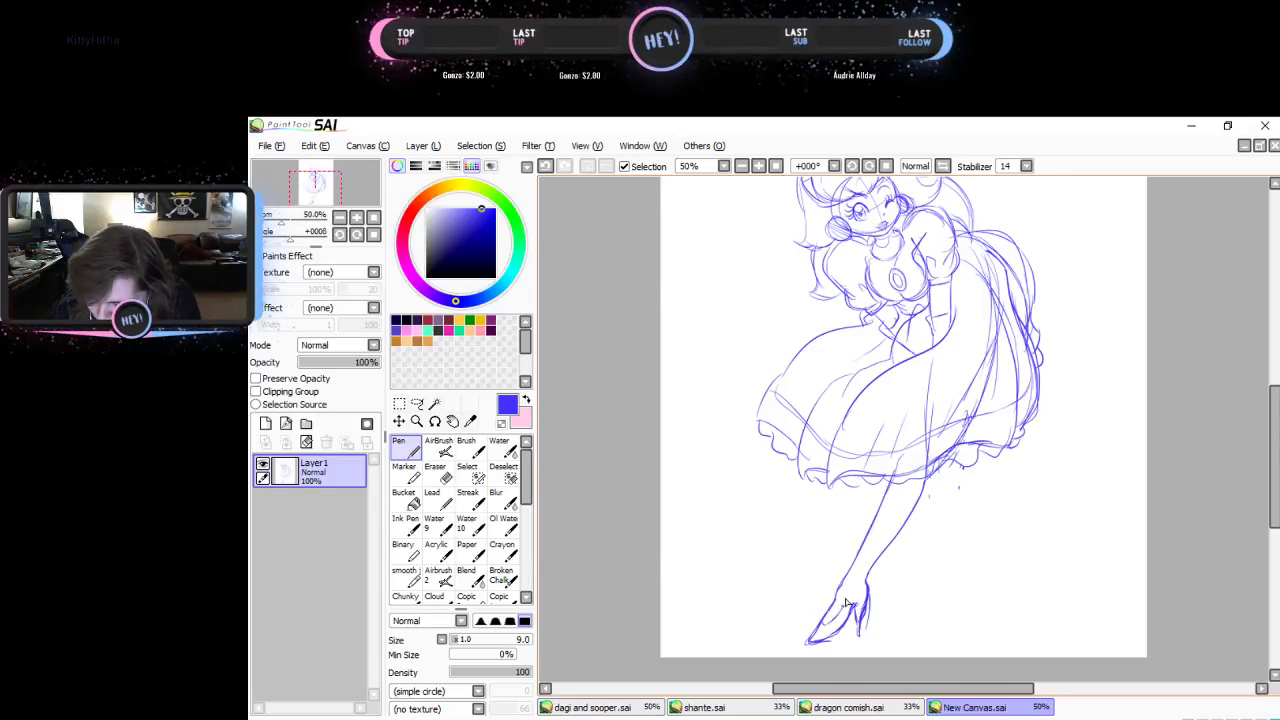
mouse_move(854, 607)
mouse_down()
mouse_move(856, 634)
mouse_move(869, 580)
mouse_move(936, 465)
mouse_up()
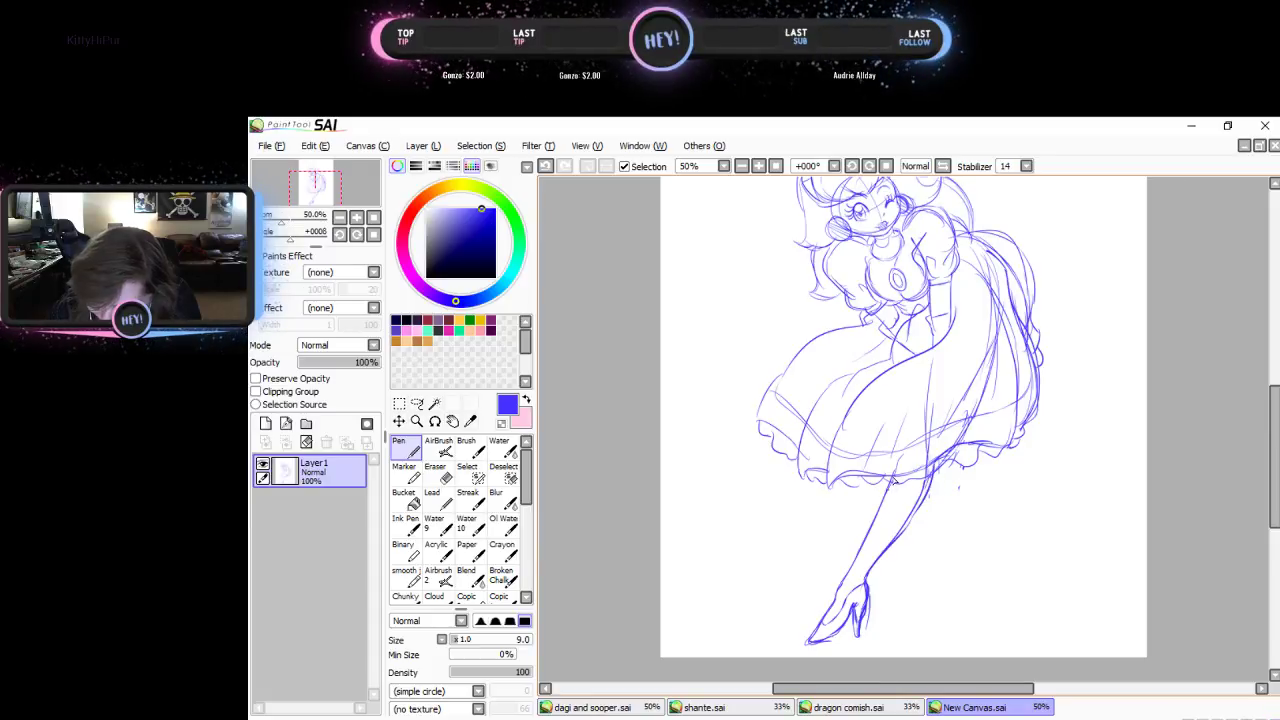
drag(879, 510, 830, 614)
- Lasso the leg and shoe, rotate them to a more upright angle, and move them up so the calf tucks under the hem
key(l)
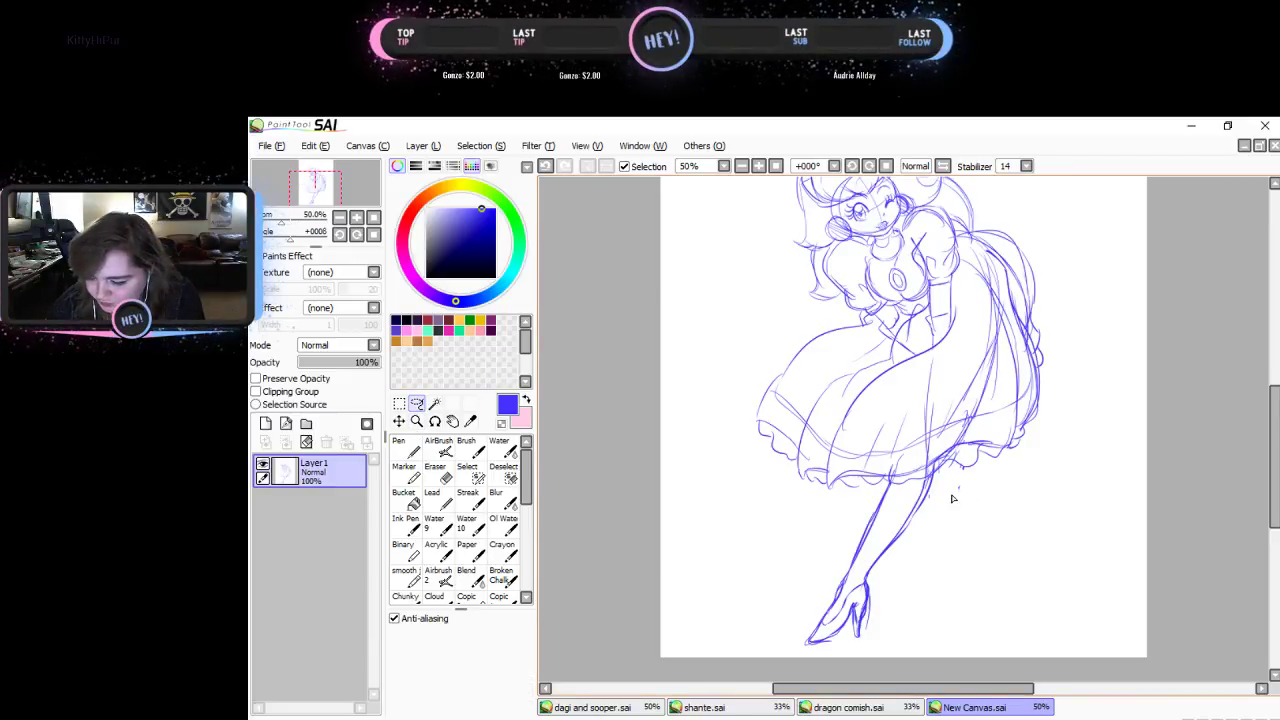
mouse_move(926, 488)
mouse_down()
mouse_move(733, 655)
mouse_move(883, 669)
mouse_move(991, 564)
mouse_move(940, 490)
mouse_up()
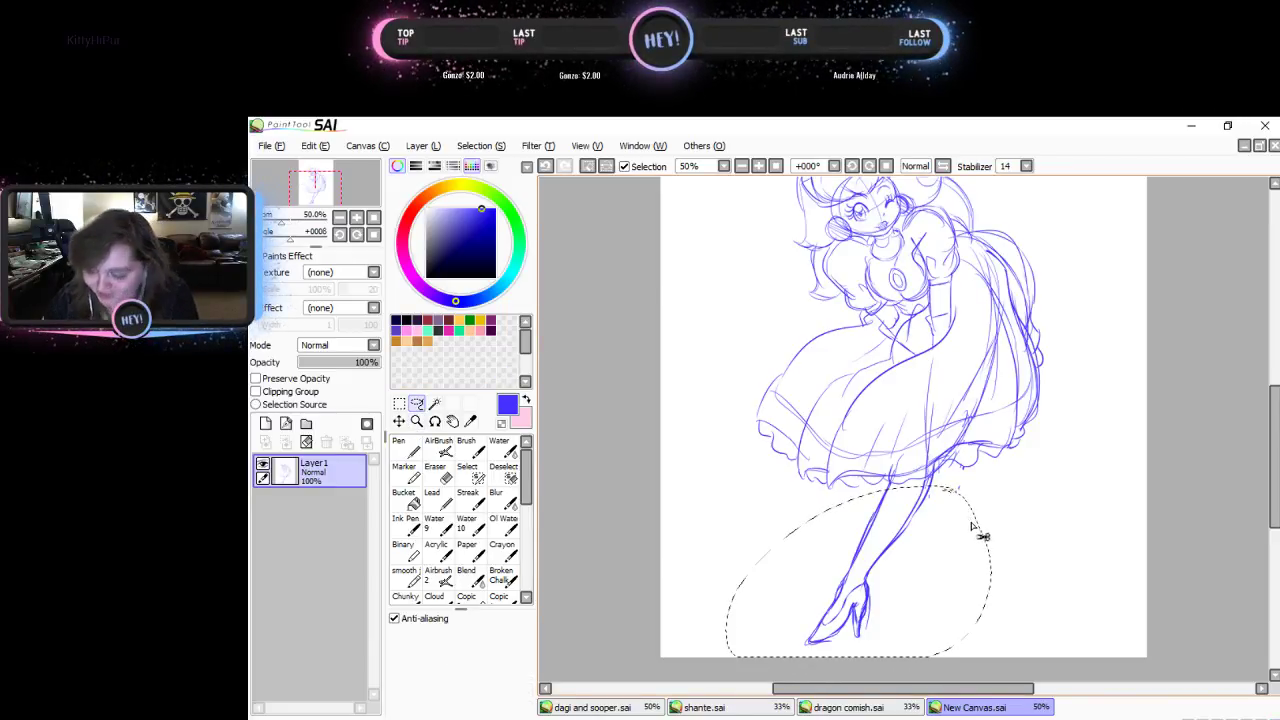
key(ctrl+t)
mouse_move(940, 632)
mouse_down()
mouse_move(935, 590)
mouse_move(954, 574)
mouse_move(941, 559)
mouse_move(977, 523)
mouse_move(951, 531)
mouse_move(990, 521)
mouse_up()
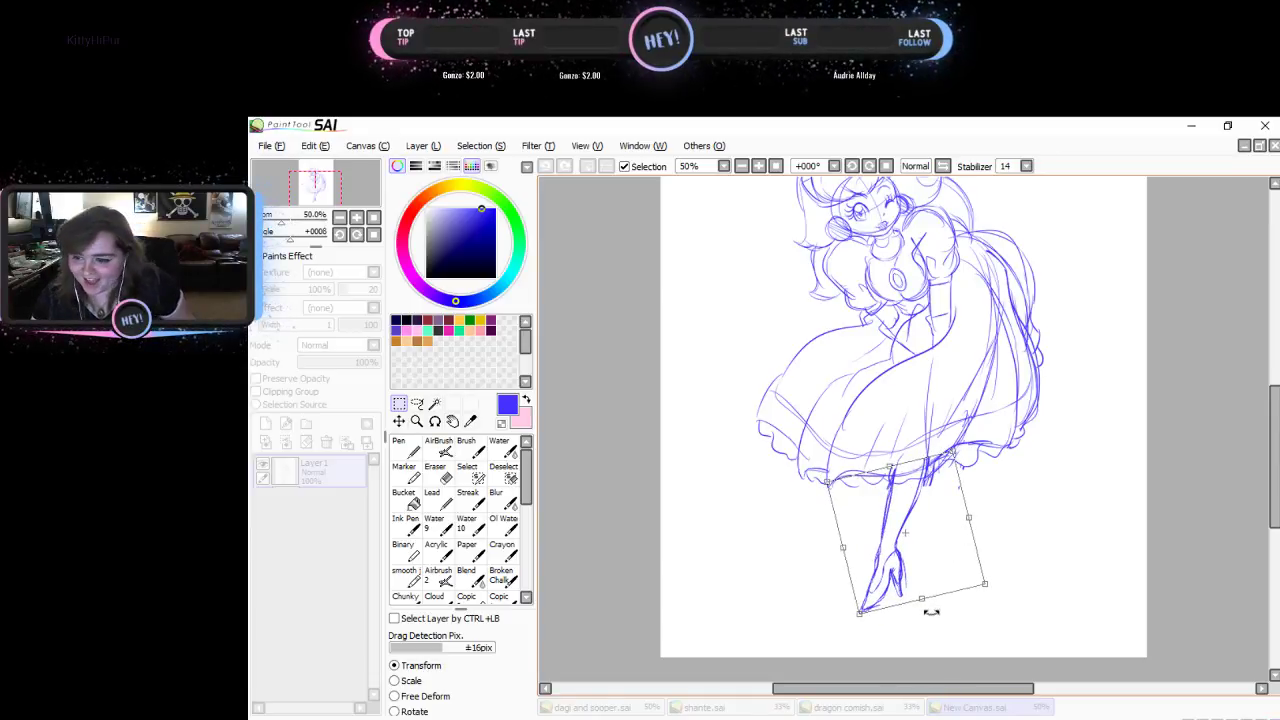
drag(955, 450, 983, 398)
drag(1000, 531, 908, 488)
drag(971, 410, 959, 490)
key(Return)
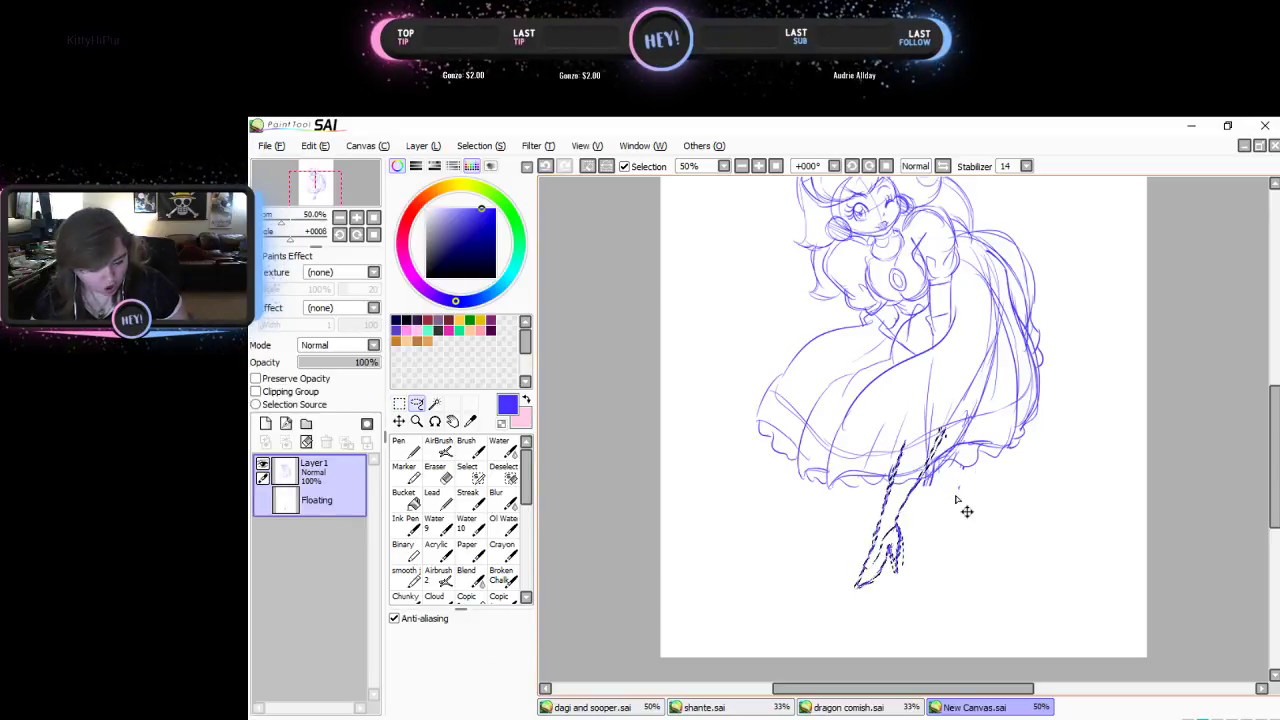
- Erase the leg lines overlapping the skirt with a size 36 eraser and redraw the band line above the hem
key(e)
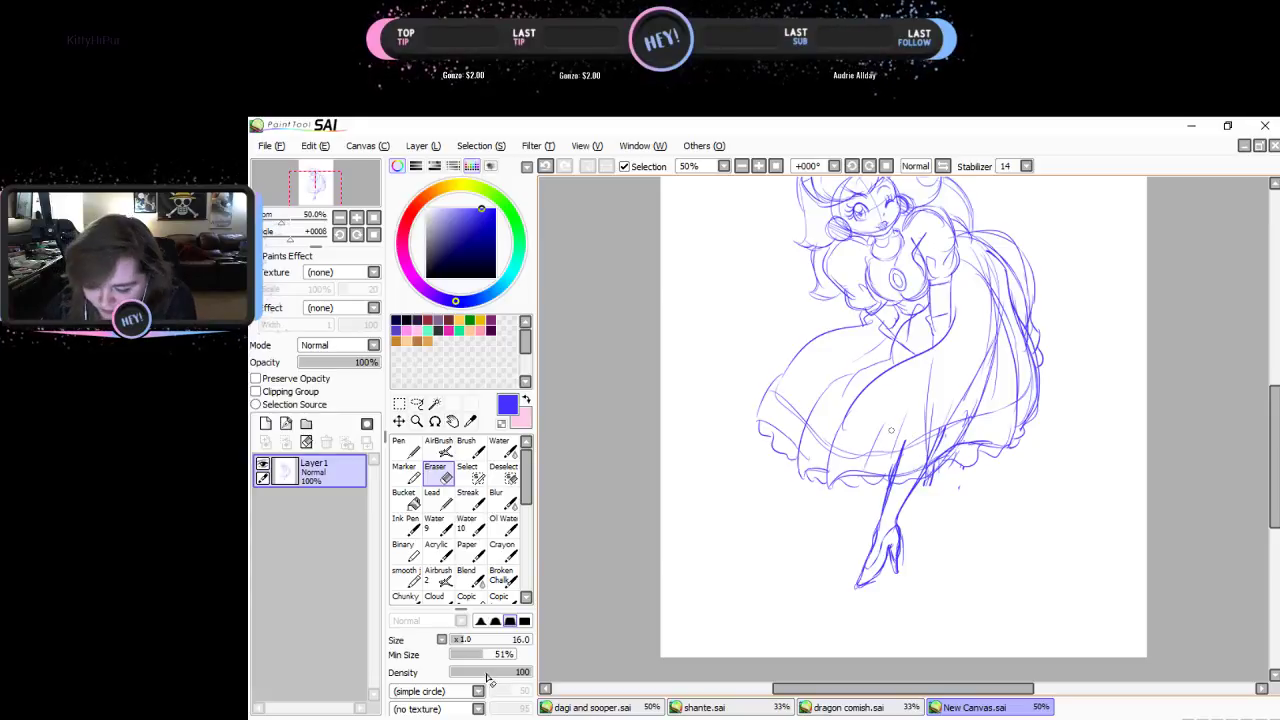
click(478, 639)
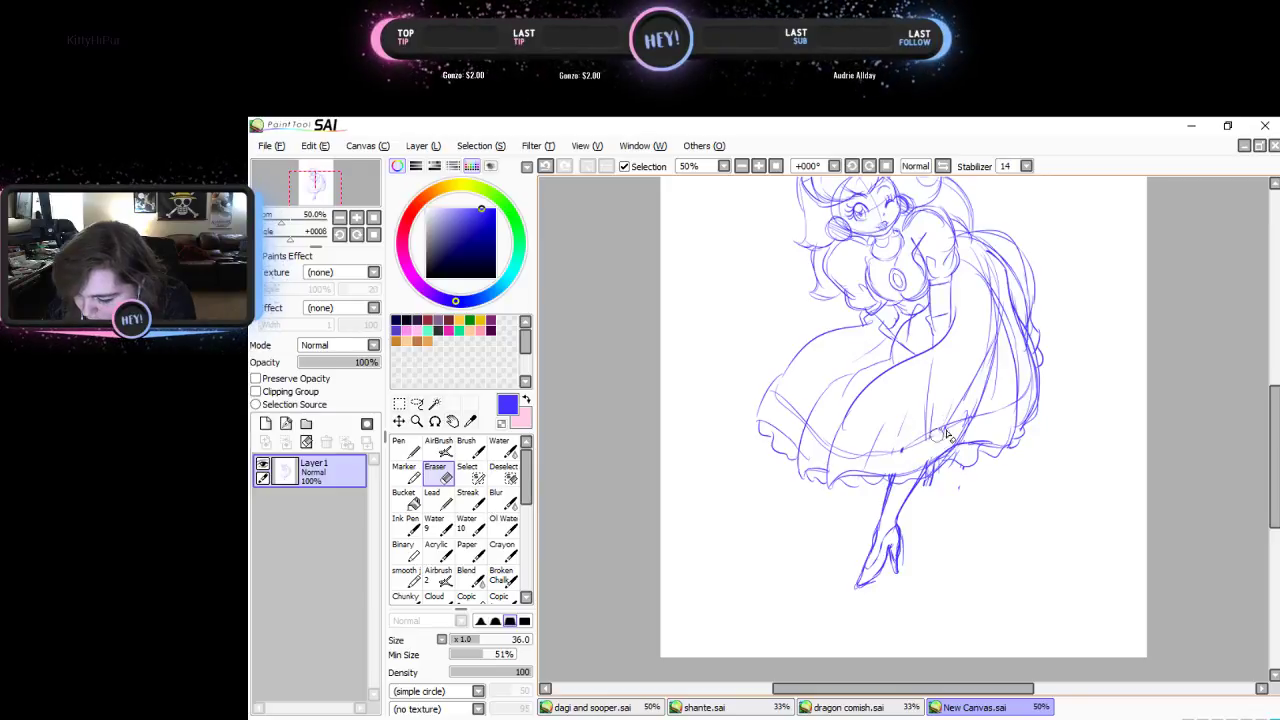
key(n)
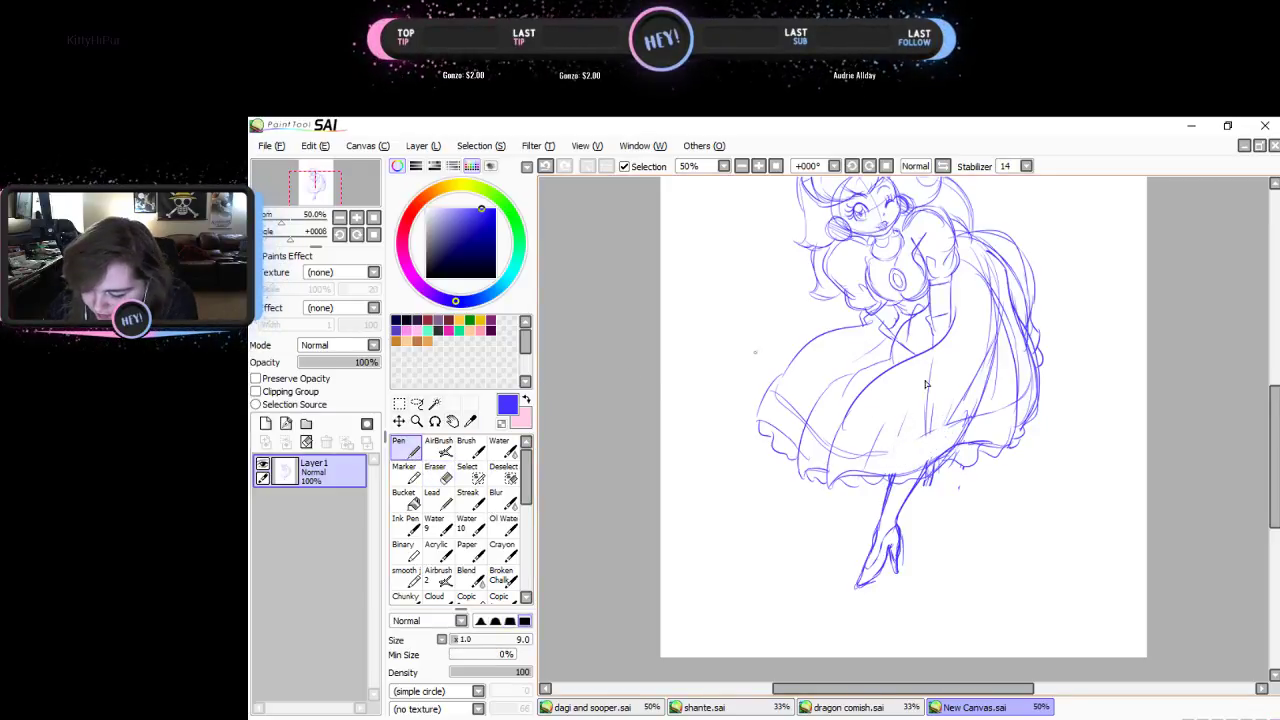
drag(881, 456, 936, 435)
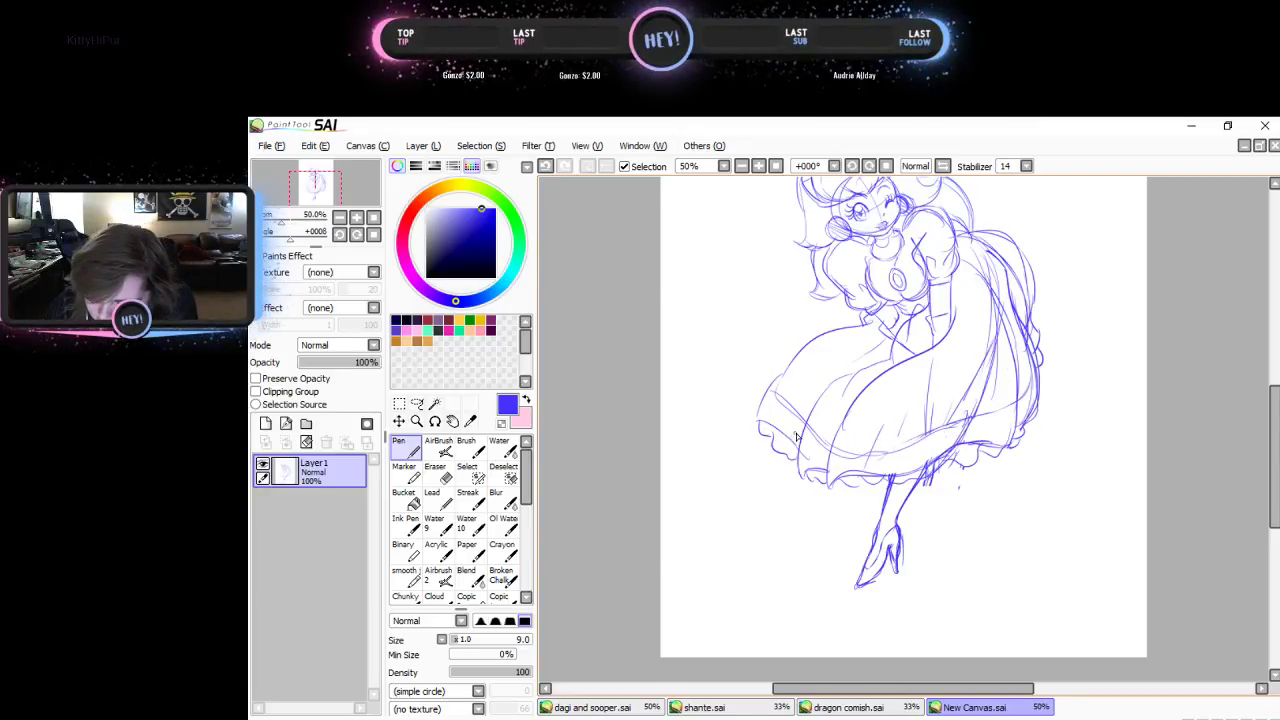
- Sketch a second leg stretching diagonally forward from the skirt's front hem, with a pointed high-heeled shoe
drag(801, 440, 677, 550)
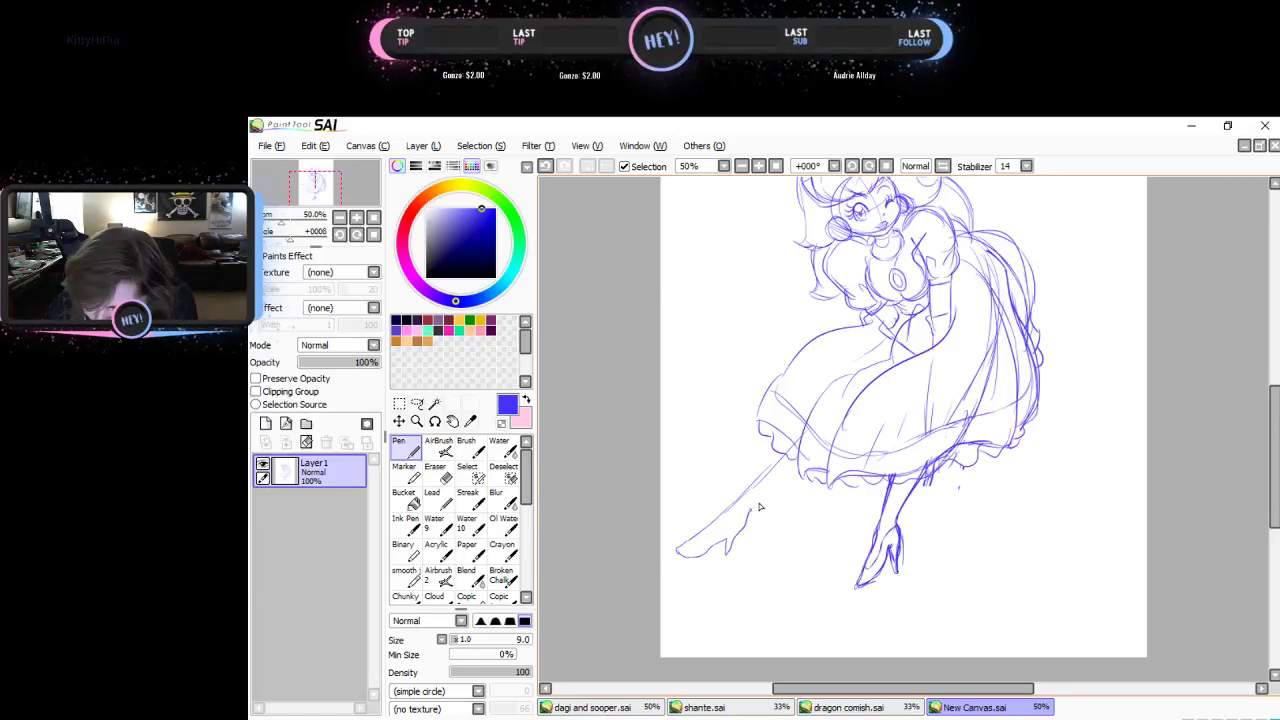
mouse_move(828, 472)
mouse_down()
mouse_move(750, 510)
mouse_move(784, 500)
mouse_up()
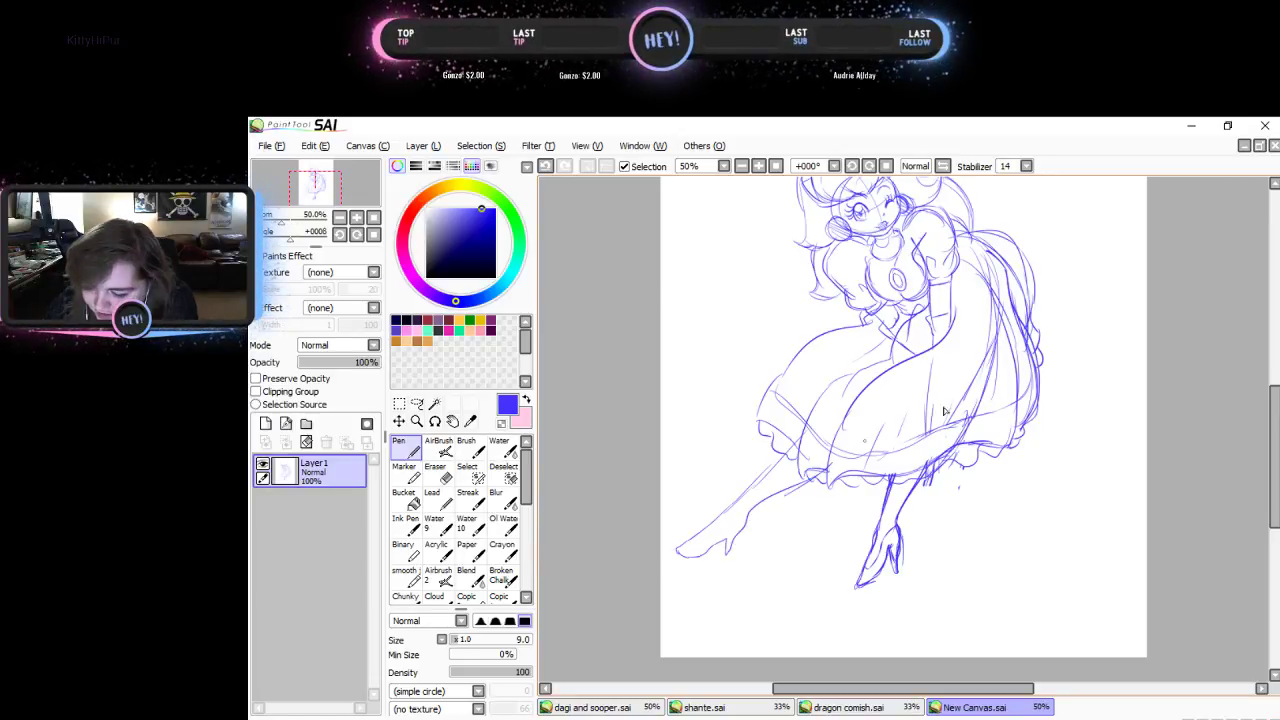
- Erase the upright leg beneath the skirt and redraw the wavy, ruffled hem where it stood
click(434, 470)
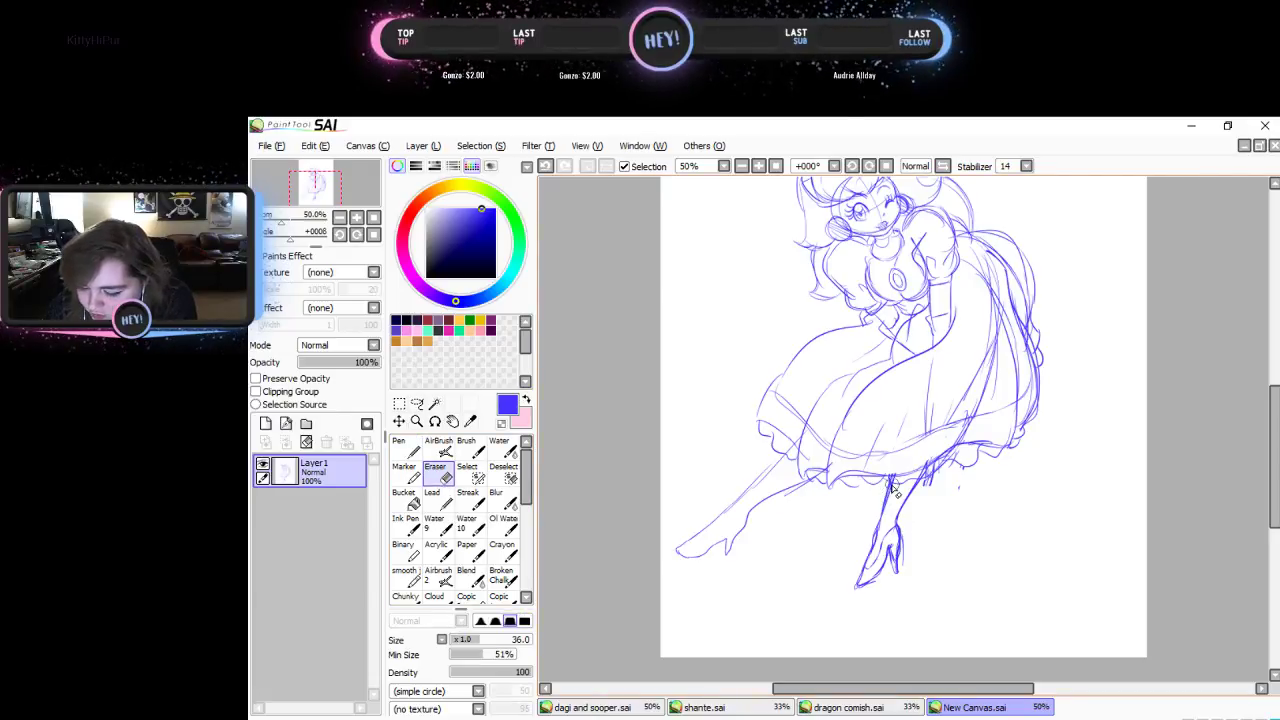
mouse_move(893, 488)
mouse_down()
mouse_move(846, 616)
mouse_move(899, 525)
mouse_move(894, 568)
mouse_move(913, 493)
mouse_move(941, 474)
mouse_move(891, 492)
mouse_move(883, 479)
mouse_move(961, 454)
mouse_up()
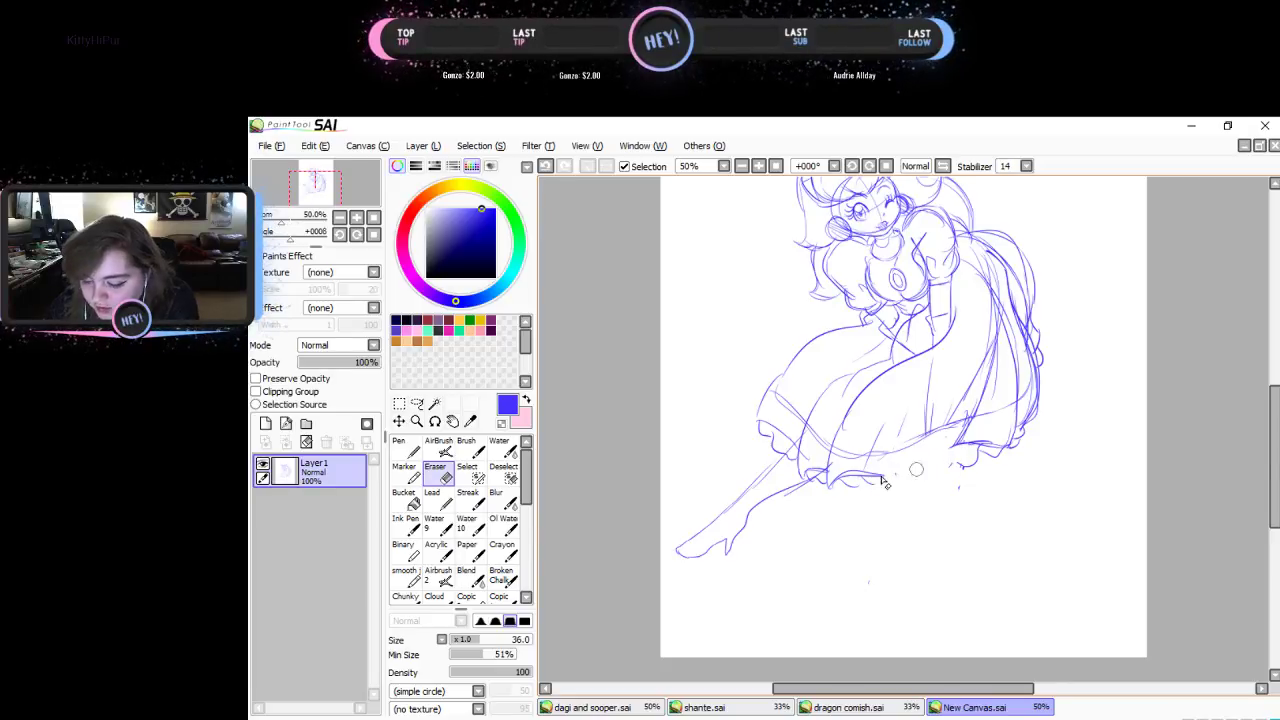
click(405, 448)
drag(870, 480, 967, 450)
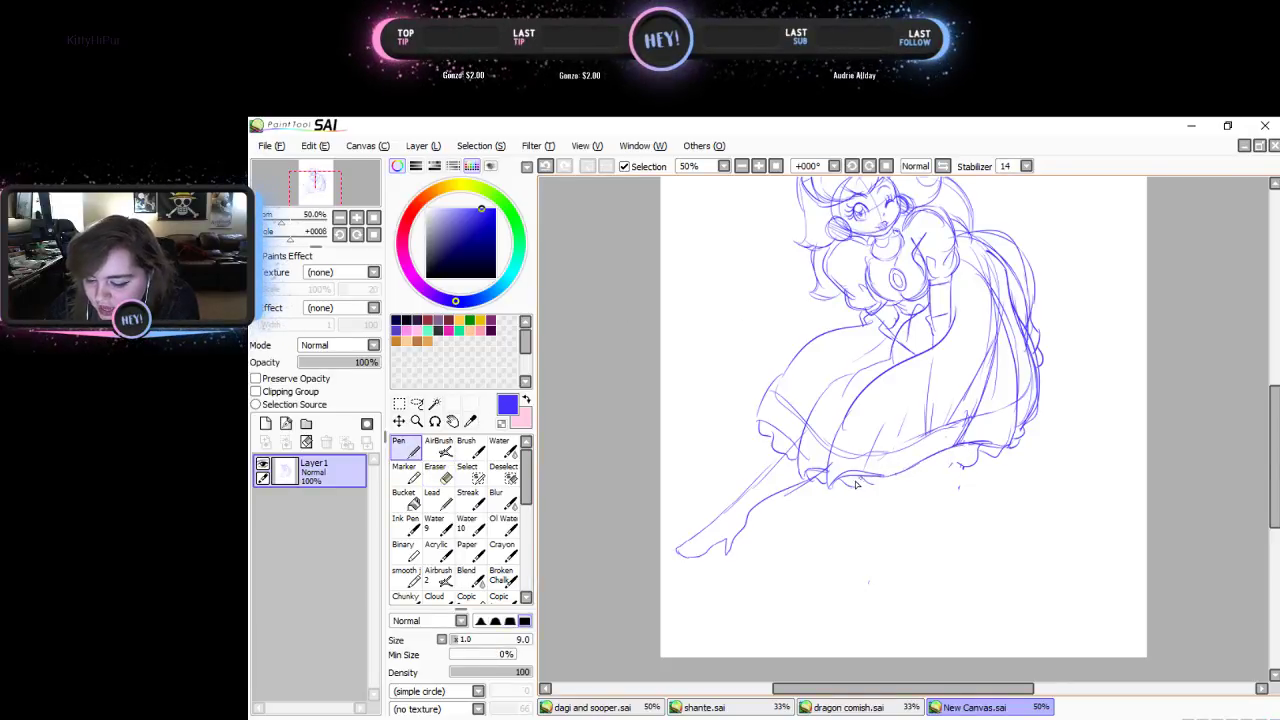
mouse_move(855, 484)
mouse_down()
mouse_move(943, 475)
mouse_move(969, 454)
mouse_up()
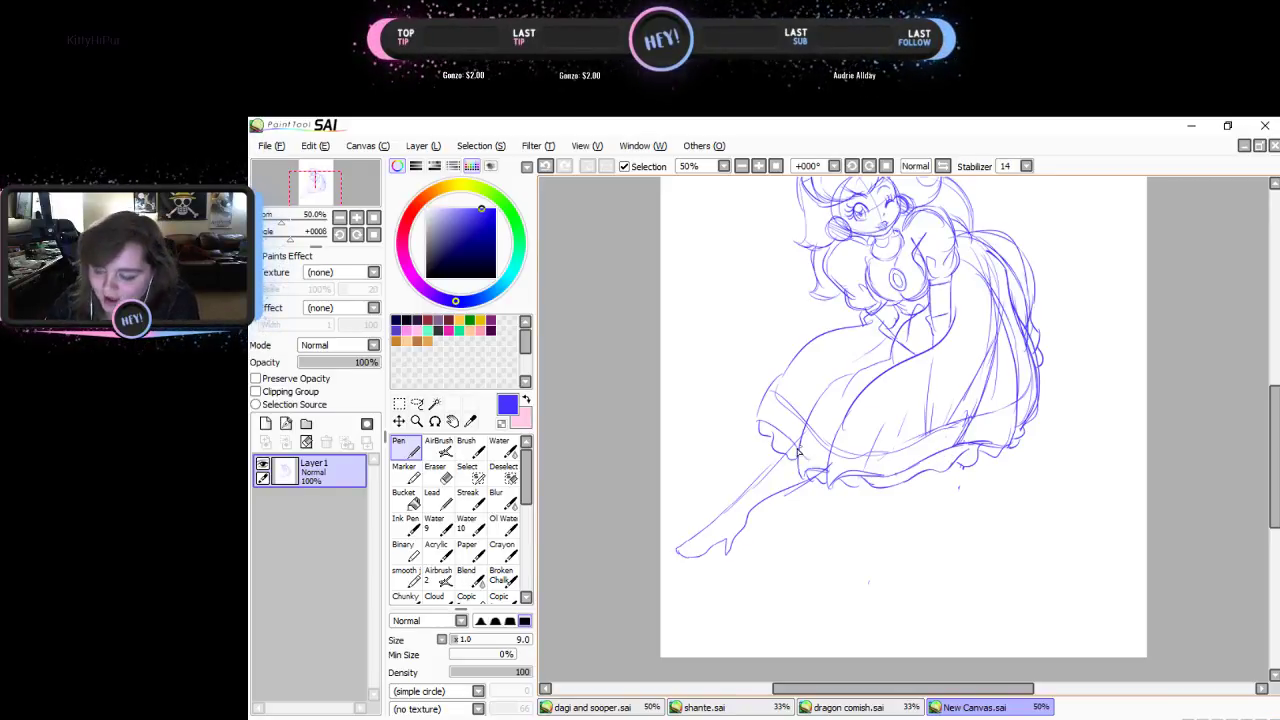
- Darken the outline of the extended leg and heel, and define the shoe's opening over the foot
mouse_move(798, 446)
mouse_down()
mouse_move(745, 503)
mouse_move(771, 471)
mouse_move(674, 553)
mouse_move(718, 540)
mouse_move(725, 555)
mouse_move(749, 509)
mouse_move(822, 469)
mouse_up()
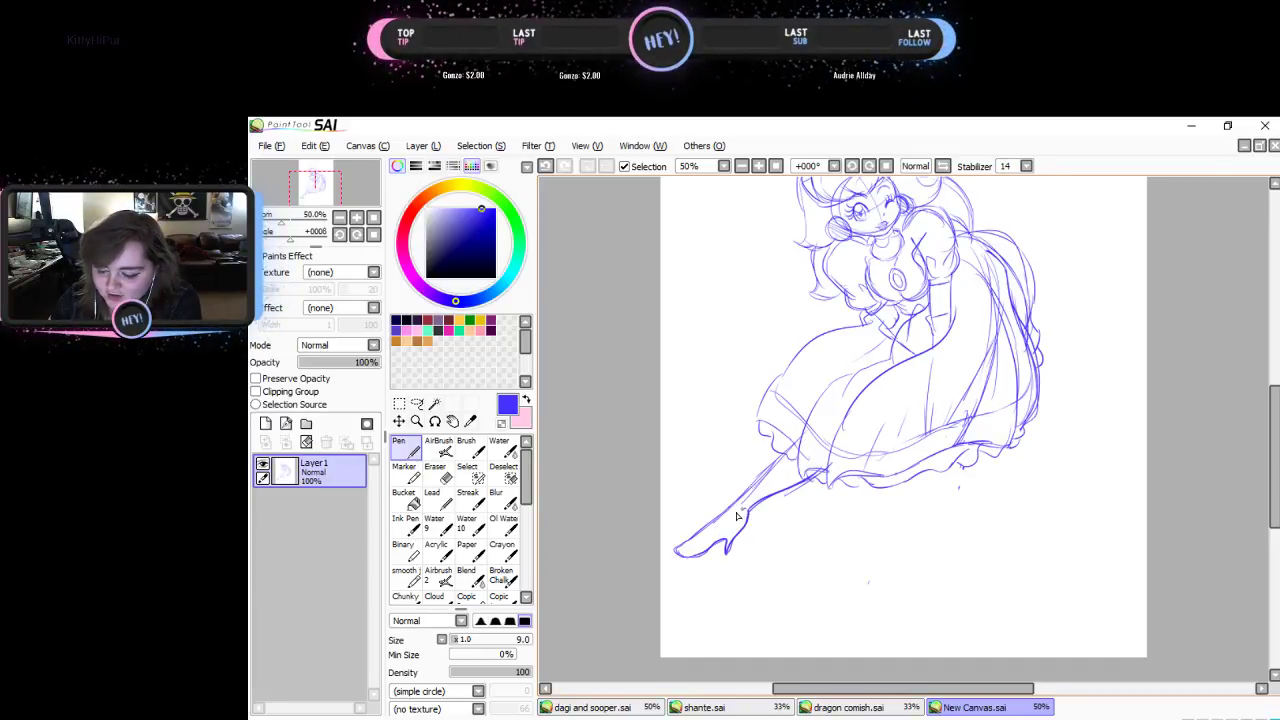
drag(736, 516, 704, 540)
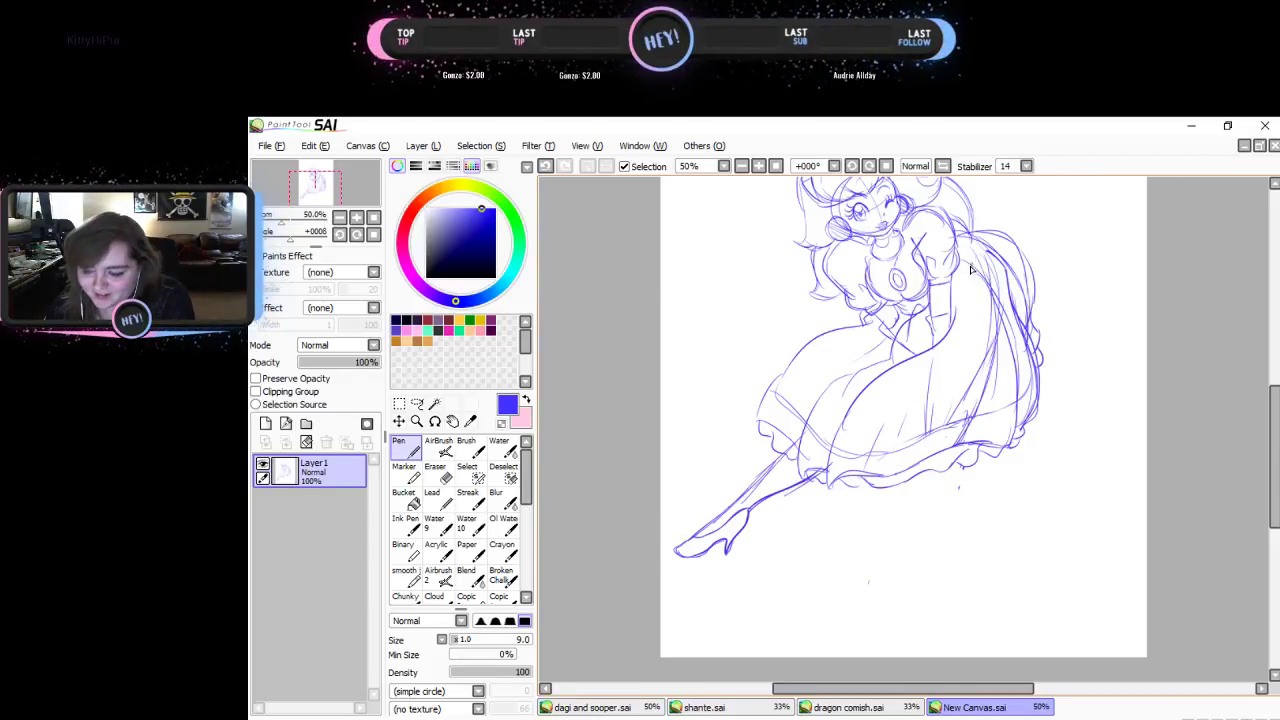
- Lasso and duplicate the extended leg, then rotate and position the copy as a near-vertical second leg under the skirt
click(417, 402)
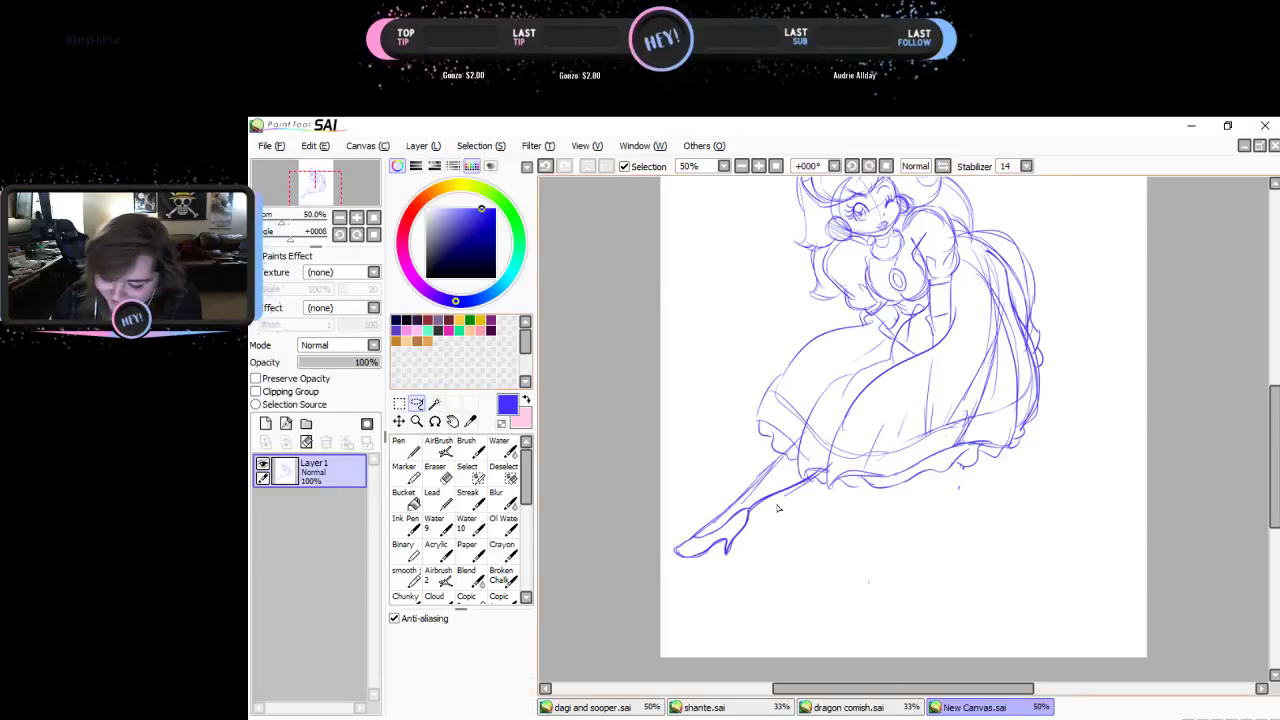
mouse_move(825, 511)
mouse_down()
mouse_move(708, 454)
mouse_move(644, 574)
mouse_move(765, 637)
mouse_move(817, 521)
mouse_up()
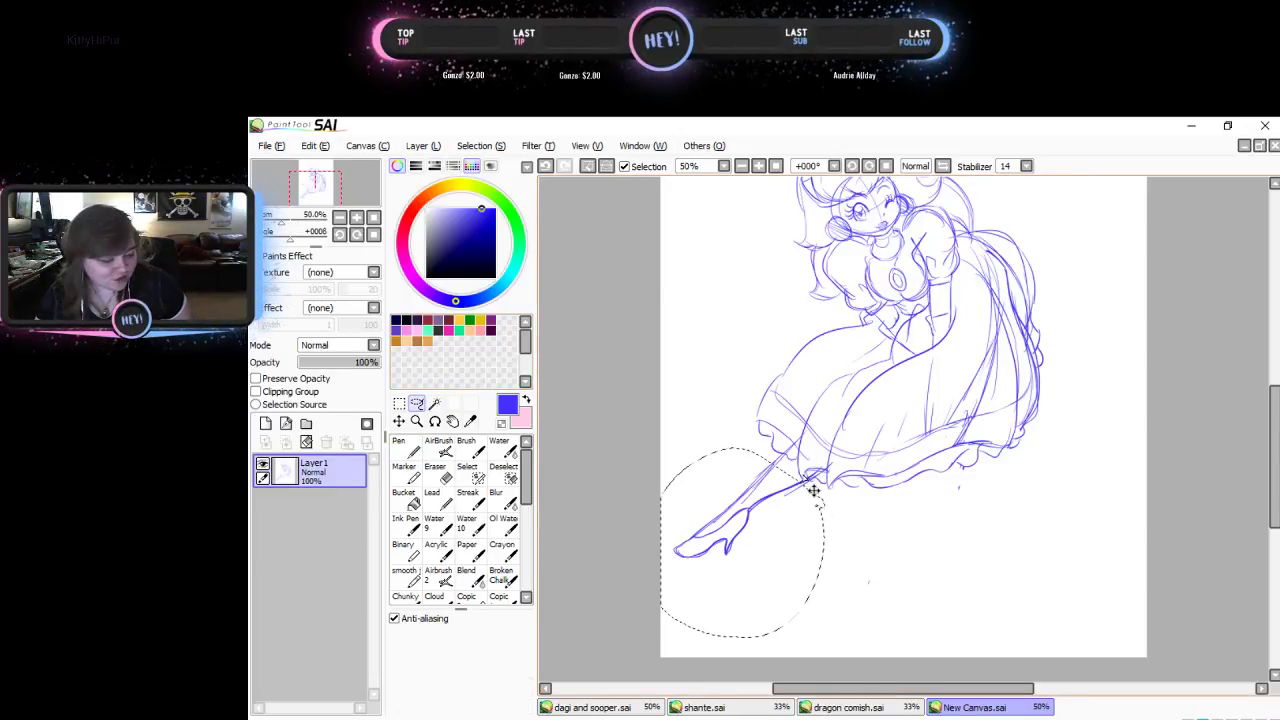
mouse_move(795, 420)
mouse_down()
mouse_move(669, 586)
mouse_move(800, 413)
mouse_up()
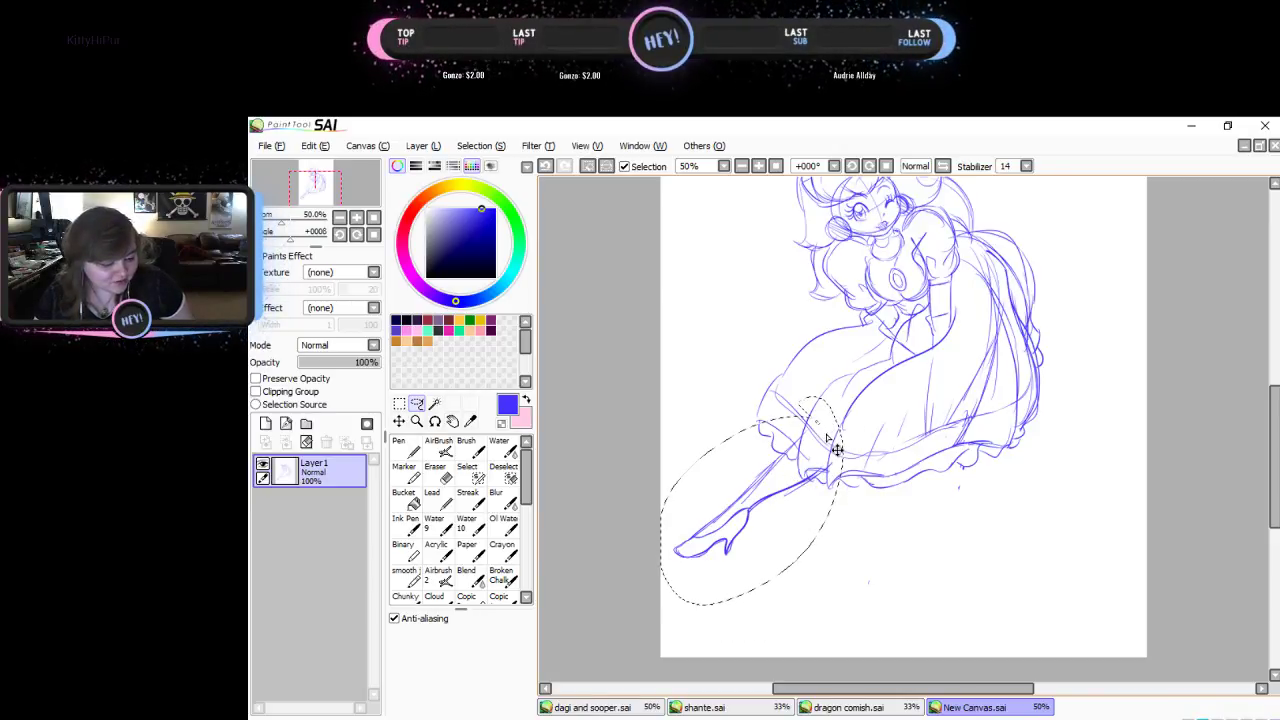
key(ctrl+c)
key(ctrl+v)
key(ctrl+t)
mouse_move(829, 506)
mouse_down()
mouse_move(846, 523)
mouse_move(945, 485)
mouse_move(991, 373)
mouse_move(963, 354)
mouse_up()
mouse_move(907, 469)
mouse_down()
mouse_move(910, 508)
mouse_move(921, 473)
mouse_move(926, 486)
mouse_up()
key(Return)
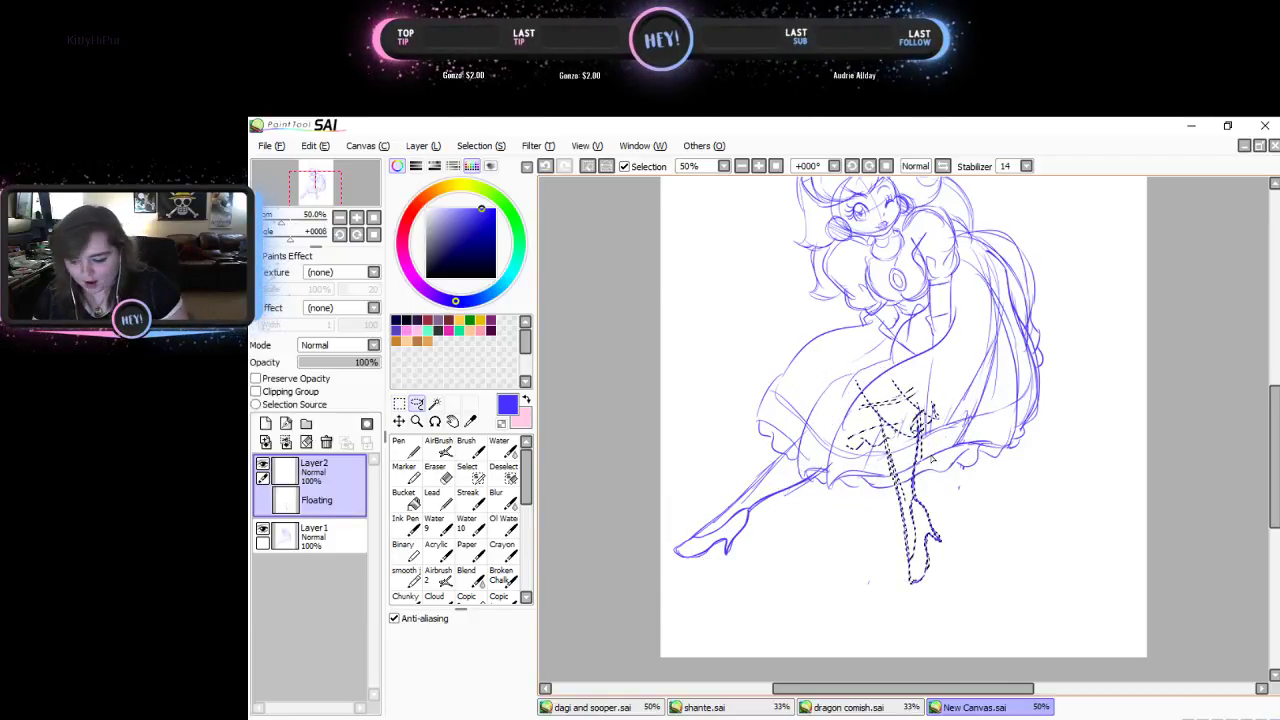
key(ctrl+d)
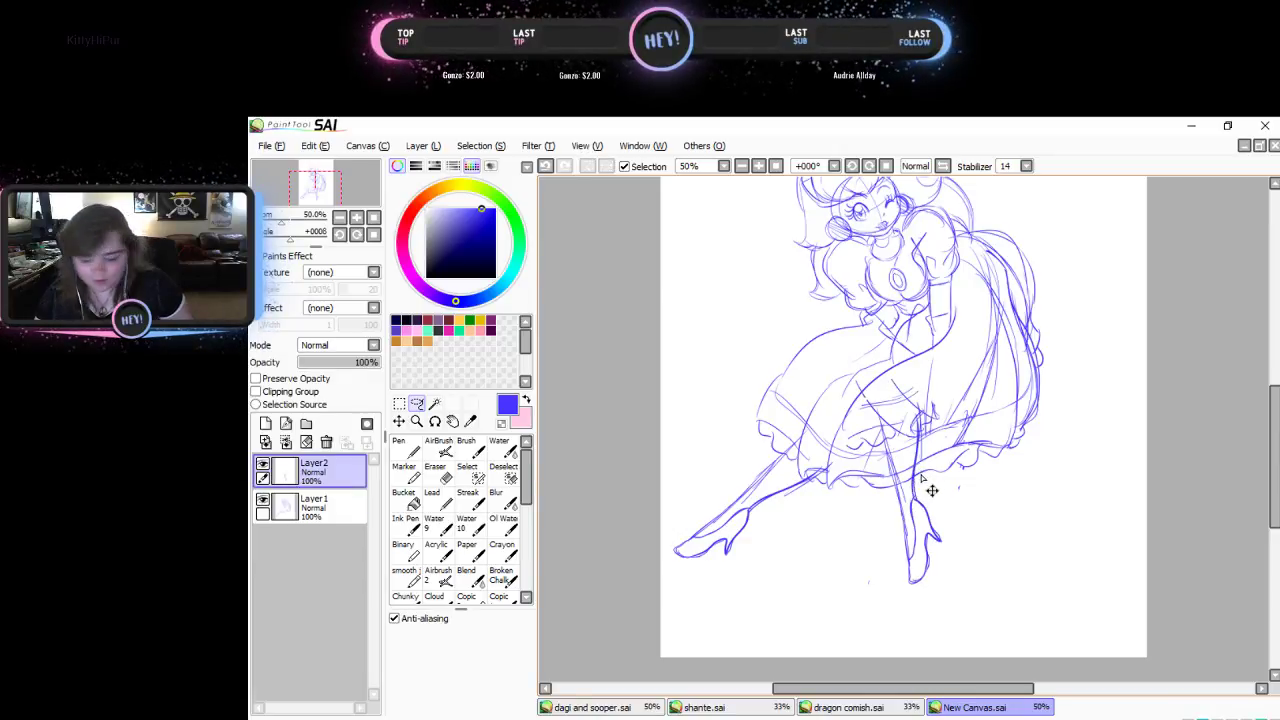
- Erase the copied lines overlapping the skirt and merge the copy down into Layer1
click(436, 472)
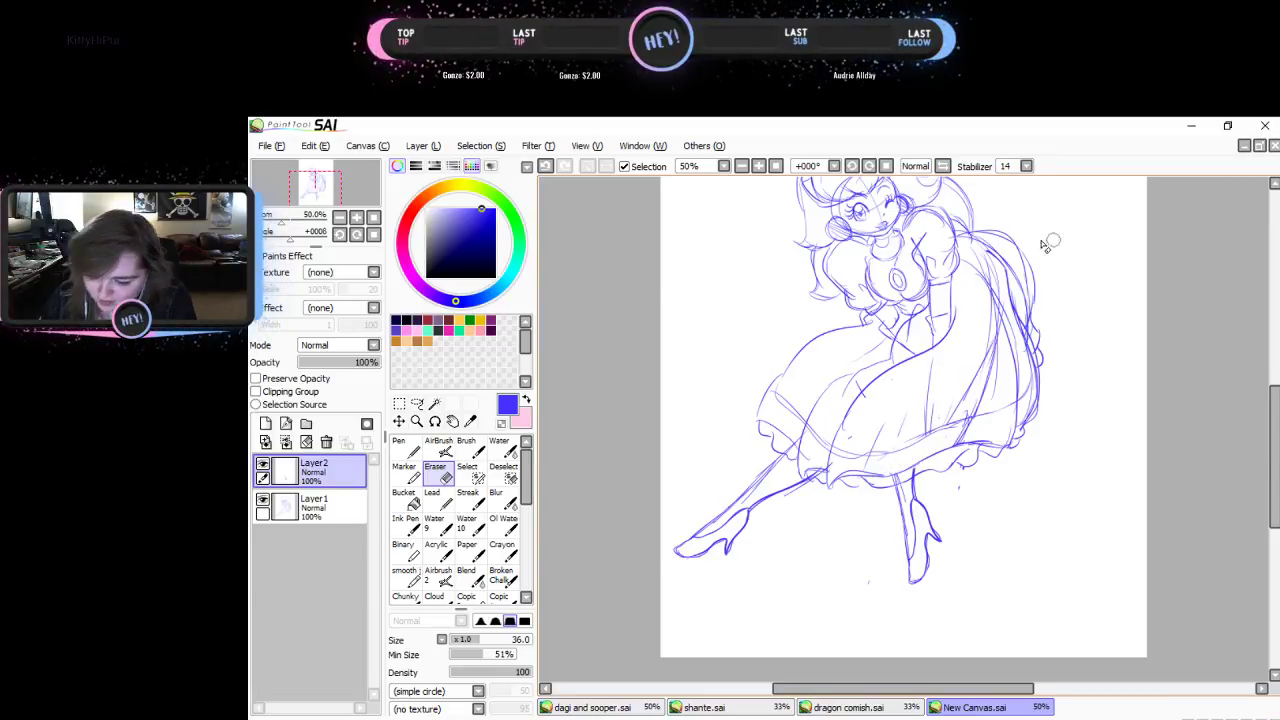
click(285, 442)
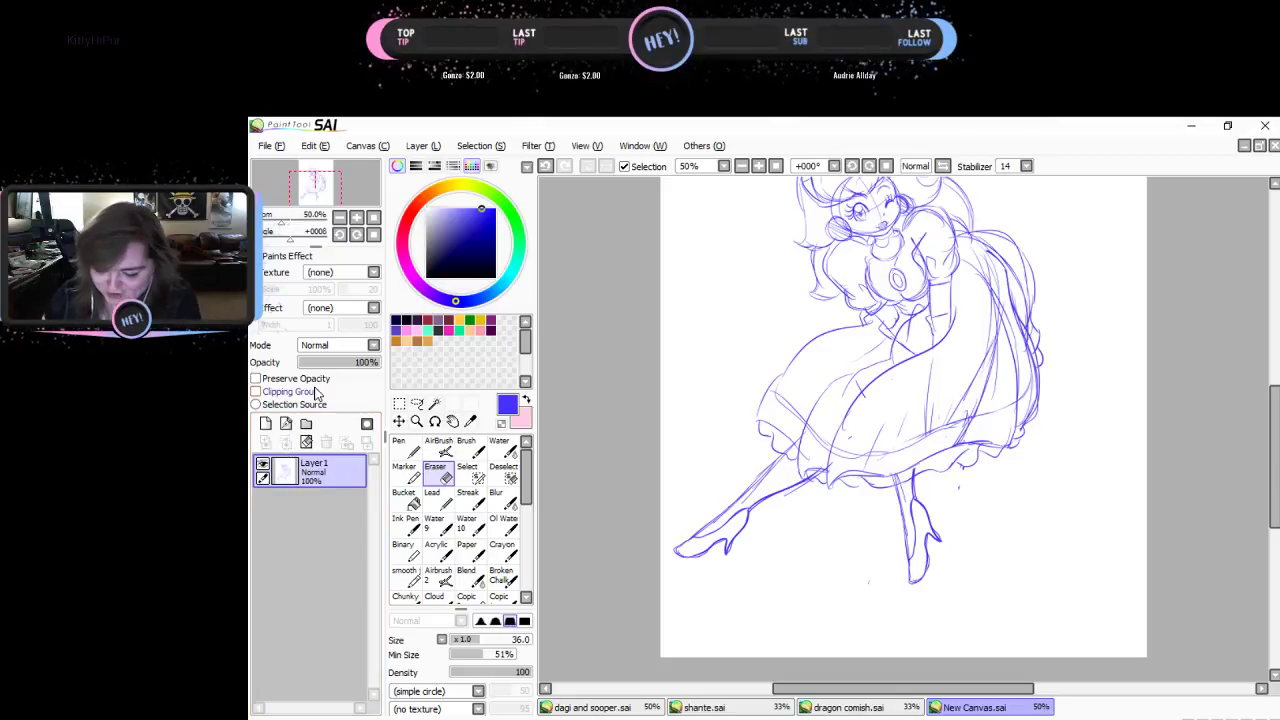
- Lasso the extended leg with the adjoining hem and shift it slightly up and inward toward the body
click(417, 403)
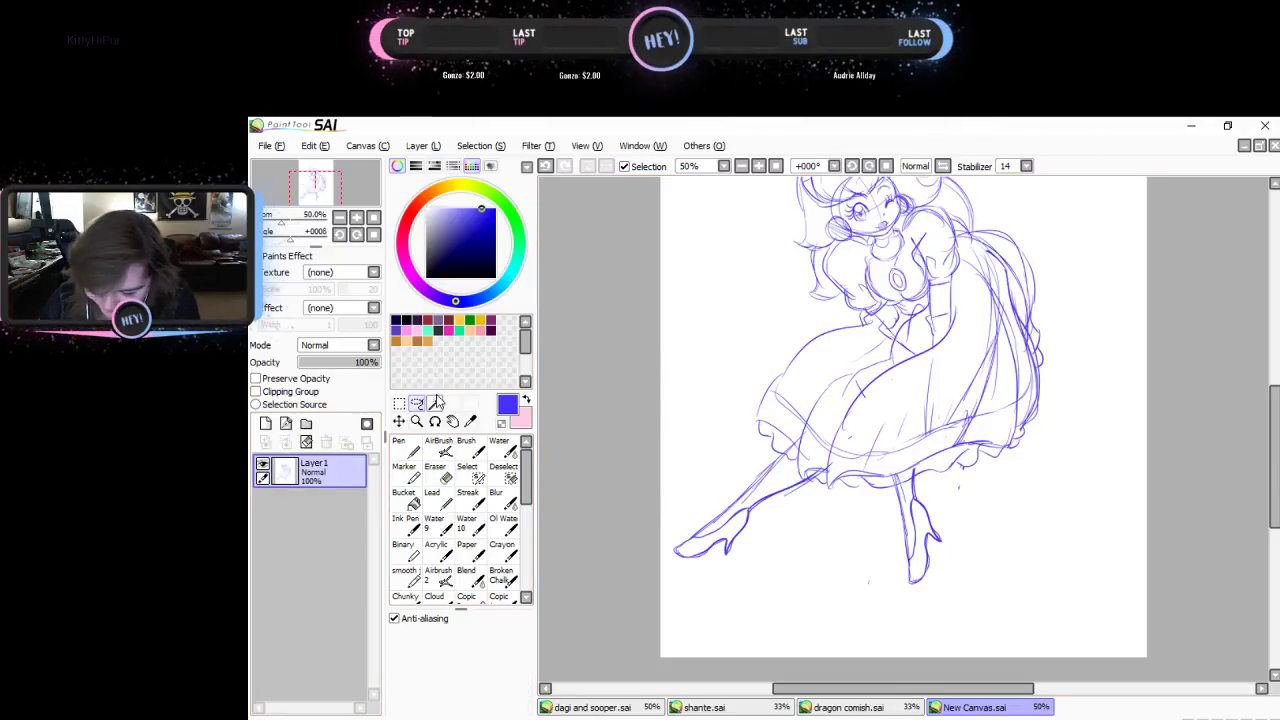
mouse_move(799, 432)
mouse_down()
mouse_move(660, 566)
mouse_move(803, 460)
mouse_move(808, 489)
mouse_move(846, 482)
mouse_up()
key(ctrl+d)
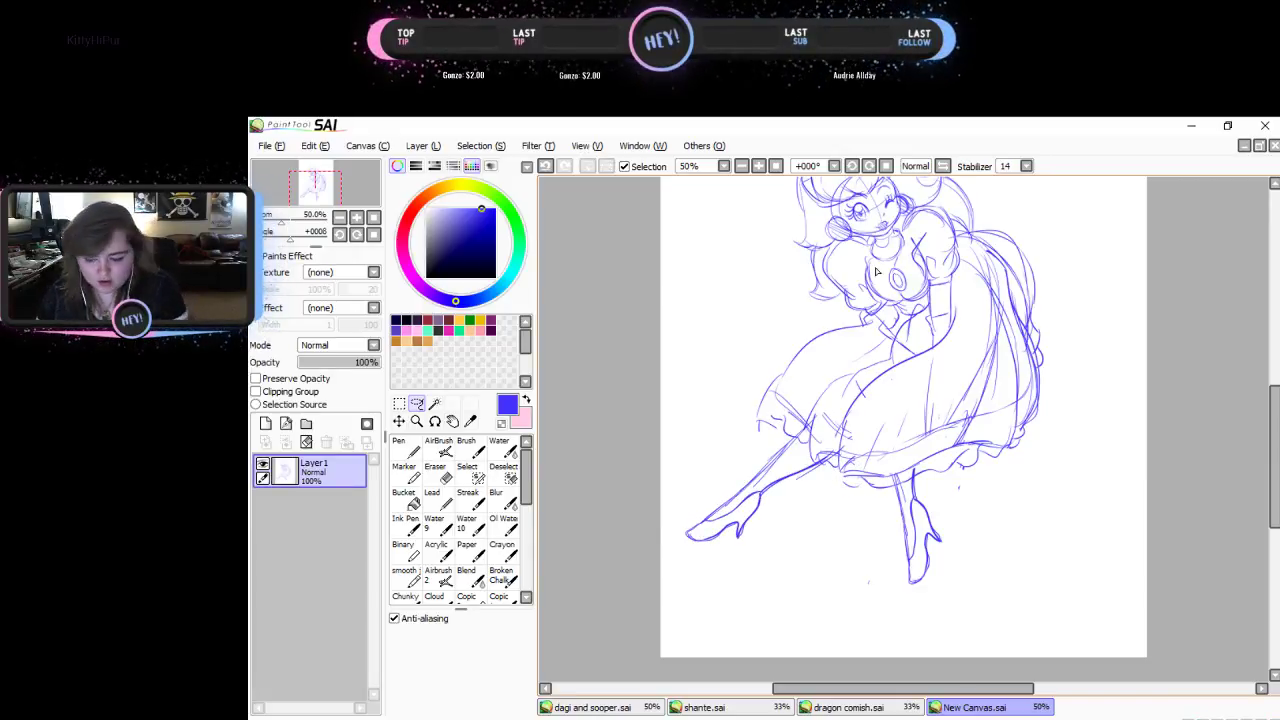
- Redraw the front hem edge and the curved skirt folds draping over the extended leg's knee
click(405, 447)
mouse_move(769, 421)
mouse_down()
mouse_move(795, 436)
mouse_move(758, 428)
mouse_move(806, 412)
mouse_move(820, 465)
mouse_move(864, 368)
mouse_up()
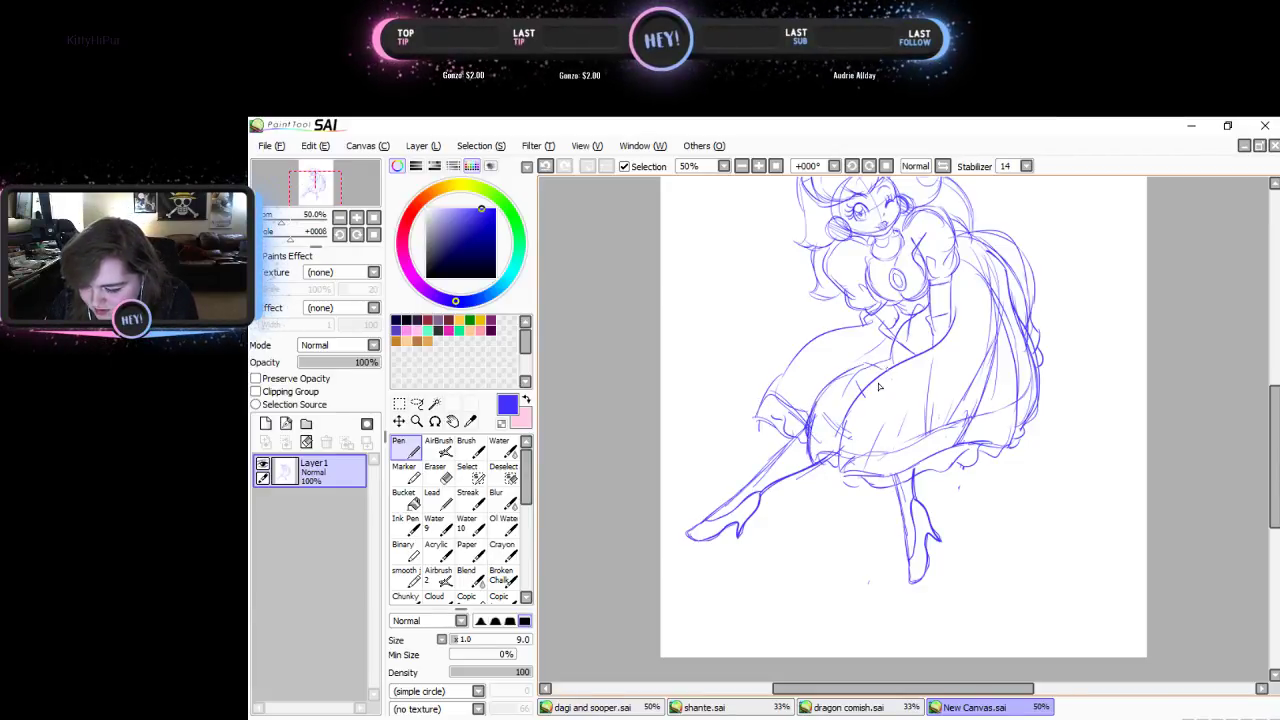
mouse_move(806, 433)
mouse_down()
mouse_move(811, 470)
mouse_move(839, 458)
mouse_up()
drag(860, 398, 848, 471)
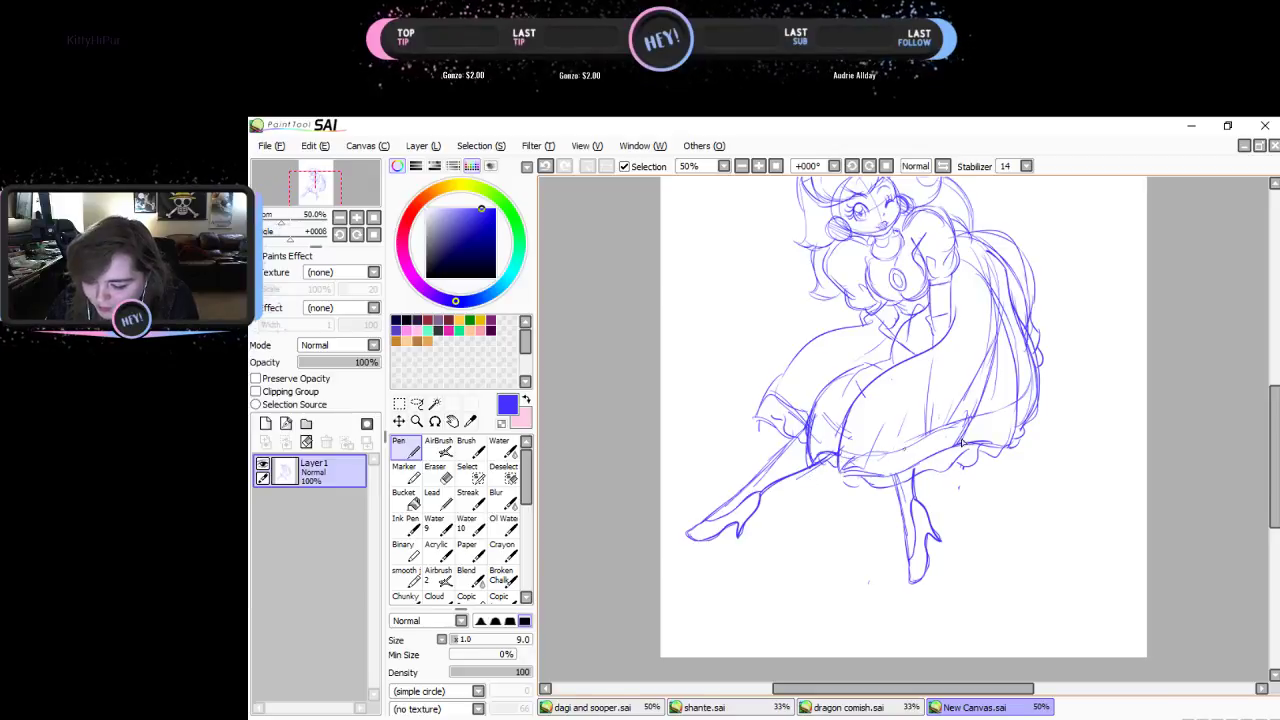
- Reinforce the extended leg's contours and shoe, and redraw the ruffles along the skirt's lower hem
mouse_move(796, 438)
mouse_down()
mouse_move(690, 540)
mouse_move(737, 523)
mouse_move(740, 535)
mouse_move(764, 494)
mouse_up()
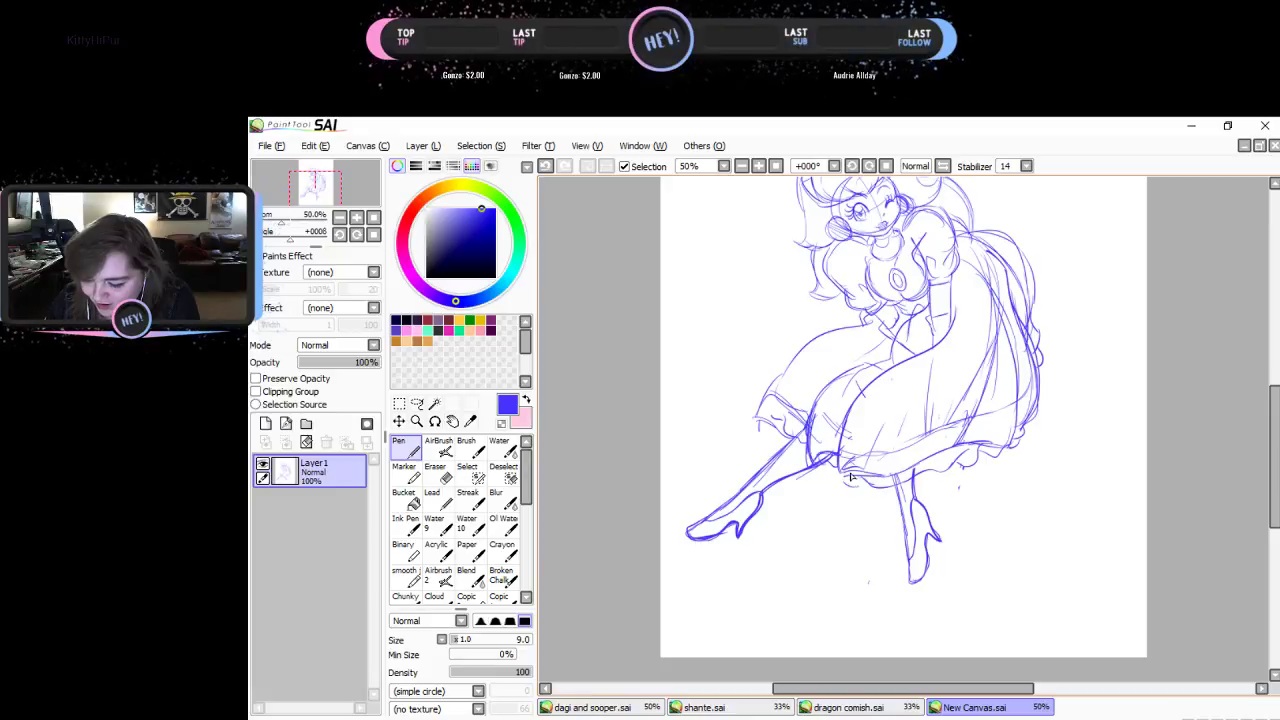
mouse_move(850, 478)
mouse_down()
mouse_move(976, 440)
mouse_move(1020, 425)
mouse_up()
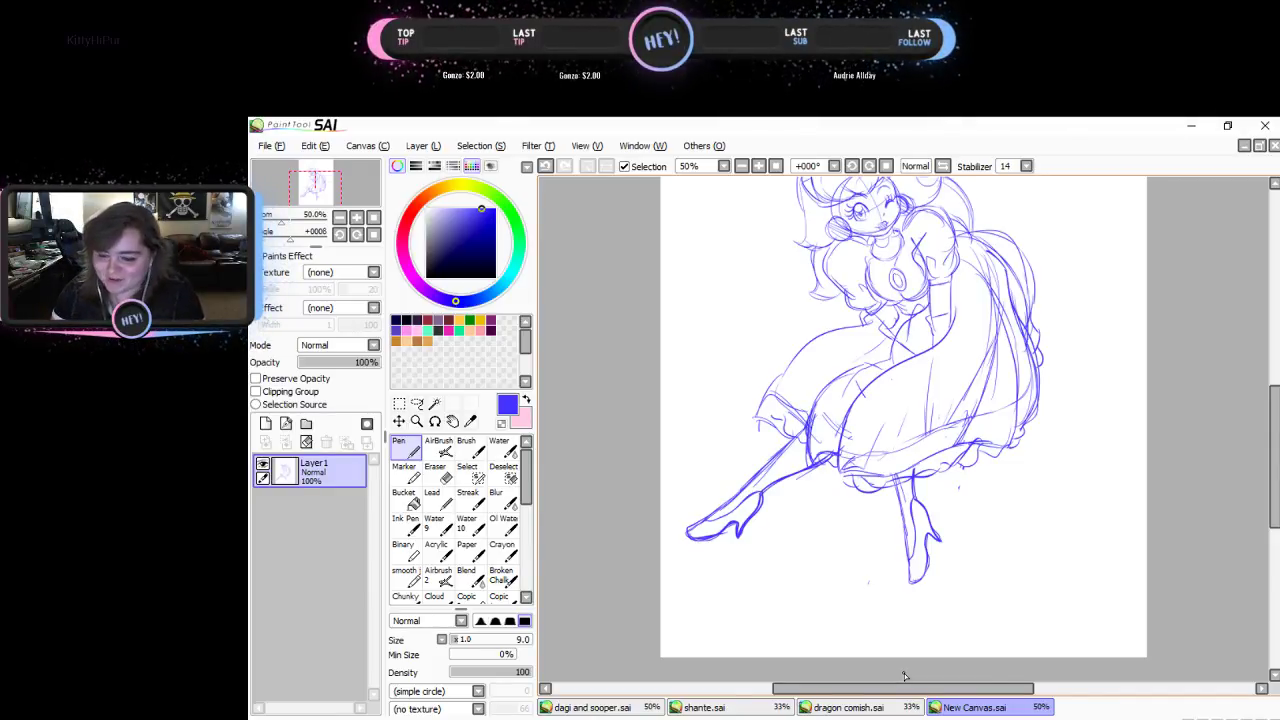
- Add darker, flowing hair strands behind the head, sweeping down past the shoulder
click(373, 217)
click(356, 217)
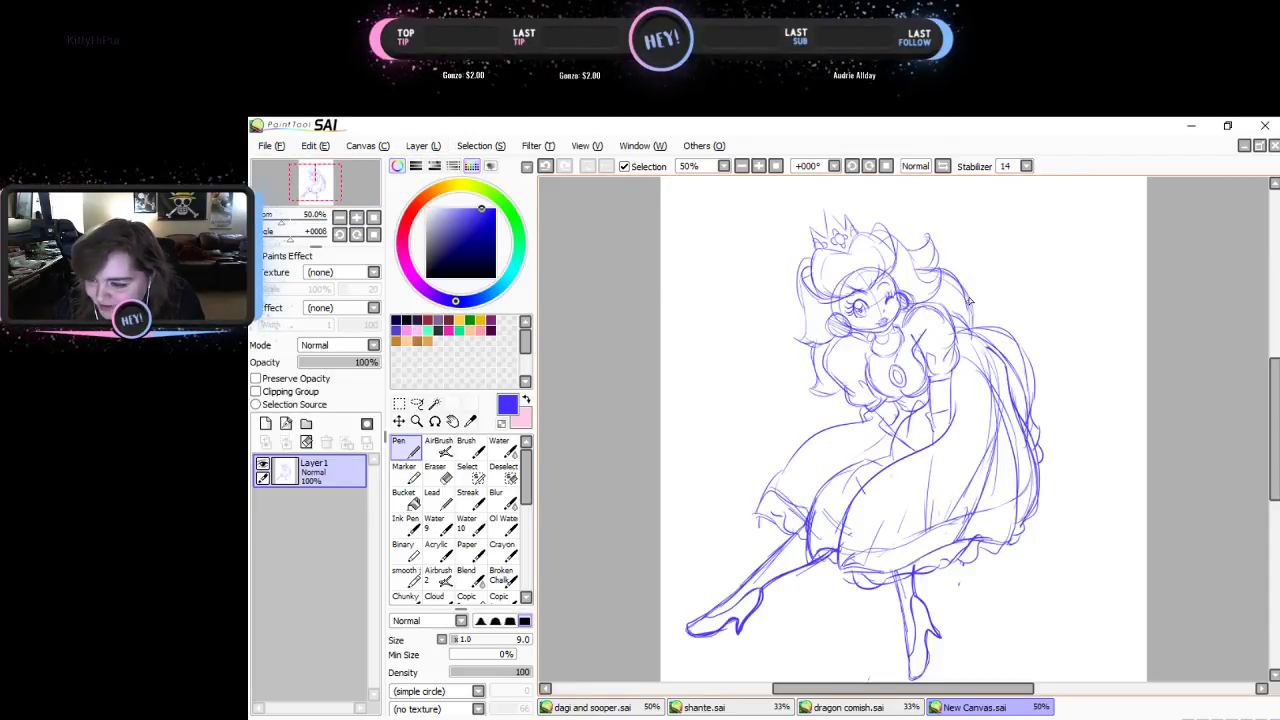
mouse_move(978, 334)
mouse_down()
mouse_move(986, 318)
mouse_move(966, 336)
mouse_move(976, 344)
mouse_up()
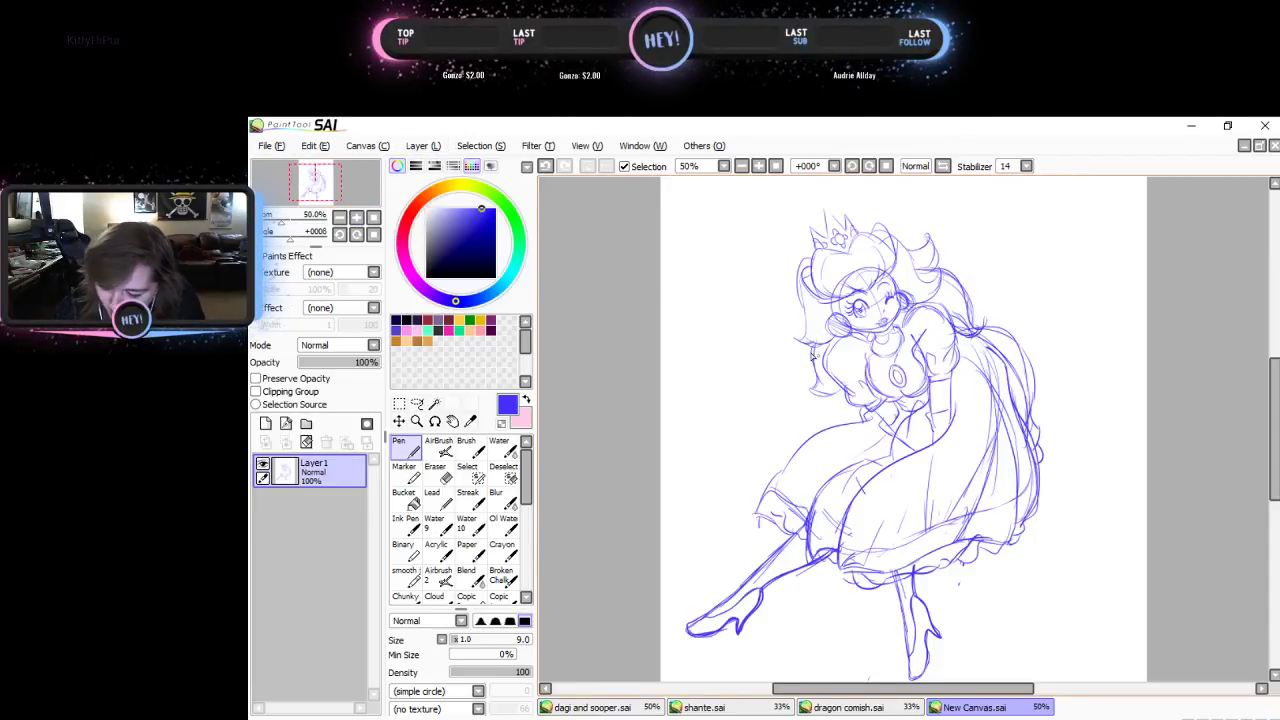
- Draw darker hair strands flowing down from the crown past the open-eye side of the face, flicking outward beside the arm
mouse_move(812, 352)
mouse_down()
mouse_move(809, 389)
mouse_move(769, 434)
mouse_move(816, 423)
mouse_move(831, 398)
mouse_move(834, 428)
mouse_move(858, 406)
mouse_up()
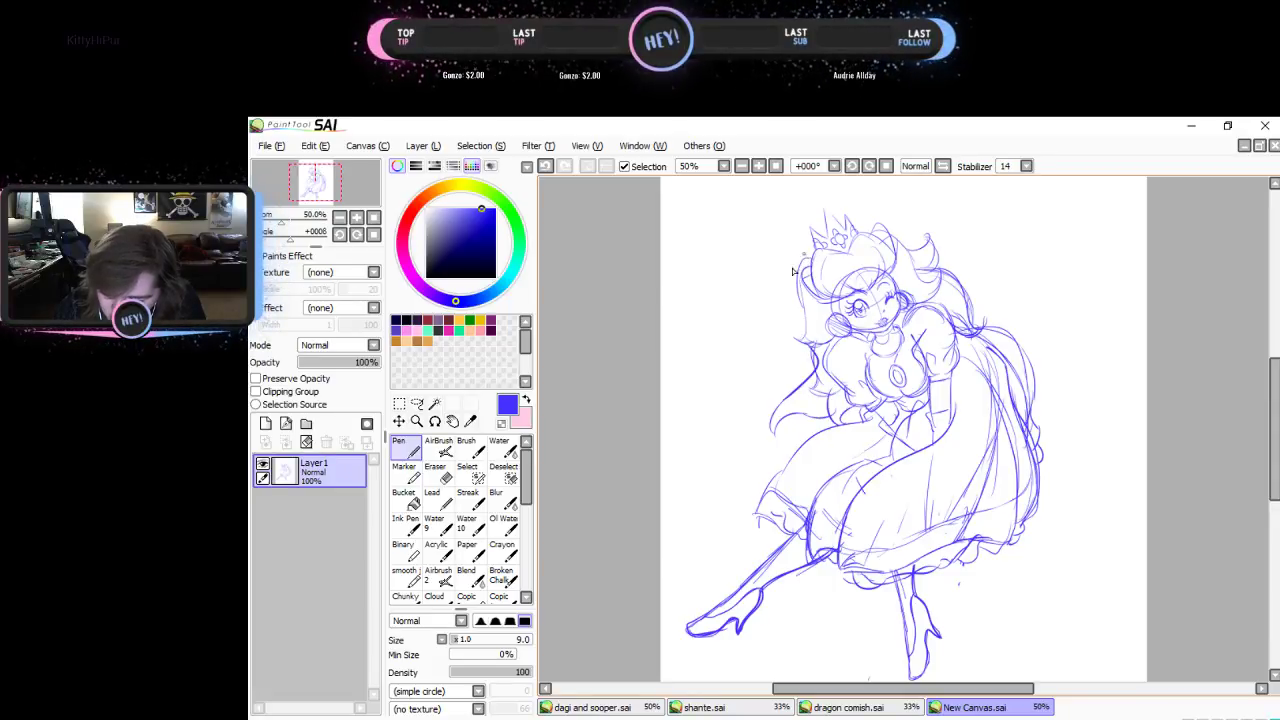
mouse_move(794, 256)
mouse_down()
mouse_move(806, 320)
mouse_move(784, 360)
mouse_move(834, 352)
mouse_move(828, 338)
mouse_up()
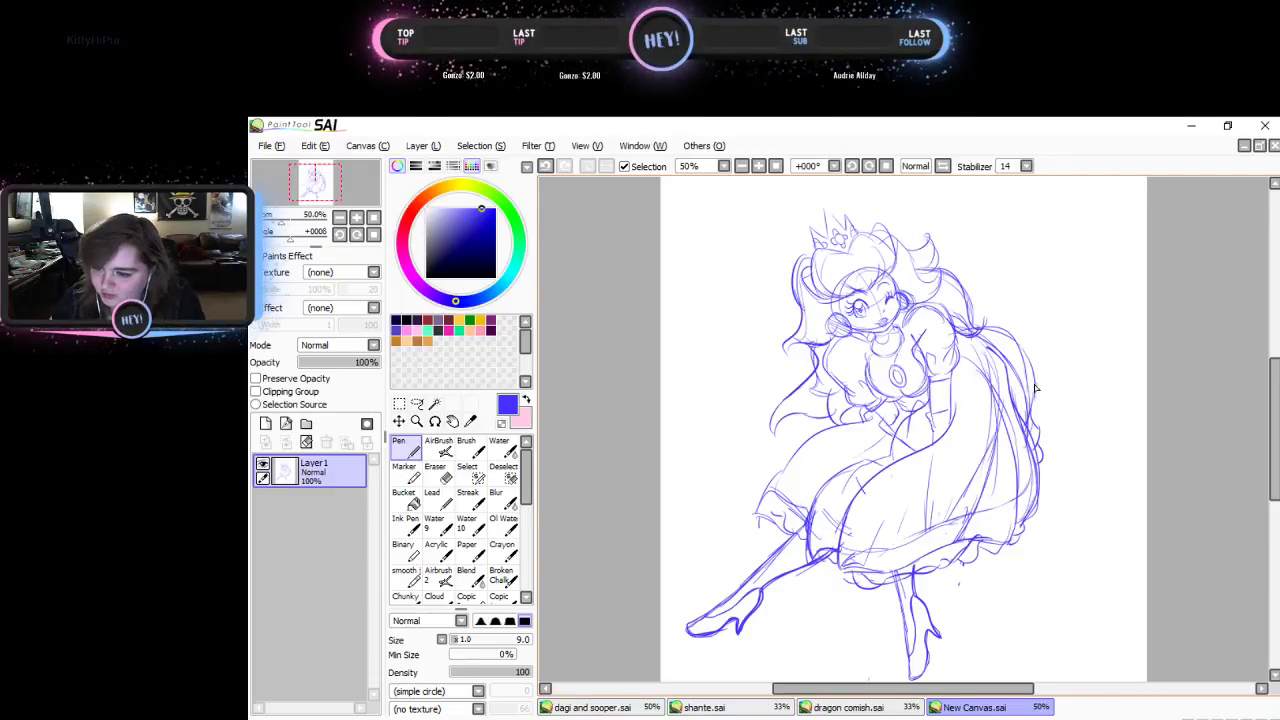
- Transform the whole sketch: rotate it slightly clockwise and pull the upper corner on the crown's side inward
key(ctrl+t)
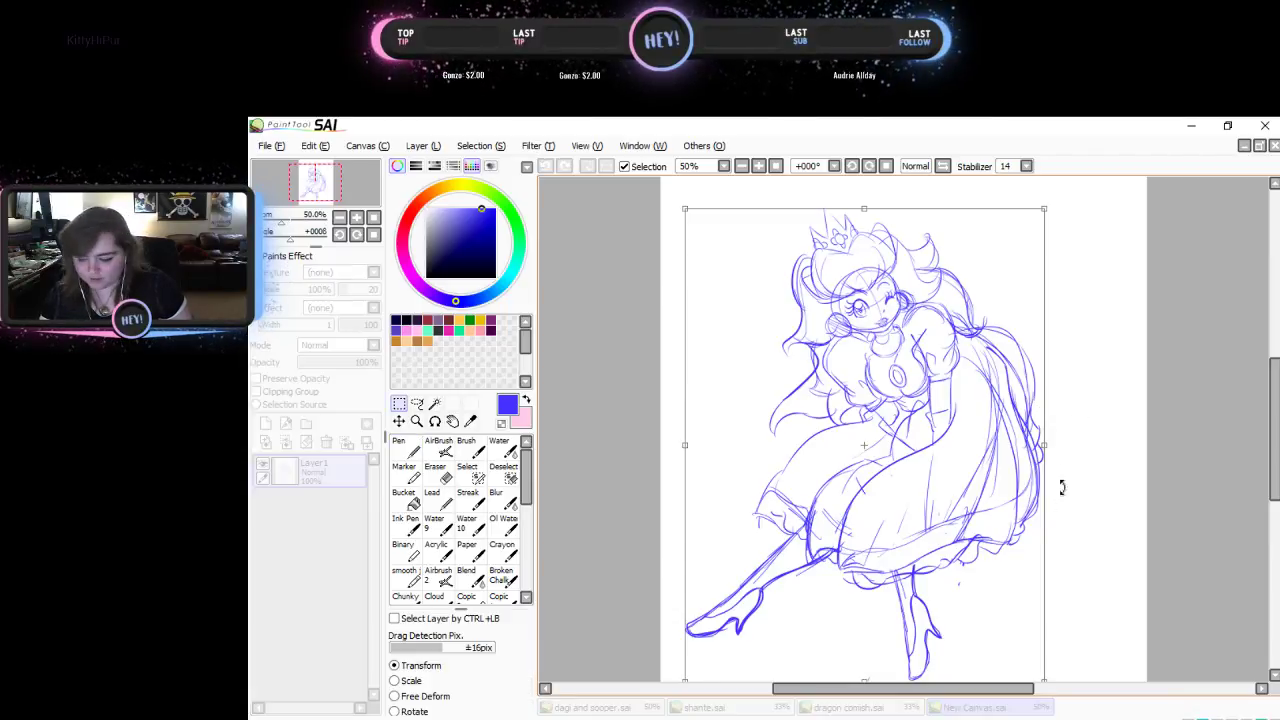
drag(1062, 487, 1058, 545)
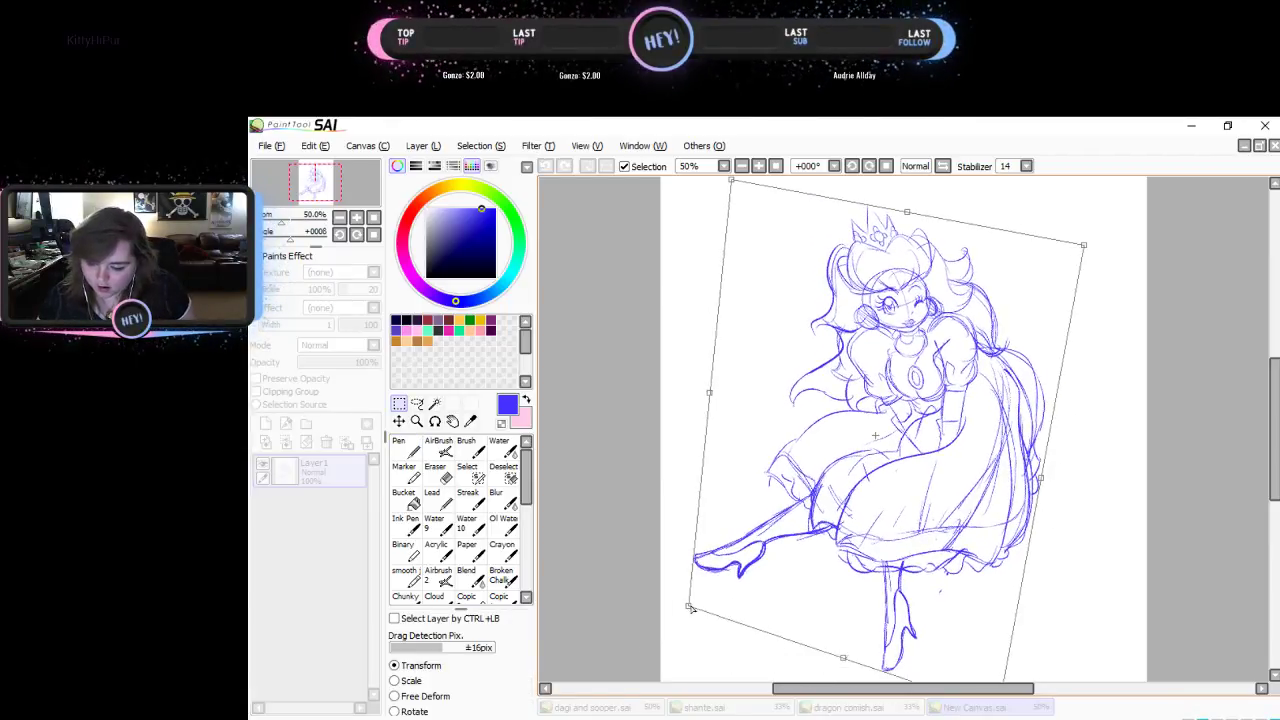
drag(733, 181, 806, 195)
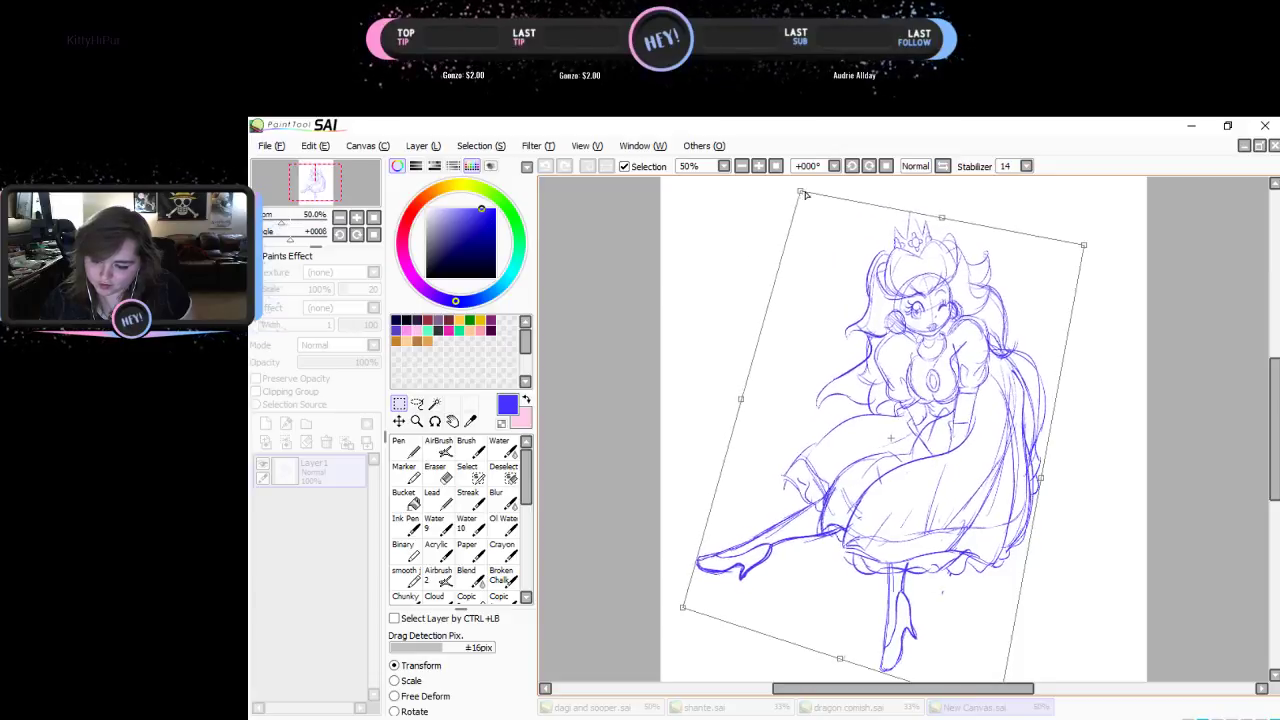
mouse_move(1088, 252)
mouse_down()
mouse_move(1108, 252)
mouse_move(1110, 265)
mouse_move(1097, 263)
mouse_up()
key(Return)
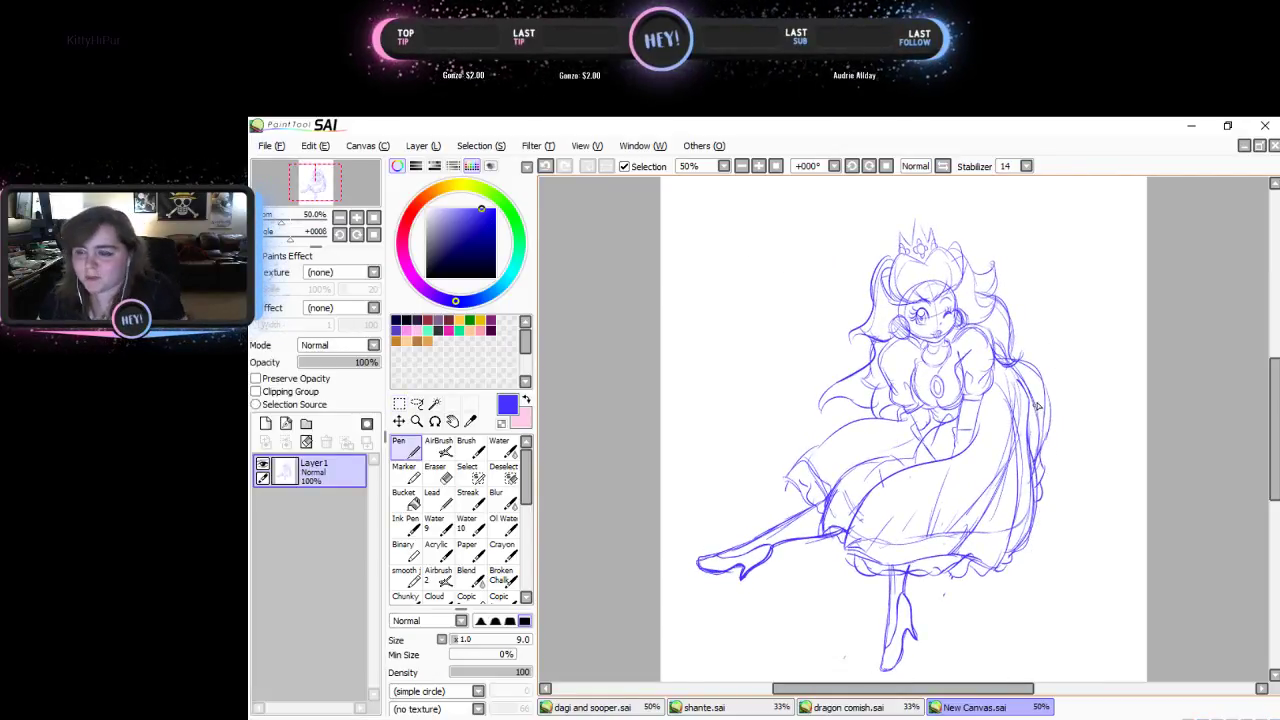
- Add a new layer above the sketch, lower the sketch layer's opacity to 49%, and make the new layer active
mouse_move(1272, 380)
mouse_down()
mouse_move(1268, 436)
mouse_move(1210, 391)
mouse_up()
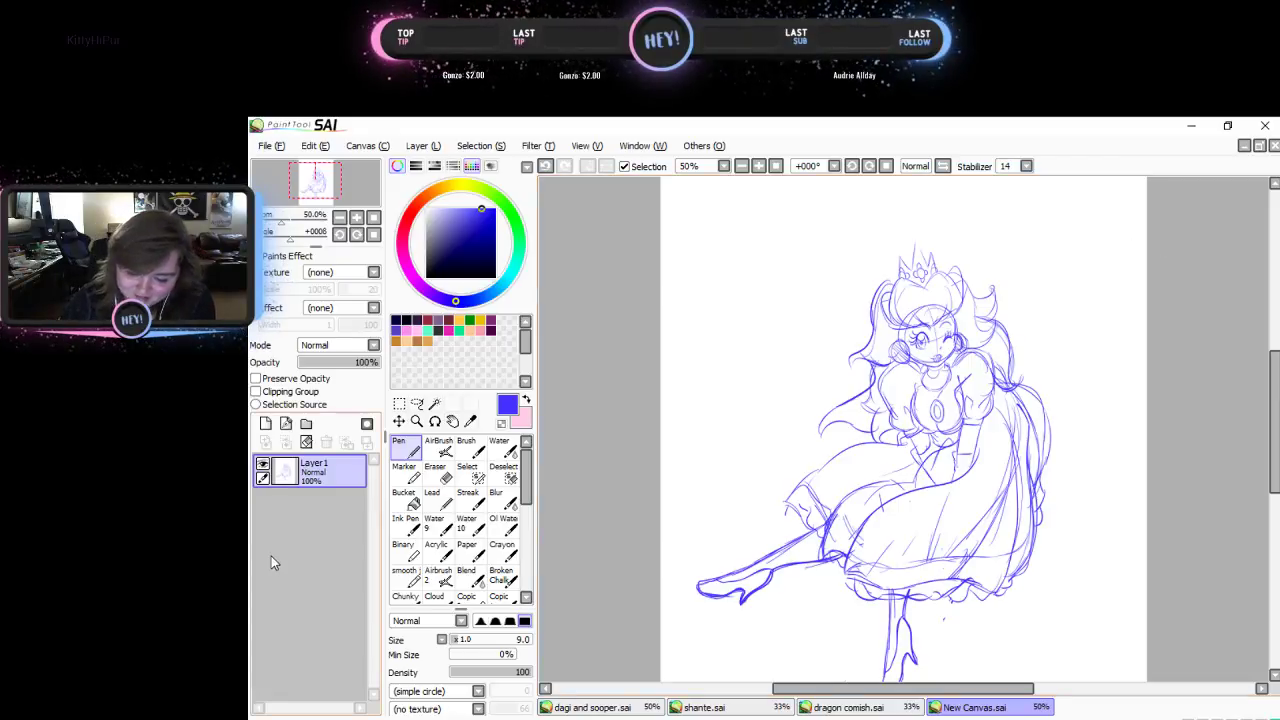
click(266, 423)
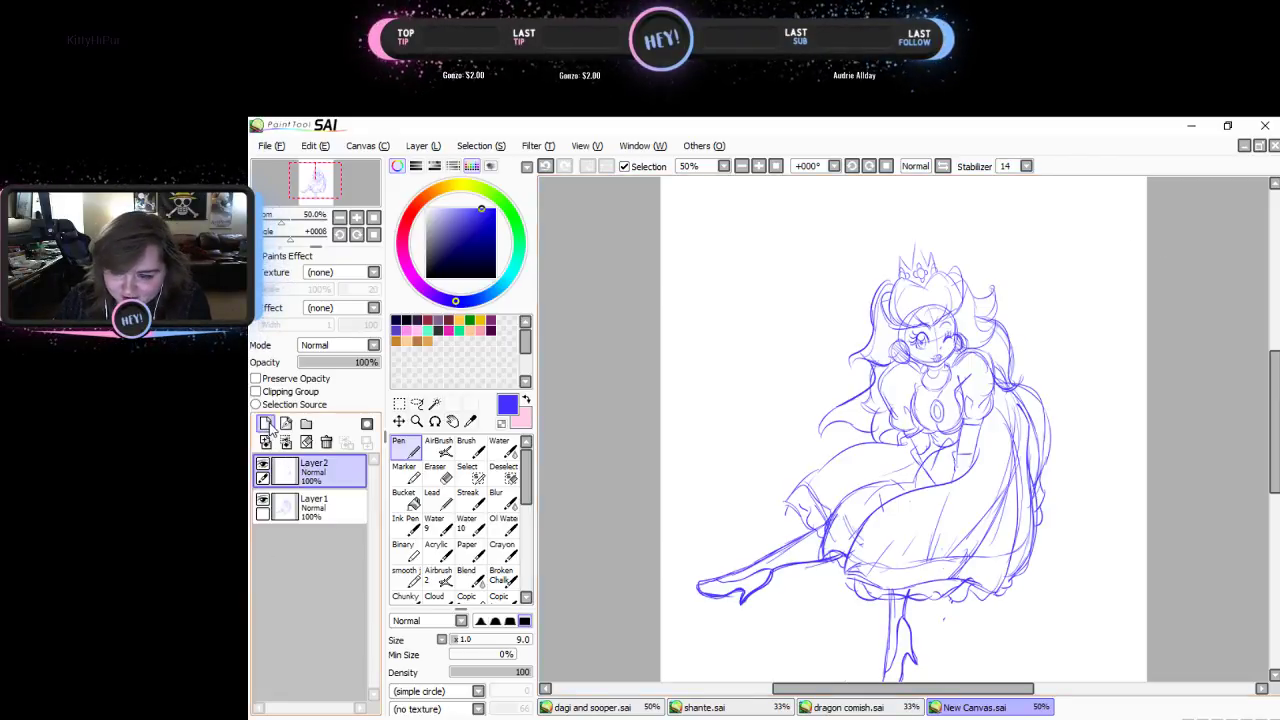
click(280, 508)
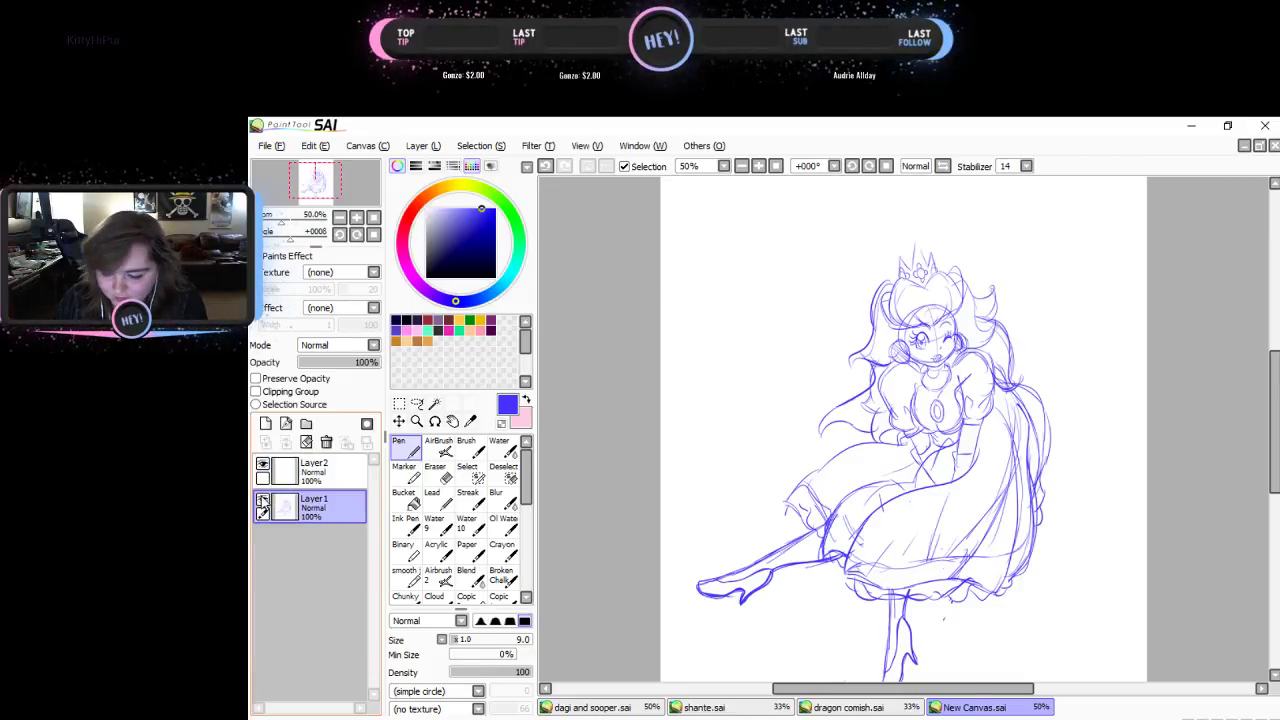
click(338, 362)
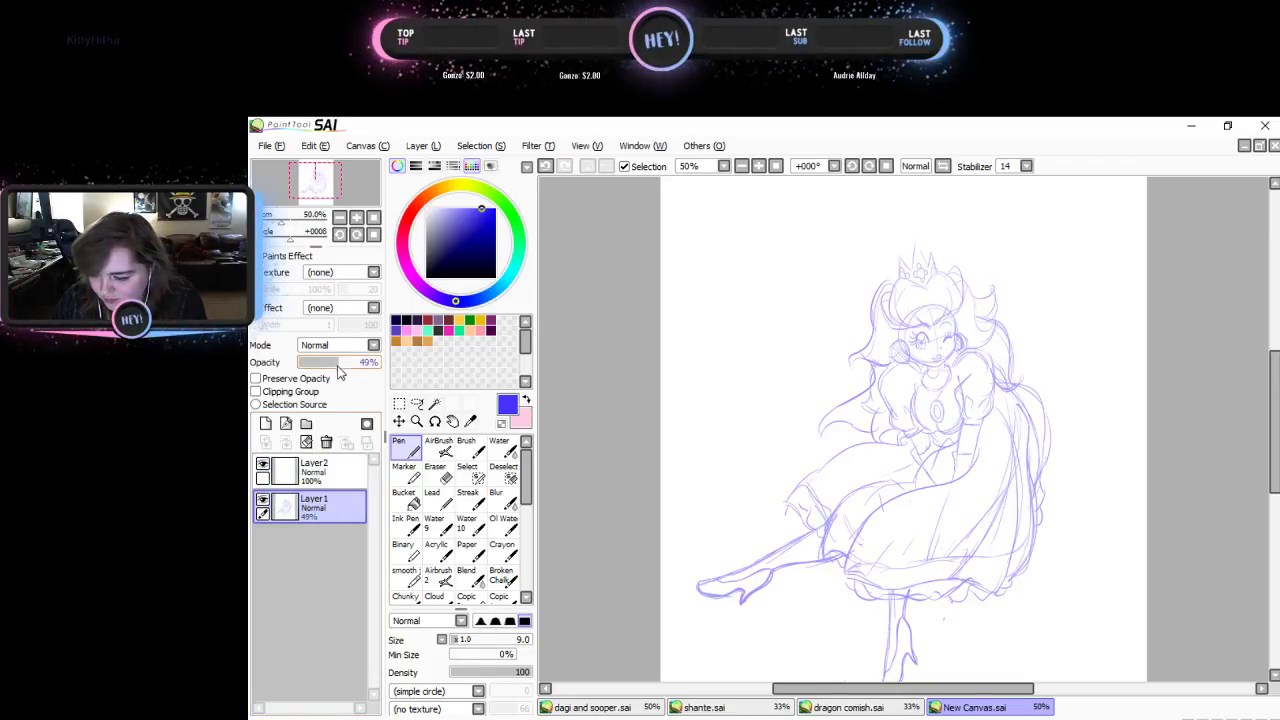
click(342, 472)
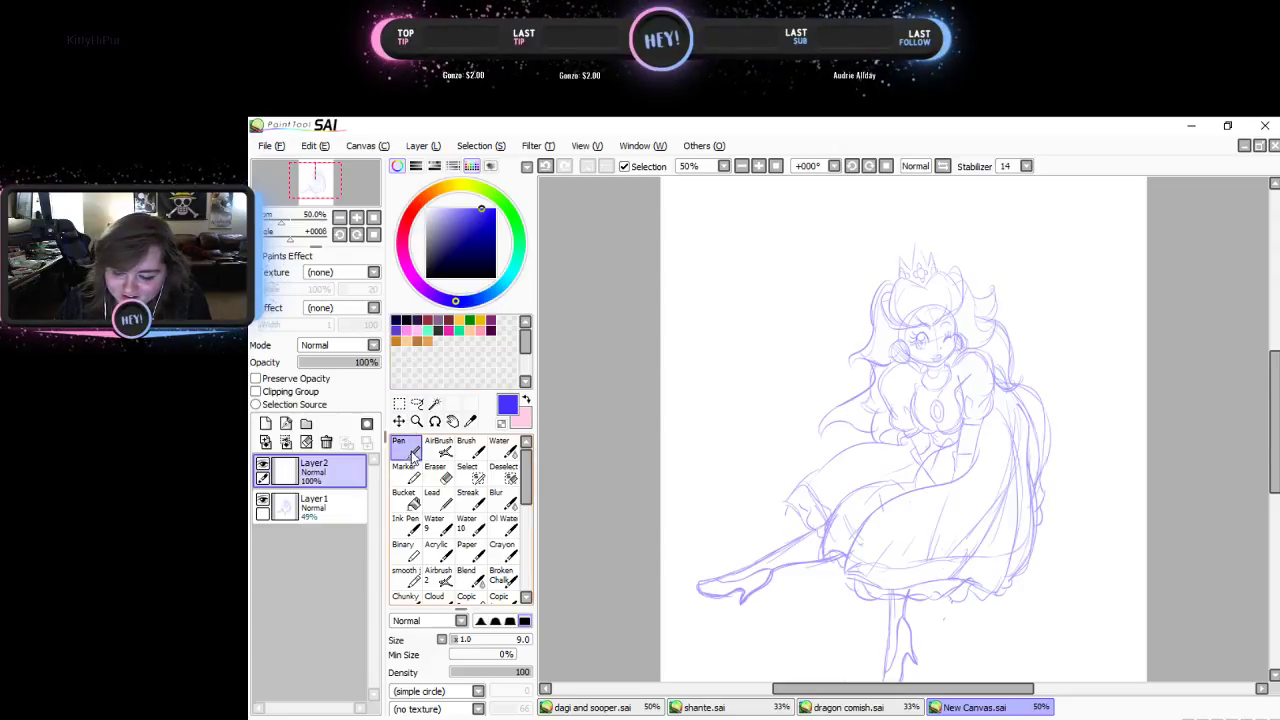
- Set the stabilizer to S-4 and the pen size to 2.0 for inking the head
click(1025, 166)
click(1006, 411)
click(356, 217)
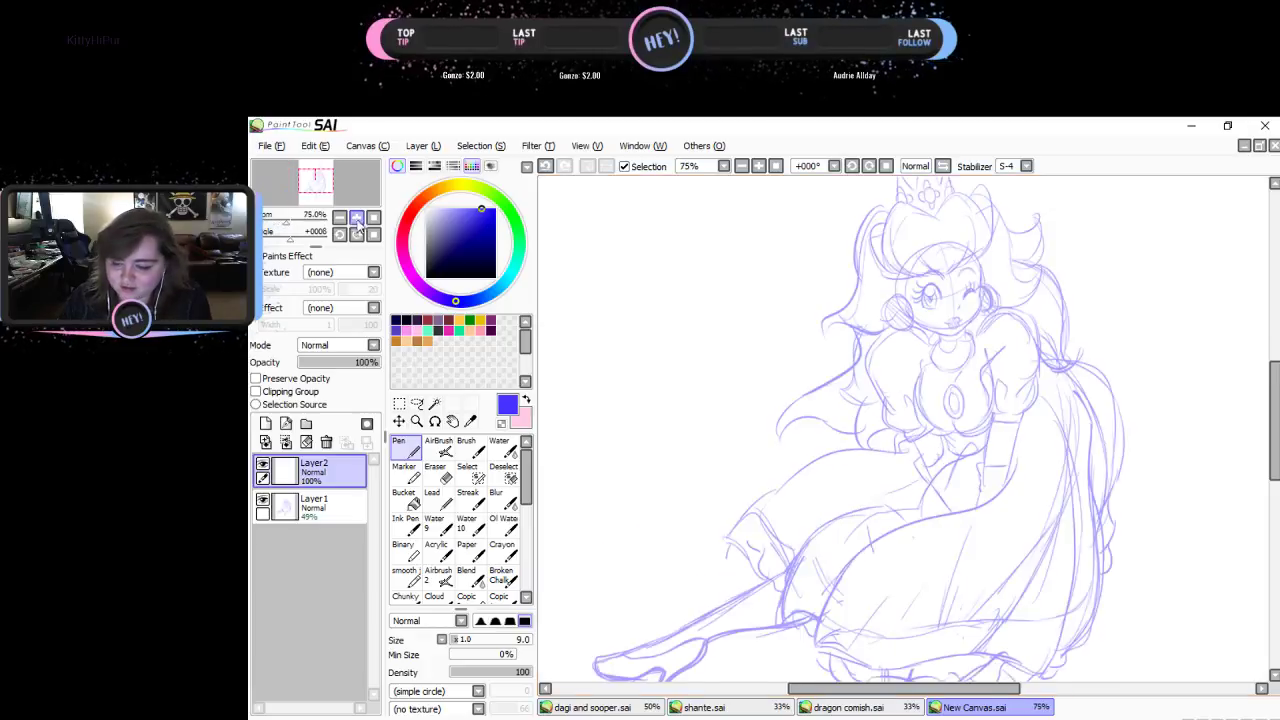
click(356, 217)
drag(338, 203, 342, 198)
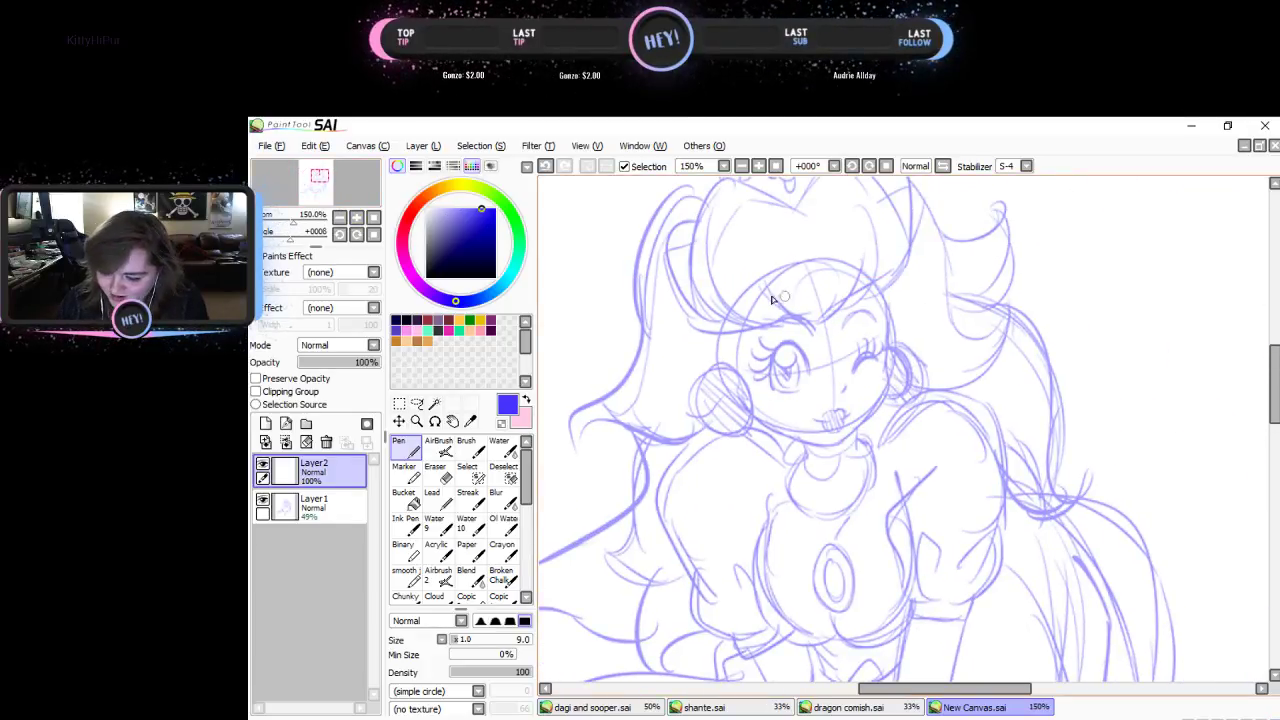
drag(462, 639, 458, 639)
click(454, 639)
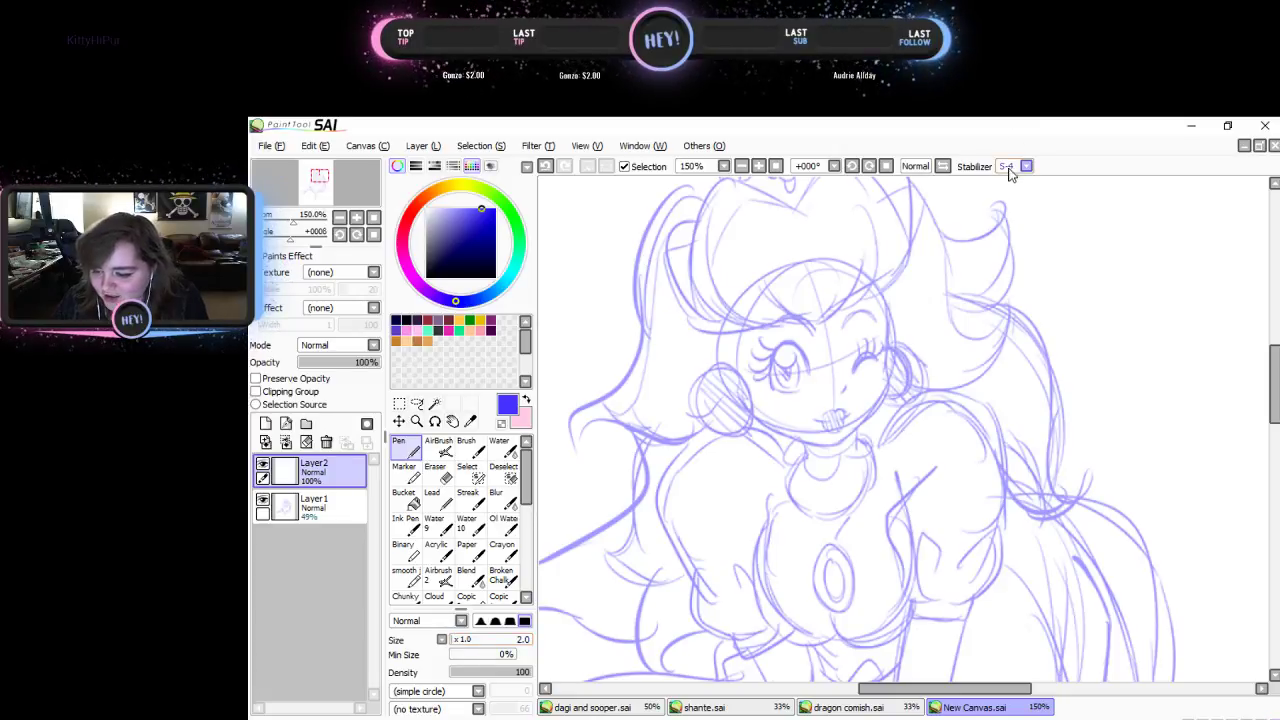
- Mirror the canvas view, undo a trial stroke on the hair, and switch the pen colour to dark purple
click(943, 167)
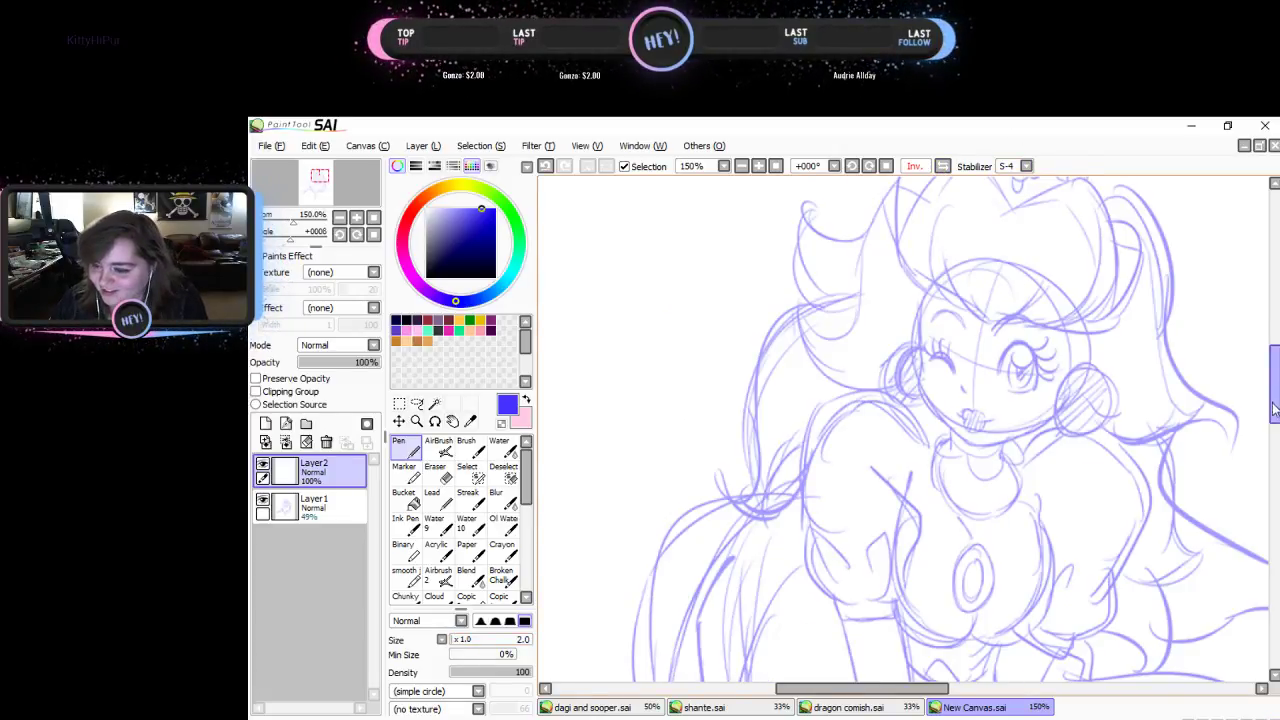
drag(1274, 390, 1274, 362)
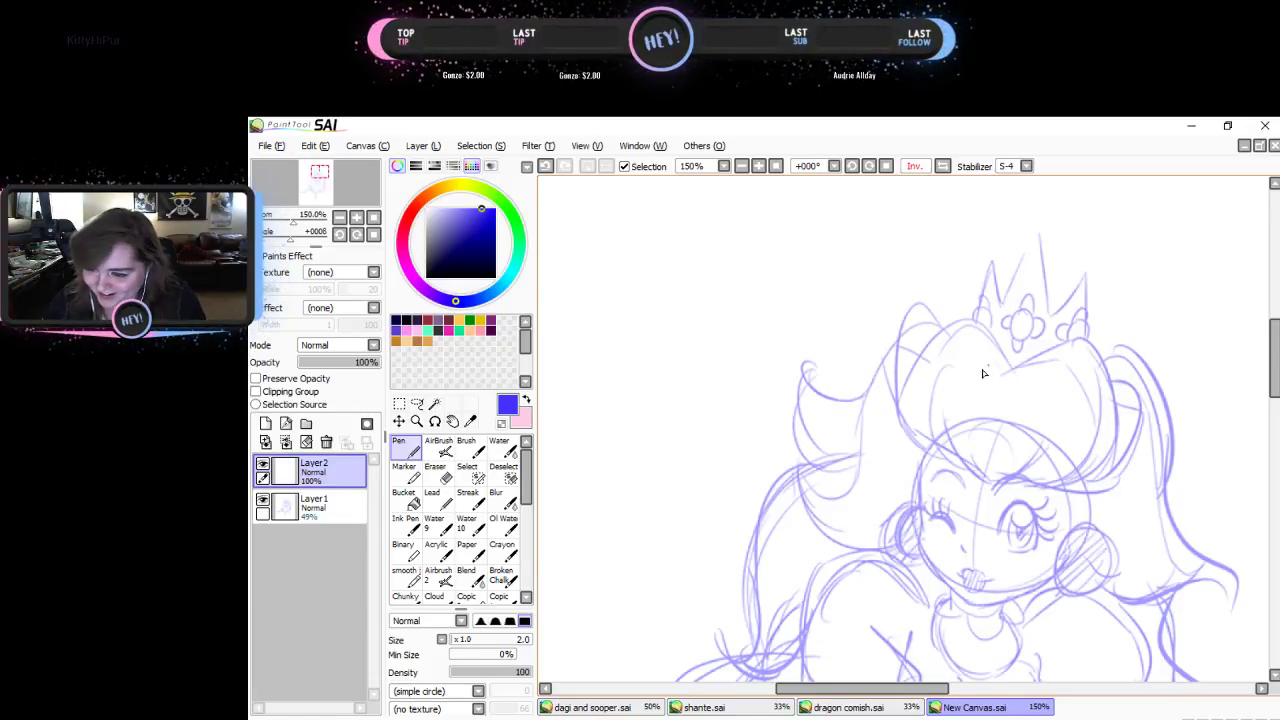
mouse_move(1011, 369)
mouse_down()
mouse_move(933, 342)
mouse_move(904, 387)
mouse_move(903, 418)
mouse_up()
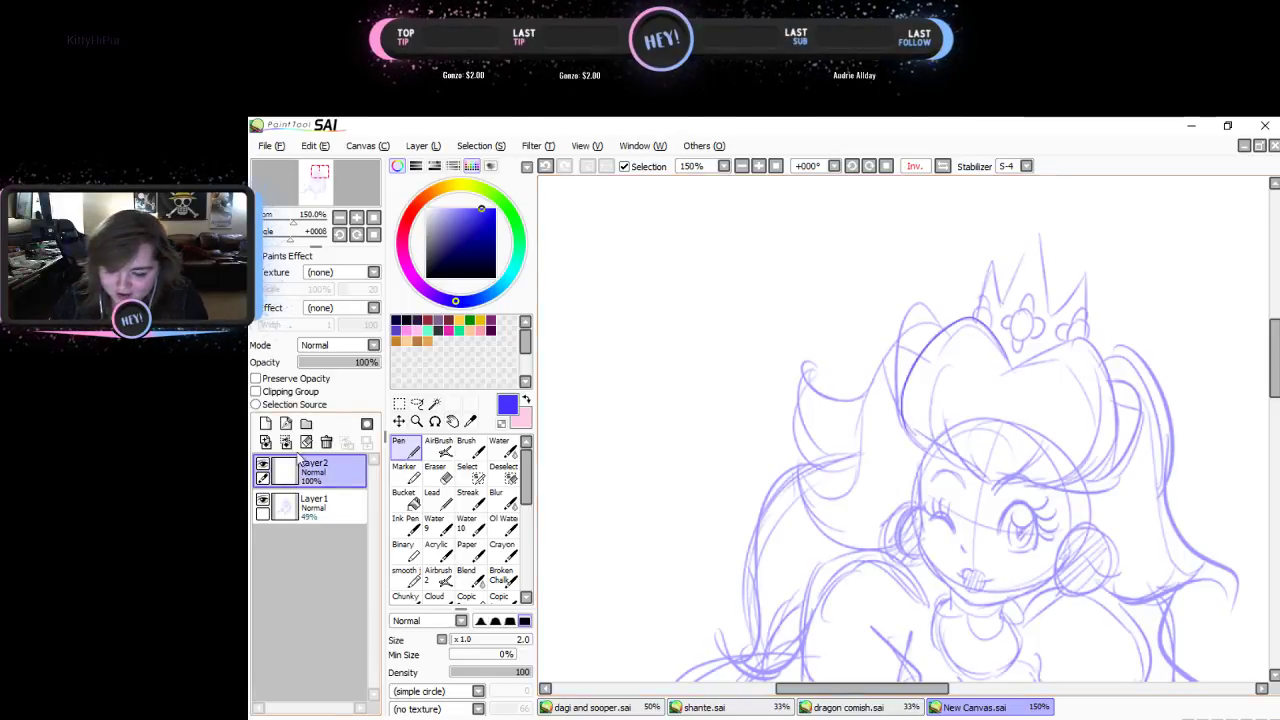
key(ctrl+z)
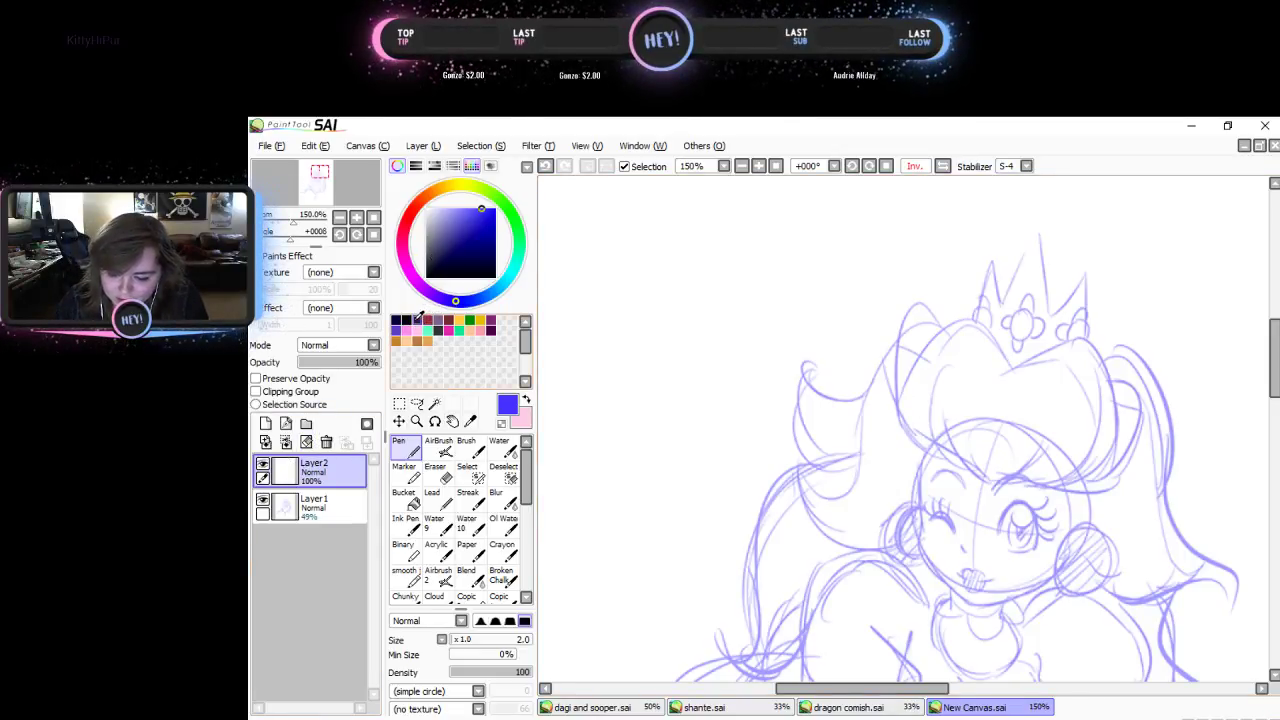
click(417, 320)
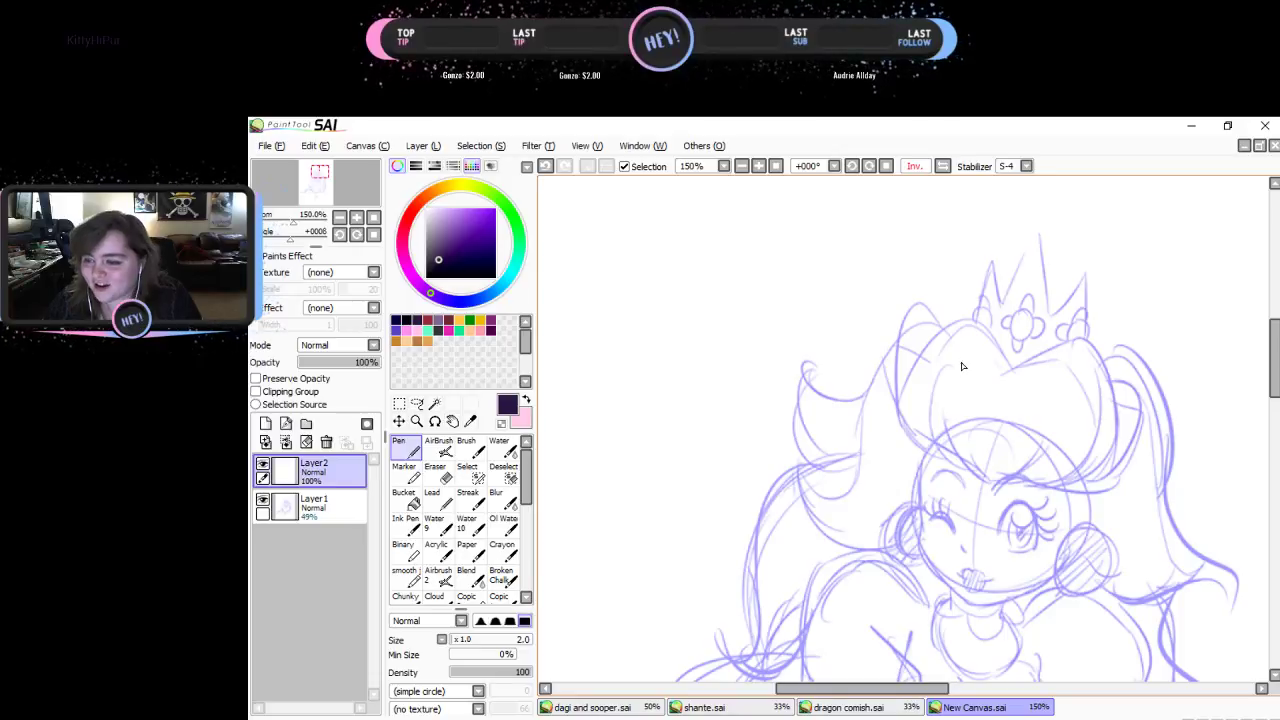
- Ink the pointed fringe, the hair puff on the open-eye side, and the long wavy lock sweeping down beside the face
mouse_move(951, 381)
mouse_down()
mouse_move(943, 444)
mouse_move(990, 494)
mouse_move(1025, 476)
mouse_move(1055, 430)
mouse_up()
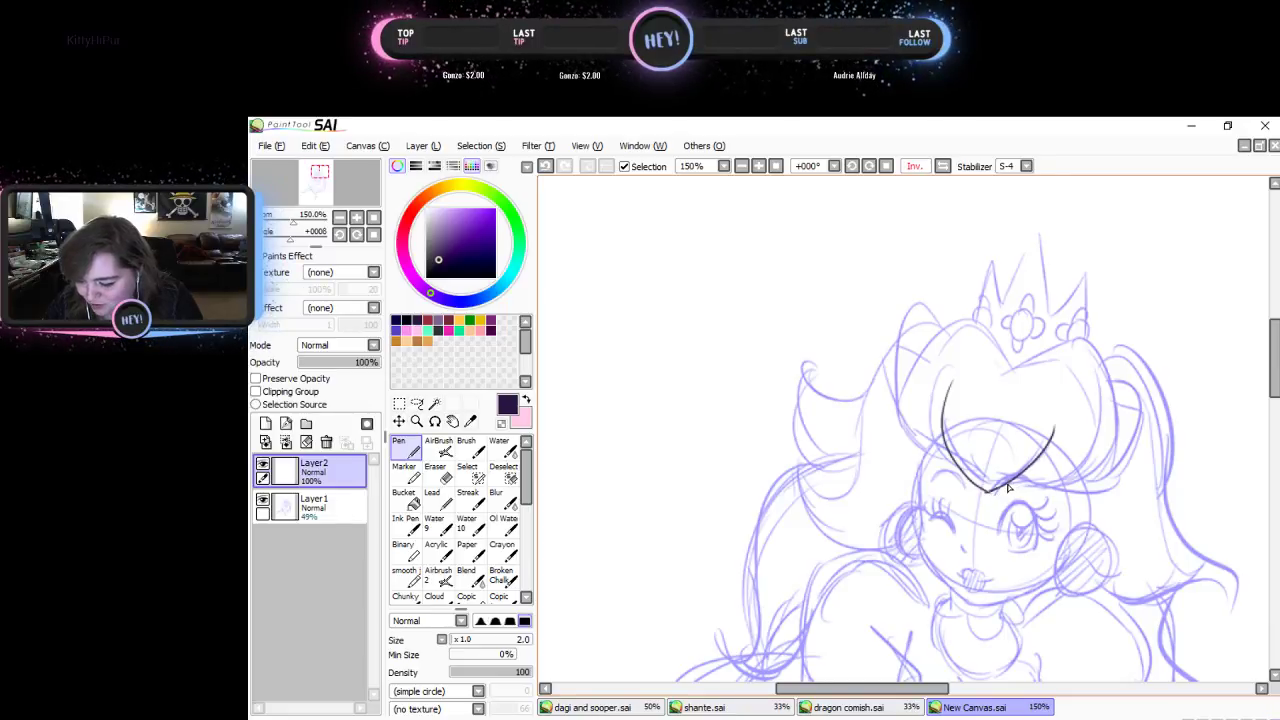
mouse_move(1008, 490)
mouse_down()
mouse_move(1049, 490)
mouse_move(1117, 446)
mouse_up()
drag(1062, 492, 1146, 474)
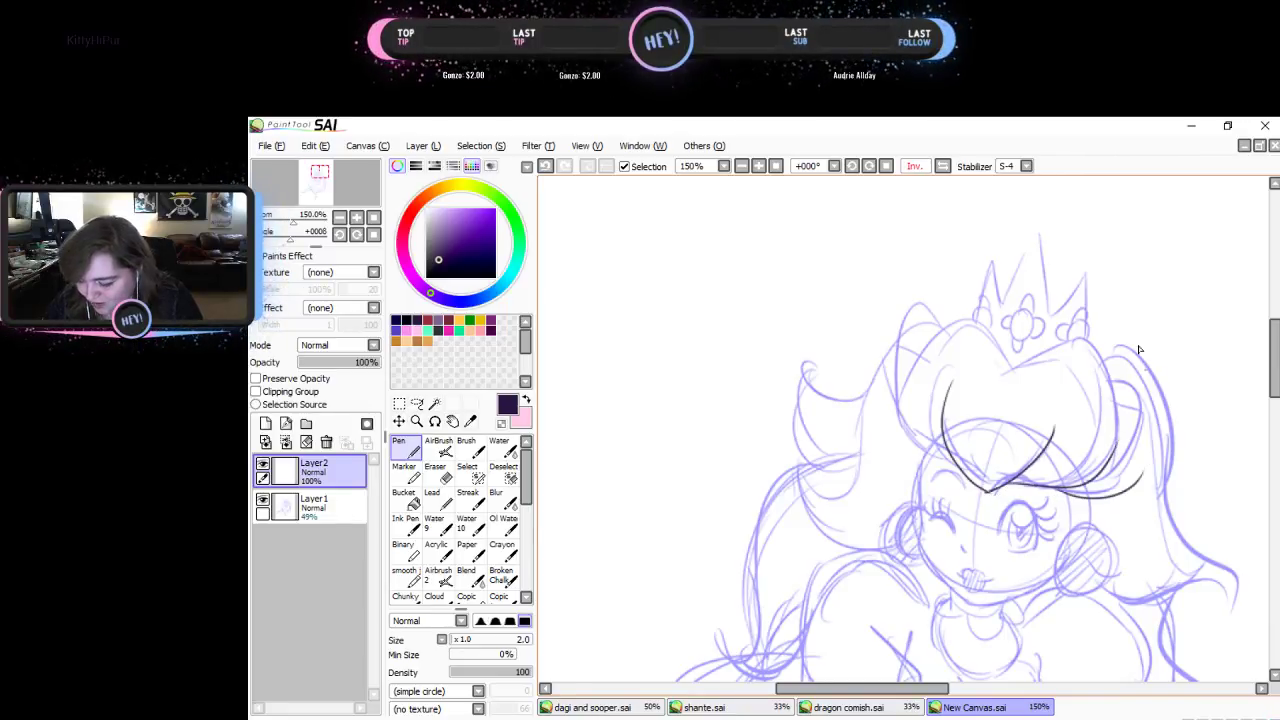
mouse_move(1010, 376)
mouse_down()
mouse_move(1090, 339)
mouse_move(1124, 381)
mouse_move(1127, 425)
mouse_up()
mouse_move(1115, 350)
mouse_down()
mouse_move(1160, 360)
mouse_move(1190, 441)
mouse_move(1188, 529)
mouse_move(1264, 597)
mouse_up()
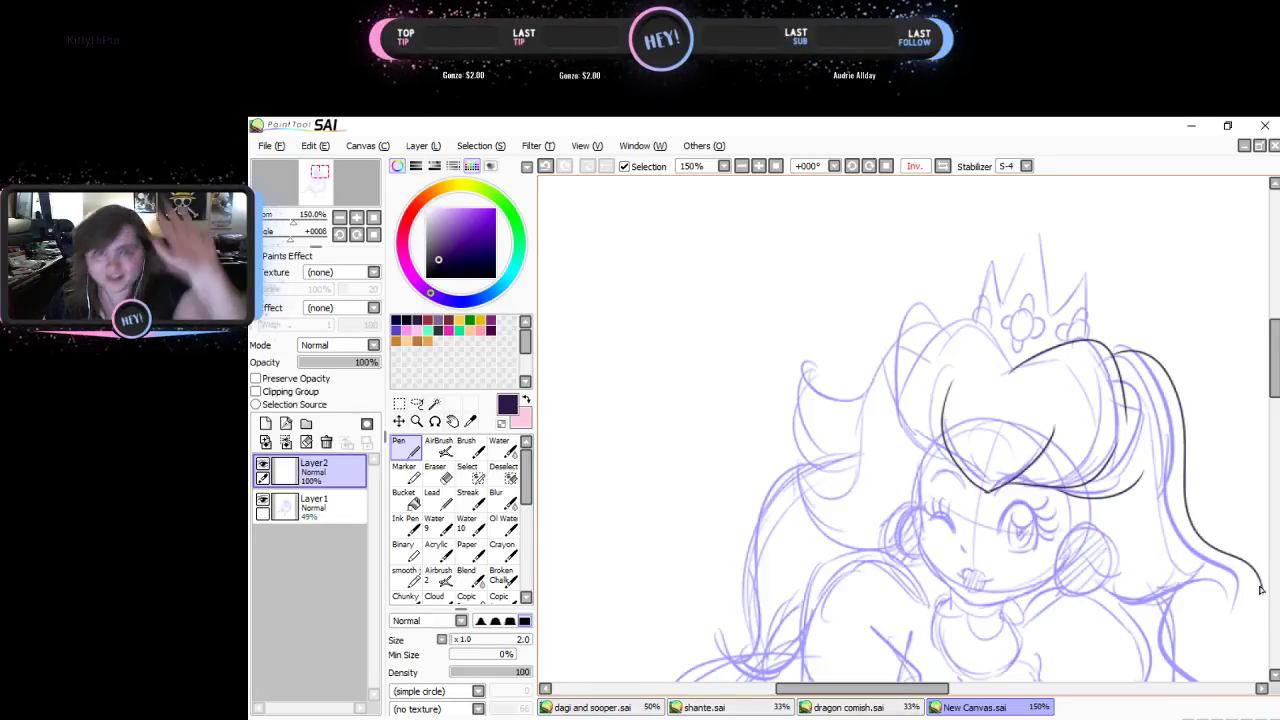
key(ctrl+z)
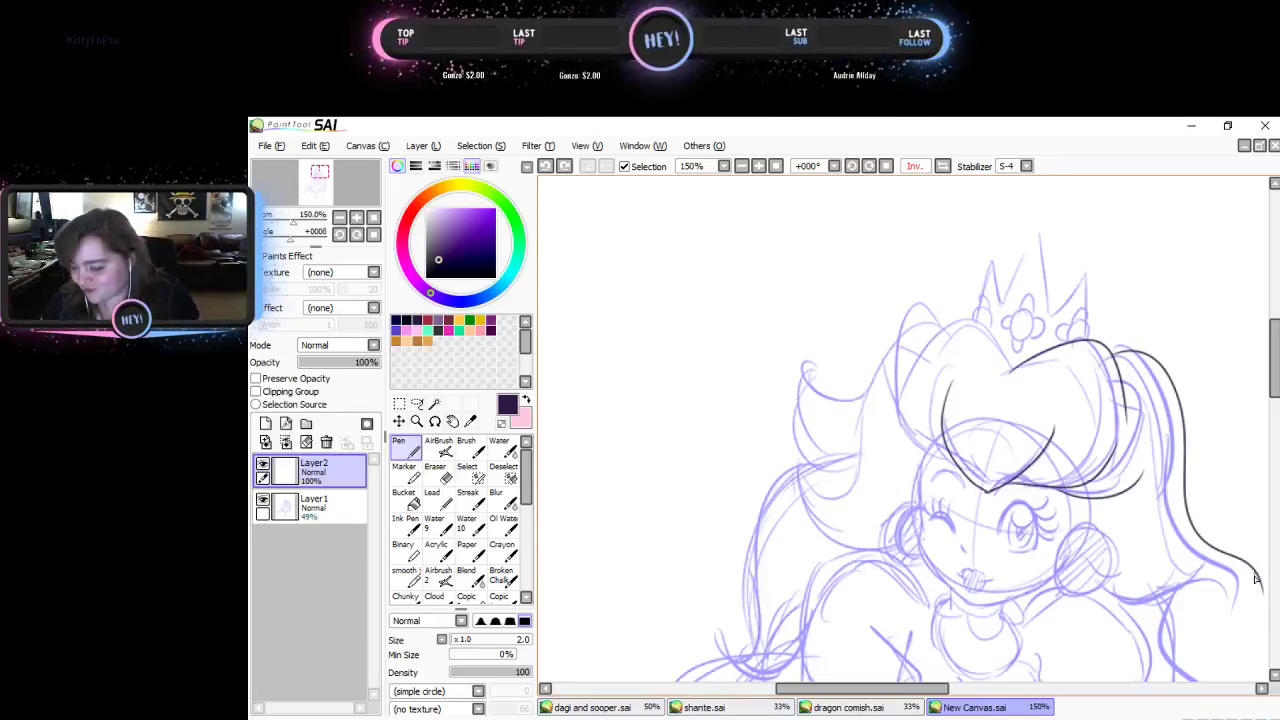
mouse_move(1256, 578)
mouse_down()
mouse_move(1202, 623)
mouse_move(1154, 639)
mouse_move(1121, 622)
mouse_move(1105, 582)
mouse_up()
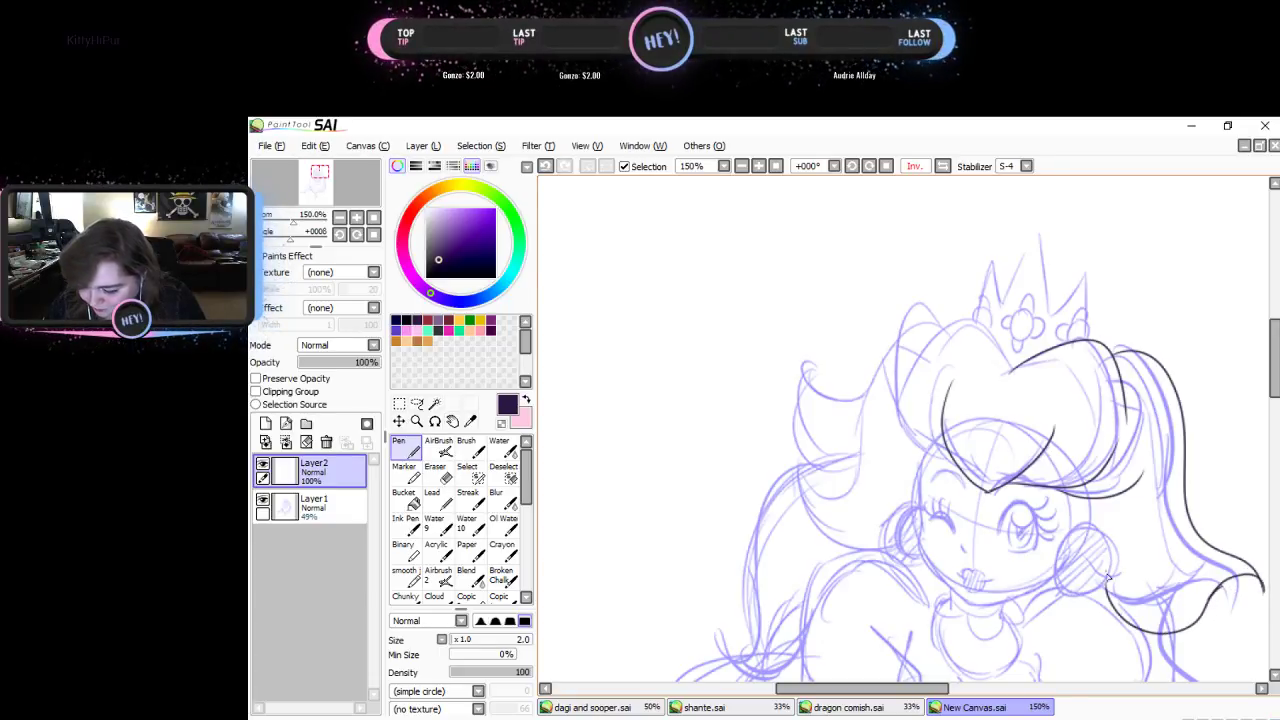
- Outline the large round earring on the open-eye side, and try a contour for the cheek and jaw
mouse_move(1080, 530)
mouse_down()
mouse_move(1058, 598)
mouse_move(1105, 594)
mouse_move(1118, 555)
mouse_move(1085, 530)
mouse_up()
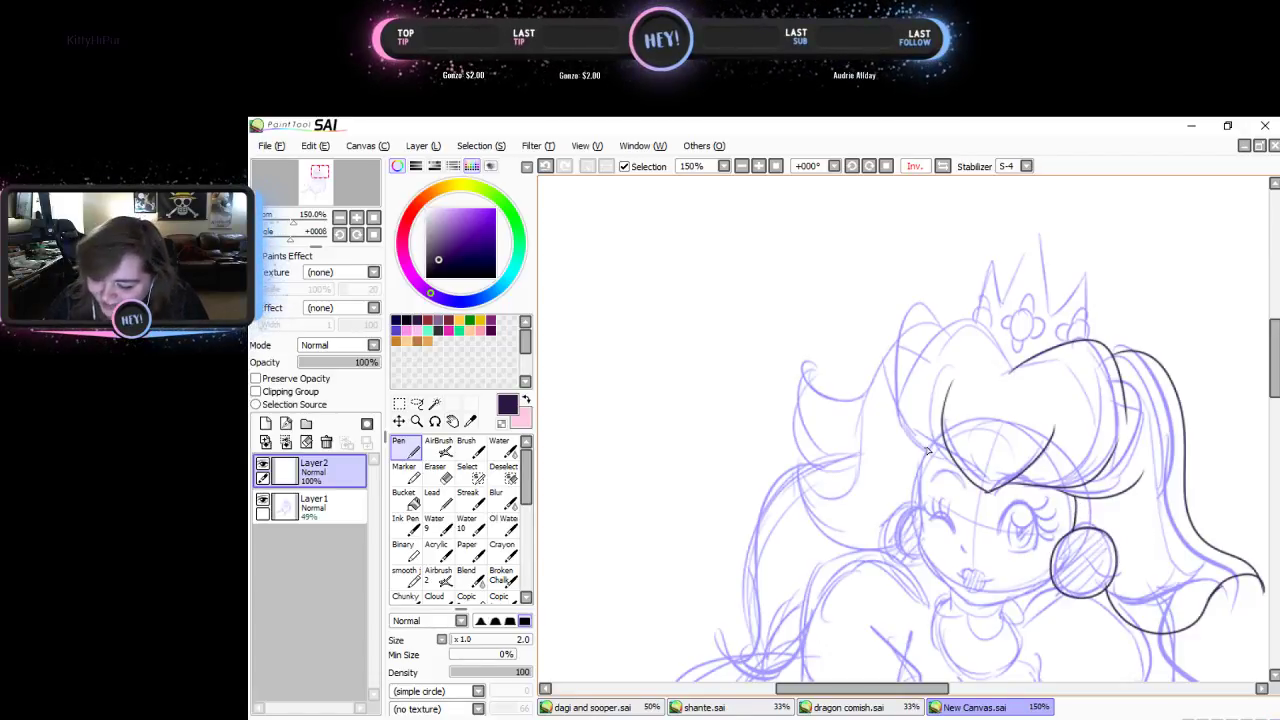
mouse_move(932, 447)
mouse_down()
mouse_move(917, 549)
mouse_move(942, 584)
mouse_move(969, 611)
mouse_move(1052, 588)
mouse_up()
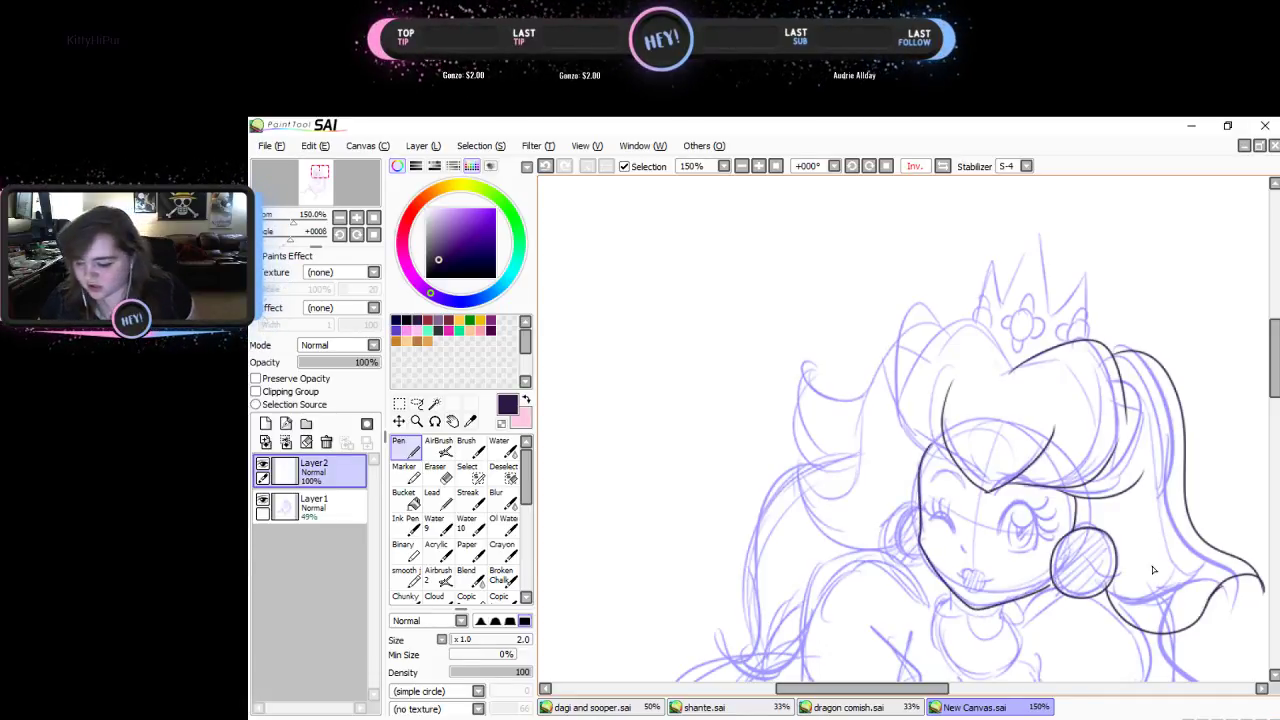
key(ctrl+z)
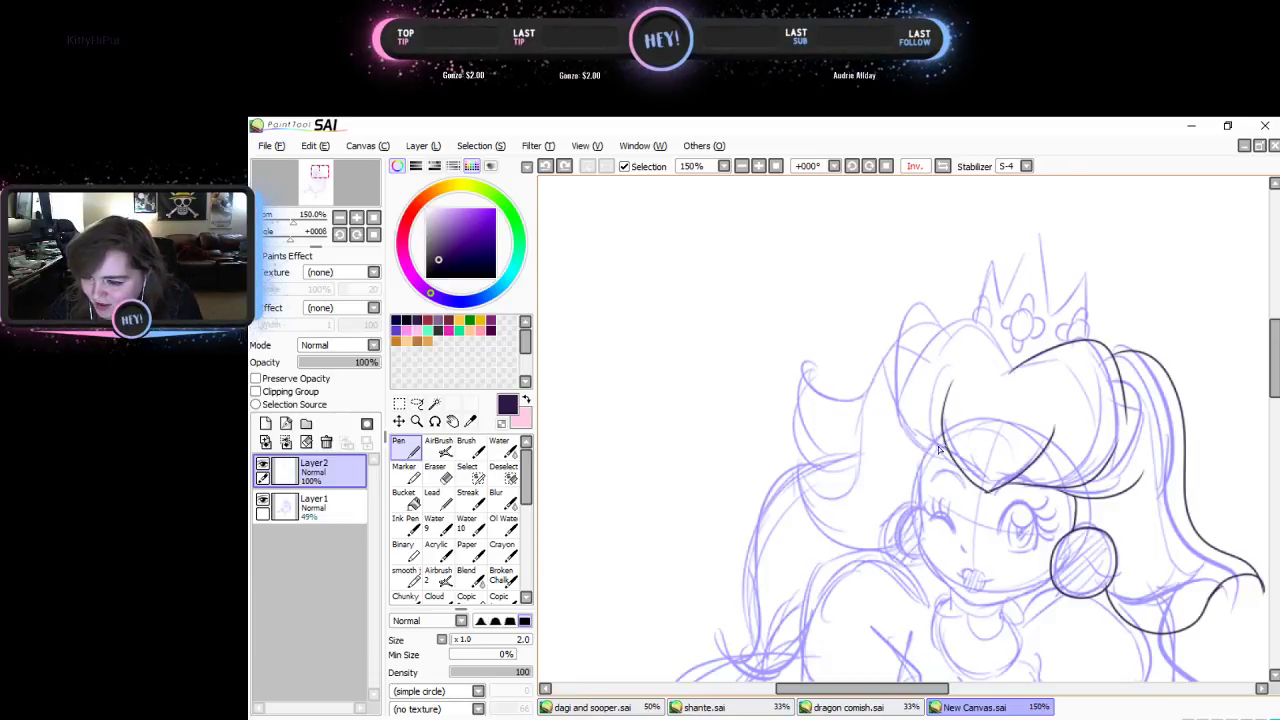
- Ink the hair puff on the winking-eye side and the flicked, layered locks behind it
mouse_move(938, 450)
mouse_down()
mouse_move(898, 405)
mouse_move(903, 366)
mouse_up()
mouse_move(1005, 368)
mouse_down()
mouse_move(970, 316)
mouse_move(917, 352)
mouse_move(898, 340)
mouse_move(881, 398)
mouse_move(858, 400)
mouse_move(812, 400)
mouse_move(809, 354)
mouse_move(797, 378)
mouse_move(823, 466)
mouse_up()
mouse_move(798, 404)
mouse_down()
mouse_move(790, 456)
mouse_move(839, 490)
mouse_move(798, 462)
mouse_move(795, 506)
mouse_move(880, 548)
mouse_up()
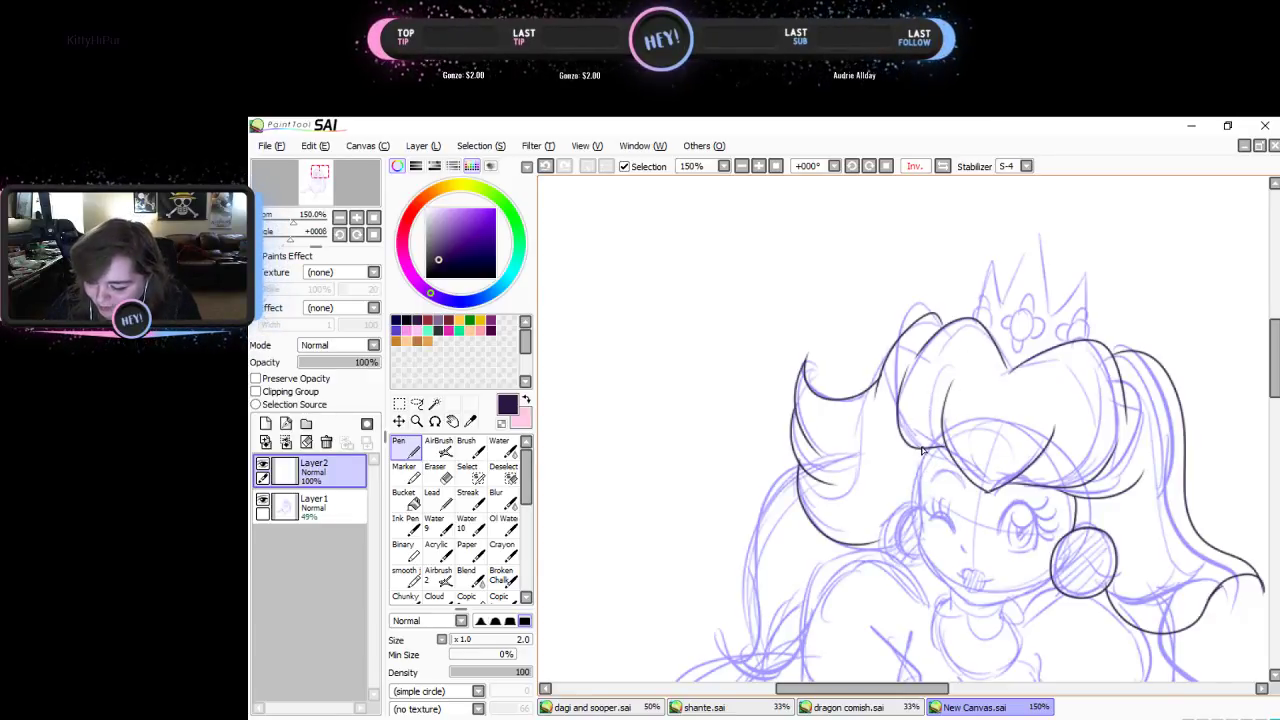
- Return the canvas view to normal, undo the trial face contour, and ink the cheek, chin and jaw up to the large earring
mouse_move(922, 450)
mouse_down()
mouse_move(912, 553)
mouse_move(965, 605)
mouse_move(1008, 603)
mouse_up()
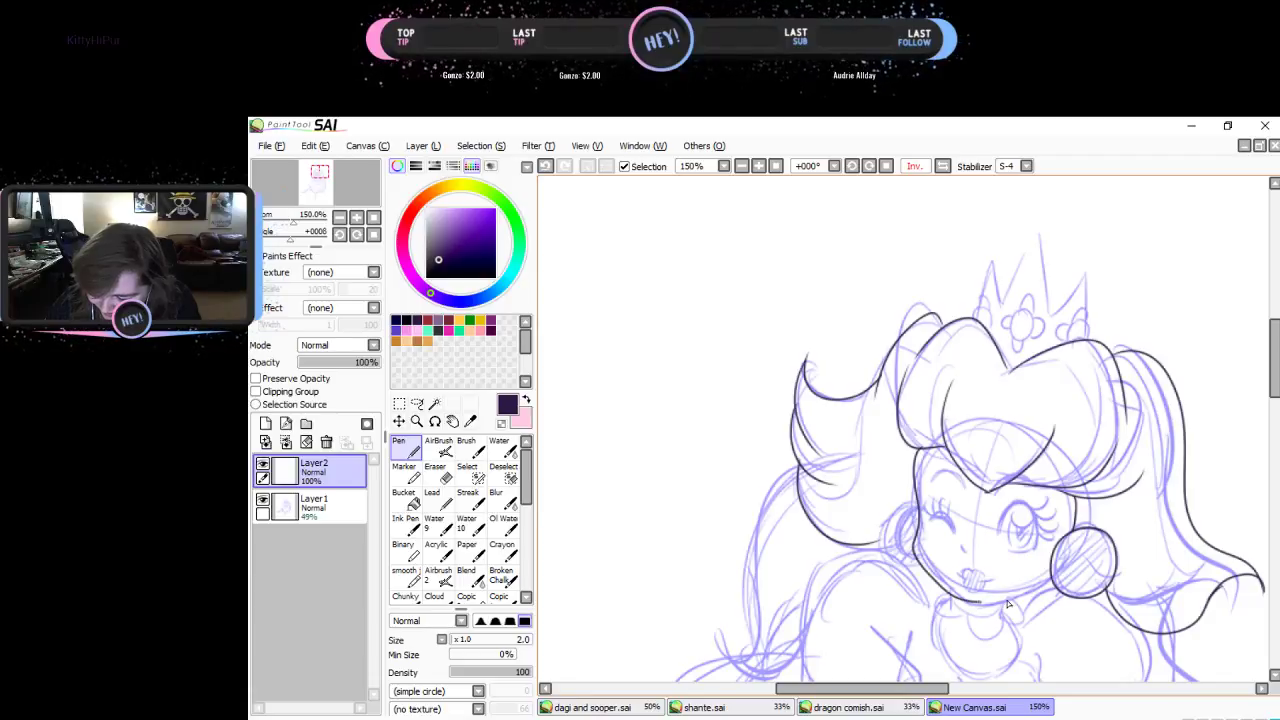
click(944, 166)
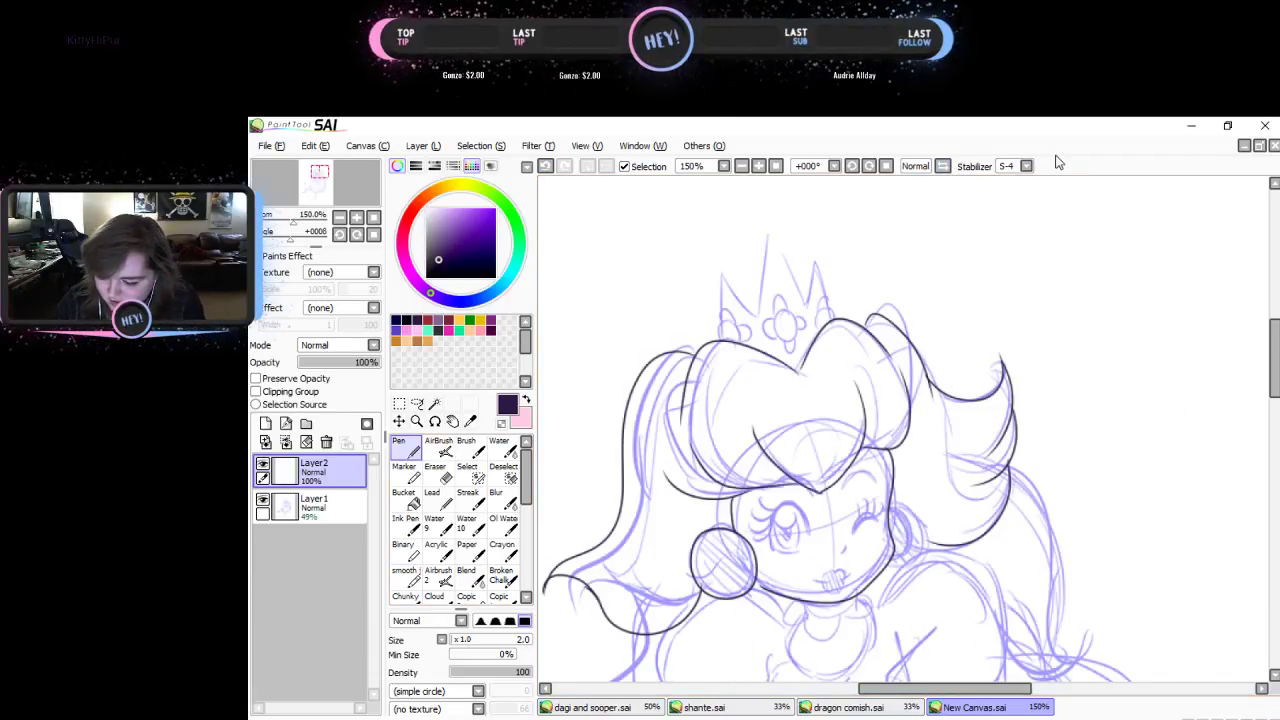
click(316, 146)
click(332, 165)
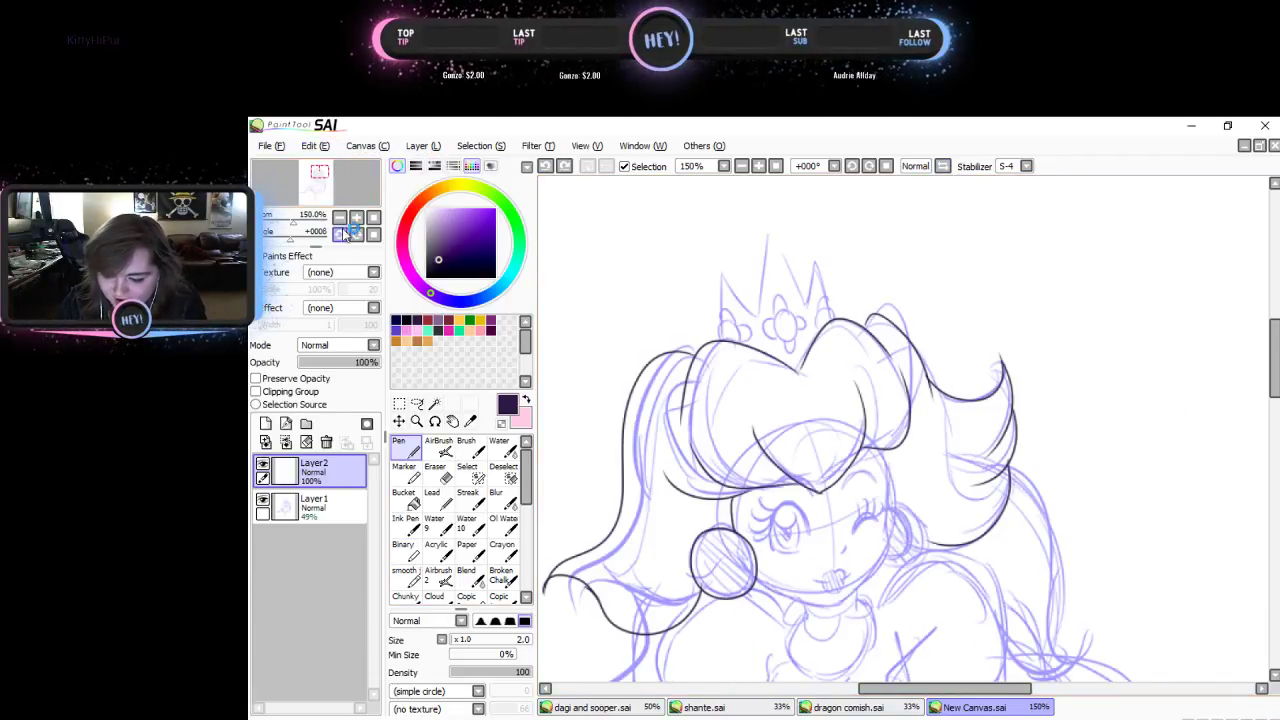
click(356, 217)
drag(323, 169, 318, 172)
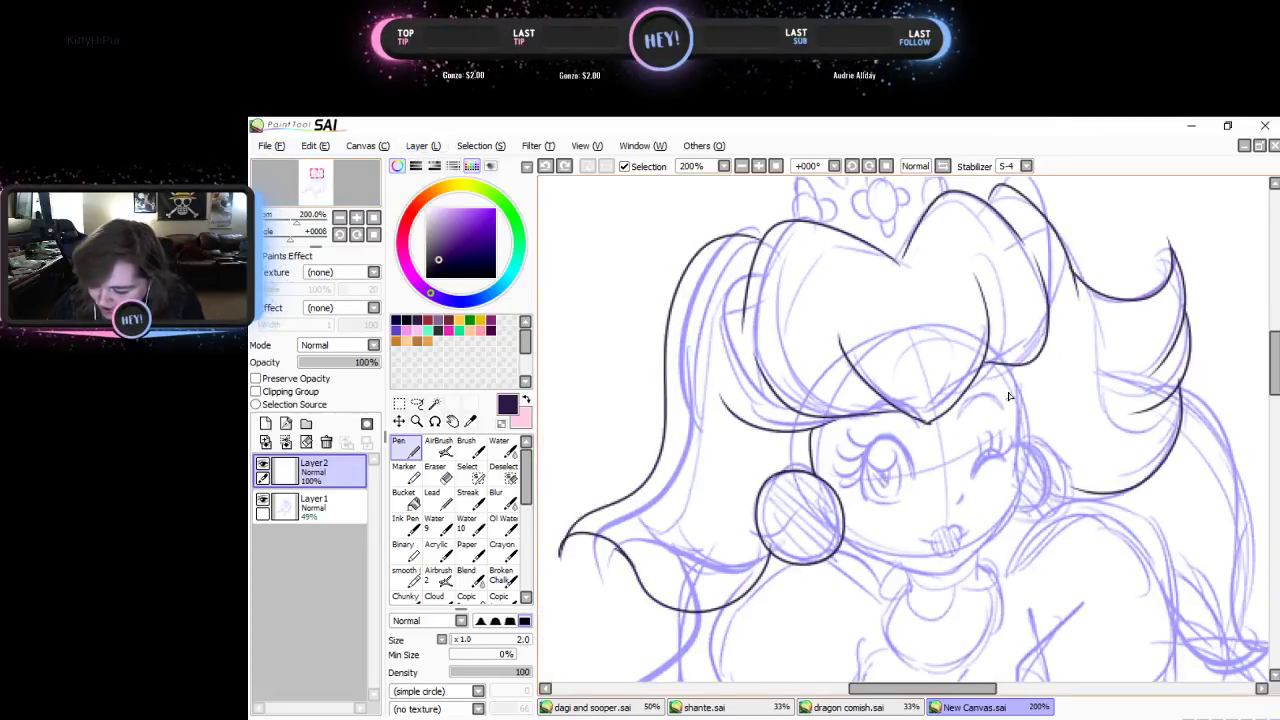
mouse_move(1007, 368)
mouse_down()
mouse_move(1018, 470)
mouse_move(1007, 522)
mouse_move(948, 577)
mouse_up()
drag(910, 580, 838, 543)
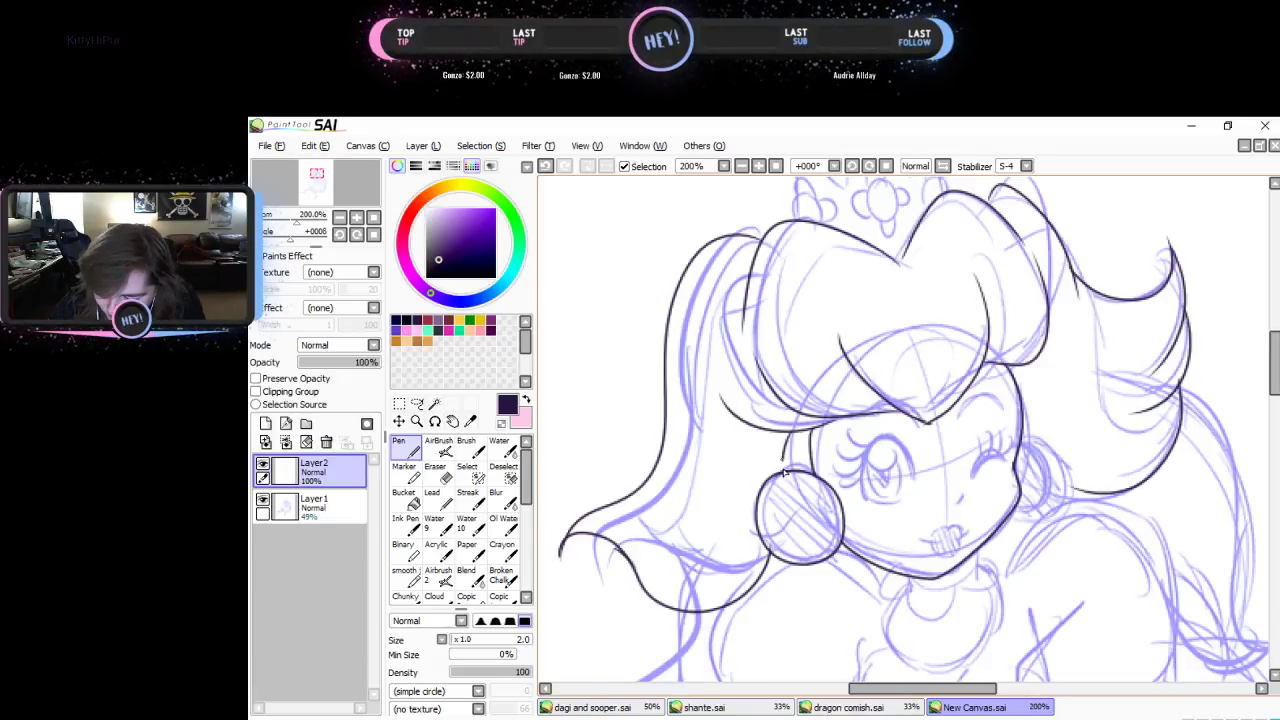
- Ink the ear detail above the large earring and outline the partly hidden earring on the winking-eye side
mouse_move(786, 470)
mouse_down()
mouse_move(763, 462)
mouse_move(761, 491)
mouse_up()
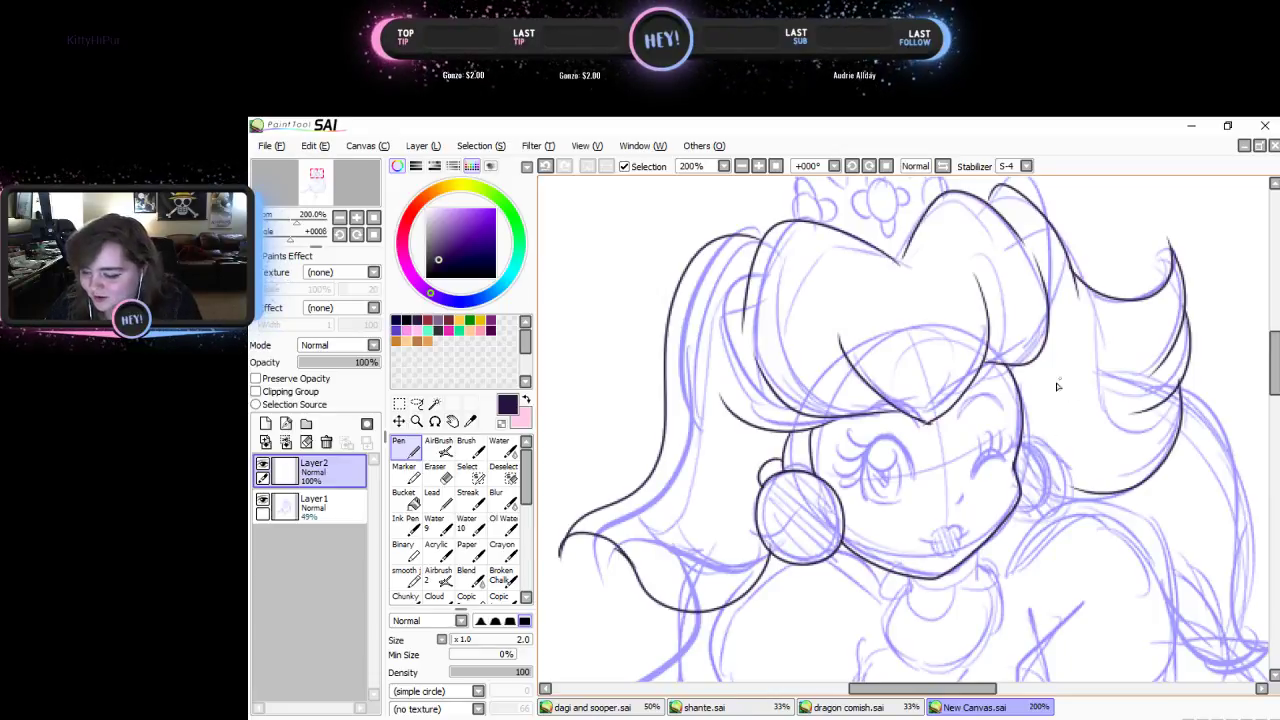
mouse_move(1022, 442)
mouse_down()
mouse_move(1055, 459)
mouse_move(1061, 491)
mouse_move(1002, 532)
mouse_up()
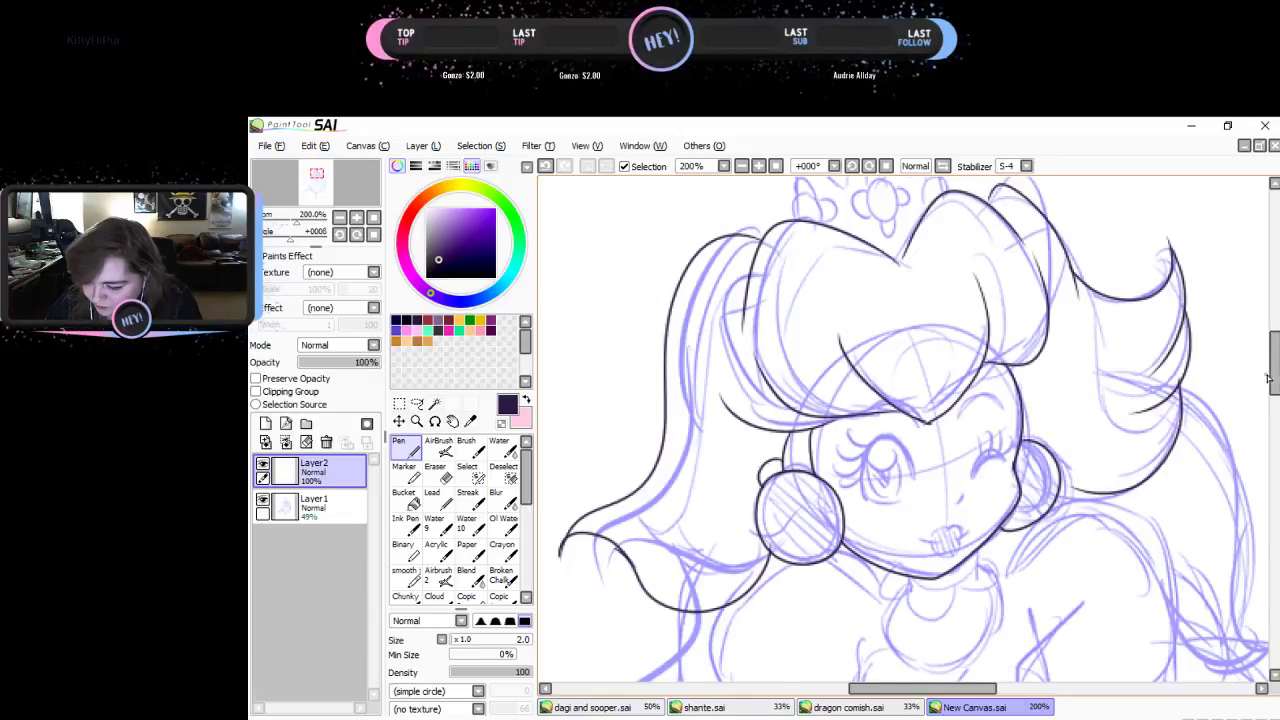
- Ink the crown's pointed spikes, its oval centre gem and the partly hidden round gems at both sides
scroll(1257, 375, up, 3)
mouse_move(847, 421)
mouse_down()
mouse_move(860, 322)
mouse_move(907, 416)
mouse_move(906, 400)
mouse_move(936, 400)
mouse_move(946, 424)
mouse_move(930, 420)
mouse_move(929, 456)
mouse_move(882, 444)
mouse_move(894, 428)
mouse_move(866, 424)
mouse_move(898, 462)
mouse_move(900, 425)
mouse_move(868, 428)
mouse_up()
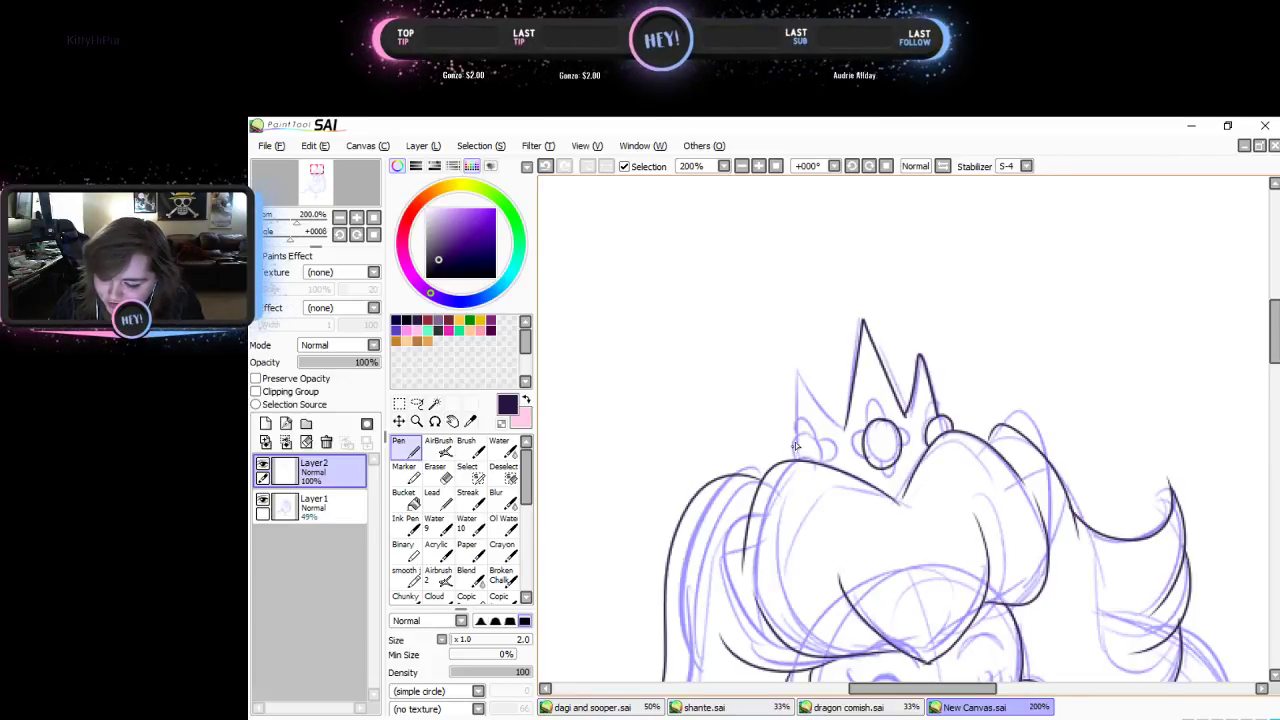
drag(798, 443, 793, 460)
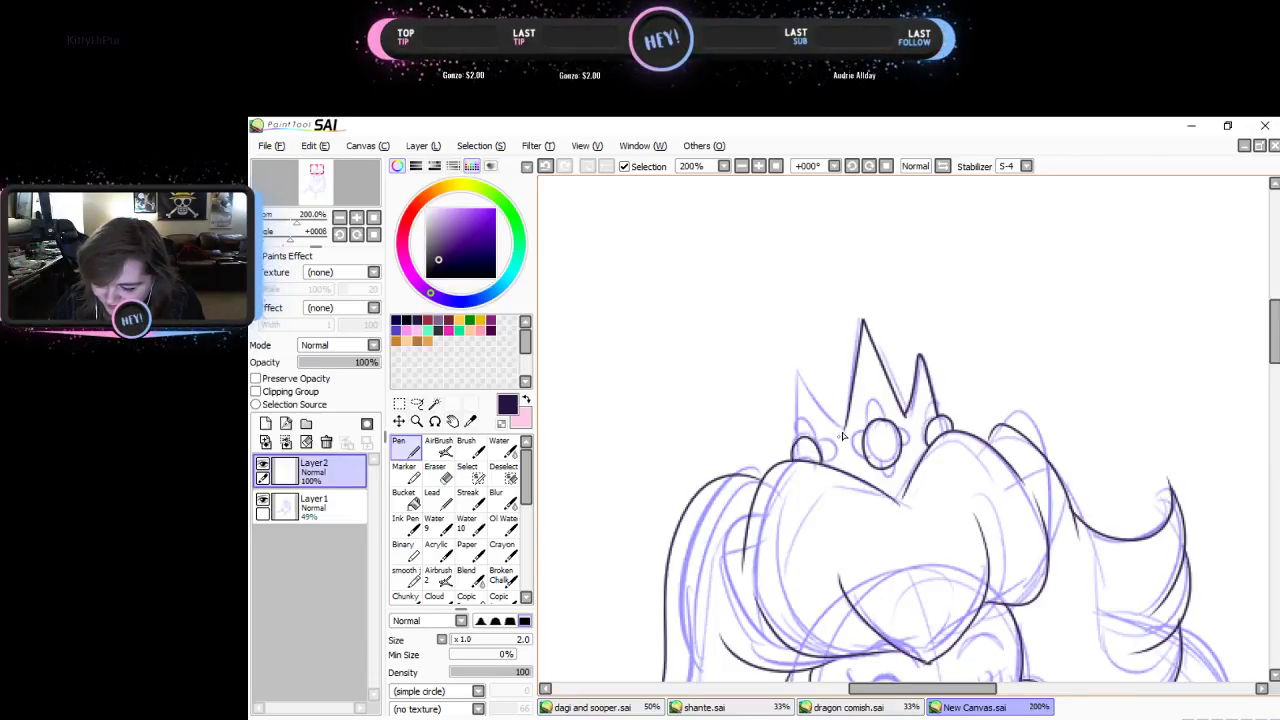
mouse_move(846, 428)
mouse_down()
mouse_move(797, 368)
mouse_move(792, 452)
mouse_up()
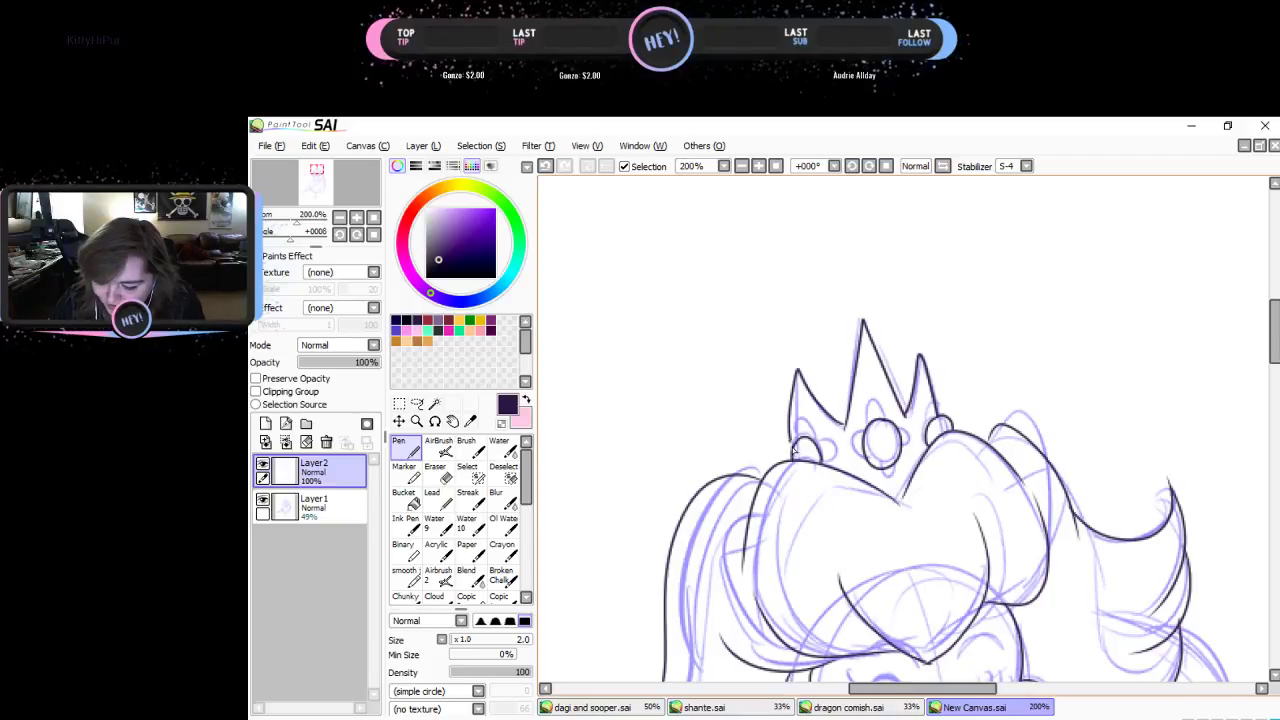
mouse_move(1275, 347)
mouse_down()
mouse_move(1275, 410)
mouse_move(1275, 367)
mouse_up()
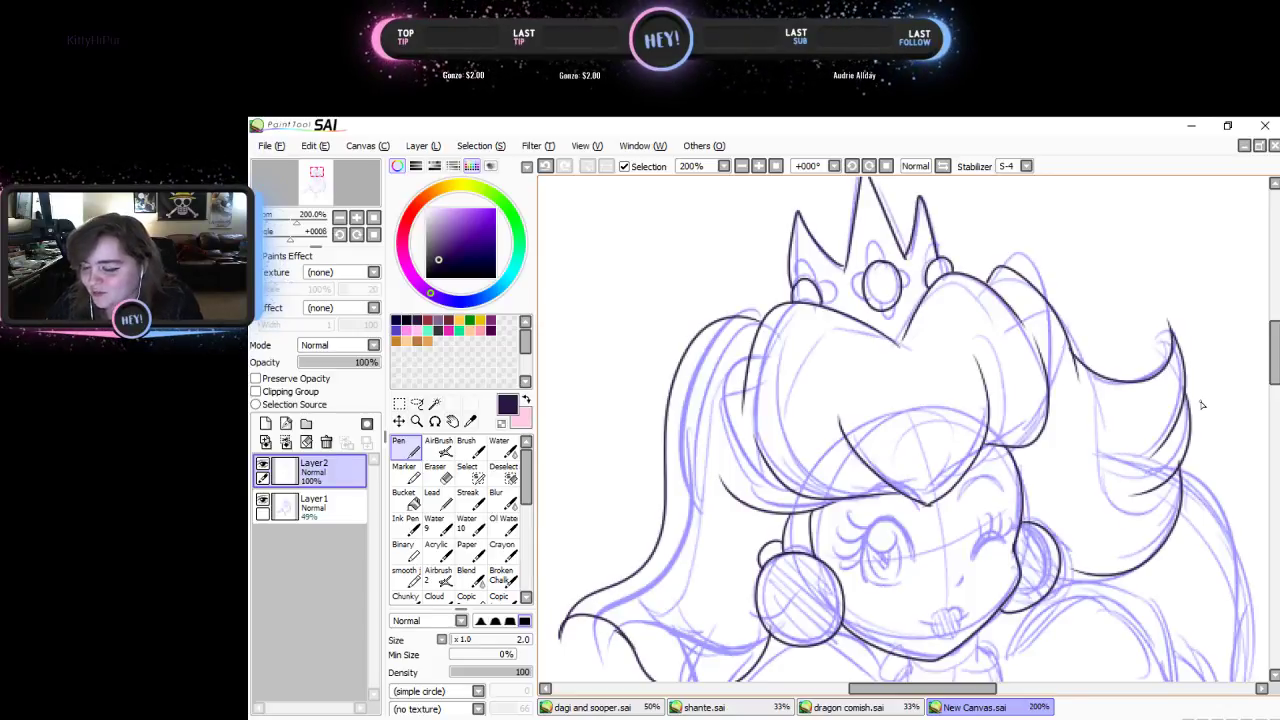
- Ink the neck and rounded collar below the chin, and the oval brooch with its inner ring on the chest
drag(1276, 346, 1276, 391)
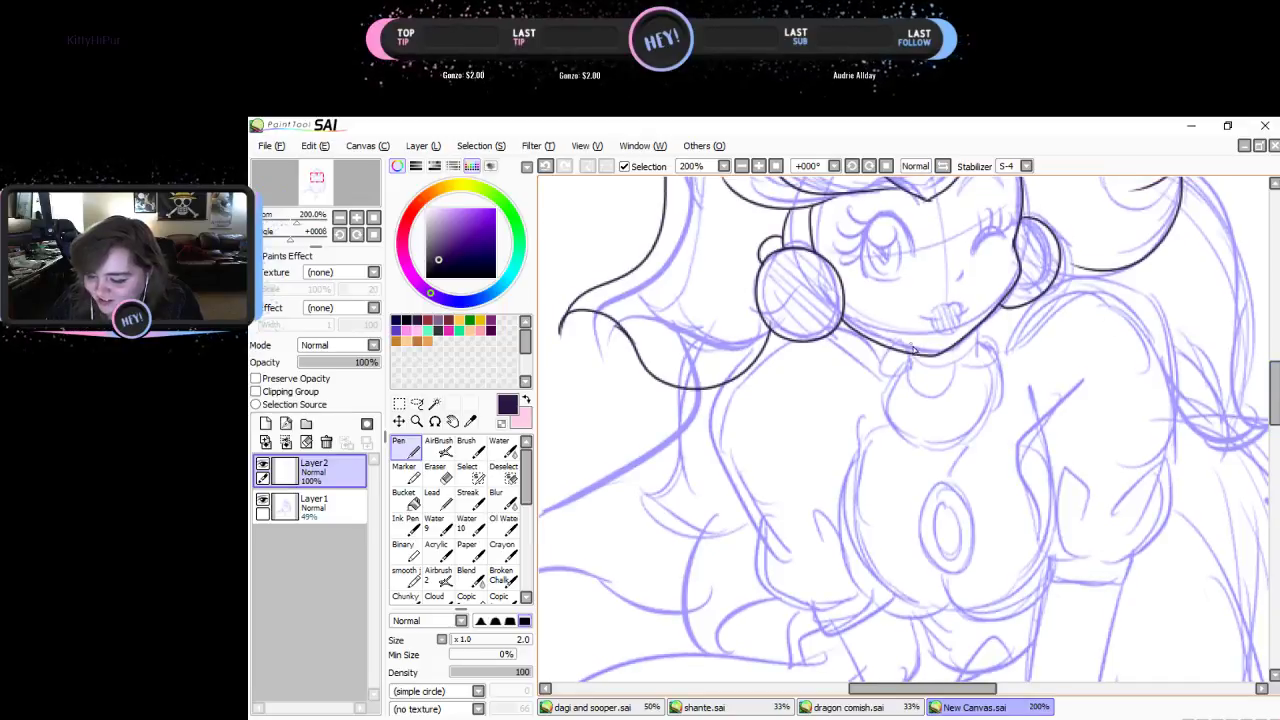
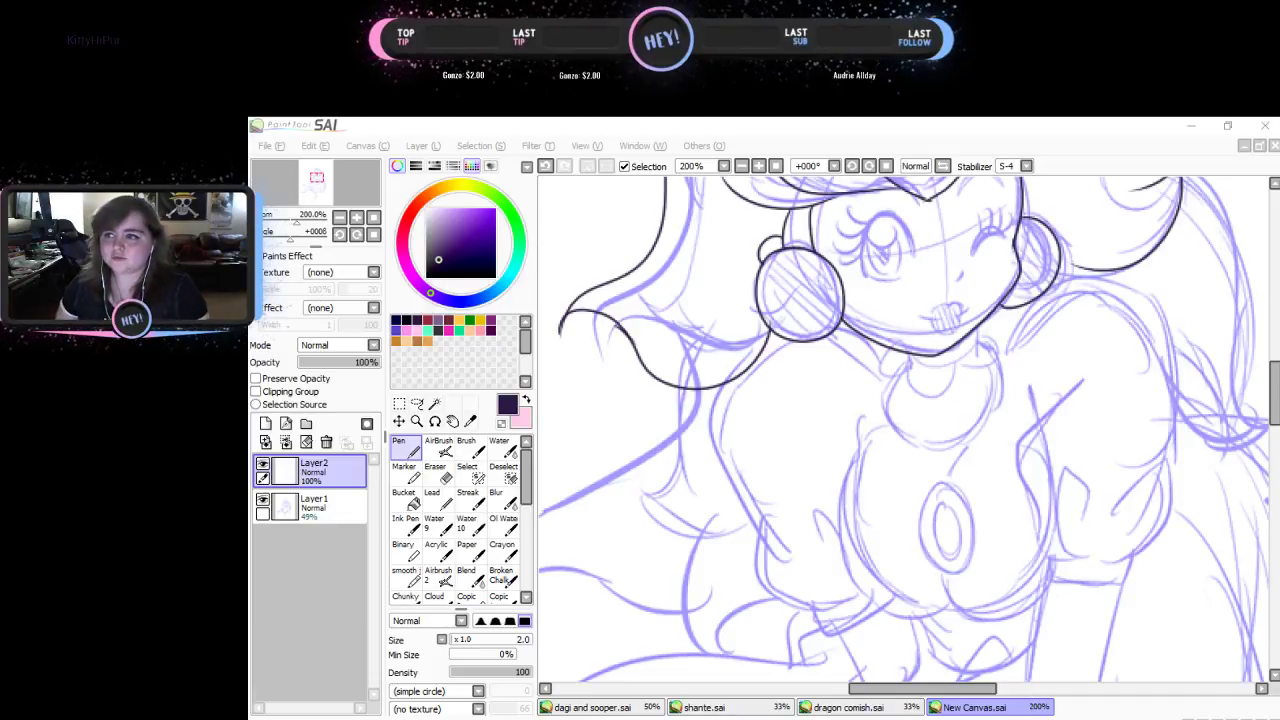
click(972, 260)
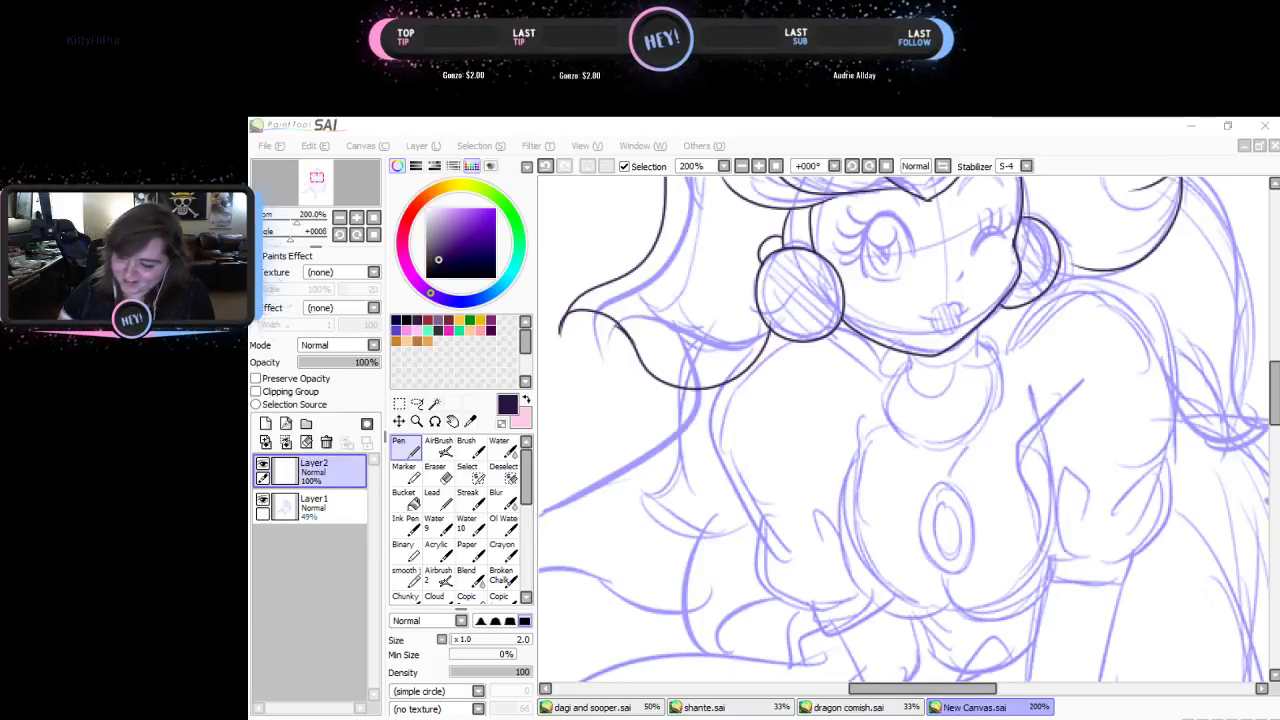
click(907, 356)
mouse_move(907, 354)
mouse_down()
mouse_move(895, 428)
mouse_move(932, 449)
mouse_move(975, 429)
mouse_move(981, 368)
mouse_up()
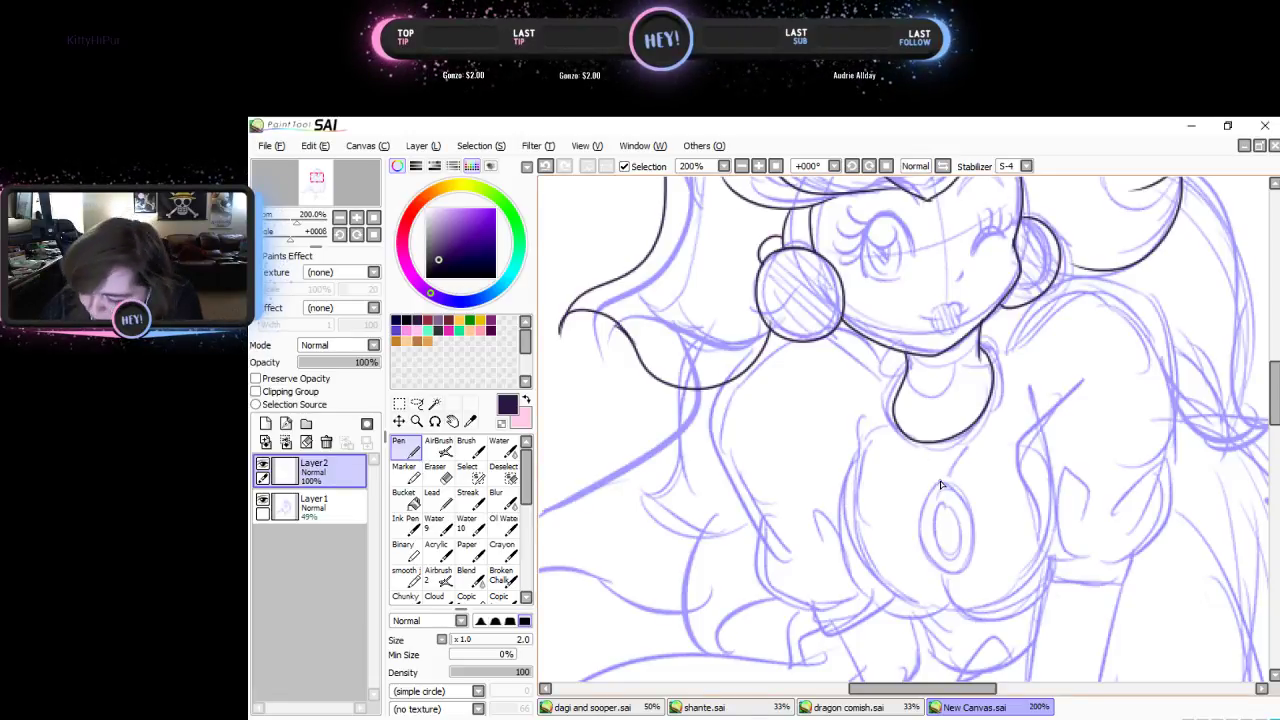
mouse_move(939, 470)
mouse_down()
mouse_move(922, 492)
mouse_move(945, 553)
mouse_move(975, 505)
mouse_move(950, 466)
mouse_move(945, 484)
mouse_up()
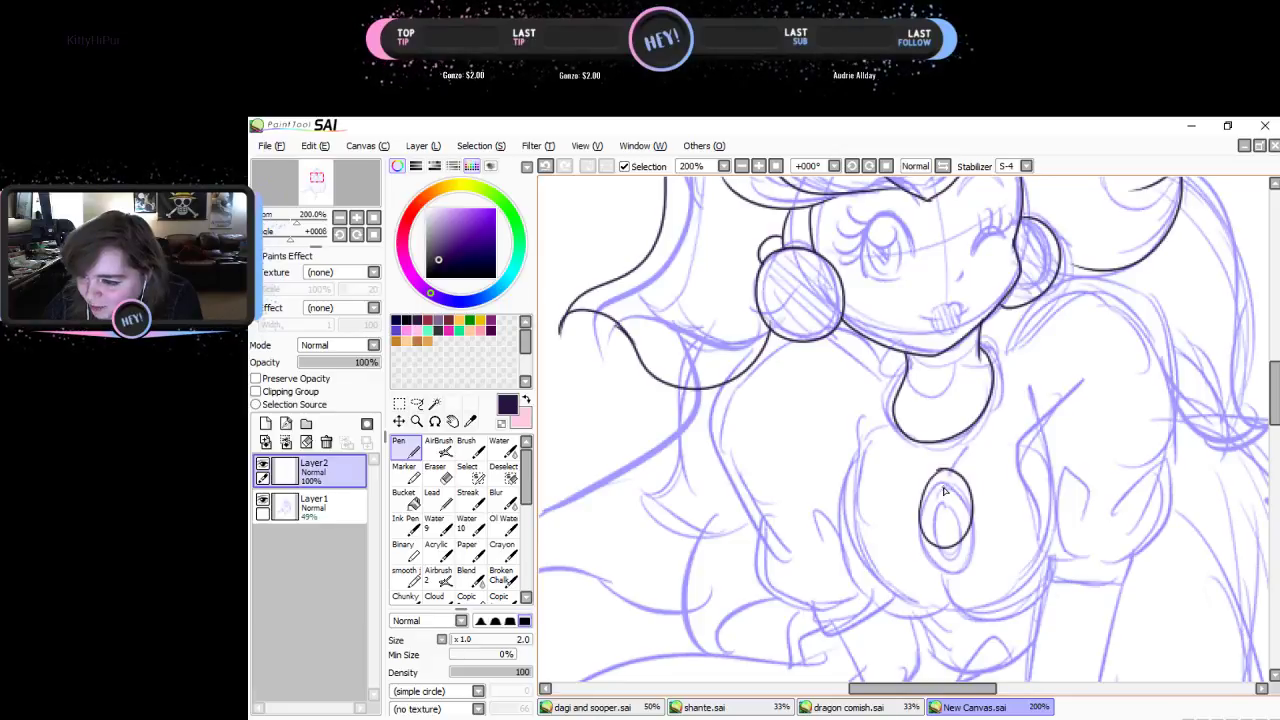
mouse_move(942, 484)
mouse_down()
mouse_move(932, 524)
mouse_move(951, 530)
mouse_move(962, 500)
mouse_move(940, 491)
mouse_move(984, 443)
mouse_up()
- Ink the bodice's rounded contour on the open-eye side, undoing the trial curves and the stroke on the opposite side
drag(860, 416, 860, 458)
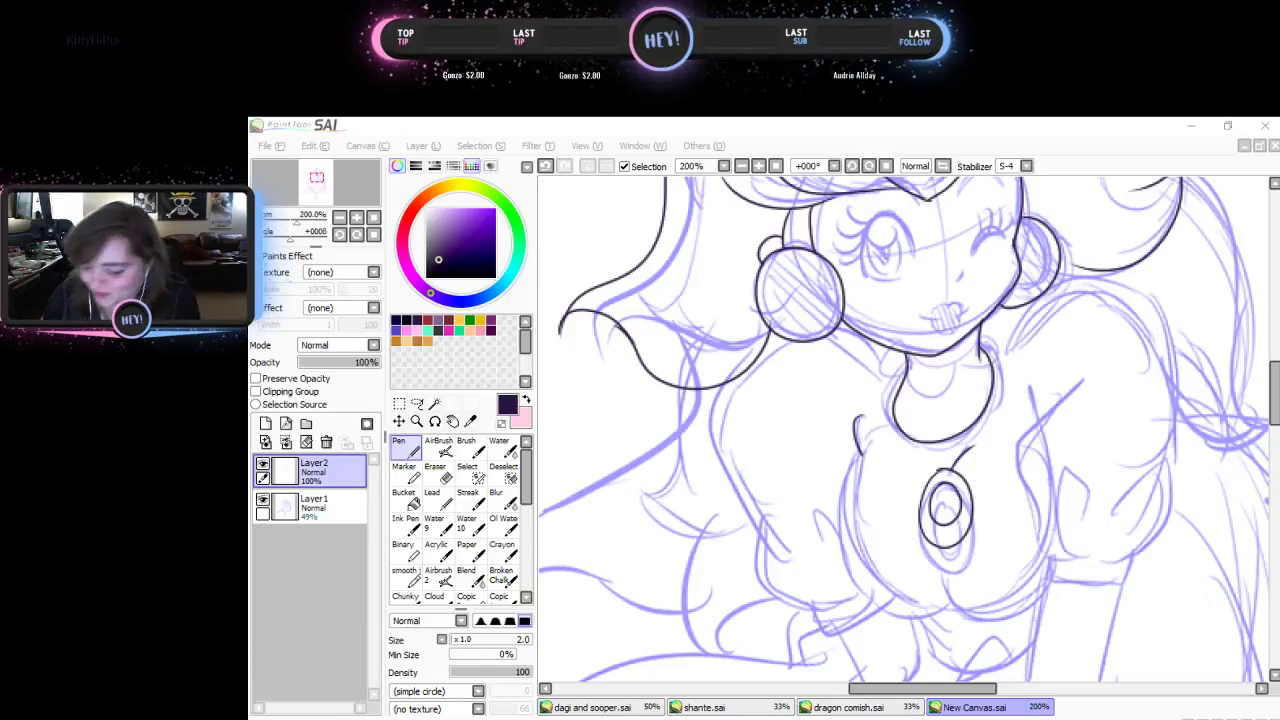
scroll(909, 430, down, 4)
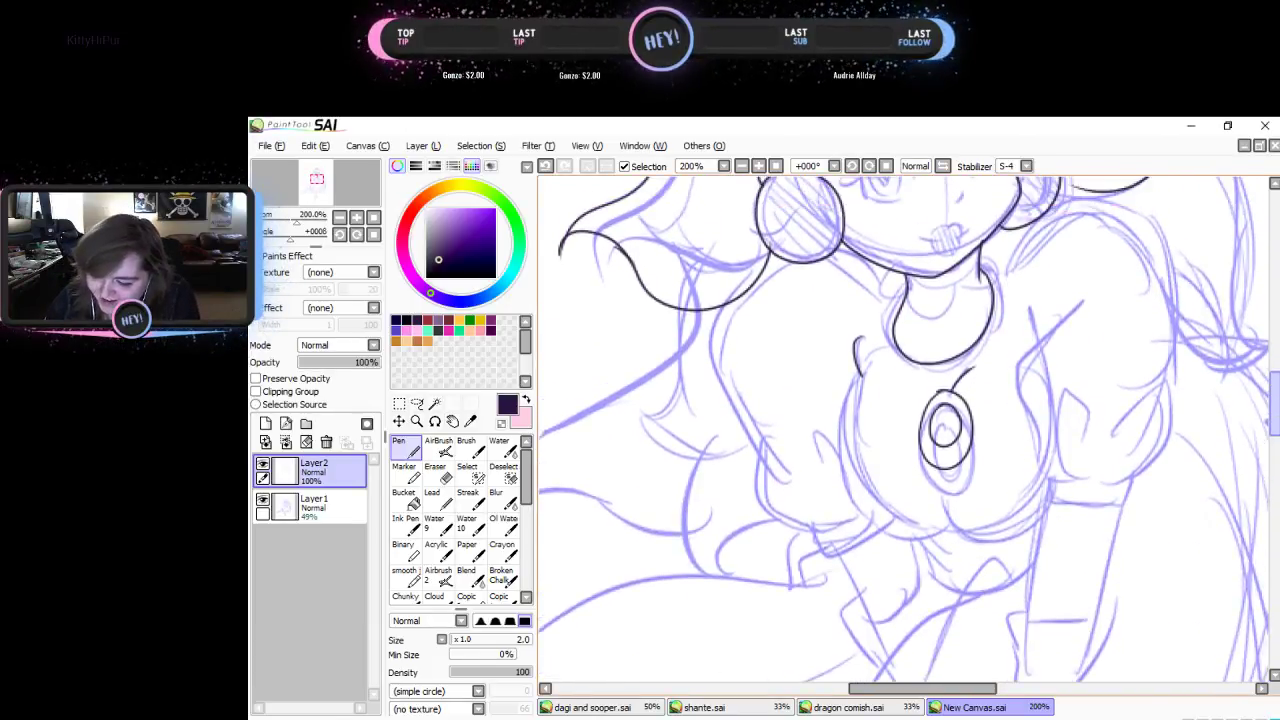
mouse_move(856, 376)
mouse_down()
mouse_move(832, 479)
mouse_move(869, 538)
mouse_move(943, 528)
mouse_up()
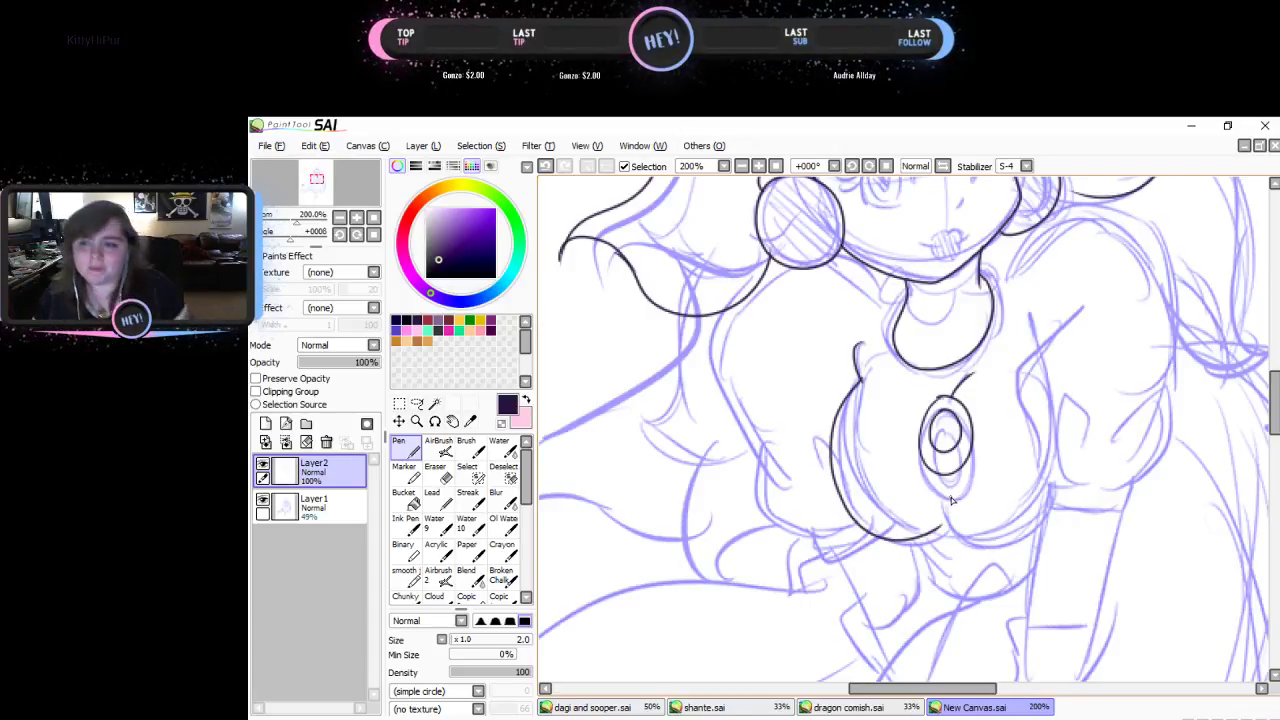
key(ctrl+z)
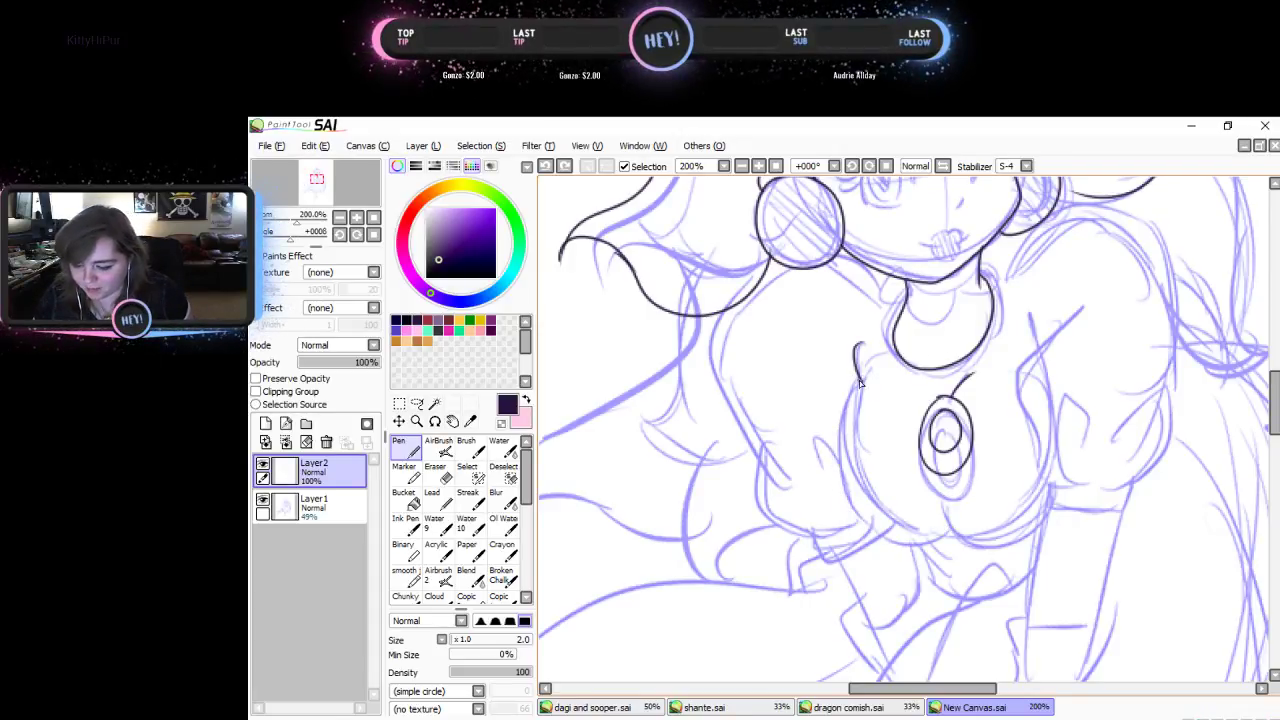
mouse_move(858, 382)
mouse_down()
mouse_move(836, 470)
mouse_move(879, 546)
mouse_move(952, 537)
mouse_up()
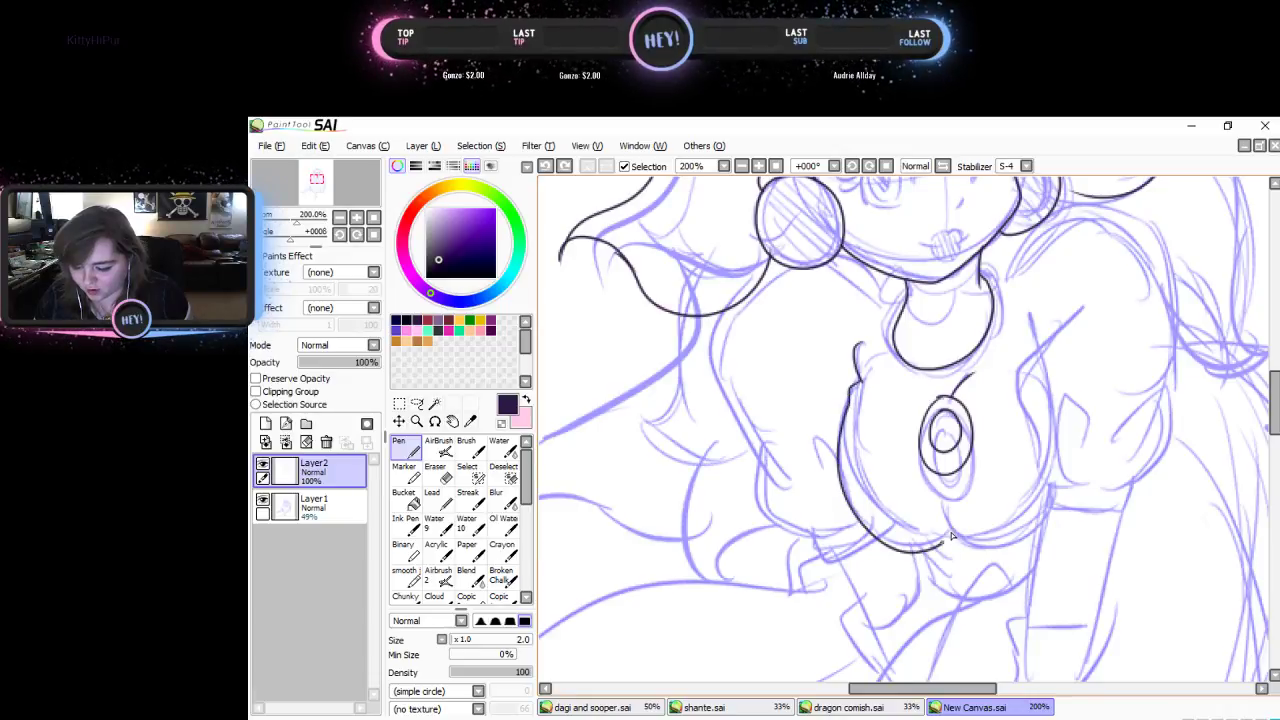
key(ctrl+z)
mouse_move(857, 378)
mouse_down()
mouse_move(850, 524)
mouse_move(919, 553)
mouse_move(956, 512)
mouse_move(933, 530)
mouse_move(982, 557)
mouse_move(1036, 532)
mouse_move(1063, 495)
mouse_move(1074, 443)
mouse_move(1045, 372)
mouse_up()
key(ctrl+z)
- Ink both puffed sleeves with their folds, plus the winking-eye side's cuff and the rest of the bodice's lower edge
mouse_move(1083, 308)
mouse_down()
mouse_move(1011, 383)
mouse_move(1035, 466)
mouse_move(1053, 498)
mouse_move(1083, 492)
mouse_move(1063, 438)
mouse_move(1096, 401)
mouse_move(1086, 500)
mouse_move(1141, 494)
mouse_move(1191, 402)
mouse_move(1159, 364)
mouse_move(1175, 384)
mouse_move(1183, 289)
mouse_move(1143, 214)
mouse_move(1042, 222)
mouse_up()
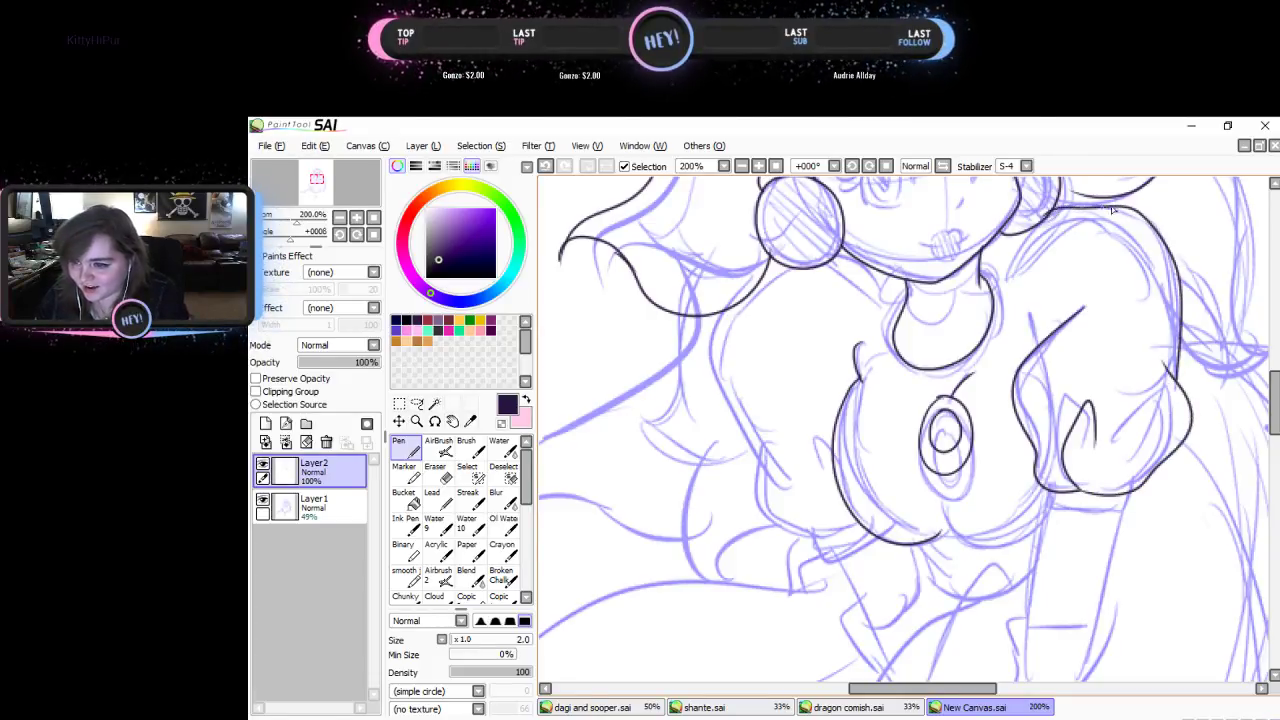
drag(1273, 388, 1273, 350)
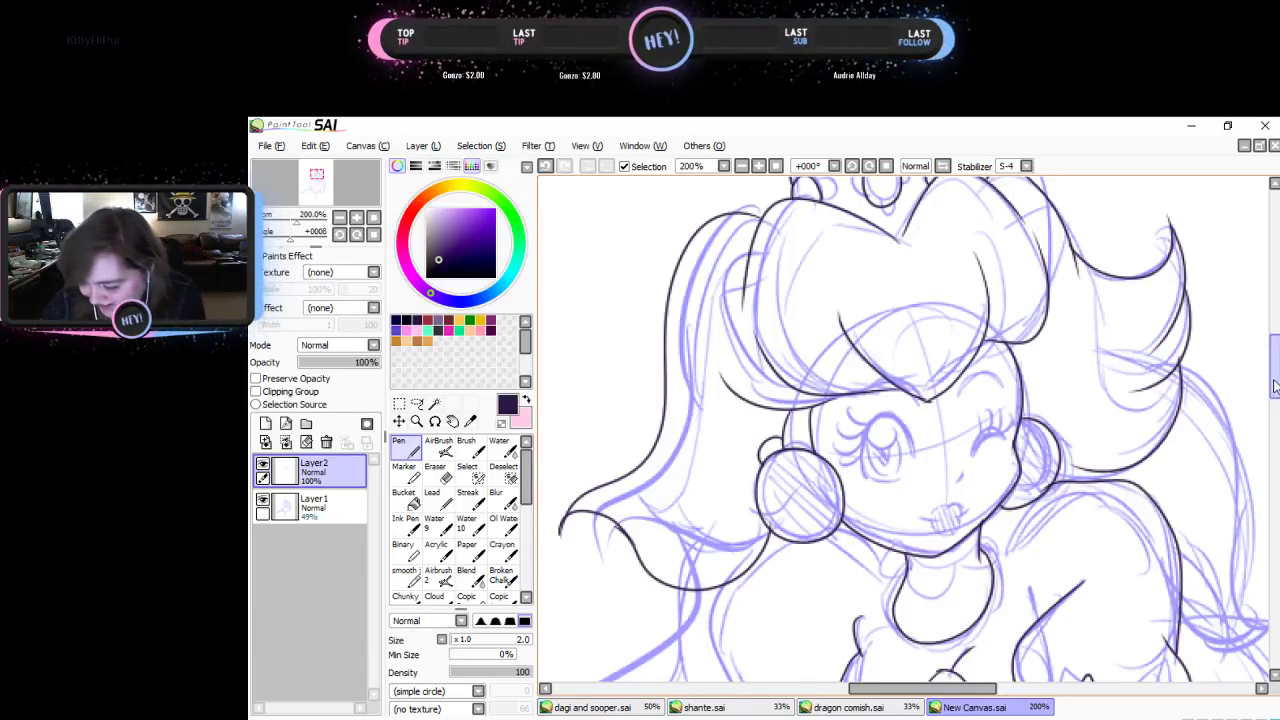
drag(1273, 364, 1273, 392)
mouse_move(722, 381)
mouse_down()
mouse_move(704, 430)
mouse_move(785, 544)
mouse_move(763, 521)
mouse_move(755, 569)
mouse_move(794, 608)
mouse_move(854, 599)
mouse_up()
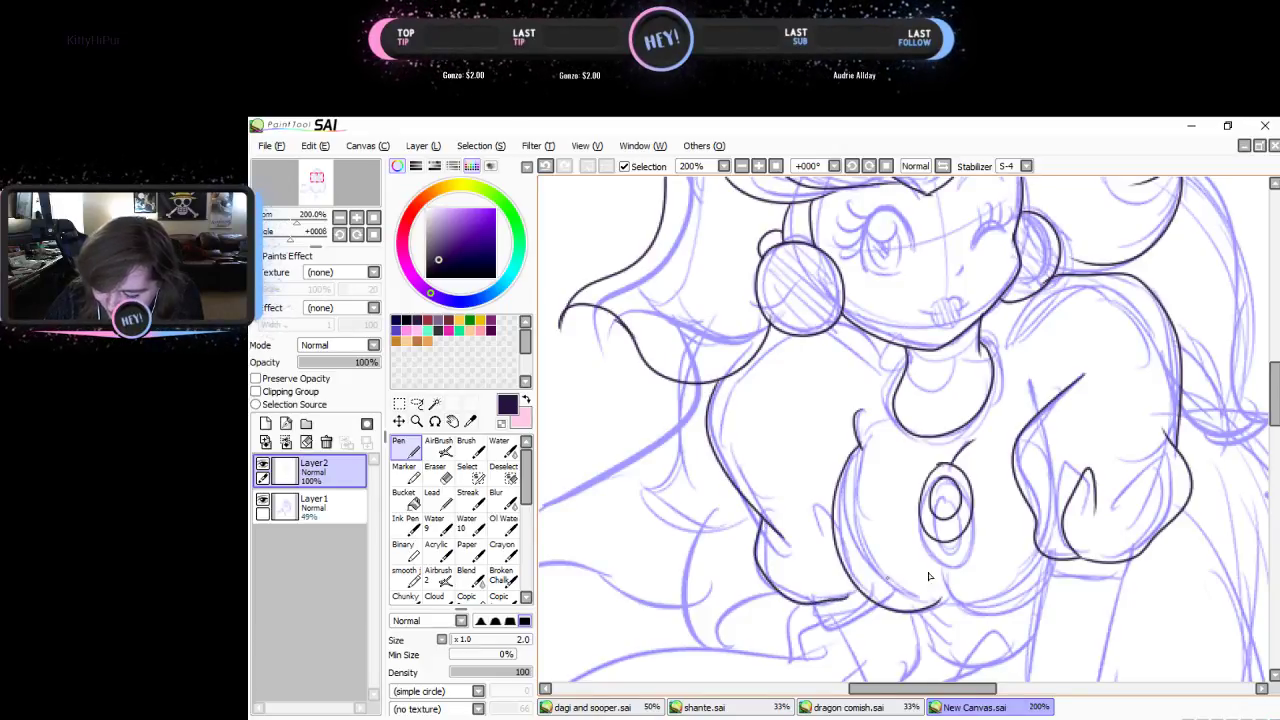
mouse_move(943, 592)
mouse_down()
mouse_move(986, 620)
mouse_move(1040, 592)
mouse_move(1050, 560)
mouse_move(1044, 576)
mouse_move(1132, 580)
mouse_move(1140, 556)
mouse_up()
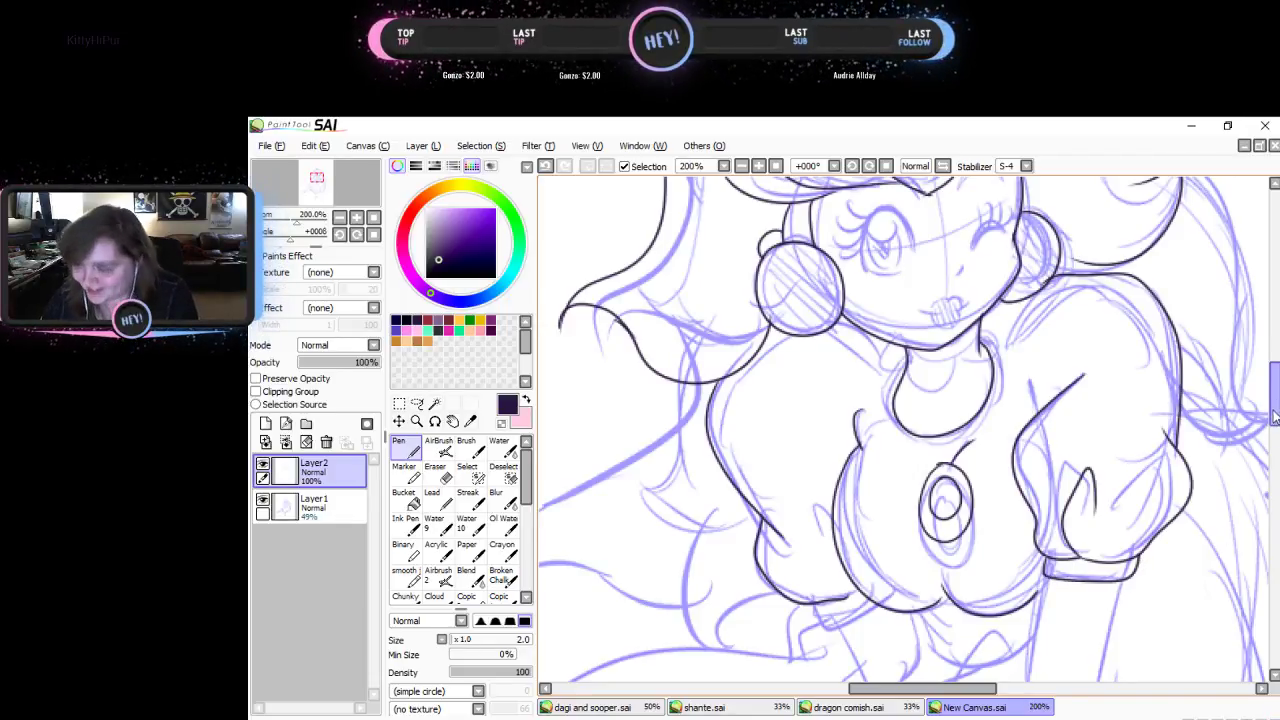
- Mirror the canvas view and ink the long hair lock with its curled tip behind the shoulder on the winking-eye side
drag(1275, 425, 1260, 402)
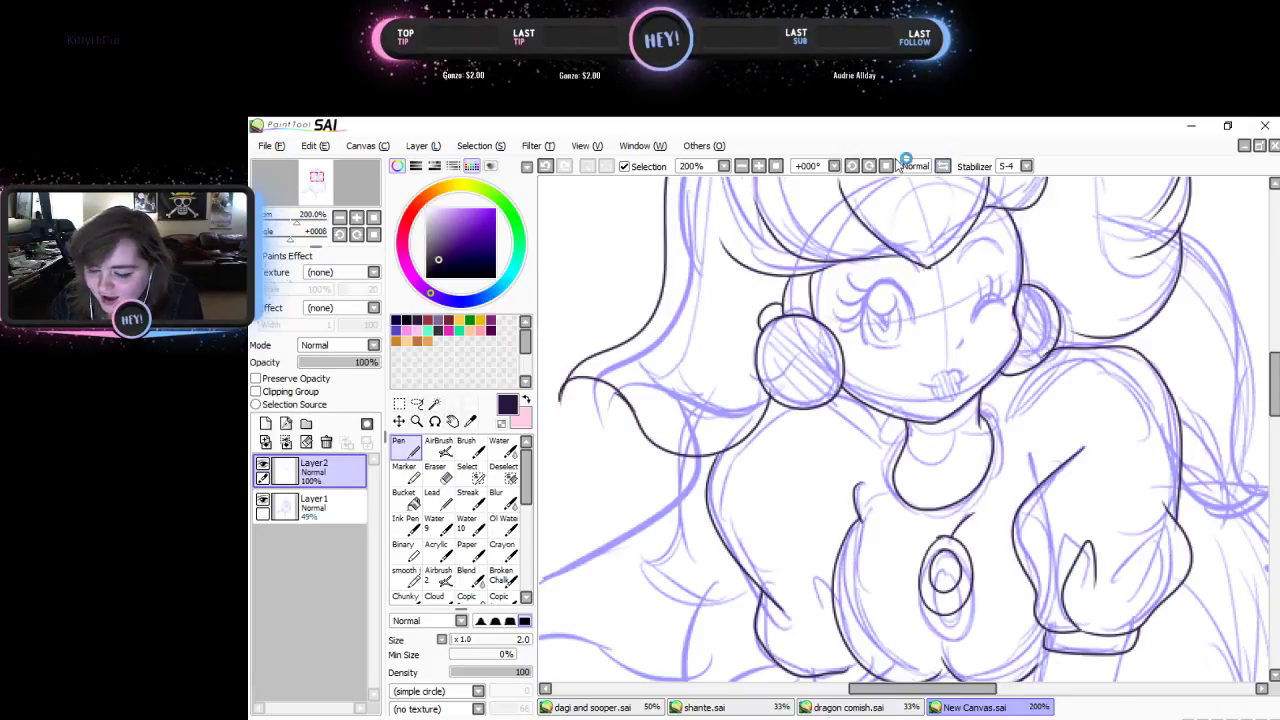
click(943, 166)
click(342, 216)
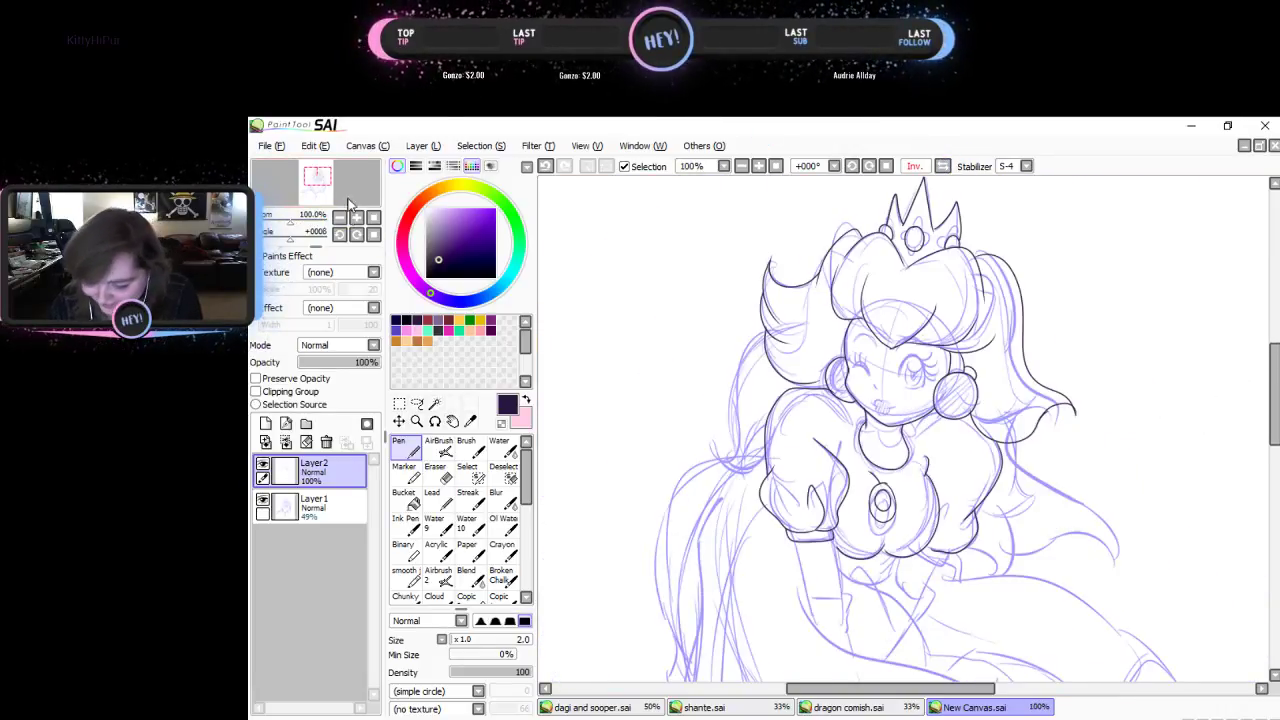
drag(348, 178, 357, 189)
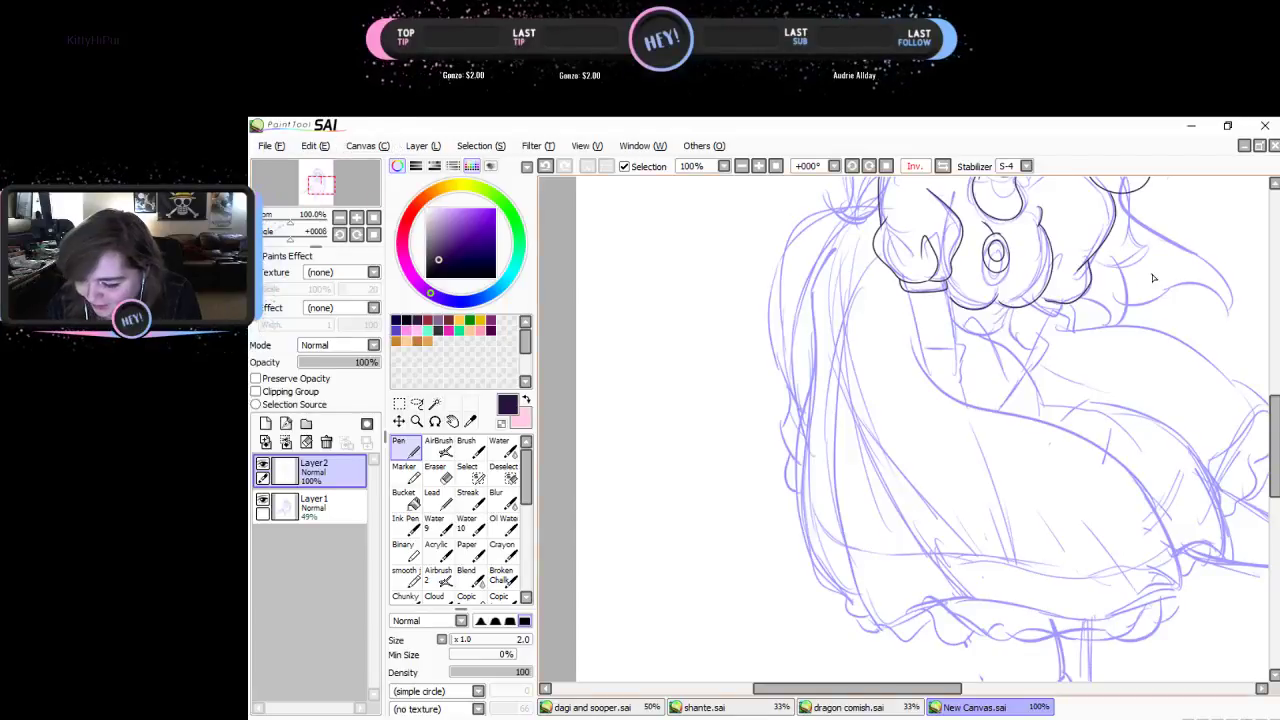
drag(1269, 443, 1267, 390)
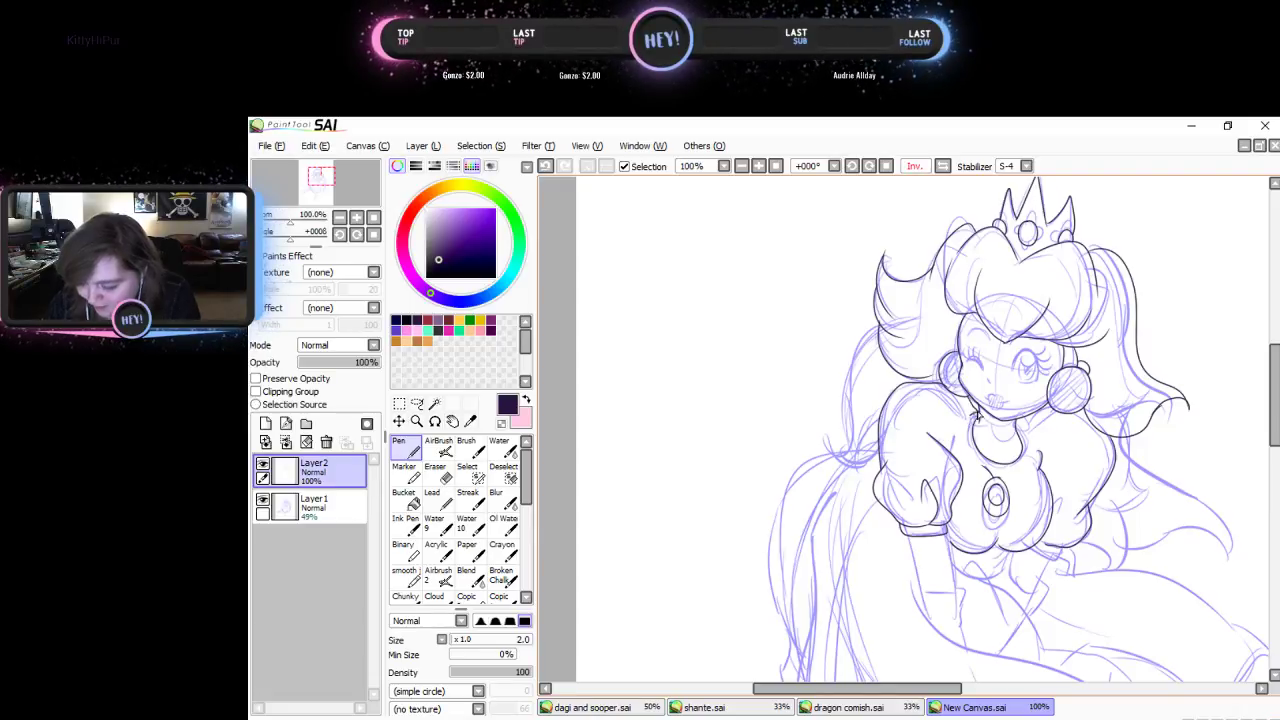
drag(1000, 404, 1003, 420)
key(ctrl+z)
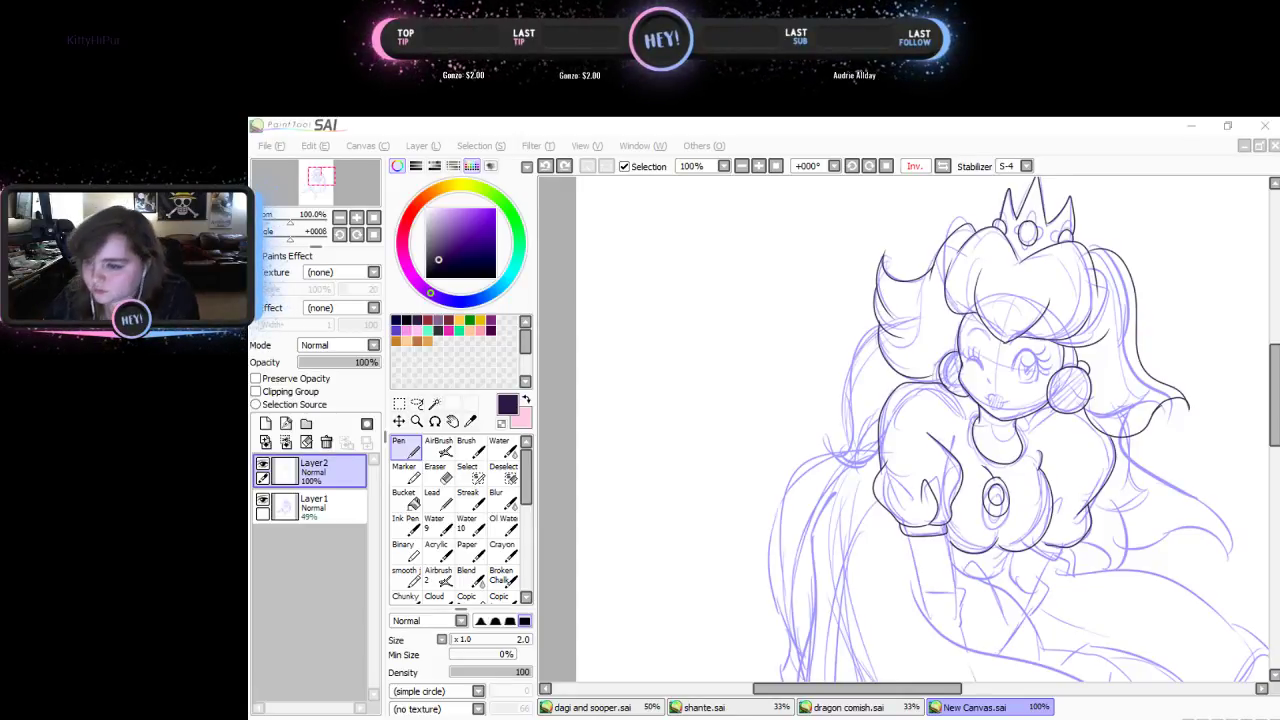
click(1261, 313)
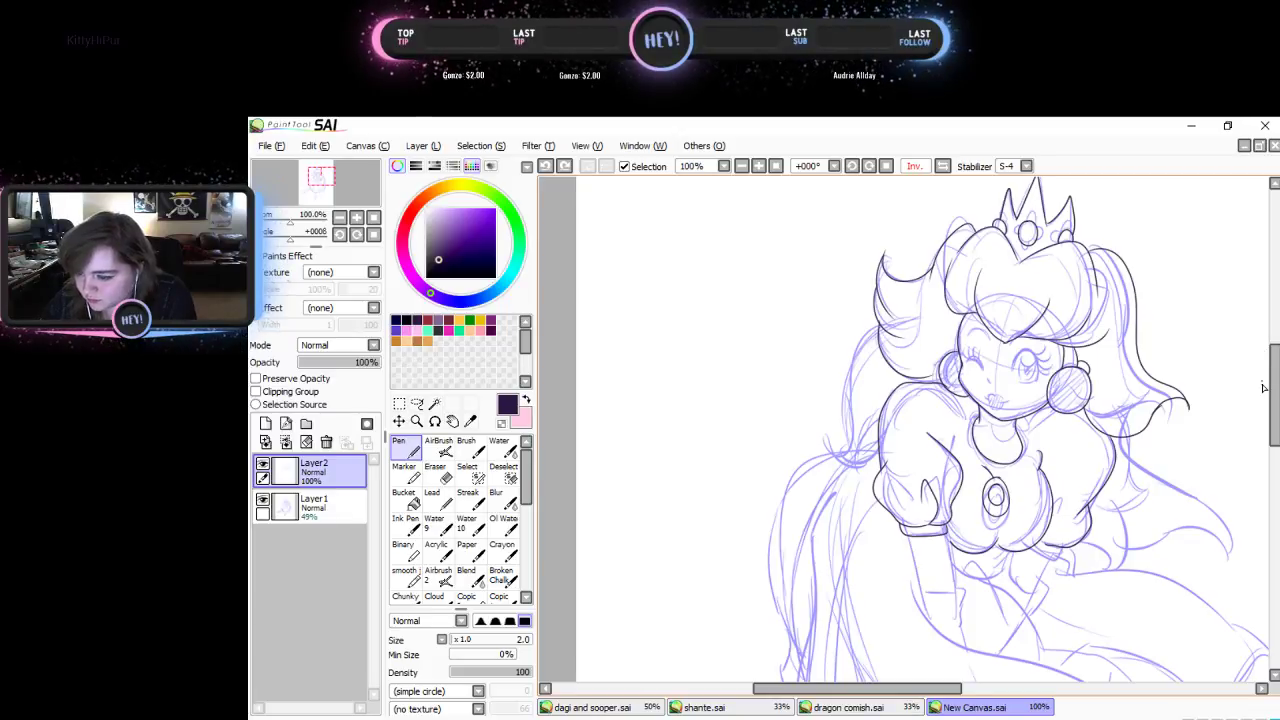
drag(1274, 400, 1275, 392)
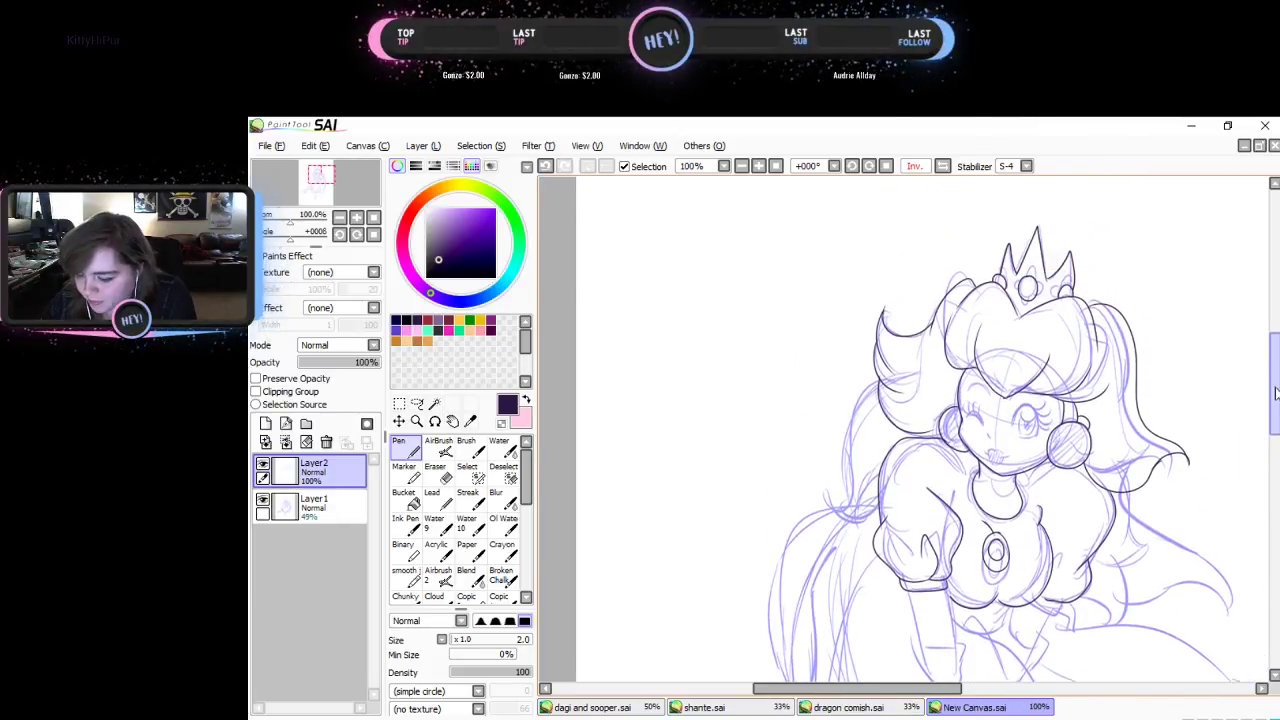
mouse_move(866, 386)
mouse_down()
mouse_move(840, 440)
mouse_move(854, 493)
mouse_move(828, 511)
mouse_move(832, 491)
mouse_move(849, 527)
mouse_move(821, 515)
mouse_move(880, 533)
mouse_up()
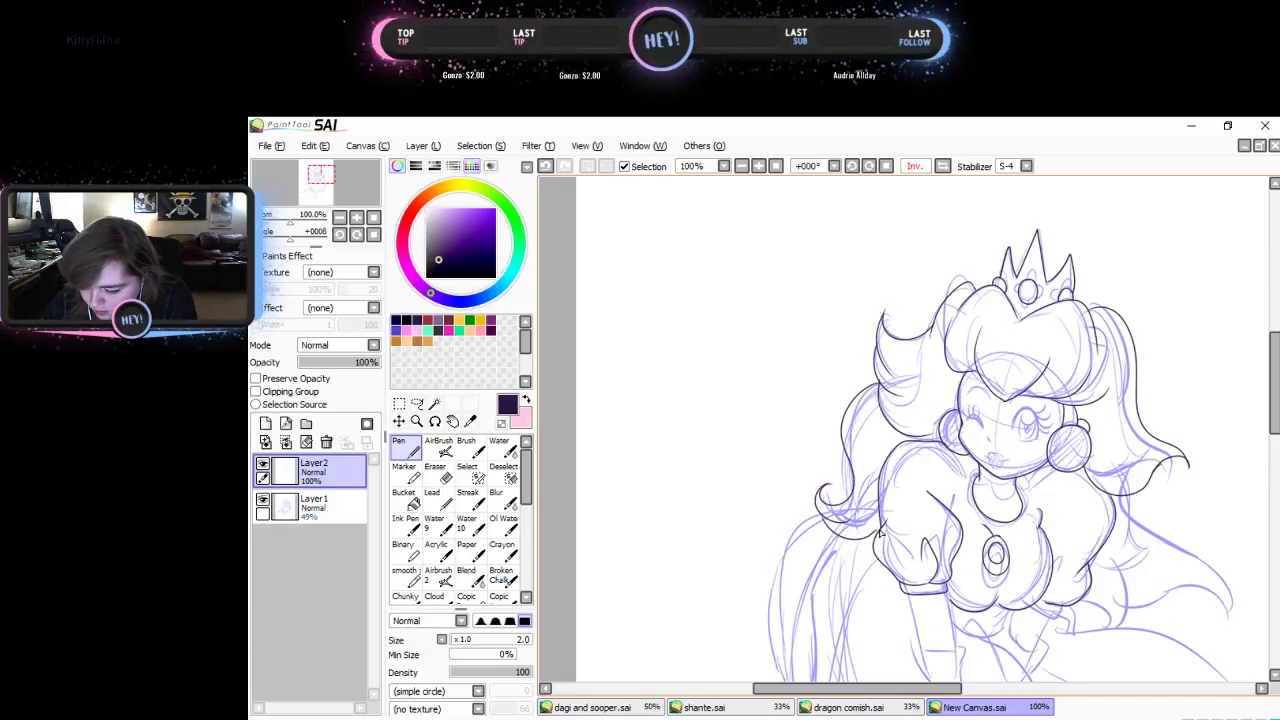
mouse_move(1269, 423)
mouse_down()
mouse_move(1276, 458)
mouse_move(1275, 436)
mouse_up()
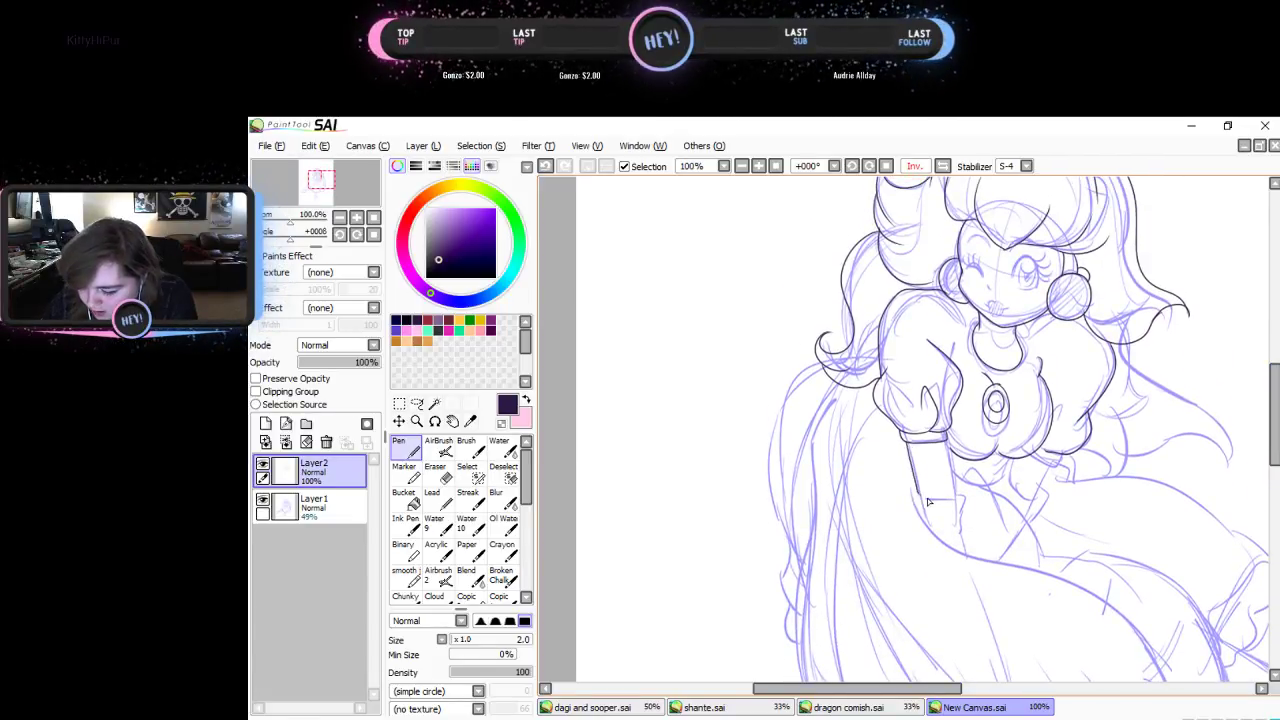
mouse_move(918, 496)
mouse_down()
mouse_move(955, 498)
mouse_move(952, 455)
mouse_up()
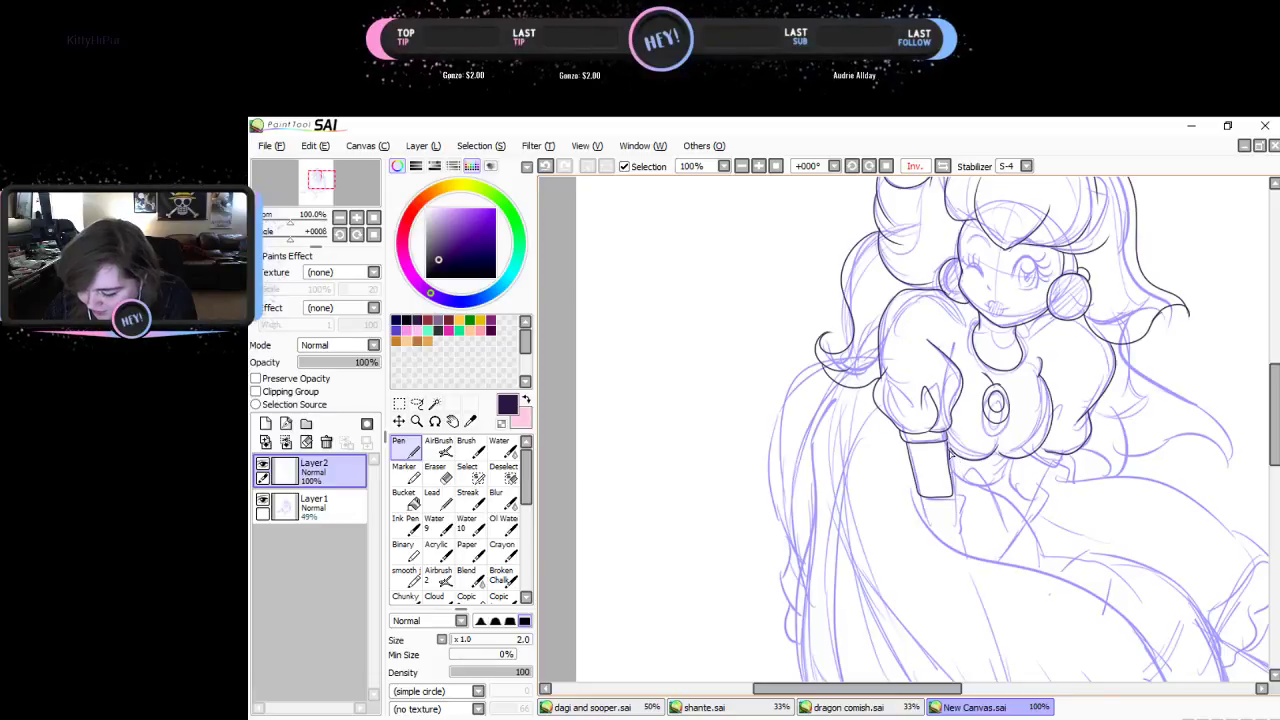
key(ctrl+z)
- Extend the bodice's lower curve so that it meets the sleeve cuff on the winking-eye side
scroll(952, 451, up, 5)
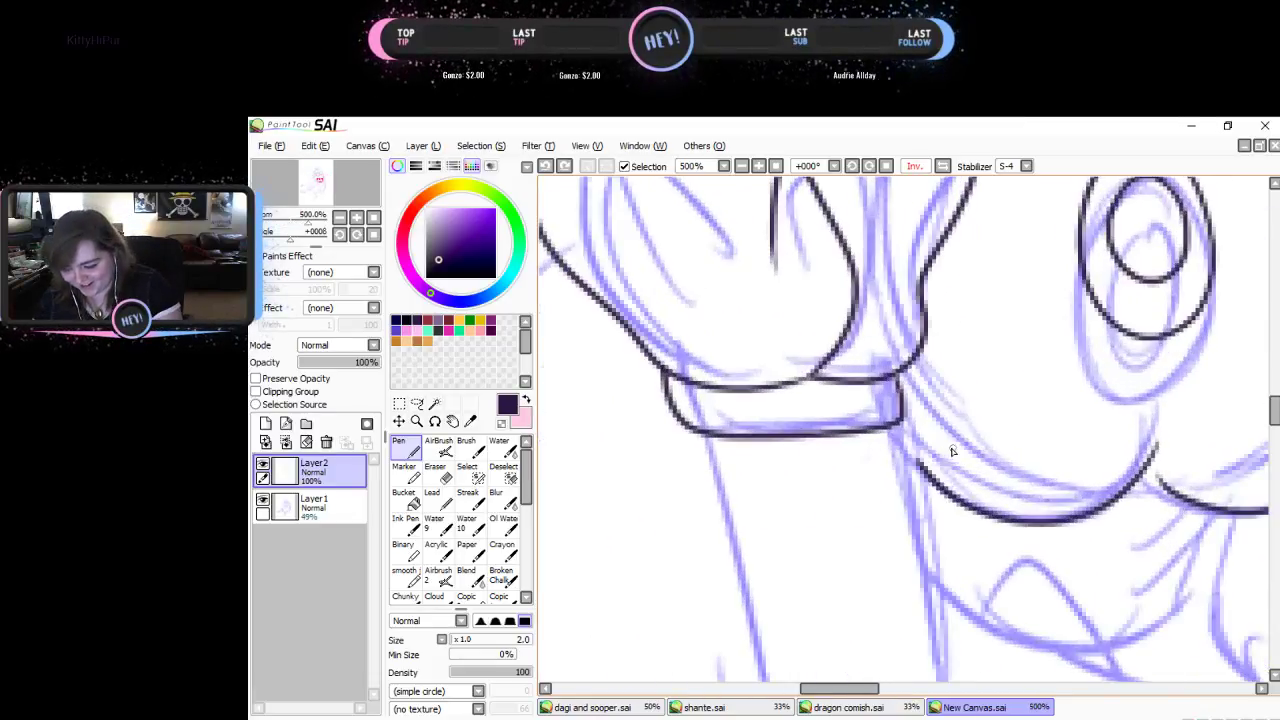
drag(893, 432, 936, 475)
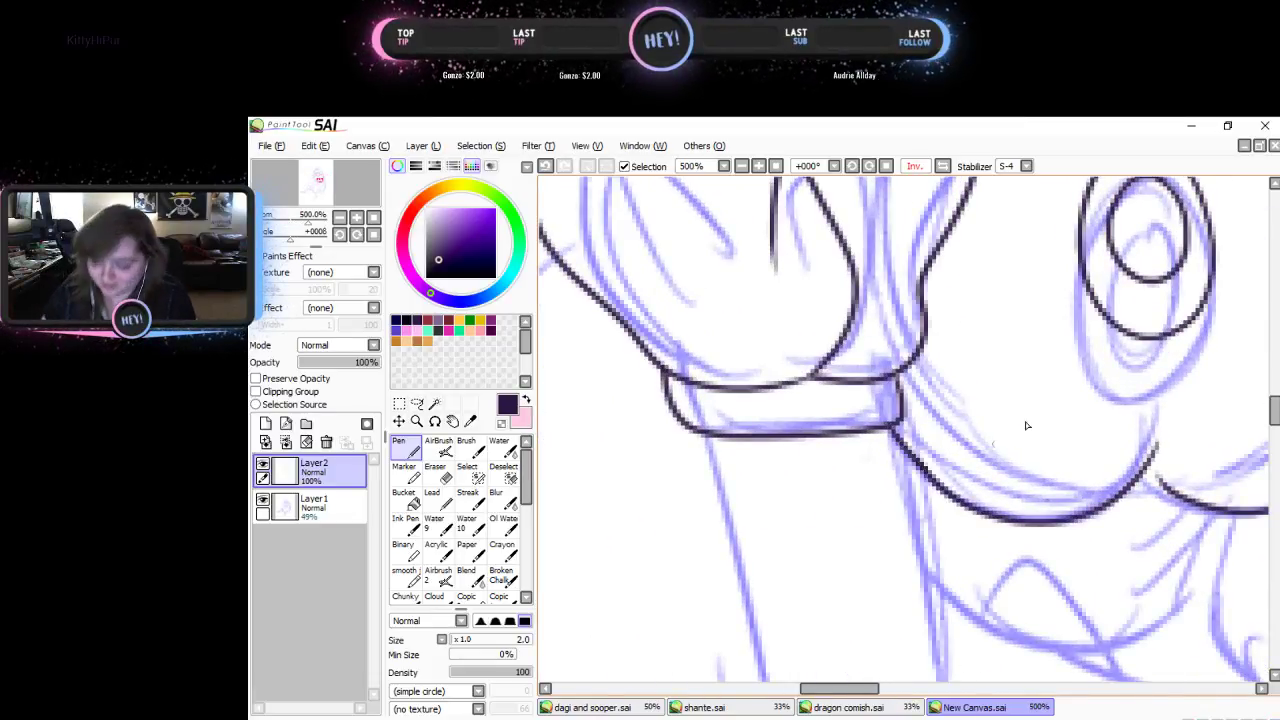
- Rotate the canvas view to -22°, ink the arm below the cuff with its cross line and flared edges, and reset the view
click(340, 217)
click(340, 217)
drag(324, 186, 322, 189)
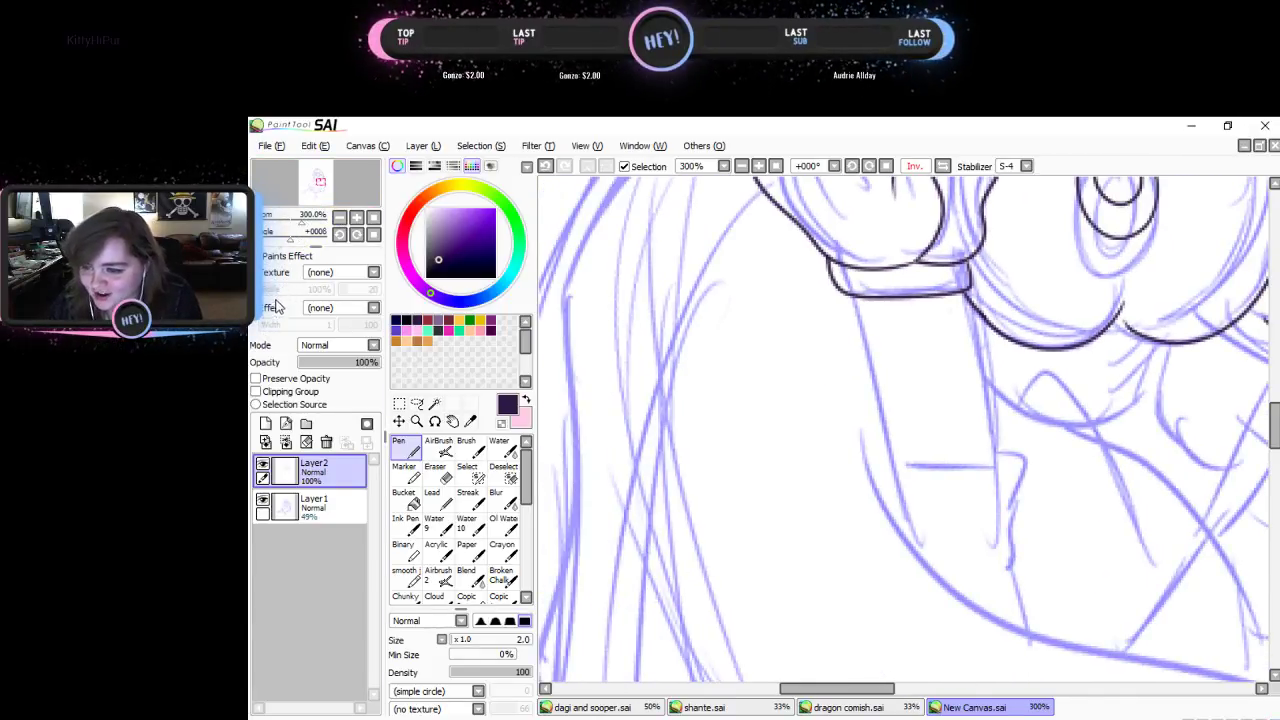
click(340, 234)
click(340, 234)
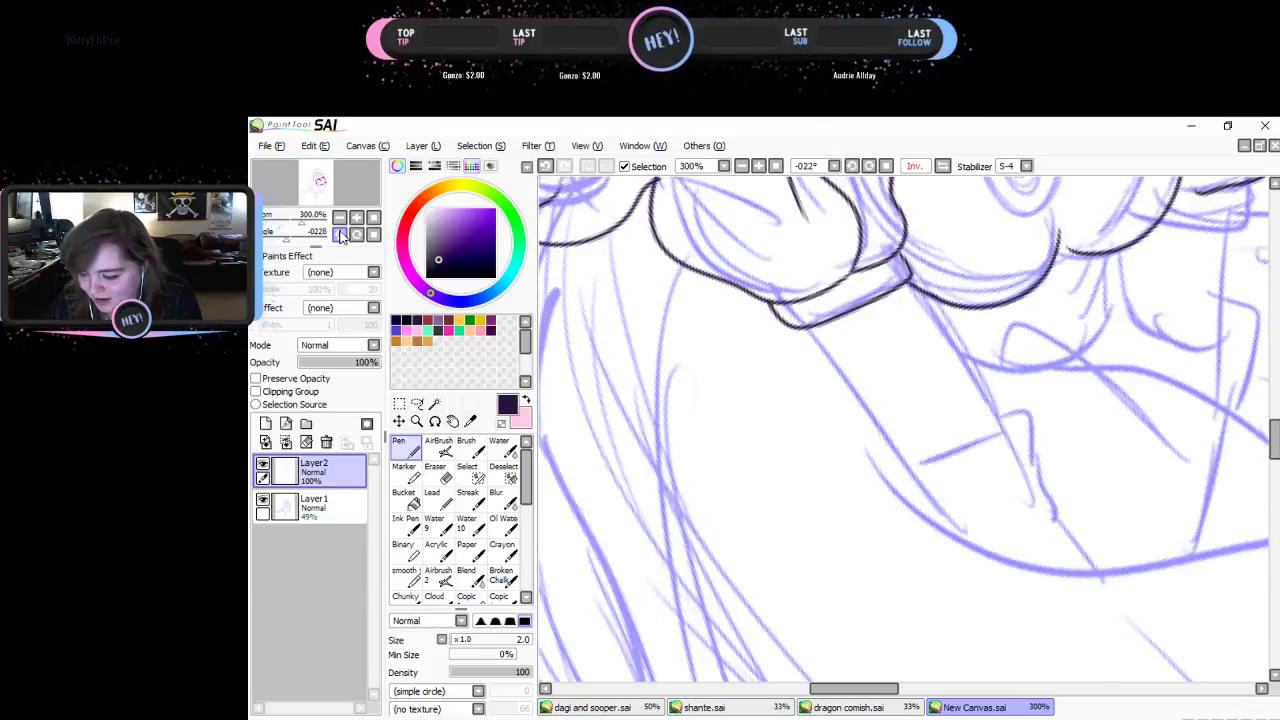
mouse_move(812, 330)
mouse_down()
mouse_move(918, 466)
mouse_move(903, 468)
mouse_move(990, 435)
mouse_move(1018, 409)
mouse_move(1036, 416)
mouse_move(1034, 466)
mouse_move(1052, 515)
mouse_up()
drag(1002, 428, 940, 305)
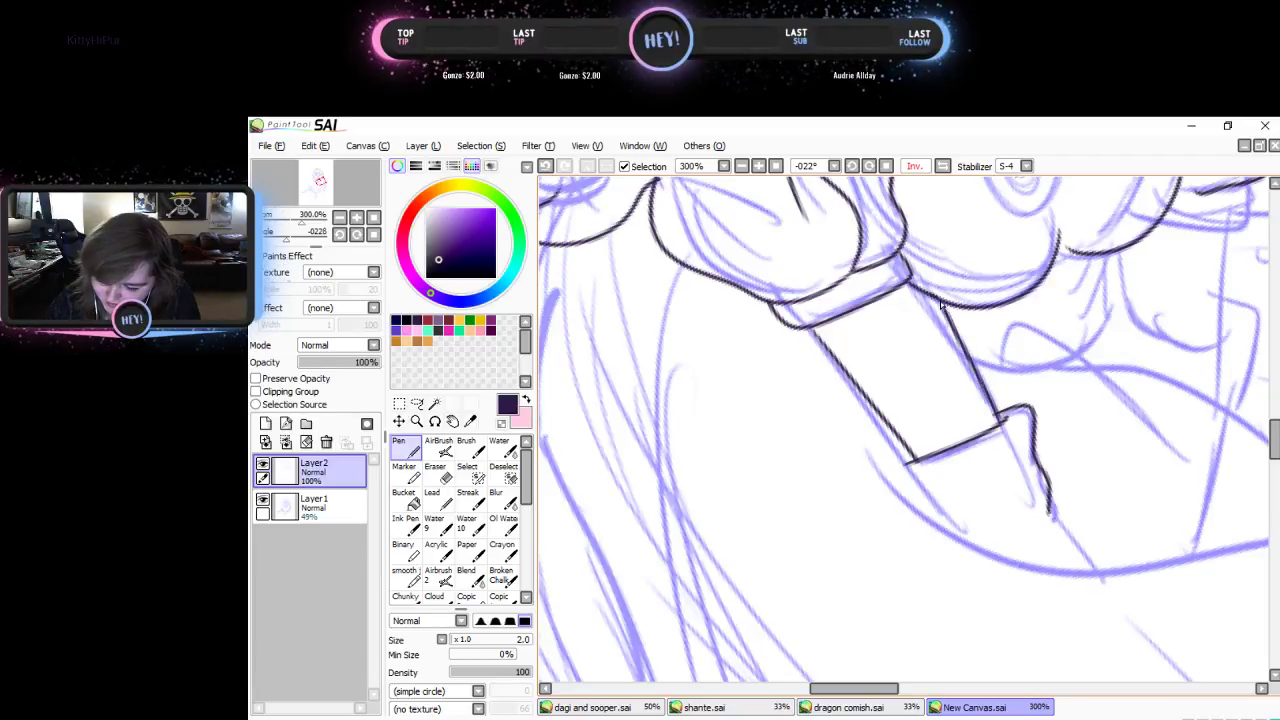
drag(905, 448, 878, 465)
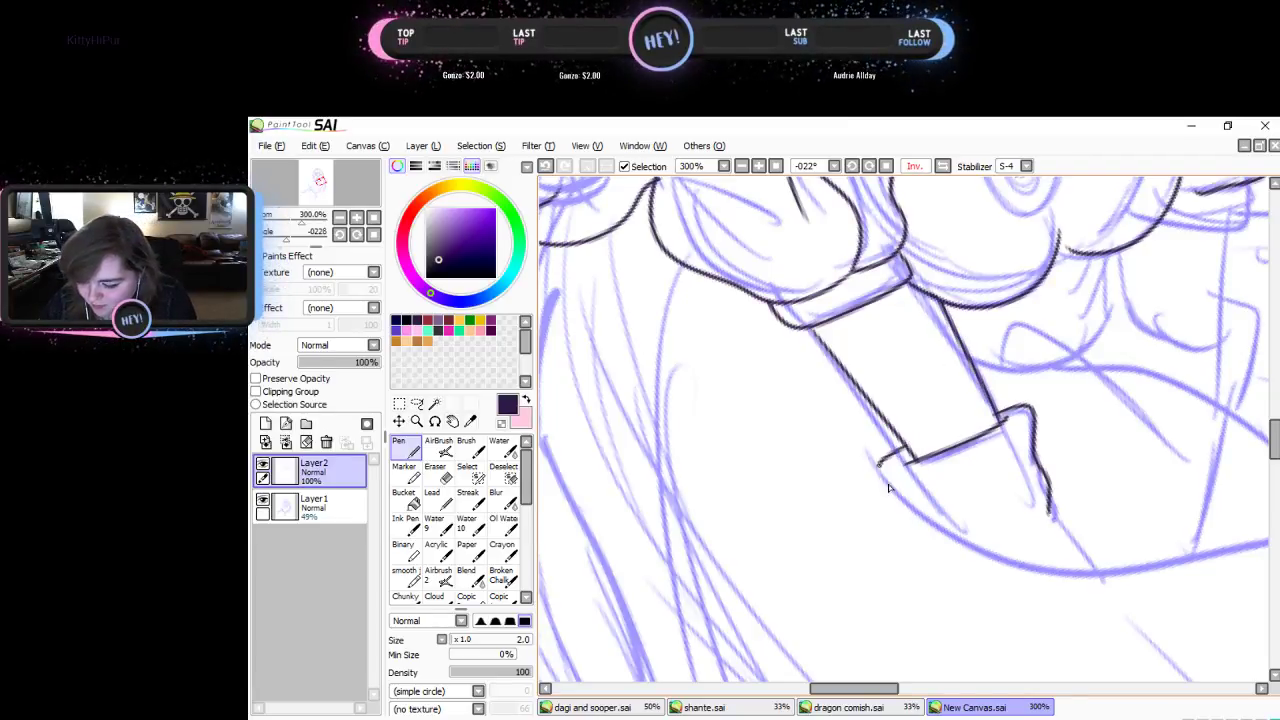
click(373, 218)
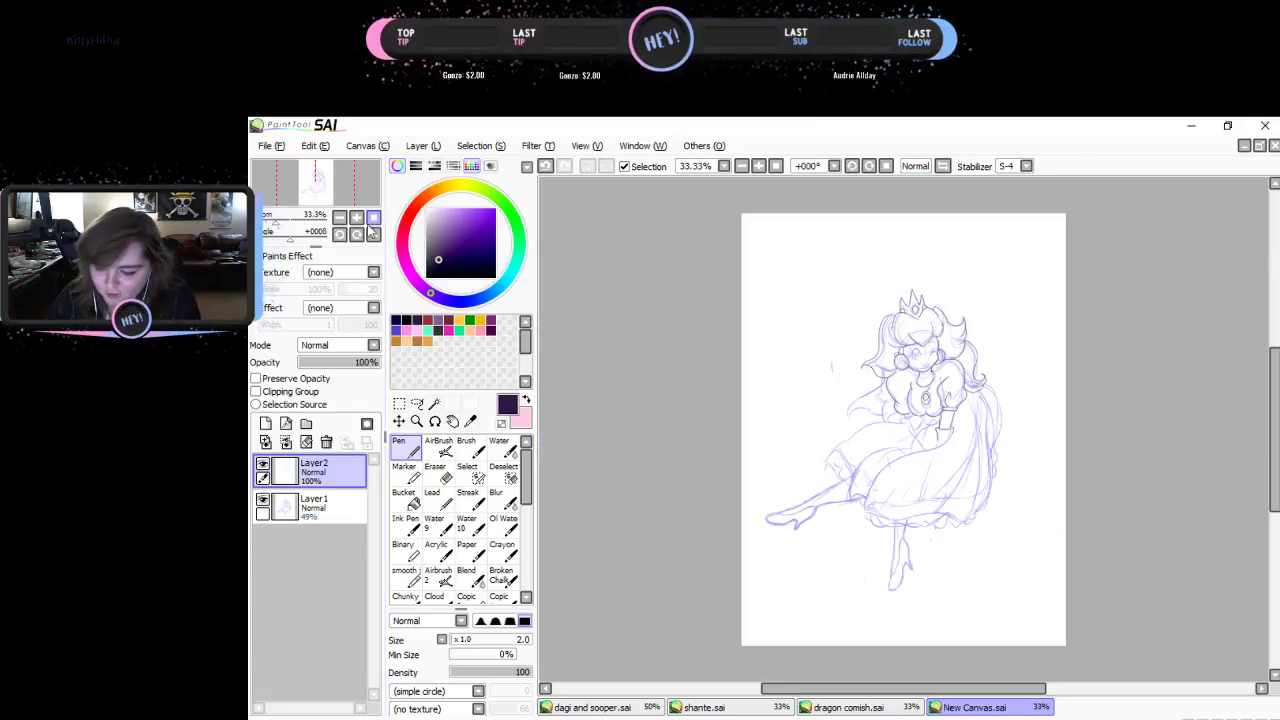
- Ink the front skirt panel's edge from the glove down to its corner and along the wavy lower hem
scroll(880, 390, up, 4)
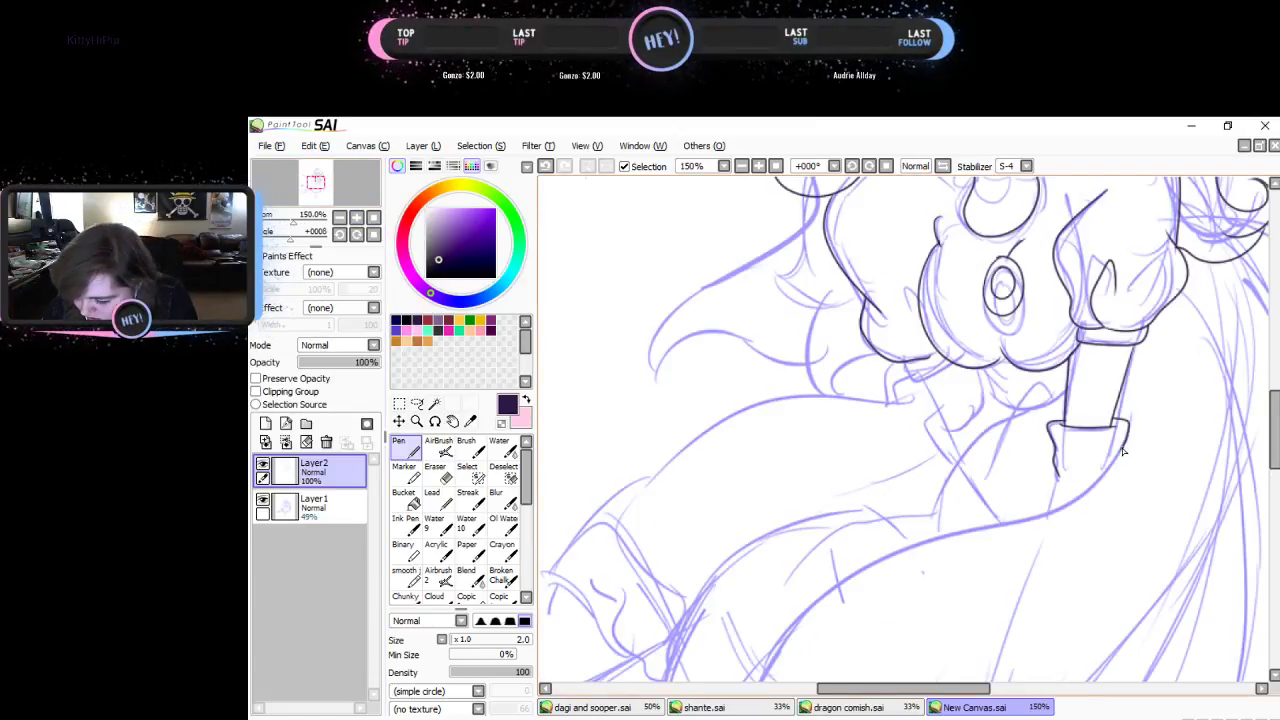
mouse_move(1122, 452)
mouse_down()
mouse_move(1073, 505)
mouse_move(881, 554)
mouse_move(787, 612)
mouse_move(756, 678)
mouse_up()
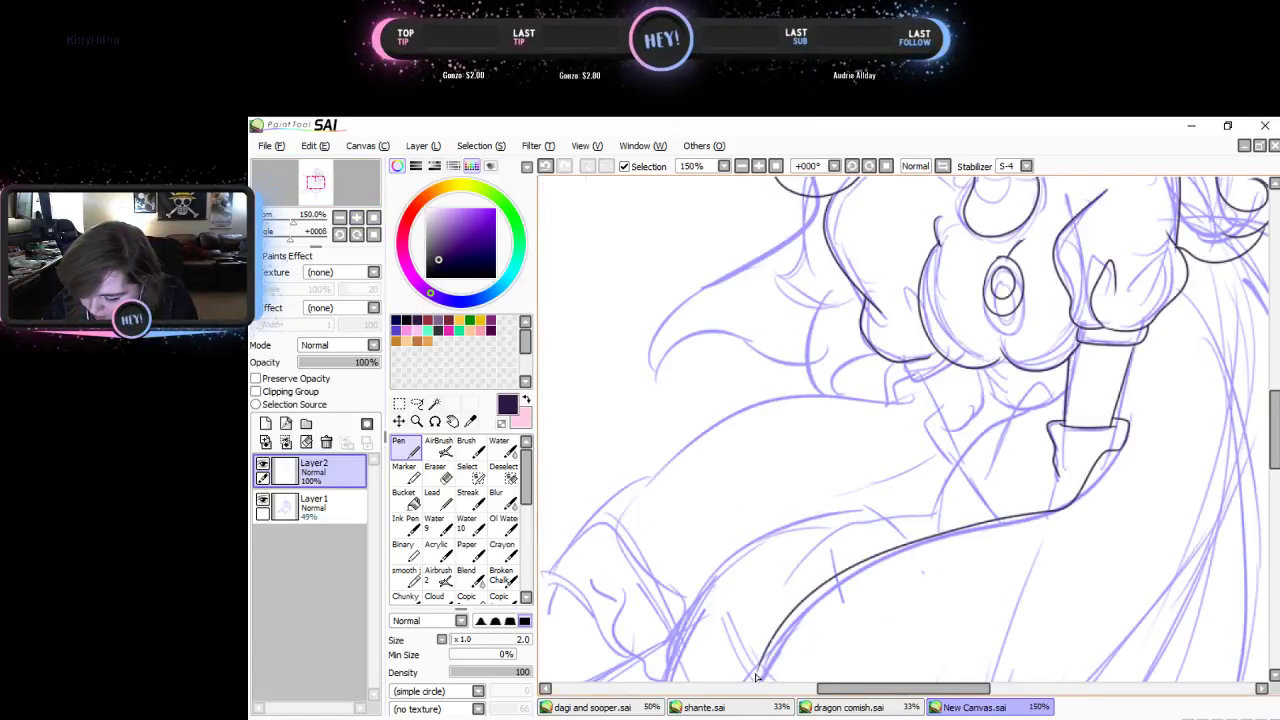
drag(1273, 438, 1273, 487)
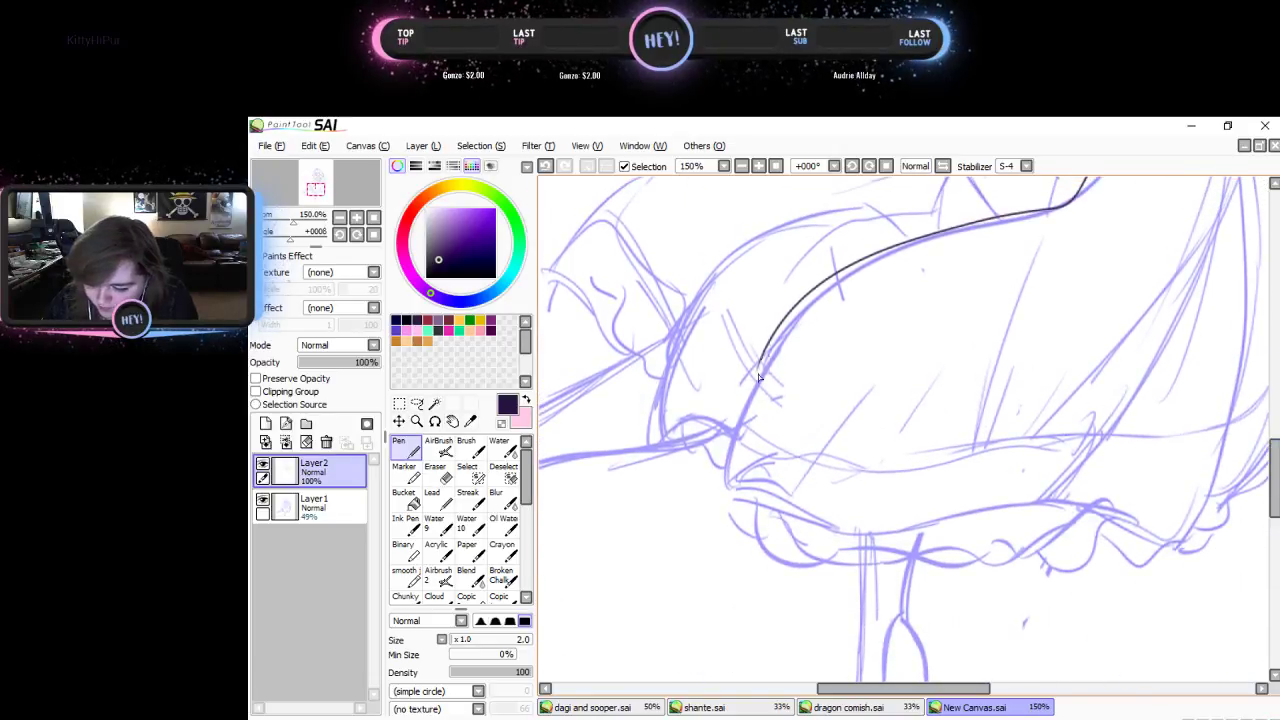
mouse_move(770, 342)
mouse_down()
mouse_move(708, 455)
mouse_move(708, 507)
mouse_move(737, 488)
mouse_move(811, 528)
mouse_move(896, 540)
mouse_move(1003, 507)
mouse_up()
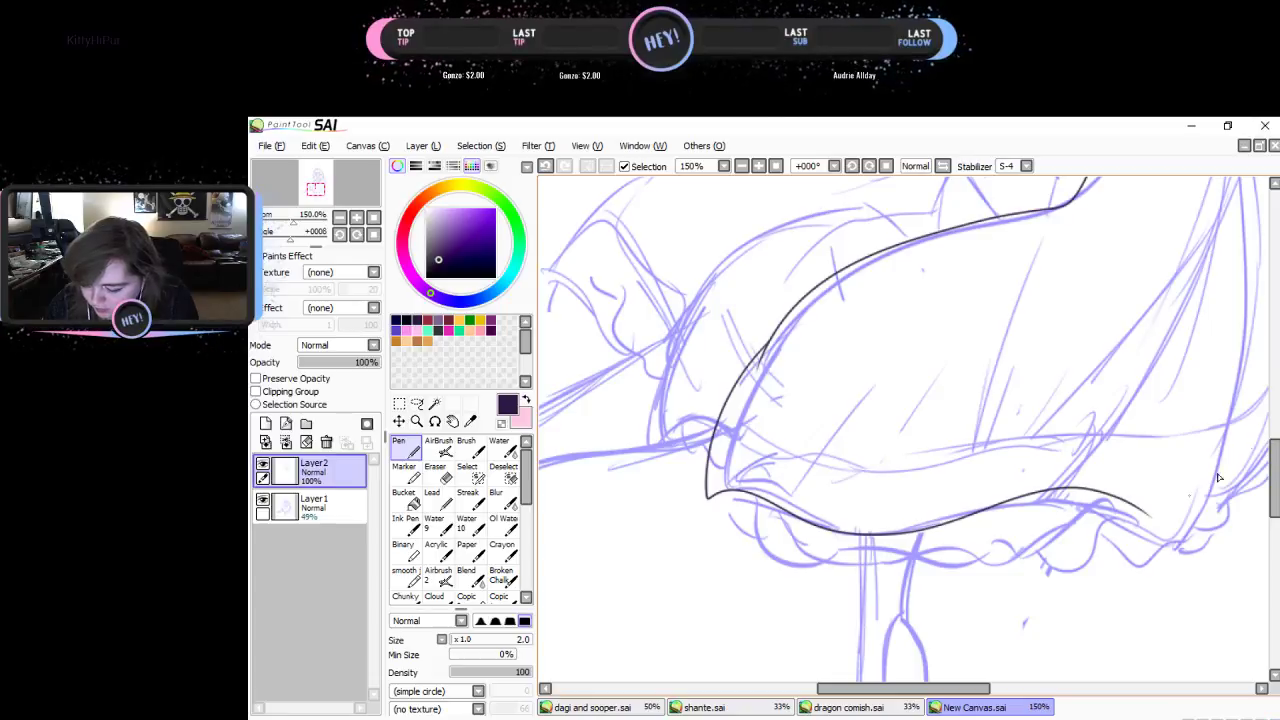
- Ink the skirt's inner fold contours behind the arm on the winking-eye side, from below the sleeve toward the hem
drag(904, 688, 975, 688)
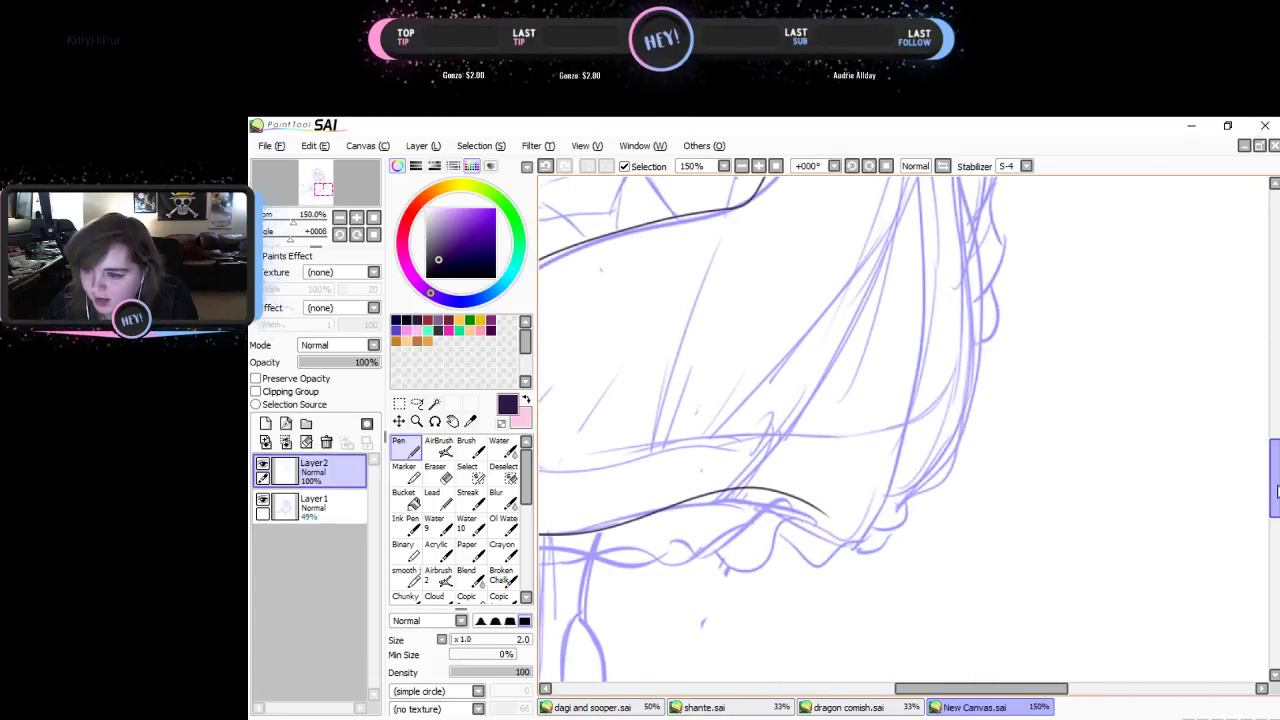
drag(1276, 485, 1276, 472)
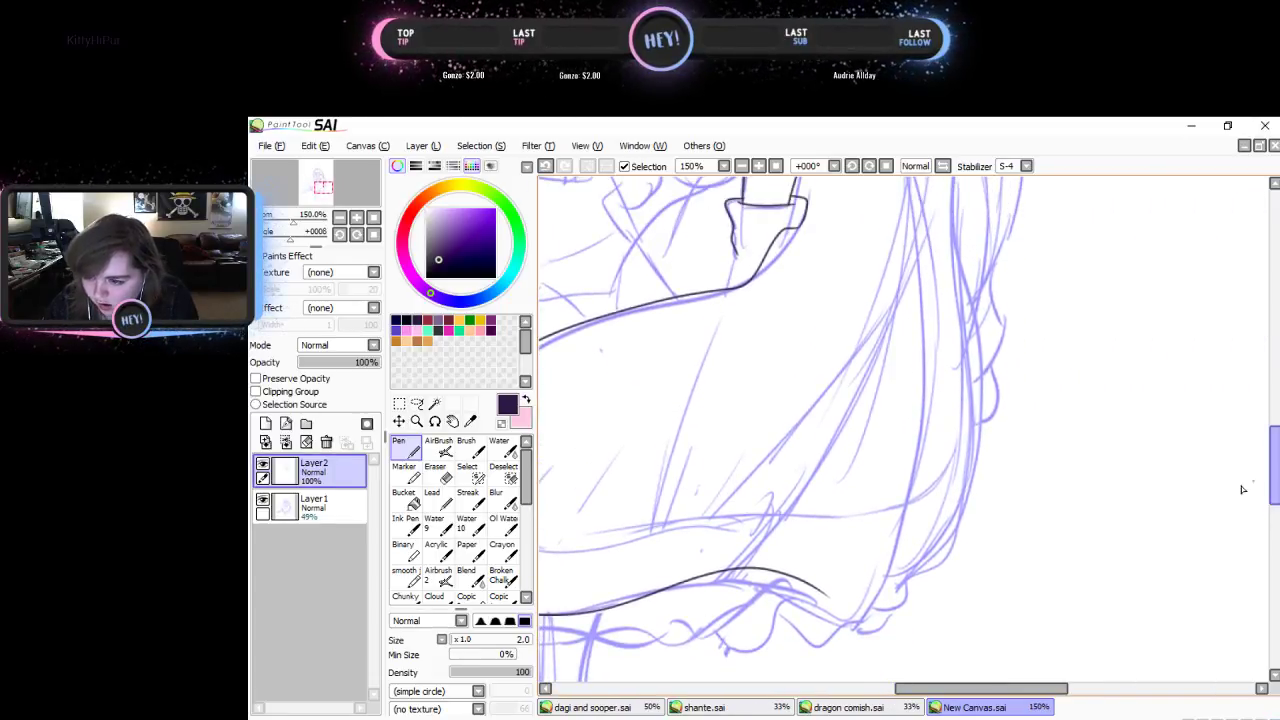
mouse_move(703, 580)
mouse_down()
mouse_move(884, 633)
mouse_move(918, 570)
mouse_move(949, 401)
mouse_move(920, 253)
mouse_move(882, 190)
mouse_up()
drag(1276, 487, 1276, 435)
drag(932, 496, 931, 506)
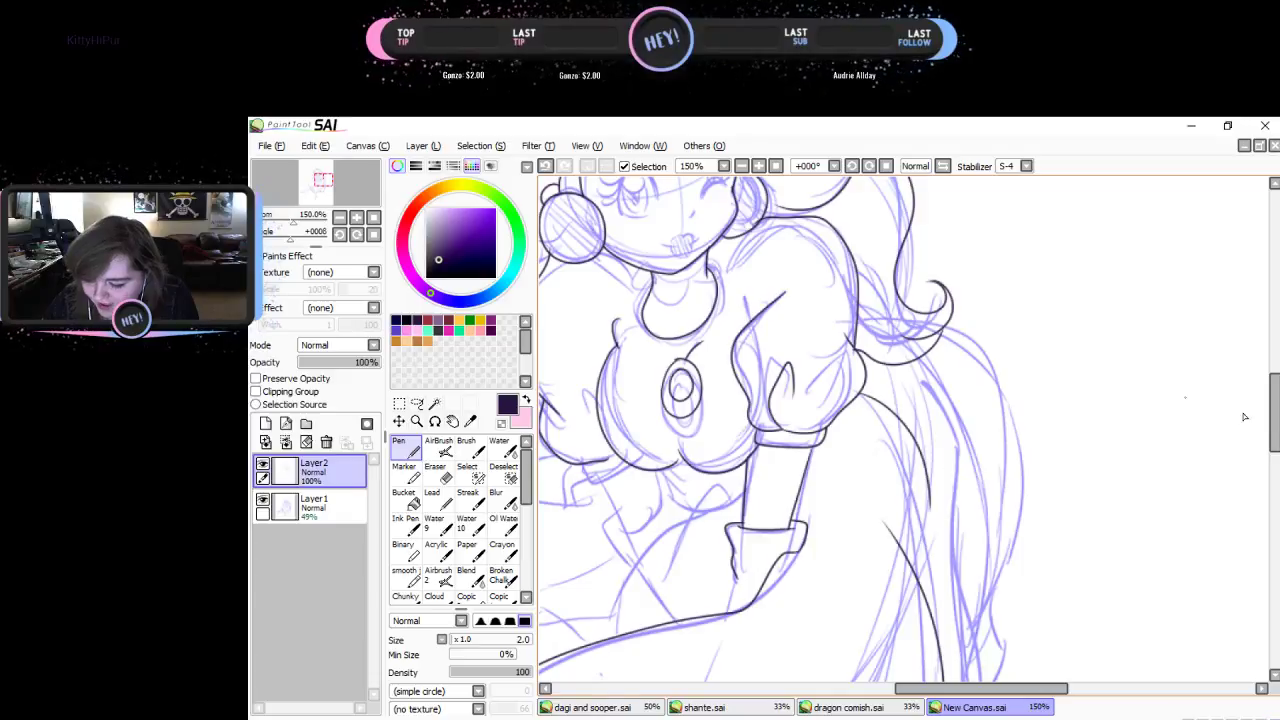
- Ink the gown's outer back edge from the curled hair tip down through its pointed ruffles to the hem
mouse_move(1274, 421)
mouse_down()
mouse_move(1273, 474)
mouse_move(1274, 441)
mouse_up()
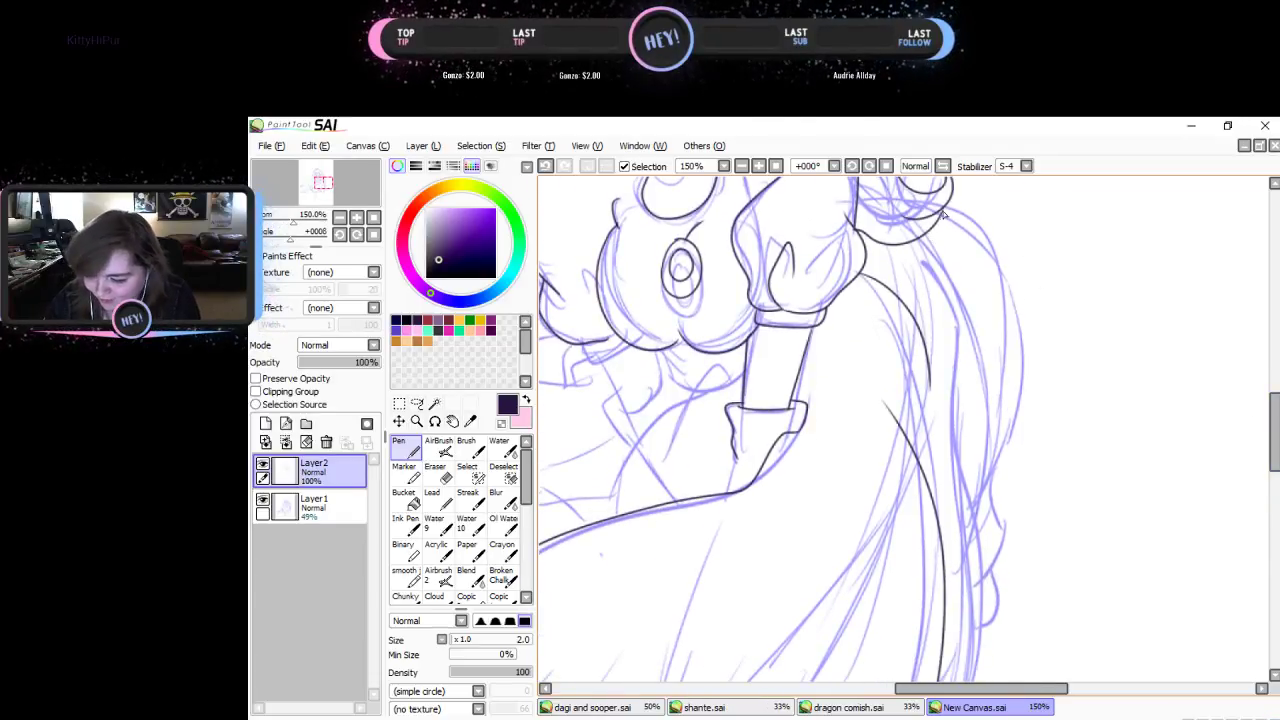
mouse_move(943, 225)
mouse_down()
mouse_move(987, 250)
mouse_move(1022, 368)
mouse_move(995, 452)
mouse_move(1003, 522)
mouse_move(1018, 517)
mouse_move(994, 568)
mouse_up()
mouse_move(966, 476)
mouse_down()
mouse_move(977, 542)
mouse_move(1008, 585)
mouse_move(988, 626)
mouse_up()
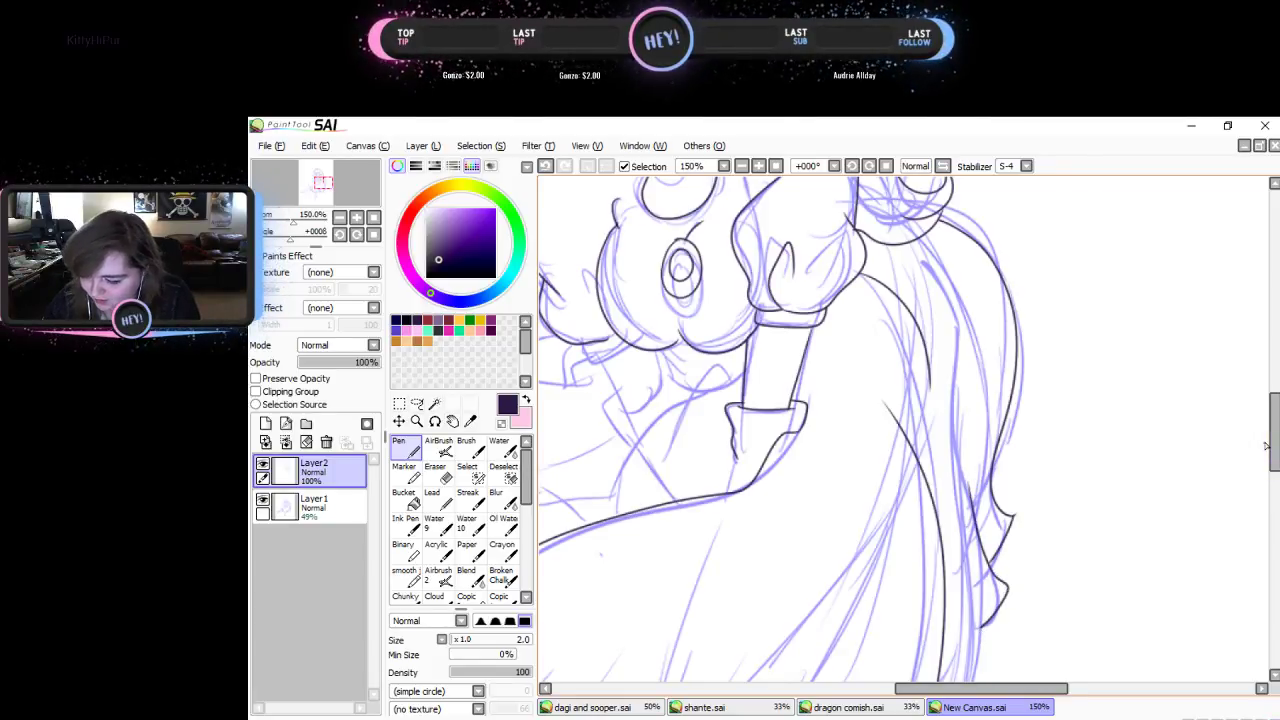
drag(1275, 442, 1275, 502)
mouse_move(971, 258)
mouse_down()
mouse_move(982, 272)
mouse_move(956, 388)
mouse_move(926, 426)
mouse_up()
- Ink the open-eye side's forearm and flared glove, with both glove edges reaching down to the skirt line
drag(985, 688, 903, 688)
scroll(1267, 461, up, 3)
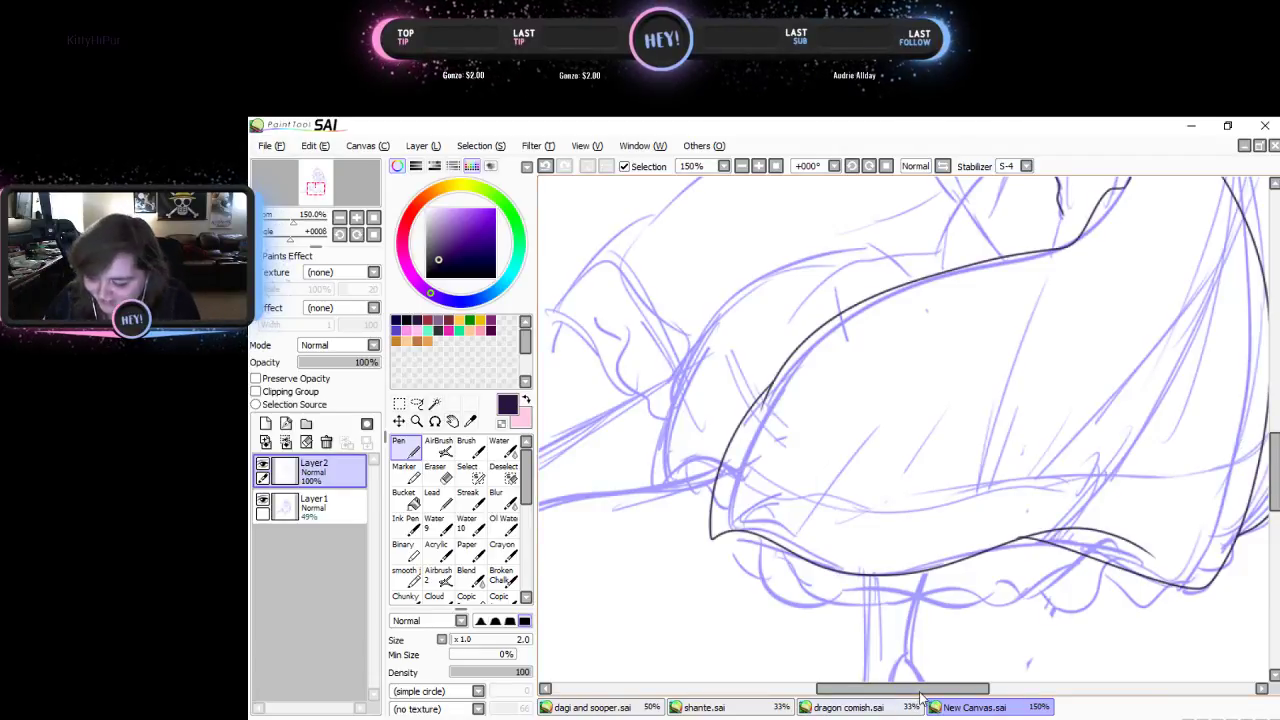
drag(924, 689, 892, 669)
scroll(1261, 454, up, 6)
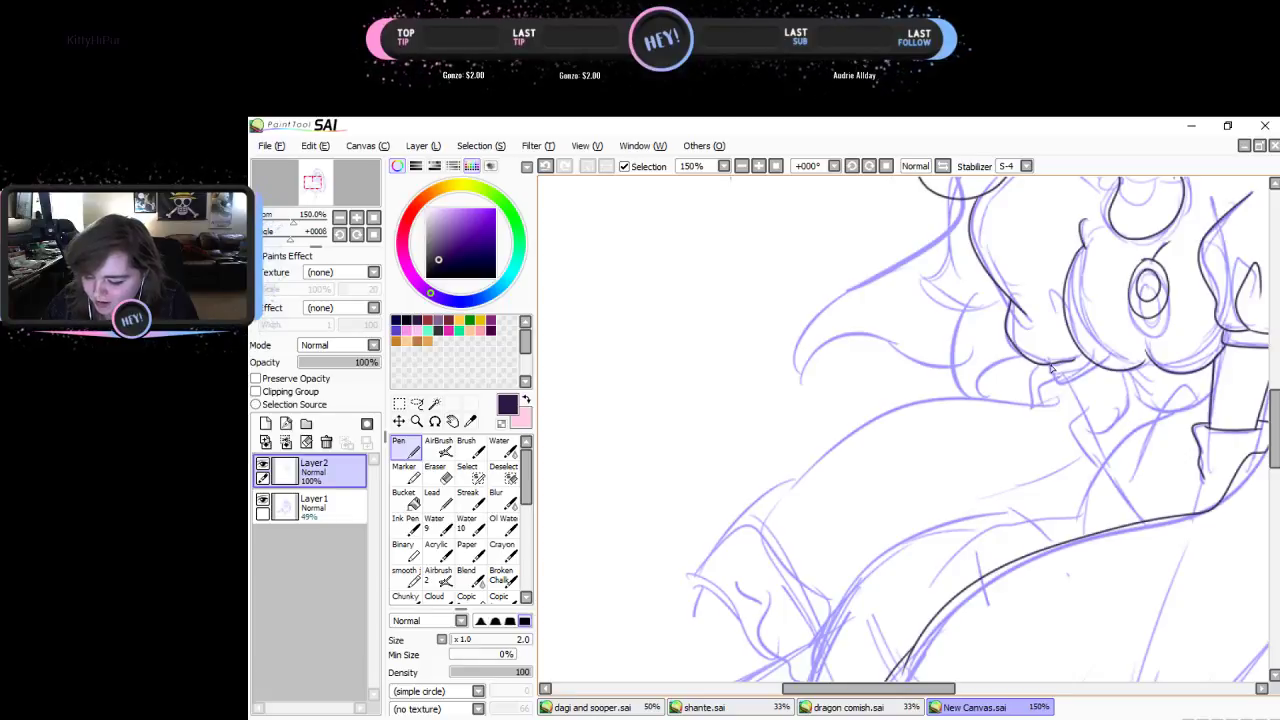
mouse_move(1060, 381)
mouse_down()
mouse_move(1095, 367)
mouse_move(1077, 390)
mouse_move(1100, 430)
mouse_move(1138, 398)
mouse_move(1119, 391)
mouse_move(1076, 452)
mouse_move(1150, 525)
mouse_up()
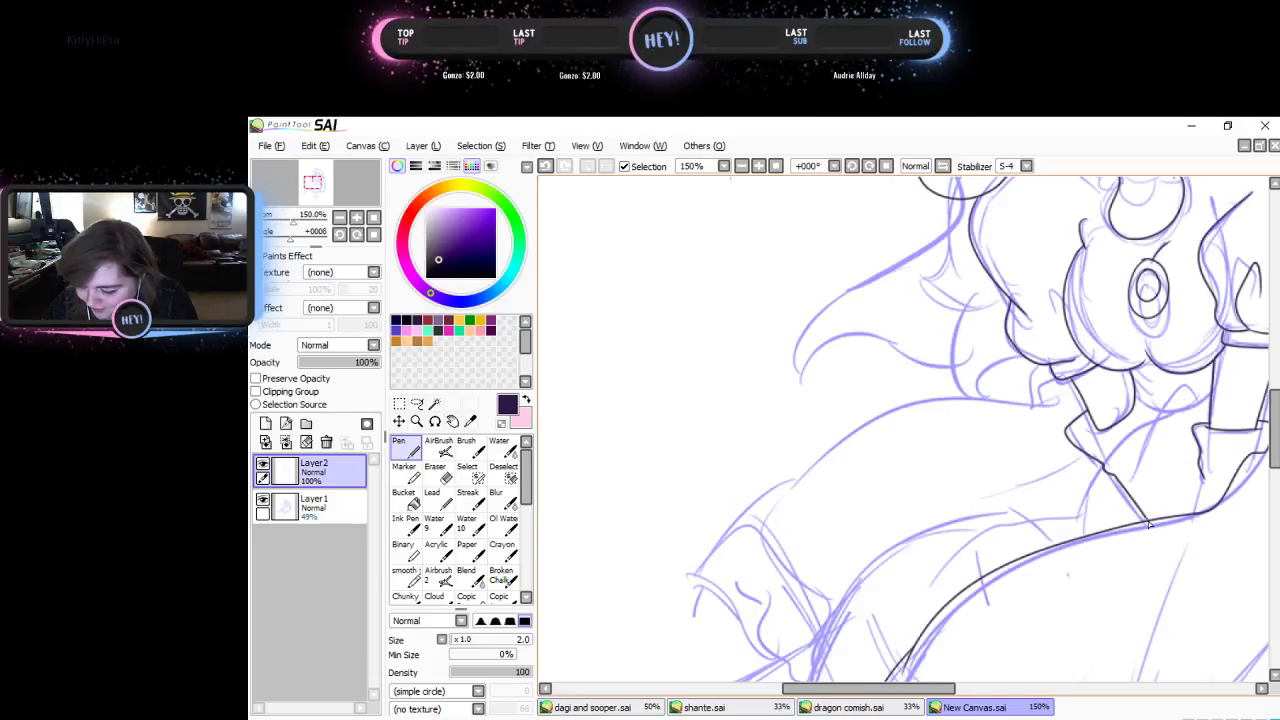
mouse_move(1136, 393)
mouse_down()
mouse_move(1158, 448)
mouse_move(1203, 473)
mouse_move(1196, 510)
mouse_move(1168, 455)
mouse_move(1193, 510)
mouse_up()
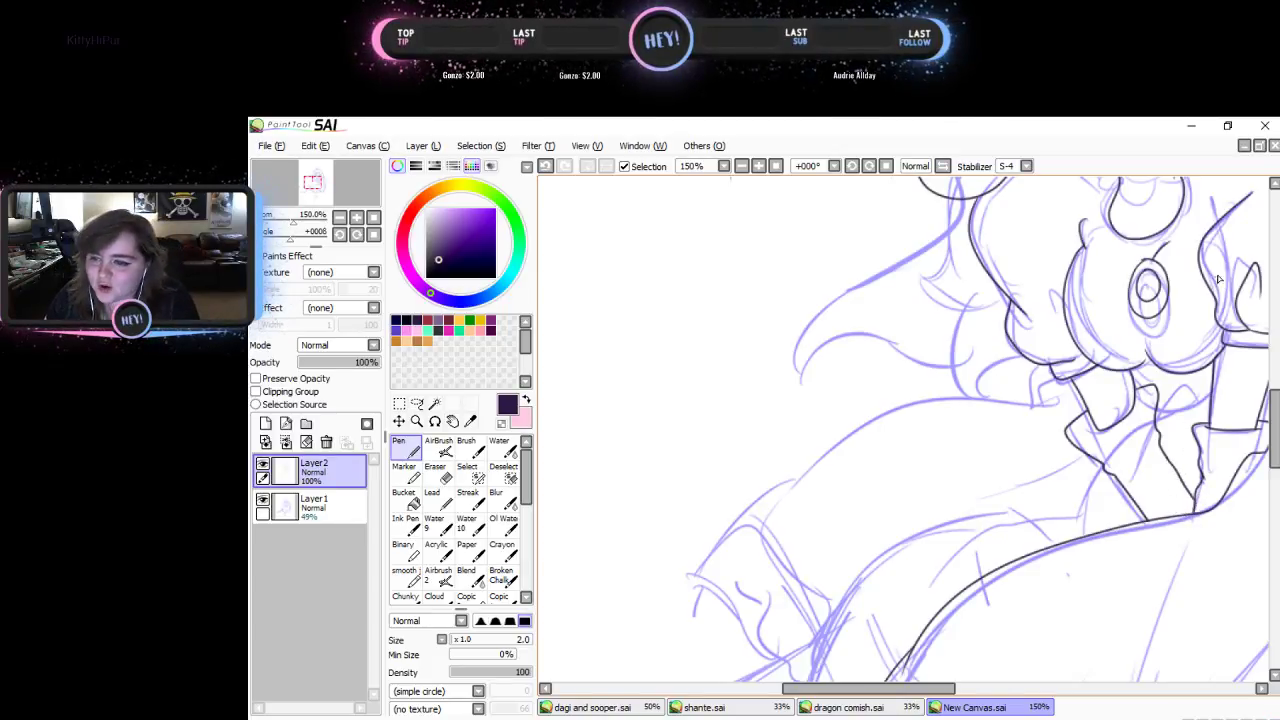
- Ink the two rear skirt layers on the open-eye side, curving from the waist out to their lower hem edges
click(340, 218)
click(340, 218)
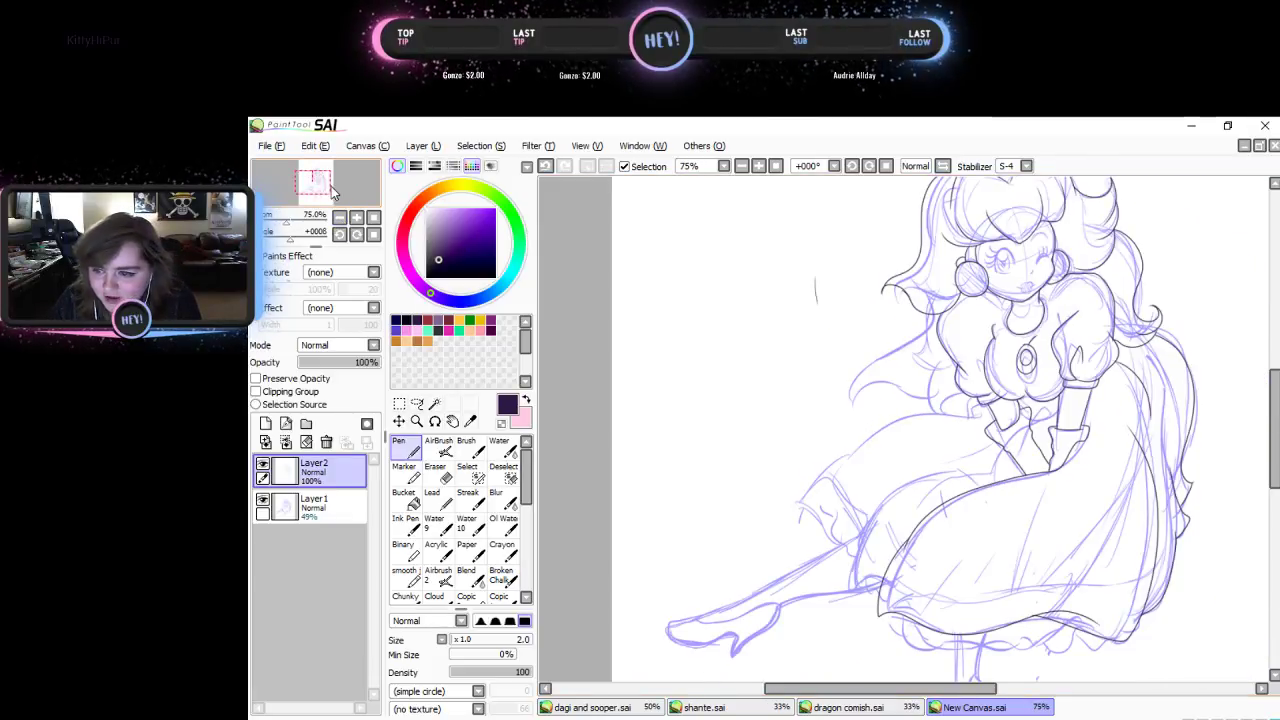
drag(328, 188, 331, 186)
click(357, 217)
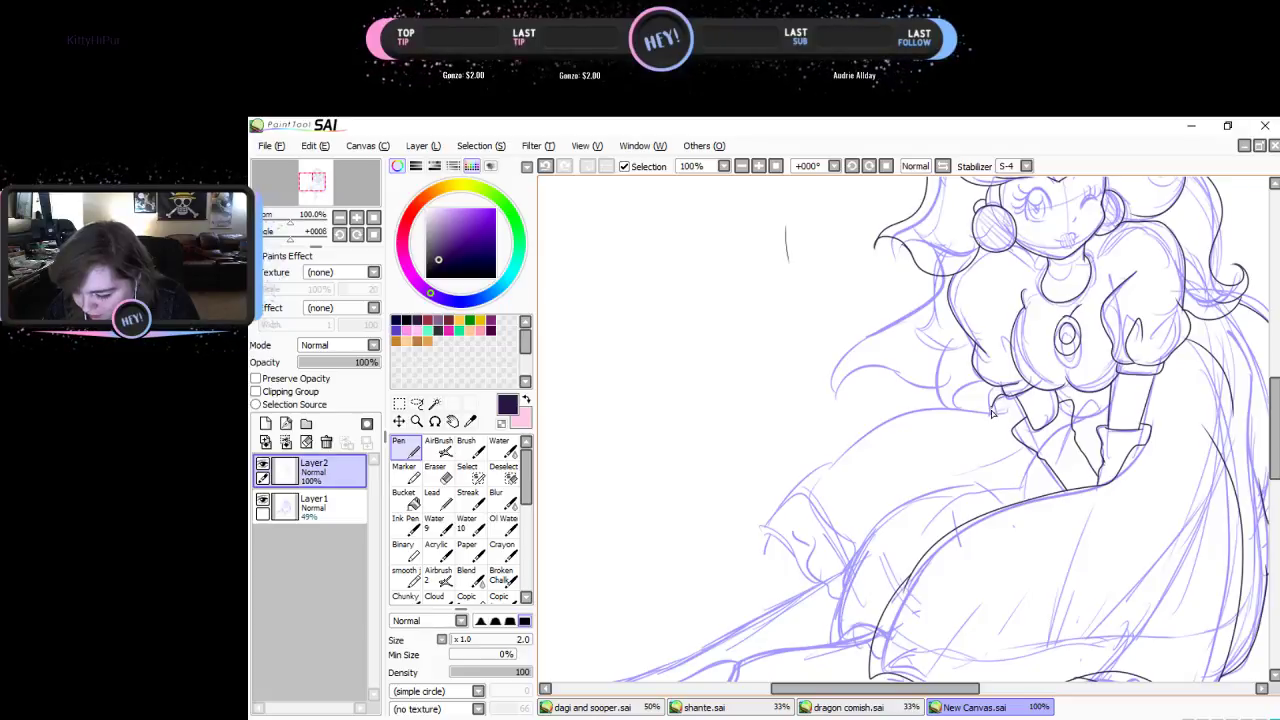
mouse_move(1007, 416)
mouse_down()
mouse_move(898, 417)
mouse_move(826, 446)
mouse_move(795, 477)
mouse_move(772, 520)
mouse_move(809, 527)
mouse_move(851, 573)
mouse_up()
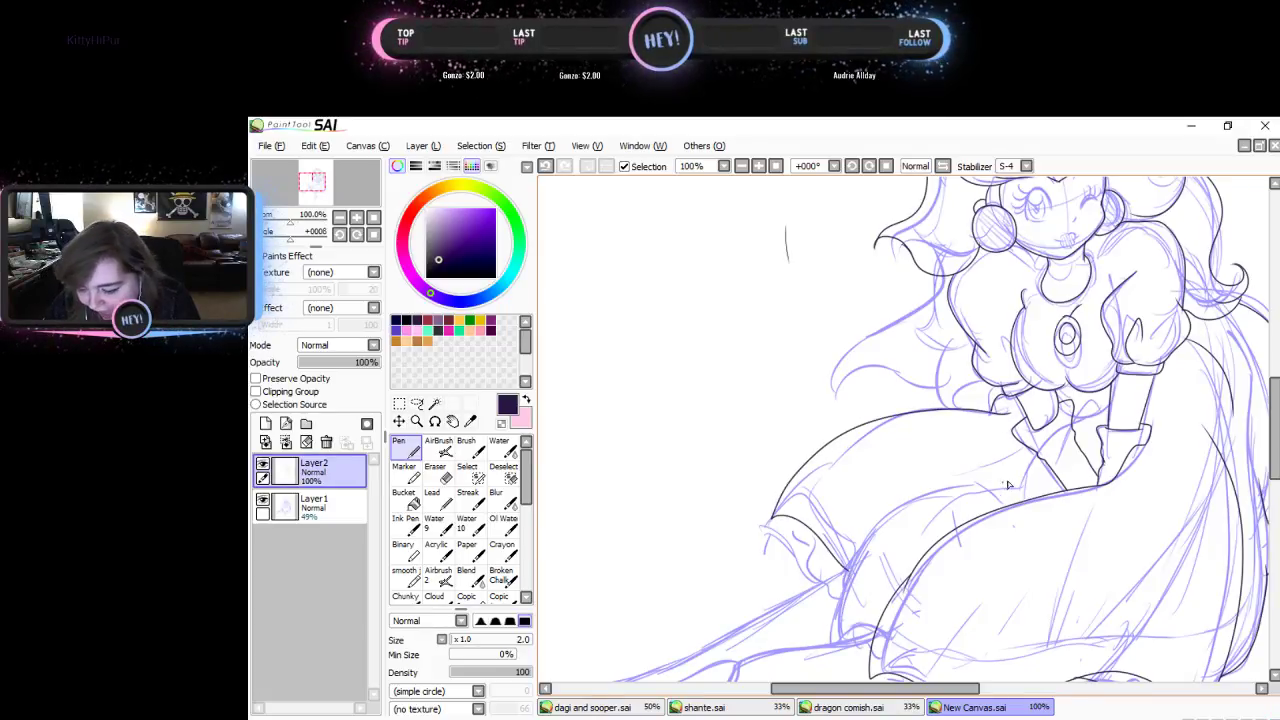
mouse_move(983, 485)
mouse_down()
mouse_move(896, 511)
mouse_move(858, 552)
mouse_move(836, 622)
mouse_up()
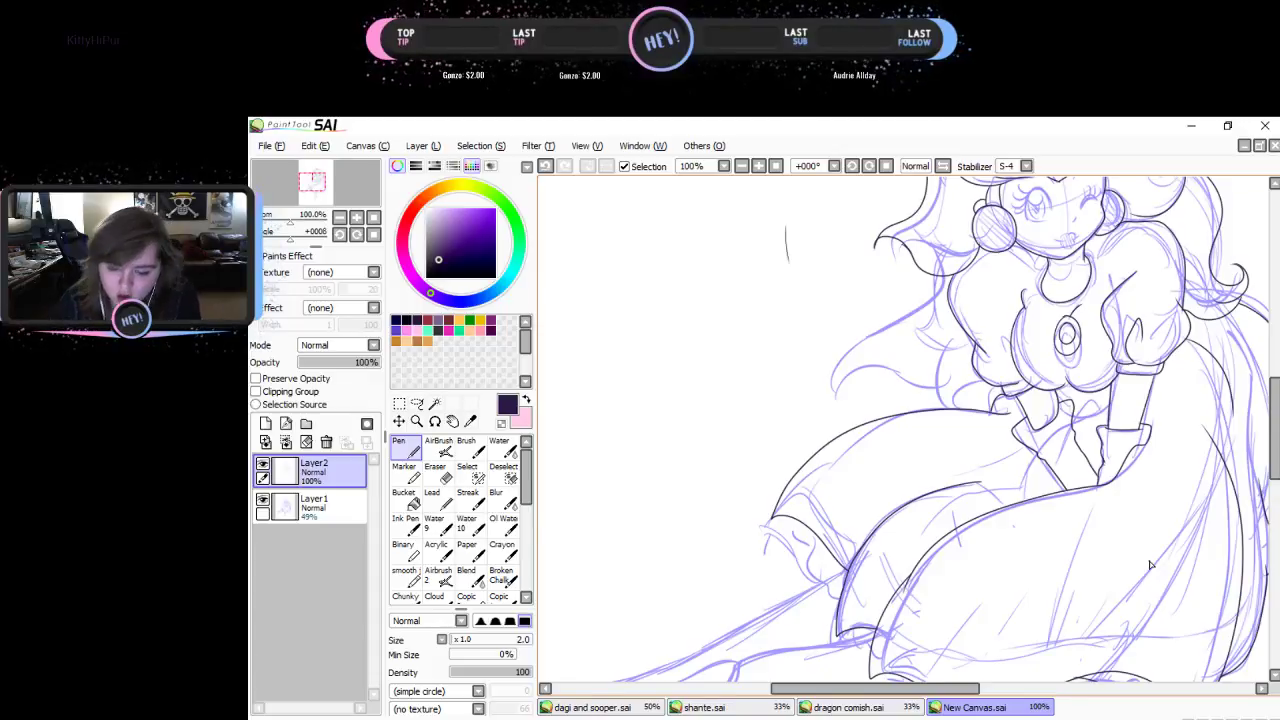
- Ink the long wavy hair lock with its looped curl behind the shoulder on the open-eye side
click(339, 217)
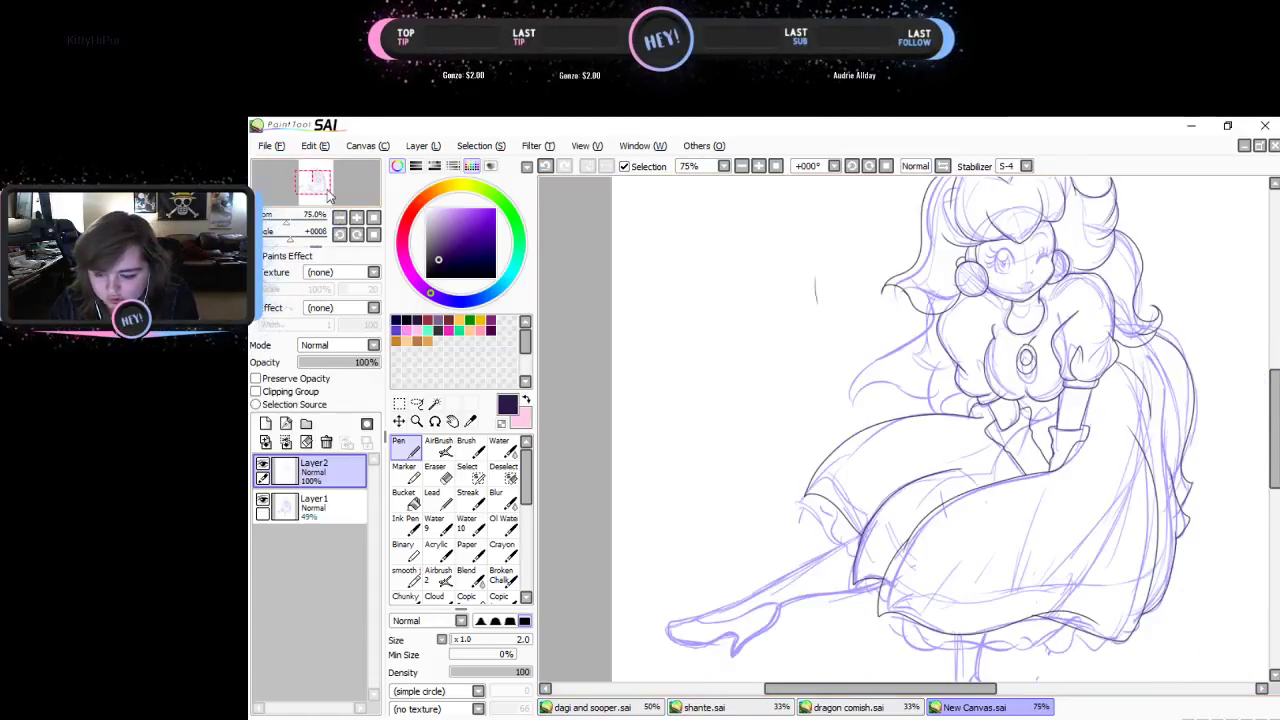
mouse_move(330, 195)
mouse_down()
mouse_move(334, 205)
mouse_move(330, 185)
mouse_up()
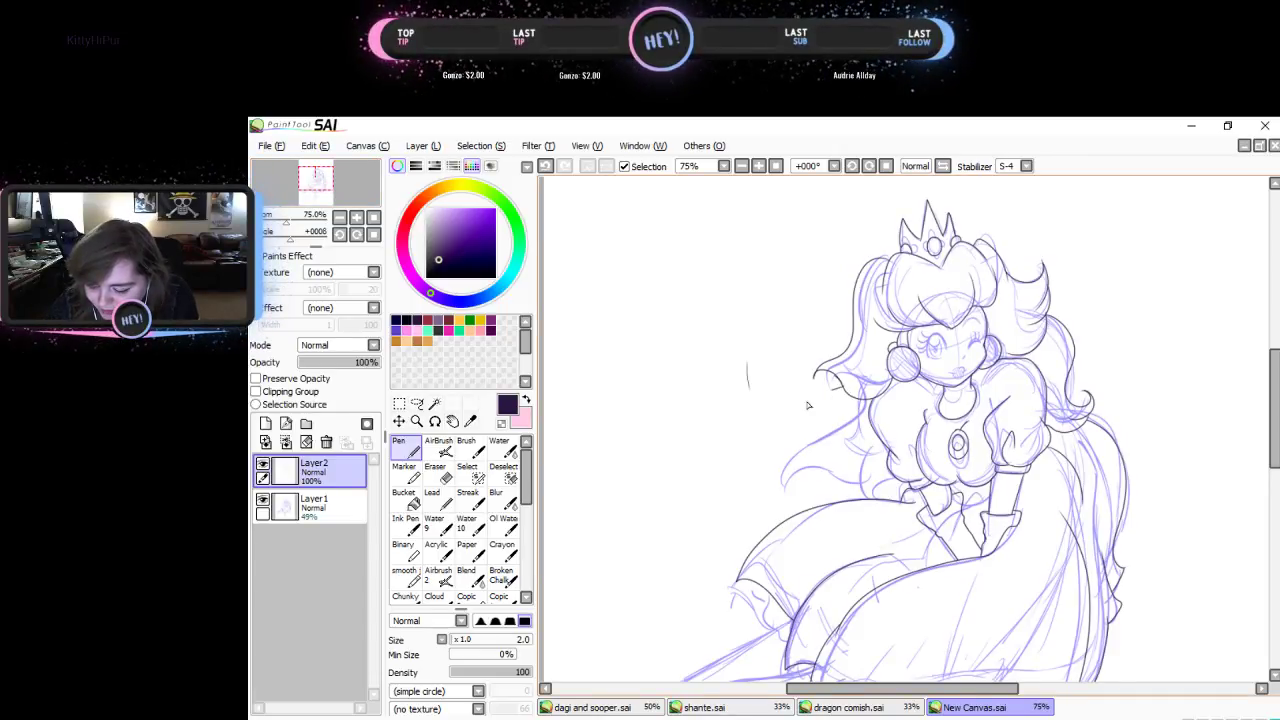
mouse_move(809, 405)
mouse_down()
mouse_move(787, 445)
mouse_move(821, 467)
mouse_move(805, 482)
mouse_move(799, 466)
mouse_move(790, 474)
mouse_move(802, 498)
mouse_move(855, 480)
mouse_up()
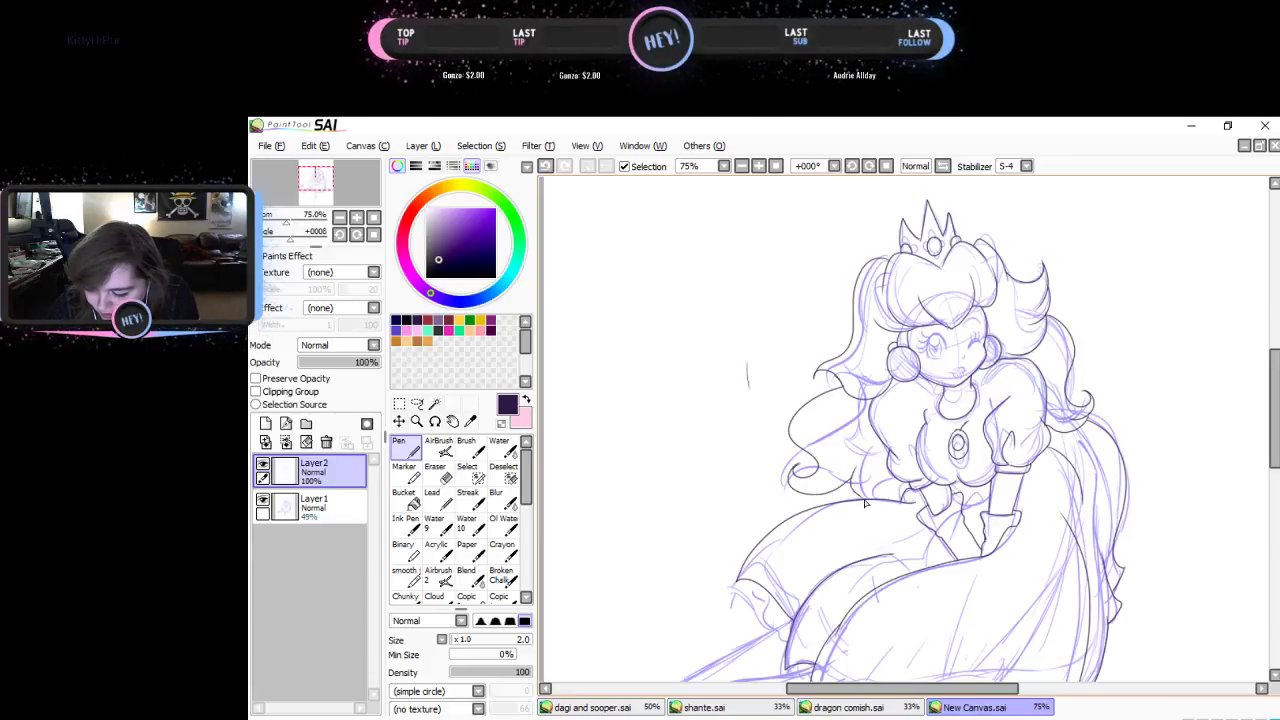
- Ink the scalloped ruffle trim below the hems of both rear skirt layers and the front skirt panel
mouse_move(1275, 402)
mouse_down()
mouse_move(1270, 470)
mouse_move(1269, 455)
mouse_up()
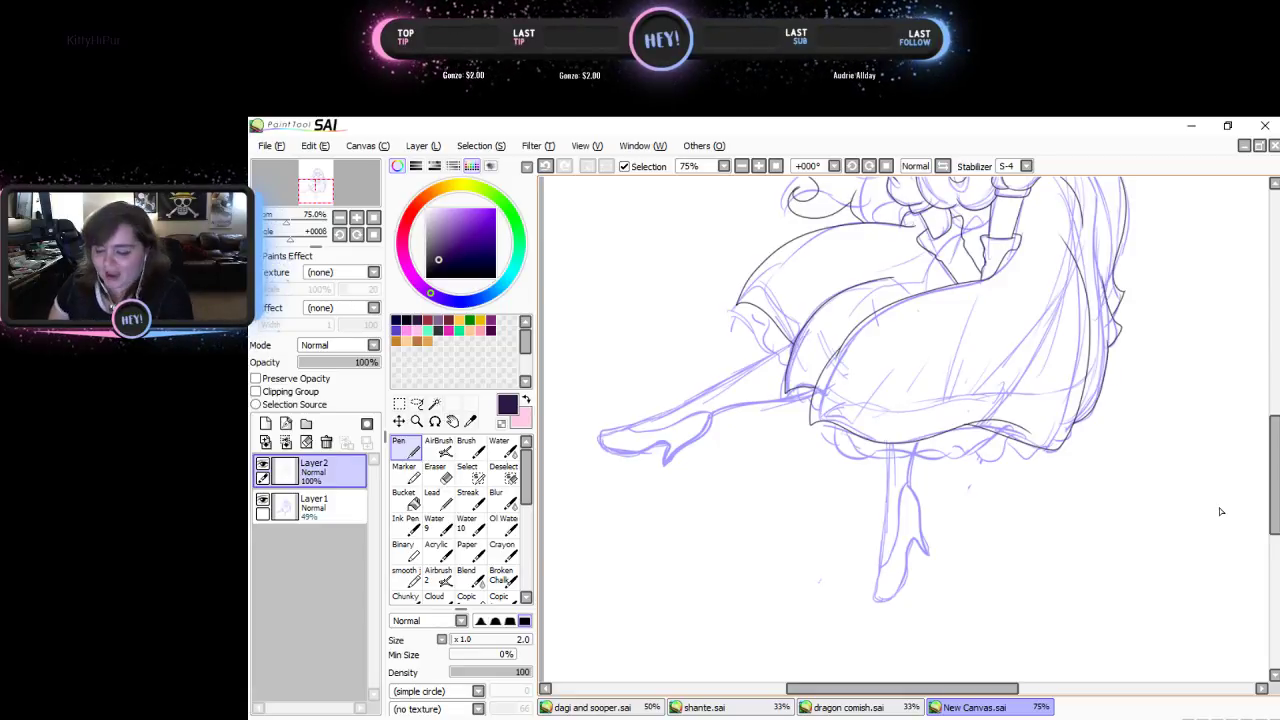
click(356, 217)
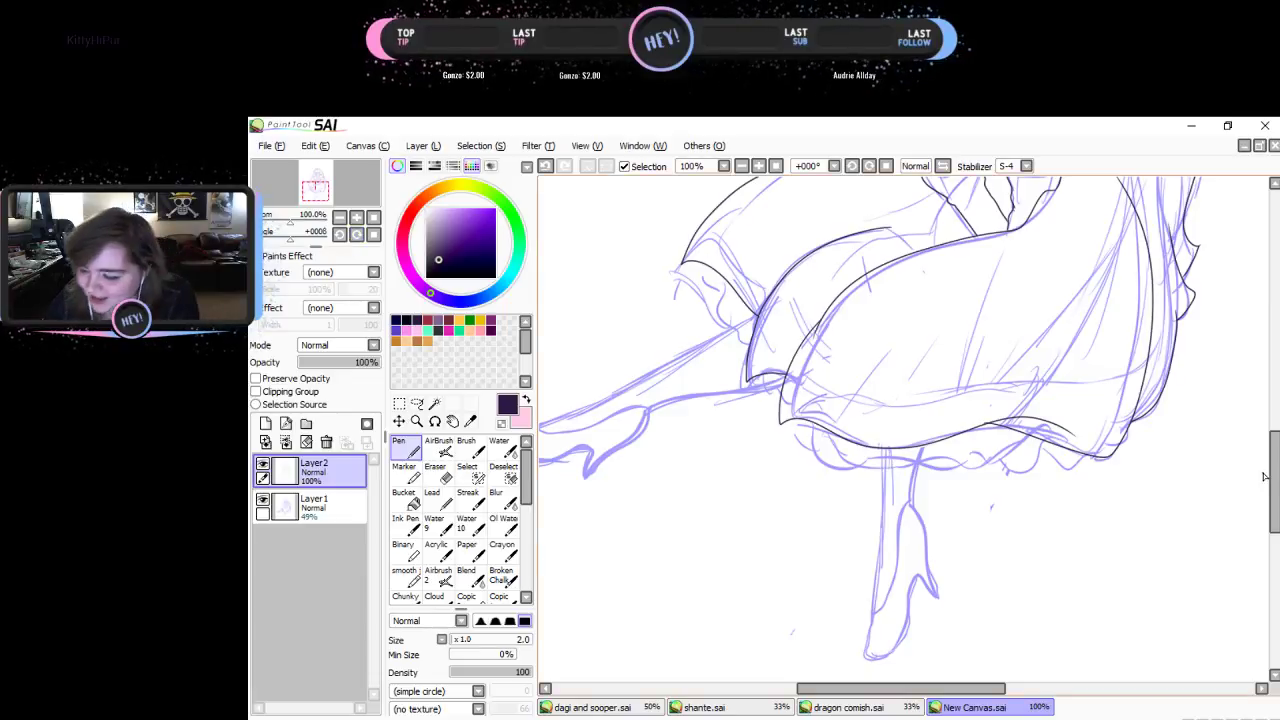
mouse_move(1274, 474)
mouse_down()
mouse_move(1274, 389)
mouse_move(1275, 462)
mouse_up()
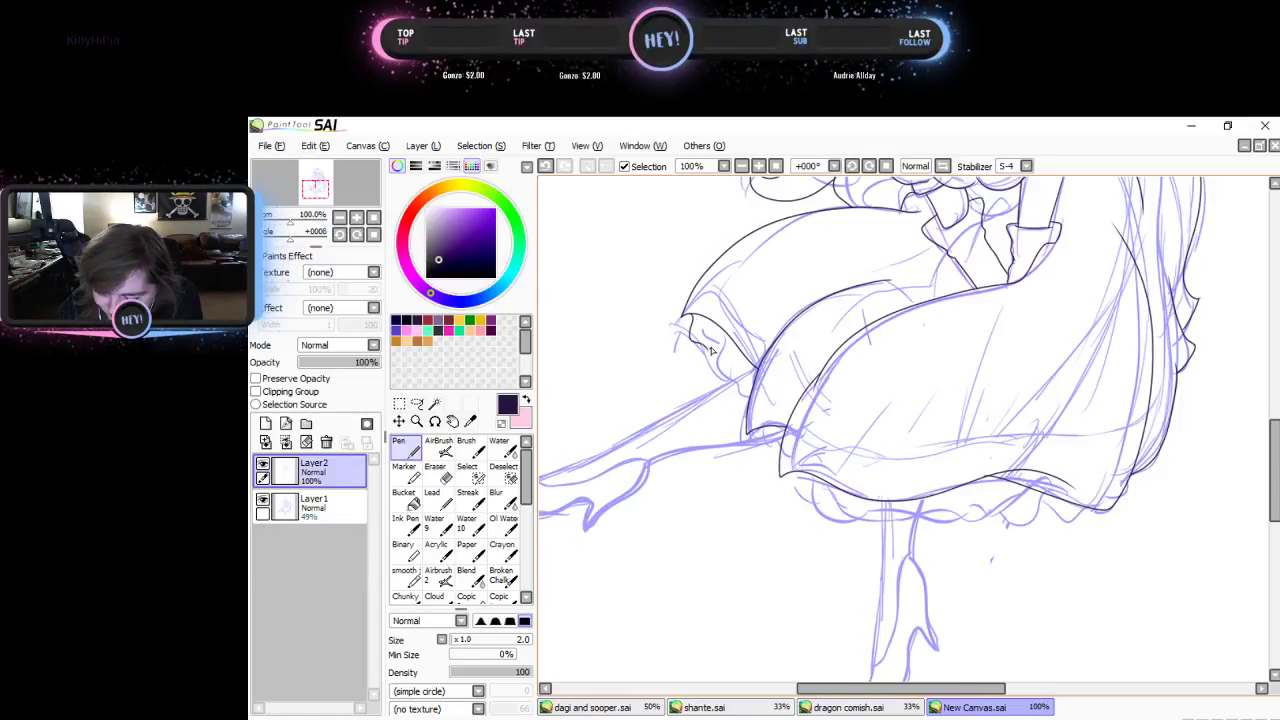
mouse_move(705, 348)
mouse_down()
mouse_move(722, 379)
mouse_move(737, 410)
mouse_up()
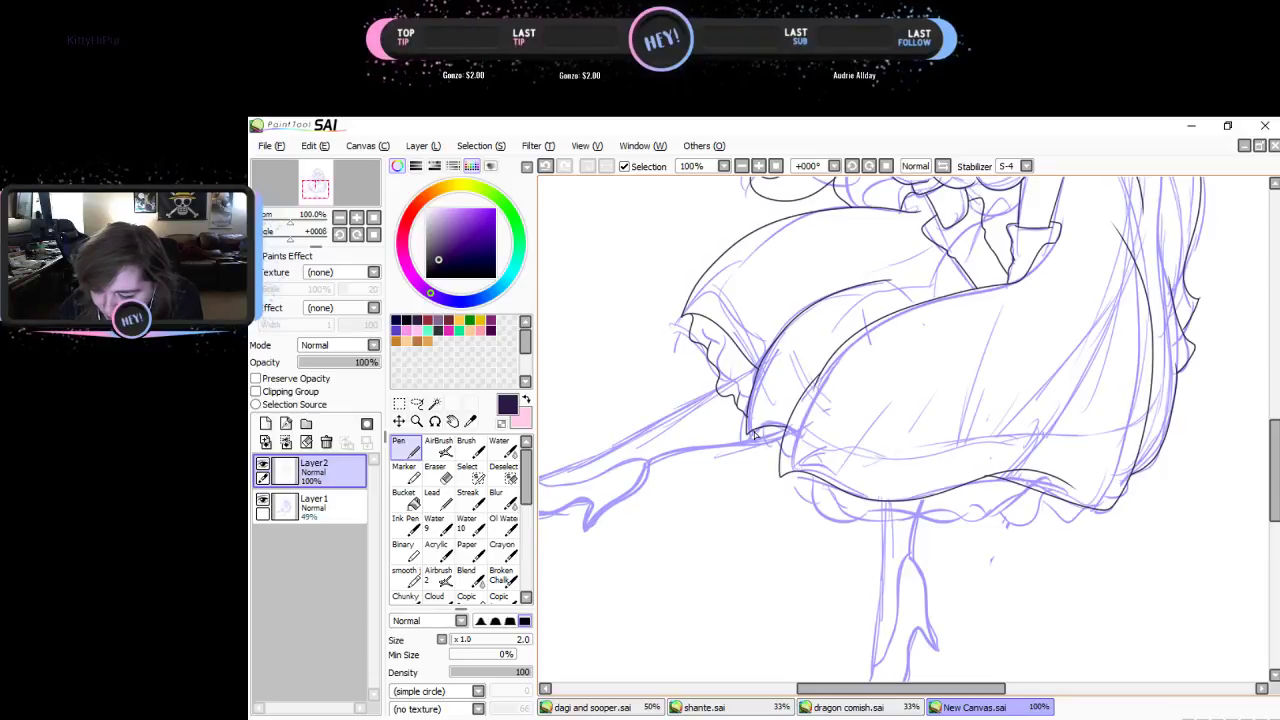
drag(761, 432, 768, 455)
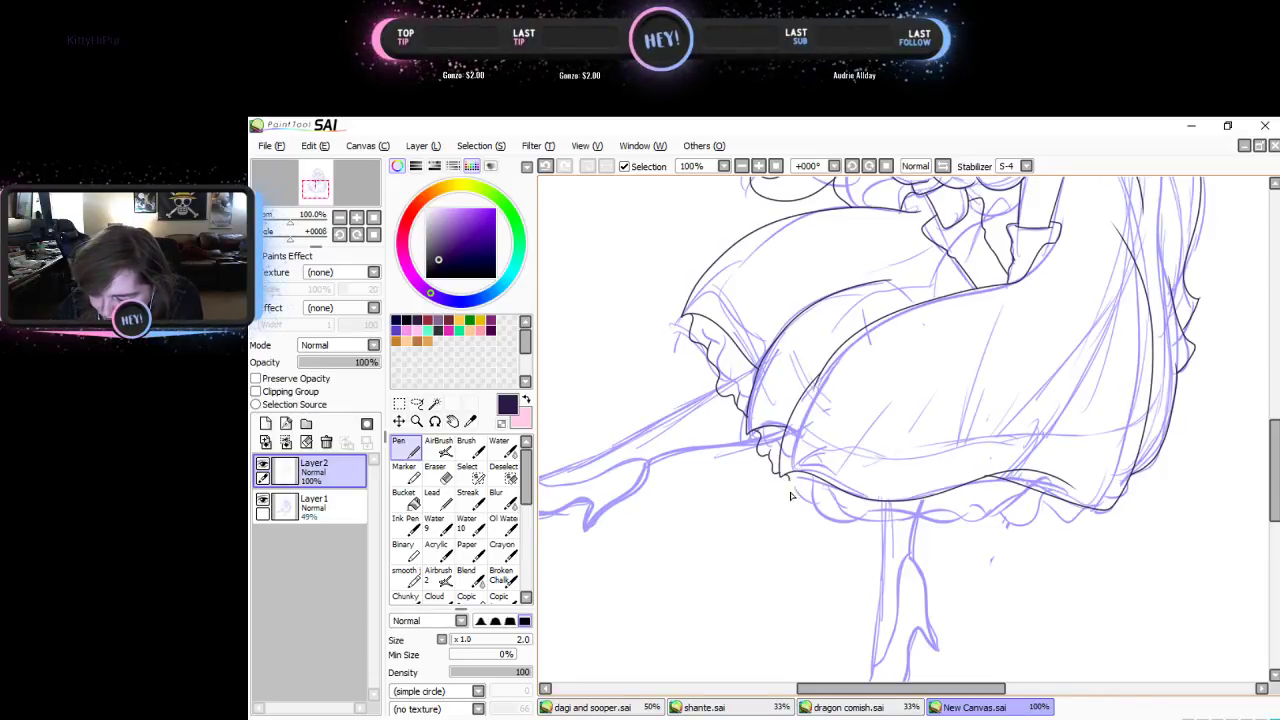
mouse_move(790, 495)
mouse_down()
mouse_move(933, 528)
mouse_move(969, 502)
mouse_move(972, 514)
mouse_move(940, 516)
mouse_move(960, 531)
mouse_move(1029, 517)
mouse_move(1036, 492)
mouse_move(1055, 505)
mouse_move(1033, 510)
mouse_move(1100, 513)
mouse_up()
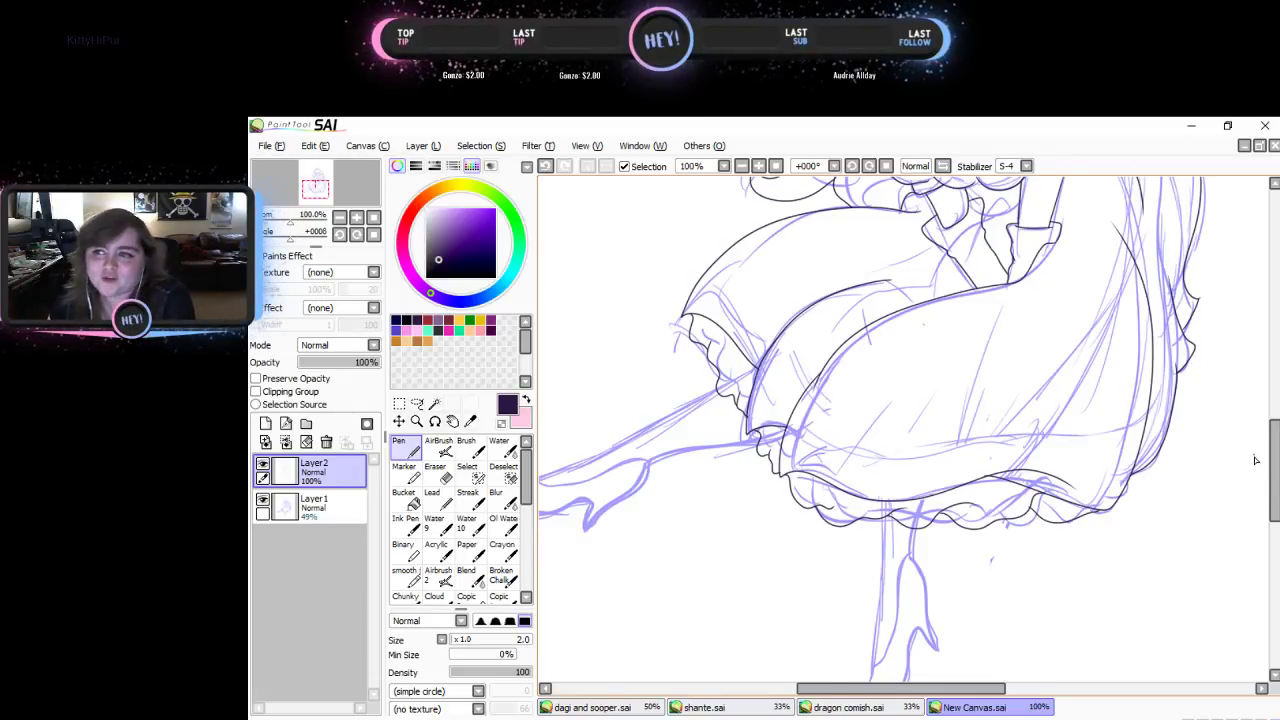
- Return to the upper body and add a new layer above the line-art layer, keeping the Pen tool active
drag(1267, 457, 1274, 404)
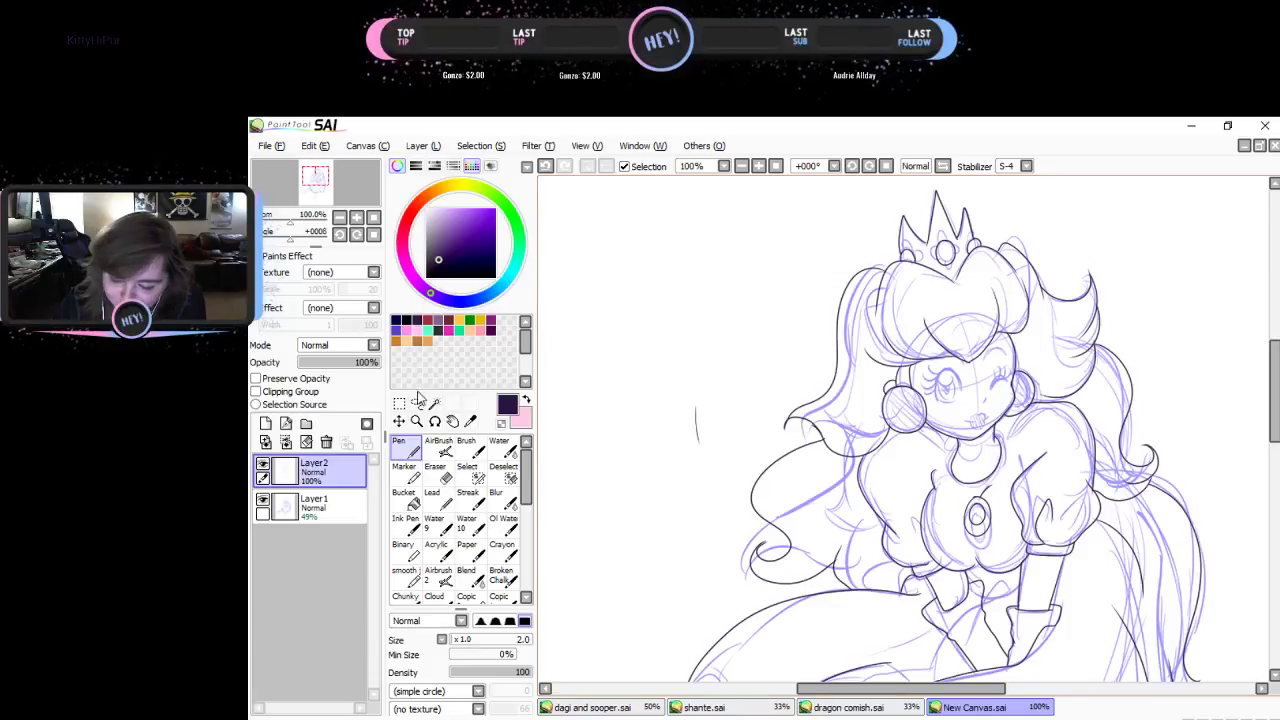
click(435, 476)
key(n)
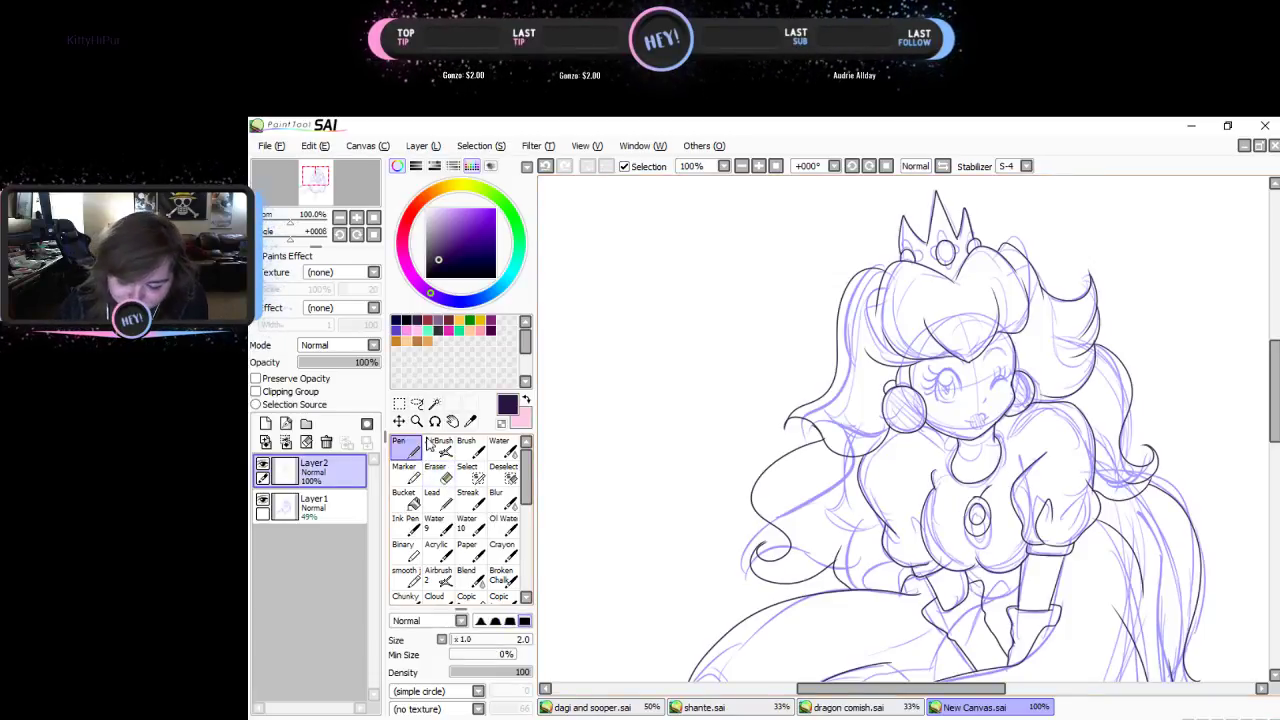
drag(1265, 406, 1258, 421)
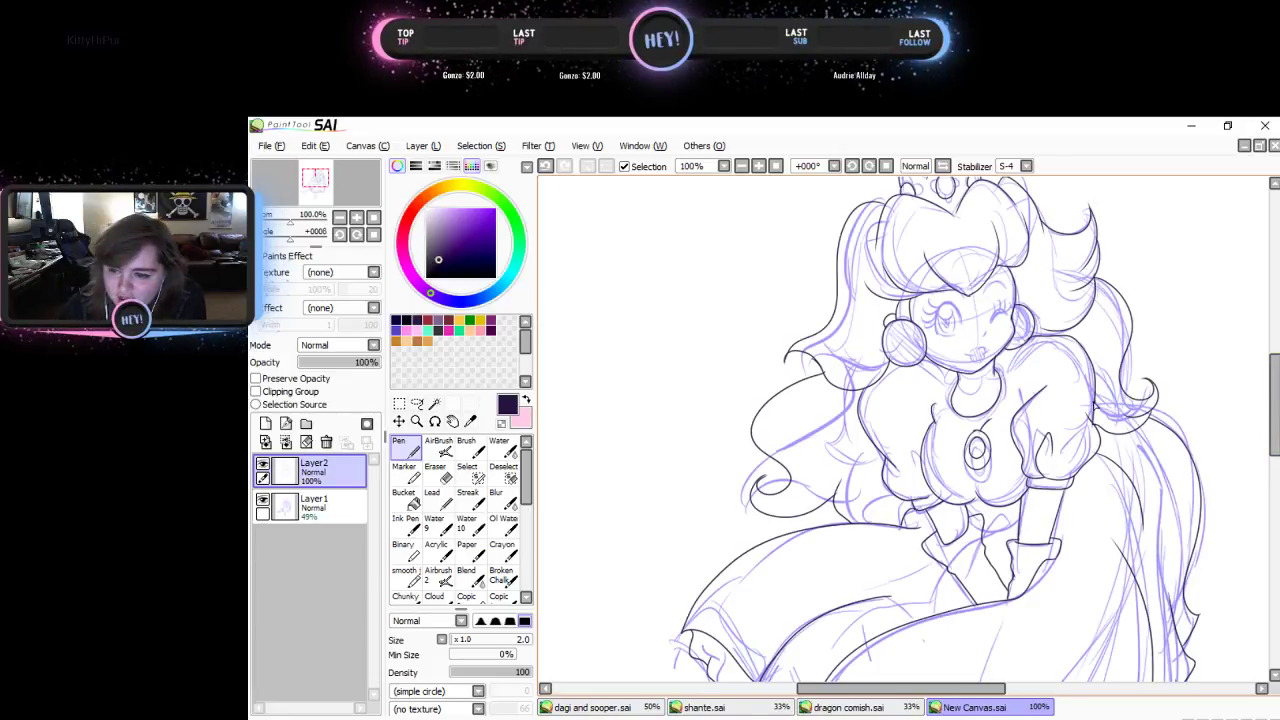
click(265, 423)
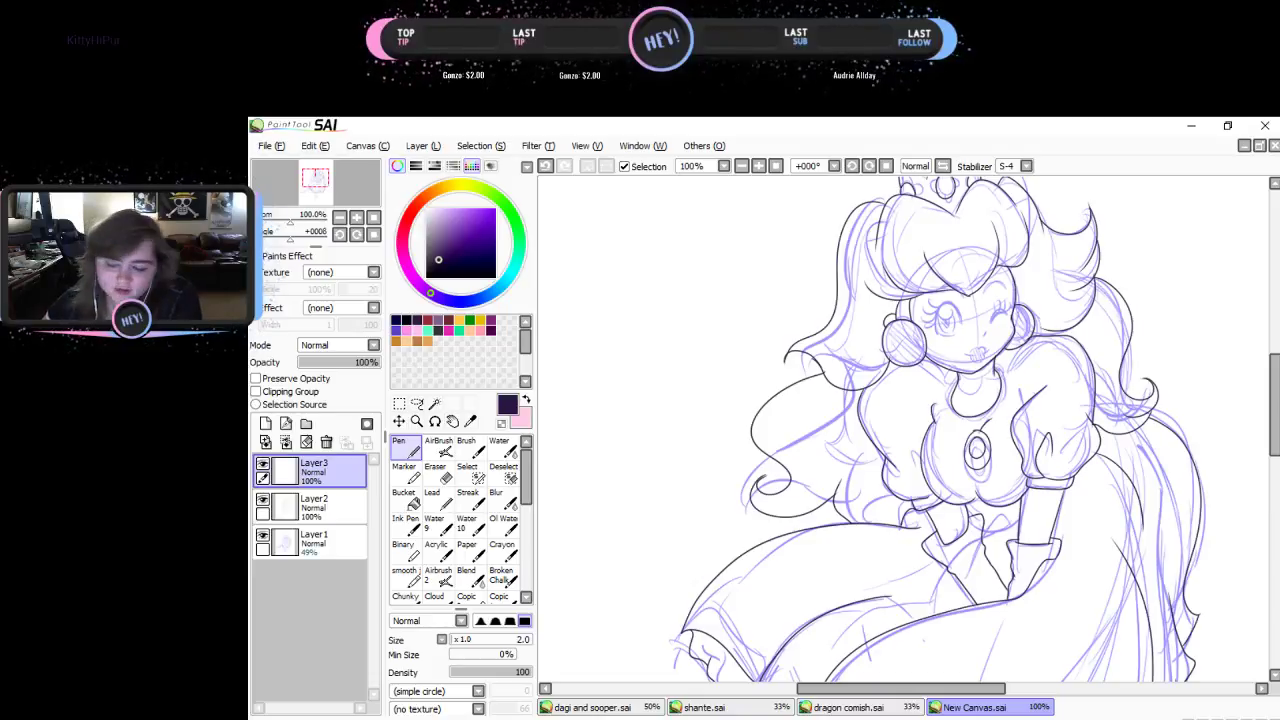
- Check the whole figure's line art against the sketch by hiding and reshowing Layer2
click(357, 217)
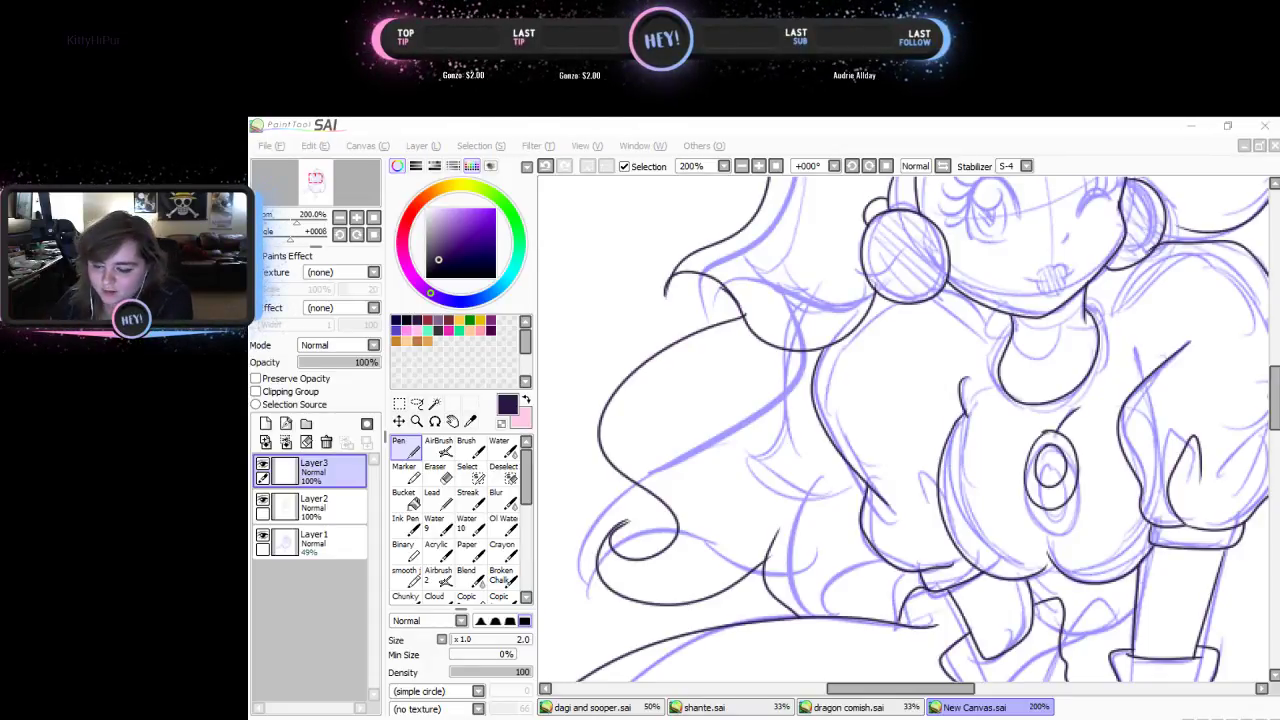
click(340, 218)
click(340, 218)
click(340, 218)
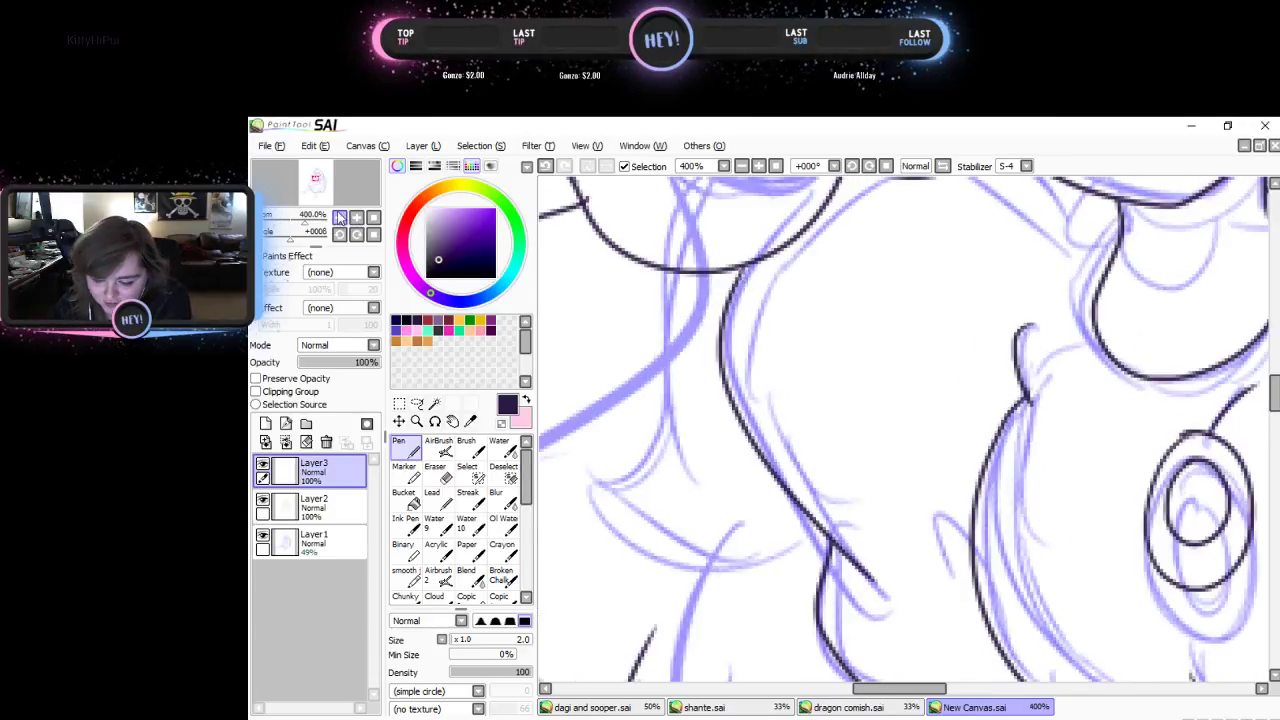
click(340, 218)
click(340, 218)
click(340, 218)
click(340, 218)
click(340, 218)
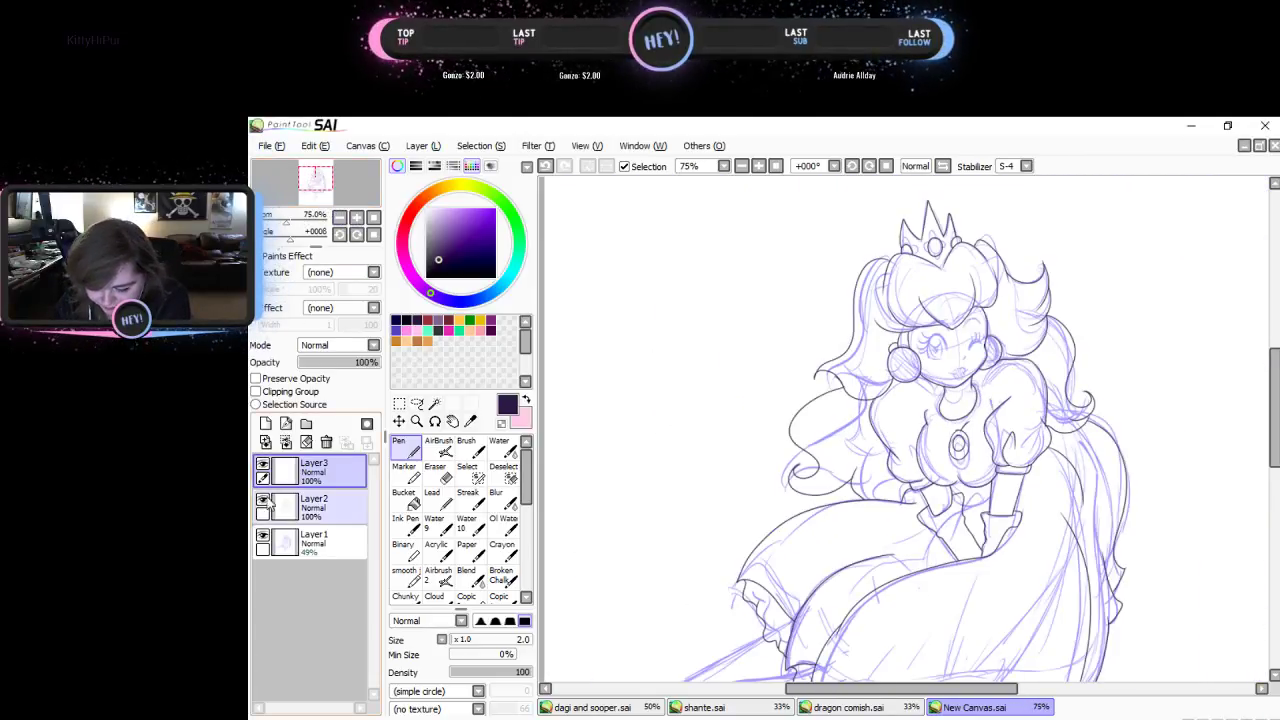
click(264, 499)
click(264, 499)
- Ink the winking eye on Layer3 as a thick dark arc with upper lashes, plus the curved eyebrow above it
click(356, 218)
click(356, 218)
click(356, 218)
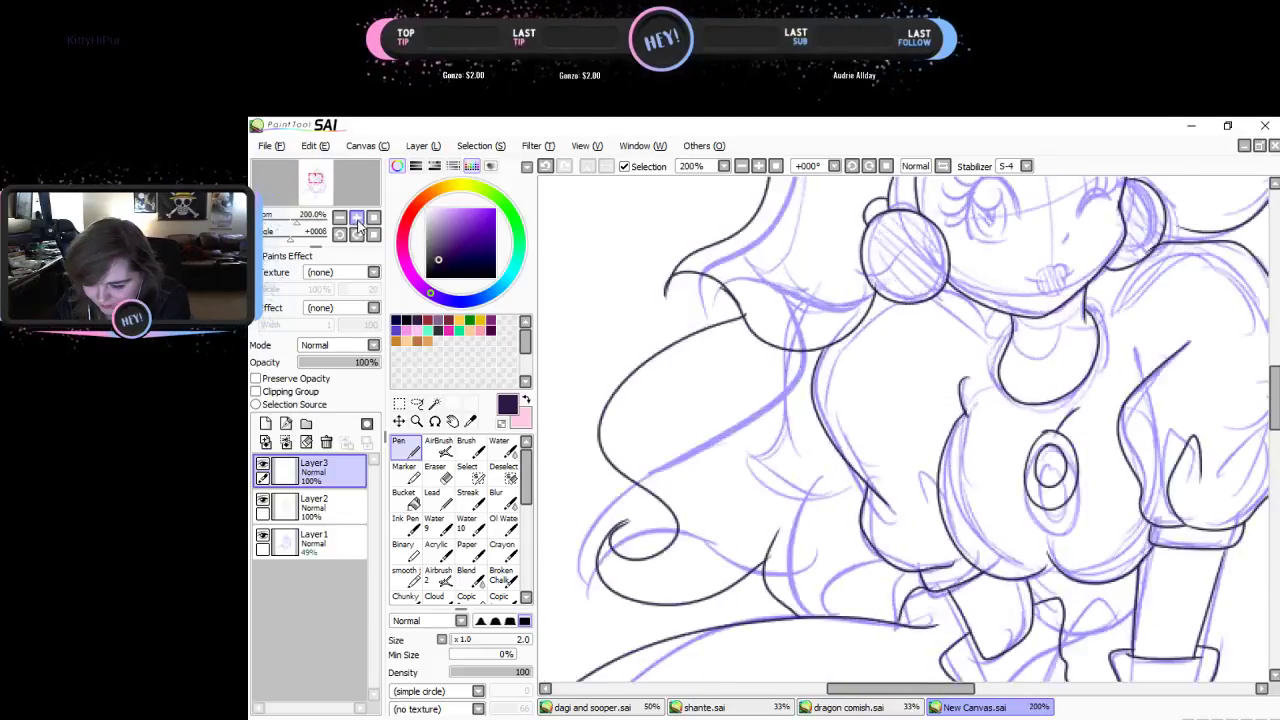
click(356, 218)
drag(342, 195, 364, 163)
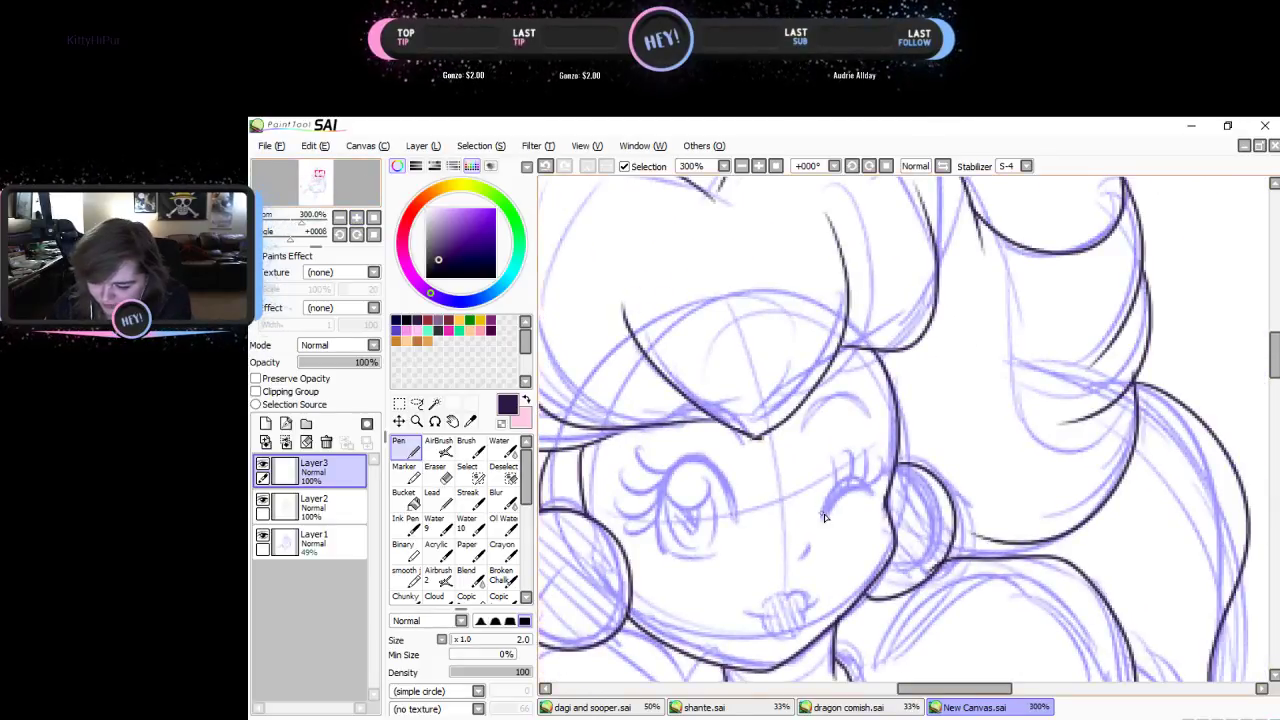
mouse_move(824, 522)
mouse_down()
mouse_move(844, 494)
mouse_move(870, 497)
mouse_move(843, 480)
mouse_move(824, 519)
mouse_move(827, 490)
mouse_move(825, 515)
mouse_move(852, 472)
mouse_up()
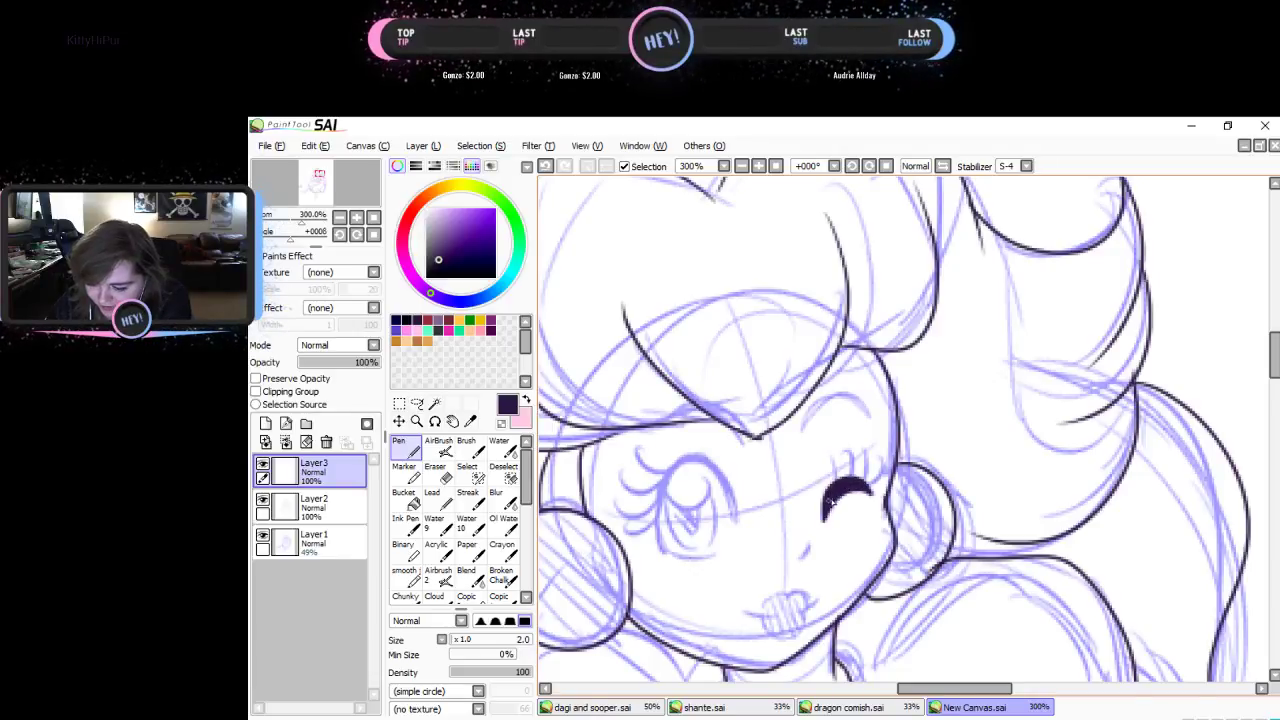
drag(830, 503, 834, 500)
mouse_move(840, 457)
mouse_down()
mouse_move(848, 482)
mouse_move(862, 477)
mouse_move(849, 486)
mouse_up()
drag(868, 457, 864, 488)
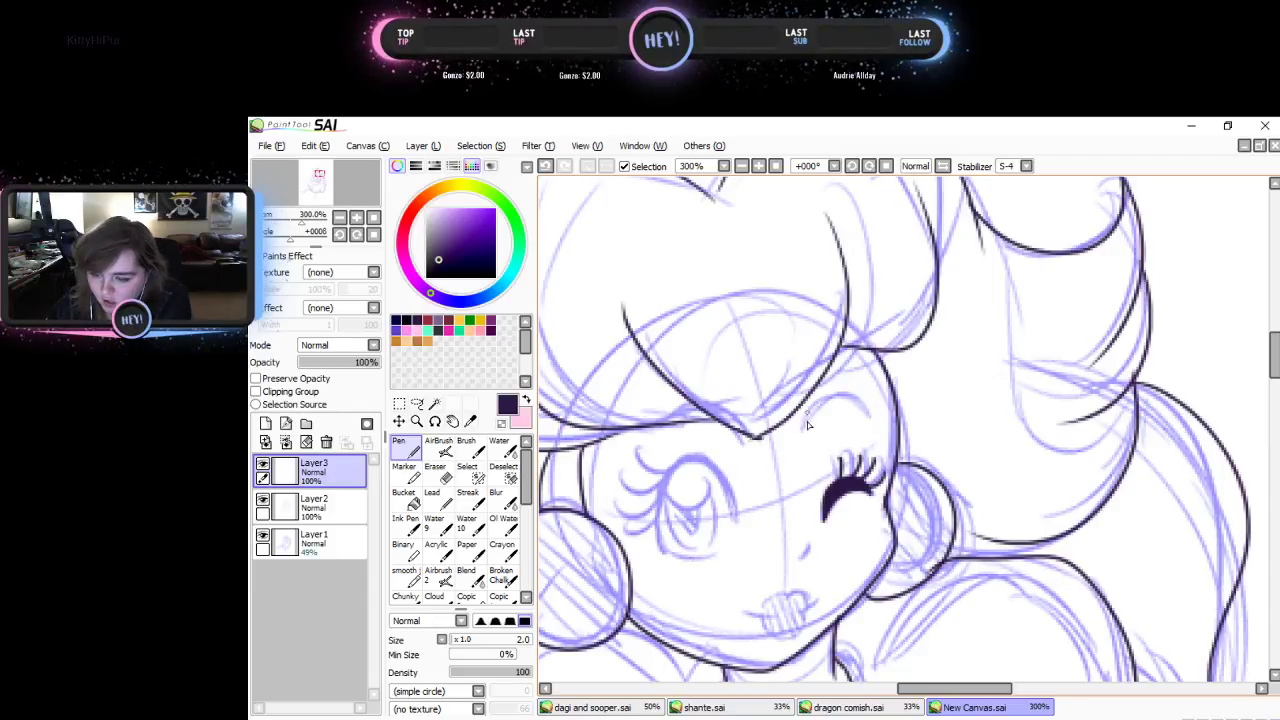
mouse_move(804, 434)
mouse_down()
mouse_move(835, 395)
mouse_move(860, 412)
mouse_up()
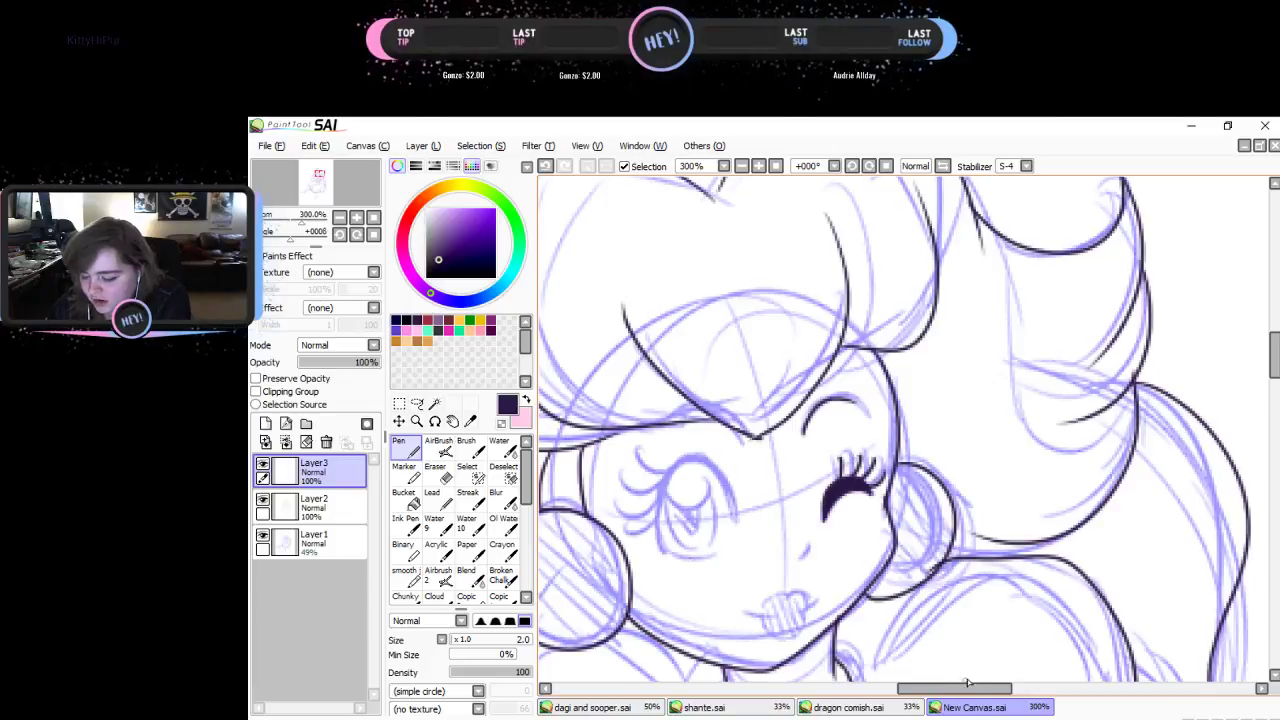
- Ink the open eye with a thick upper lid line, a thin lower lid line and an oval iris outline
drag(968, 682, 940, 682)
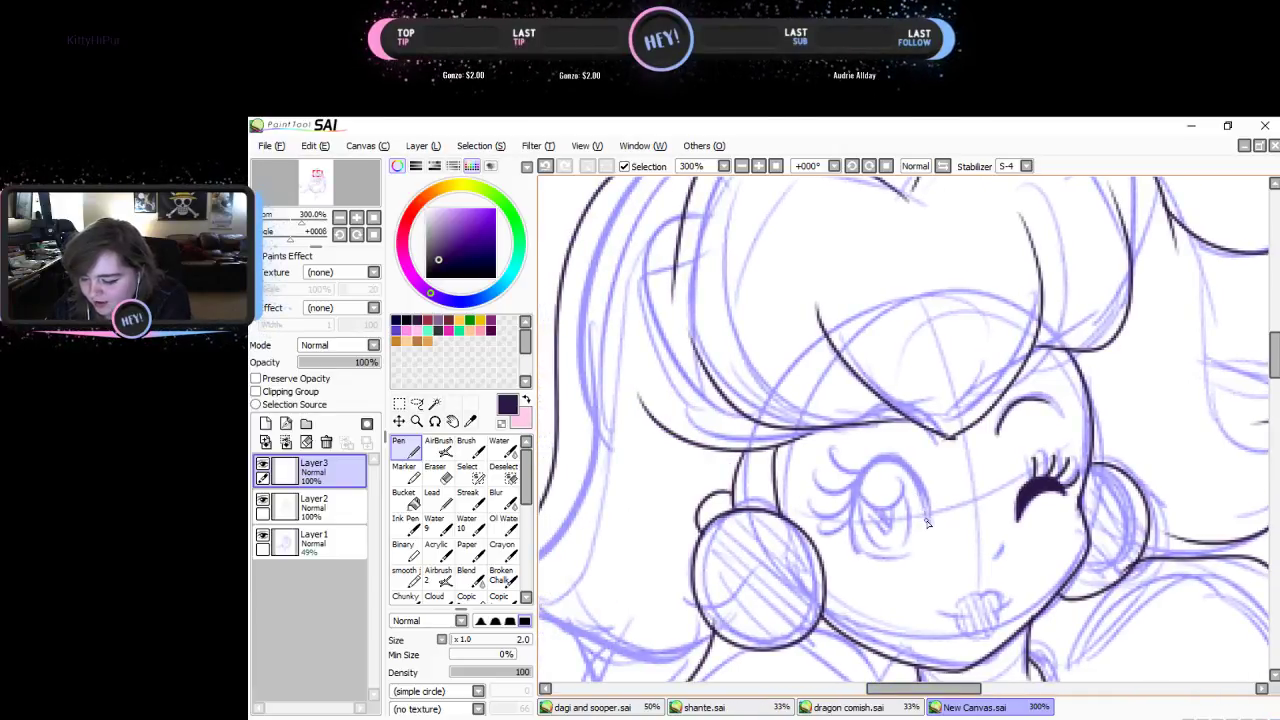
mouse_move(928, 522)
mouse_down()
mouse_move(913, 469)
mouse_move(887, 458)
mouse_move(858, 478)
mouse_up()
mouse_move(853, 548)
mouse_down()
mouse_move(863, 480)
mouse_move(895, 462)
mouse_move(916, 476)
mouse_move(924, 495)
mouse_move(878, 462)
mouse_move(856, 556)
mouse_up()
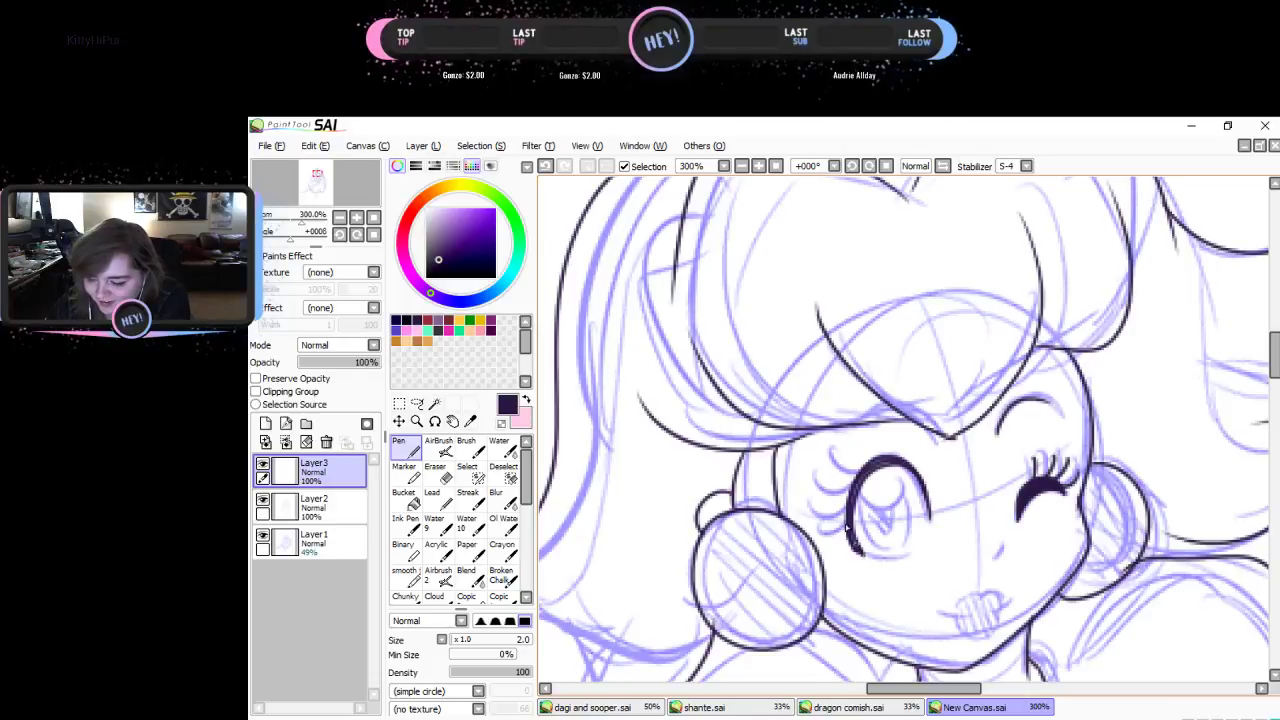
mouse_move(849, 528)
mouse_down()
mouse_move(855, 486)
mouse_move(905, 466)
mouse_move(888, 461)
mouse_move(859, 487)
mouse_move(874, 464)
mouse_move(915, 490)
mouse_up()
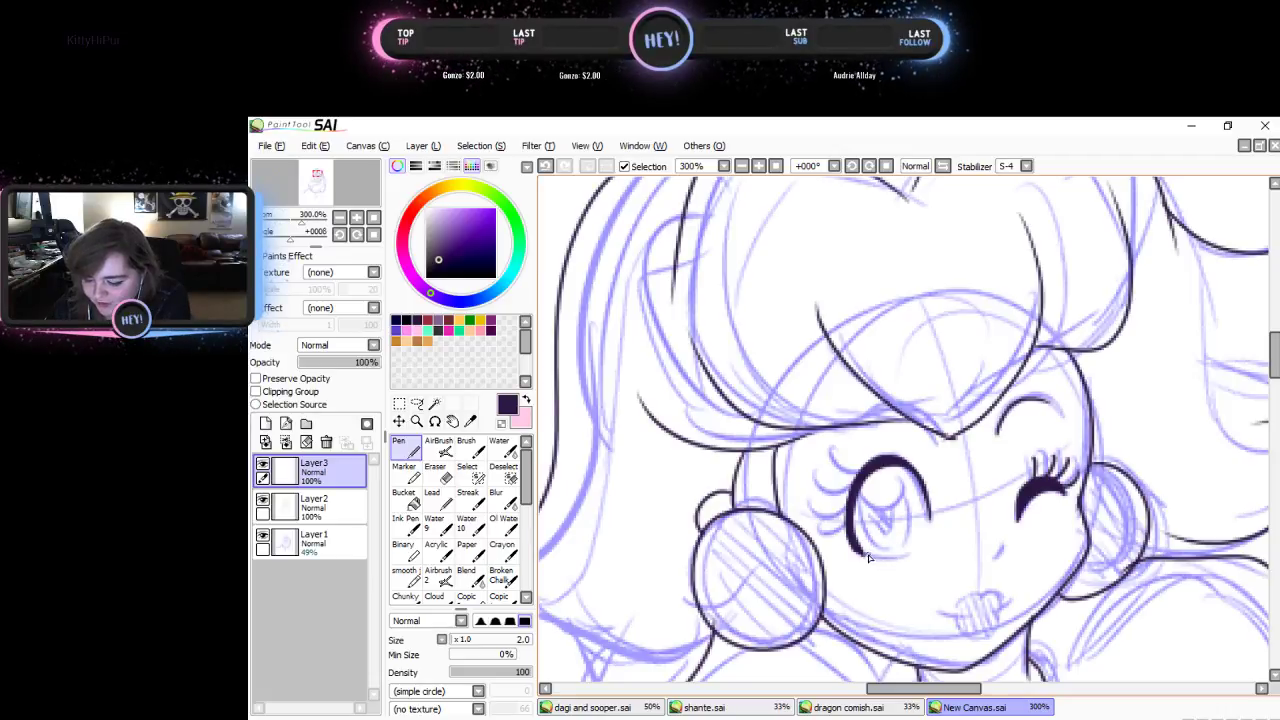
drag(866, 554, 920, 553)
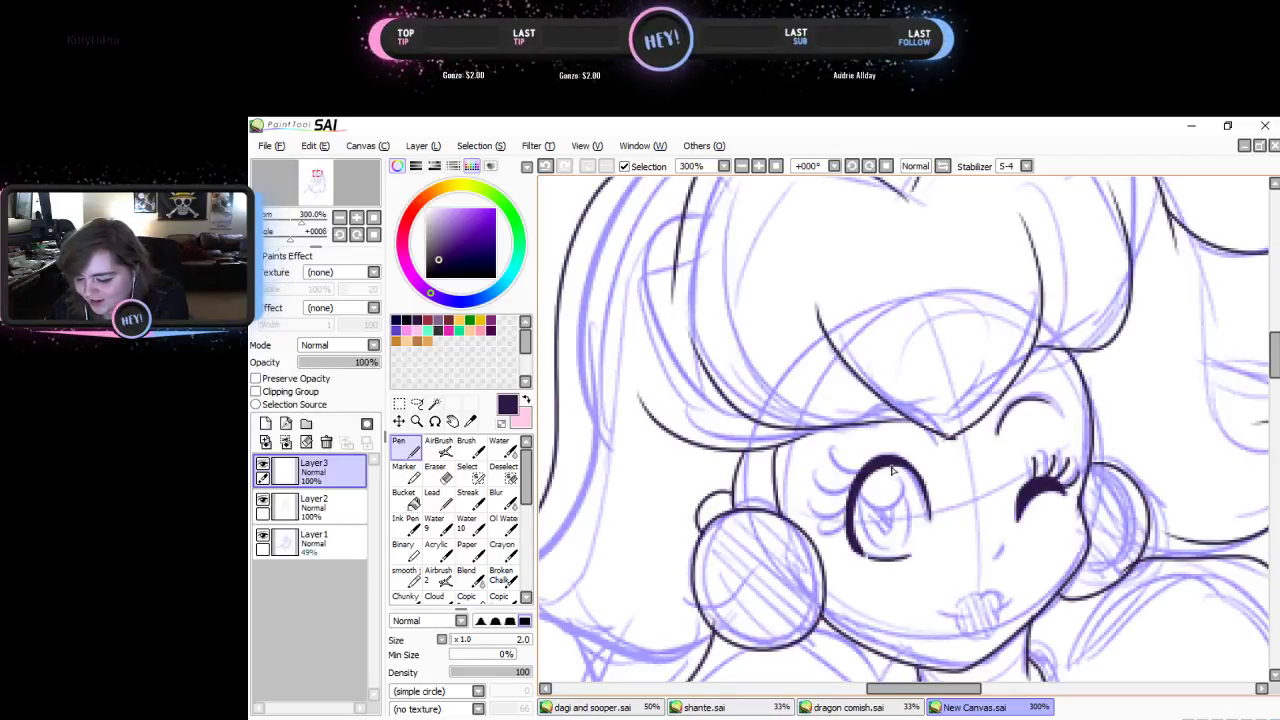
mouse_move(893, 468)
mouse_down()
mouse_move(907, 531)
mouse_move(887, 552)
mouse_move(856, 530)
mouse_up()
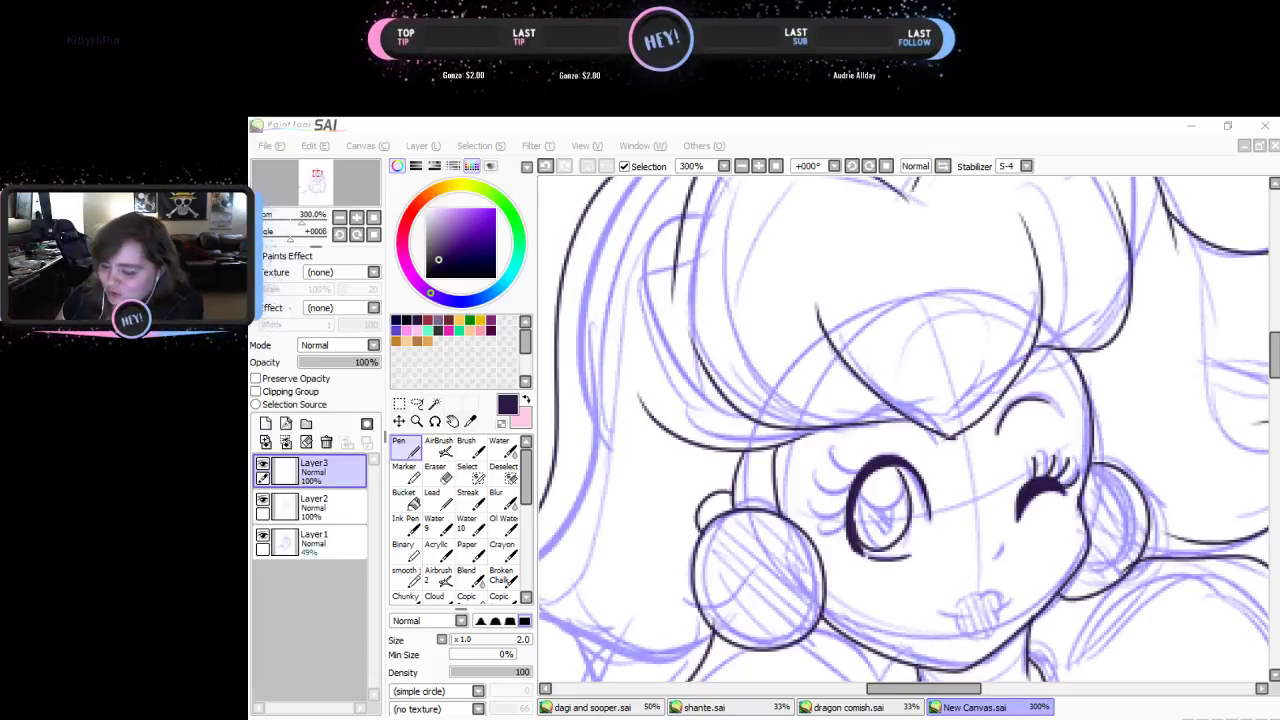
- Ink the open eye's outer lashes and eyebrow, the small nose line, and the puckered lips
key(alt+Tab)
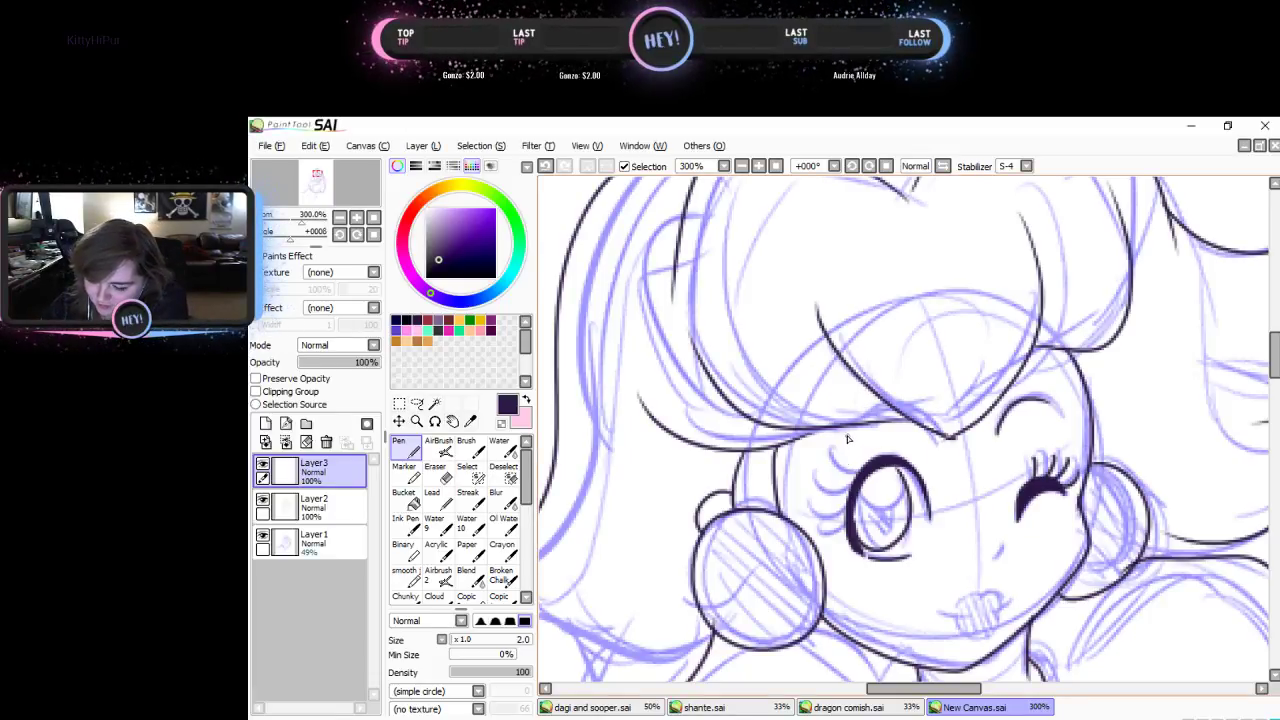
mouse_move(842, 466)
mouse_down()
mouse_move(819, 494)
mouse_move(860, 489)
mouse_move(832, 518)
mouse_move(810, 510)
mouse_move(836, 530)
mouse_move(835, 543)
mouse_move(816, 541)
mouse_move(836, 551)
mouse_move(856, 516)
mouse_up()
mouse_move(908, 431)
mouse_down()
mouse_move(881, 413)
mouse_move(826, 450)
mouse_up()
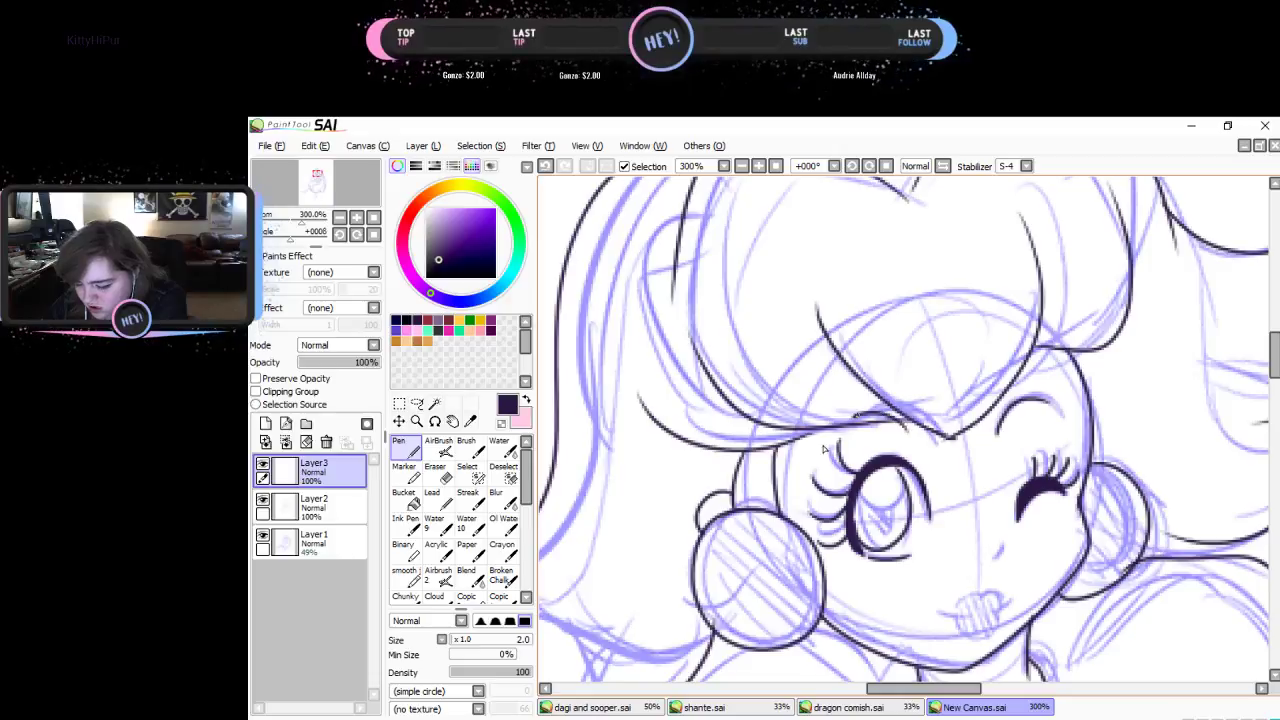
drag(1002, 549, 990, 566)
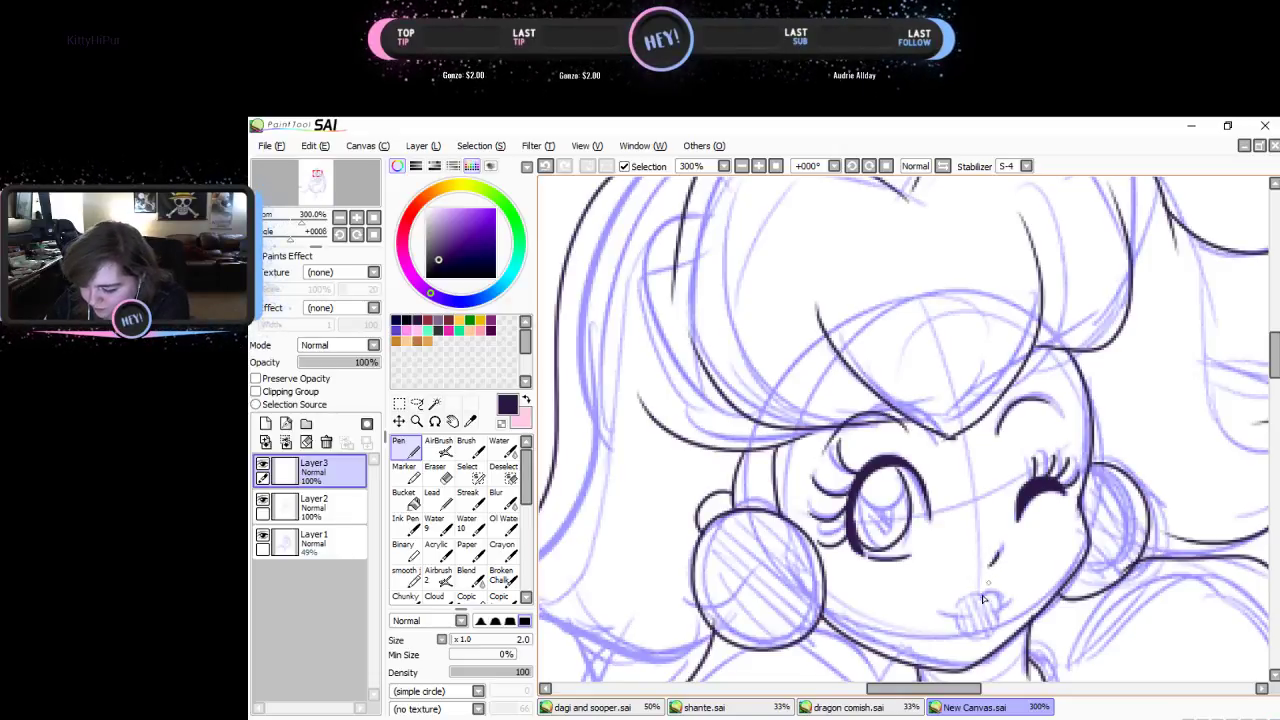
mouse_move(948, 620)
mouse_down()
mouse_move(998, 614)
mouse_move(952, 608)
mouse_move(992, 598)
mouse_move(1001, 611)
mouse_move(988, 648)
mouse_move(950, 632)
mouse_move(965, 622)
mouse_up()
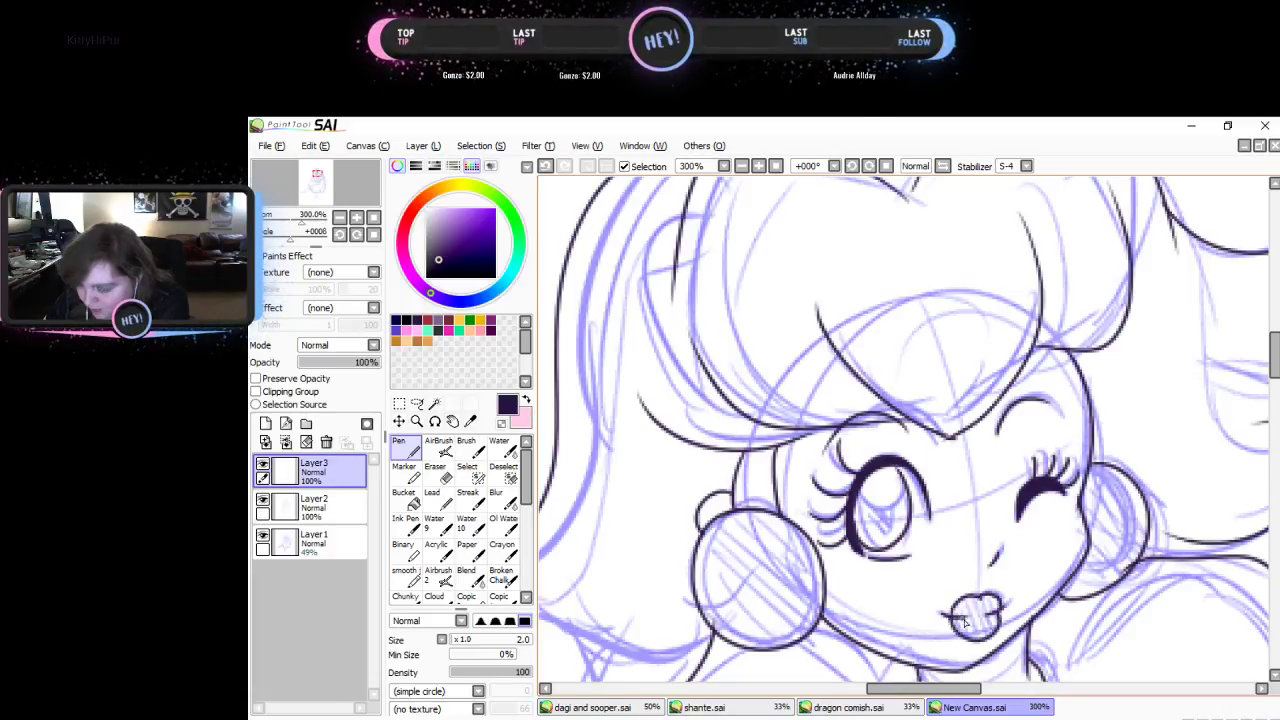
- Go to the bodice brooch, make Layer2 active, and set up the Eraser at size 2.0
click(374, 217)
click(357, 218)
click(357, 218)
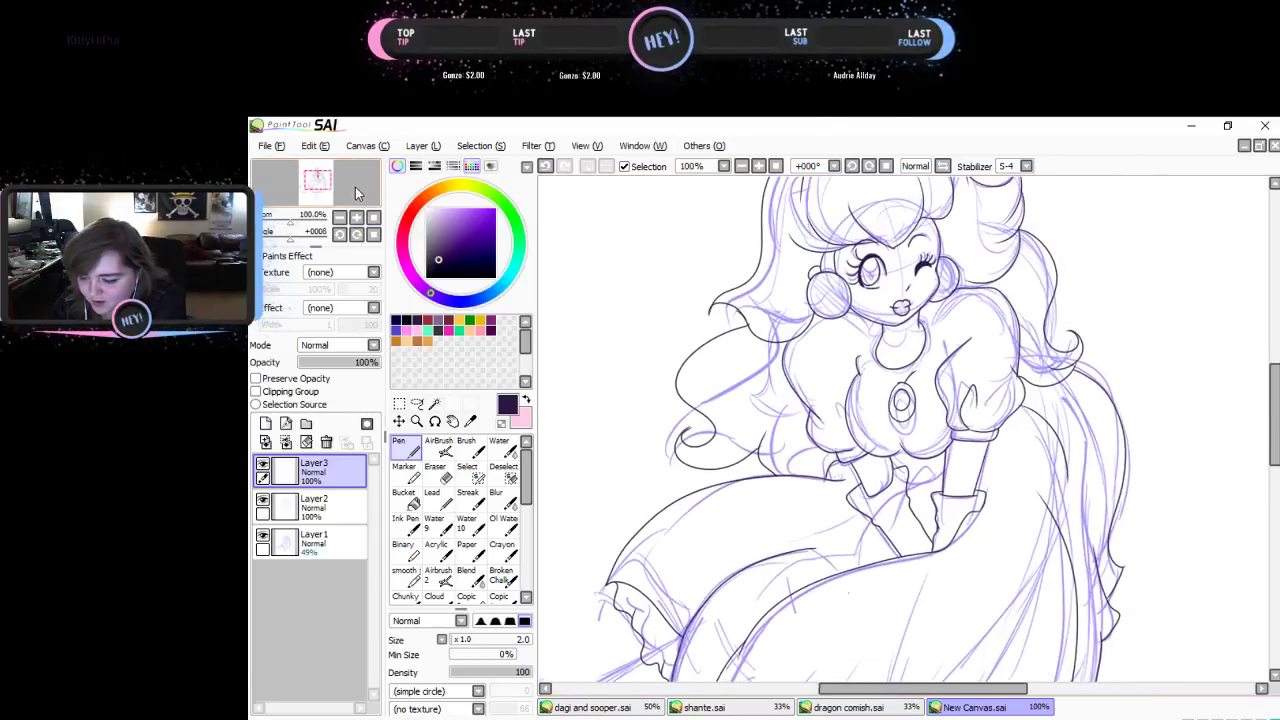
click(357, 218)
click(357, 218)
drag(336, 198, 331, 186)
click(444, 474)
drag(476, 639, 450, 642)
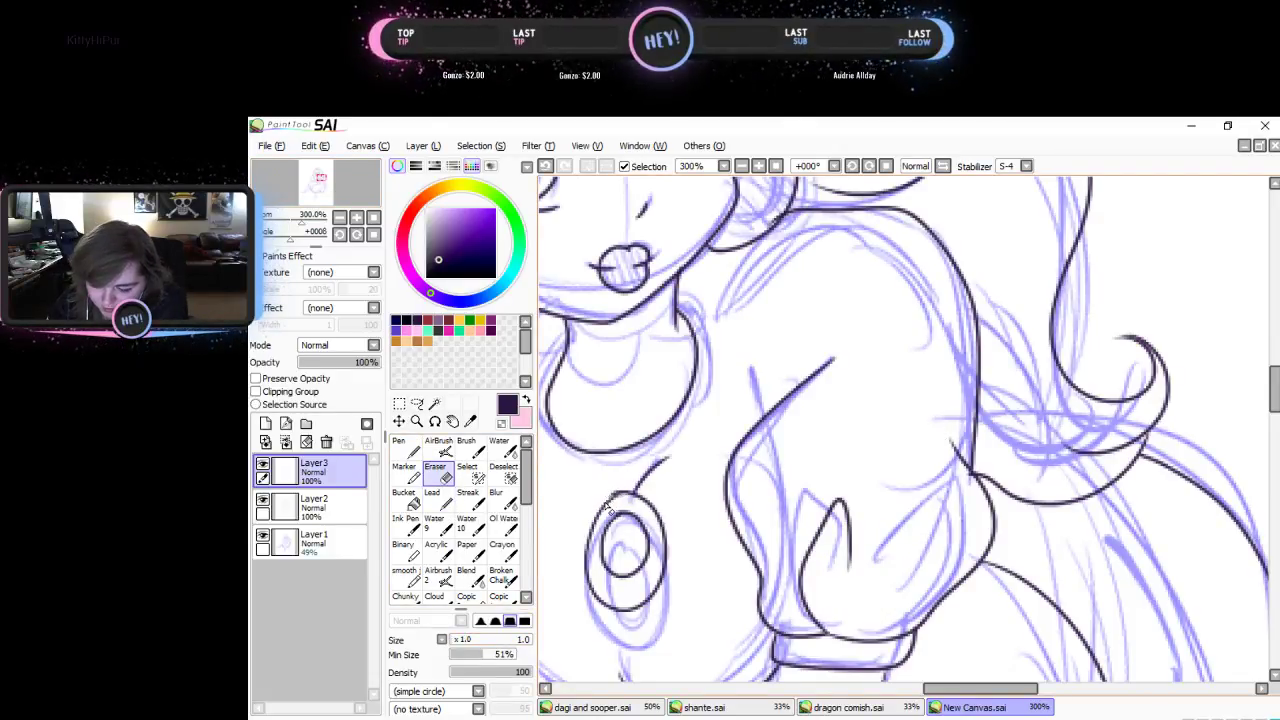
click(344, 506)
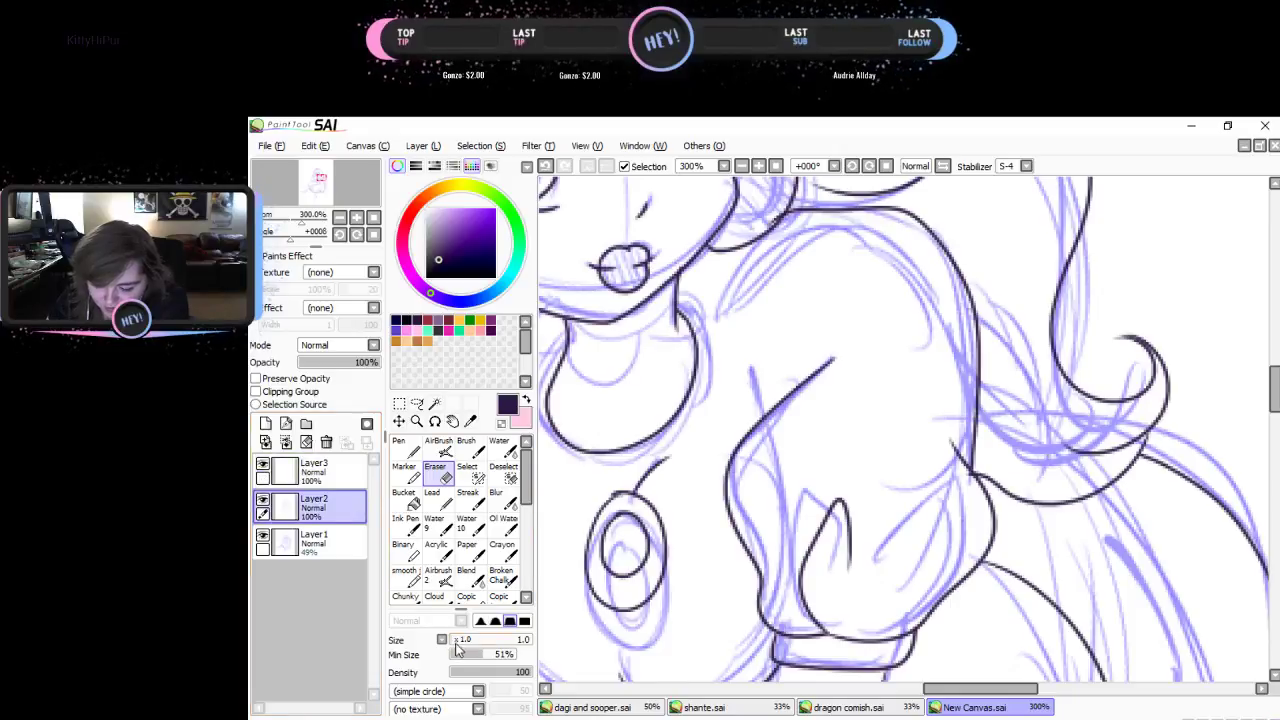
click(458, 640)
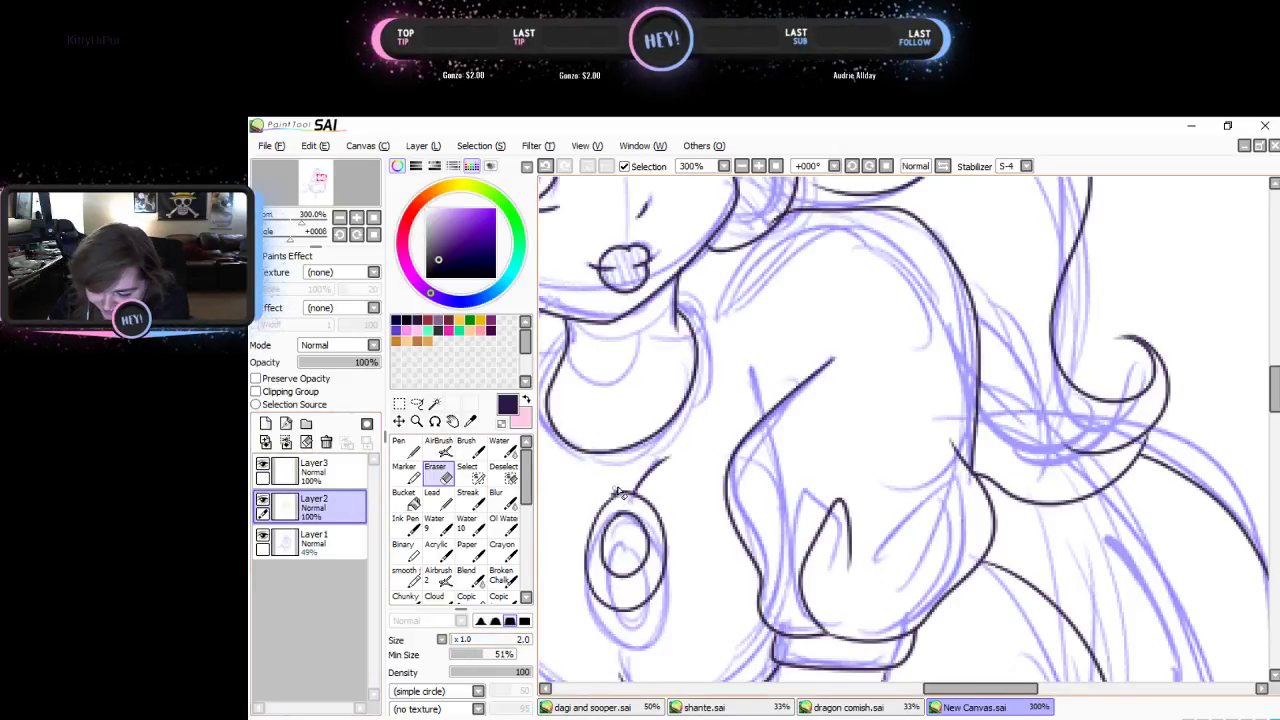
- Check the line art of the skirt and upper body without the sketch by hiding and reshowing Layer1
click(374, 218)
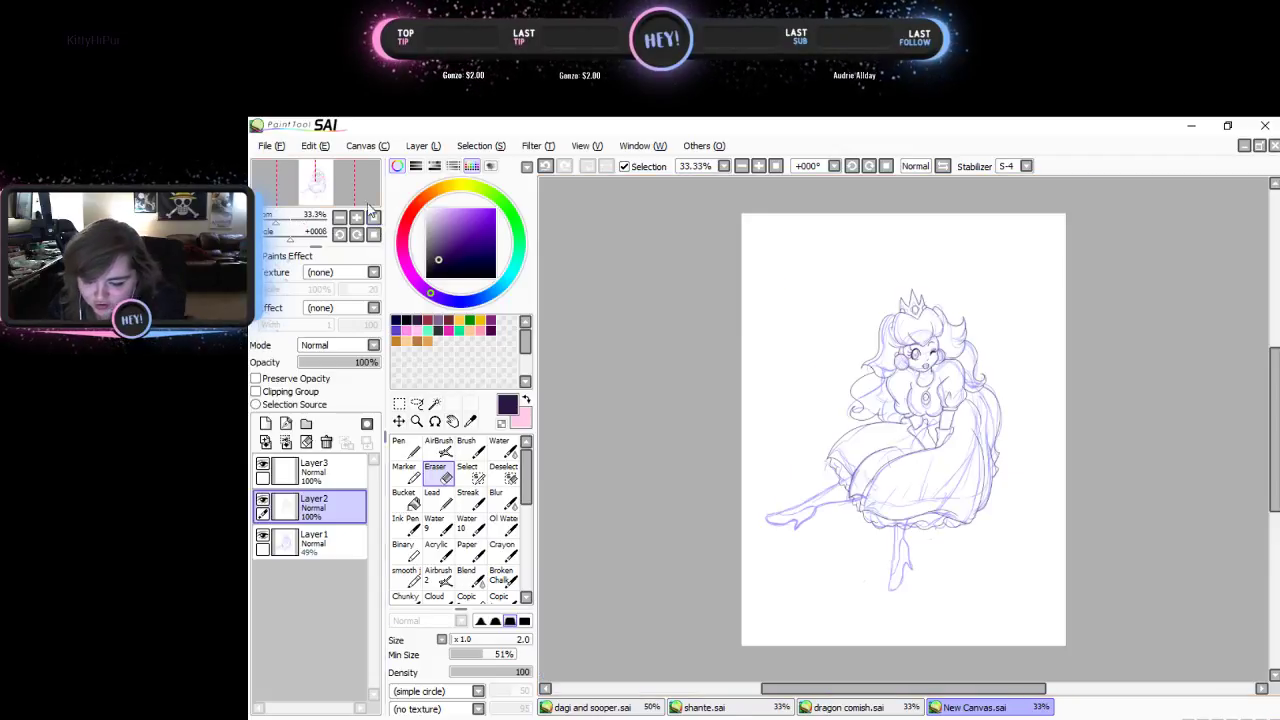
click(356, 217)
click(356, 217)
drag(358, 202, 360, 204)
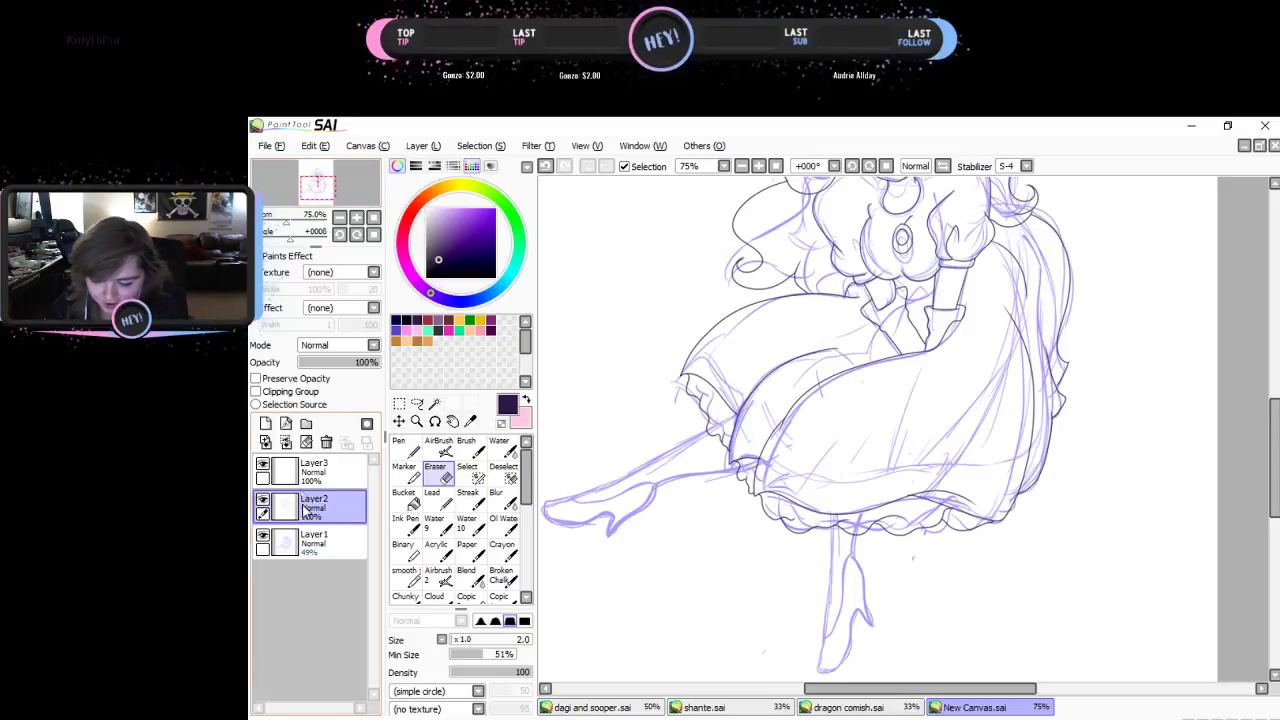
click(262, 537)
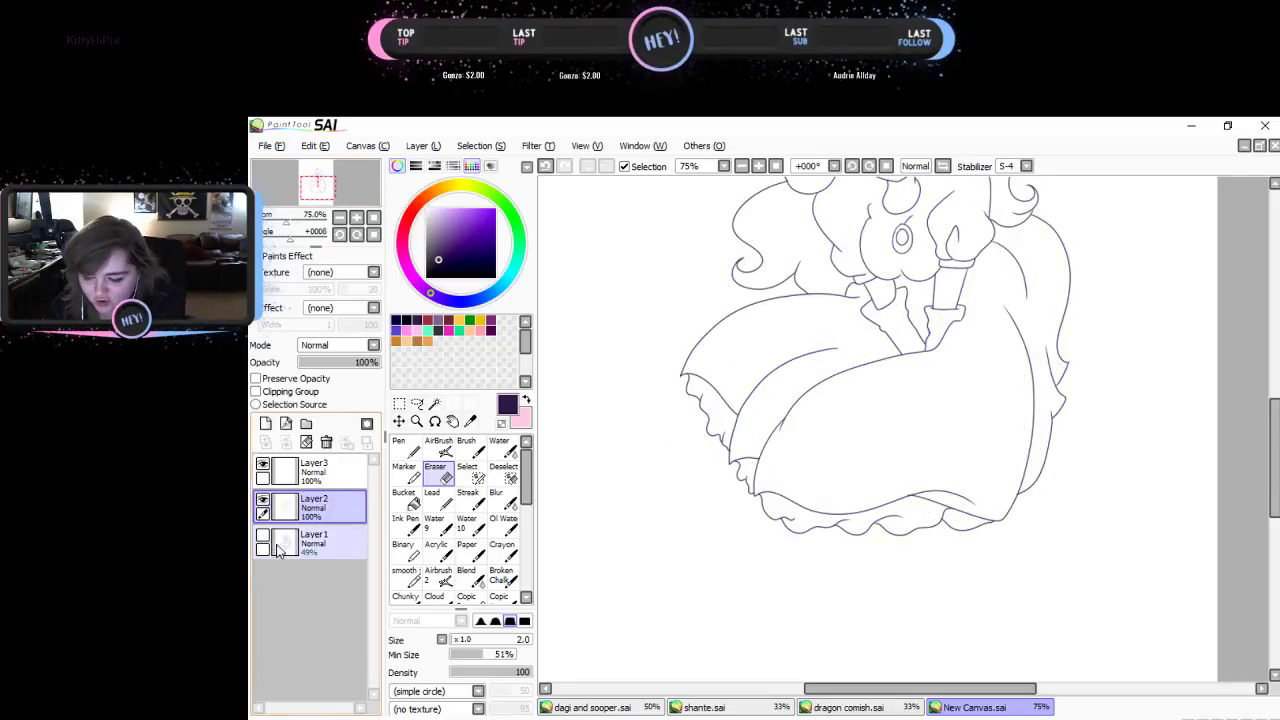
drag(322, 205, 324, 188)
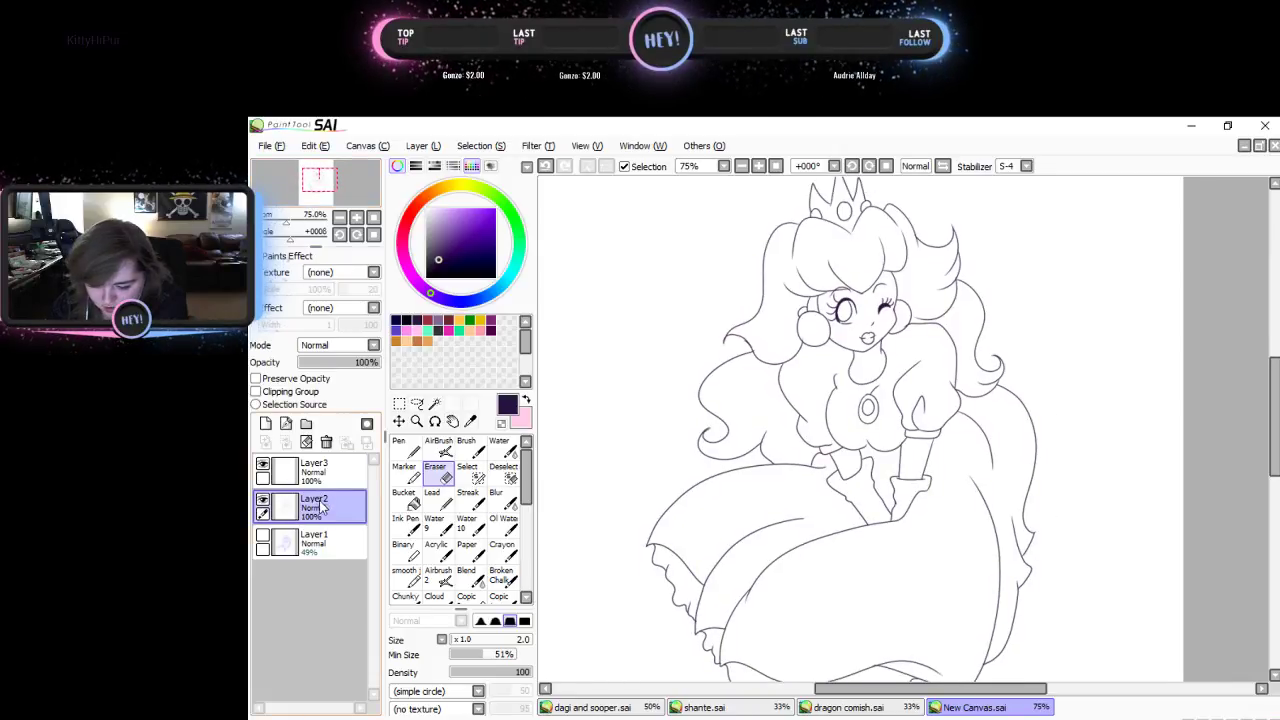
click(262, 537)
- Ink curved fold lines on the front and rear skirt panels with the Pen on Layer2
click(411, 449)
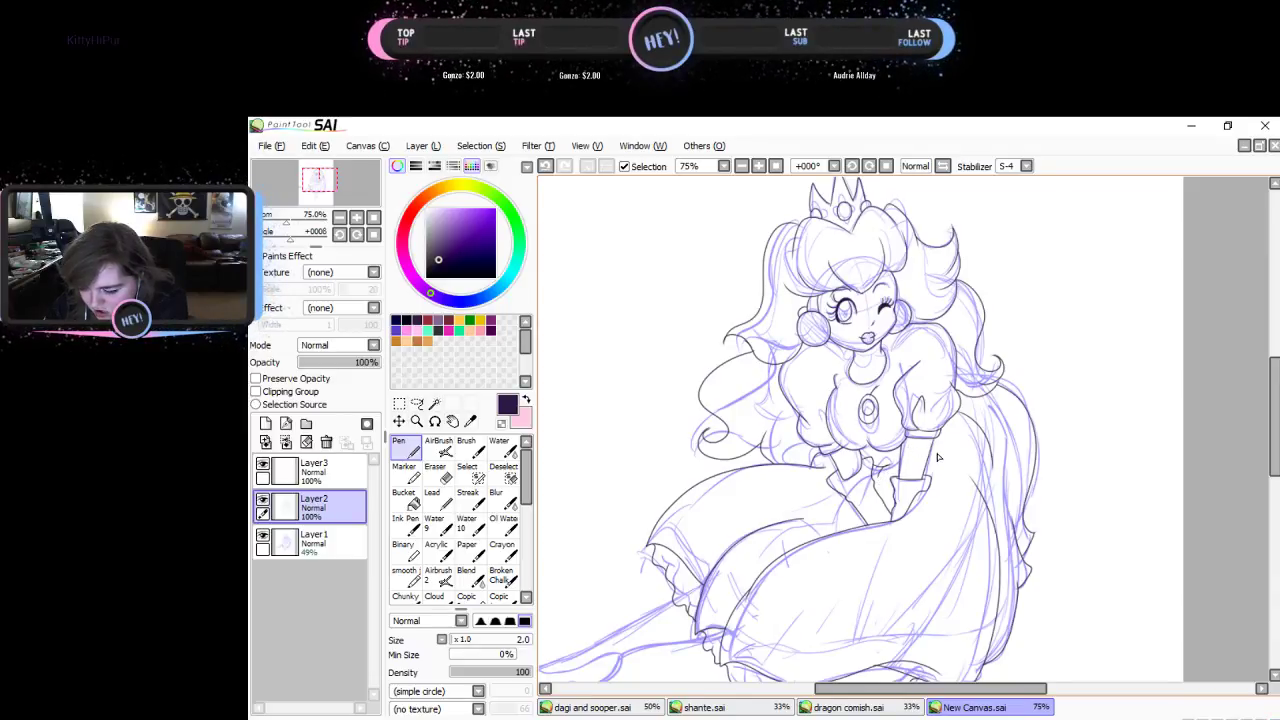
drag(934, 442, 943, 519)
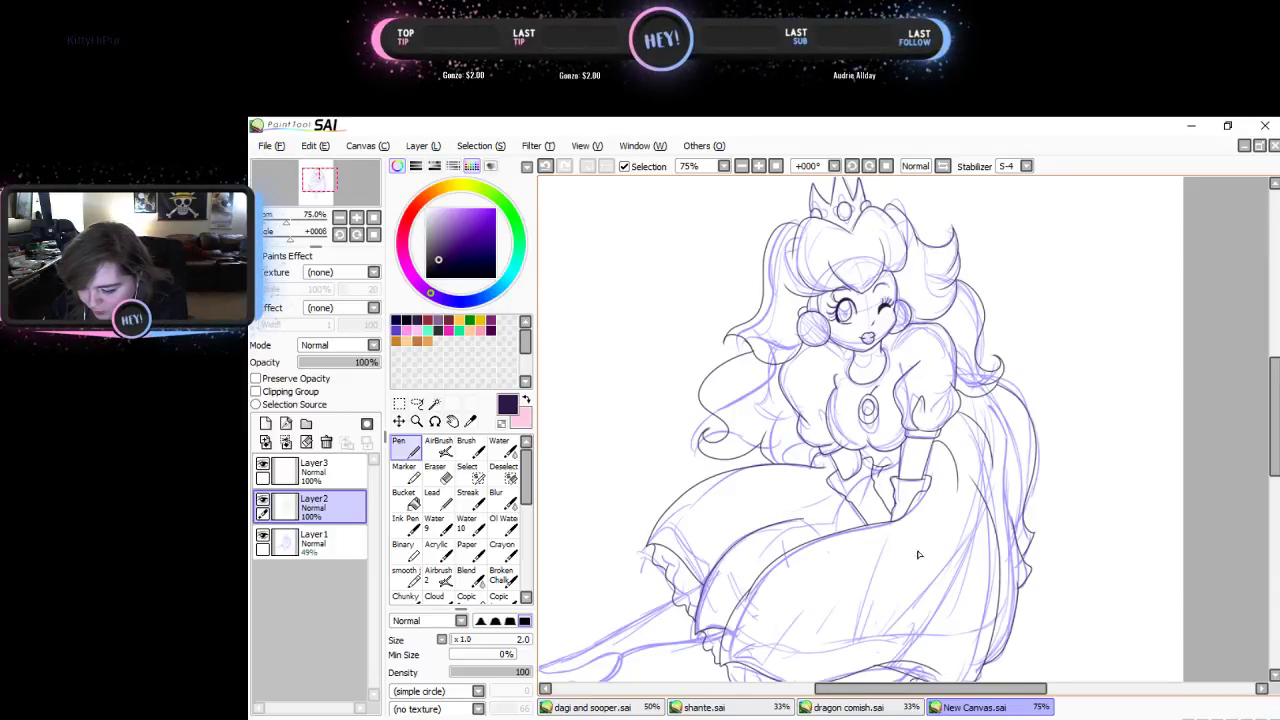
drag(902, 558, 821, 656)
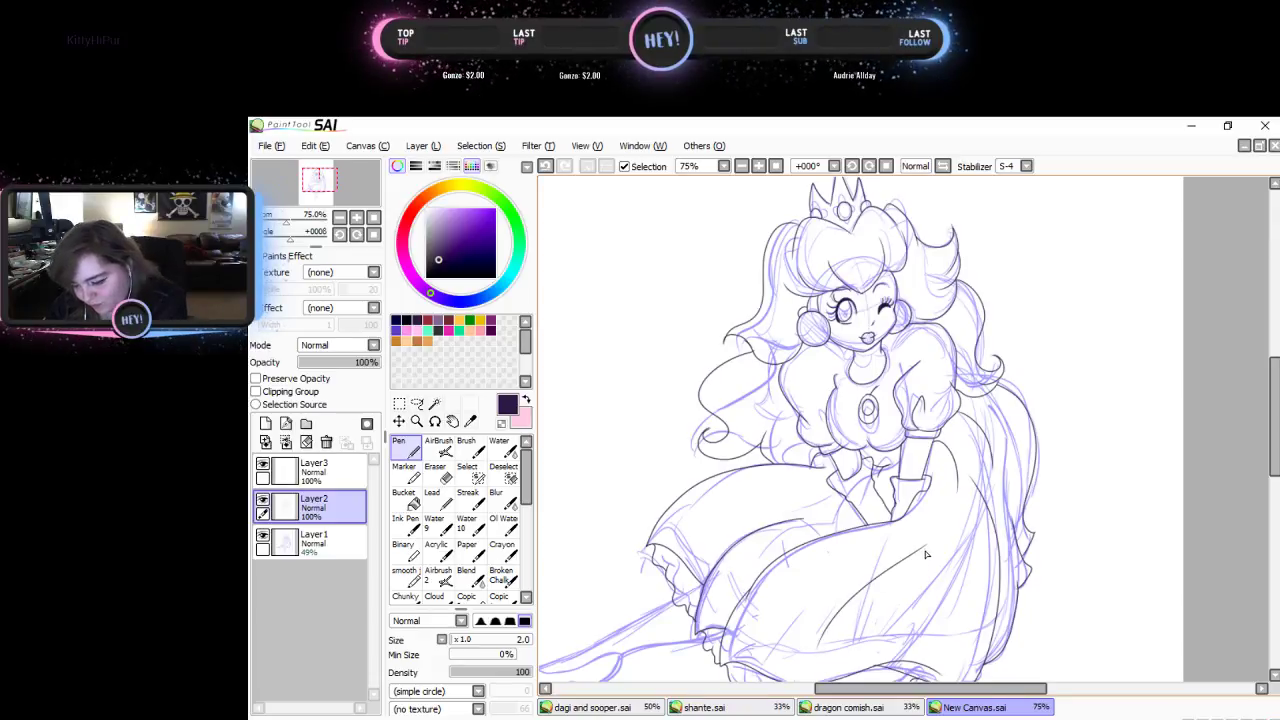
drag(918, 555, 888, 624)
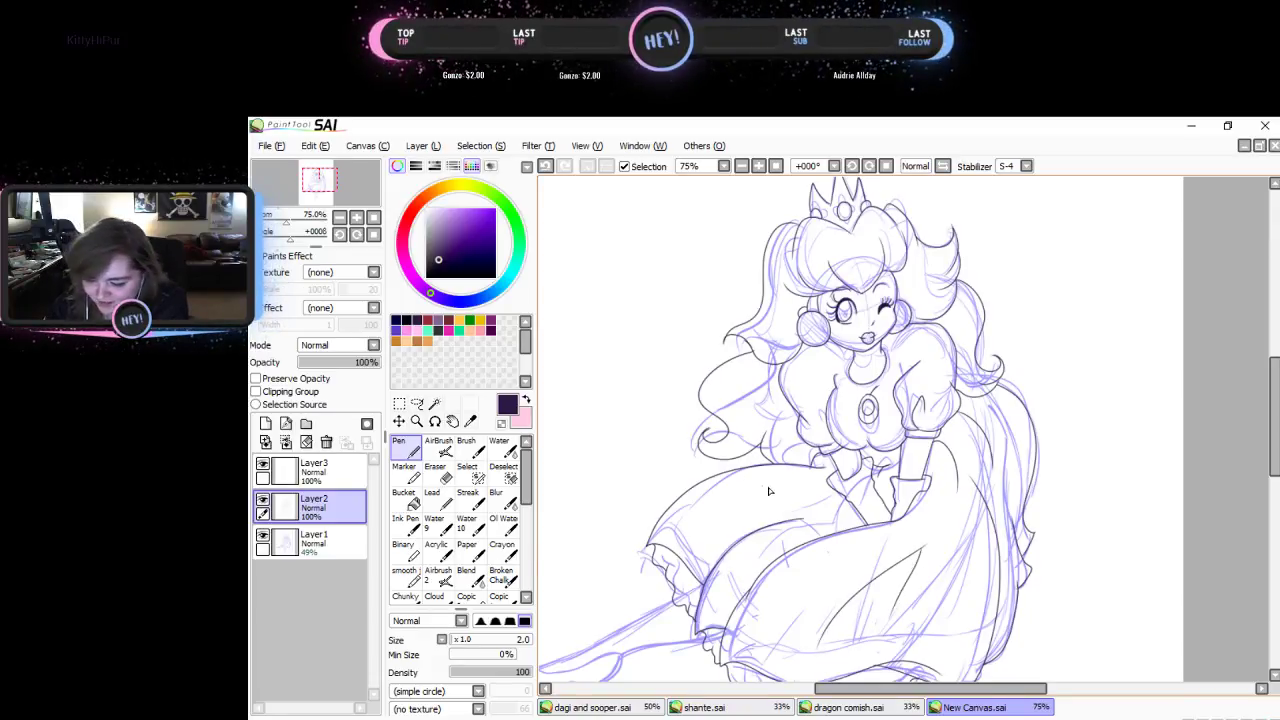
drag(796, 492, 759, 490)
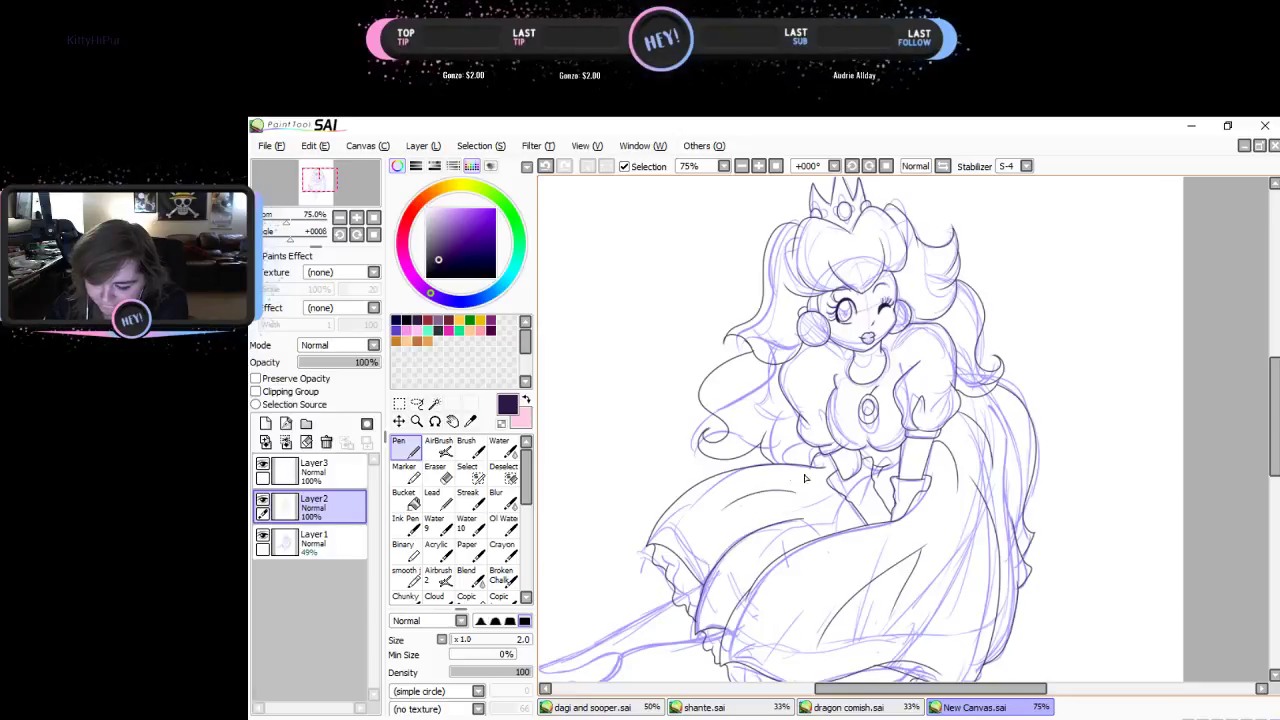
- Ink the outstretched leg below the rear skirt ruffle and its high-heeled shoe, including the shoe's opening line
scroll(1275, 430, down, 2)
drag(1277, 430, 1272, 479)
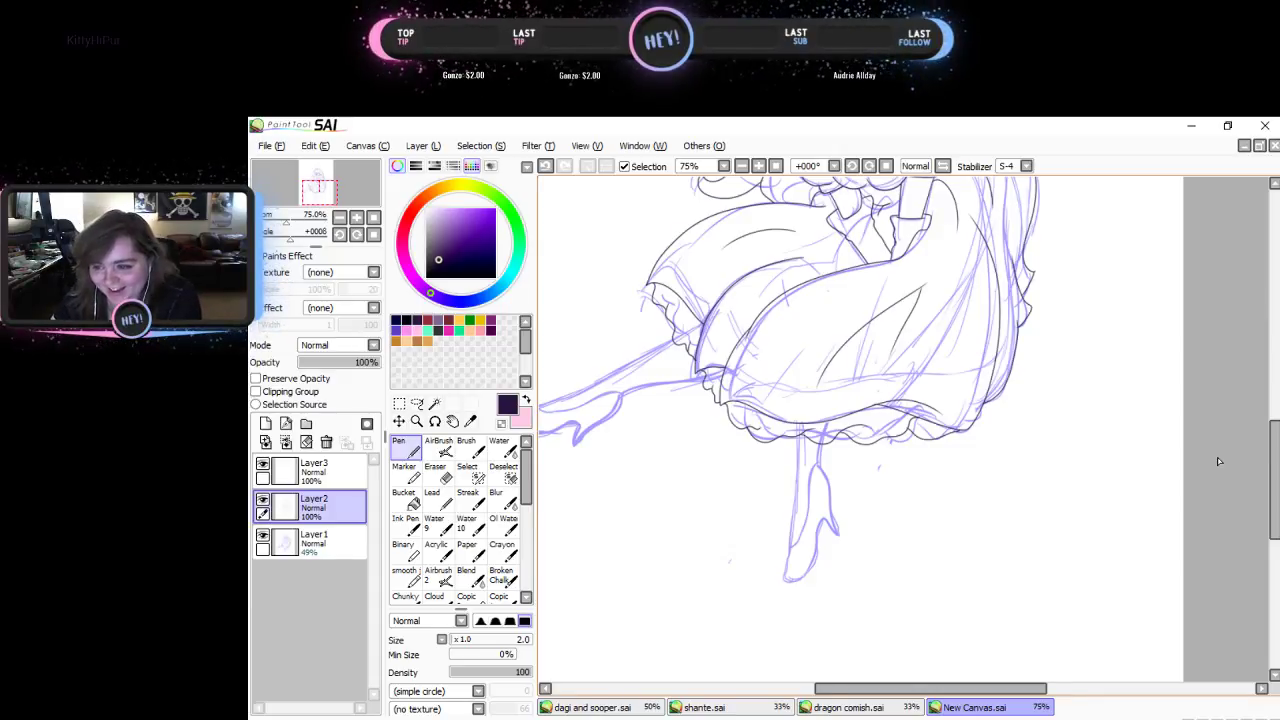
click(356, 217)
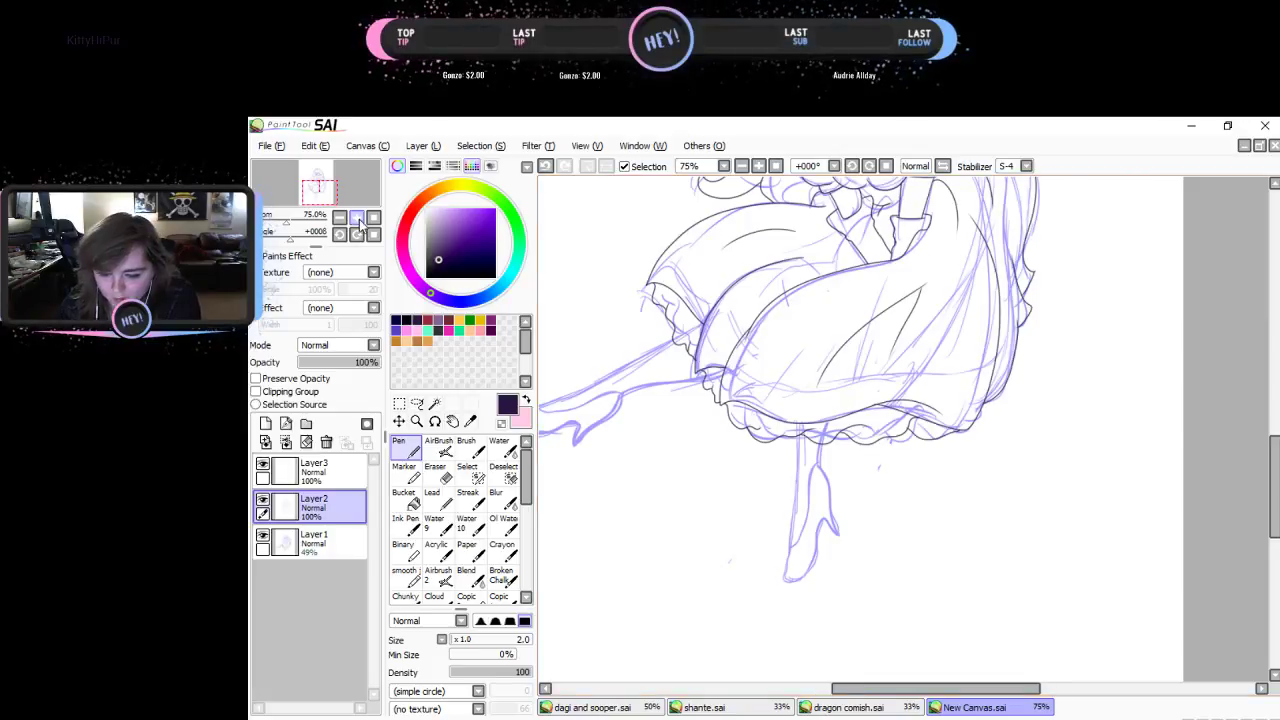
drag(329, 194, 321, 192)
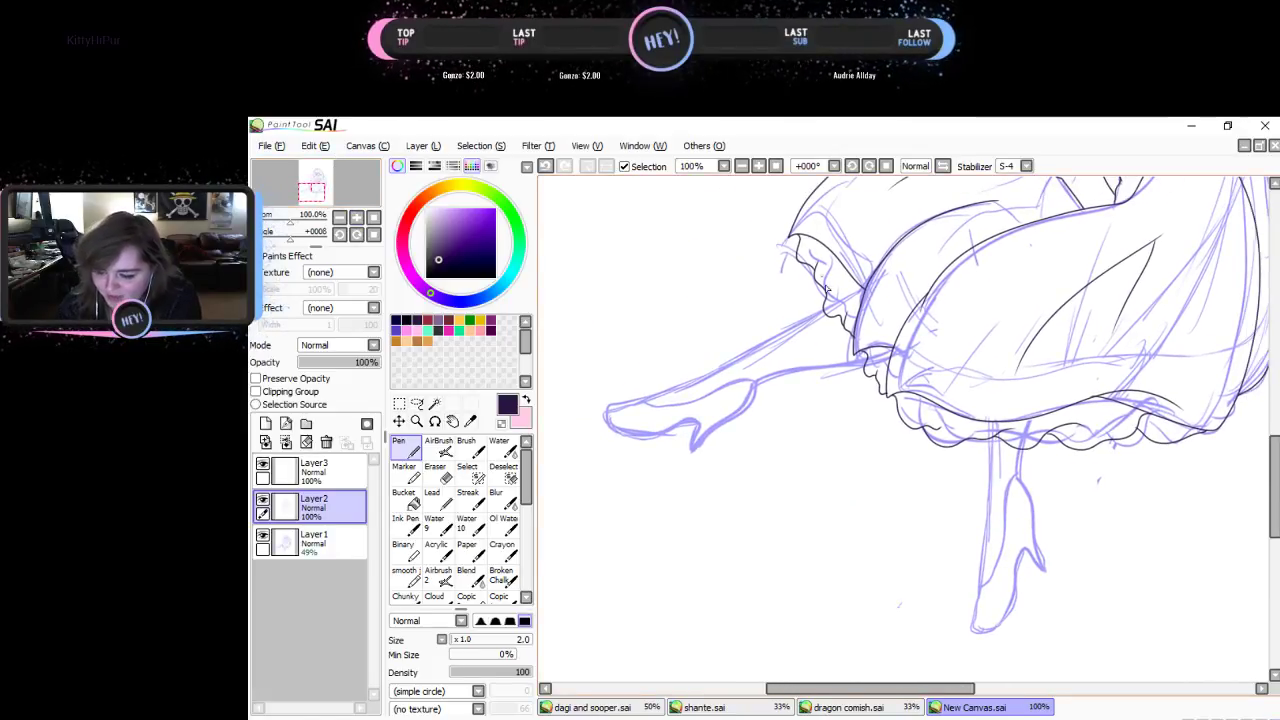
mouse_move(829, 307)
mouse_down()
mouse_move(605, 407)
mouse_move(607, 422)
mouse_move(659, 439)
mouse_move(694, 415)
mouse_move(693, 458)
mouse_move(756, 407)
mouse_move(759, 382)
mouse_move(875, 357)
mouse_up()
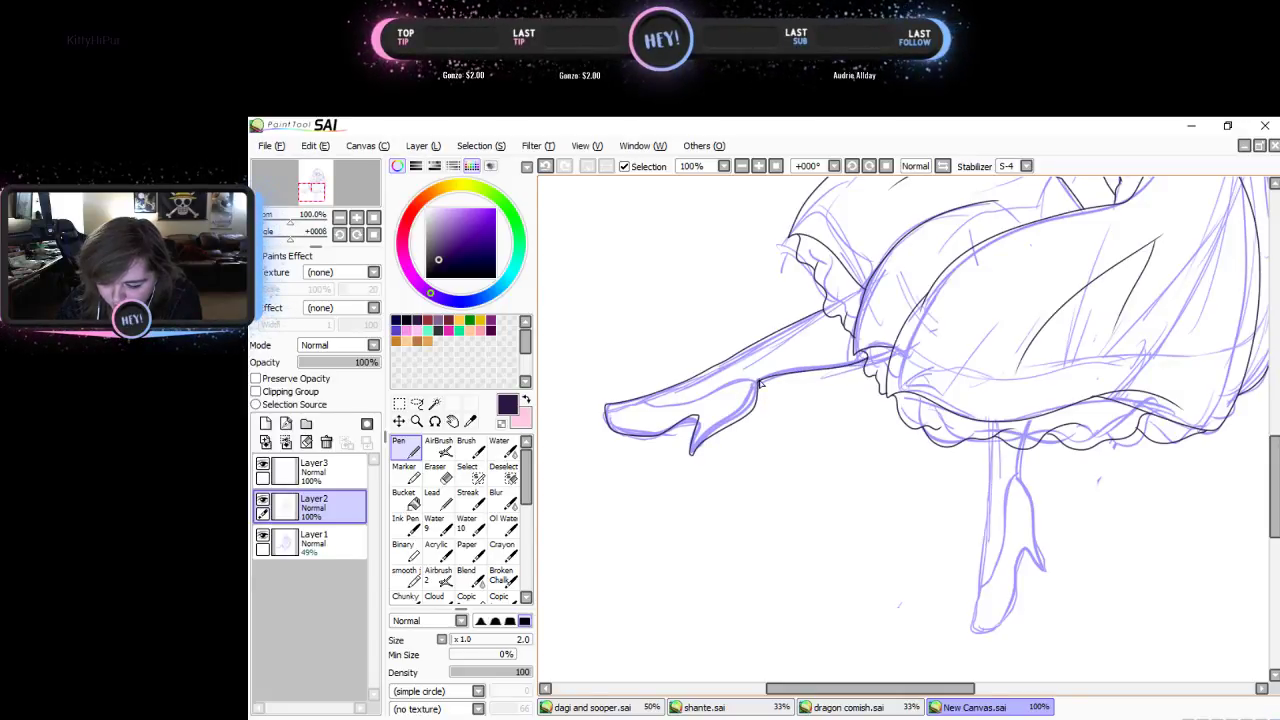
drag(757, 382, 646, 406)
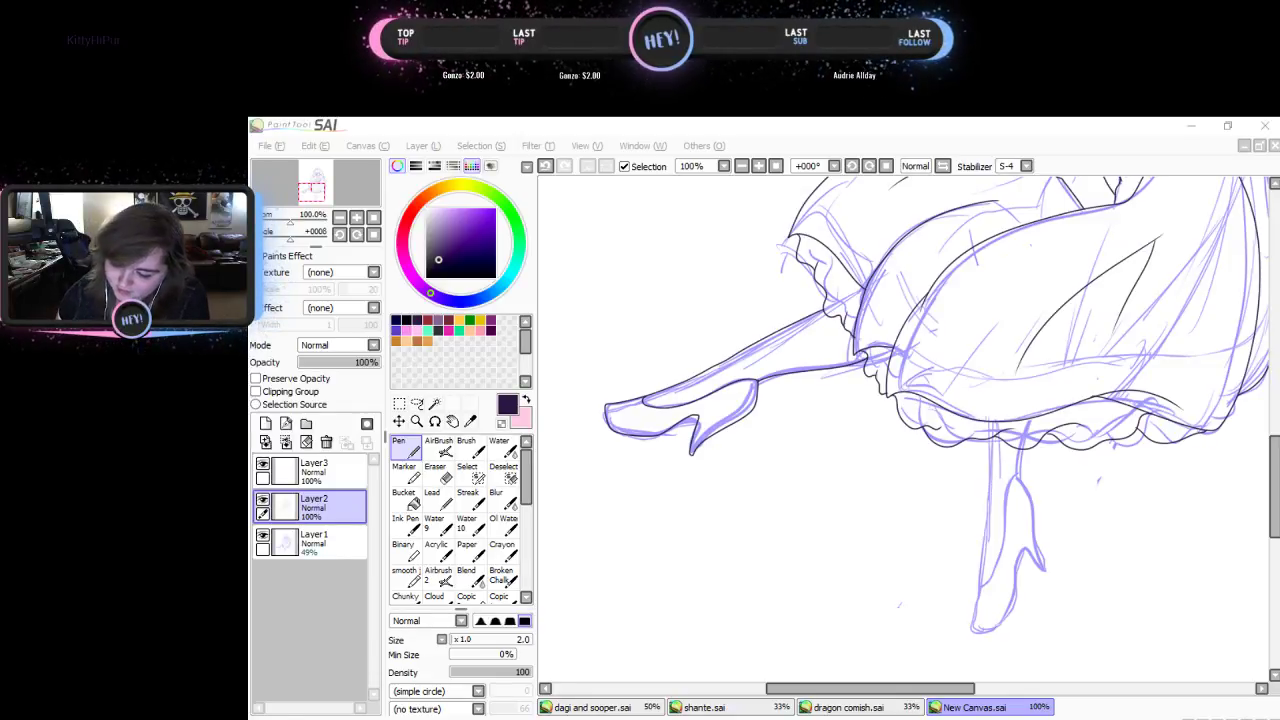
- Ink the standing leg below the front skirt ruffle with the Pen on Layer2, outlining both sides of the leg, the shoe's sole and its high heel
click(1264, 479)
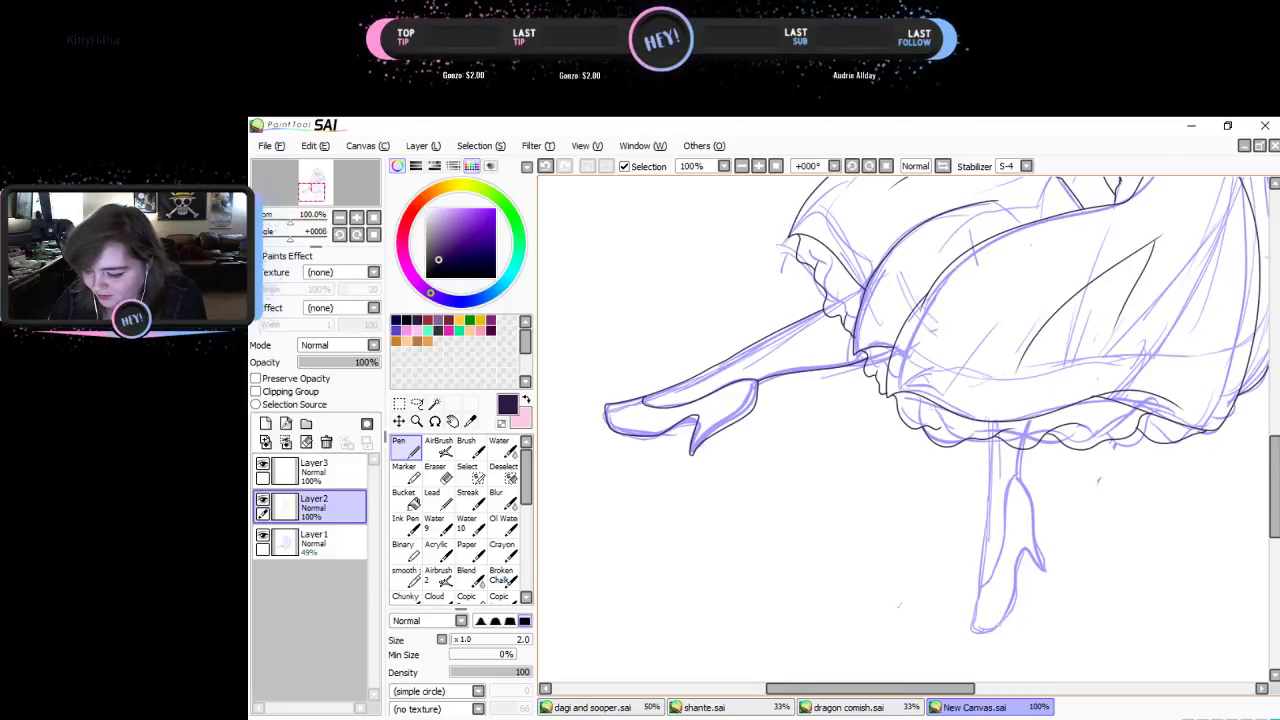
mouse_move(1274, 479)
mouse_down()
mouse_move(1274, 509)
mouse_move(1274, 491)
mouse_up()
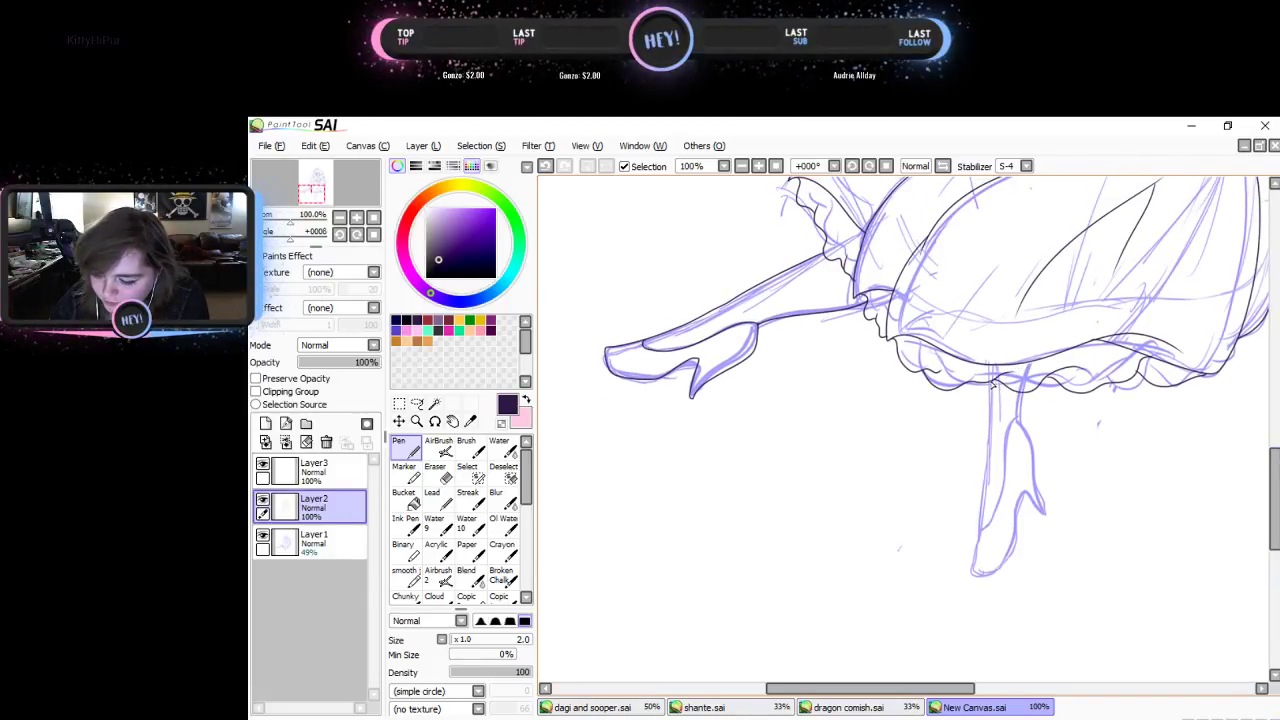
drag(990, 452, 975, 572)
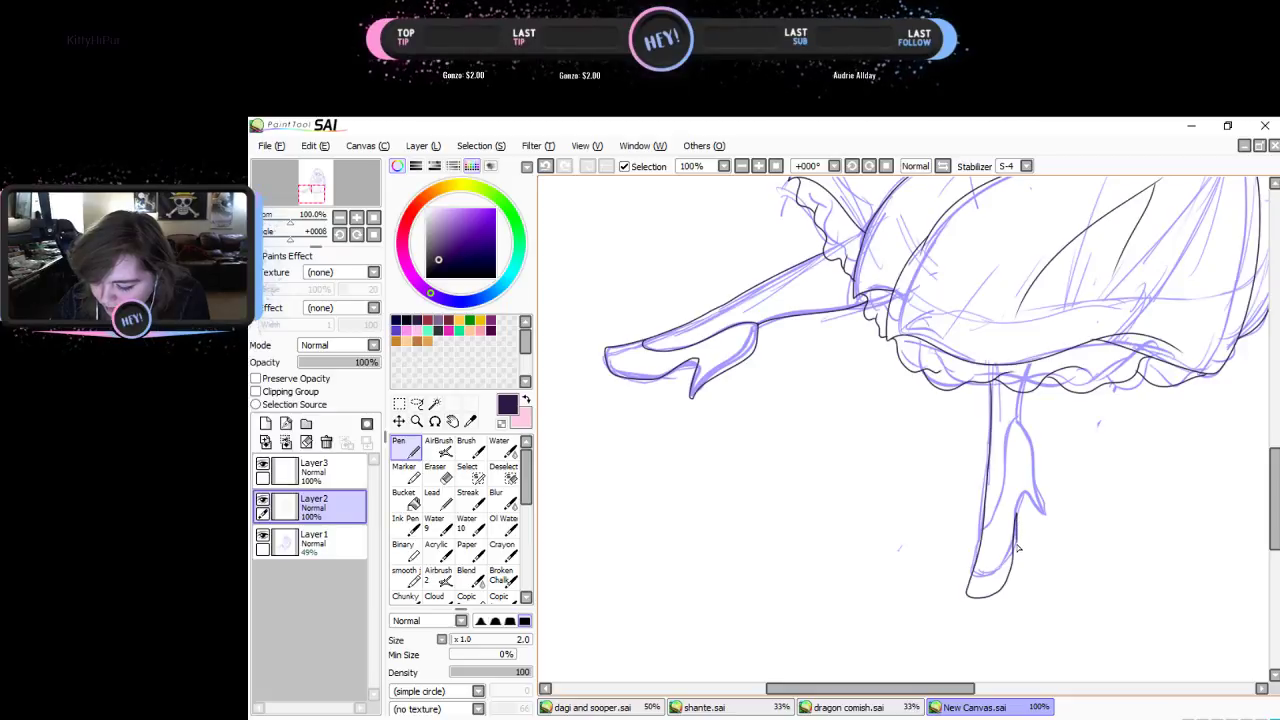
drag(1024, 531, 1016, 474)
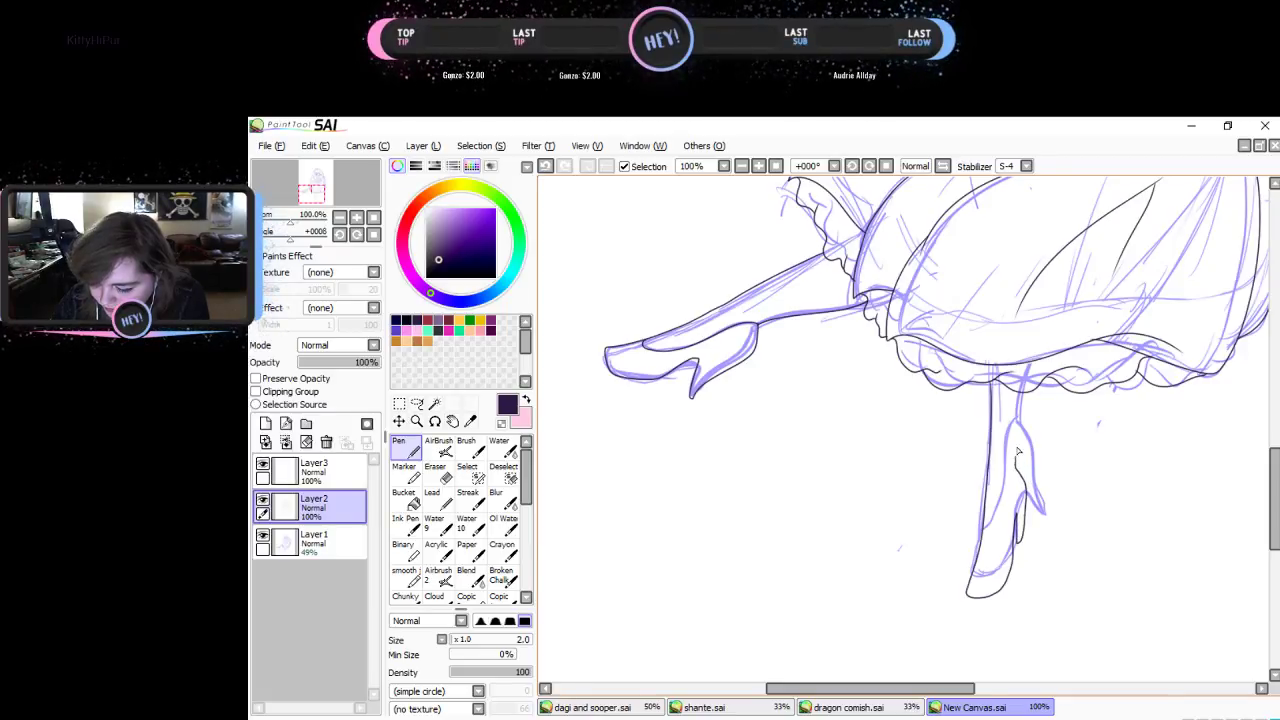
drag(1040, 402, 1052, 383)
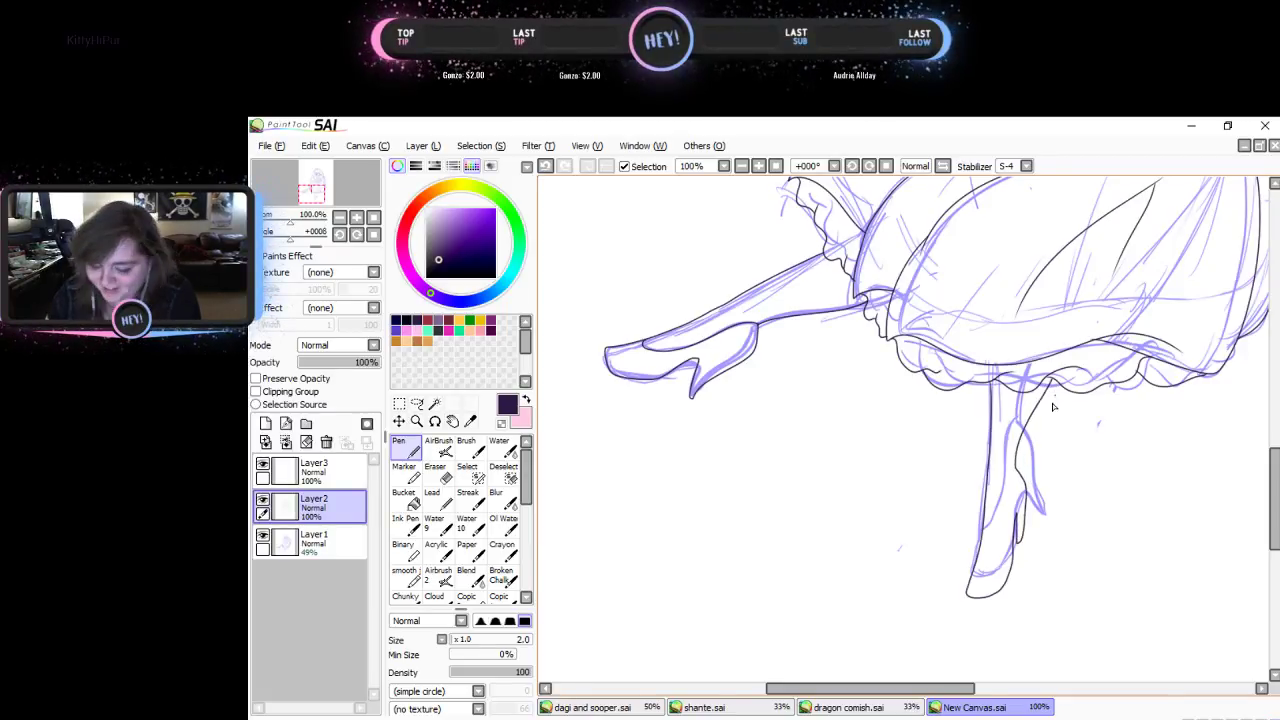
scroll(1052, 406, up, 5)
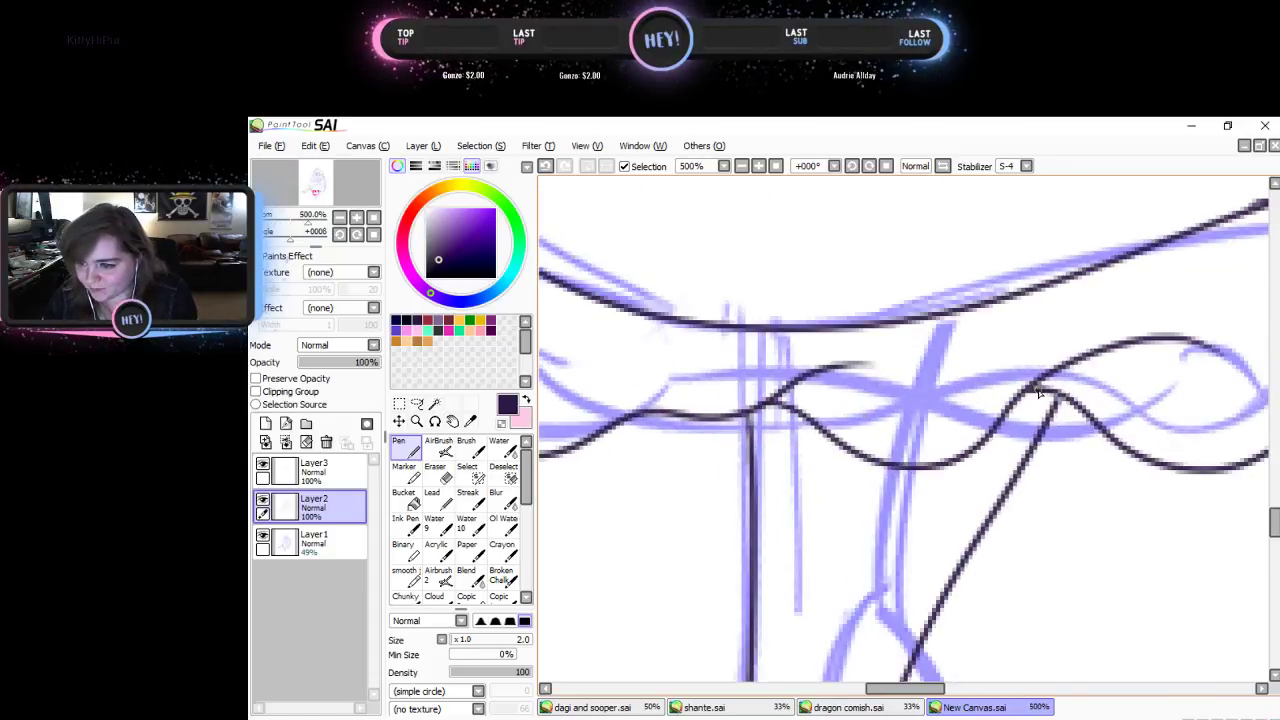
scroll(1040, 395, down, 2)
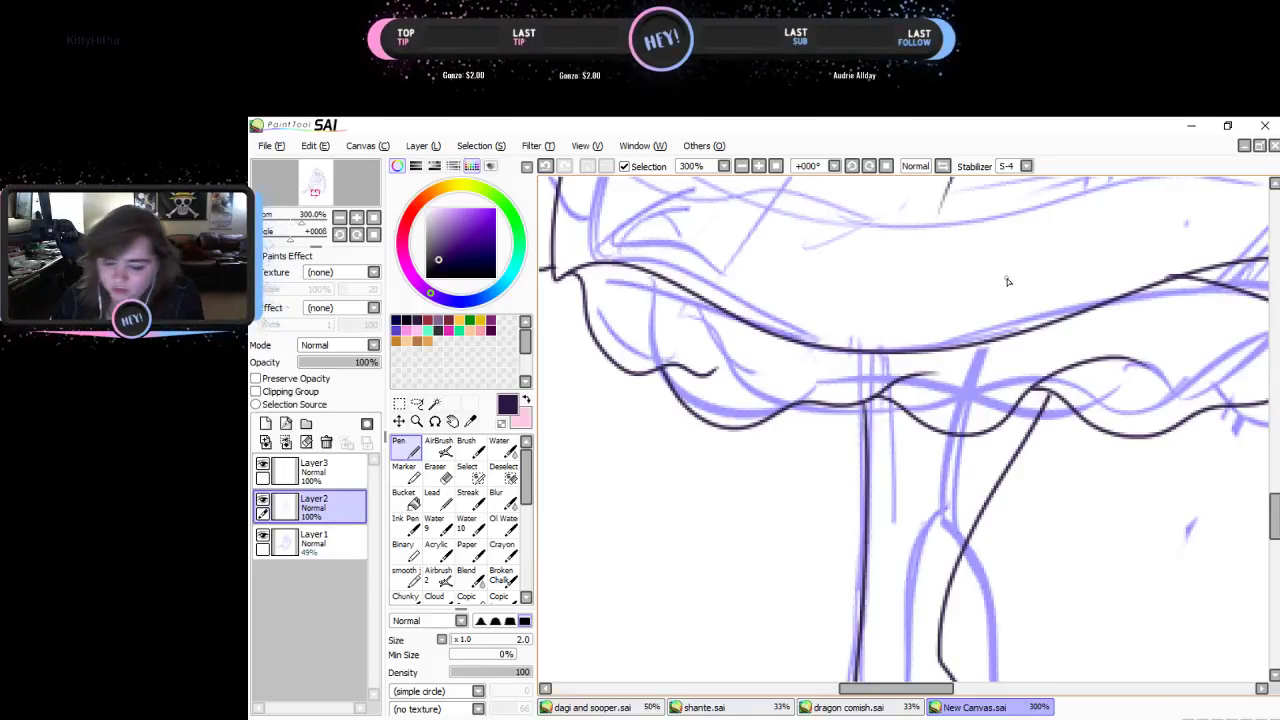
click(372, 217)
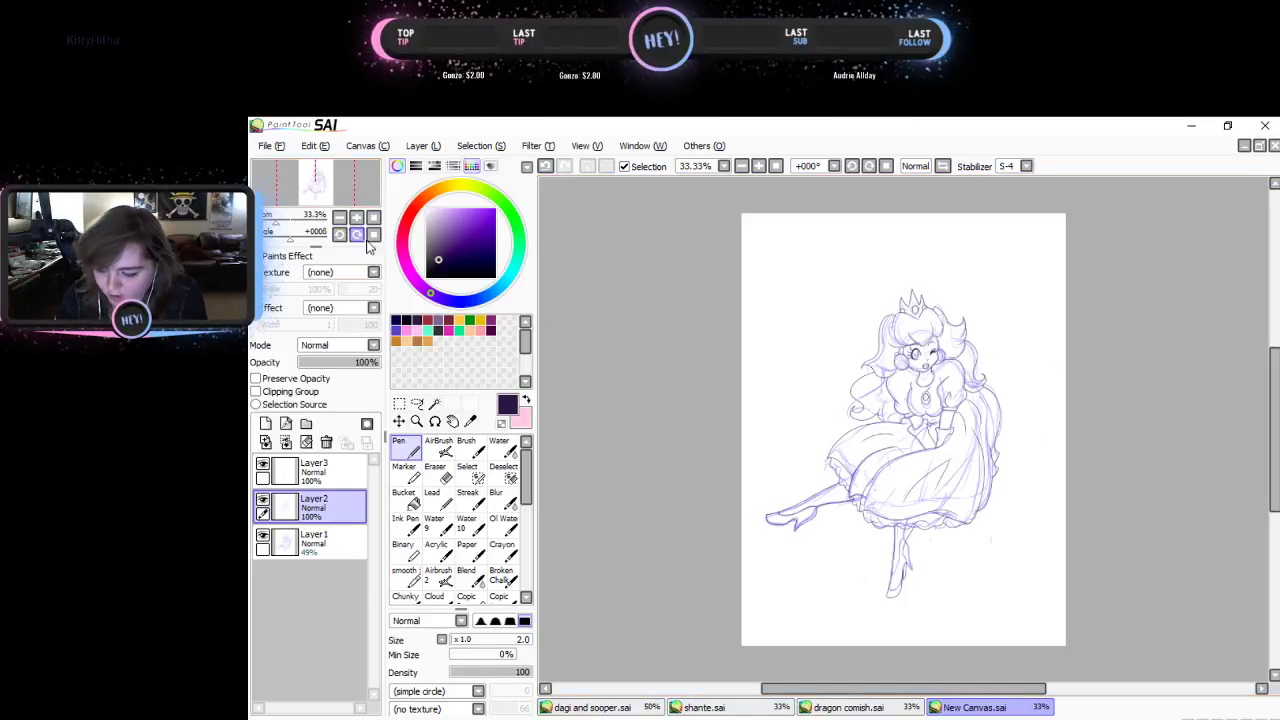
click(354, 214)
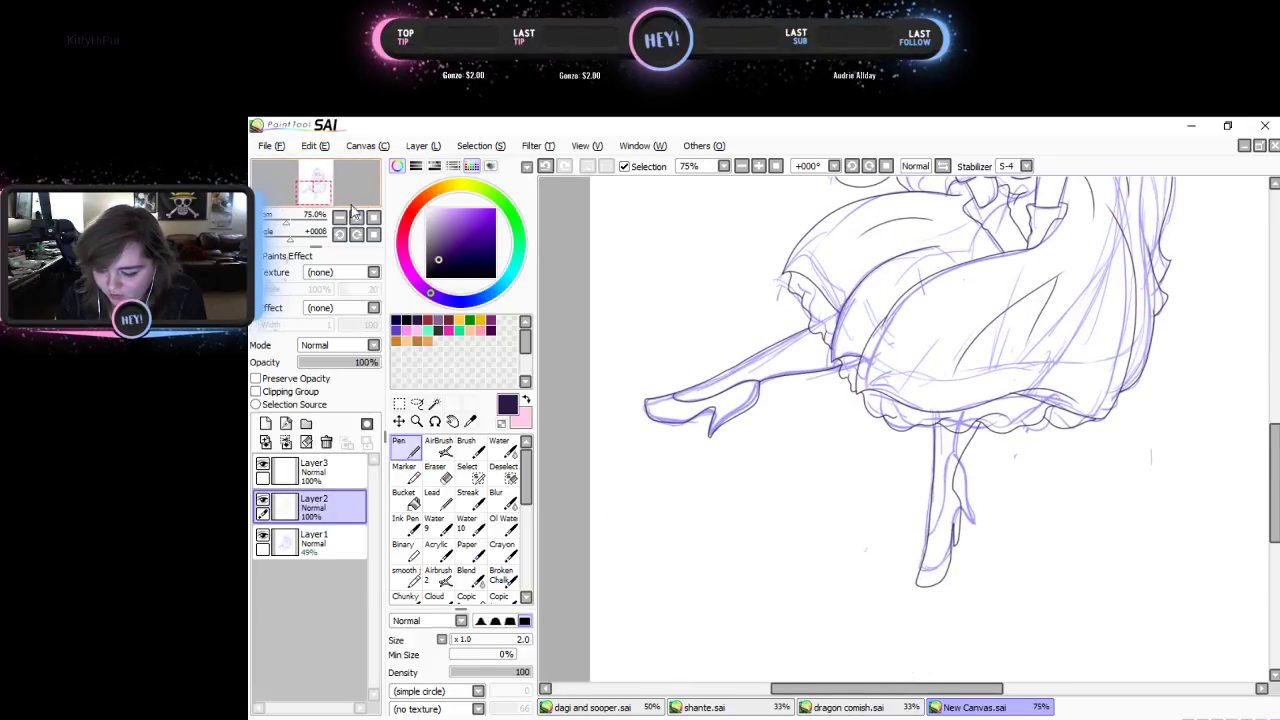
- Ink the inner opening of the high heel on the standing foot, redrawing the curved stroke from toe to ankle
click(356, 216)
click(356, 216)
click(356, 216)
drag(342, 193, 346, 196)
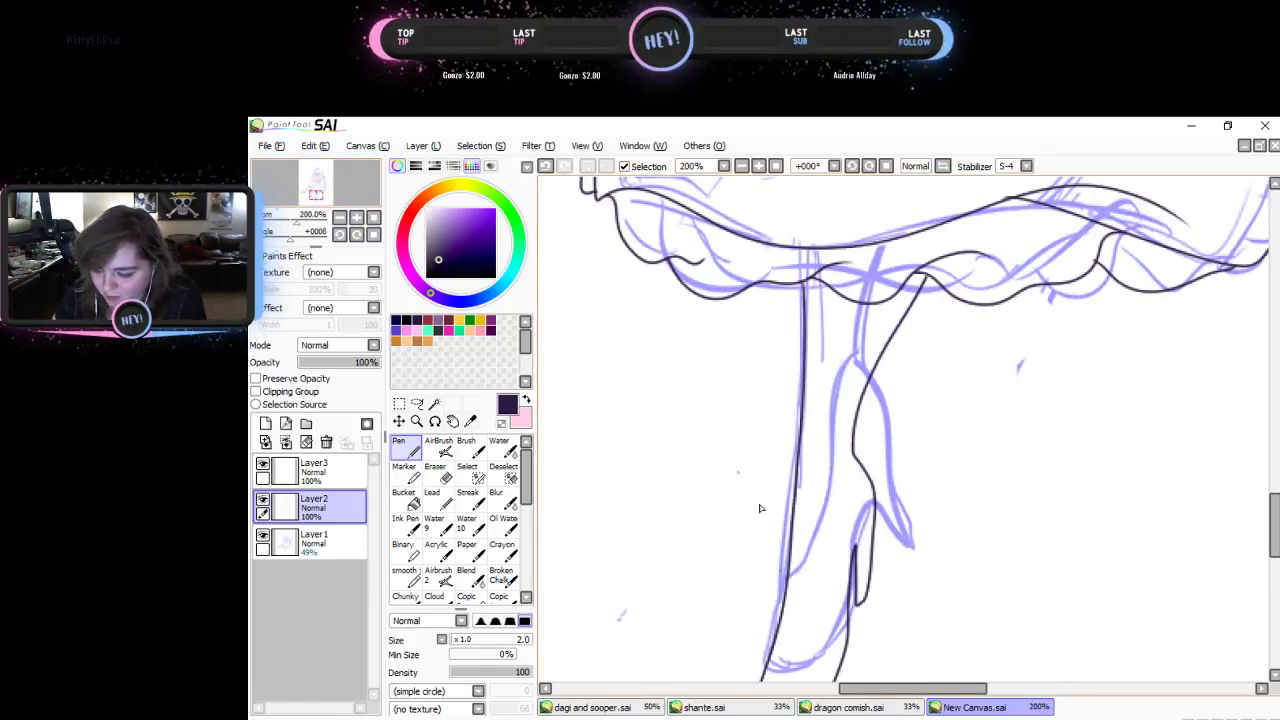
drag(821, 638, 857, 461)
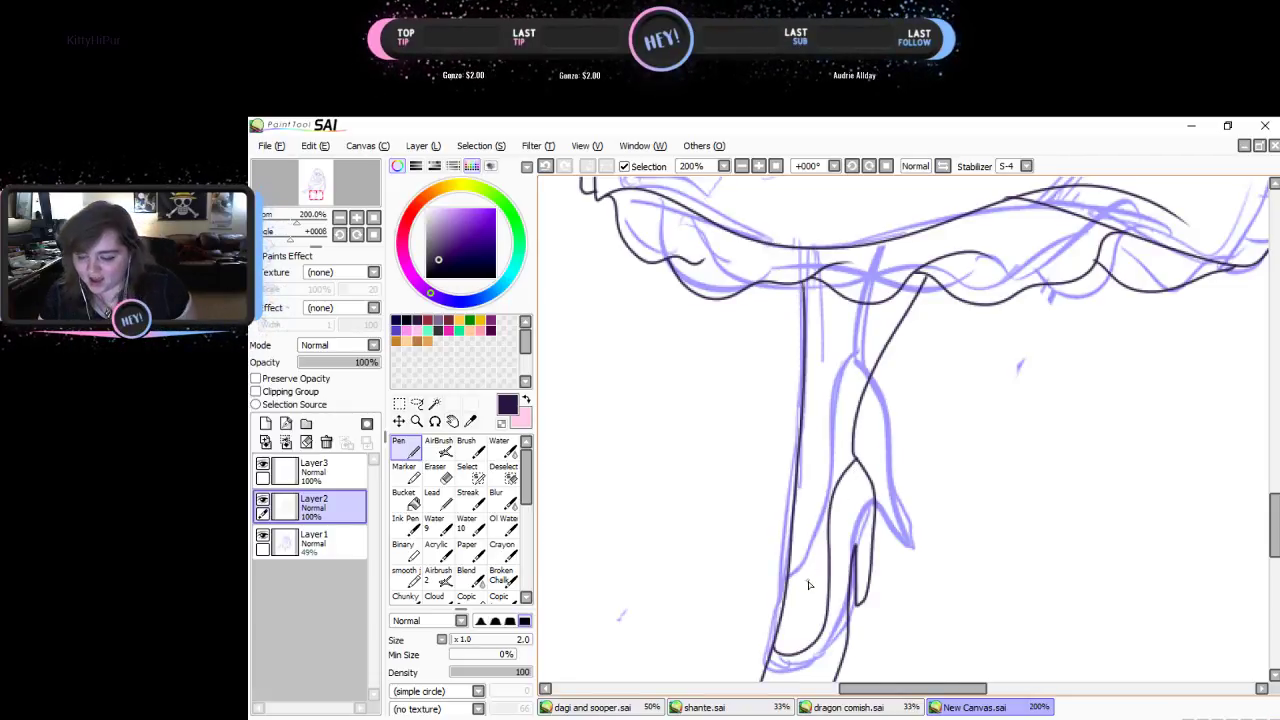
key(ctrl+z)
mouse_move(781, 627)
mouse_down()
mouse_move(829, 589)
mouse_move(857, 465)
mouse_up()
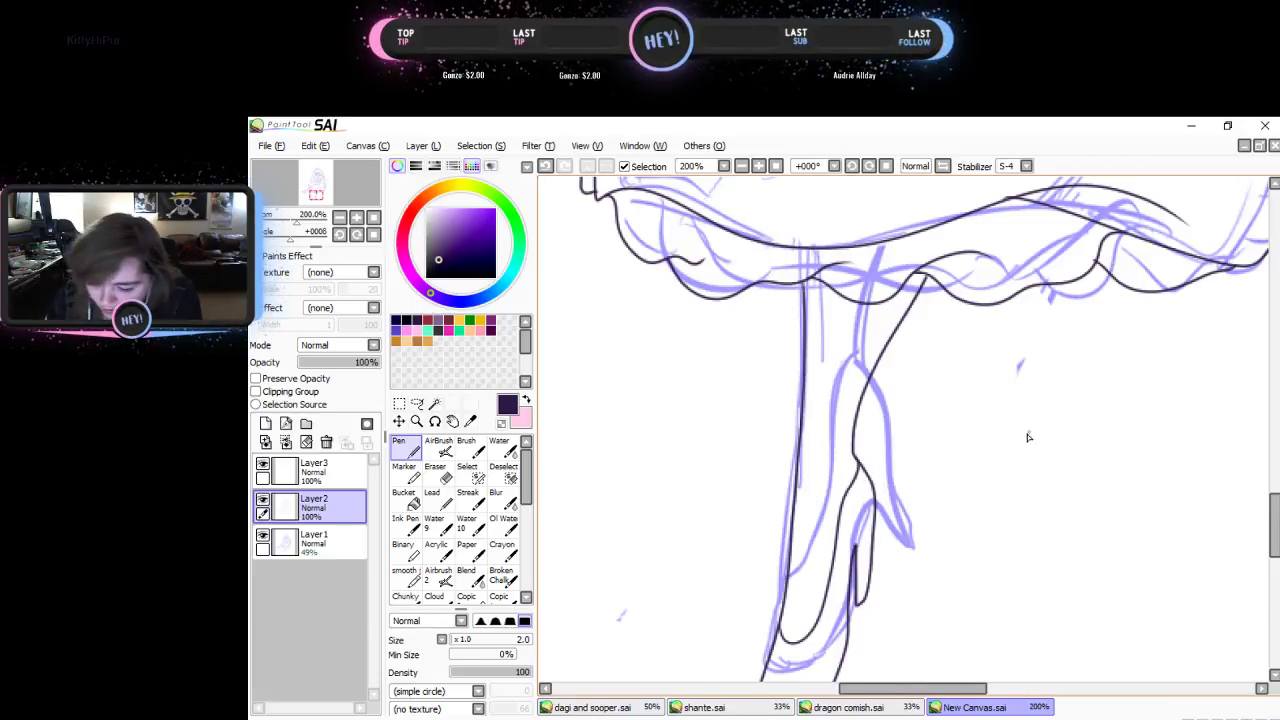
- Close the gap in the line art where the two front hair curves meet in a V beneath the crown
click(373, 218)
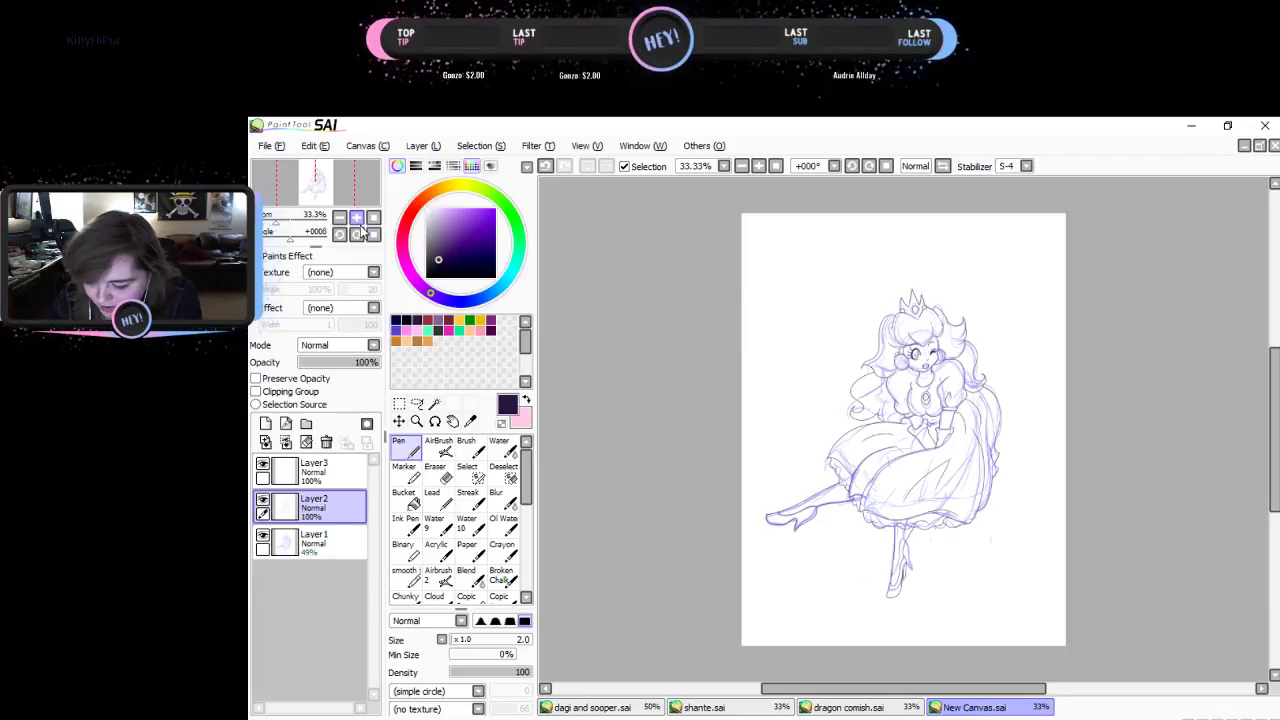
click(356, 218)
click(356, 218)
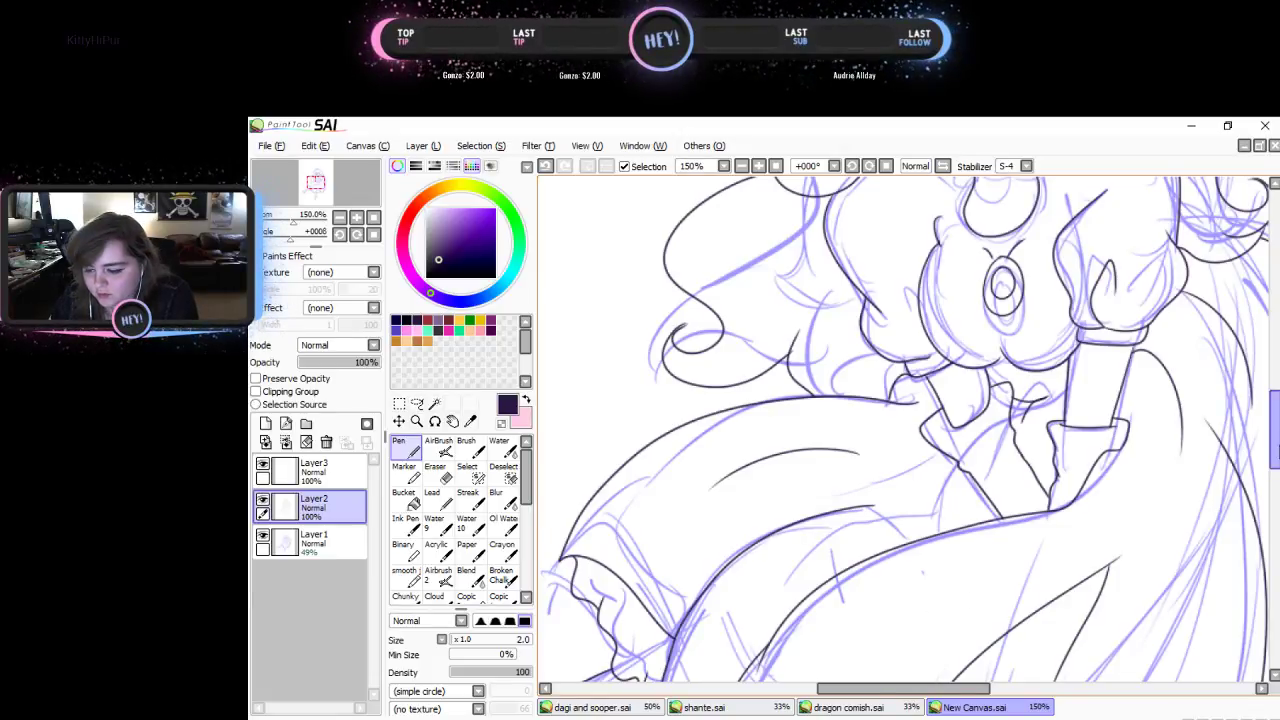
drag(1276, 427, 1277, 374)
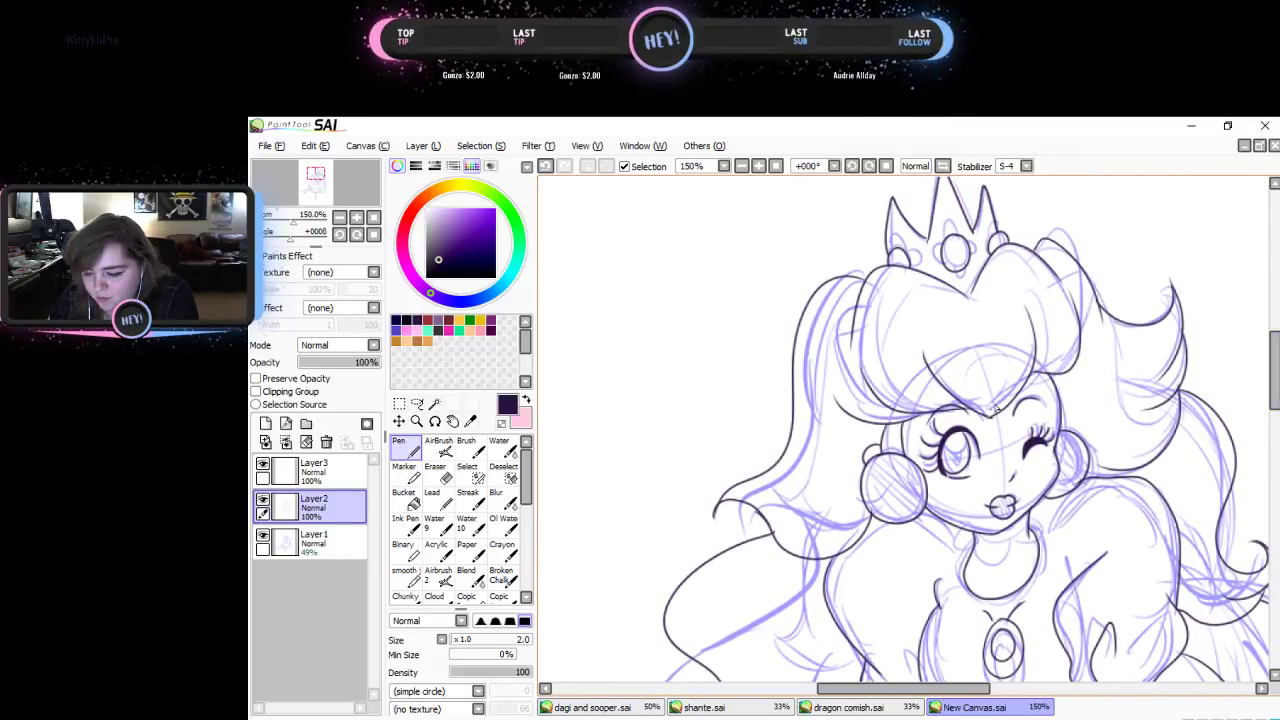
drag(995, 410, 988, 325)
scroll(966, 286, up, 5)
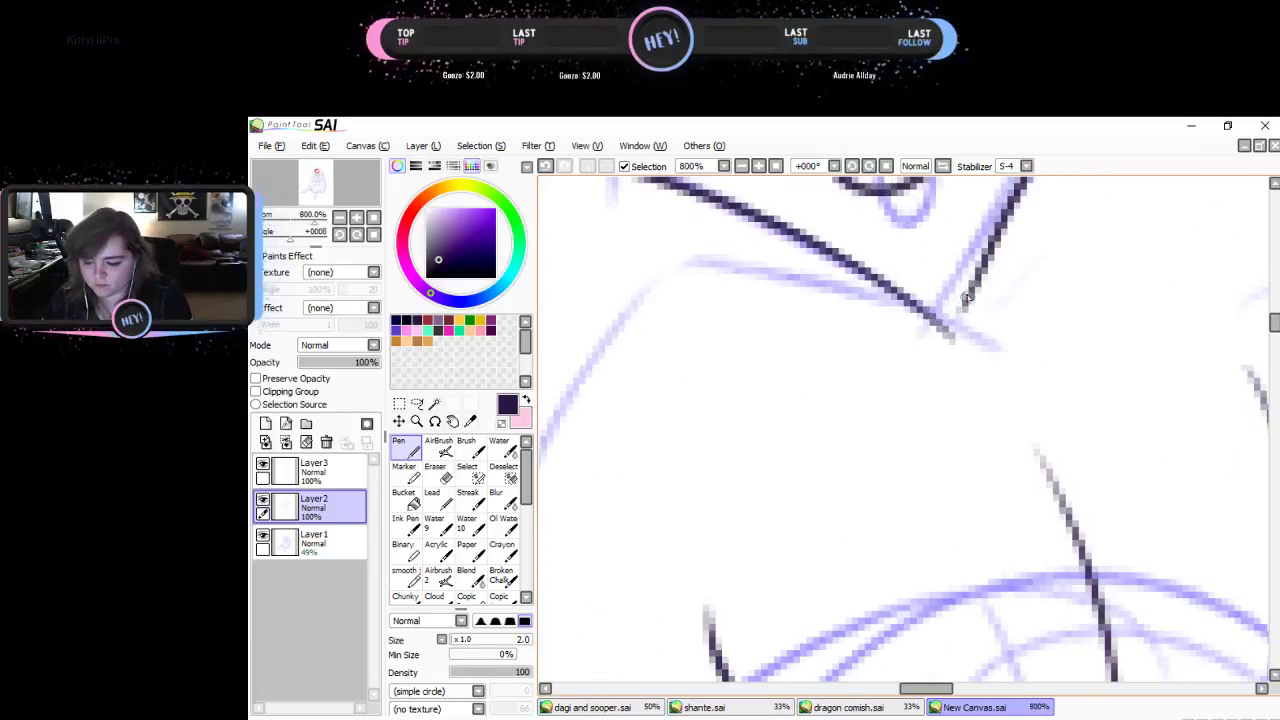
scroll(1015, 284, down, 5)
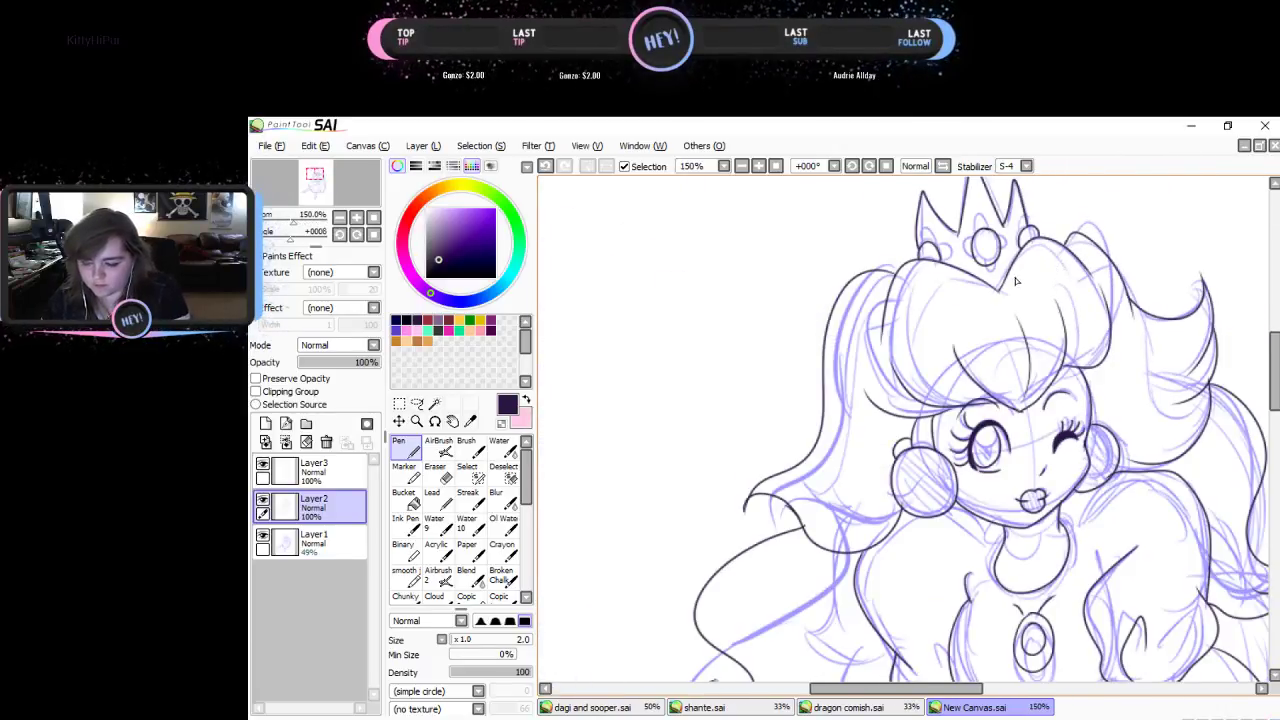
scroll(1015, 281, up, 4)
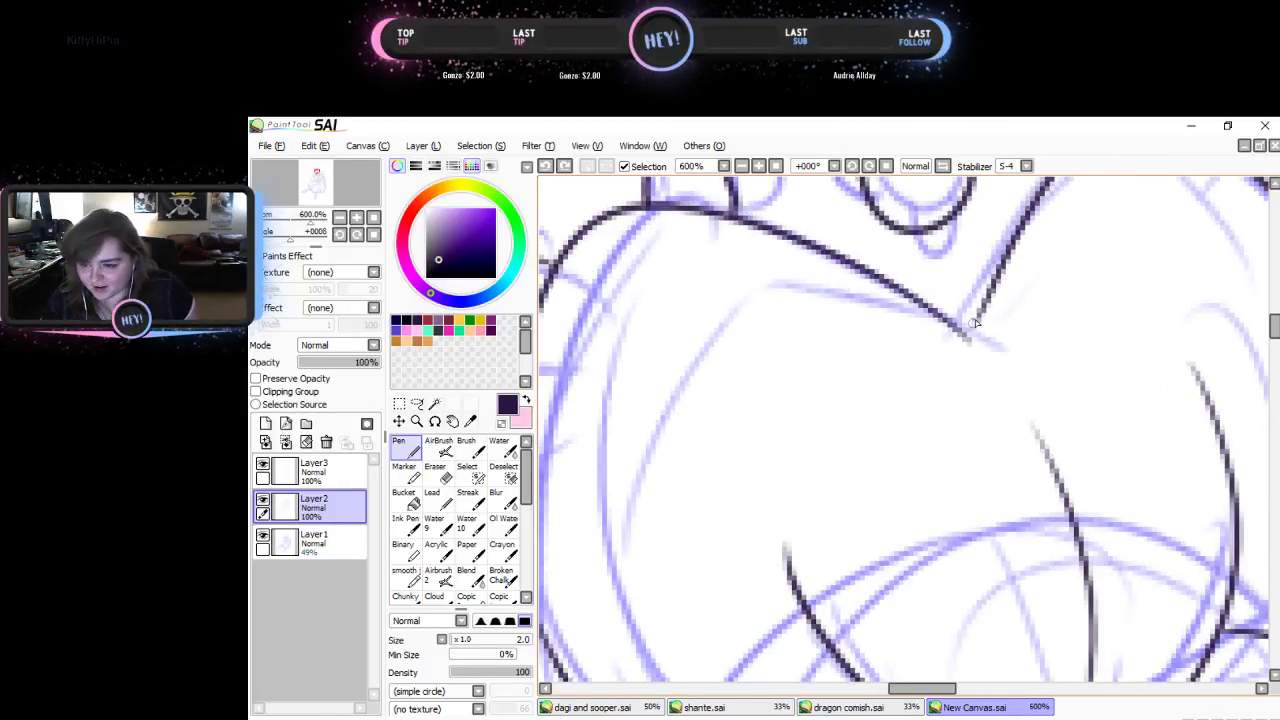
mouse_move(971, 330)
mouse_down()
mouse_move(989, 287)
mouse_move(962, 335)
mouse_up()
key(ctrl+z)
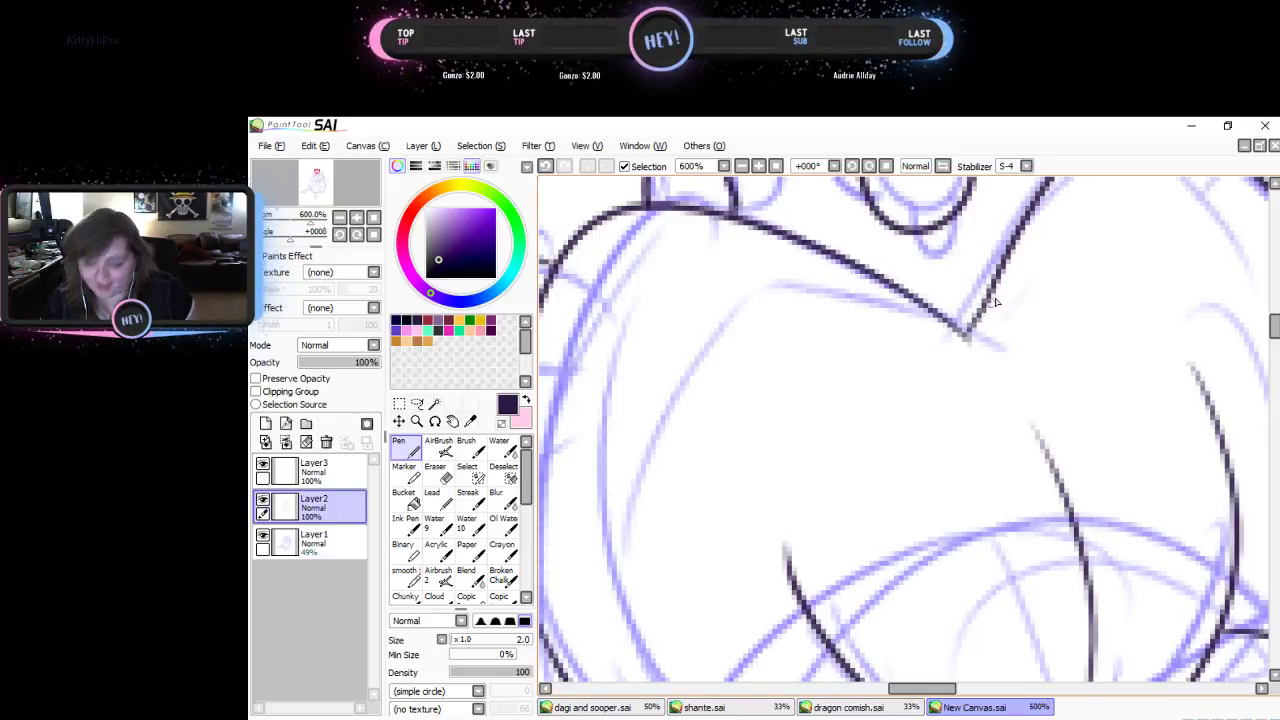
- Hide the Layer1 sketch and add a layer folder above it containing a new empty layer
click(373, 219)
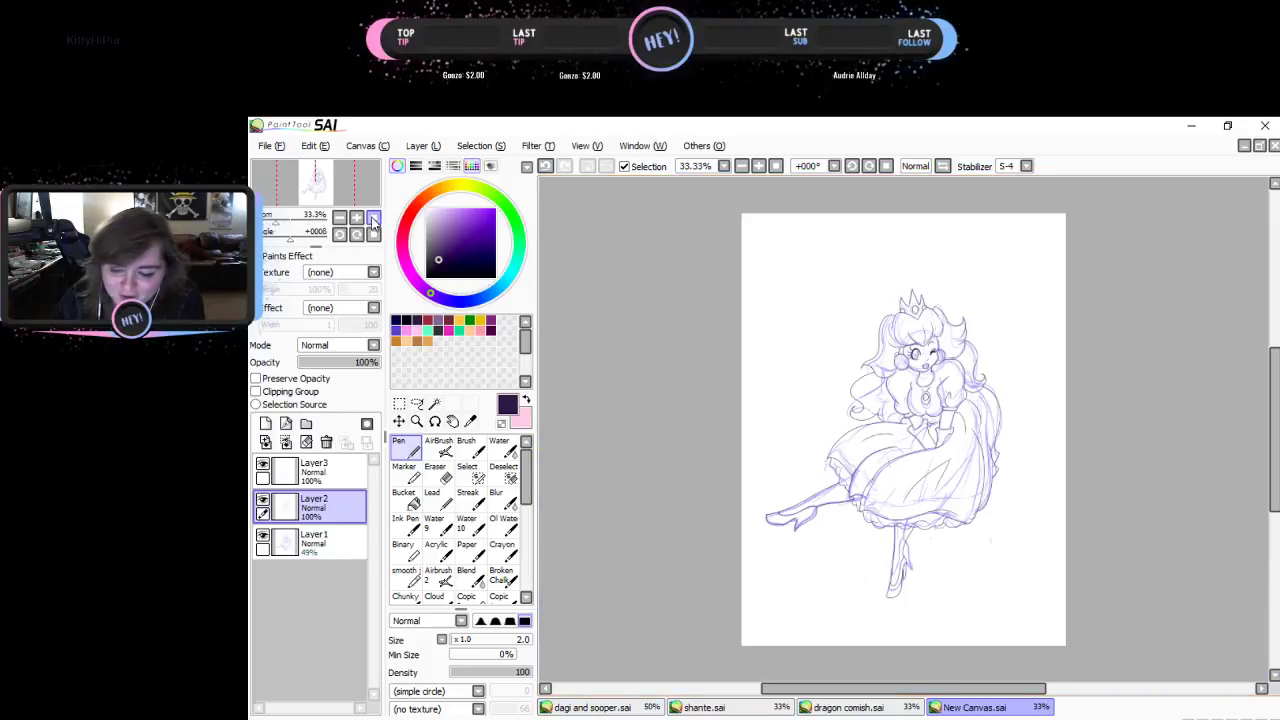
click(356, 219)
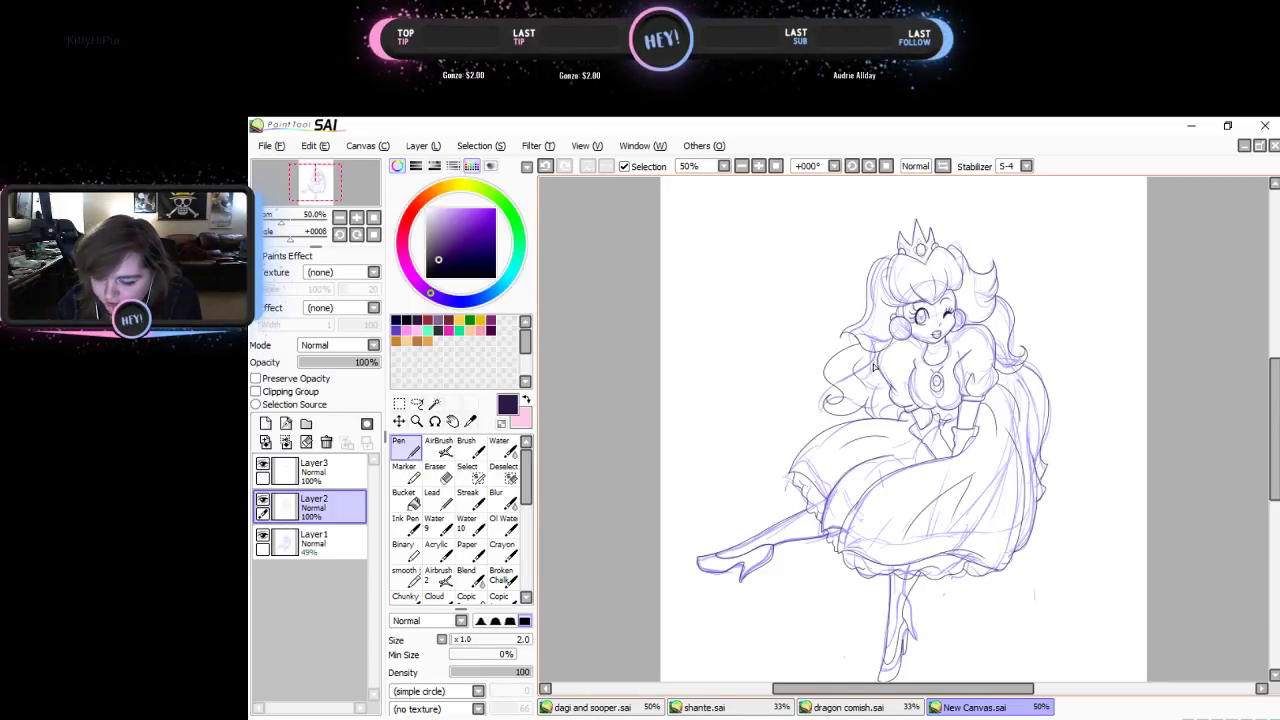
click(263, 537)
mouse_move(384, 719)
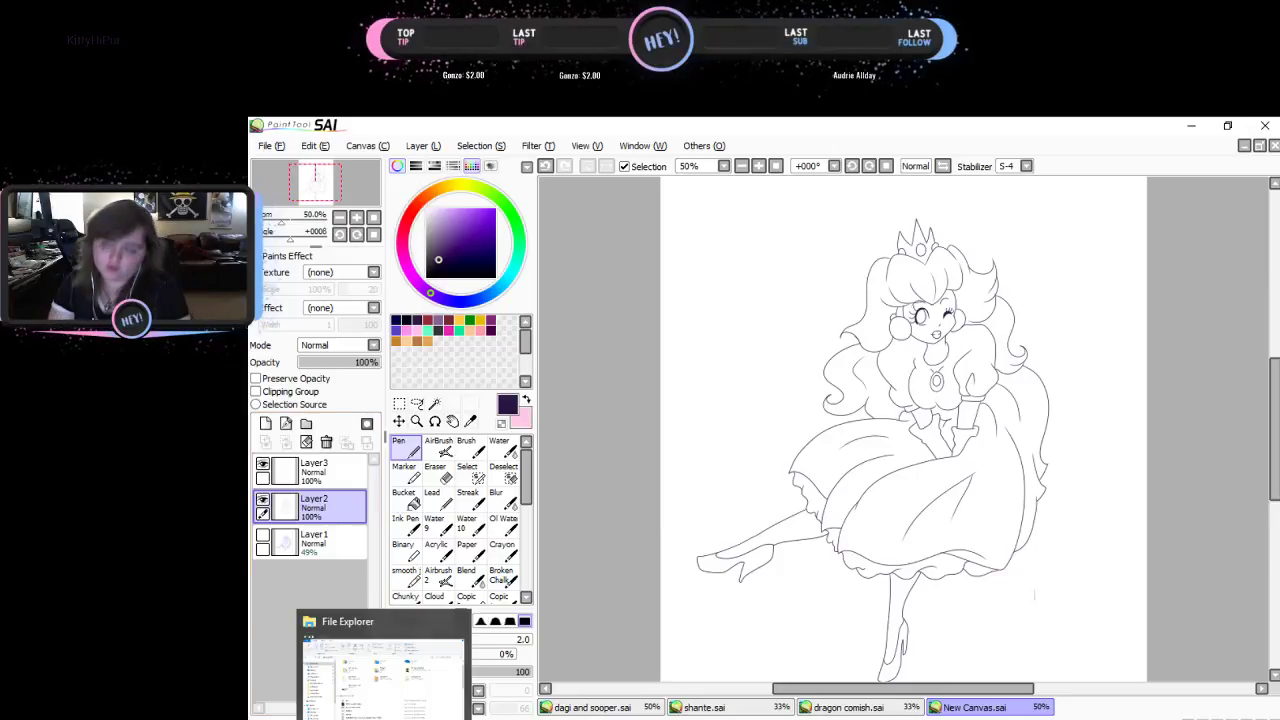
click(301, 554)
click(306, 424)
click(266, 423)
- Select the skirt, bodice and puffed sleeves on Layer2 with the Magic Wand, patching missed spots with the Select brush
click(333, 503)
click(417, 403)
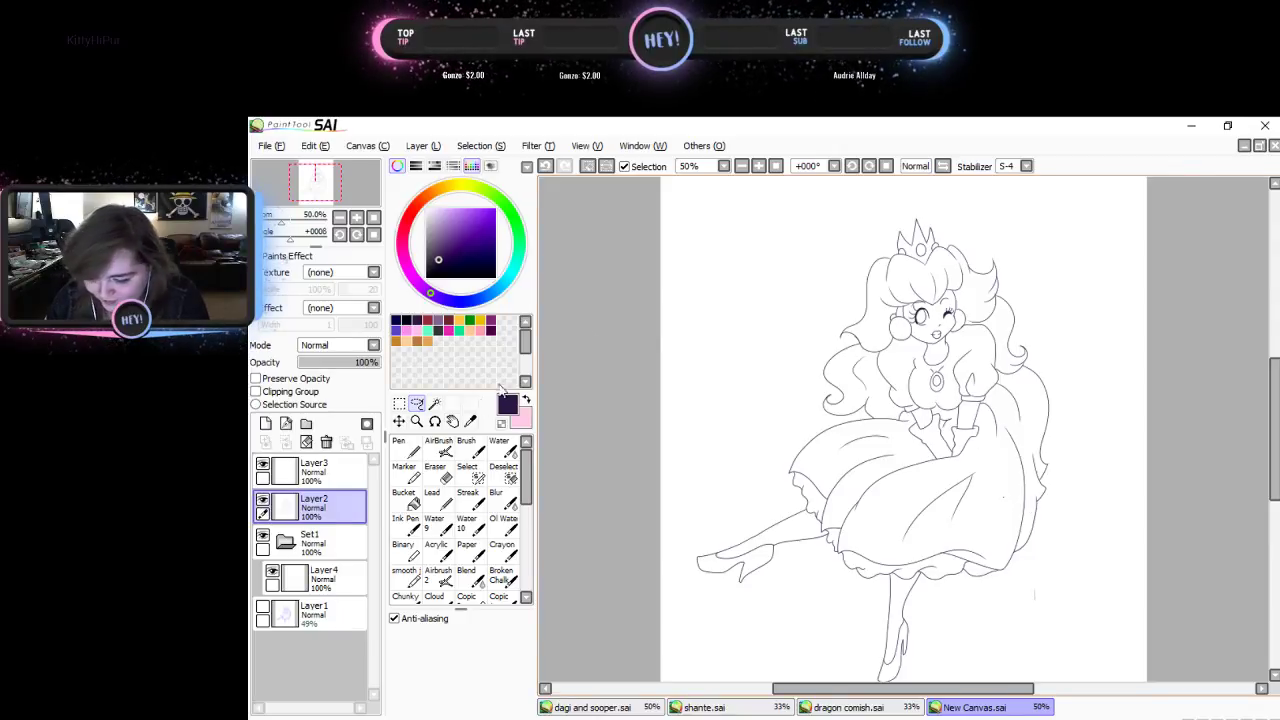
click(434, 403)
click(918, 505)
click(878, 472)
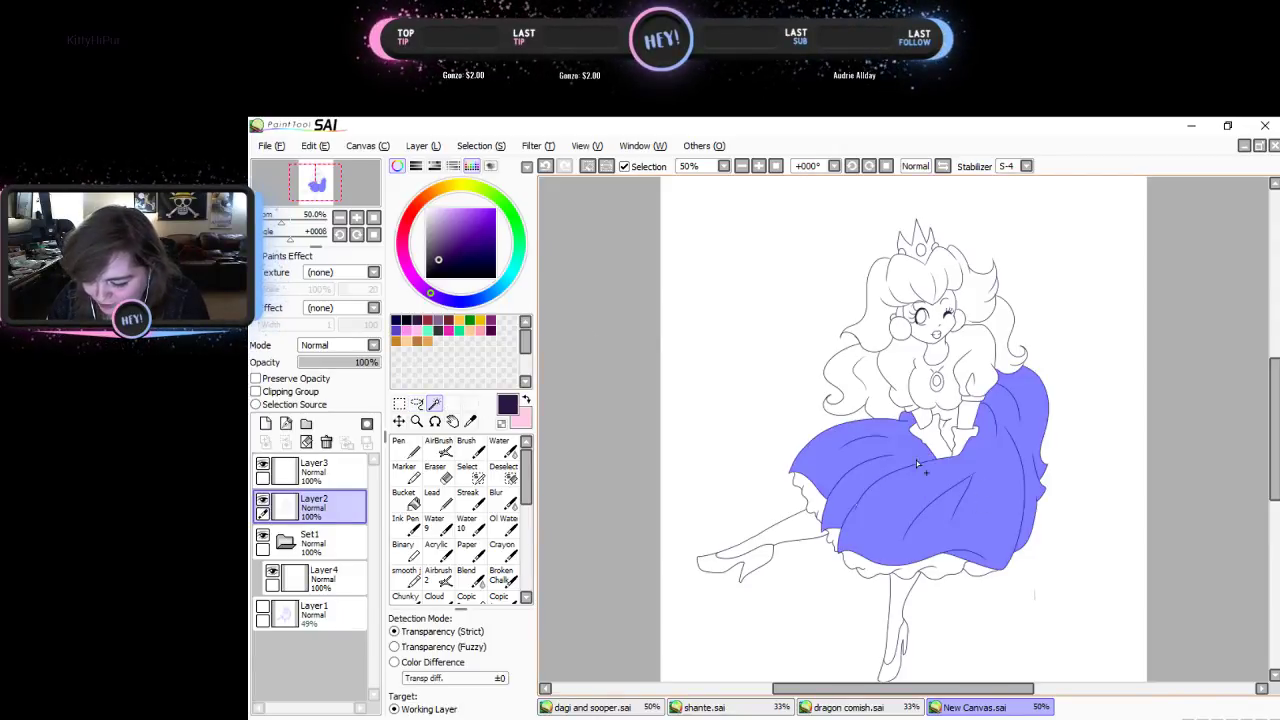
click(952, 432)
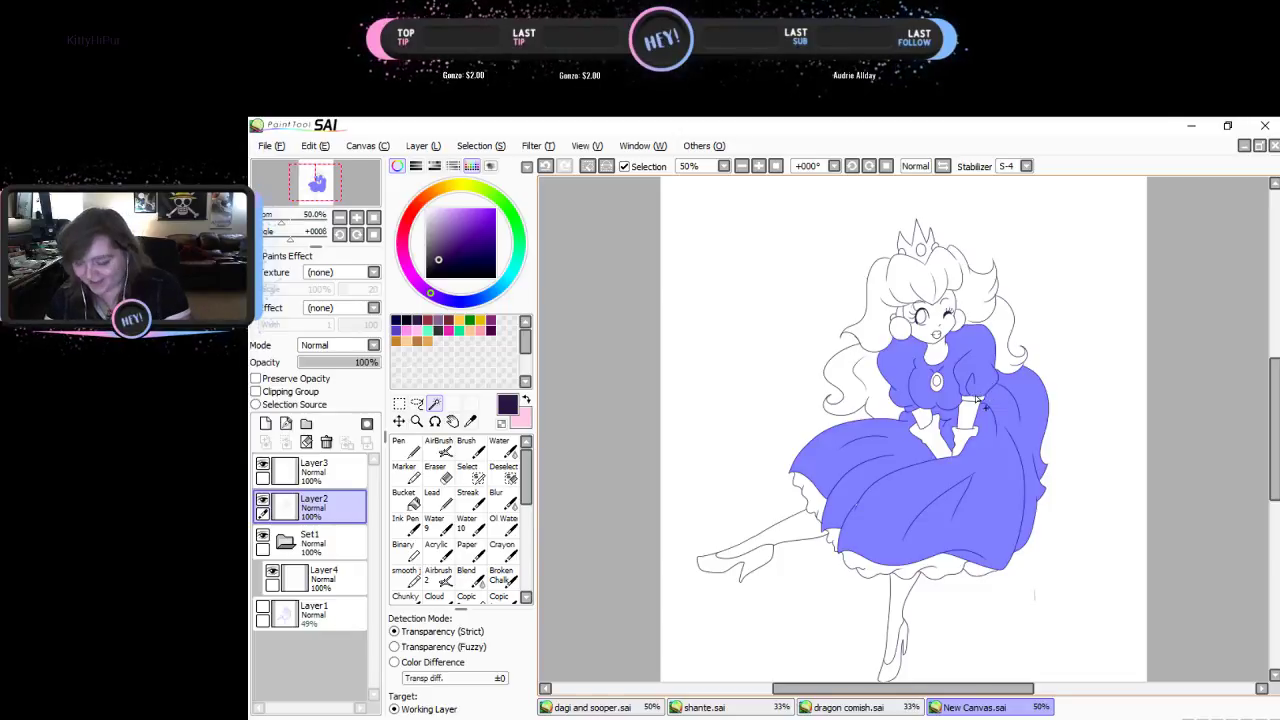
scroll(968, 406, up, 4)
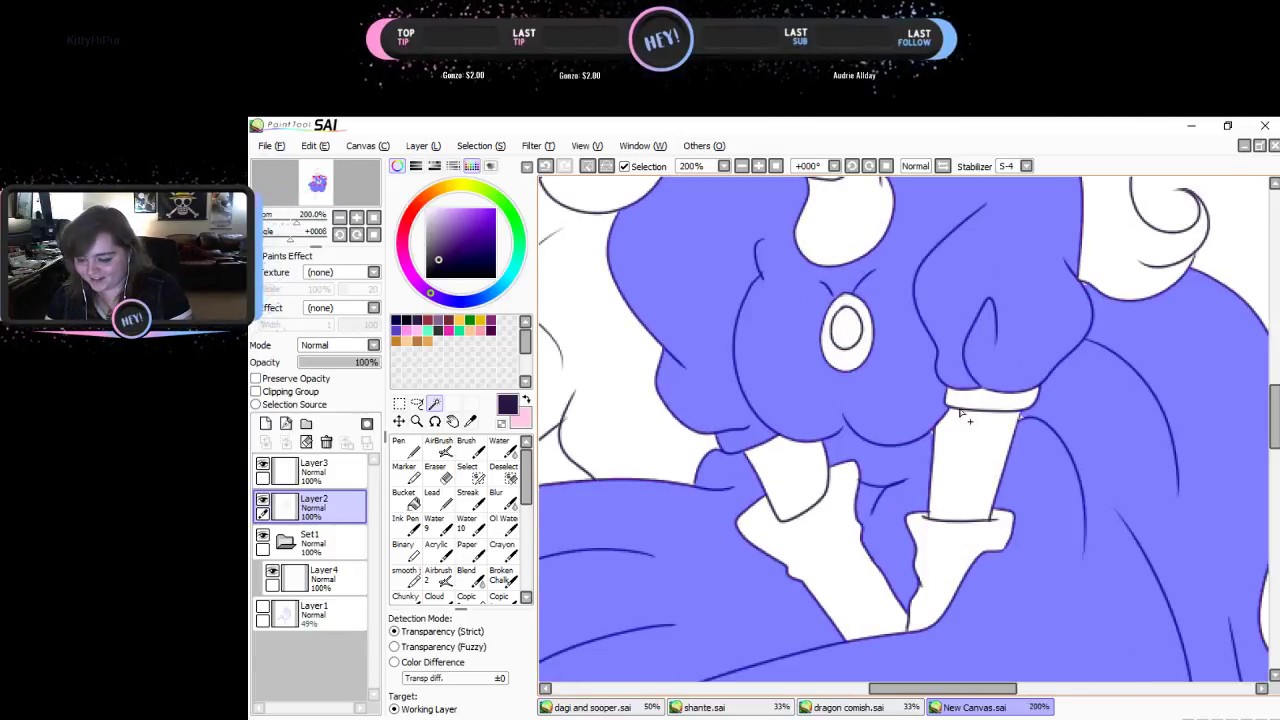
click(467, 472)
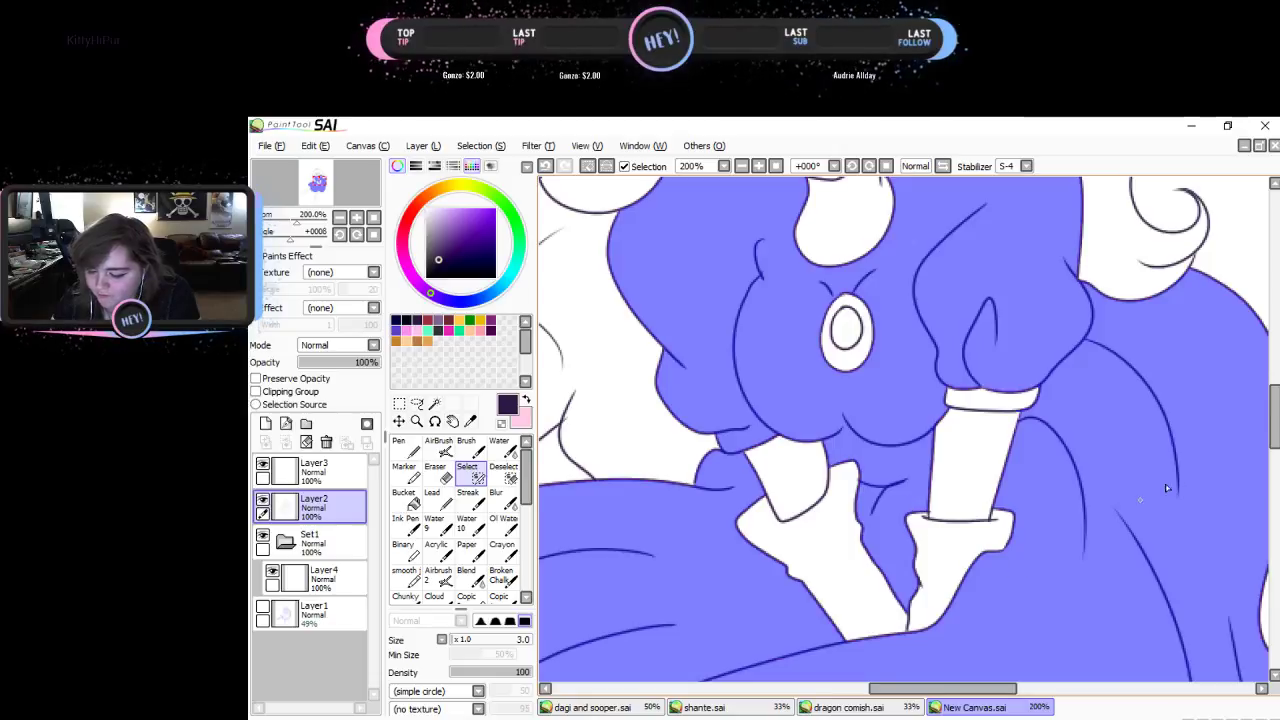
mouse_move(1273, 434)
mouse_down()
mouse_move(1273, 389)
mouse_move(1274, 510)
mouse_move(1274, 440)
mouse_up()
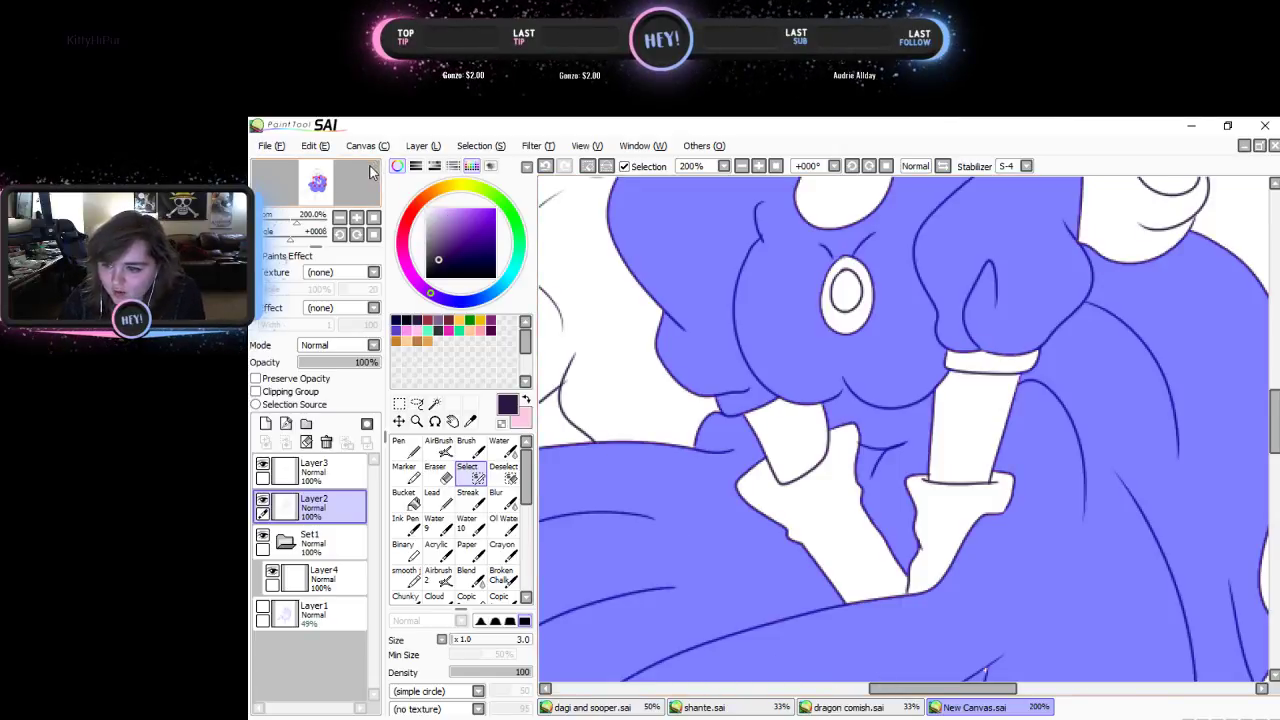
click(373, 218)
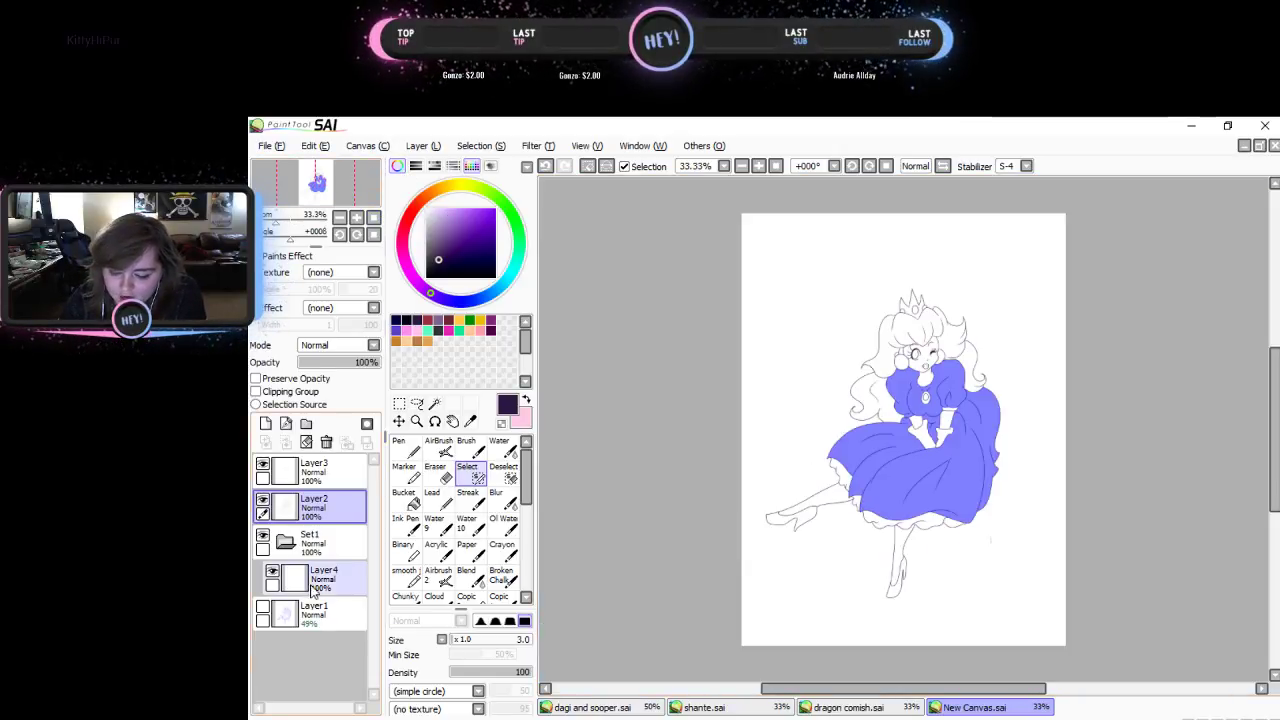
- Make Layer4 the active layer and choose a medium light pink as the dress color
click(320, 578)
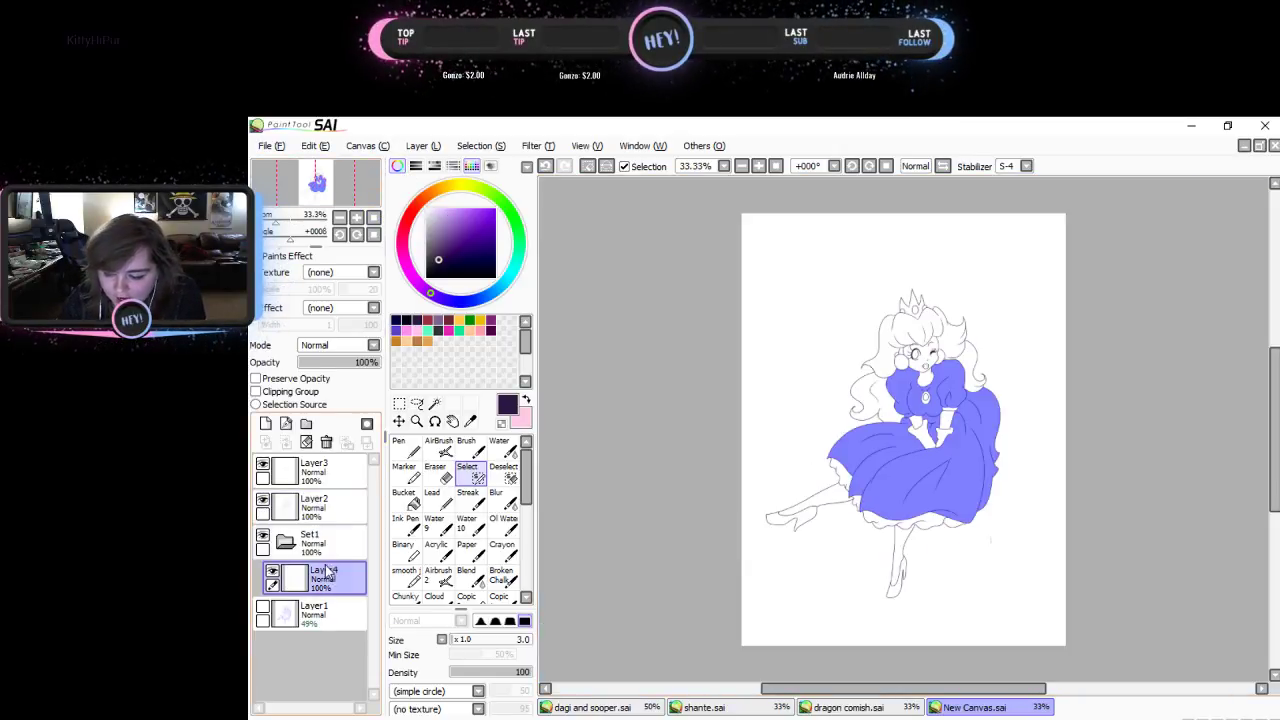
click(436, 192)
click(441, 208)
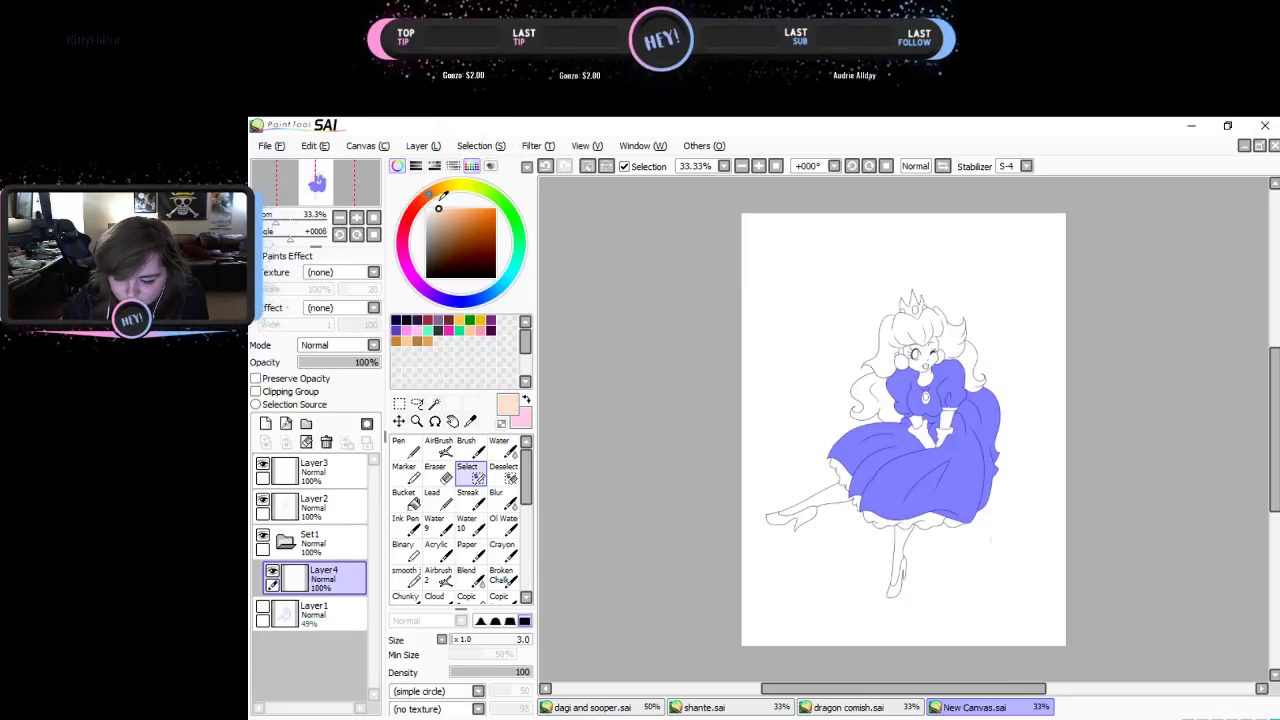
click(451, 208)
click(404, 236)
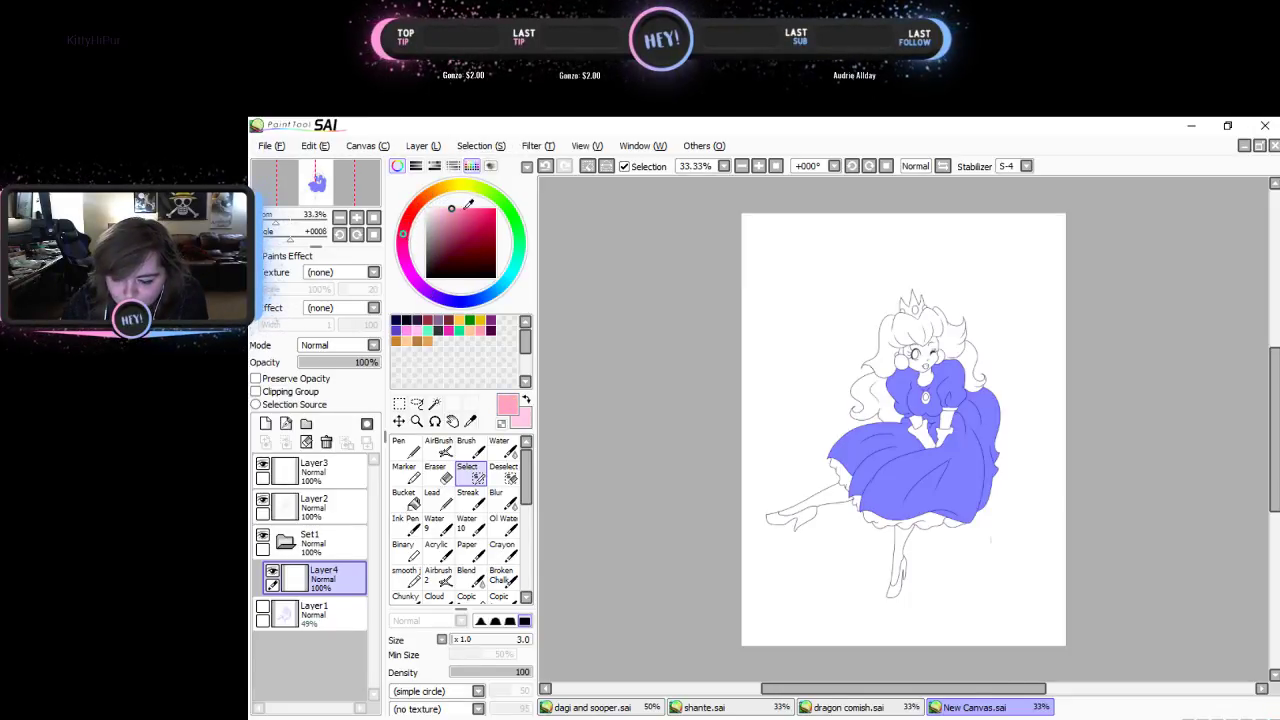
click(457, 208)
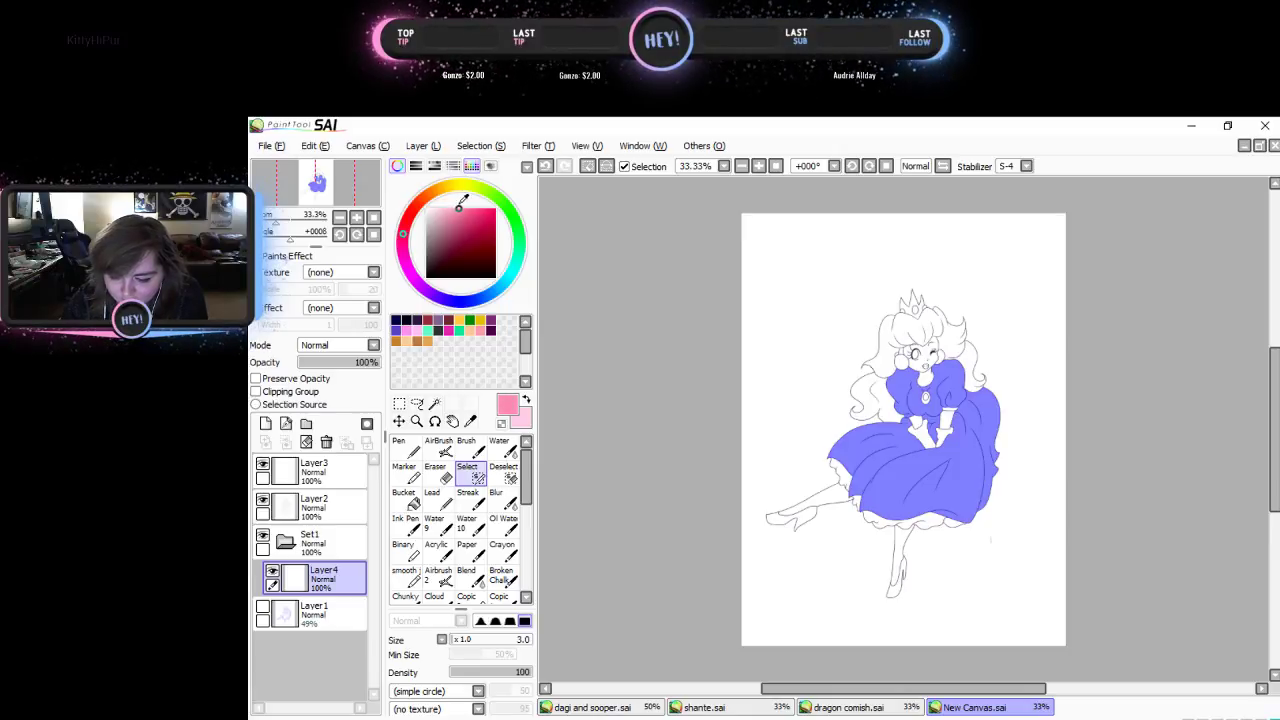
click(464, 207)
click(456, 208)
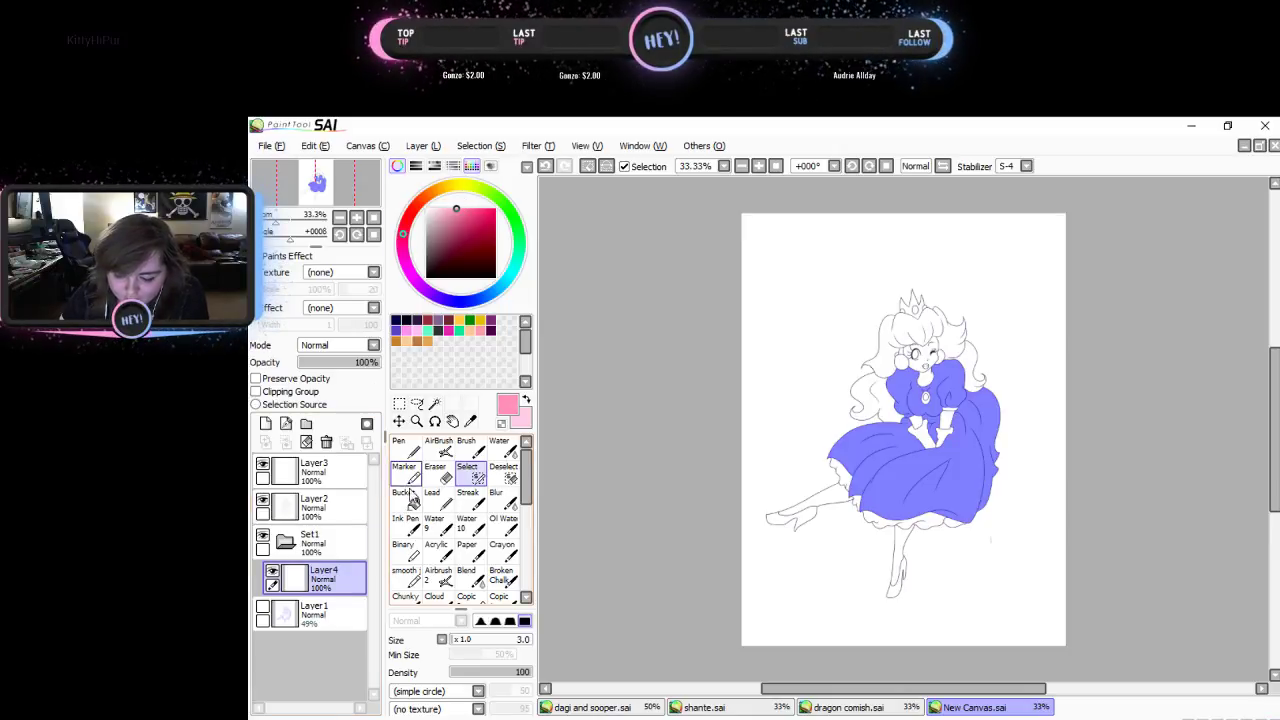
- Bucket-fill the selected skirt, bodice and sleeves with the light pink on Layer4
click(403, 497)
click(935, 455)
click(897, 456)
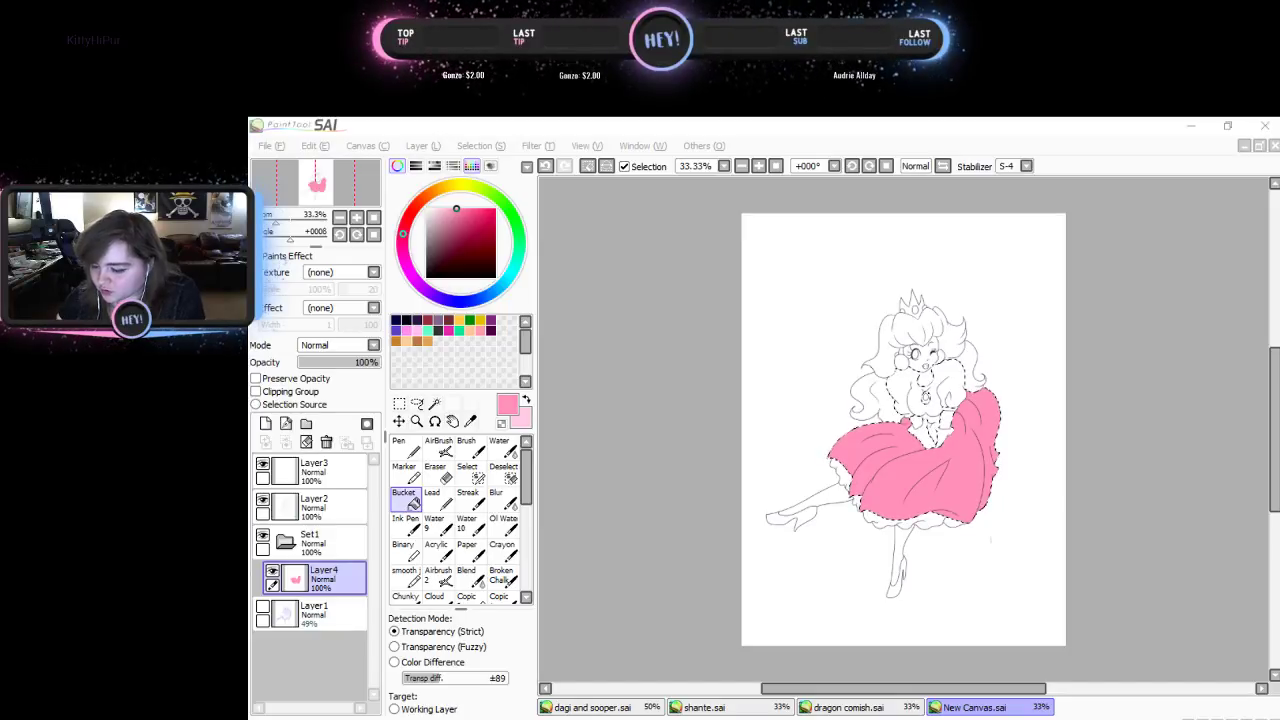
scroll(963, 403, up, 4)
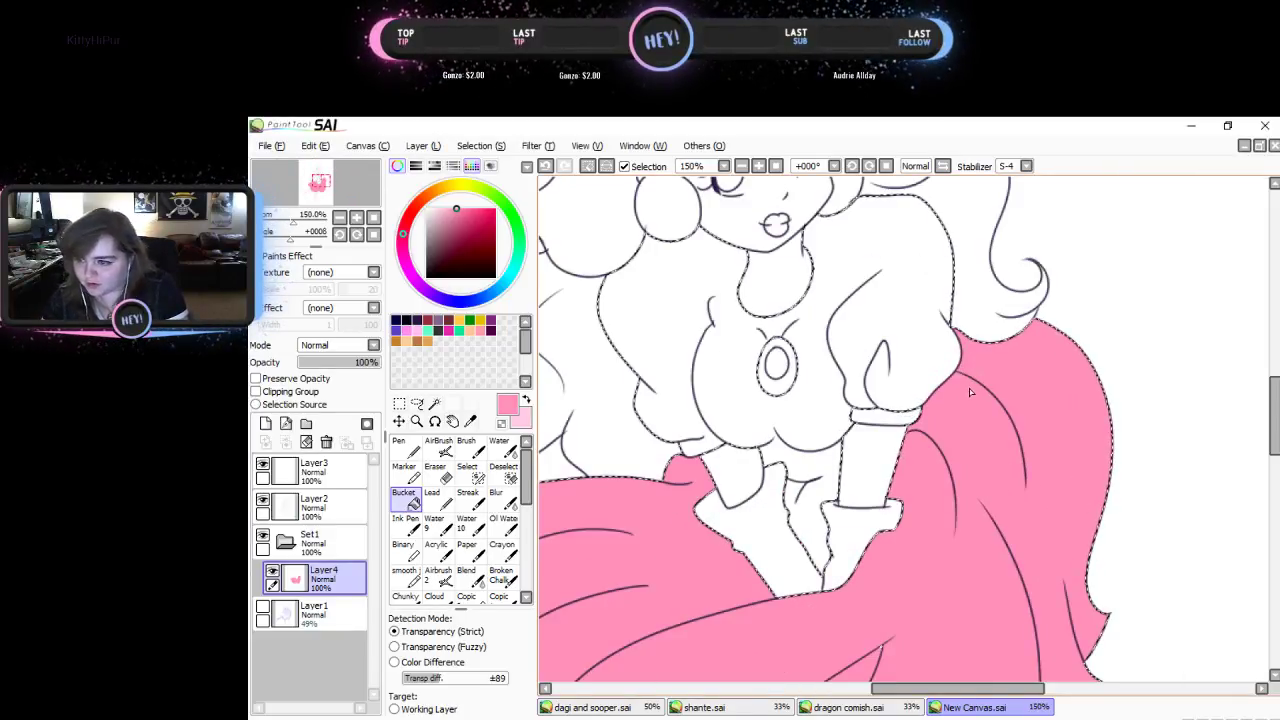
click(948, 286)
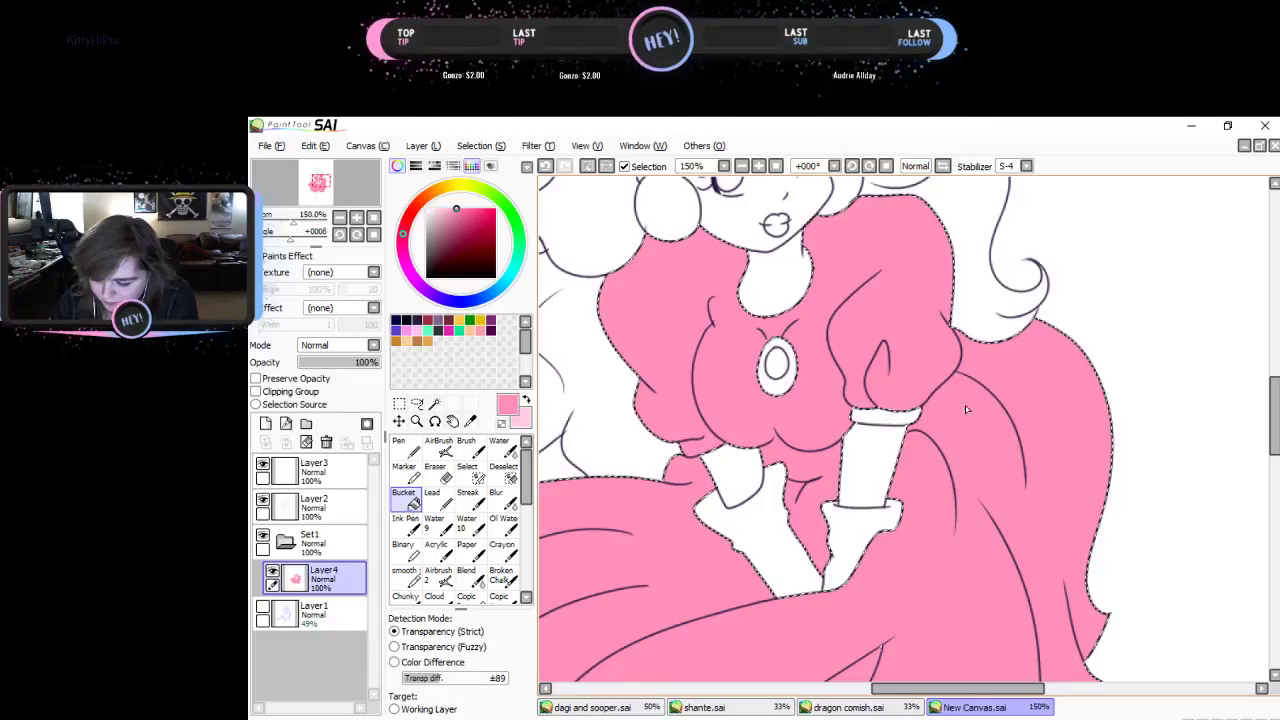
- Refill the whole dress with a deeper pink and patch the selection at the tip of the skirt's fold line
drag(458, 205, 476, 193)
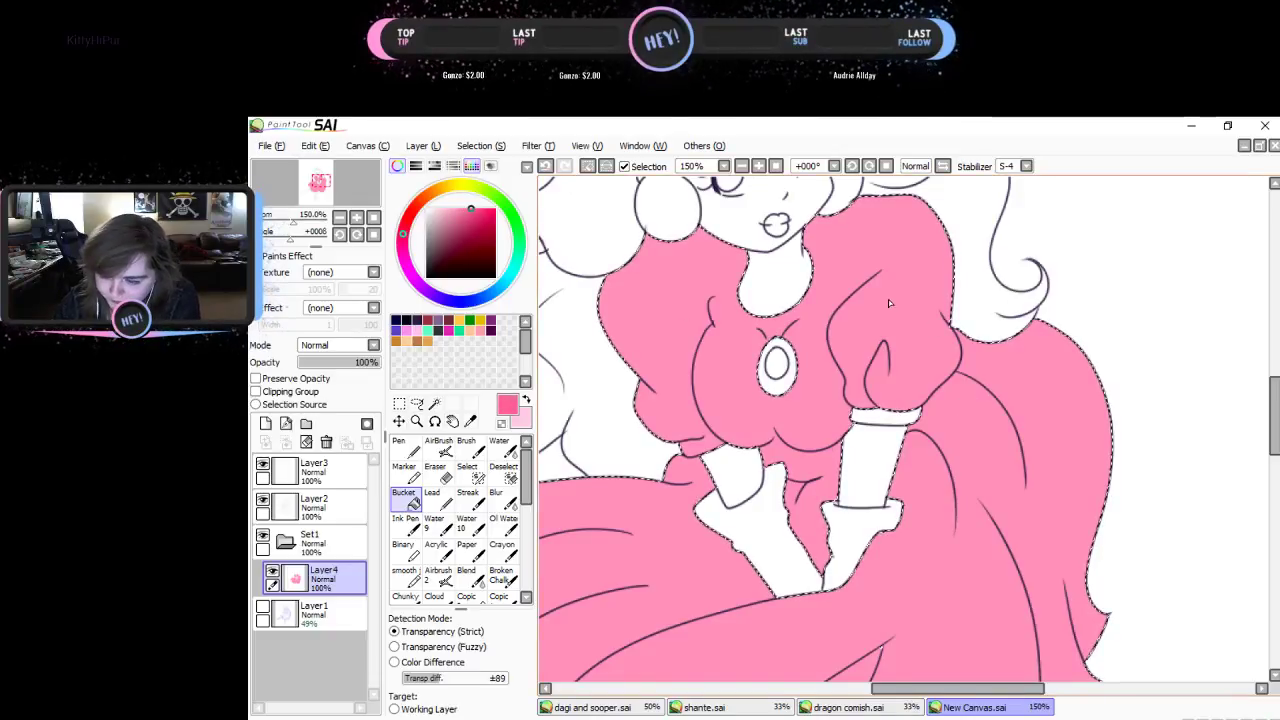
click(810, 552)
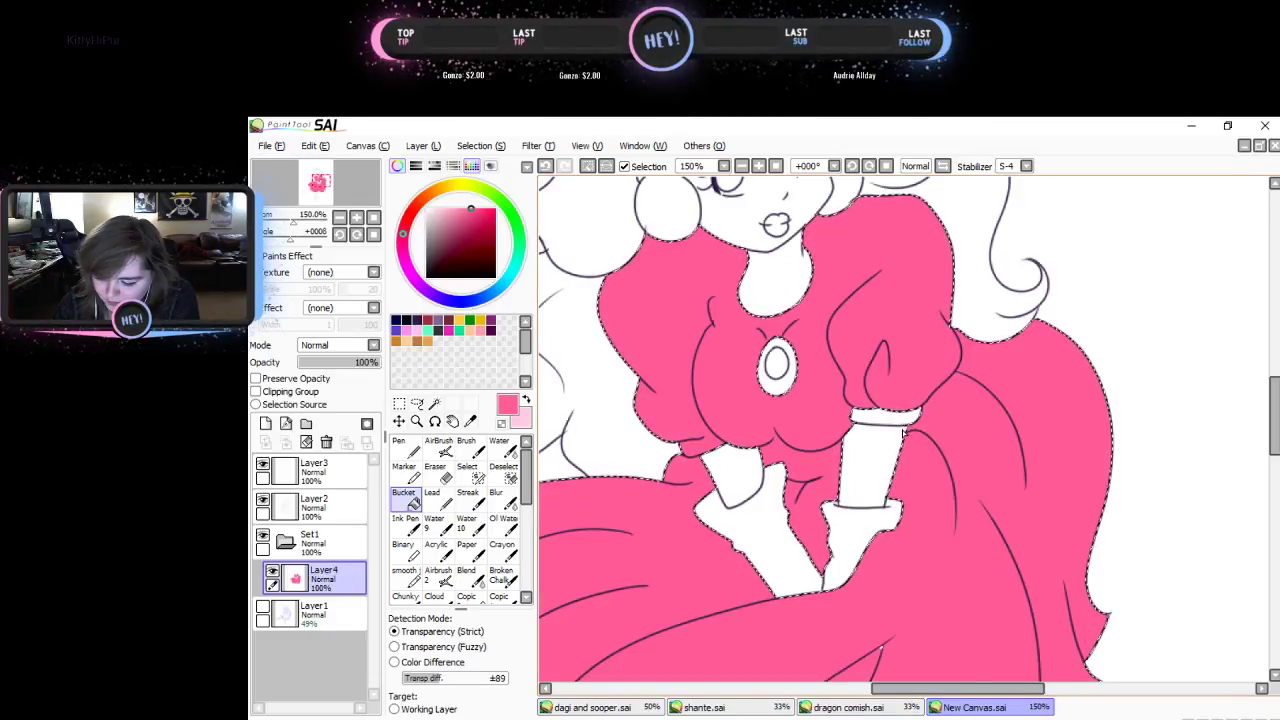
click(466, 476)
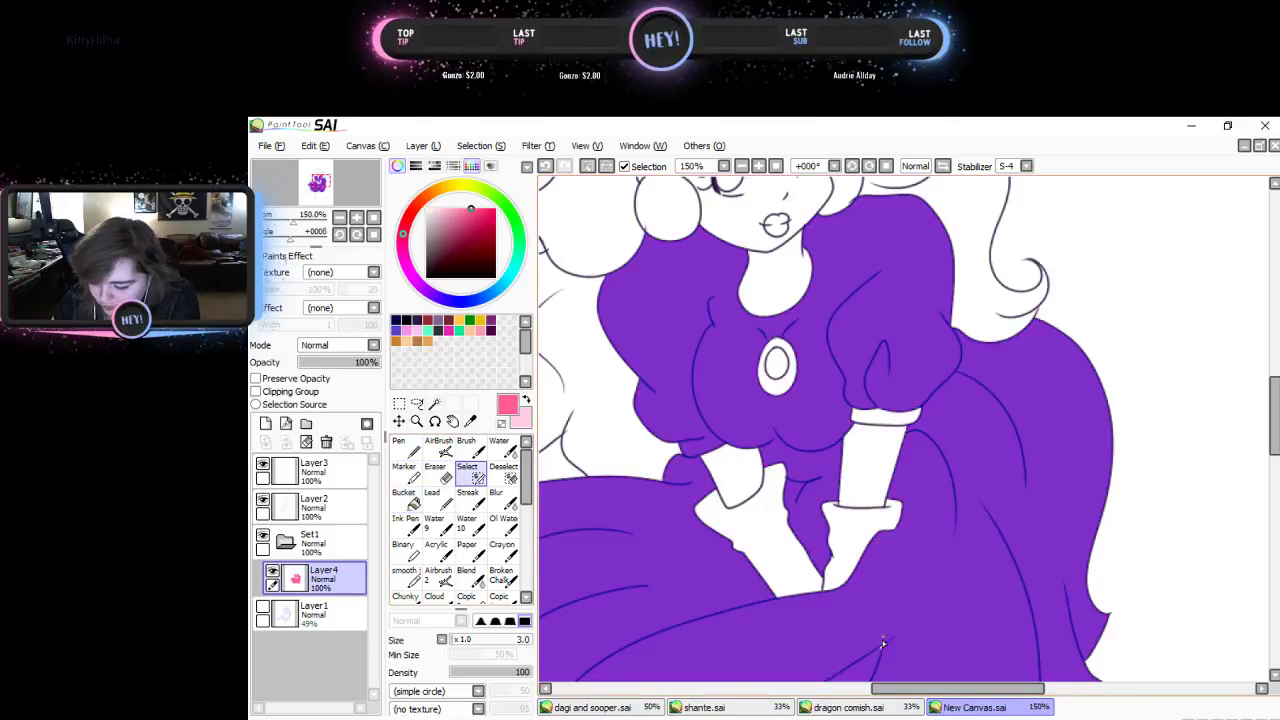
key(n)
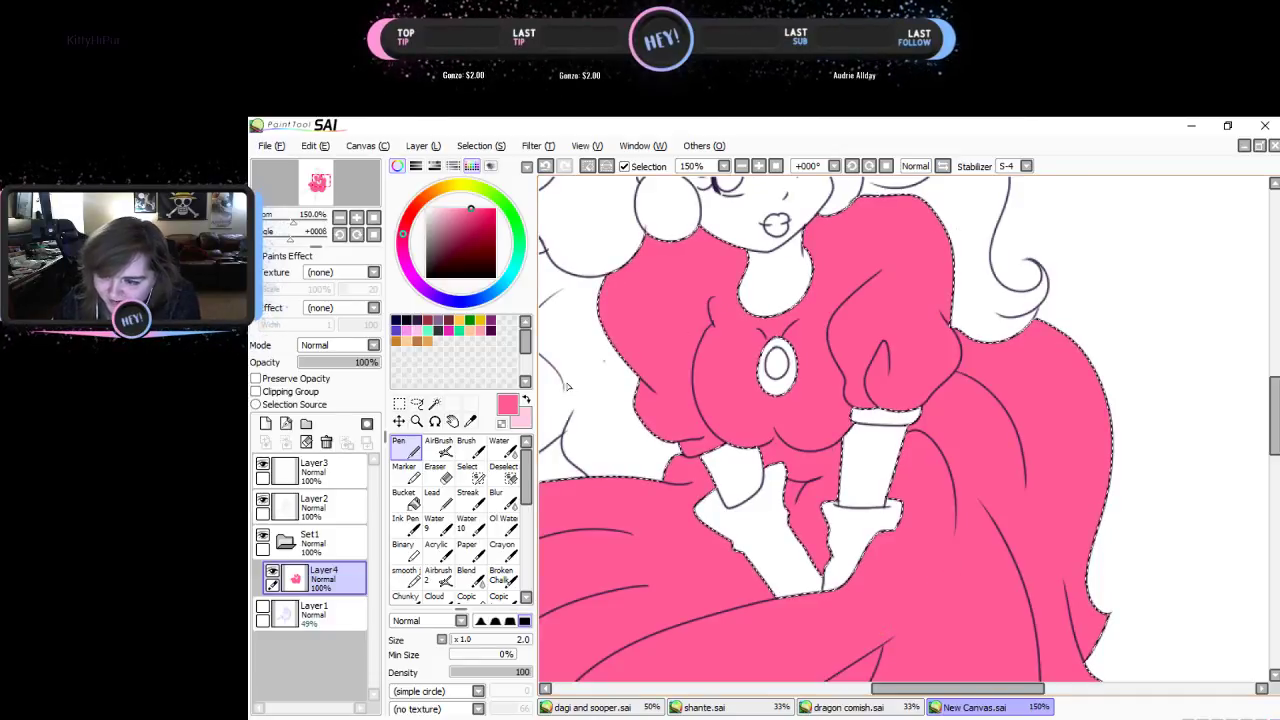
- Add a new layer above Layer4 and choose a deeper pink for the dress shading
click(265, 423)
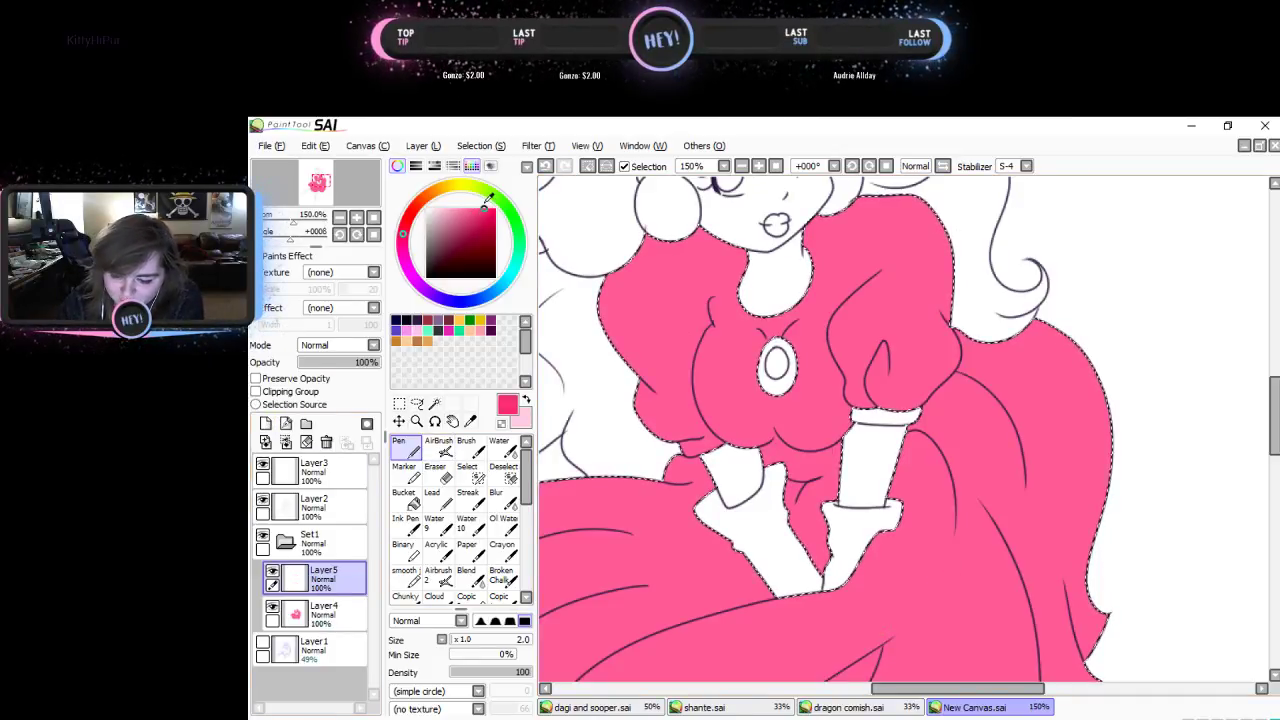
drag(485, 206, 479, 208)
click(340, 217)
drag(323, 189, 327, 202)
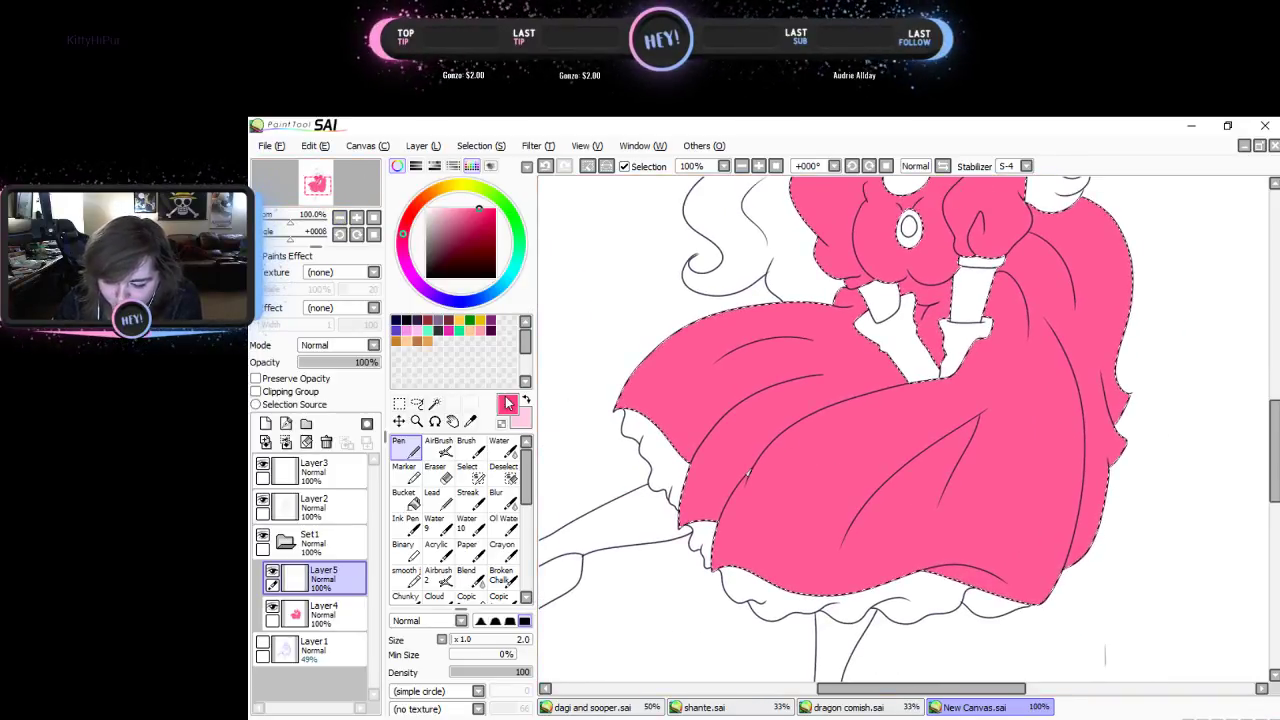
- Touch up the gap at the skirt's fold line on Layer4 with the sampled dress pink, and return to Layer5
click(467, 472)
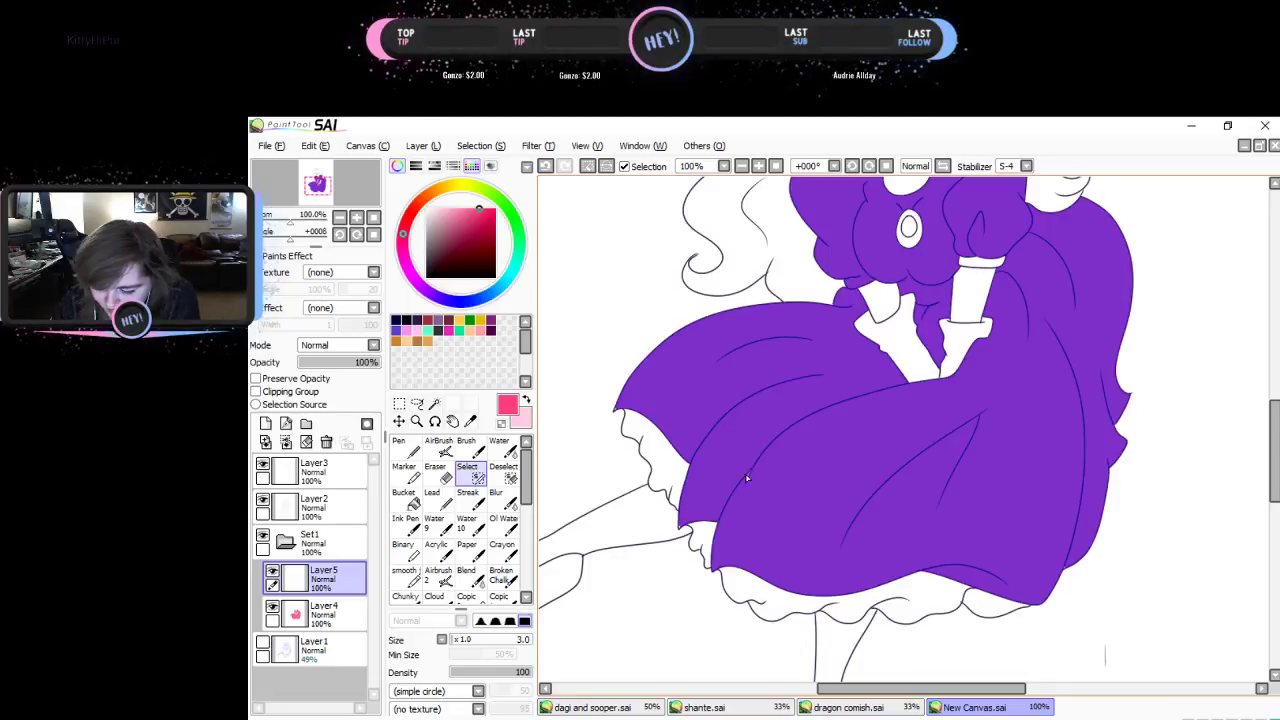
click(526, 400)
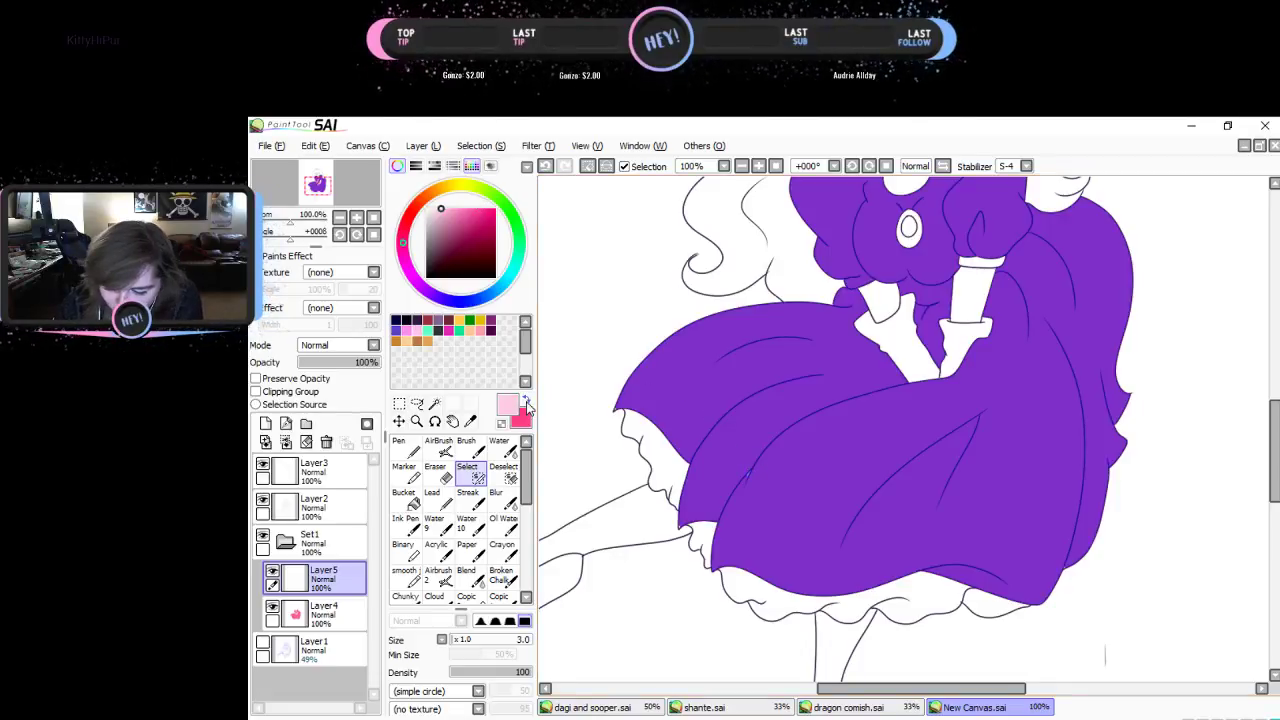
click(470, 422)
click(756, 363)
click(320, 610)
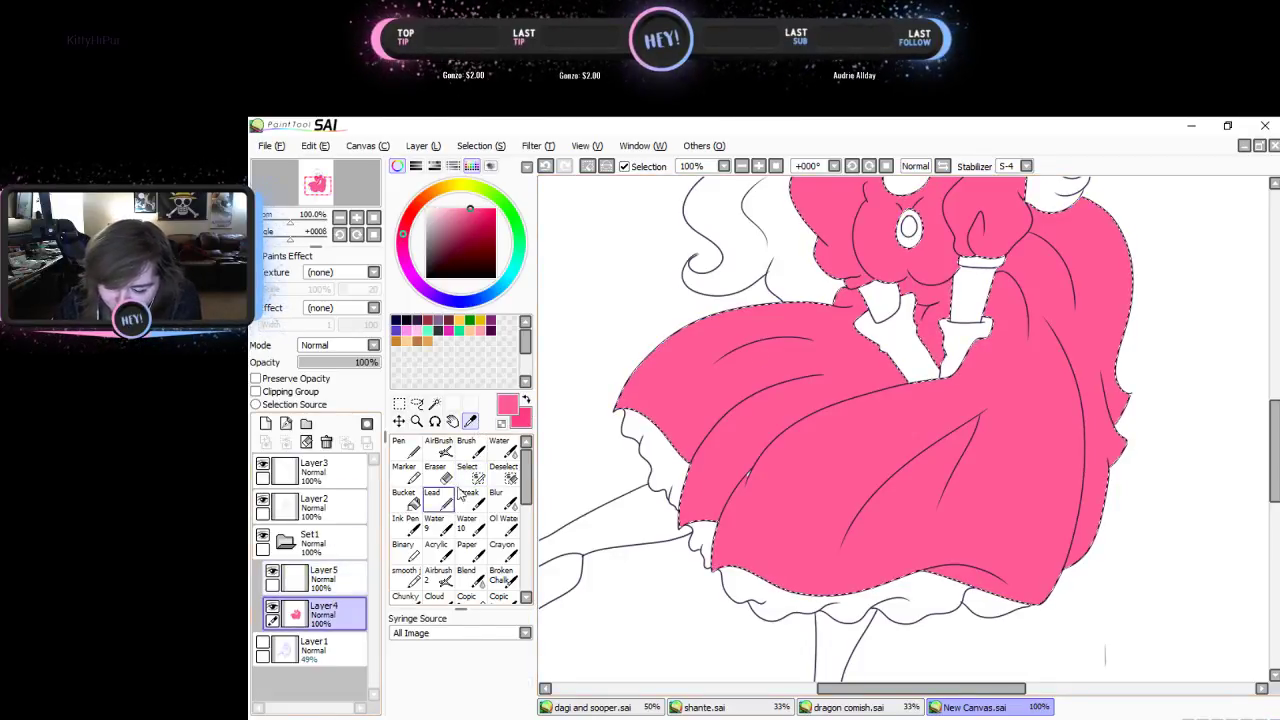
click(404, 470)
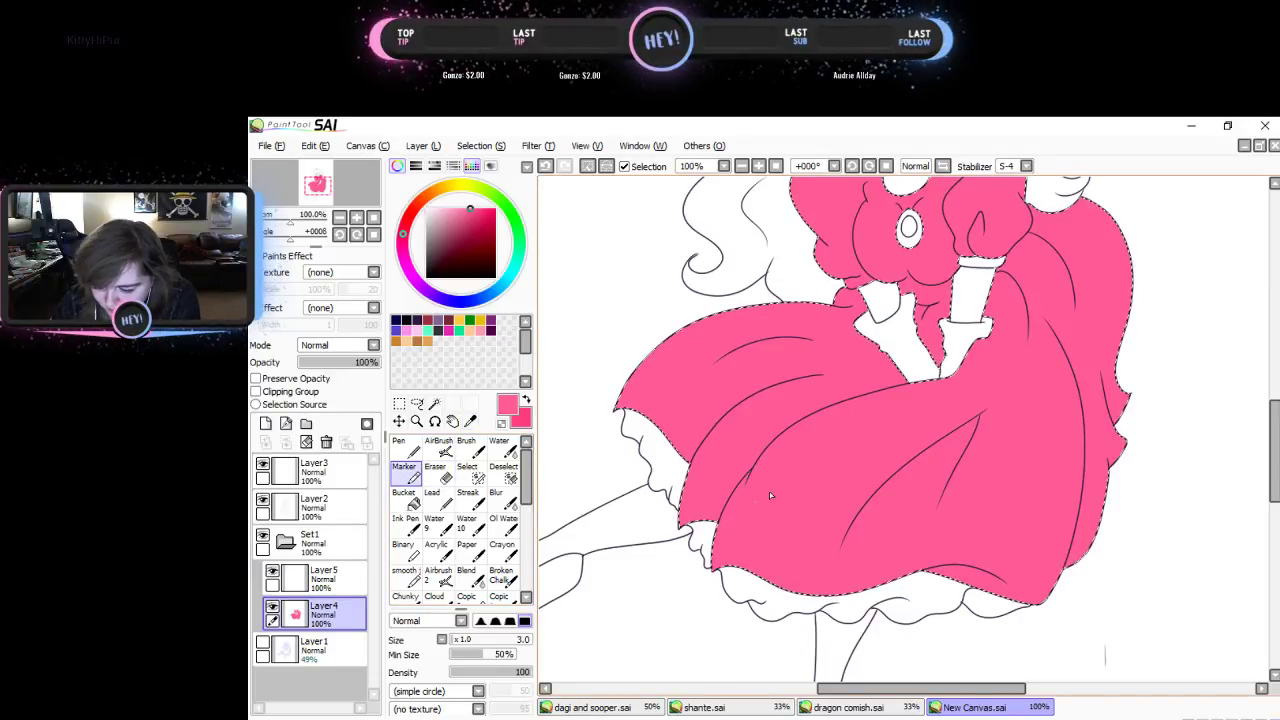
click(325, 578)
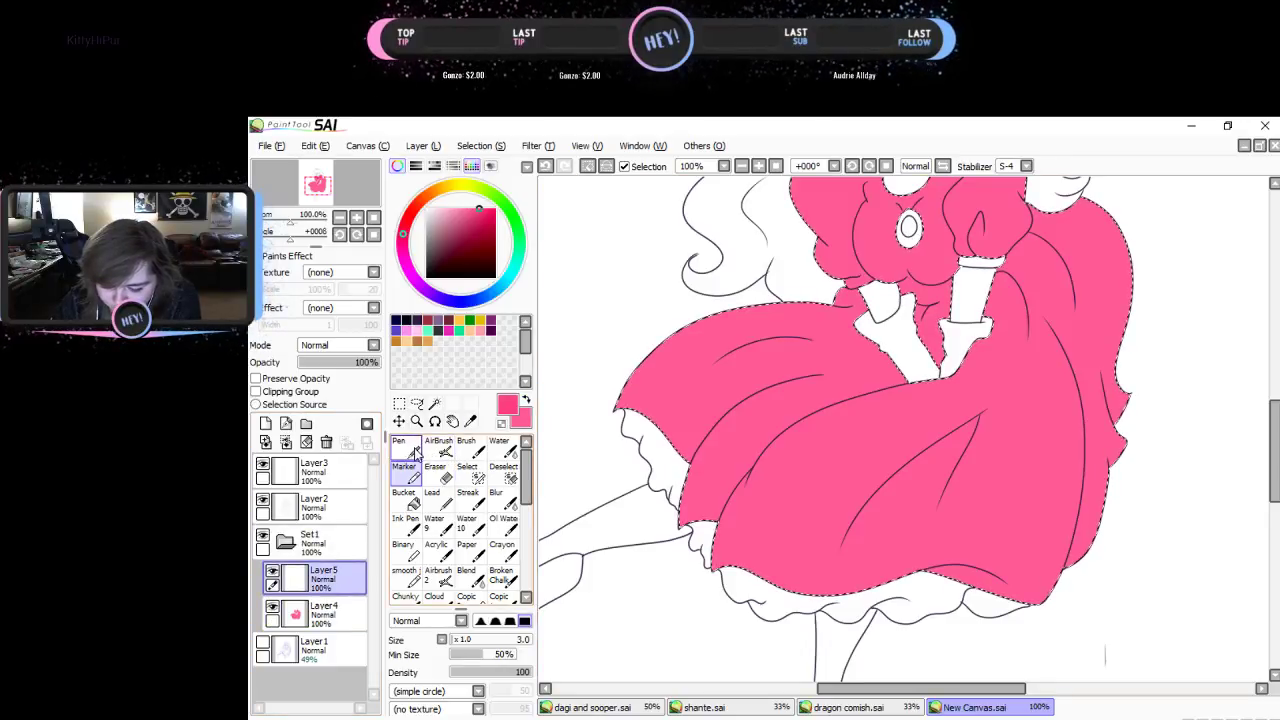
- Try shading the skirt's hem on Layer5 with the Marker at size 26, and undo the strokes
drag(455, 640, 463, 645)
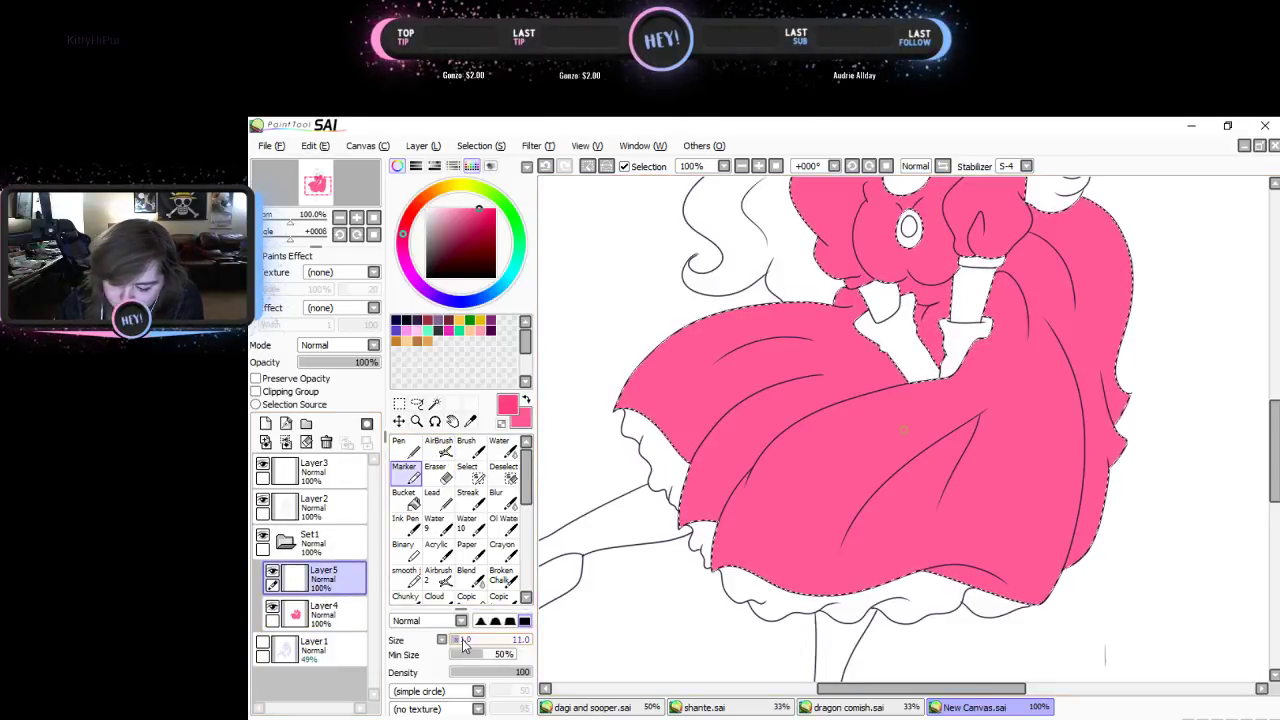
drag(463, 645, 478, 641)
drag(615, 398, 676, 440)
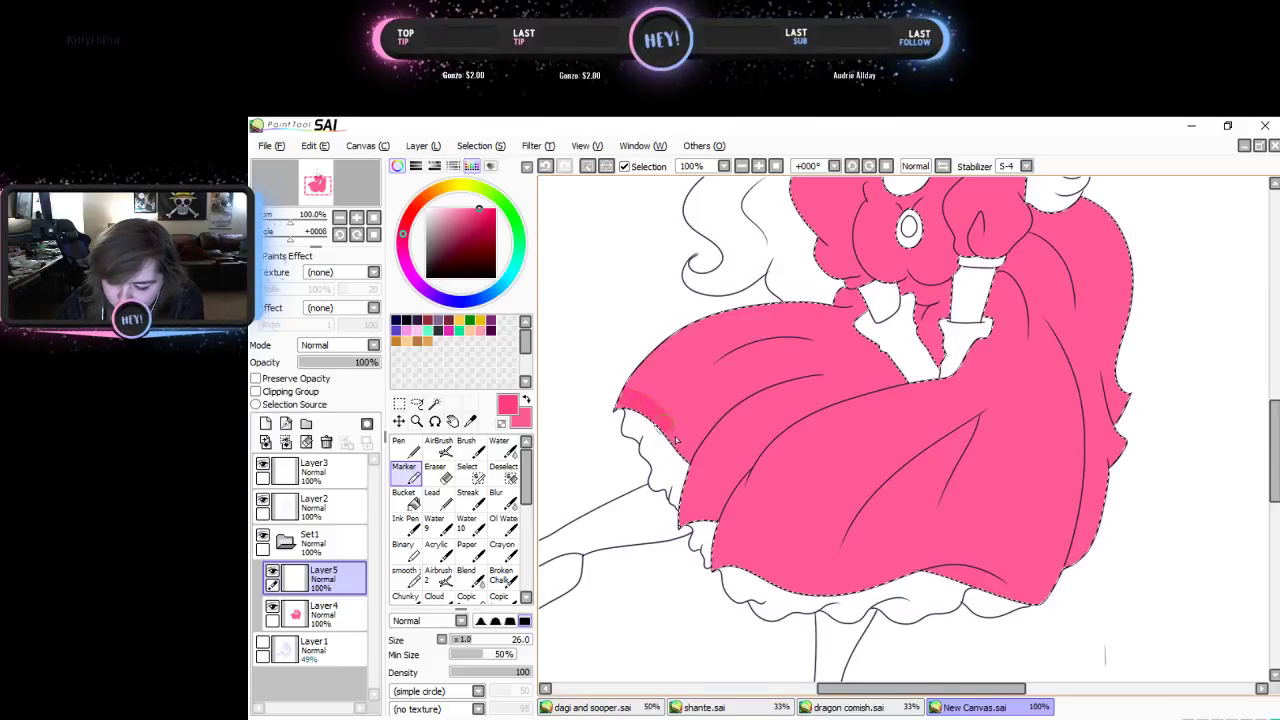
drag(690, 455, 605, 393)
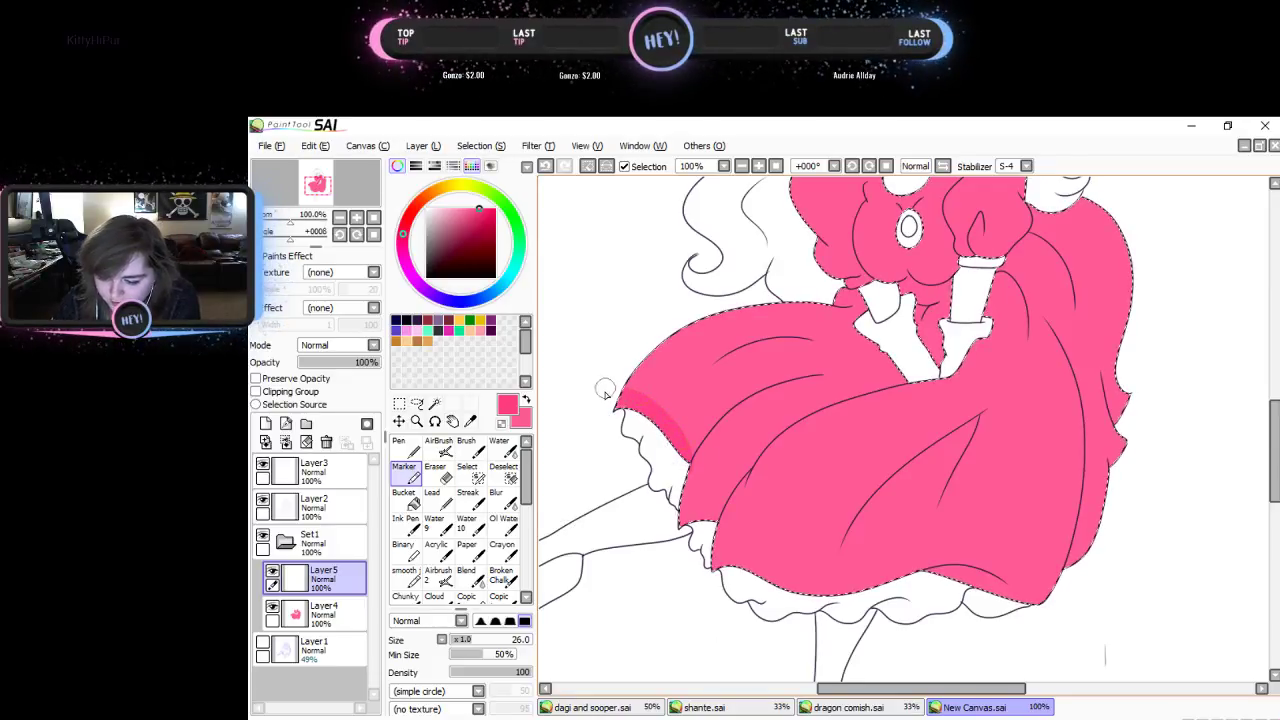
drag(605, 393, 684, 417)
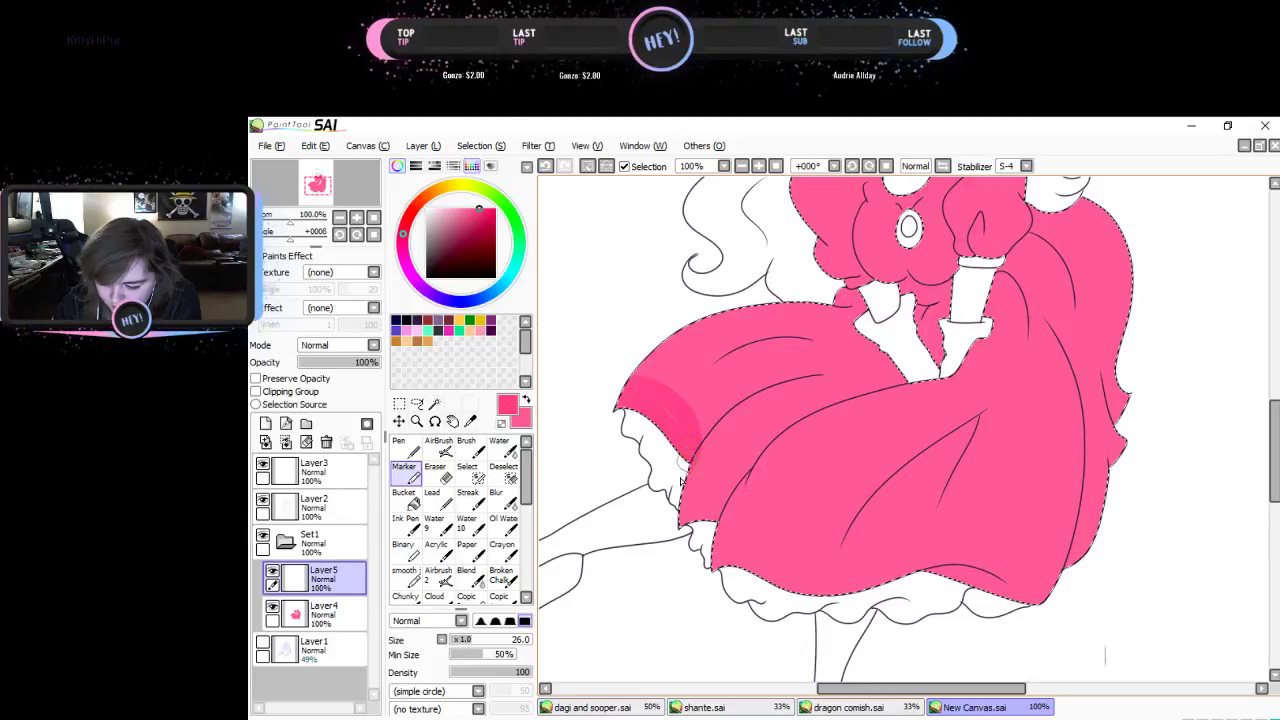
key(ctrl+z)
key(ctrl+z)
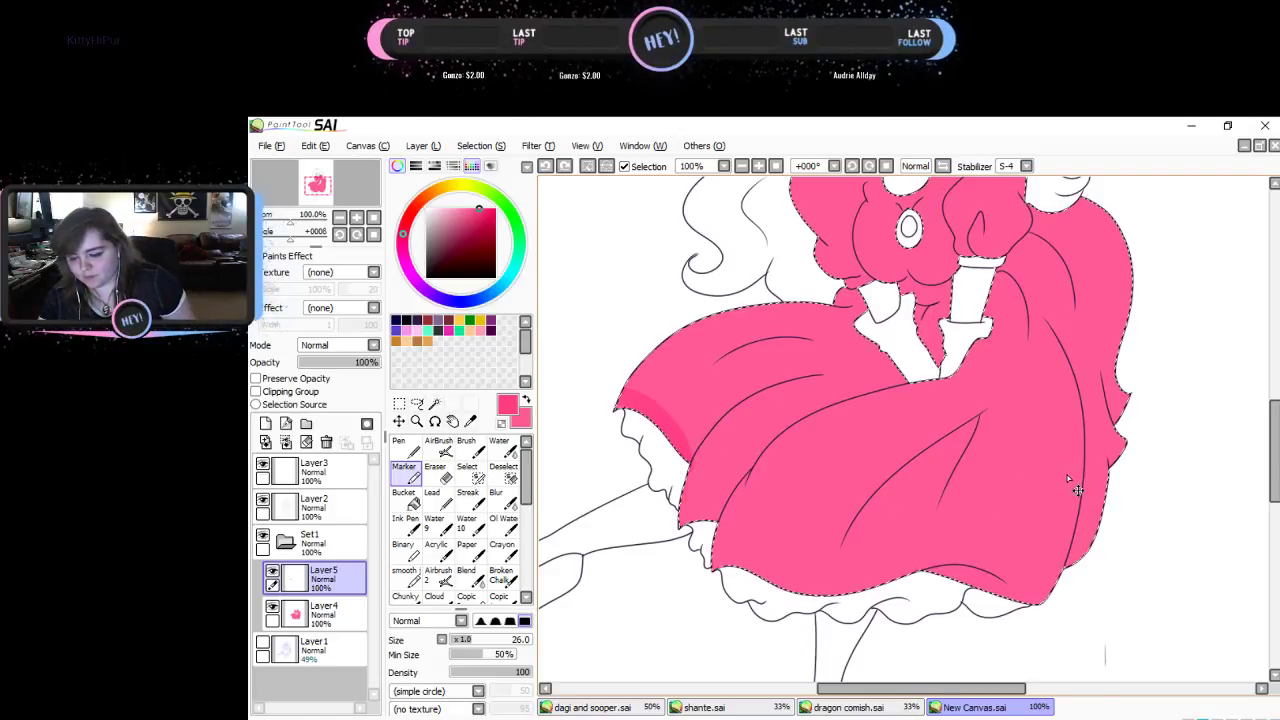
- Try a wider hem shadow with the Marker at size 58, clearing Layer5 after each attempt
click(496, 639)
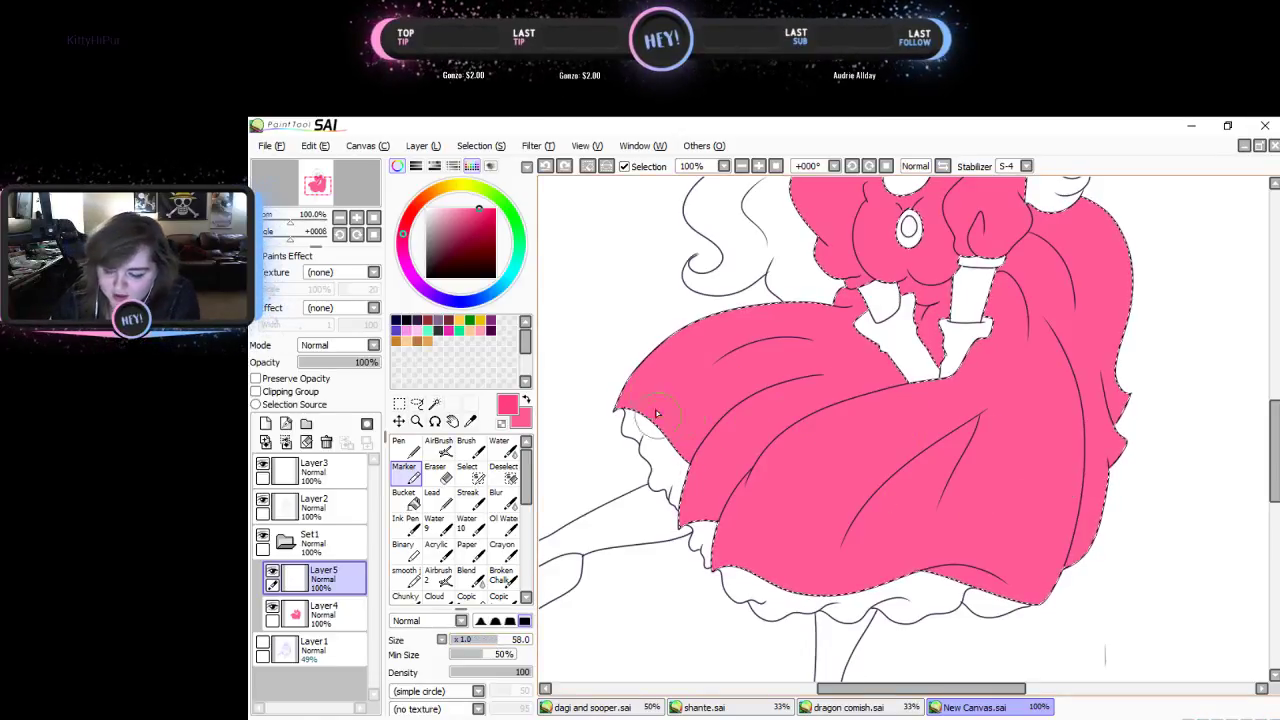
mouse_move(622, 388)
mouse_down()
mouse_move(669, 408)
mouse_move(706, 544)
mouse_move(803, 618)
mouse_move(975, 598)
mouse_up()
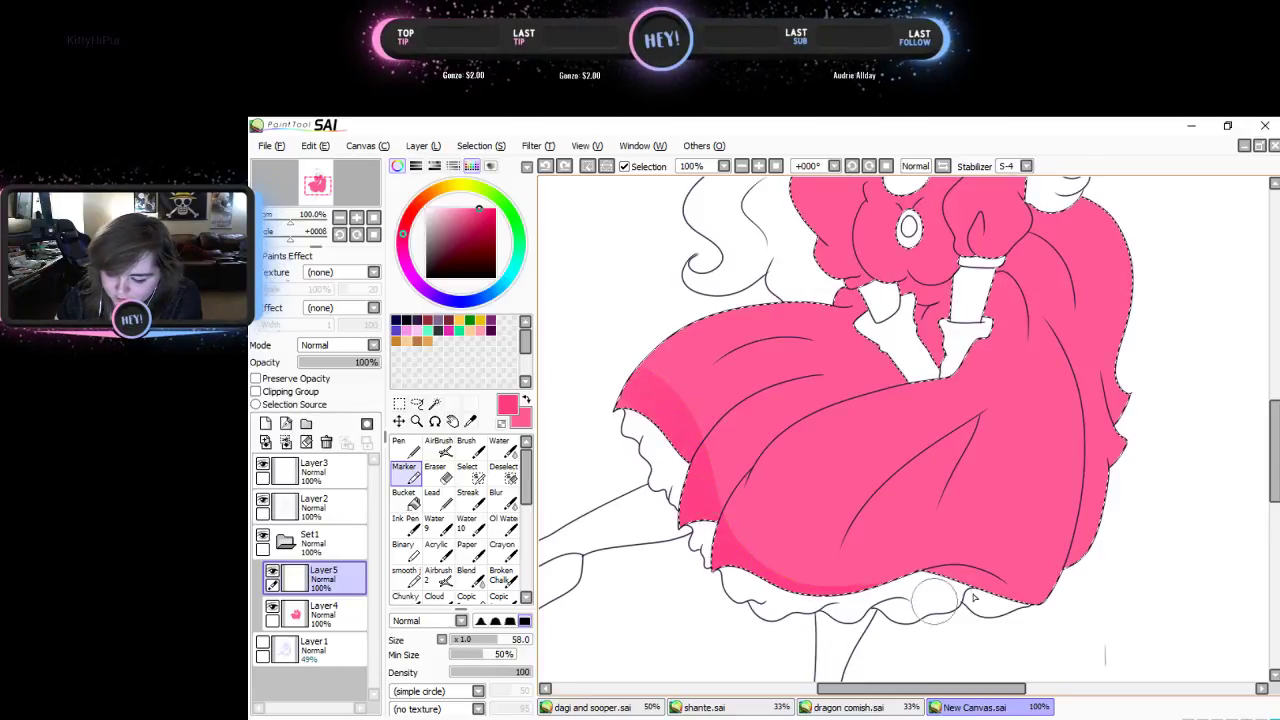
click(307, 443)
mouse_move(612, 390)
mouse_down()
mouse_move(673, 420)
mouse_move(727, 551)
mouse_move(820, 612)
mouse_move(930, 590)
mouse_move(1050, 588)
mouse_up()
mouse_move(1134, 377)
mouse_down()
mouse_move(1117, 488)
mouse_move(1087, 561)
mouse_move(1025, 598)
mouse_up()
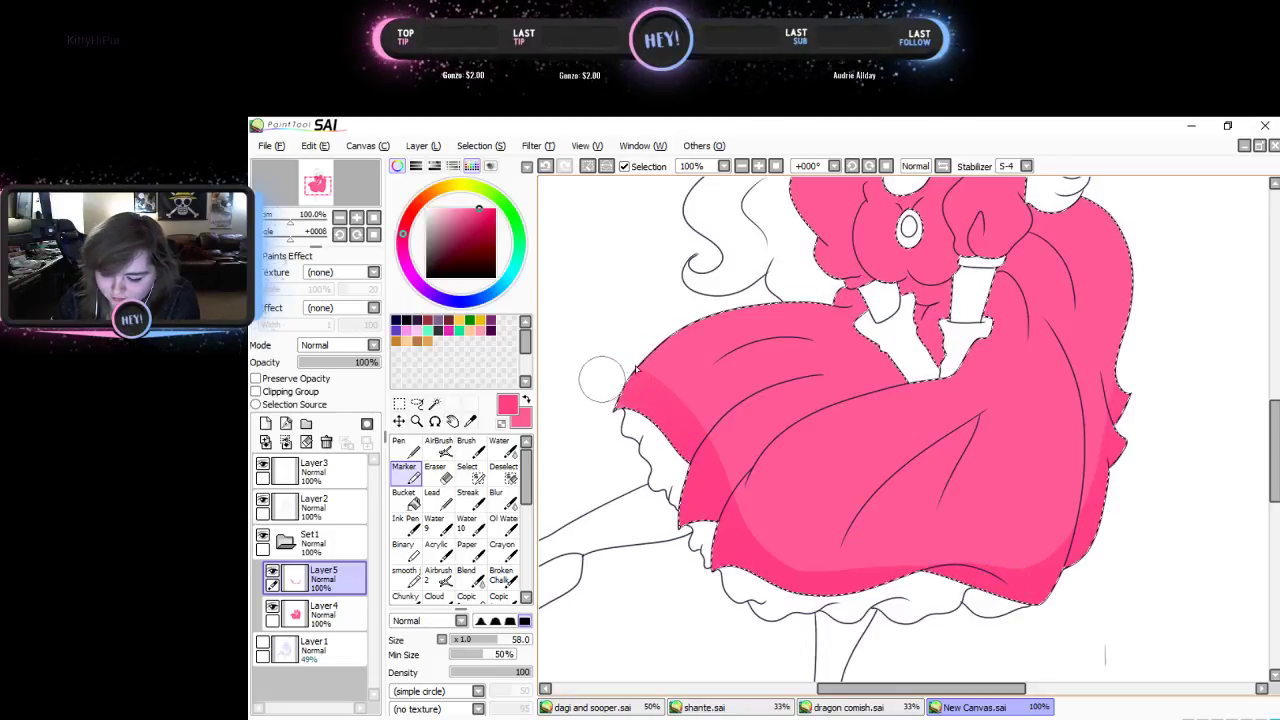
mouse_move(600, 385)
mouse_down()
mouse_move(760, 540)
mouse_move(1068, 516)
mouse_move(1096, 470)
mouse_up()
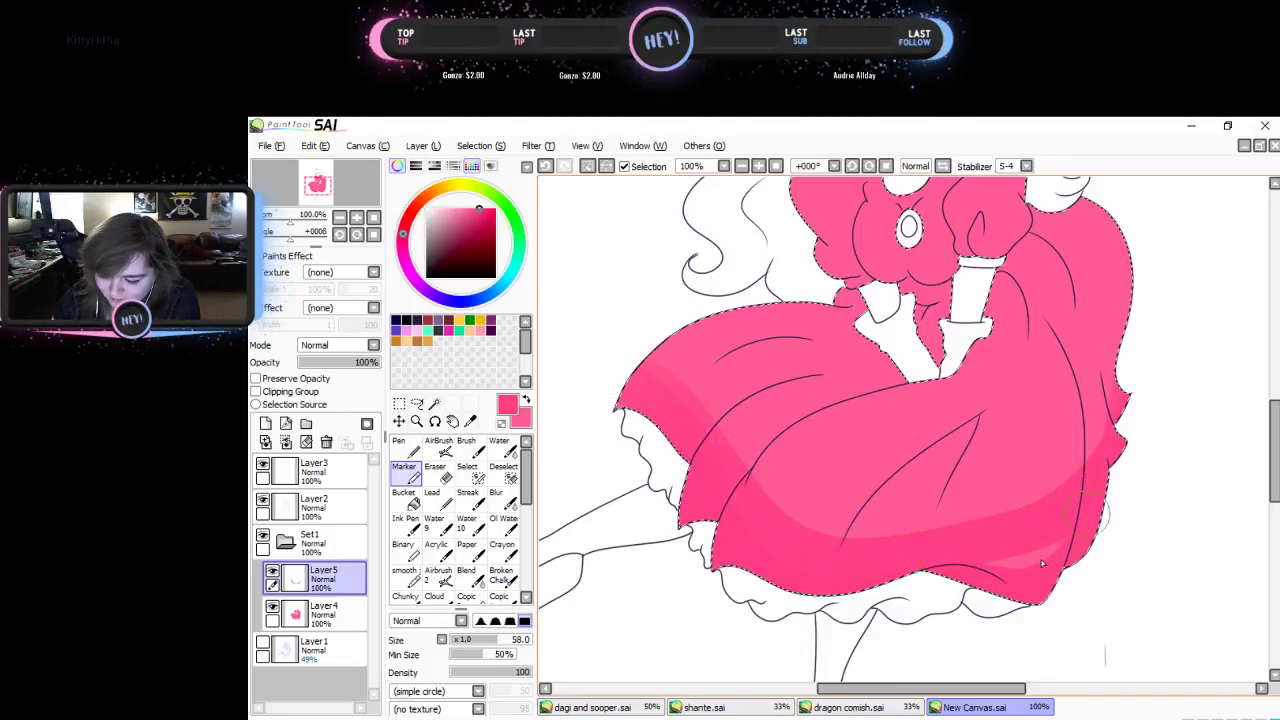
drag(1041, 563, 934, 595)
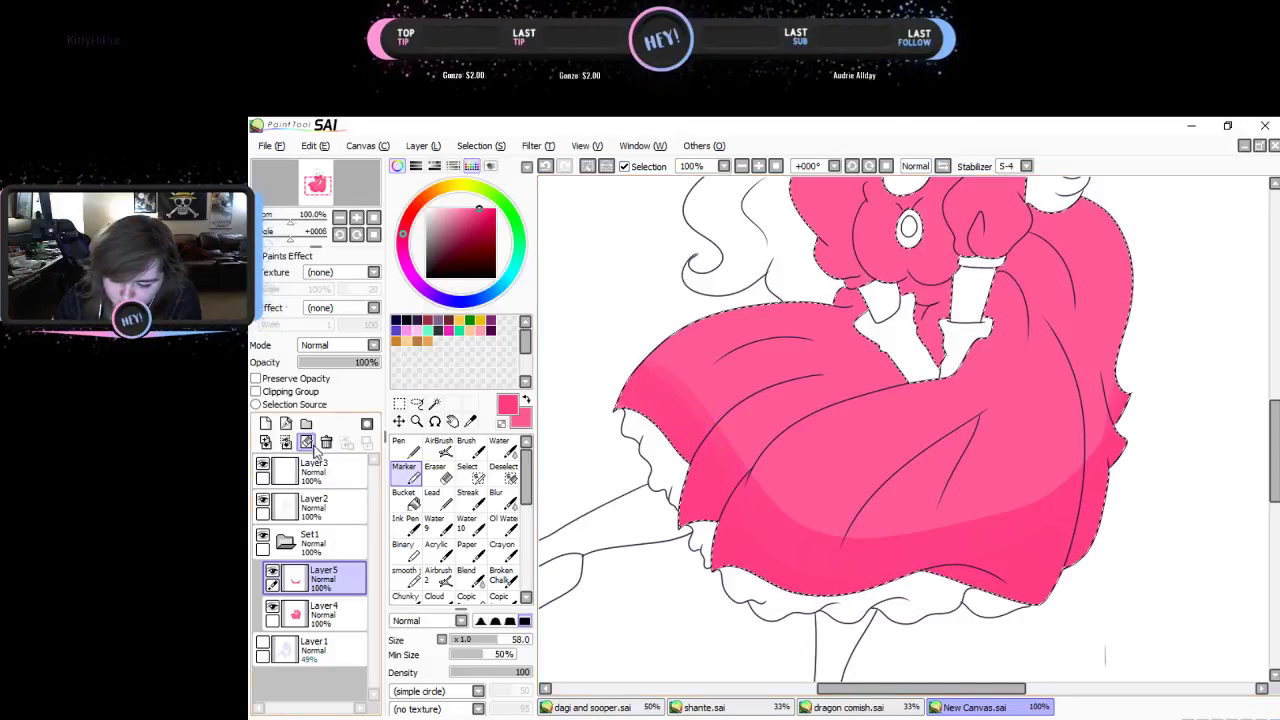
click(306, 442)
- Shade a broad band along the skirt's hem with the Ink Pen at size 70, and shade the neckline edge at size 25
click(405, 519)
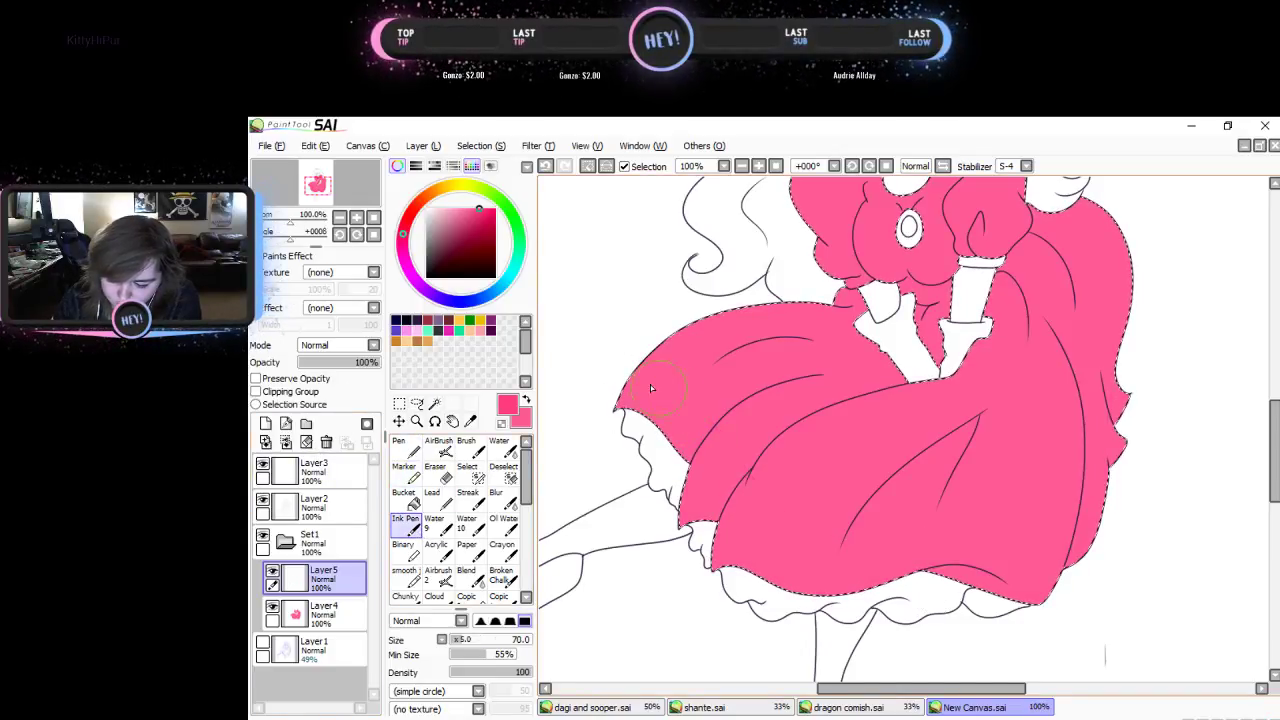
mouse_move(679, 411)
mouse_down()
mouse_move(766, 553)
mouse_move(890, 587)
mouse_move(1040, 550)
mouse_move(1144, 457)
mouse_move(1175, 345)
mouse_move(1153, 440)
mouse_move(1114, 520)
mouse_move(1028, 599)
mouse_move(917, 622)
mouse_move(739, 591)
mouse_move(837, 614)
mouse_move(712, 547)
mouse_move(650, 407)
mouse_move(600, 372)
mouse_up()
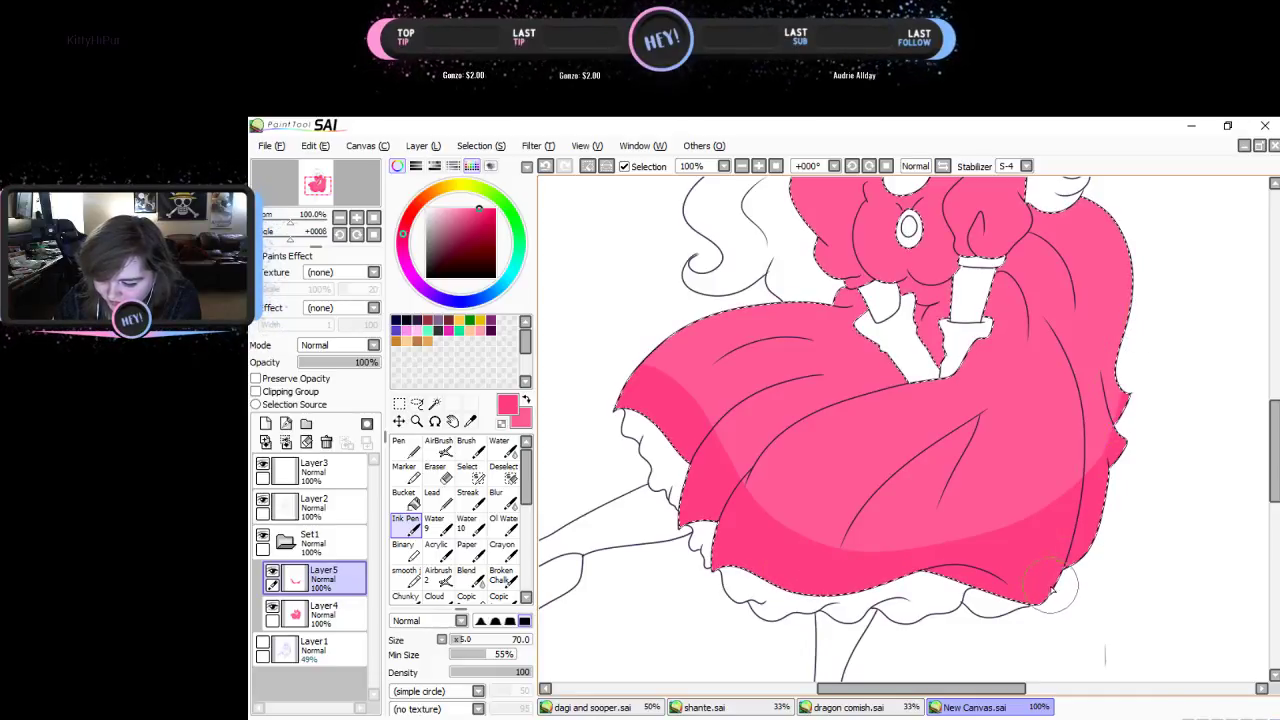
scroll(1240, 440, up, 5)
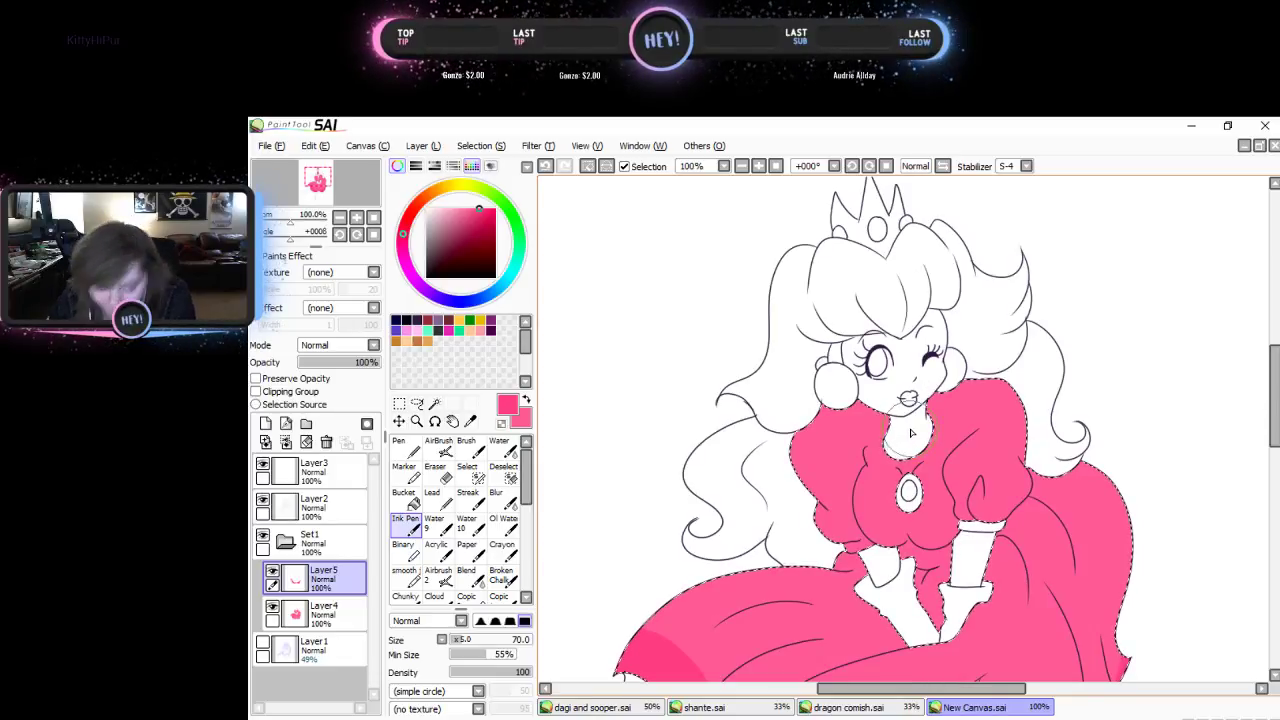
key([)
key([)
key([)
key([)
key([)
key([)
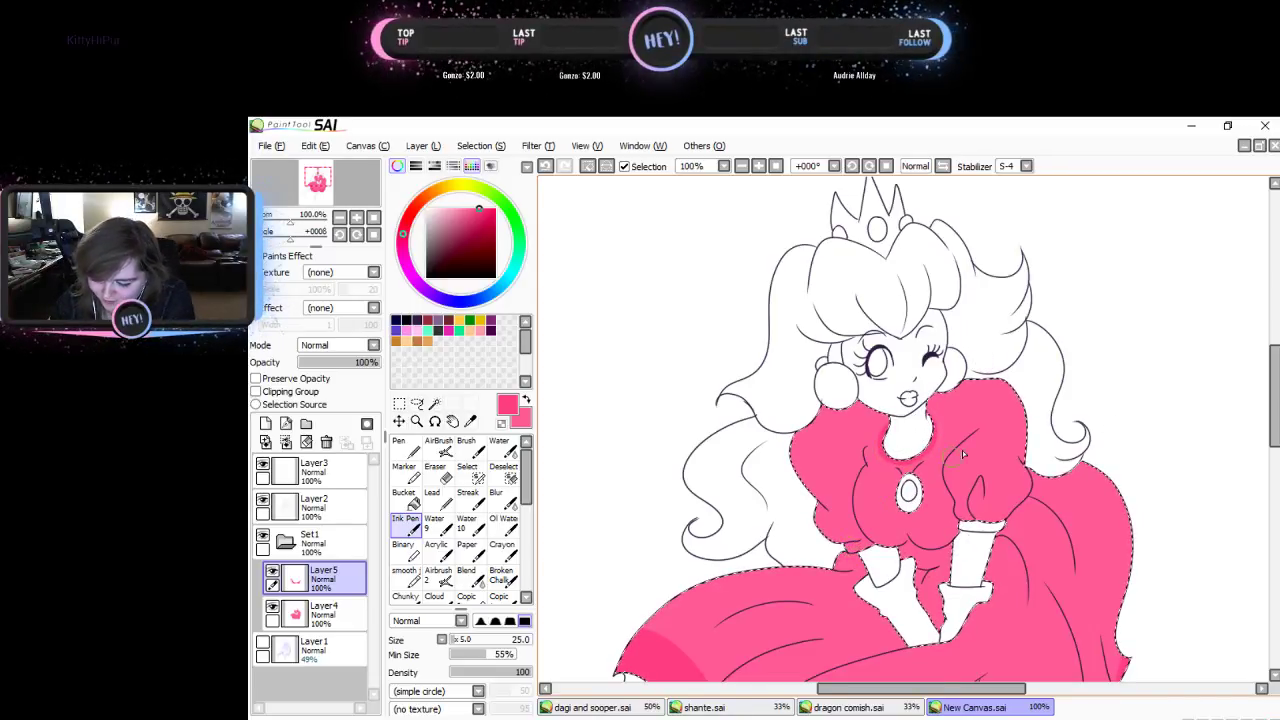
- Try the Shade blending mode on Layer5, and set the layer back to Normal
click(350, 345)
click(322, 421)
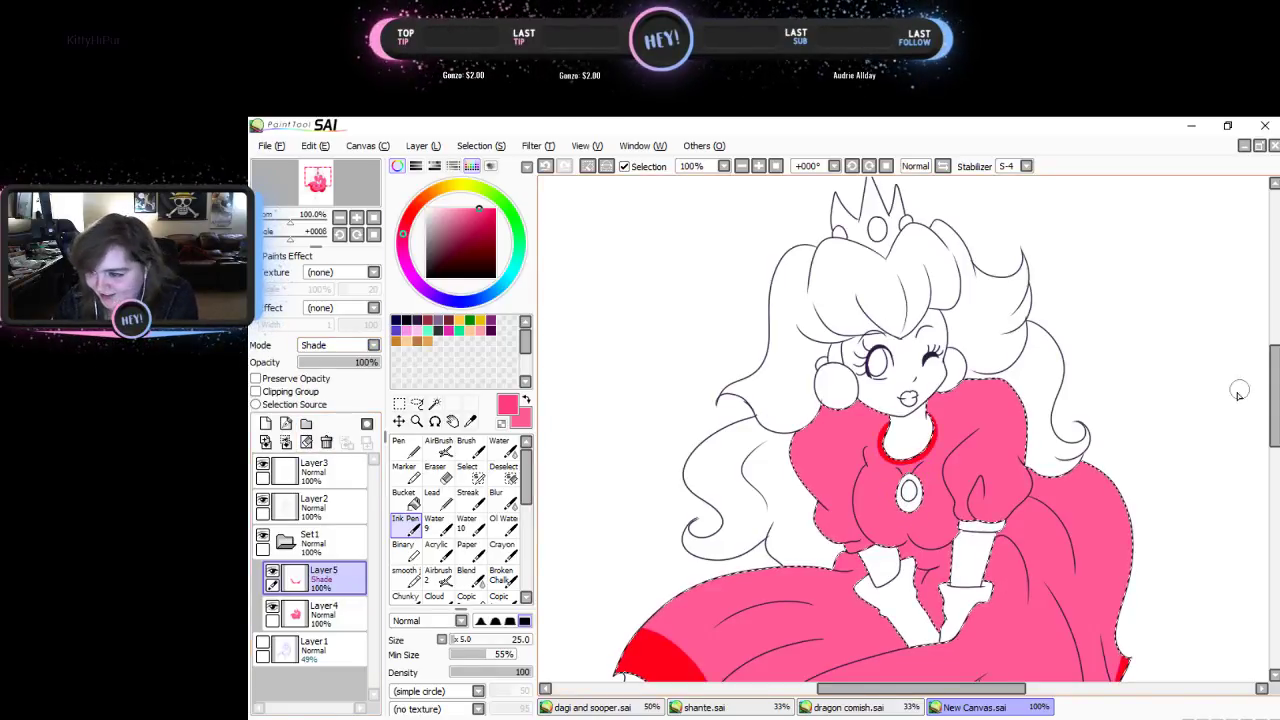
drag(1273, 420, 1273, 468)
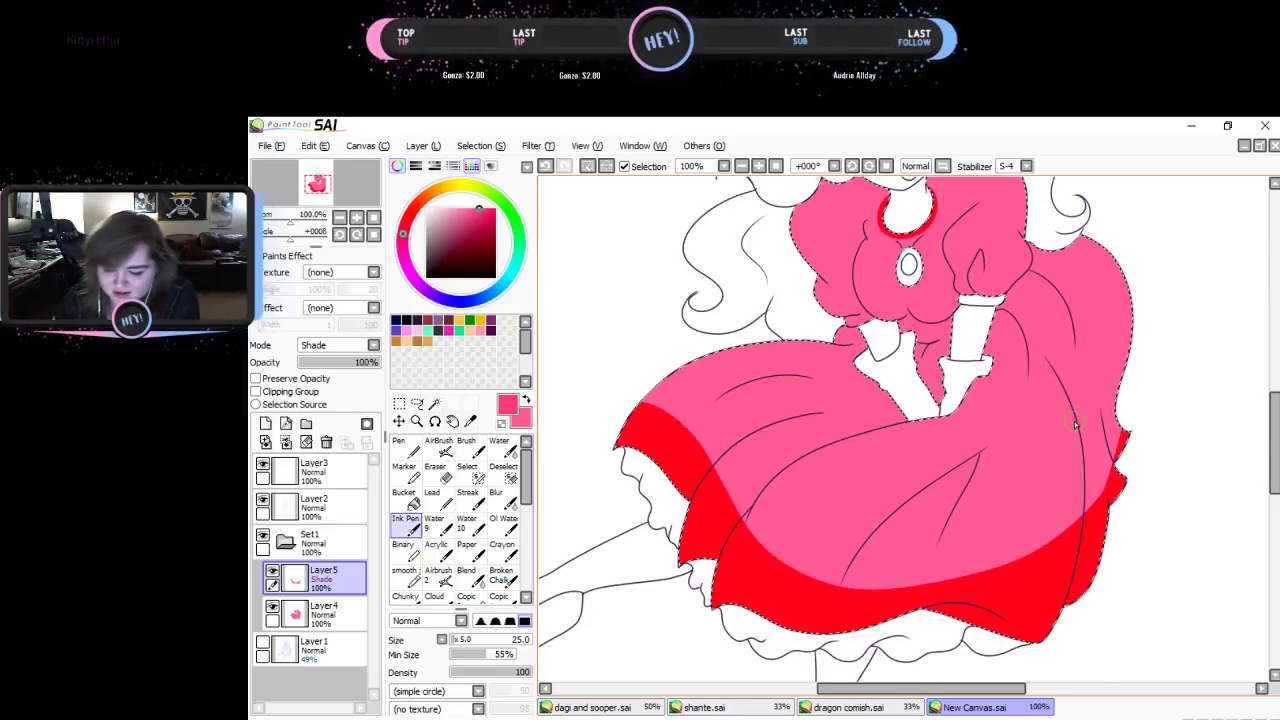
click(337, 346)
click(333, 360)
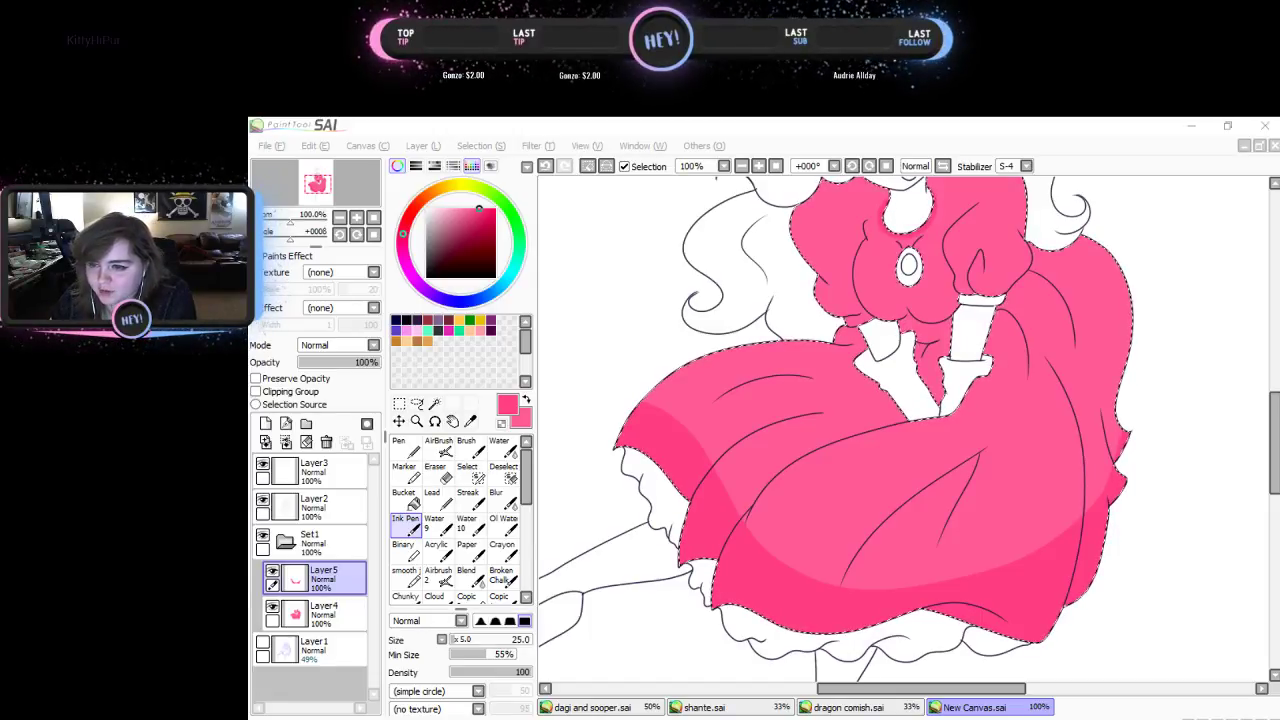
click(992, 514)
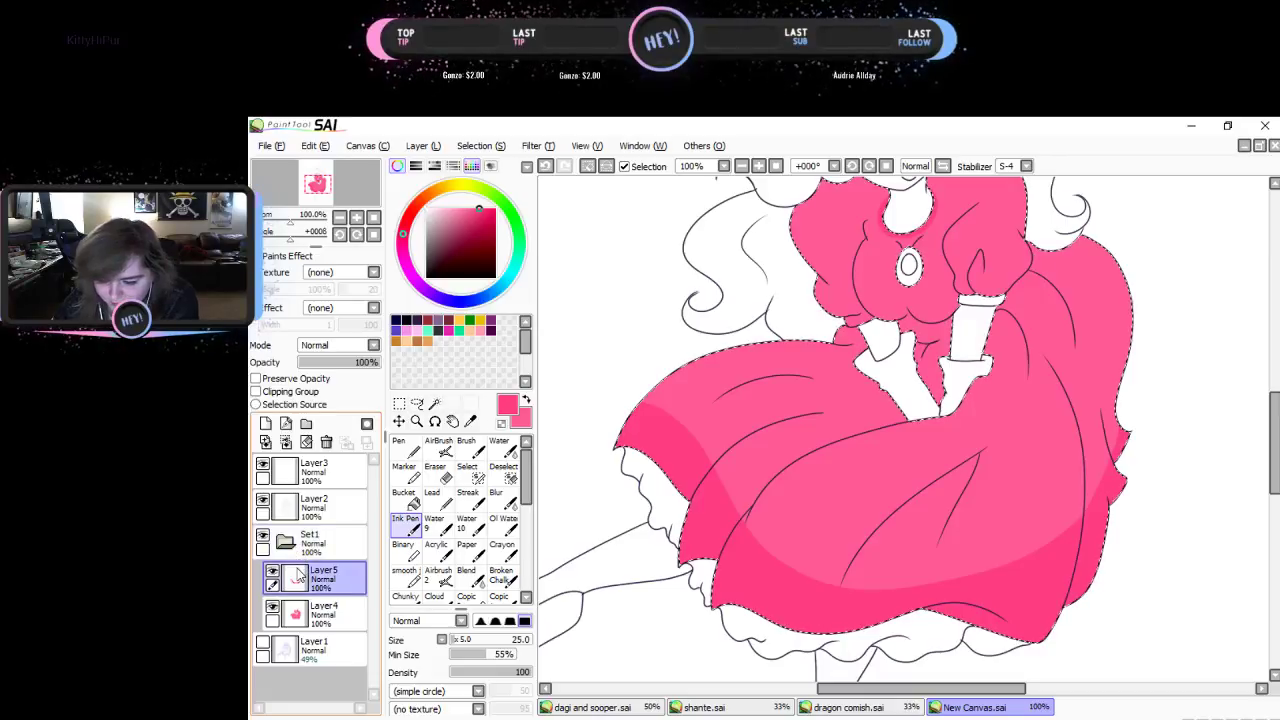
- Fill the unpainted sleeve cuff above the glove with the base pink on Layer4, using the Ink Pen at size 25
click(434, 403)
click(320, 505)
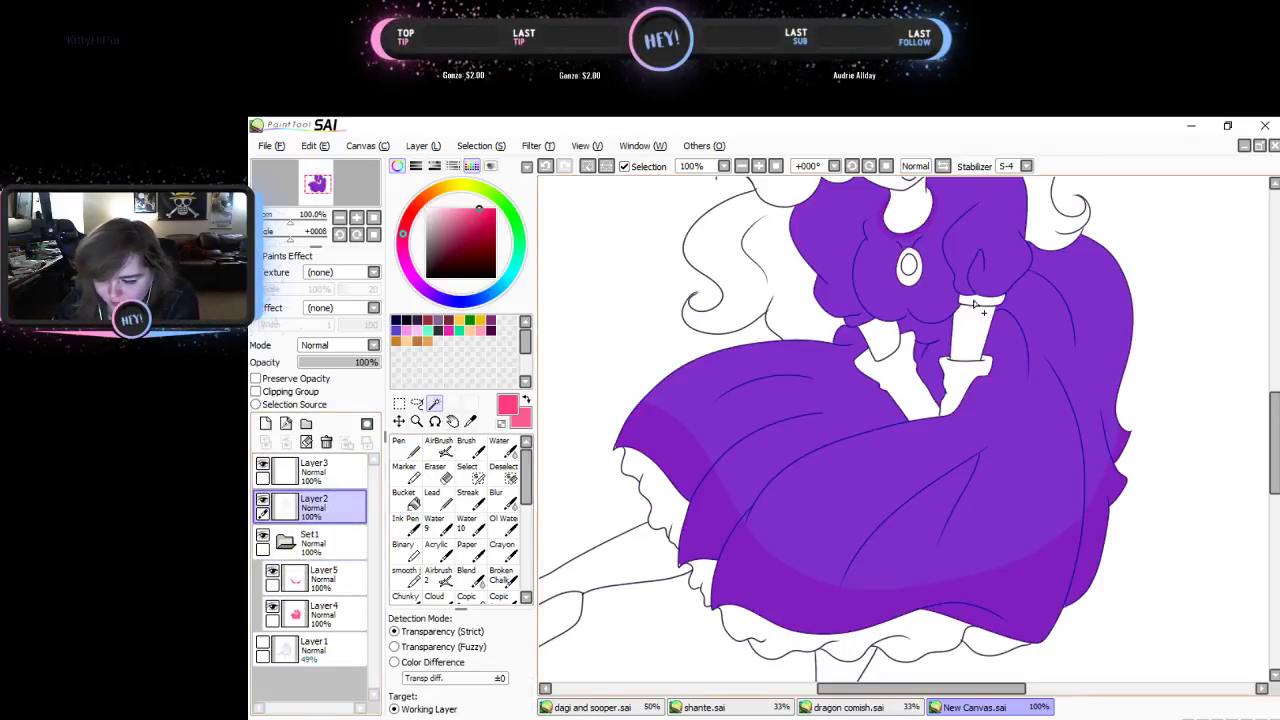
click(315, 612)
double_click(414, 452)
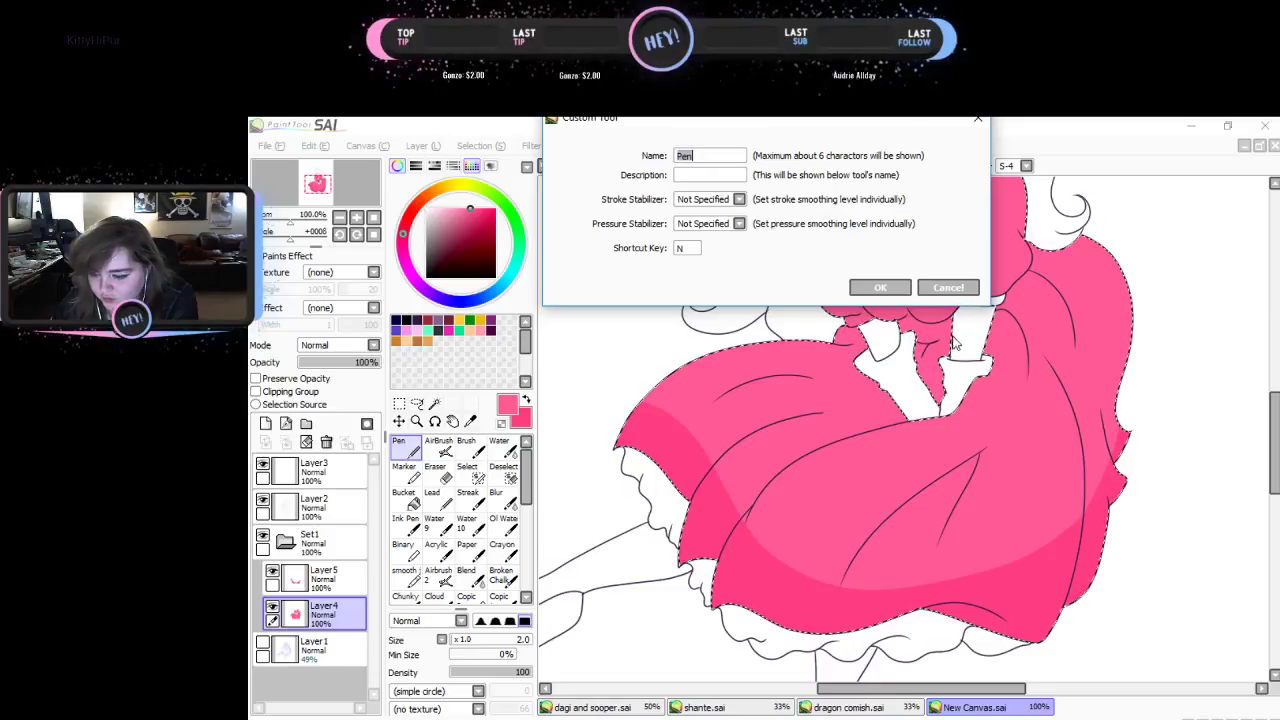
click(926, 284)
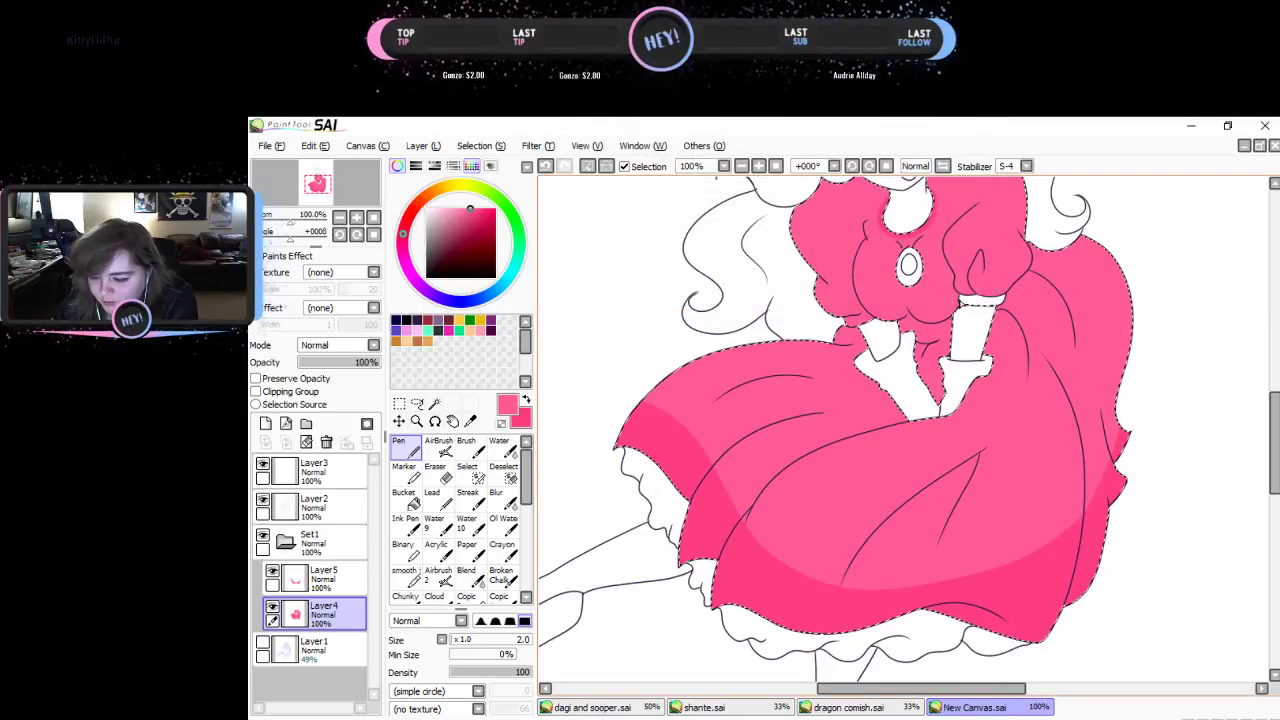
click(406, 525)
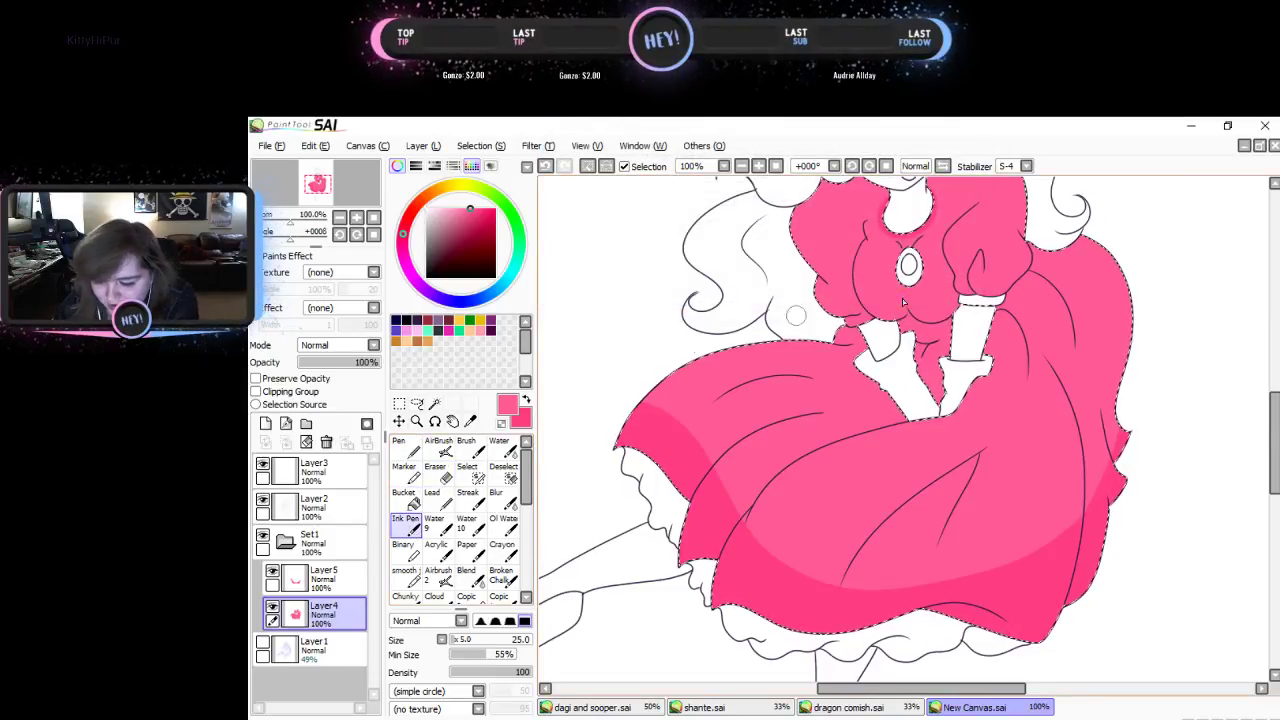
drag(962, 300, 971, 281)
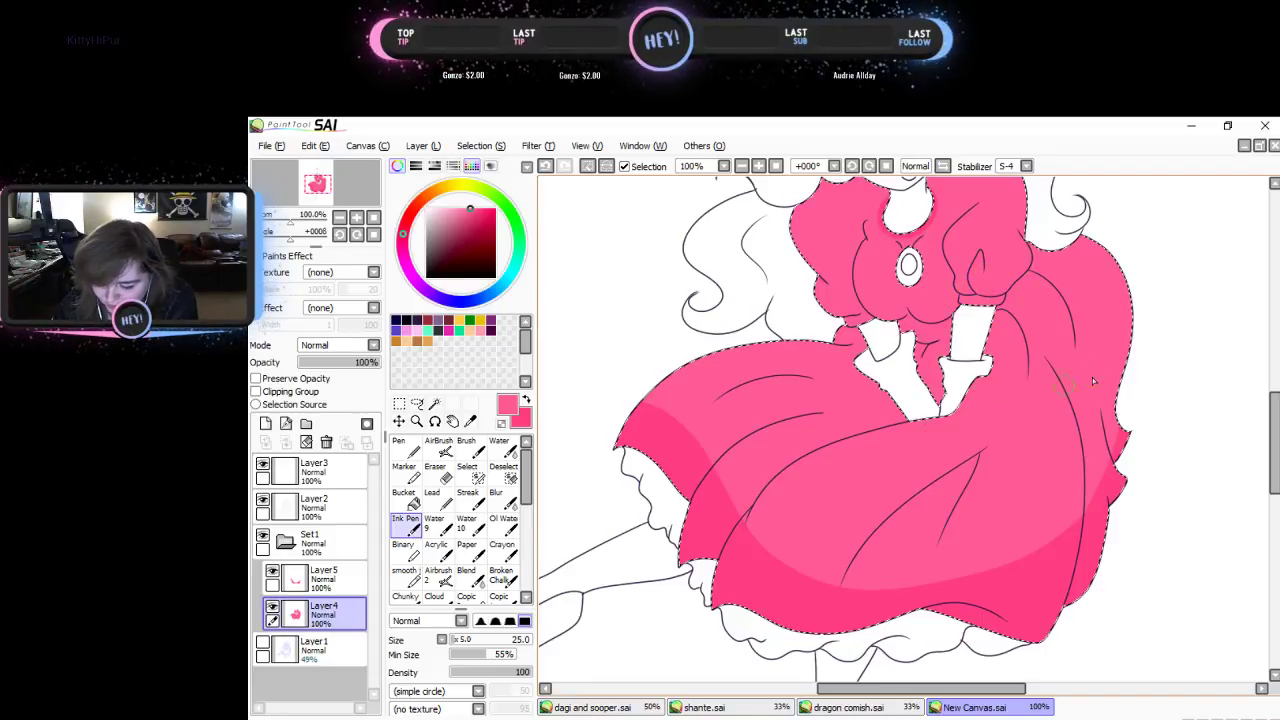
- Make Layer5 the active layer and clear the dress selection
click(318, 578)
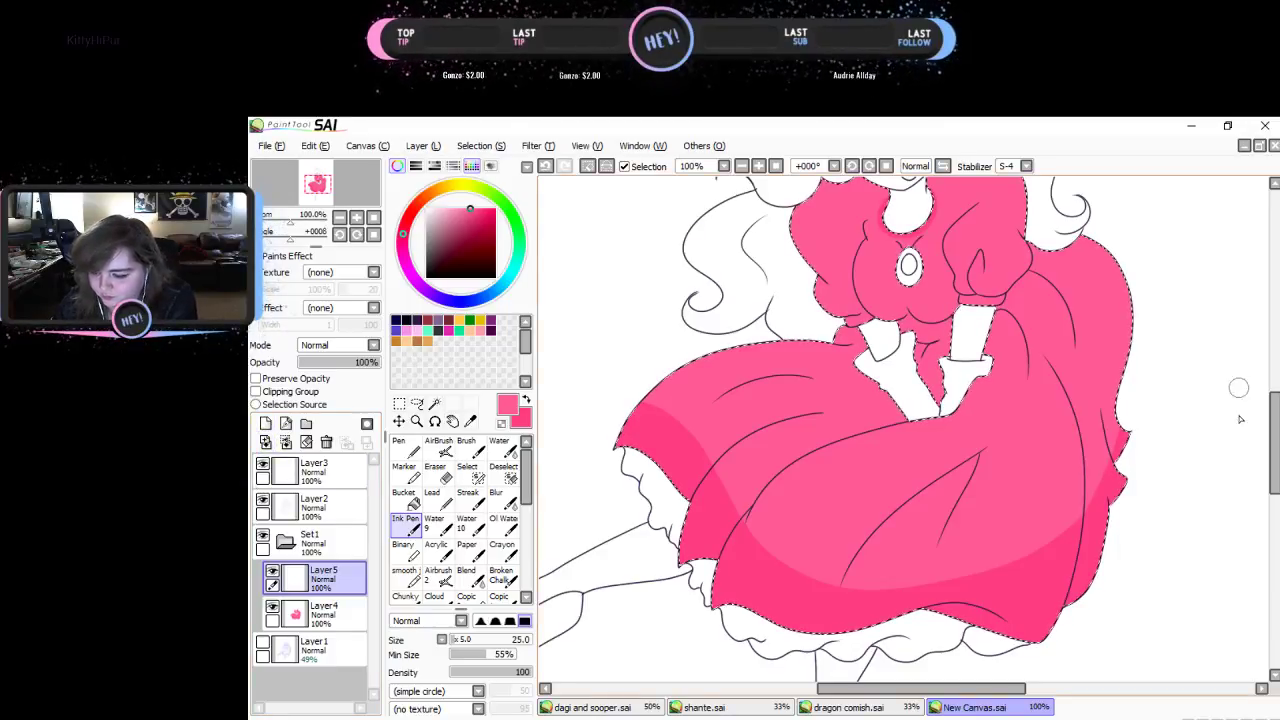
mouse_move(1273, 440)
mouse_down()
mouse_move(1273, 403)
mouse_move(1274, 462)
mouse_up()
click(497, 146)
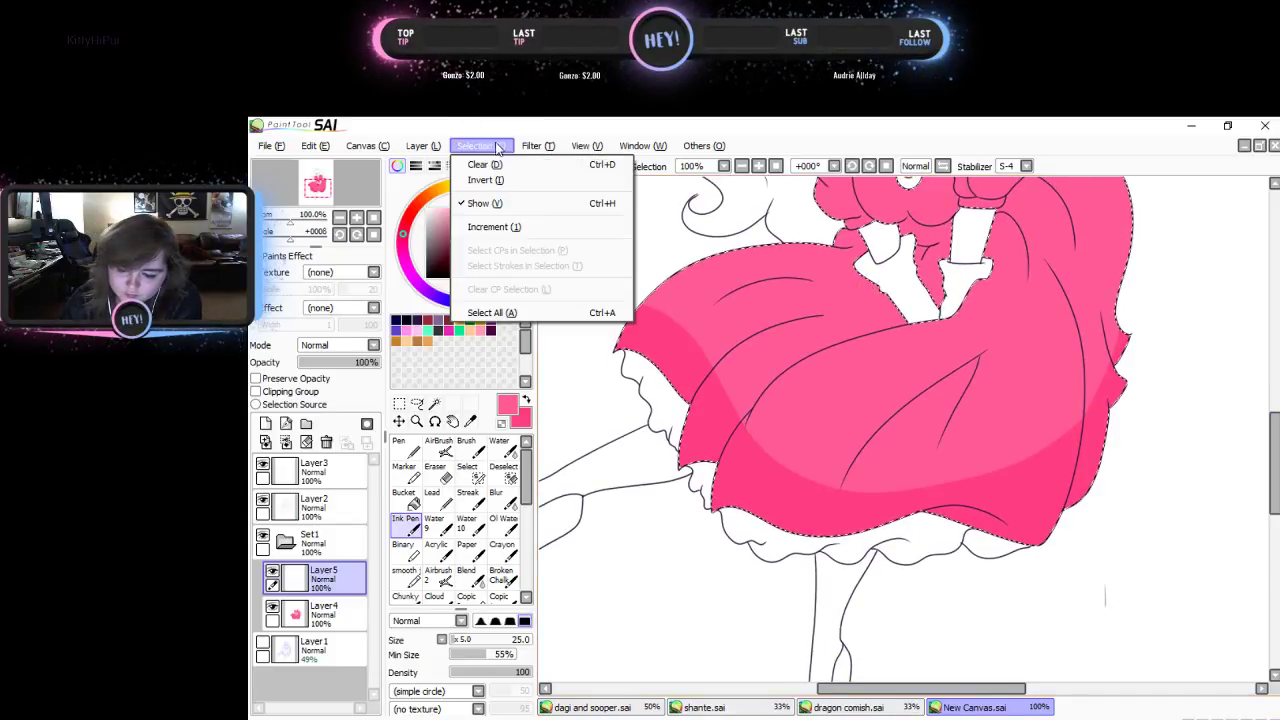
click(490, 164)
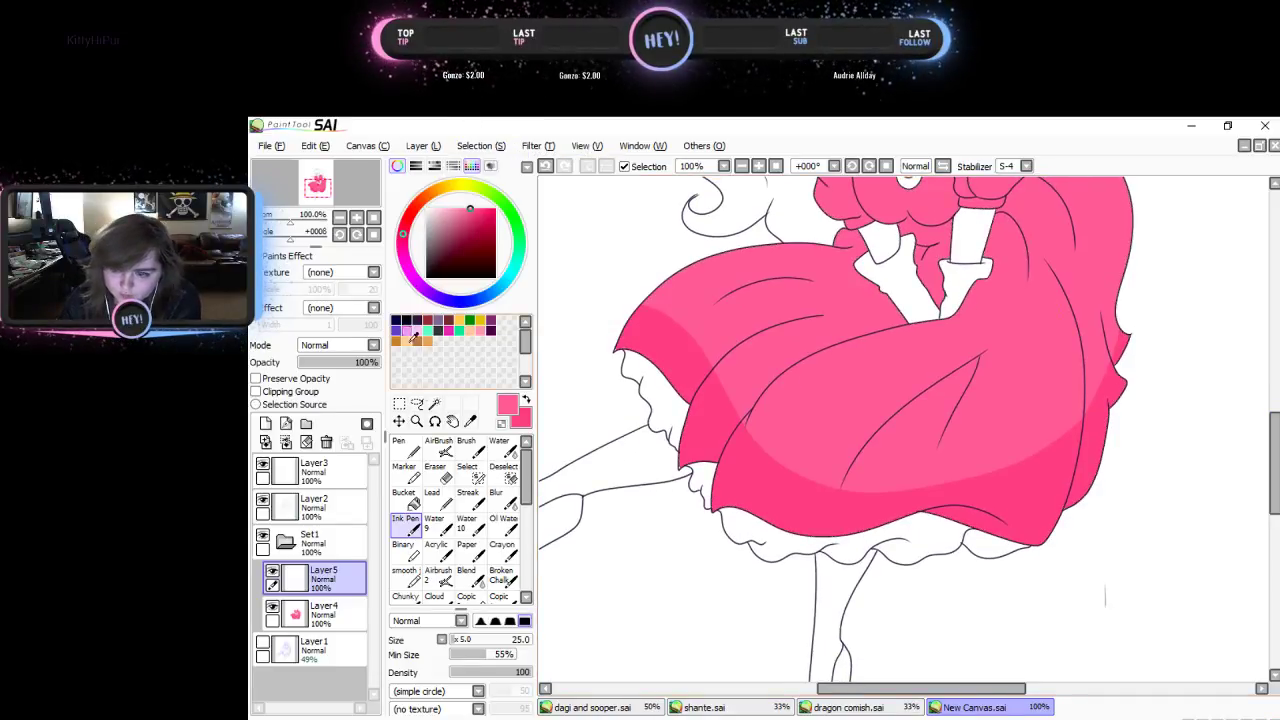
- Add a new layer above Layer5 and select the petticoat ruffle sections under the skirt on Layer2 with the Magic Wand
click(267, 423)
click(314, 503)
click(434, 403)
click(937, 545)
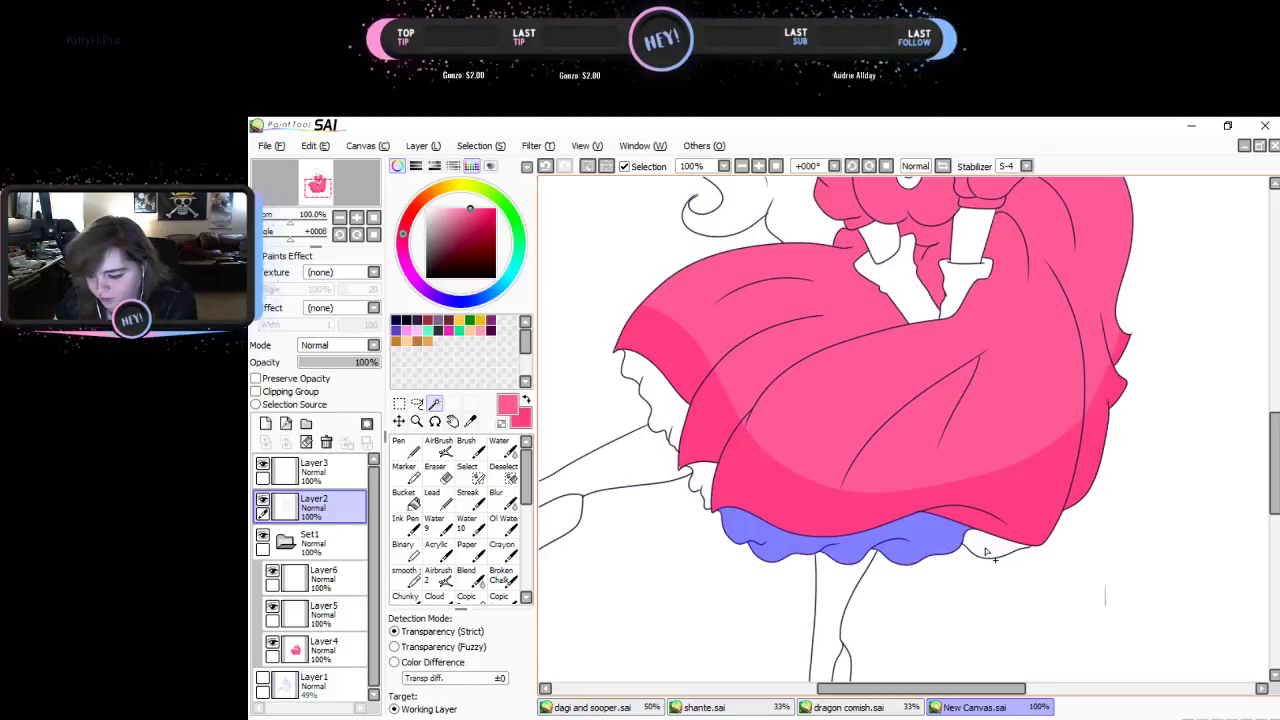
click(986, 550)
click(698, 469)
click(676, 428)
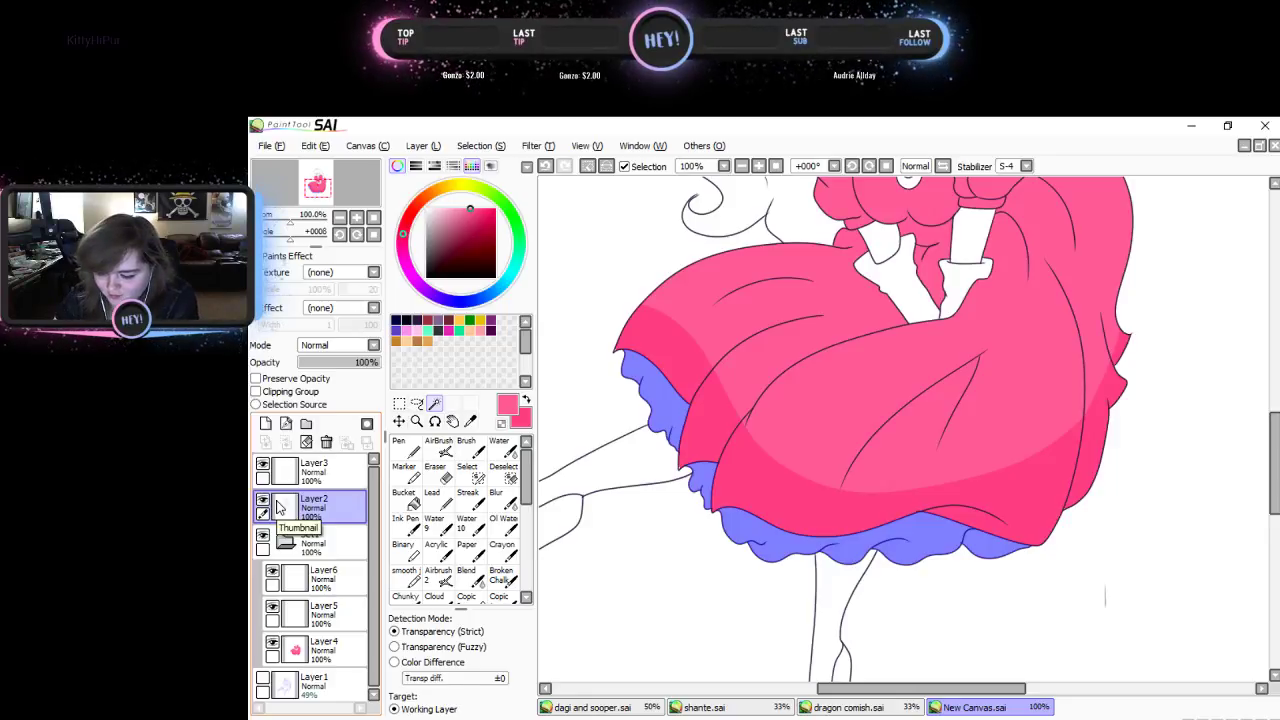
- Make Layer4 active with the Pen and clear the petticoat ruffle selection
click(355, 217)
click(355, 217)
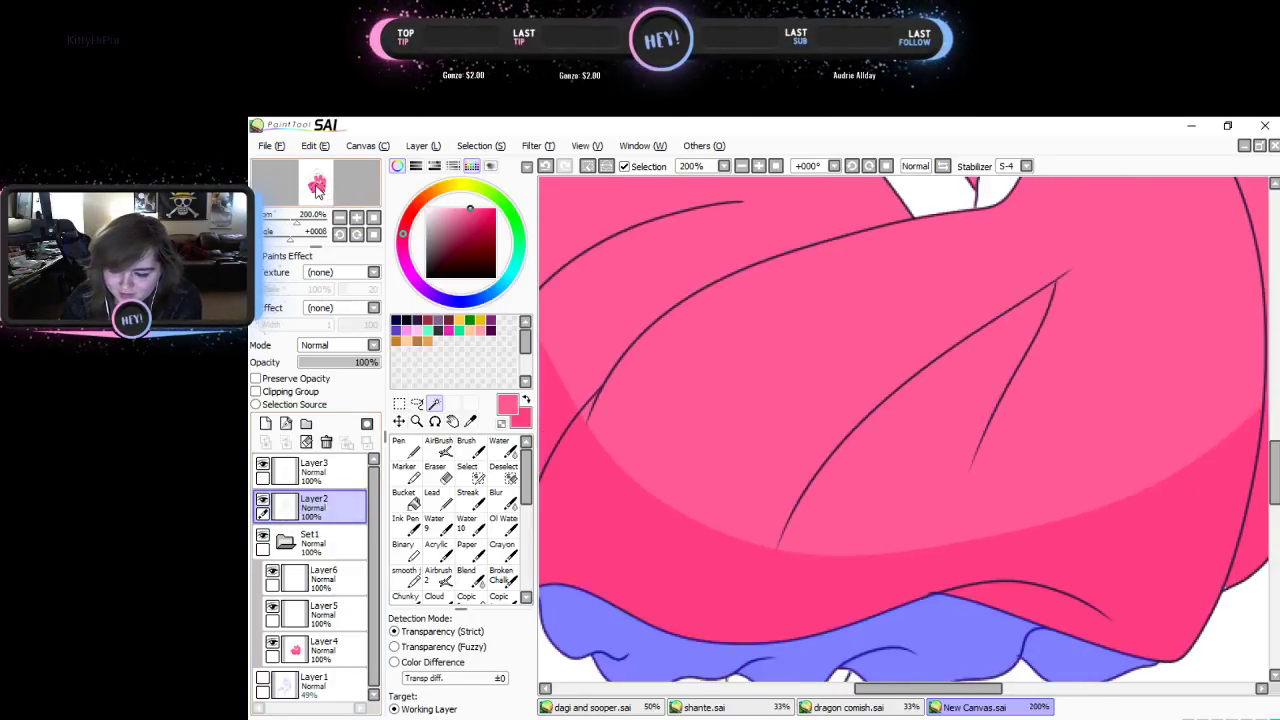
drag(310, 185, 315, 186)
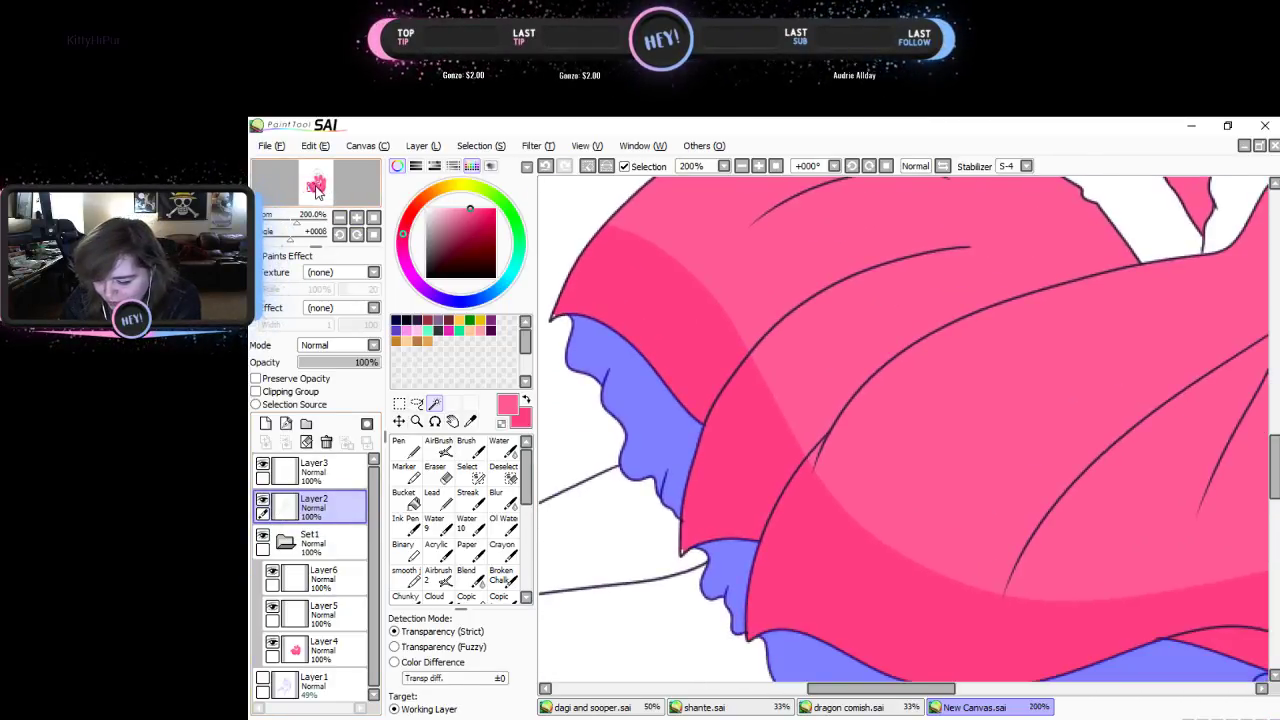
click(467, 470)
click(318, 612)
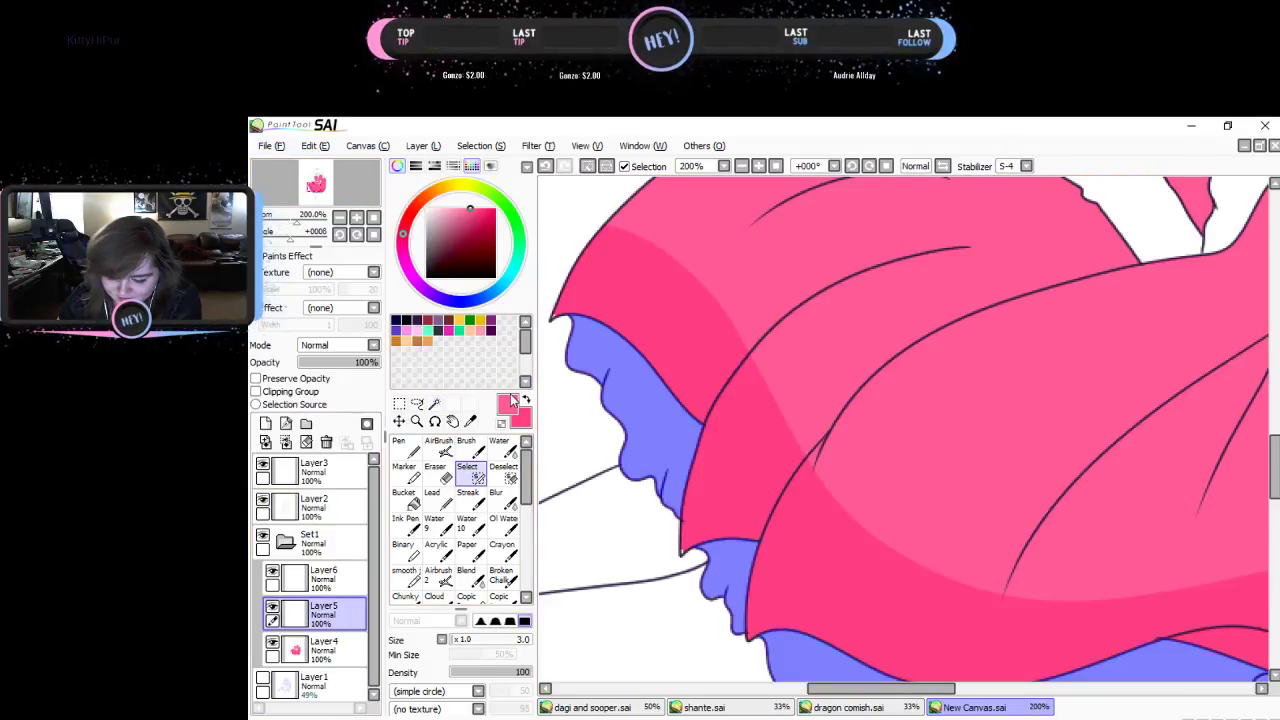
click(320, 648)
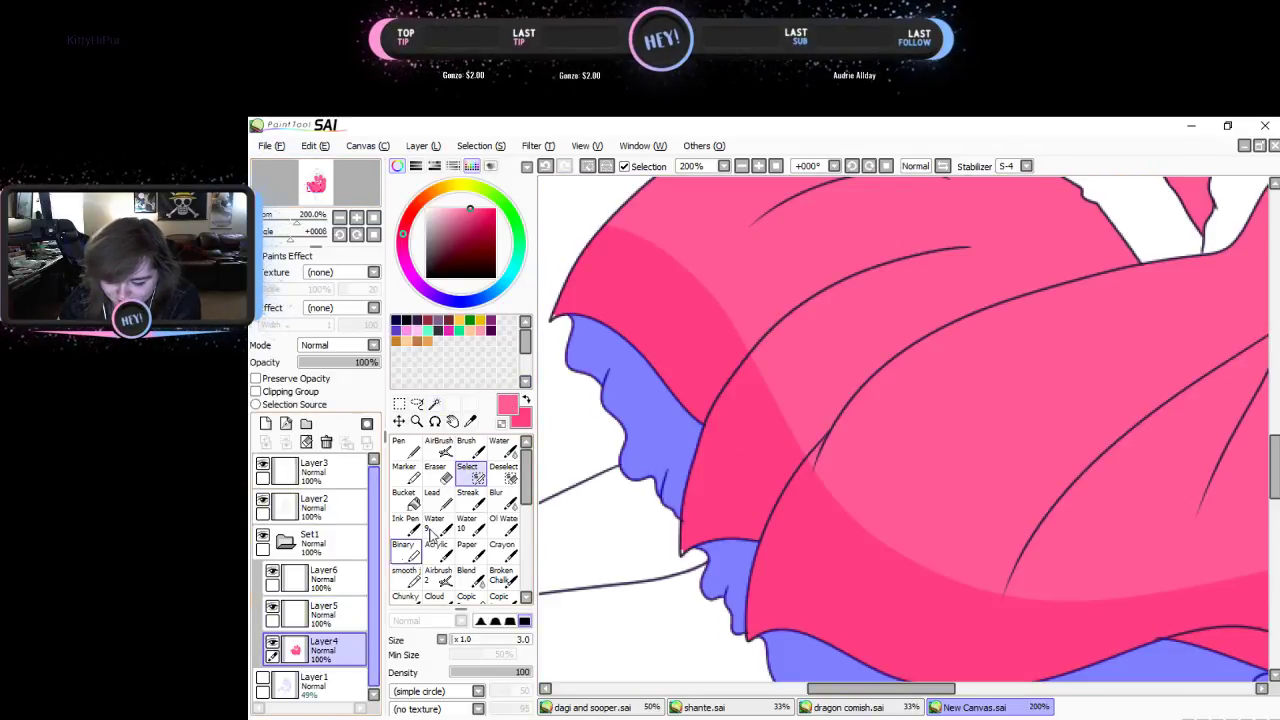
click(401, 447)
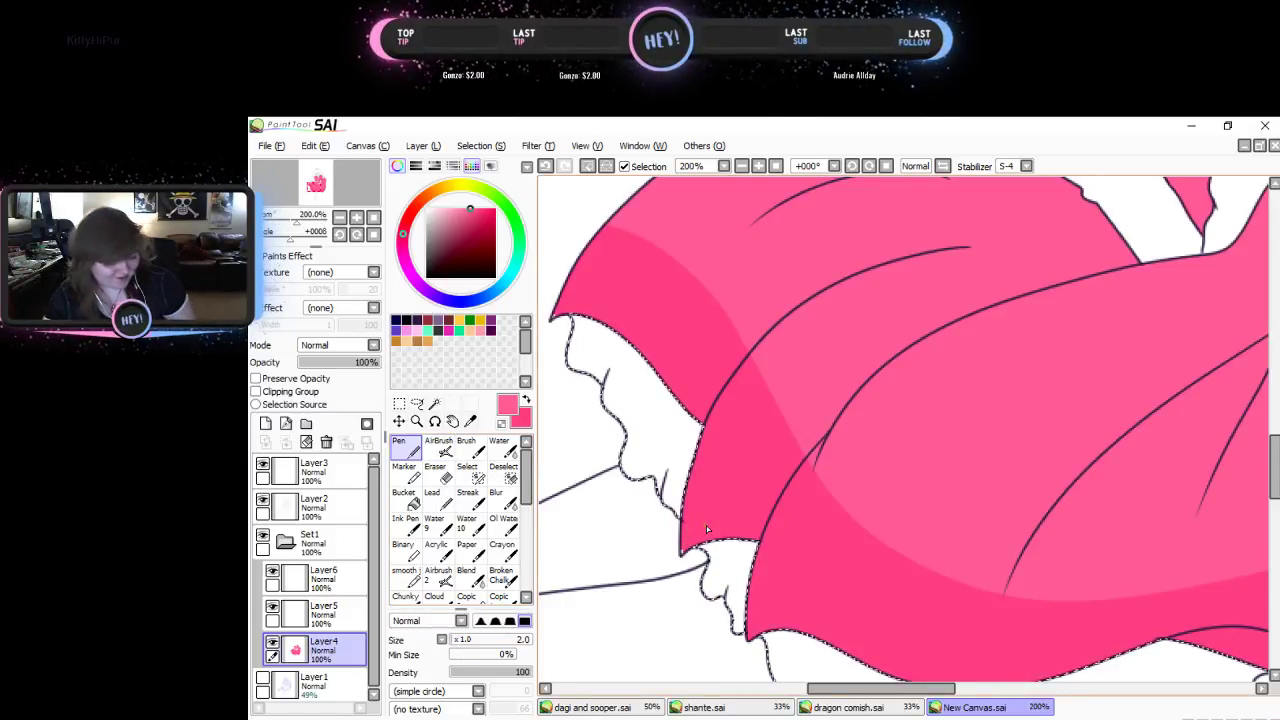
key(ctrl+d)
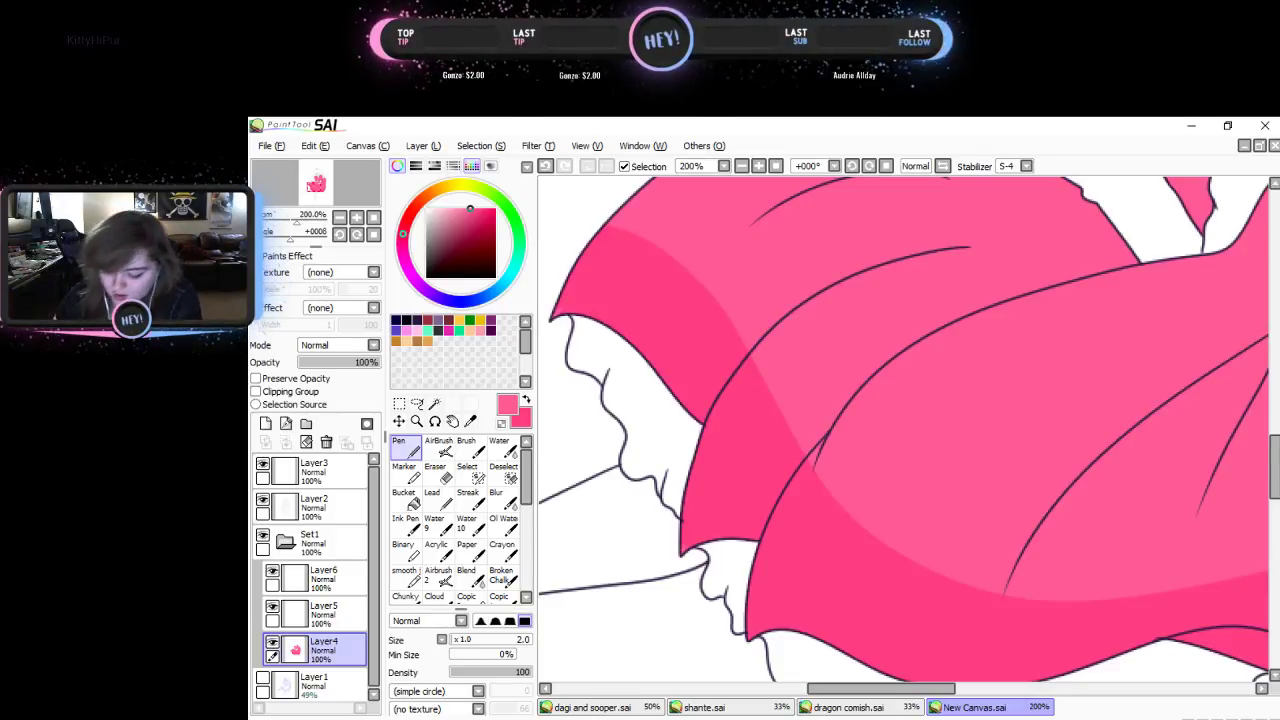
- Erase the stray vertical mark in the blank area beside the skirt hem on Layer2 with the Eraser
drag(891, 689, 988, 694)
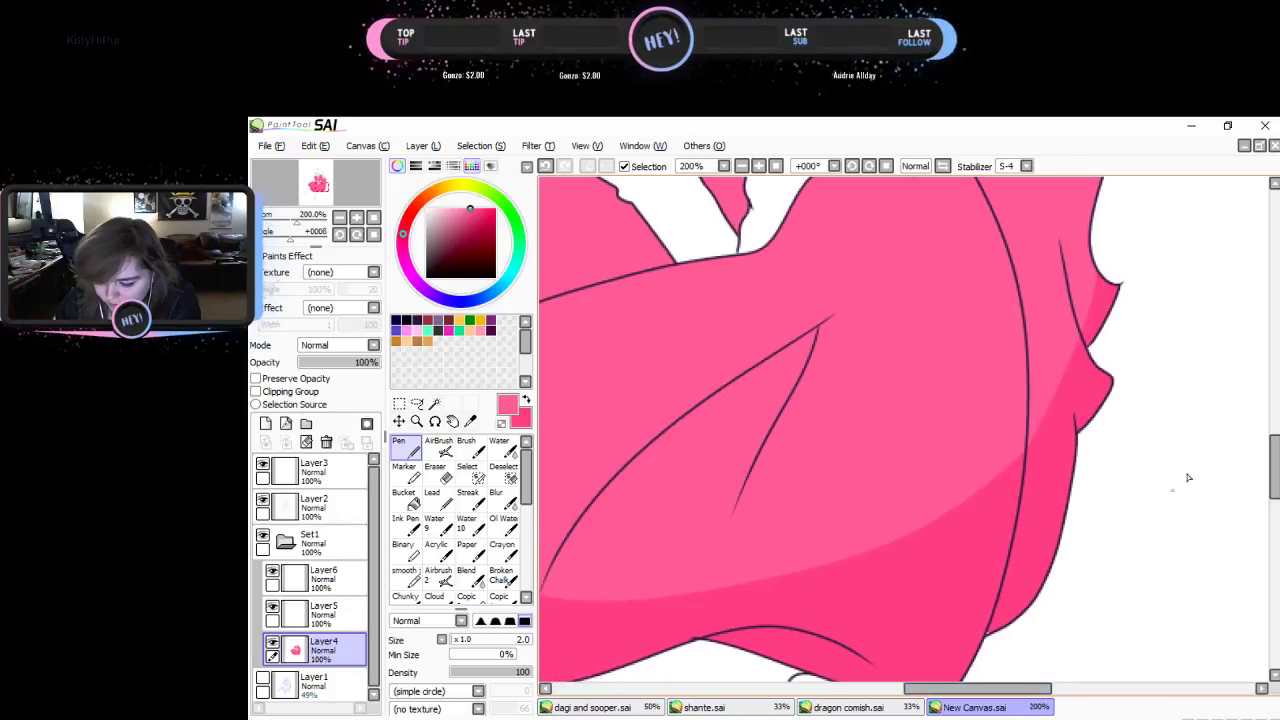
scroll(833, 430, up, 5)
drag(1275, 417, 1243, 512)
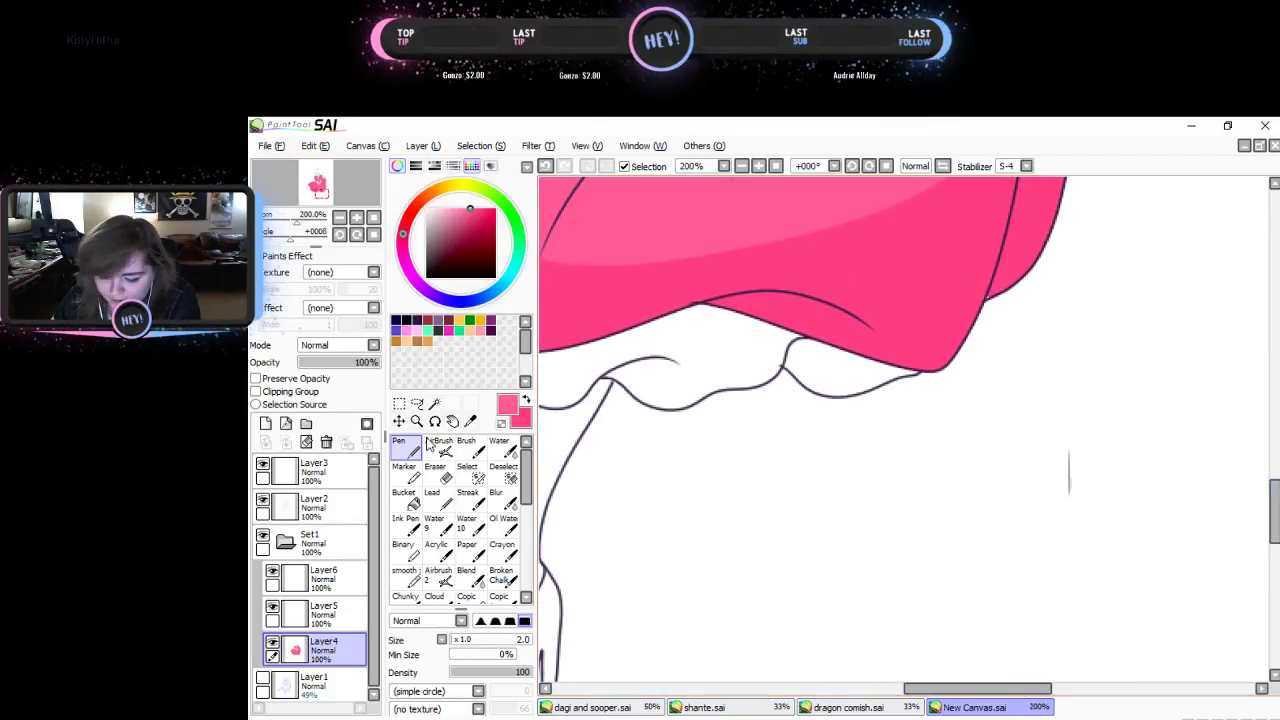
click(312, 508)
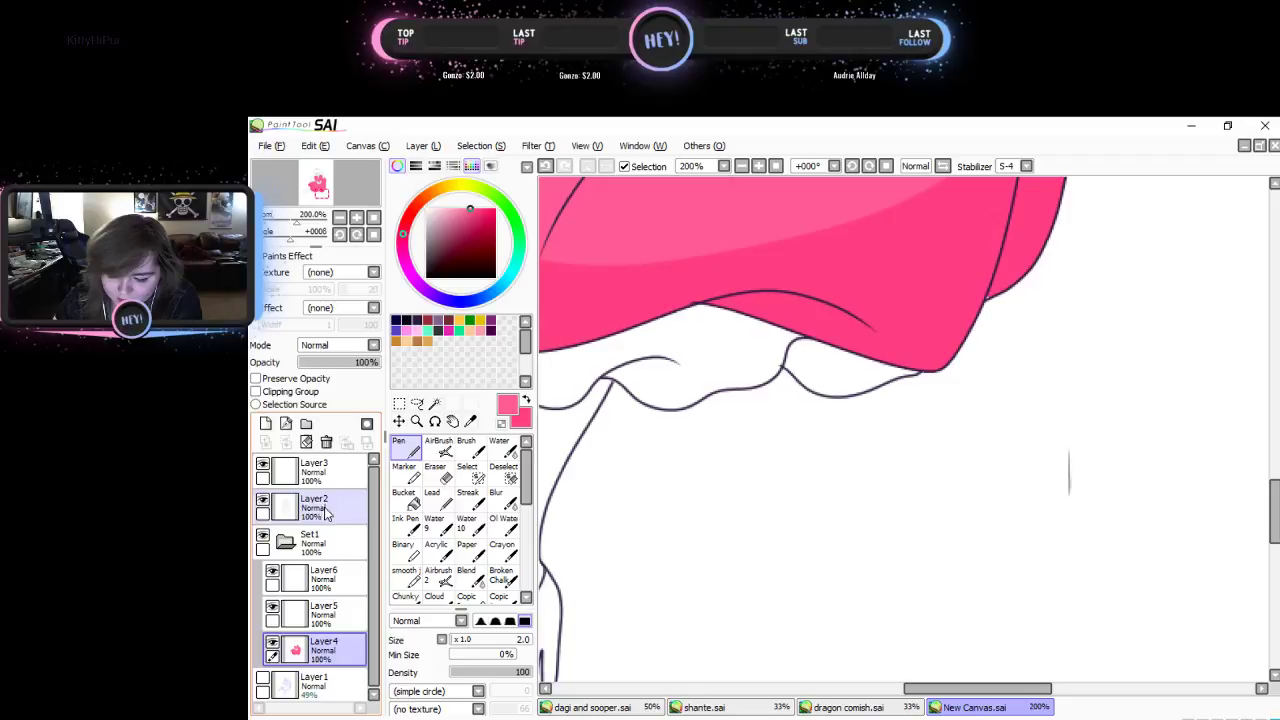
click(435, 472)
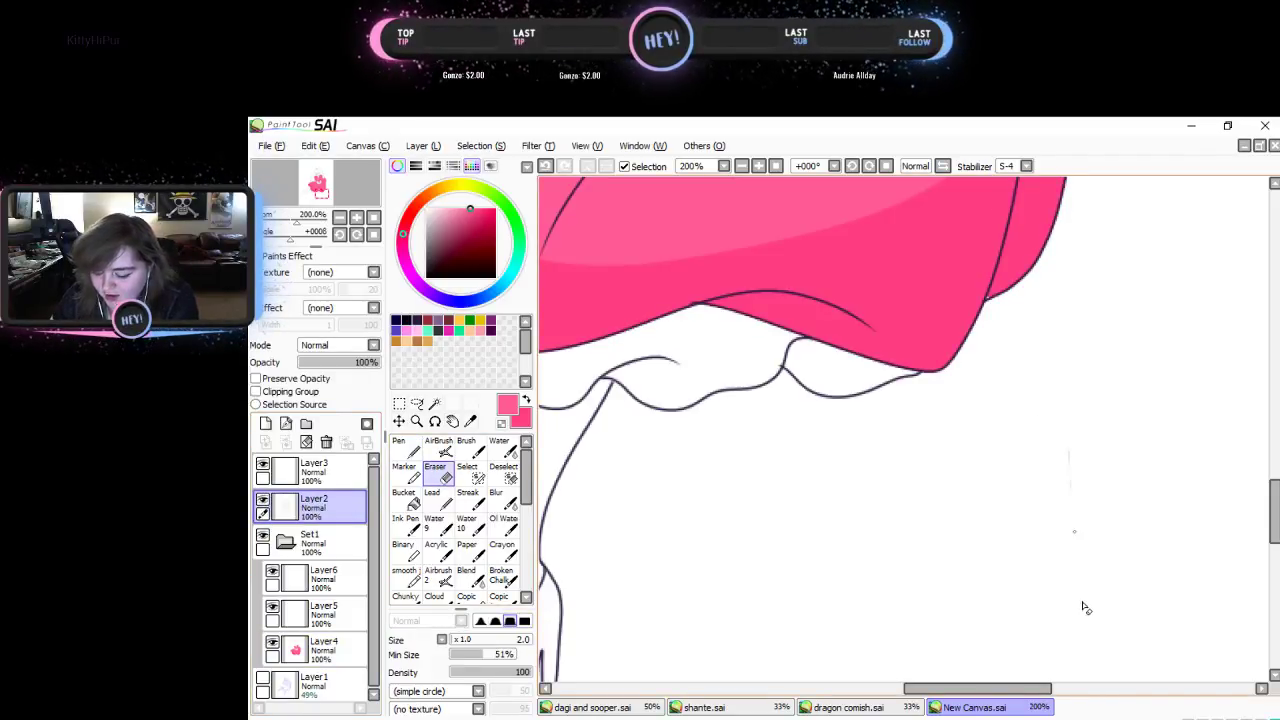
- Select all the petticoat ruffle sections under the skirt hem on Layer2 with the Magic Wand
drag(978, 688, 862, 688)
click(434, 404)
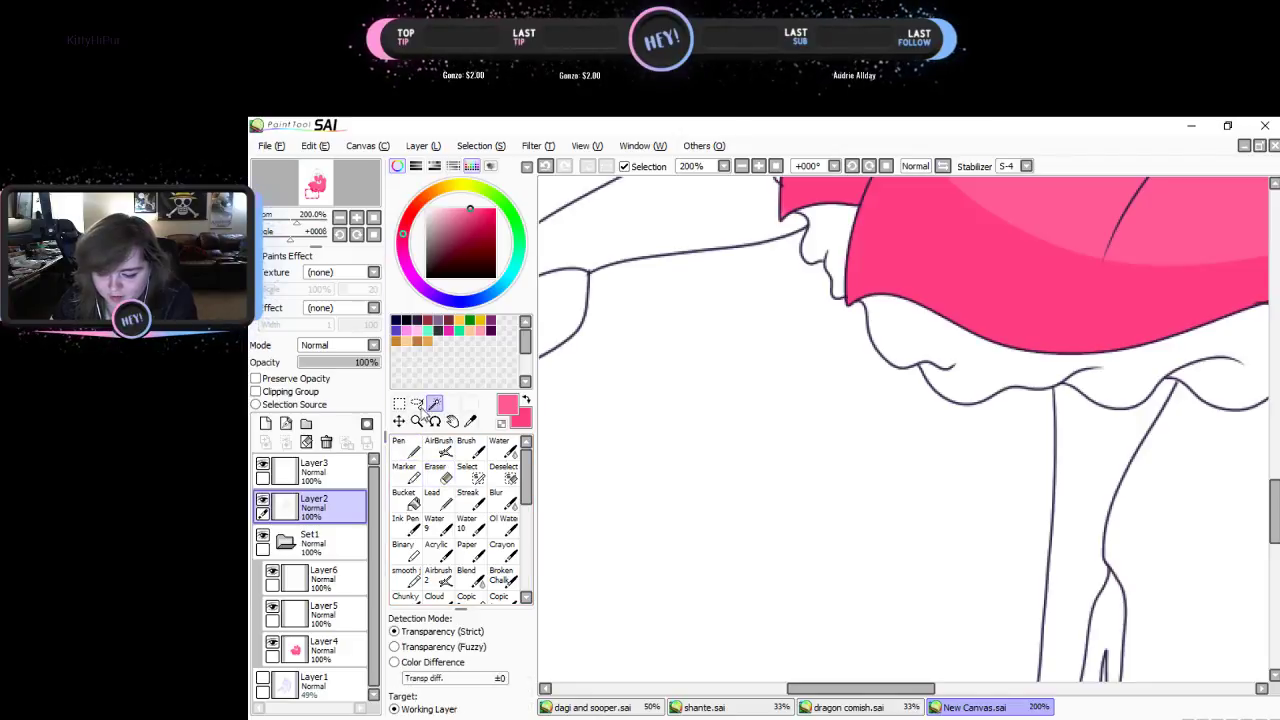
click(1141, 365)
click(844, 237)
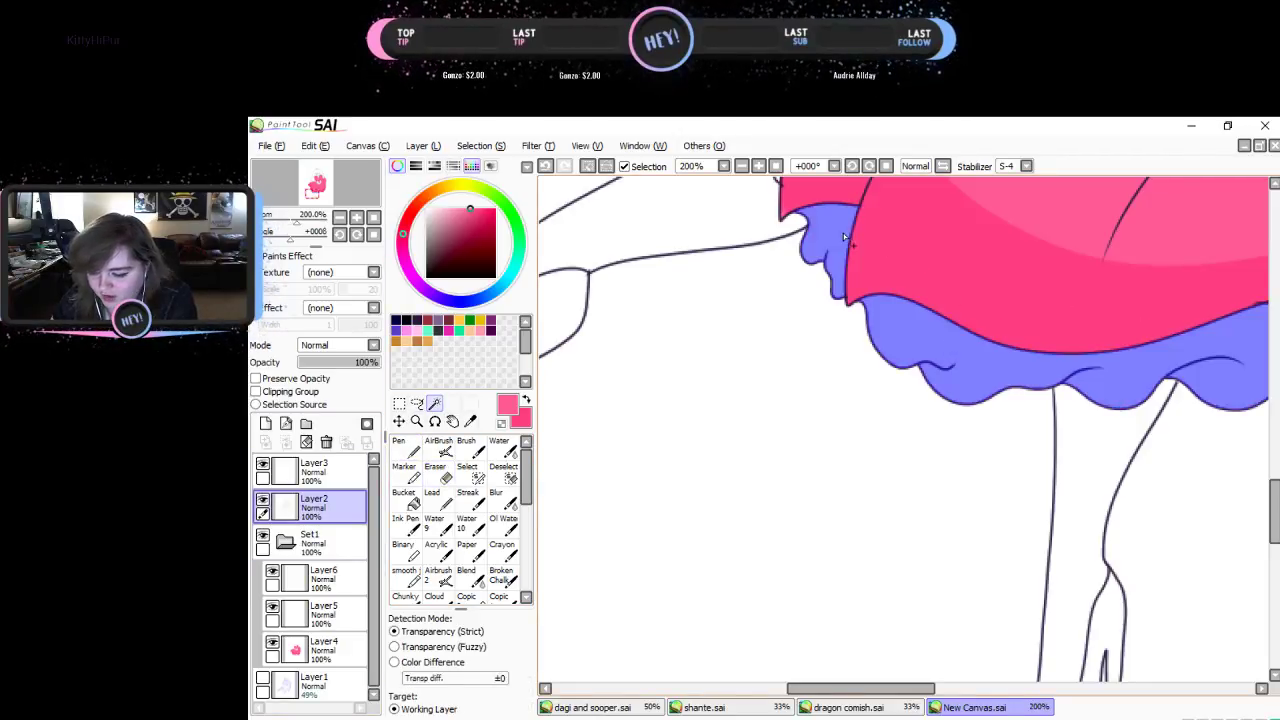
scroll(997, 474, up, 5)
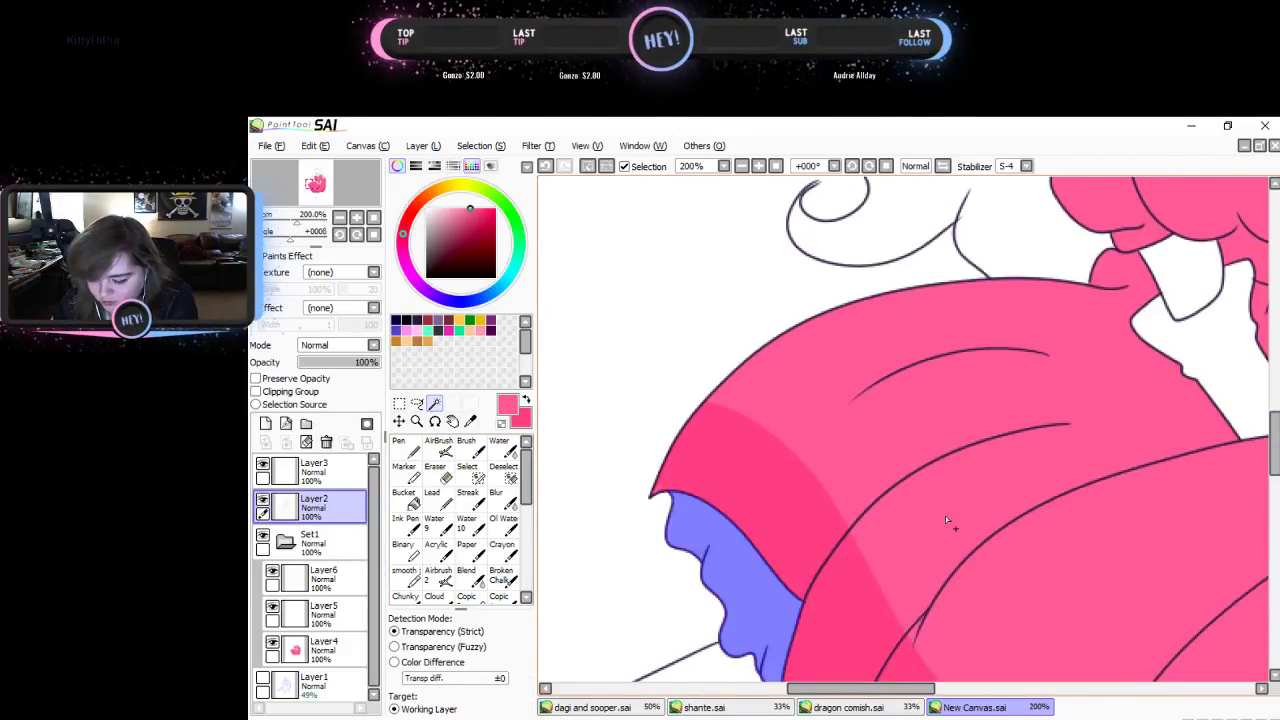
drag(850, 688, 940, 688)
drag(1274, 455, 1273, 503)
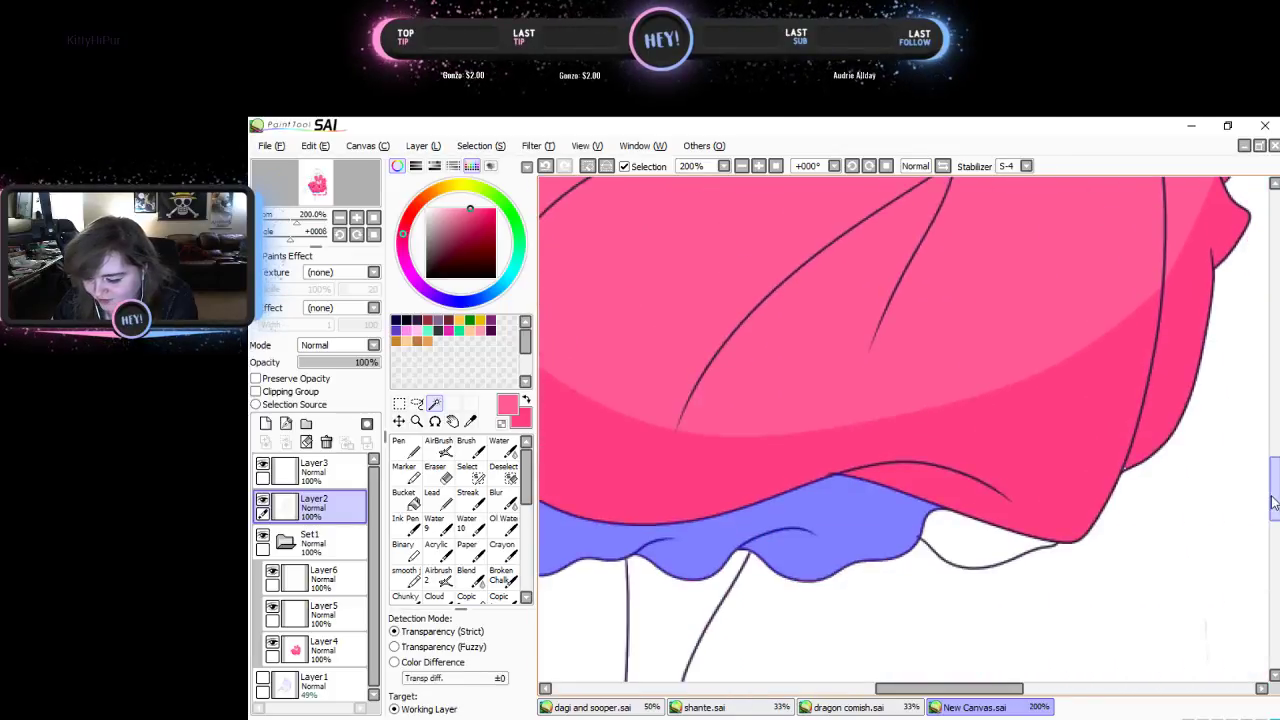
drag(971, 688, 865, 719)
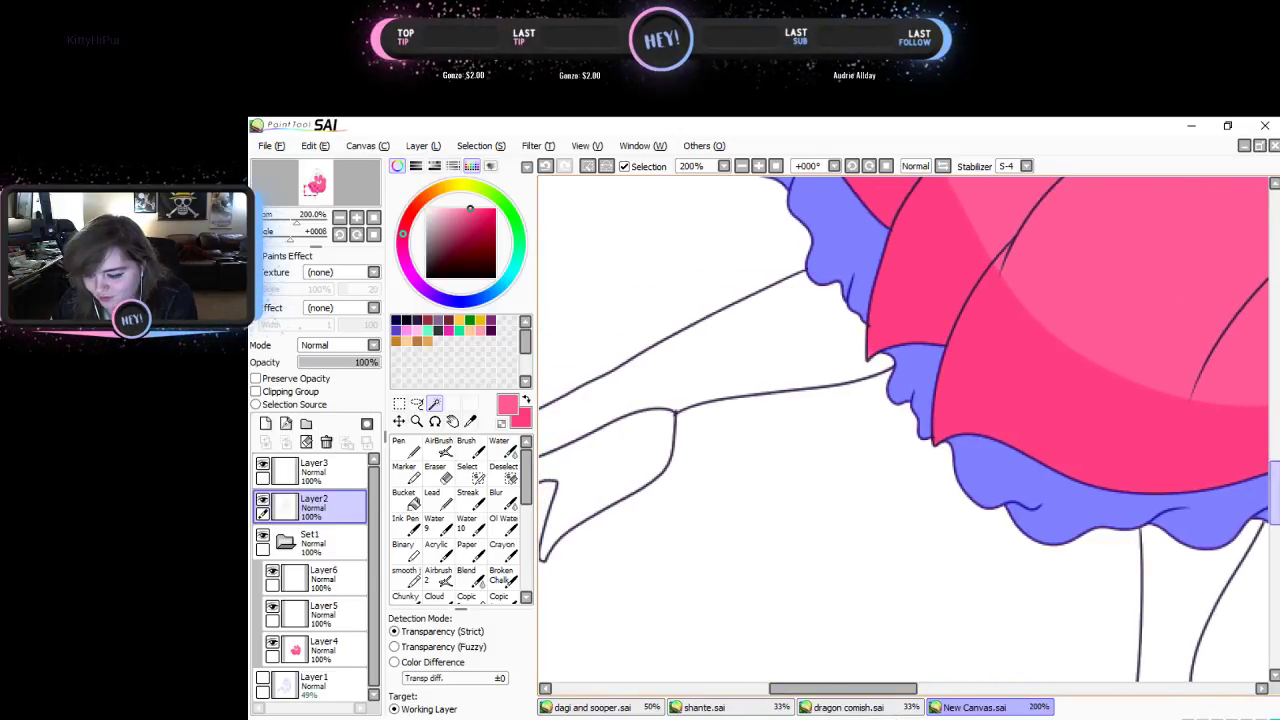
drag(1273, 493, 1273, 453)
- Fill the selected petticoat ruffles with pale pink on Layer6 using the Bucket, and clear the selection
click(340, 580)
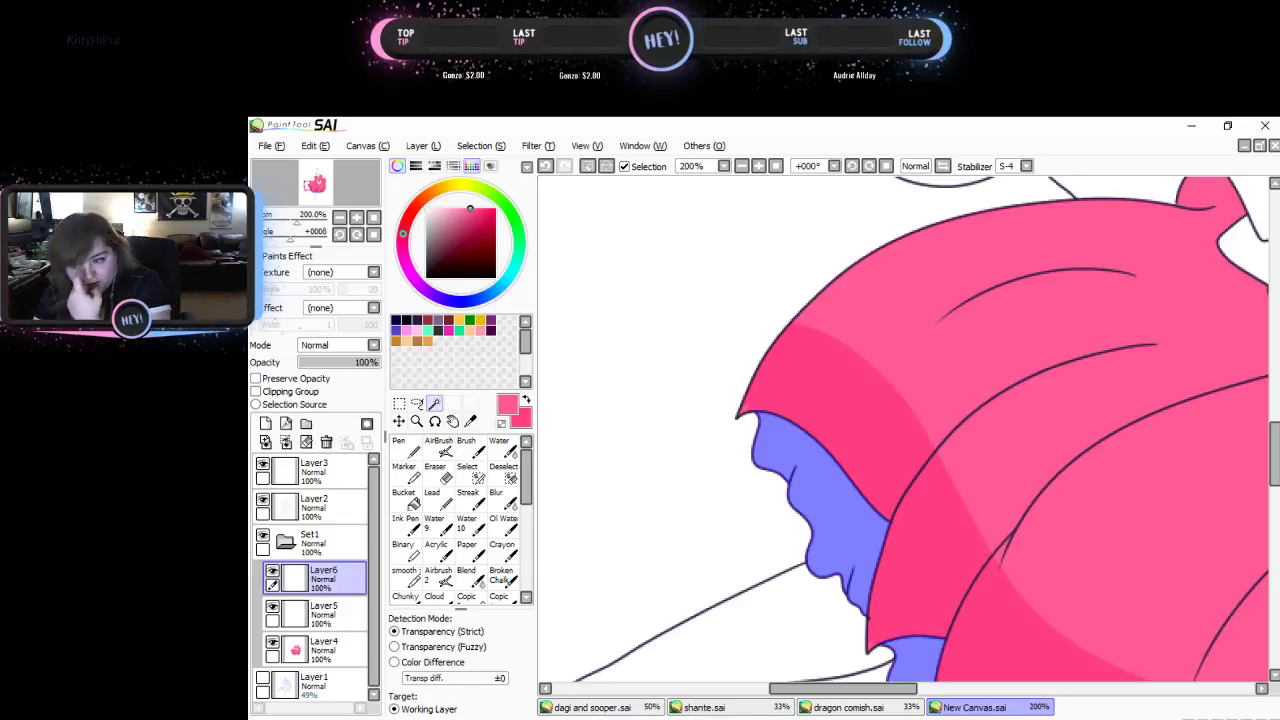
click(373, 218)
click(356, 218)
click(356, 218)
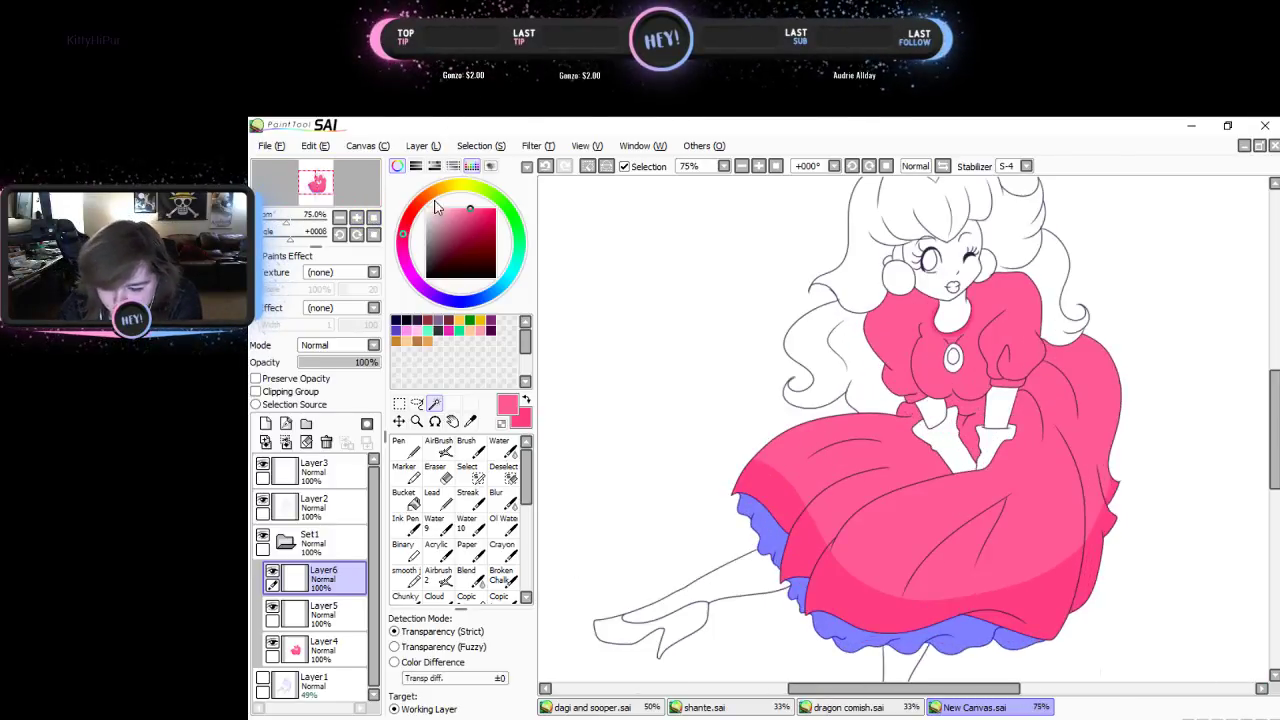
click(403, 497)
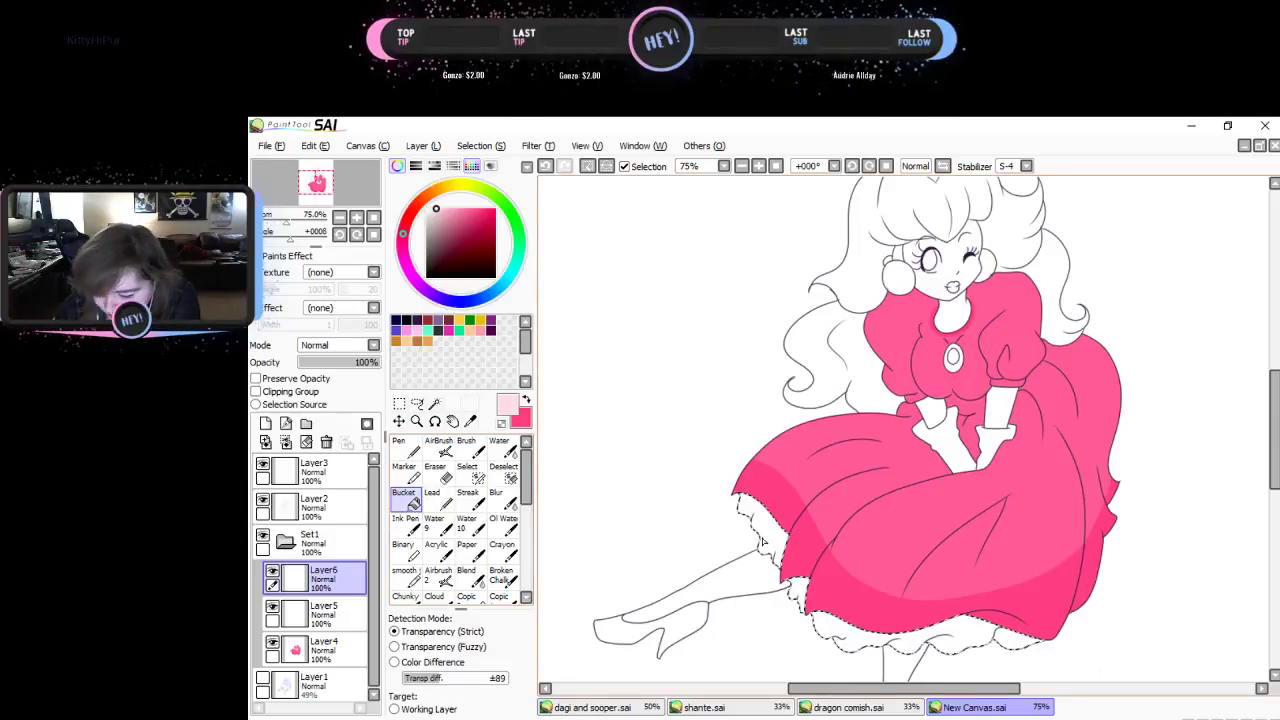
click(768, 538)
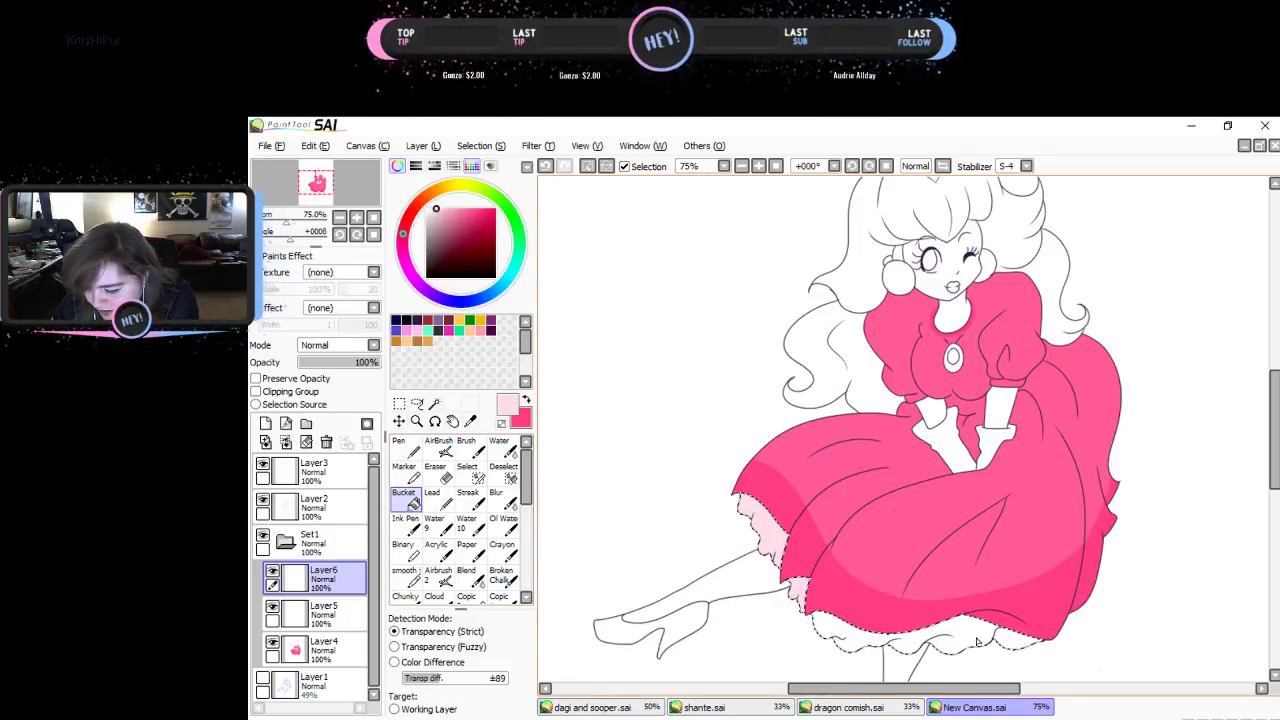
click(1042, 641)
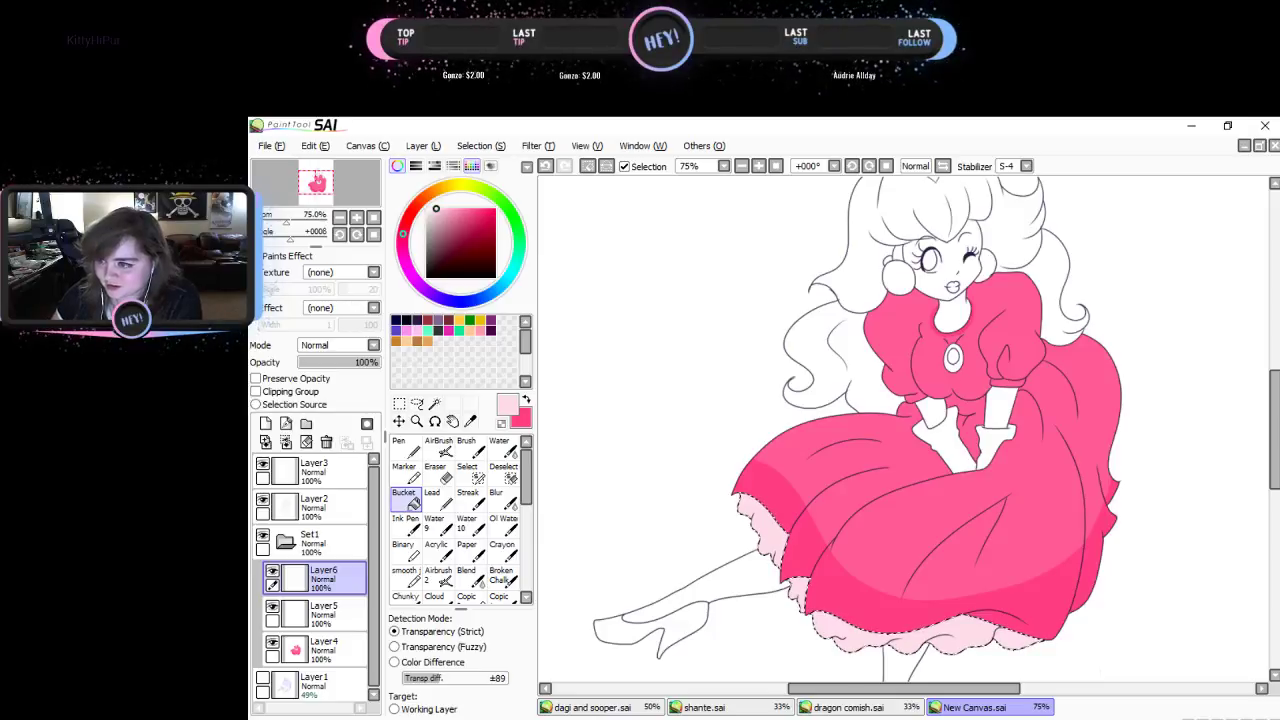
key(alt+Tab)
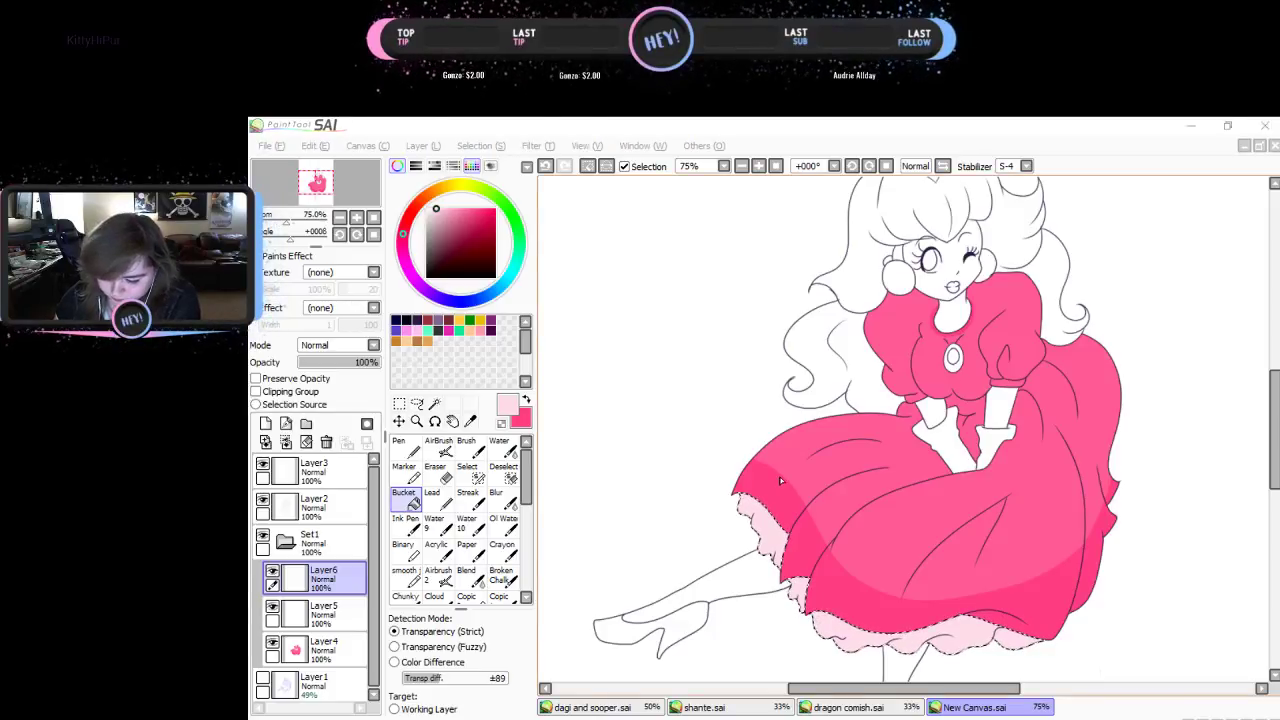
key(alt+Tab)
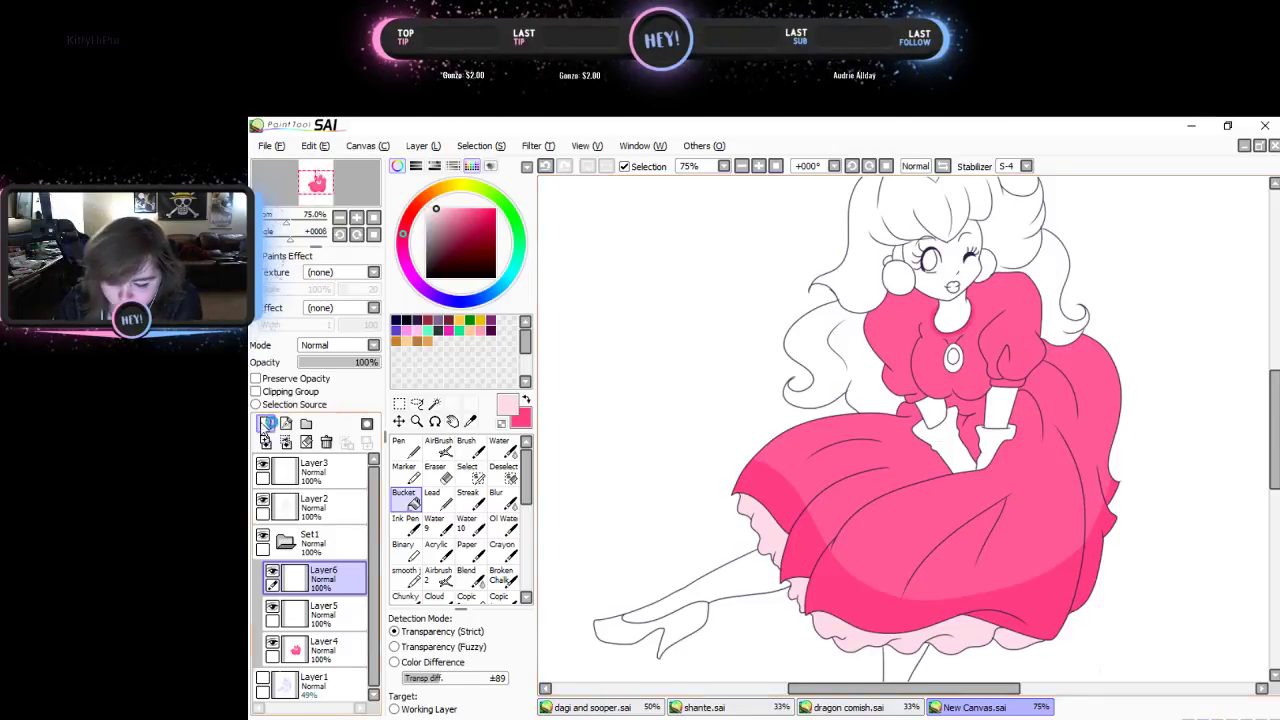
- Add a new layer above Layer6 and select both high-heeled shoes on Layer2 with the Magic Wand
click(265, 423)
click(318, 509)
click(434, 402)
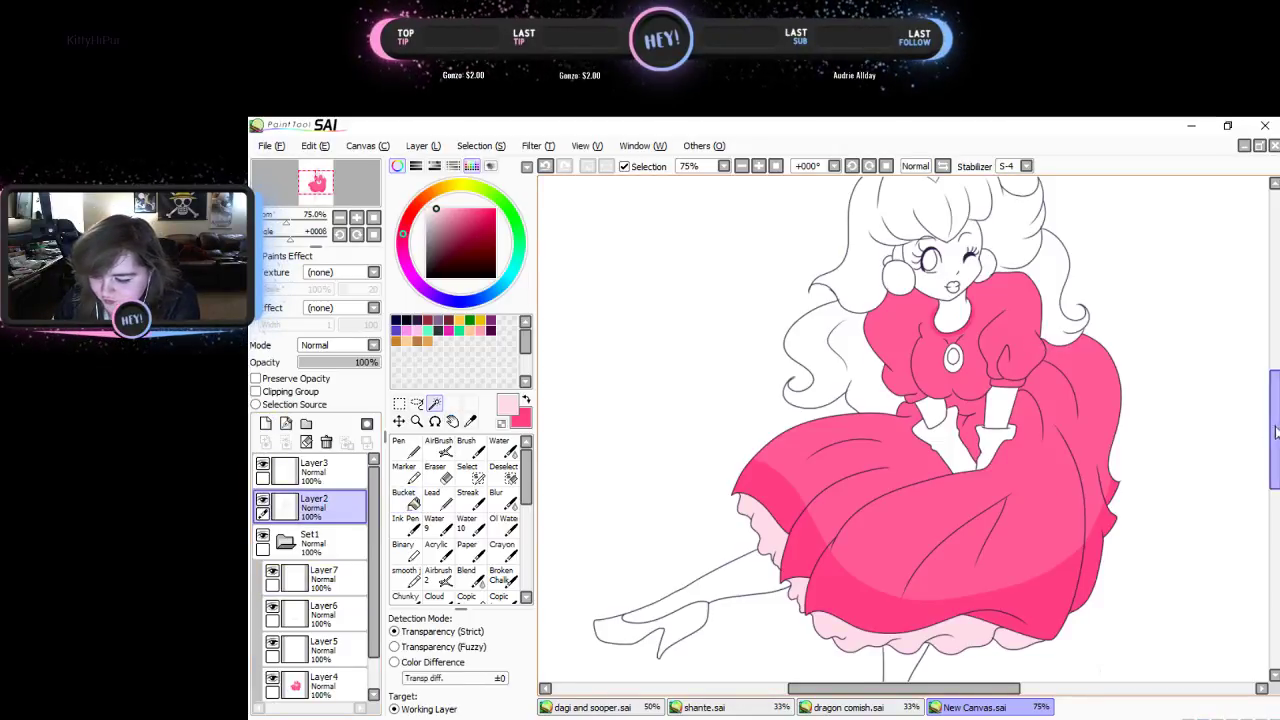
drag(1275, 430, 1275, 470)
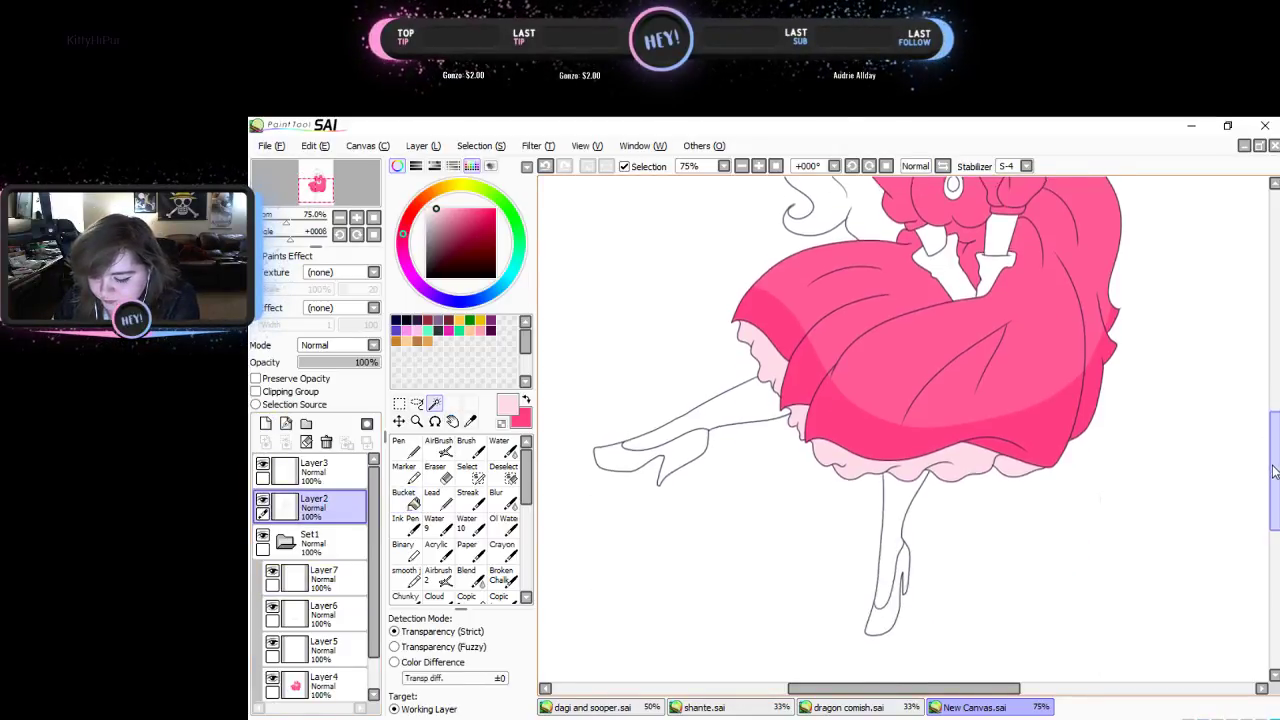
click(682, 453)
scroll(1000, 400, up, 5)
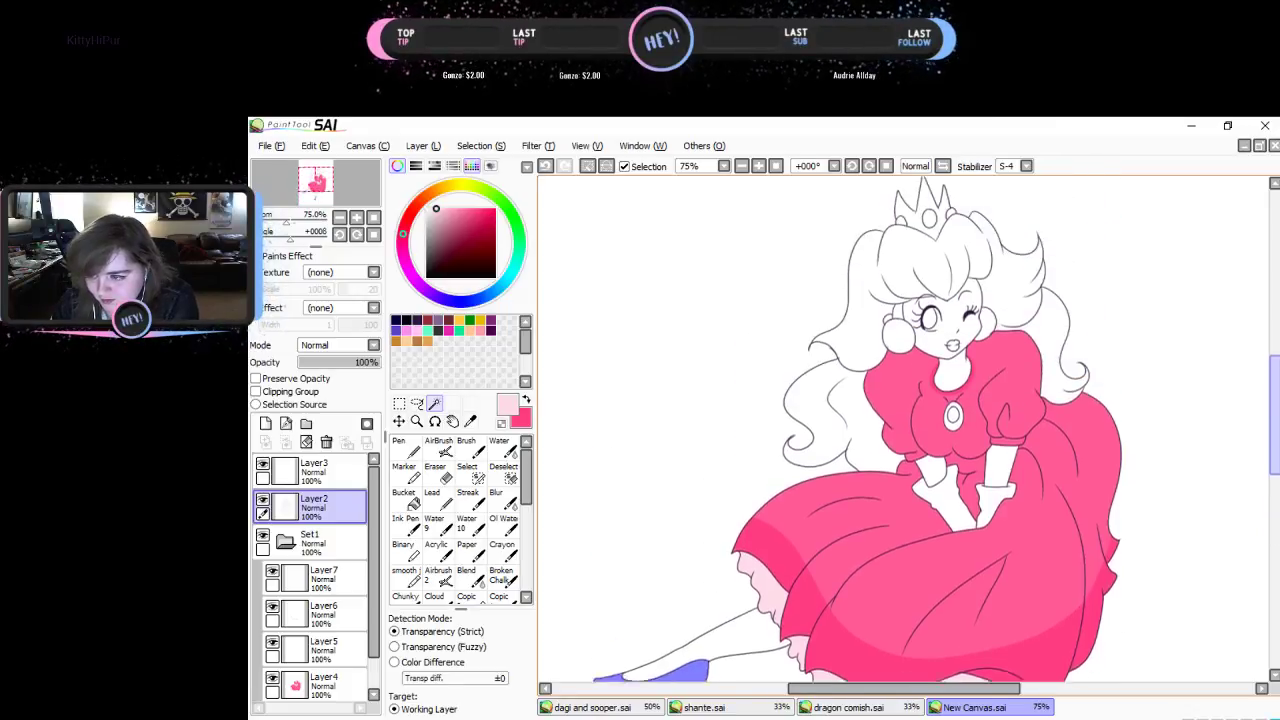
scroll(890, 368, down, 3)
- Fill both selected shoes with bright red on Layer7 using the Bucket, and clear the selection
click(322, 578)
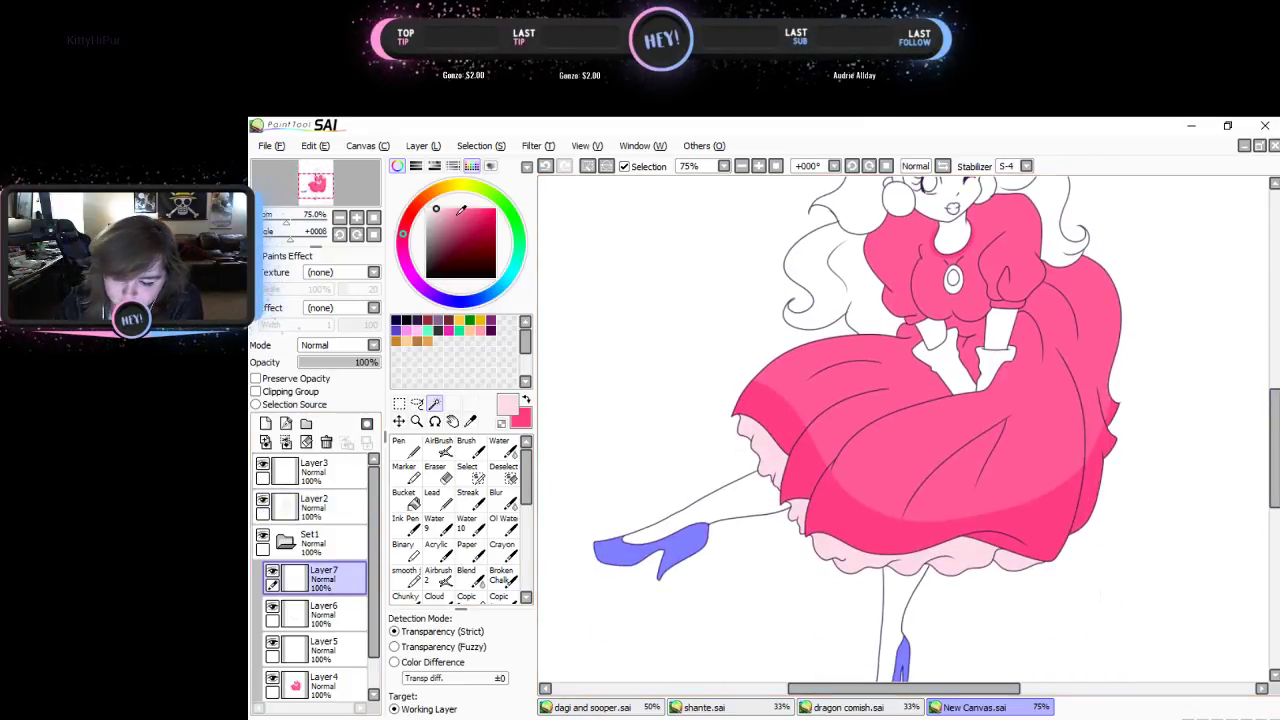
drag(436, 208, 491, 208)
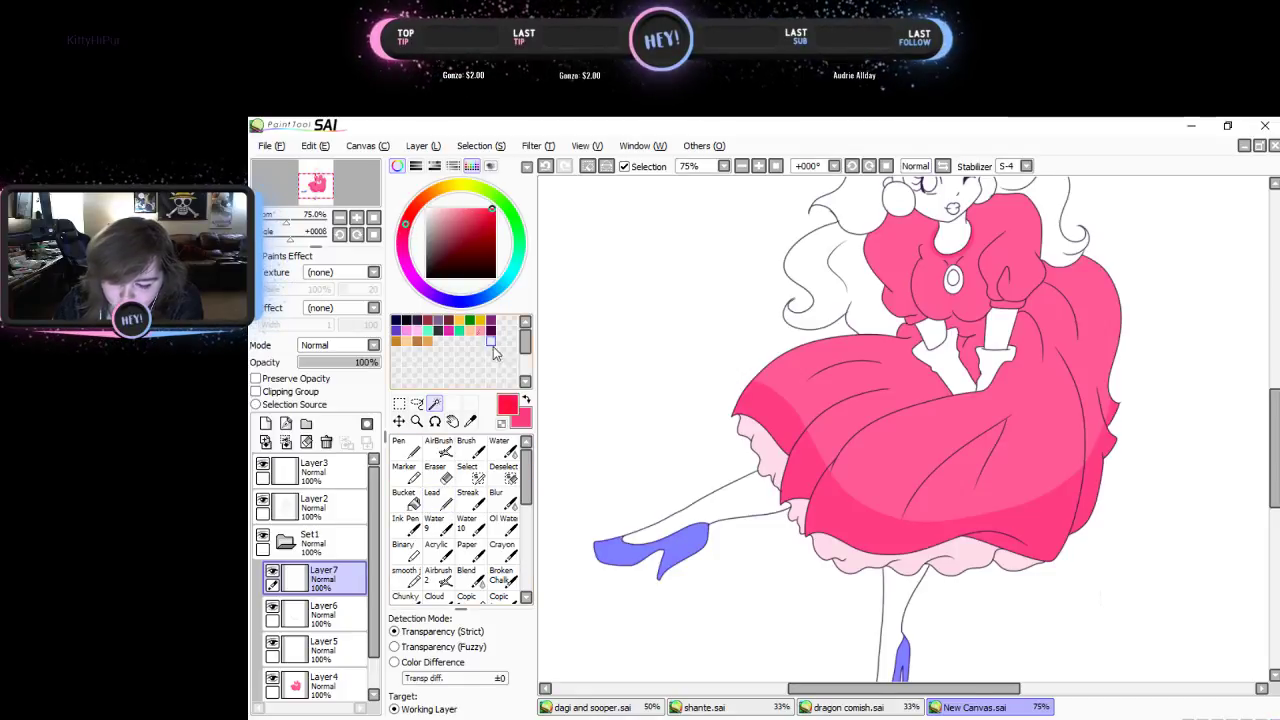
click(404, 500)
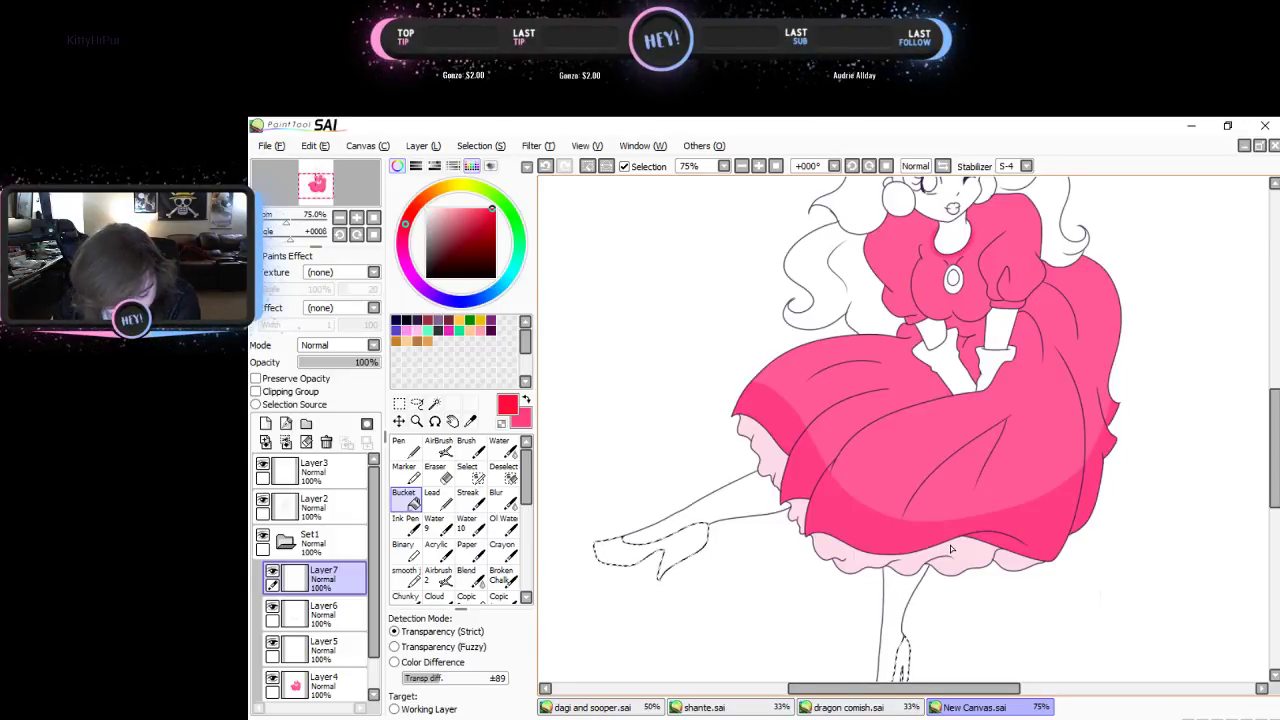
click(688, 553)
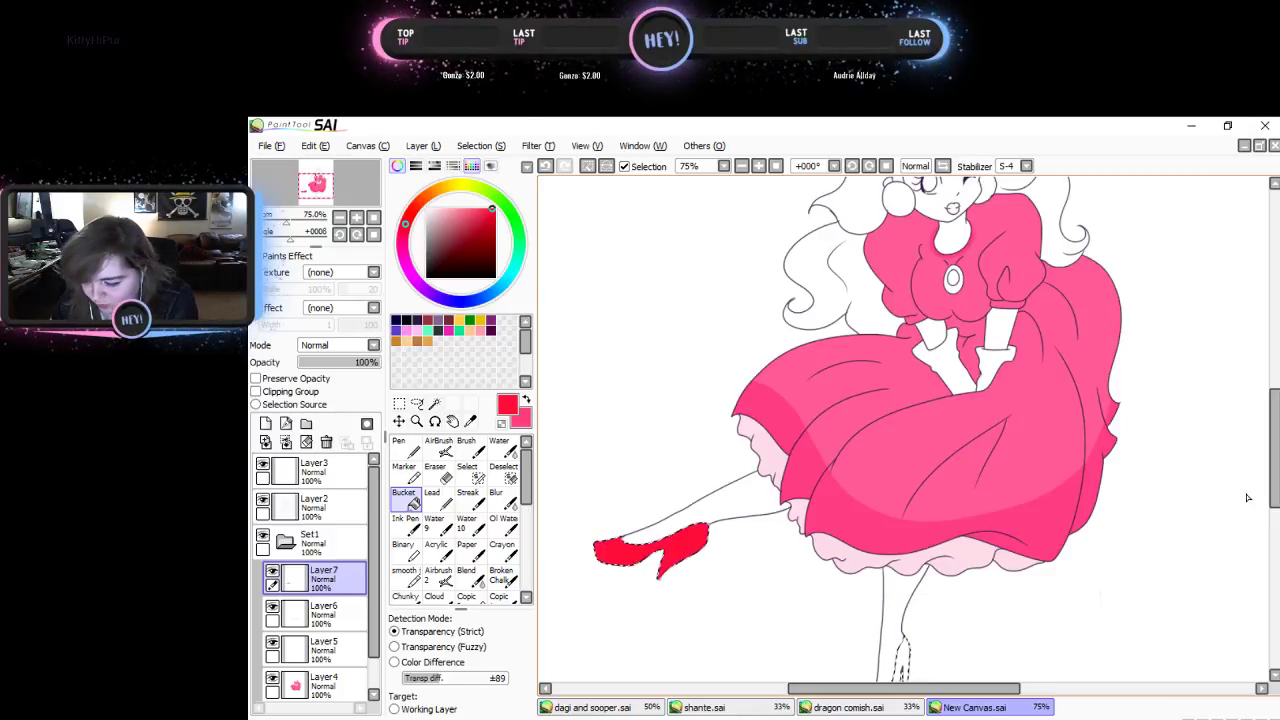
scroll(695, 530, down, 3)
click(895, 535)
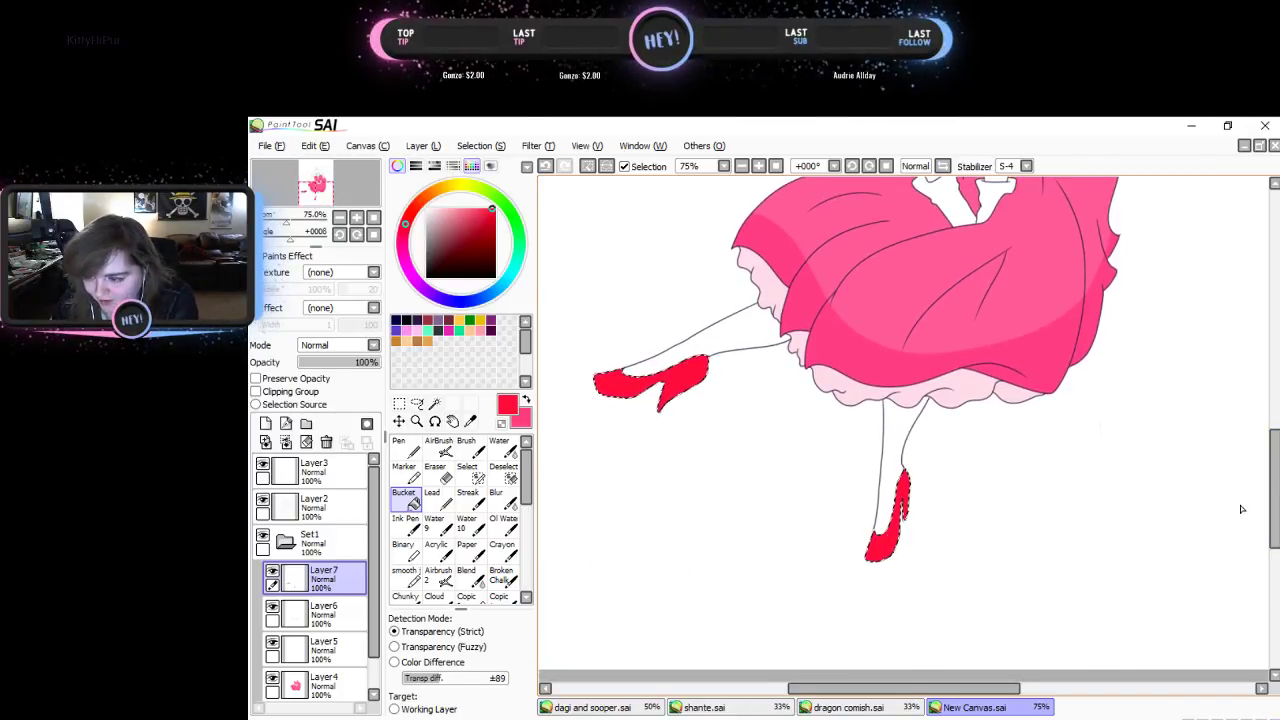
scroll(1240, 461, up, 4)
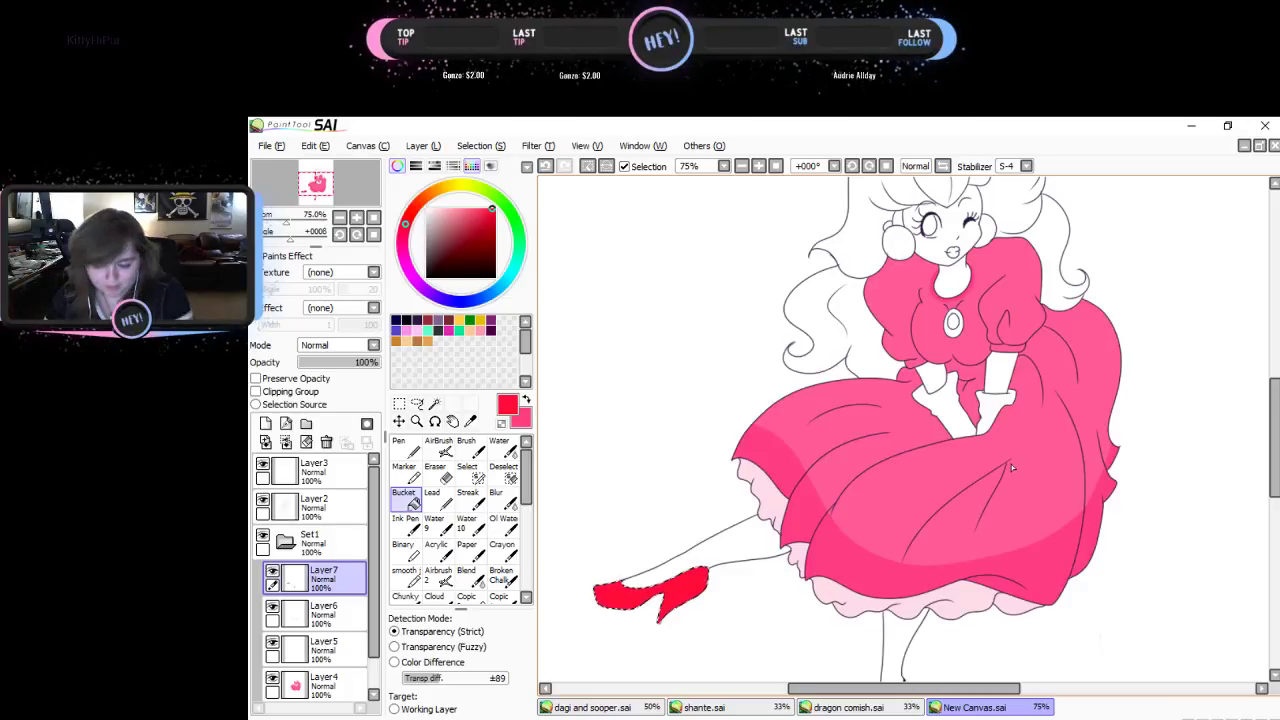
key(ctrl+d)
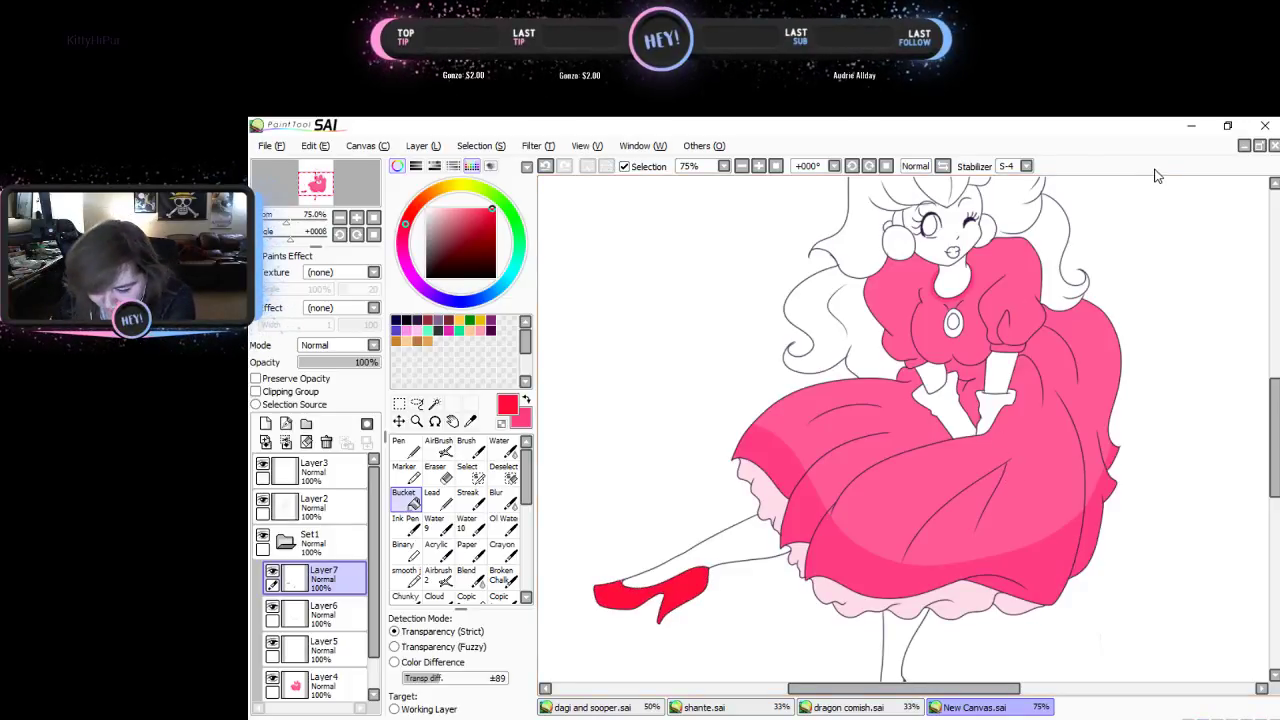
- Paint the tiny unfilled gap at the front corner of the raised shoe's opening red with the Pen at size 2
scroll(616, 621, up, 5)
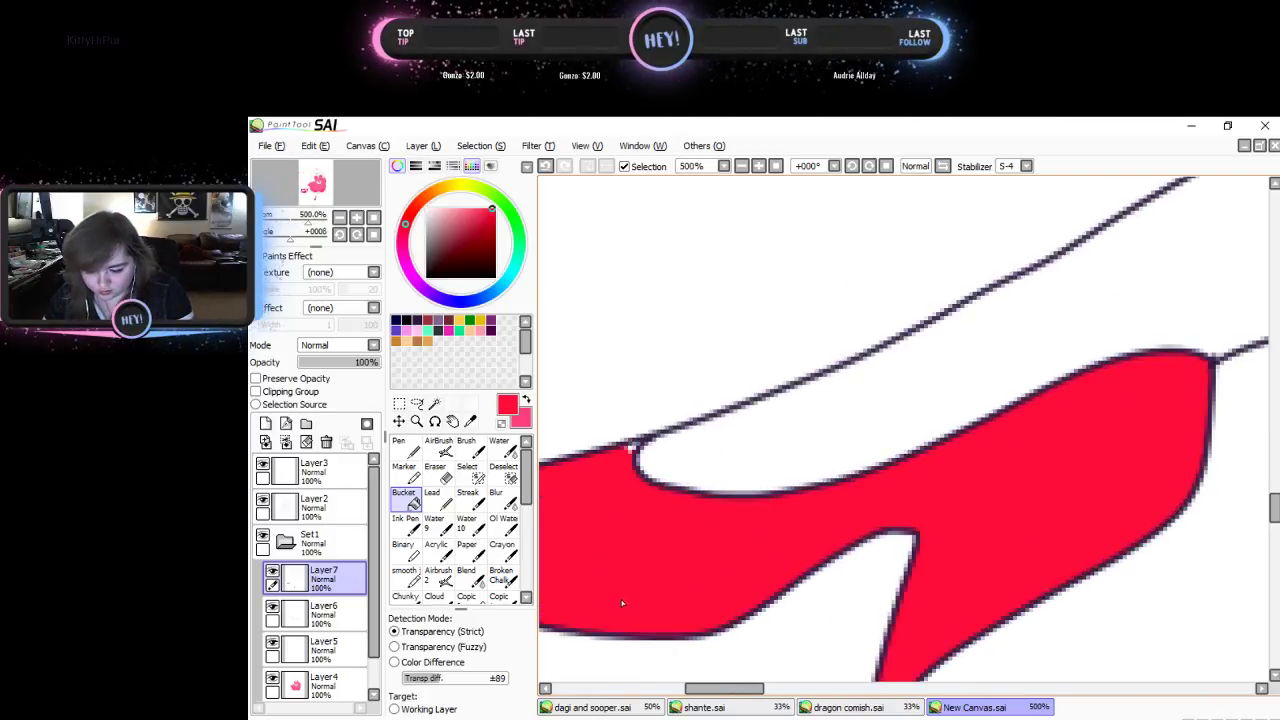
click(405, 446)
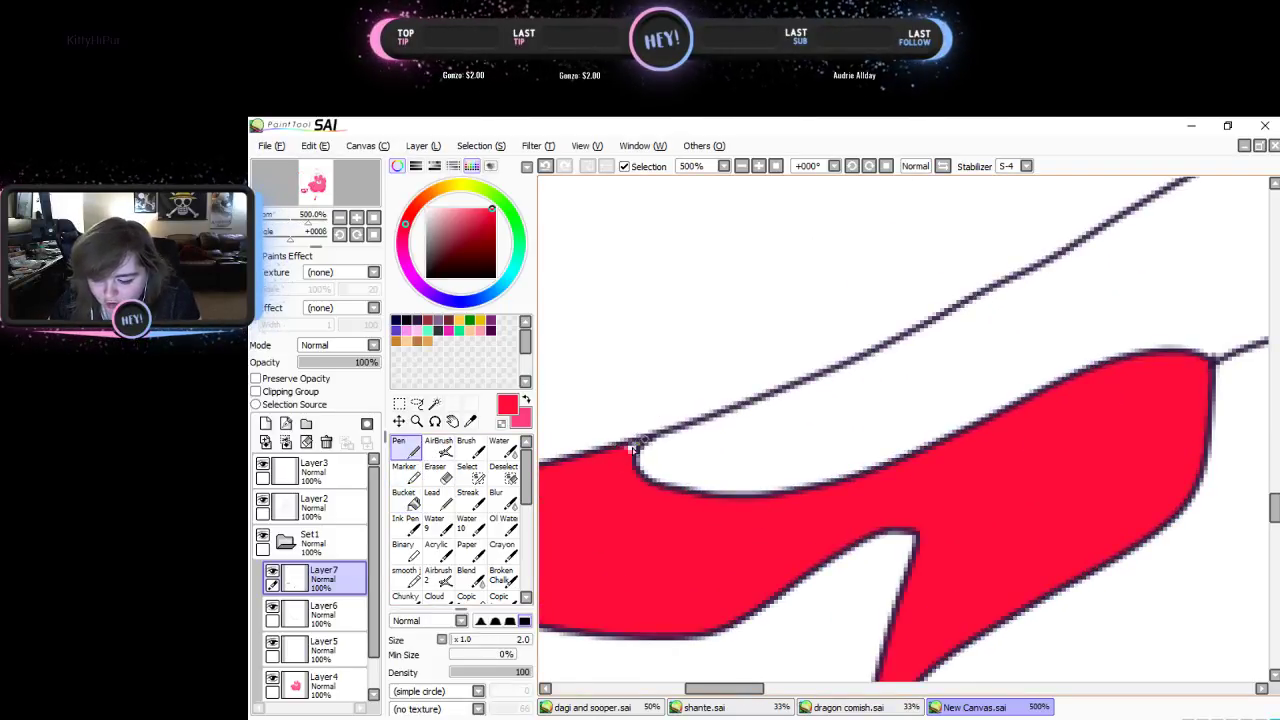
drag(636, 443, 627, 449)
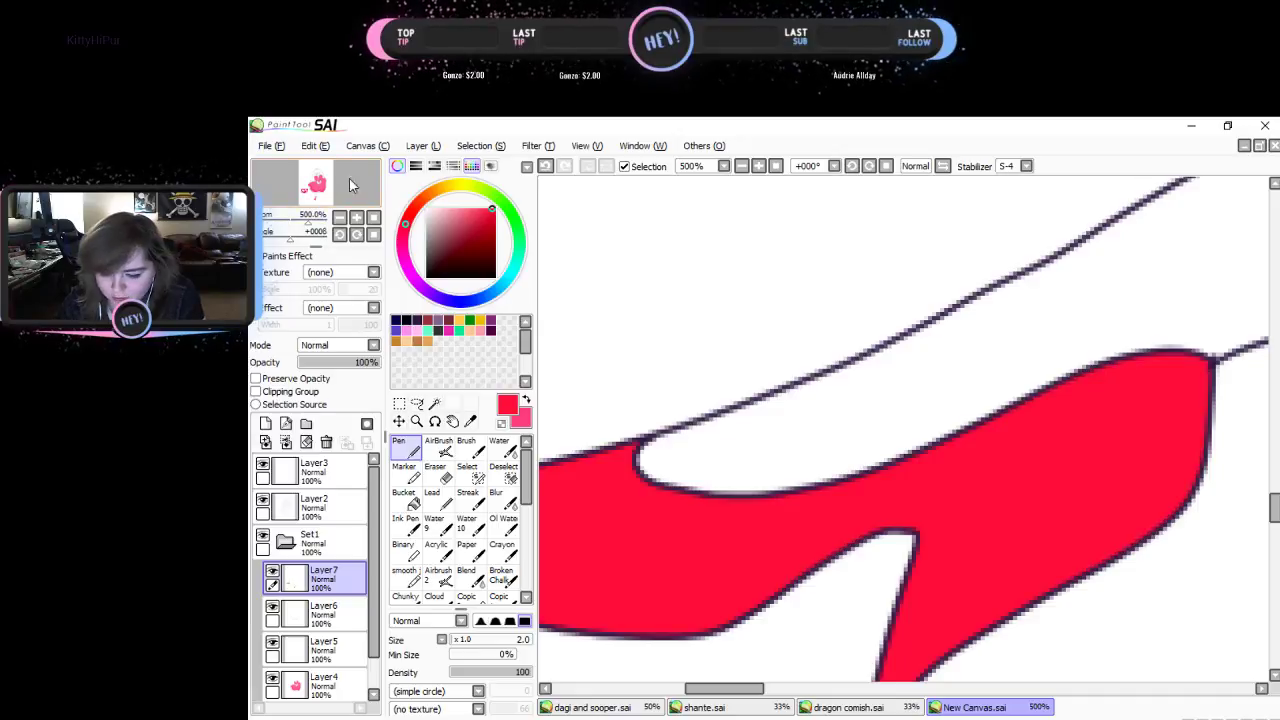
- Examine the red fill on the other shoe and the coloring of the whole figure
click(339, 217)
click(339, 217)
click(339, 217)
drag(326, 187, 335, 193)
click(336, 201)
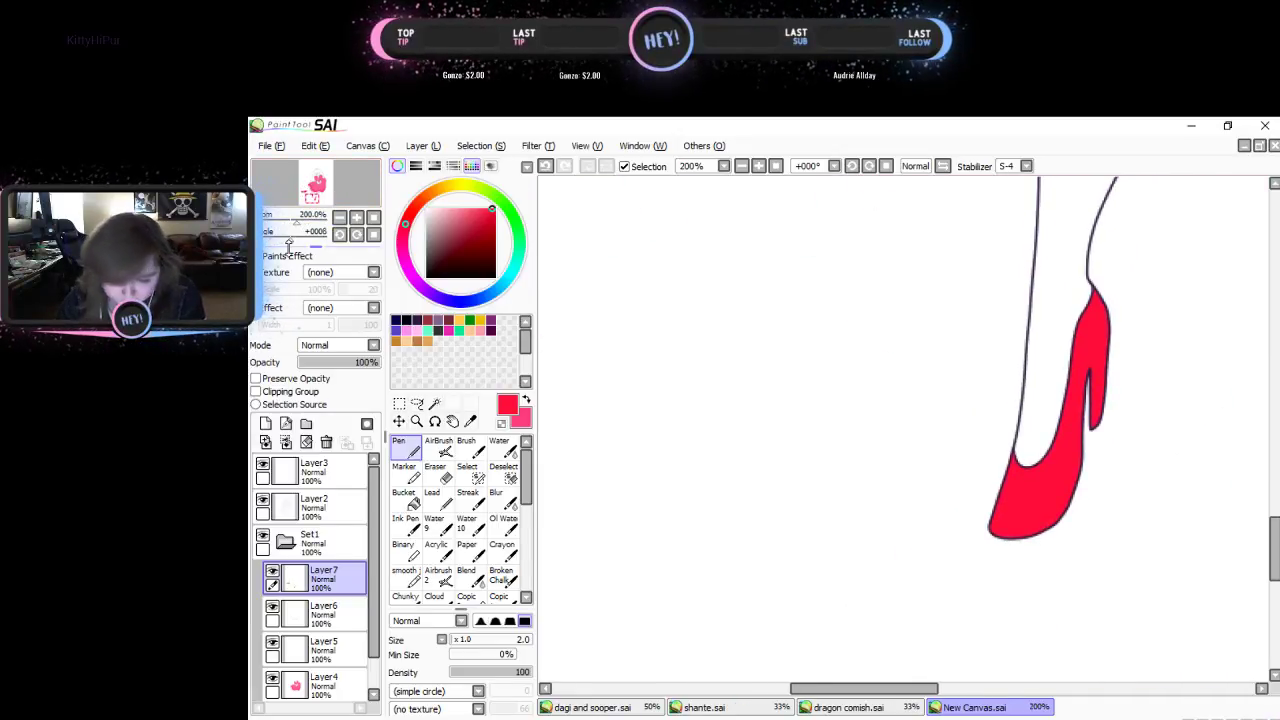
click(372, 217)
click(358, 233)
click(358, 233)
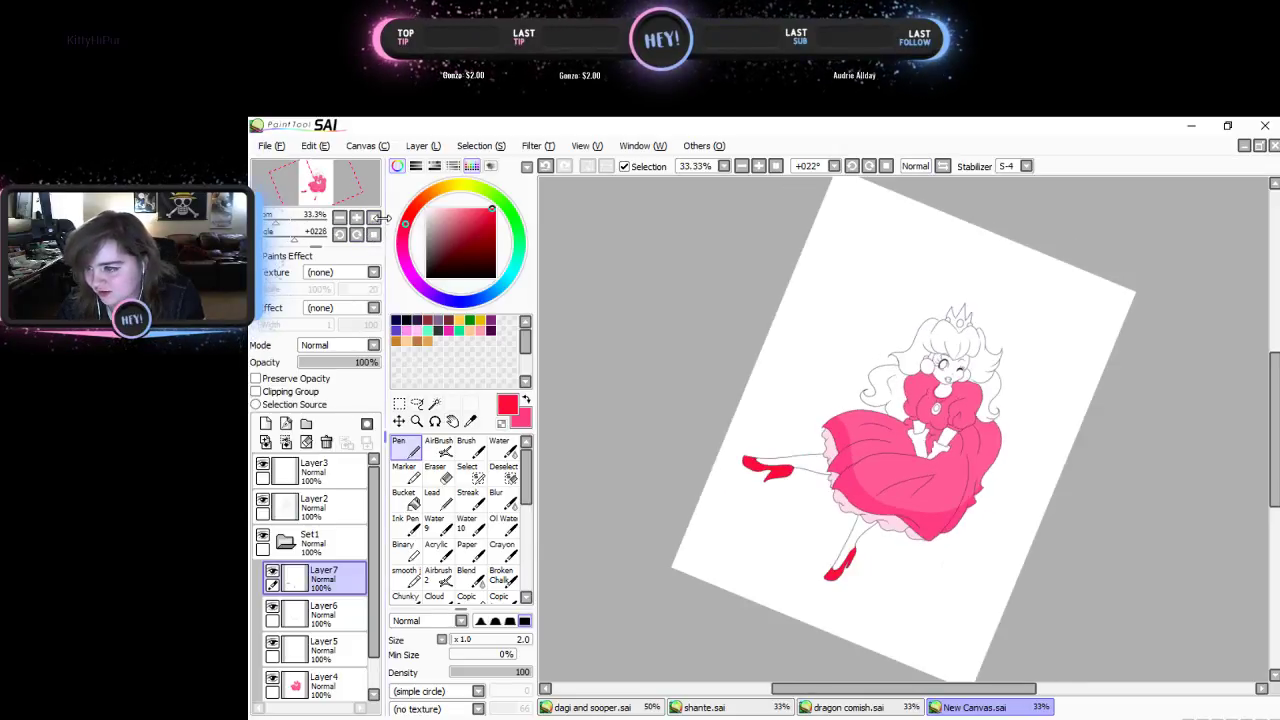
click(373, 234)
- Add a new layer directly above the dress color on Layer4 and set it as a clipping group
click(357, 217)
click(357, 217)
drag(324, 186, 321, 184)
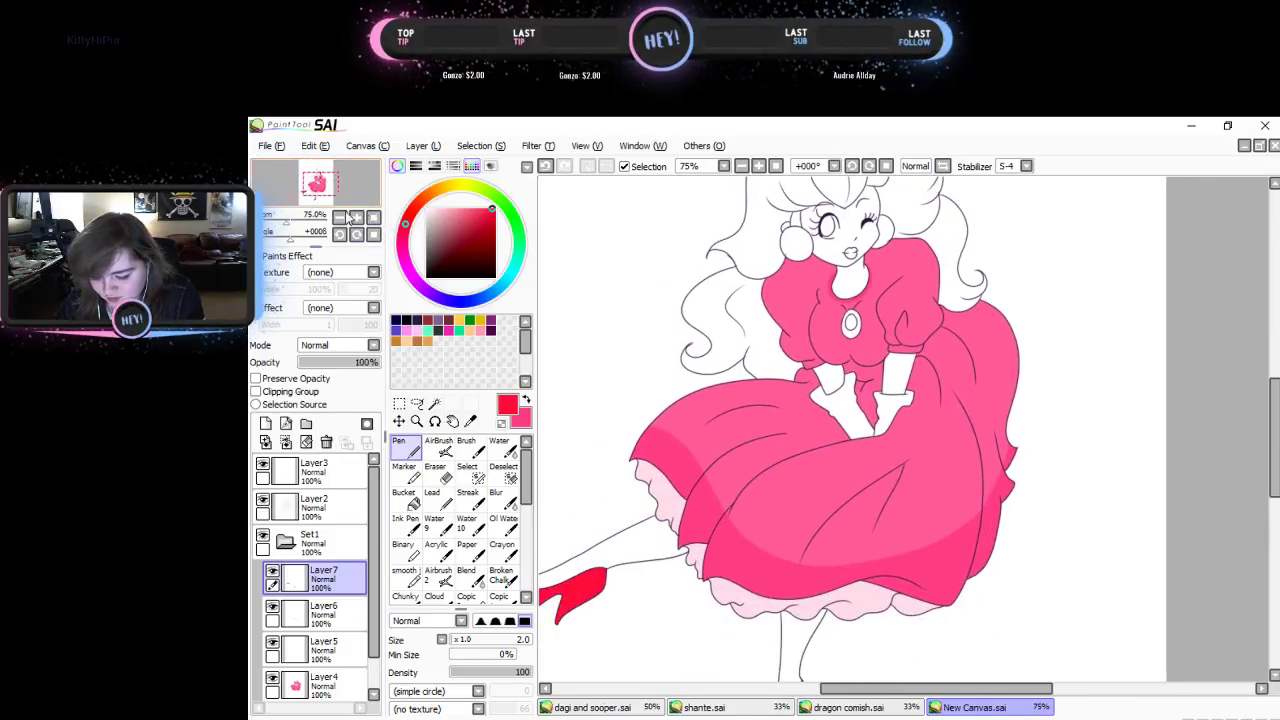
click(266, 423)
click(256, 391)
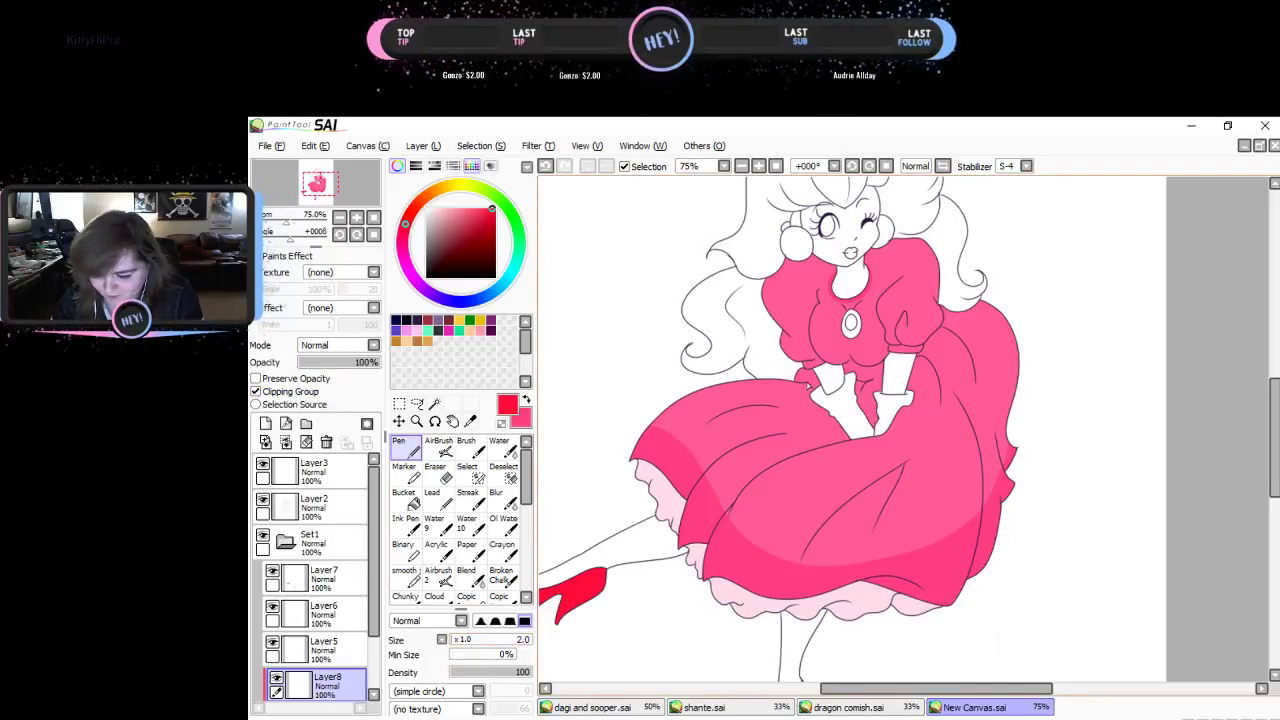
- Paint the waistband between the bodice and gloves bright red on Layer8 with the Pen at size 23
click(470, 639)
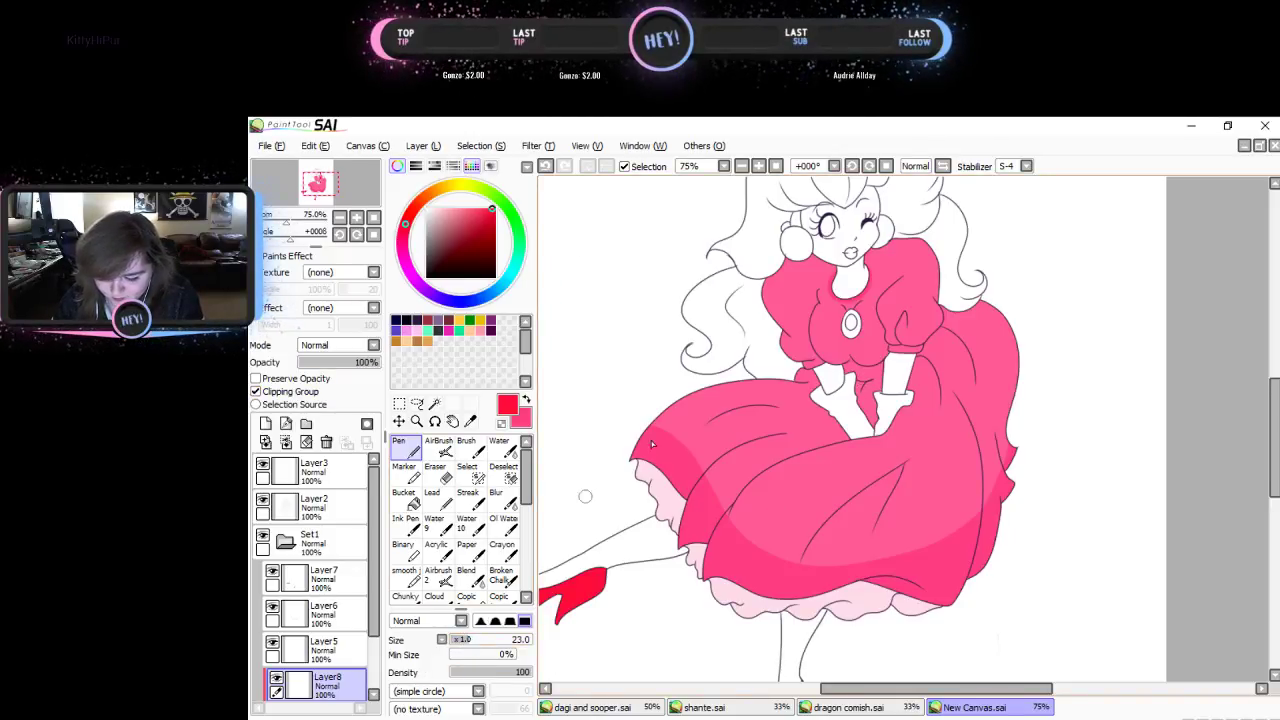
mouse_move(855, 380)
mouse_down()
mouse_move(931, 350)
mouse_move(948, 298)
mouse_up()
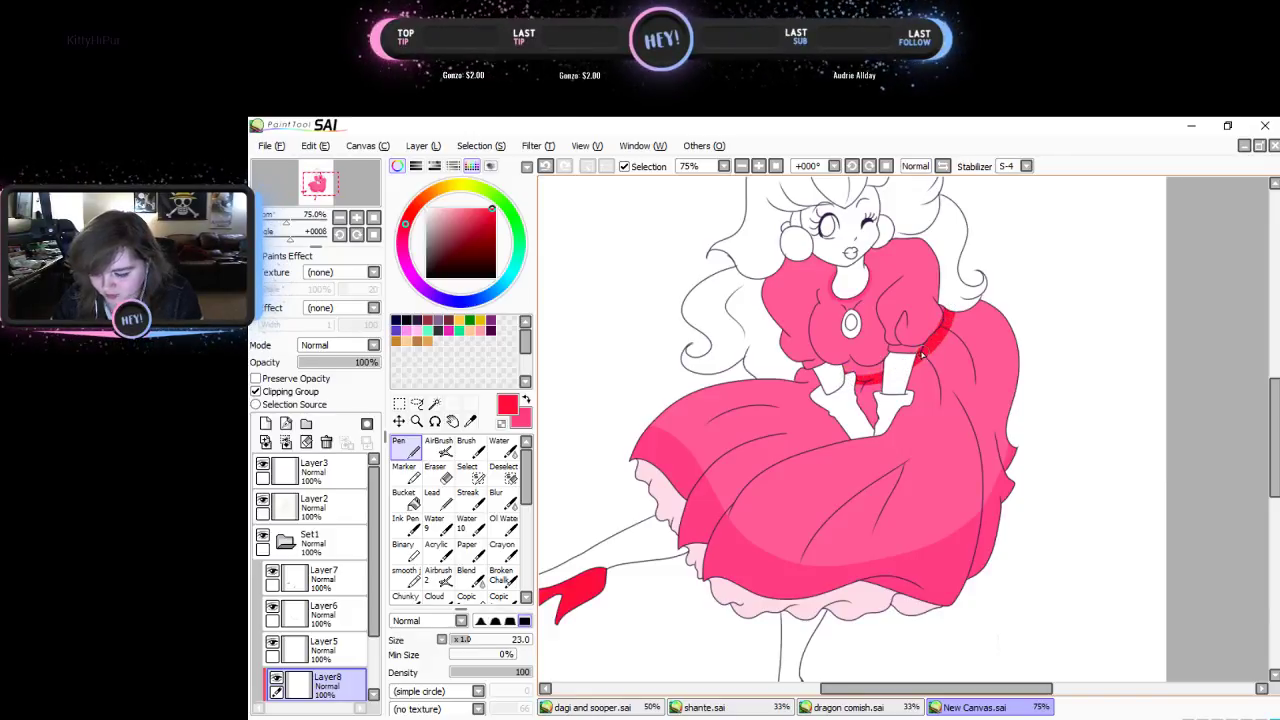
key(ctrl+z)
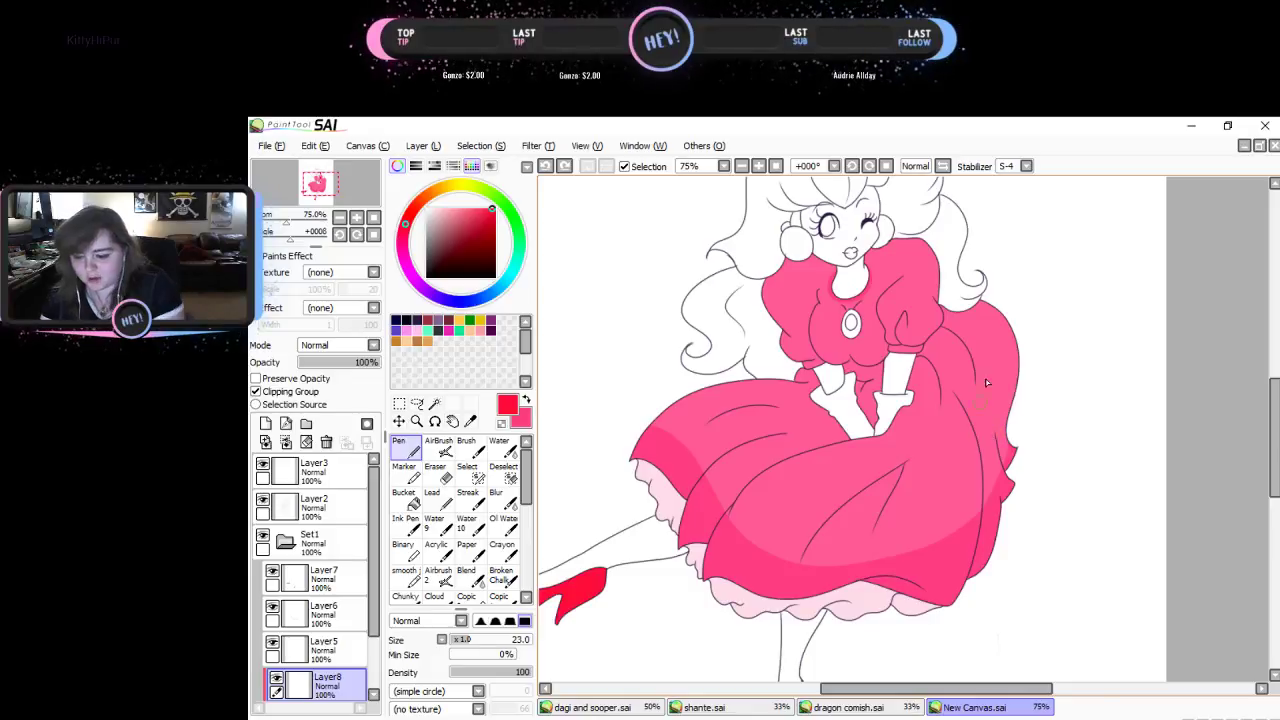
drag(842, 368, 884, 366)
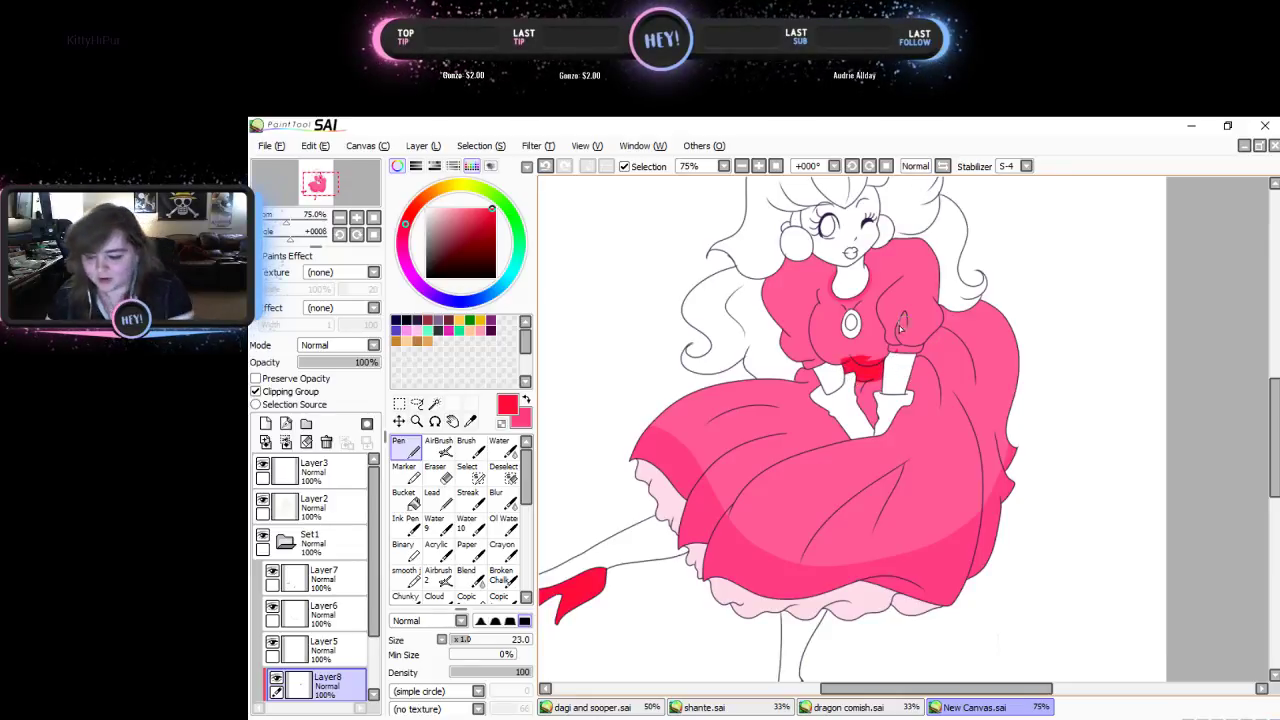
- Erase the red overspill below the waistband's lower edge and on the sleeve cuff with the Eraser at size 2
scroll(899, 328, up, 6)
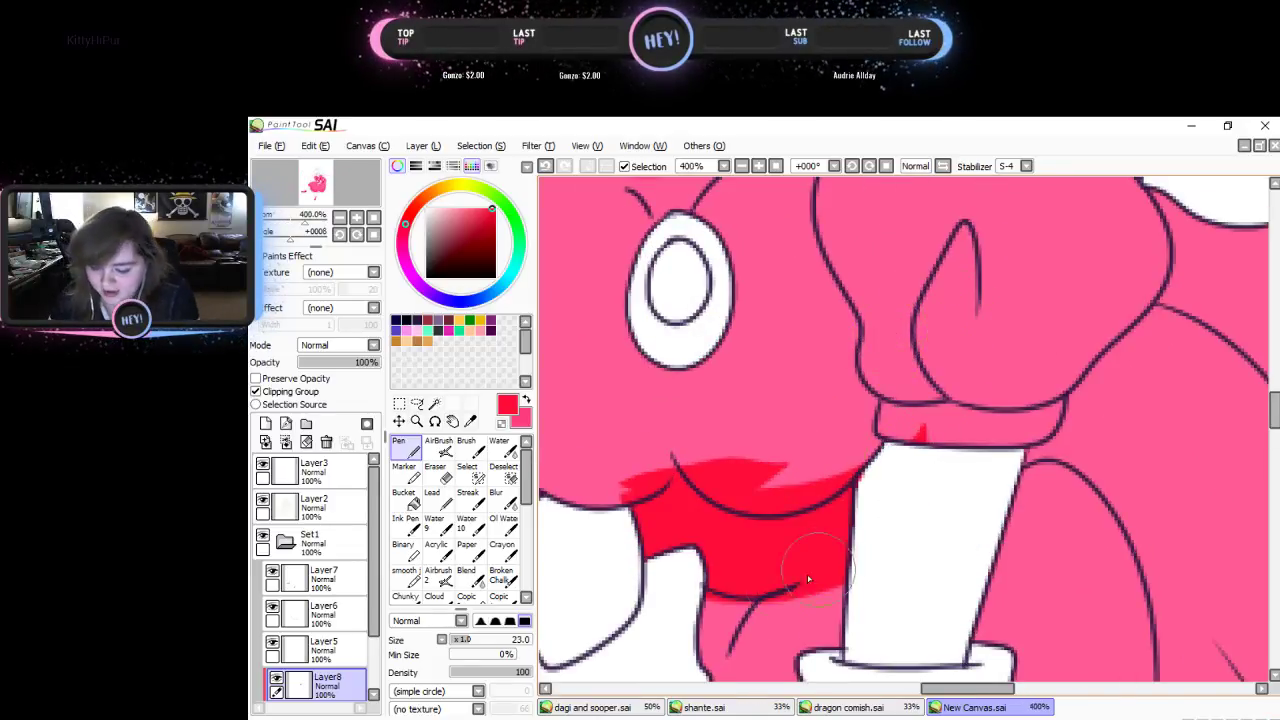
key(e)
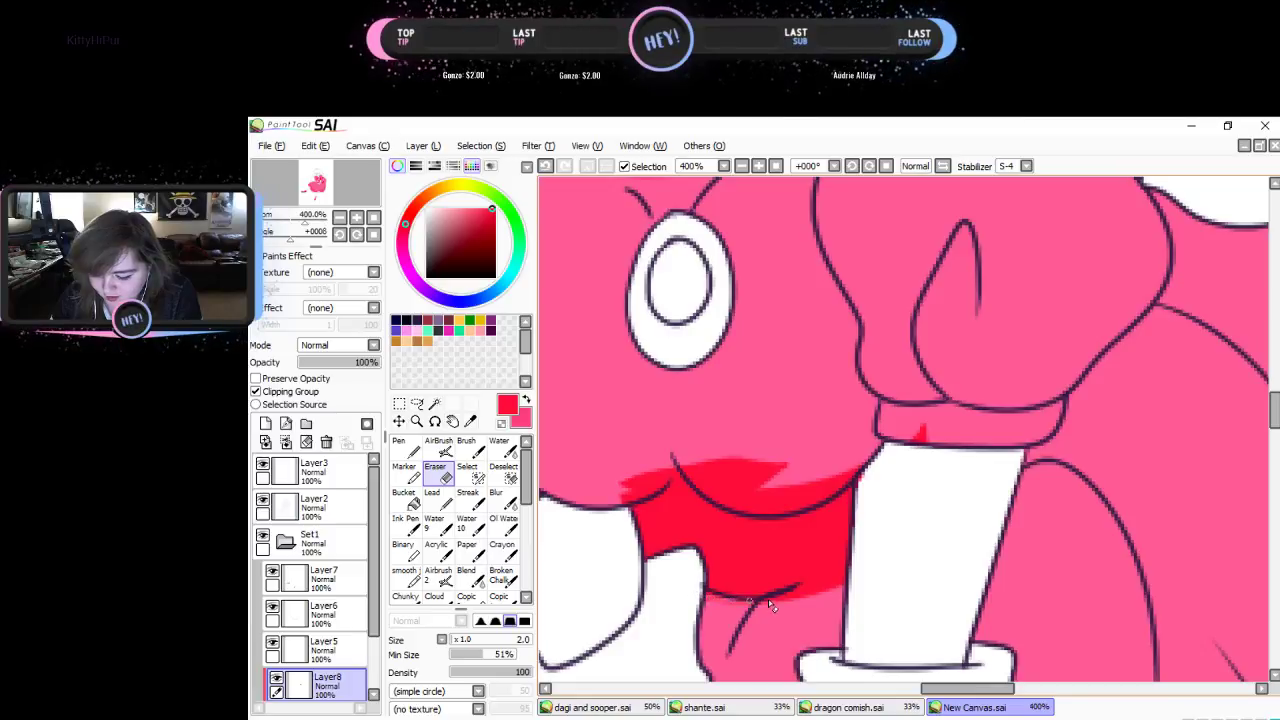
mouse_move(695, 600)
mouse_down()
mouse_move(844, 585)
mouse_move(758, 611)
mouse_move(817, 588)
mouse_move(780, 608)
mouse_move(855, 577)
mouse_up()
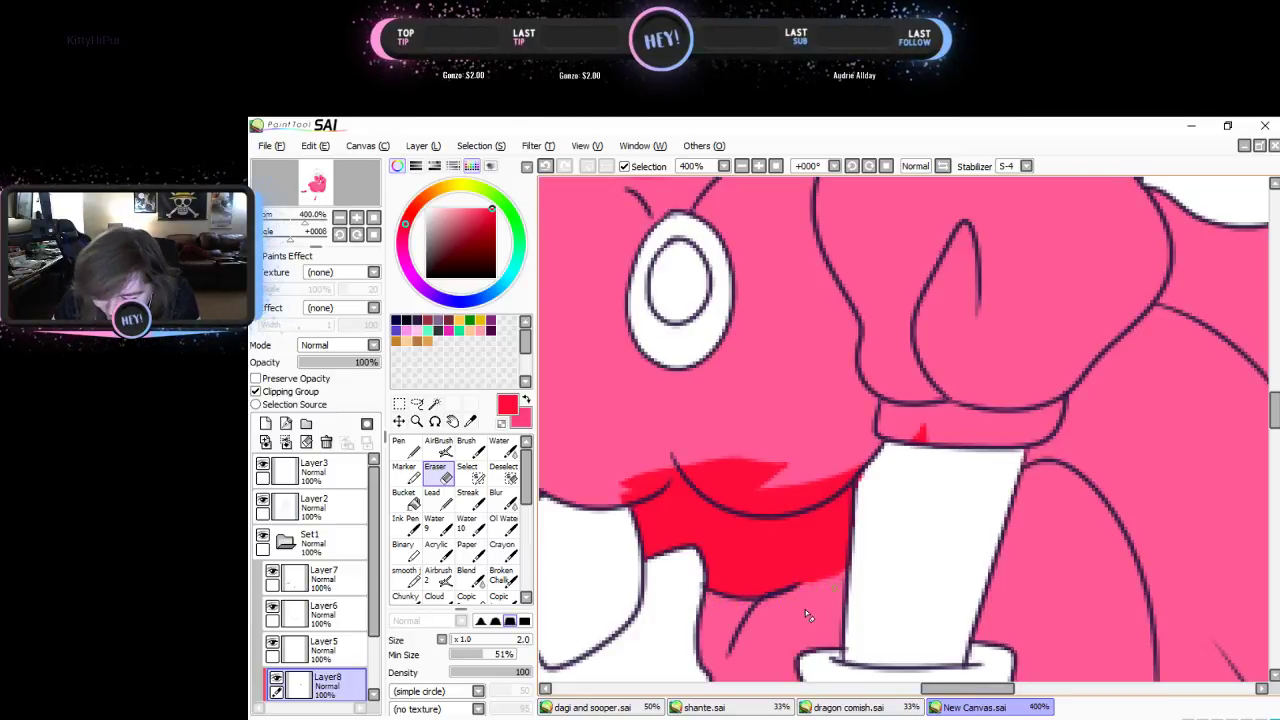
mouse_move(924, 436)
mouse_down()
mouse_move(890, 432)
mouse_move(955, 437)
mouse_move(909, 447)
mouse_up()
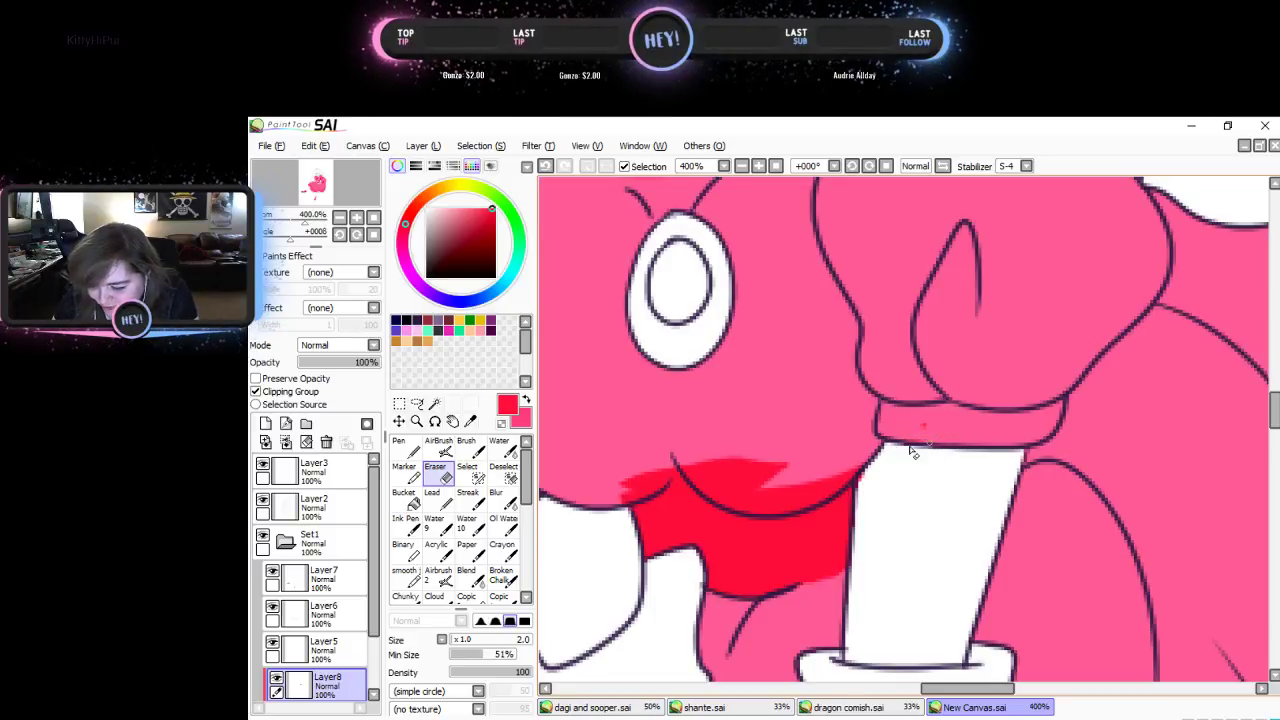
- Erase the red overspill above the waistband along the bodice's lower outline with the Eraser at size 11
drag(460, 643, 473, 638)
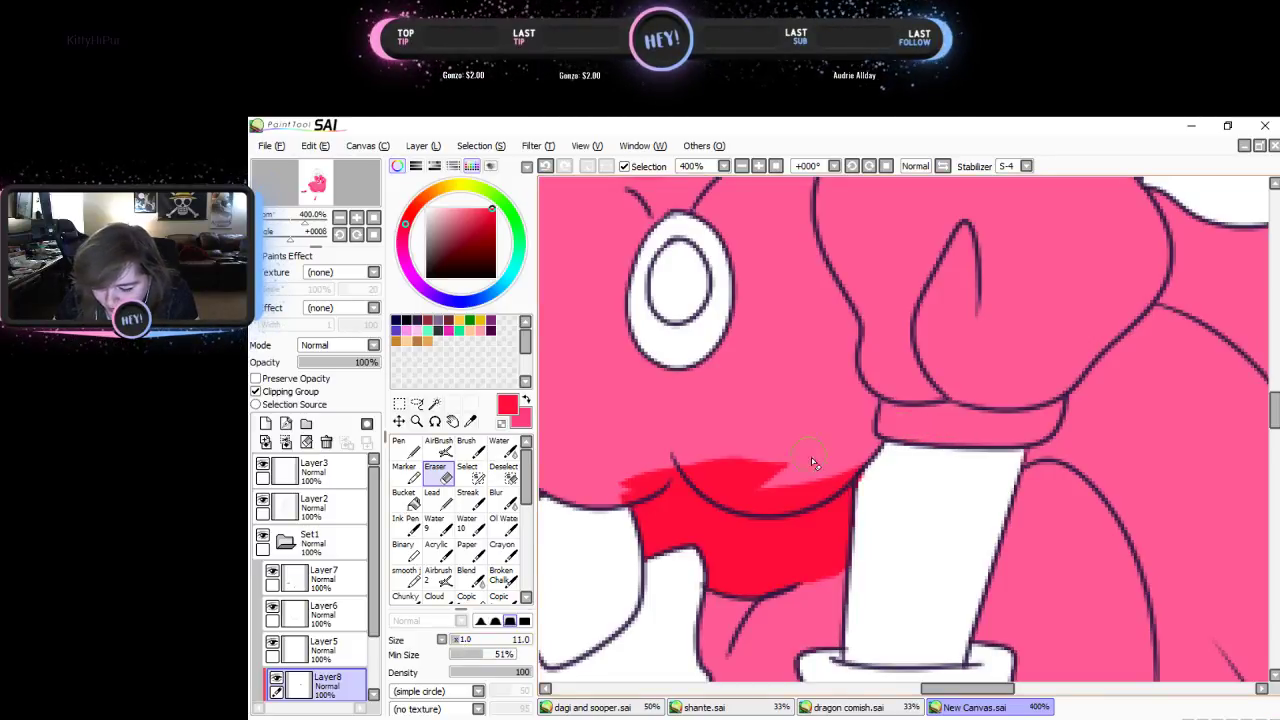
mouse_move(859, 448)
mouse_down()
mouse_move(776, 492)
mouse_move(741, 477)
mouse_move(791, 475)
mouse_up()
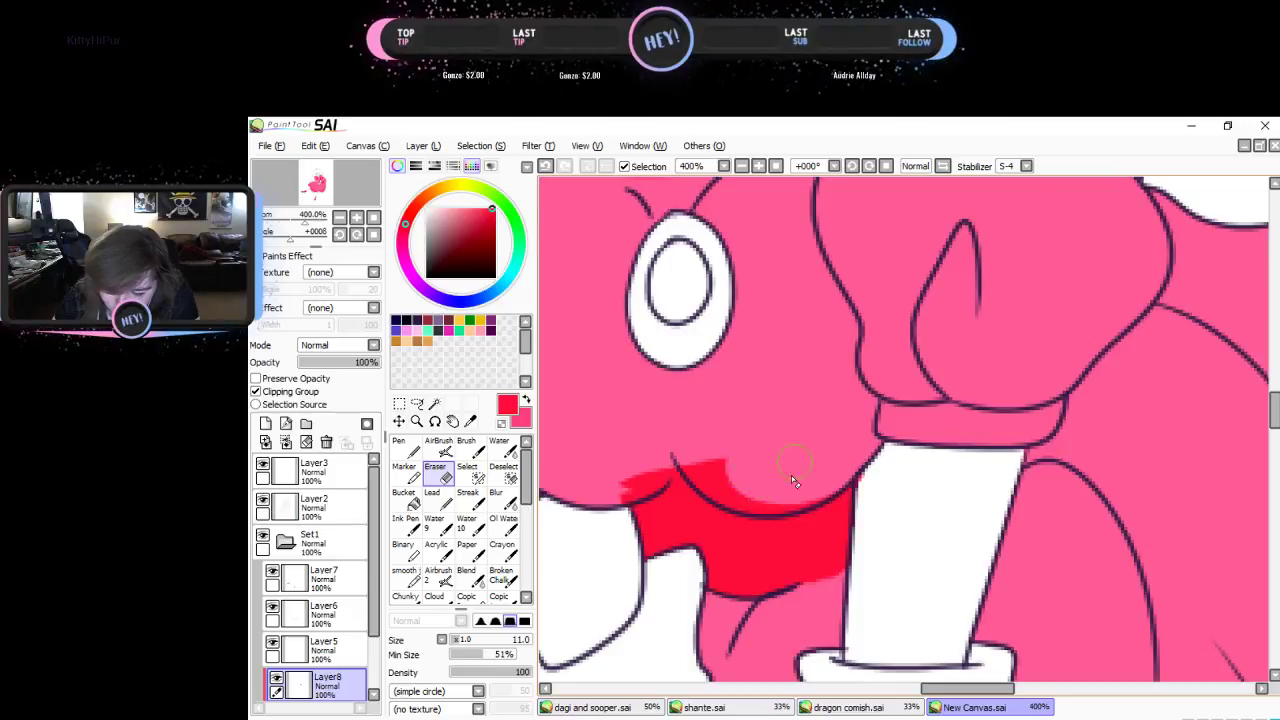
mouse_move(698, 460)
mouse_down()
mouse_move(719, 489)
mouse_move(788, 497)
mouse_up()
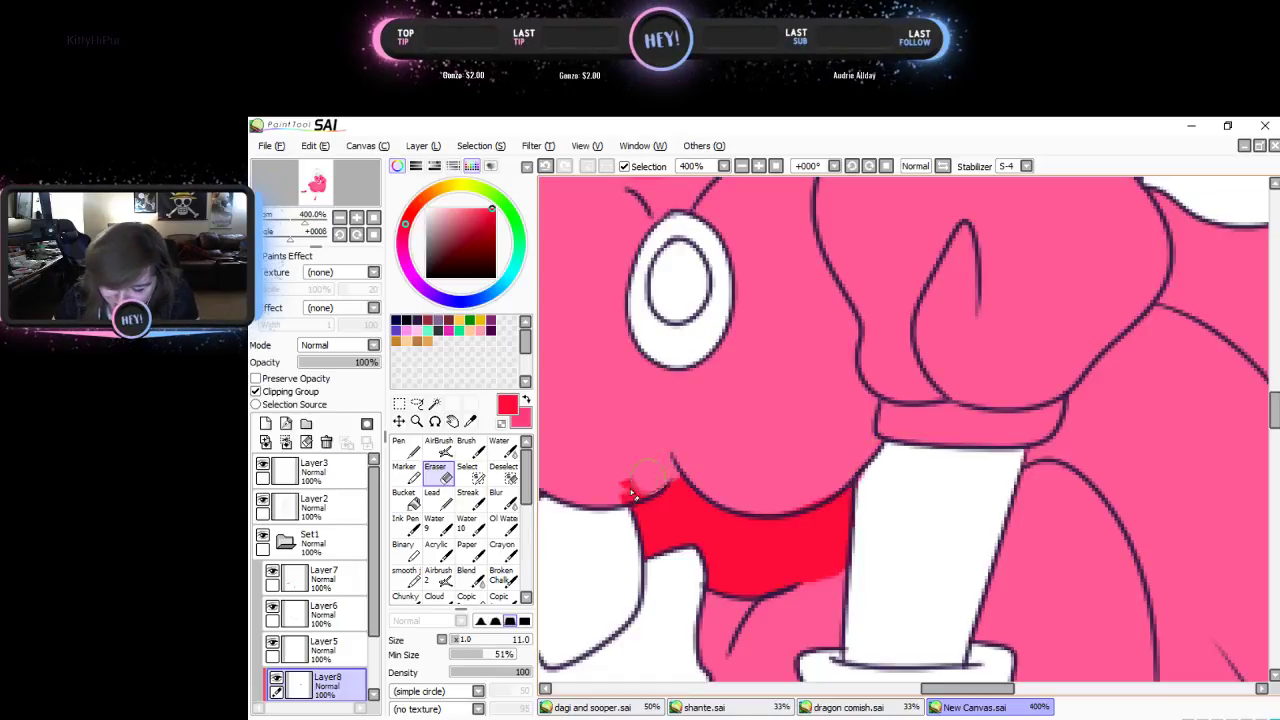
drag(632, 494, 658, 480)
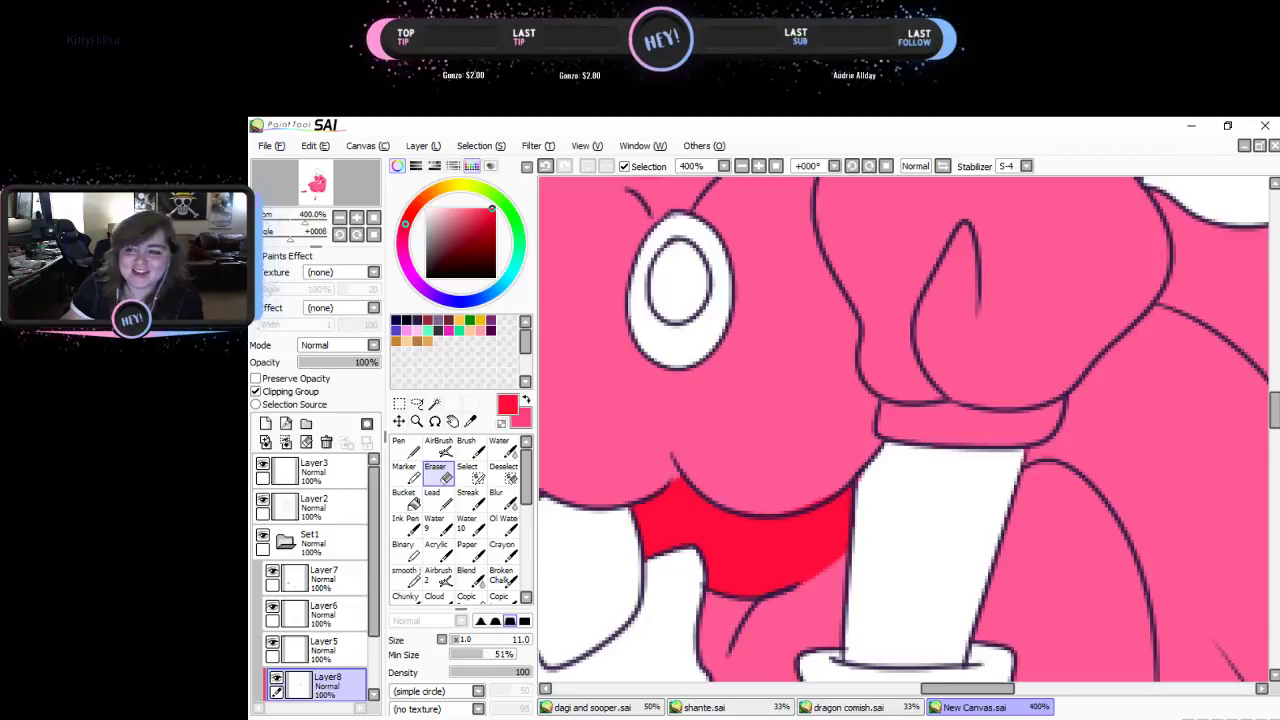
- Paint the pointed peak of the waistband's upper edge red with the Pen at size 1
click(341, 218)
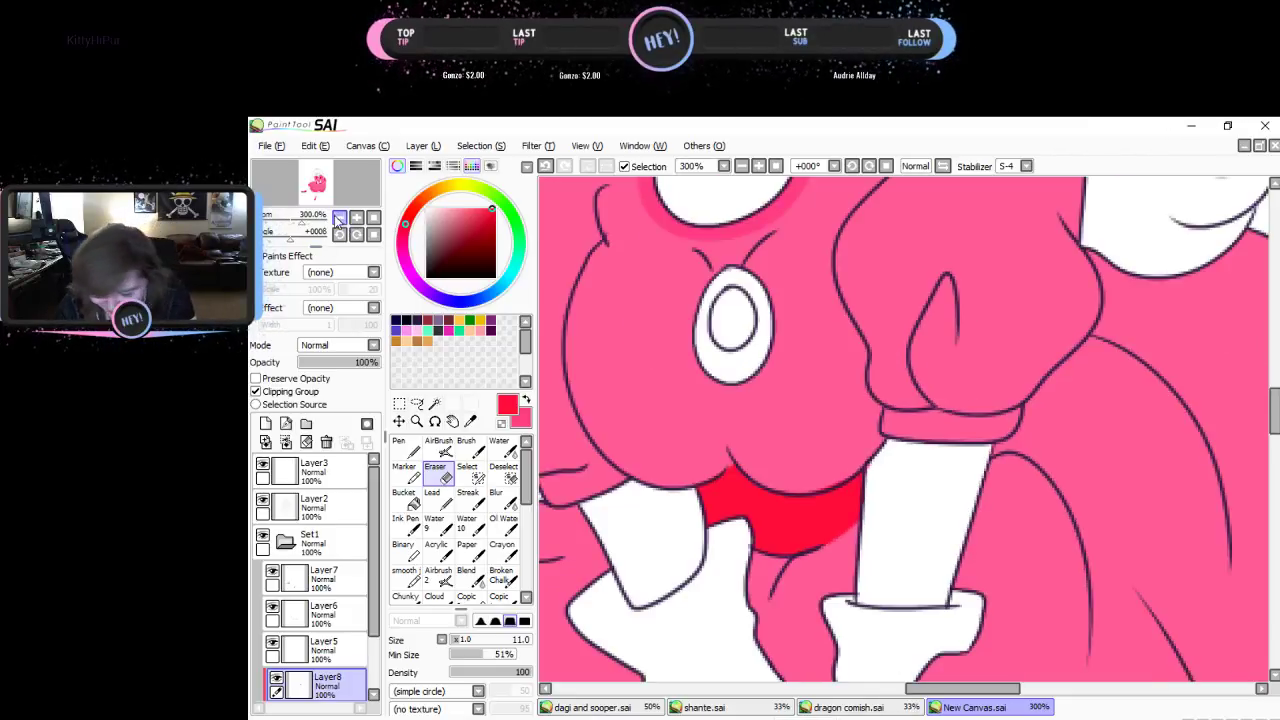
click(341, 218)
click(357, 218)
click(357, 218)
click(357, 218)
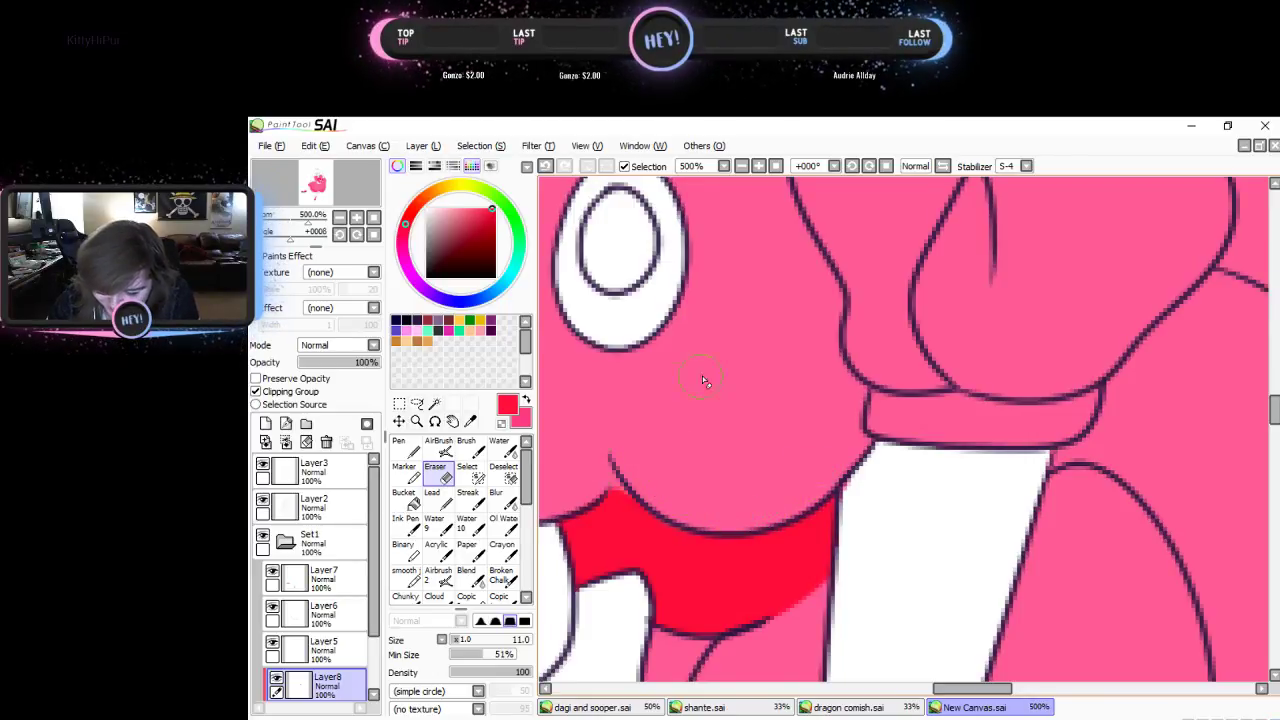
click(421, 442)
click(467, 639)
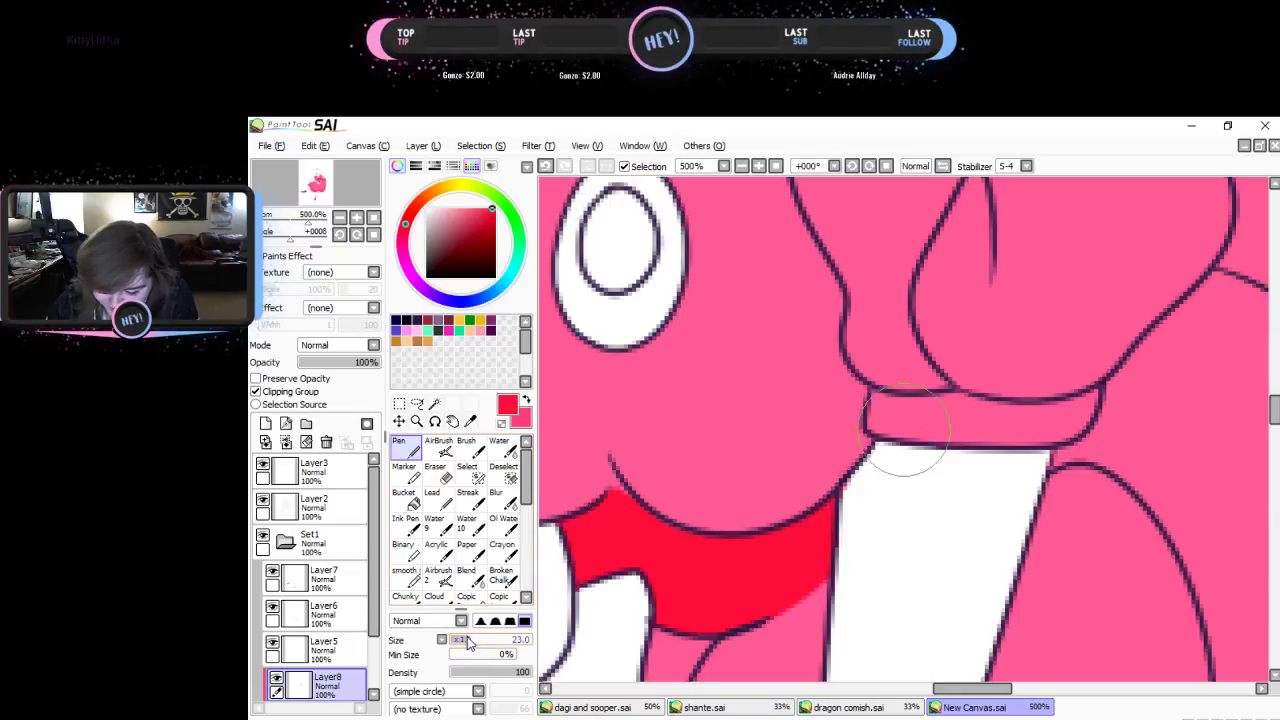
drag(468, 640, 444, 640)
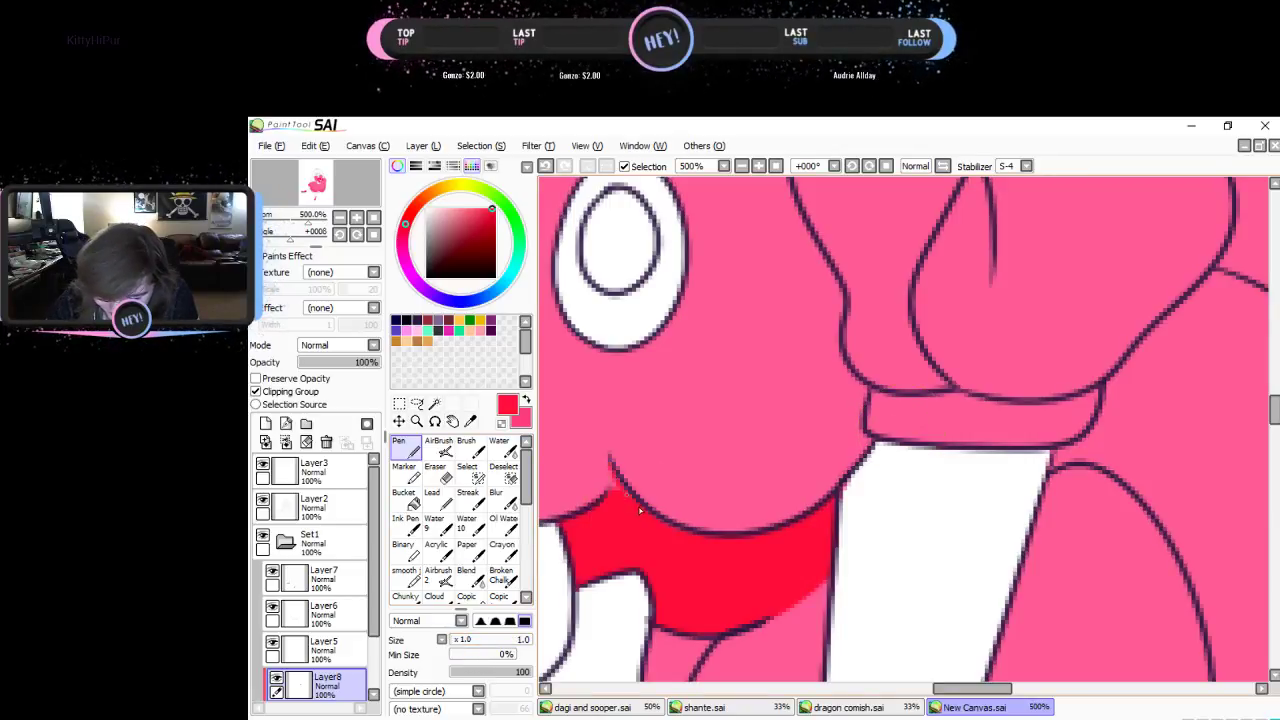
drag(611, 487, 617, 469)
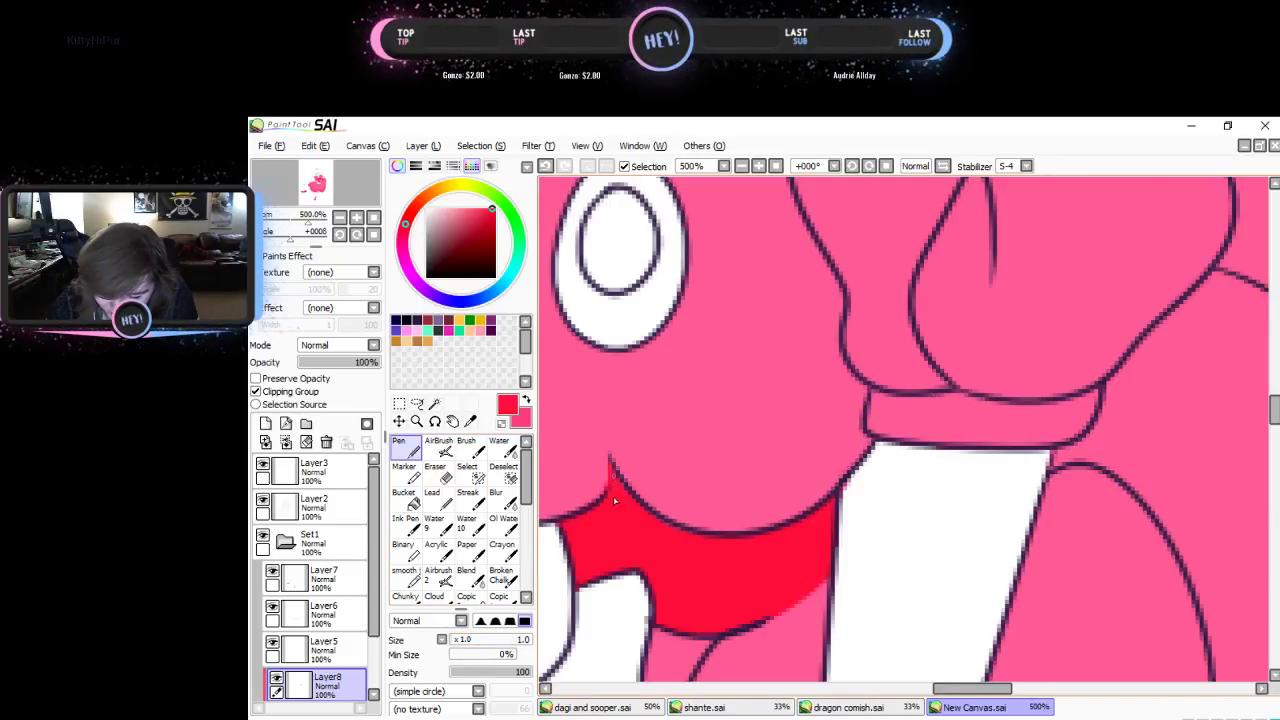
click(373, 217)
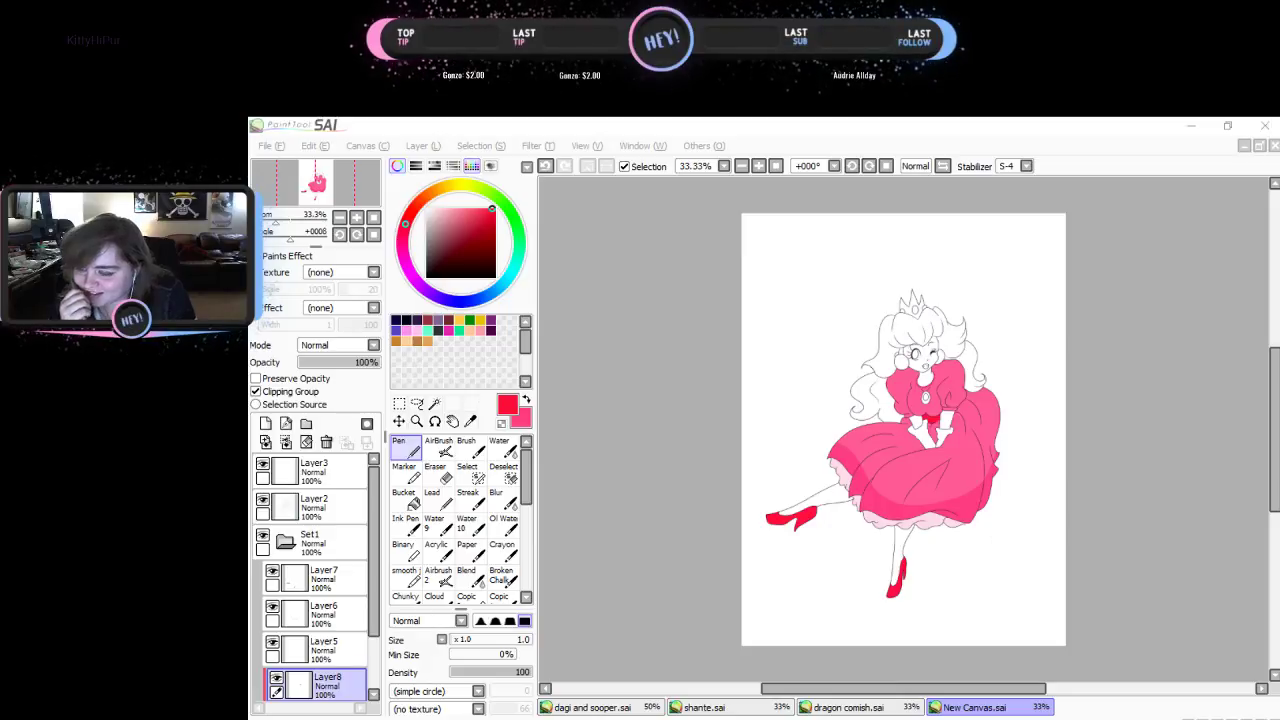
- Add a new layer above Layer7 and select all the hair sections on Layer2 with the Magic Wand
click(320, 583)
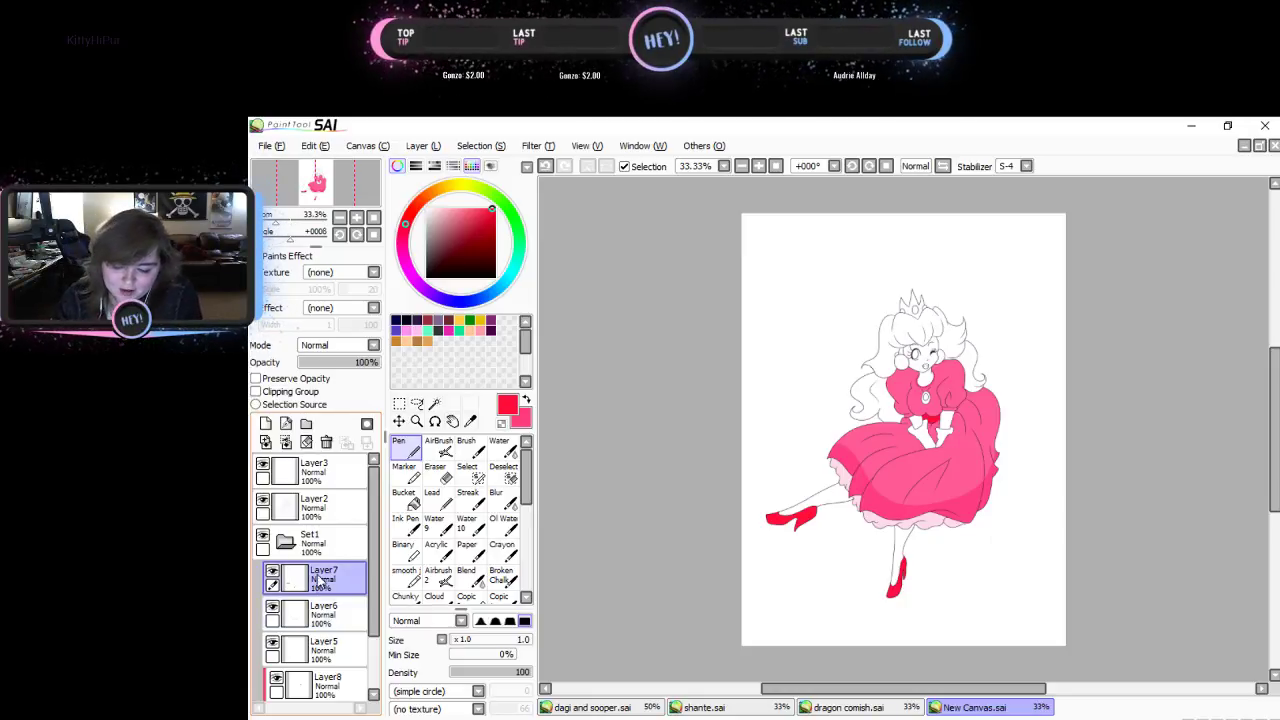
click(266, 424)
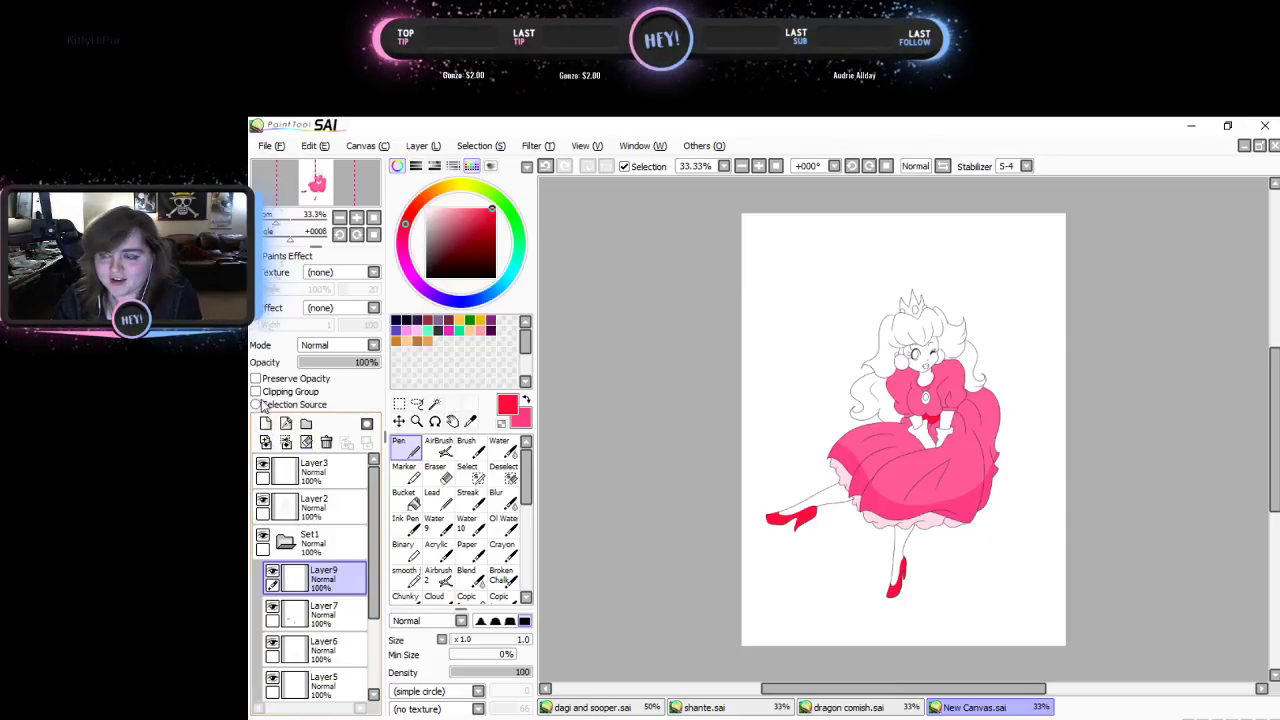
click(356, 217)
click(356, 217)
click(356, 217)
drag(315, 183, 321, 185)
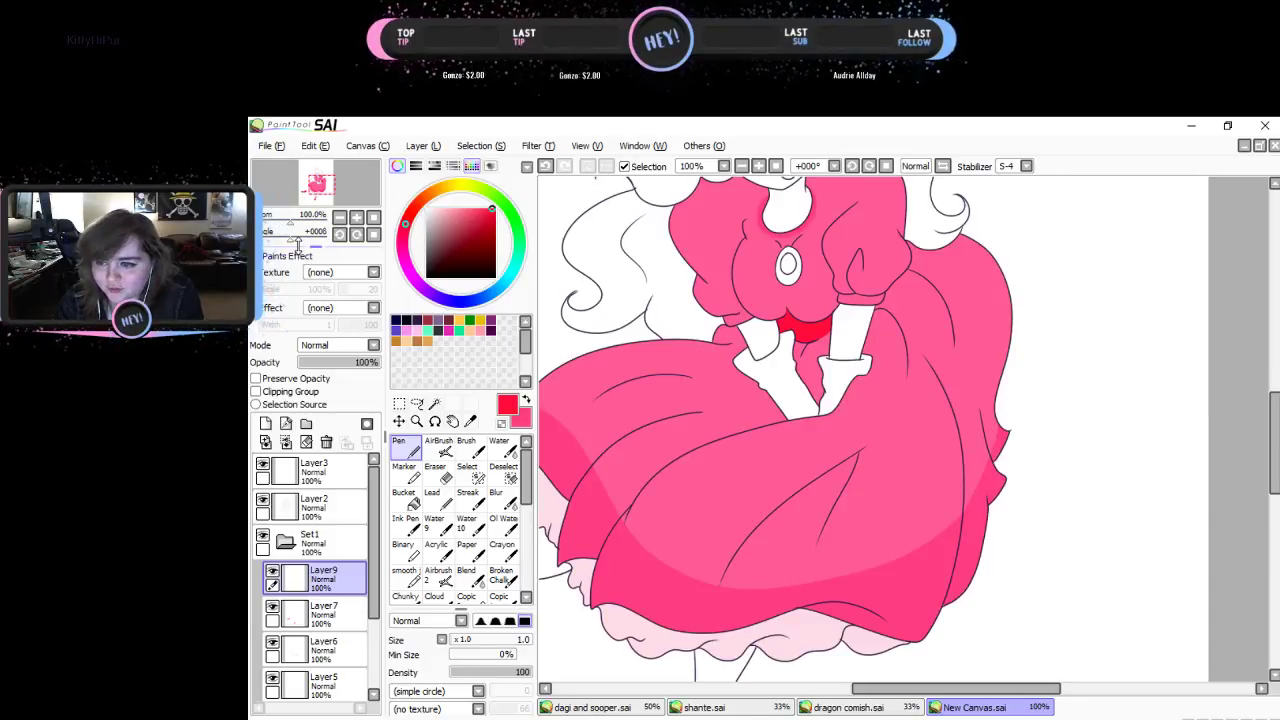
click(313, 505)
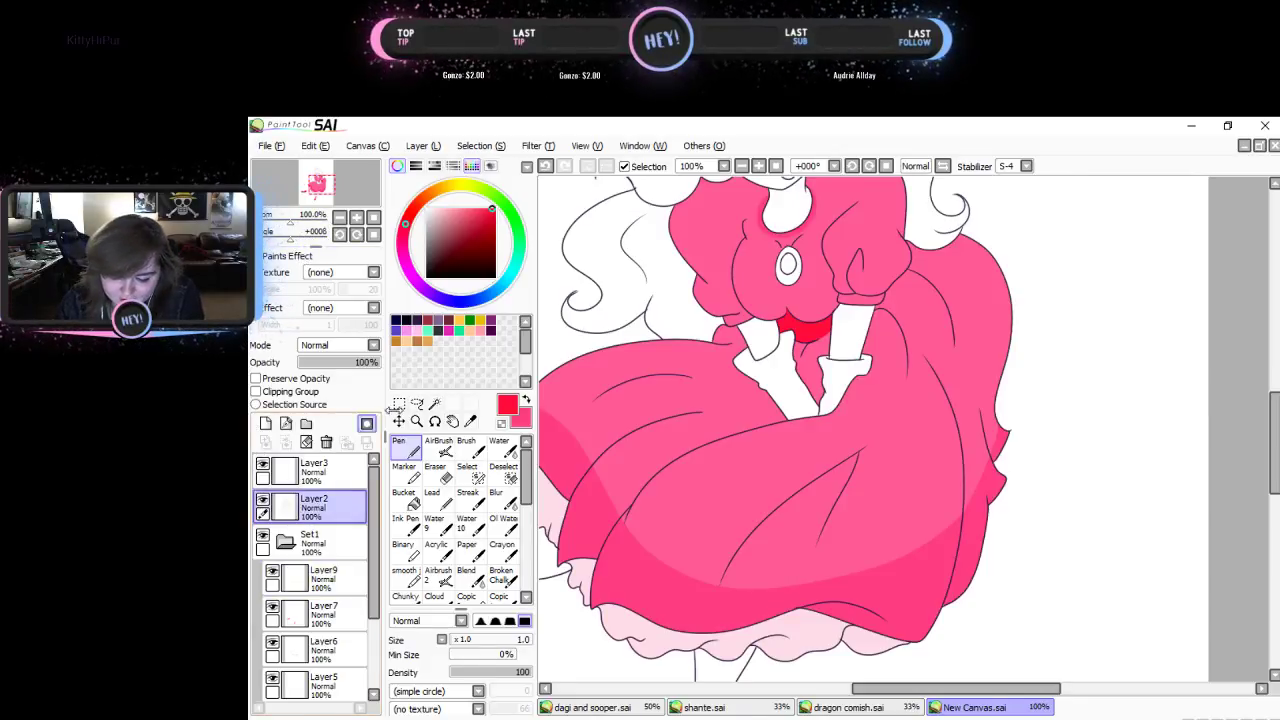
click(434, 403)
drag(1271, 456, 1271, 390)
click(907, 458)
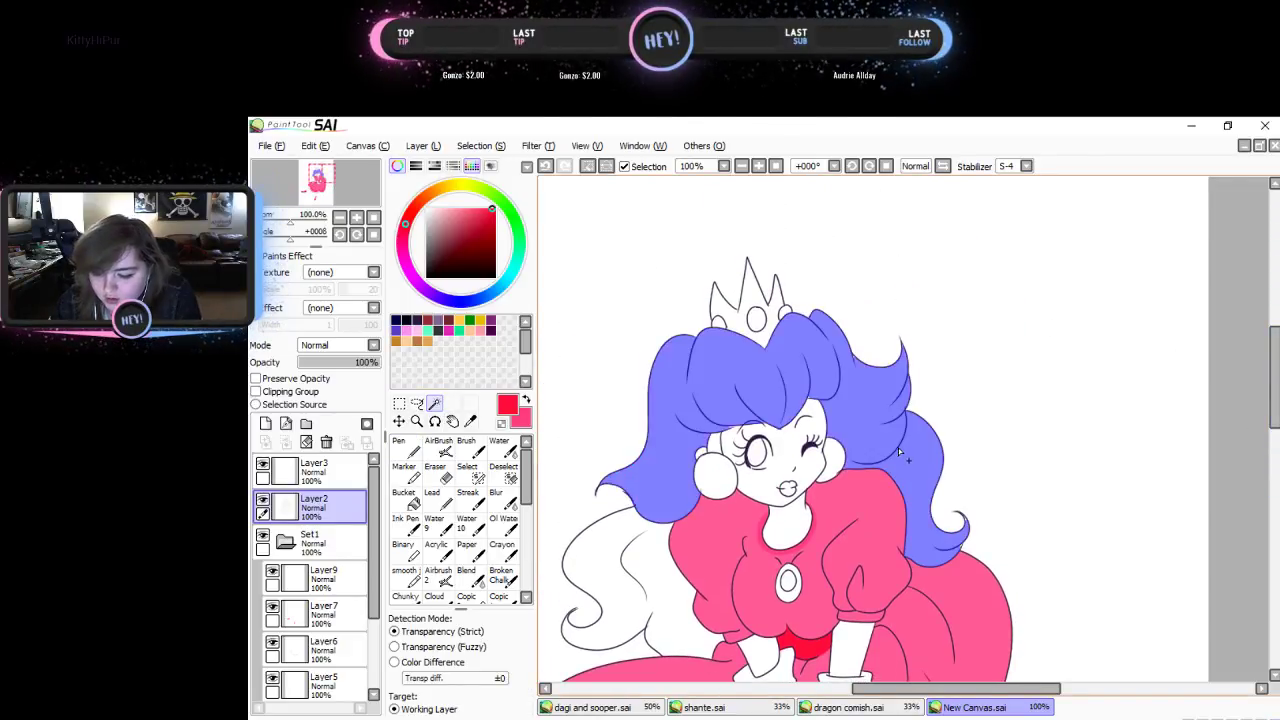
click(668, 573)
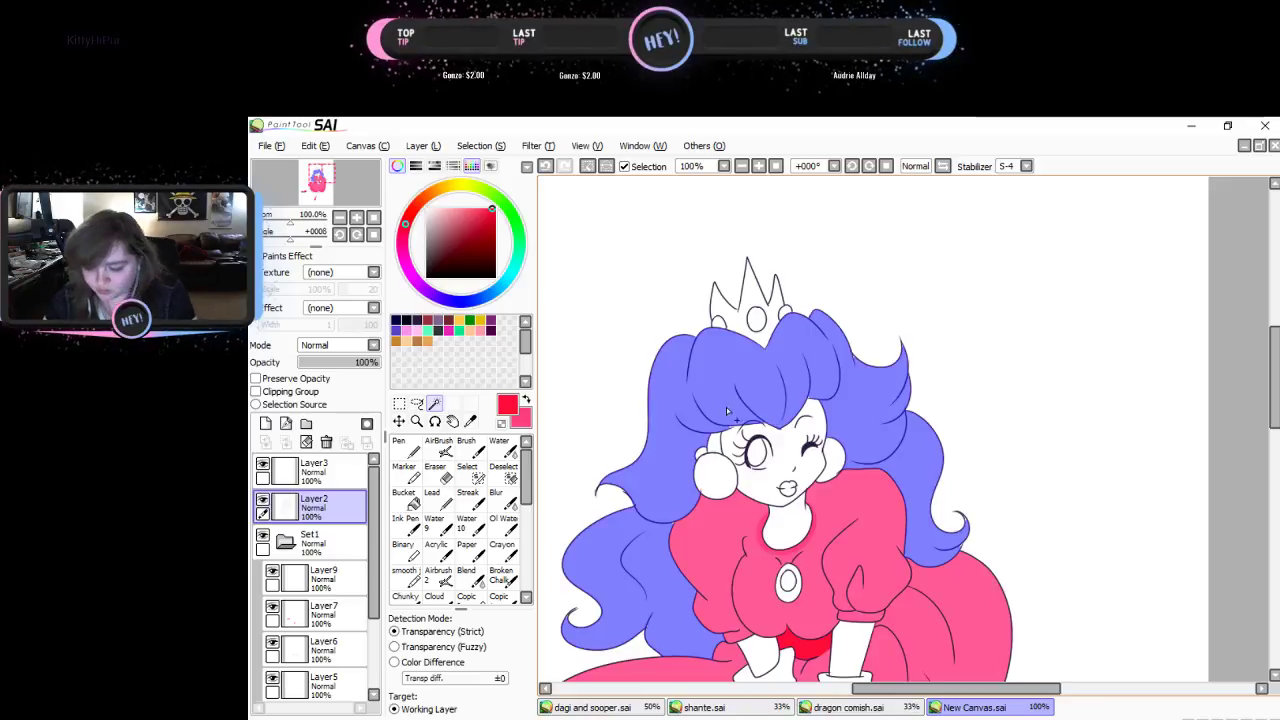
- Add the small hair strand between the face and the fringe, above the round earring, to the selection using the Select brush at size 3
scroll(735, 412, up, 5)
click(476, 478)
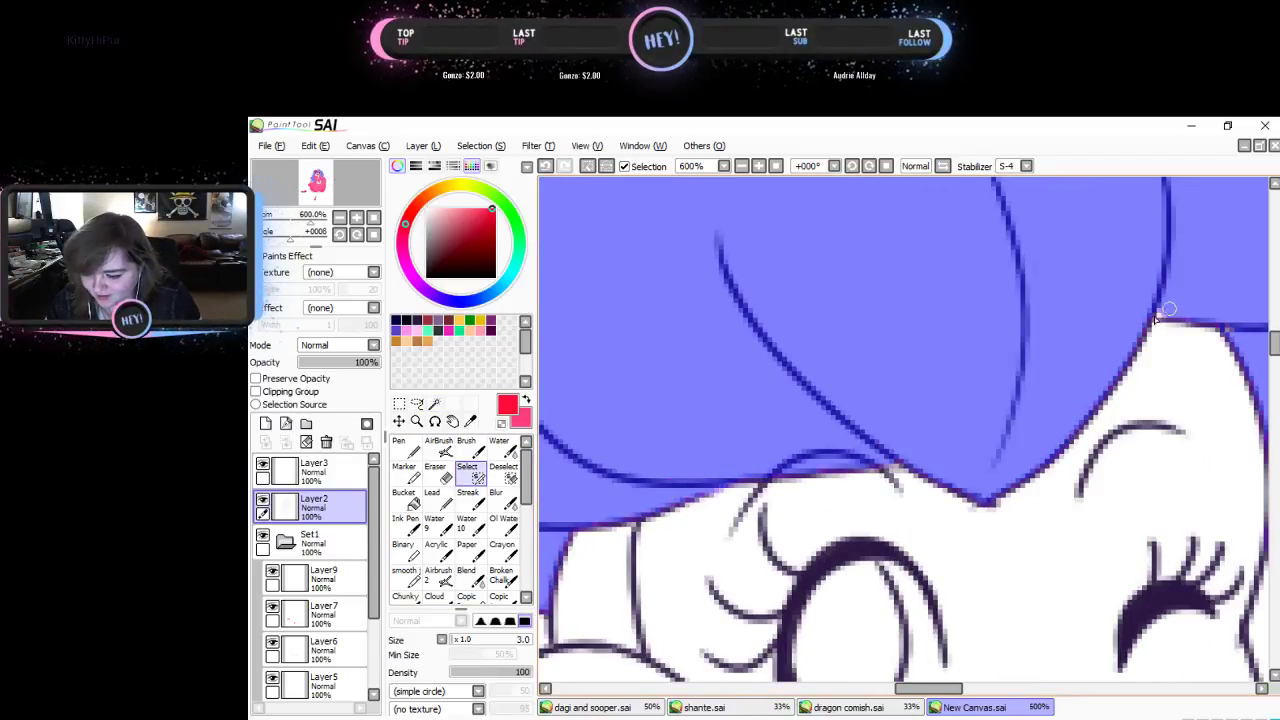
click(341, 234)
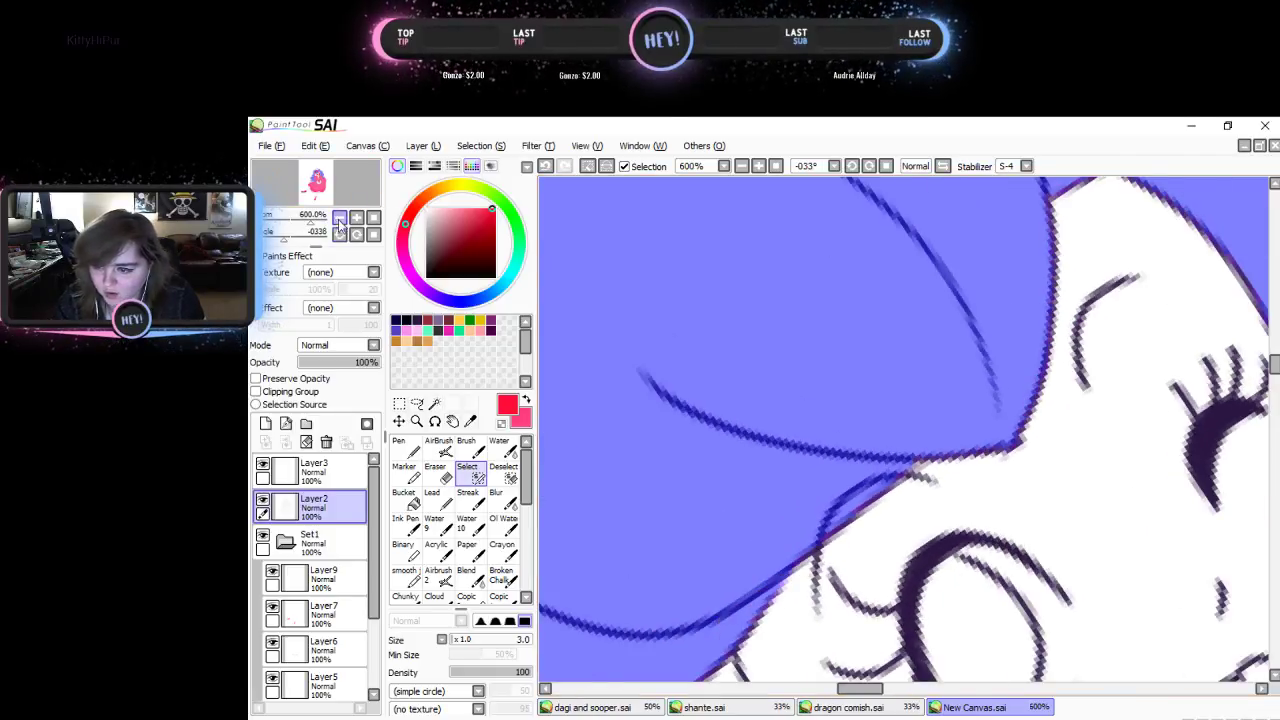
click(371, 234)
click(372, 217)
click(356, 217)
click(356, 217)
click(356, 217)
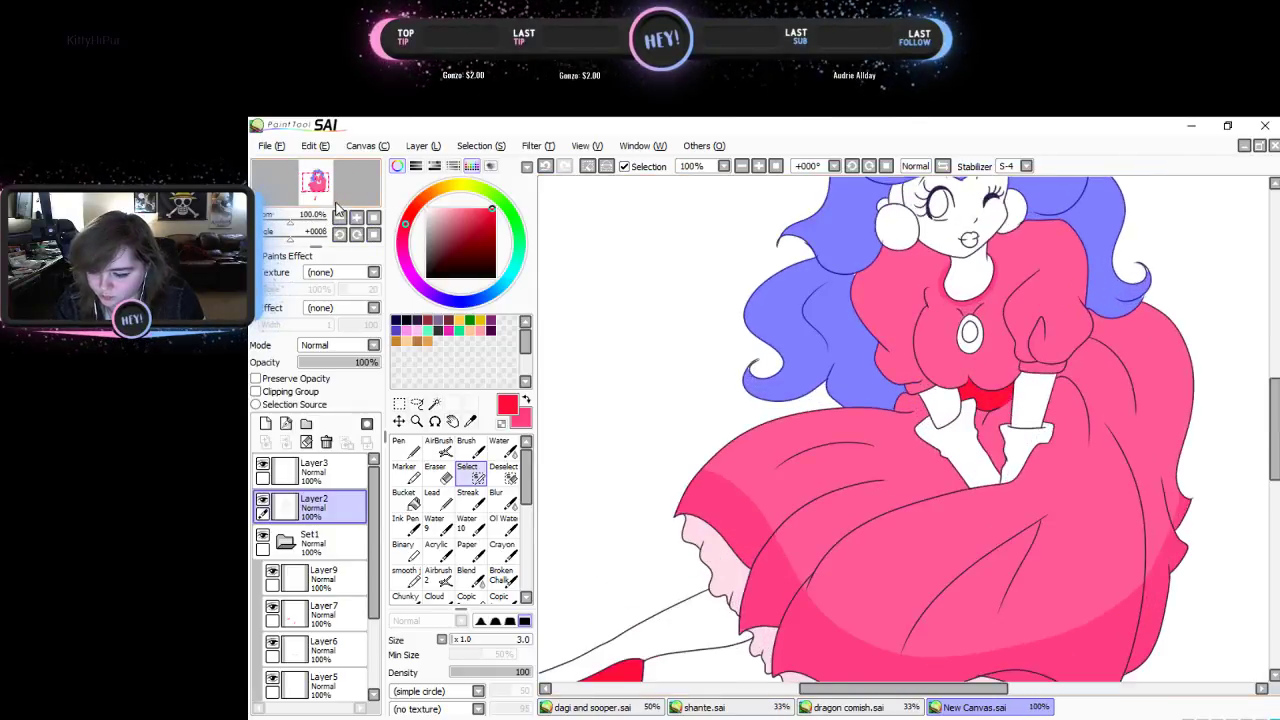
drag(337, 208, 339, 193)
click(356, 217)
click(356, 217)
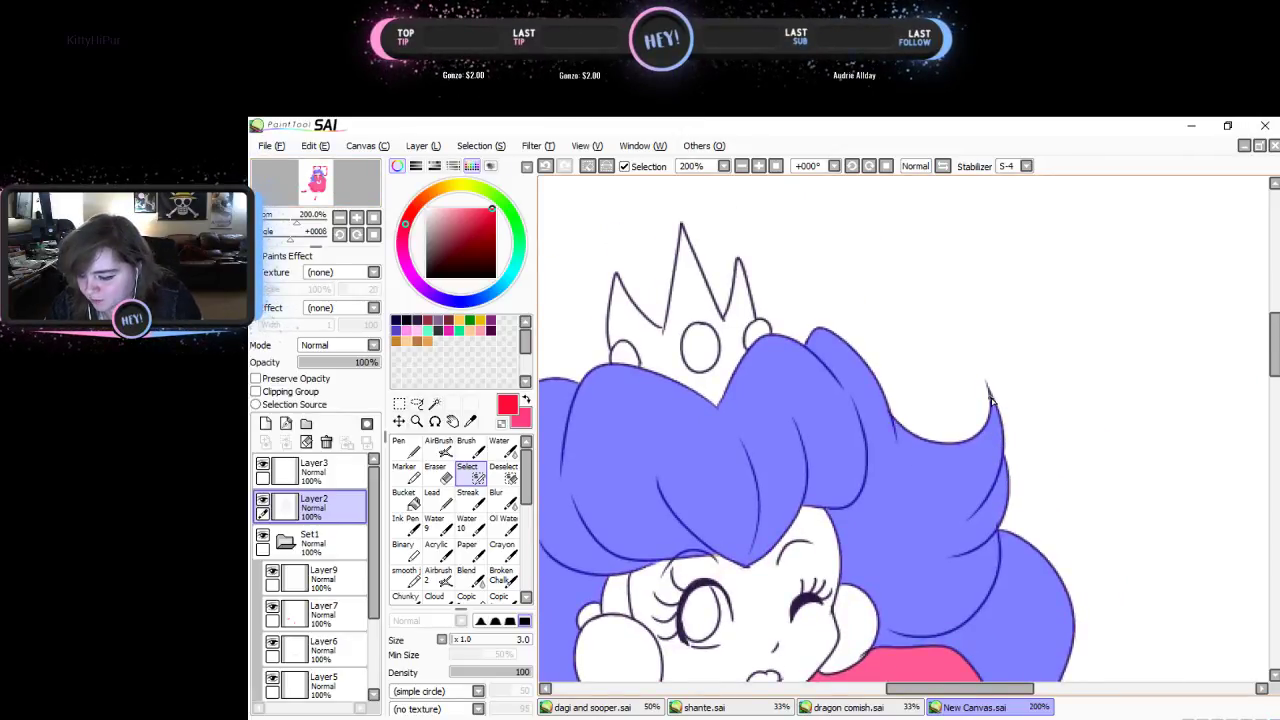
drag(929, 689, 877, 689)
drag(1271, 371, 1269, 398)
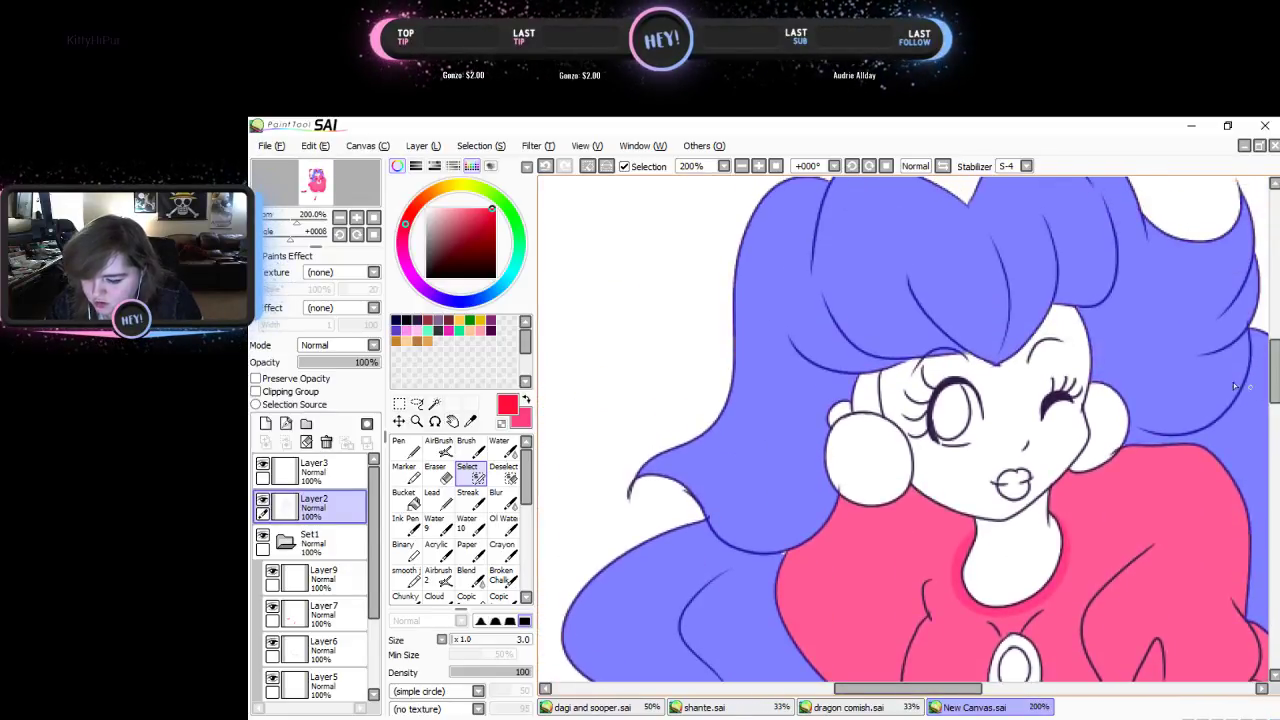
drag(876, 388, 880, 412)
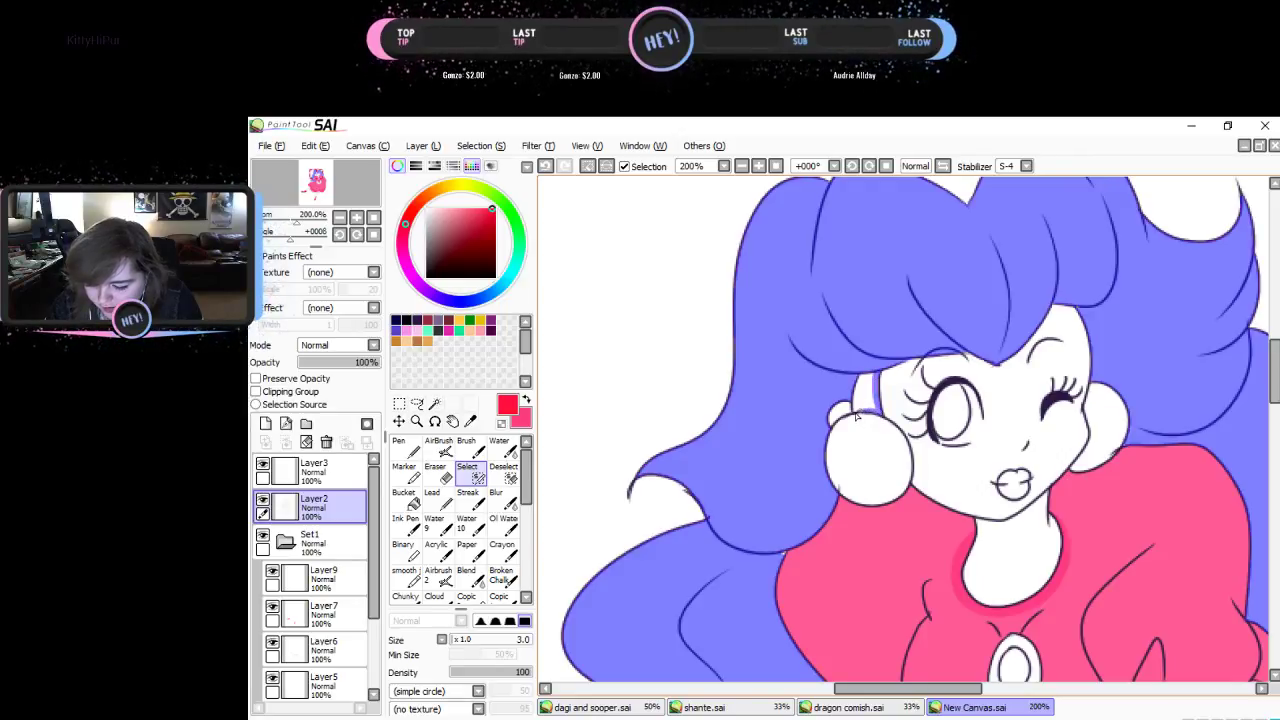
mouse_move(853, 408)
mouse_down()
mouse_move(864, 375)
mouse_move(862, 413)
mouse_move(865, 383)
mouse_move(872, 400)
mouse_up()
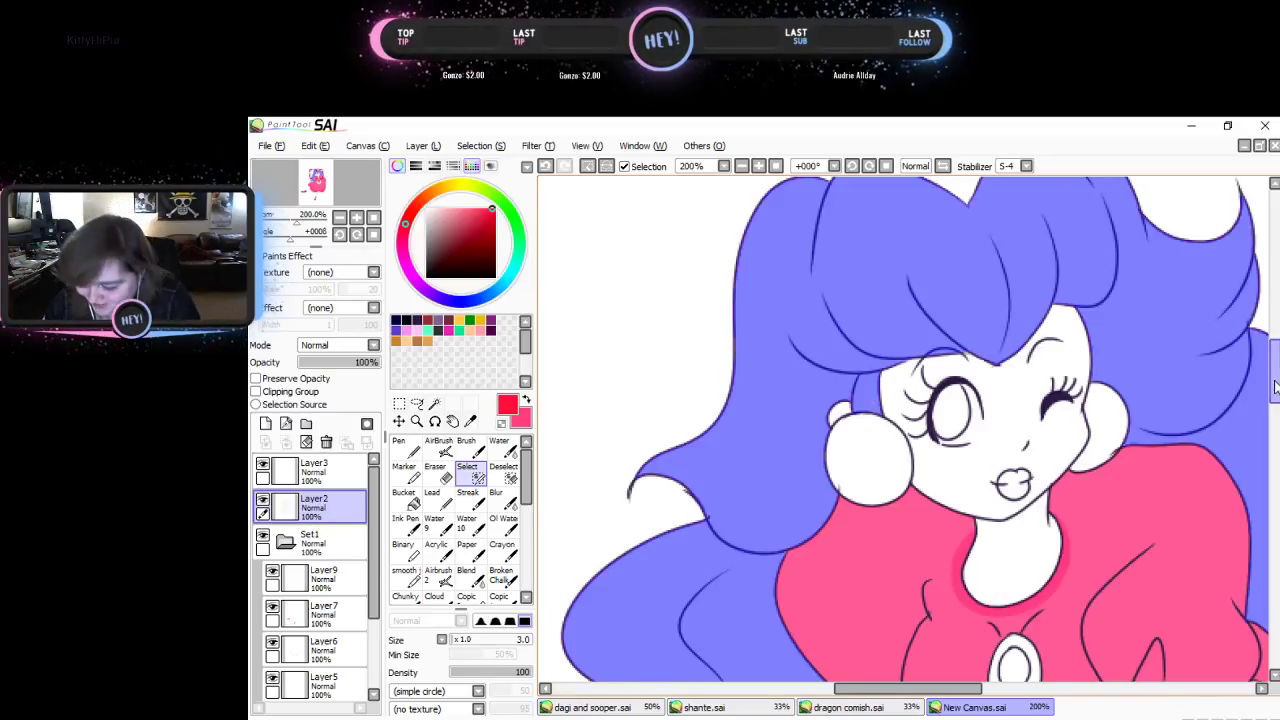
- Fill the selected hair with golden yellow on Layer9 using the Bucket
drag(1273, 370, 1271, 423)
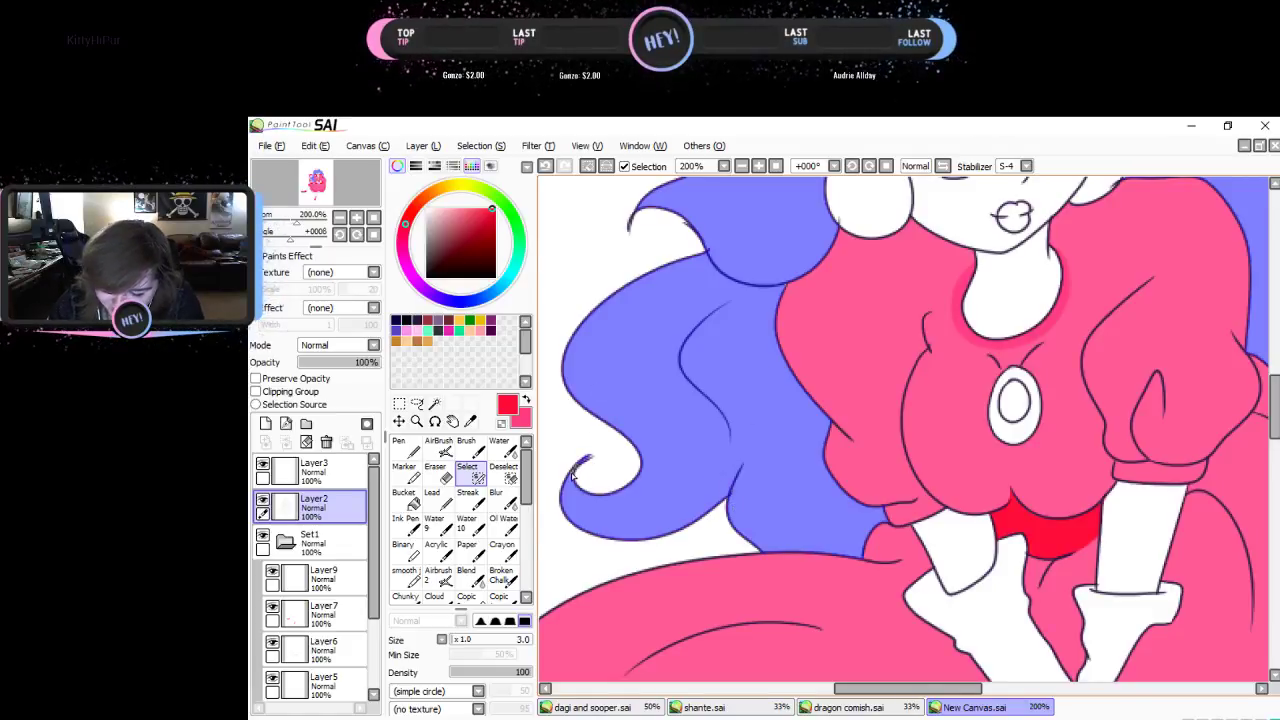
drag(966, 689, 1035, 678)
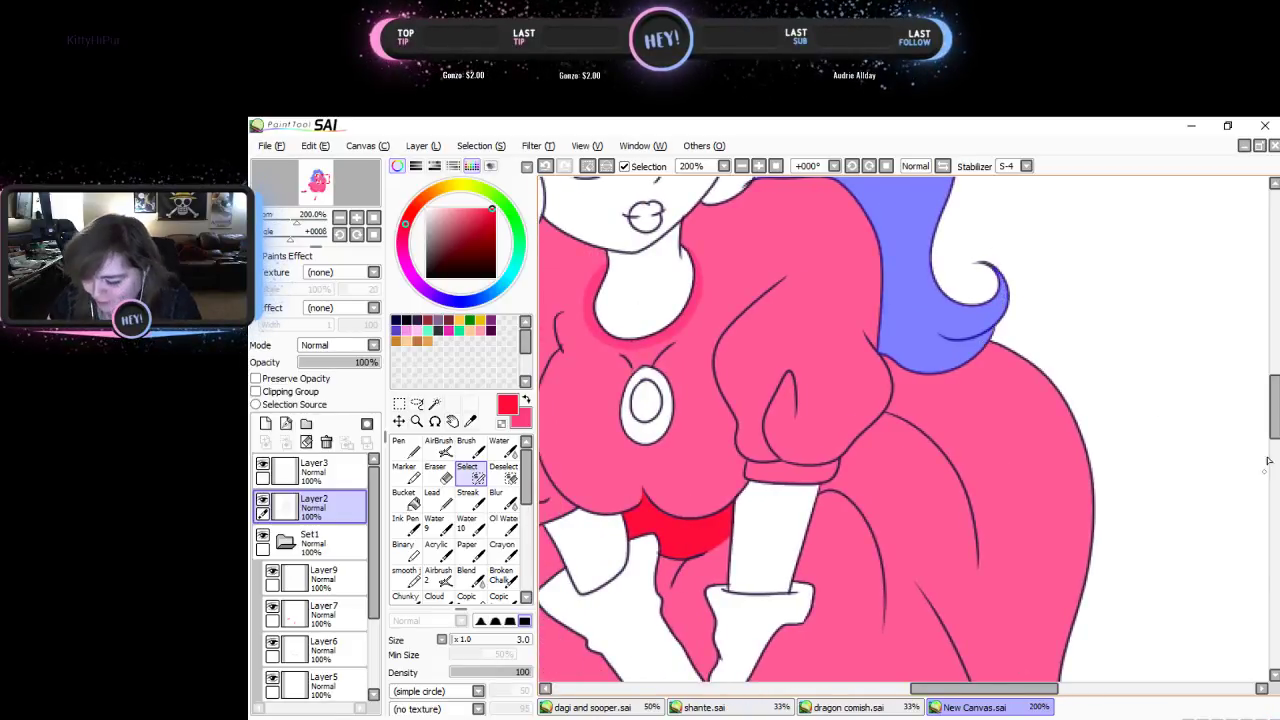
drag(1268, 461, 1270, 411)
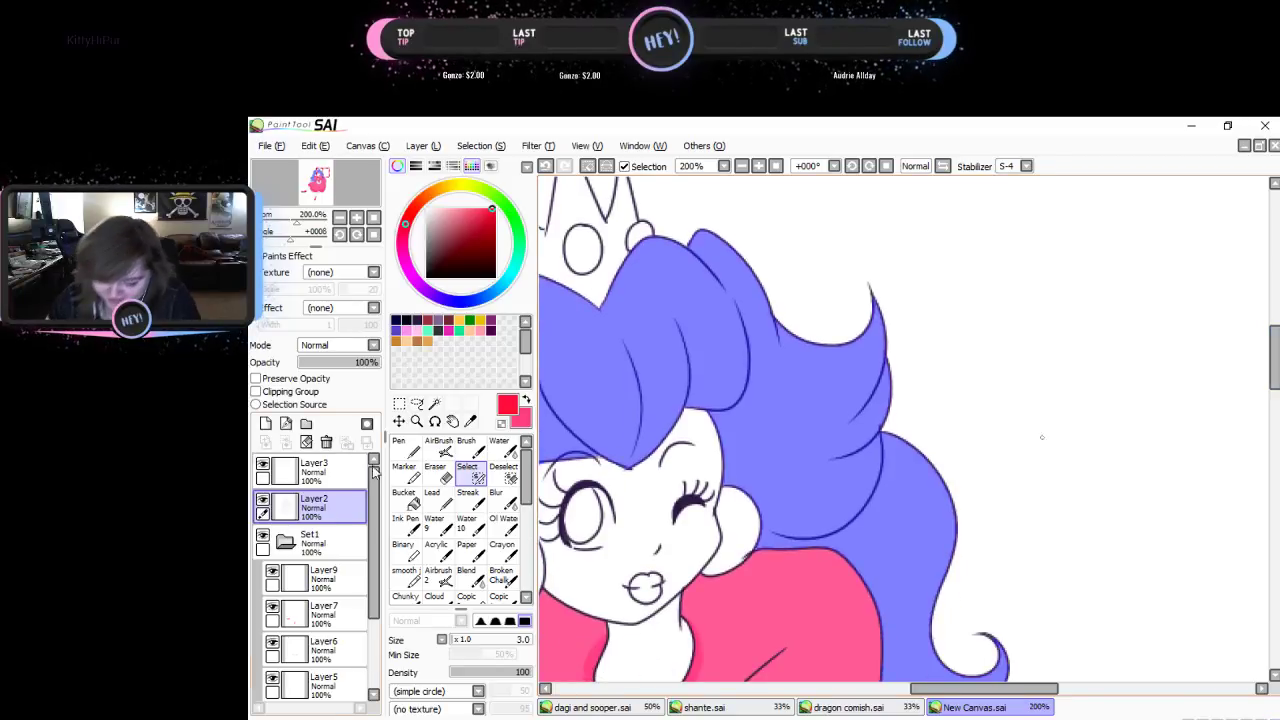
click(323, 577)
click(443, 195)
click(461, 208)
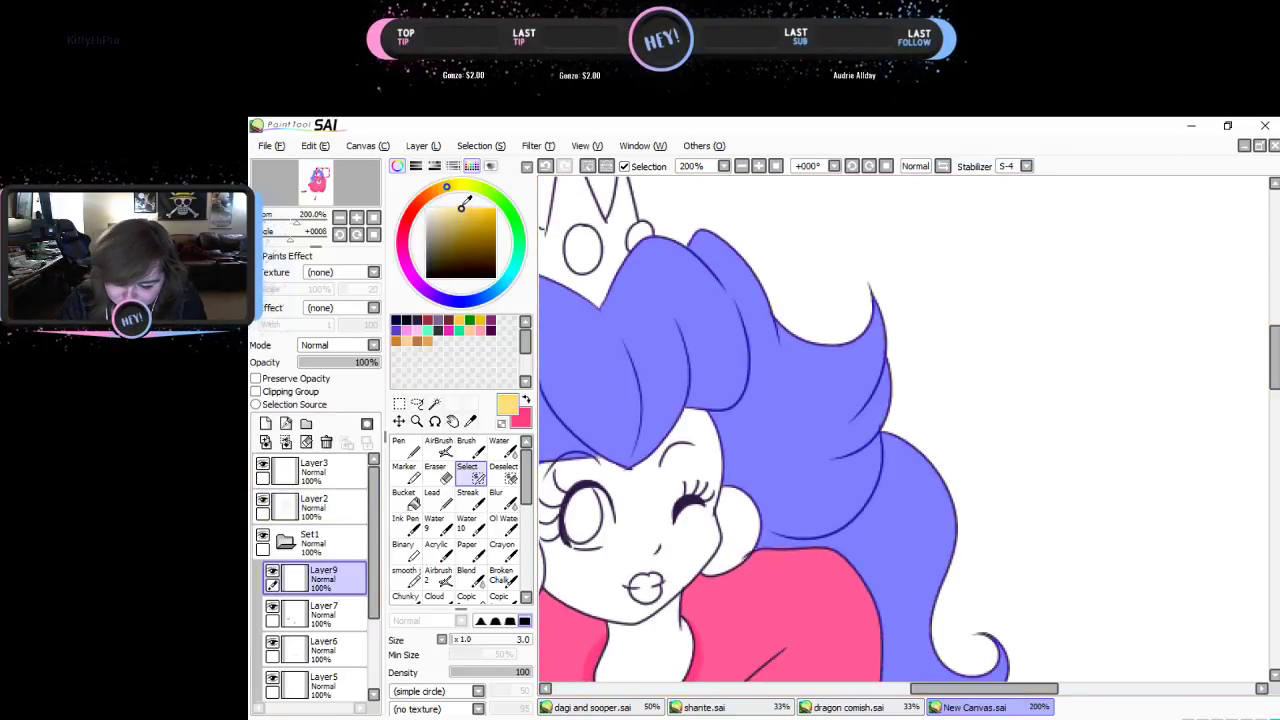
click(404, 497)
click(930, 540)
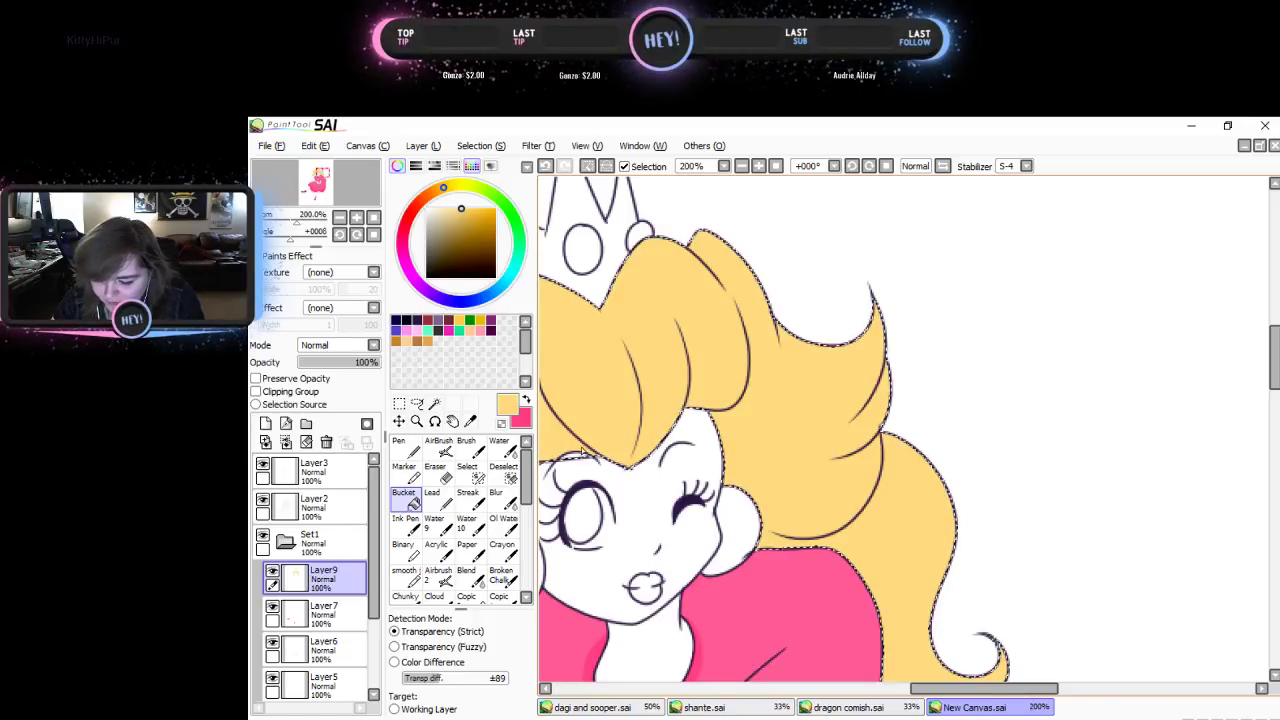
drag(971, 689, 879, 695)
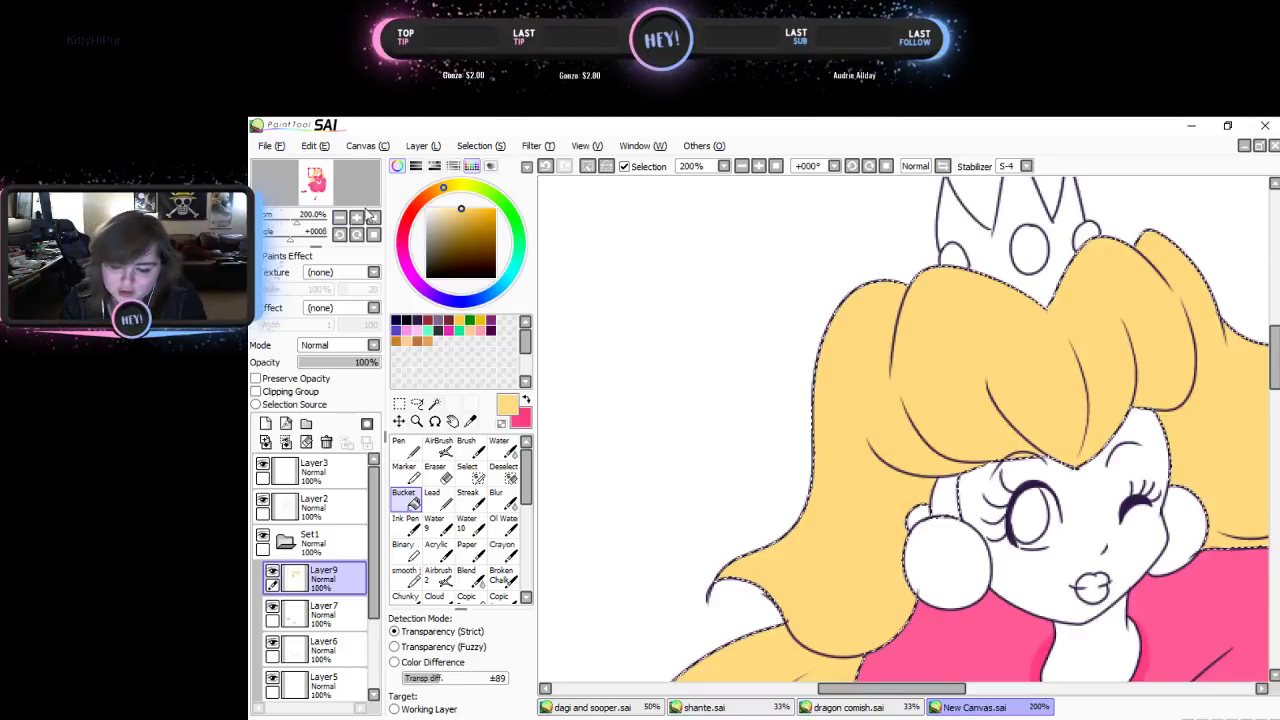
- Clear the selection and paint the small hair strand beside the face golden yellow on a new layer above Layer9, with the Brush at size 7
click(373, 217)
click(356, 217)
click(356, 217)
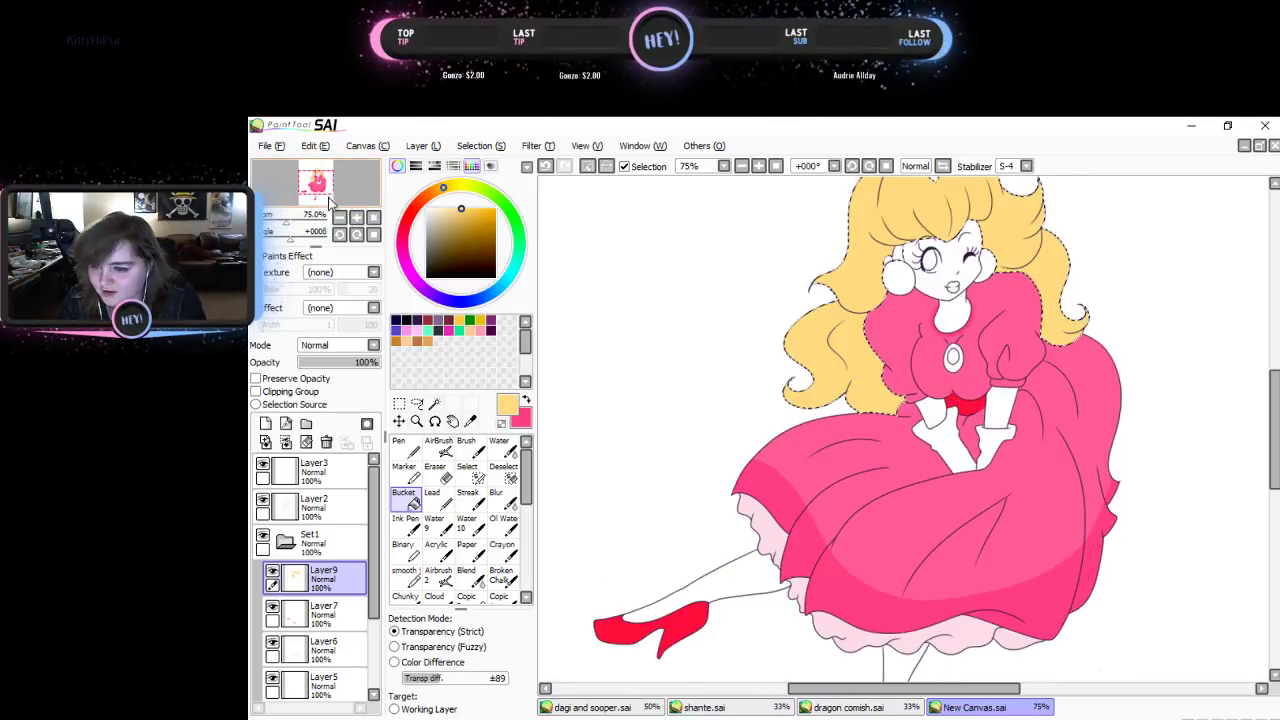
drag(328, 200, 332, 195)
click(265, 423)
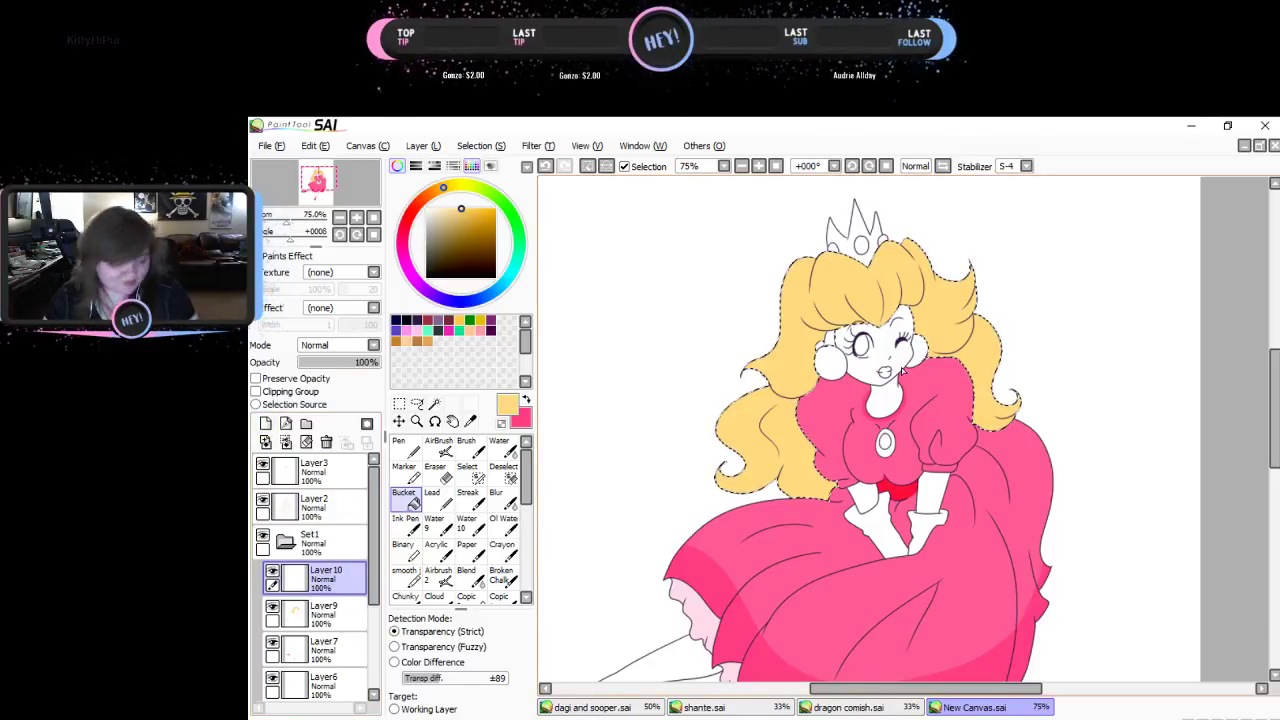
key(ctrl+d)
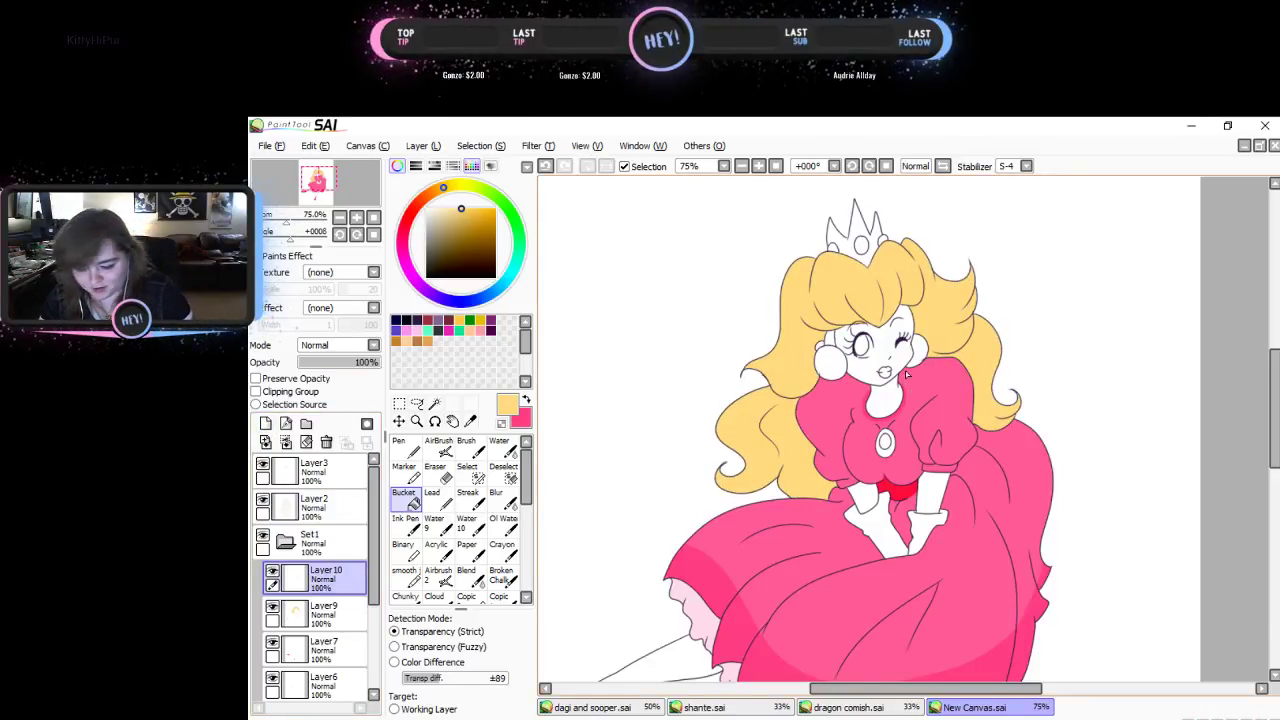
click(406, 448)
scroll(871, 293, up, 3)
scroll(865, 308, up, 1)
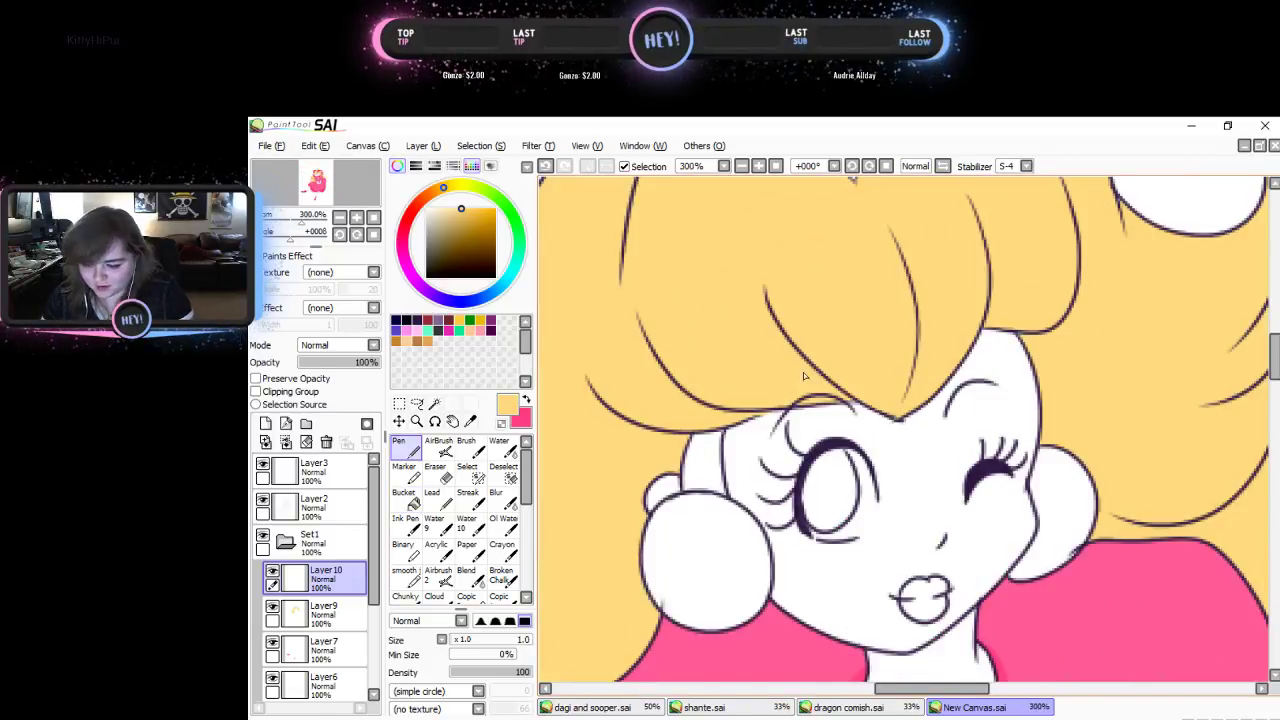
click(468, 448)
drag(699, 431, 687, 484)
mouse_move(698, 426)
mouse_down()
mouse_move(686, 487)
mouse_move(703, 429)
mouse_move(697, 488)
mouse_move(708, 425)
mouse_move(716, 482)
mouse_move(720, 419)
mouse_move(719, 490)
mouse_move(681, 482)
mouse_move(724, 489)
mouse_move(714, 451)
mouse_move(692, 472)
mouse_move(693, 446)
mouse_move(698, 486)
mouse_move(727, 436)
mouse_up()
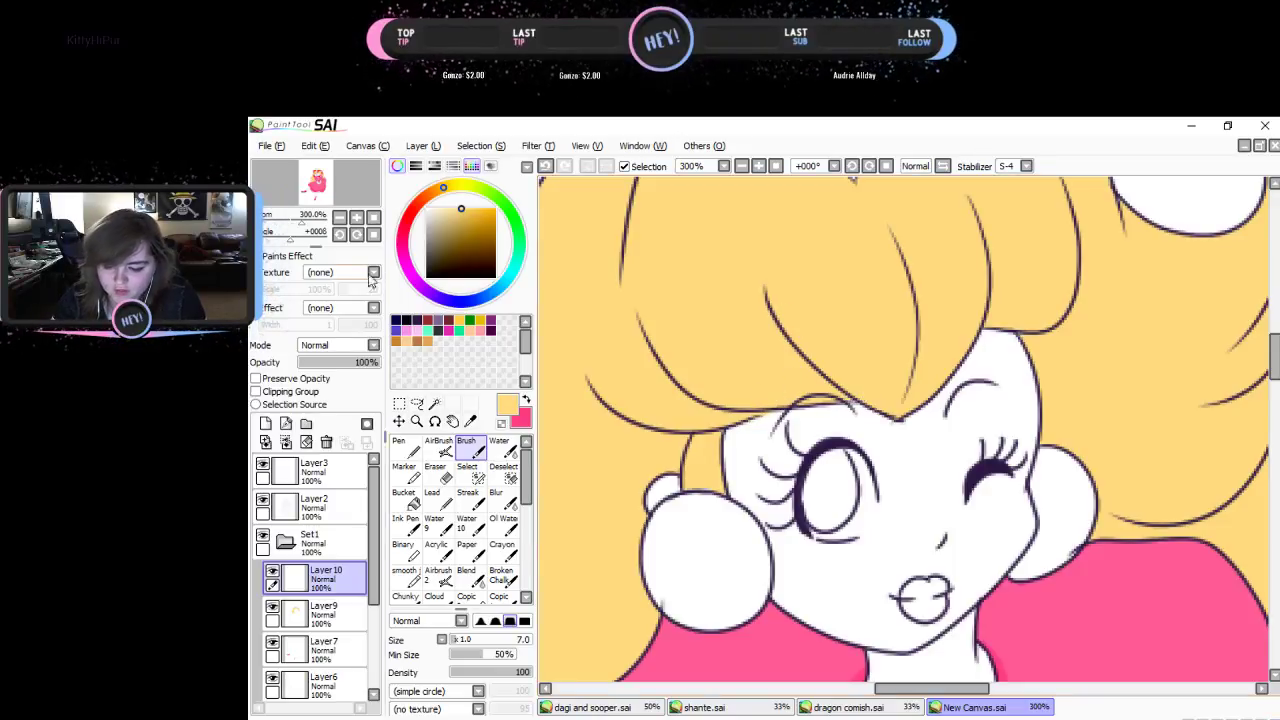
- Add a new layer above Layer10 and select the brooch's inner oval on Layer2 with the Magic Wand
click(373, 218)
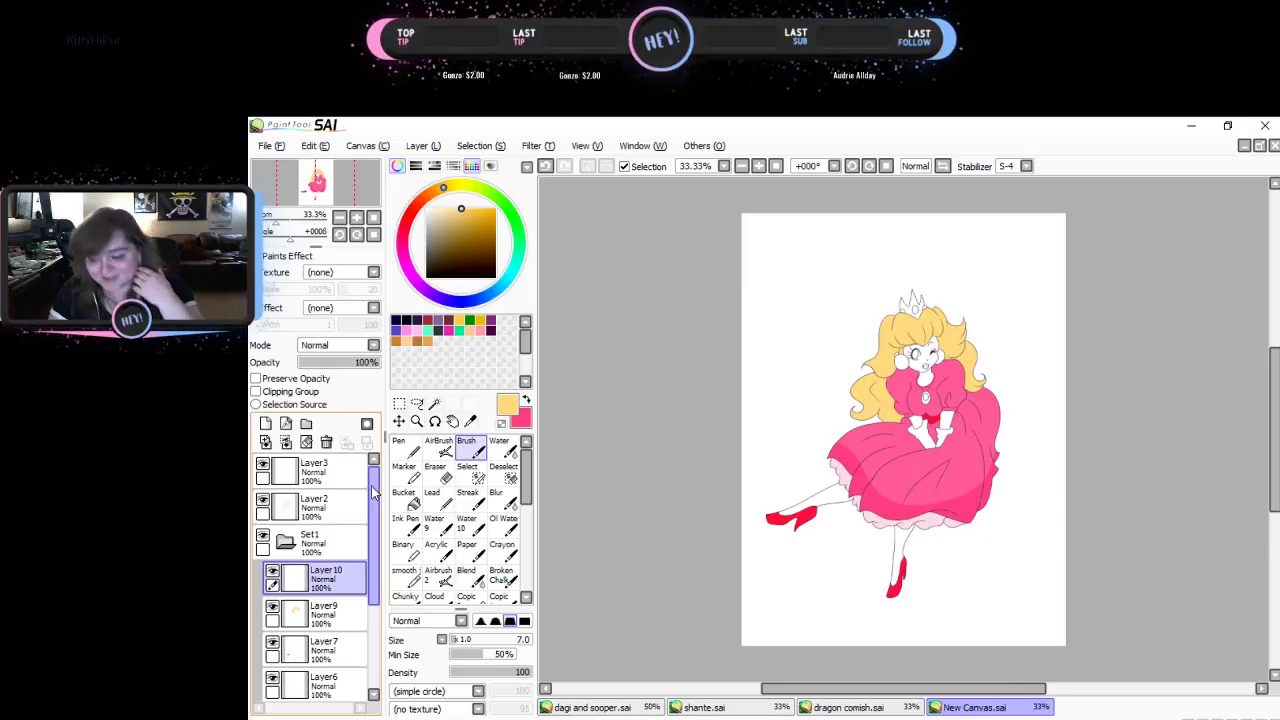
click(266, 423)
click(356, 217)
click(356, 217)
click(356, 217)
drag(341, 195, 343, 191)
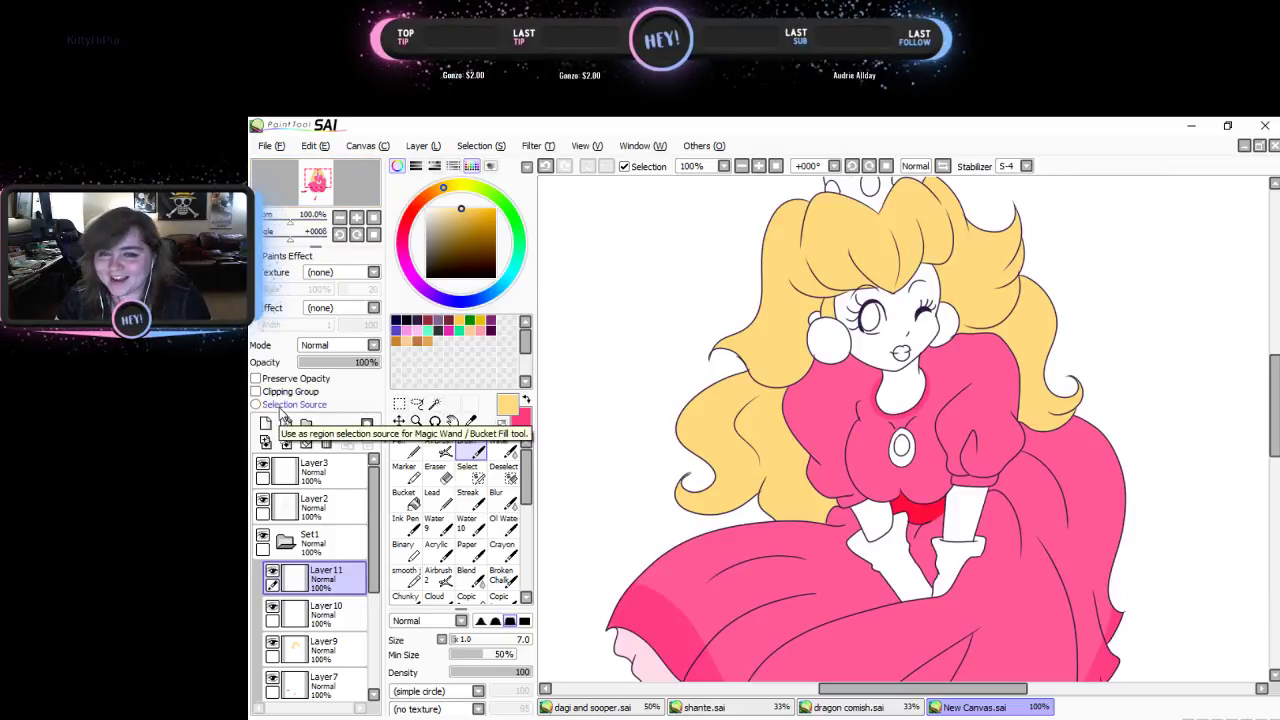
click(314, 505)
click(434, 402)
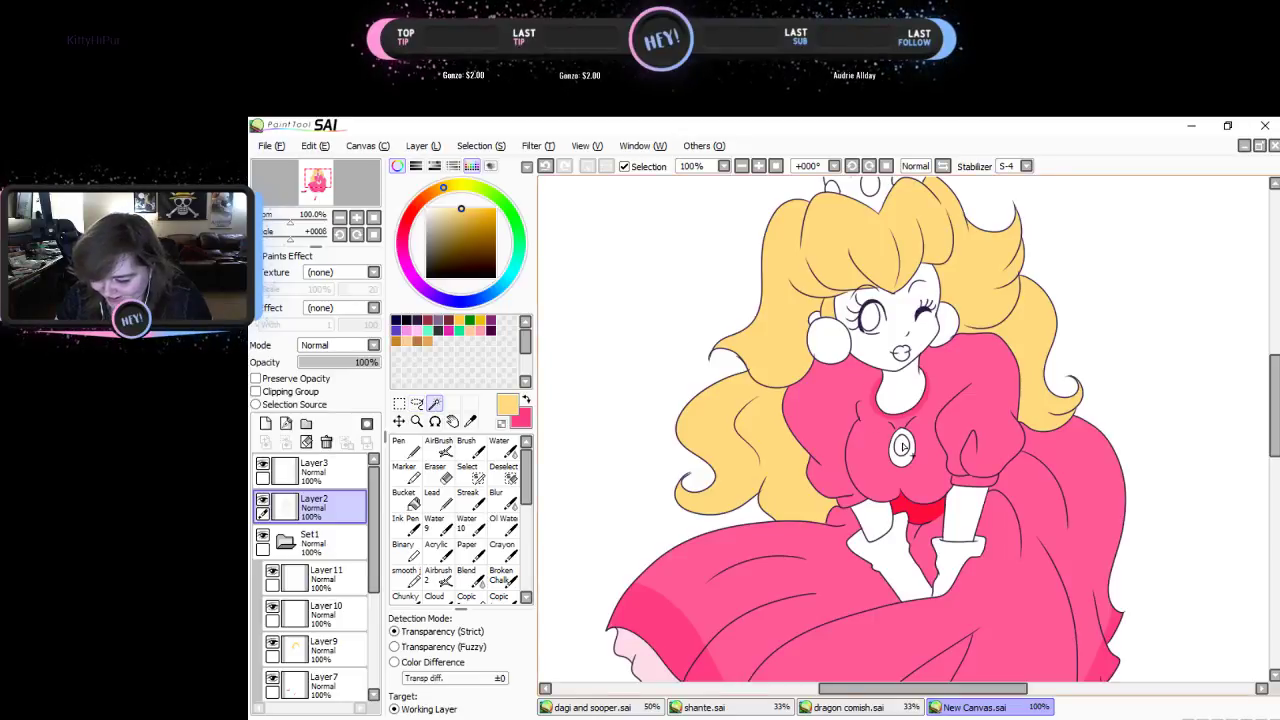
click(902, 445)
- Fill the brooch's inner oval with medium blue on Layer11 using the Bucket and clear the selection
click(487, 293)
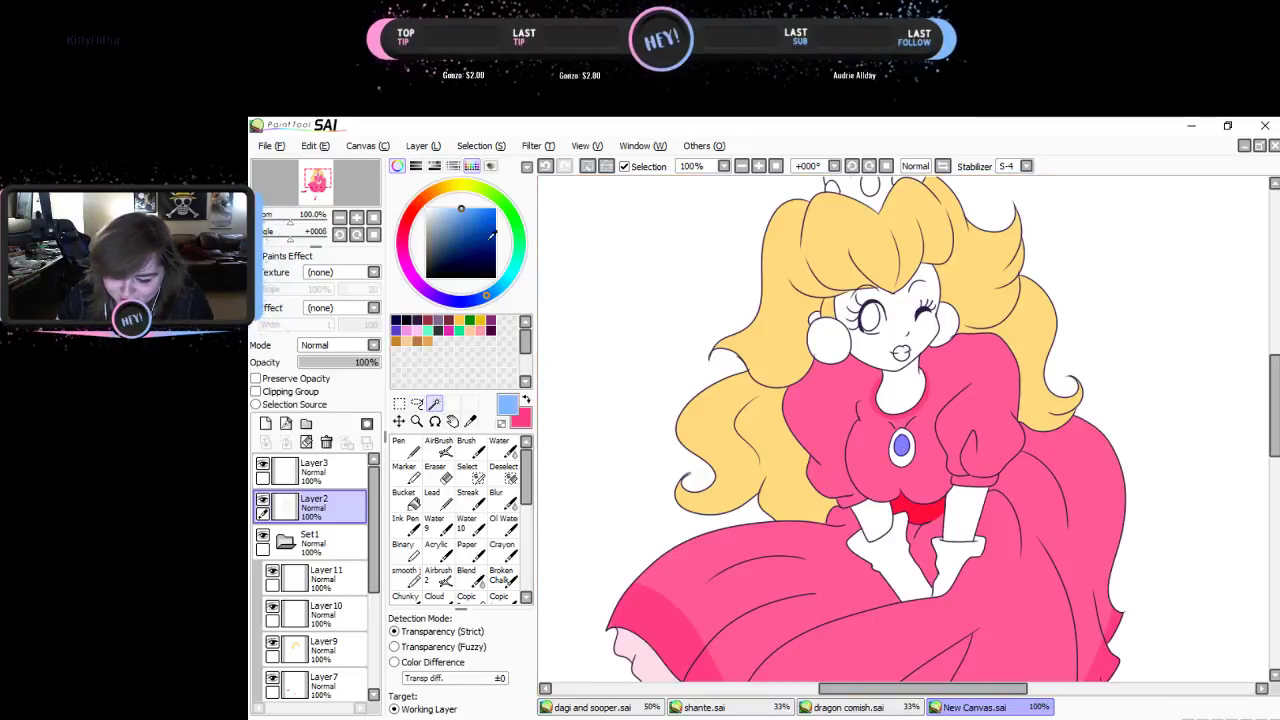
click(476, 208)
click(322, 577)
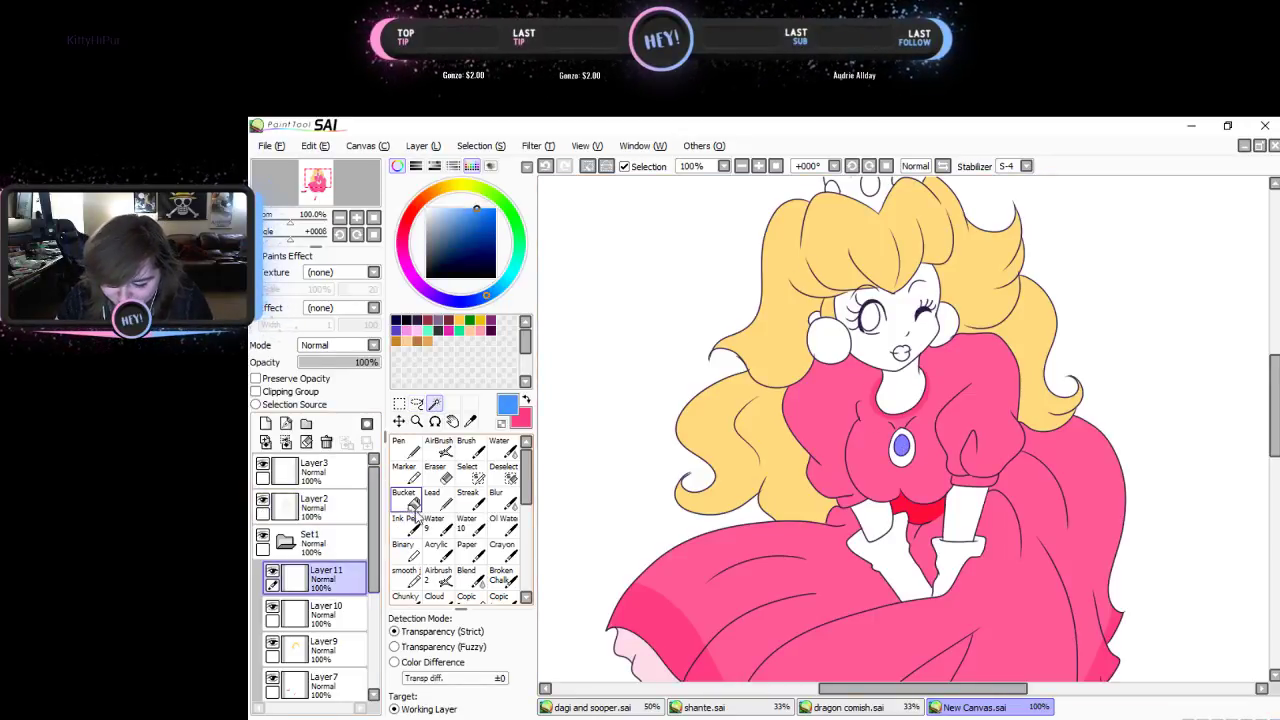
click(404, 497)
click(903, 450)
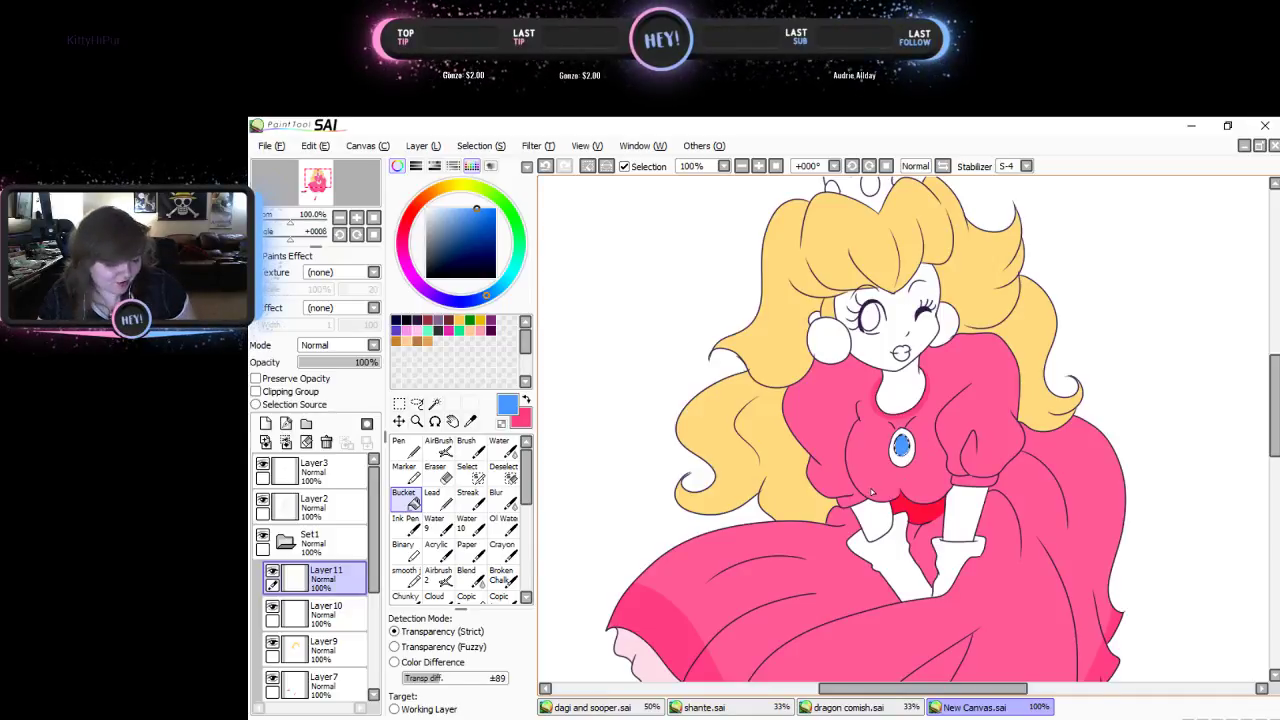
key(ctrl+d)
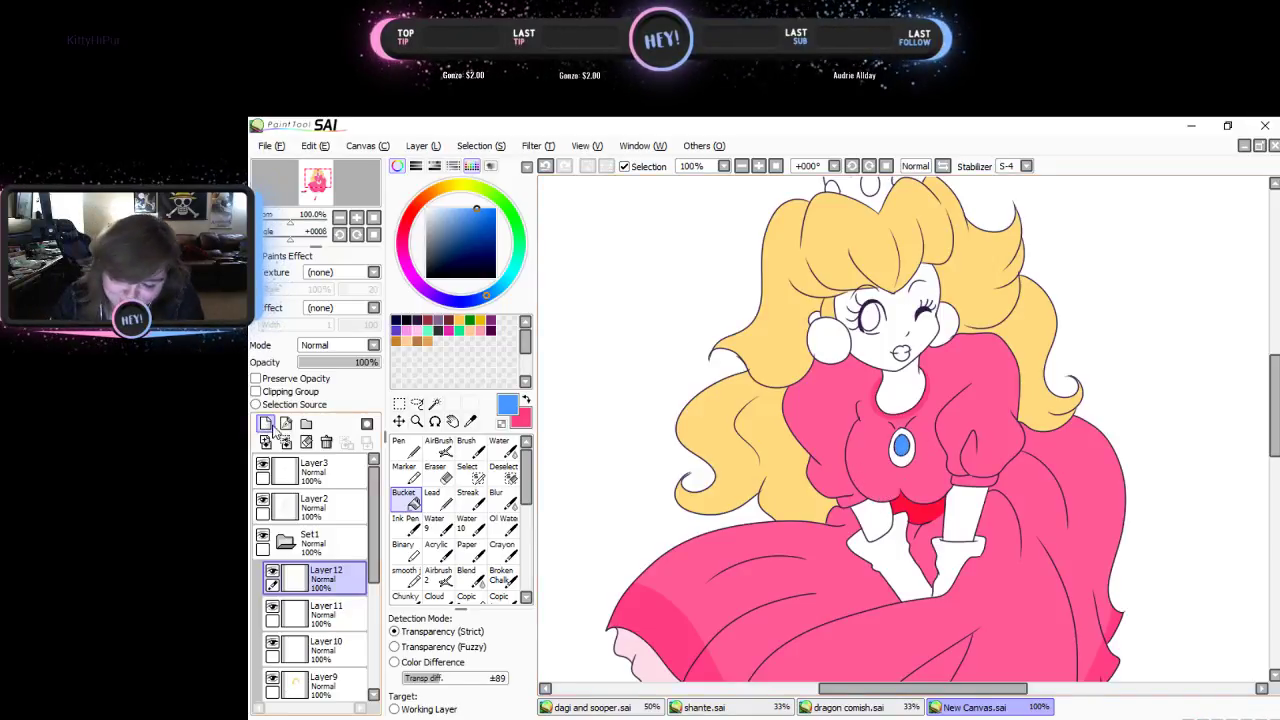
- Add a new layer above Layer11 and select the brooch's outer ring on Layer2 with the Magic Wand
click(265, 423)
click(316, 500)
click(434, 402)
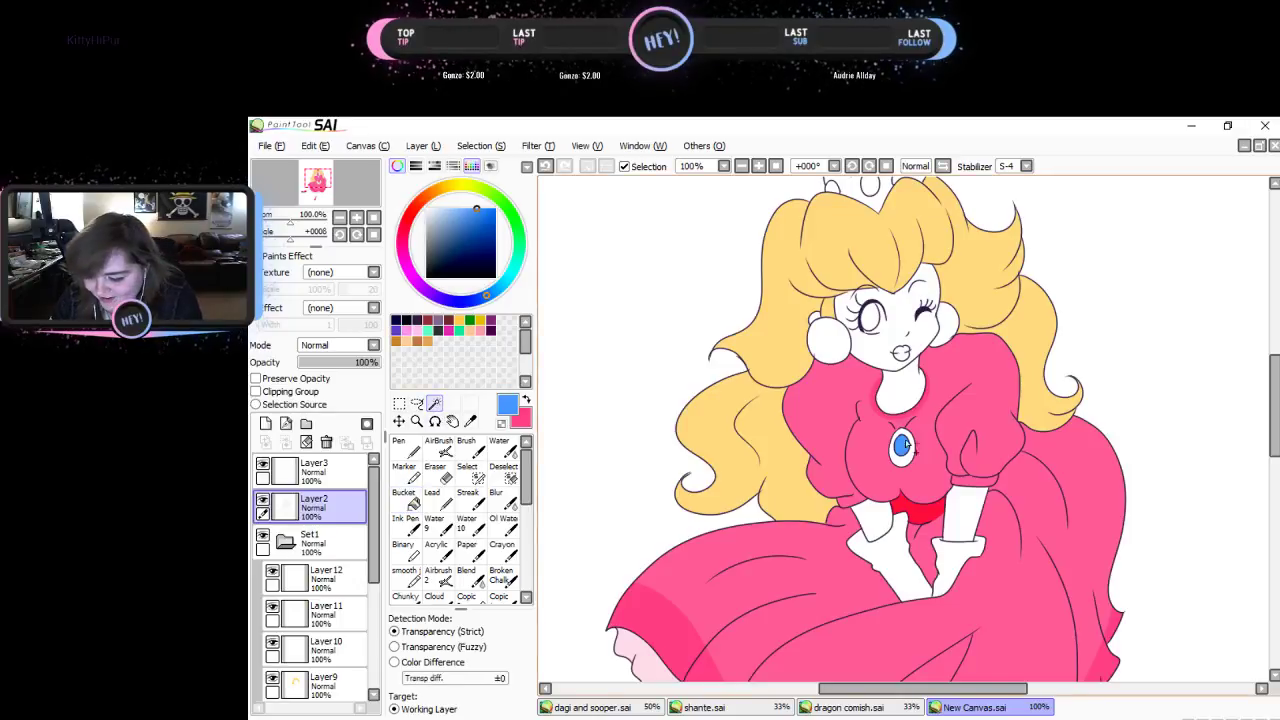
click(903, 447)
scroll(886, 497, up, 1)
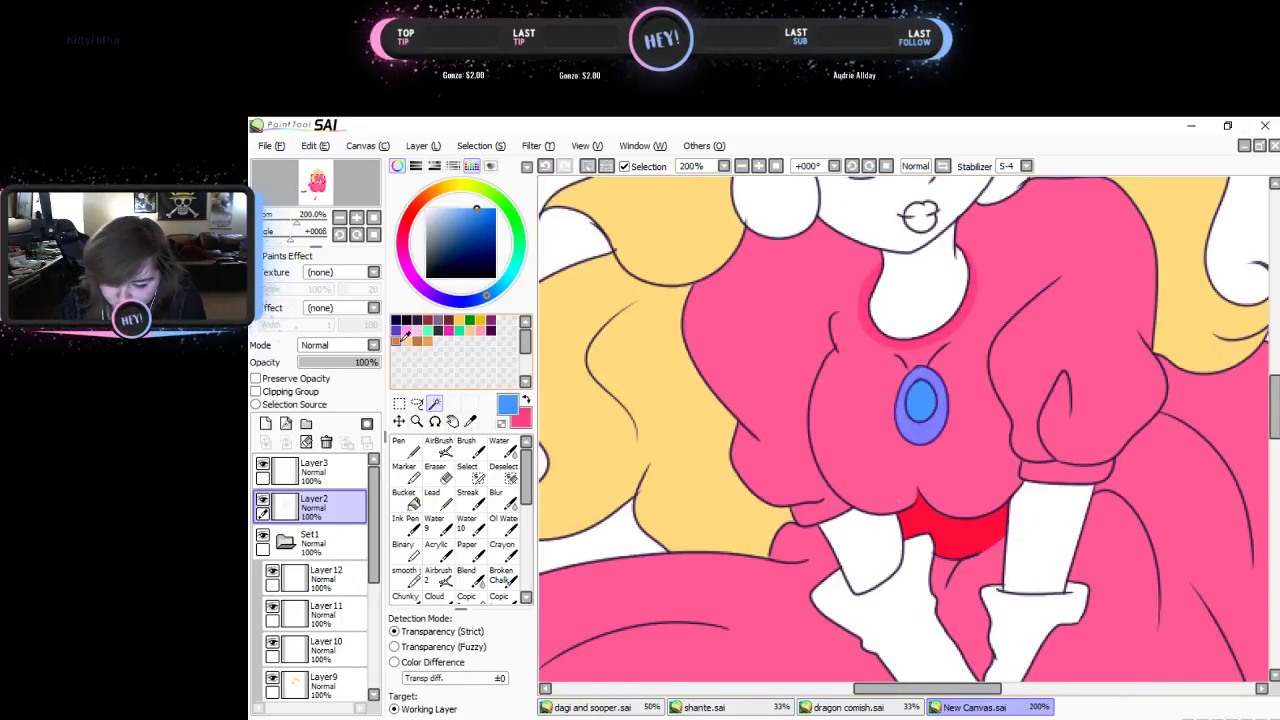
- Paint the brooch's outer ring orange-gold on Layer12 with the Ink Pen at size 25 and clear the selection
drag(466, 194, 437, 190)
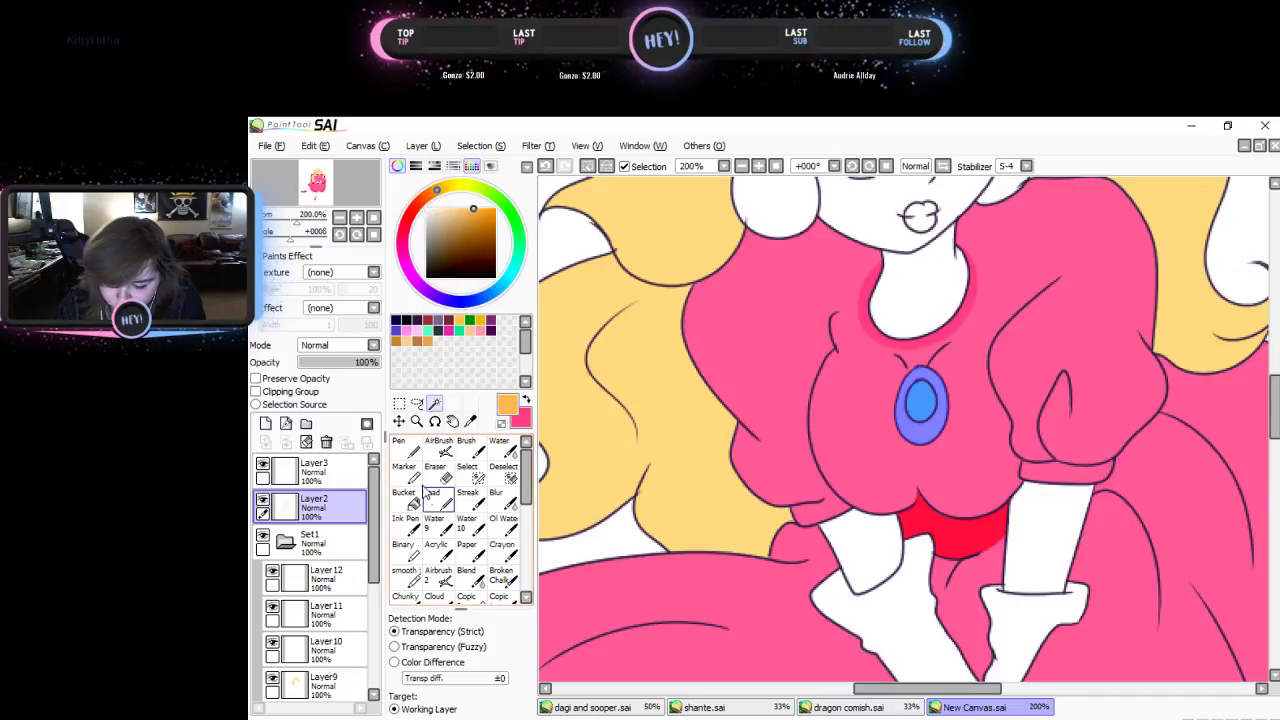
click(412, 474)
click(399, 447)
click(322, 578)
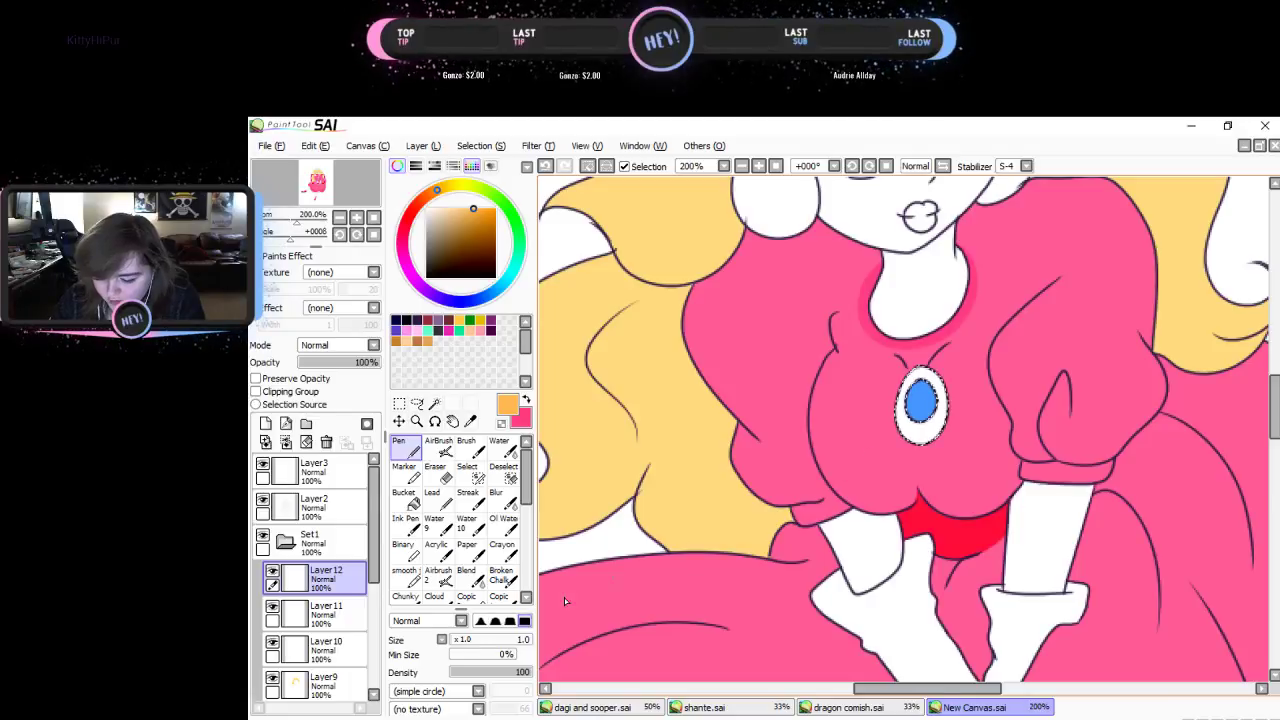
click(406, 520)
mouse_move(910, 372)
mouse_down()
mouse_move(935, 385)
mouse_move(900, 420)
mouse_move(925, 440)
mouse_move(942, 415)
mouse_up()
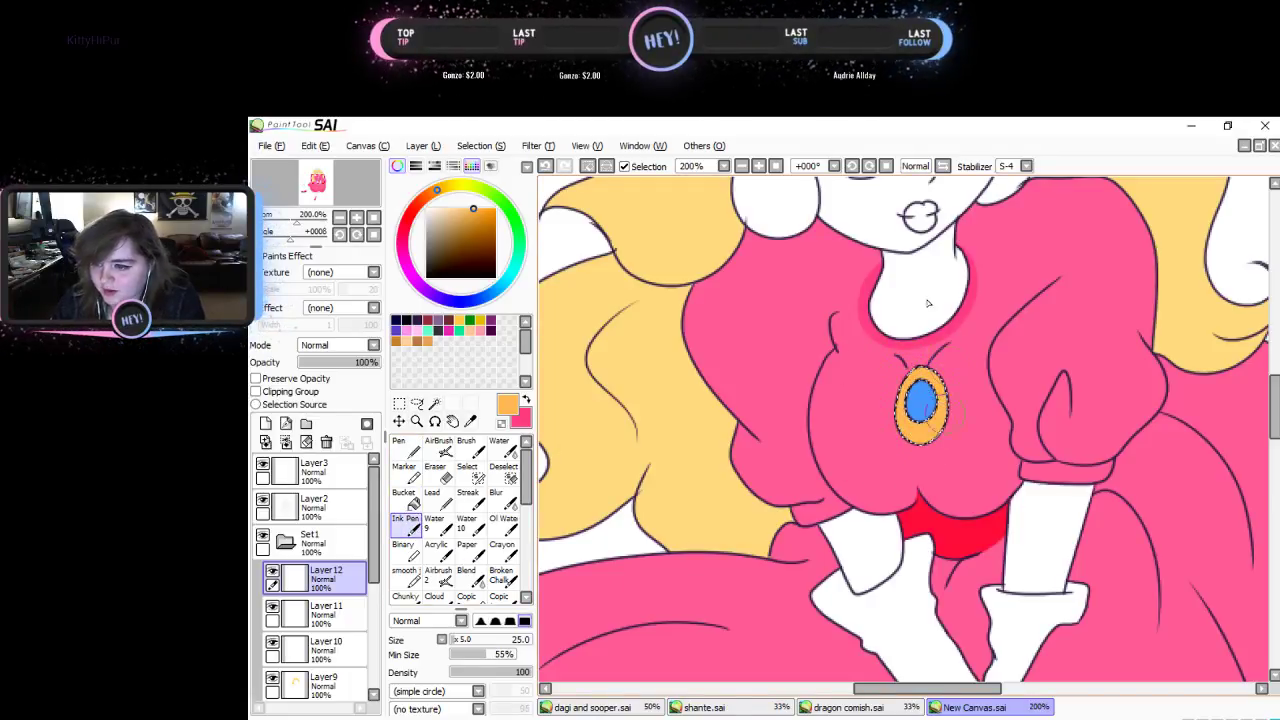
key(ctrl+d)
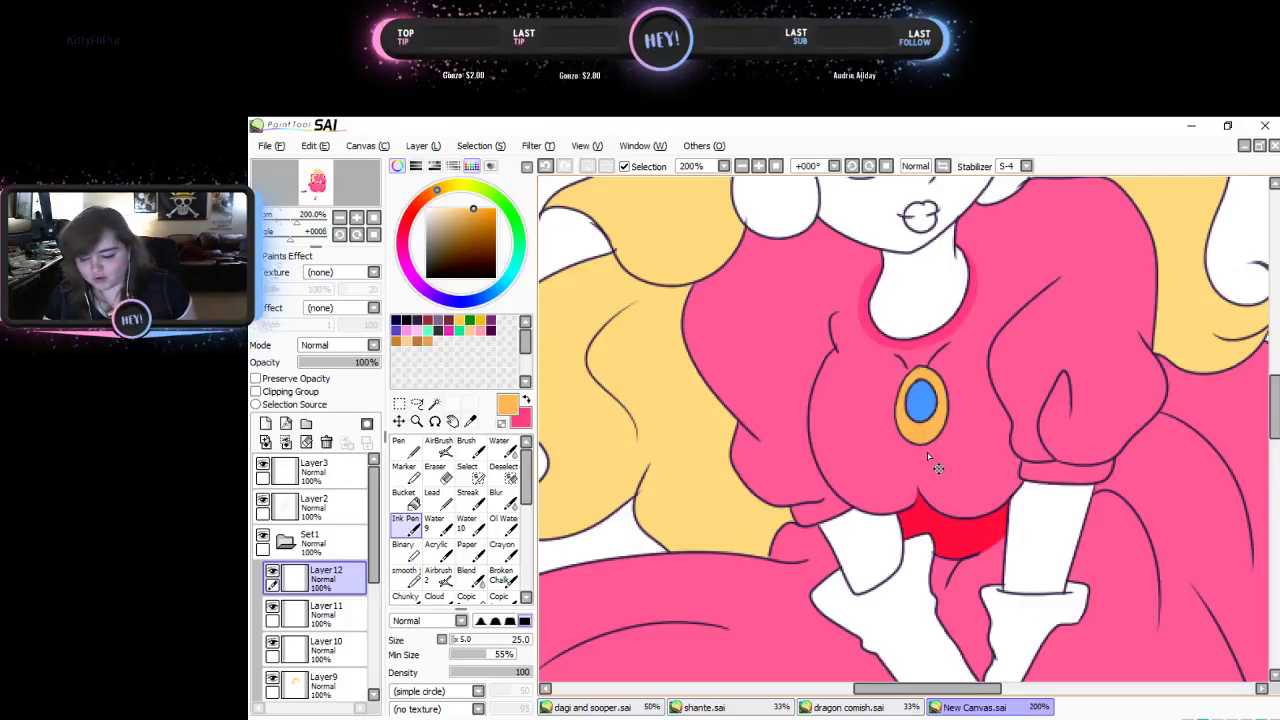
- Add a new layer above Layer12 and select both round earrings on Layer2 with the Magic Wand
click(265, 423)
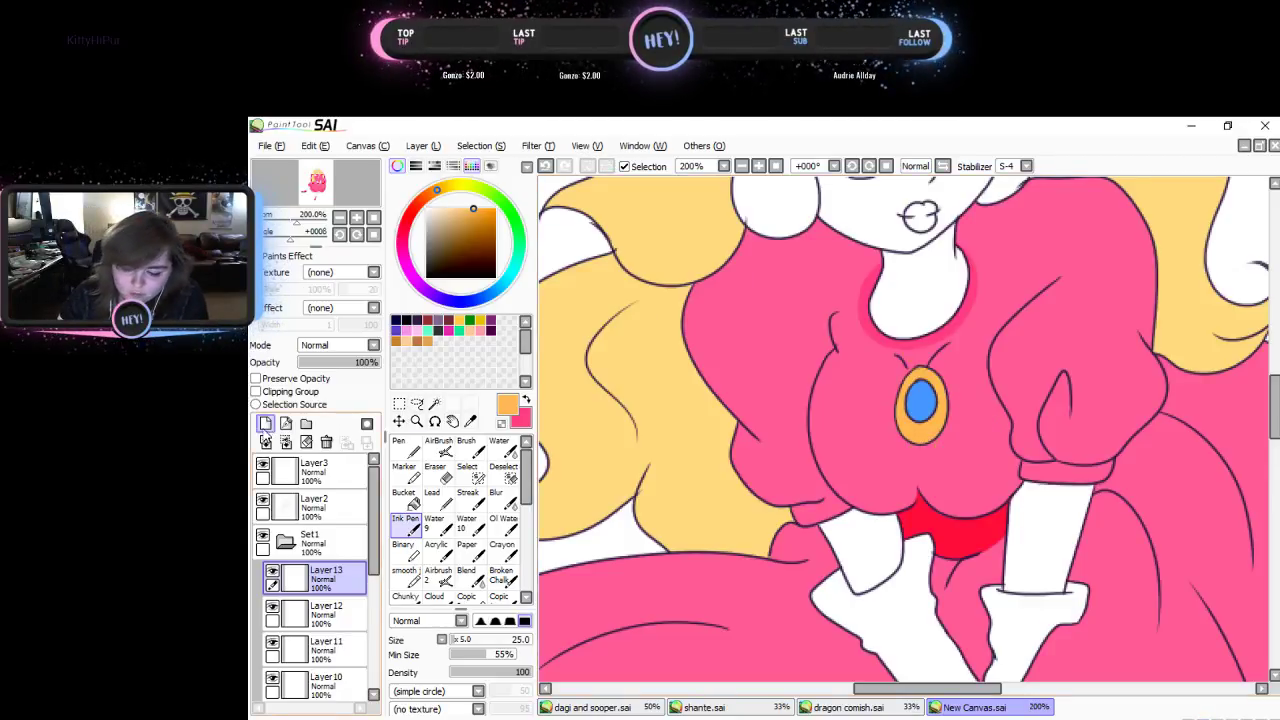
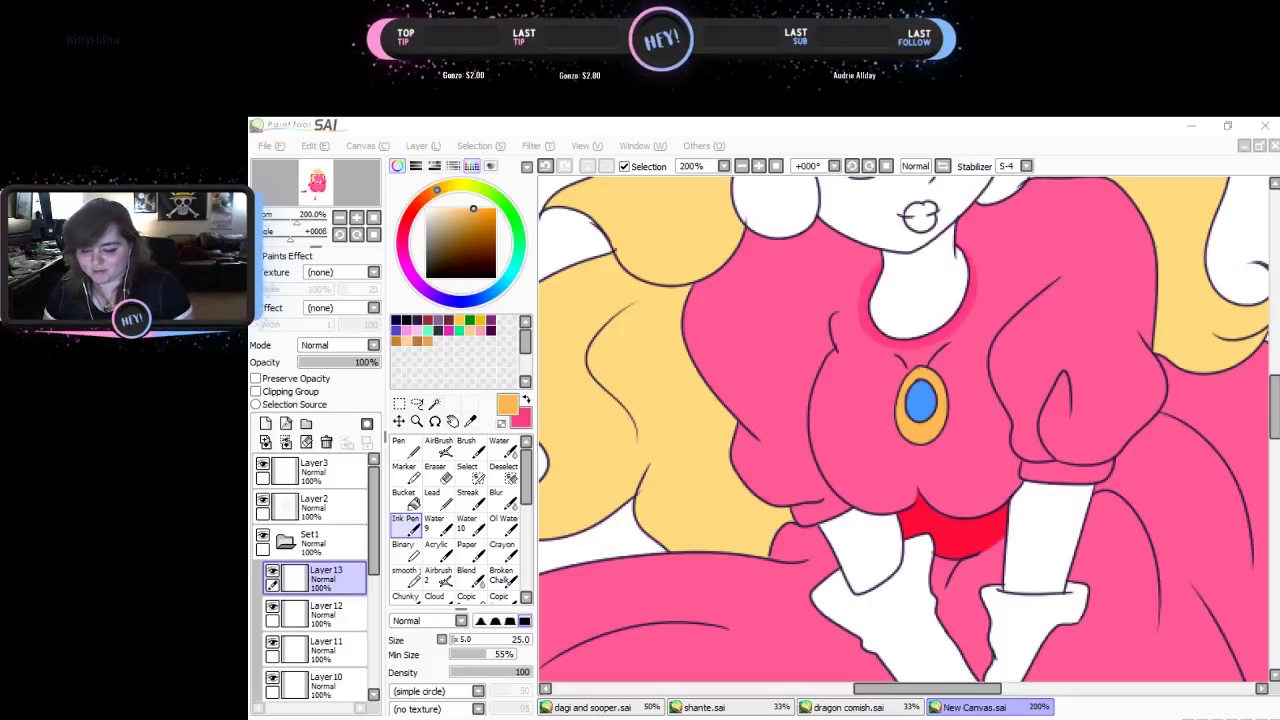
click(1246, 410)
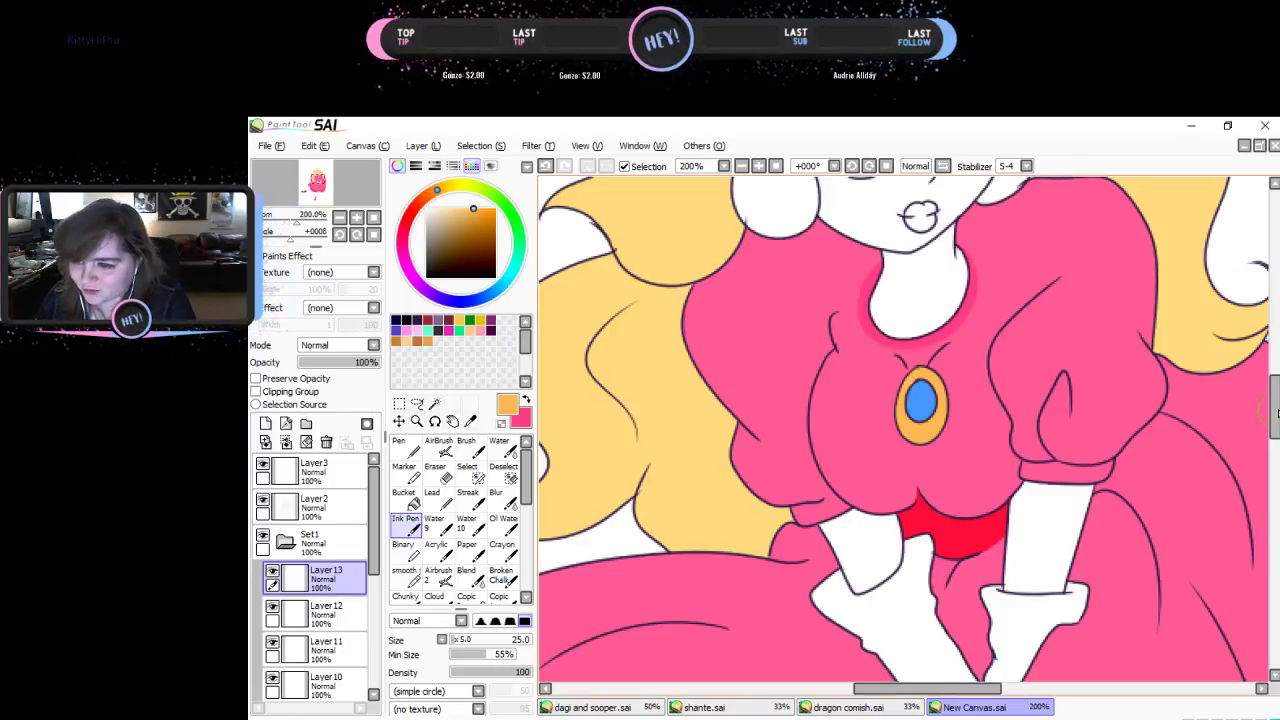
drag(1276, 414, 1275, 377)
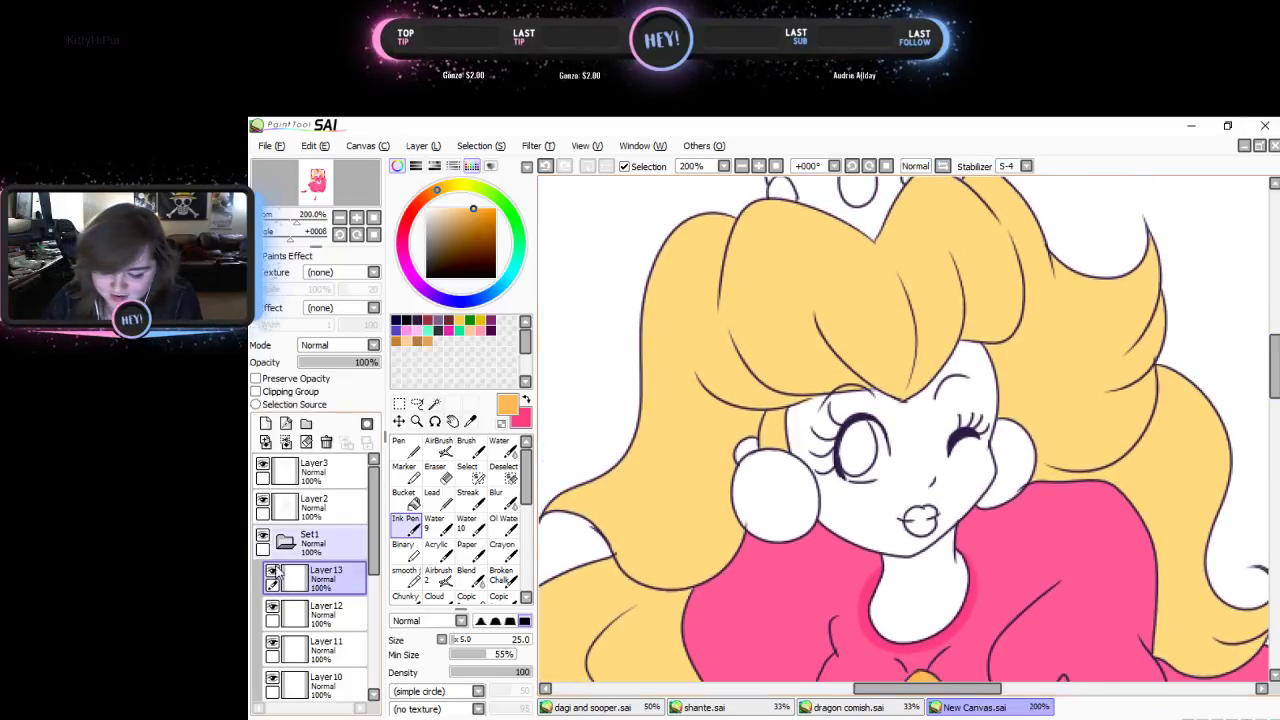
click(314, 505)
click(434, 403)
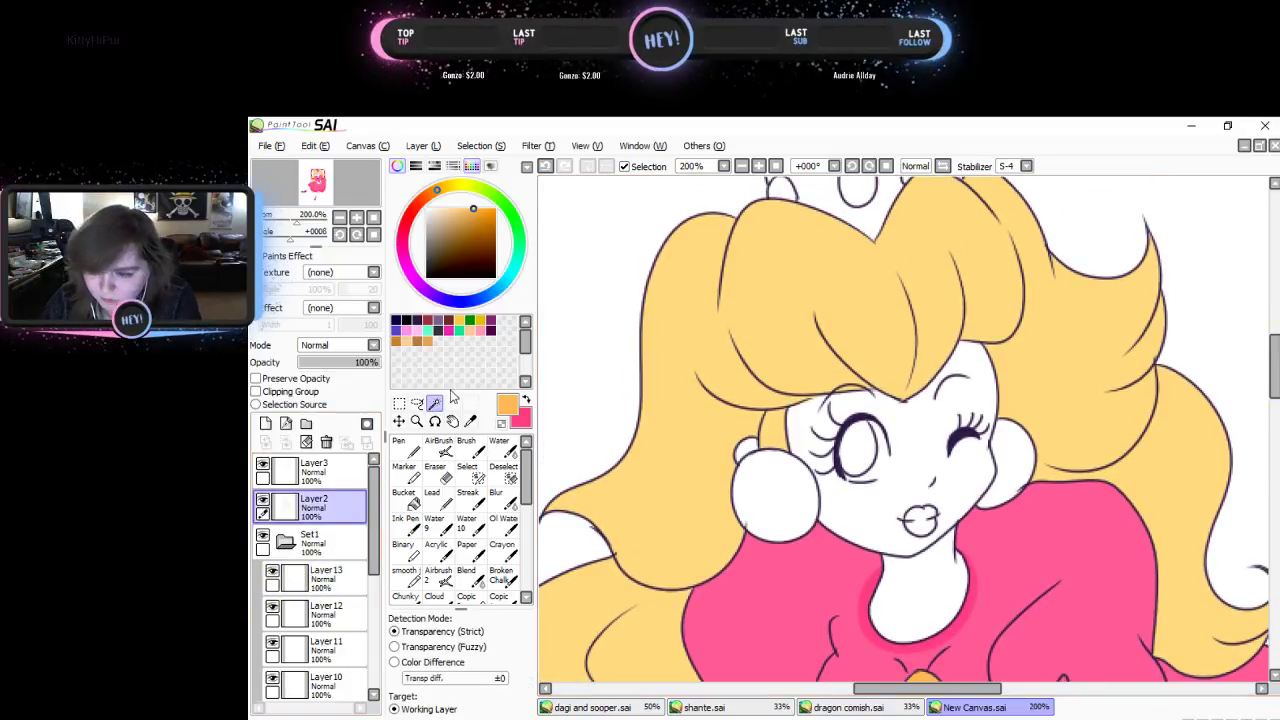
click(1018, 469)
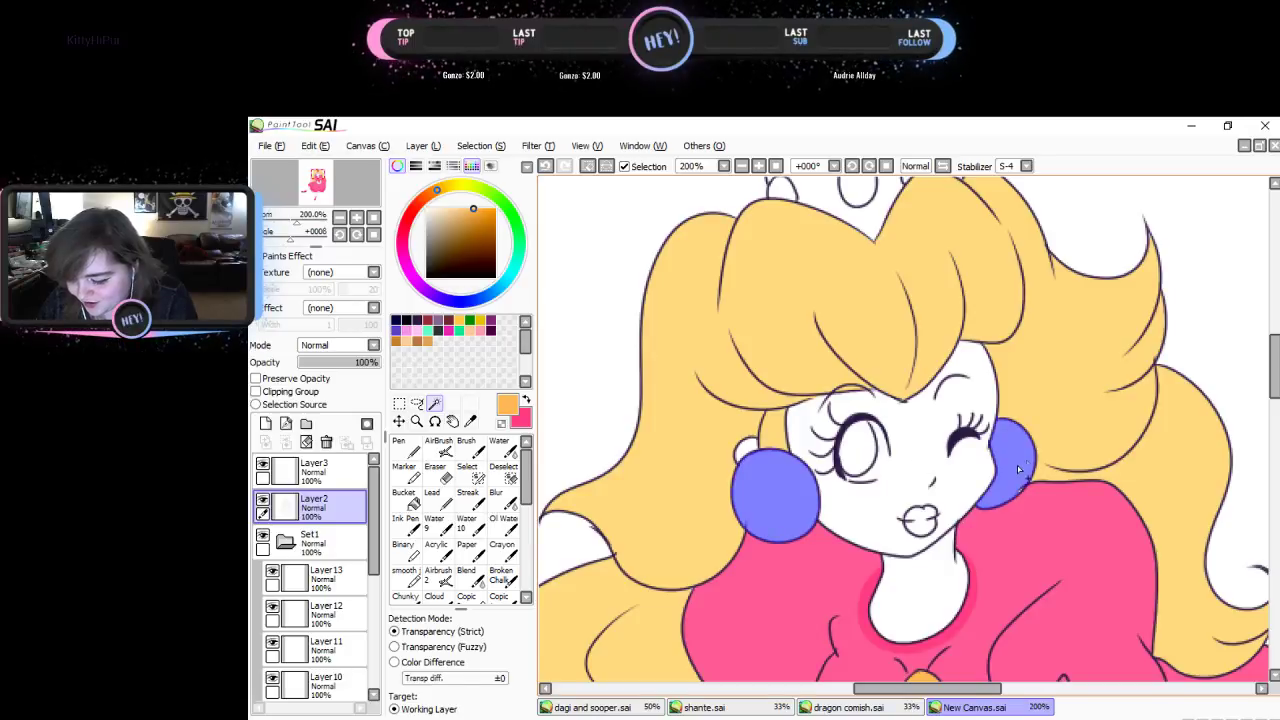
click(467, 470)
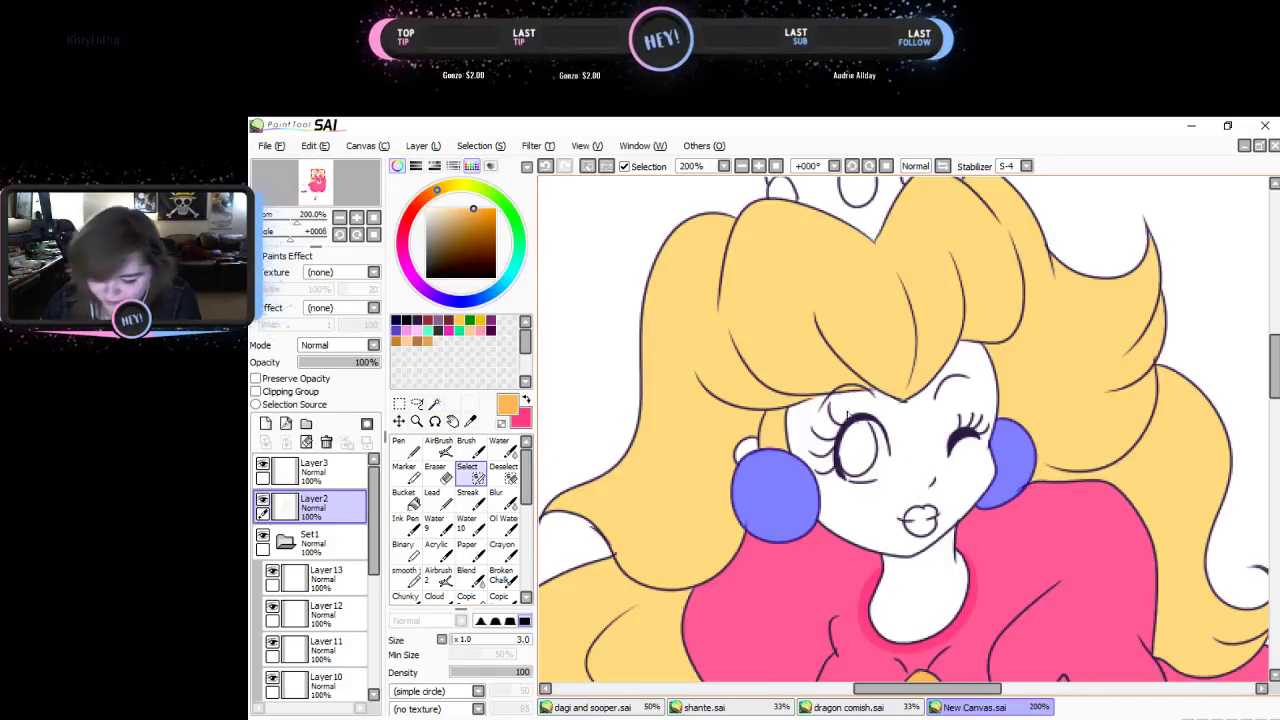
- Fill both earrings with bright blue on Layer13 using the Bucket and clear the selection
click(493, 294)
click(487, 208)
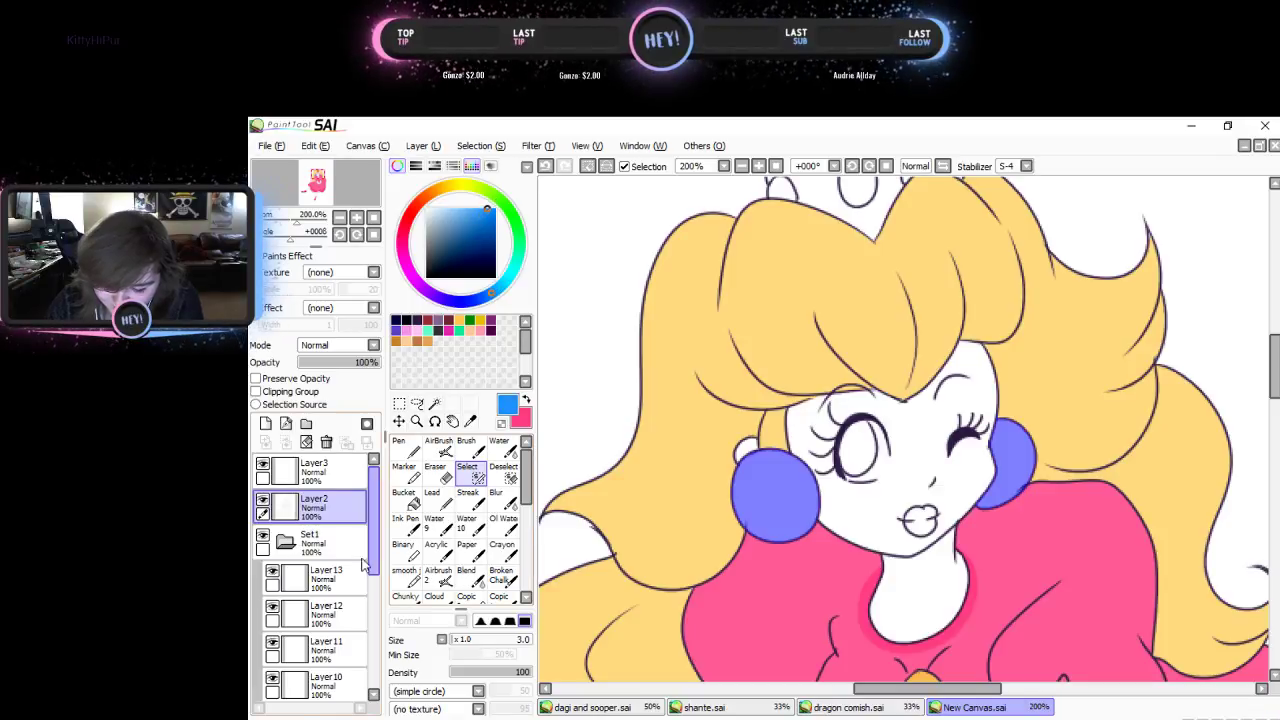
click(325, 578)
click(404, 497)
click(1019, 459)
click(775, 495)
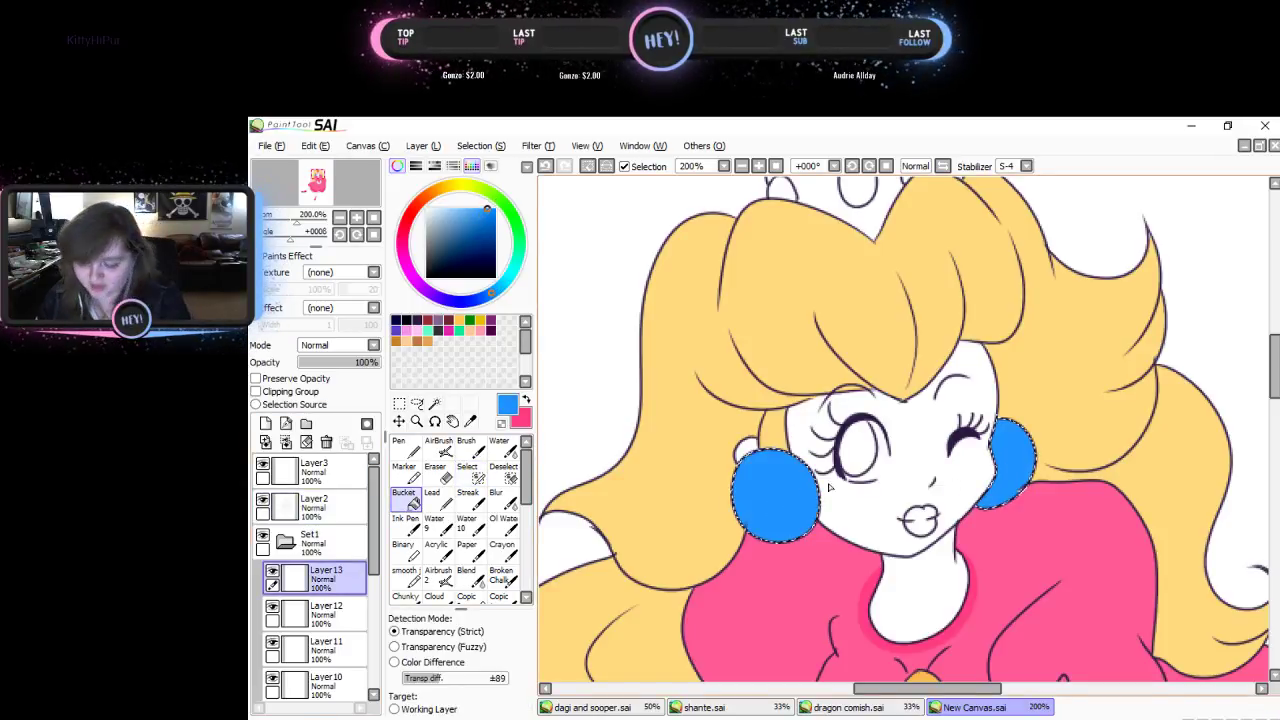
key(ctrl+d)
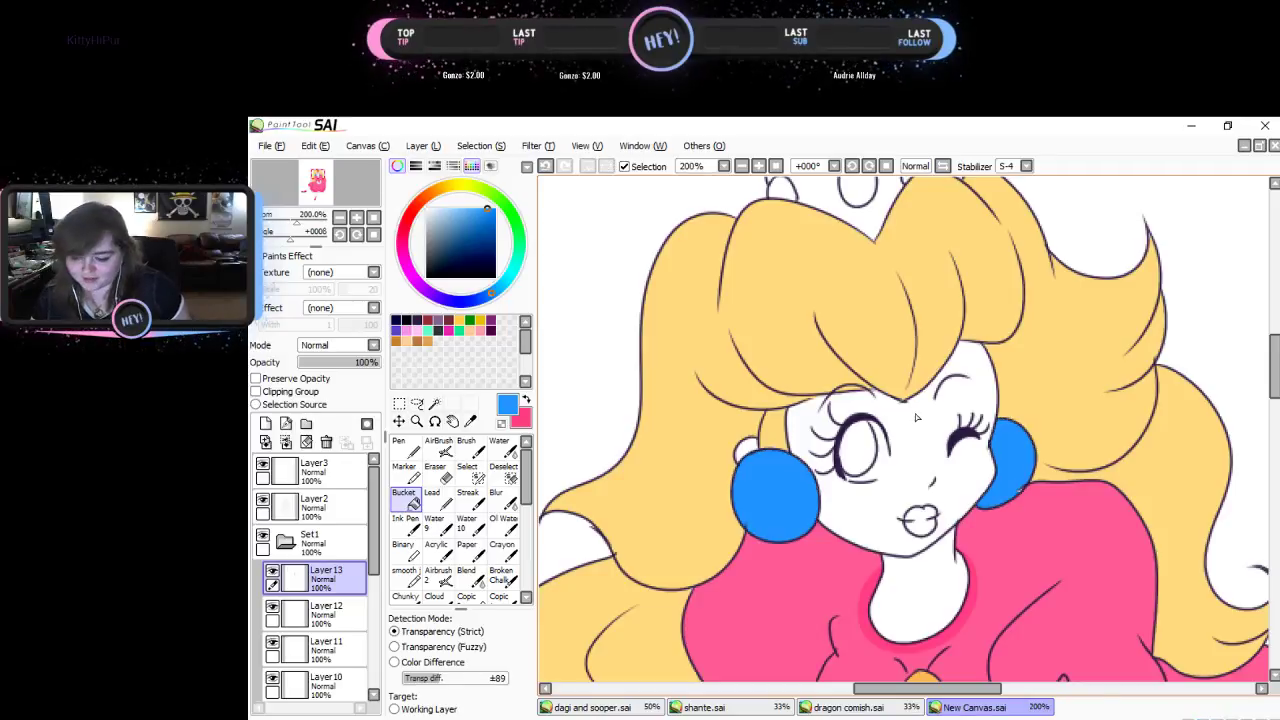
- Add a new layer above Layer13 and select the face and neck on Layer2 with the Magic Wand and Select brush
click(265, 423)
click(313, 505)
click(434, 403)
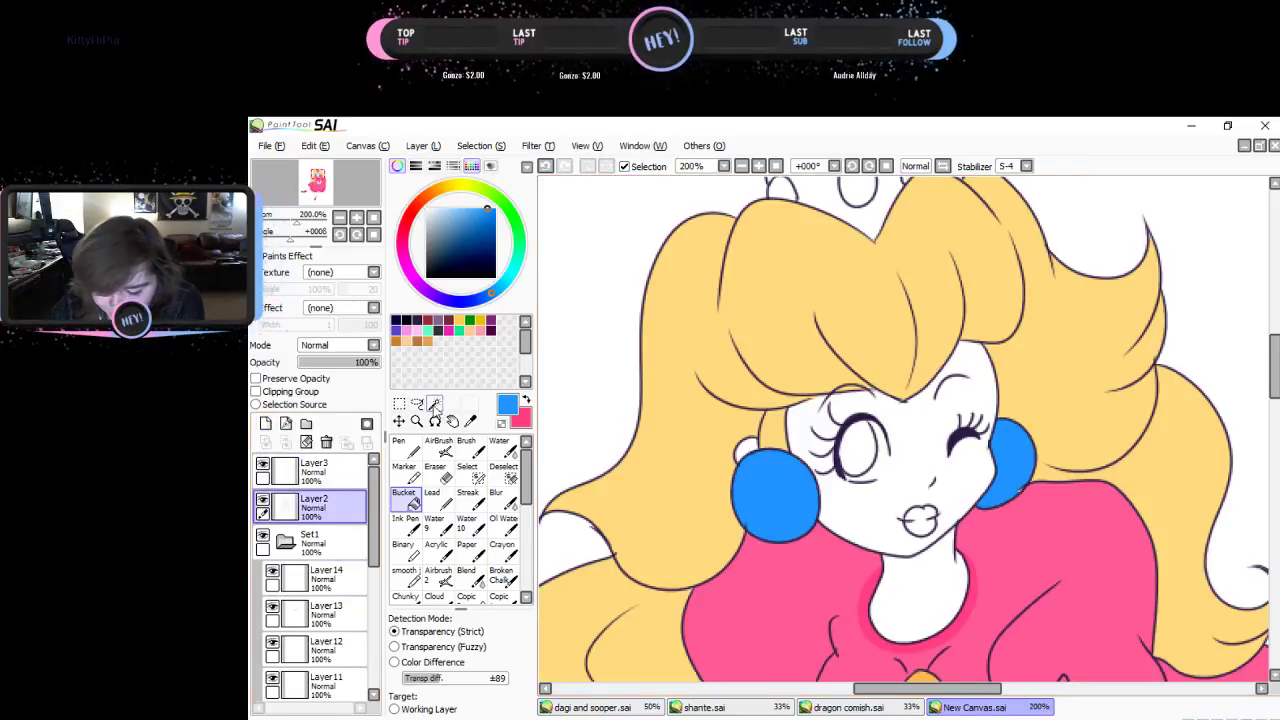
click(963, 458)
click(930, 598)
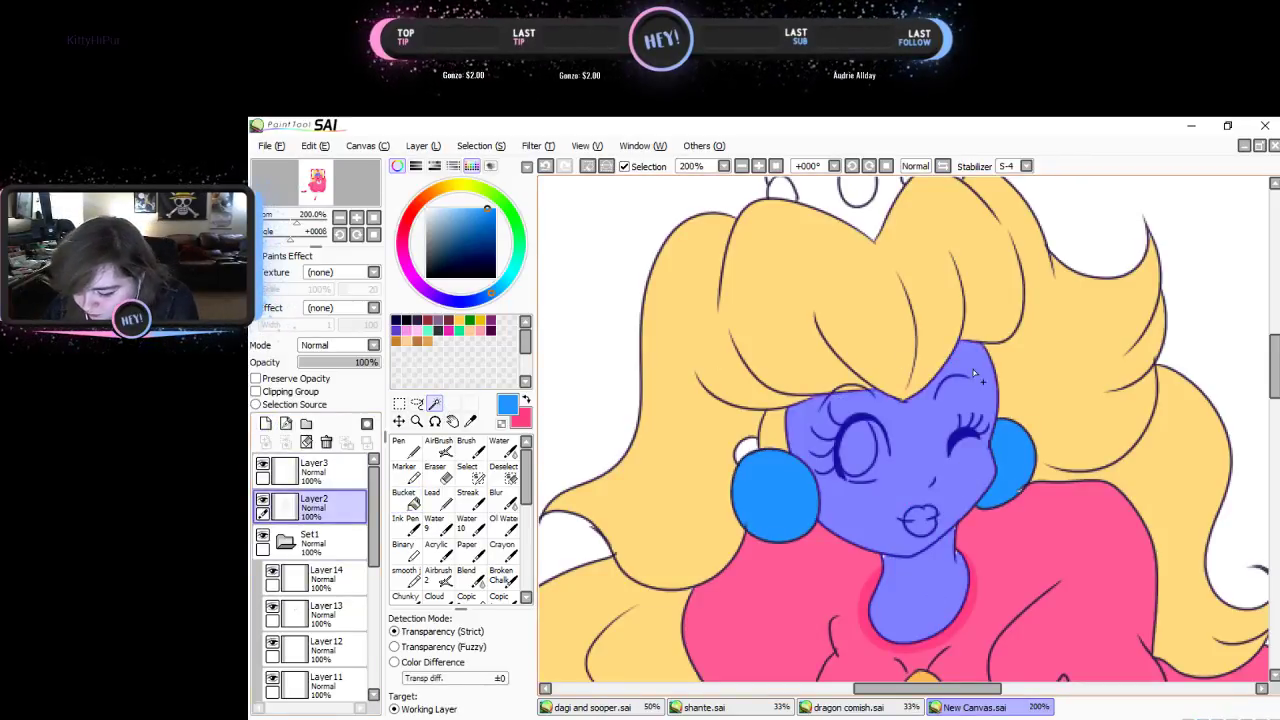
click(470, 473)
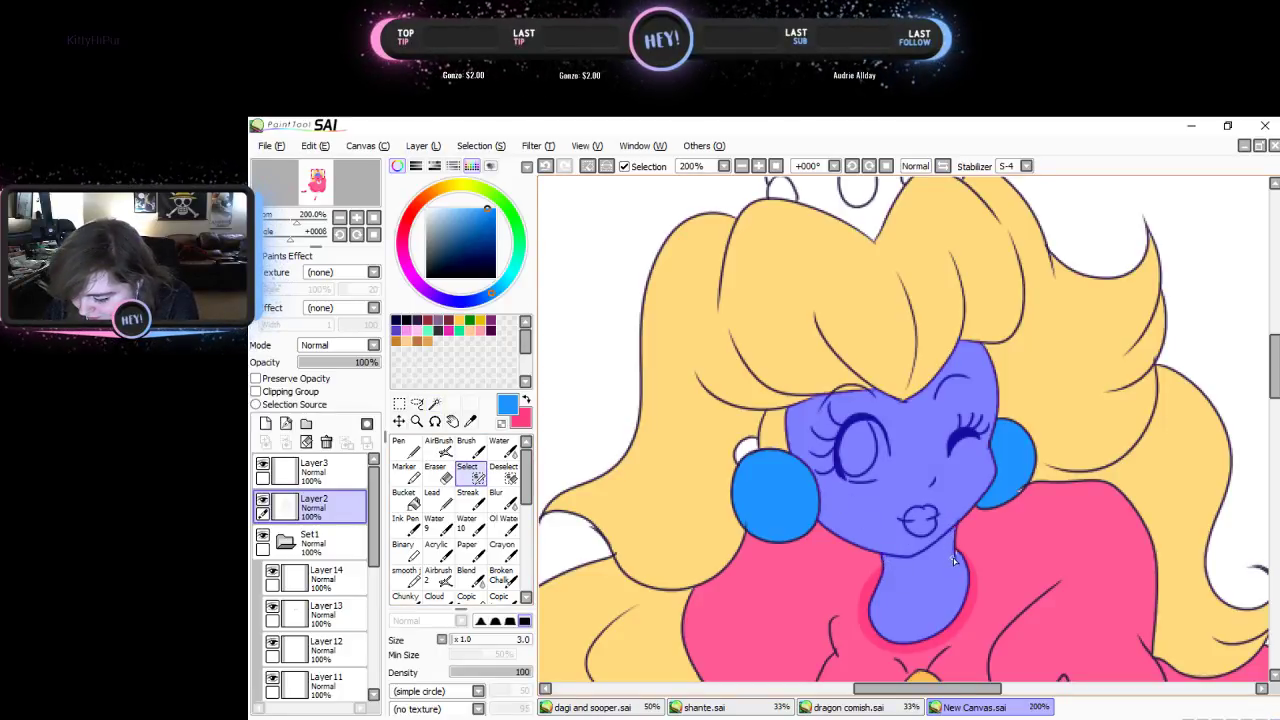
- Add the bare skin of both arms and legs on Layer2 to the selection with the Magic Wand
drag(1274, 396, 1275, 444)
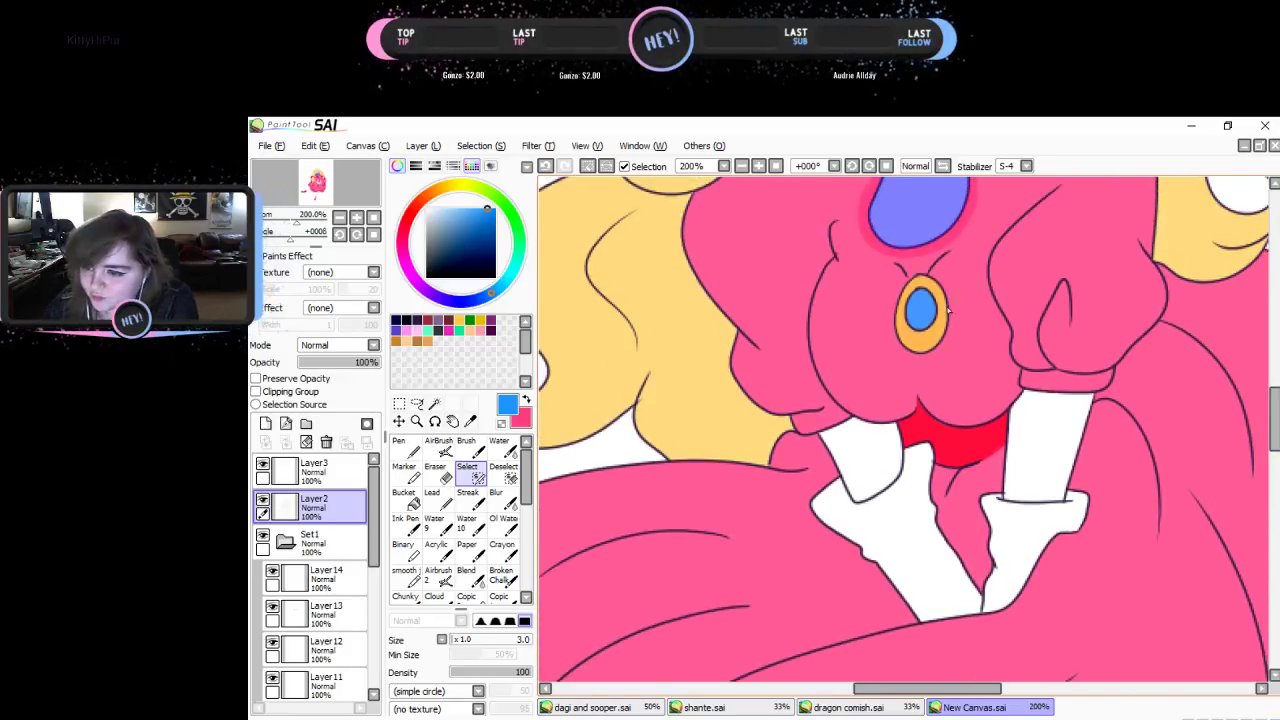
key(alt+space)
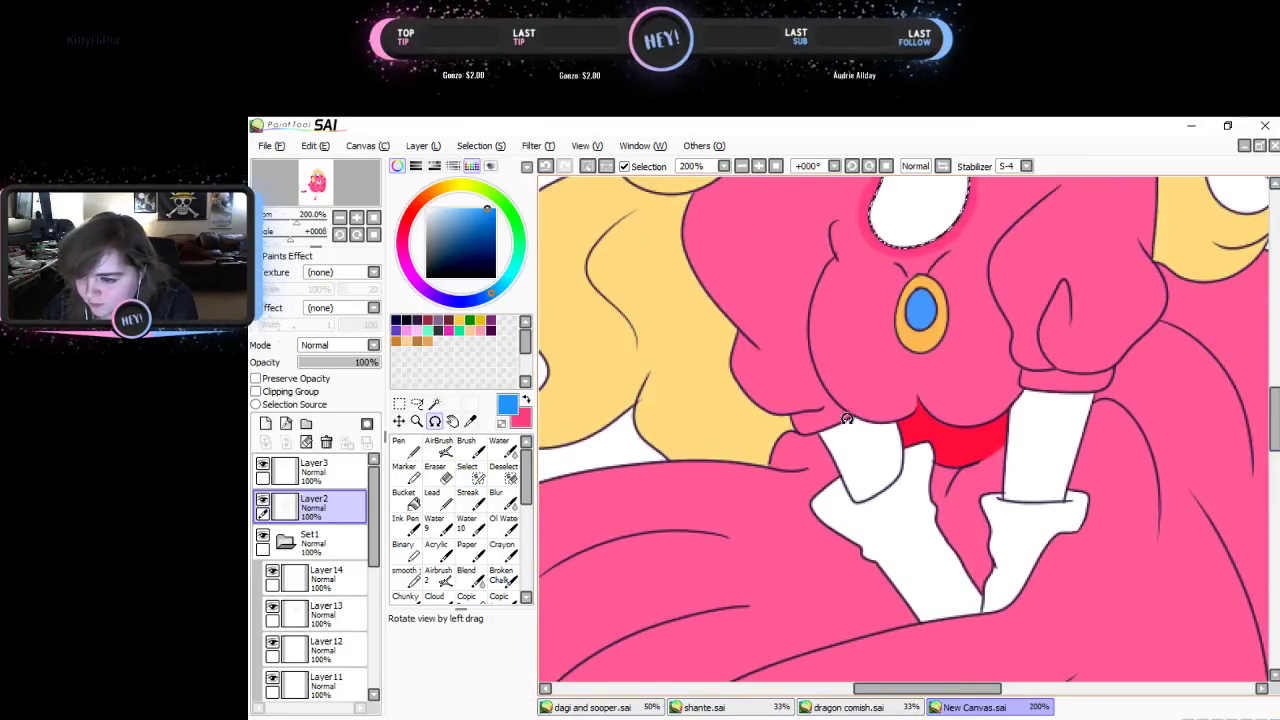
click(886, 445)
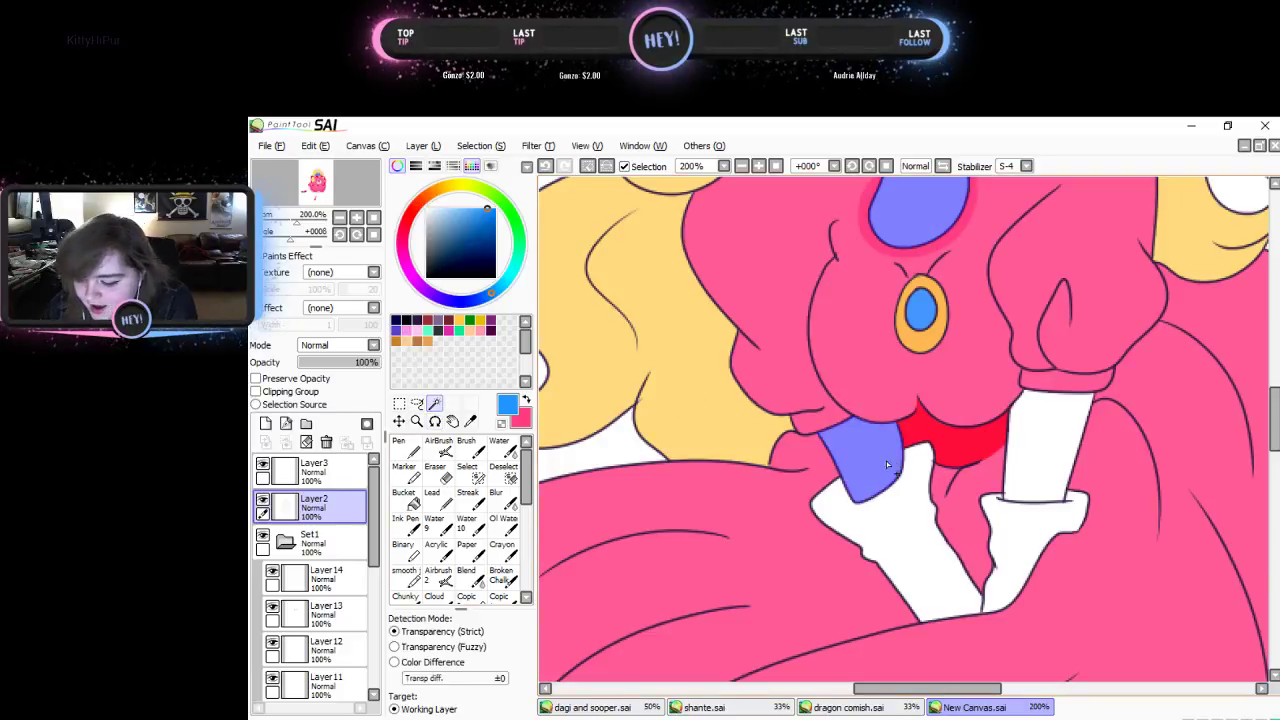
click(1057, 435)
drag(1275, 418, 1275, 510)
drag(953, 688, 821, 692)
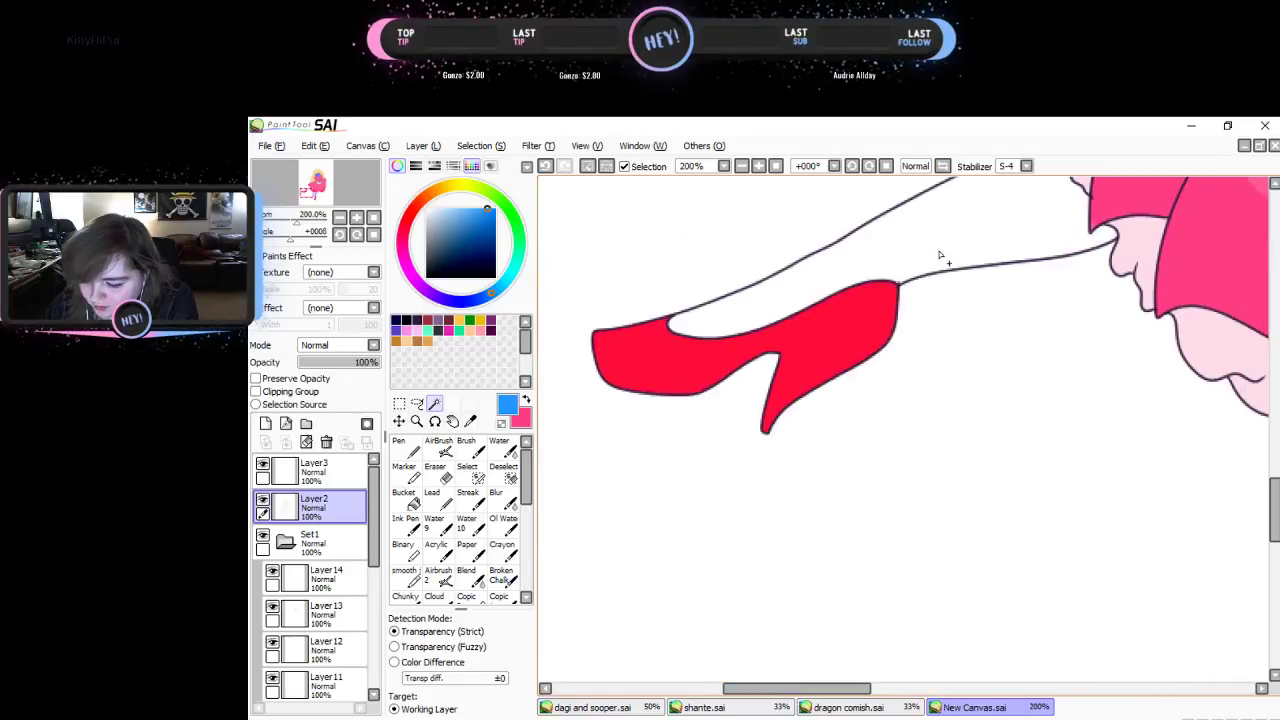
click(942, 254)
mouse_move(1275, 492)
mouse_down()
mouse_move(1275, 461)
mouse_move(1275, 472)
mouse_up()
- Choose a light tan skin colour and fill the selected outstretched leg on Layer14 with the Bucket
click(444, 188)
click(441, 207)
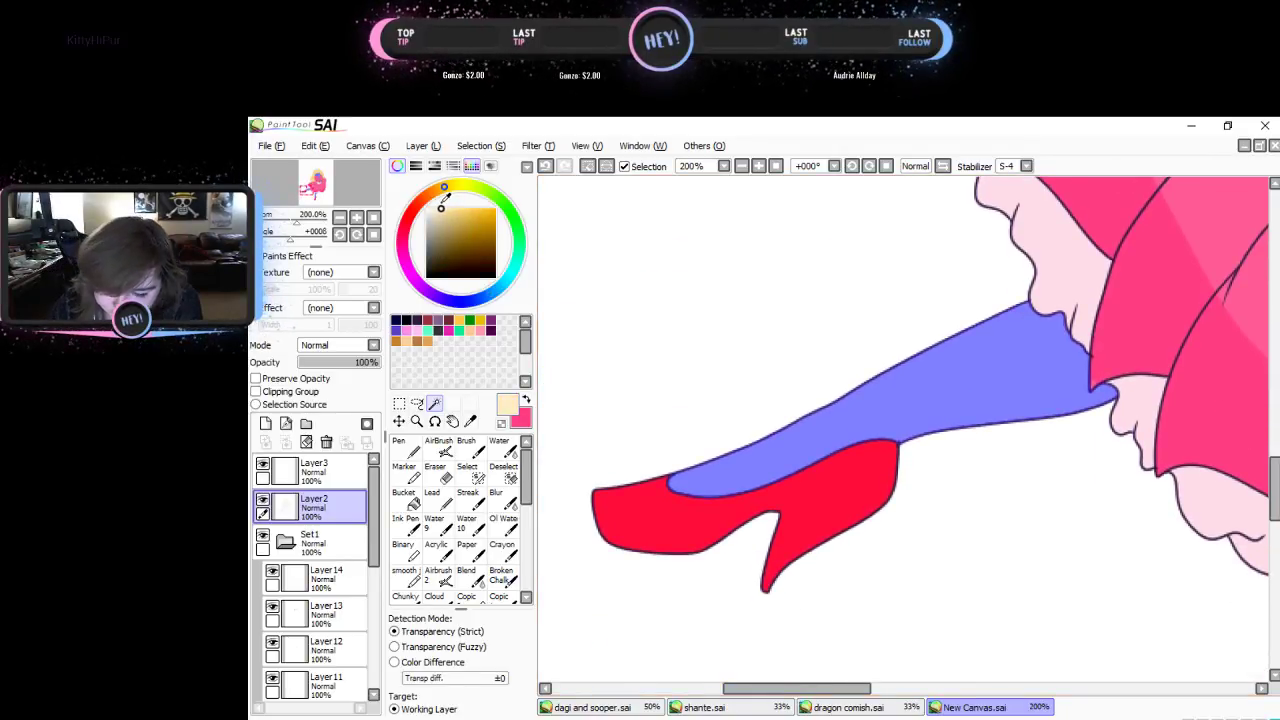
click(428, 195)
click(446, 215)
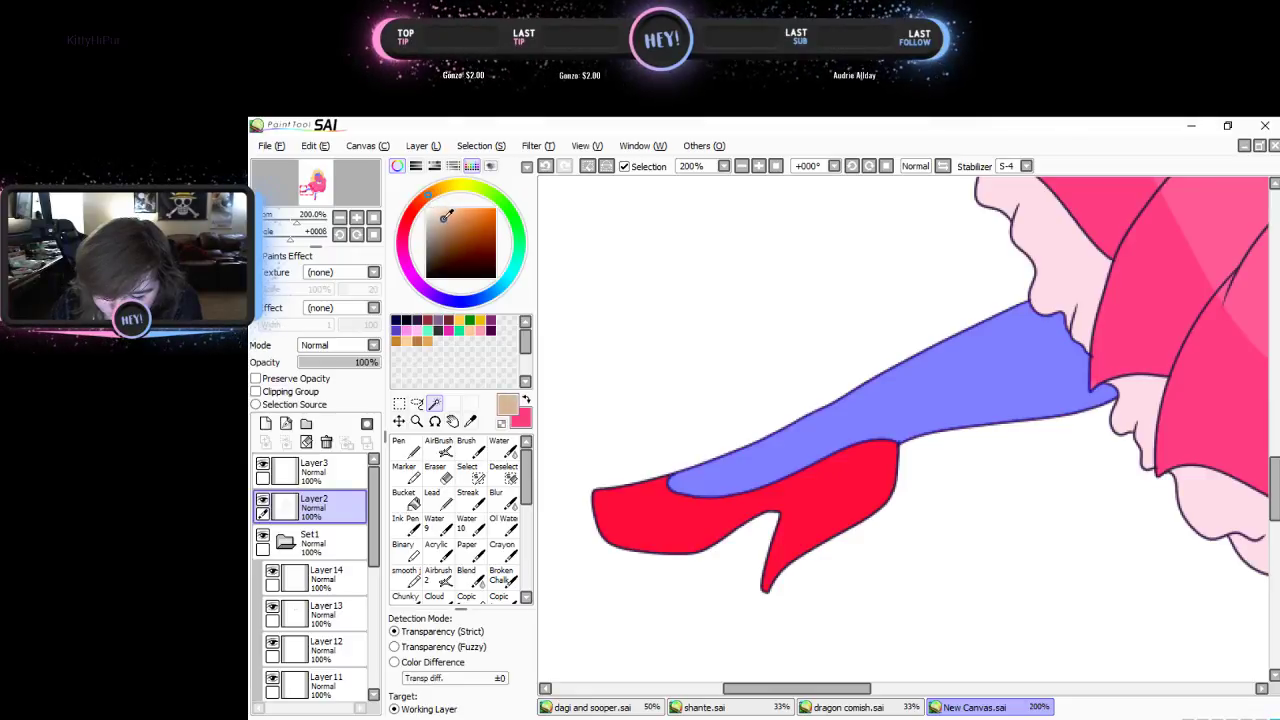
click(443, 215)
click(404, 497)
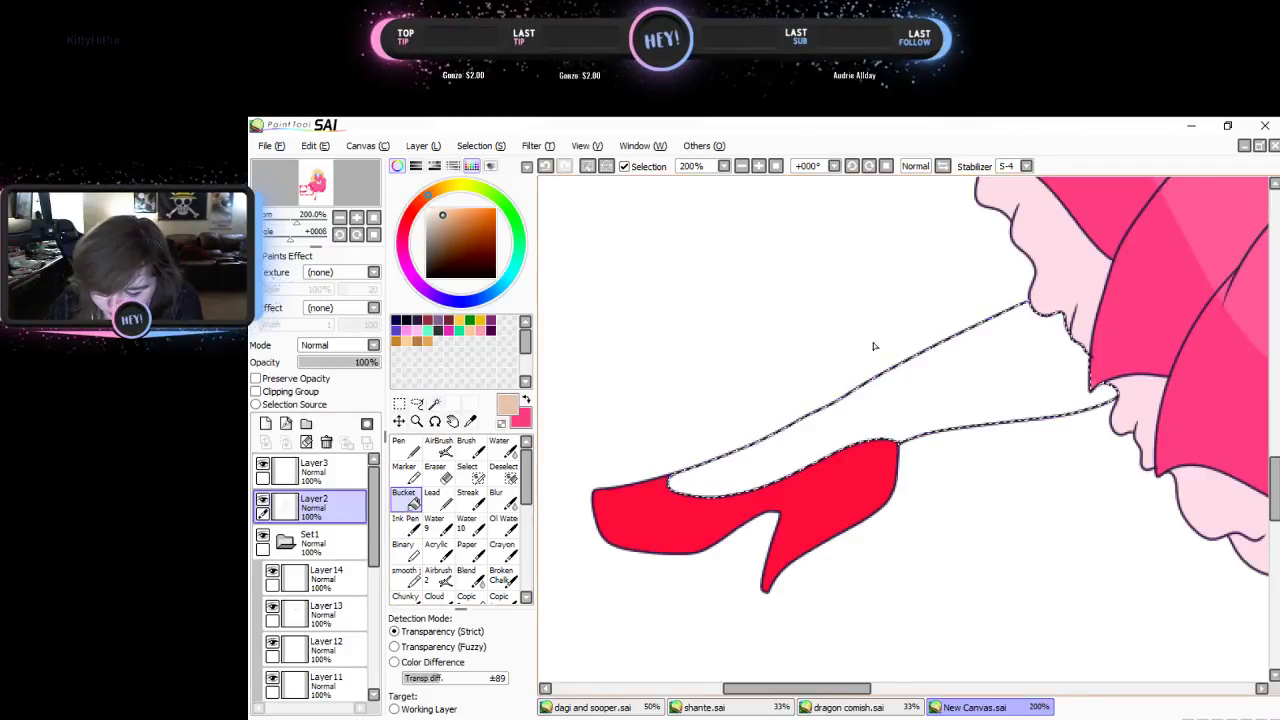
click(320, 578)
click(745, 447)
- Fill the other leg, both arms, the neck and the face with the same tan on Layer14
drag(858, 689, 968, 688)
click(915, 619)
scroll(1265, 483, up, 5)
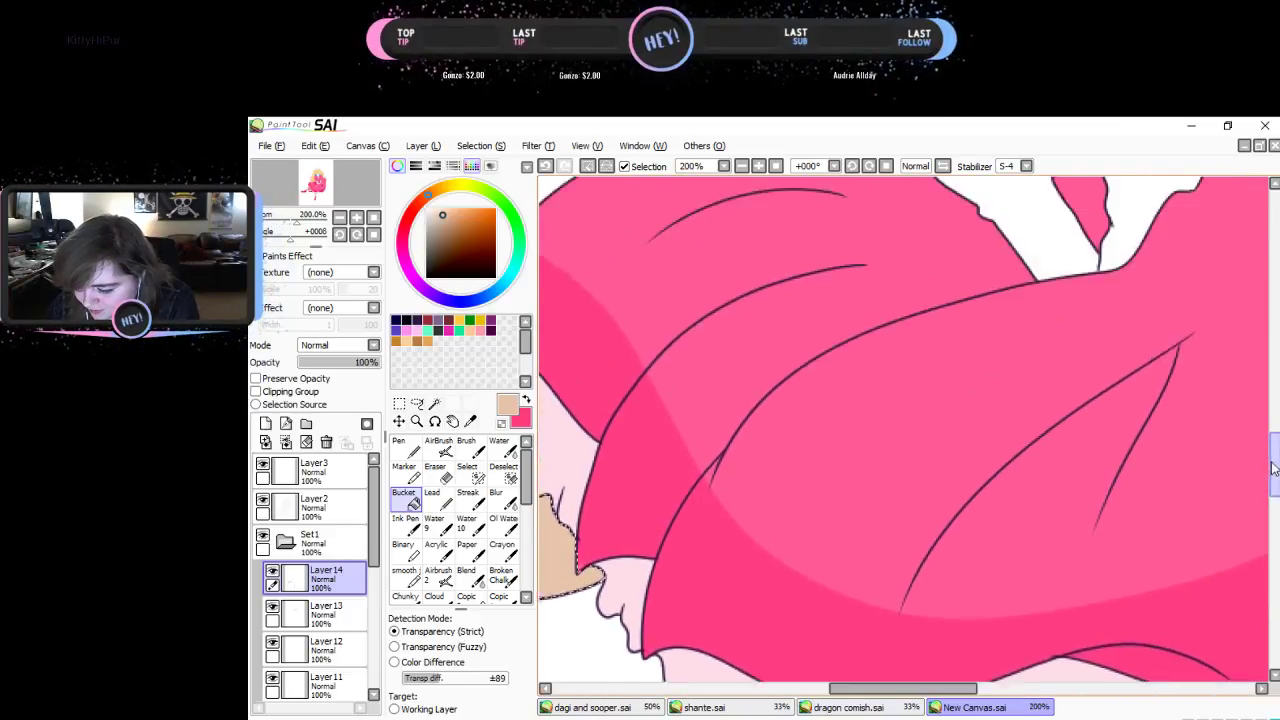
click(1165, 500)
click(993, 502)
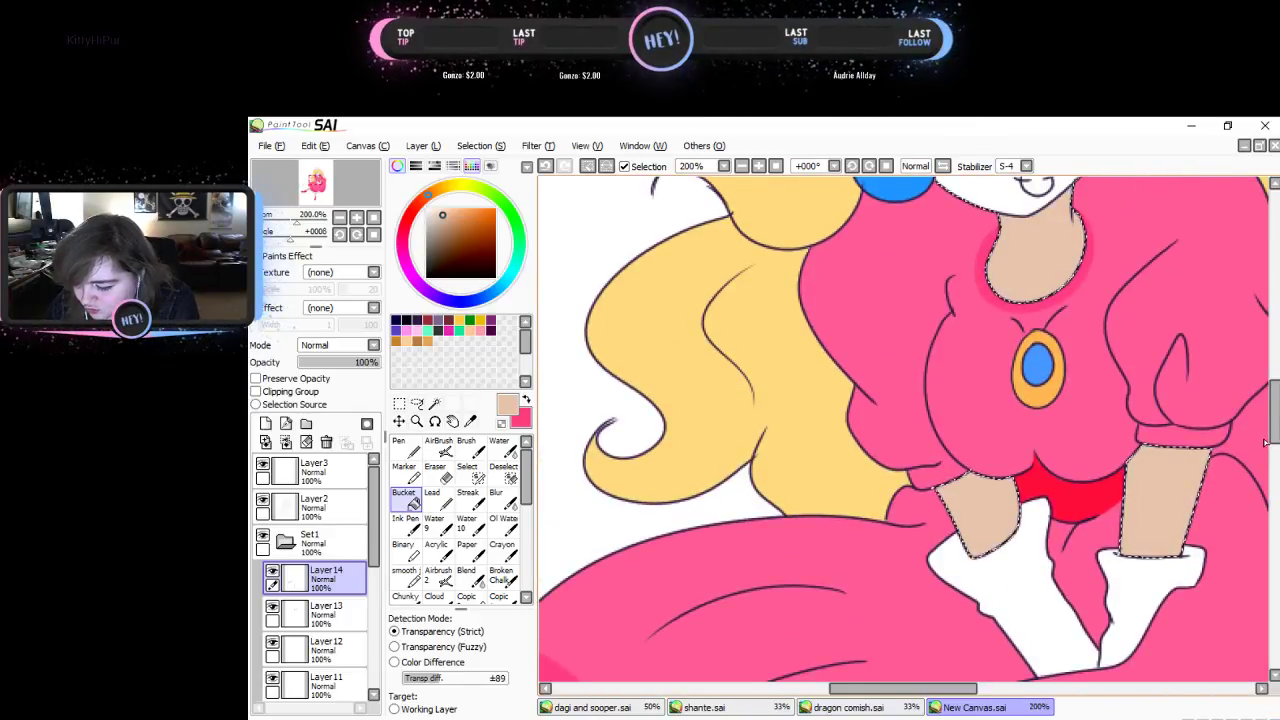
scroll(1046, 540, up, 5)
click(1046, 540)
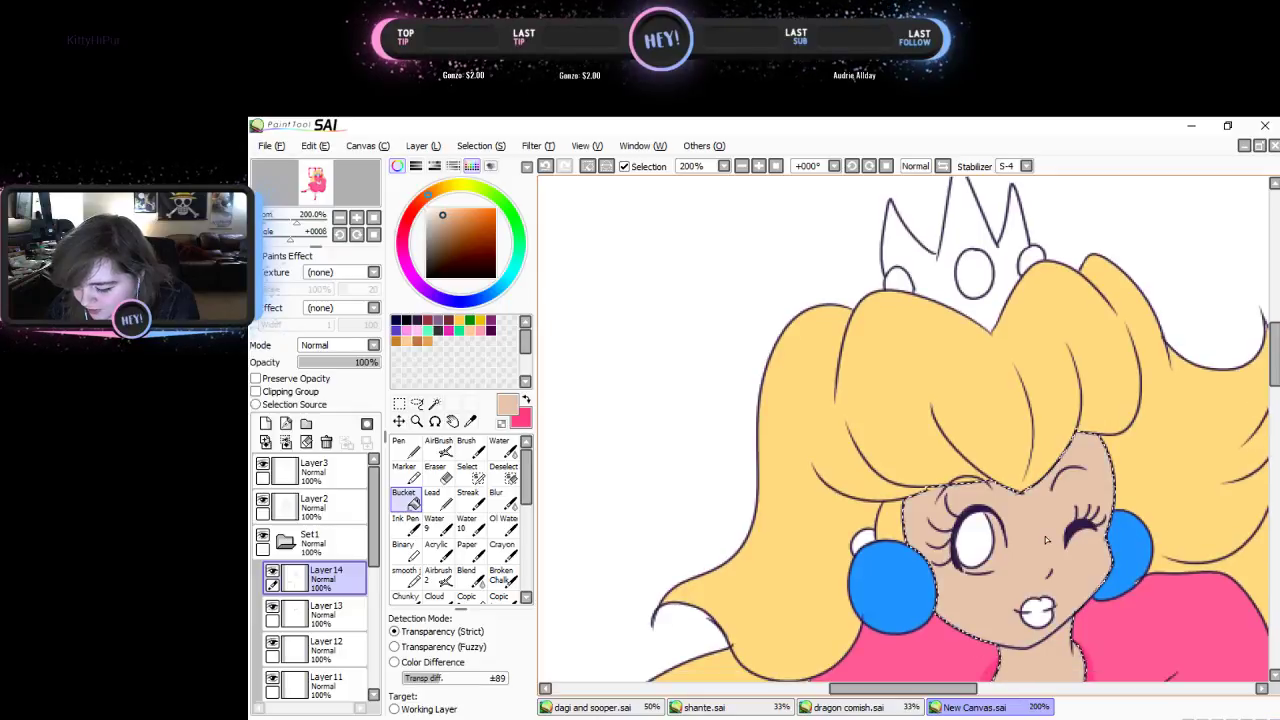
- Select the ear on Layer2 with the Magic Wand, fill it tan on Layer14 and clear the selection
click(433, 403)
click(349, 503)
click(860, 540)
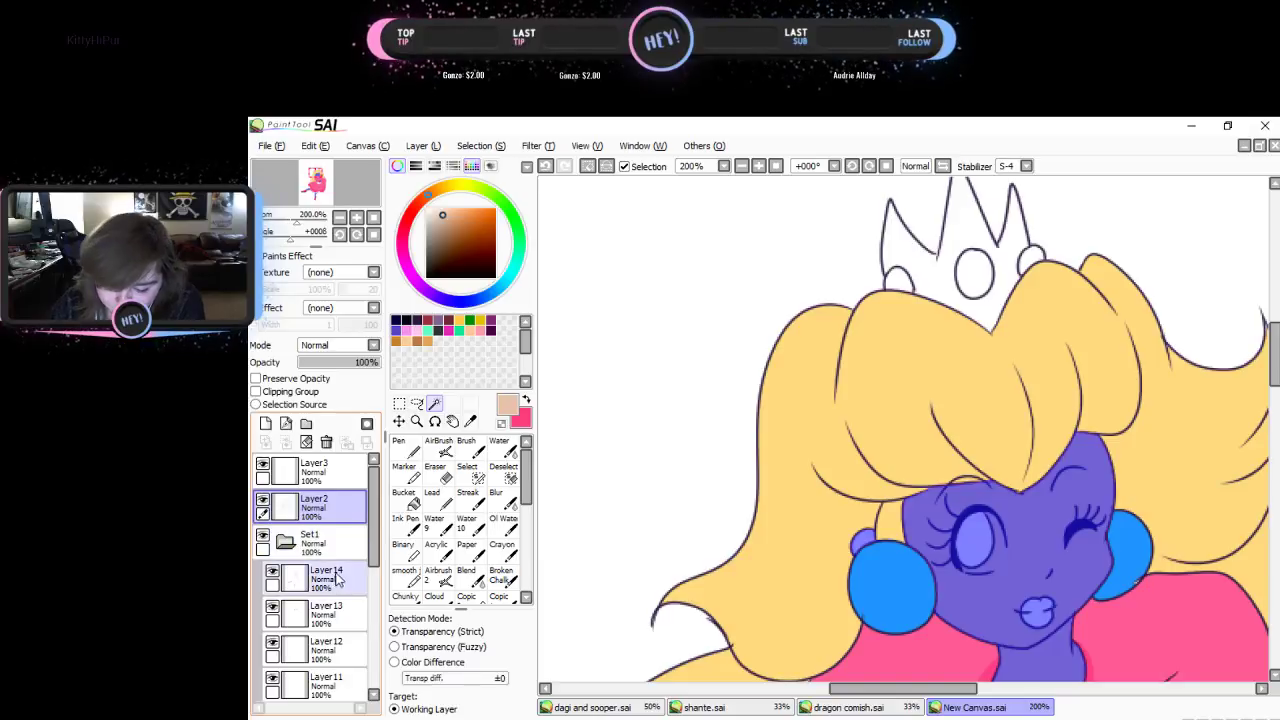
click(403, 497)
click(318, 578)
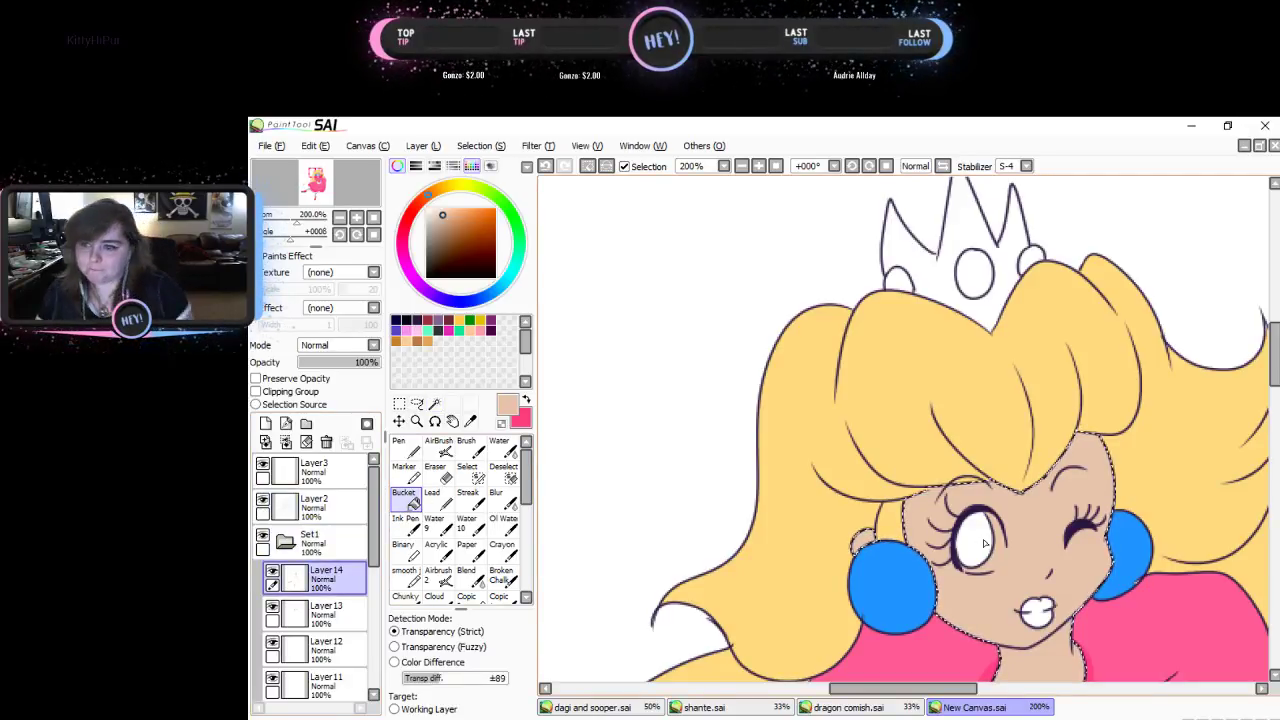
key(ctrl+d)
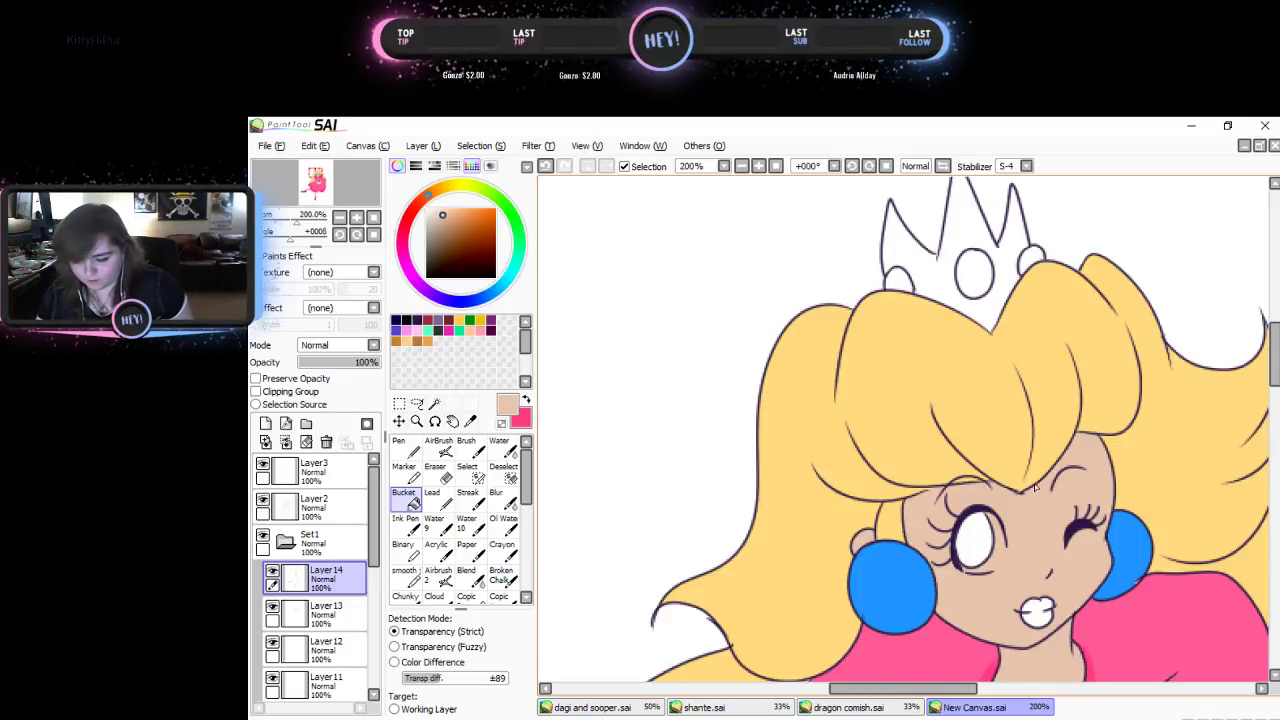
- Turn on Preserve Opacity for Layer14 and refill the skin with a paler peach using the Bucket
drag(1275, 370, 1275, 488)
click(373, 219)
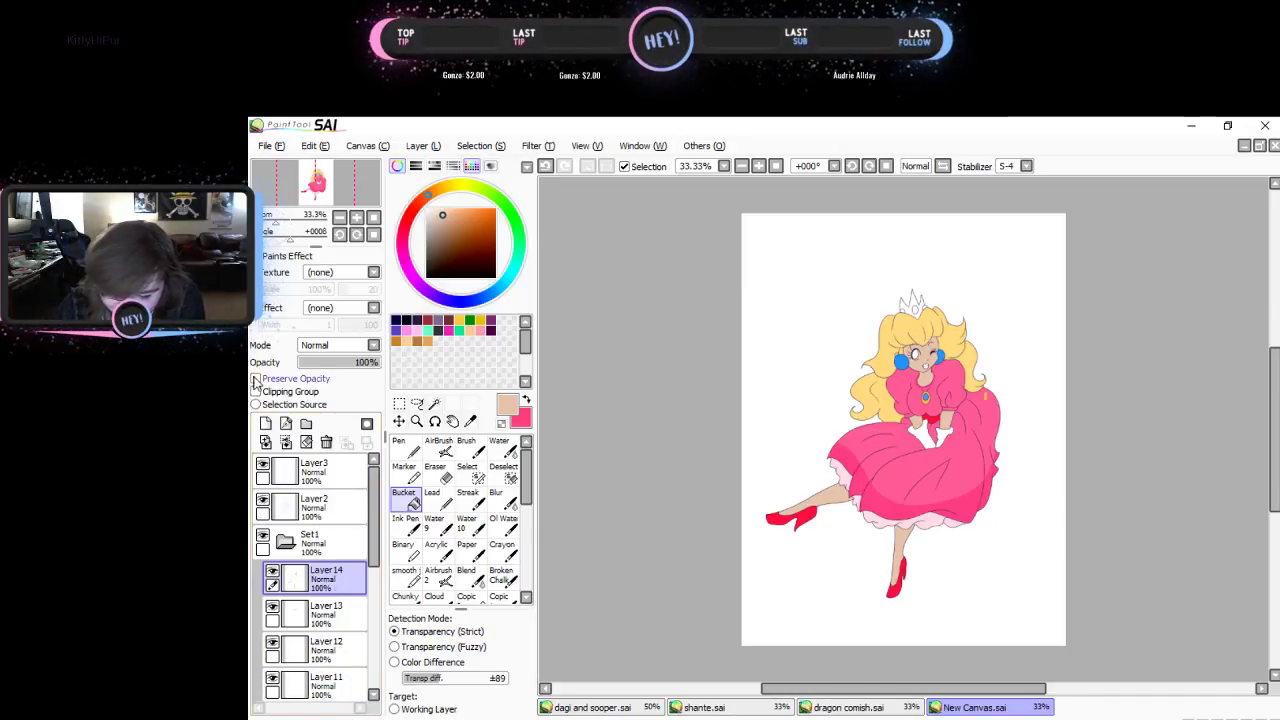
click(256, 379)
click(439, 214)
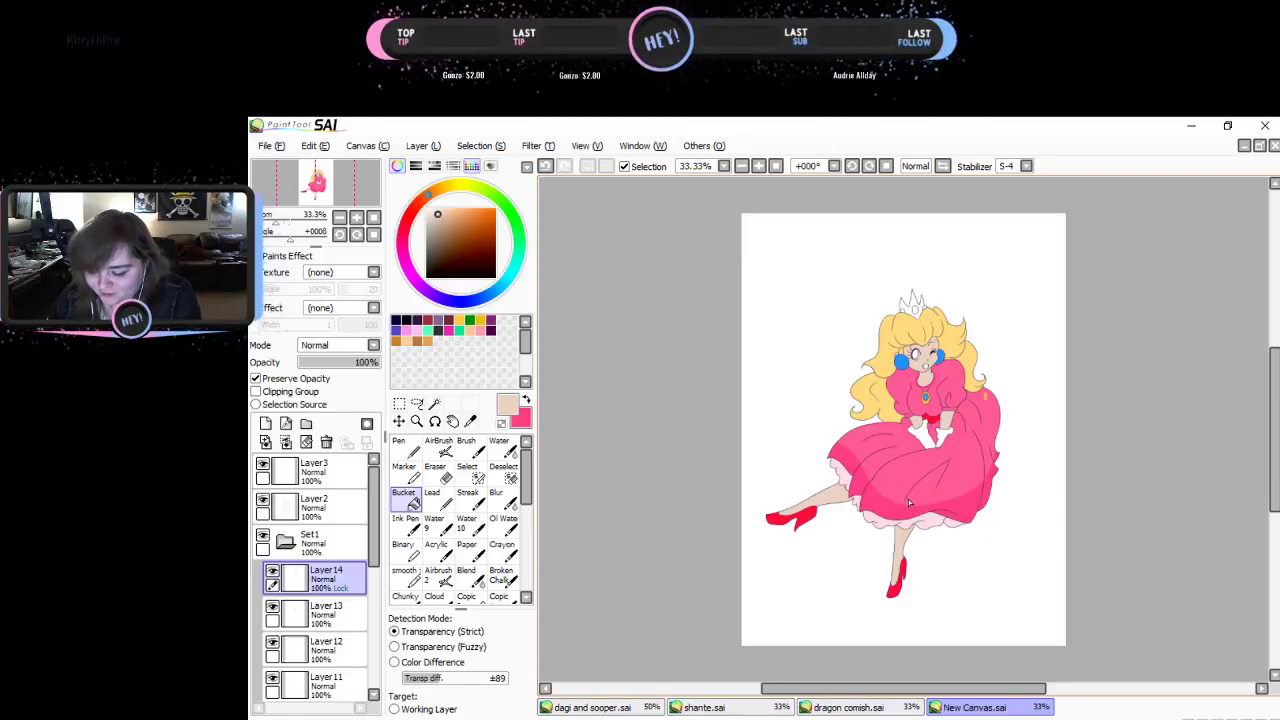
click(356, 217)
click(356, 217)
drag(345, 198, 334, 215)
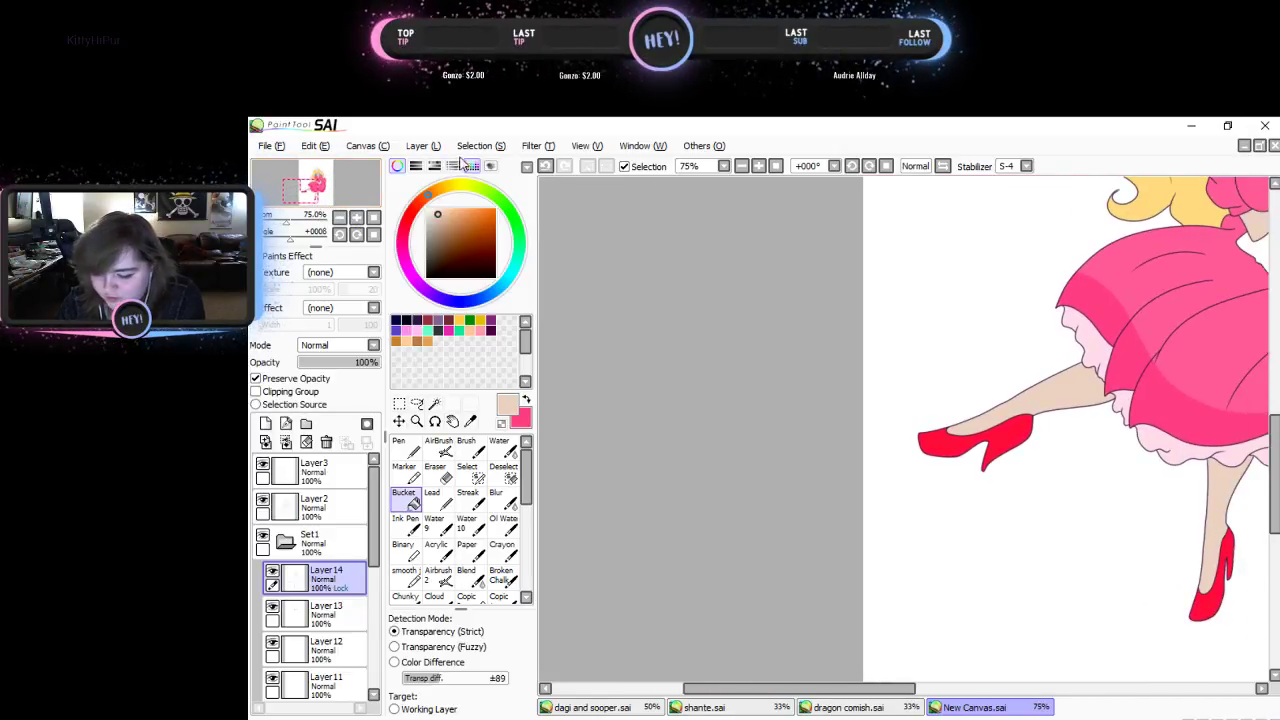
click(435, 208)
click(1077, 379)
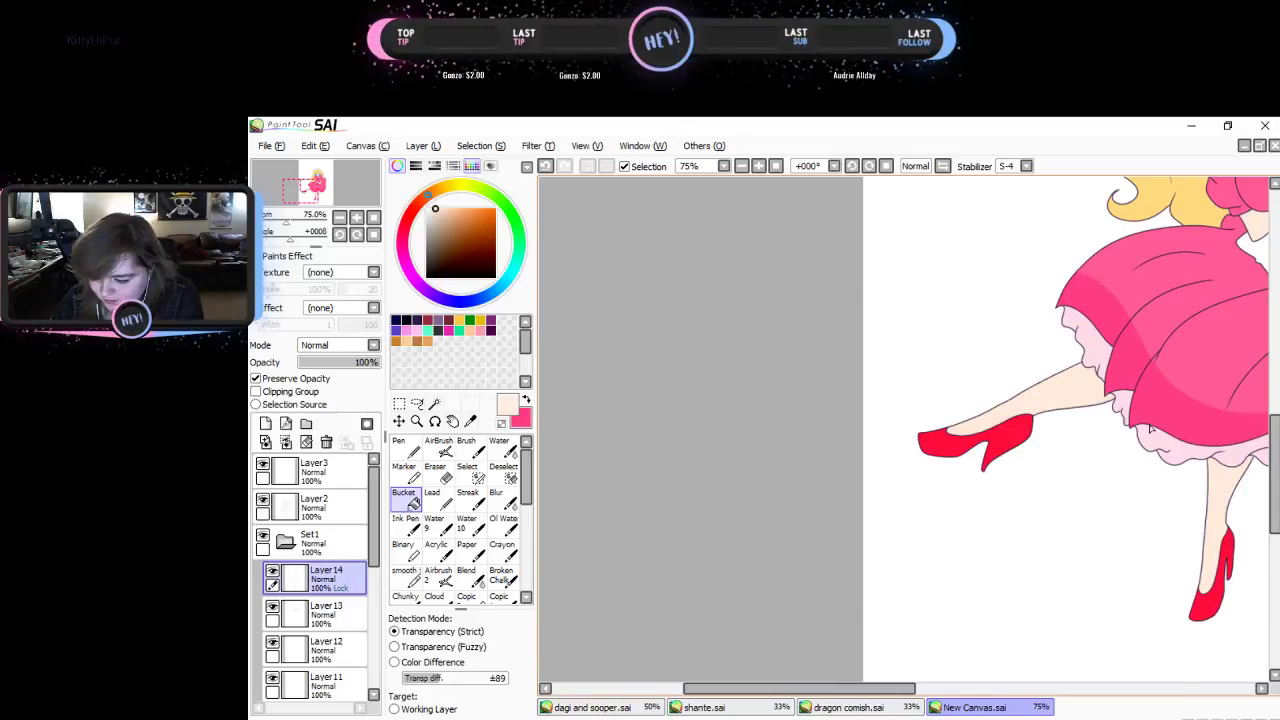
drag(861, 687, 941, 675)
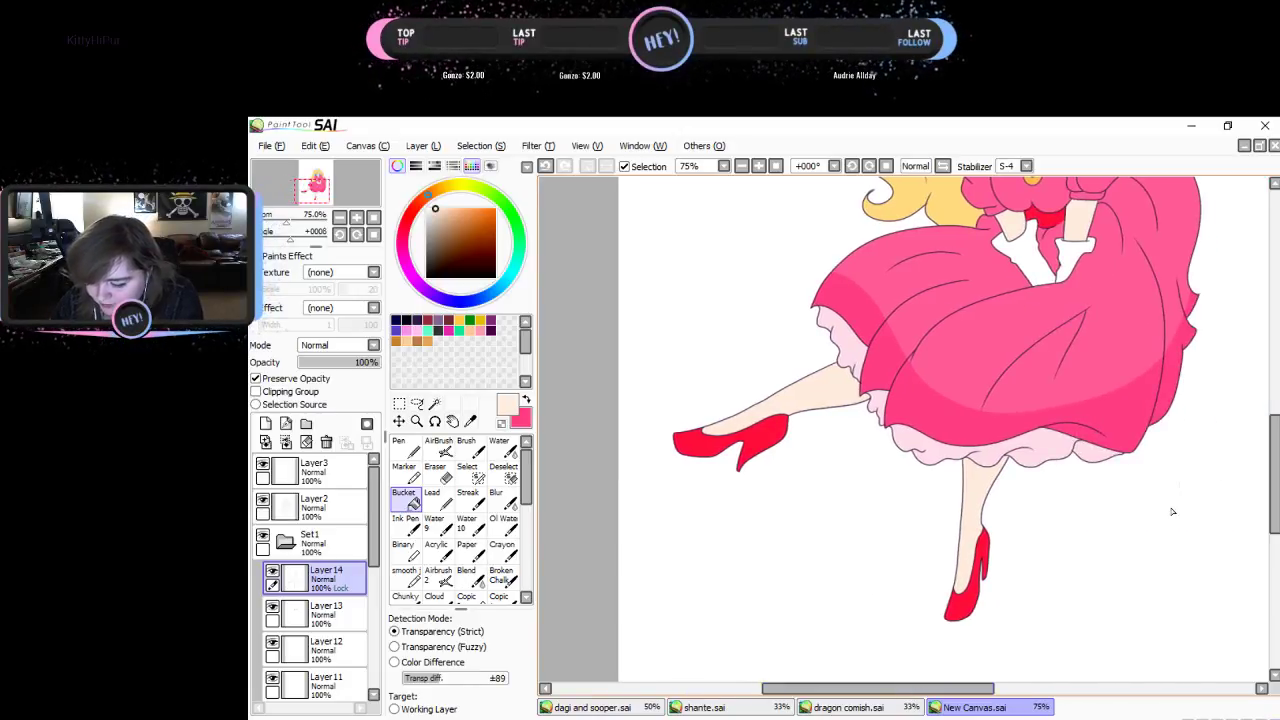
drag(1273, 470, 1273, 430)
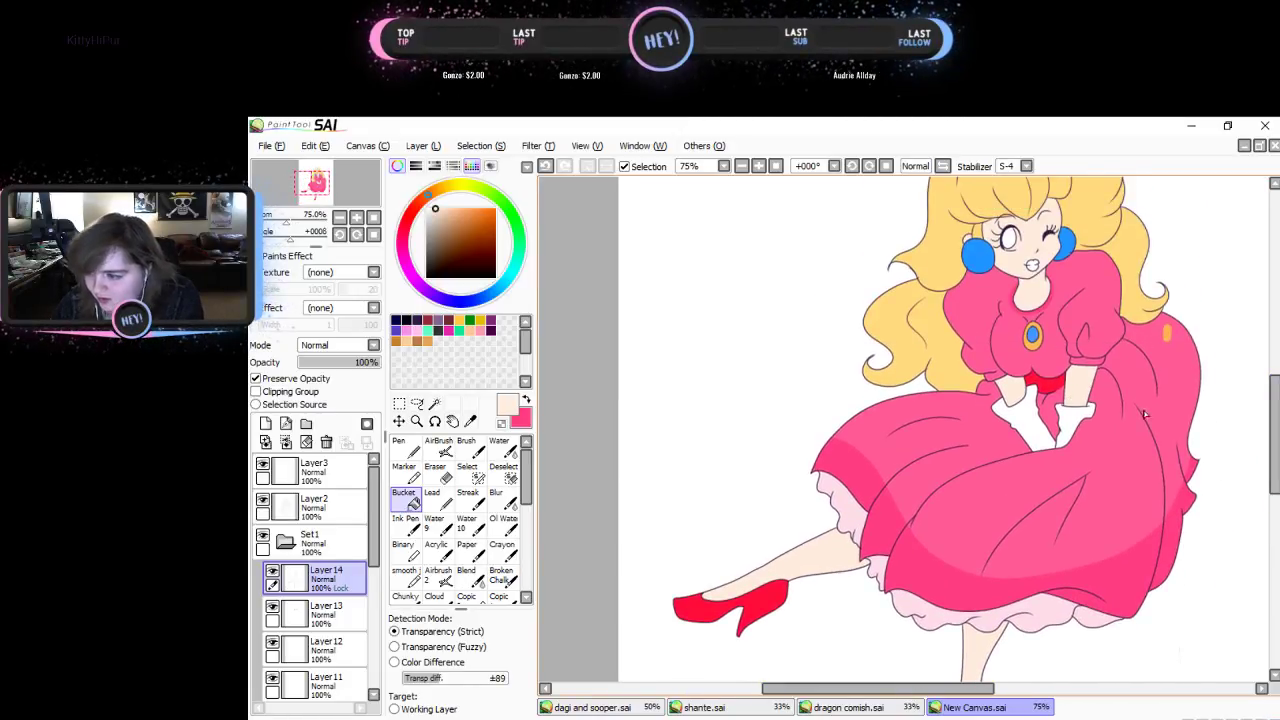
mouse_move(948, 688)
mouse_down()
mouse_move(818, 680)
mouse_move(981, 687)
mouse_move(969, 687)
mouse_up()
drag(1269, 467, 1276, 490)
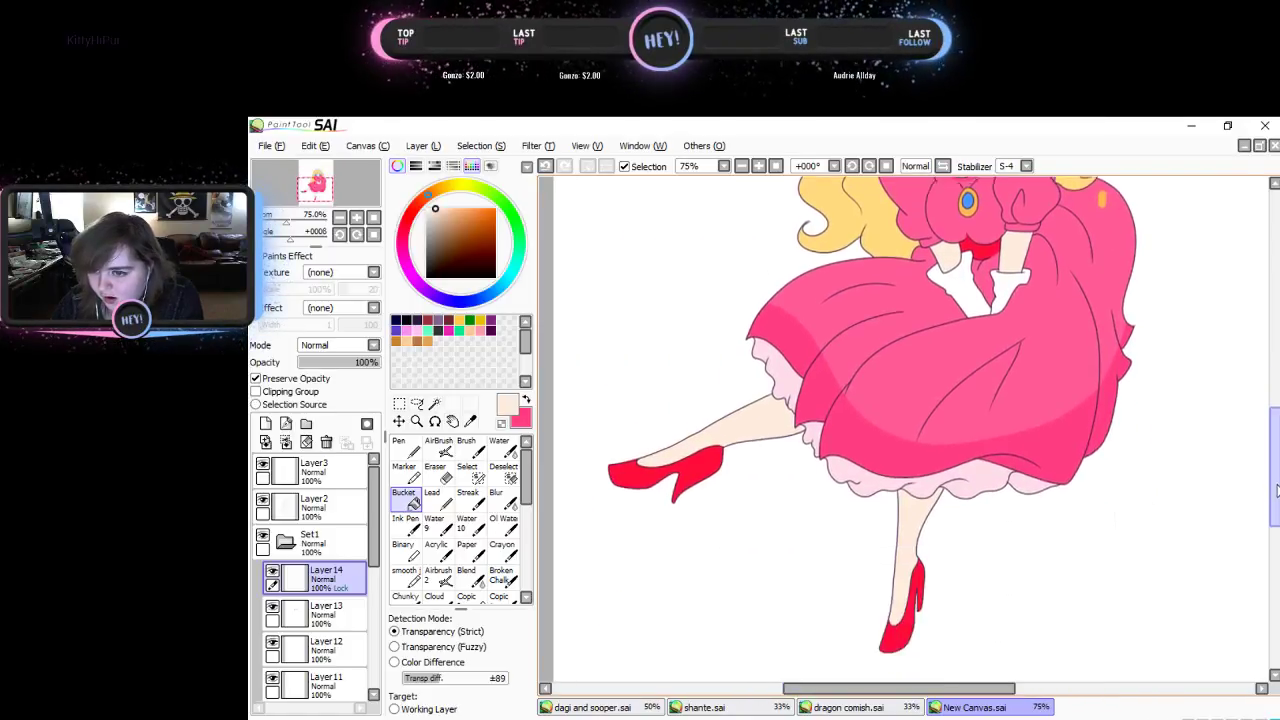
scroll(1249, 499, up, 3)
click(374, 217)
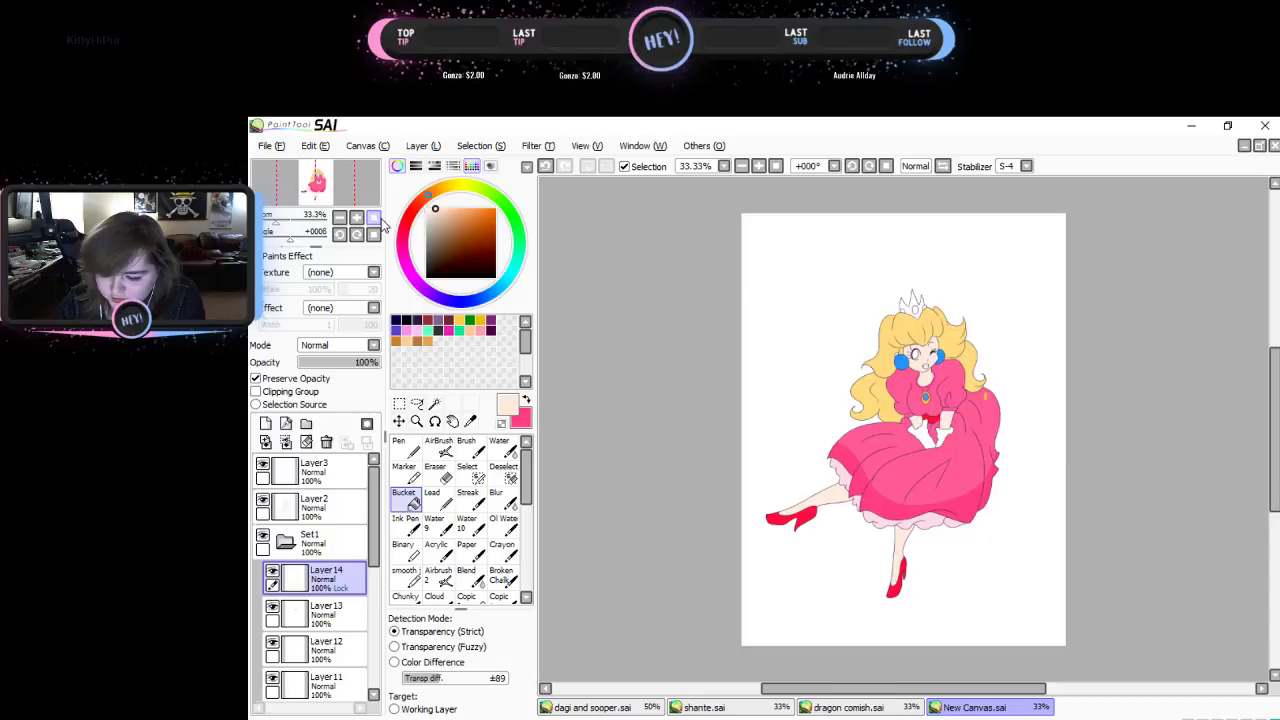
- Add a new layer above Layer14 and select both gloves on Layer2 with the Magic Wand and Select brush
click(265, 423)
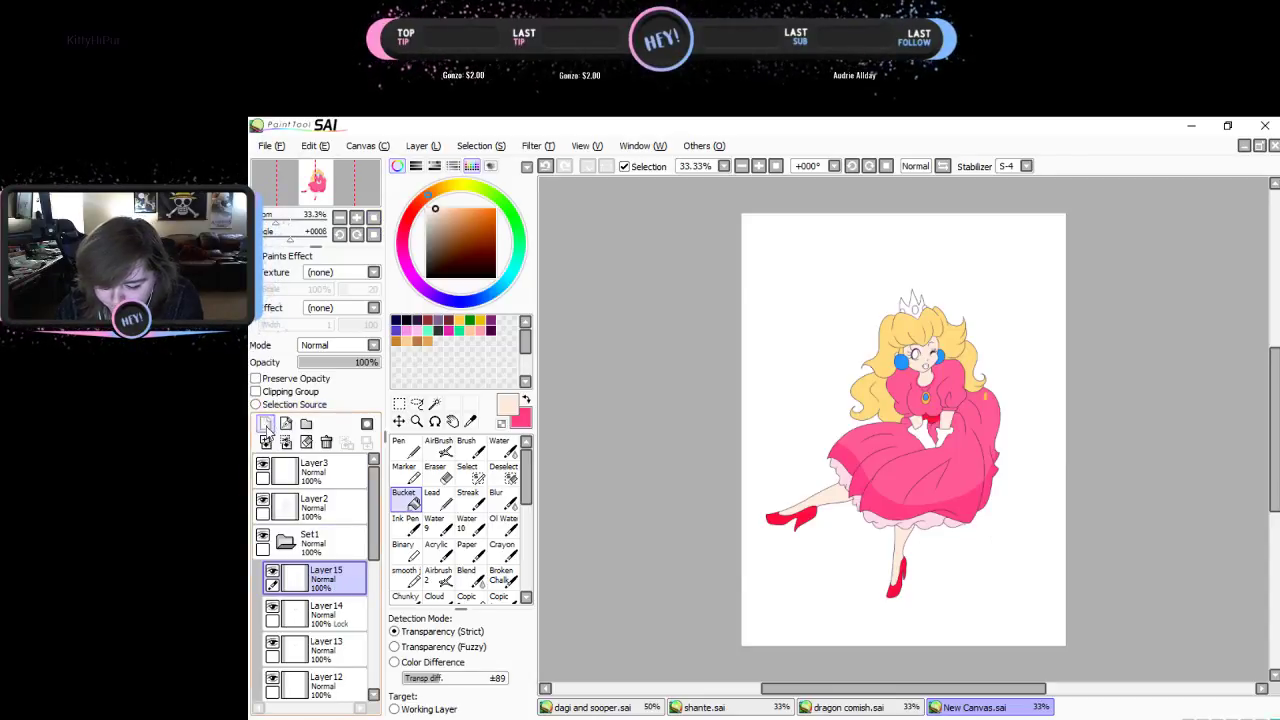
click(318, 505)
click(434, 403)
click(944, 436)
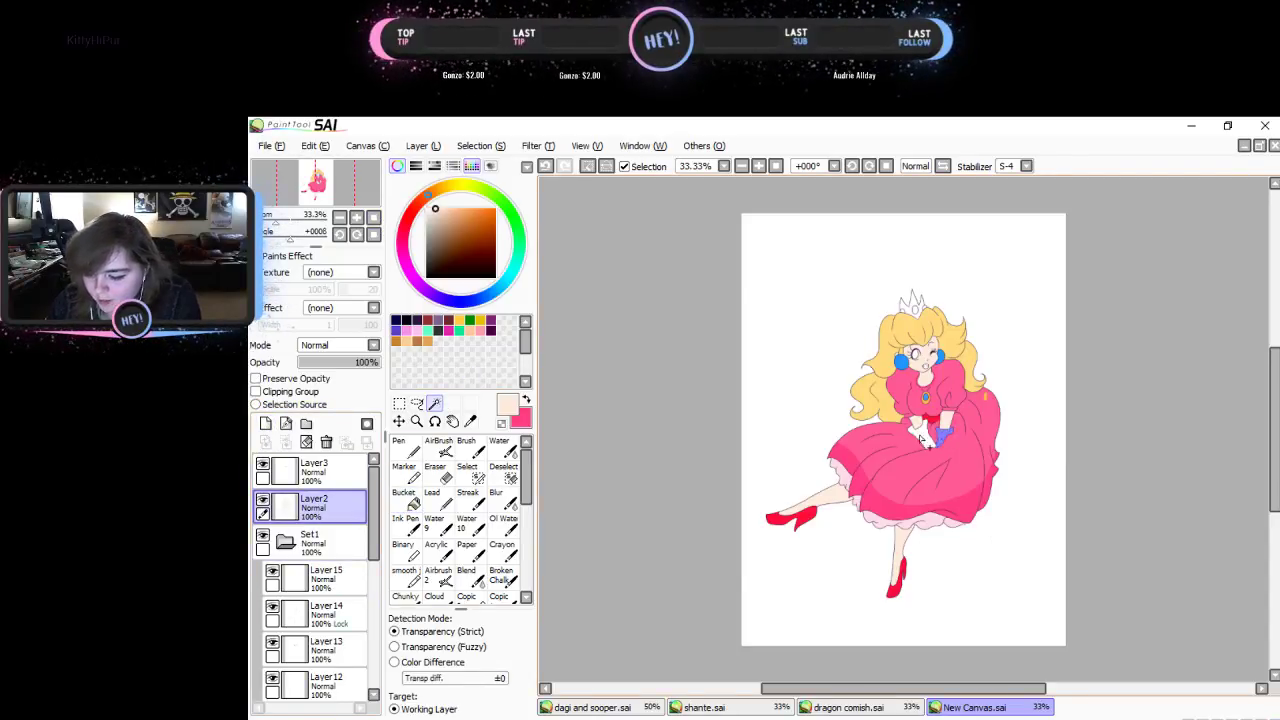
click(919, 430)
click(356, 217)
click(356, 217)
click(356, 217)
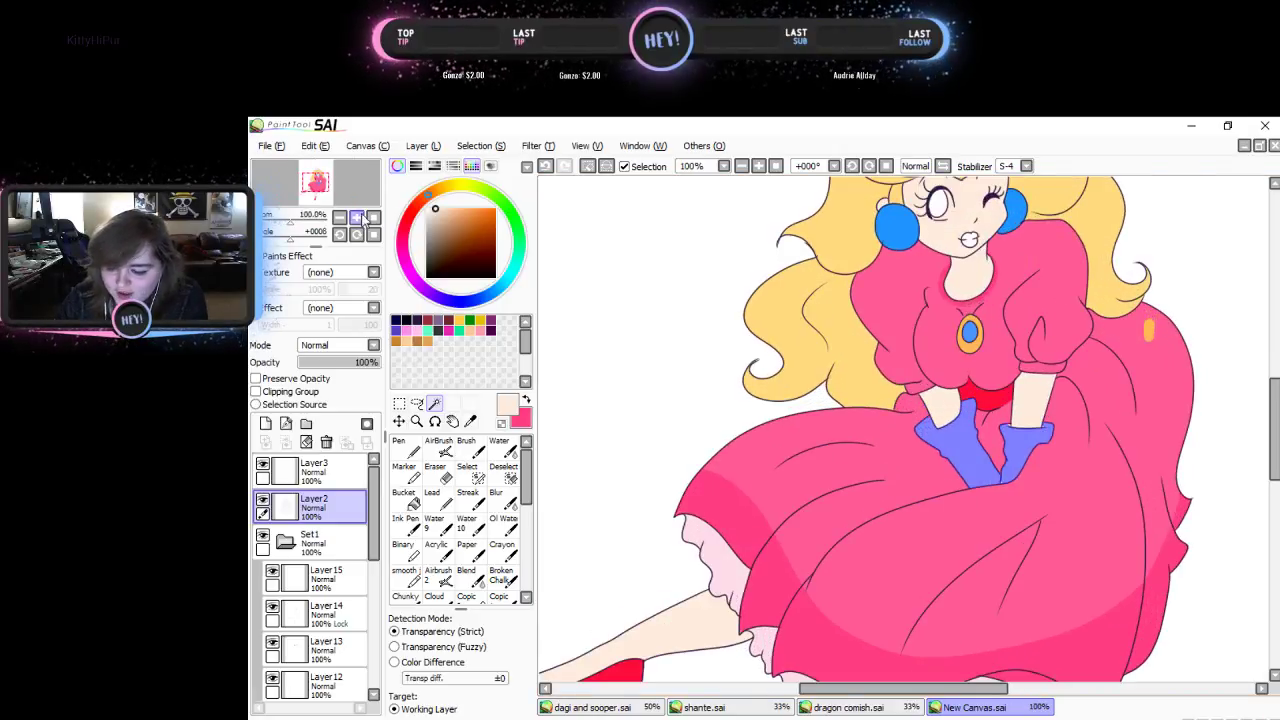
drag(354, 200, 357, 195)
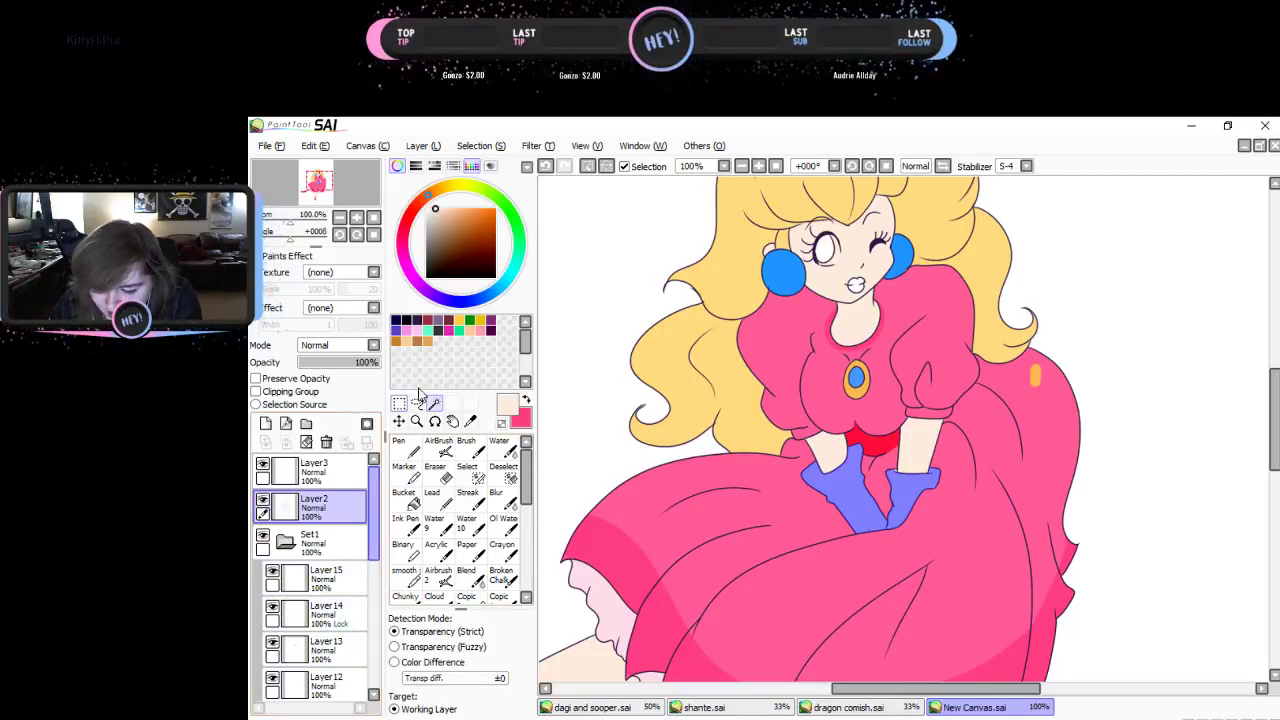
click(467, 470)
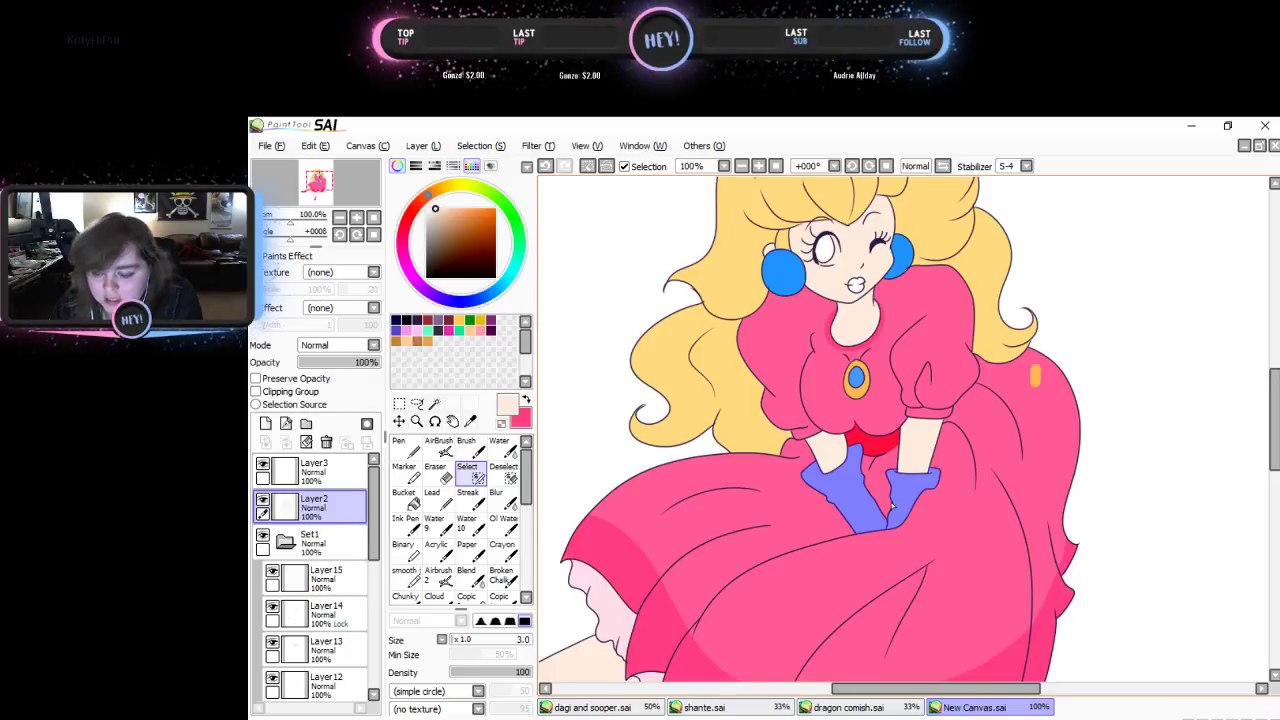
- Fill both gloves with medium grey on Layer15 using the Bucket and clear the selection
drag(433, 218, 426, 227)
click(340, 577)
click(404, 497)
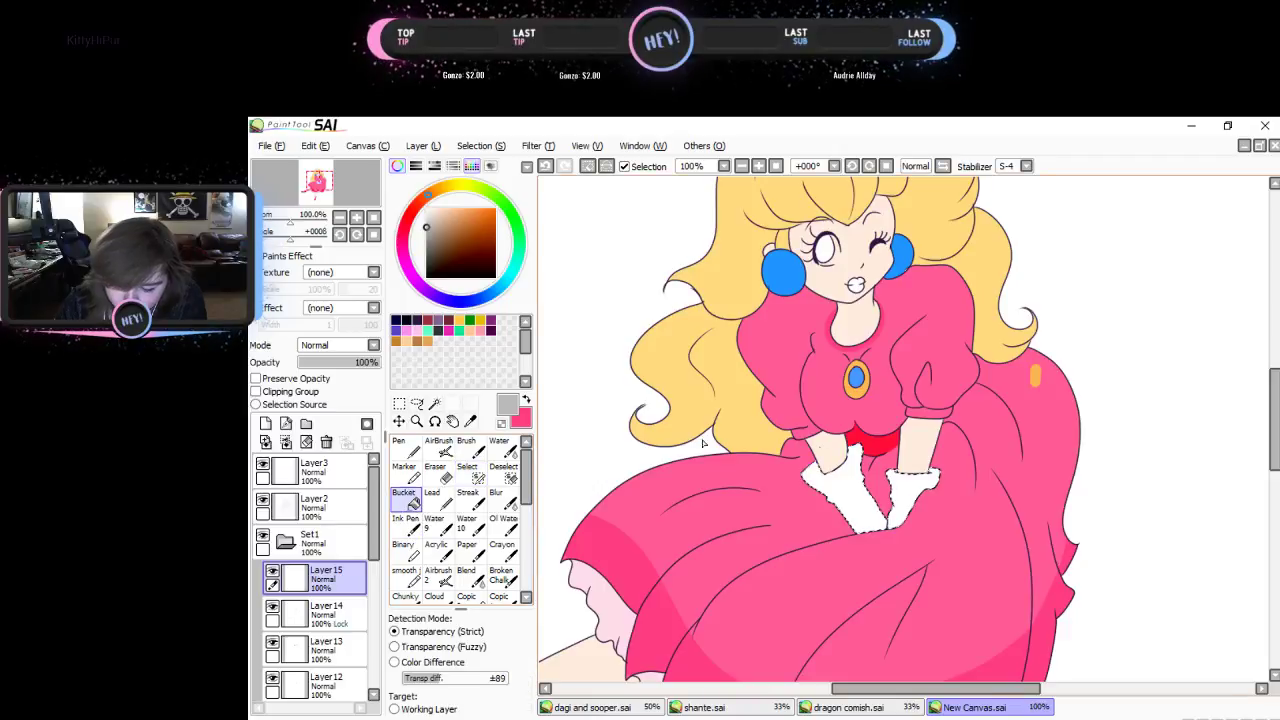
click(915, 490)
click(835, 485)
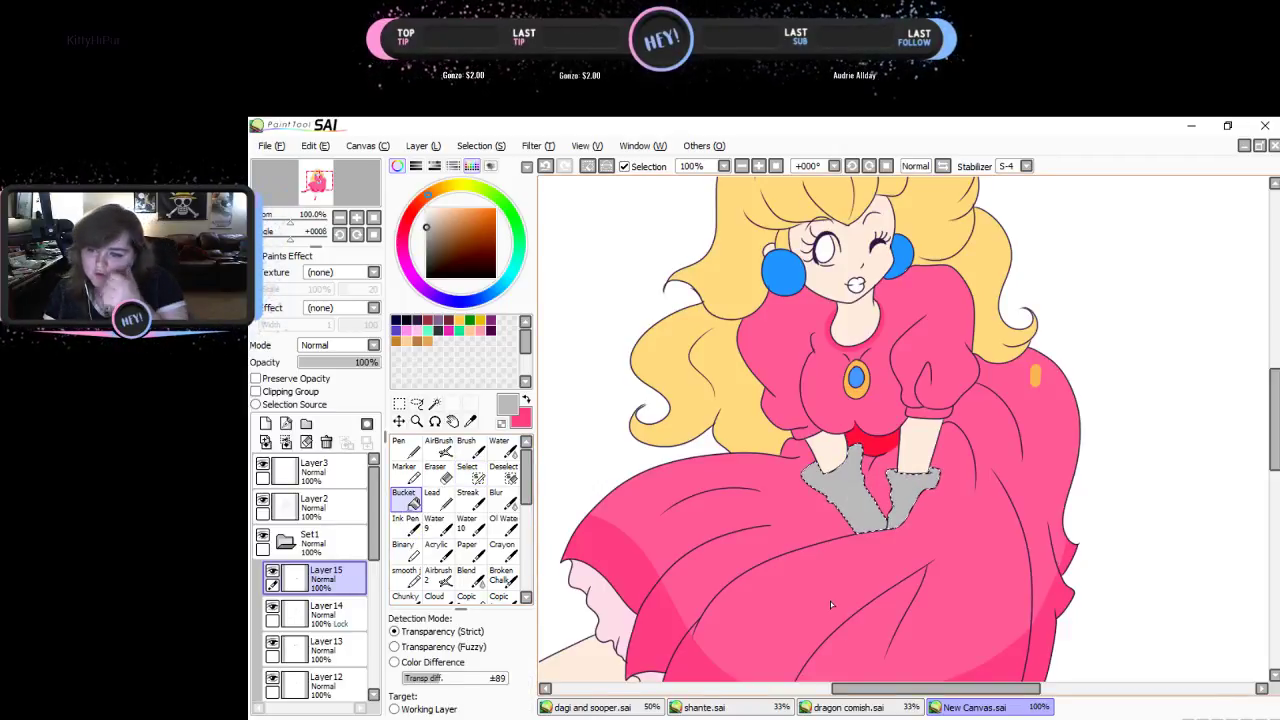
key(ctrl+d)
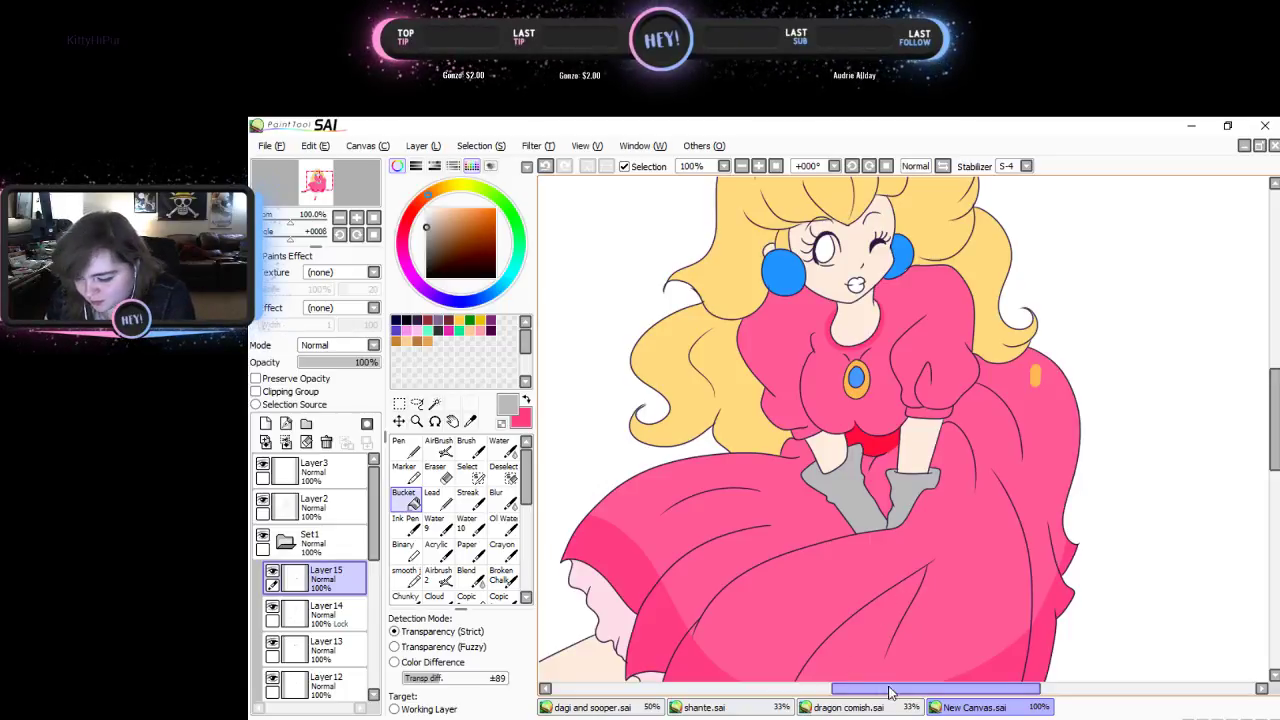
- Erase the stray orange mark on the back of the dress from Layer13 with the Eraser at size 11
scroll(380, 524, down, 3)
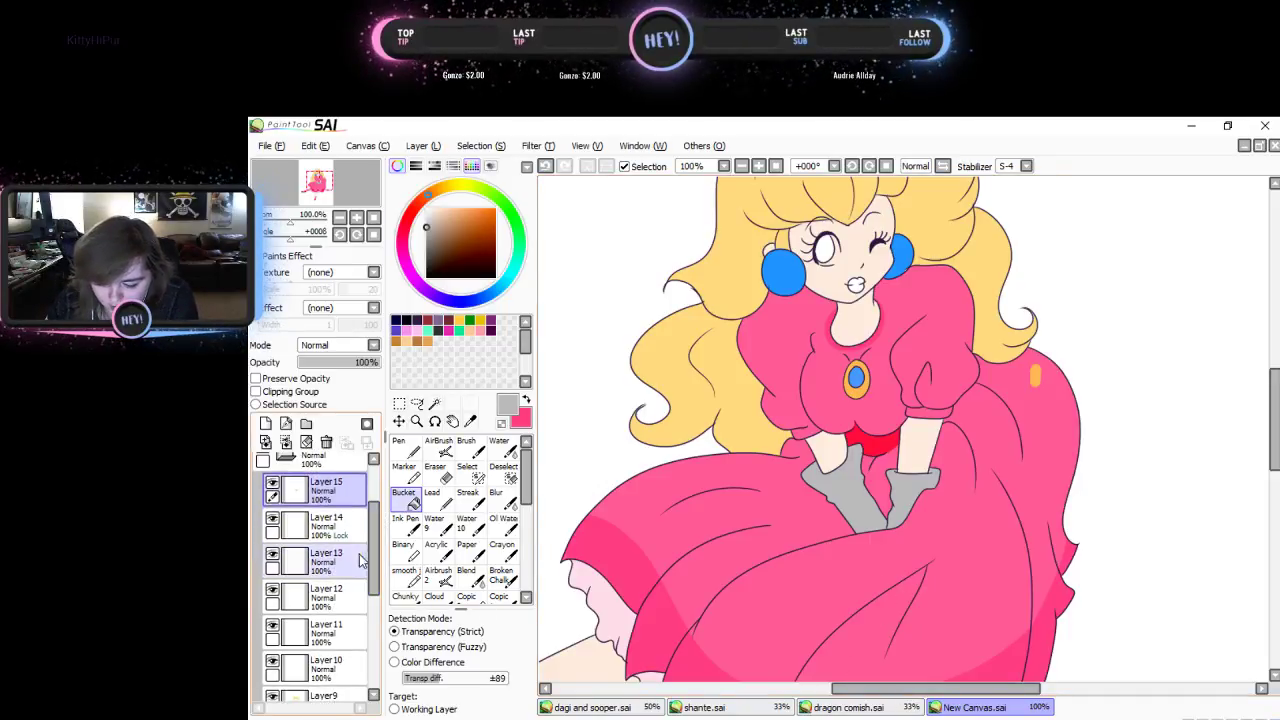
click(285, 562)
click(435, 470)
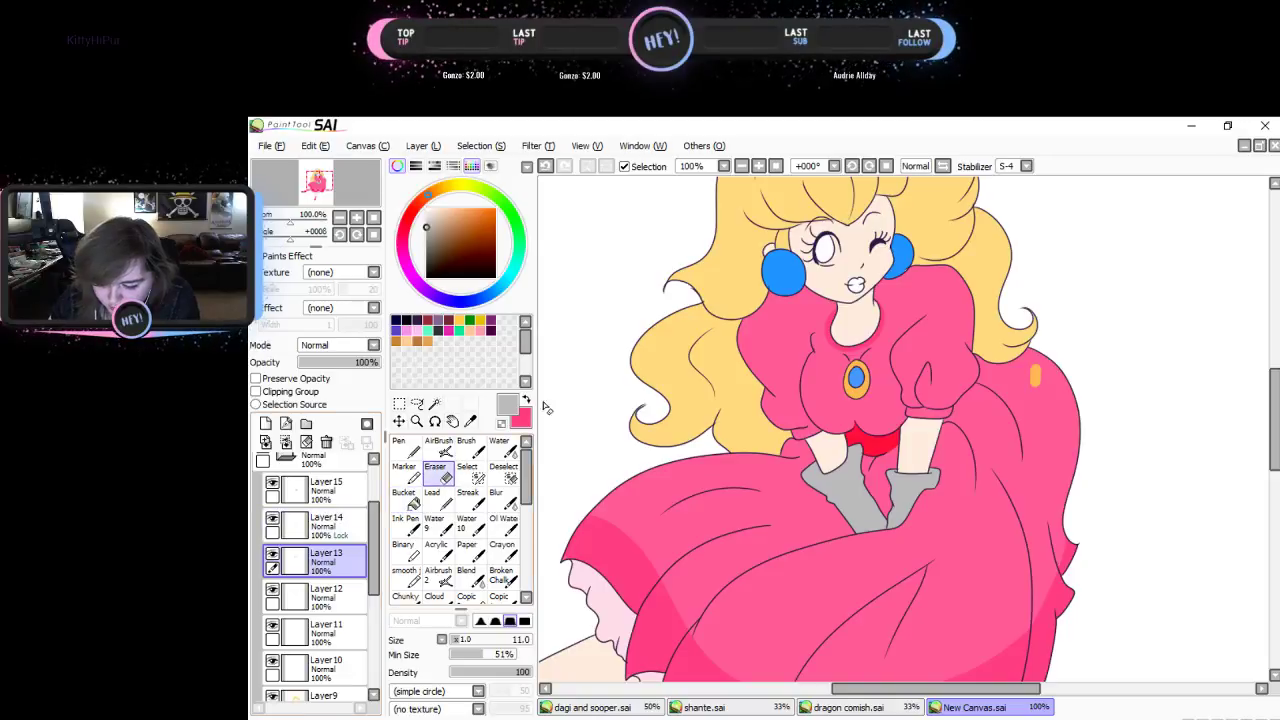
drag(1035, 400, 1046, 346)
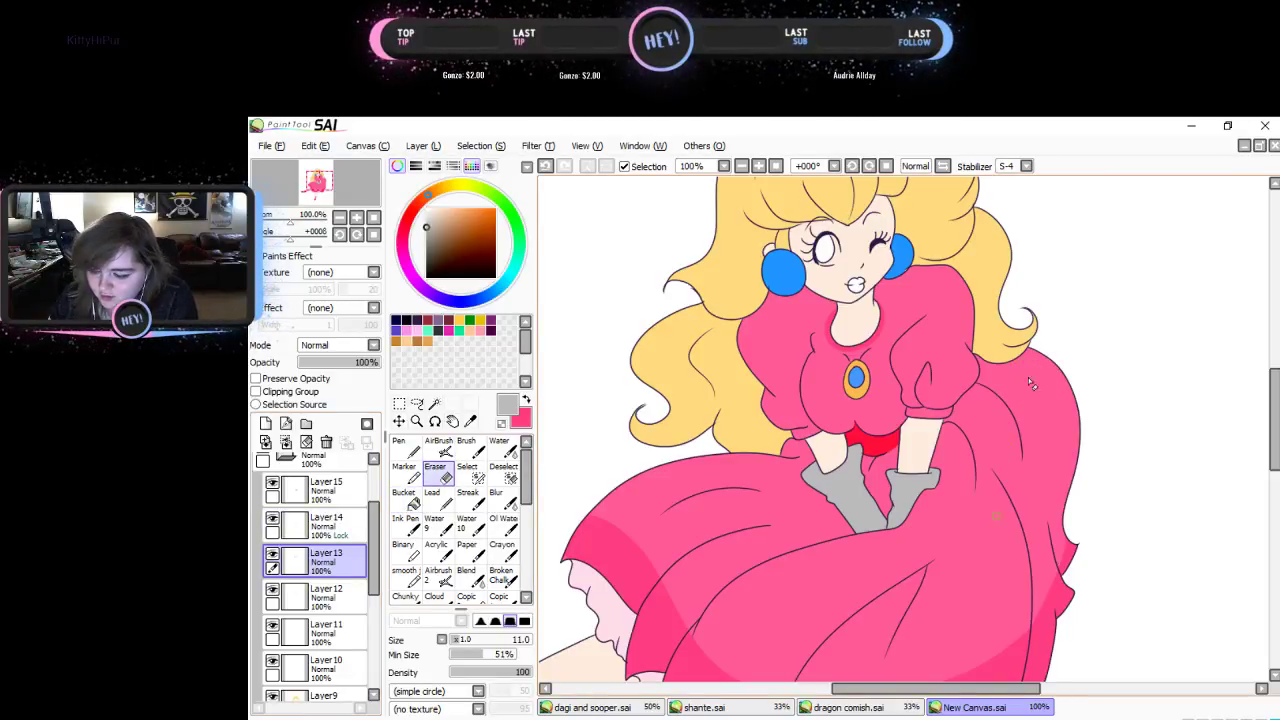
- Add a new layer above Layer15 and select the crown's body on Layer2 with the Magic Wand
mouse_move(1272, 462)
mouse_down()
mouse_move(1273, 410)
mouse_move(1262, 477)
mouse_move(1262, 450)
mouse_up()
drag(374, 530, 374, 499)
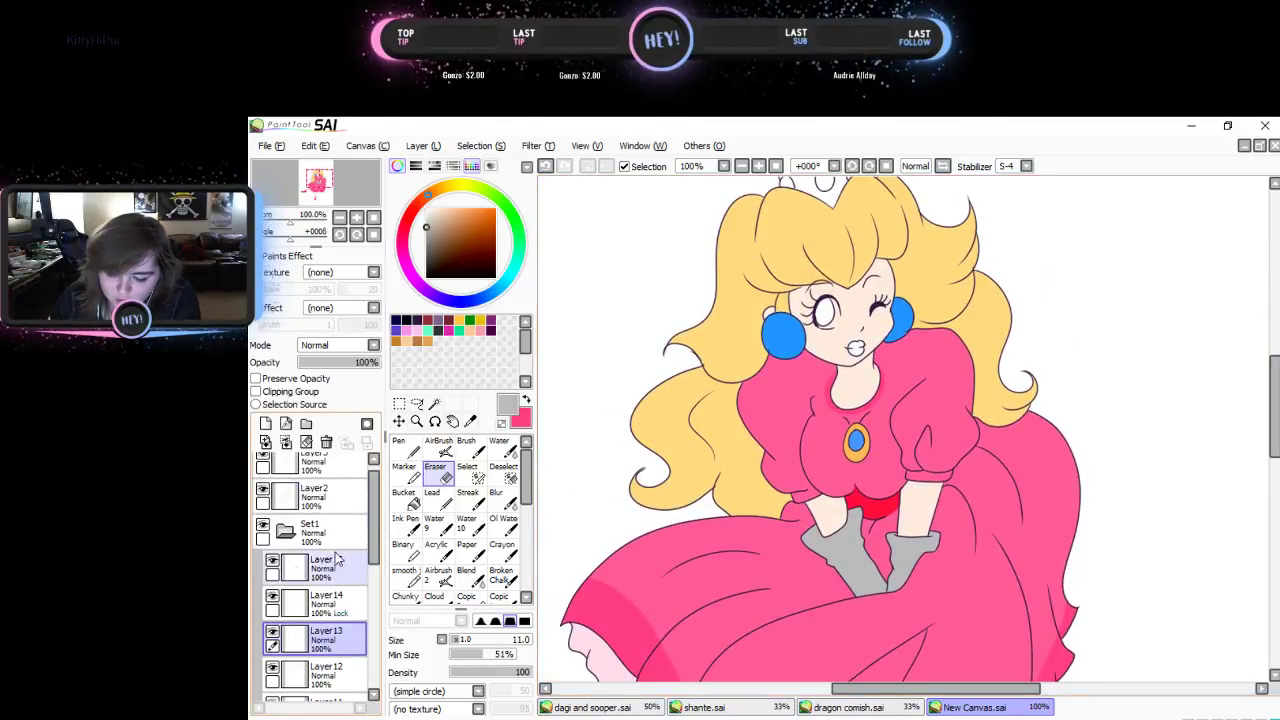
click(336, 562)
click(266, 423)
click(316, 503)
click(434, 403)
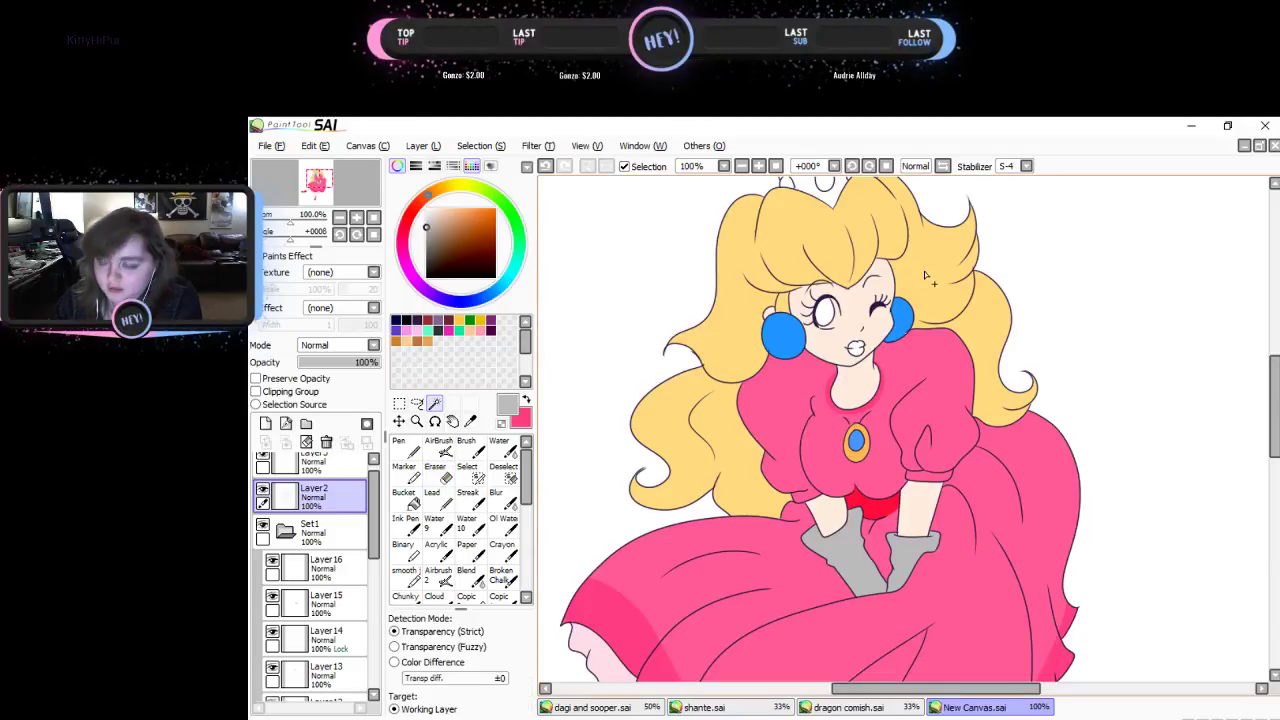
drag(1274, 408, 1274, 372)
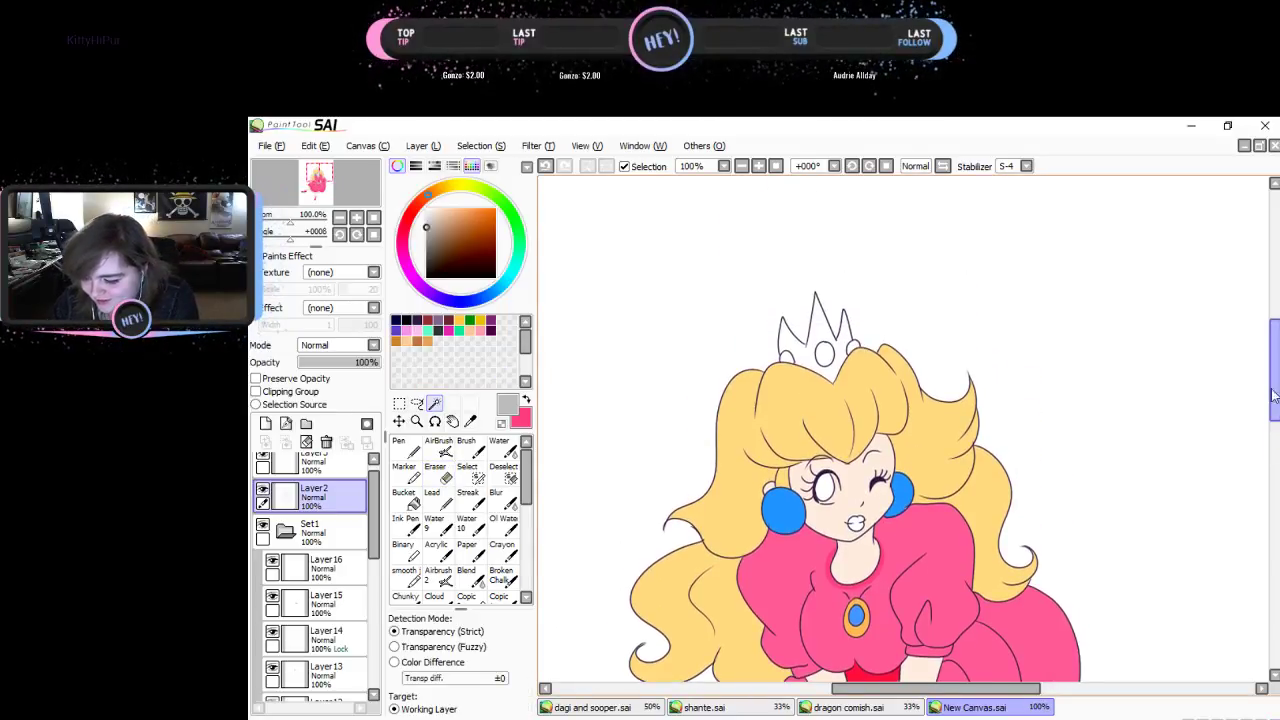
click(820, 326)
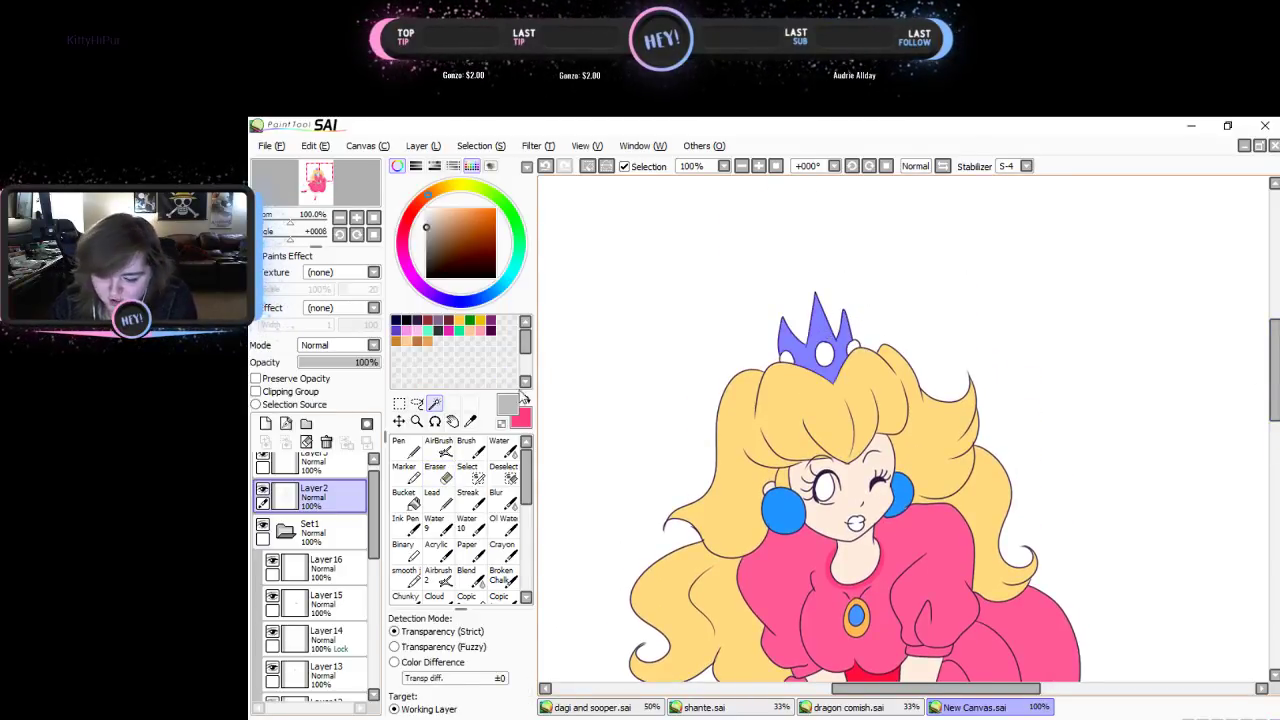
- Fill the selected crown with golden yellow on Layer16 using the Bucket
click(316, 568)
mouse_move(436, 191)
mouse_down()
mouse_move(453, 205)
mouse_move(489, 201)
mouse_up()
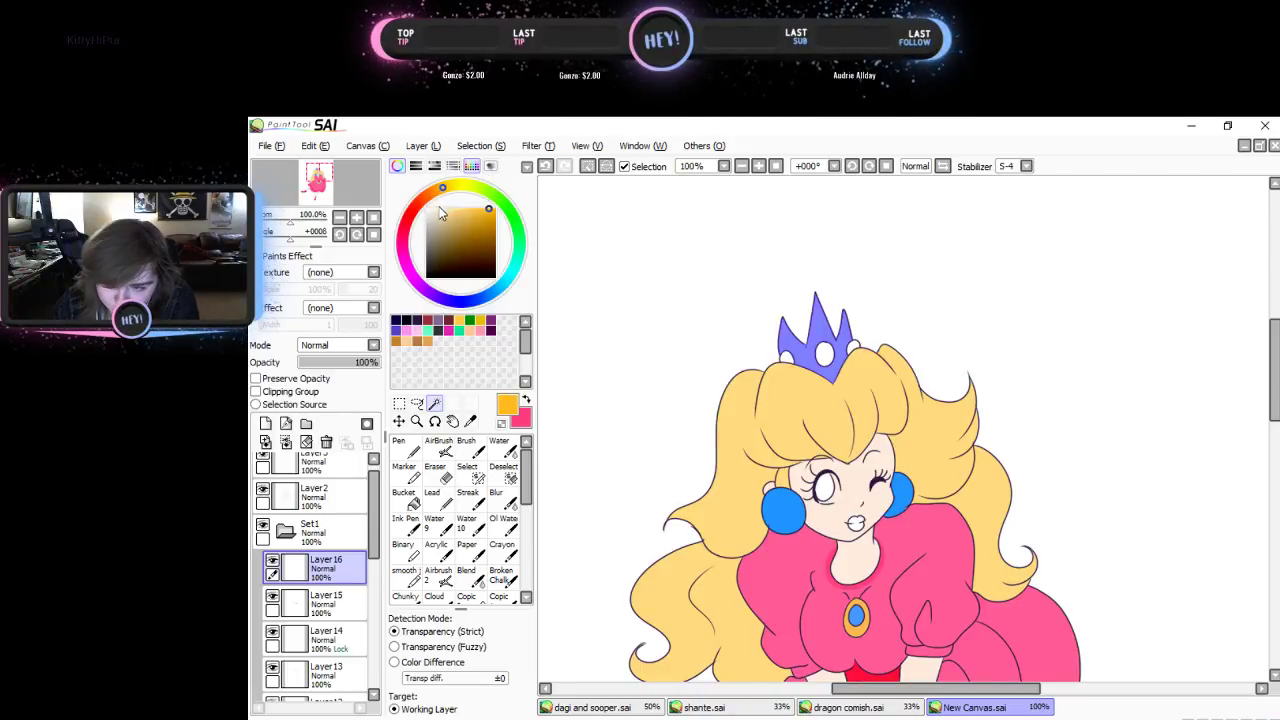
click(438, 189)
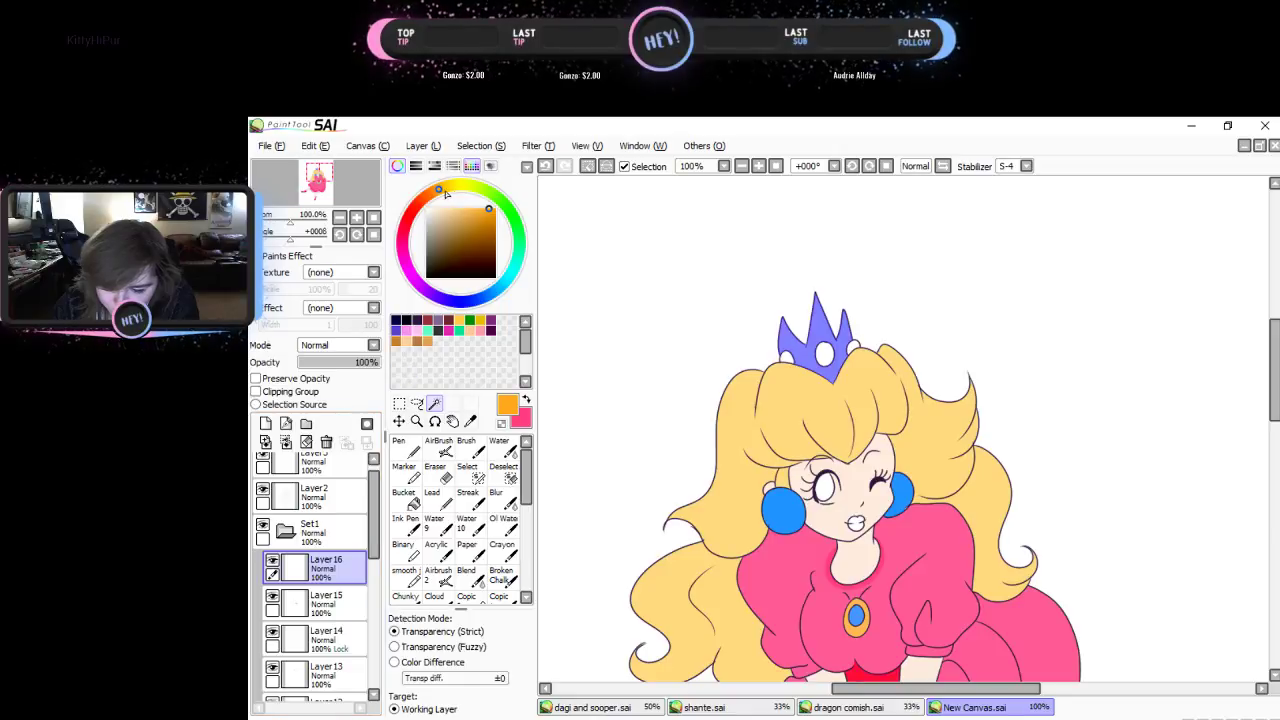
click(483, 208)
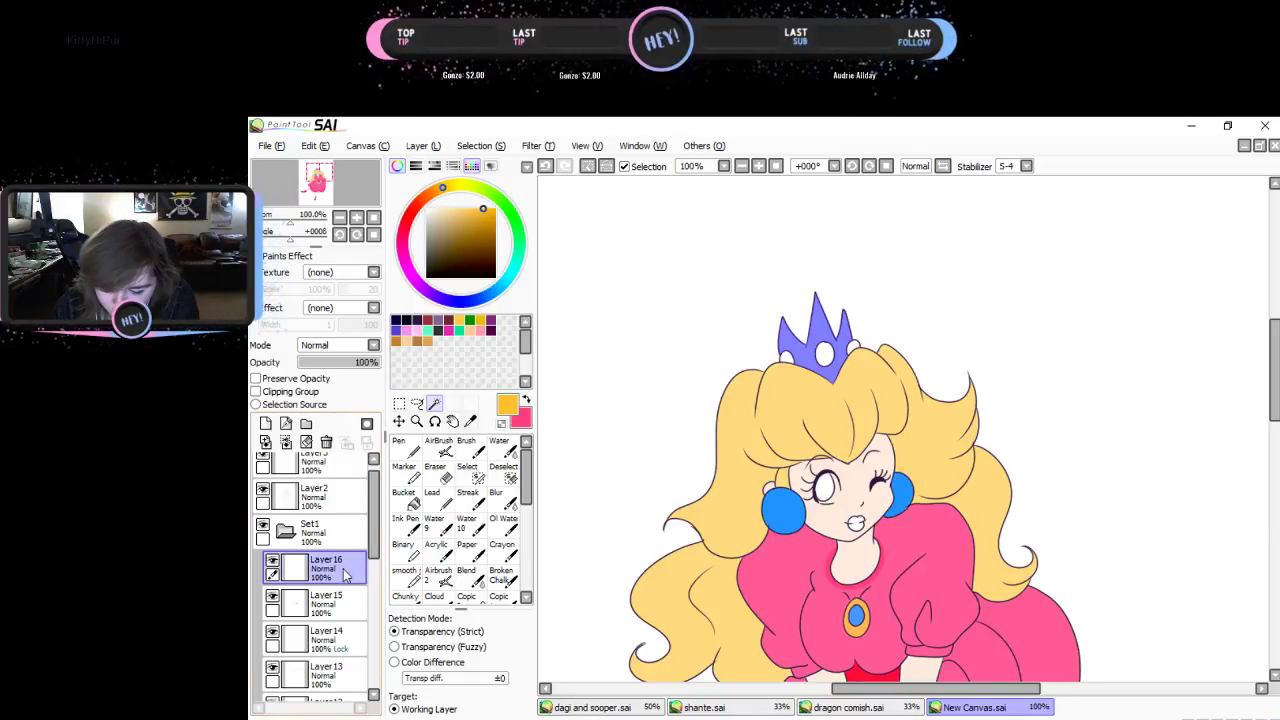
click(407, 497)
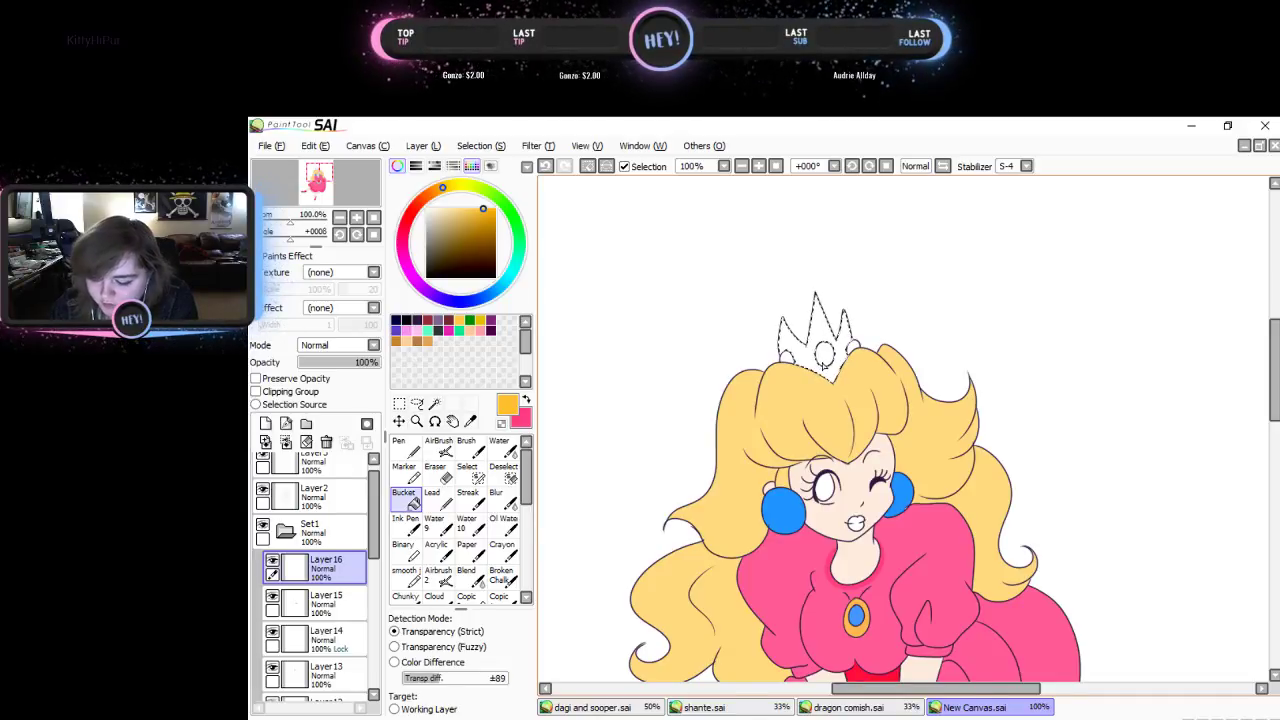
click(815, 322)
- Undo the crown's golden fill and restore it again
click(315, 146)
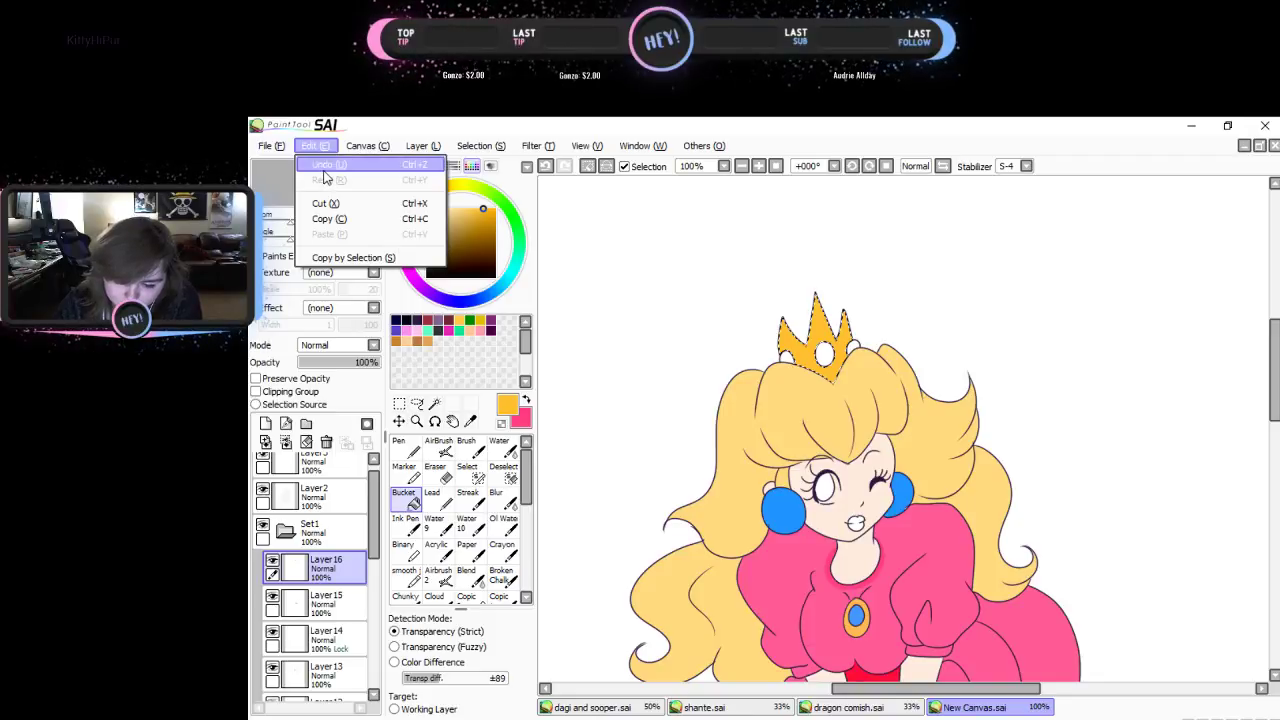
click(328, 165)
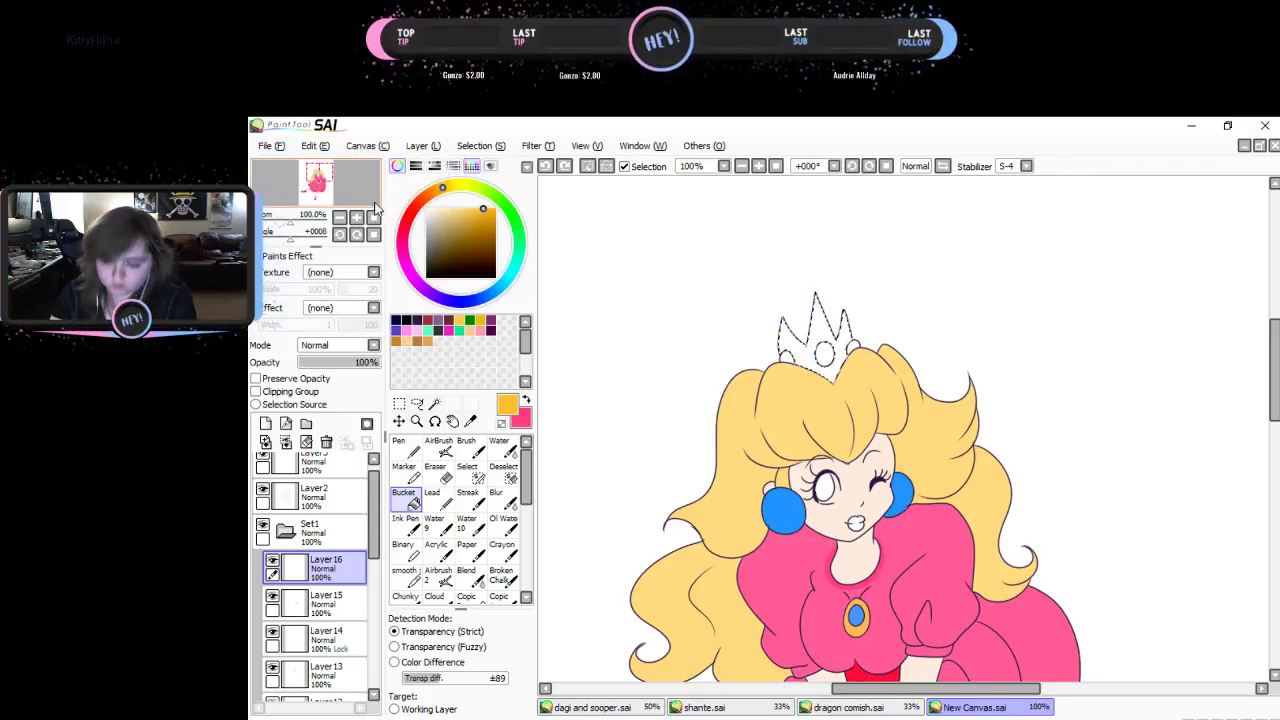
click(315, 146)
click(329, 181)
- Clear the selection around the crown
click(423, 146)
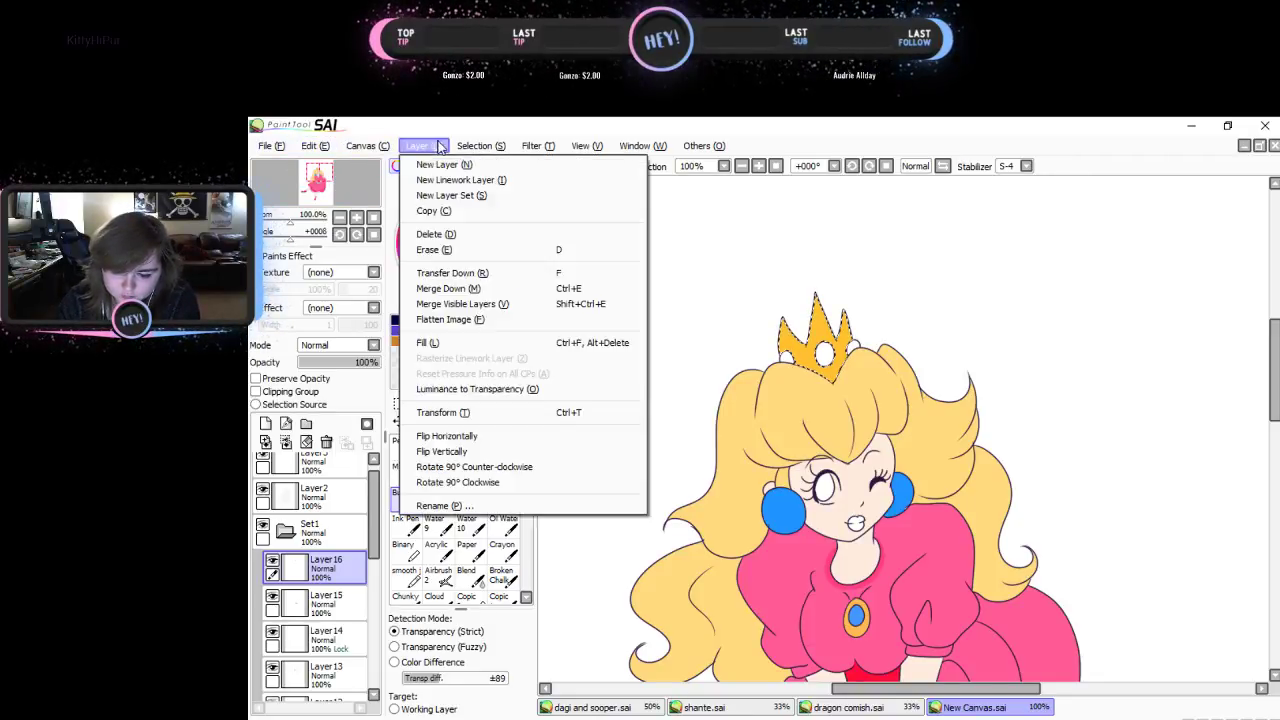
mouse_move(481, 146)
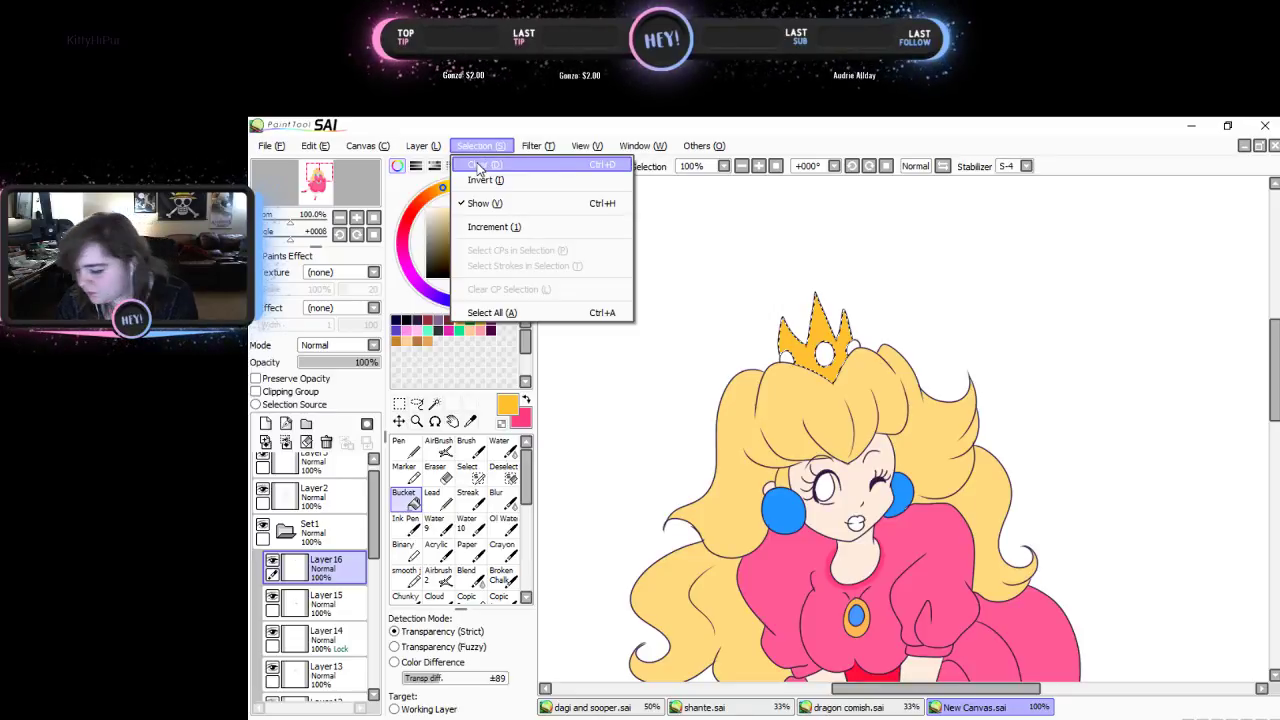
click(478, 166)
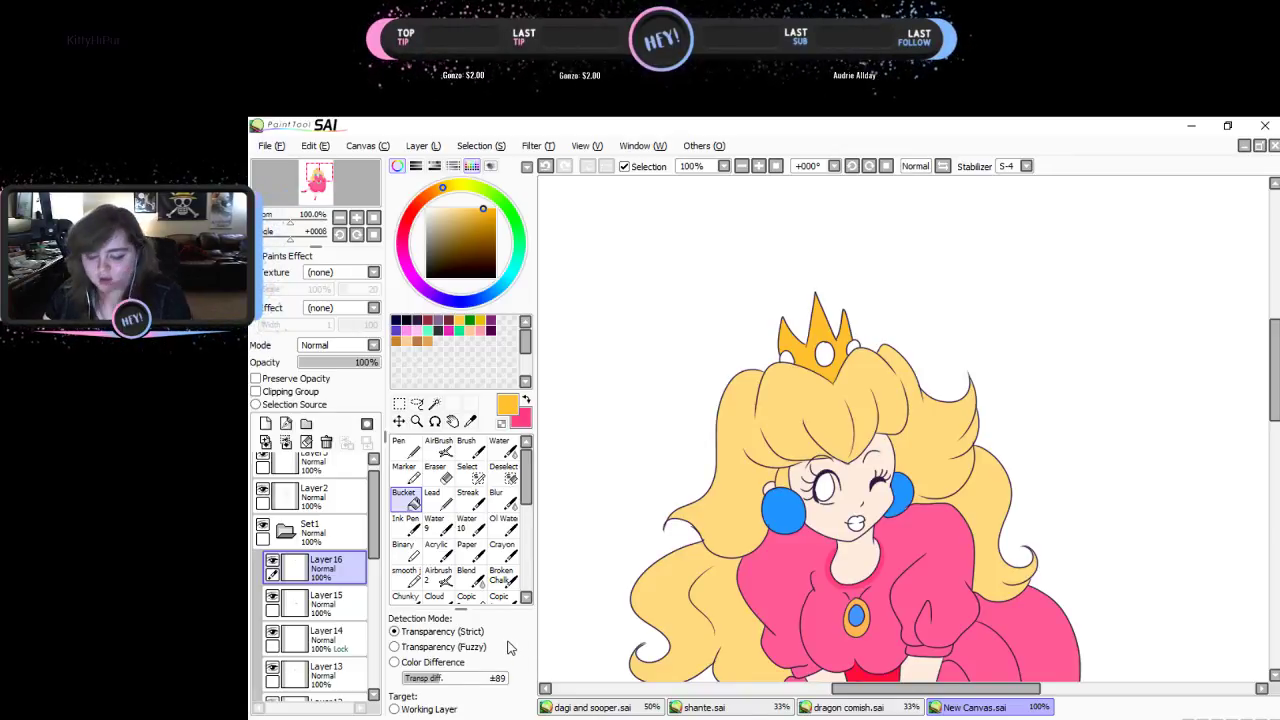
- Add a new layer above Layer16 and select the crown's central gem on Layer2 with the Magic Wand
click(266, 424)
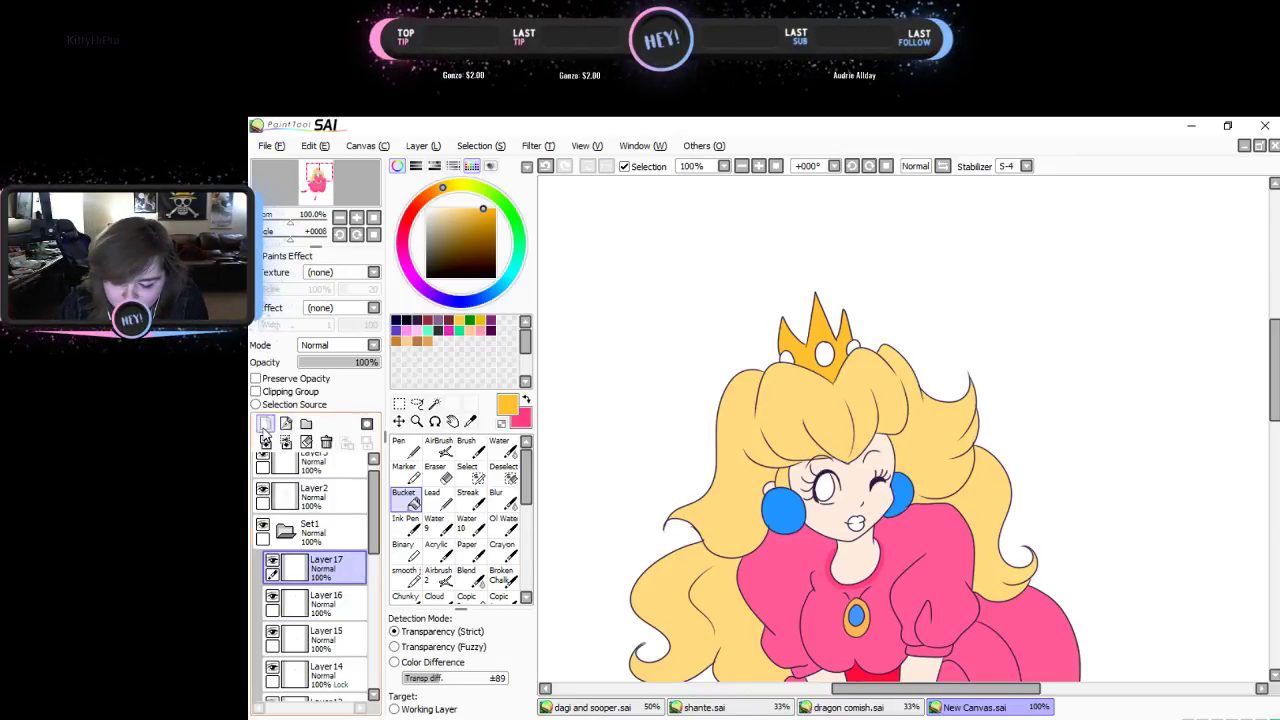
click(312, 496)
click(434, 403)
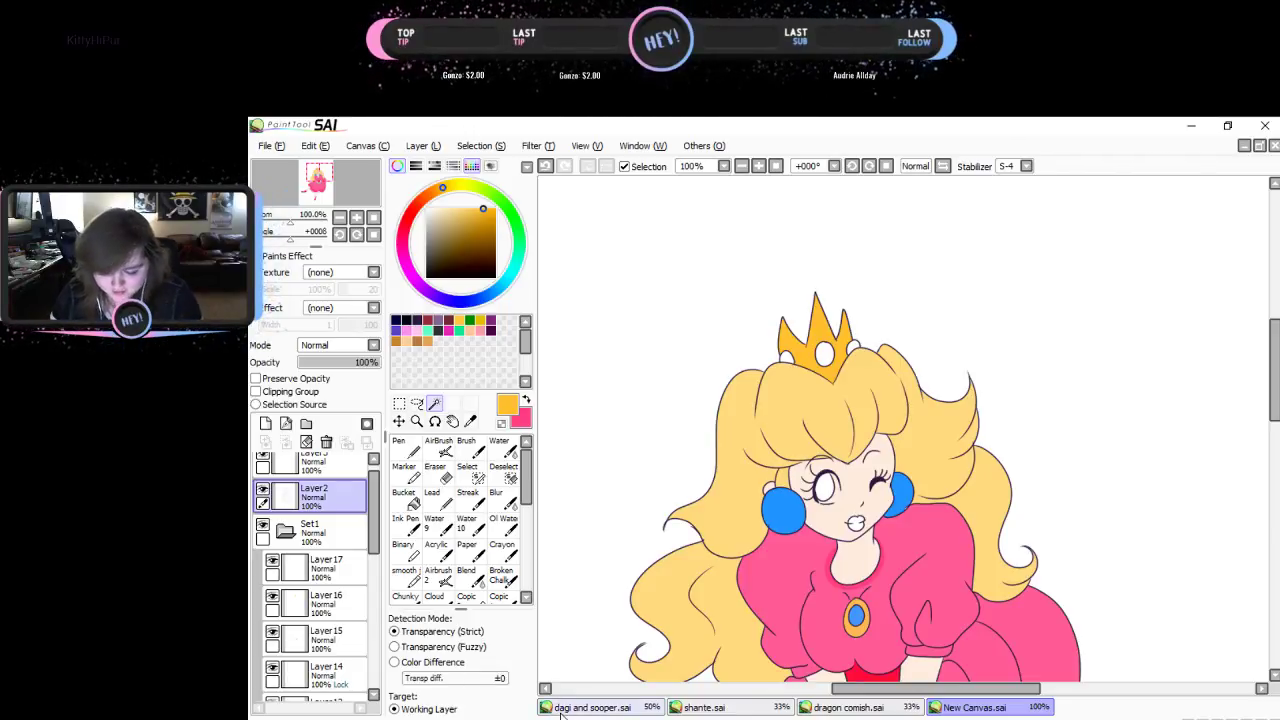
click(825, 354)
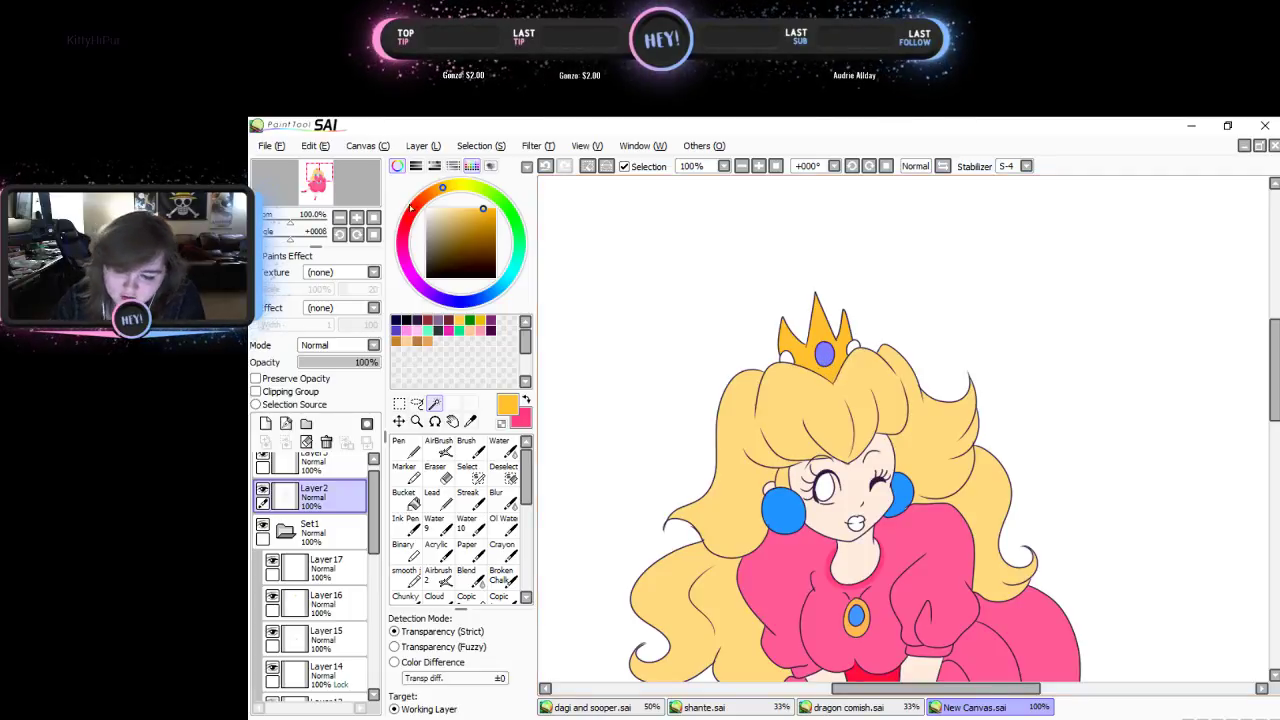
- Fill the central crown gem with bright red on Layer17 using the Bucket and clear the selection
drag(410, 208, 407, 220)
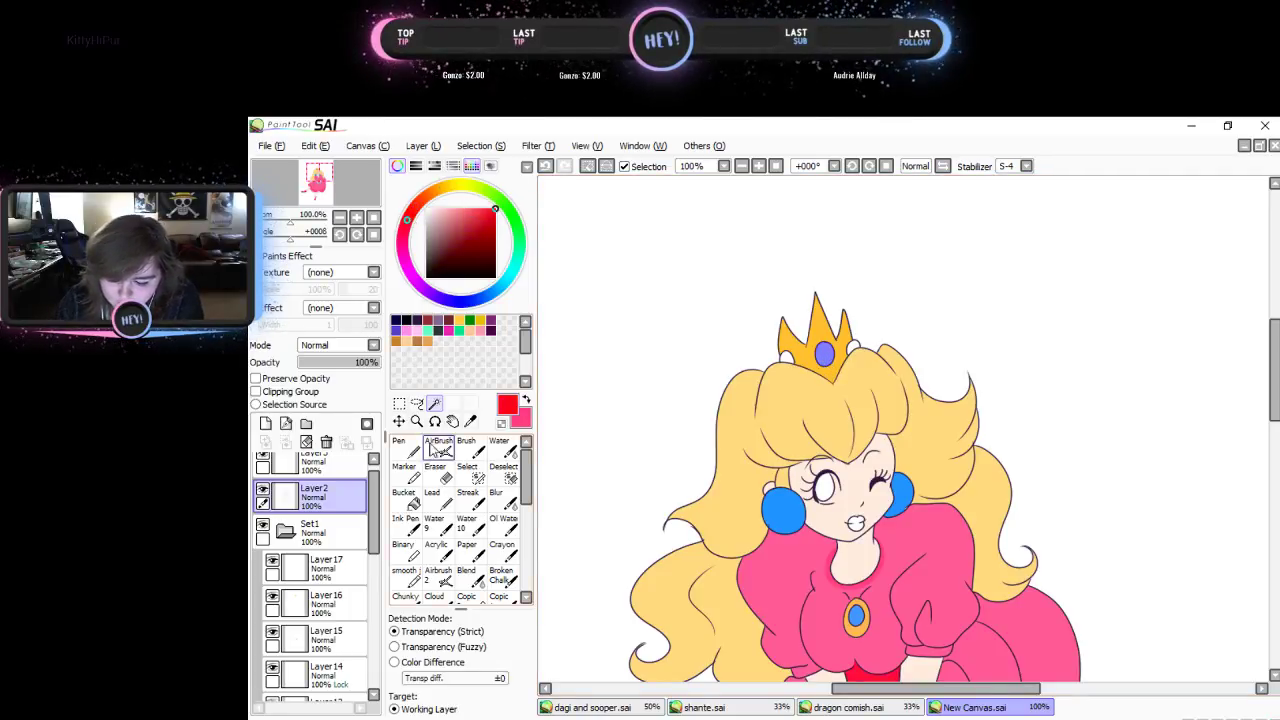
click(325, 565)
click(404, 497)
click(828, 358)
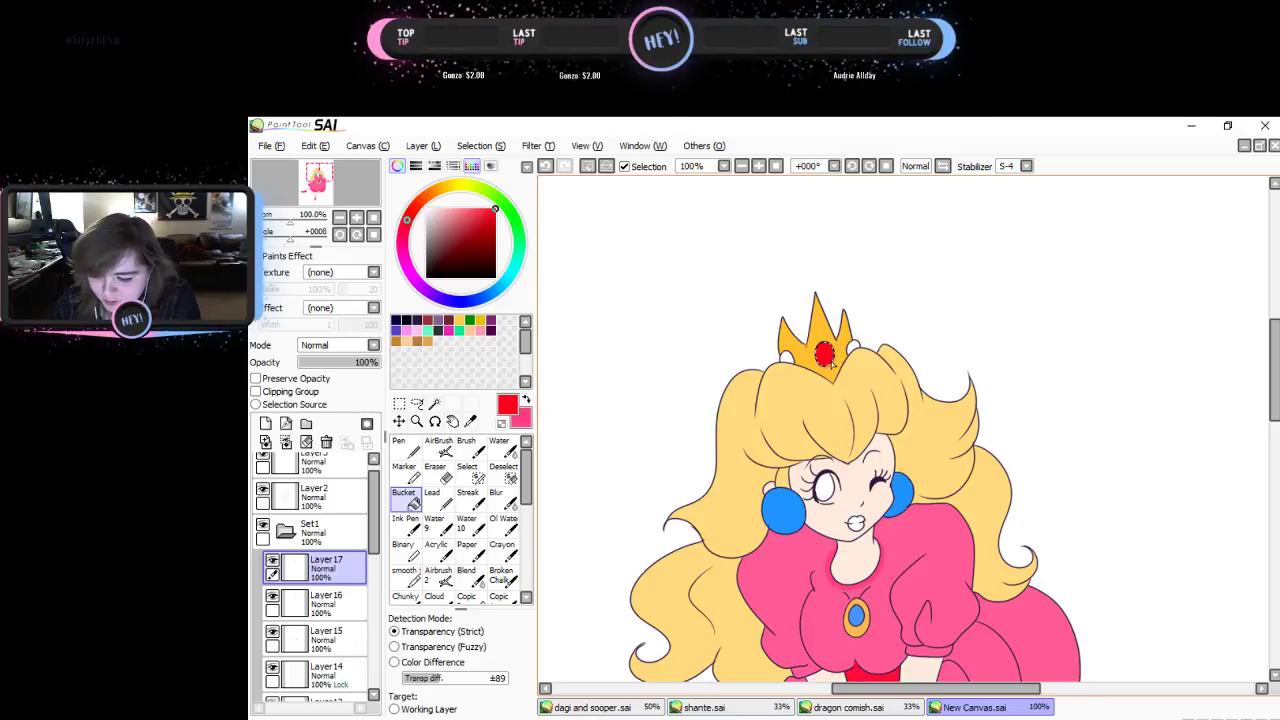
key(ctrl+d)
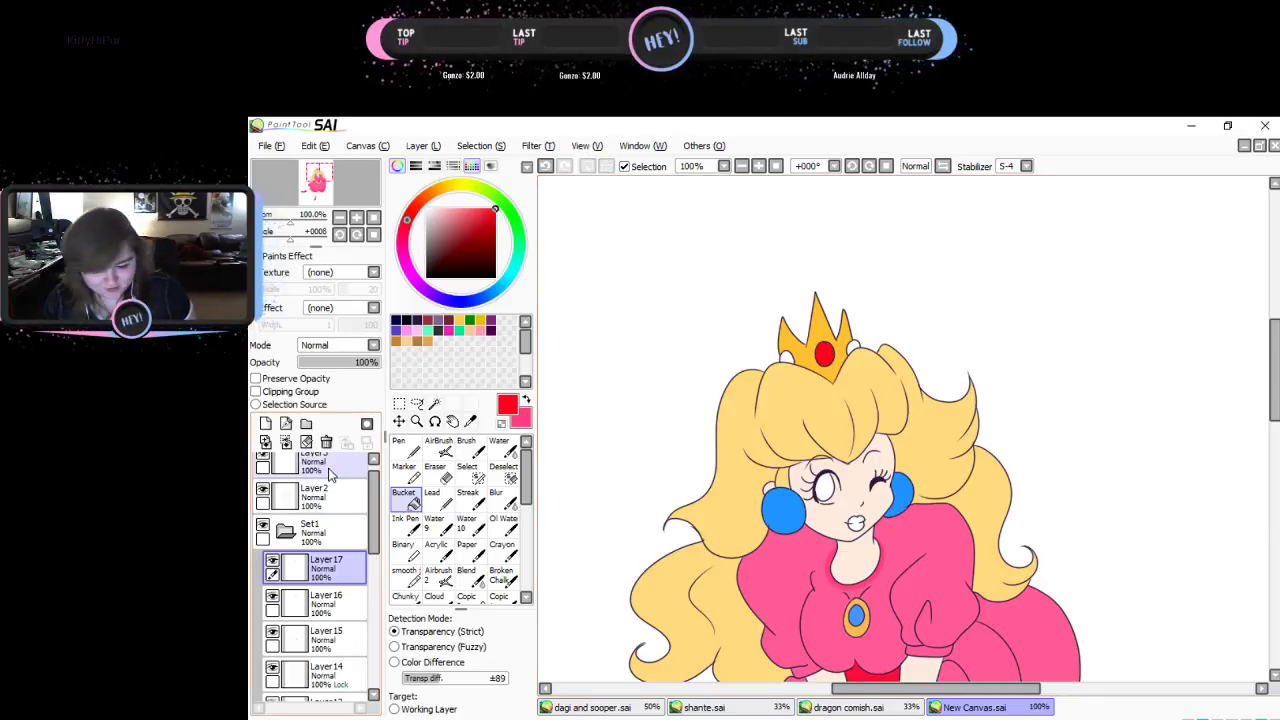
- Add a new layer above Layer17 and select the crown's two side gems on Layer2 with the Magic Wand
click(265, 423)
click(315, 495)
click(434, 403)
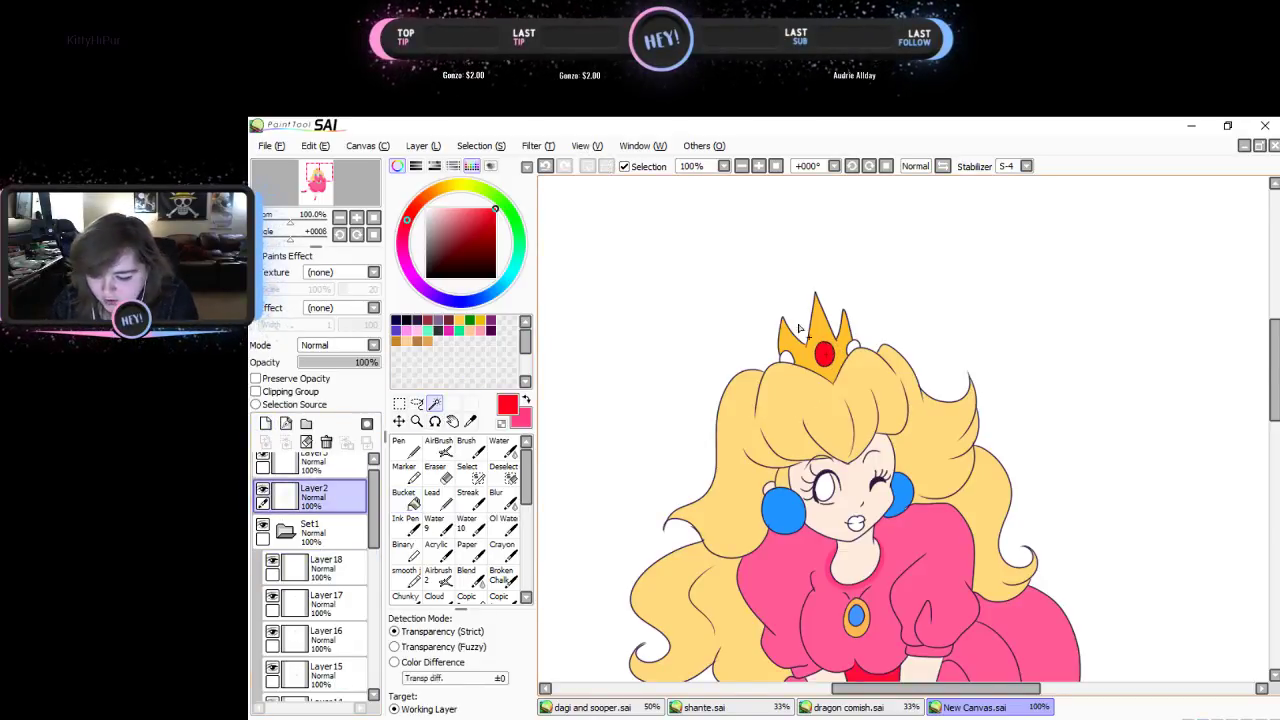
click(790, 362)
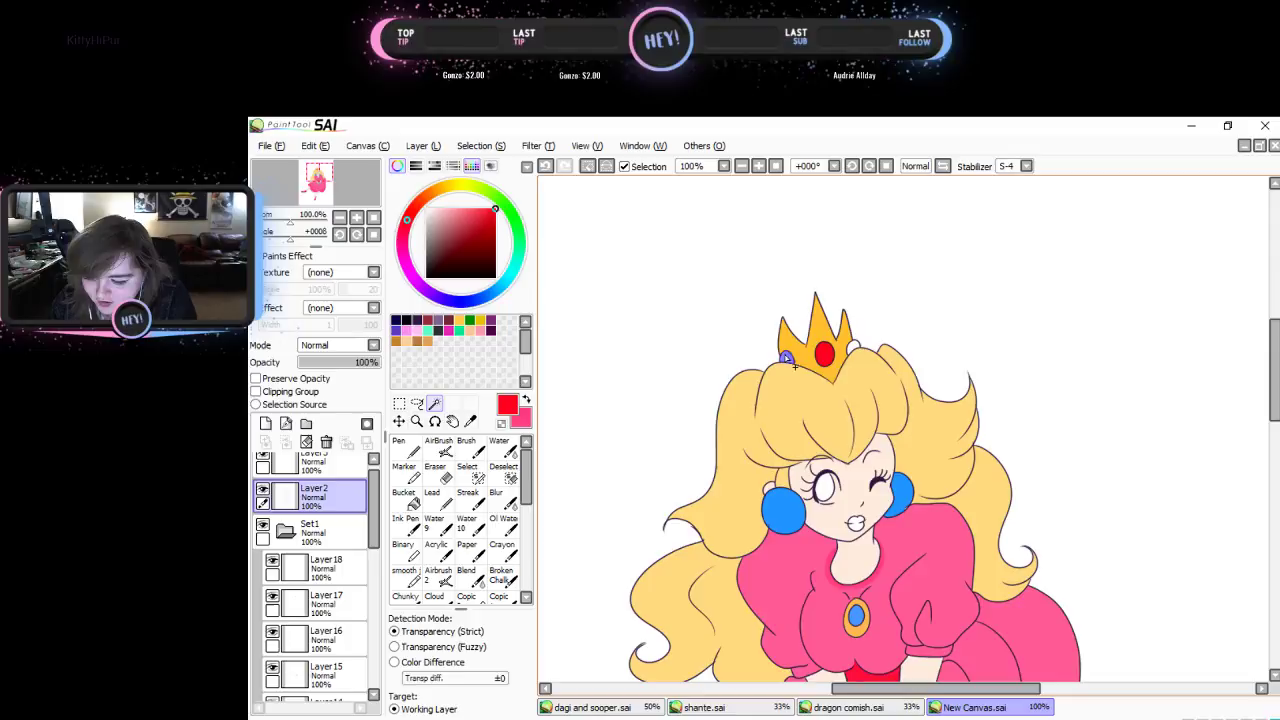
- Fill both side gems on Layer18 with the blue sampled from the earring and clear the selection
click(470, 420)
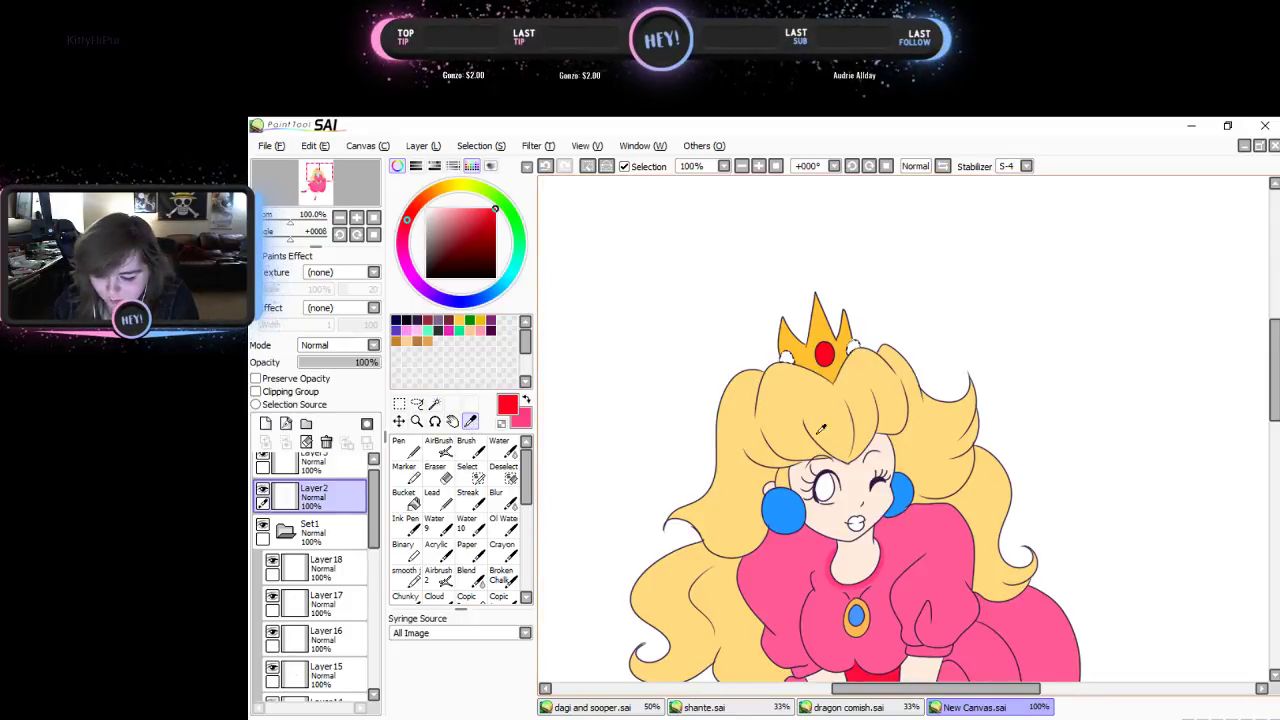
click(797, 496)
click(325, 567)
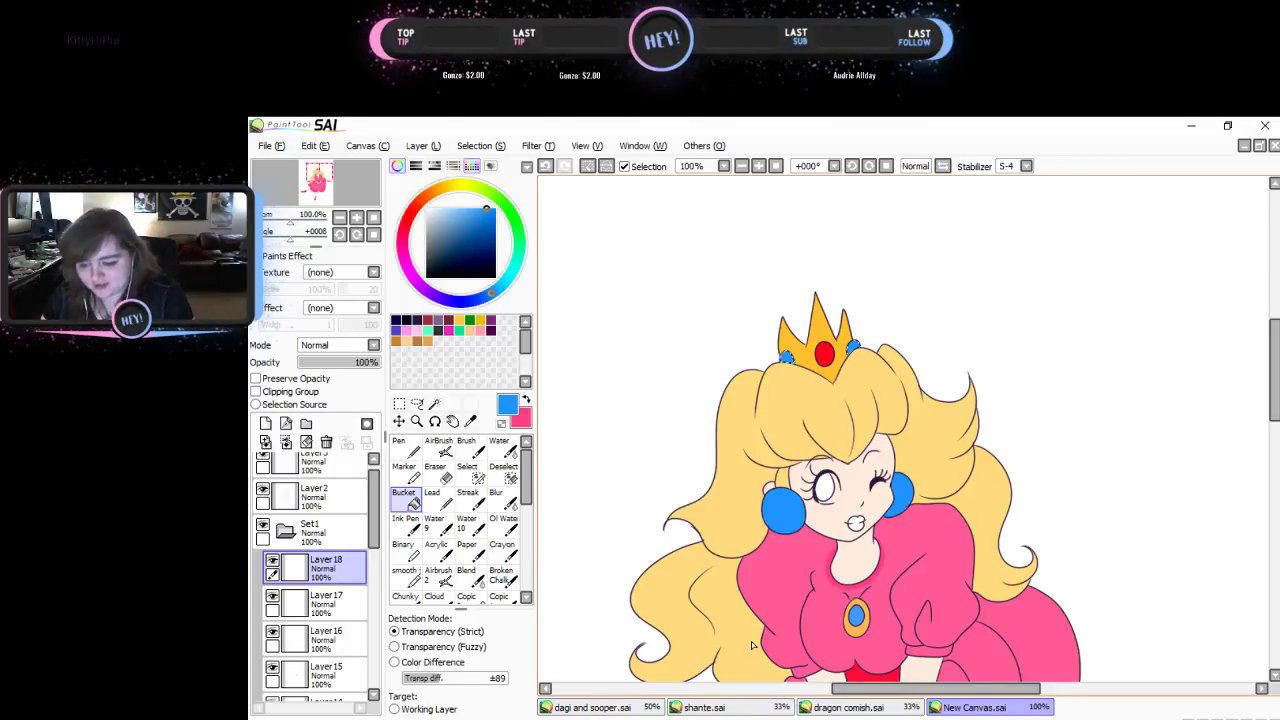
key(ctrl+d)
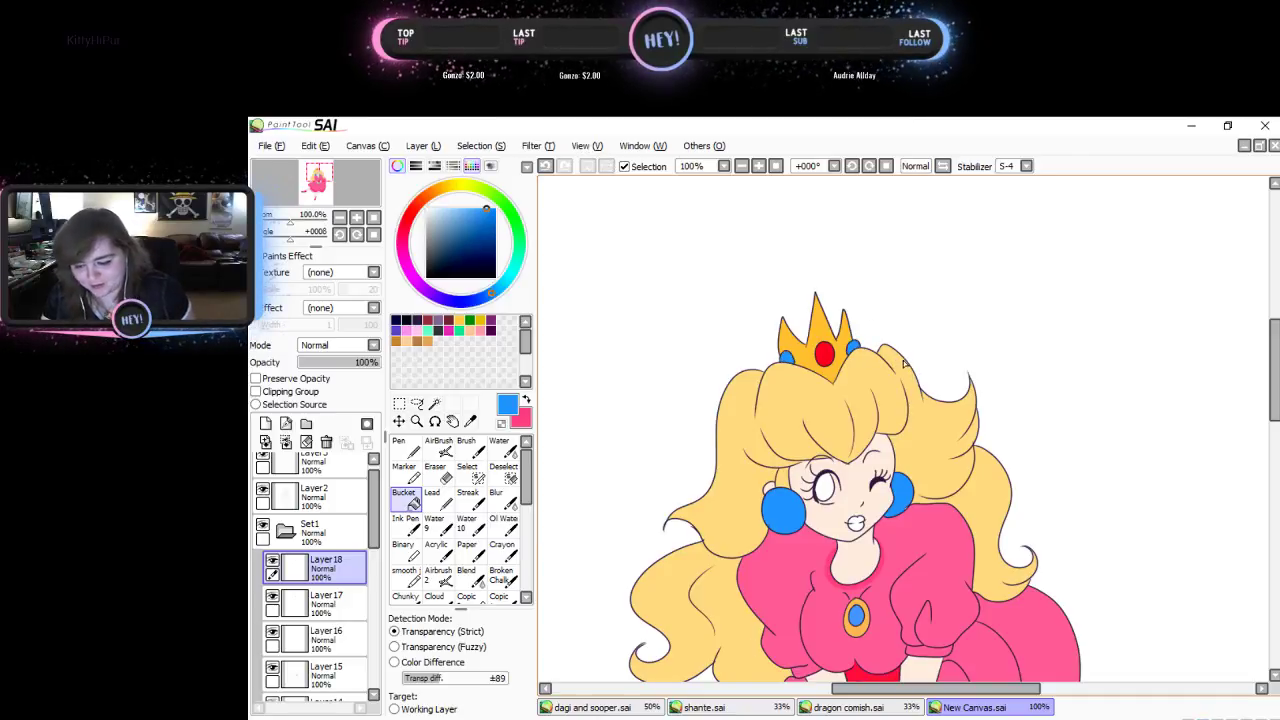
- Collapse the Set1 folder and create a new layer set above it containing a new layer
click(285, 532)
click(340, 503)
click(334, 526)
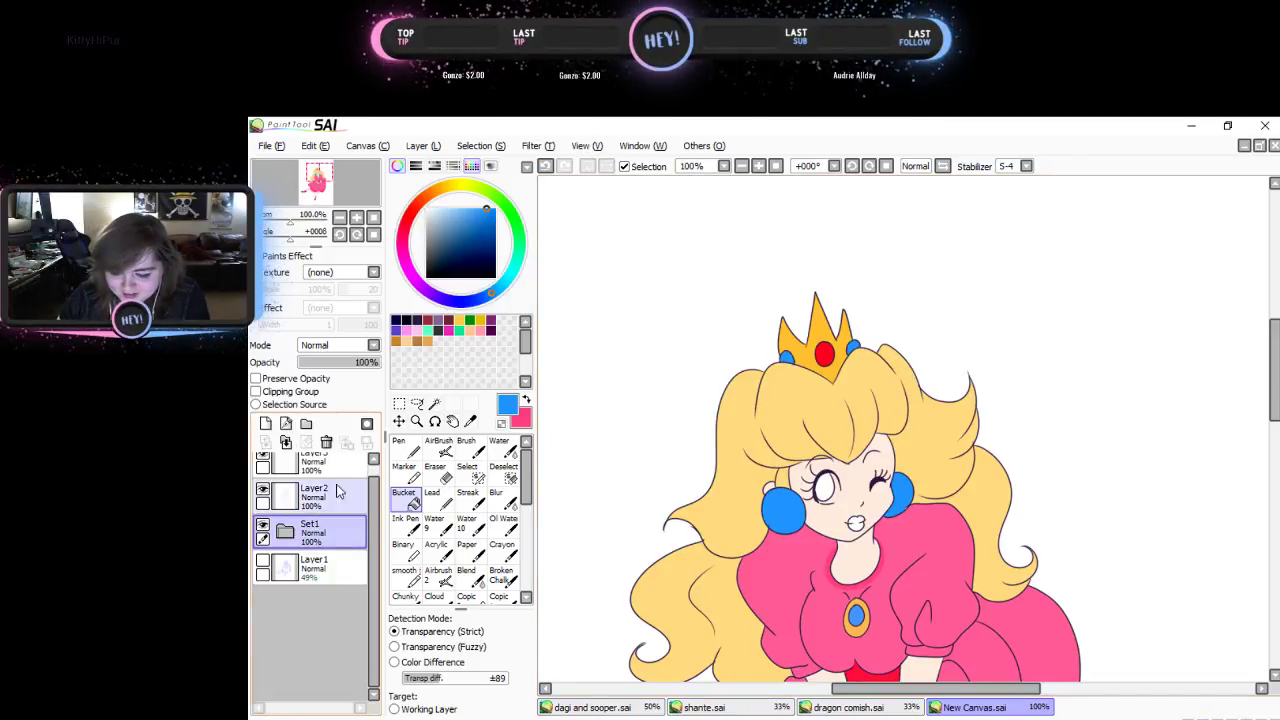
click(306, 423)
click(265, 423)
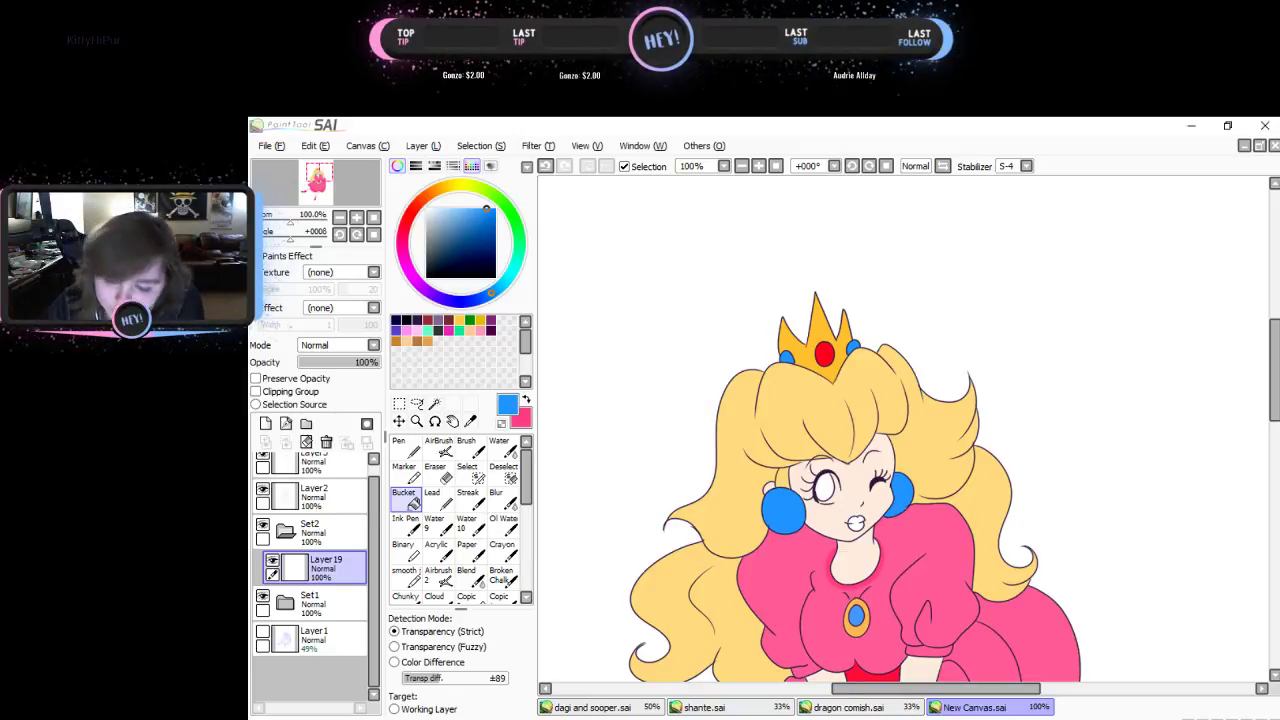
- Paint the whole open eye, including the iris area, light grey on Layer19 with the Pen at size 5
click(425, 222)
click(356, 217)
click(356, 217)
click(356, 217)
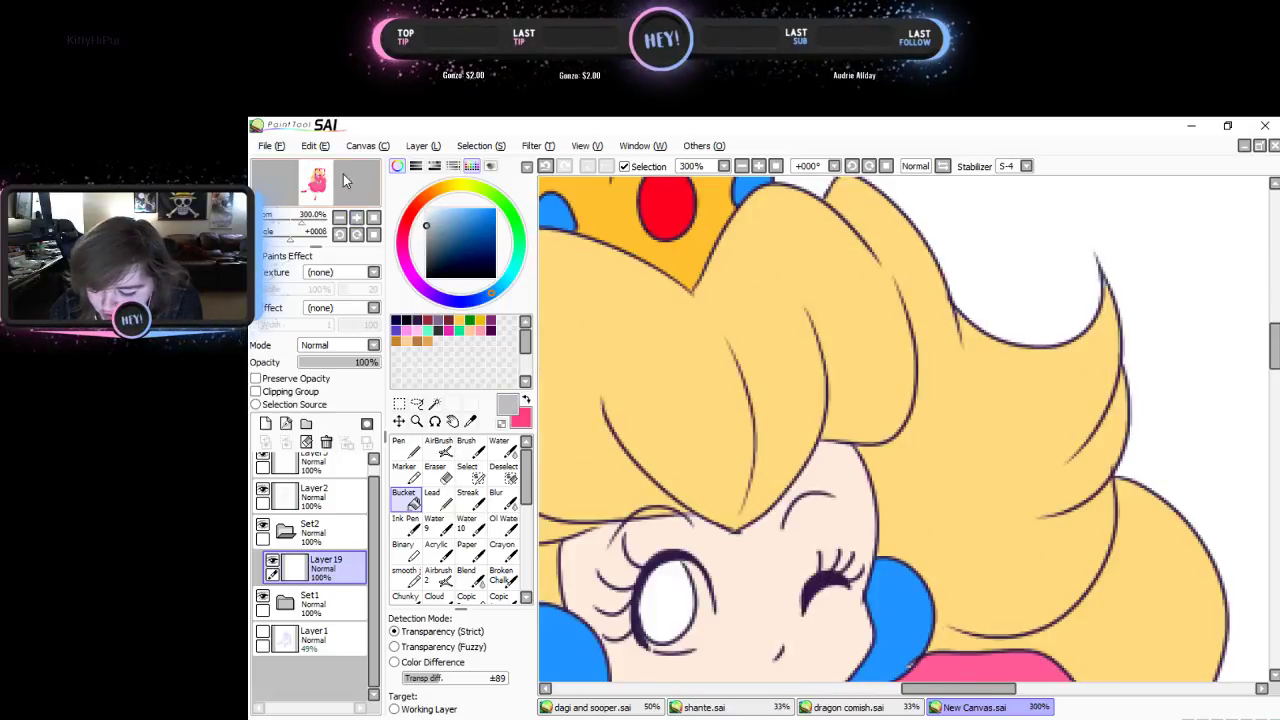
drag(343, 174, 336, 180)
click(404, 448)
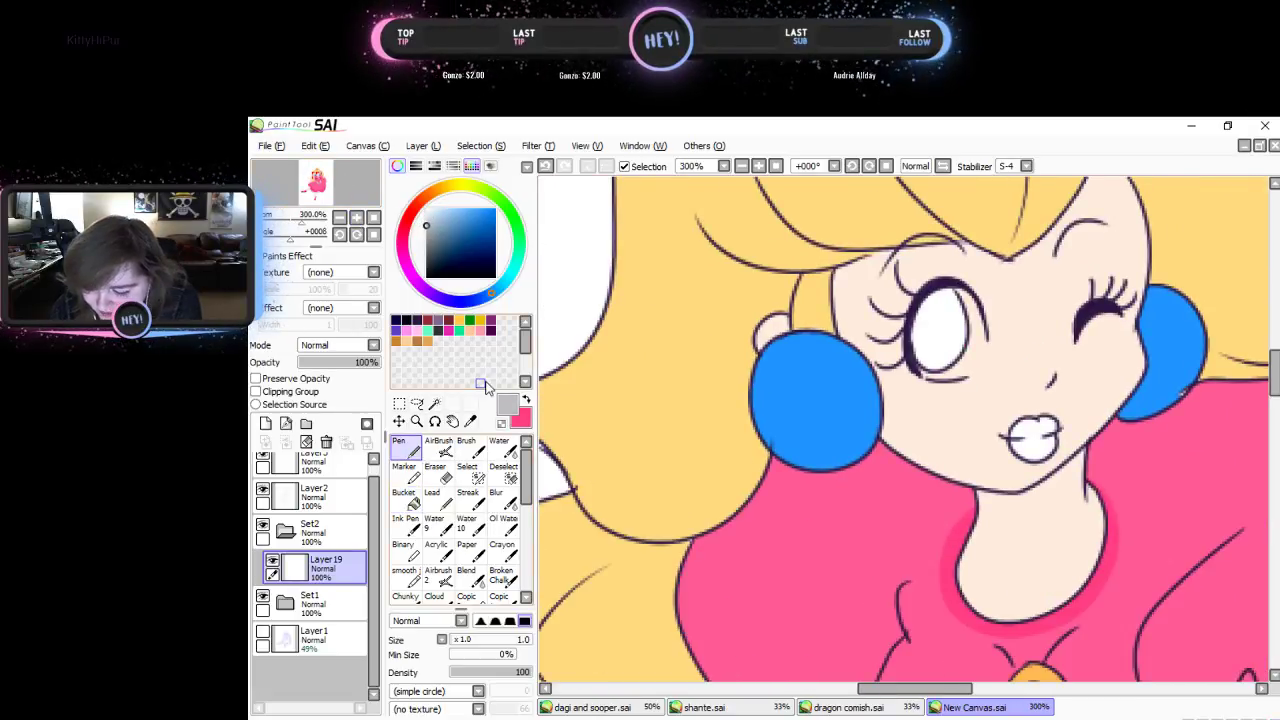
drag(456, 639, 454, 639)
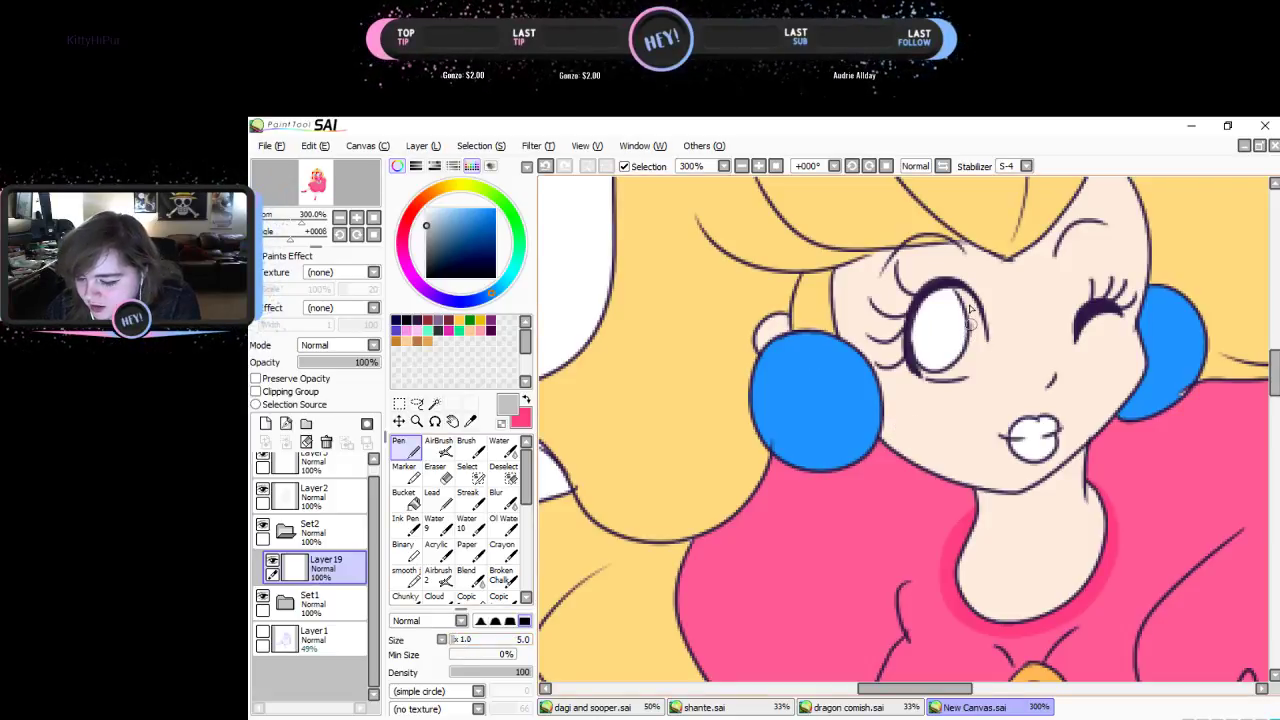
mouse_move(969, 322)
mouse_down()
mouse_move(933, 300)
mouse_move(916, 357)
mouse_move(927, 375)
mouse_move(973, 364)
mouse_move(981, 315)
mouse_move(966, 284)
mouse_move(964, 379)
mouse_move(950, 290)
mouse_move(949, 375)
mouse_move(948, 327)
mouse_move(932, 338)
mouse_move(951, 358)
mouse_move(926, 318)
mouse_move(950, 378)
mouse_move(917, 335)
mouse_move(946, 384)
mouse_move(926, 367)
mouse_move(938, 340)
mouse_move(917, 351)
mouse_move(933, 373)
mouse_move(970, 365)
mouse_move(973, 306)
mouse_move(977, 349)
mouse_move(958, 370)
mouse_move(923, 358)
mouse_move(952, 310)
mouse_move(982, 328)
mouse_up()
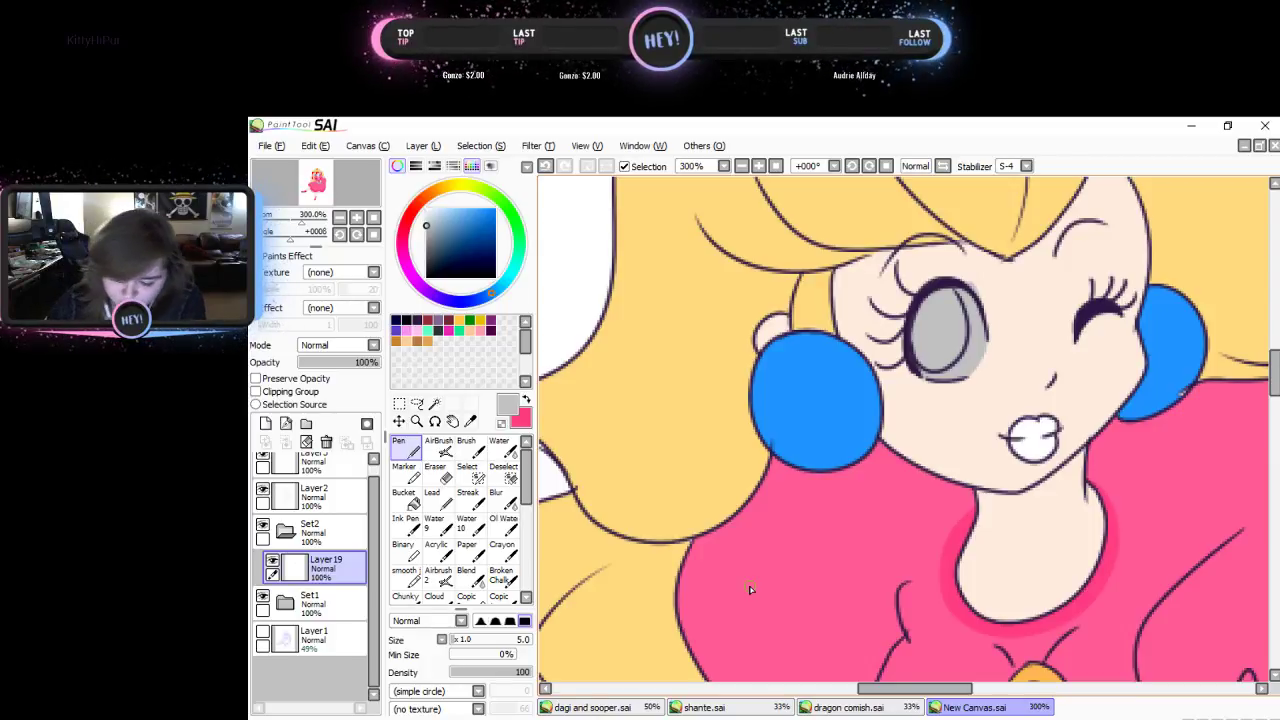
- Turn on Preserve Opacity for Layer19 and refill the open eye with white using the Bucket
double_click(325, 563)
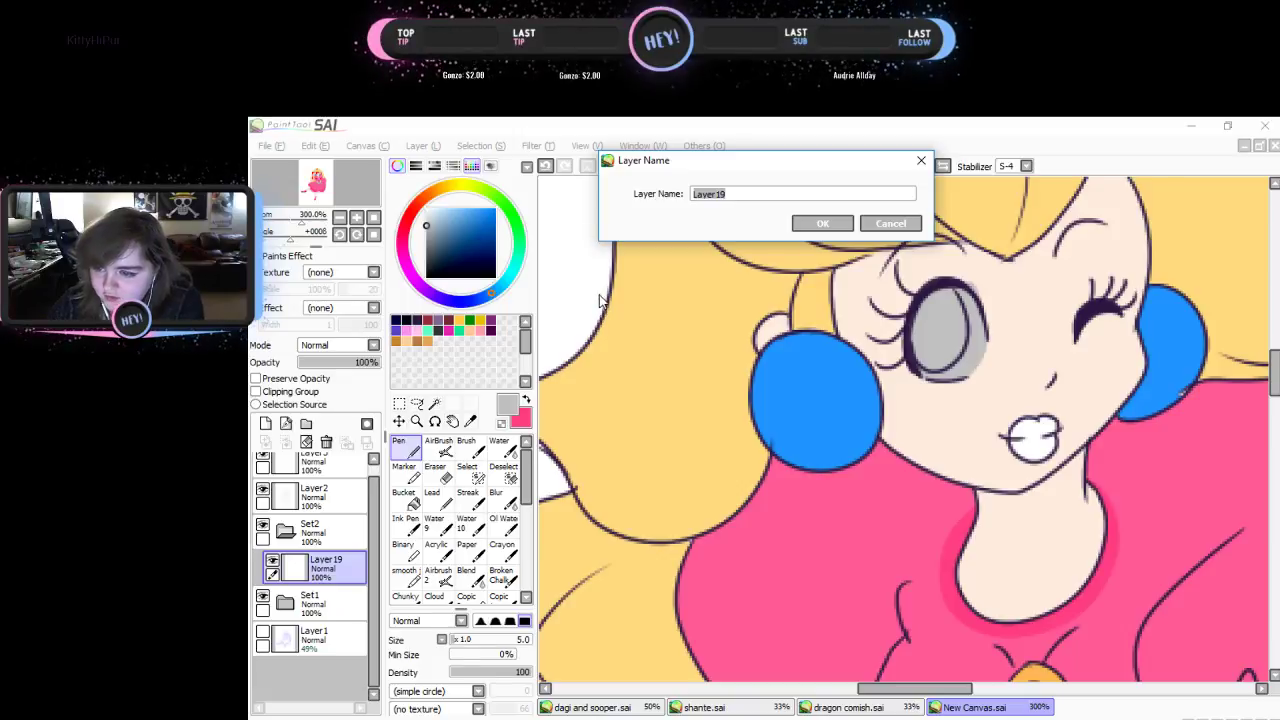
click(845, 224)
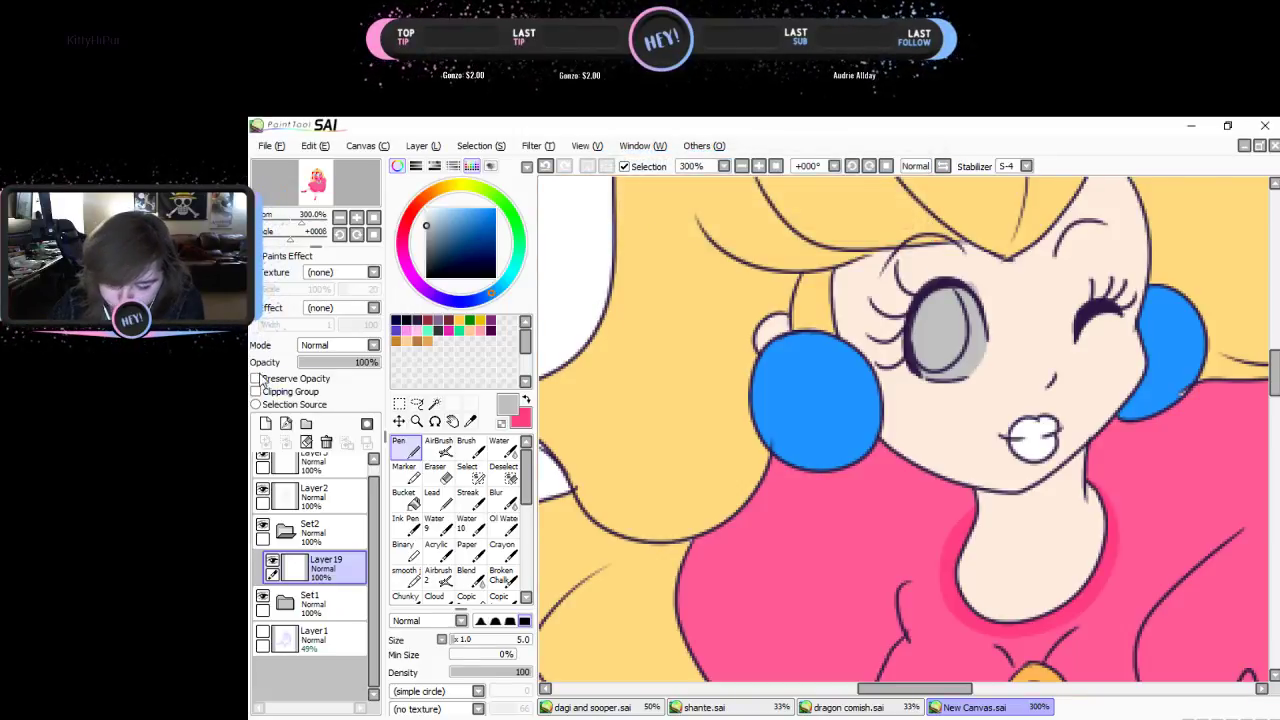
click(256, 379)
click(426, 208)
click(404, 497)
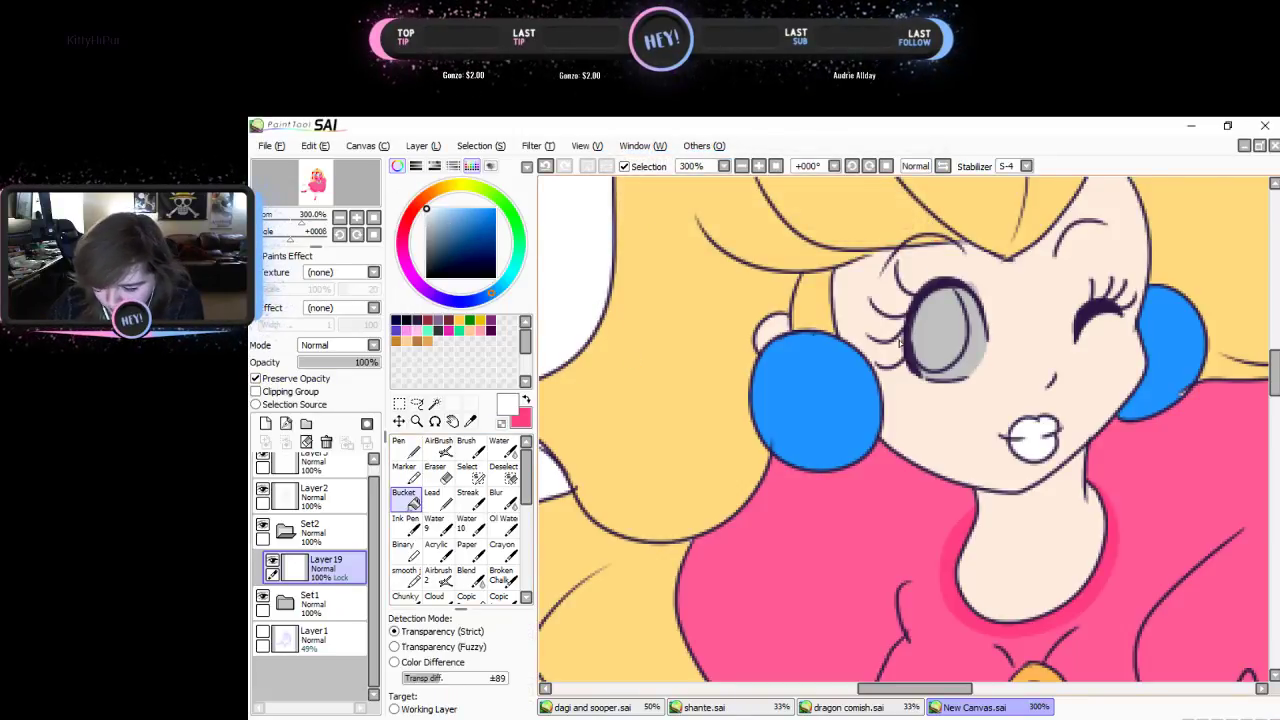
click(945, 338)
- Add a new layer above Layer19 and clip it to that layer with Clipping Group
click(265, 423)
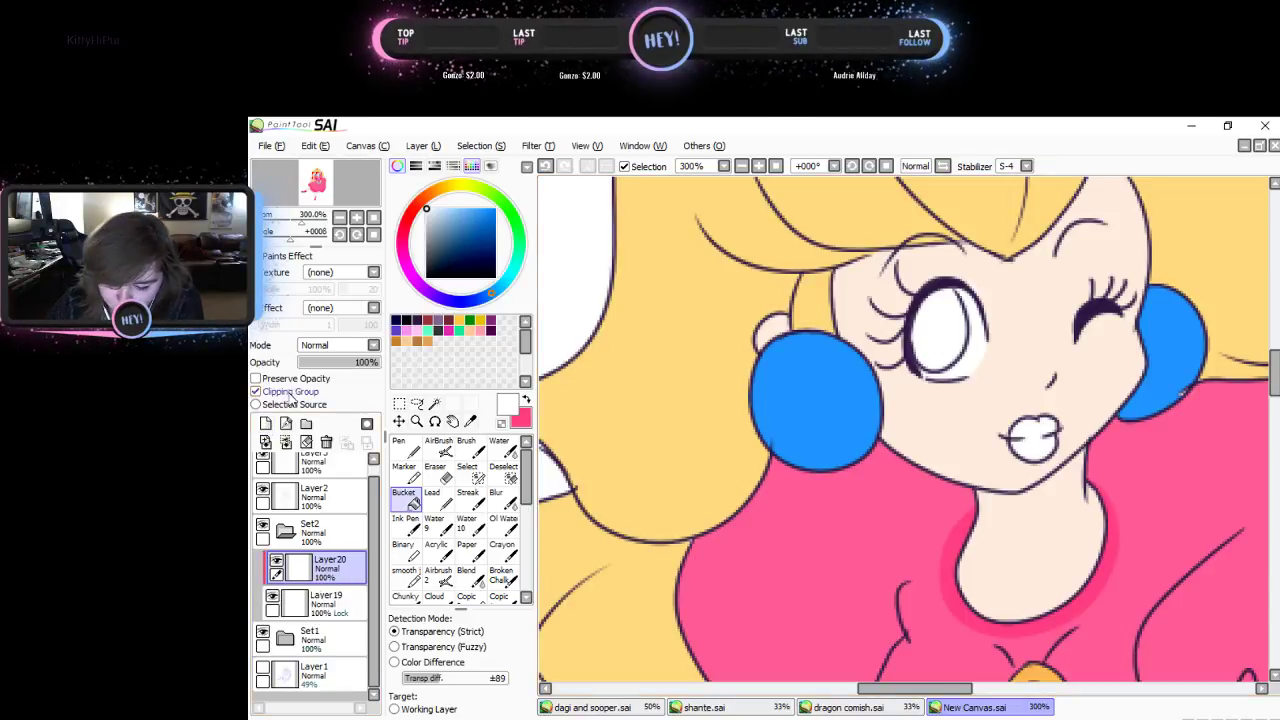
click(256, 391)
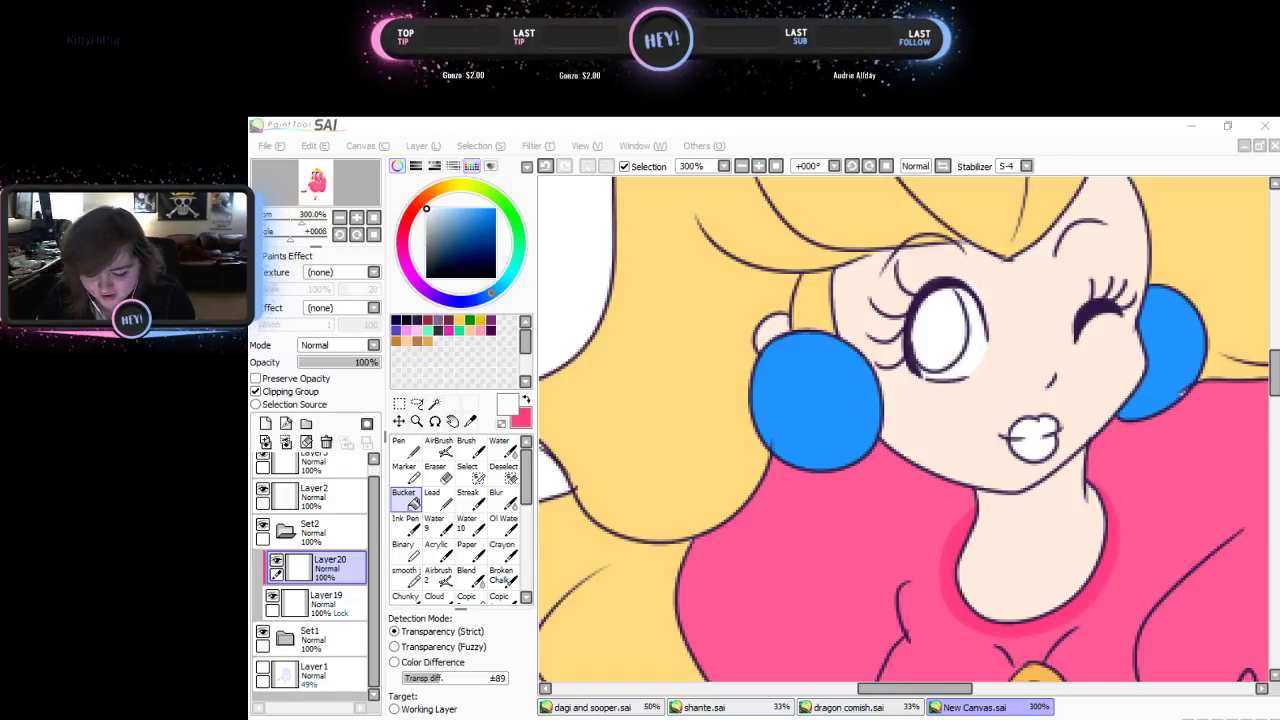
- Paint the open eye's iris on Layer20 with the Pen in the blue sampled from the earring
click(406, 452)
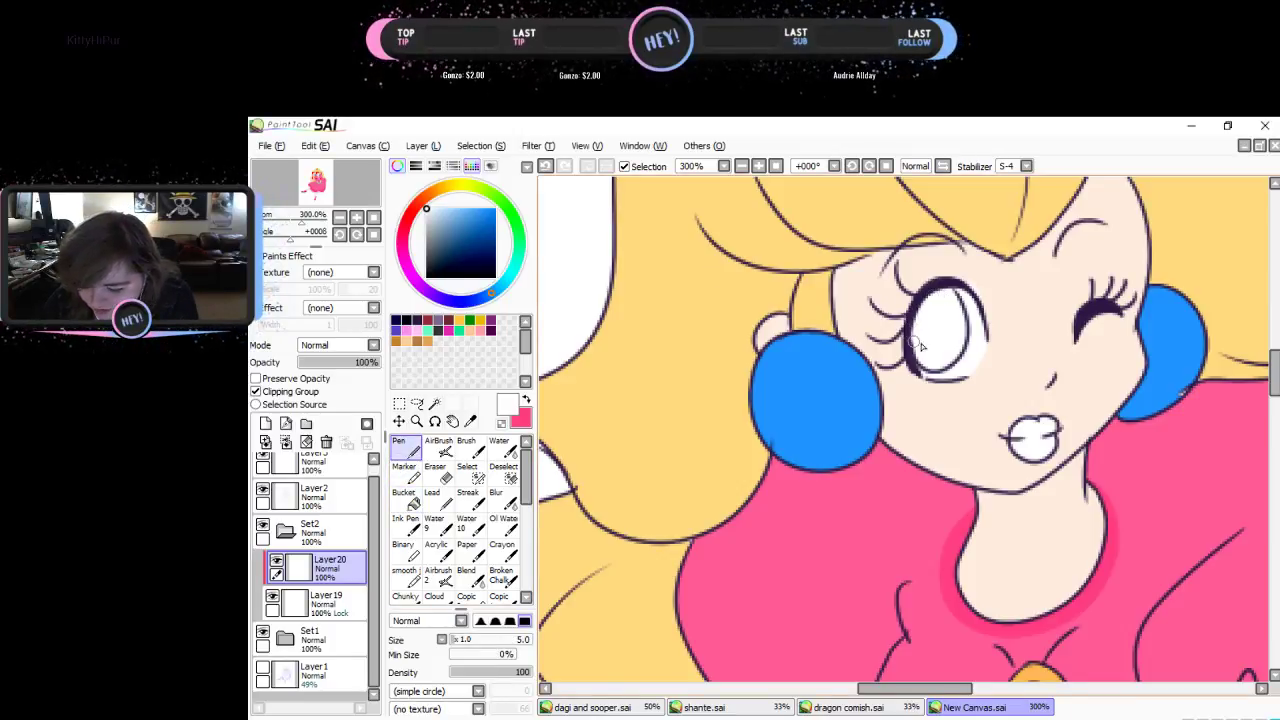
click(470, 421)
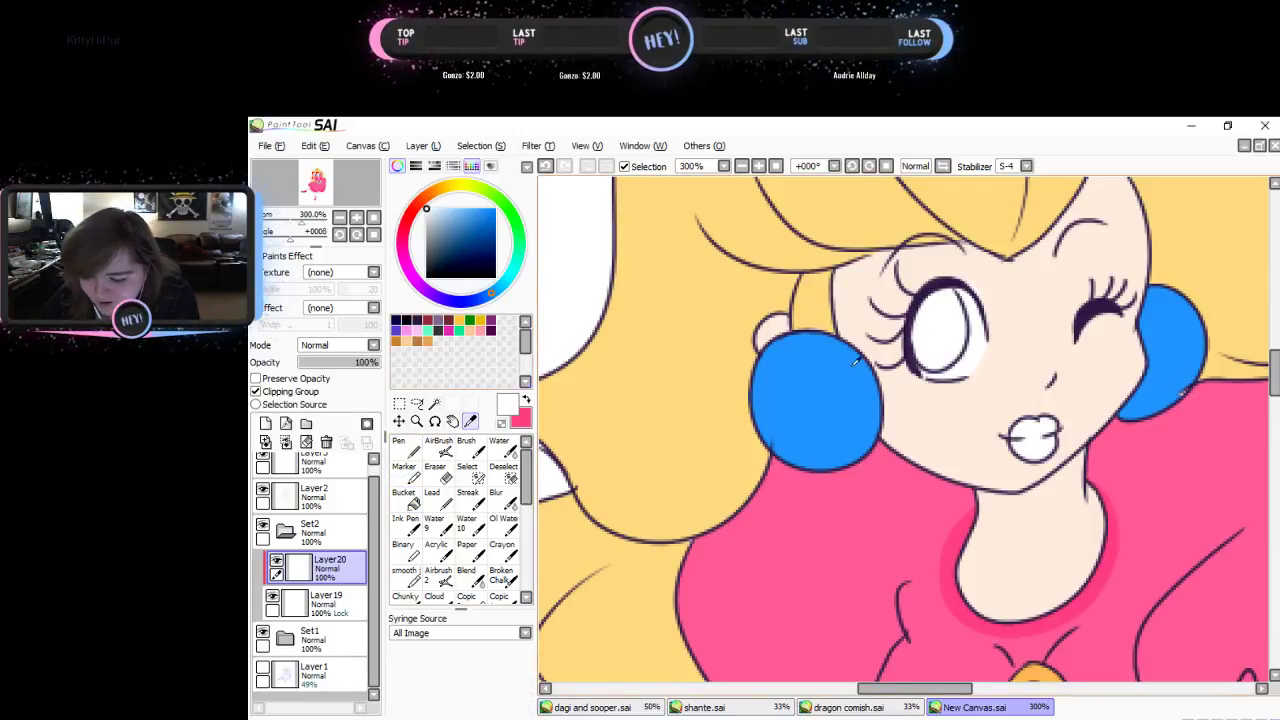
click(785, 400)
click(406, 452)
mouse_move(947, 299)
mouse_down()
mouse_move(916, 319)
mouse_move(916, 345)
mouse_move(930, 362)
mouse_move(956, 352)
mouse_move(954, 298)
mouse_move(928, 306)
mouse_move(939, 355)
mouse_move(922, 350)
mouse_move(947, 300)
mouse_move(943, 341)
mouse_move(933, 314)
mouse_move(944, 286)
mouse_move(958, 345)
mouse_move(944, 366)
mouse_move(920, 366)
mouse_move(918, 335)
mouse_move(916, 352)
mouse_move(957, 352)
mouse_move(949, 293)
mouse_move(959, 349)
mouse_move(937, 367)
mouse_move(949, 332)
mouse_up()
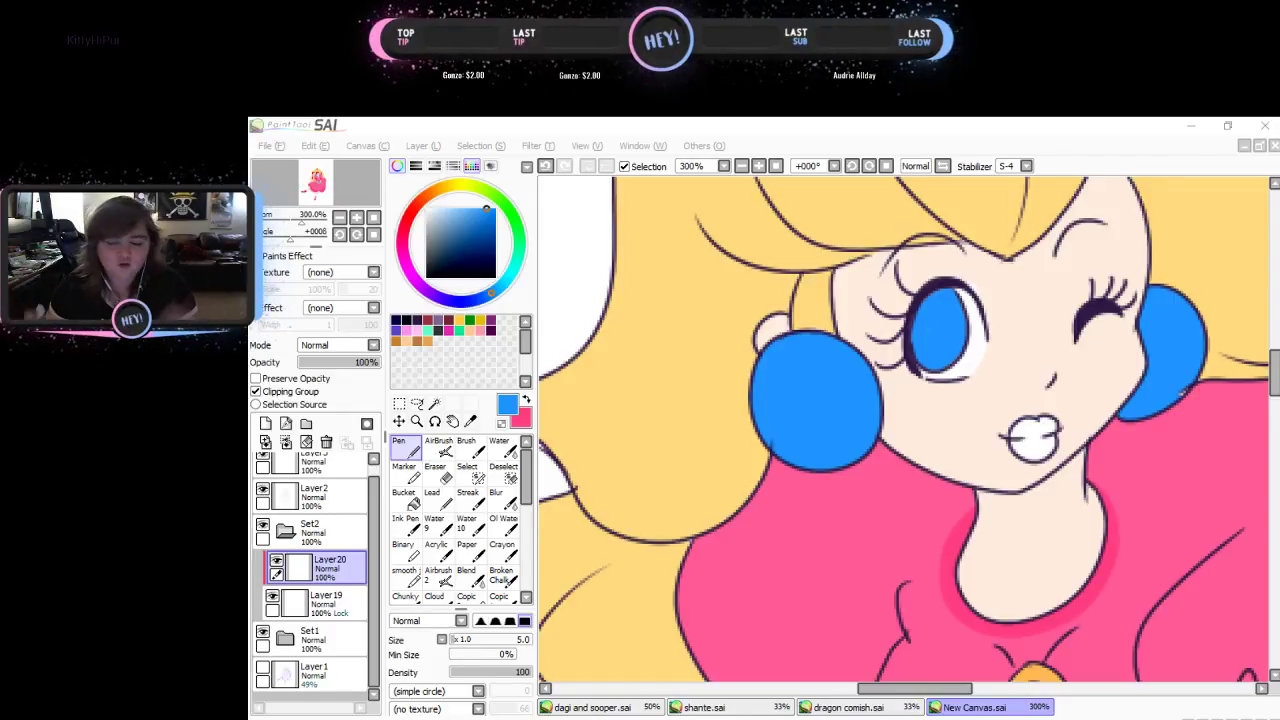
click(1106, 345)
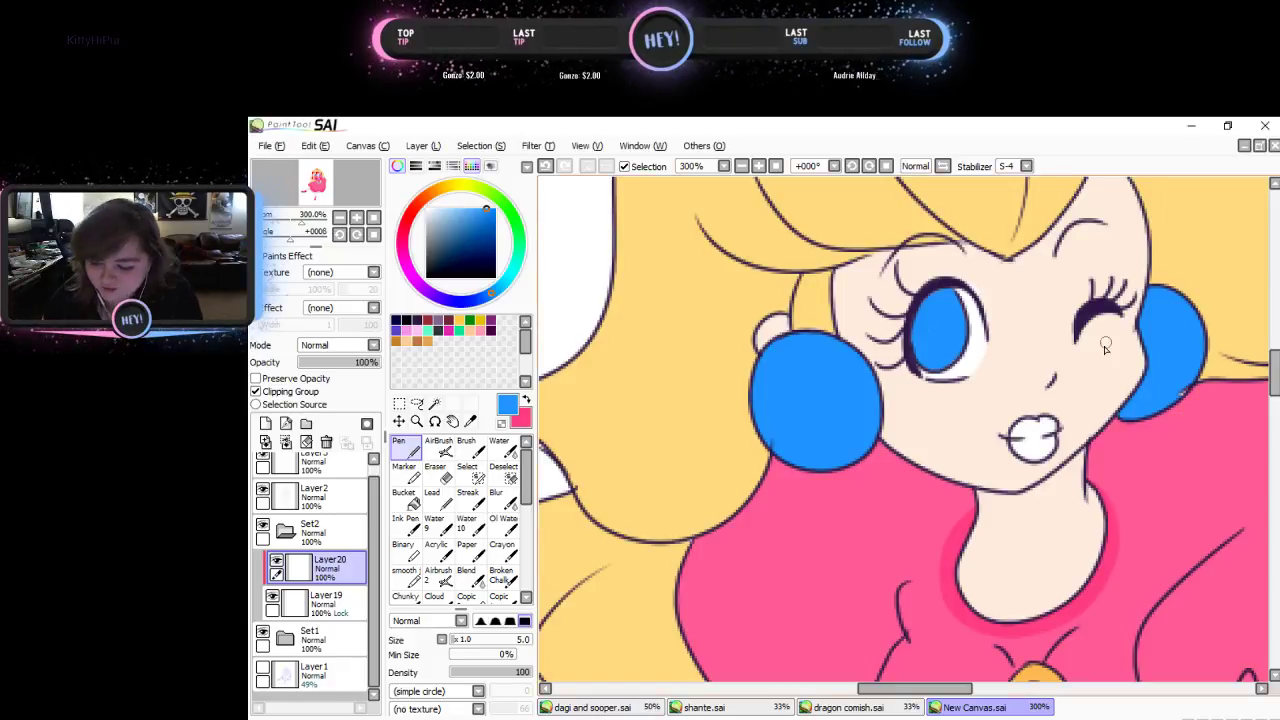
- Add a new layer above Layer20 and paint the lips light pink on it with the Pen at size 5
click(266, 424)
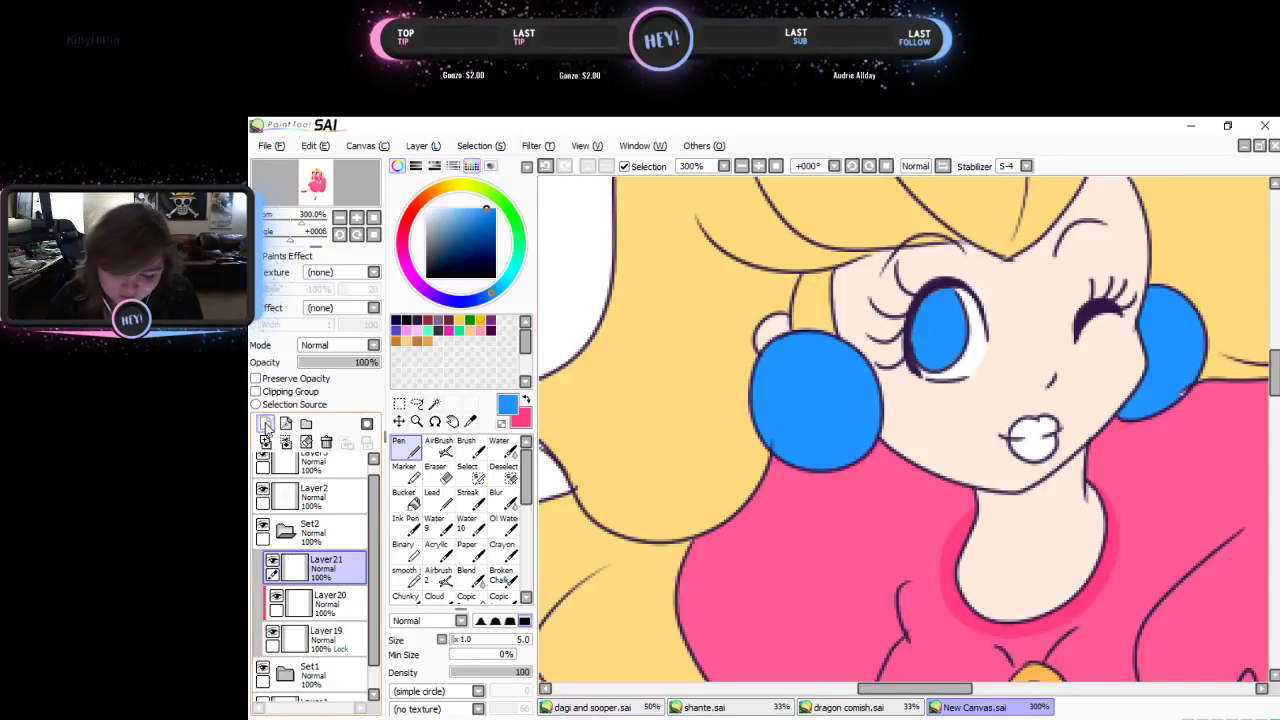
click(526, 401)
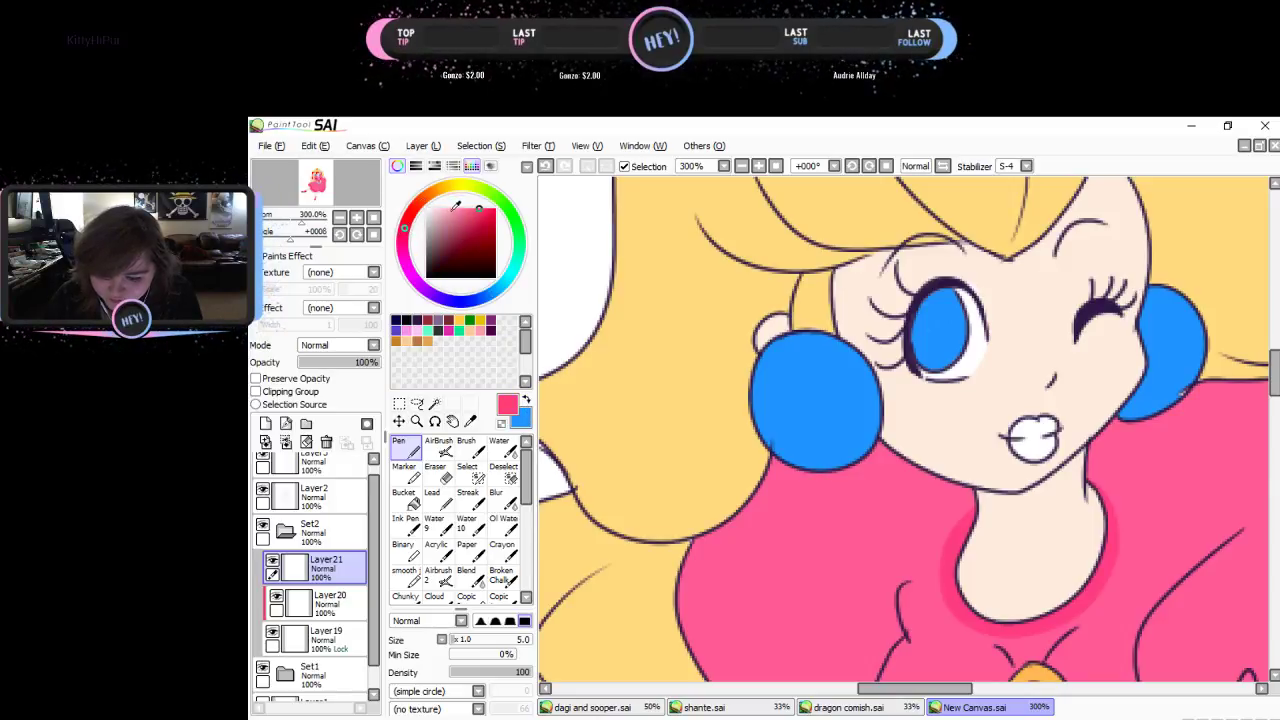
click(450, 208)
mouse_move(1040, 441)
mouse_down()
mouse_move(1022, 452)
mouse_move(1024, 430)
mouse_move(1040, 430)
mouse_move(1022, 425)
mouse_move(1015, 450)
mouse_move(1052, 452)
mouse_move(1045, 422)
mouse_move(1040, 448)
mouse_move(1020, 450)
mouse_up()
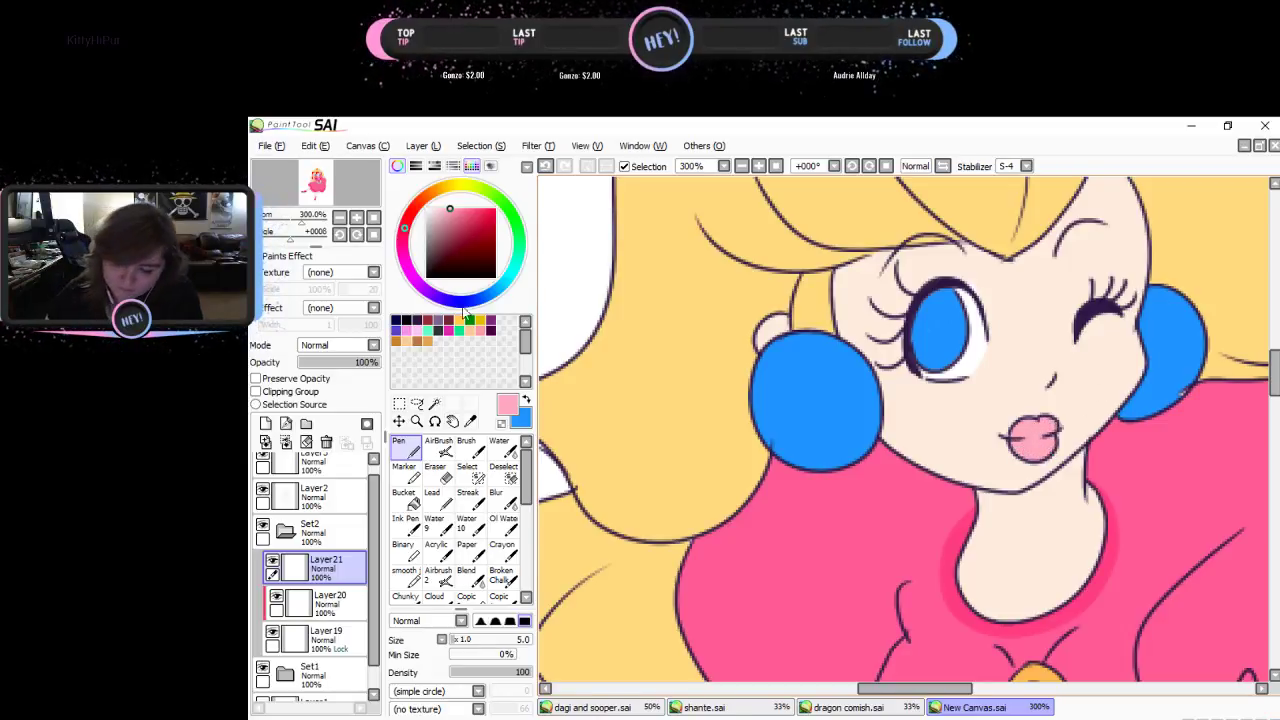
- Expand the Set1 folder and toggle the visibility of its layers to find which one holds the grey gloves
click(373, 217)
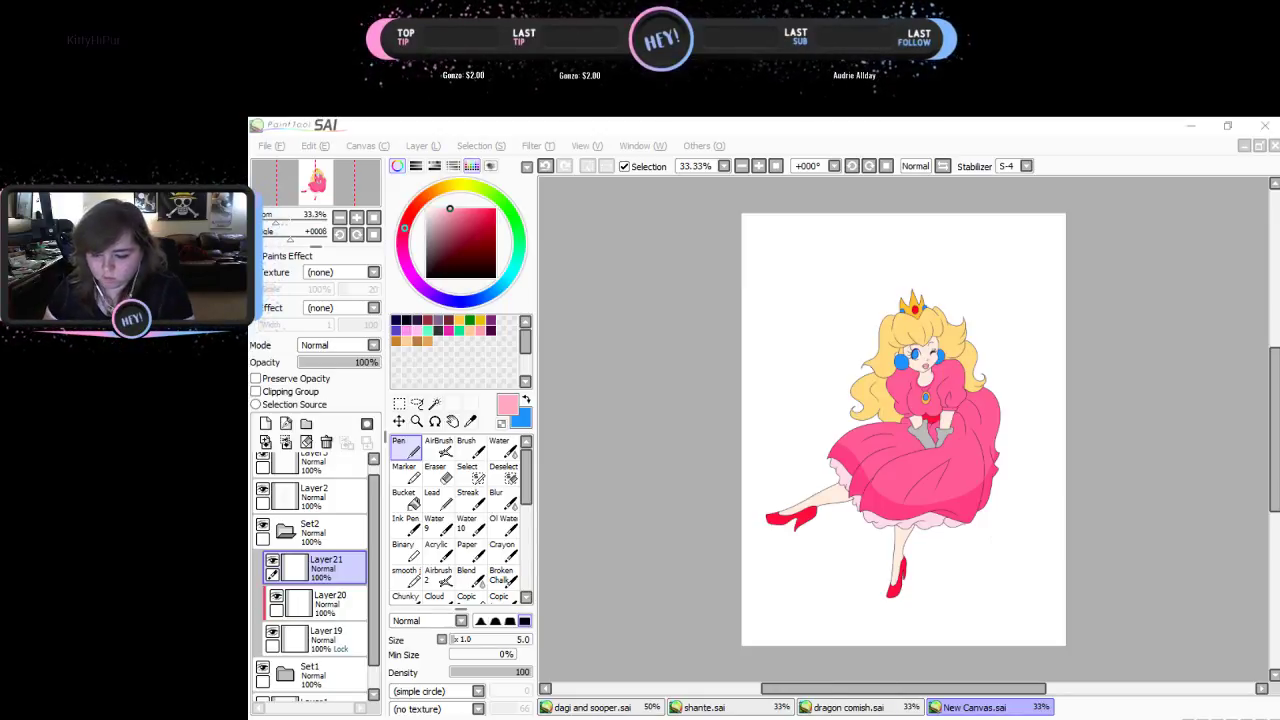
click(438, 576)
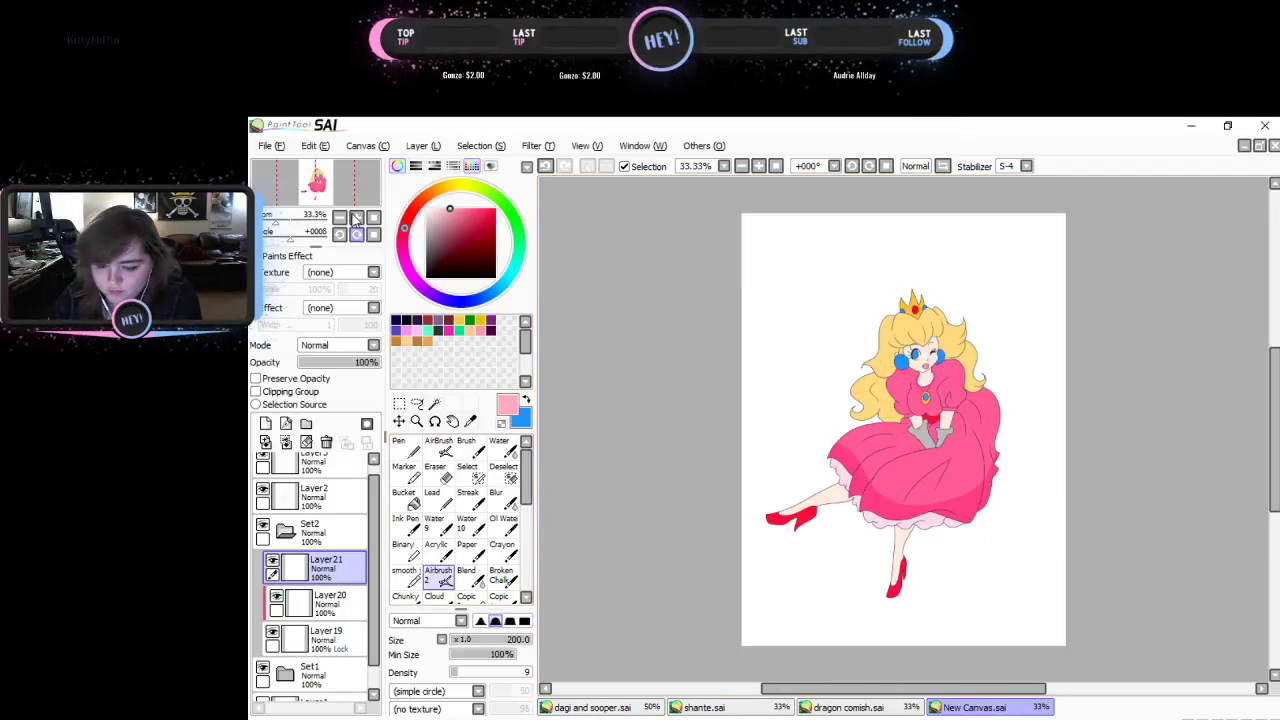
click(356, 218)
click(356, 218)
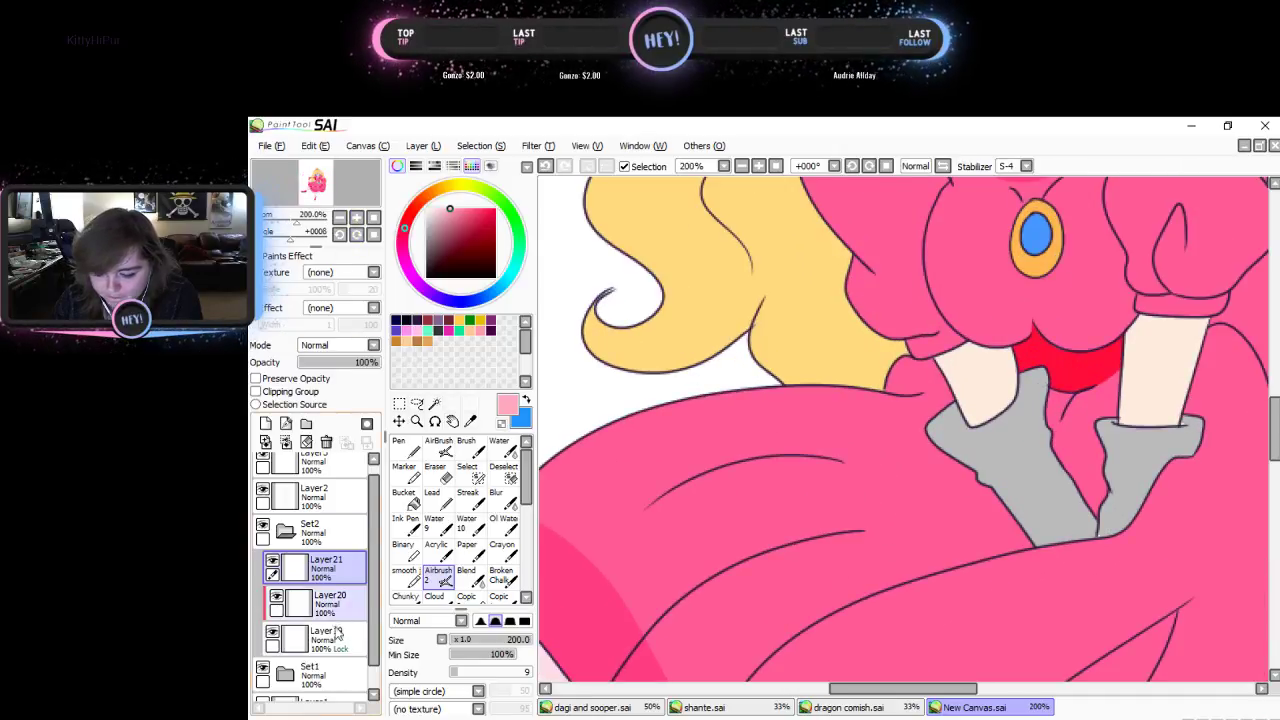
drag(375, 548, 376, 614)
click(286, 647)
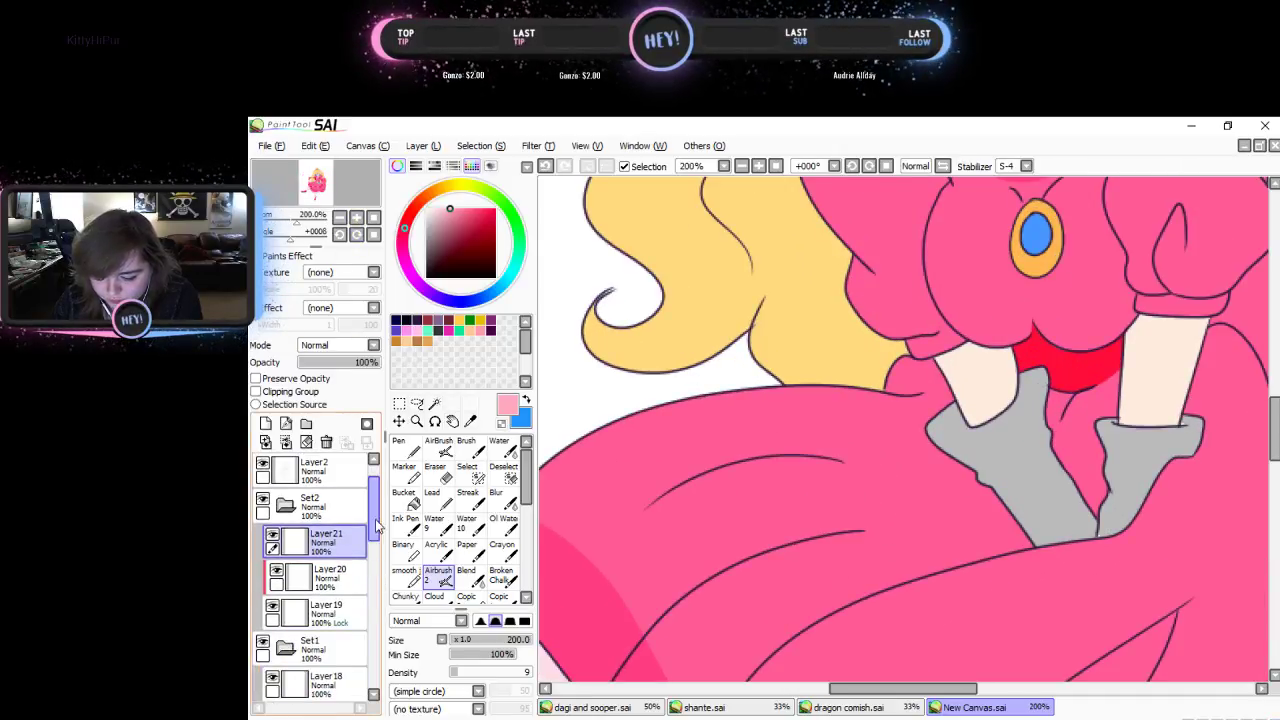
scroll(376, 527, down, 6)
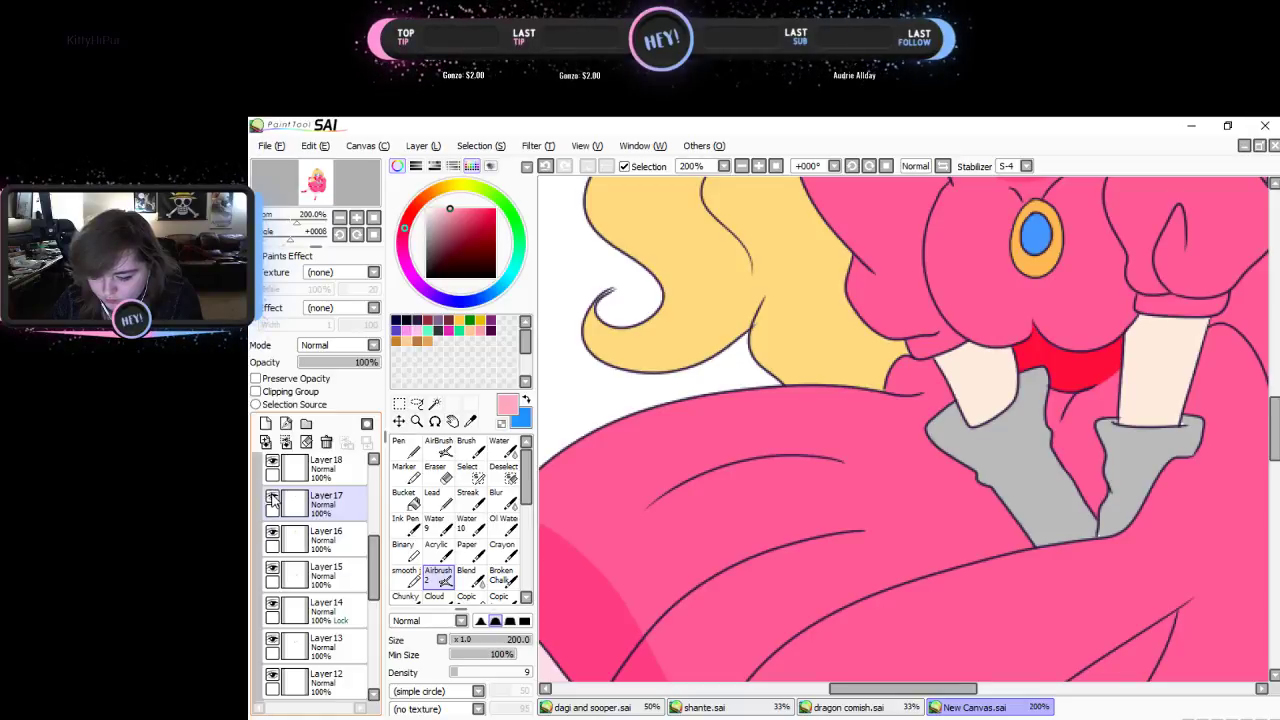
click(274, 535)
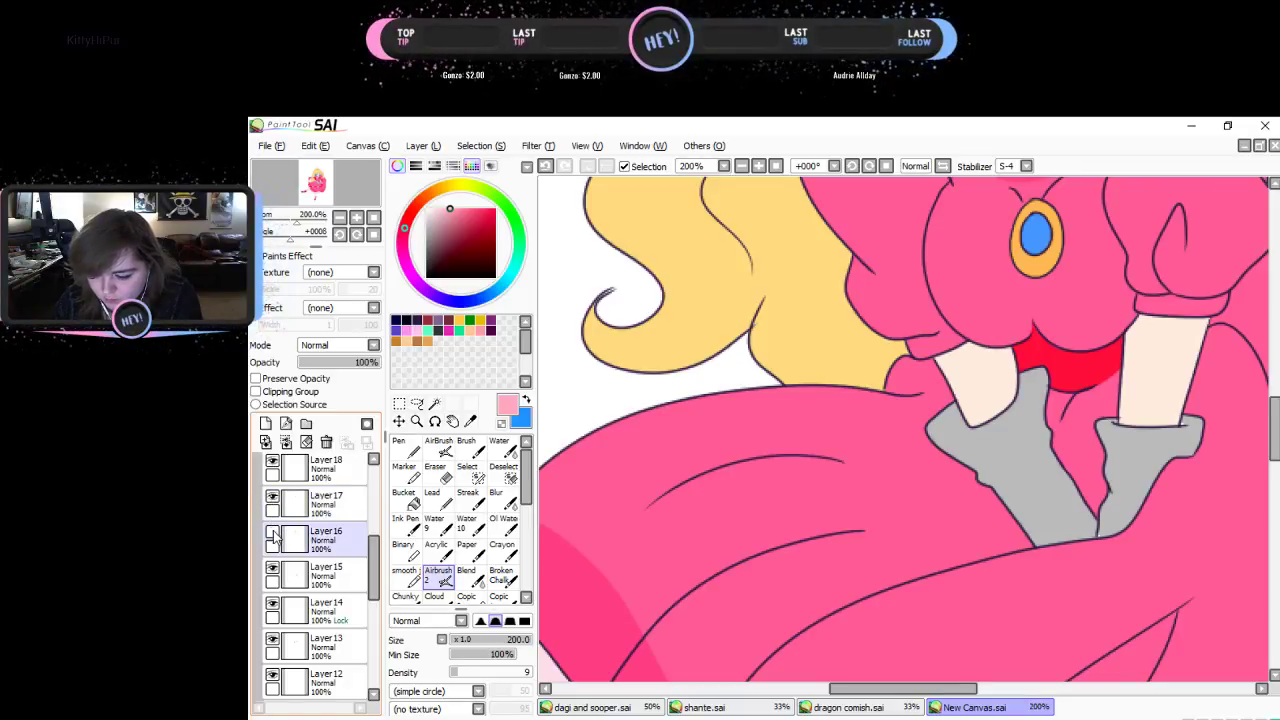
click(273, 533)
click(282, 607)
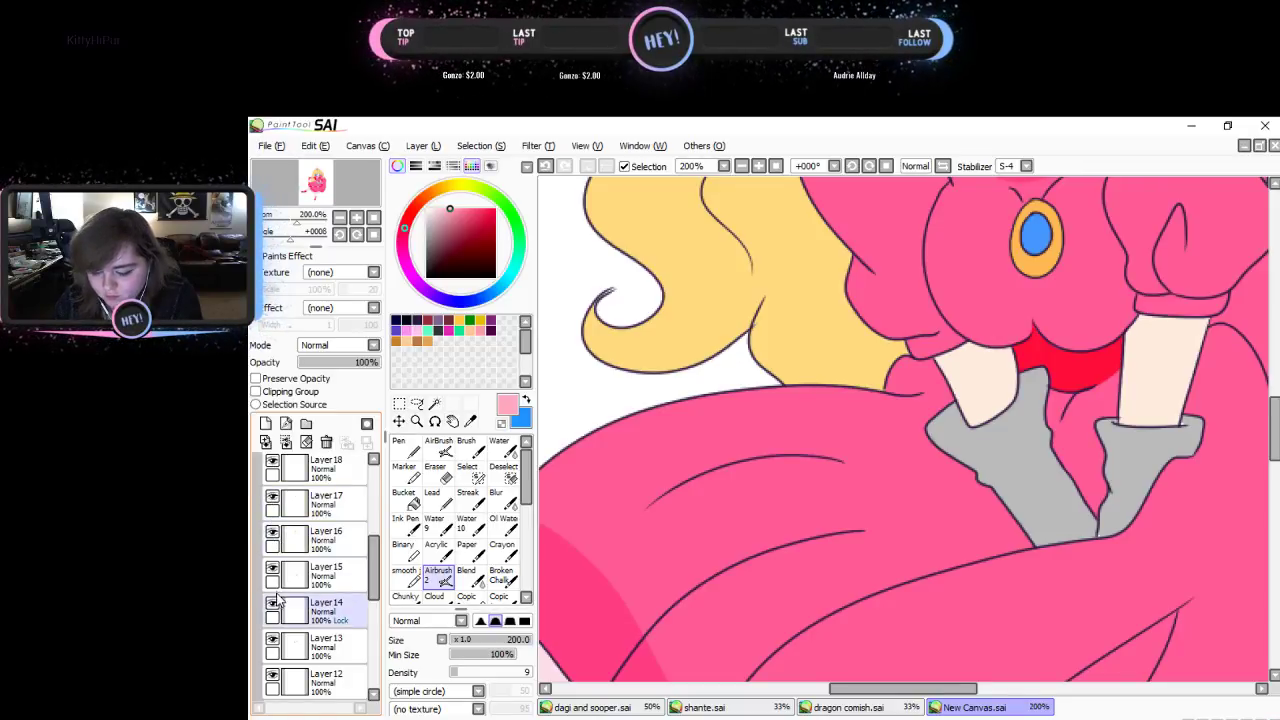
click(274, 605)
click(274, 605)
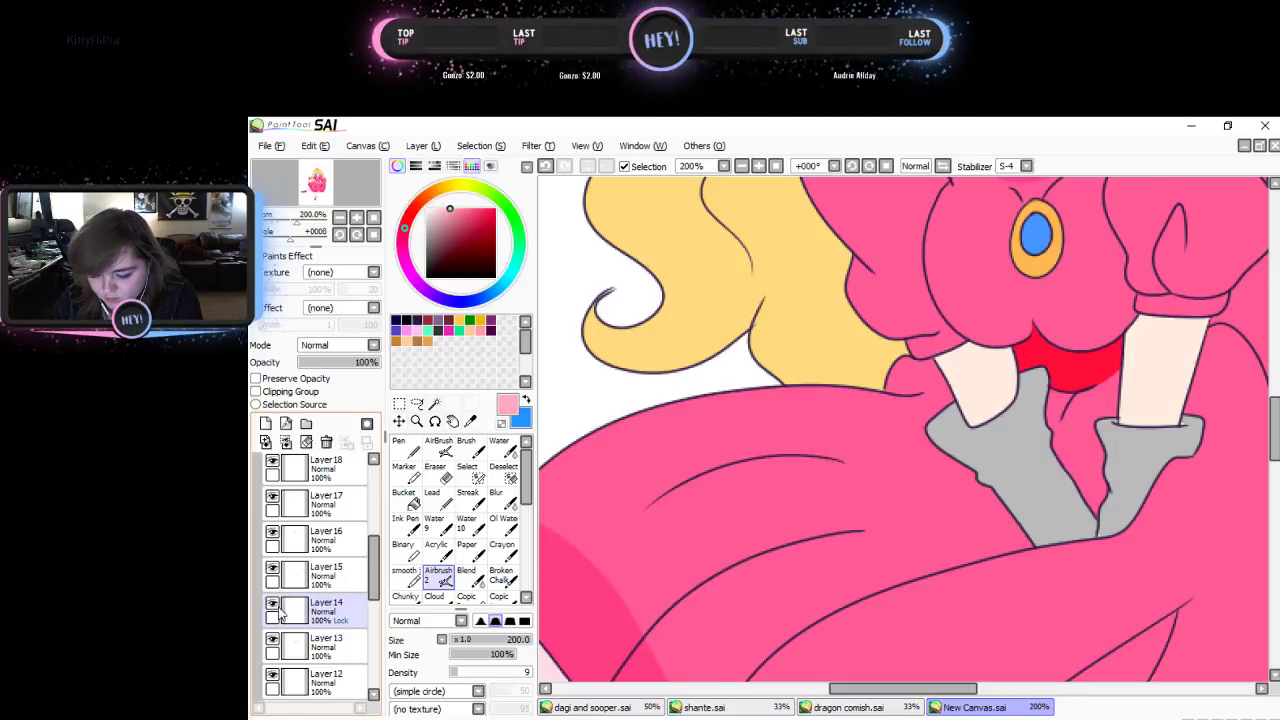
click(278, 640)
click(274, 640)
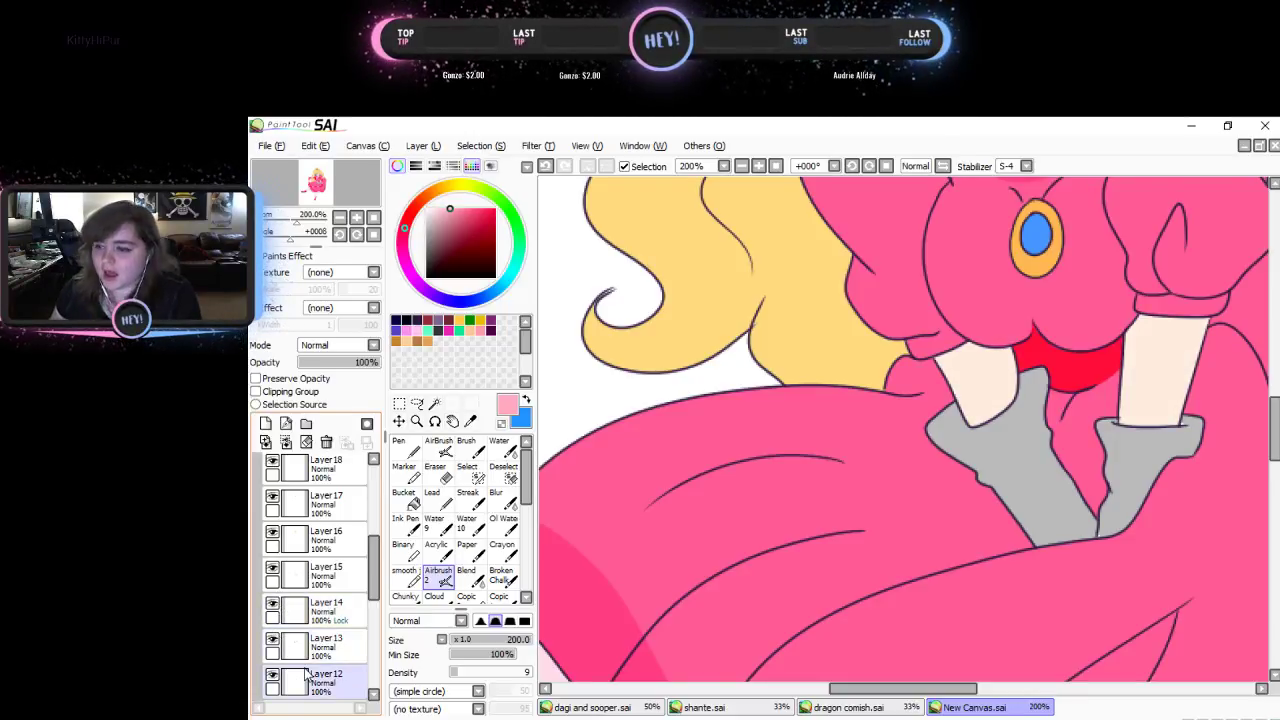
- Try to select the glove area on Layer13 with the Magic Wand
click(320, 607)
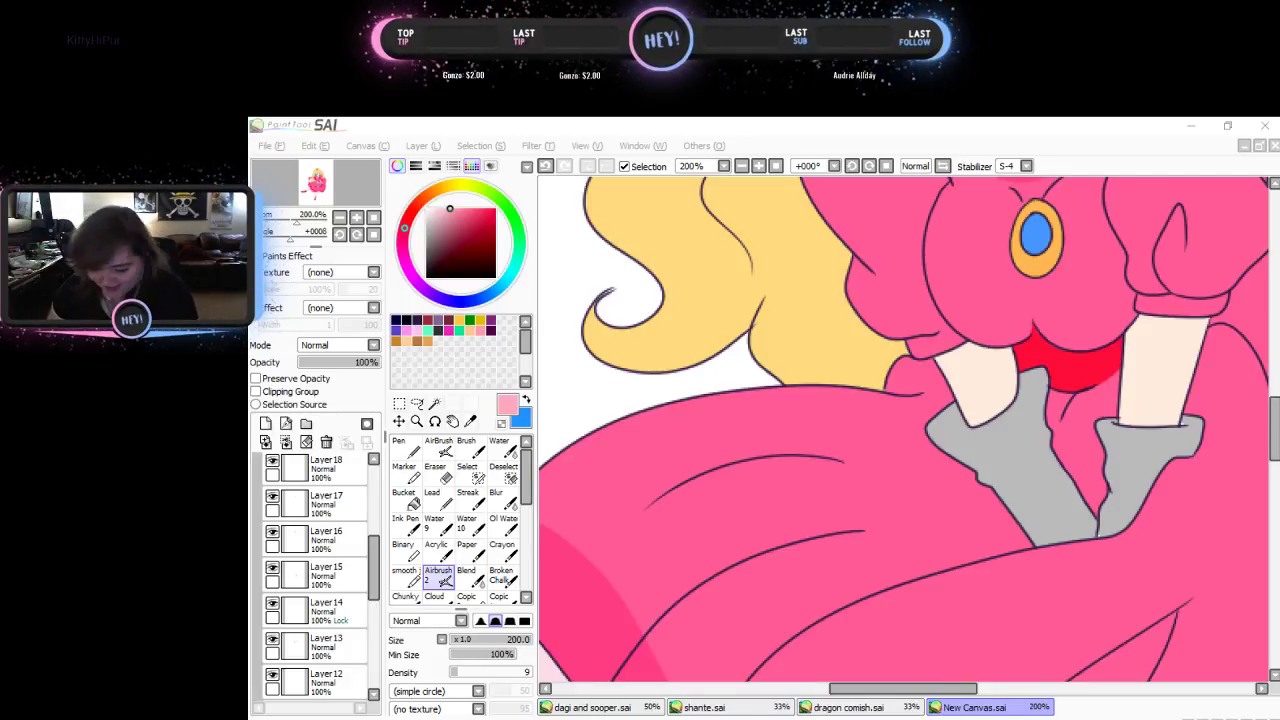
click(320, 645)
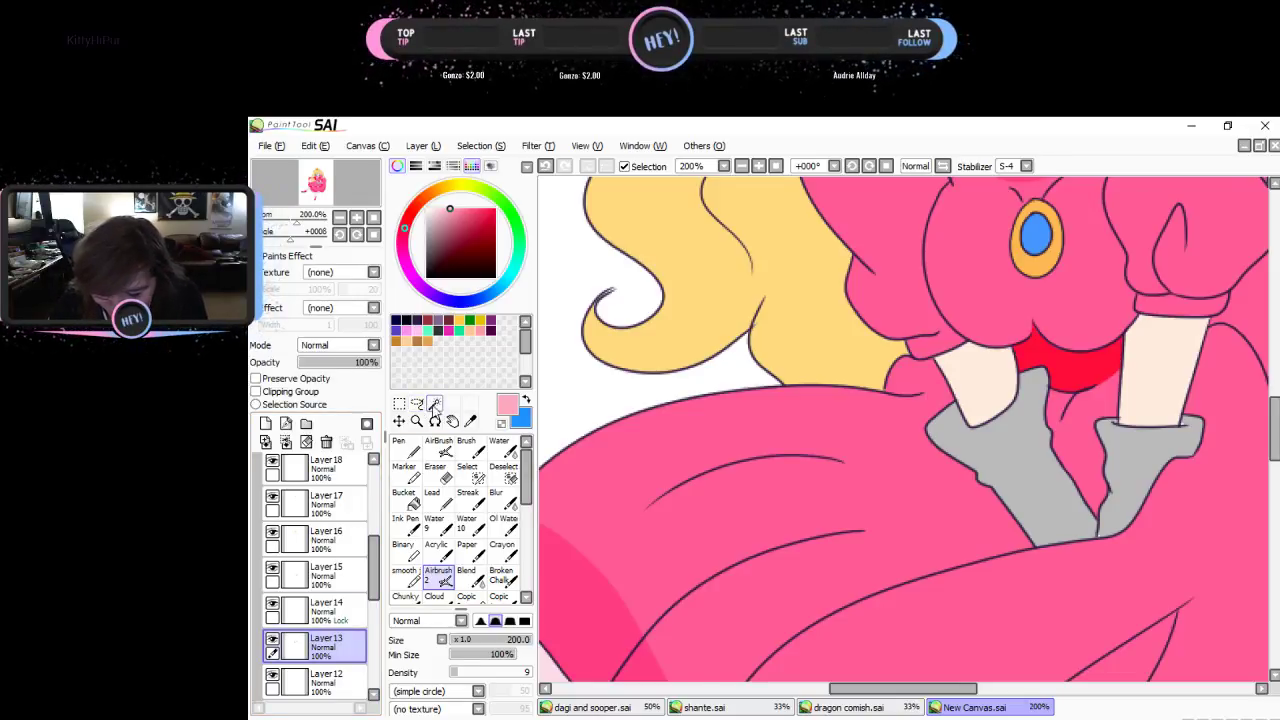
click(434, 403)
click(1002, 465)
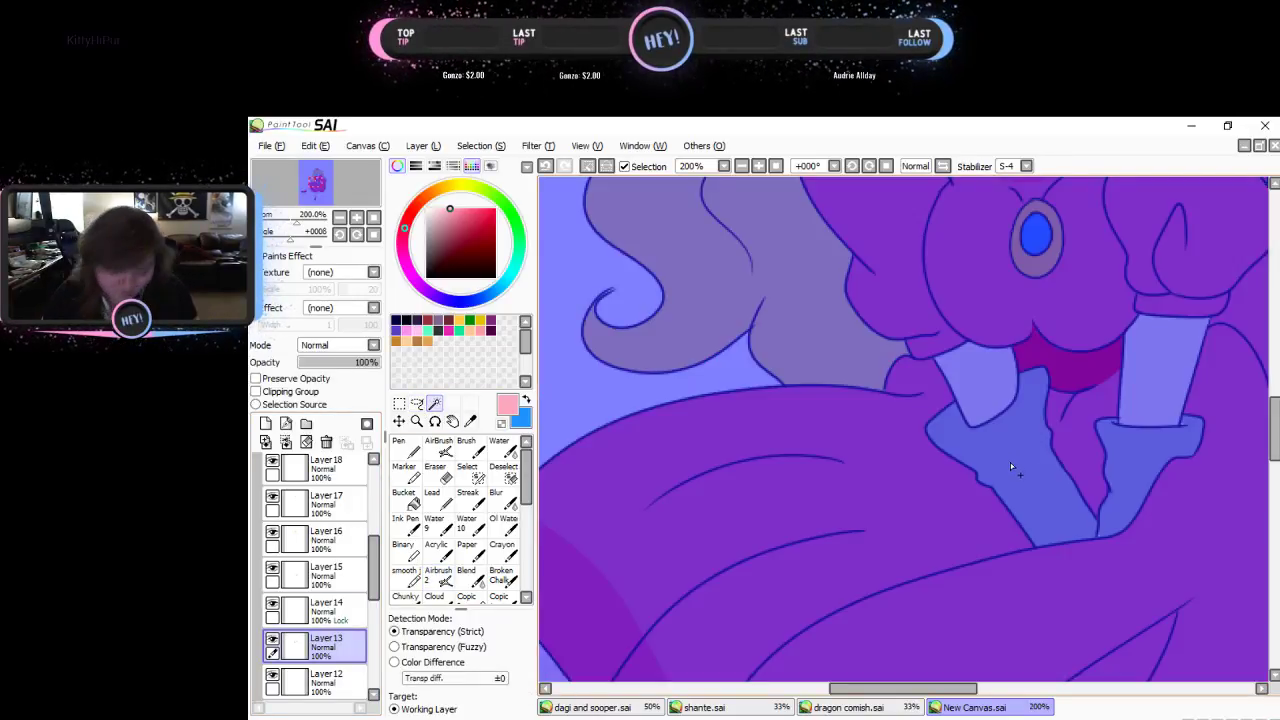
key(ctrl+d)
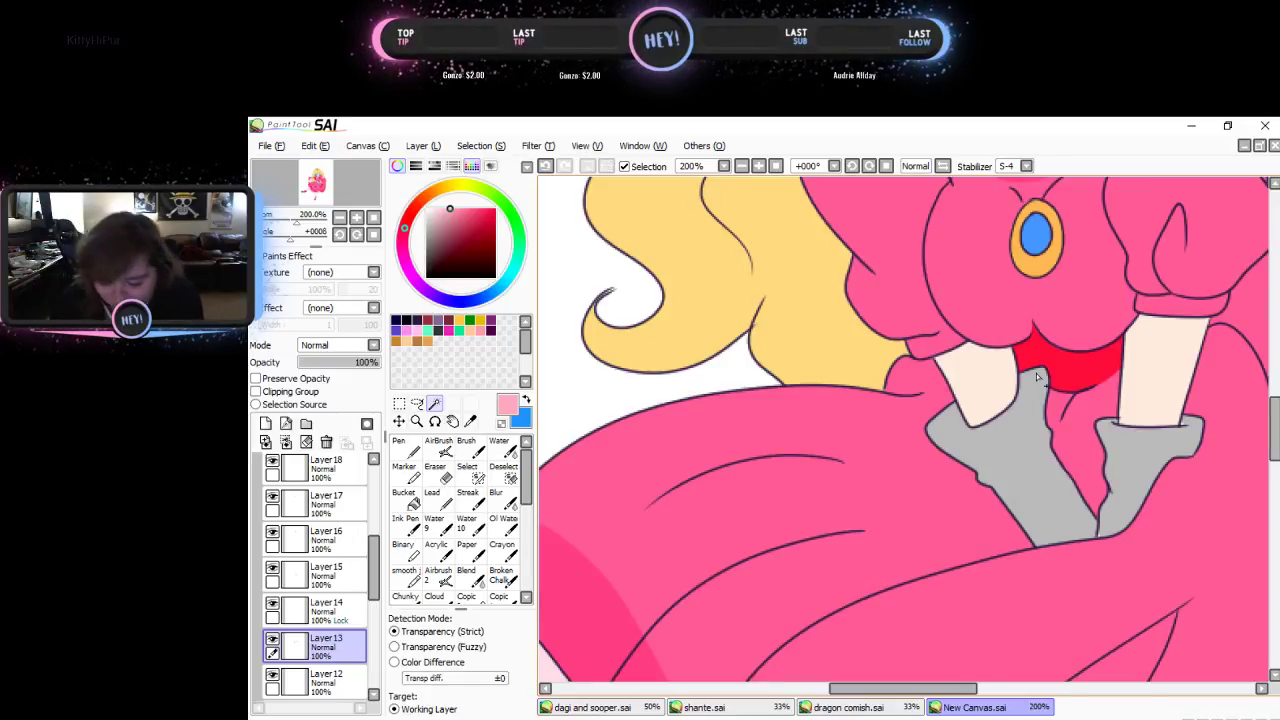
- Collapse the Set2 folder in the layer list
mouse_move(375, 557)
mouse_down()
mouse_move(378, 517)
mouse_move(374, 536)
mouse_up()
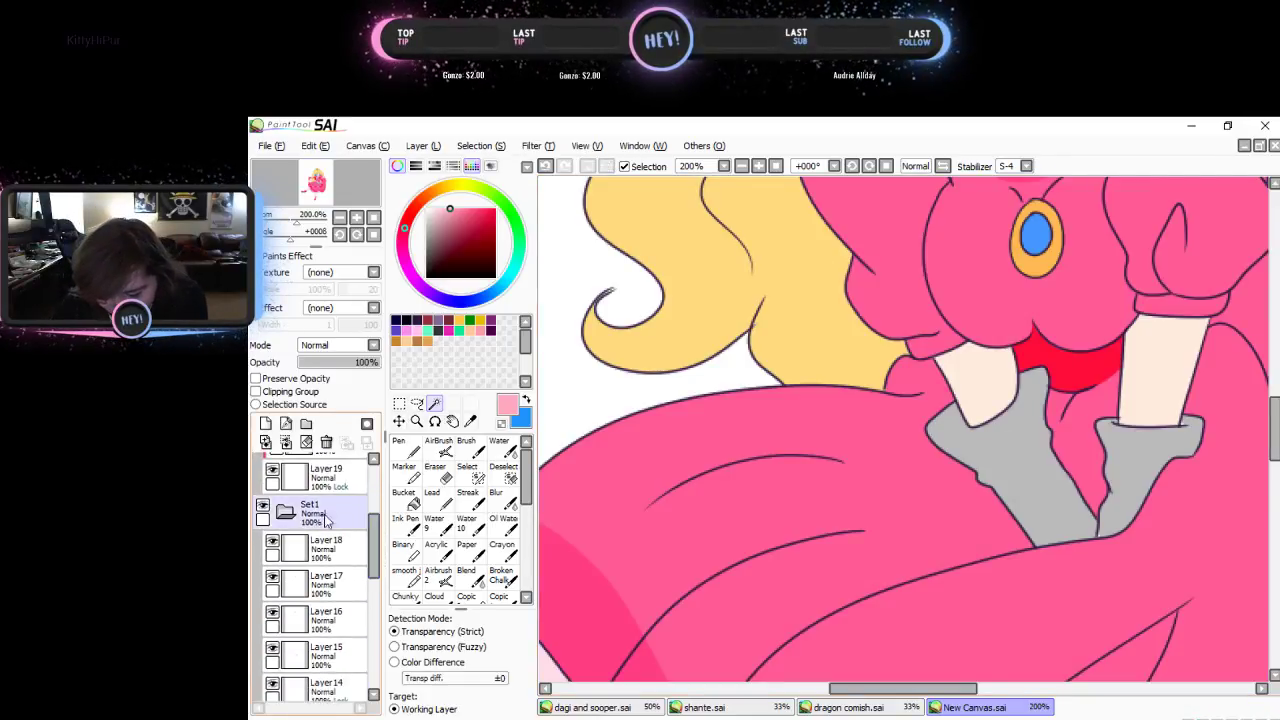
scroll(300, 560, up, 3)
click(285, 596)
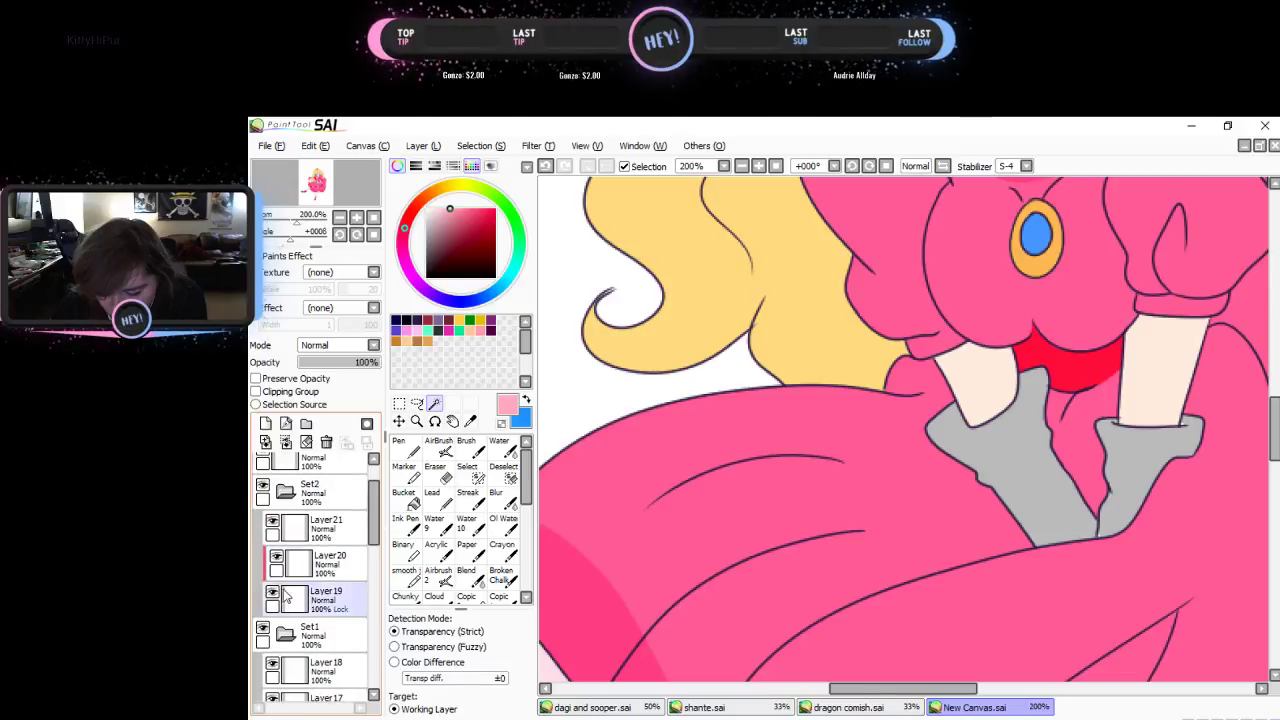
click(278, 522)
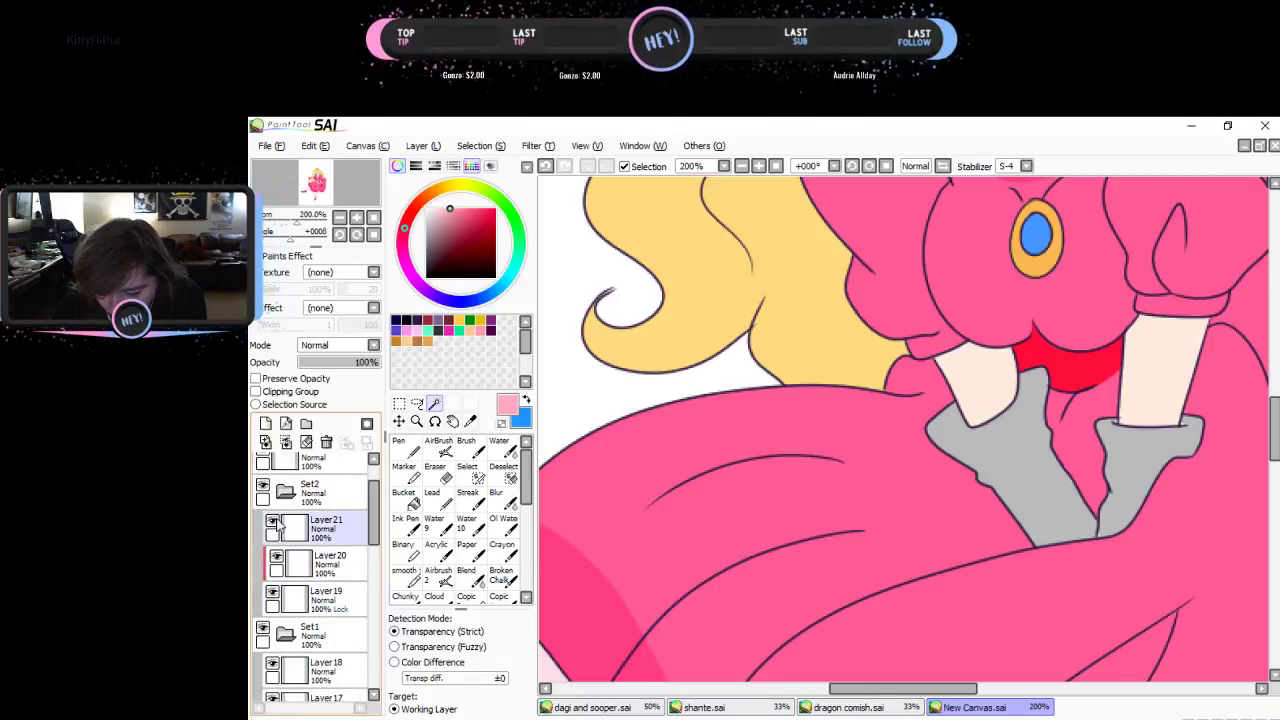
drag(374, 520, 374, 484)
click(284, 540)
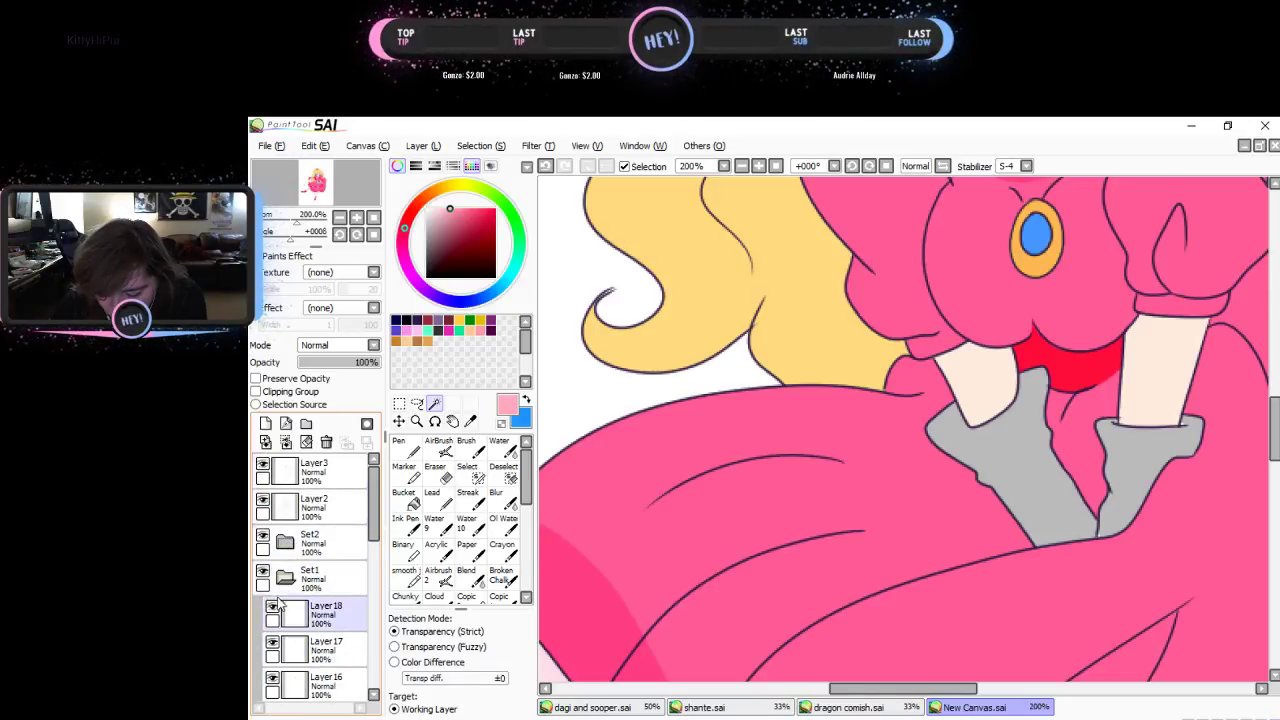
- Select both gloves on Layer2 with the Magic Wand and fill gaps in the selection with the Select tool at size 3
click(300, 507)
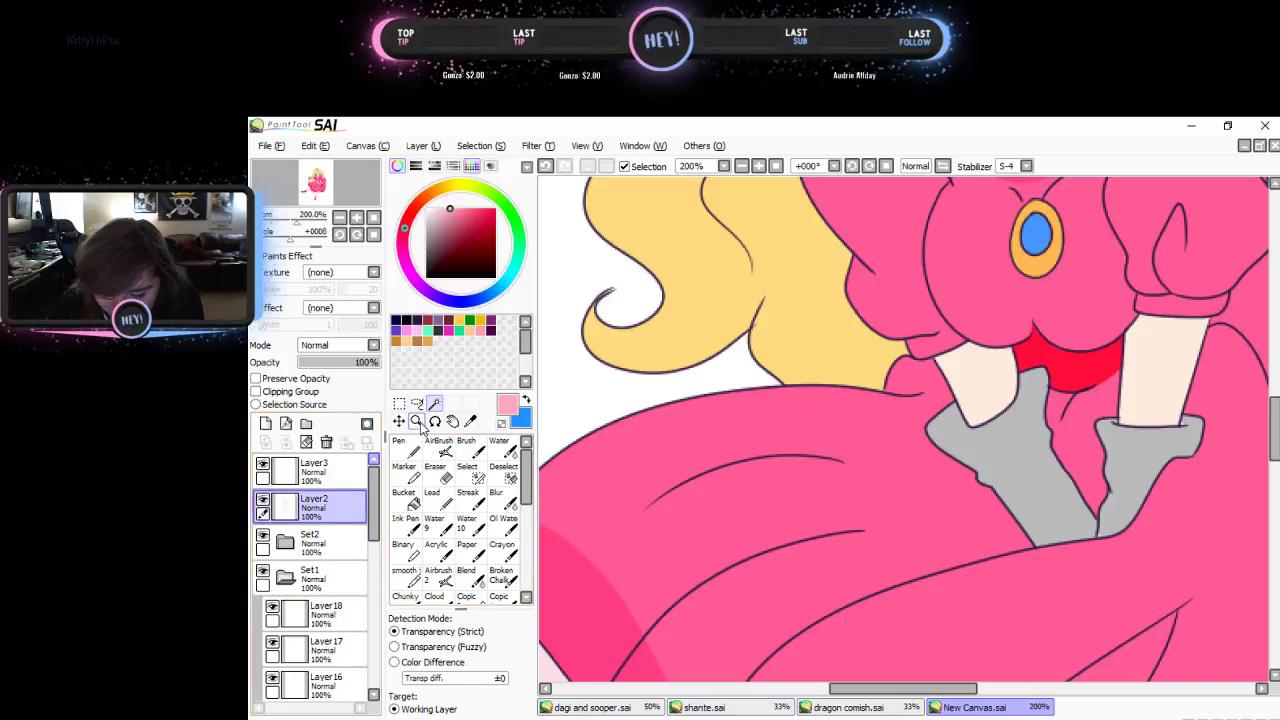
click(1008, 453)
click(1151, 451)
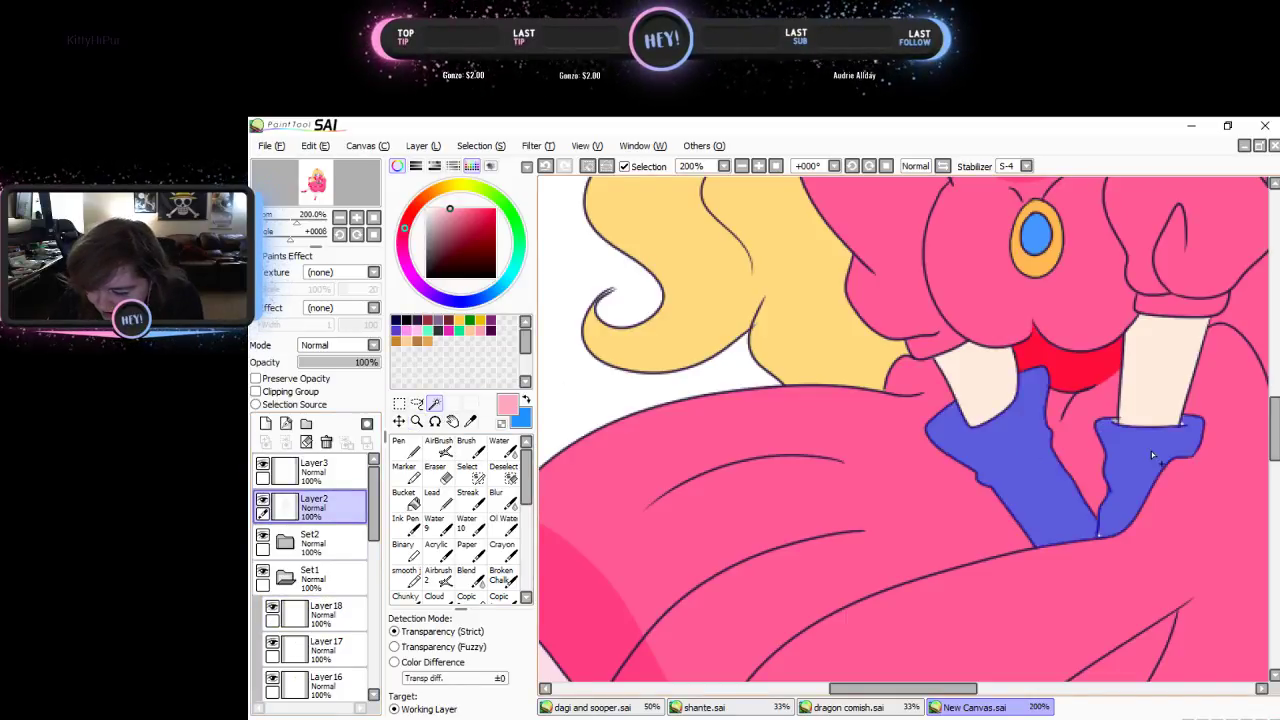
click(467, 472)
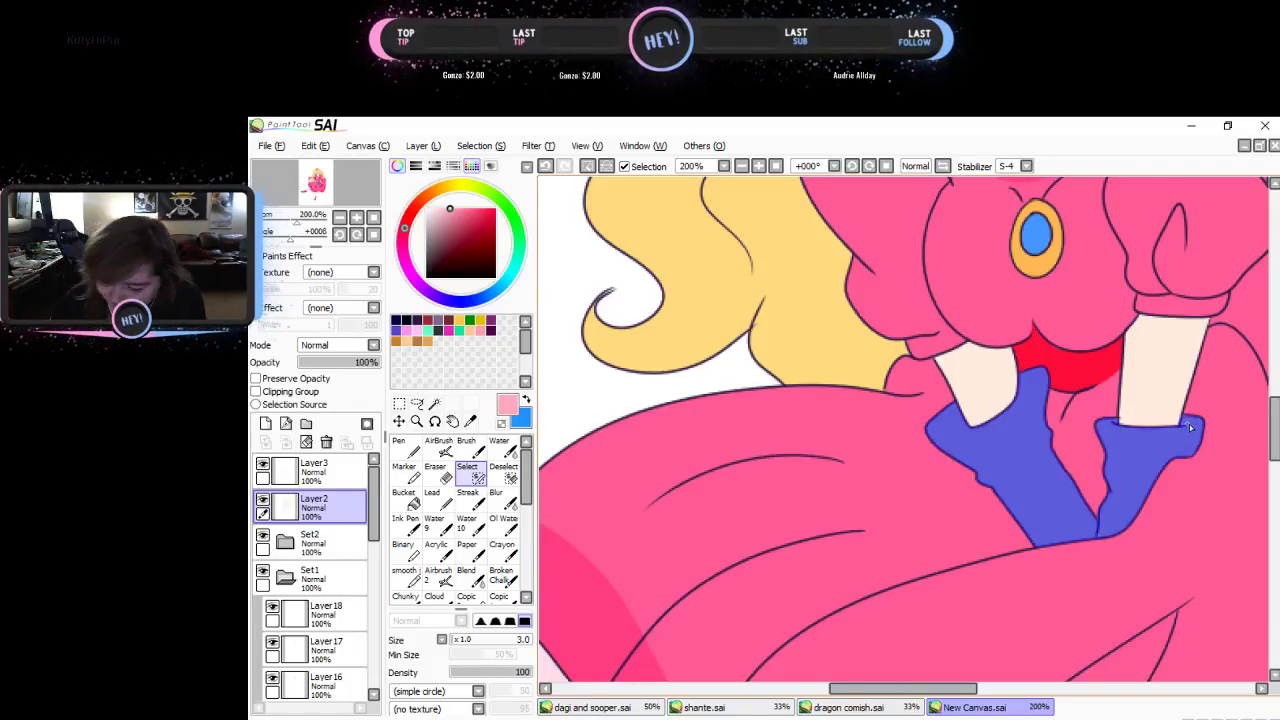
- Add a new layer above Layer18, fill the selected gloves with white using the Bucket, and clear the selection
click(318, 614)
click(265, 423)
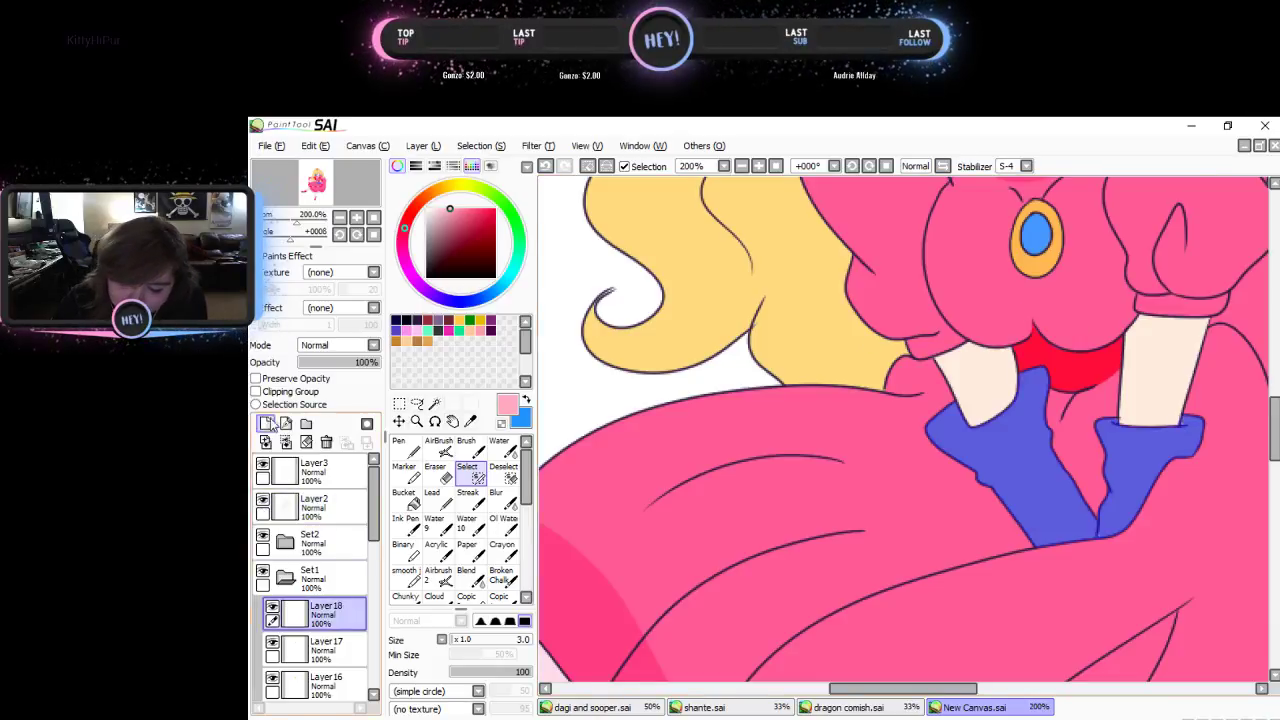
click(426, 209)
click(404, 497)
click(1085, 500)
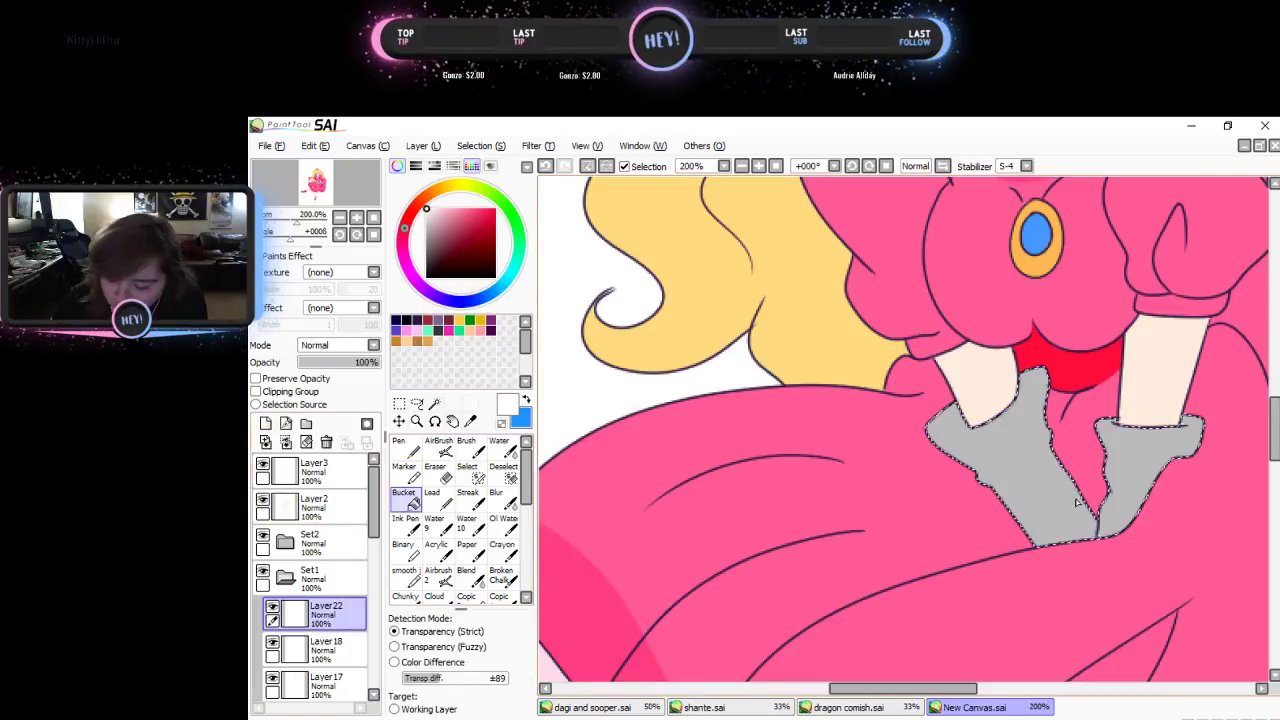
click(1085, 500)
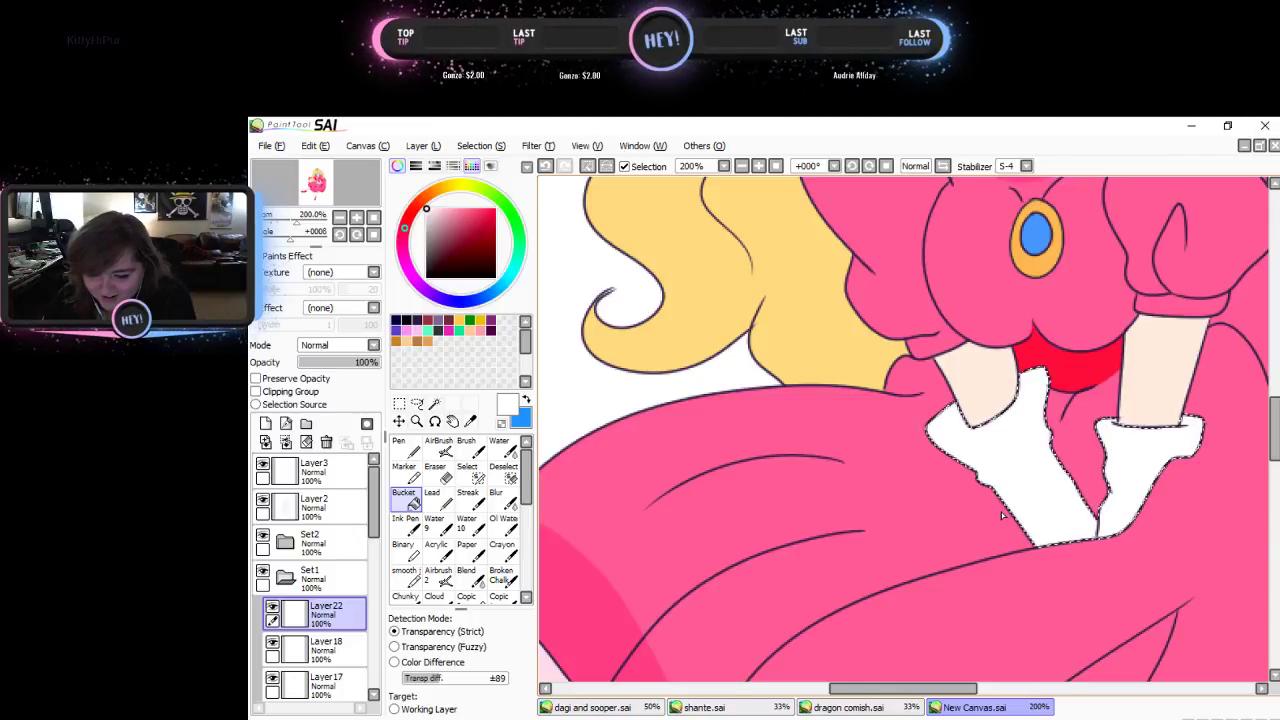
click(364, 230)
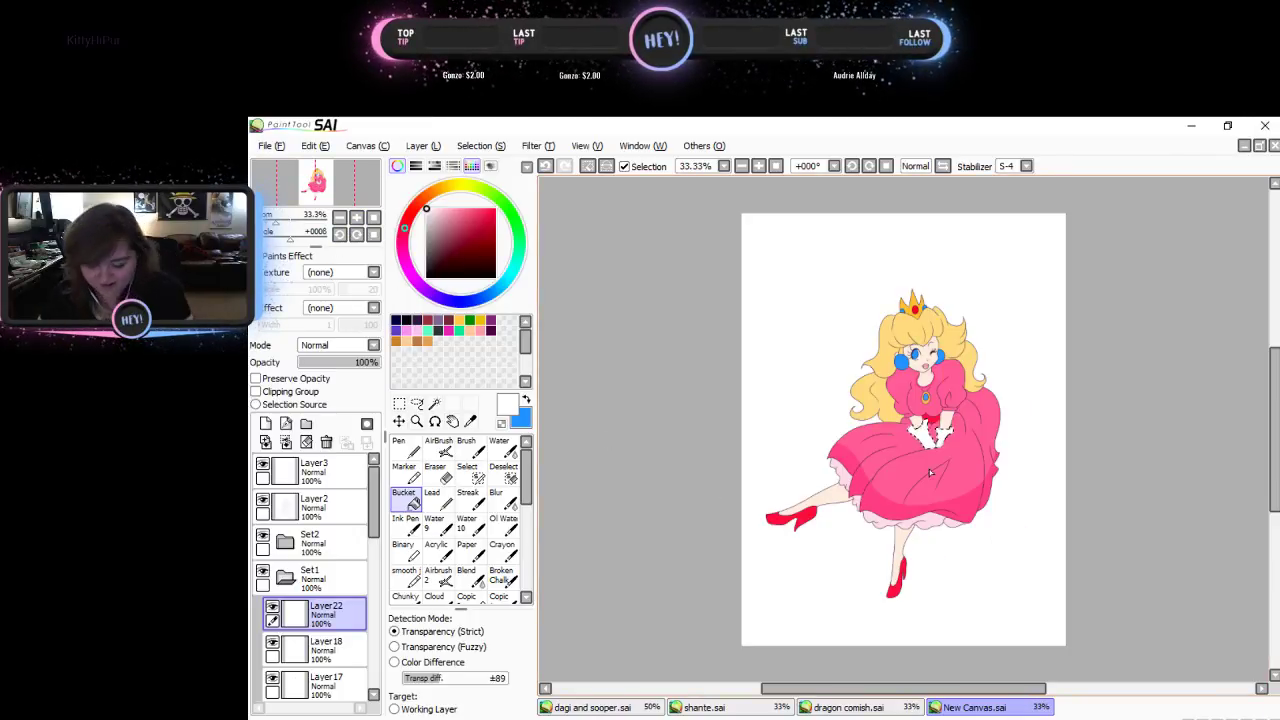
key(ctrl+d)
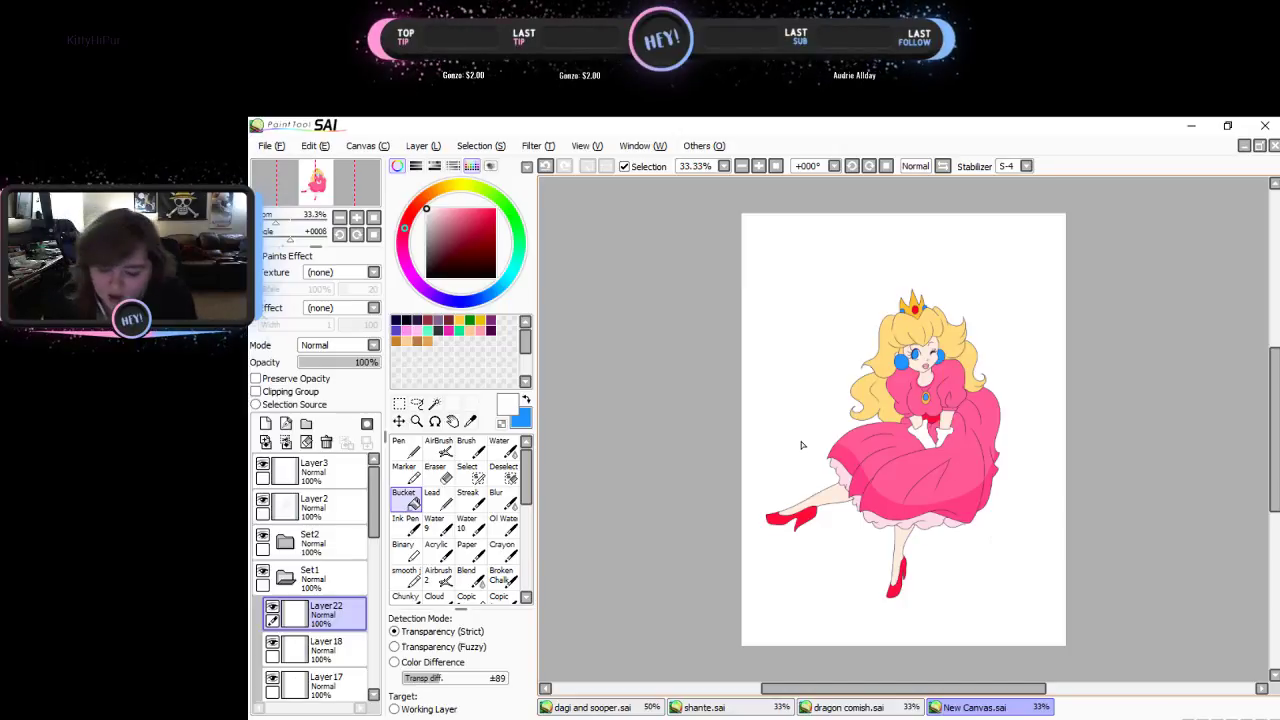
- Collapse the Set1 folder and select the empty background around the character on Layer2 with the Magic Wand
click(285, 577)
click(320, 507)
click(434, 404)
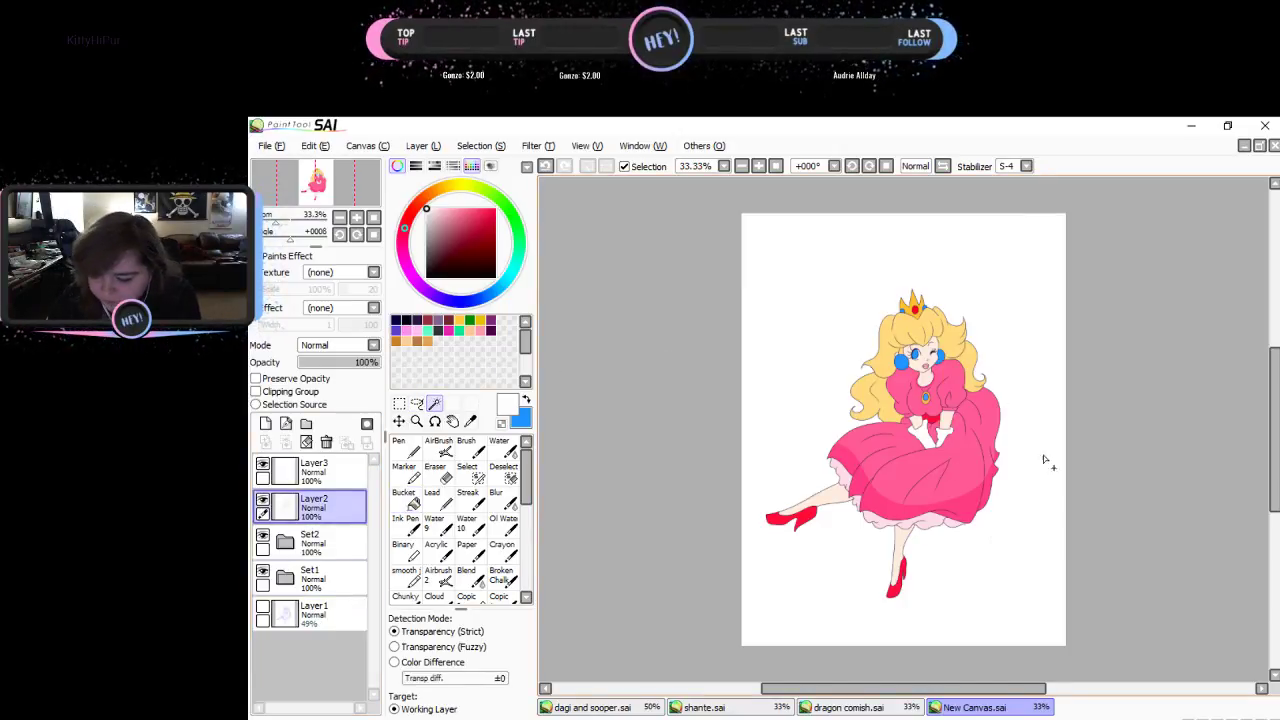
click(1021, 499)
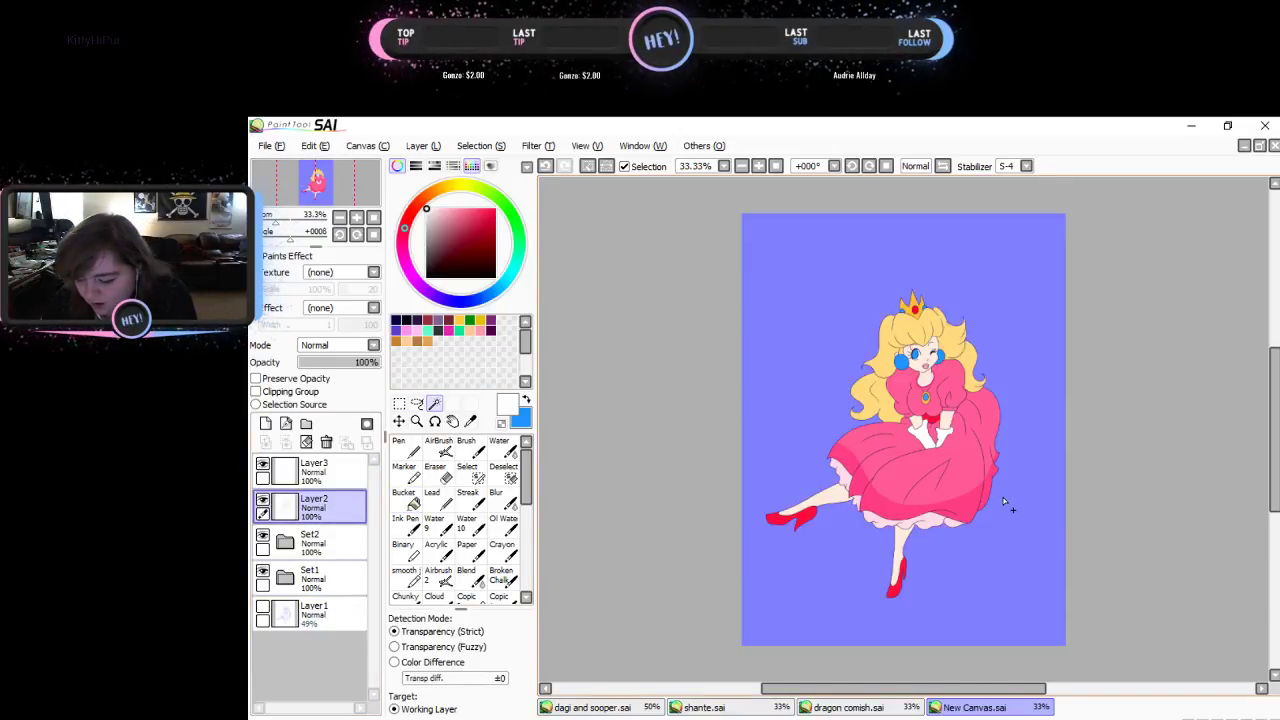
- Create a new folder above Set2 and add a new layer inside it
click(324, 543)
click(306, 423)
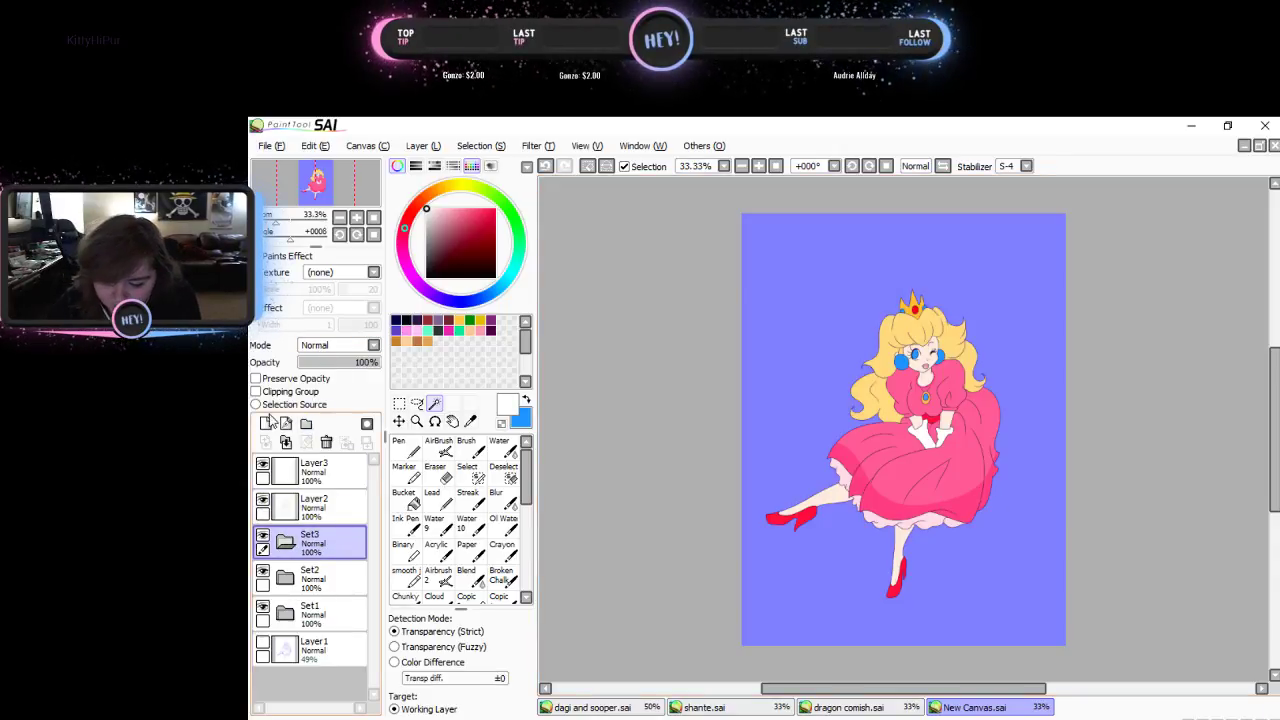
click(266, 423)
- Choose dark purple with the Brush and invert the background selection to cover the character instead
click(417, 319)
click(466, 447)
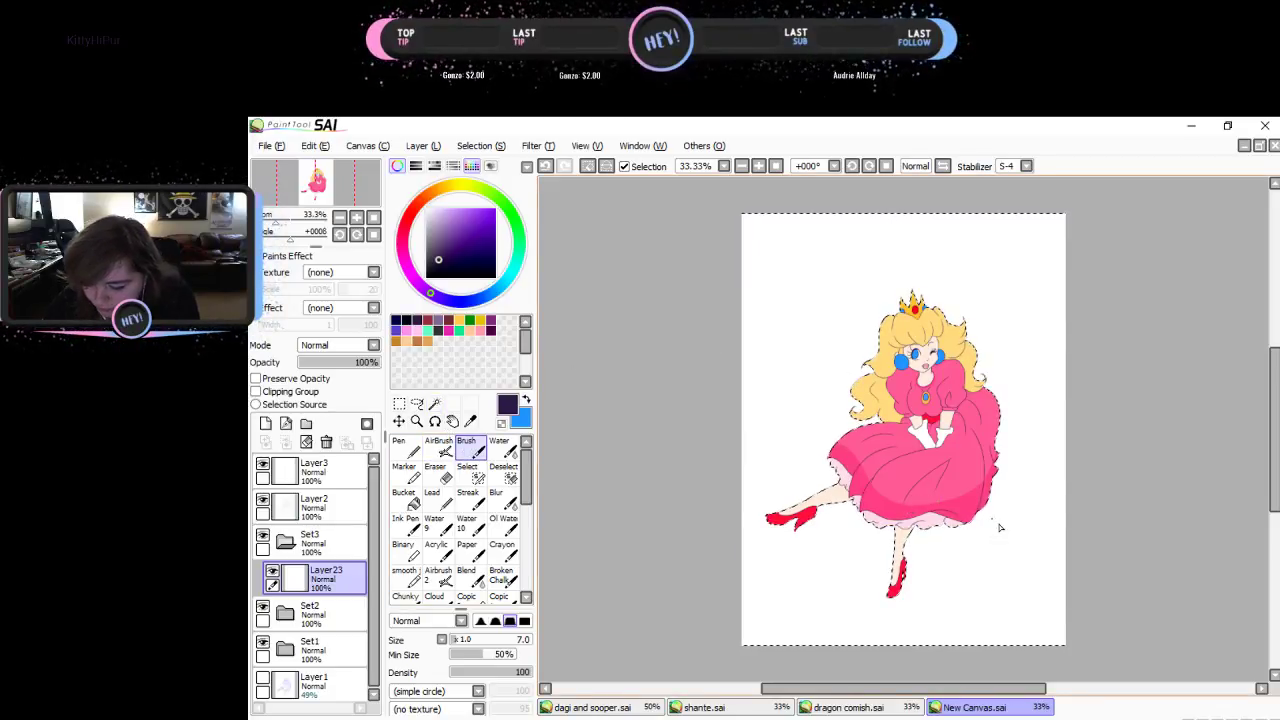
click(481, 146)
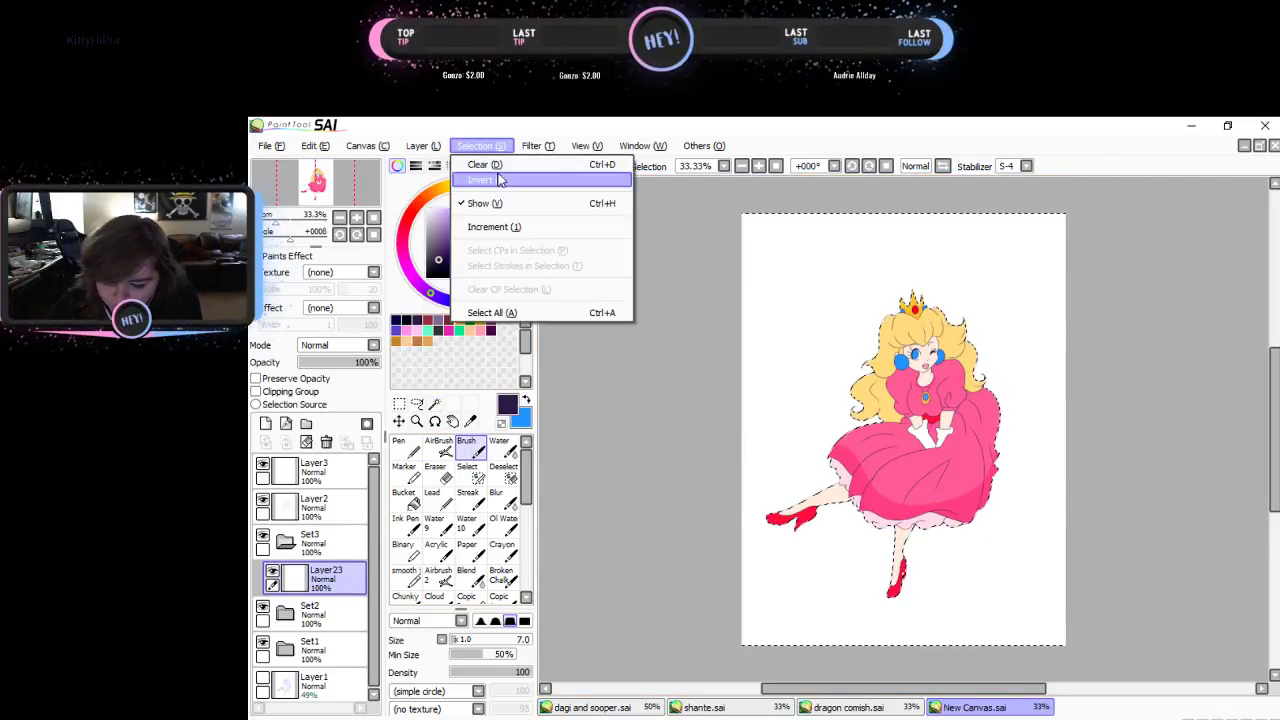
click(498, 174)
- Shade the shoes, legs, right side of the dress and lower skirt in dark purple with Airbrush 2 at size 200
click(438, 447)
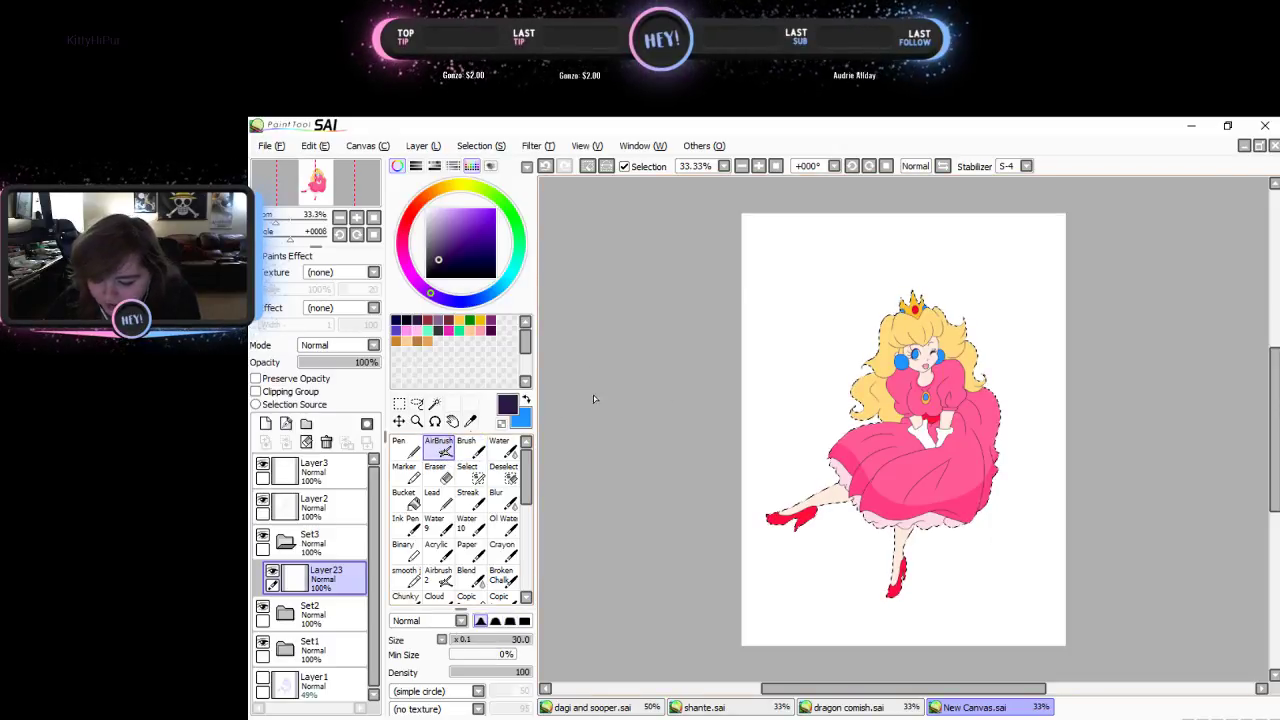
scroll(480, 500, down, 2)
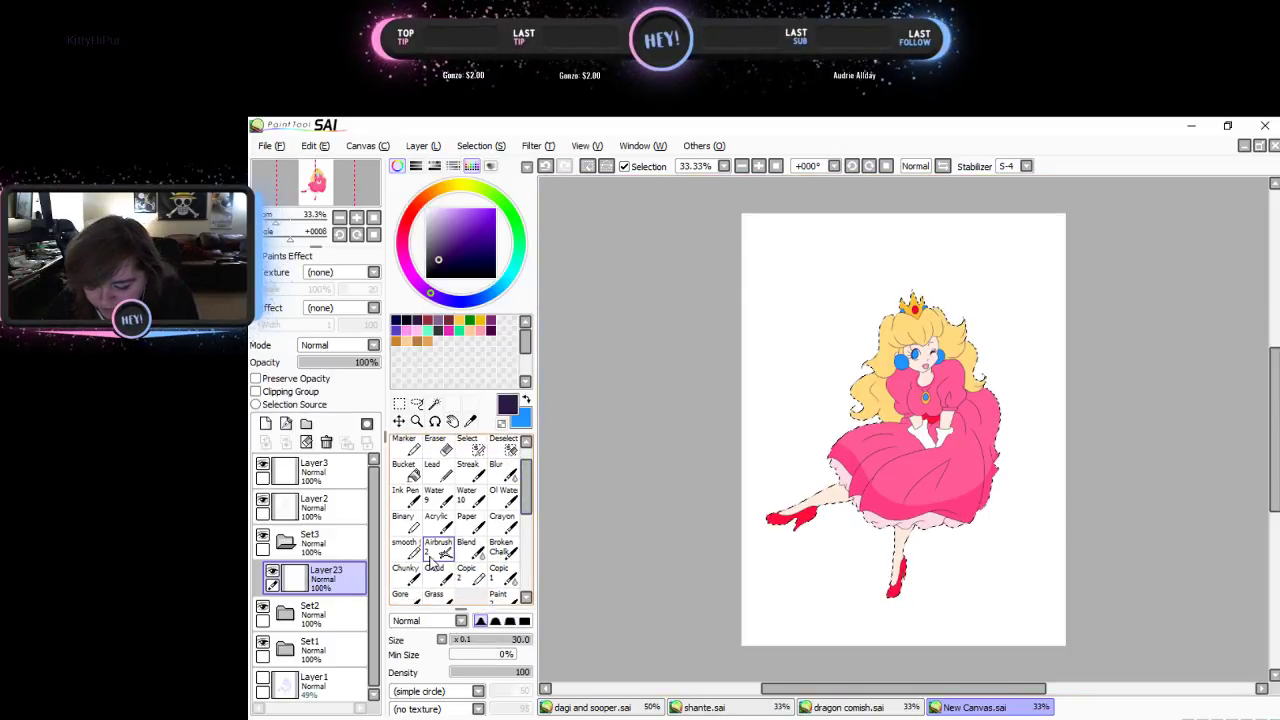
click(438, 548)
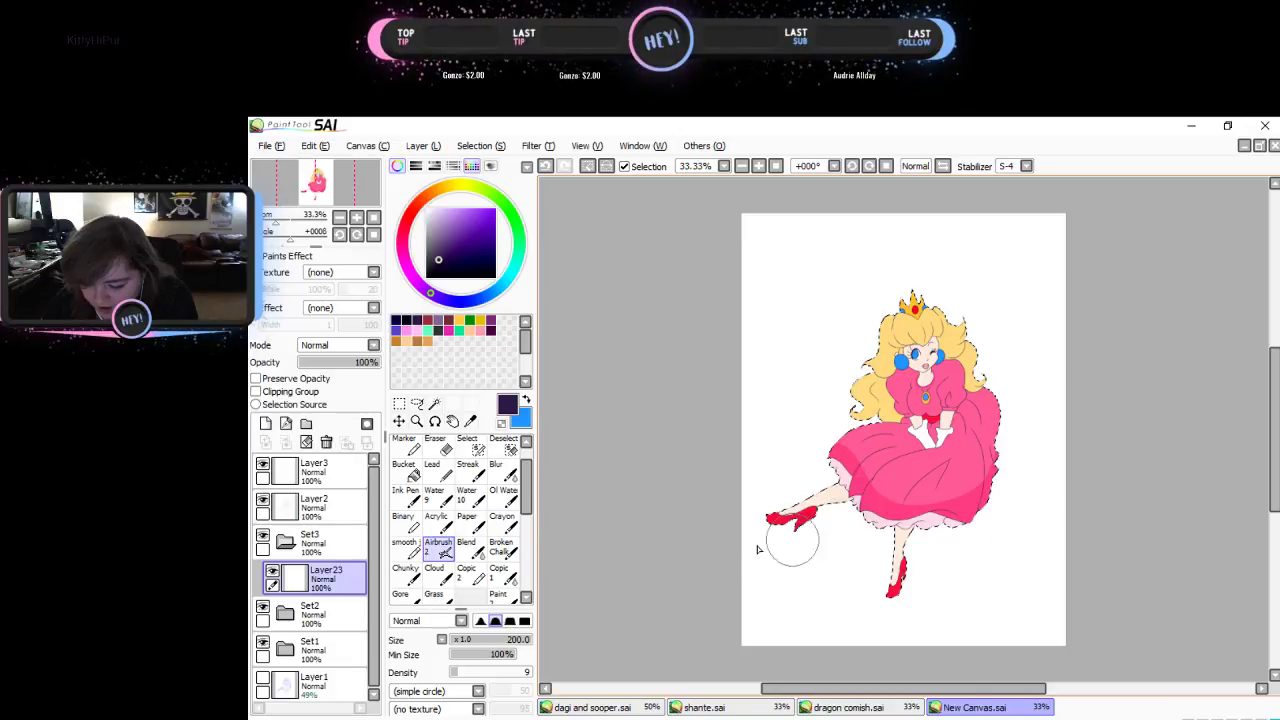
mouse_move(848, 523)
mouse_down()
mouse_move(738, 563)
mouse_move(846, 525)
mouse_move(797, 542)
mouse_up()
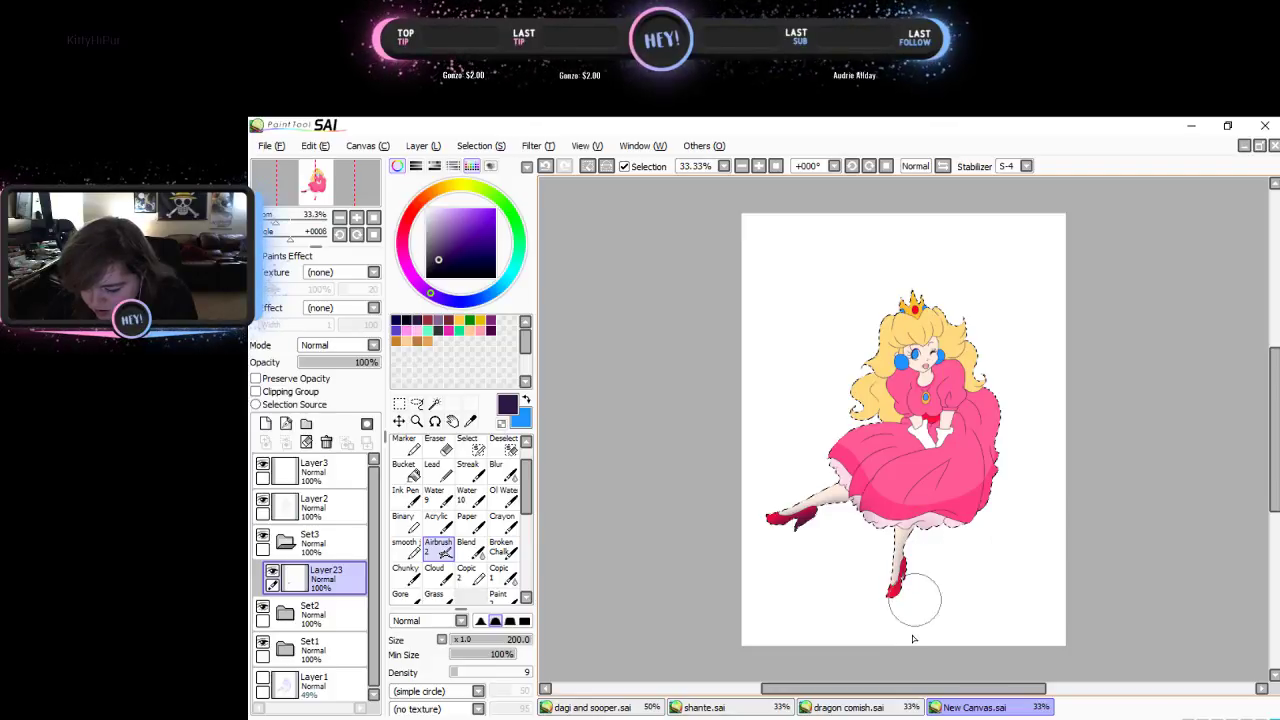
mouse_move(1000, 369)
mouse_down()
mouse_move(967, 527)
mouse_move(1011, 376)
mouse_move(995, 479)
mouse_move(937, 549)
mouse_up()
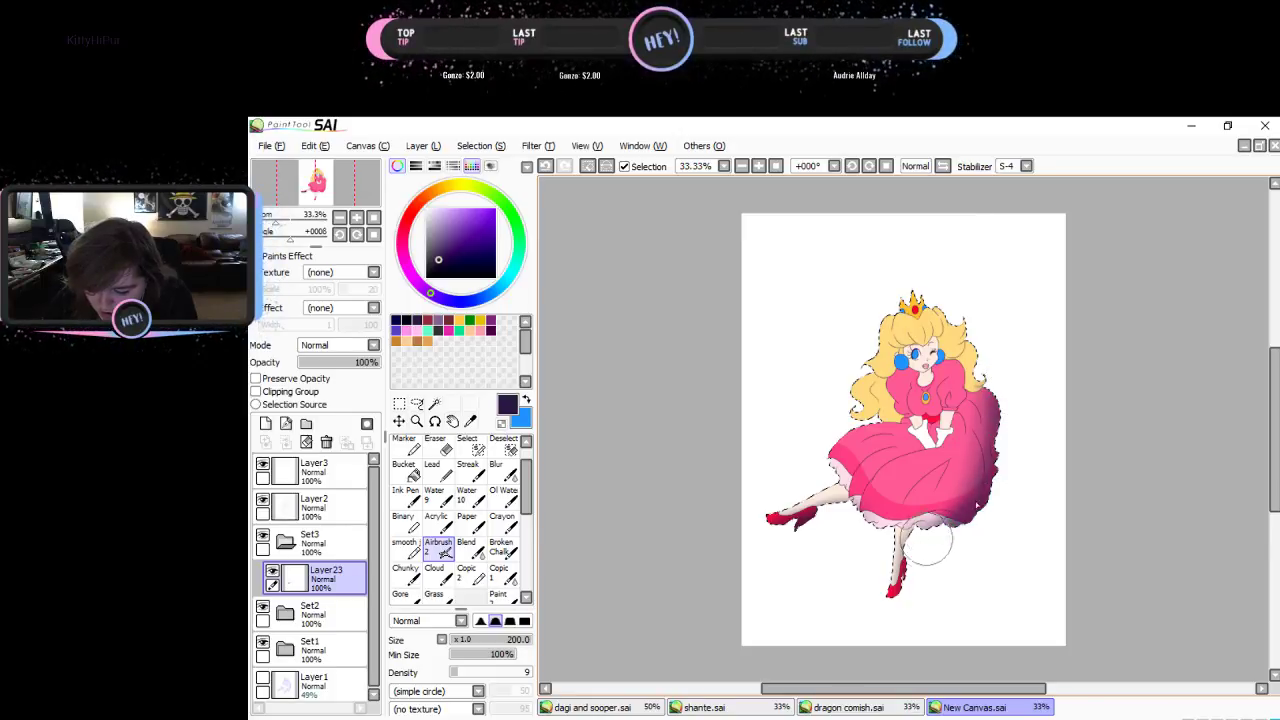
mouse_move(928, 543)
mouse_down()
mouse_move(1013, 384)
mouse_move(1000, 368)
mouse_move(1006, 477)
mouse_move(950, 535)
mouse_up()
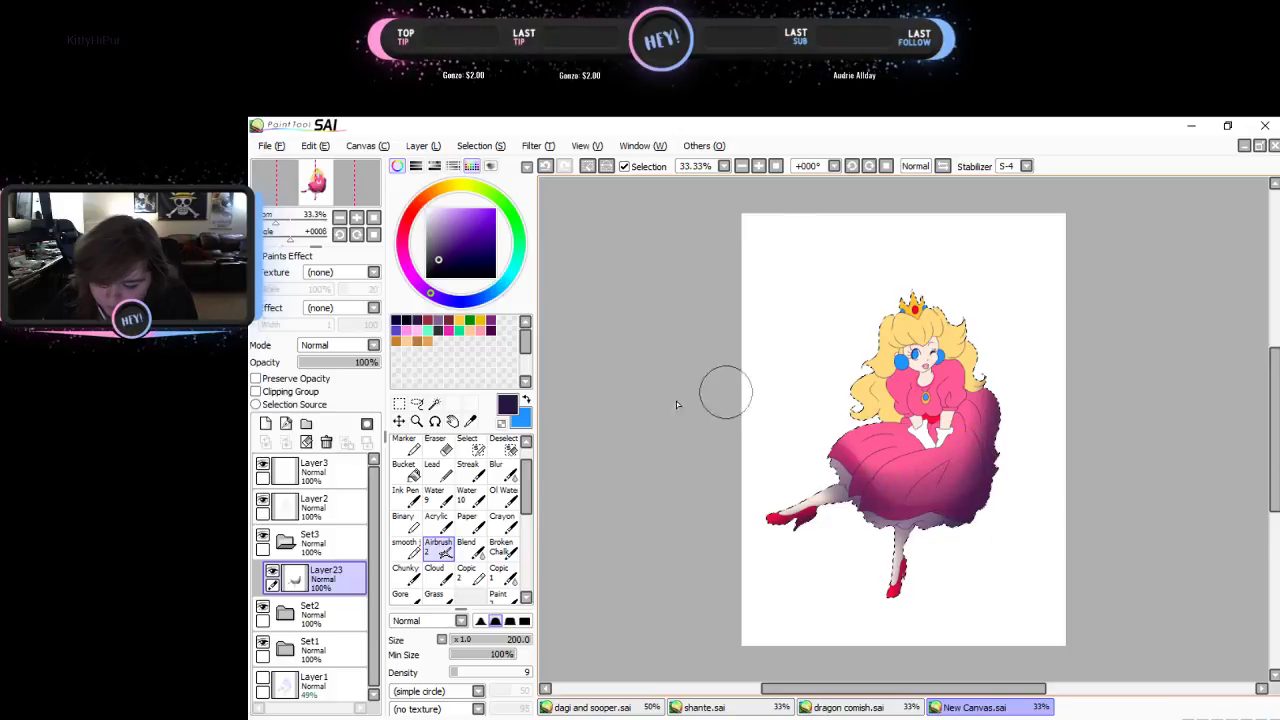
- Set Layer23's blending mode to Shade and clear the airbrushed shading from the layer
click(340, 344)
click(330, 418)
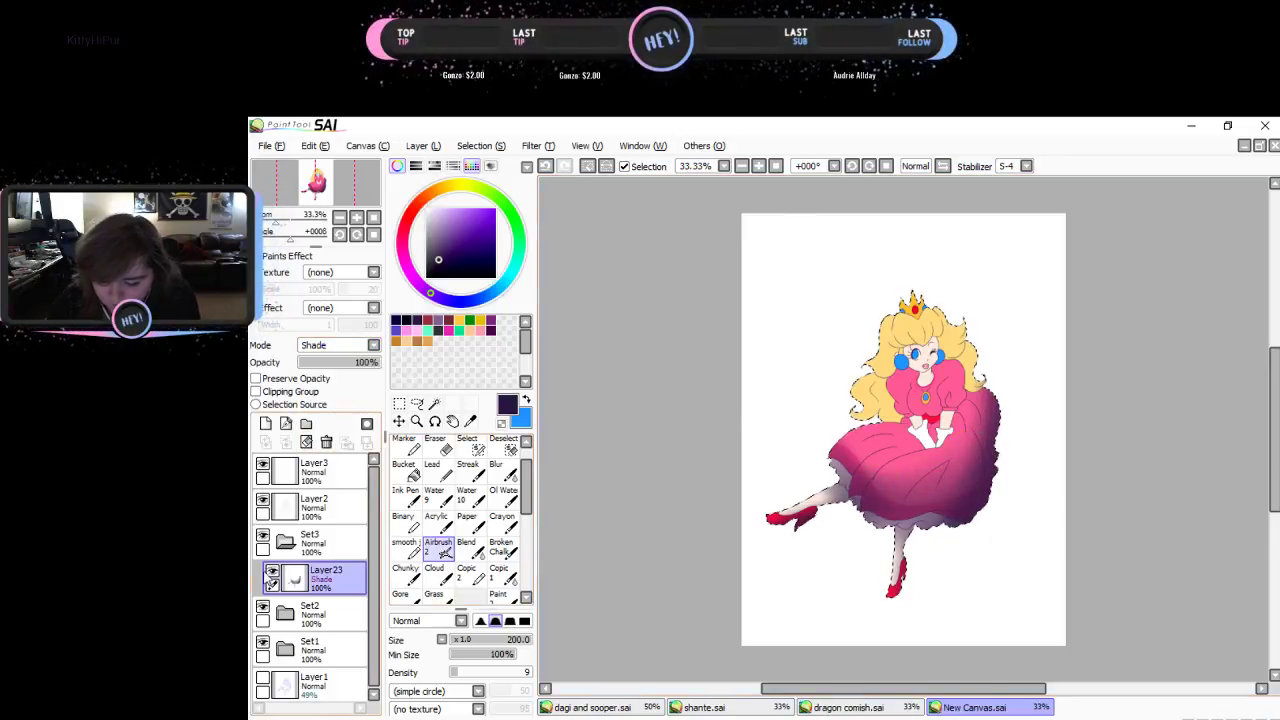
click(306, 441)
click(480, 621)
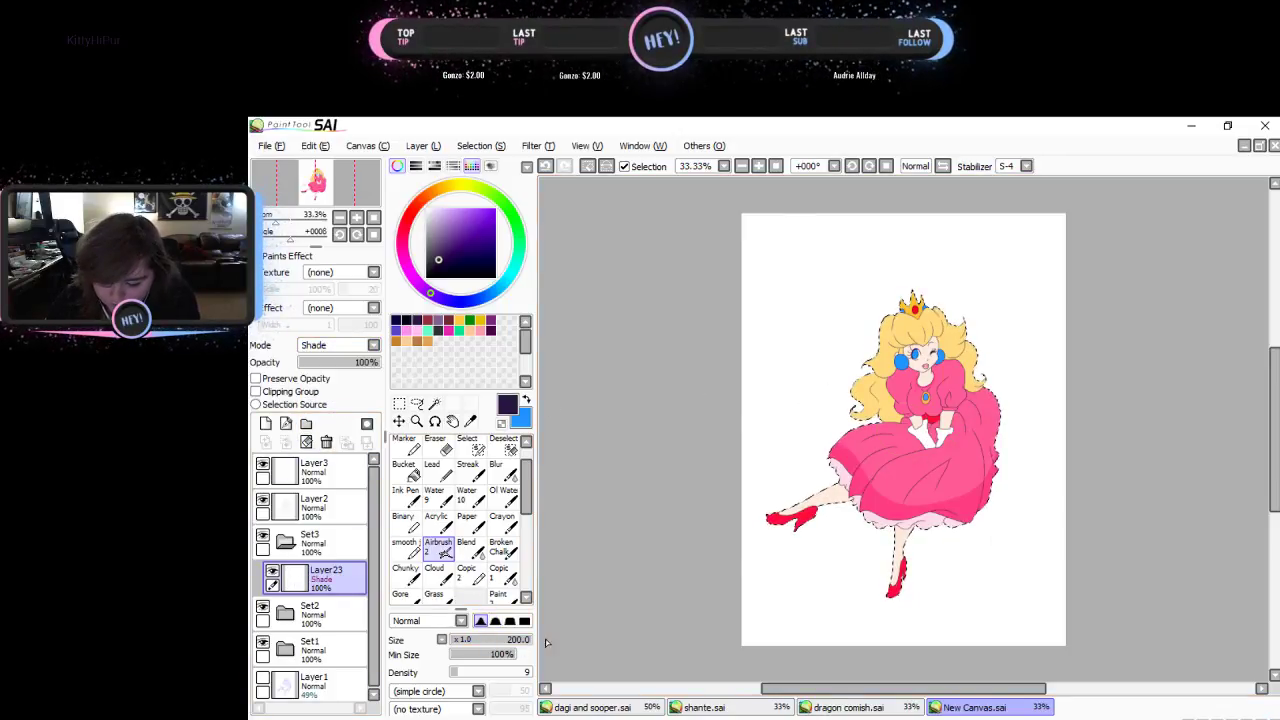
key(bracketright)
key(bracketright)
key(bracketright)
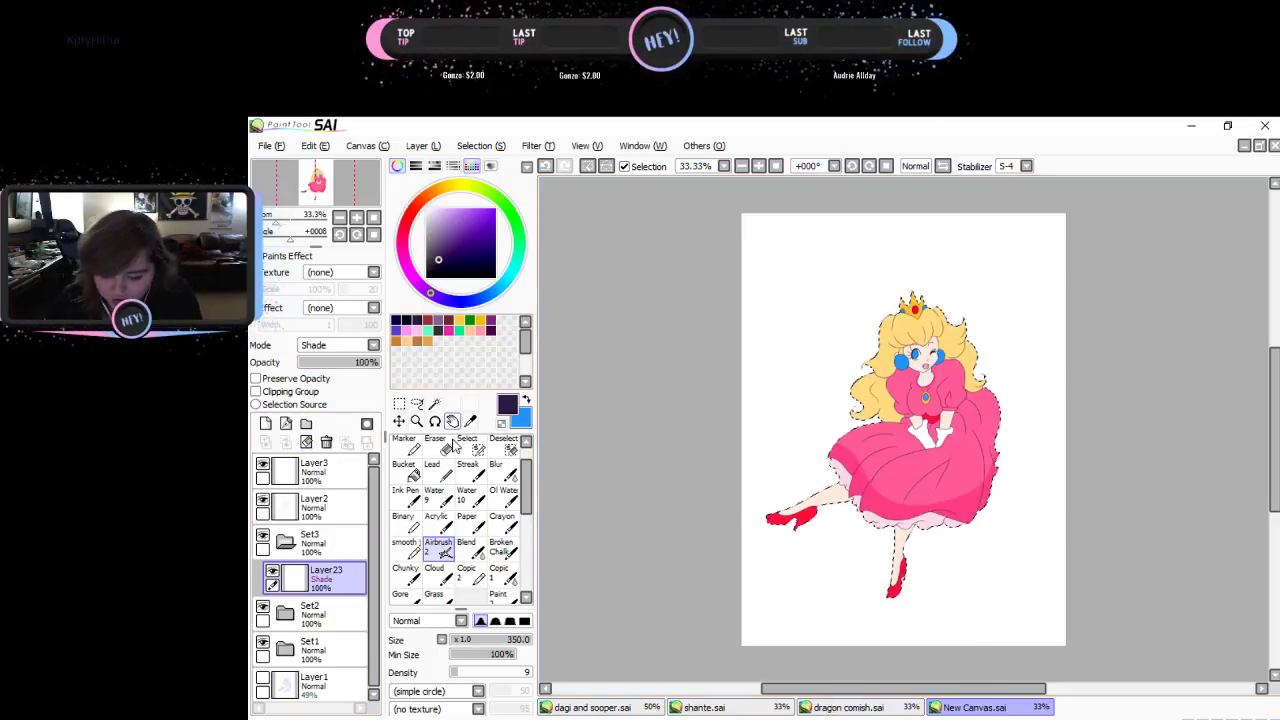
click(503, 497)
- Set the Brush to a softer edge shape and size 22
scroll(478, 452, up, 1)
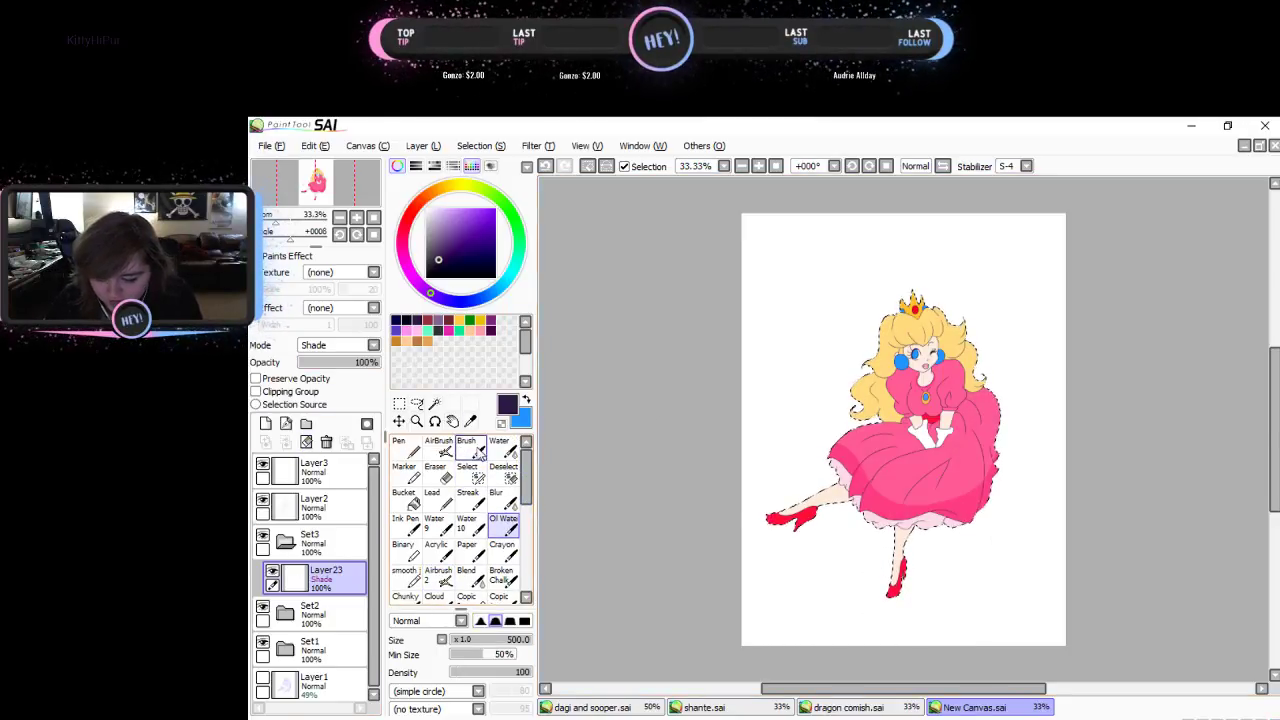
click(474, 450)
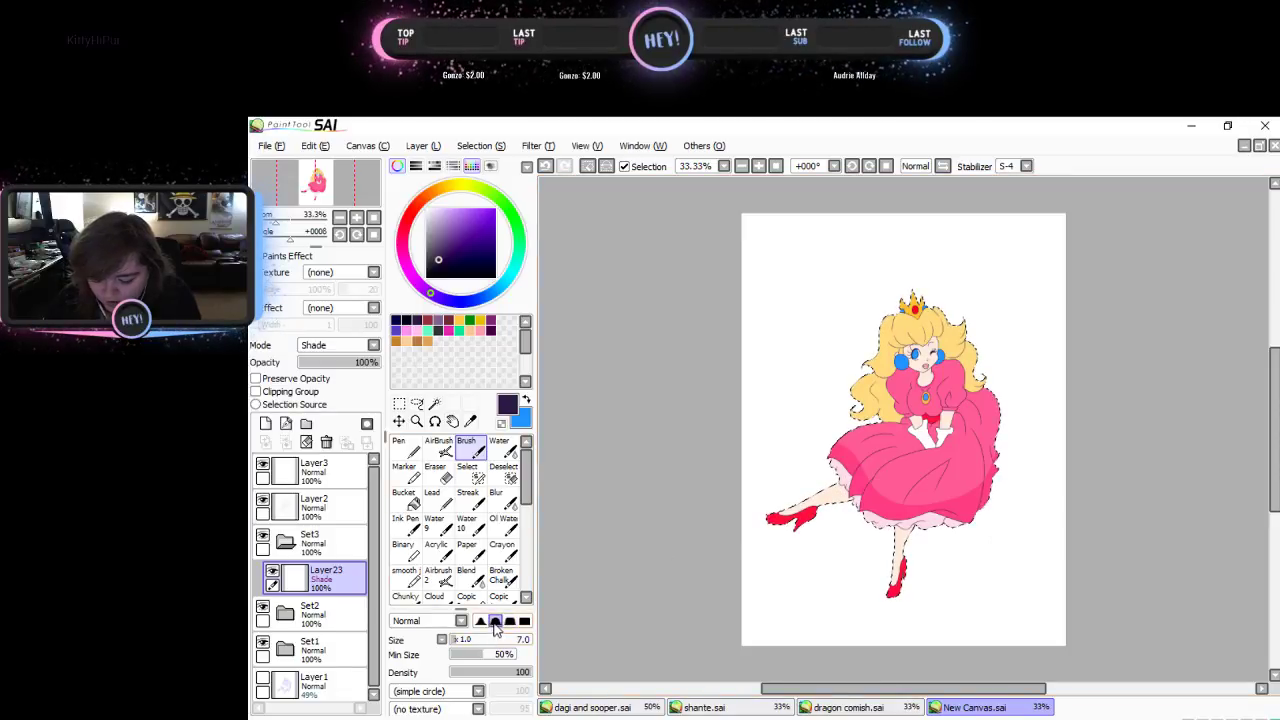
drag(462, 639, 467, 639)
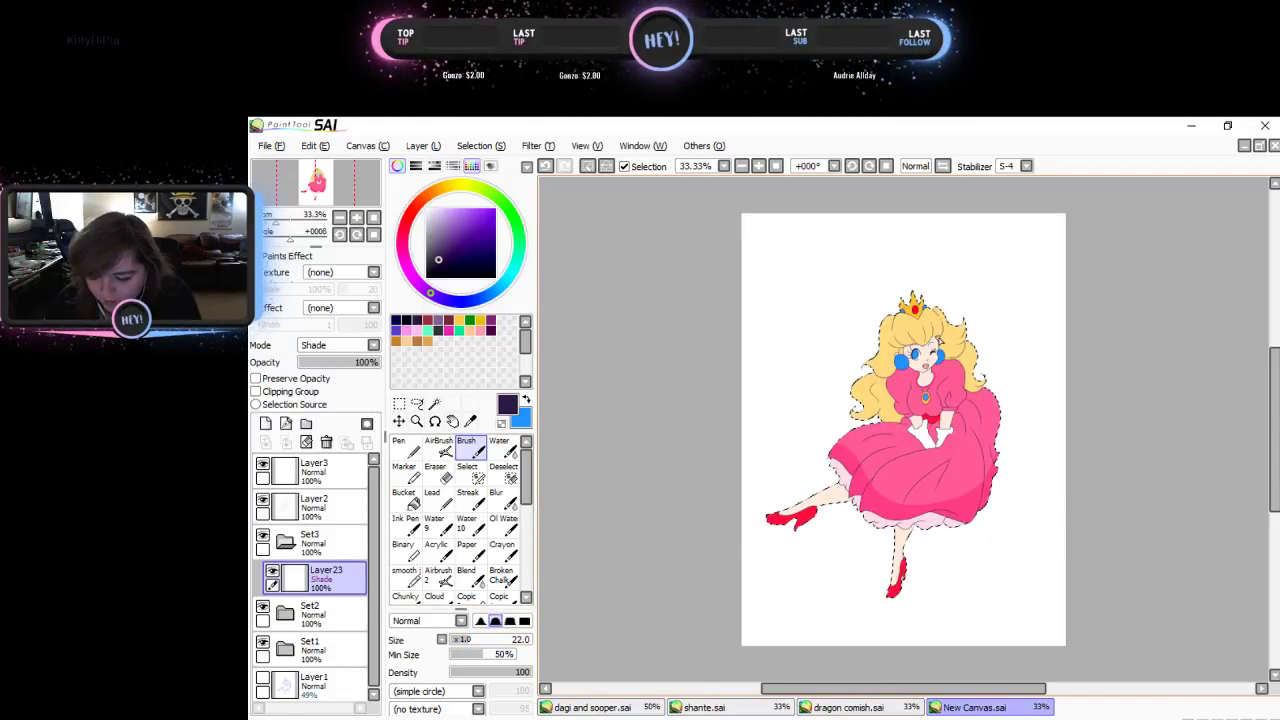
- Paint dark purple shading strokes along the bangs, side curls and long hair locks on Layer23
scroll(940, 345, up, 3)
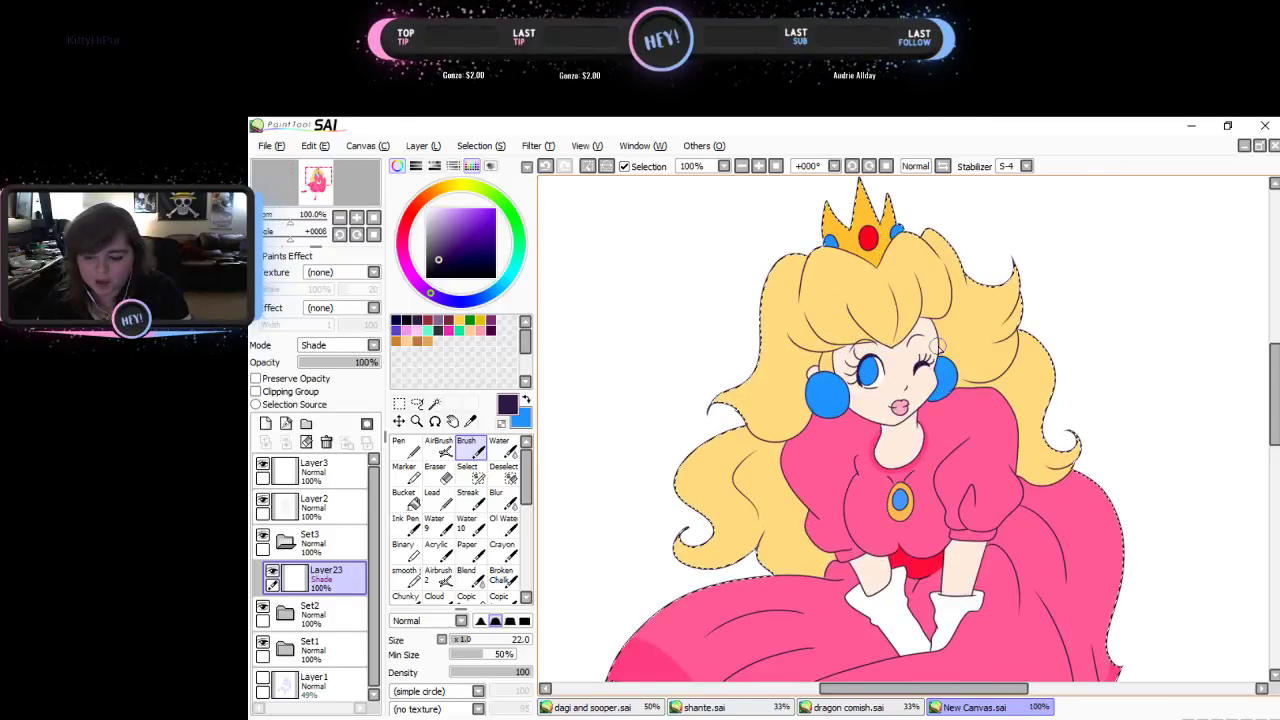
drag(848, 300, 878, 338)
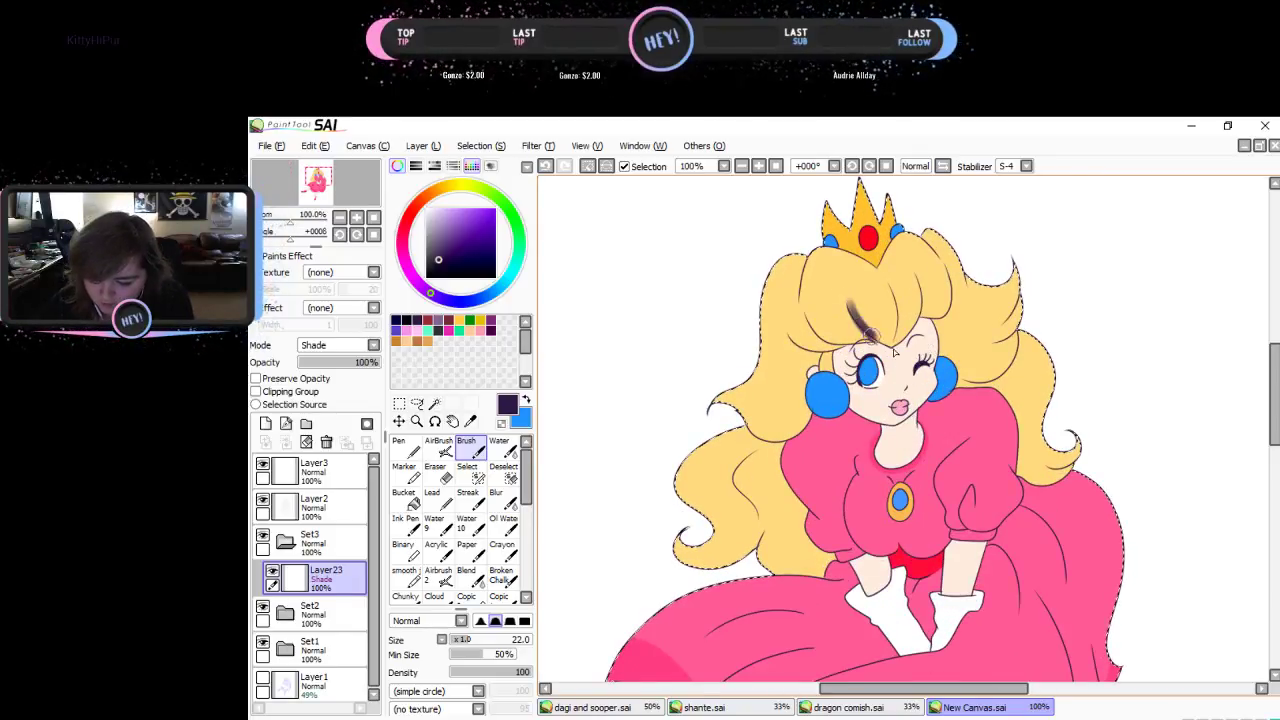
drag(887, 289, 892, 340)
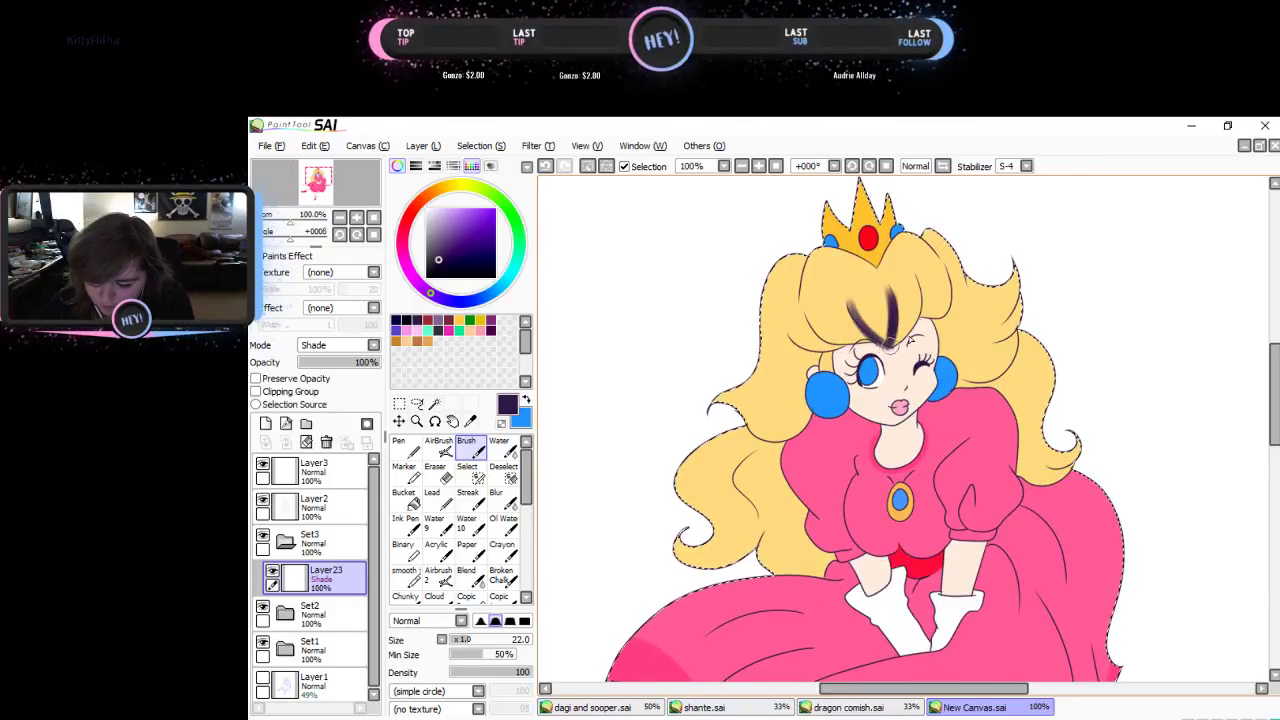
mouse_move(922, 266)
mouse_down()
mouse_move(922, 313)
mouse_move(941, 303)
mouse_move(950, 244)
mouse_up()
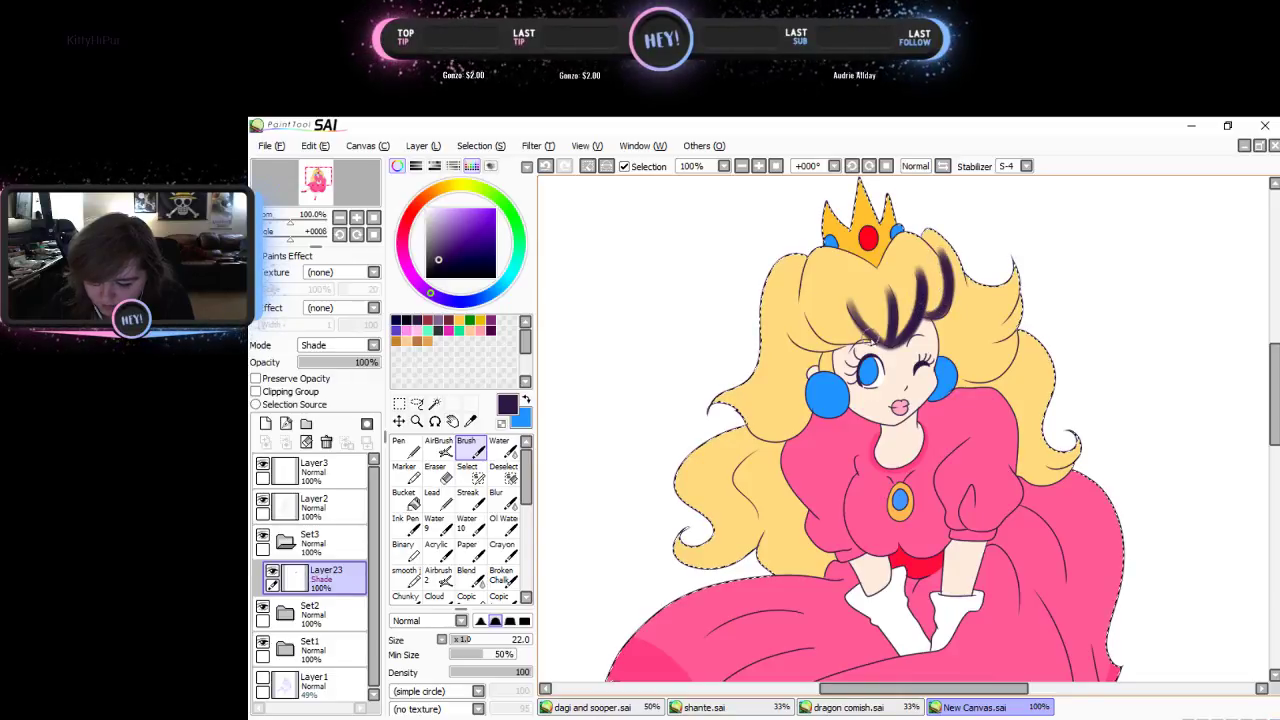
mouse_move(884, 345)
mouse_down()
mouse_move(836, 340)
mouse_move(802, 286)
mouse_move(816, 325)
mouse_move(886, 343)
mouse_move(818, 352)
mouse_move(786, 338)
mouse_up()
key(ctrl+z)
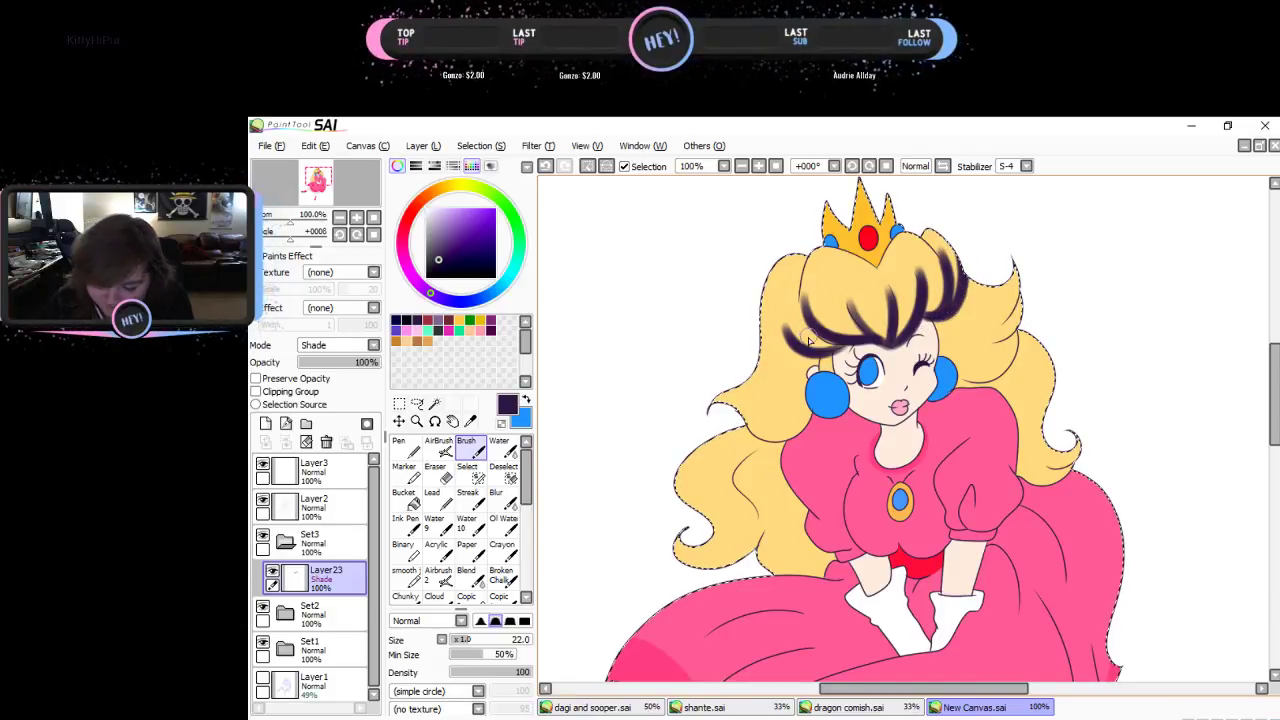
mouse_move(705, 412)
mouse_down()
mouse_move(735, 409)
mouse_move(762, 432)
mouse_move(799, 420)
mouse_move(805, 361)
mouse_move(823, 355)
mouse_move(808, 362)
mouse_move(822, 397)
mouse_up()
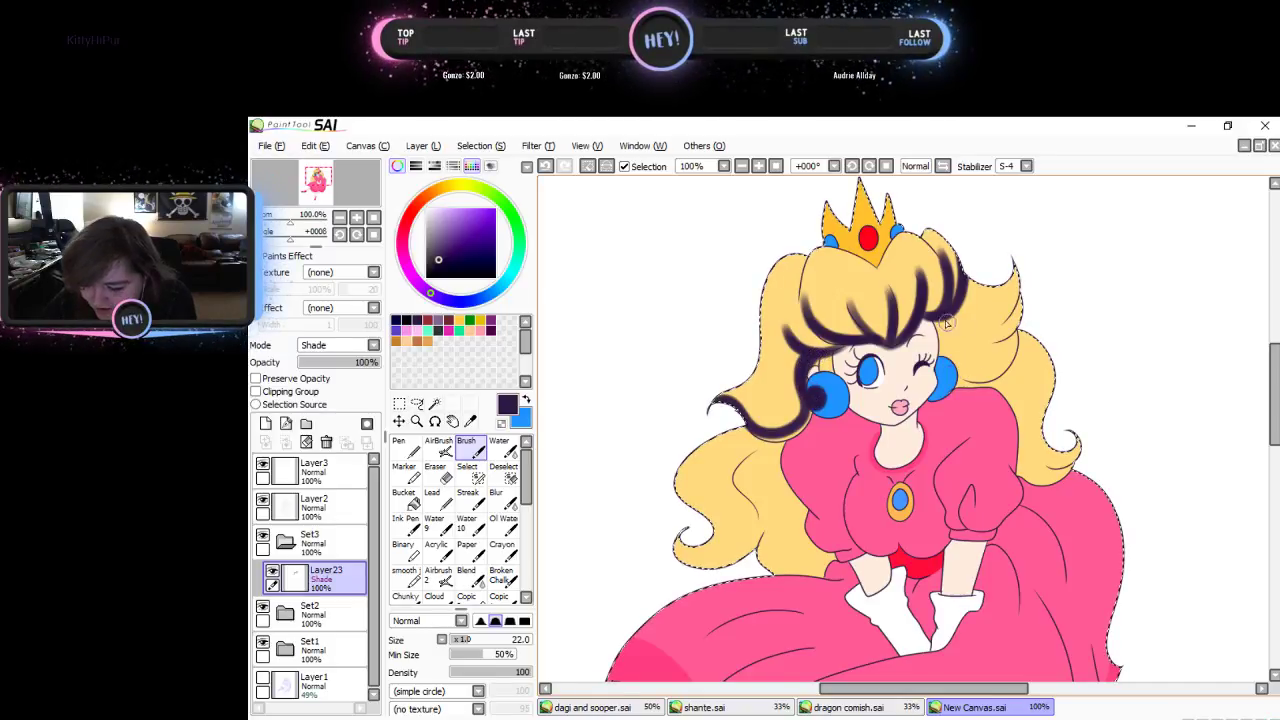
drag(936, 320, 1035, 299)
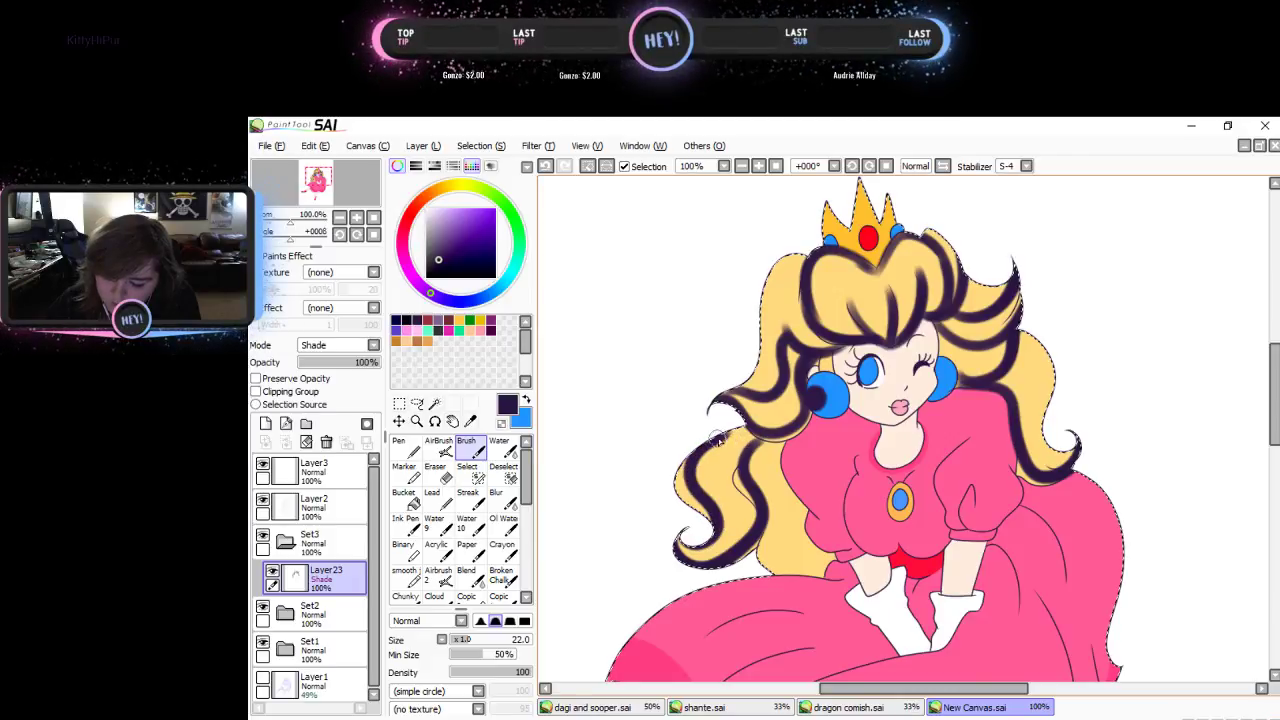
- Set Layer23's opacity to 60%, keeping its blending mode at Shade
click(352, 347)
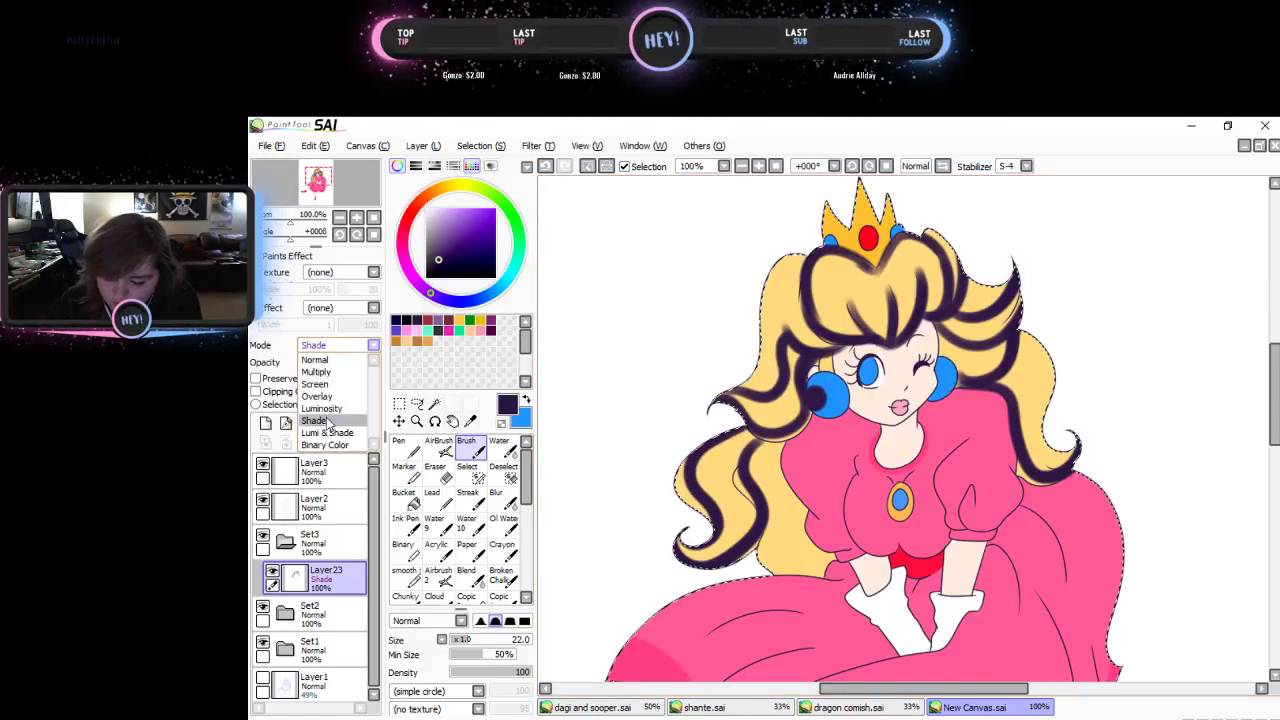
click(345, 331)
click(347, 363)
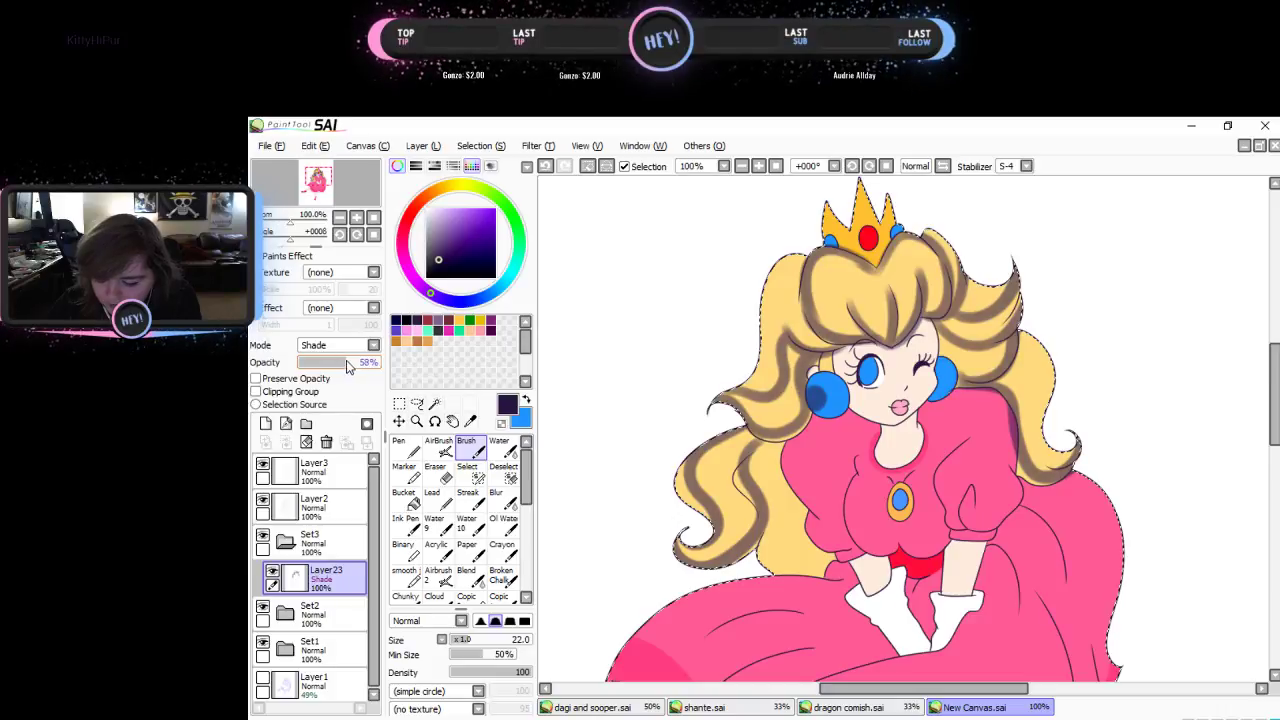
drag(347, 366, 350, 365)
- Try smoothing the bangs' shading with the Blend tool at size 35, and clear Layer23
click(497, 497)
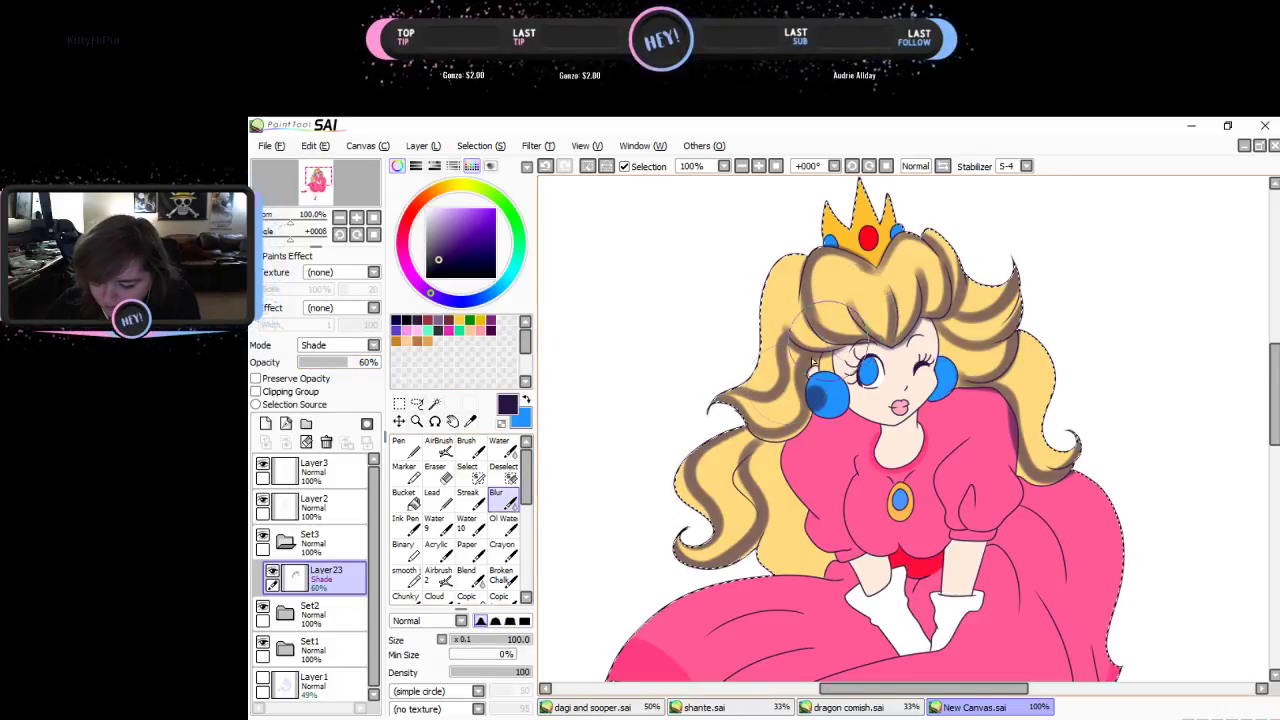
scroll(460, 520, down, 3)
click(466, 508)
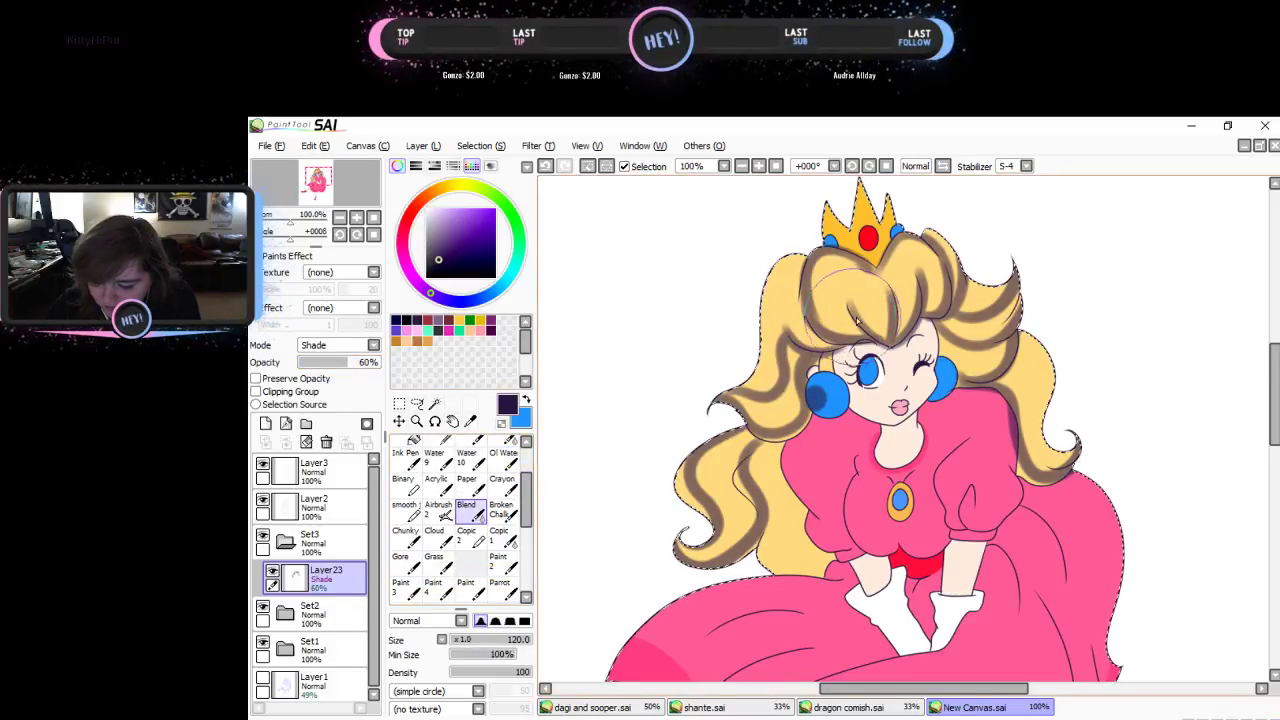
key([)
key([)
key([)
key([)
key([)
key([)
key([)
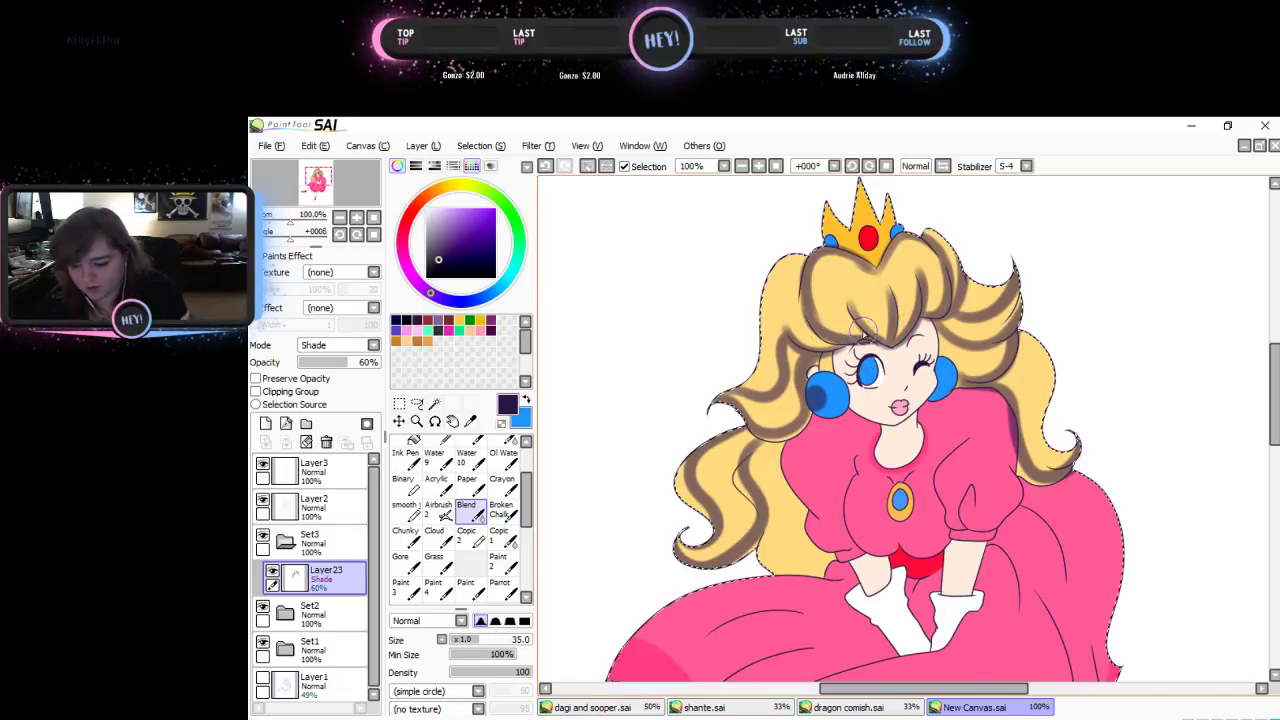
mouse_move(860, 330)
mouse_down()
mouse_move(810, 310)
mouse_move(829, 266)
mouse_move(816, 300)
mouse_move(839, 334)
mouse_move(835, 281)
mouse_move(820, 317)
mouse_move(843, 285)
mouse_move(884, 332)
mouse_move(870, 276)
mouse_move(885, 308)
mouse_up()
click(306, 441)
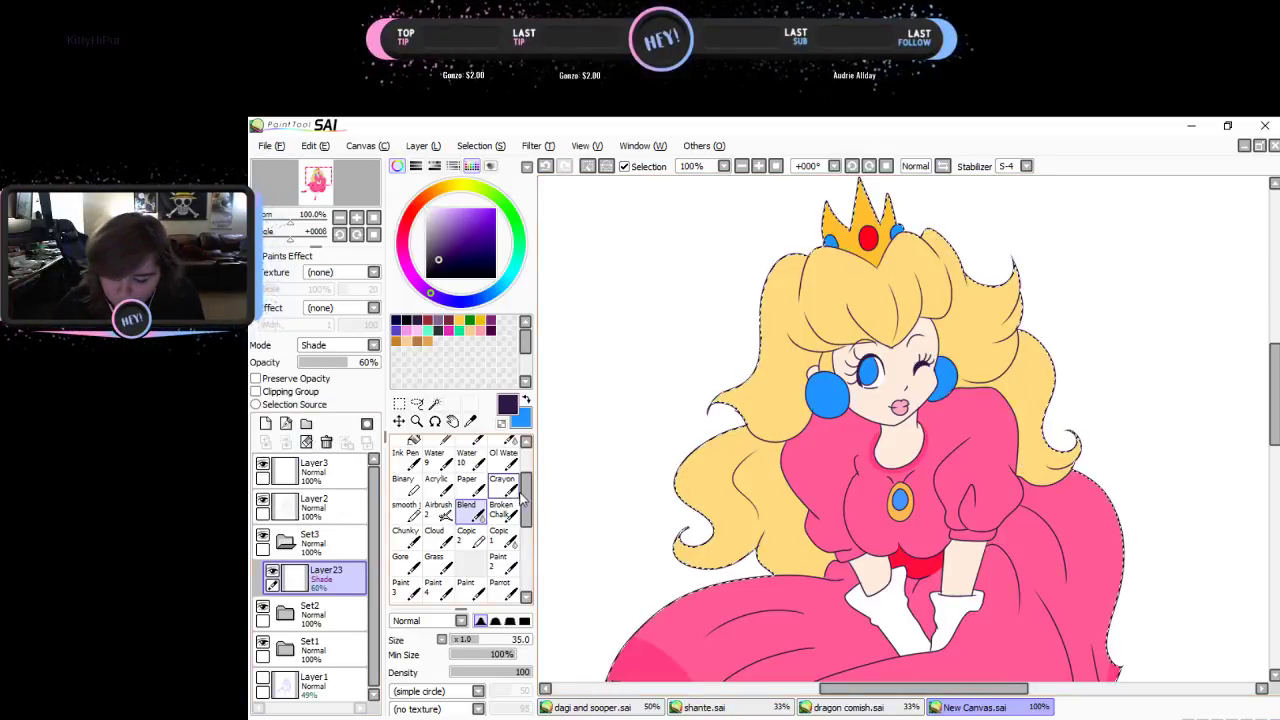
- Try a medium purple Brush stroke along the hair curl beside the left earring, and clear Layer23
scroll(470, 500, up, 3)
click(451, 238)
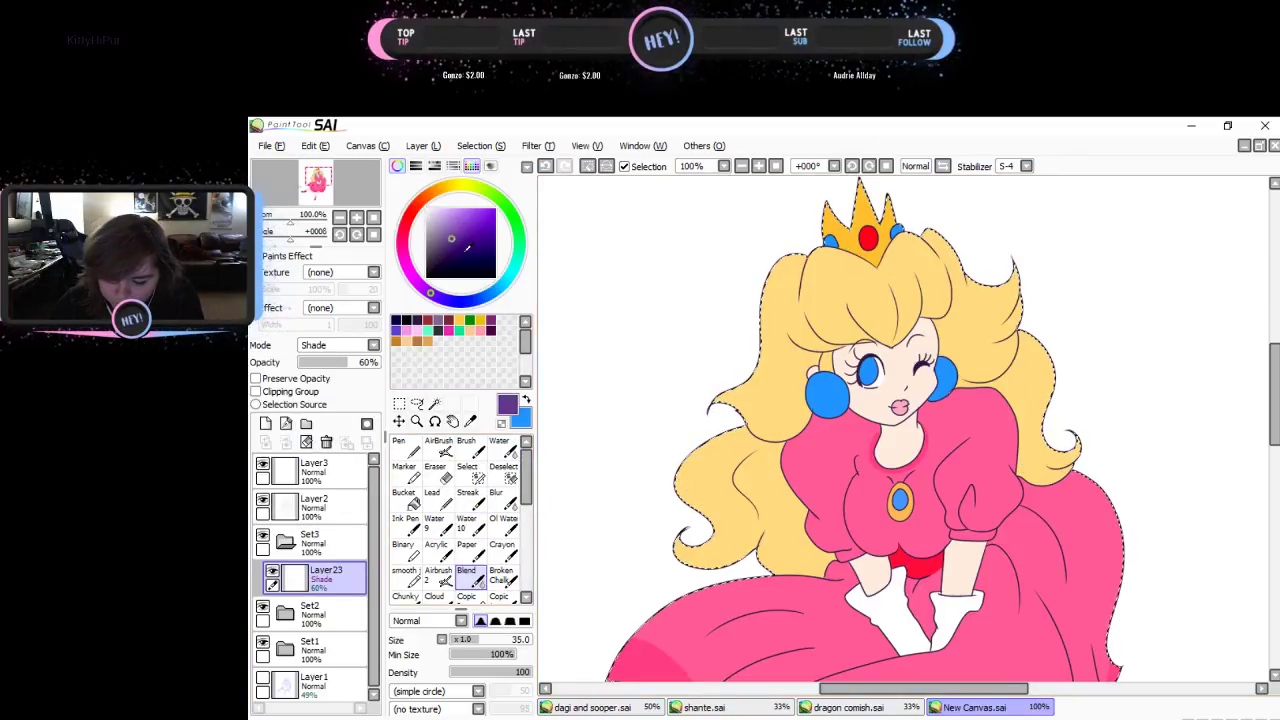
click(467, 447)
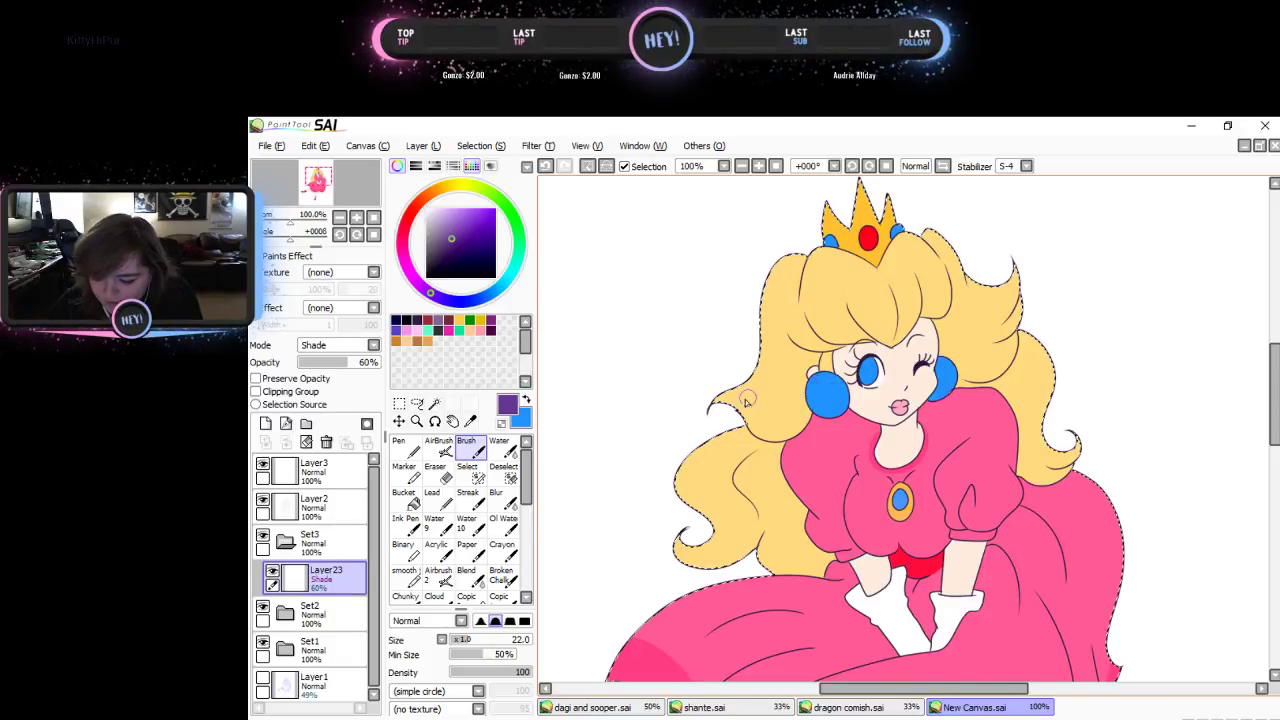
mouse_move(741, 421)
mouse_down()
mouse_move(798, 426)
mouse_move(795, 392)
mouse_up()
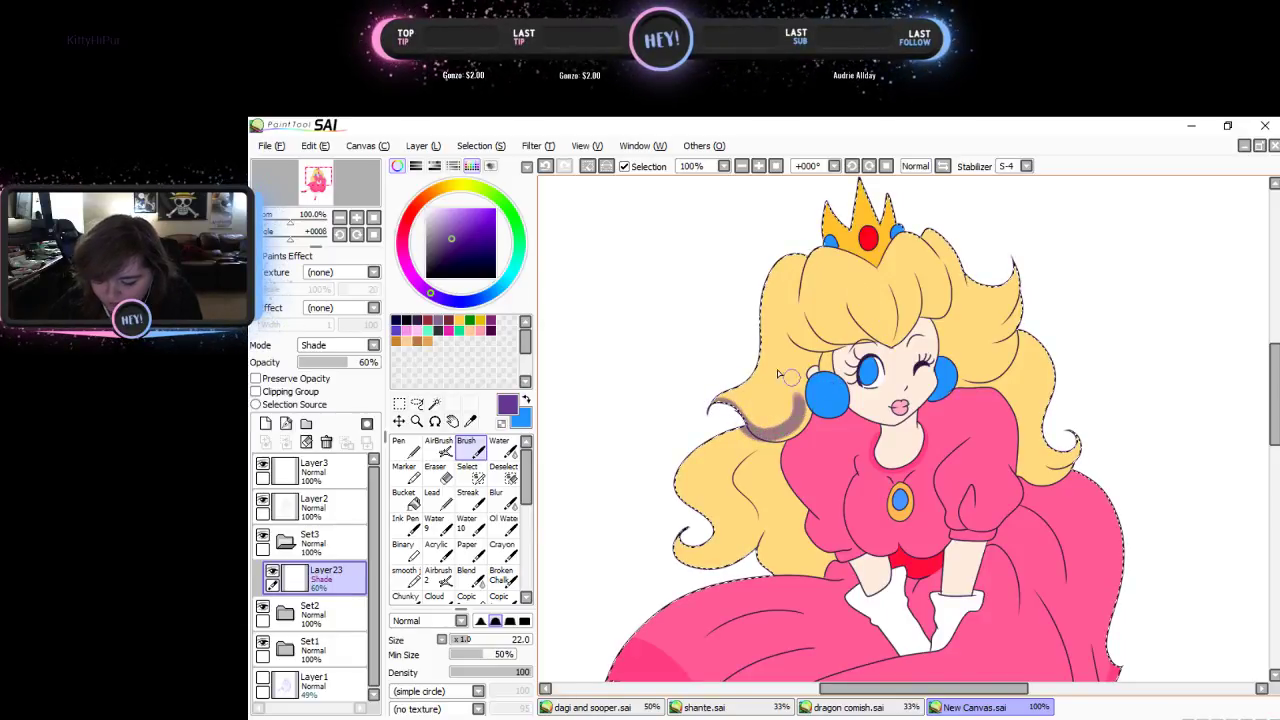
click(310, 438)
- Paint dark navy shading along the long fold on the right side of the skirt with the Brush at size 22
click(398, 320)
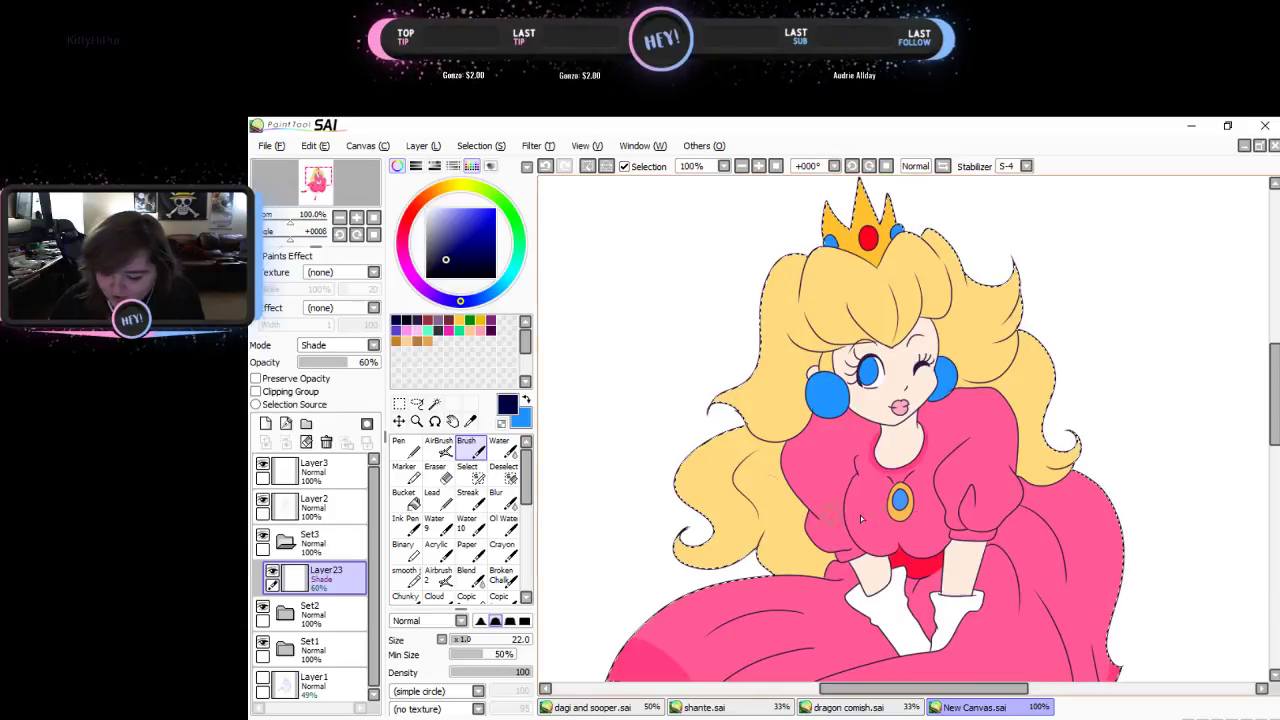
scroll(1277, 395, down, 1)
scroll(1277, 395, down, 5)
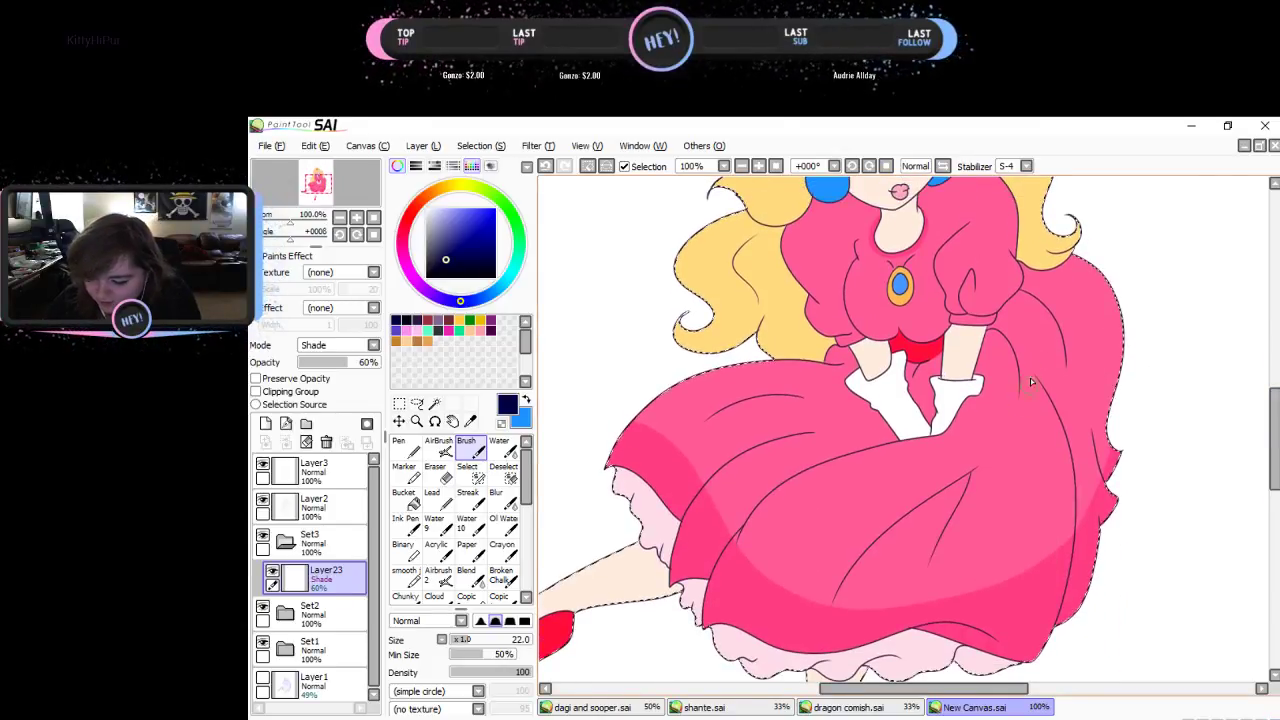
mouse_move(1030, 370)
mouse_down()
mouse_move(1054, 427)
mouse_move(1068, 538)
mouse_move(1044, 623)
mouse_move(998, 668)
mouse_up()
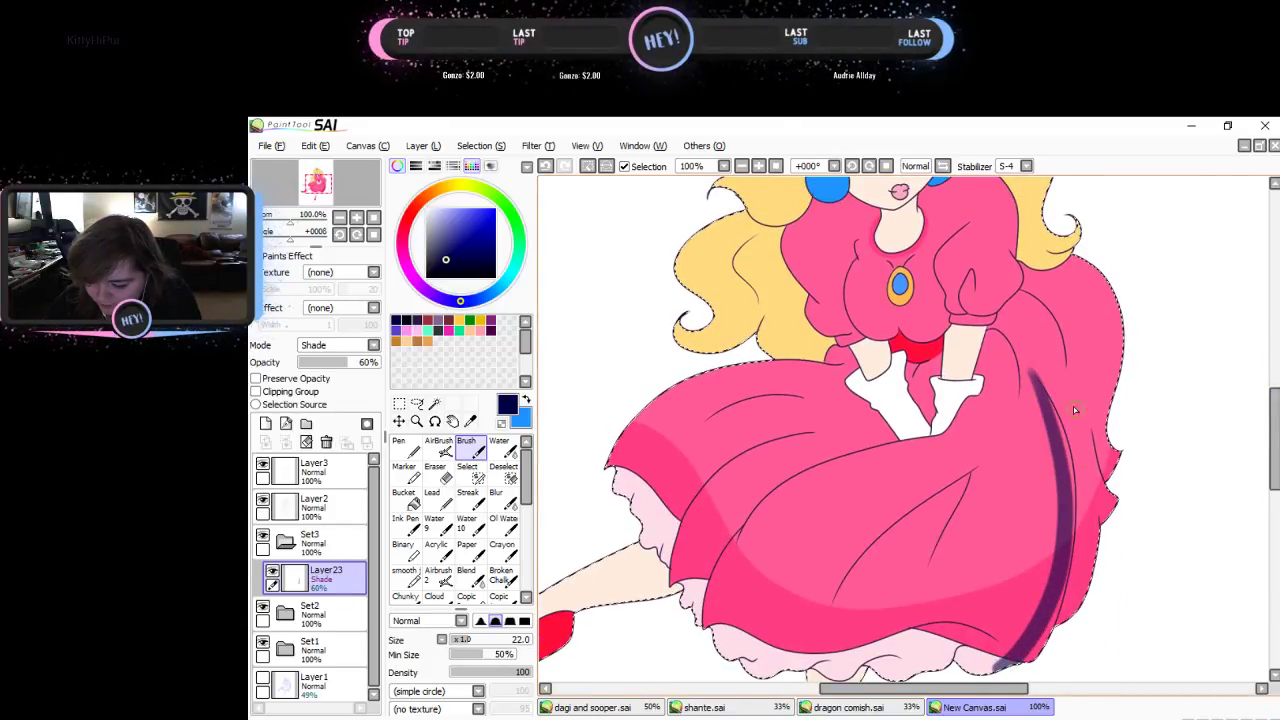
mouse_move(1036, 372)
mouse_down()
mouse_move(1078, 518)
mouse_move(1054, 625)
mouse_move(1000, 672)
mouse_up()
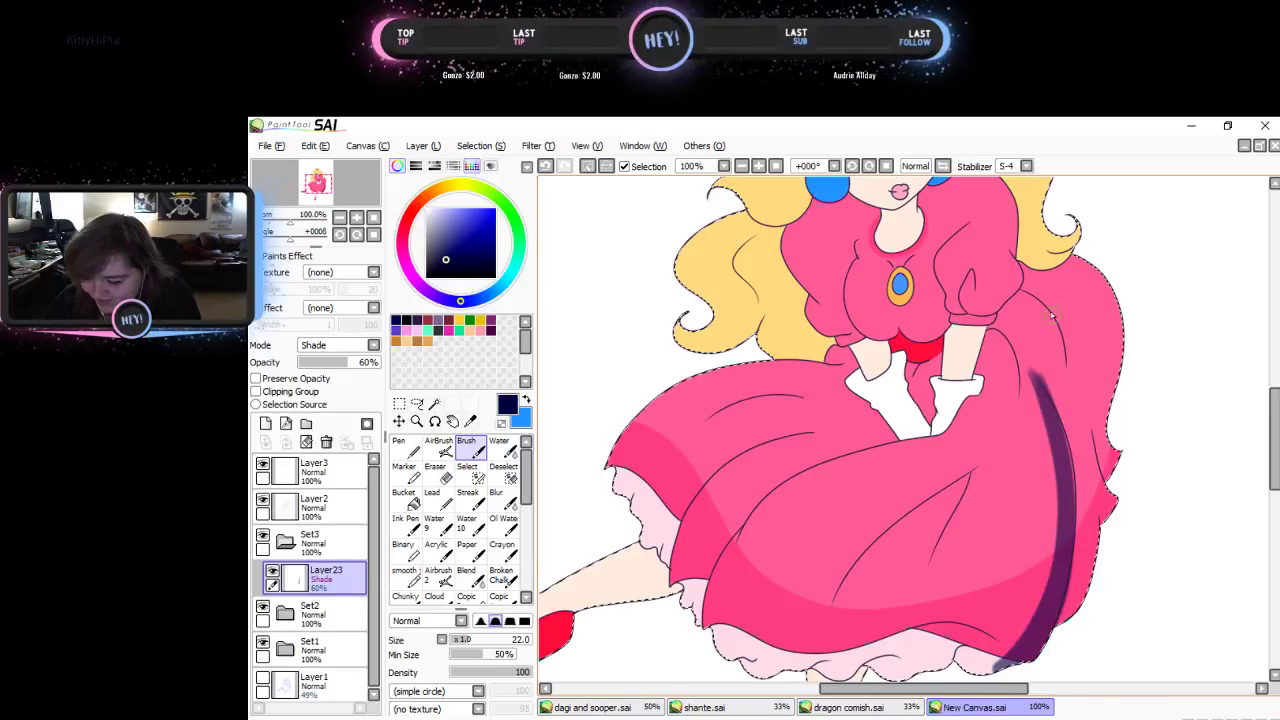
- Try extending the dark navy Brush shading up the skirt fold to the character's sleeve, and clear Layer23
drag(995, 323, 1030, 405)
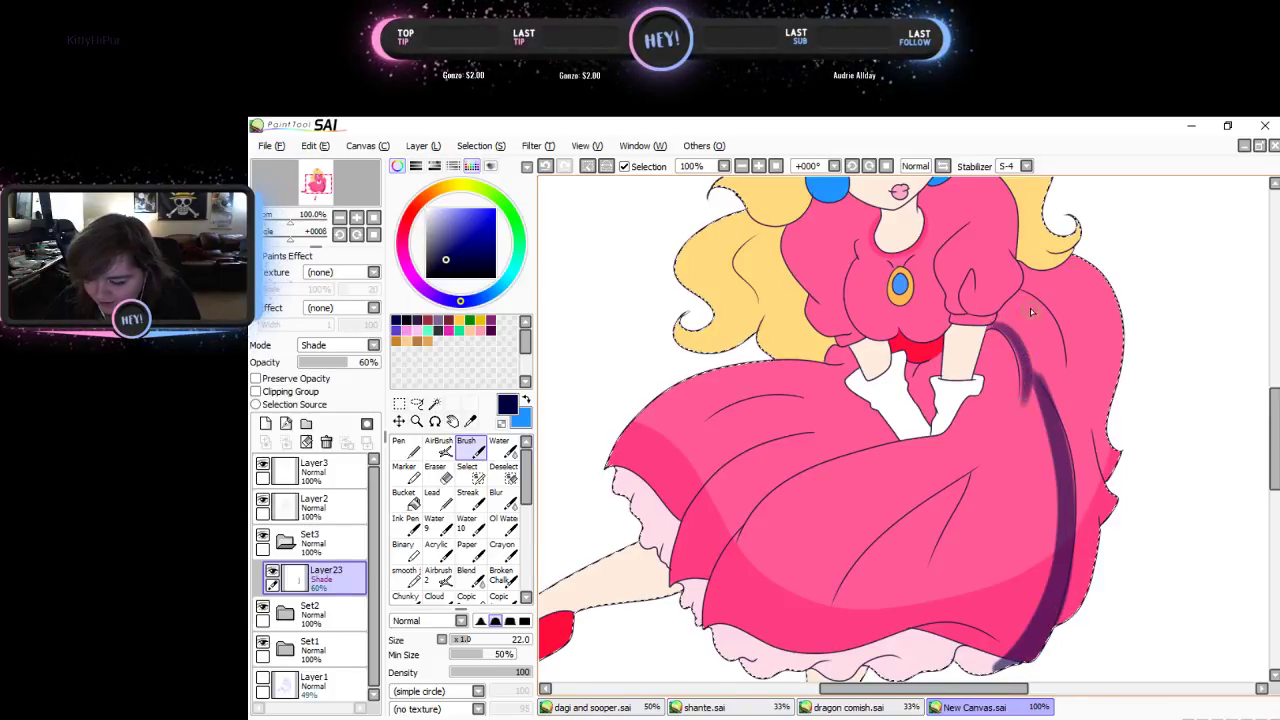
drag(997, 328, 1024, 378)
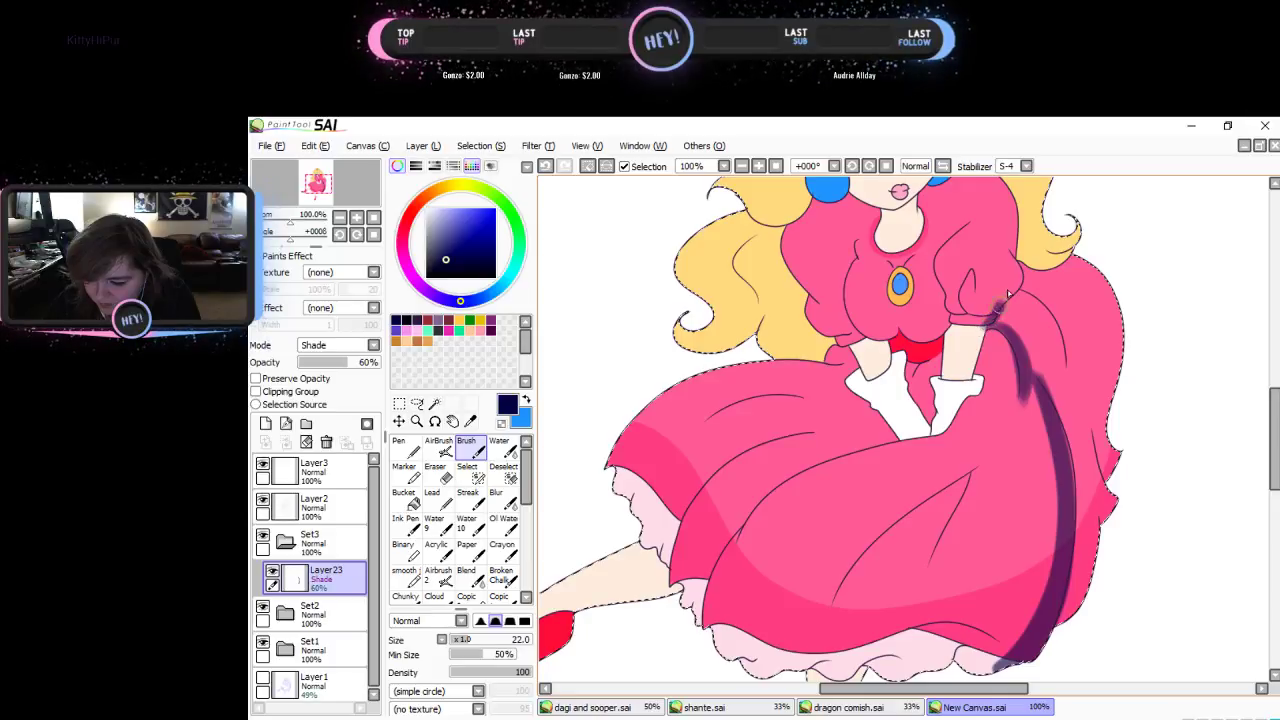
key(ctrl+z)
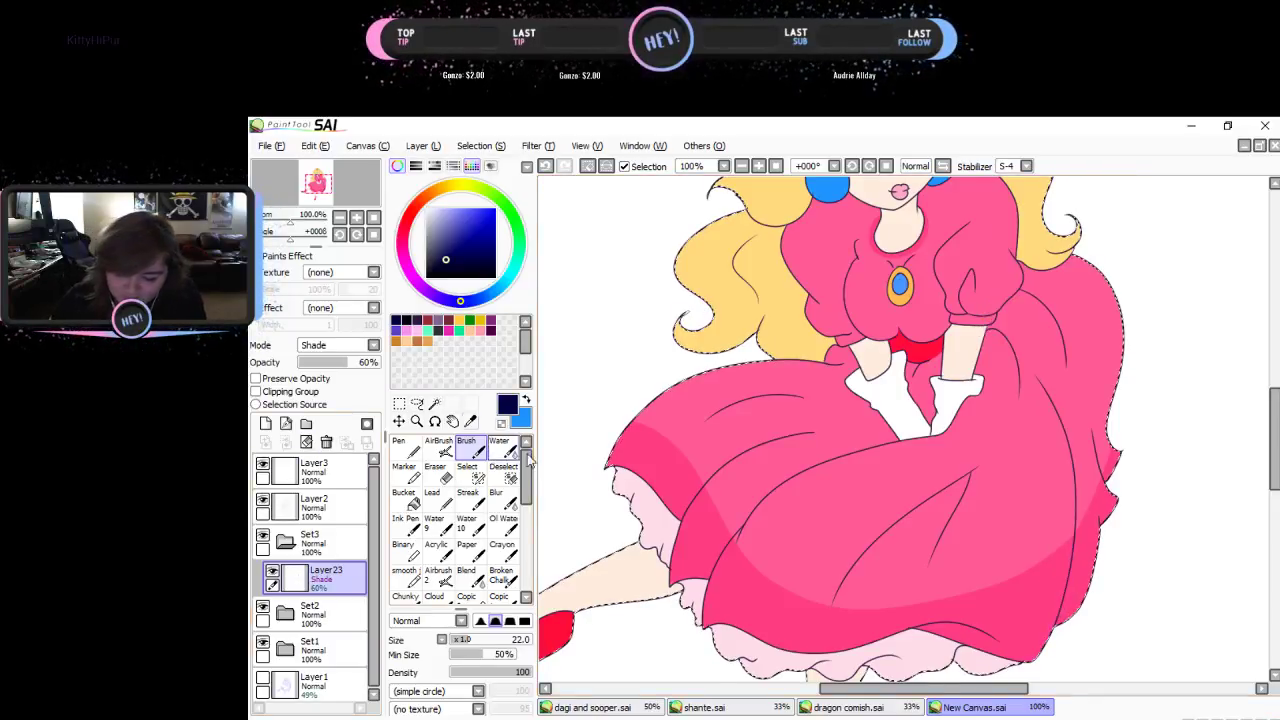
- Airbrush dark navy shading at size 100 along the skirt's hem and up its lower right edge
click(438, 447)
key(bracketright)
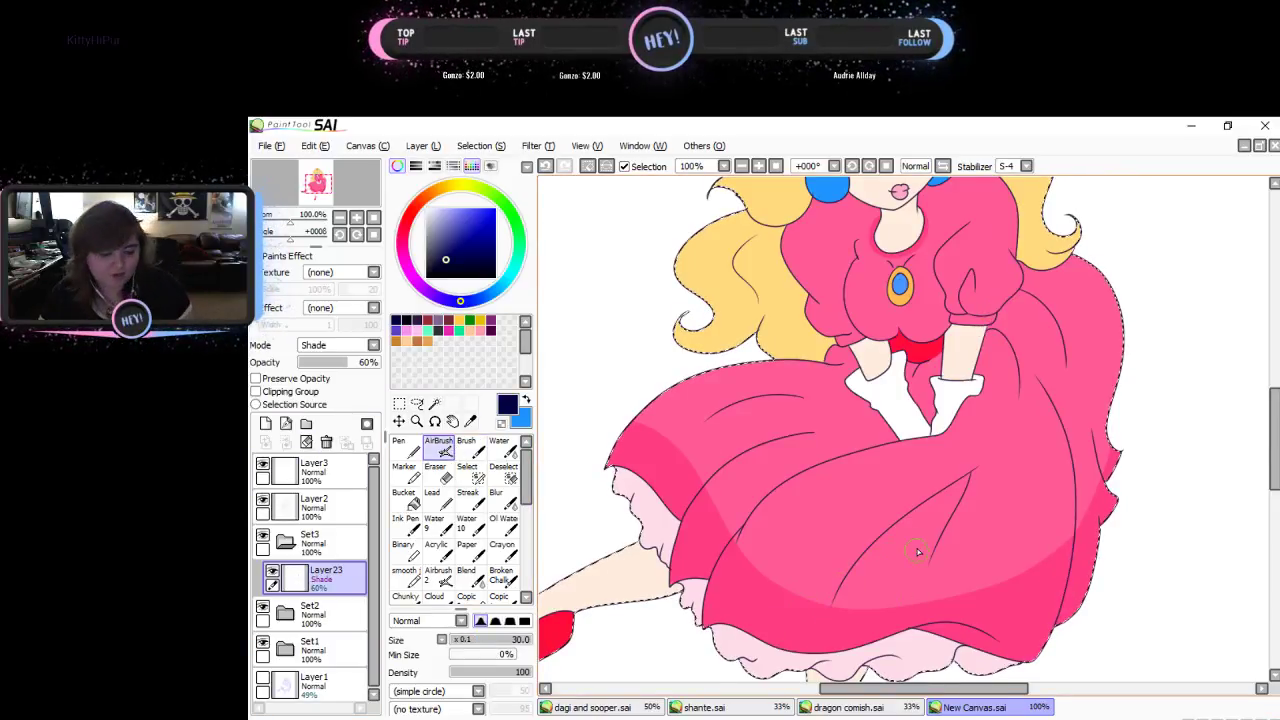
key(bracketright)
key(bracketright)
key(bracketright)
key(bracketright)
key(bracketright)
key(bracketright)
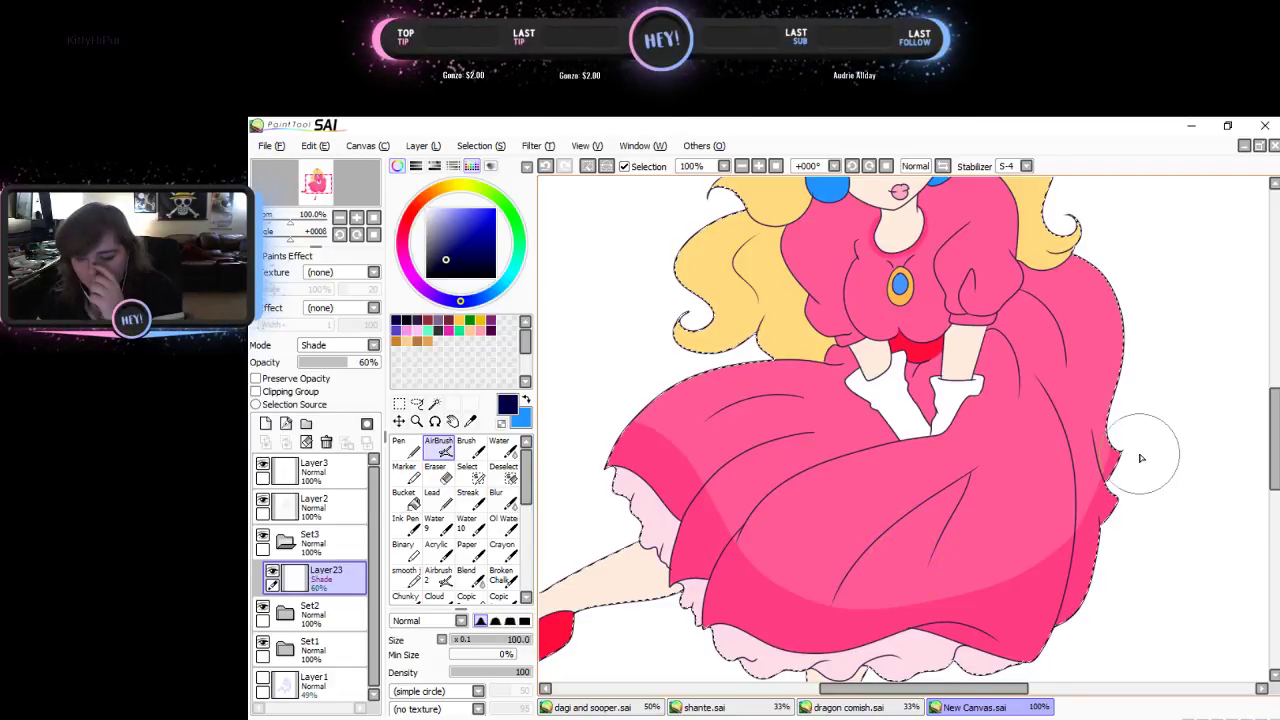
scroll(1256, 440, down, 5)
scroll(871, 543, up, 3)
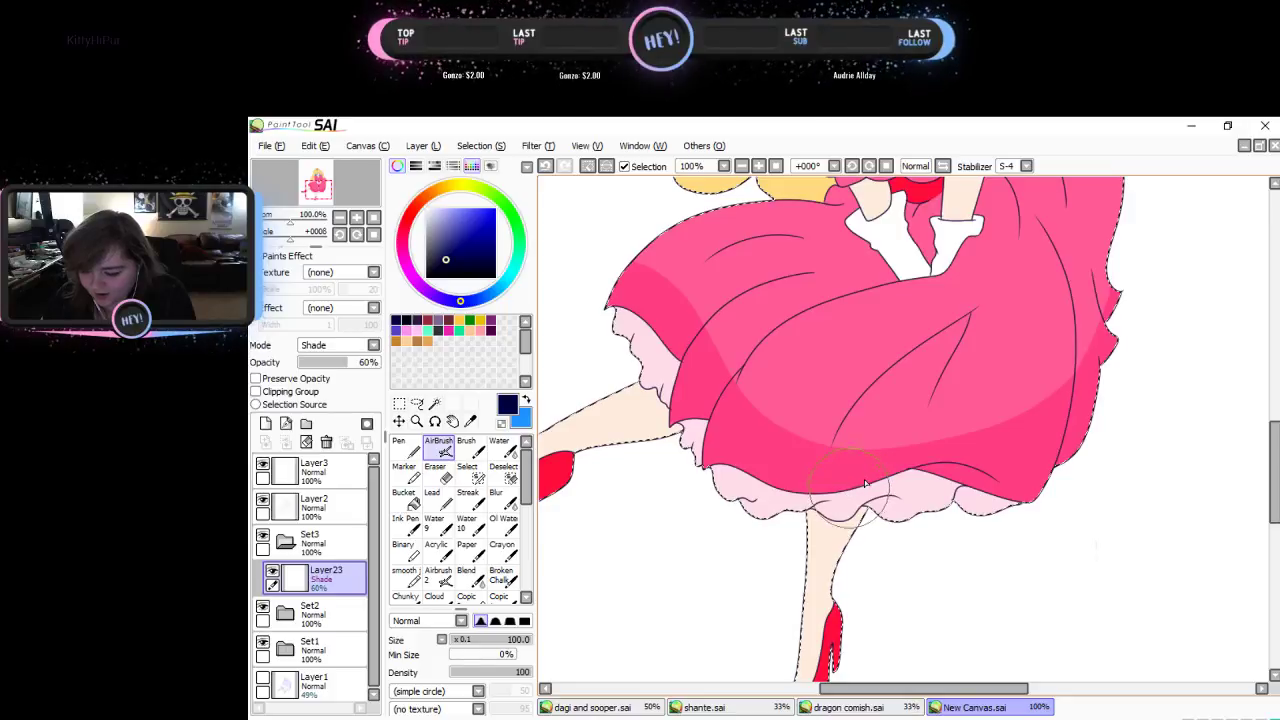
mouse_move(865, 480)
mouse_down()
mouse_move(987, 473)
mouse_move(1085, 420)
mouse_move(1136, 168)
mouse_move(1034, 488)
mouse_move(1143, 277)
mouse_move(1100, 423)
mouse_move(790, 505)
mouse_move(706, 465)
mouse_move(800, 482)
mouse_move(1006, 449)
mouse_move(1123, 363)
mouse_up()
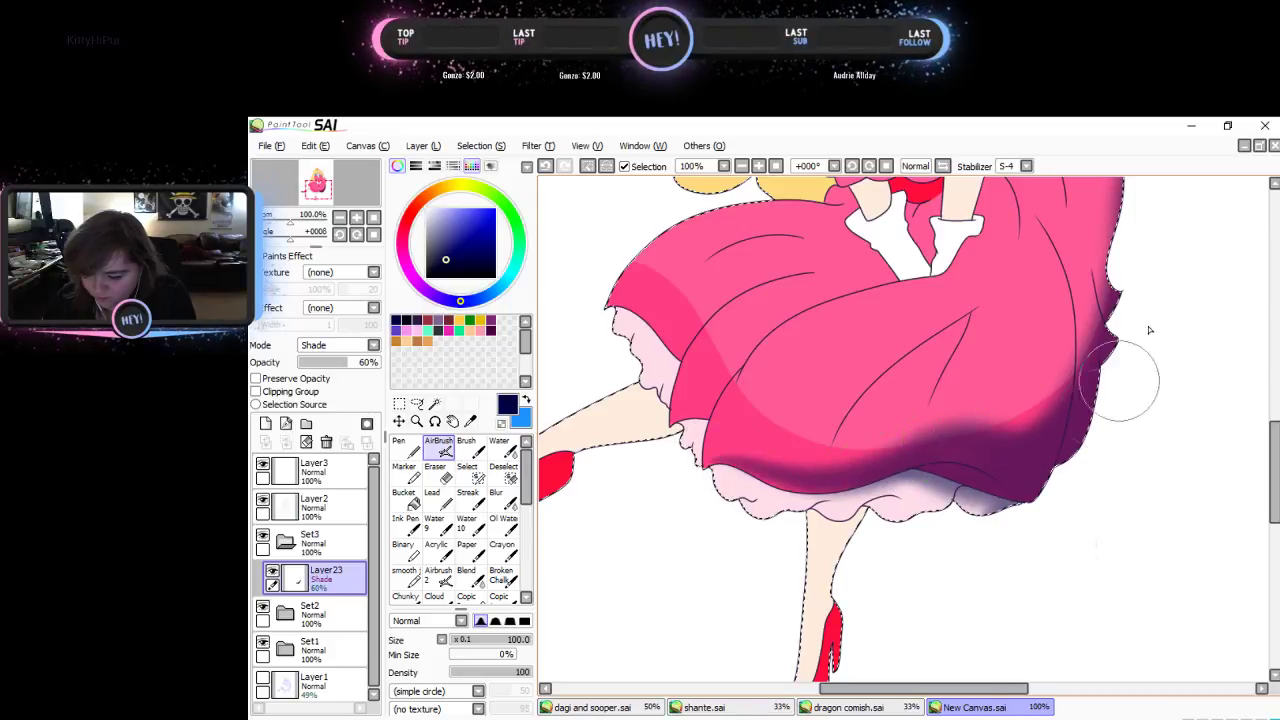
- Airbrush dark navy shading along the skirt's right edge, the long fold, the folds below the sleeve and the V-shaped central fold
drag(1275, 472, 1275, 434)
mouse_move(1038, 399)
mouse_down()
mouse_move(1048, 412)
mouse_move(1030, 672)
mouse_up()
mouse_move(1050, 625)
mouse_down()
mouse_move(1110, 530)
mouse_move(1140, 315)
mouse_up()
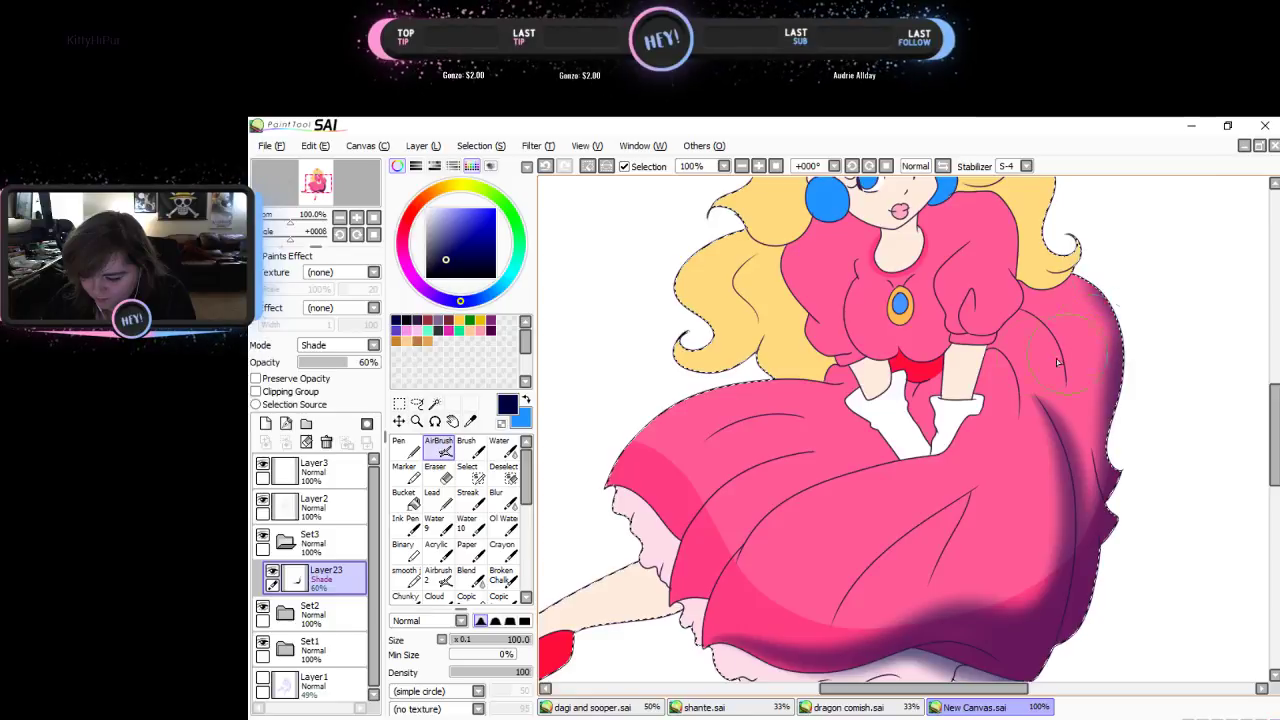
drag(1014, 316, 1067, 394)
drag(995, 348, 1028, 405)
mouse_move(968, 497)
mouse_down()
mouse_move(850, 596)
mouse_move(836, 652)
mouse_up()
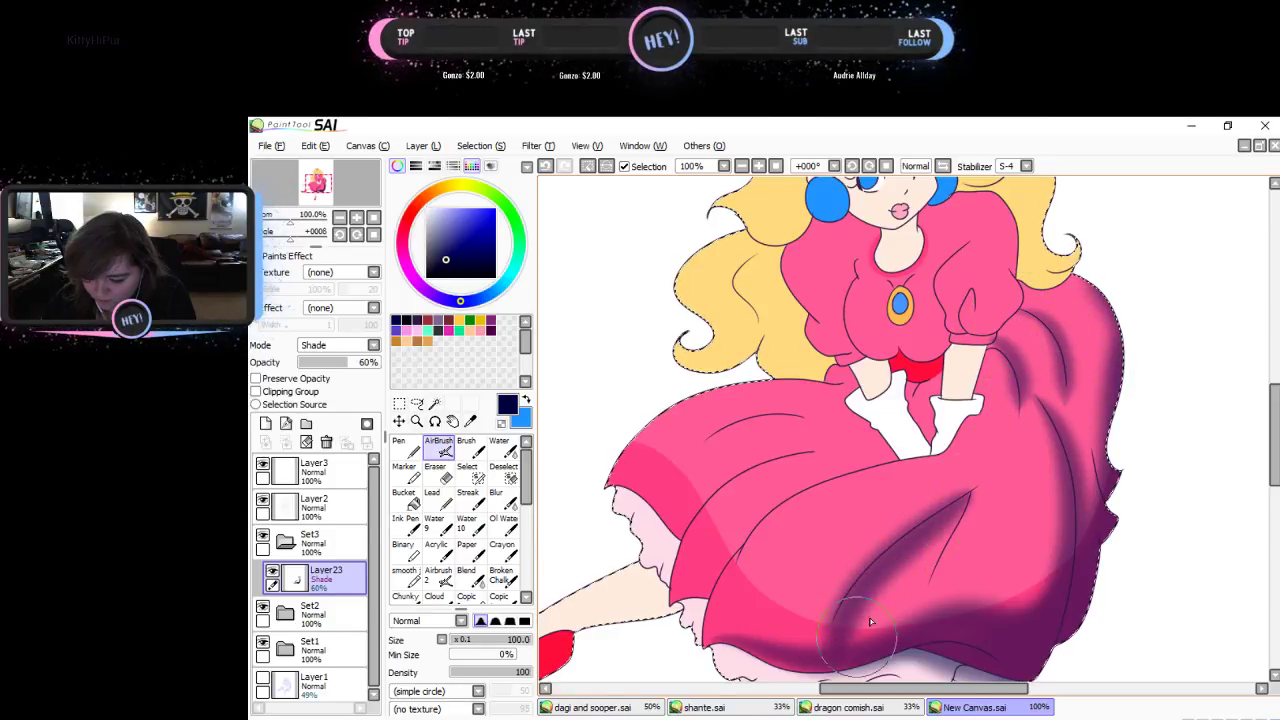
mouse_move(968, 492)
mouse_down()
mouse_move(922, 606)
mouse_move(893, 634)
mouse_up()
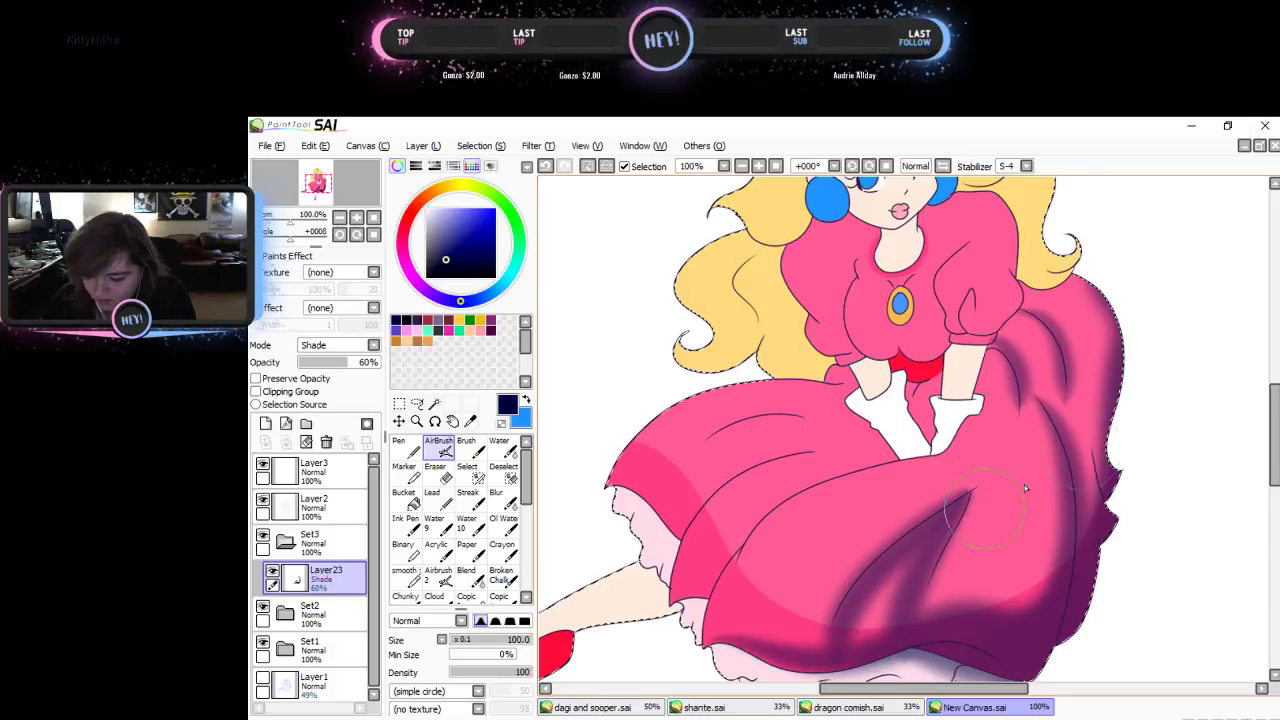
- Airbrush dark navy shading along the bangs, the side of the face, the right hair locks and the dress shoulder
drag(1268, 410, 1268, 450)
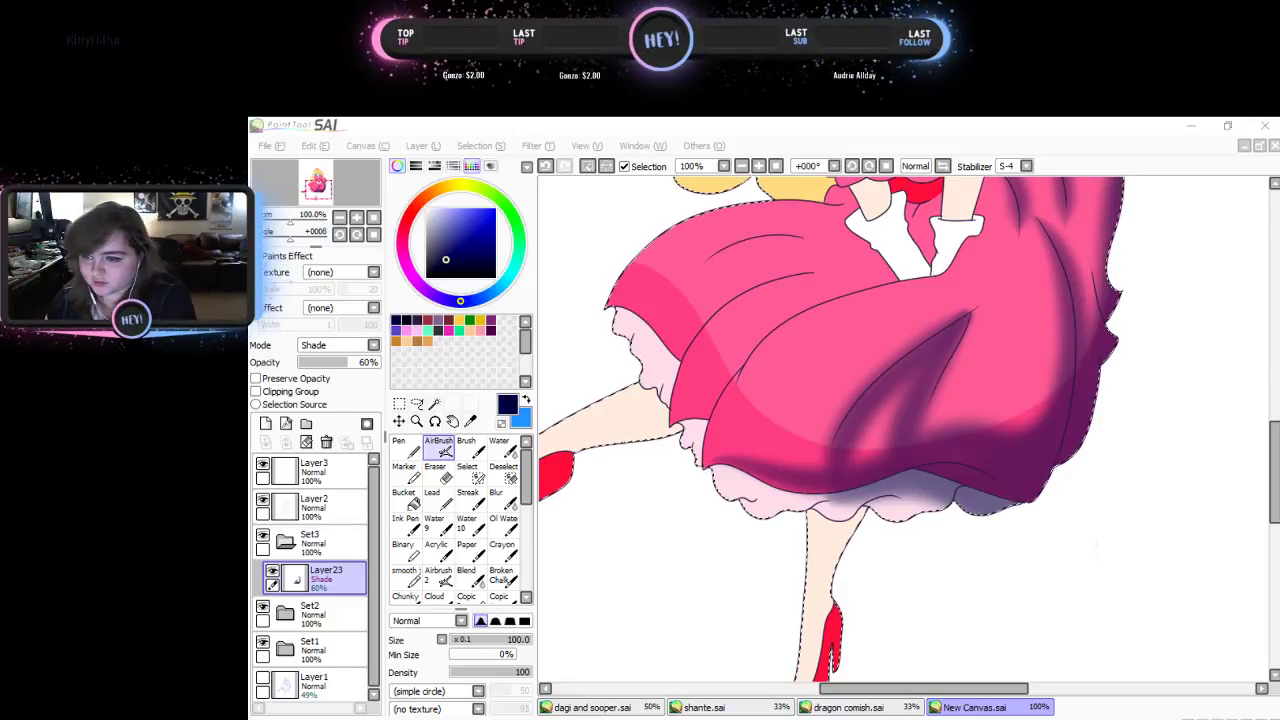
click(1113, 283)
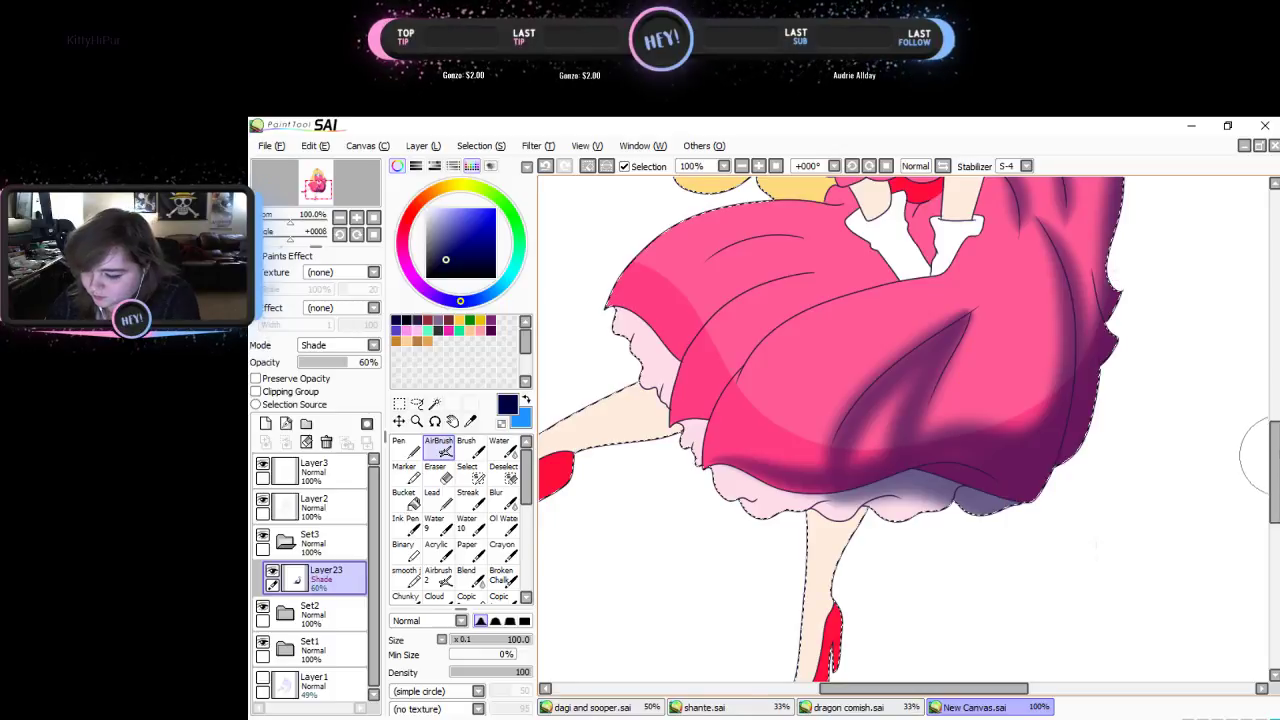
scroll(835, 363, up, 5)
mouse_move(835, 363)
mouse_down()
mouse_move(796, 389)
mouse_move(827, 396)
mouse_move(867, 365)
mouse_move(907, 376)
mouse_move(940, 330)
mouse_move(951, 276)
mouse_move(849, 330)
mouse_move(846, 367)
mouse_move(888, 382)
mouse_move(884, 310)
mouse_move(897, 383)
mouse_move(923, 348)
mouse_move(908, 301)
mouse_move(892, 367)
mouse_move(955, 332)
mouse_move(940, 370)
mouse_move(928, 345)
mouse_move(931, 433)
mouse_move(891, 465)
mouse_move(917, 448)
mouse_move(929, 470)
mouse_move(919, 489)
mouse_move(923, 448)
mouse_move(991, 428)
mouse_move(1016, 461)
mouse_move(1050, 525)
mouse_up()
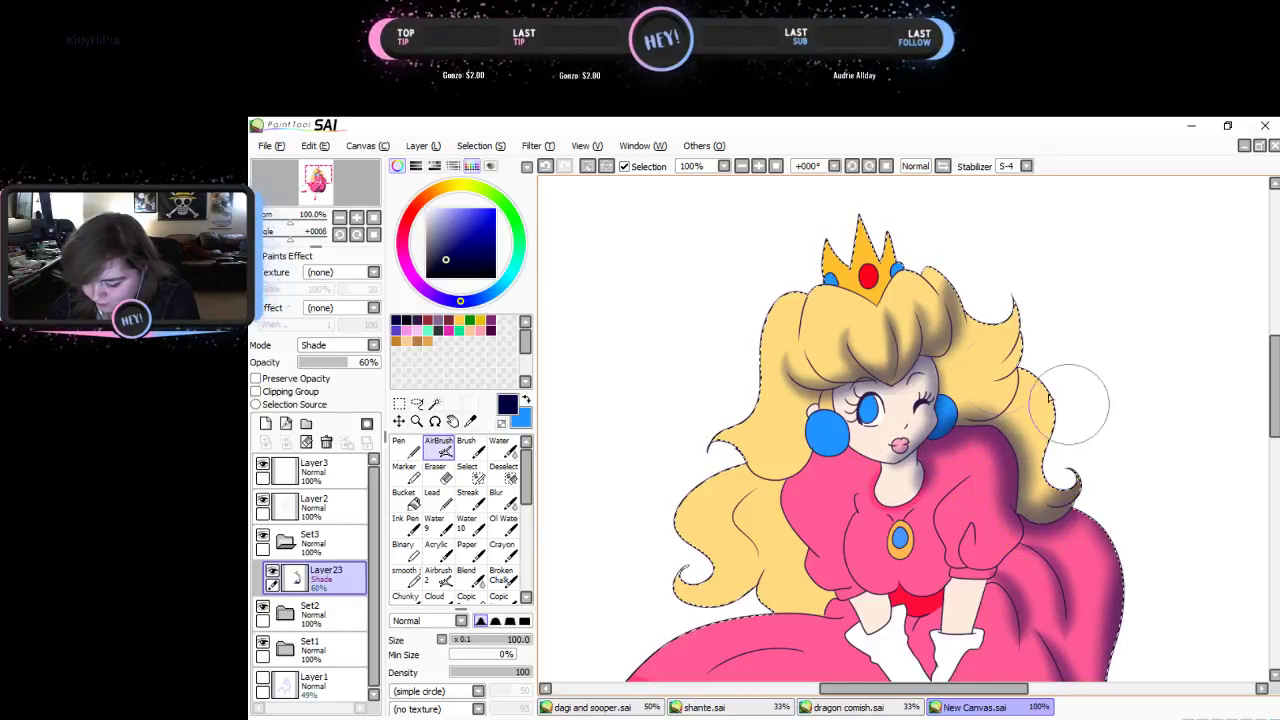
- Soften the shading on the hair and the skirt folds with the Blur tool at size 100
click(496, 493)
mouse_move(946, 392)
mouse_down()
mouse_move(1022, 436)
mouse_move(1053, 487)
mouse_up()
drag(1276, 422, 1276, 480)
mouse_move(1090, 225)
mouse_down()
mouse_move(1083, 510)
mouse_move(1098, 232)
mouse_up()
mouse_move(1032, 348)
mouse_down()
mouse_move(1054, 473)
mouse_move(1028, 571)
mouse_move(933, 570)
mouse_move(933, 543)
mouse_move(1018, 447)
mouse_move(959, 489)
mouse_move(894, 601)
mouse_move(888, 540)
mouse_move(849, 622)
mouse_move(965, 584)
mouse_move(1015, 596)
mouse_move(841, 649)
mouse_move(941, 658)
mouse_move(941, 626)
mouse_move(824, 640)
mouse_move(1042, 685)
mouse_move(1086, 595)
mouse_move(926, 651)
mouse_move(1116, 557)
mouse_move(1126, 369)
mouse_move(1122, 457)
mouse_up()
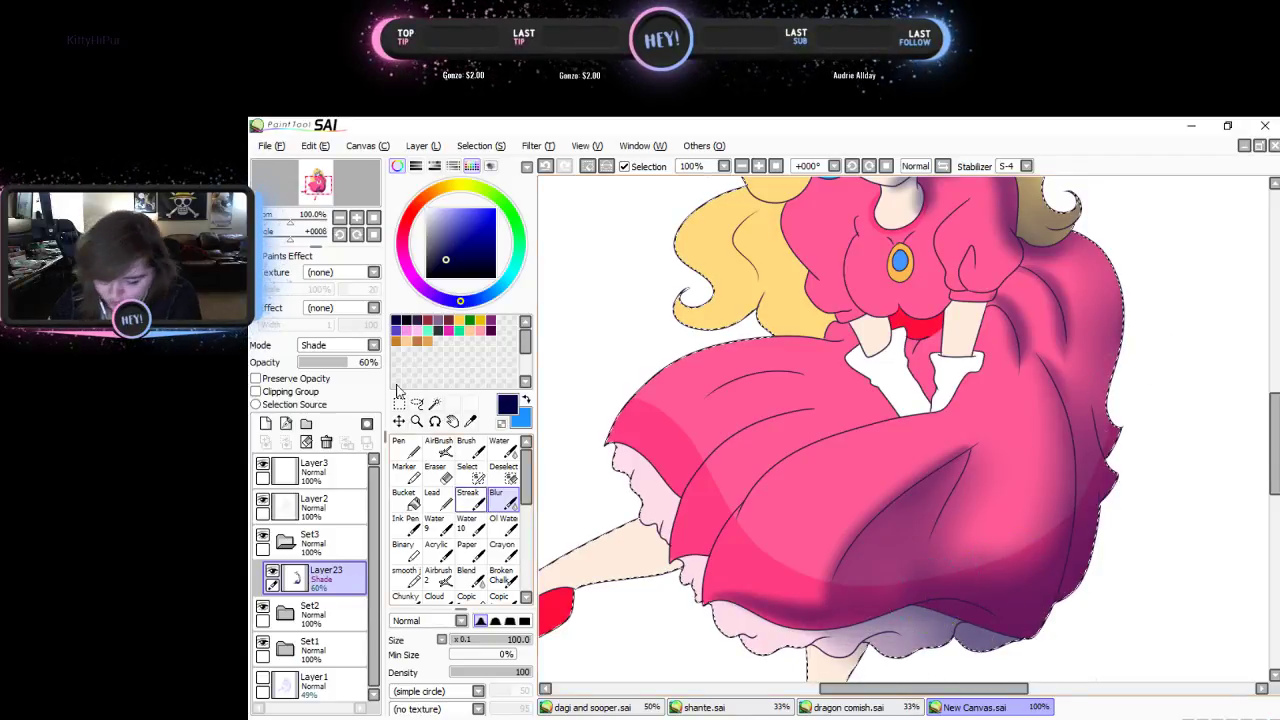
- Set Layer23's opacity to 81% and clear the layer
click(364, 362)
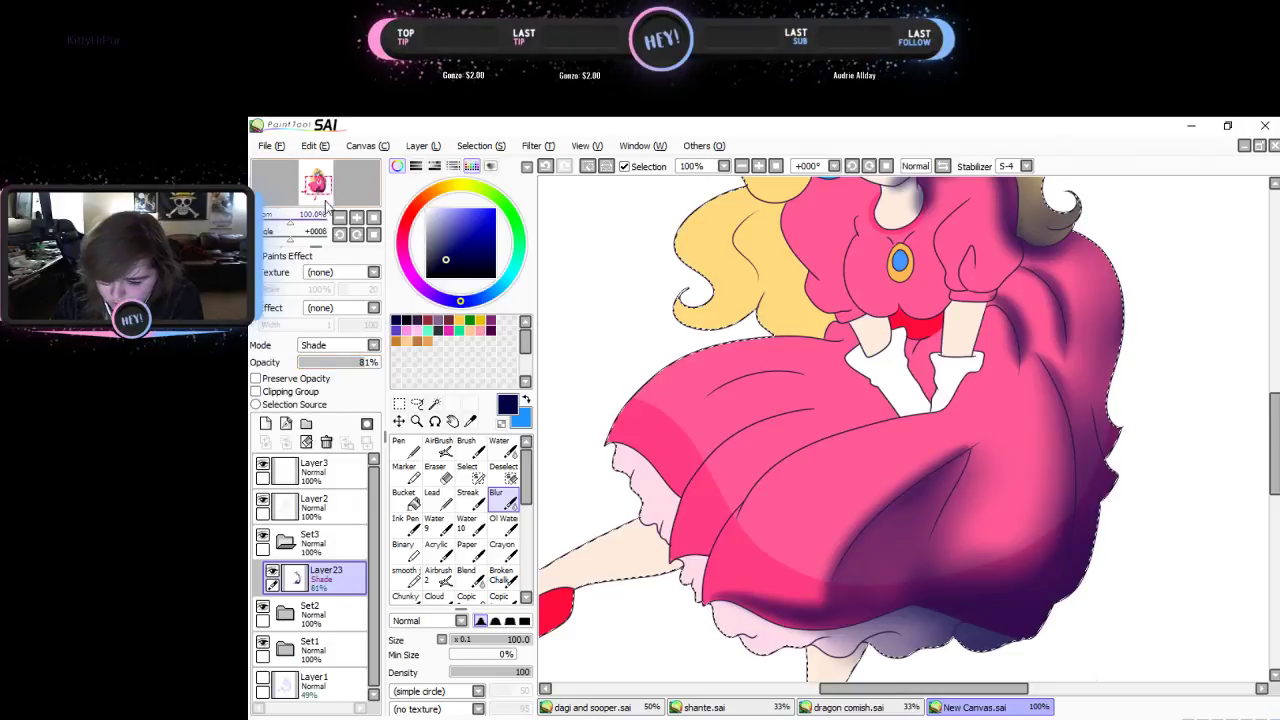
drag(315, 197, 321, 192)
click(308, 443)
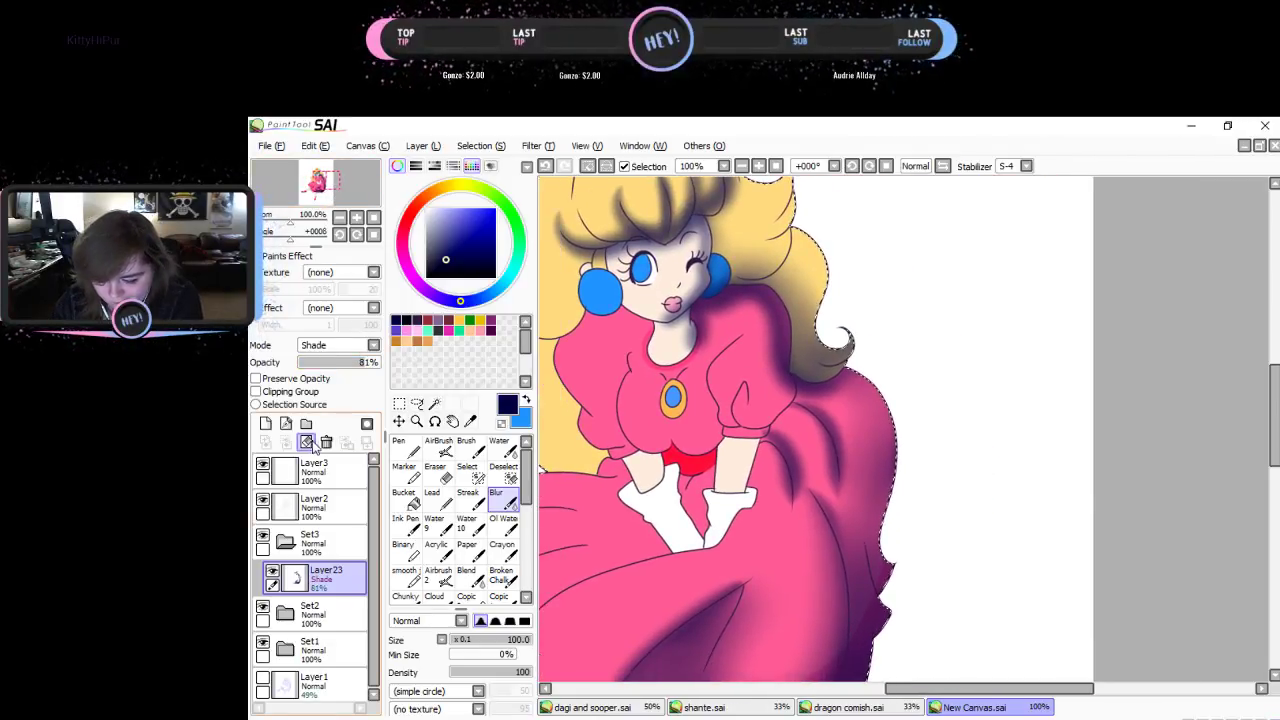
- Try a muted purple Pen stroke at size 32 under the hair curl beside the left earring, and undo it
click(442, 319)
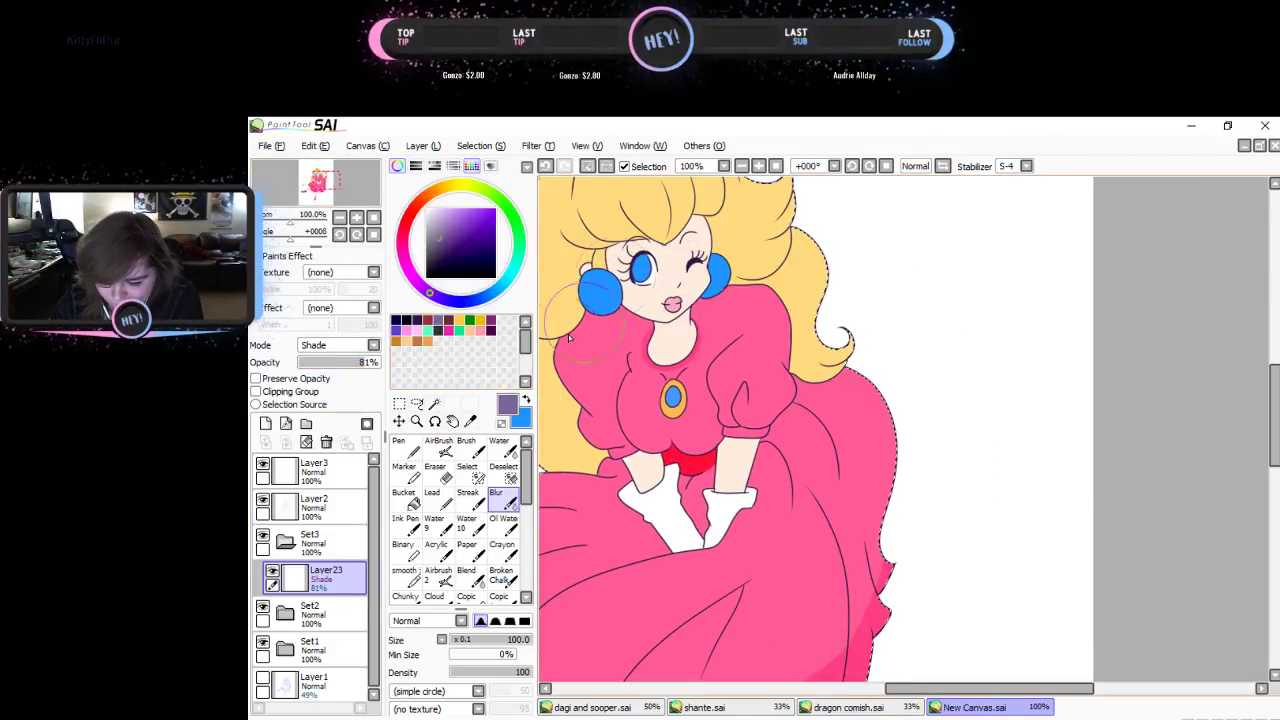
click(466, 447)
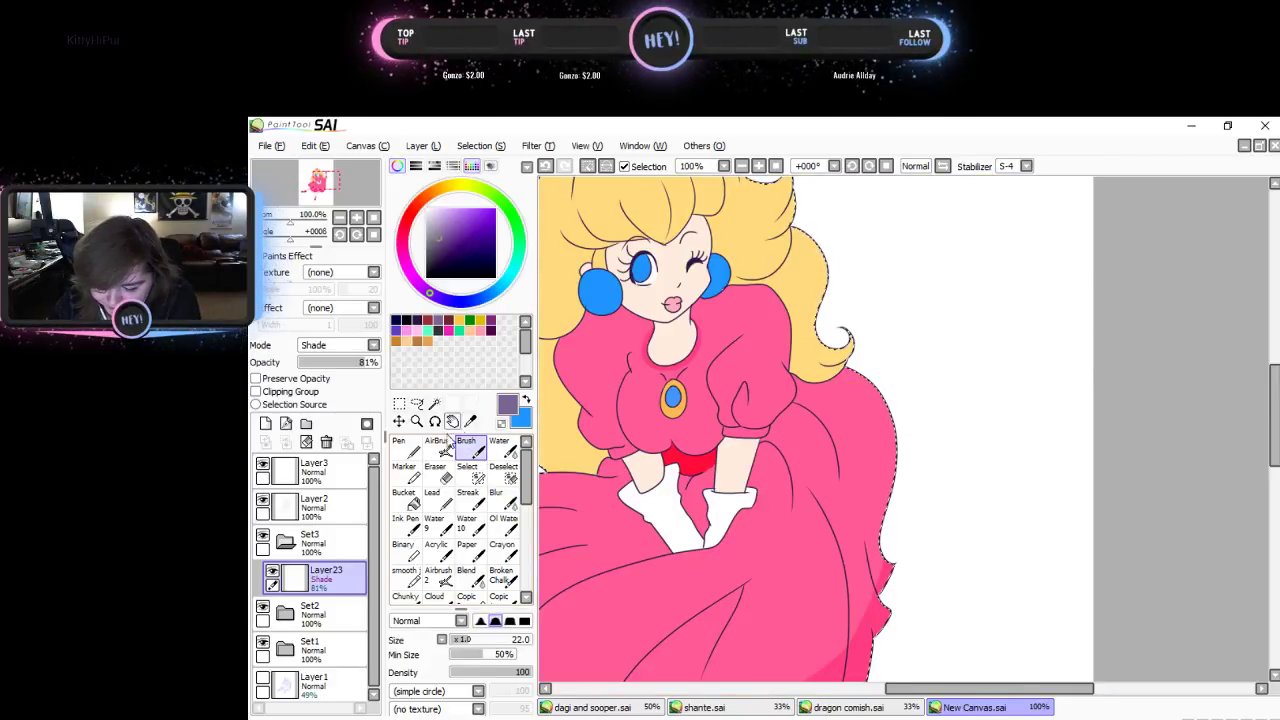
click(399, 447)
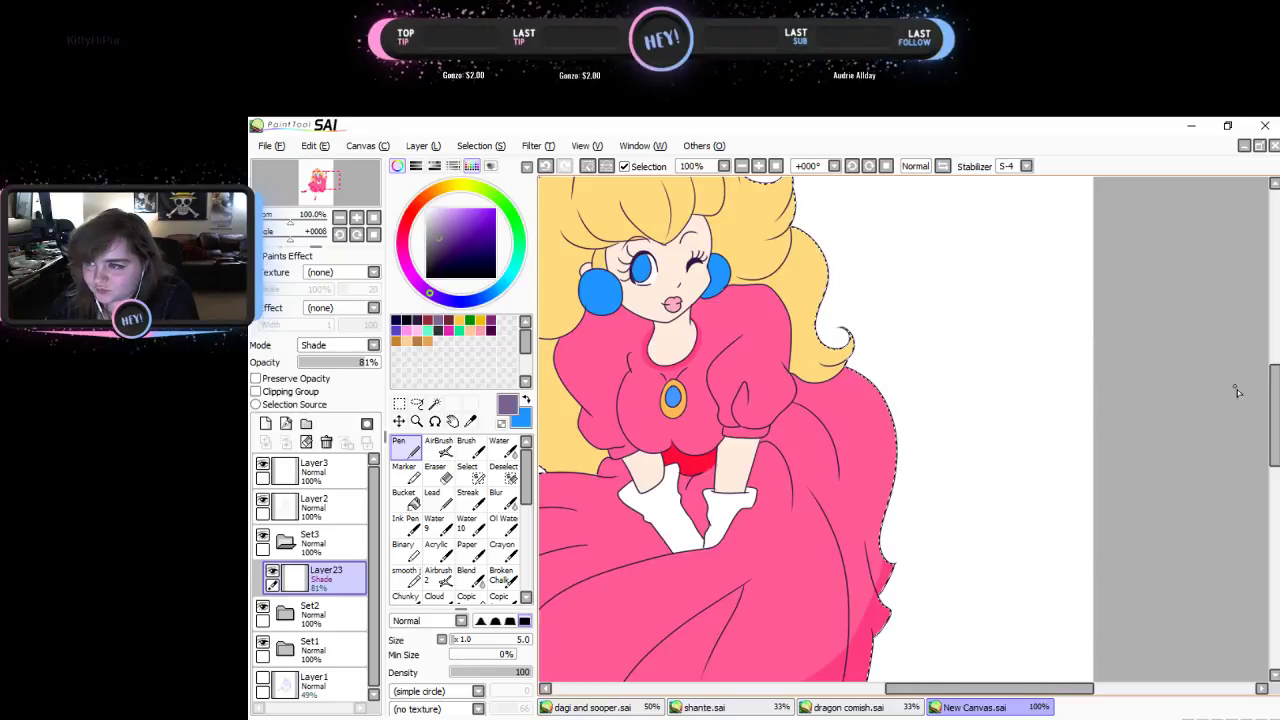
drag(1273, 393, 1273, 429)
drag(947, 689, 879, 701)
click(476, 640)
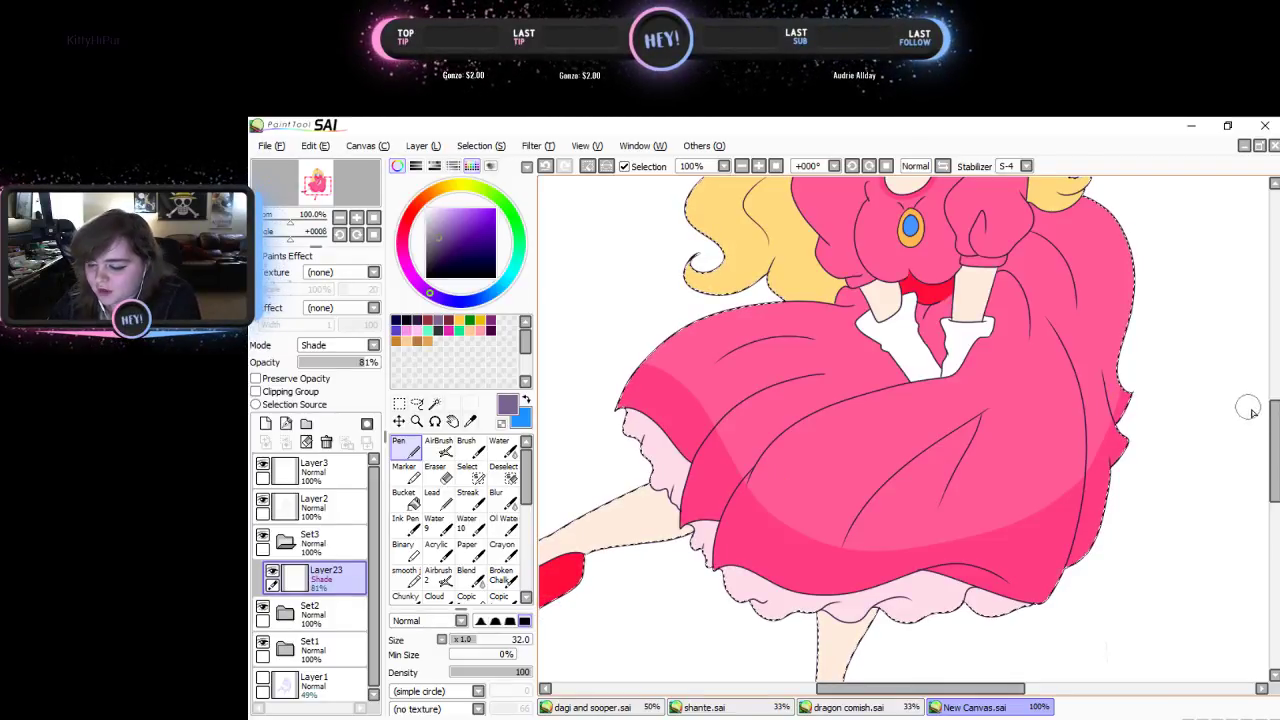
scroll(1276, 428, up, 2)
scroll(1276, 428, up, 3)
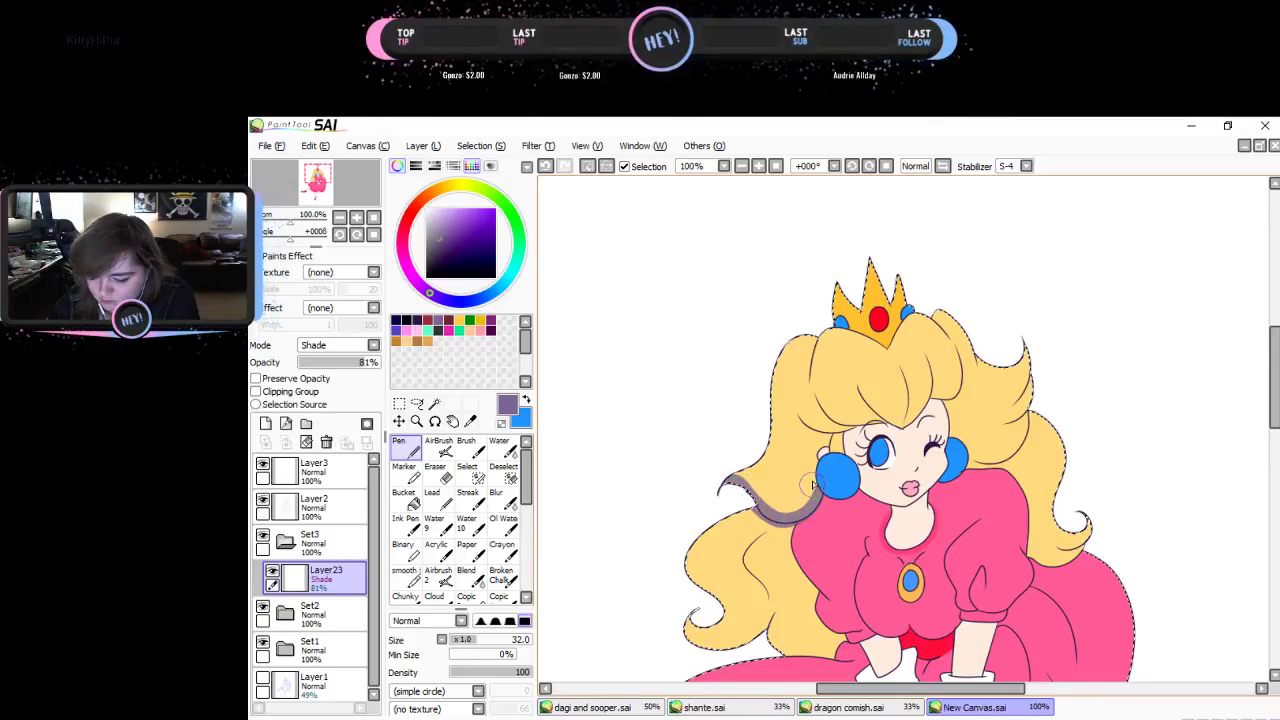
key(ctrl+z)
- Try more saturated purple Pen strokes at size 32 on the bangs, and clear Layer23
click(456, 236)
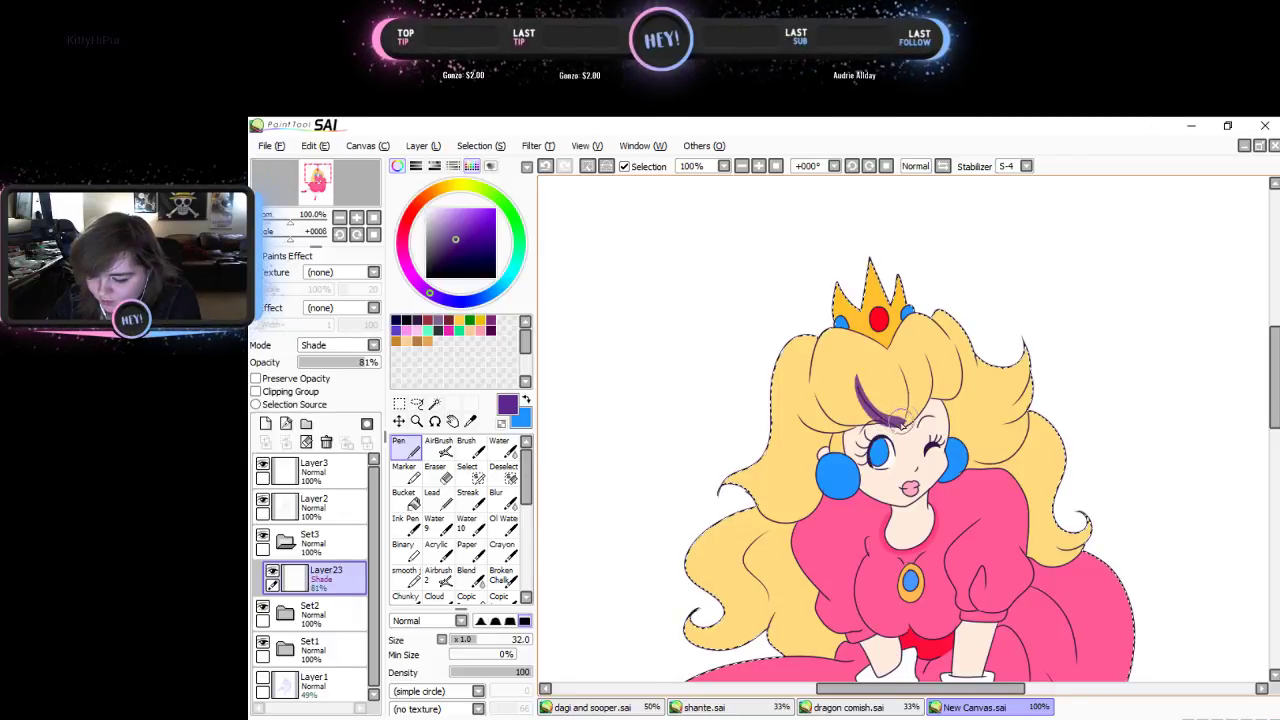
drag(896, 426, 902, 370)
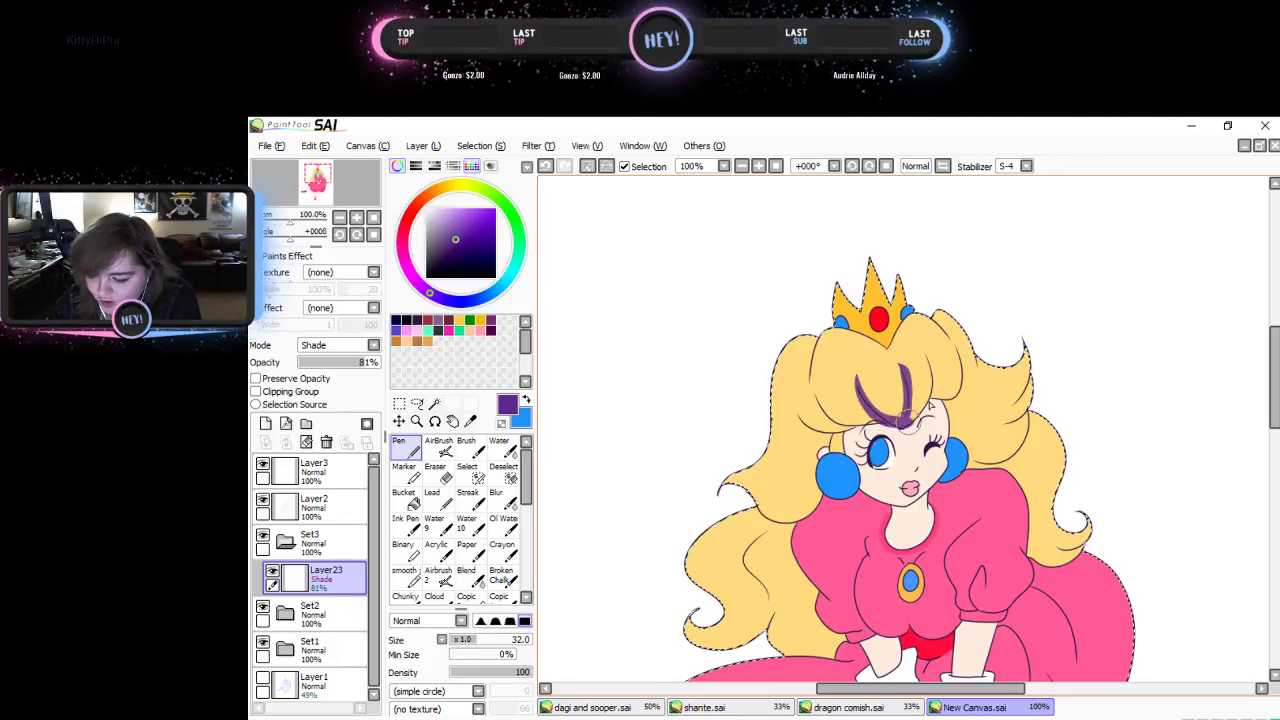
click(306, 442)
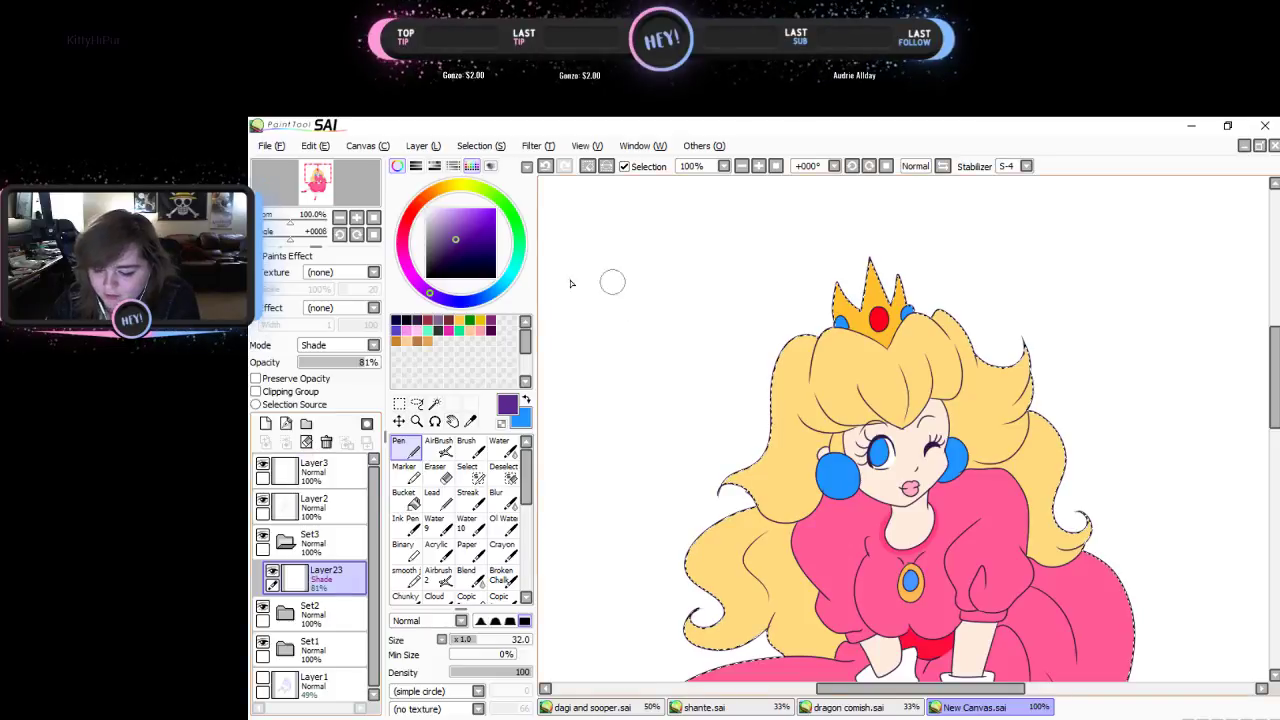
- Try dark purple Pen strokes along the curl beside the left earring and the upper right hair lock, and clear Layer23
click(462, 255)
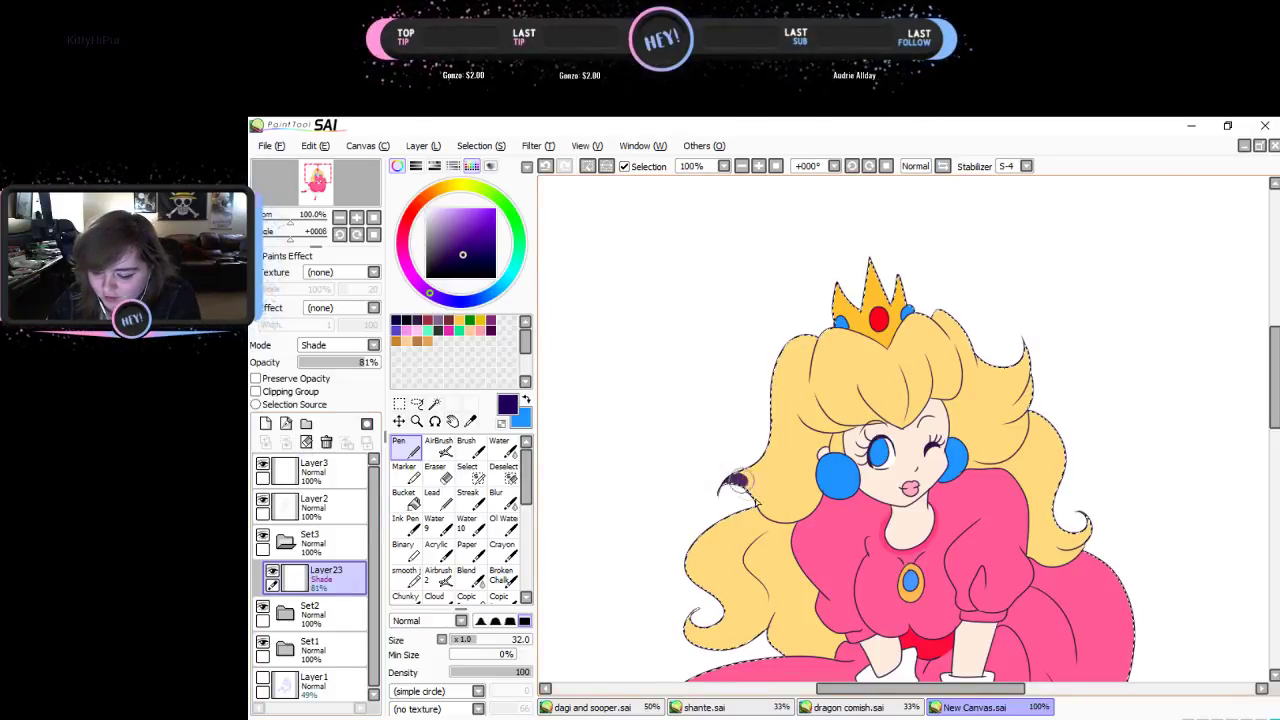
drag(741, 480, 791, 506)
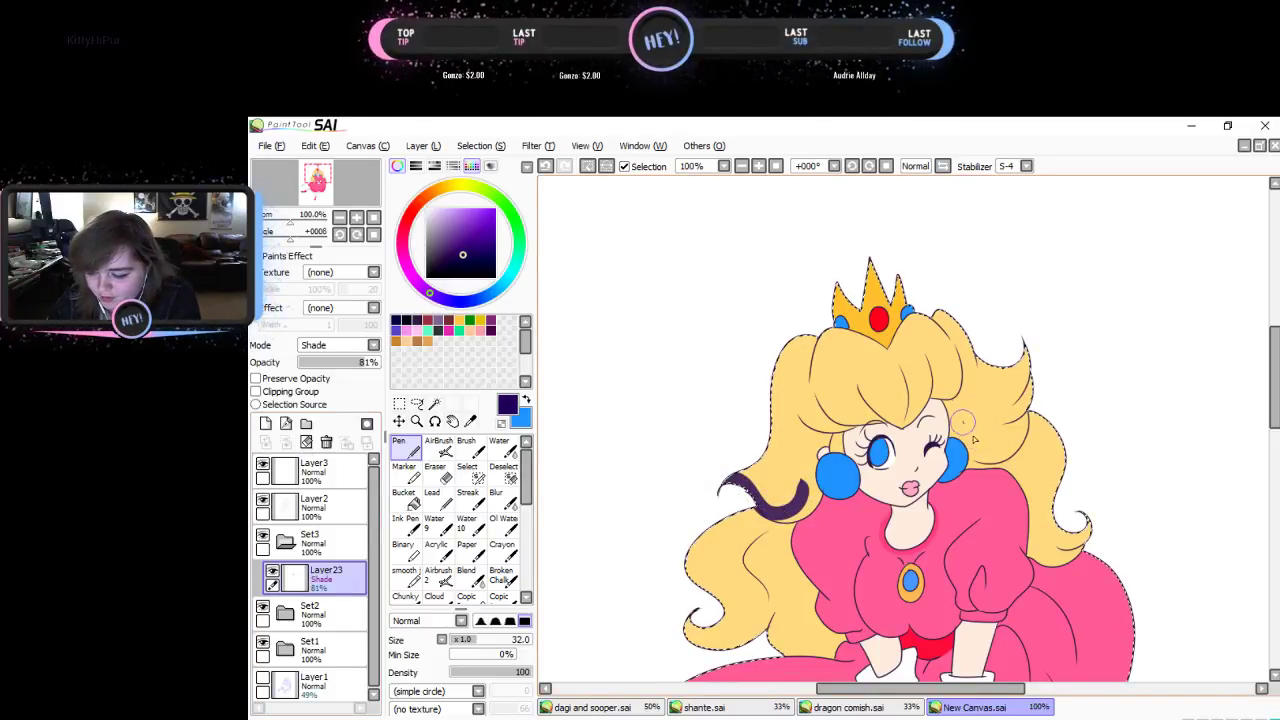
drag(962, 430, 1030, 378)
click(306, 441)
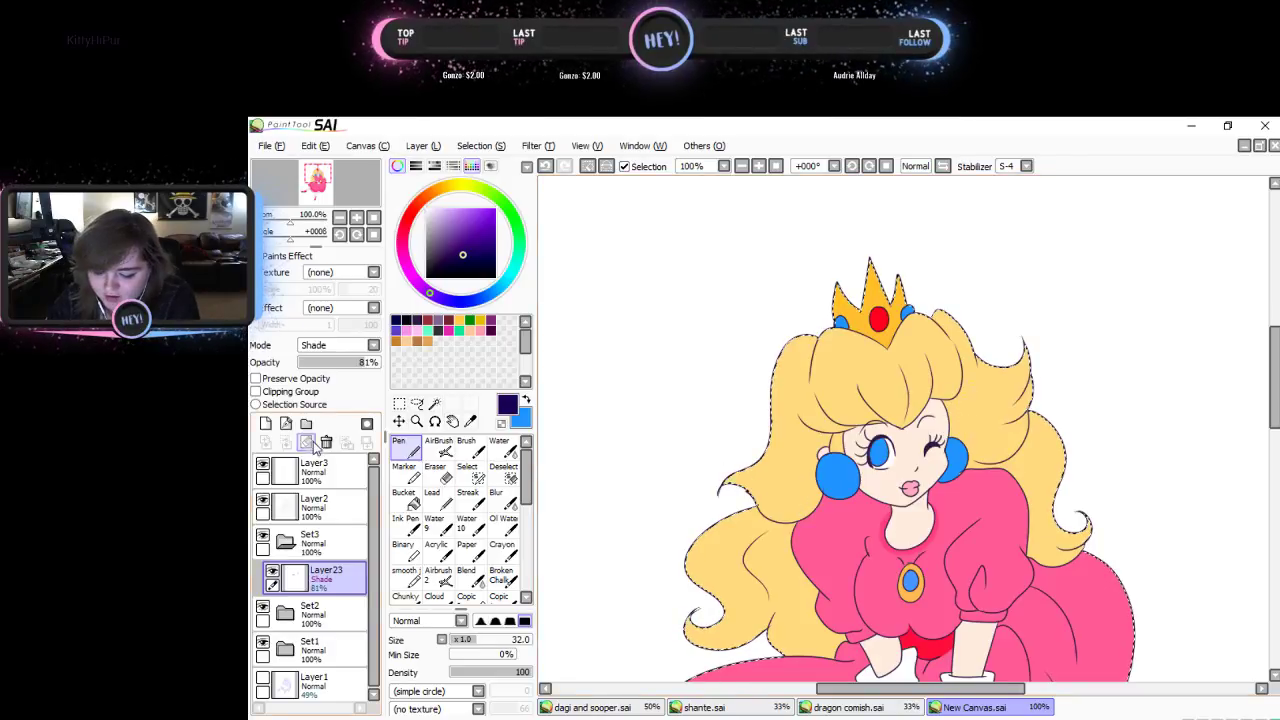
- Paint dark purple Pen shading at size 32 along the lower right hair curl and the lower left hair lock
drag(1274, 375, 1273, 420)
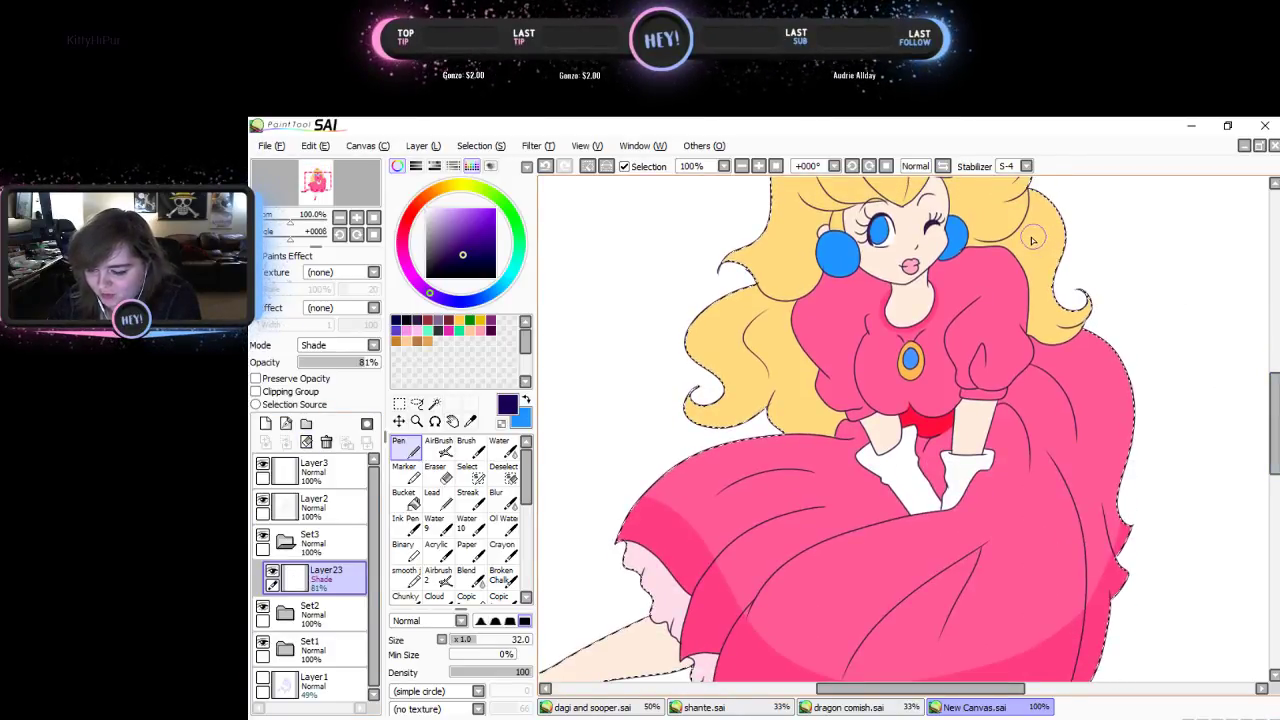
mouse_move(1033, 240)
mouse_down()
mouse_move(1045, 310)
mouse_move(1088, 332)
mouse_up()
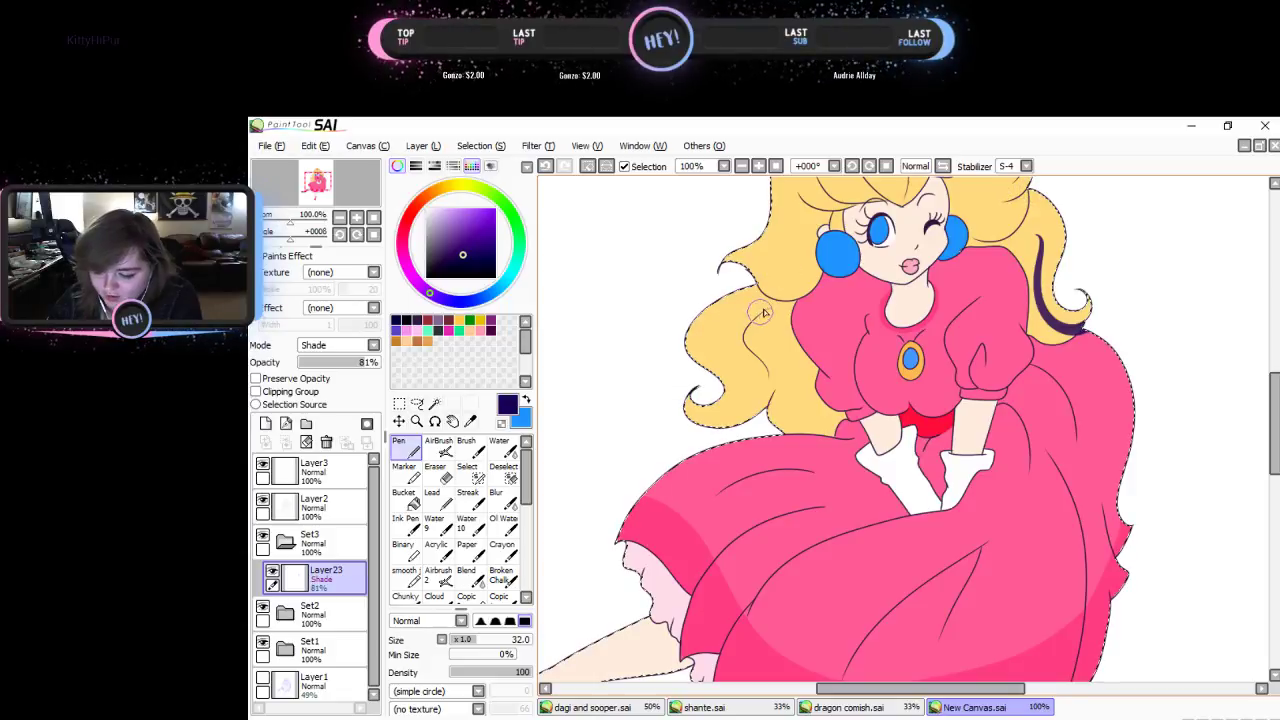
drag(758, 283, 729, 297)
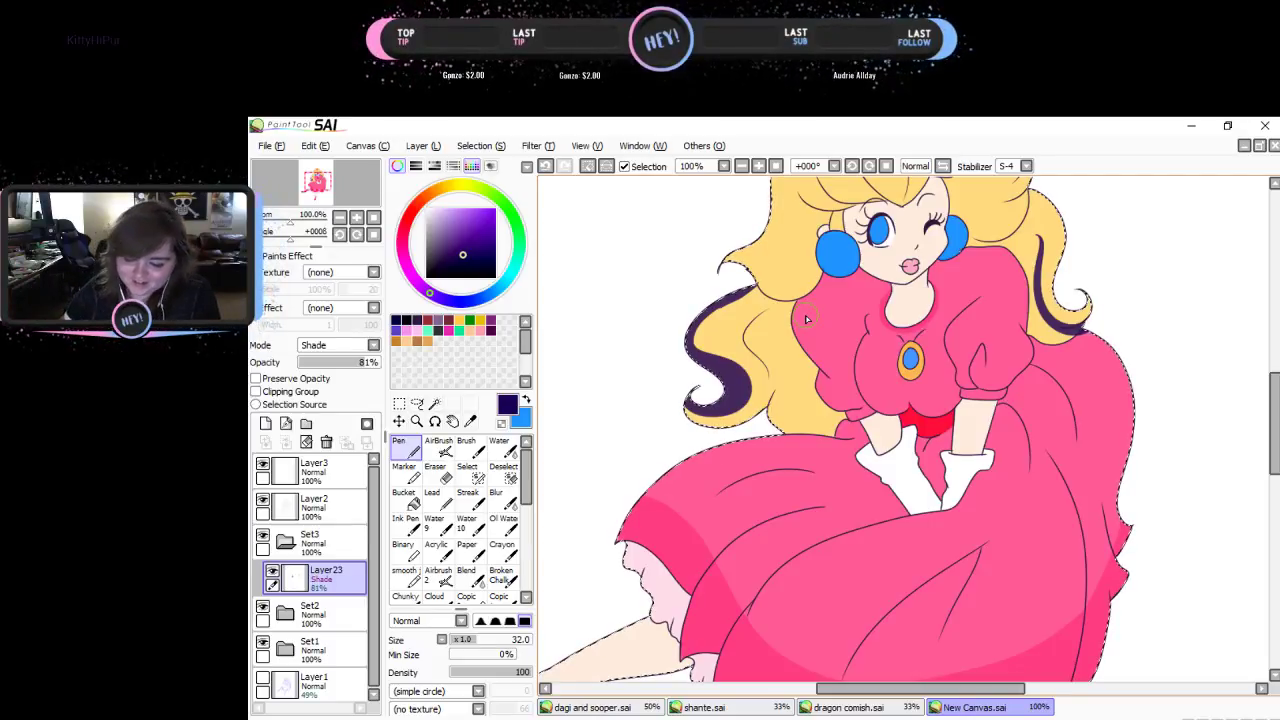
- Soften the hair shading with the Blur tool at size 100 and set Layer23's opacity to 52%
click(503, 493)
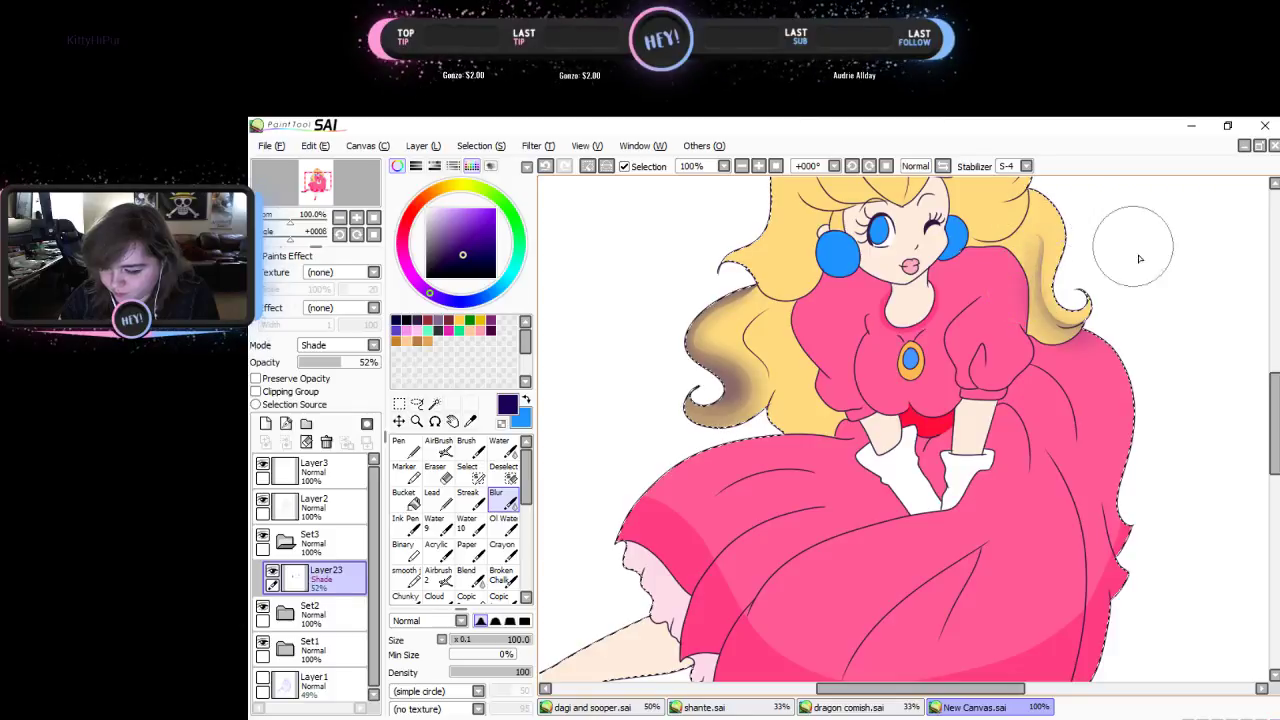
- Try dark purple Brush strokes at size 22 over the lower left hair lock and the right curl, and clear Layer23
click(466, 447)
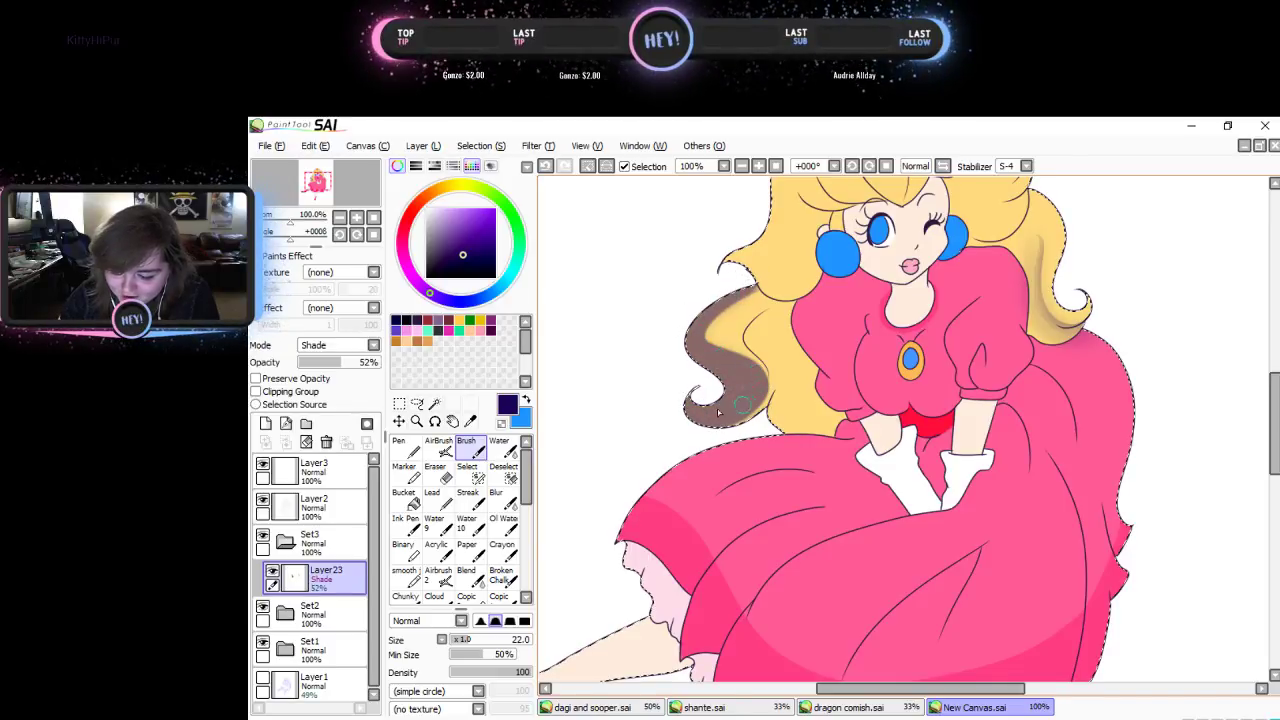
drag(1047, 234, 1044, 313)
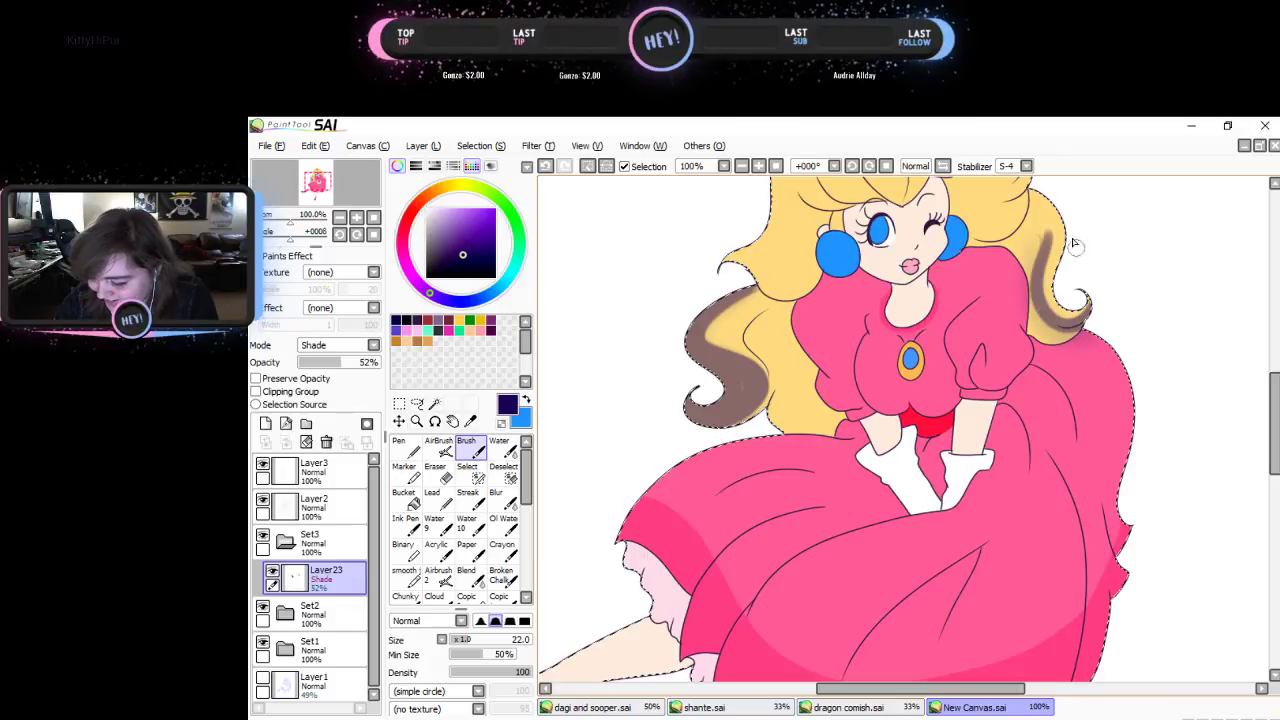
mouse_move(1073, 244)
mouse_down()
mouse_move(1031, 208)
mouse_move(1048, 272)
mouse_up()
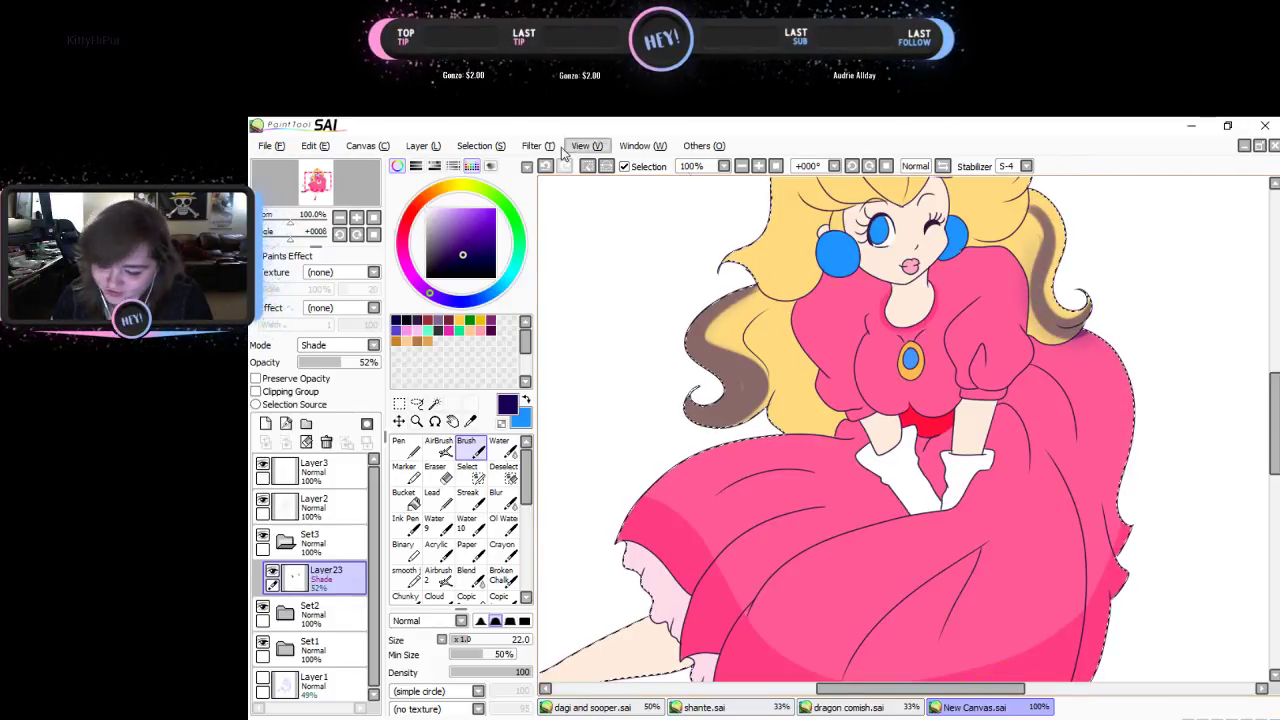
click(306, 441)
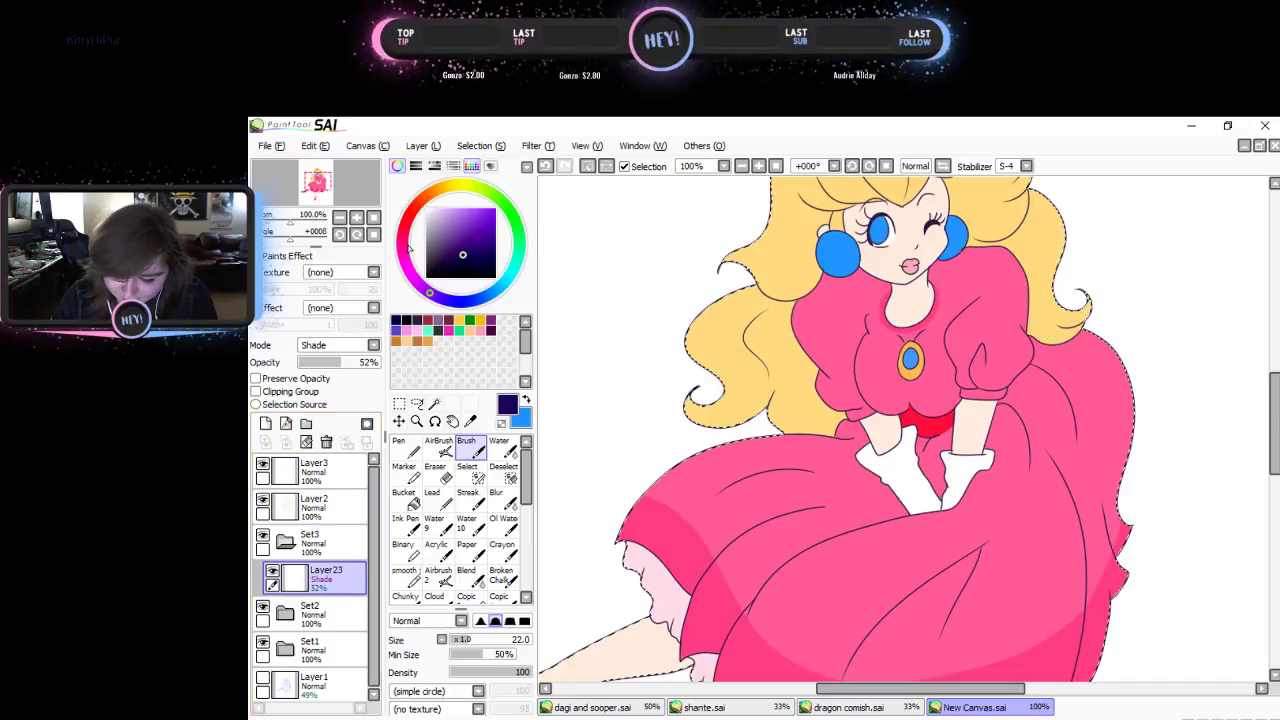
- Try dark magenta Brush strokes at size 22 along the skirt's lower central fold down to the hem, and clear Layer23
click(455, 245)
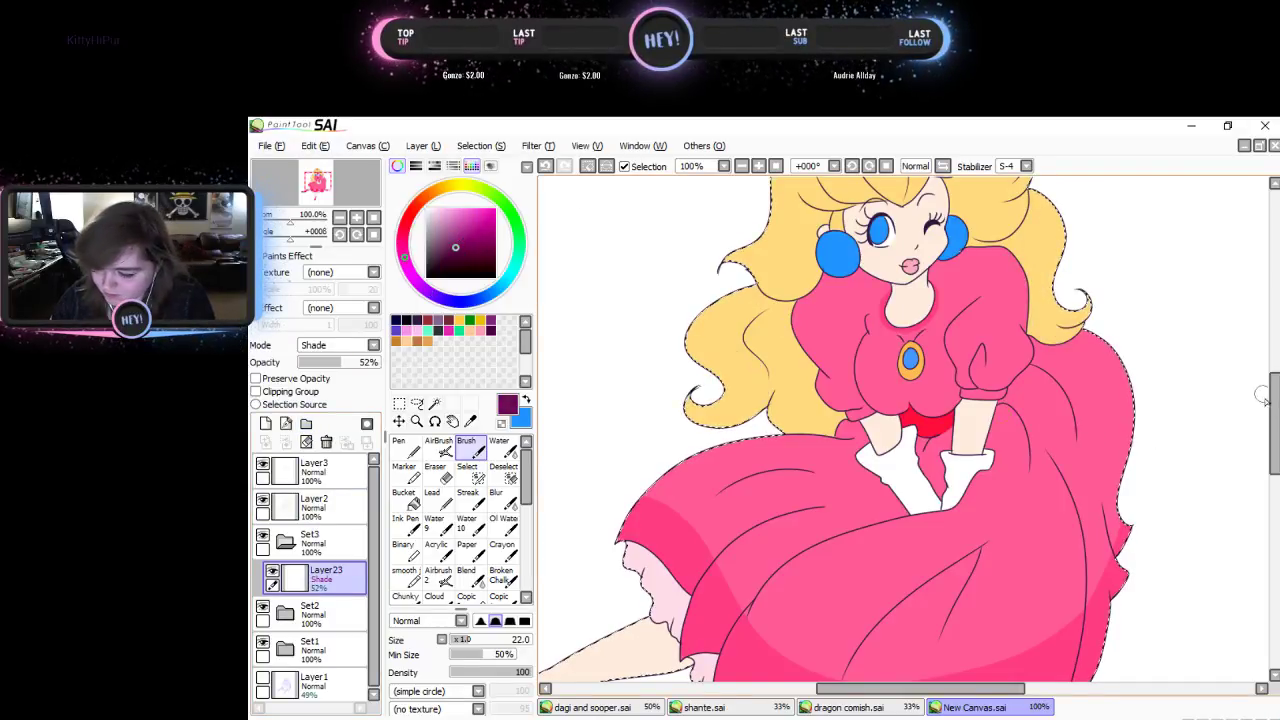
drag(1266, 396, 1274, 452)
drag(974, 342, 932, 377)
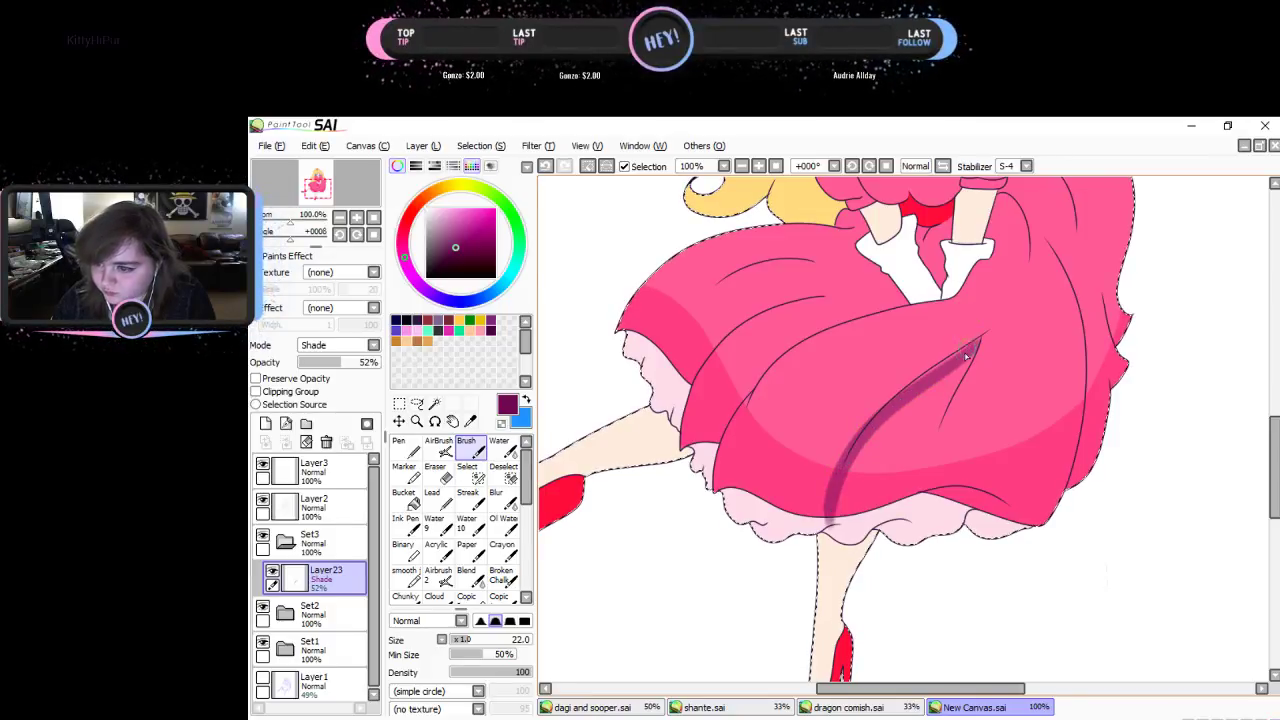
drag(969, 342, 858, 463)
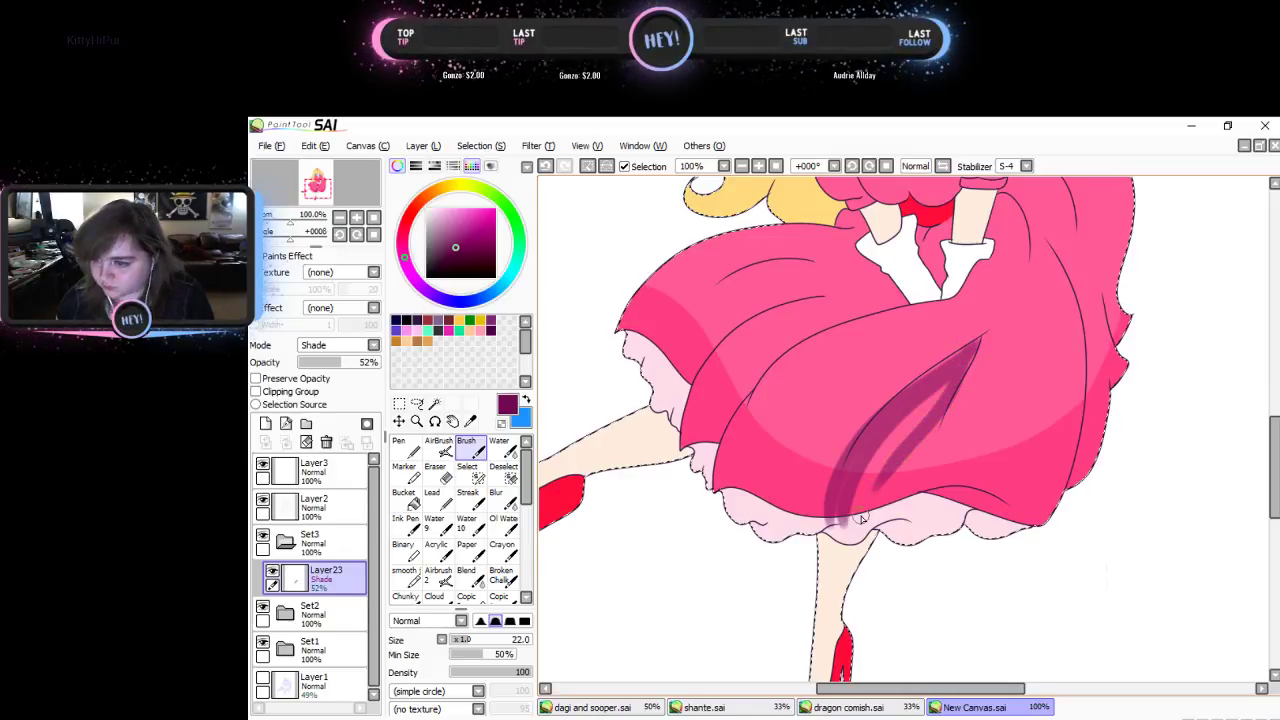
key(alt+Tab)
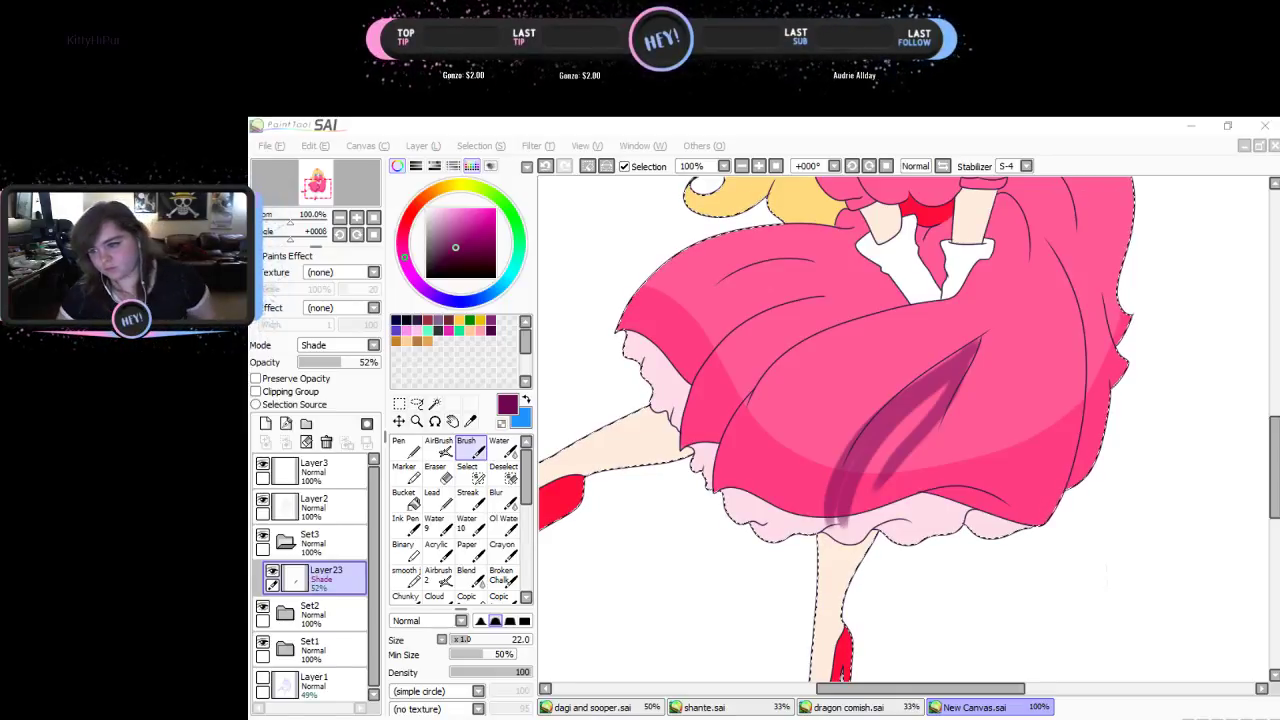
click(940, 395)
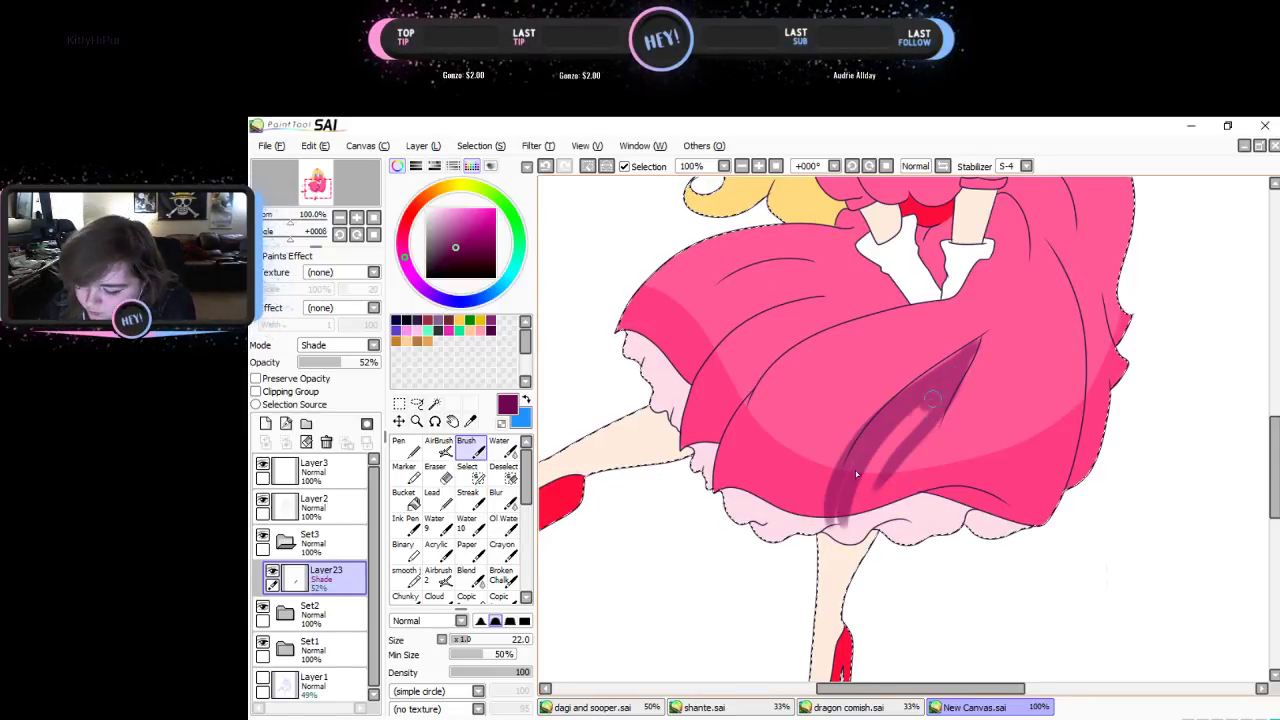
click(306, 441)
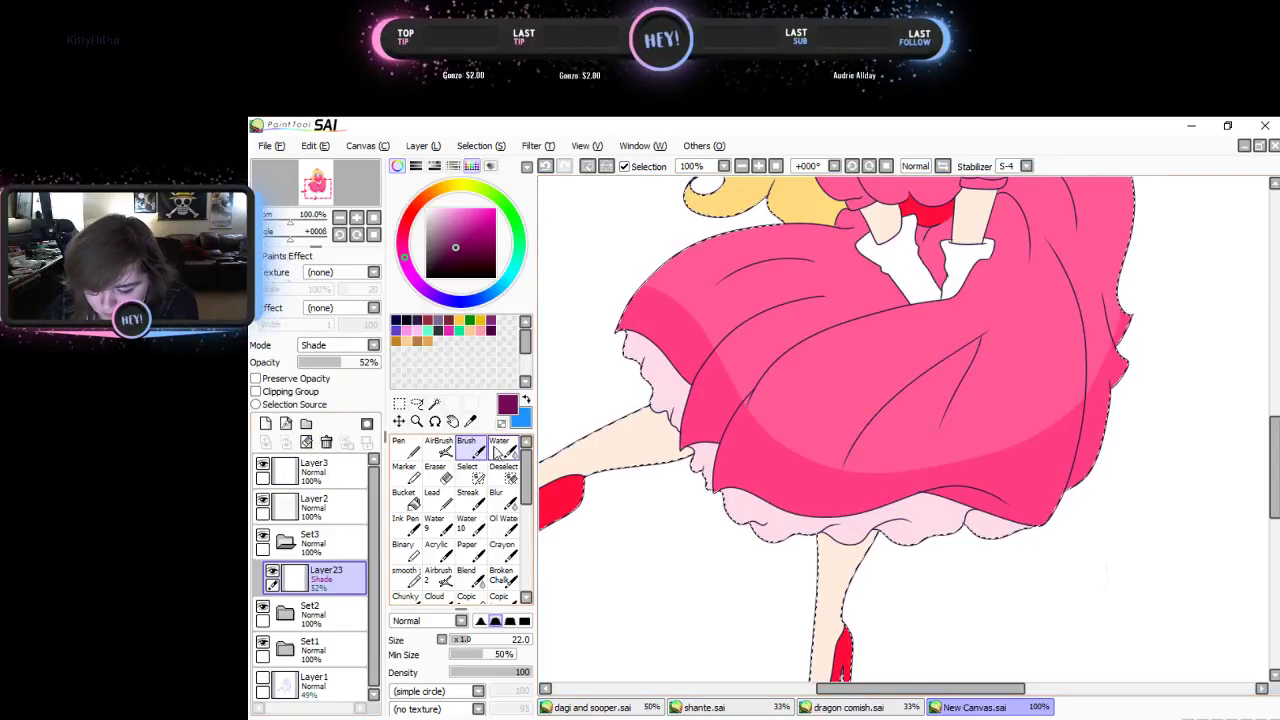
- Raise the shading layer's opacity to 84% and try soft purple shading along the skirt's right side with Airbrush 2 at size 74
click(364, 364)
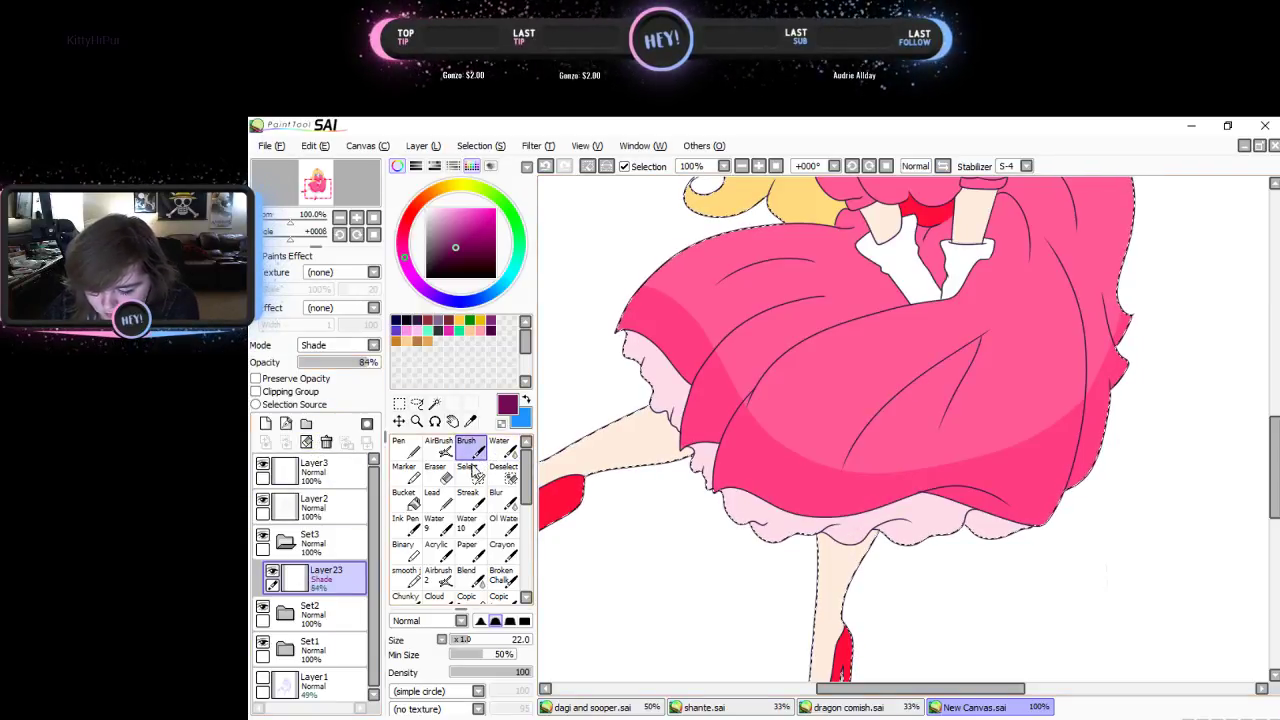
click(405, 447)
click(443, 450)
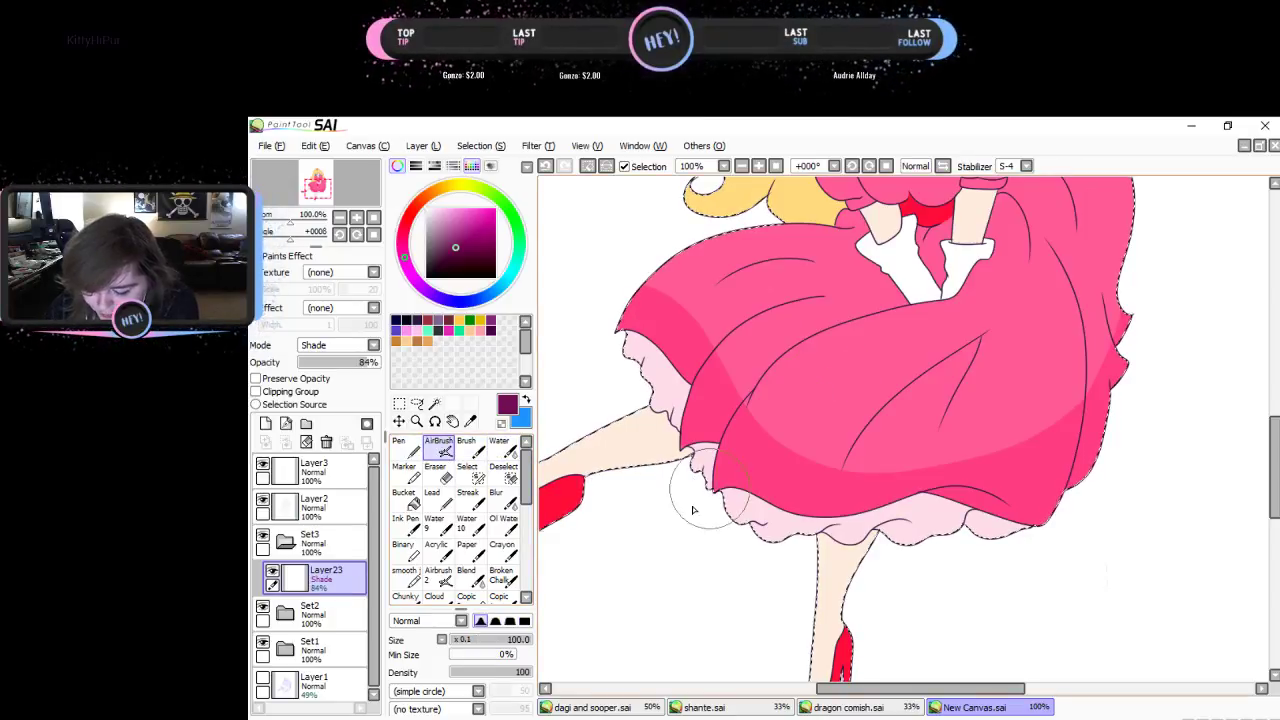
click(438, 577)
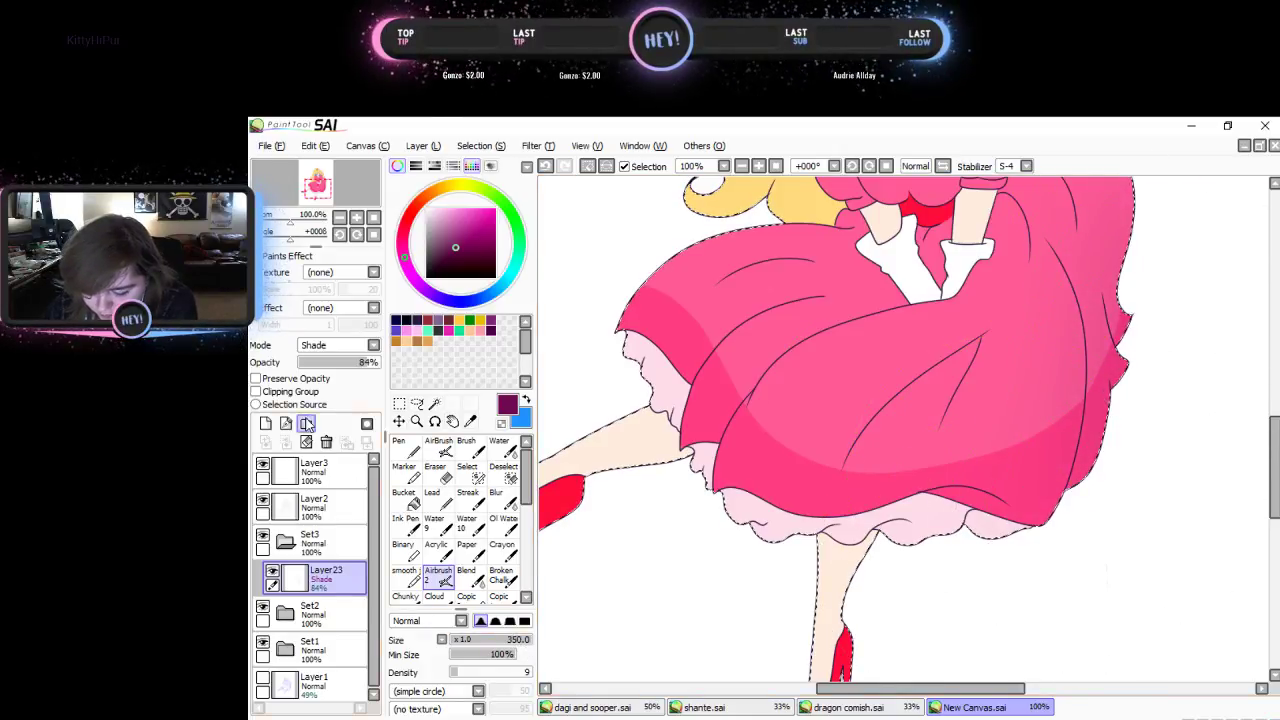
click(495, 622)
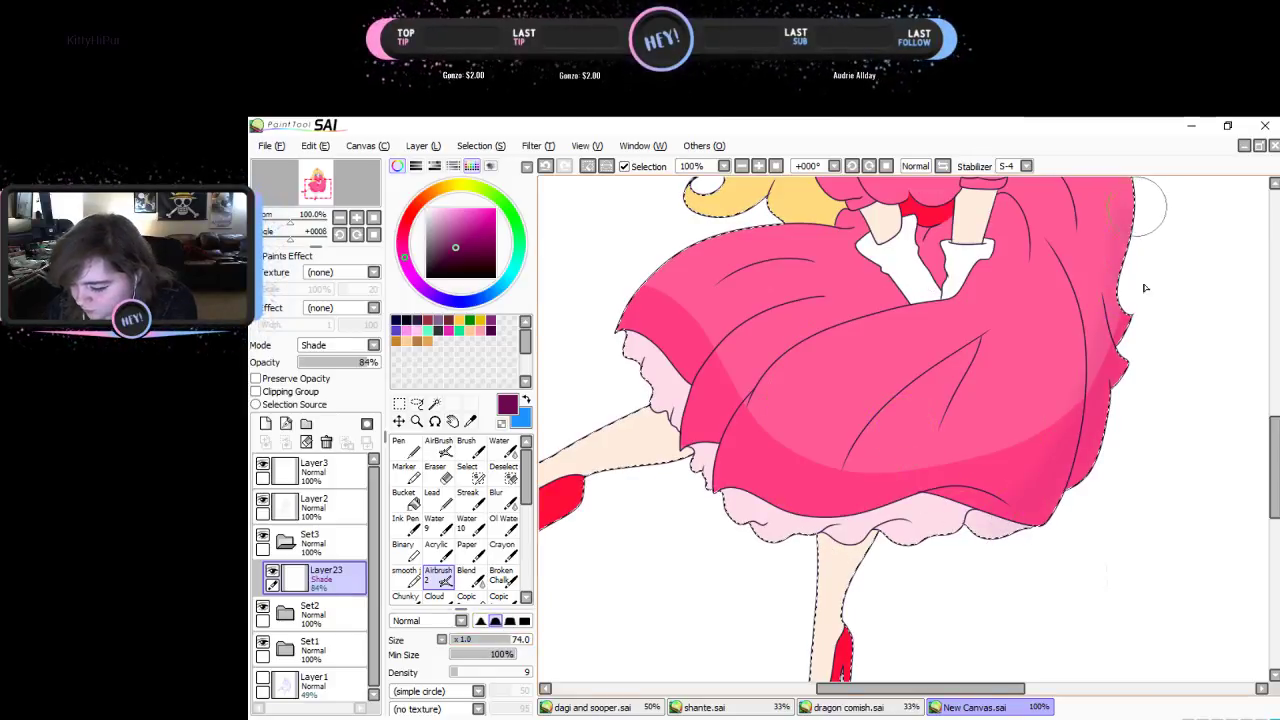
mouse_move(1086, 408)
mouse_down()
mouse_move(1113, 275)
mouse_move(983, 530)
mouse_move(1142, 277)
mouse_move(1053, 424)
mouse_move(938, 524)
mouse_move(1153, 285)
mouse_up()
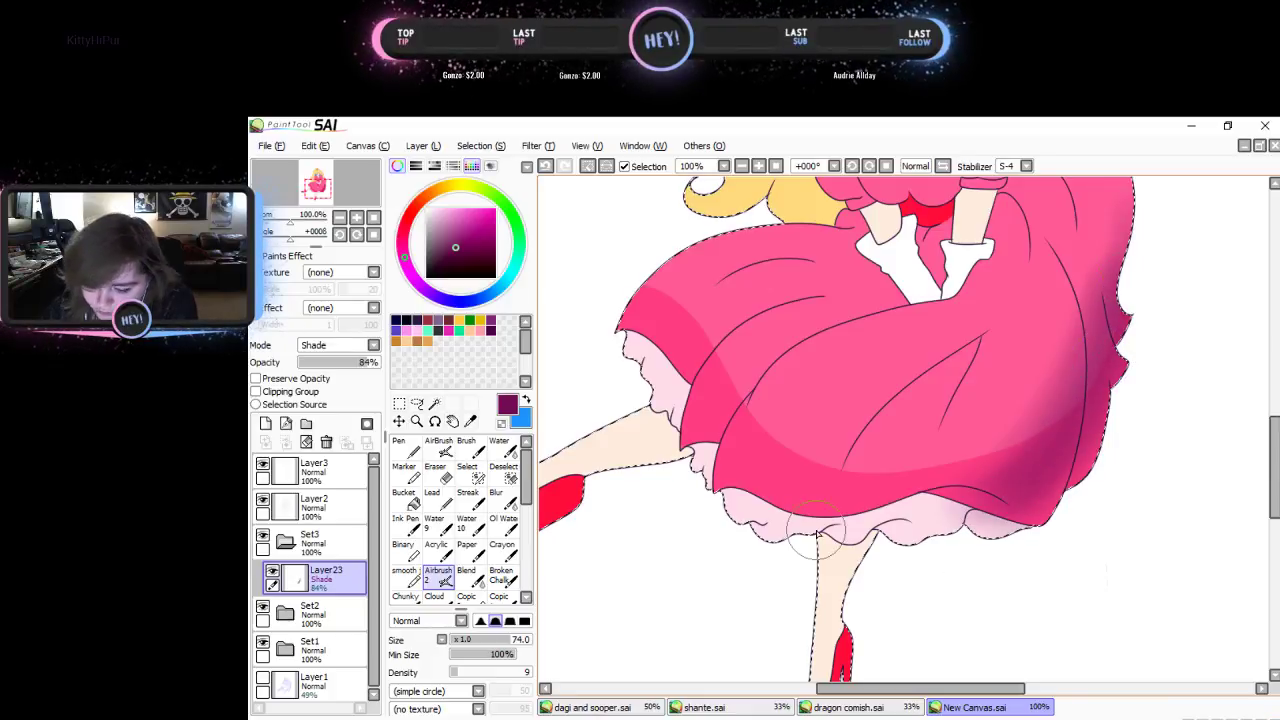
- Try a dark purple Brush stroke at size 22 along the skirt's central fold, and undo it
click(466, 446)
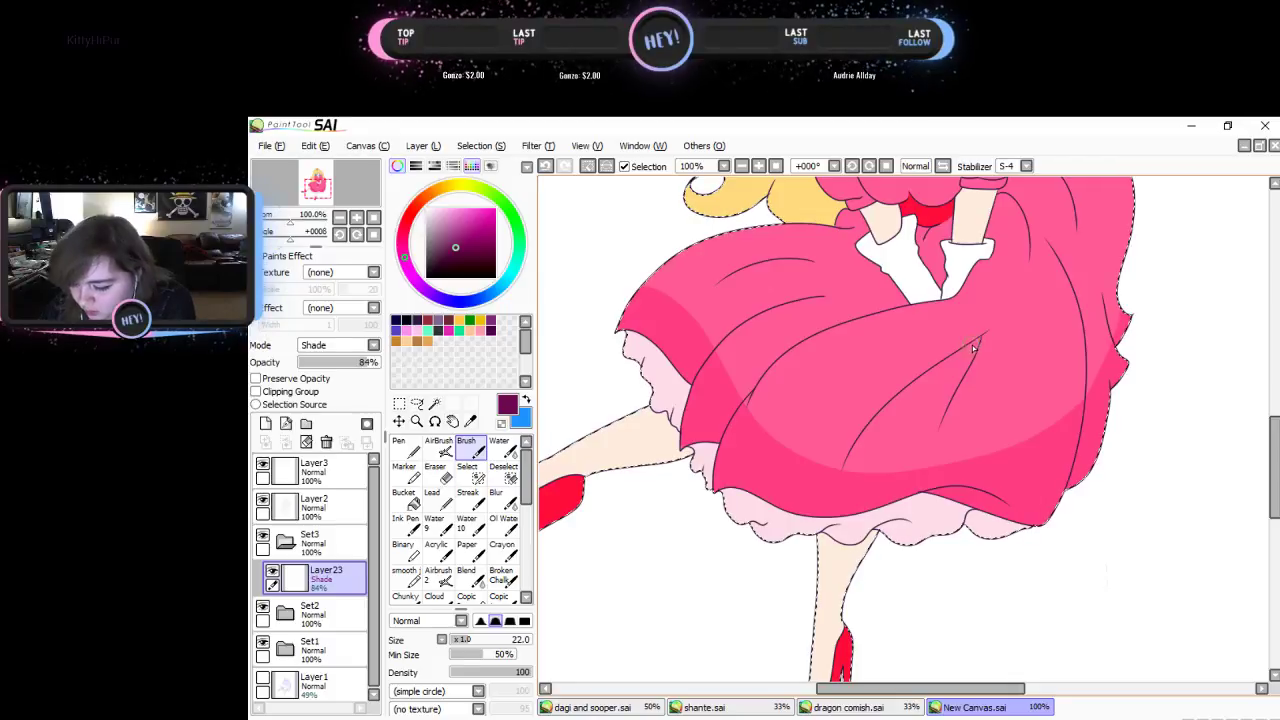
drag(975, 343, 885, 425)
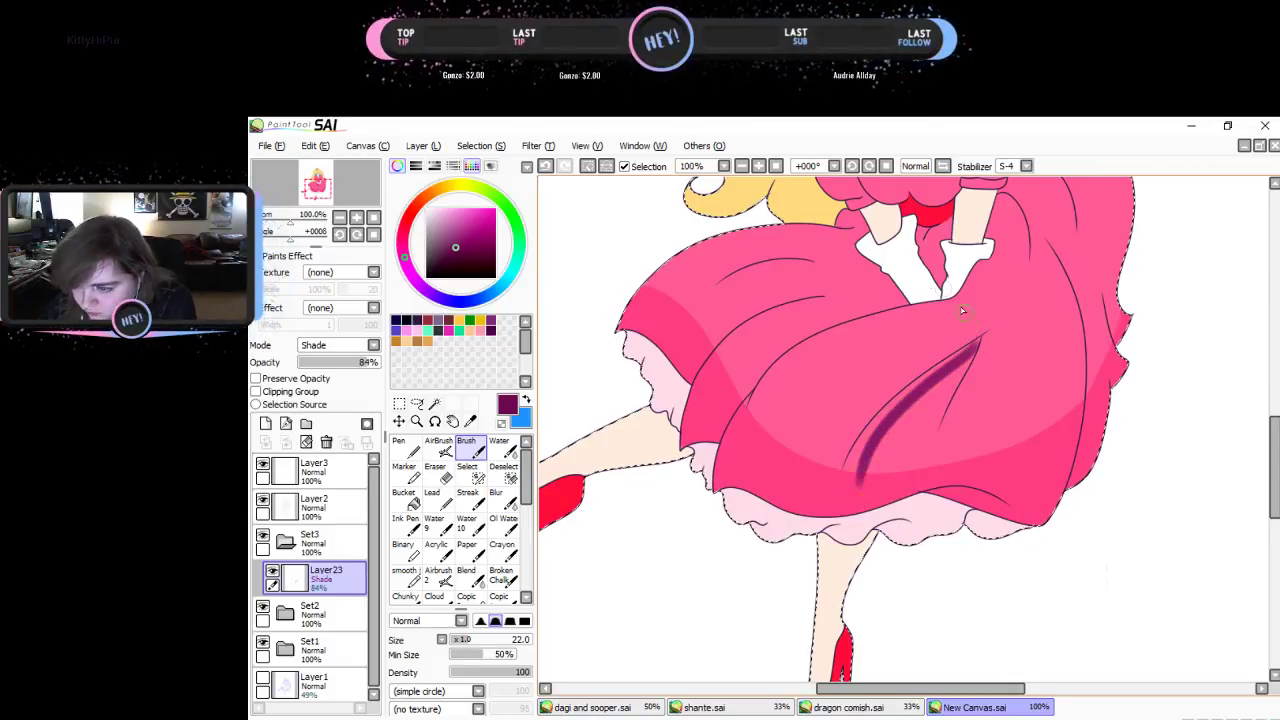
key(ctrl+z)
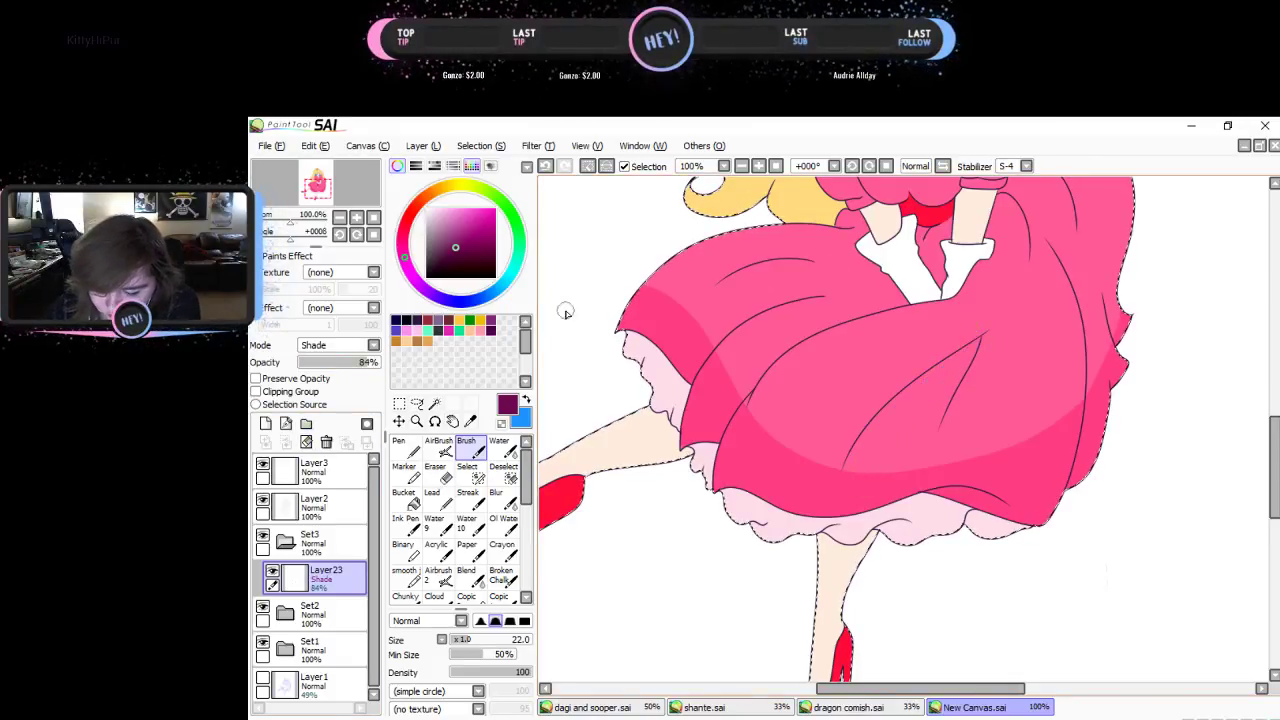
- Shade the right edge of the skirt and the lower right hair curl in dark purple with the Brush at size 80
click(508, 639)
drag(898, 542, 1073, 449)
drag(1142, 321, 1169, 128)
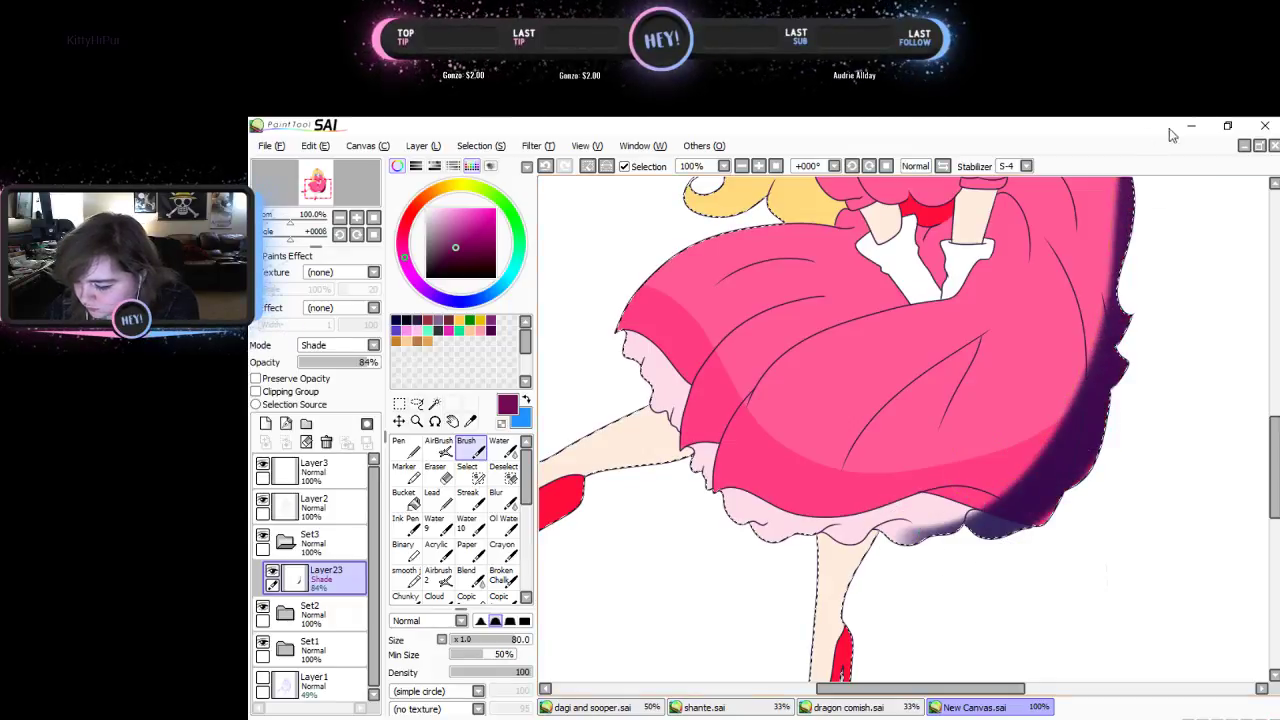
drag(1271, 449, 1271, 398)
mouse_move(1090, 369)
mouse_down()
mouse_move(1143, 508)
mouse_move(1100, 660)
mouse_up()
drag(1273, 406, 1275, 365)
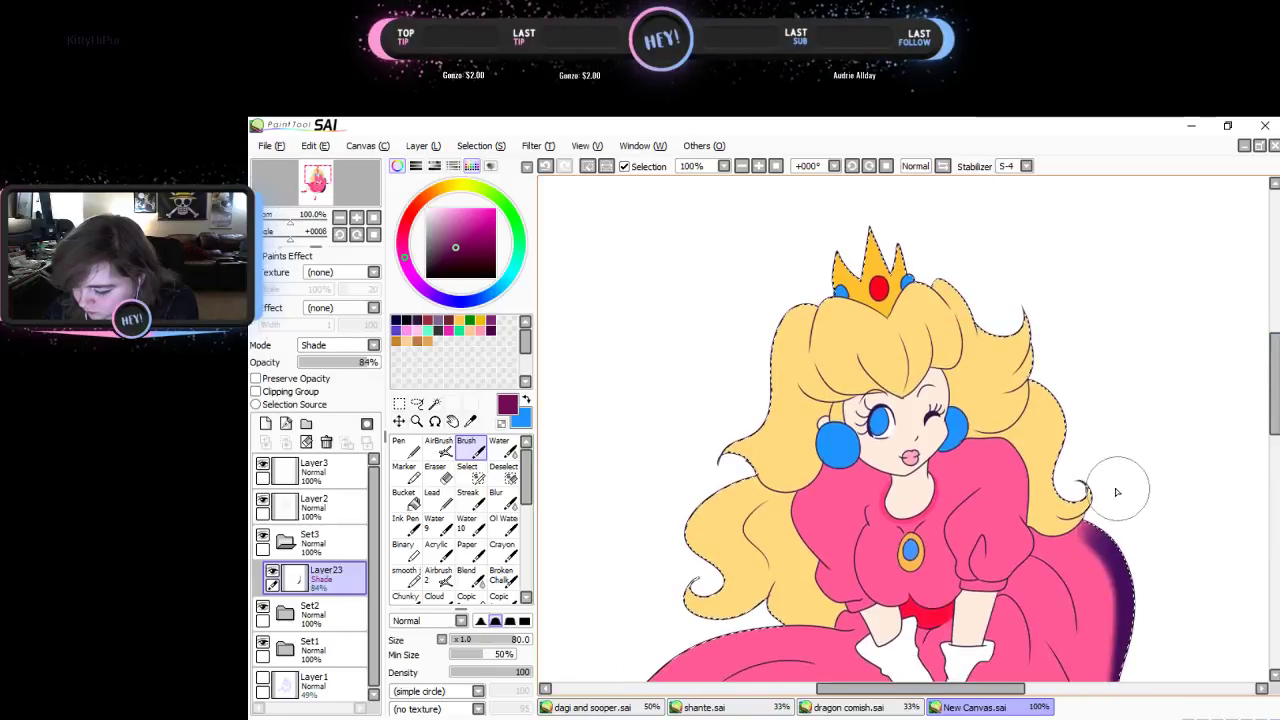
drag(1110, 490, 1074, 371)
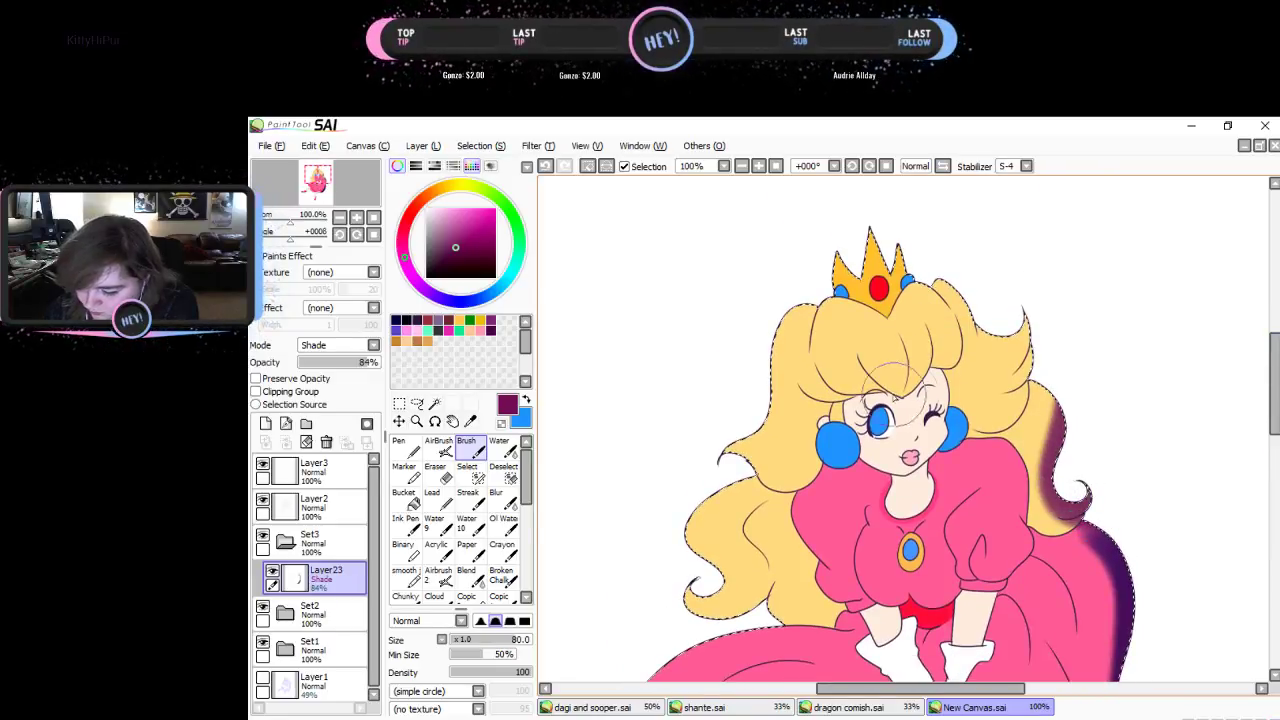
- Try shading the bangs with the Brush at size 26, and clear the shading layer
drag(515, 638, 488, 636)
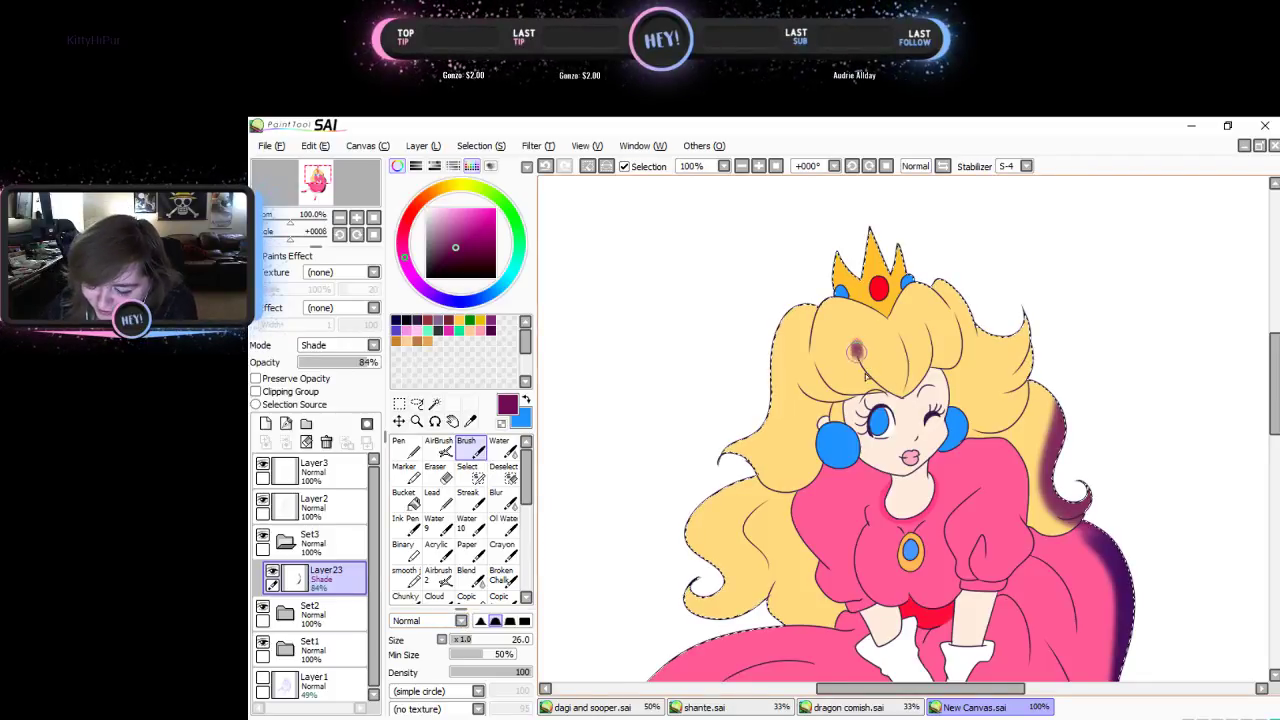
drag(894, 331, 903, 408)
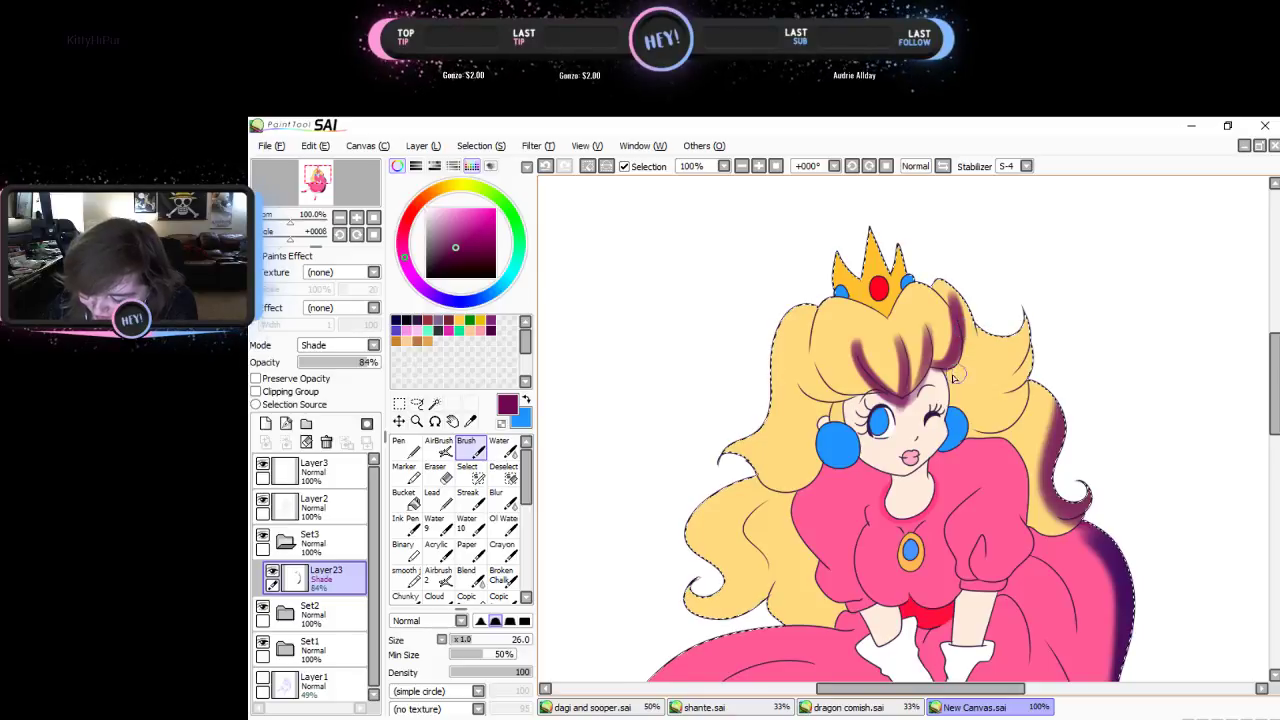
click(306, 442)
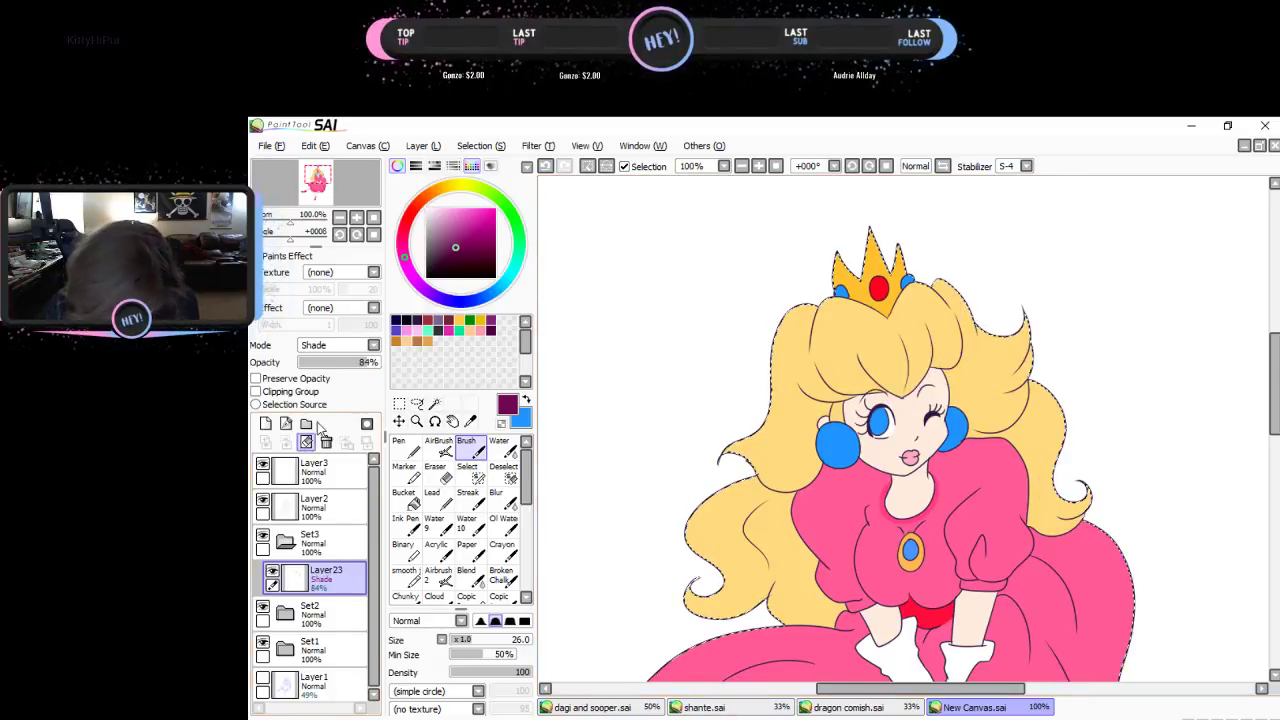
- Test dark blue and bright purple shading on the right-hand hair curls, and clear the test strokes from the layer
click(447, 298)
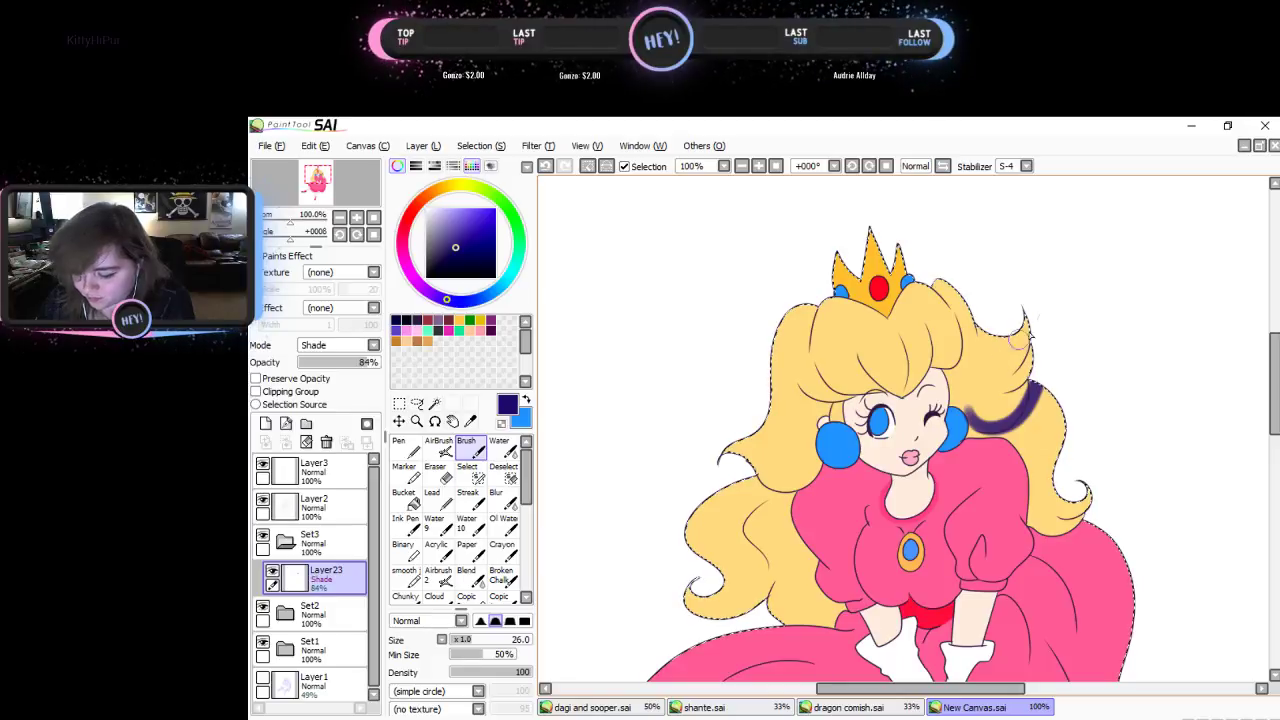
key(ctrl+z)
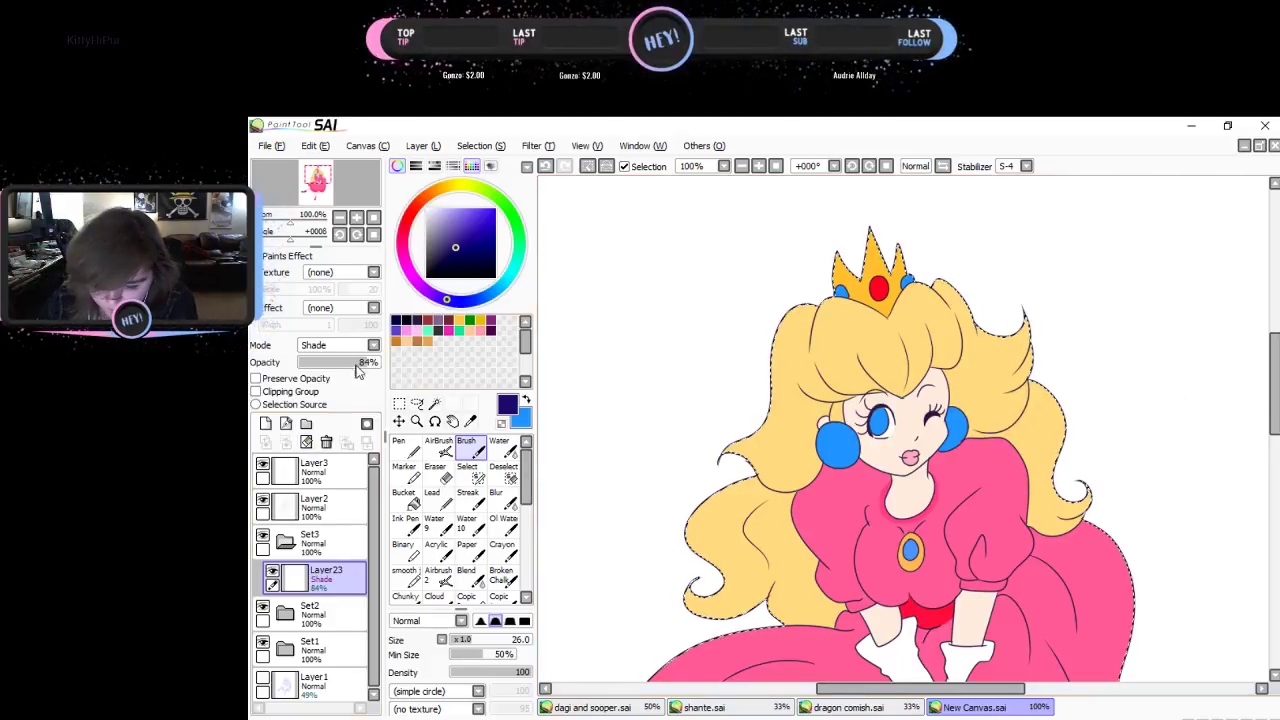
click(420, 283)
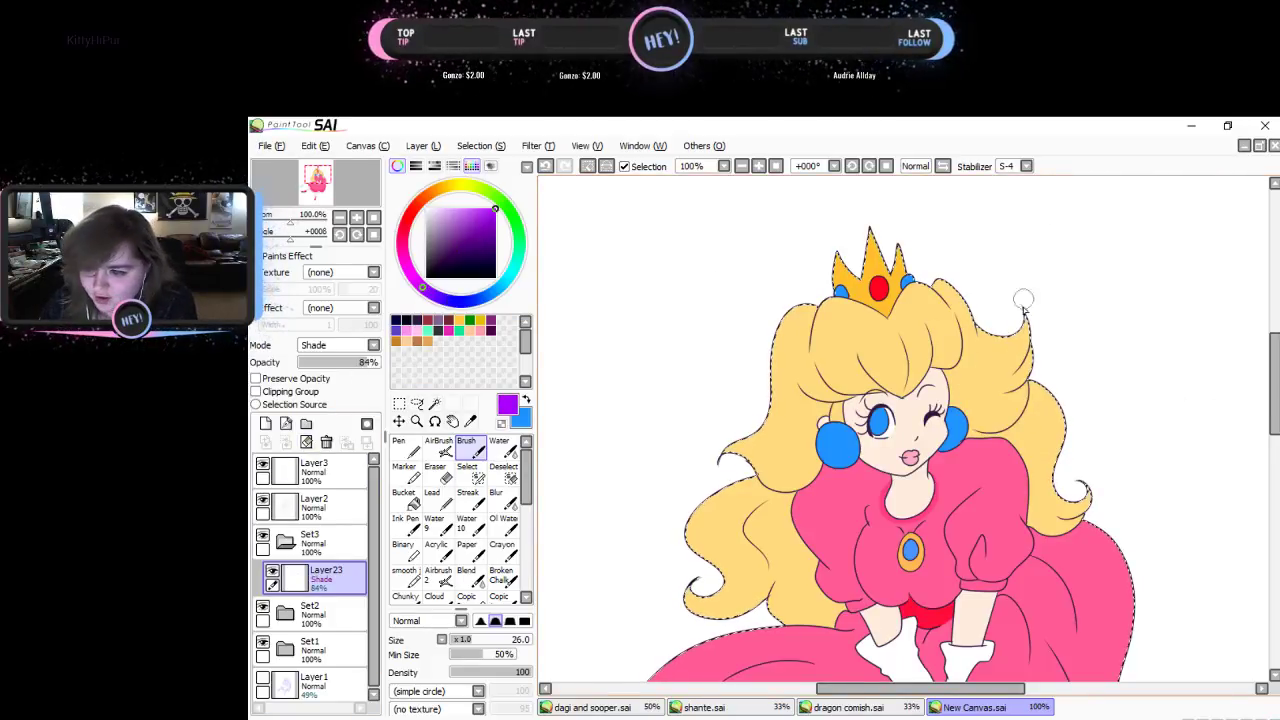
click(440, 447)
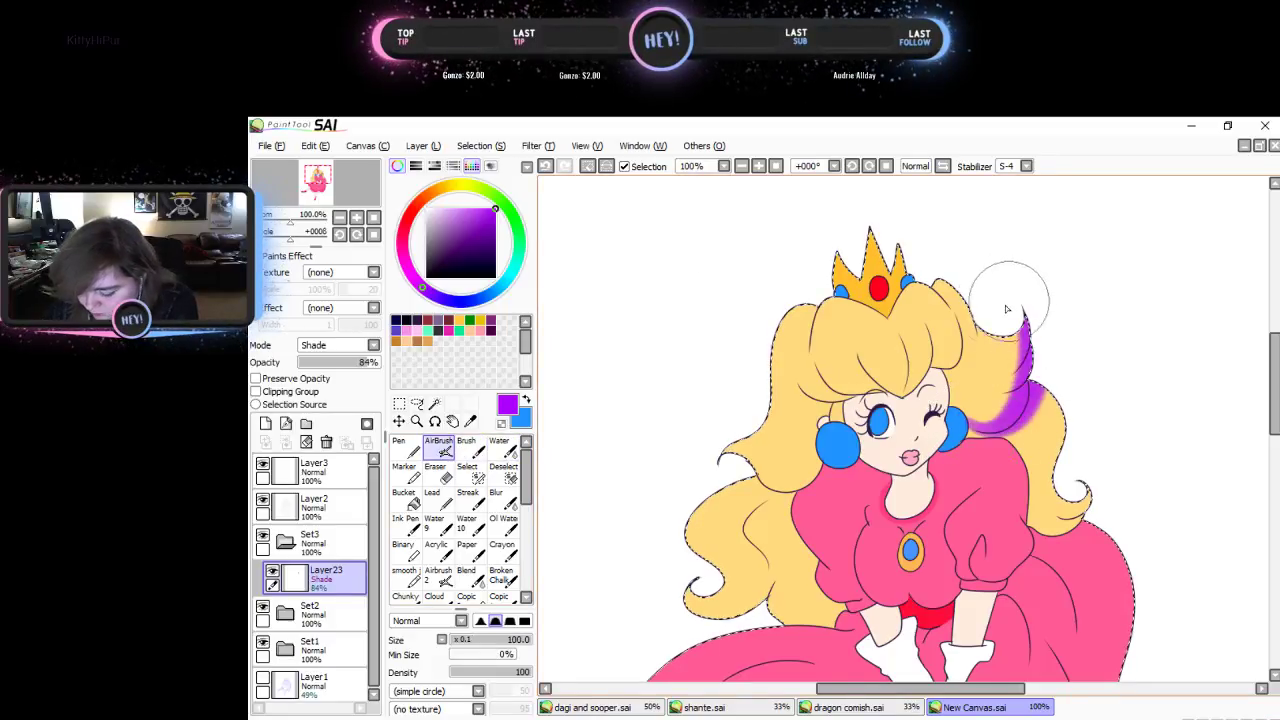
click(307, 441)
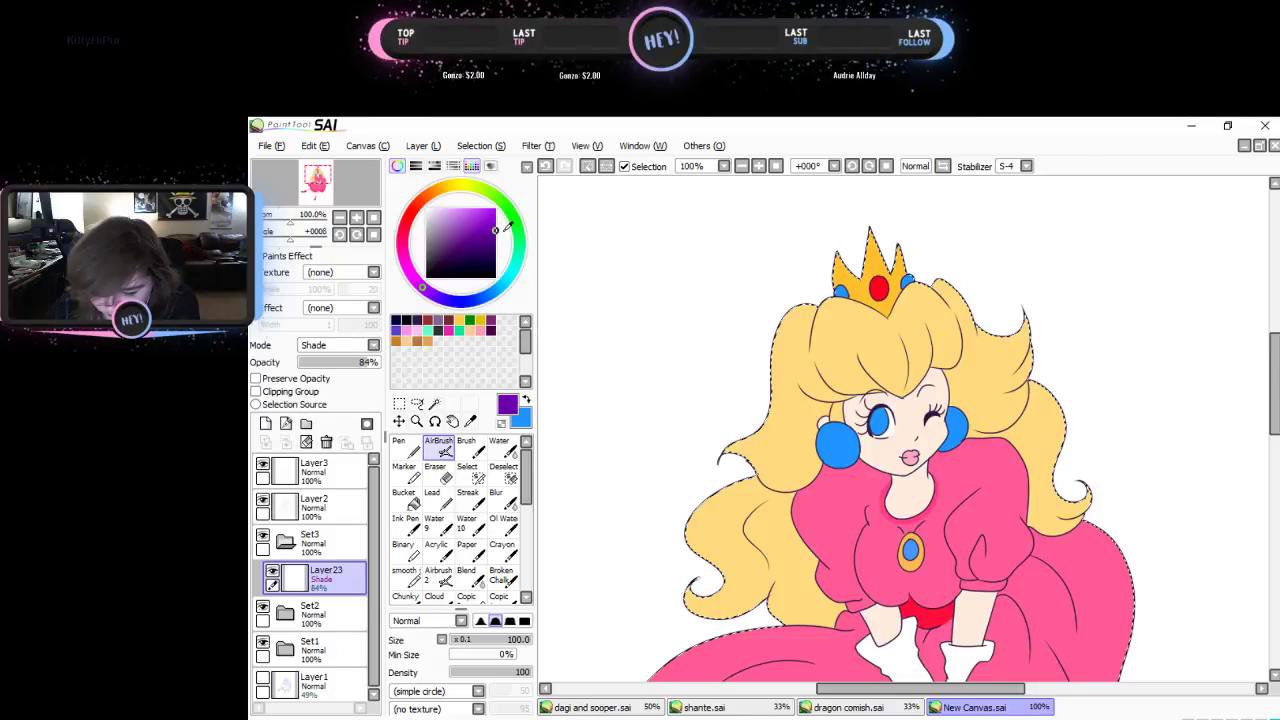
- Shade the outer edge of the right-hand hair curls in a deeper purple with the AirBrush at size 100
mouse_move(1014, 395)
mouse_down()
mouse_move(973, 427)
mouse_move(1040, 383)
mouse_up()
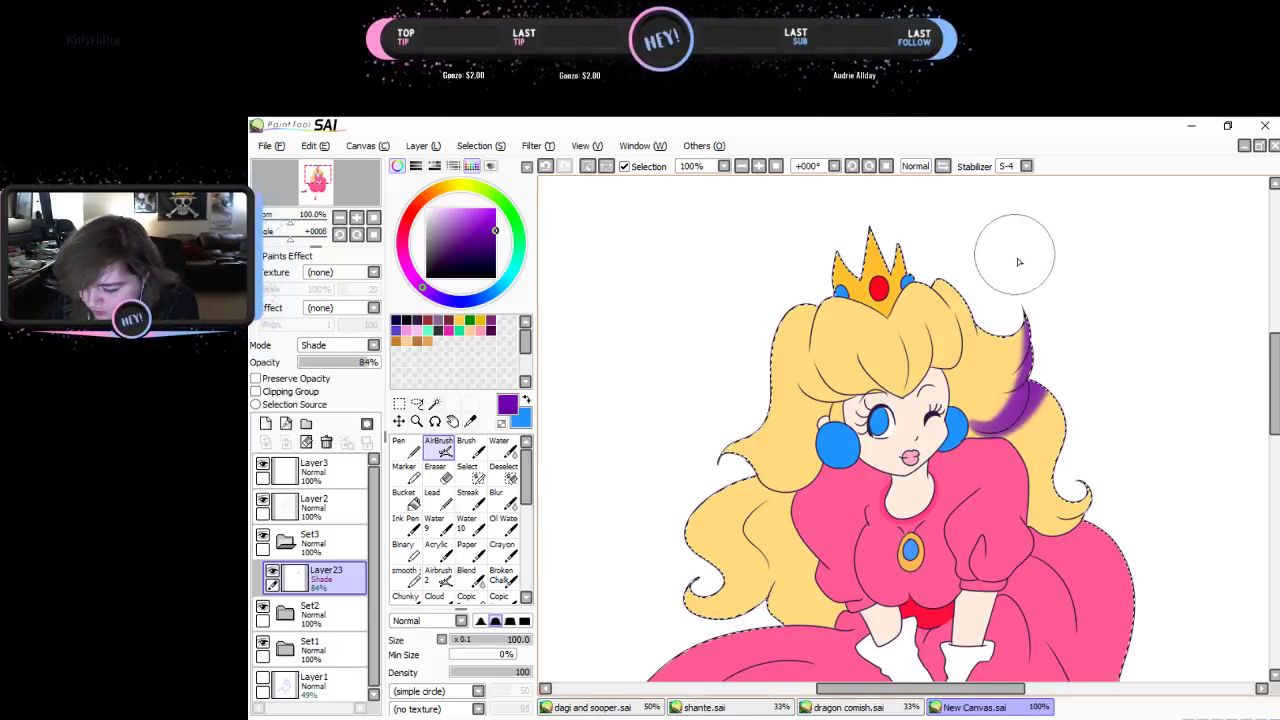
mouse_move(1275, 430)
mouse_down()
mouse_move(1275, 454)
mouse_move(1275, 428)
mouse_up()
drag(1036, 390, 1080, 492)
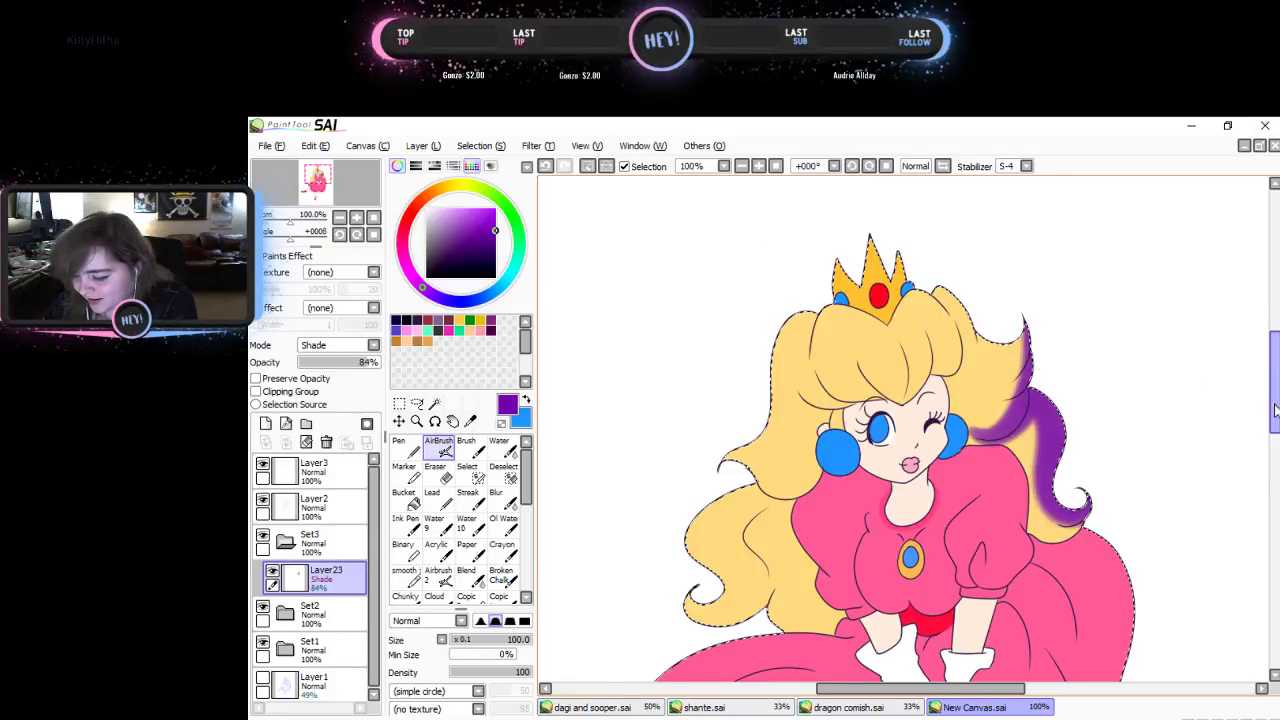
- Airbrush purple shading down the skirt's right edge and along its hem above the ruffle
drag(1274, 408, 1274, 468)
drag(1130, 250, 1153, 480)
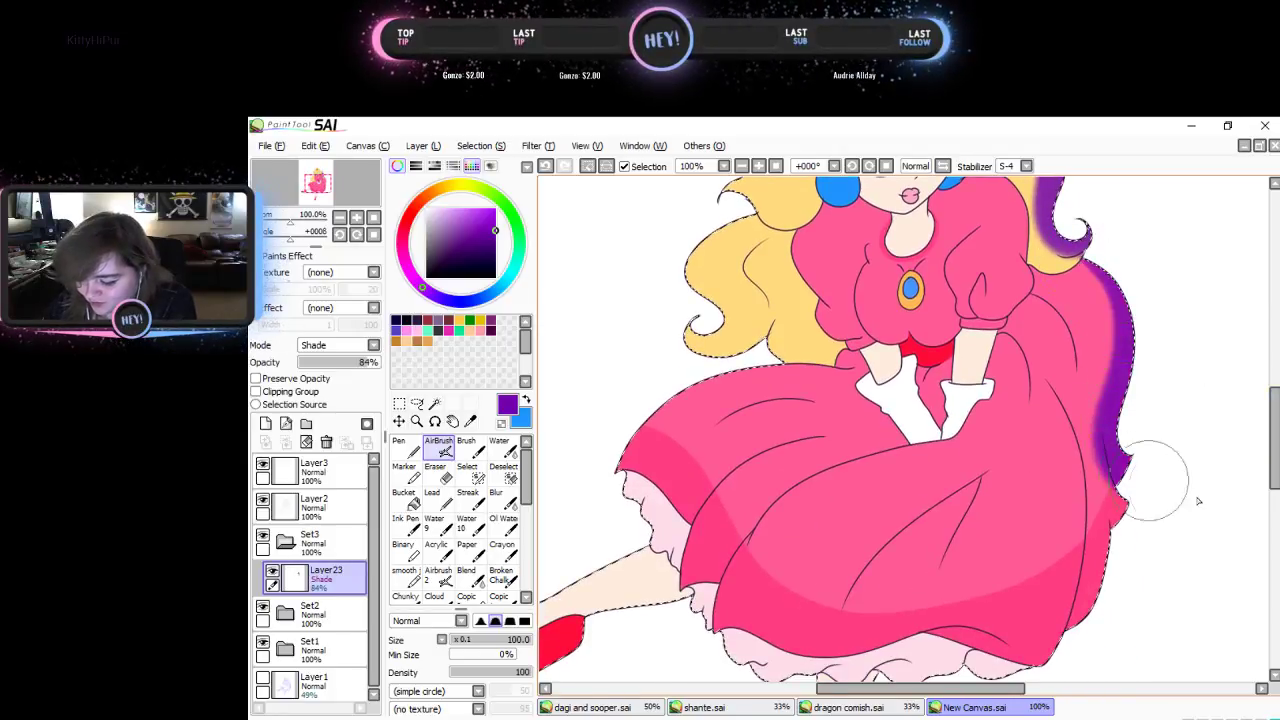
drag(1274, 440, 1274, 475)
mouse_move(1135, 300)
mouse_down()
mouse_move(1037, 487)
mouse_move(965, 530)
mouse_move(908, 536)
mouse_move(885, 520)
mouse_up()
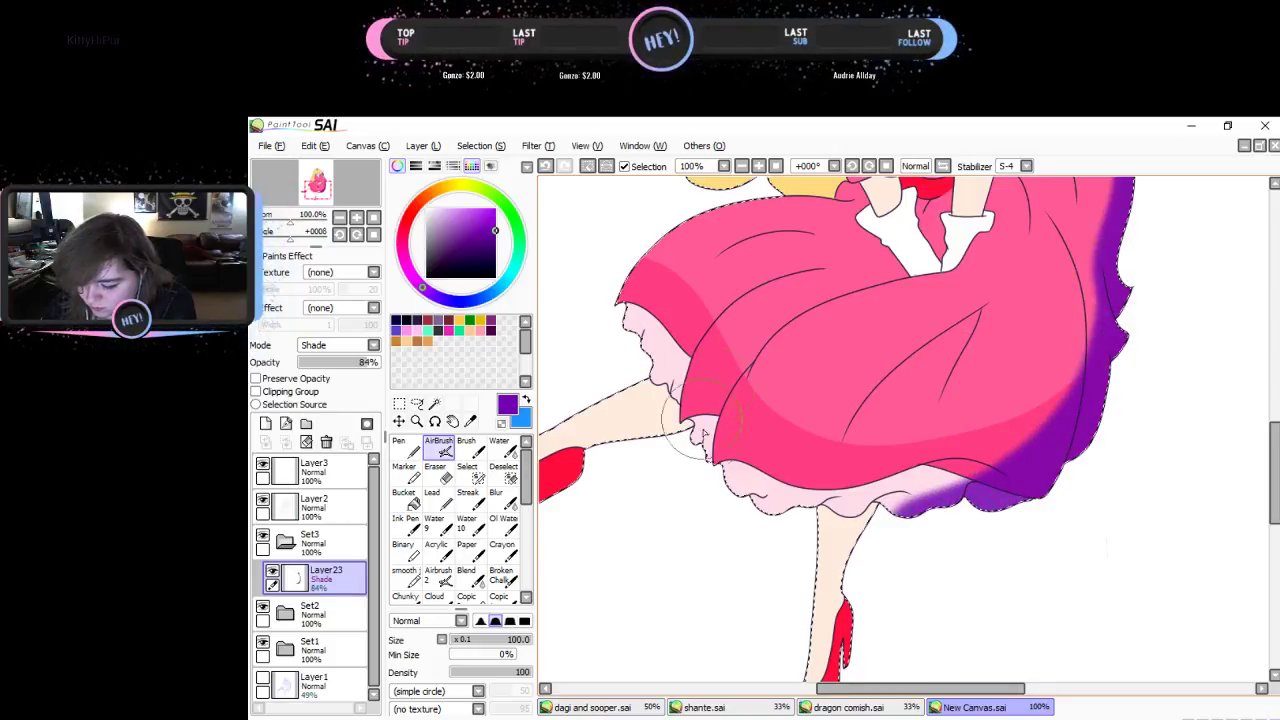
mouse_move(703, 432)
mouse_down()
mouse_move(839, 489)
mouse_move(947, 460)
mouse_move(1013, 483)
mouse_up()
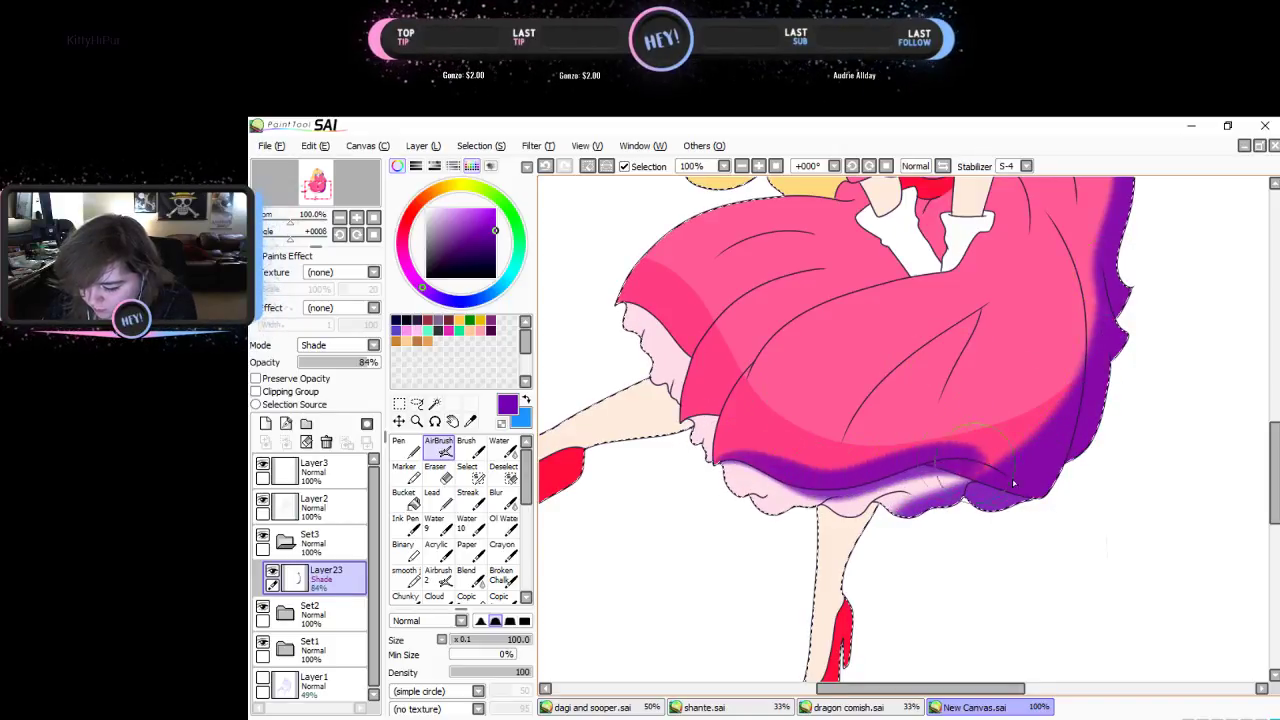
- Airbrush purple shading along the skirt's inner folds and on the right puffed sleeve and earring
drag(1272, 498, 1270, 468)
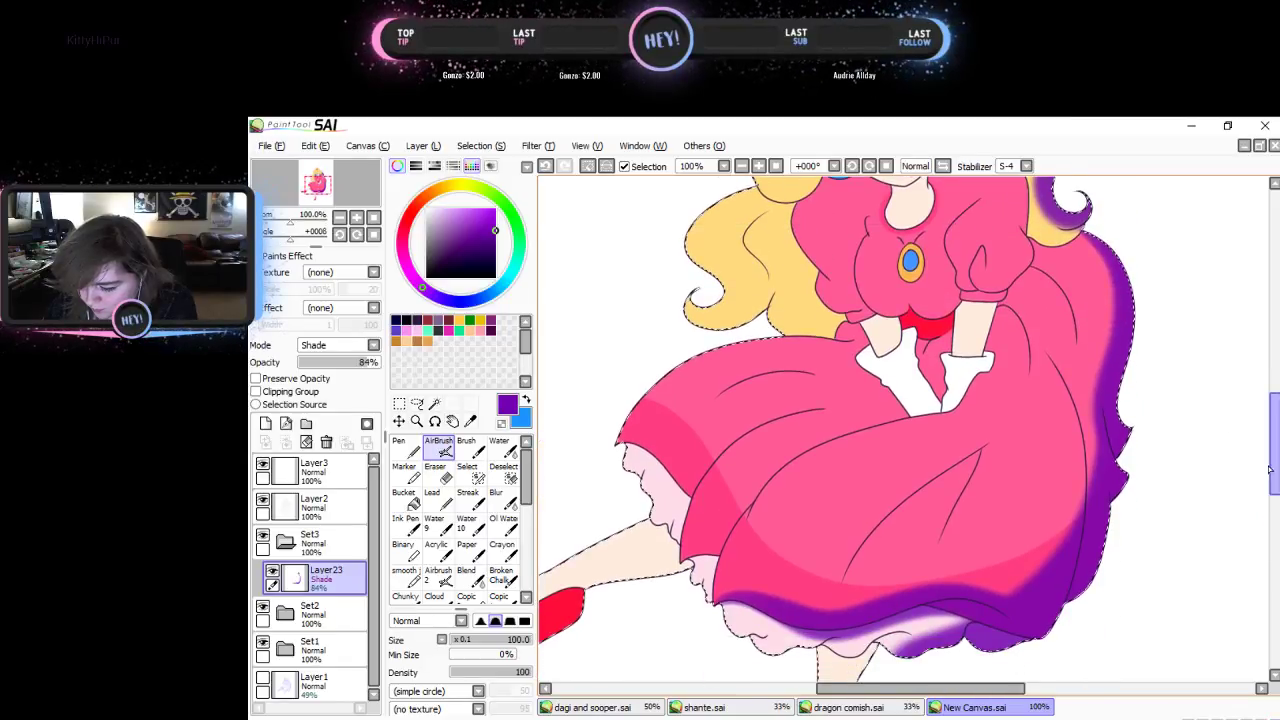
drag(1045, 360, 1092, 540)
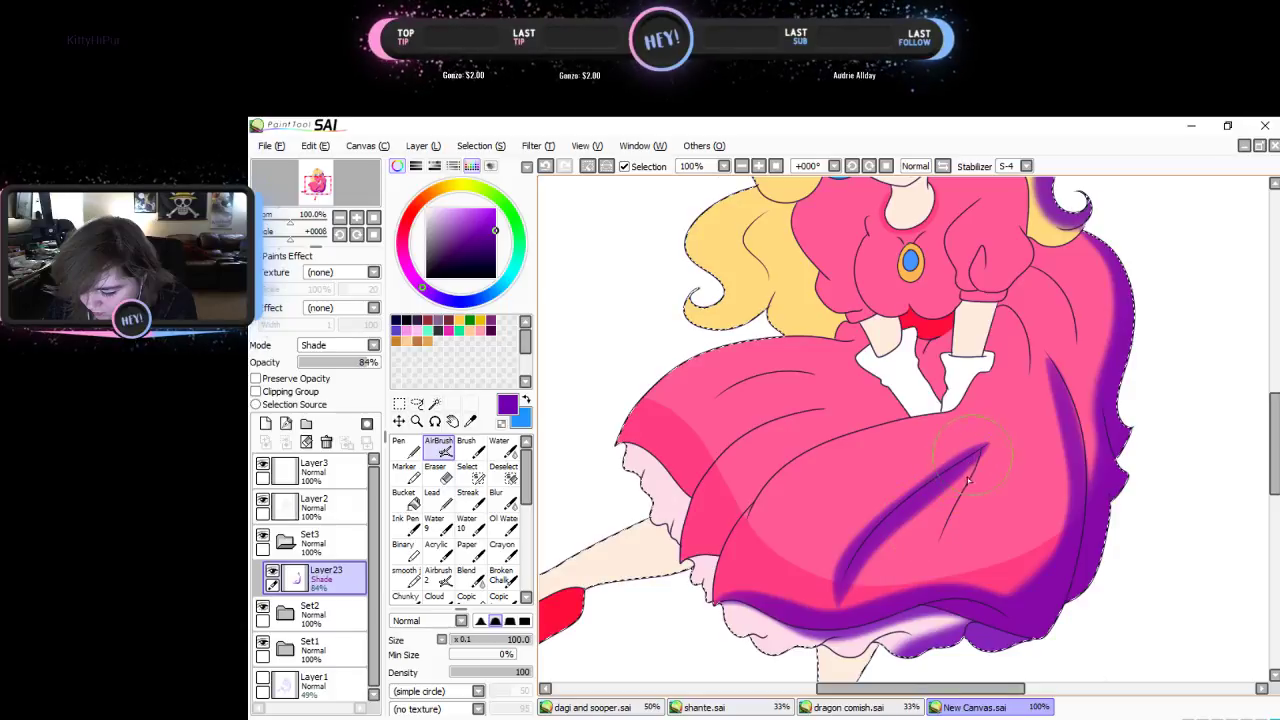
mouse_move(972, 466)
mouse_down()
mouse_move(905, 585)
mouse_move(910, 605)
mouse_up()
scroll(1107, 493, up, 5)
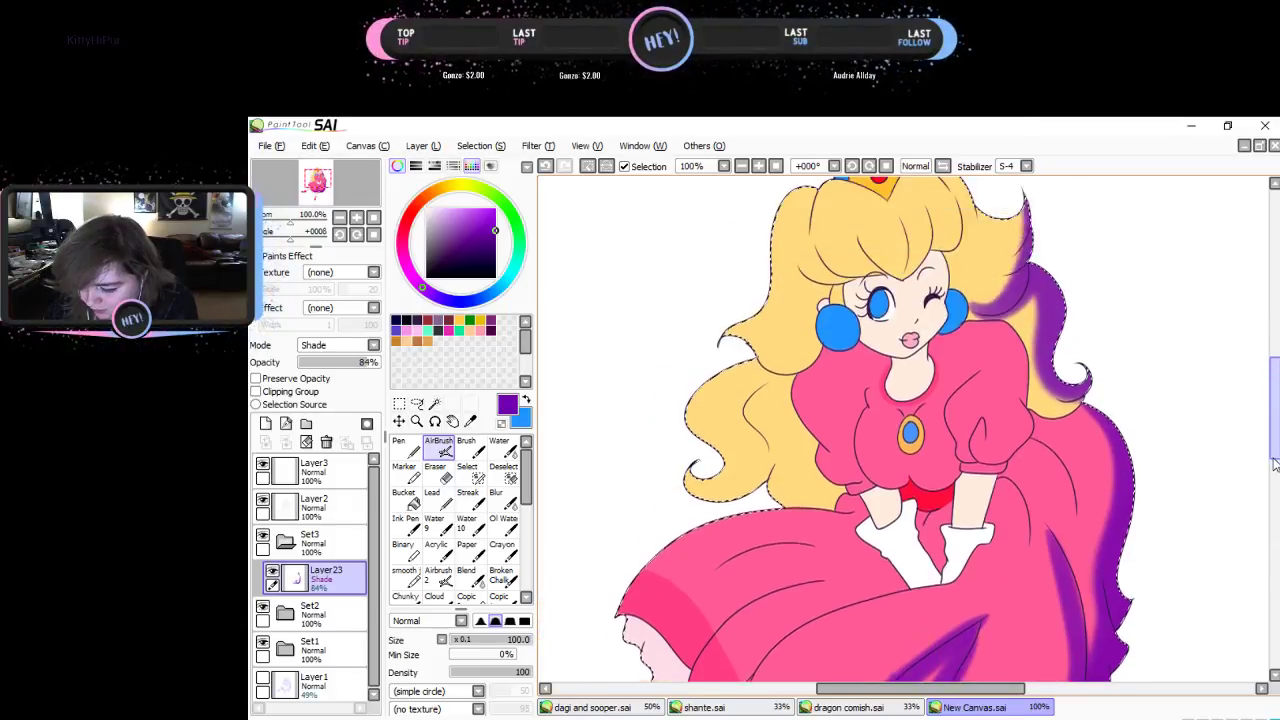
mouse_move(980, 503)
mouse_down()
mouse_move(984, 537)
mouse_move(1032, 507)
mouse_move(1032, 445)
mouse_move(1014, 407)
mouse_move(966, 396)
mouse_up()
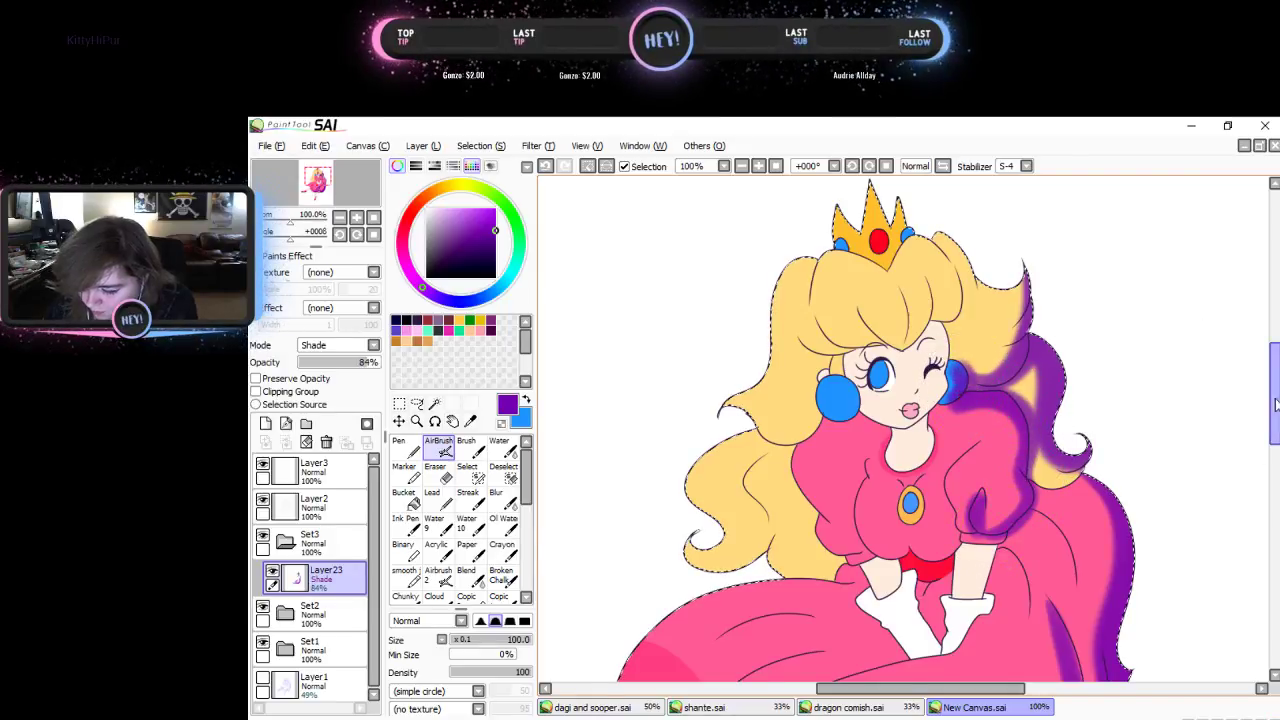
- Try the Multiply blending mode with 43% opacity on the shading layer, and return the mode to Shade
drag(1274, 410, 1274, 443)
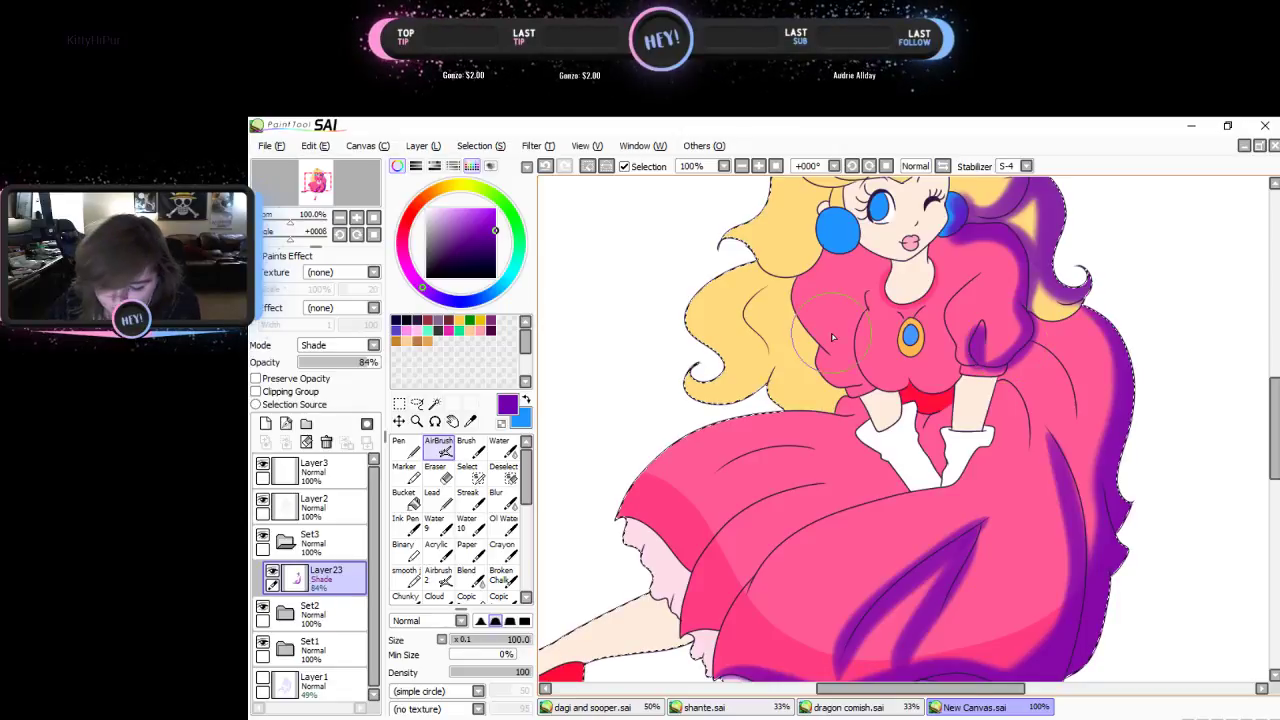
click(357, 355)
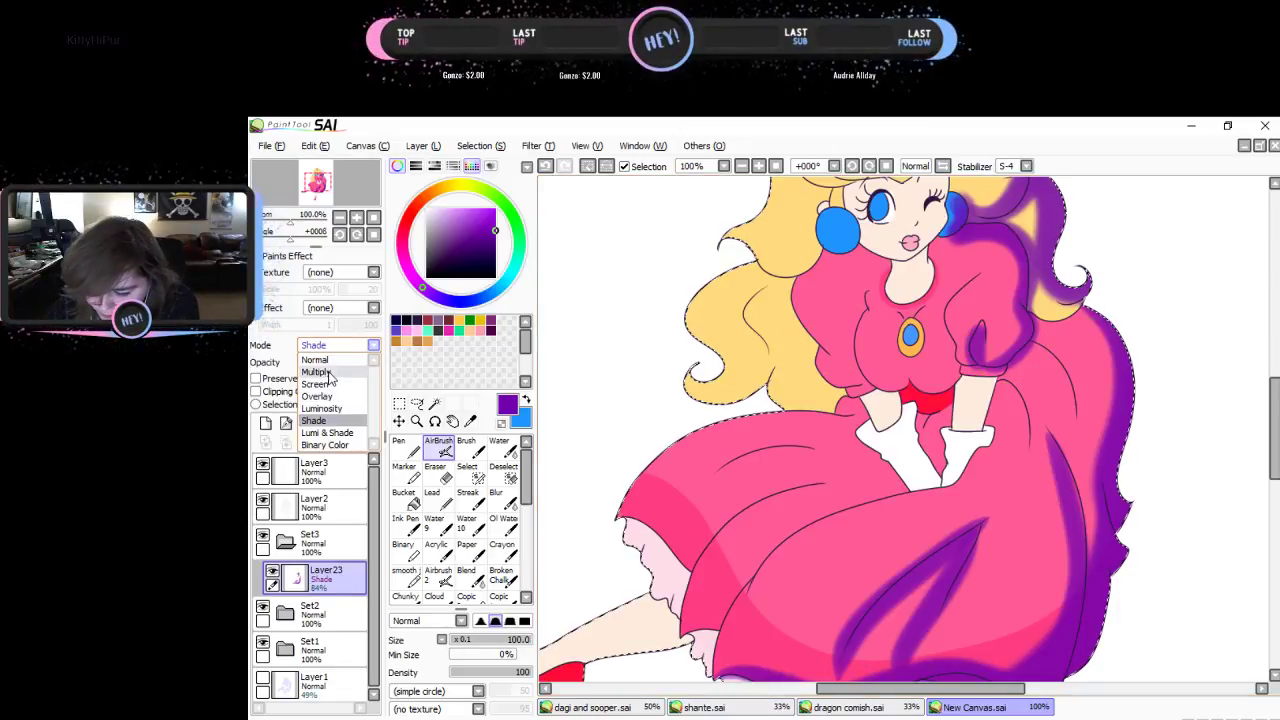
click(338, 372)
click(334, 362)
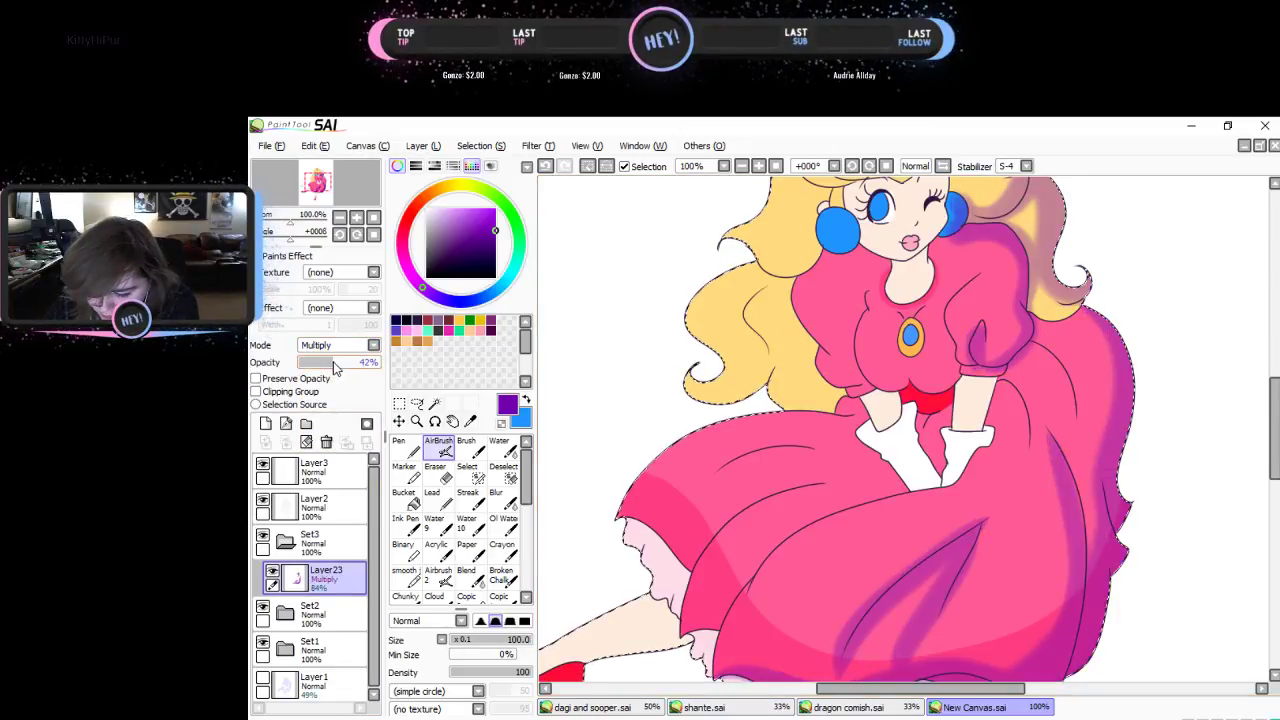
click(354, 349)
click(314, 420)
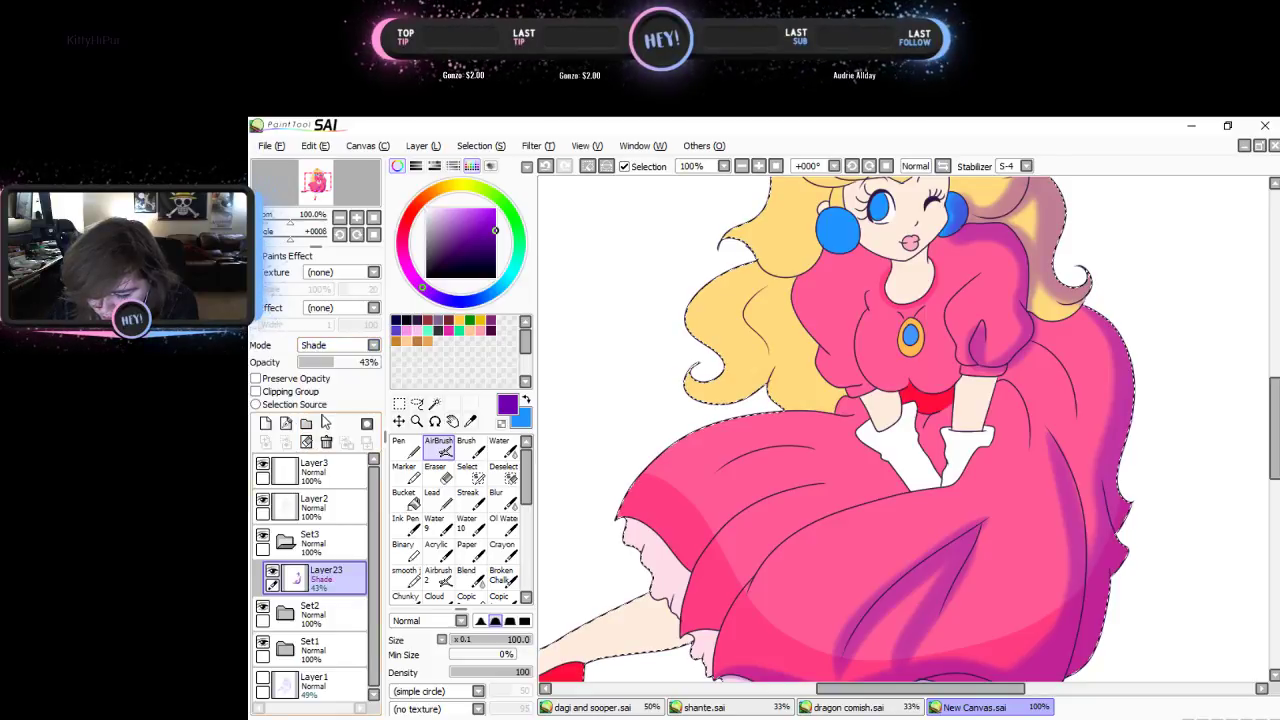
- Set the shading layer's opacity to 55% and clear all of its strokes
drag(360, 365, 344, 363)
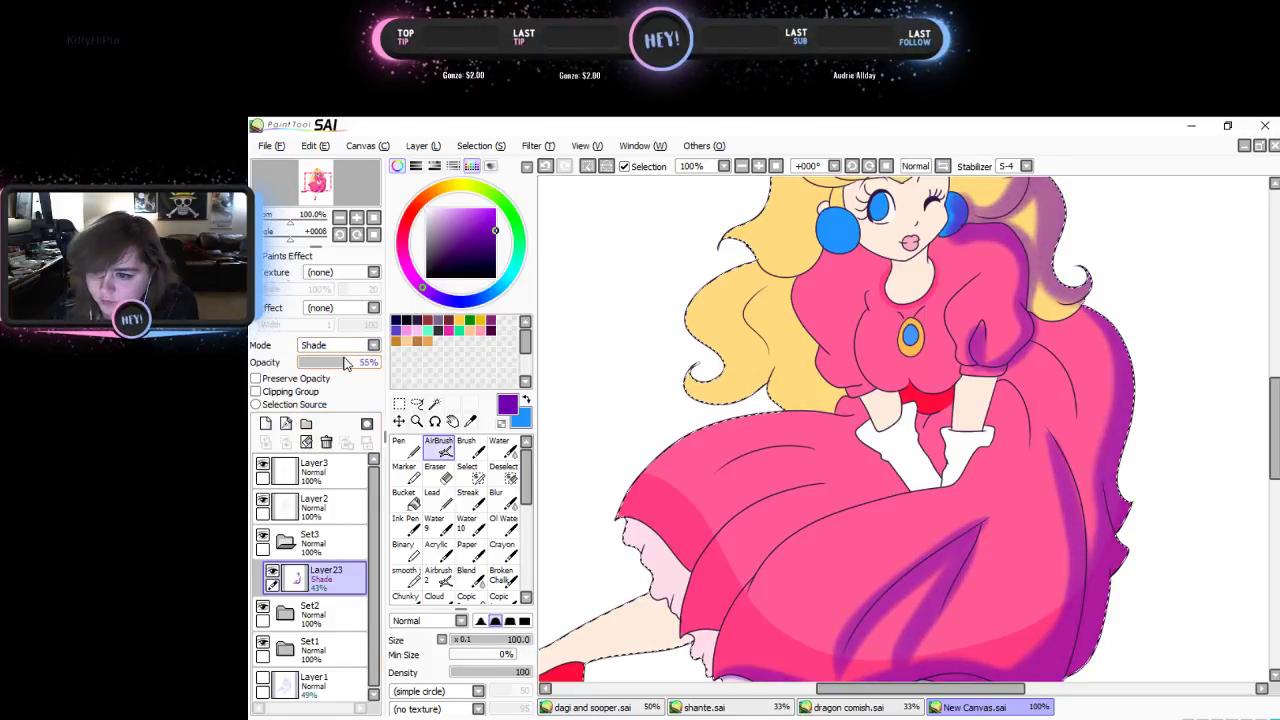
click(314, 441)
- Shade the skirt's outer right edge in a darker purple using the Brush at size 26
click(489, 259)
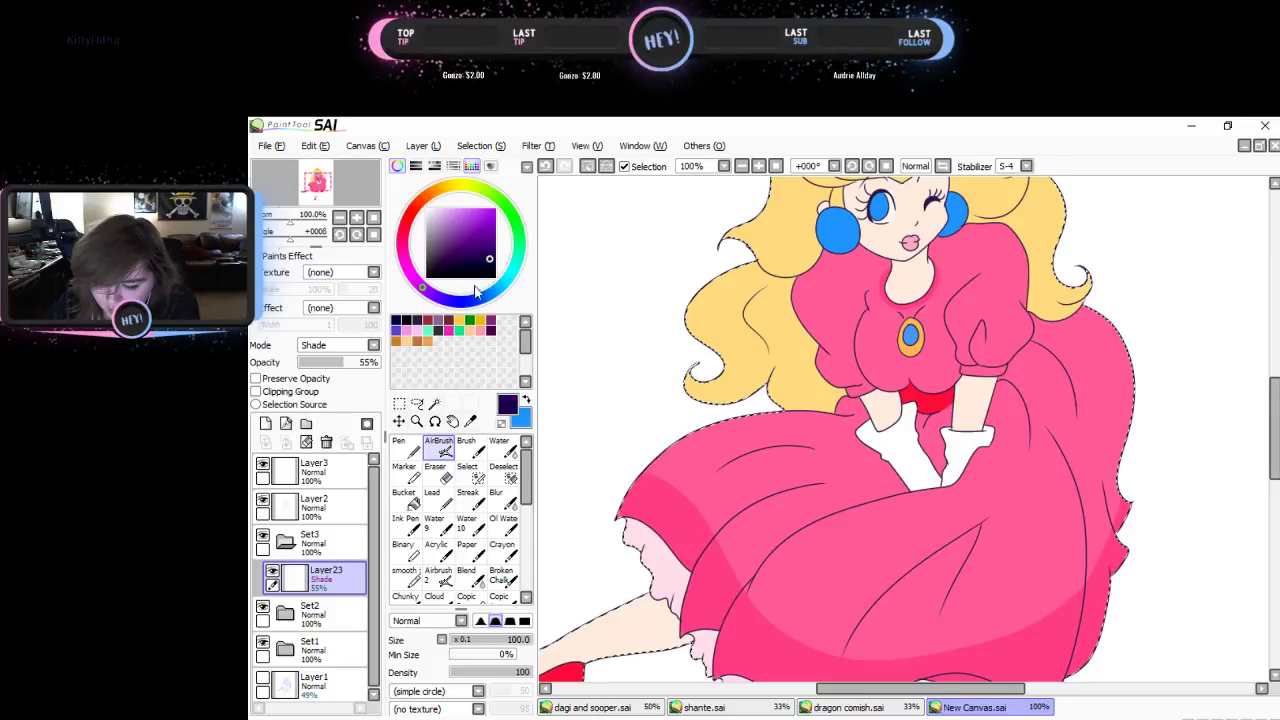
click(466, 446)
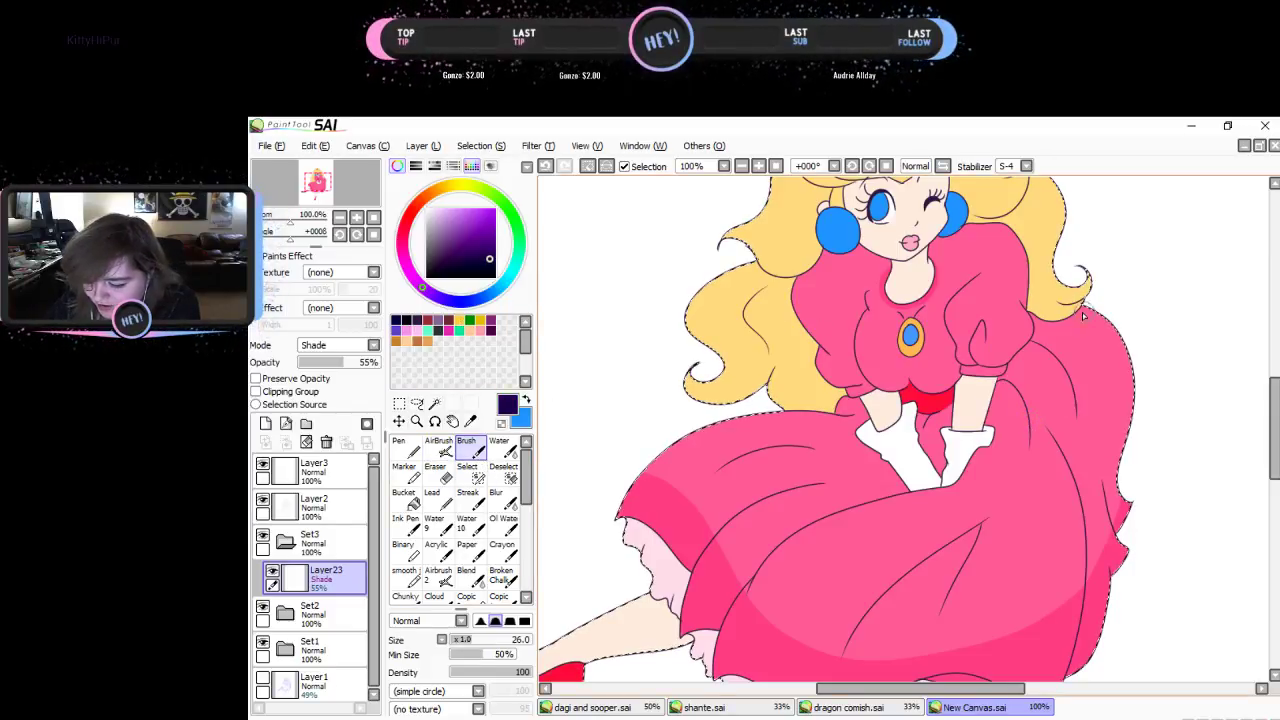
mouse_move(1090, 305)
mouse_down()
mouse_move(1132, 402)
mouse_move(1108, 472)
mouse_move(1130, 512)
mouse_up()
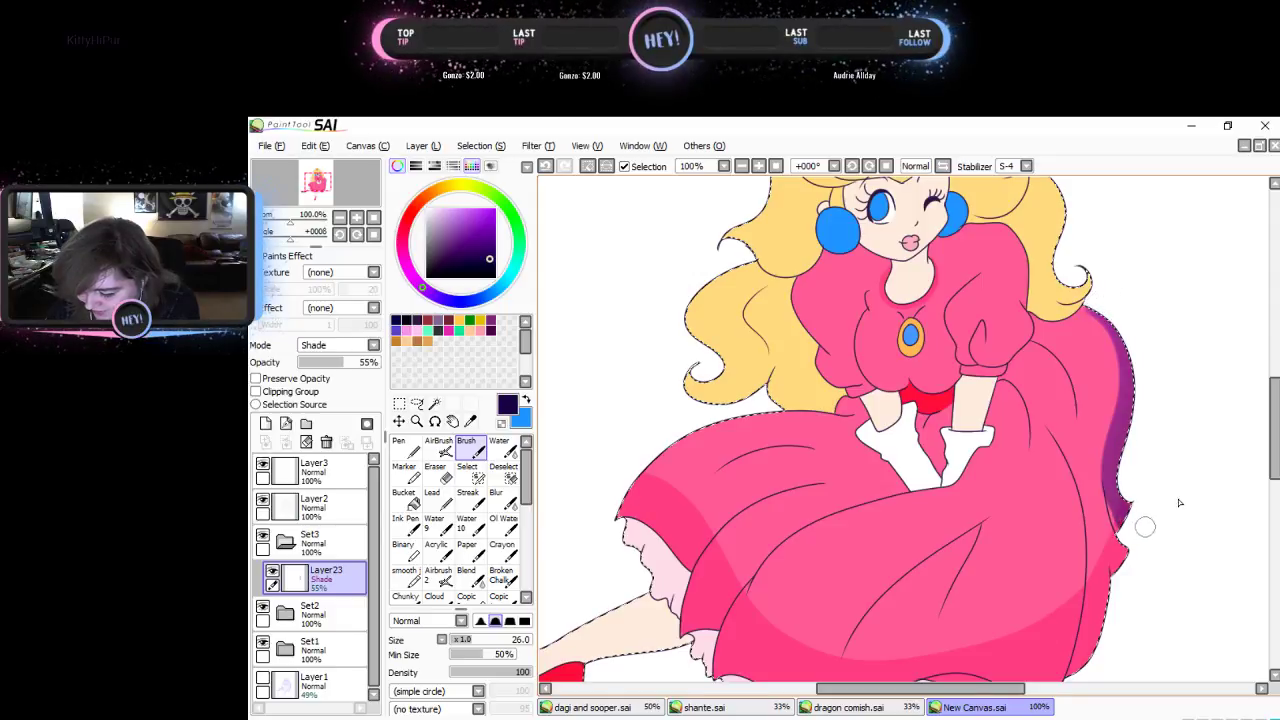
- Brush dark purple shading along the skirt's long right-hand fold down to the hem
scroll(1213, 447, down, 3)
drag(1050, 255, 1085, 397)
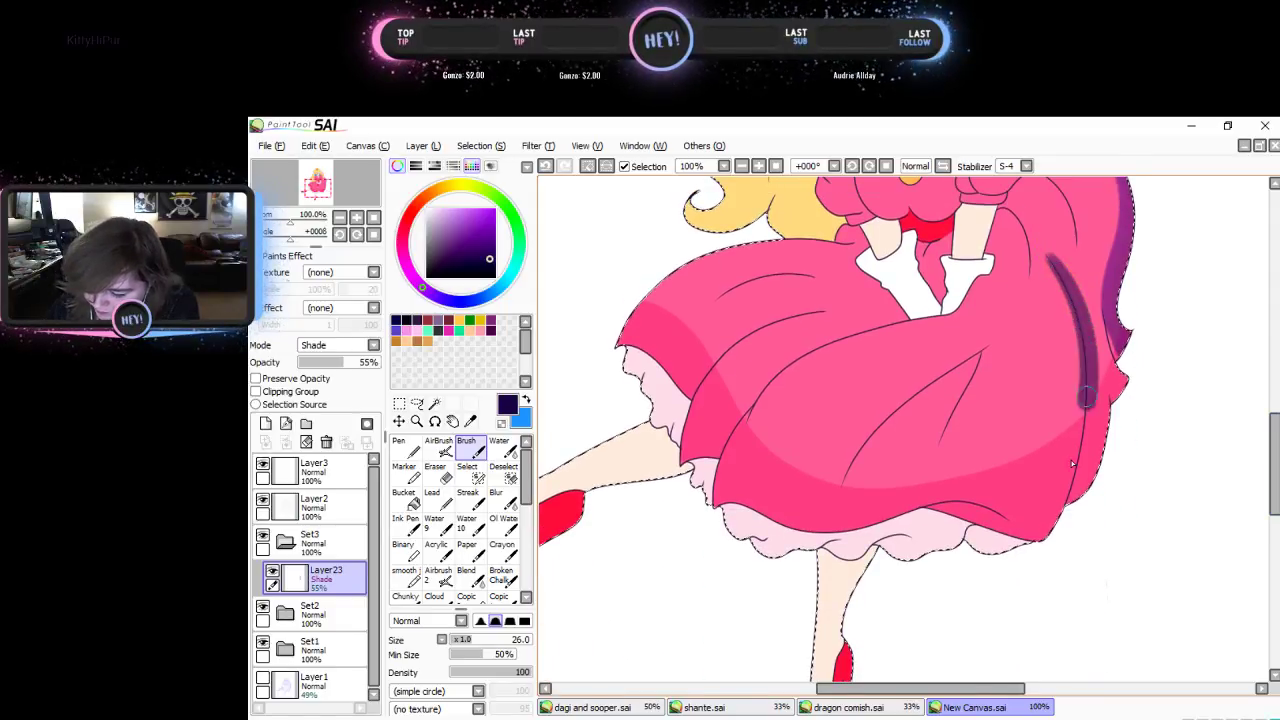
drag(1072, 462, 990, 560)
mouse_move(1086, 420)
mouse_down()
mouse_move(1024, 567)
mouse_move(995, 550)
mouse_up()
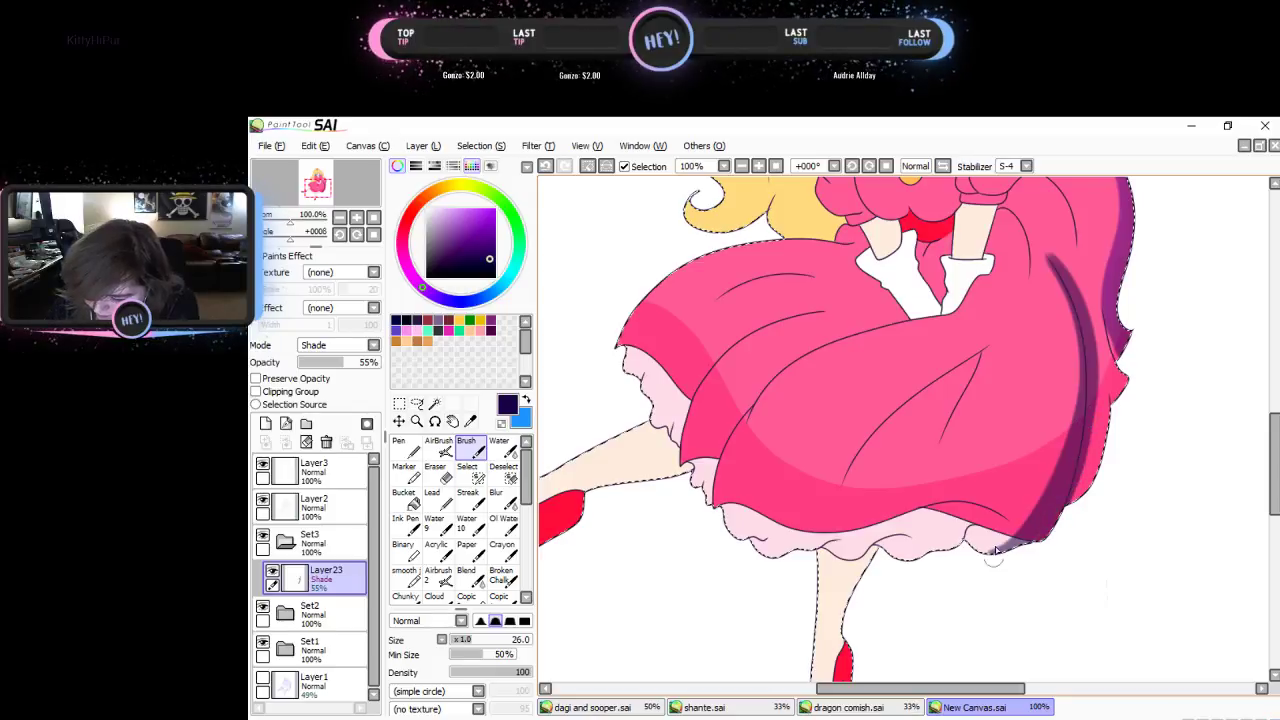
key(ctrl+z)
key(ctrl+z)
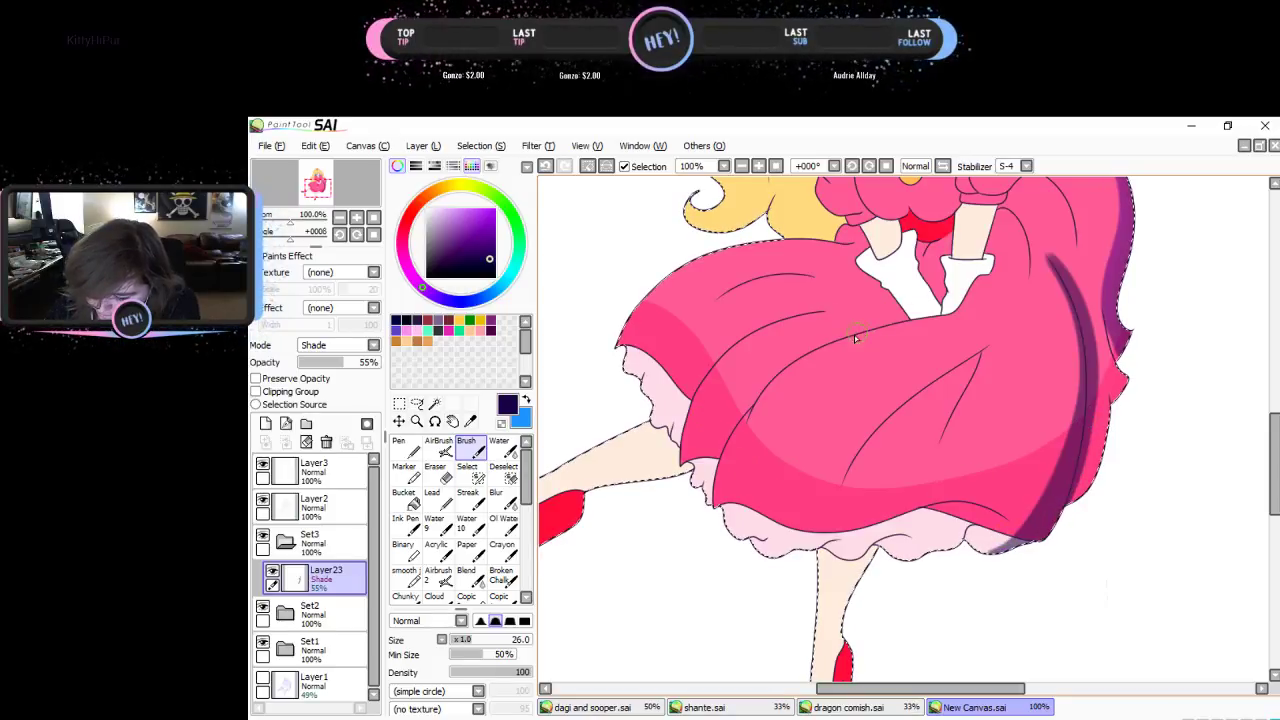
- Brush shading along the skirt's large front fold, the hem and ruffle, and the pointed fold in the middle
mouse_move(855, 338)
mouse_down()
mouse_move(786, 370)
mouse_move(718, 450)
mouse_move(705, 500)
mouse_up()
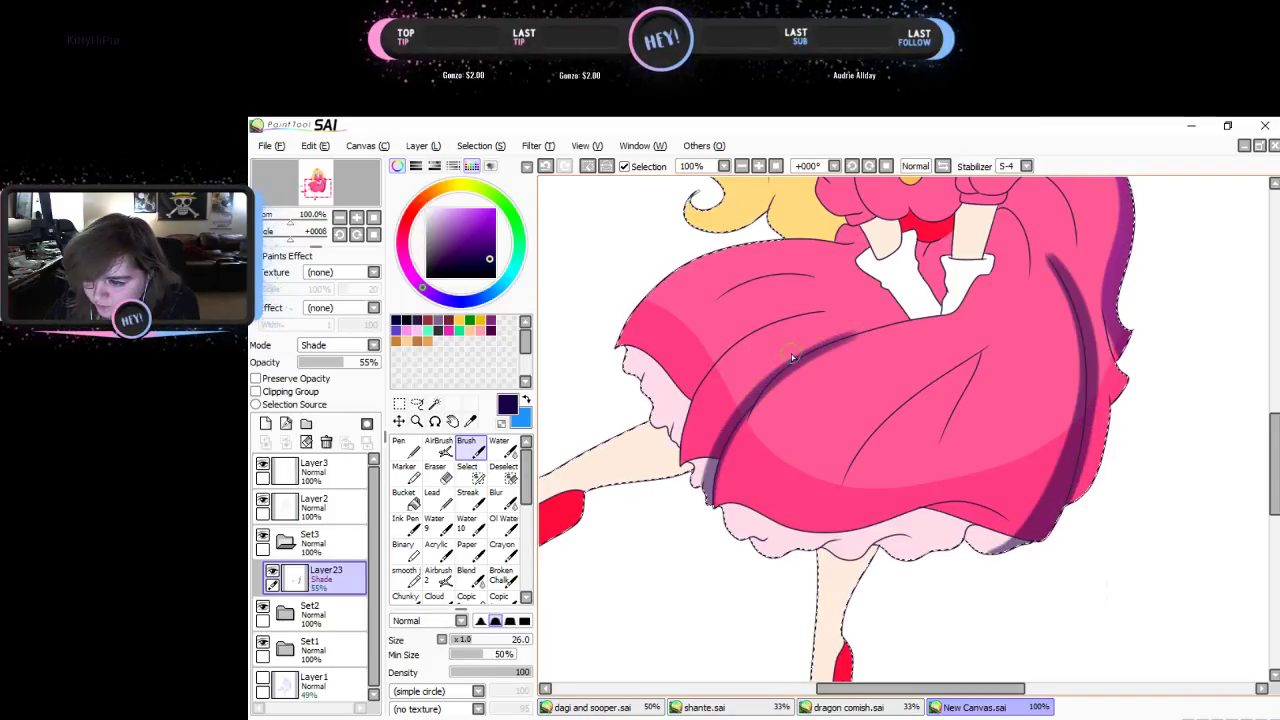
mouse_move(736, 429)
mouse_down()
mouse_move(734, 532)
mouse_move(764, 557)
mouse_move(907, 538)
mouse_move(949, 549)
mouse_move(884, 548)
mouse_move(932, 560)
mouse_move(986, 524)
mouse_move(928, 510)
mouse_move(980, 524)
mouse_move(1069, 517)
mouse_move(1024, 492)
mouse_move(981, 522)
mouse_move(1007, 529)
mouse_move(940, 506)
mouse_move(1006, 523)
mouse_move(922, 512)
mouse_move(791, 536)
mouse_move(706, 517)
mouse_up()
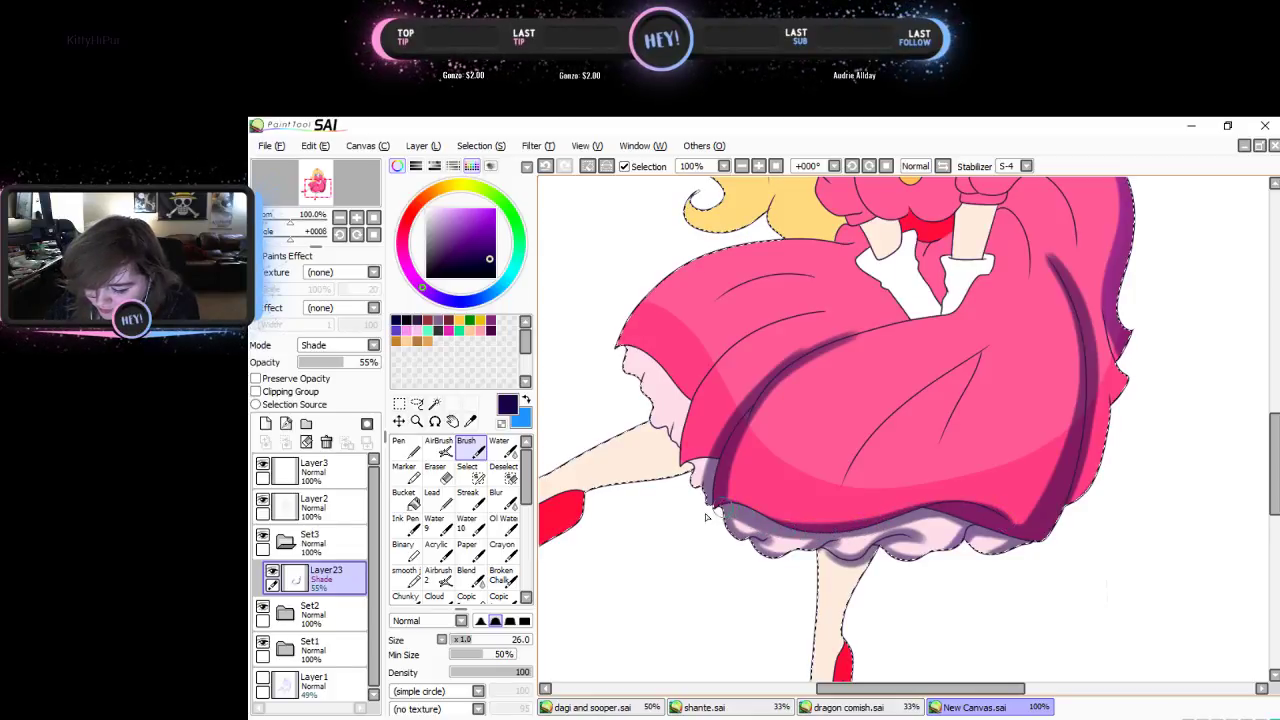
mouse_move(976, 358)
mouse_down()
mouse_move(900, 416)
mouse_move(847, 482)
mouse_move(940, 428)
mouse_move(873, 477)
mouse_move(958, 375)
mouse_move(856, 492)
mouse_up()
drag(974, 376, 920, 470)
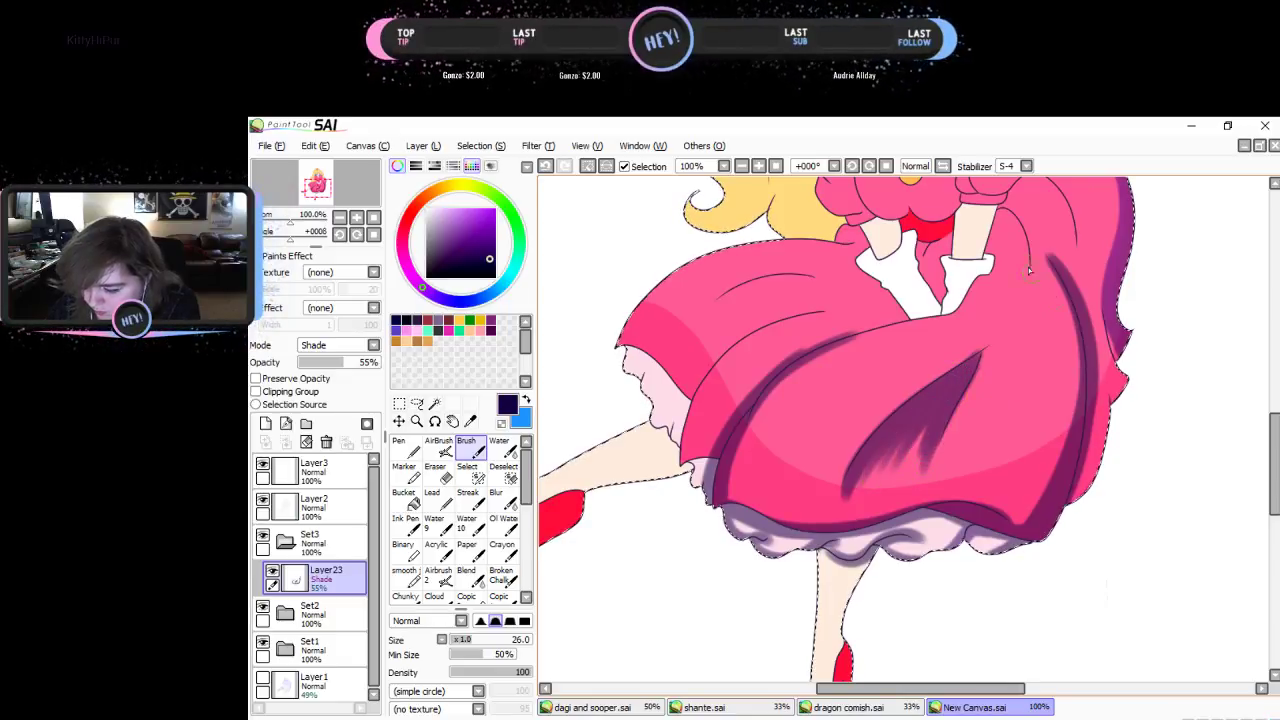
- Brush shading onto the small folds behind the waist, the right puffed sleeve, the brooch and both earrings
scroll(1150, 410, up, 5)
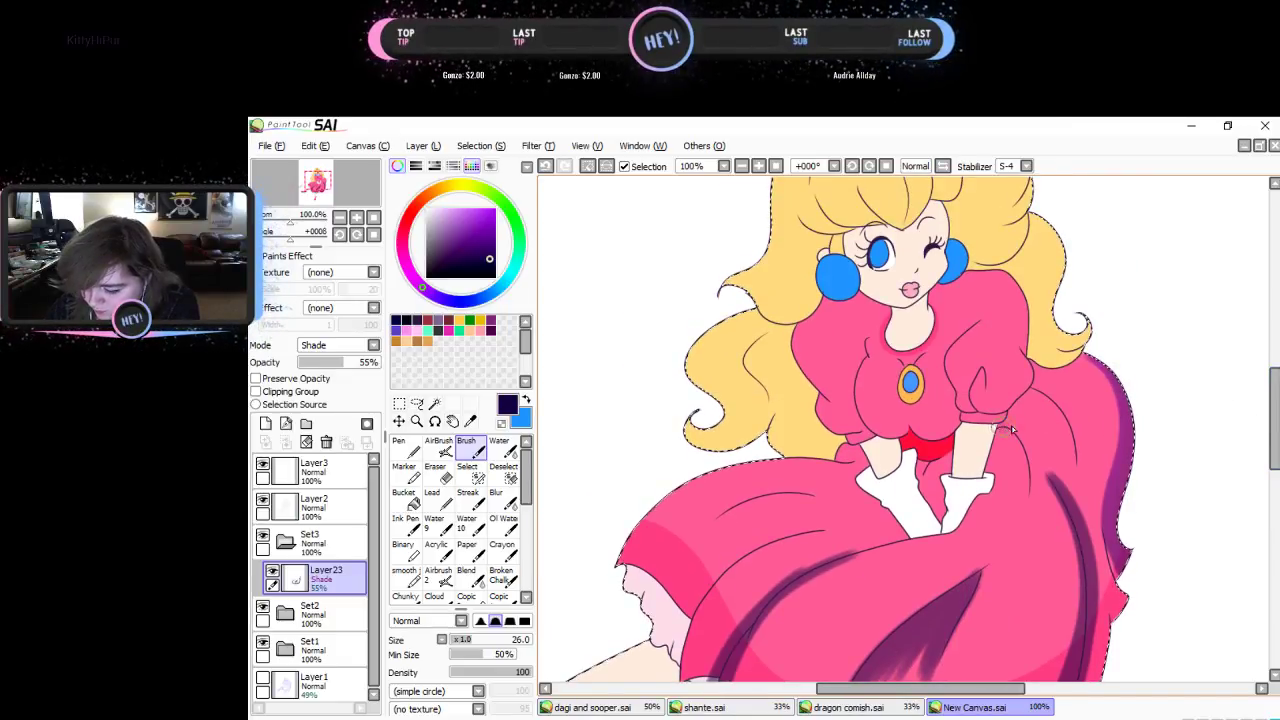
drag(1012, 430, 1030, 505)
drag(1066, 392, 1080, 474)
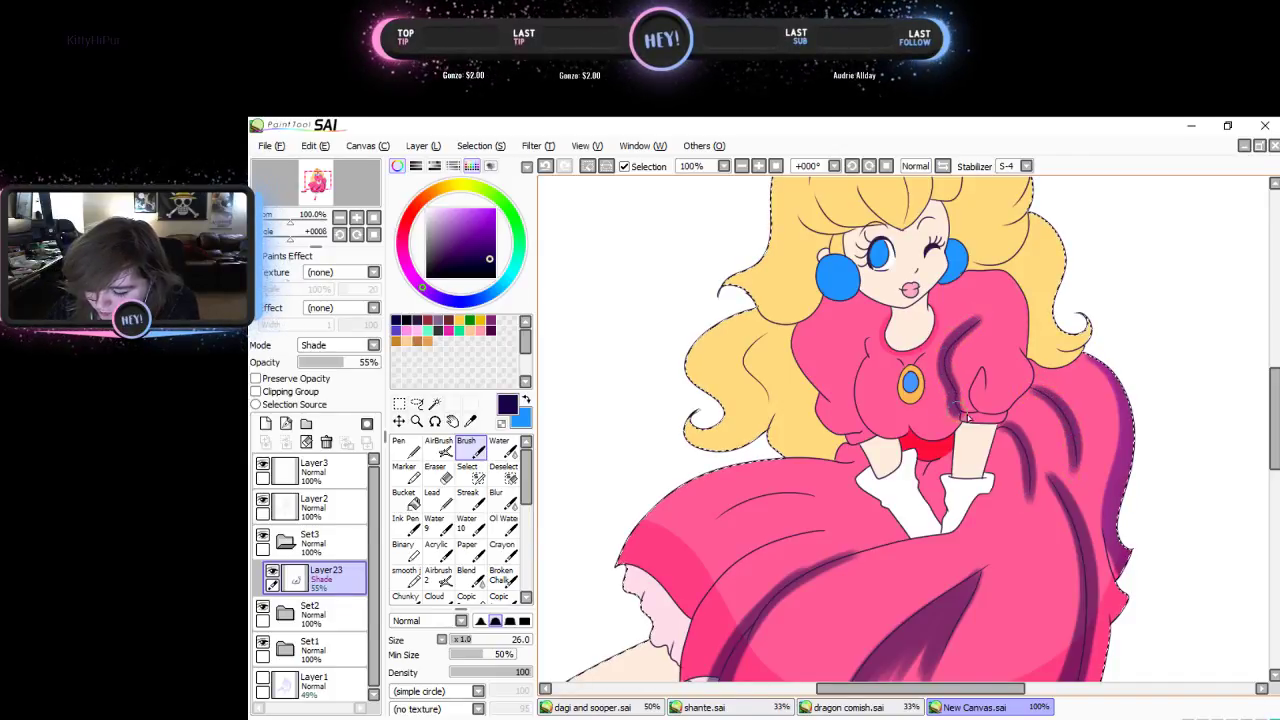
mouse_move(983, 372)
mouse_down()
mouse_move(994, 416)
mouse_move(1024, 385)
mouse_move(1022, 281)
mouse_move(994, 266)
mouse_move(963, 262)
mouse_up()
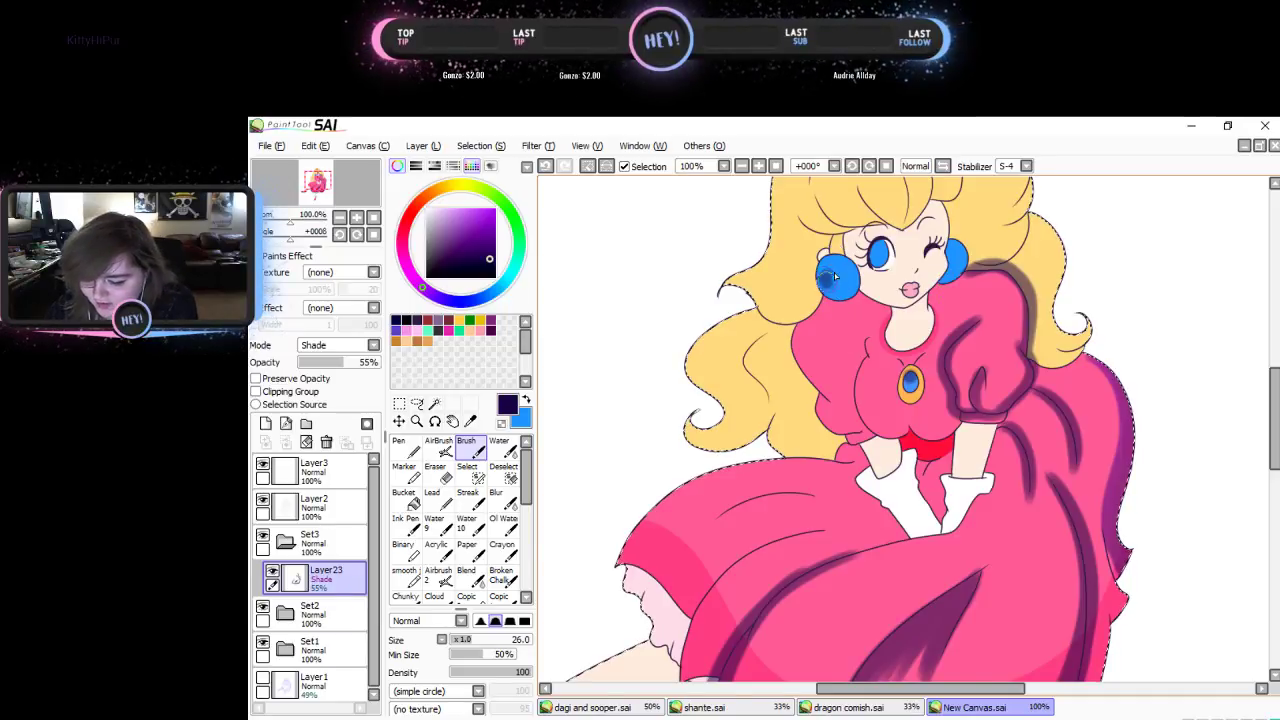
drag(835, 276, 827, 280)
drag(962, 255, 955, 266)
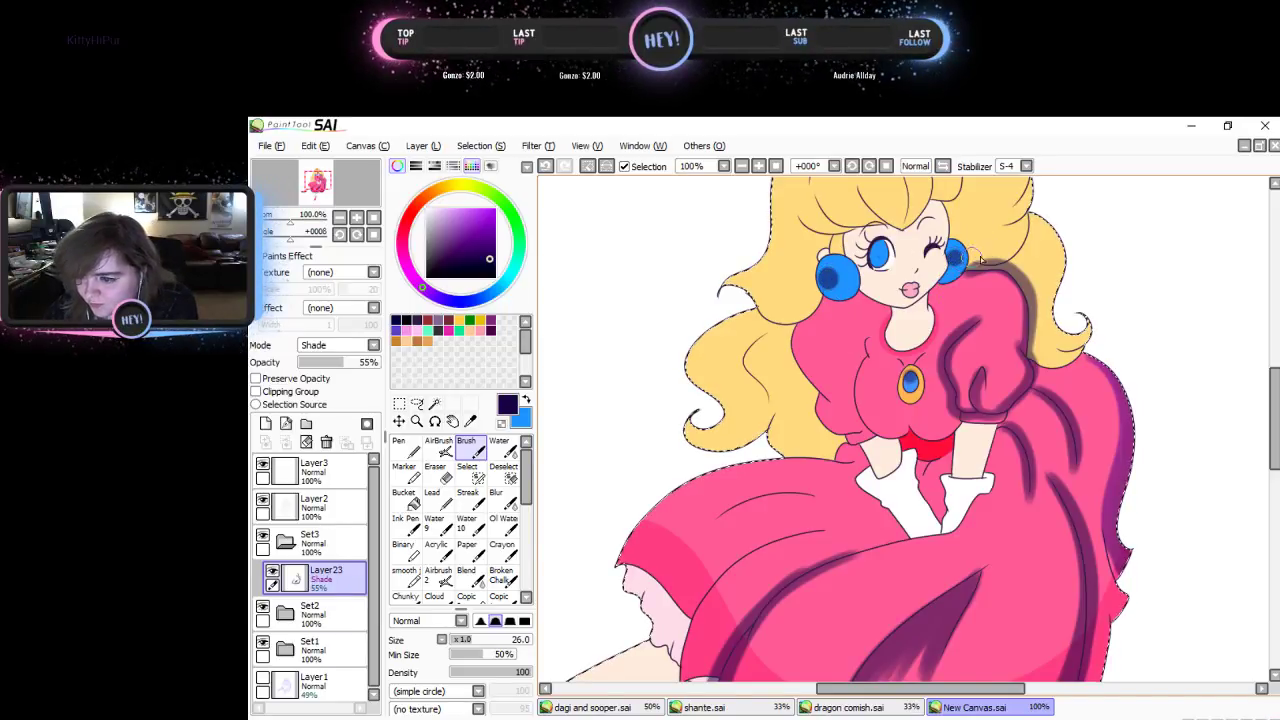
- Brush shading onto the bangs, the forehead beneath them and the hair on the left of the face
scroll(1255, 380, up, 5)
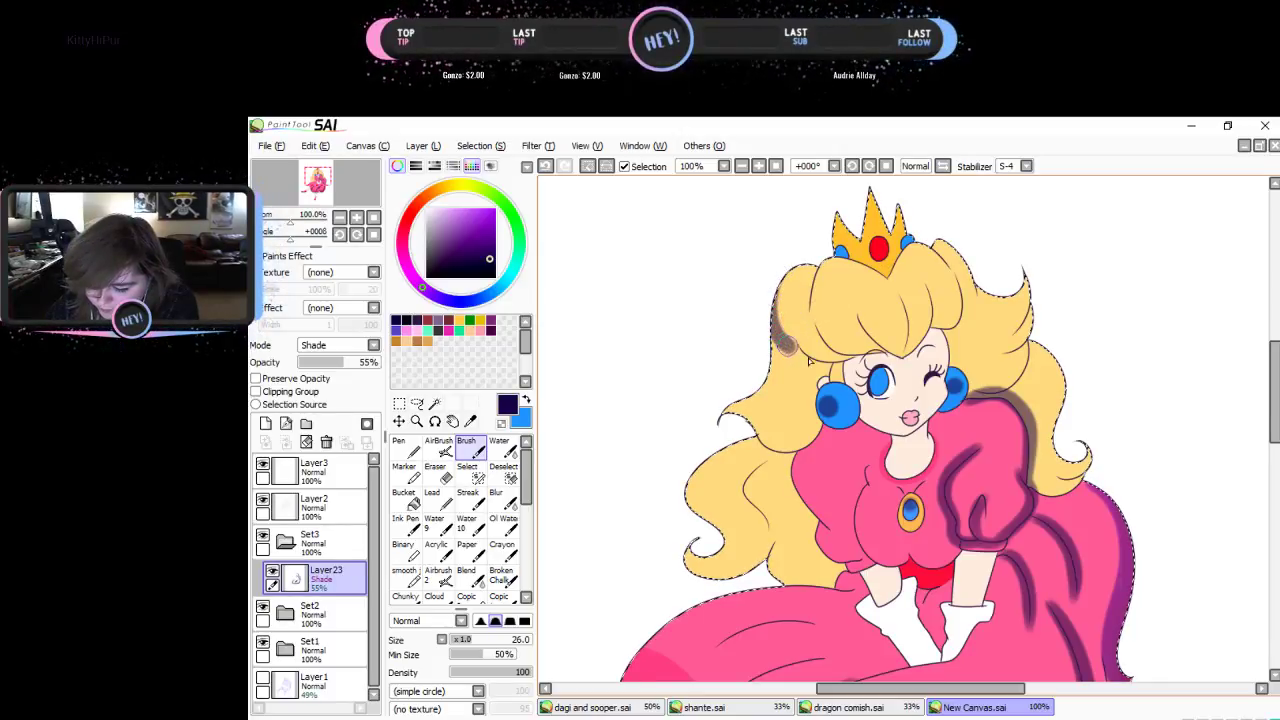
mouse_move(810, 360)
mouse_down()
mouse_move(809, 312)
mouse_move(865, 350)
mouse_move(862, 320)
mouse_move(905, 357)
mouse_move(928, 284)
mouse_move(929, 325)
mouse_move(964, 285)
mouse_move(941, 330)
mouse_move(981, 290)
mouse_move(958, 268)
mouse_move(922, 355)
mouse_move(937, 330)
mouse_move(912, 352)
mouse_move(840, 361)
mouse_move(829, 381)
mouse_move(842, 368)
mouse_move(802, 374)
mouse_move(760, 355)
mouse_up()
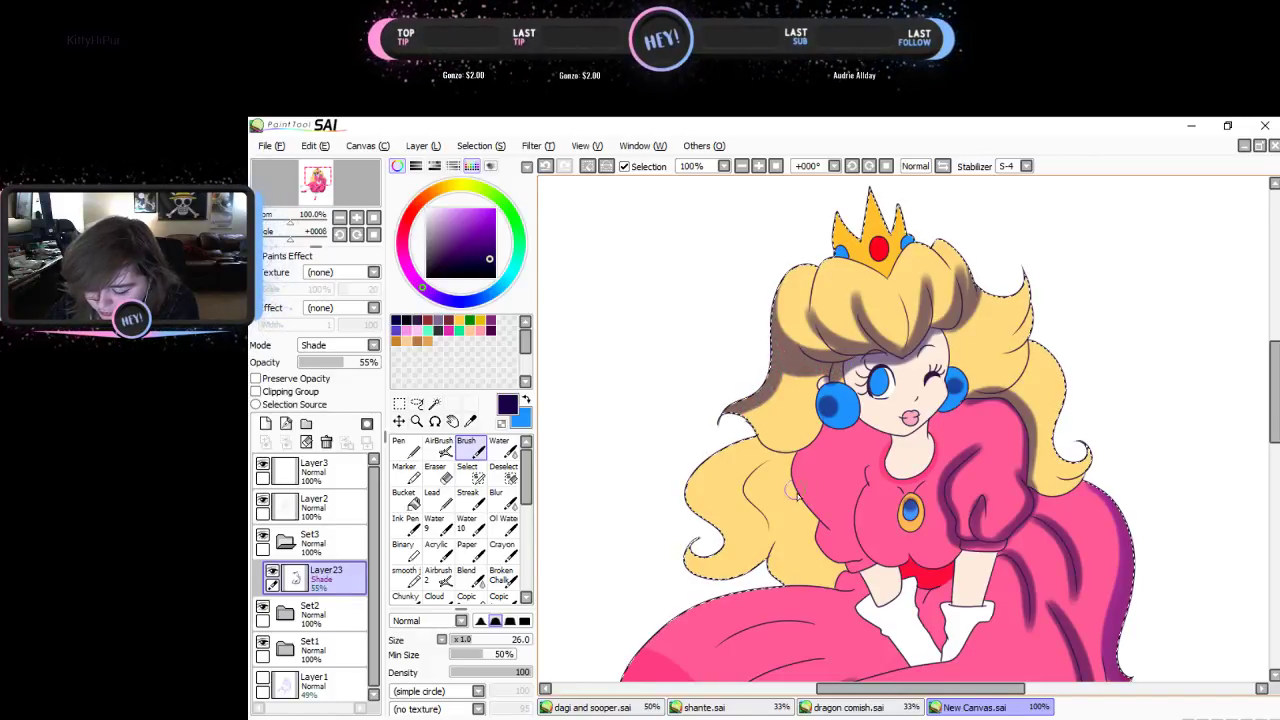
mouse_move(820, 428)
mouse_down()
mouse_move(770, 452)
mouse_move(737, 419)
mouse_up()
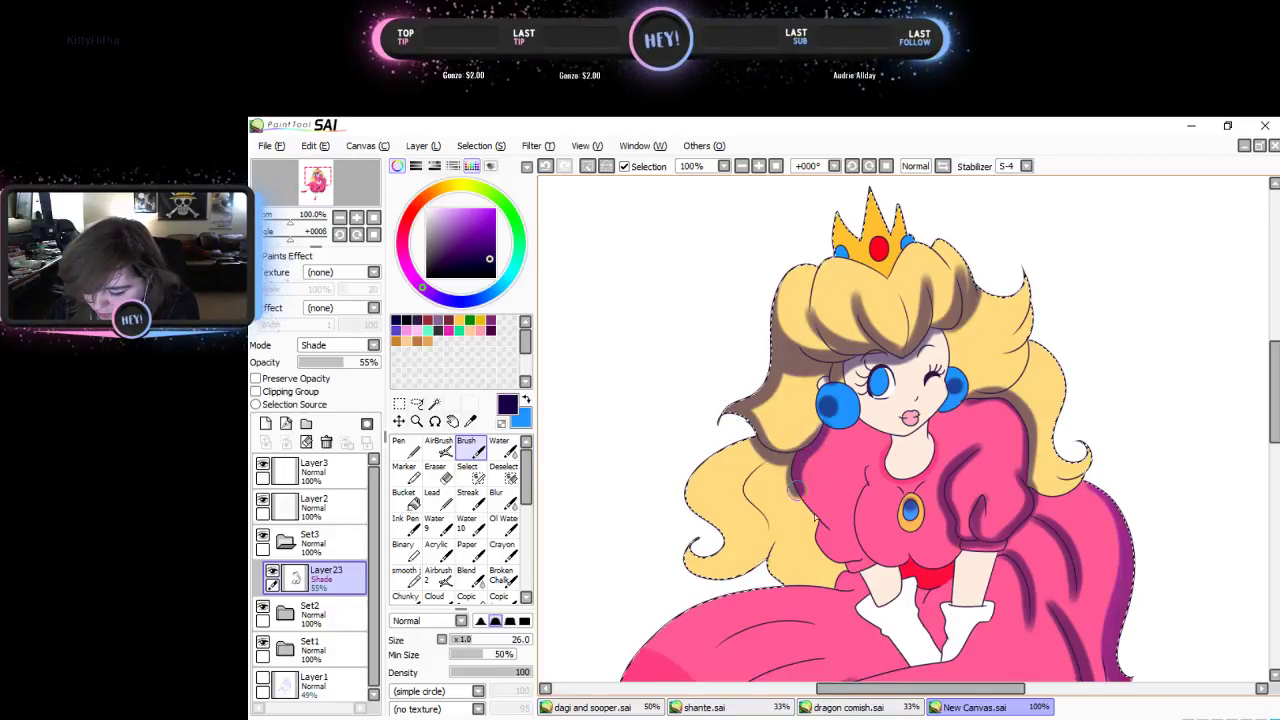
- Brush shading onto the left puffed sleeve, the underside of the bust and the edges of the face
mouse_move(795, 489)
mouse_down()
mouse_move(842, 527)
mouse_move(819, 520)
mouse_move(821, 557)
mouse_move(858, 566)
mouse_up()
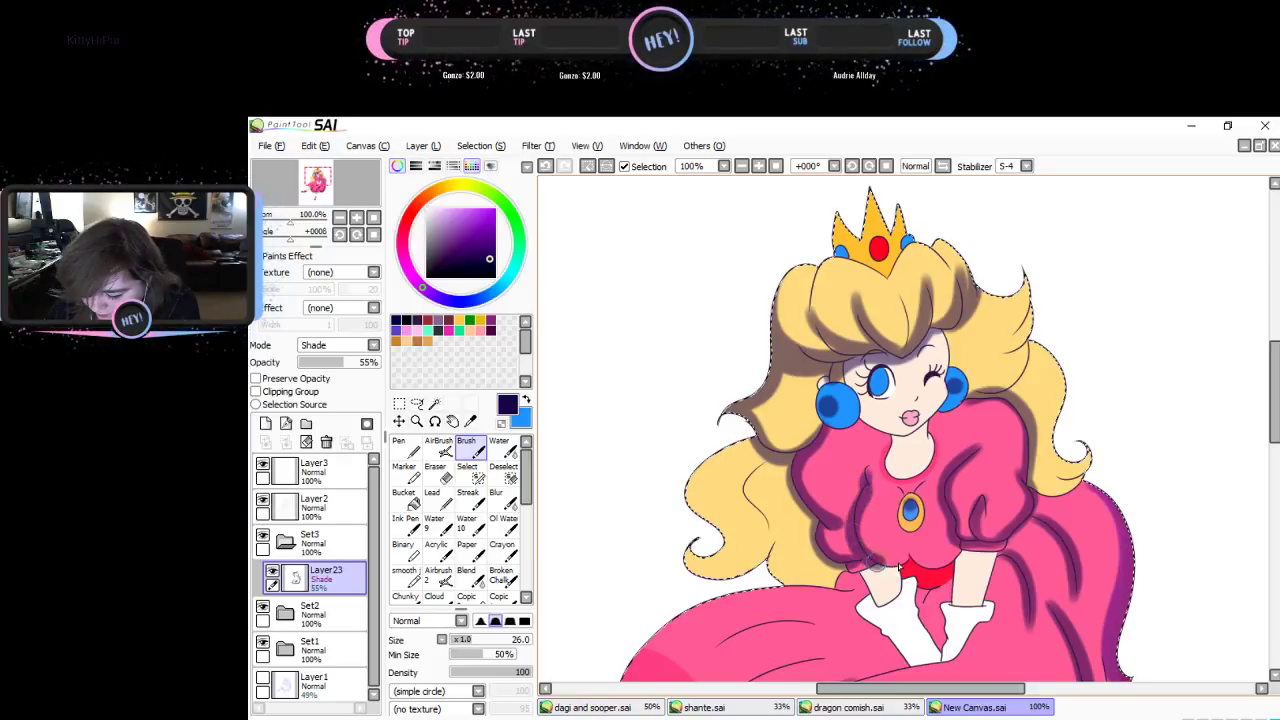
drag(890, 553, 872, 550)
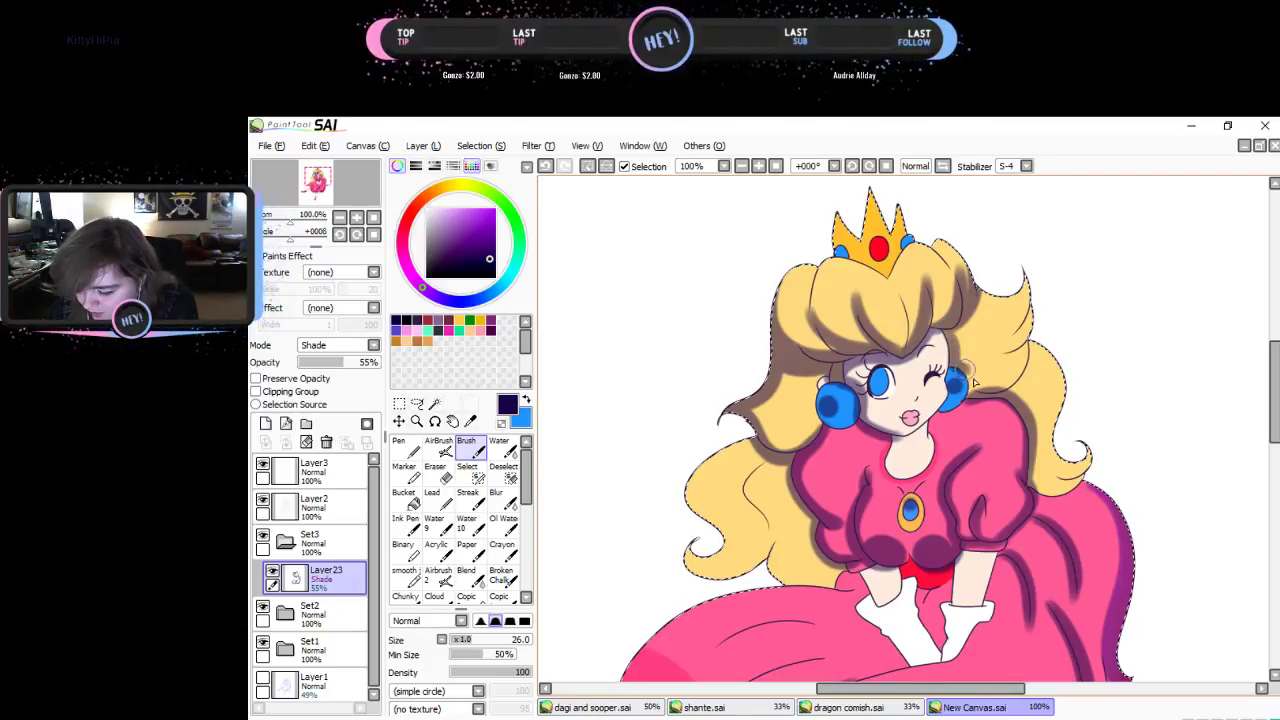
- Brush shading onto the hair strands on the right of the face and the long curls at the lower left
drag(1033, 360, 1040, 298)
mouse_move(960, 354)
mouse_down()
mouse_move(1015, 343)
mouse_move(1035, 260)
mouse_move(1062, 412)
mouse_up()
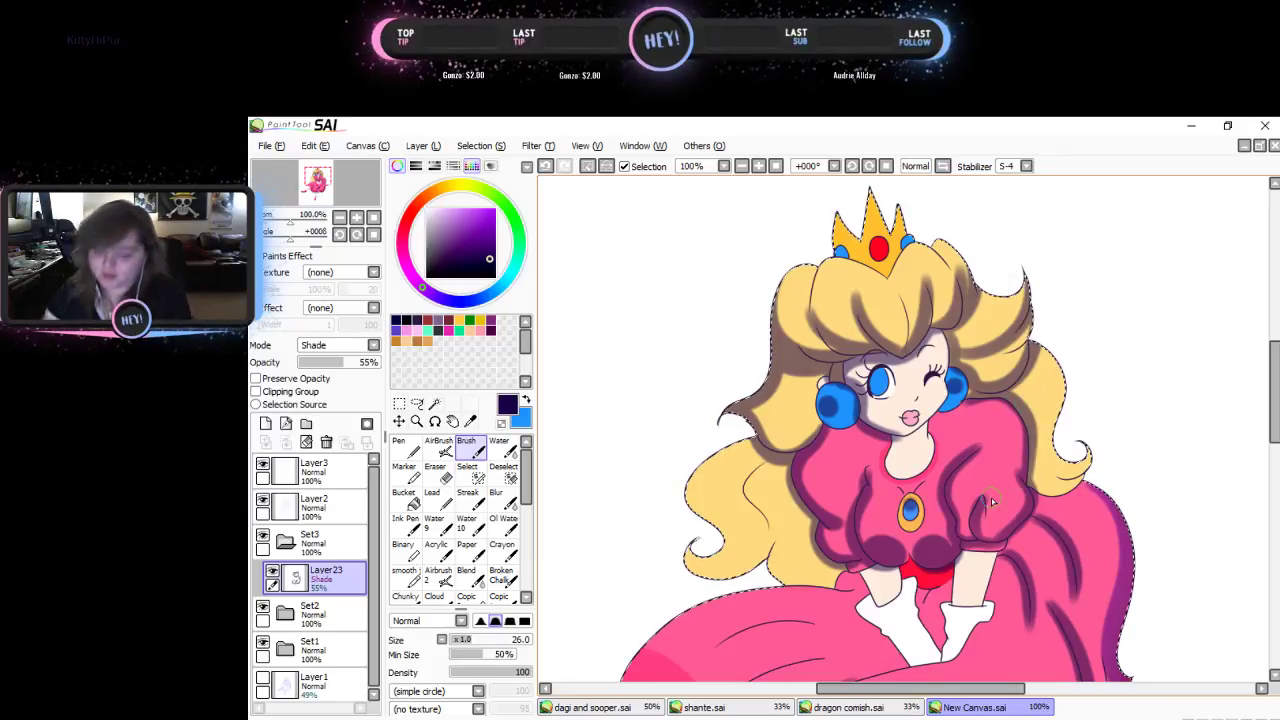
mouse_move(682, 543)
mouse_down()
mouse_move(770, 509)
mouse_move(766, 458)
mouse_up()
- Extend the shading of the skirt's front fold up to the hands, and shade both gloves and arms
mouse_move(1273, 405)
mouse_down()
mouse_move(1272, 470)
mouse_move(1272, 430)
mouse_up()
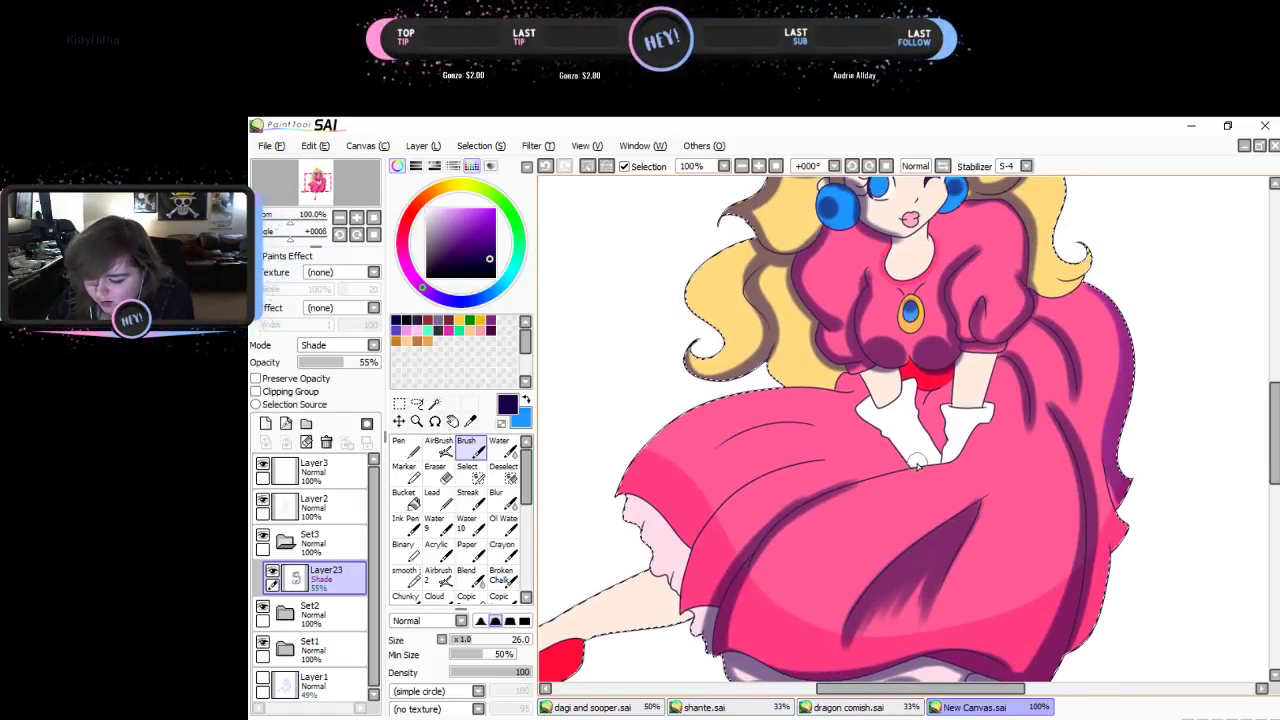
mouse_move(925, 455)
mouse_down()
mouse_move(845, 482)
mouse_move(735, 565)
mouse_up()
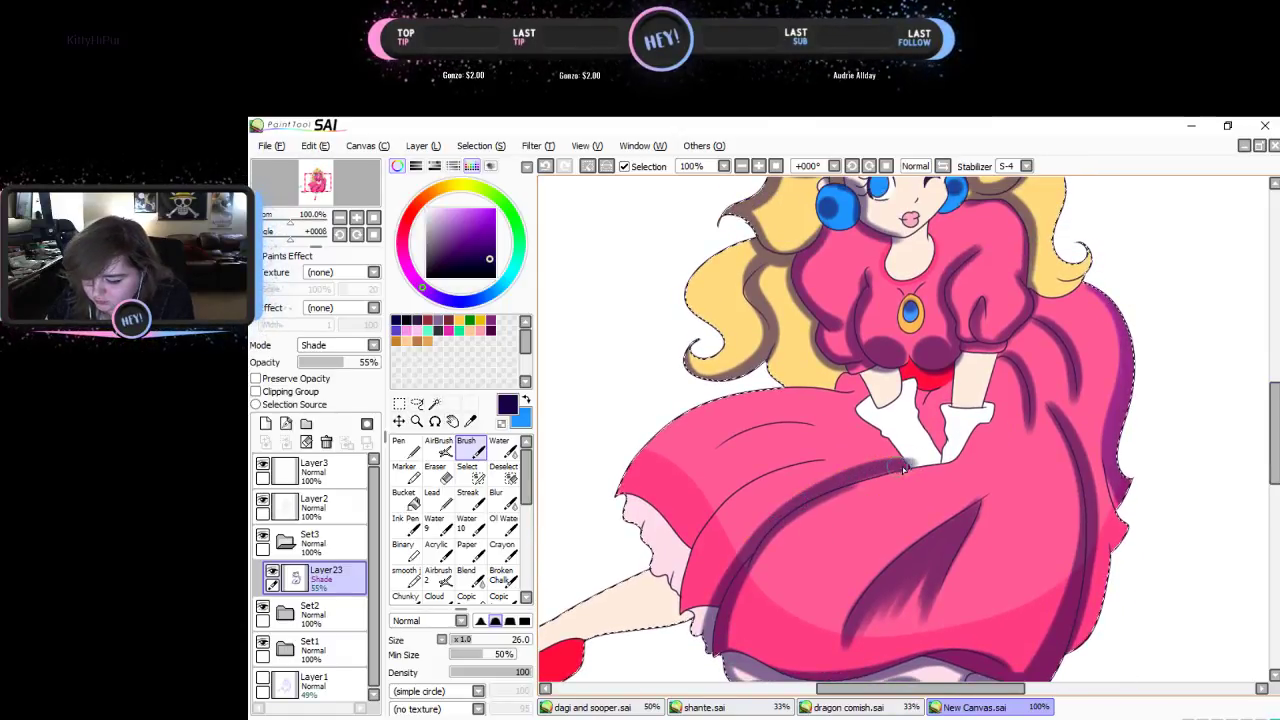
drag(903, 468, 946, 448)
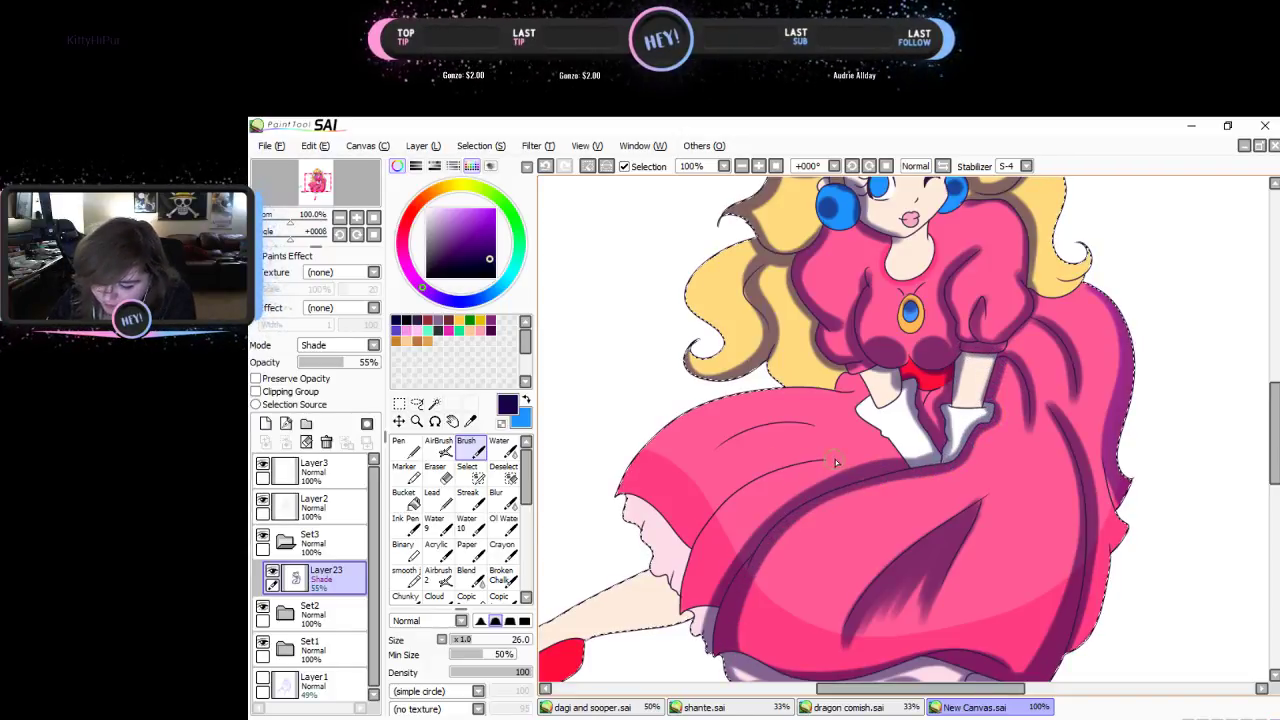
- Brush shading along the skirt's left folds and left hem, and down its lower right edge
mouse_move(830, 458)
mouse_down()
mouse_move(733, 493)
mouse_move(684, 618)
mouse_move(710, 602)
mouse_up()
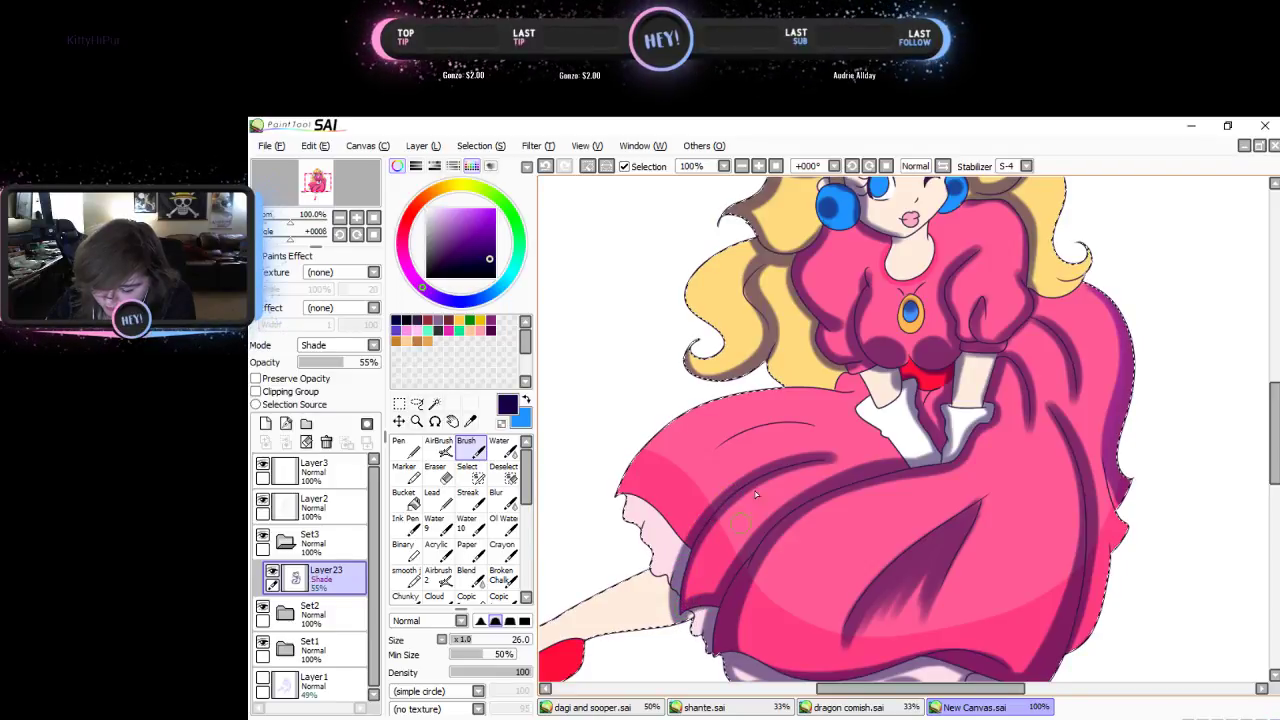
mouse_move(878, 428)
mouse_down()
mouse_move(824, 426)
mouse_move(632, 488)
mouse_move(686, 541)
mouse_up()
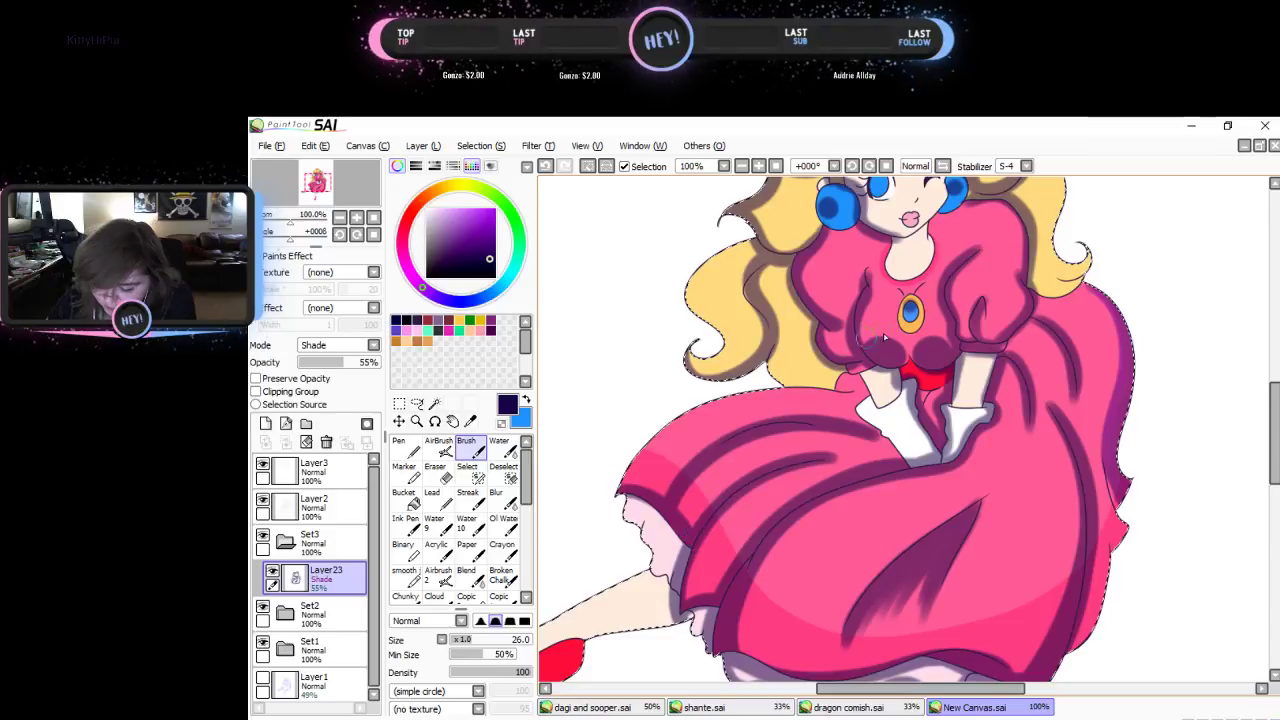
scroll(1100, 300, down, 3)
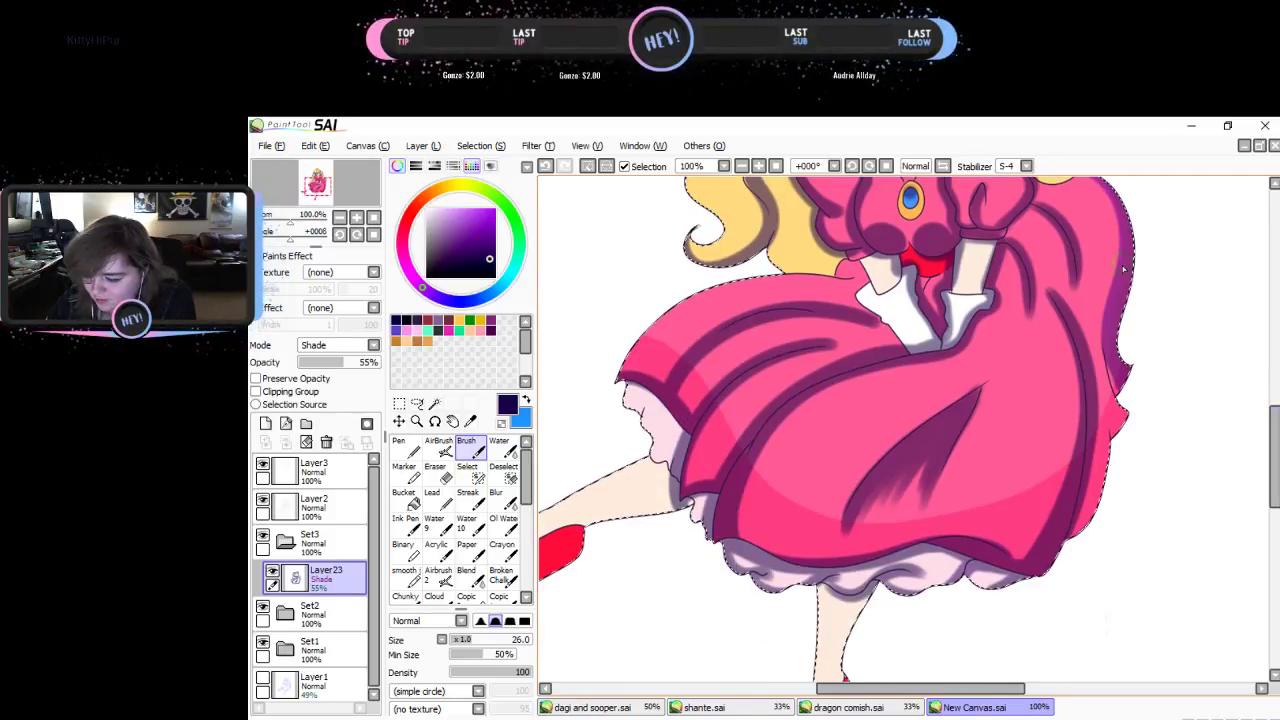
drag(1107, 318, 1108, 476)
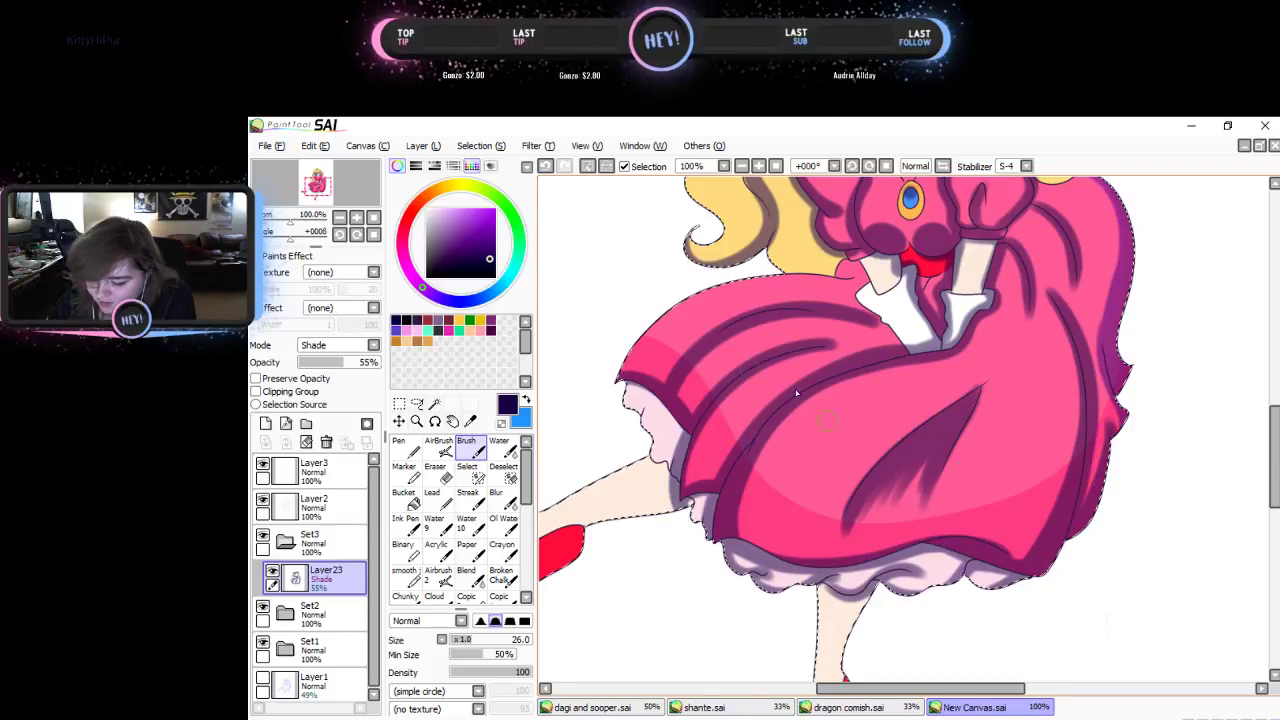
- Soften the shading on the skirt's pointed middle fold, front fold and right side with the Blur tool at size 100
click(496, 494)
drag(928, 477, 872, 527)
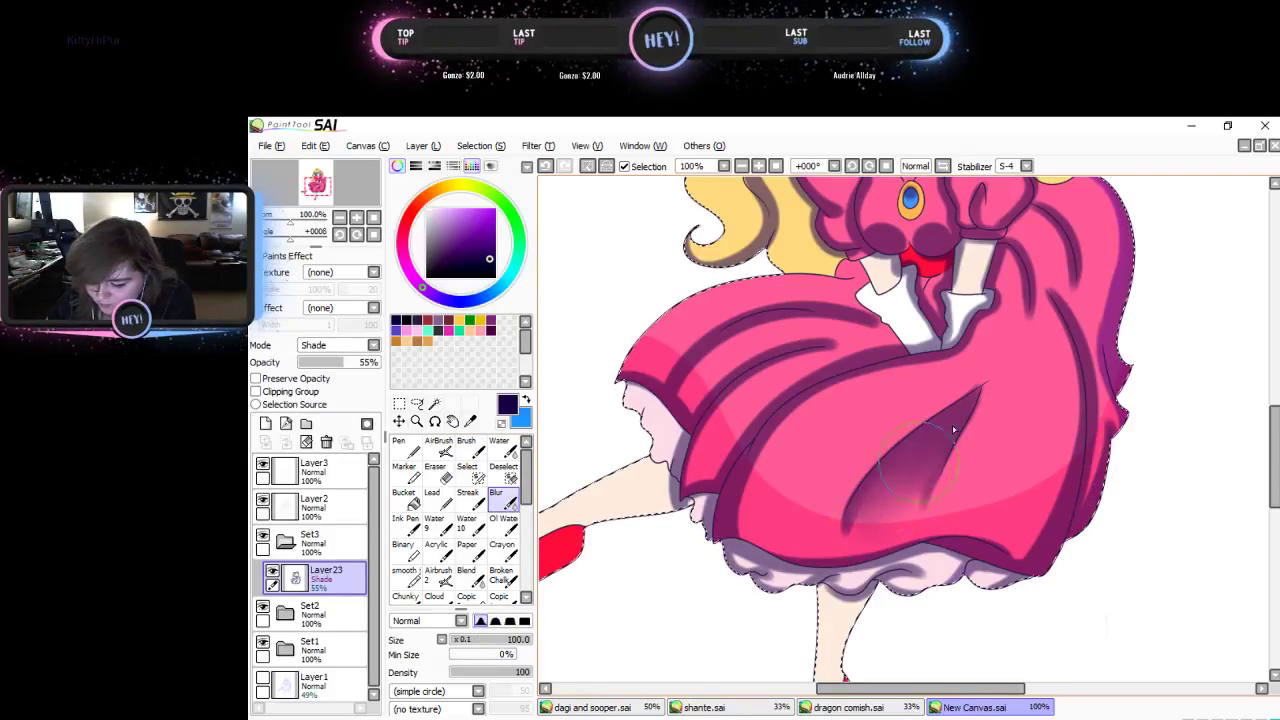
drag(954, 430, 900, 488)
mouse_move(901, 367)
mouse_down()
mouse_move(805, 420)
mouse_move(755, 482)
mouse_move(752, 524)
mouse_up()
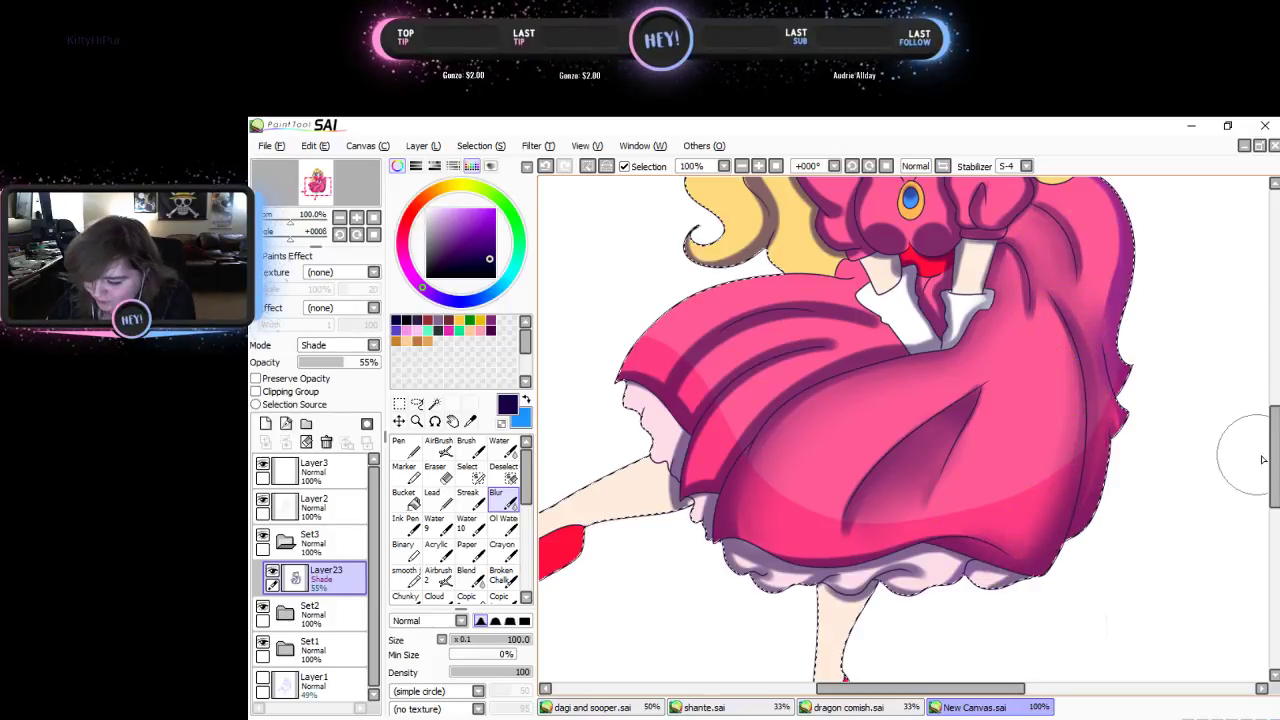
- Blur the shading on the upper hair, face, earrings and both puffed sleeves
drag(1274, 460, 1274, 410)
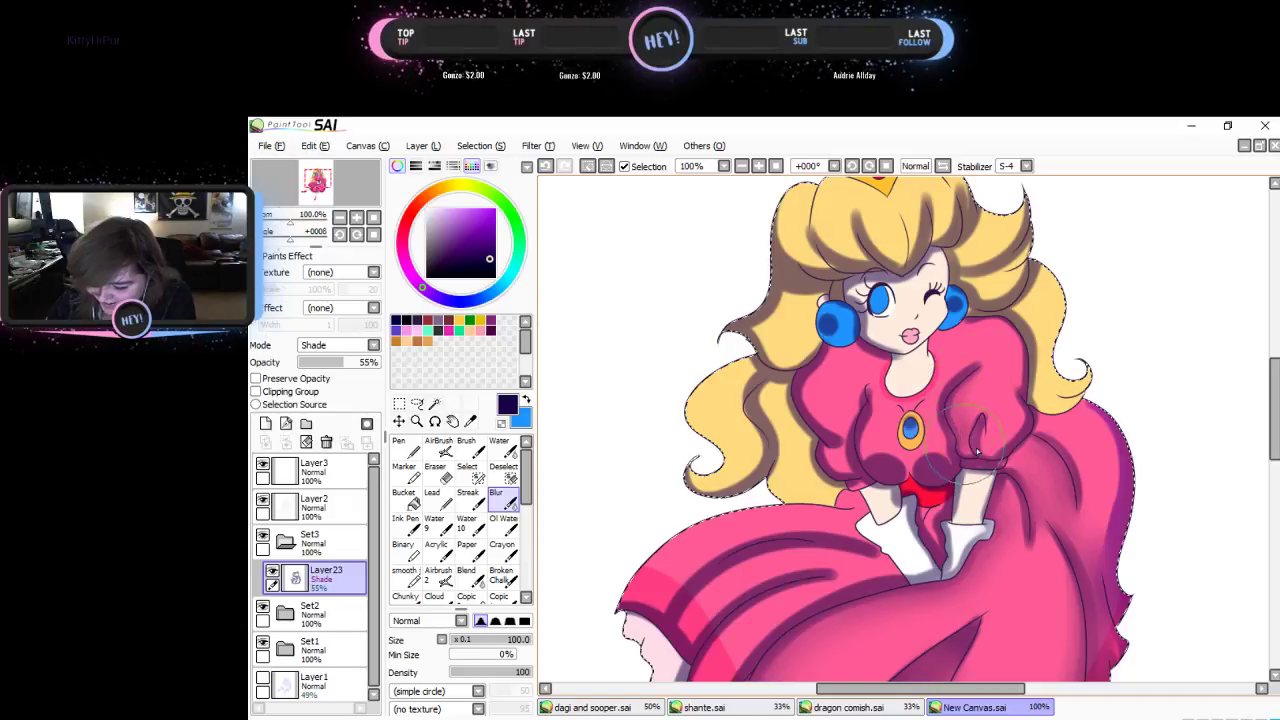
mouse_move(1030, 262)
mouse_down()
mouse_move(976, 288)
mouse_move(956, 276)
mouse_move(1007, 290)
mouse_move(1035, 233)
mouse_move(973, 237)
mouse_move(954, 258)
mouse_move(1006, 242)
mouse_move(1017, 193)
mouse_move(1011, 216)
mouse_move(942, 207)
mouse_move(950, 196)
mouse_move(946, 240)
mouse_move(957, 182)
mouse_move(939, 240)
mouse_move(928, 208)
mouse_move(894, 255)
mouse_move(866, 209)
mouse_move(834, 255)
mouse_move(810, 214)
mouse_move(826, 261)
mouse_move(780, 230)
mouse_move(875, 270)
mouse_move(795, 295)
mouse_move(760, 343)
mouse_move(772, 355)
mouse_move(798, 347)
mouse_move(785, 295)
mouse_move(796, 291)
mouse_move(778, 305)
mouse_move(799, 354)
mouse_move(820, 285)
mouse_move(855, 333)
mouse_move(835, 345)
mouse_move(940, 255)
mouse_move(994, 240)
mouse_move(987, 273)
mouse_move(965, 290)
mouse_move(973, 320)
mouse_move(923, 258)
mouse_move(939, 256)
mouse_move(909, 287)
mouse_move(854, 300)
mouse_move(875, 338)
mouse_move(938, 313)
mouse_move(861, 352)
mouse_move(894, 372)
mouse_move(873, 406)
mouse_move(840, 352)
mouse_up()
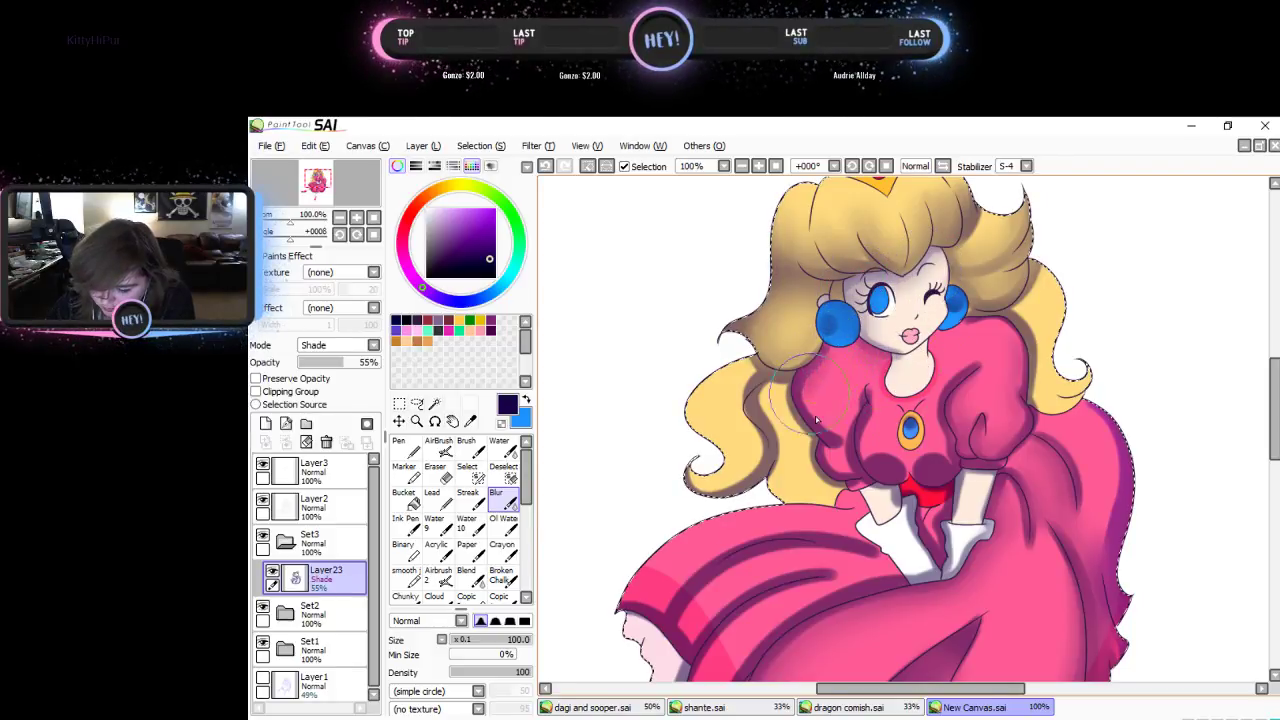
mouse_move(845, 428)
mouse_down()
mouse_move(886, 411)
mouse_move(866, 447)
mouse_up()
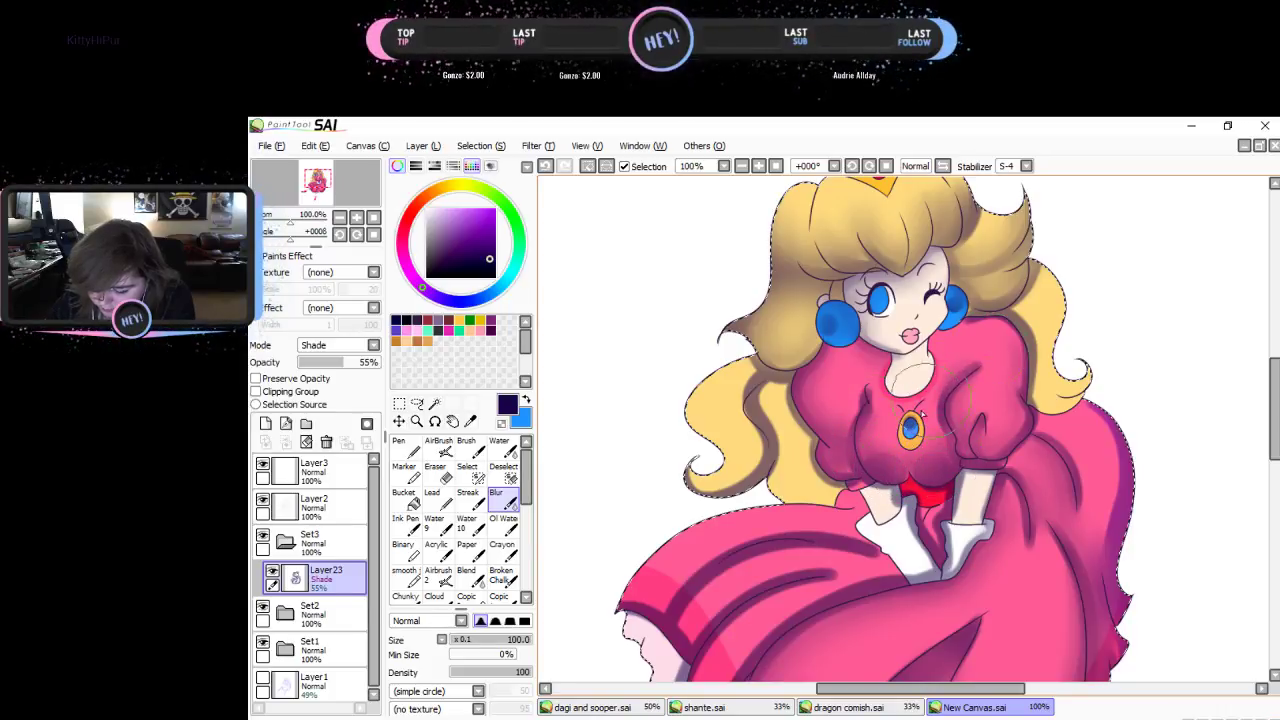
- Blur the shading on the bodice, the skirt's left folds, and both arms and gloves
mouse_move(922, 413)
mouse_down()
mouse_move(831, 531)
mouse_move(868, 565)
mouse_up()
mouse_move(772, 571)
mouse_down()
mouse_move(723, 595)
mouse_move(684, 641)
mouse_move(686, 618)
mouse_move(647, 583)
mouse_move(618, 605)
mouse_up()
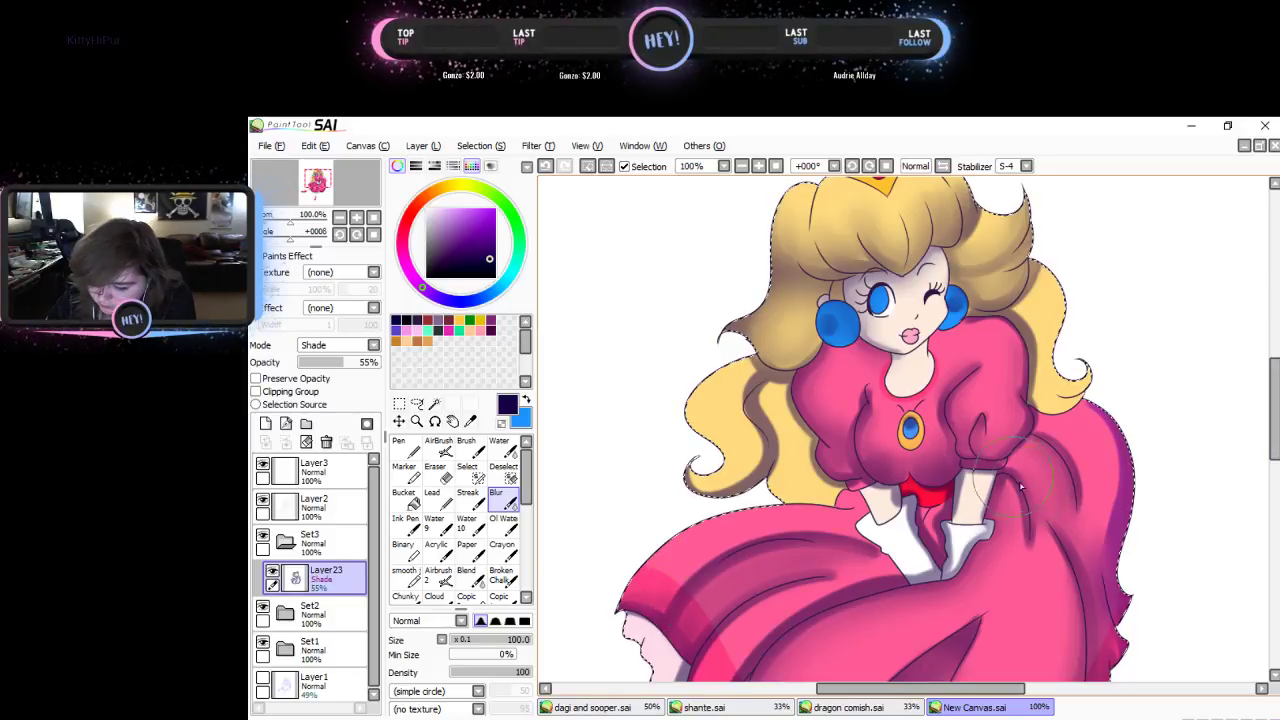
mouse_move(955, 515)
mouse_down()
mouse_move(944, 504)
mouse_move(932, 532)
mouse_move(925, 503)
mouse_up()
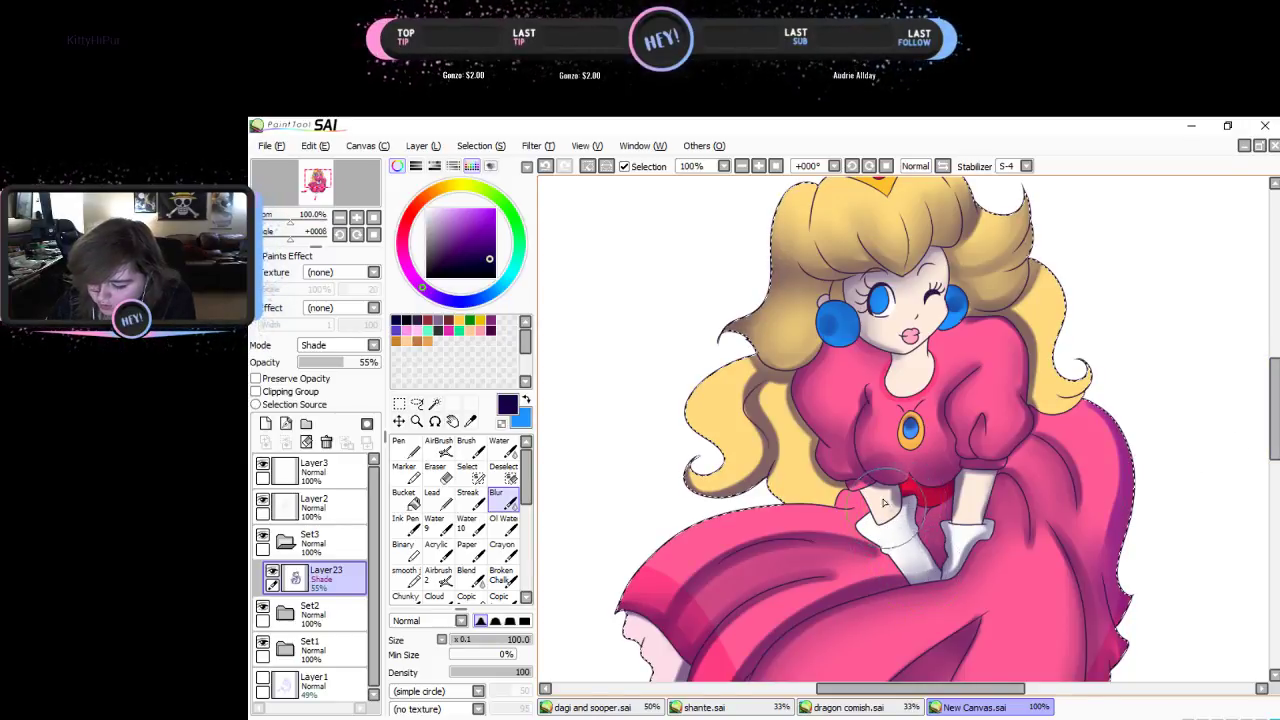
mouse_move(884, 503)
mouse_down()
mouse_move(900, 530)
mouse_move(980, 514)
mouse_move(978, 467)
mouse_move(955, 575)
mouse_move(962, 515)
mouse_up()
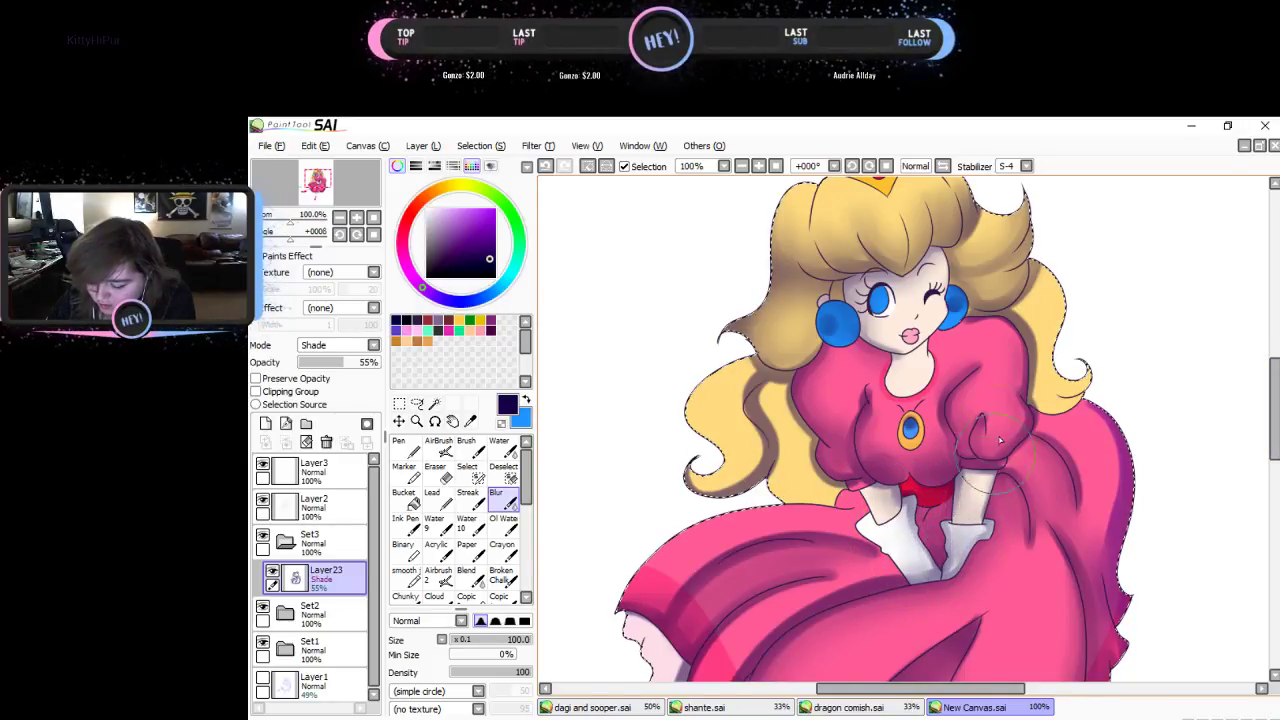
- Soften the shading on the petticoat hem and the long hair curls with the Blur tool
drag(1272, 400, 1272, 443)
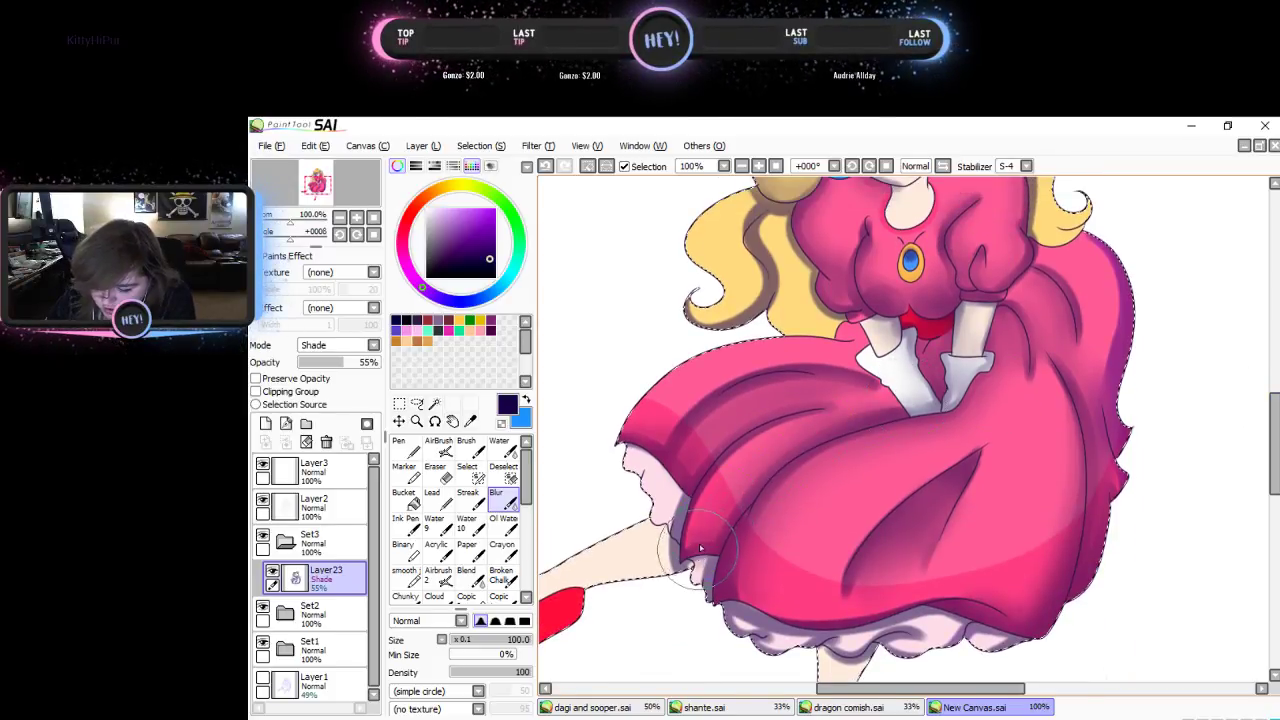
mouse_move(700, 547)
mouse_down()
mouse_move(693, 599)
mouse_move(692, 567)
mouse_move(712, 612)
mouse_move(782, 655)
mouse_move(830, 639)
mouse_move(897, 662)
mouse_move(937, 624)
mouse_move(1010, 648)
mouse_up()
drag(1272, 437, 1272, 396)
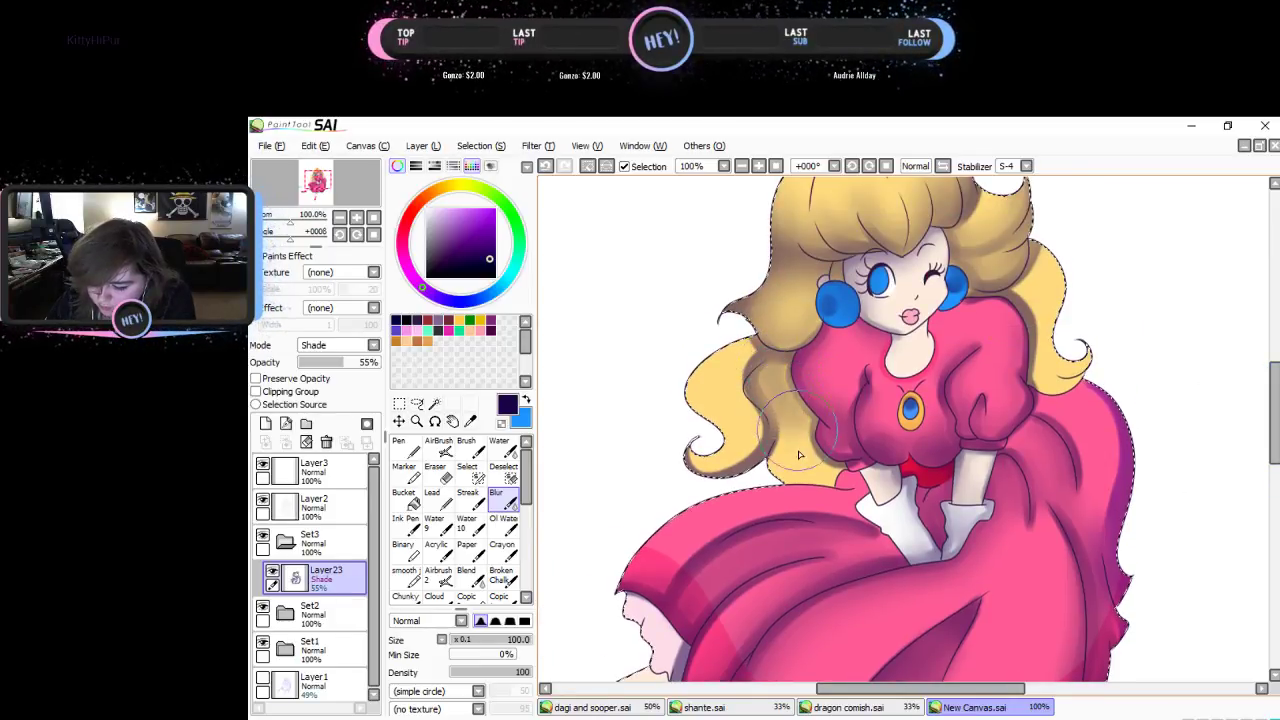
mouse_move(798, 452)
mouse_down()
mouse_move(749, 483)
mouse_move(703, 462)
mouse_move(693, 440)
mouse_move(740, 454)
mouse_move(719, 379)
mouse_move(762, 345)
mouse_up()
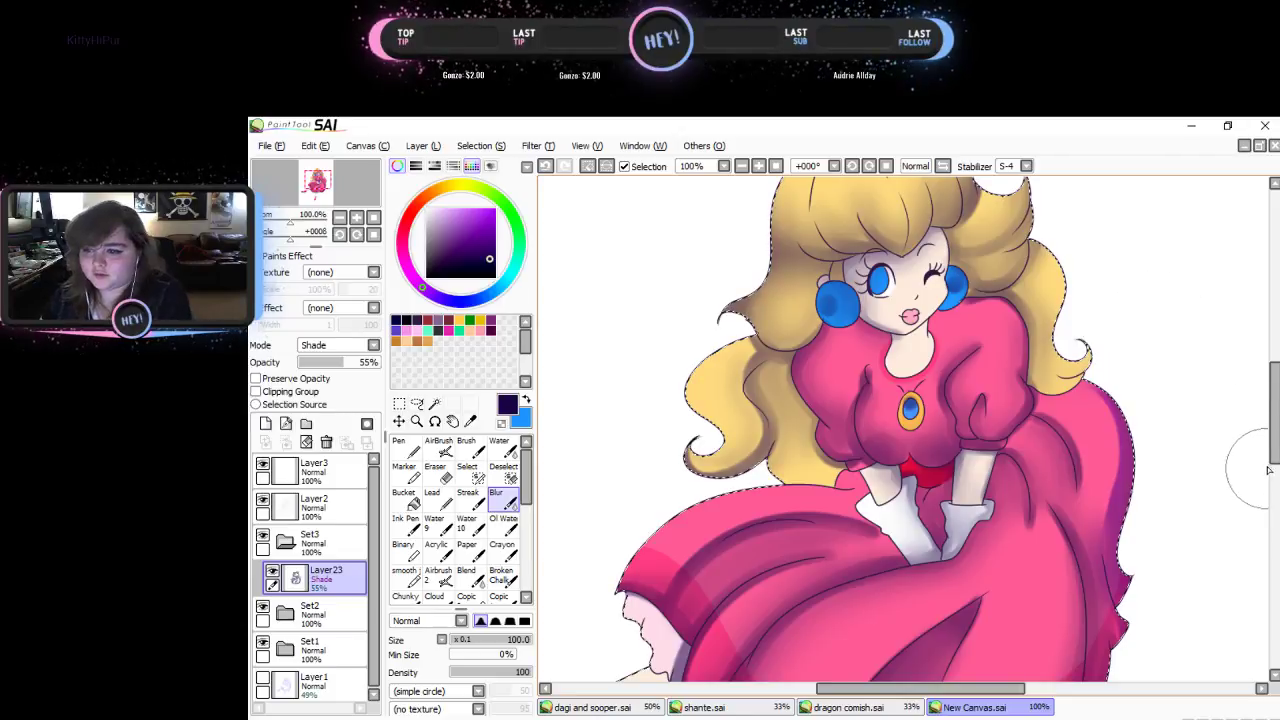
- Erase highlights out of the shading on the bangs and side hair with a softer-edged Eraser at size 46
scroll(1105, 312, up, 5)
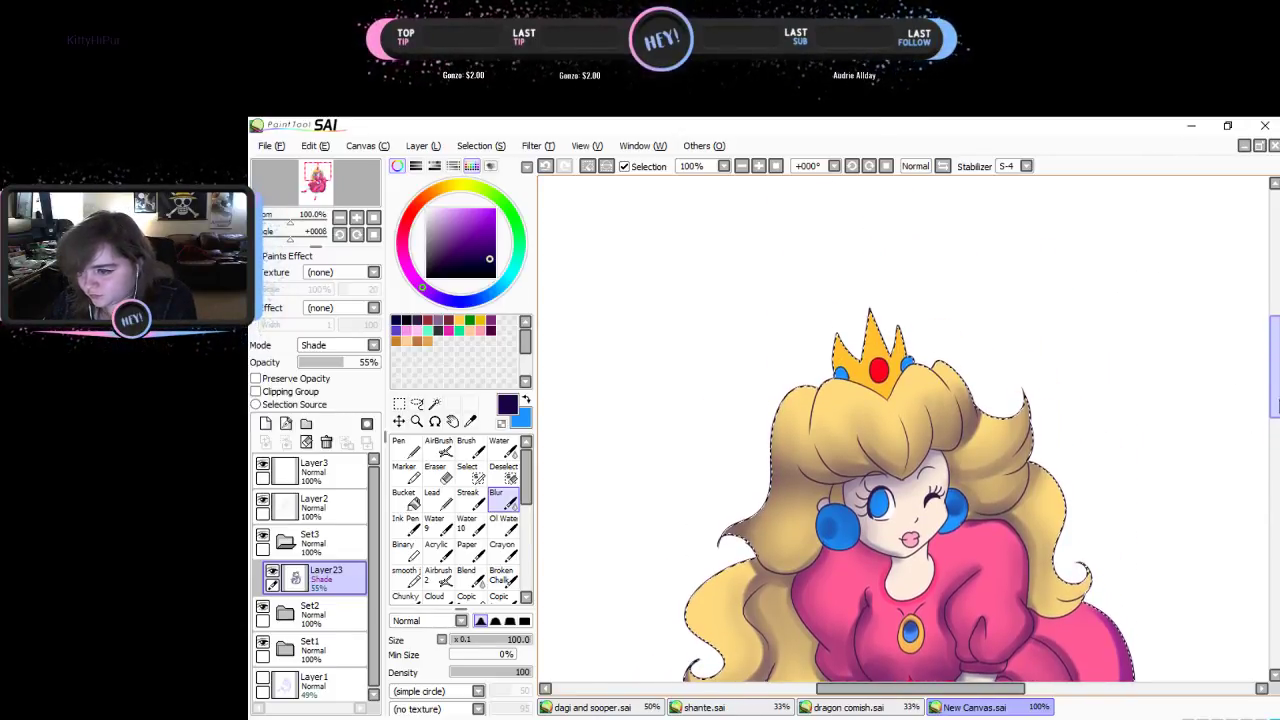
key(e)
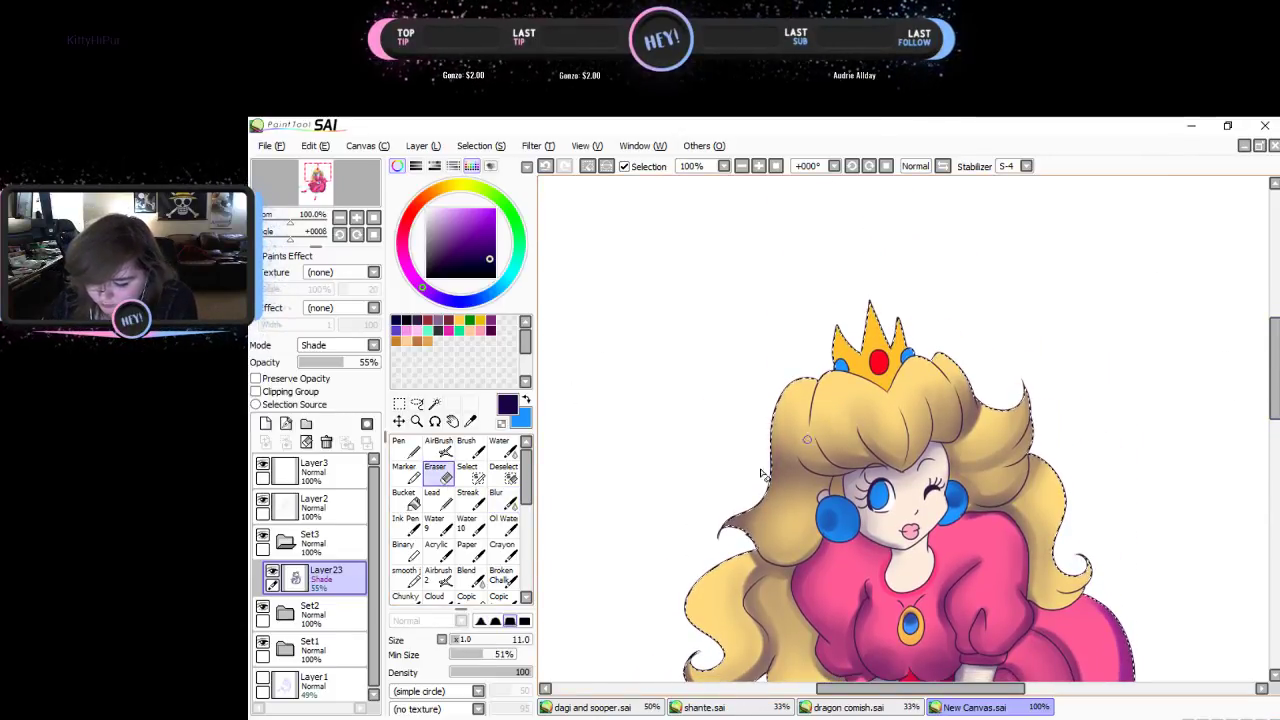
click(498, 624)
click(486, 640)
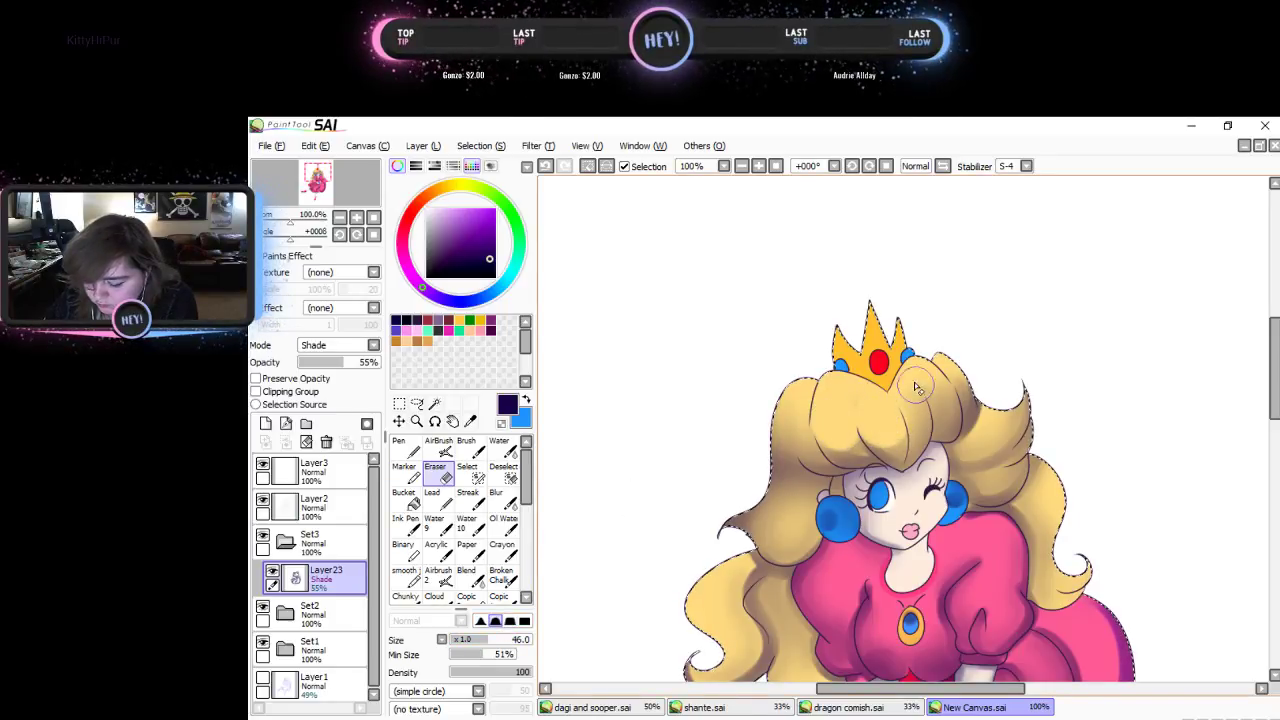
mouse_move(918, 433)
mouse_down()
mouse_move(926, 383)
mouse_move(952, 388)
mouse_move(942, 383)
mouse_up()
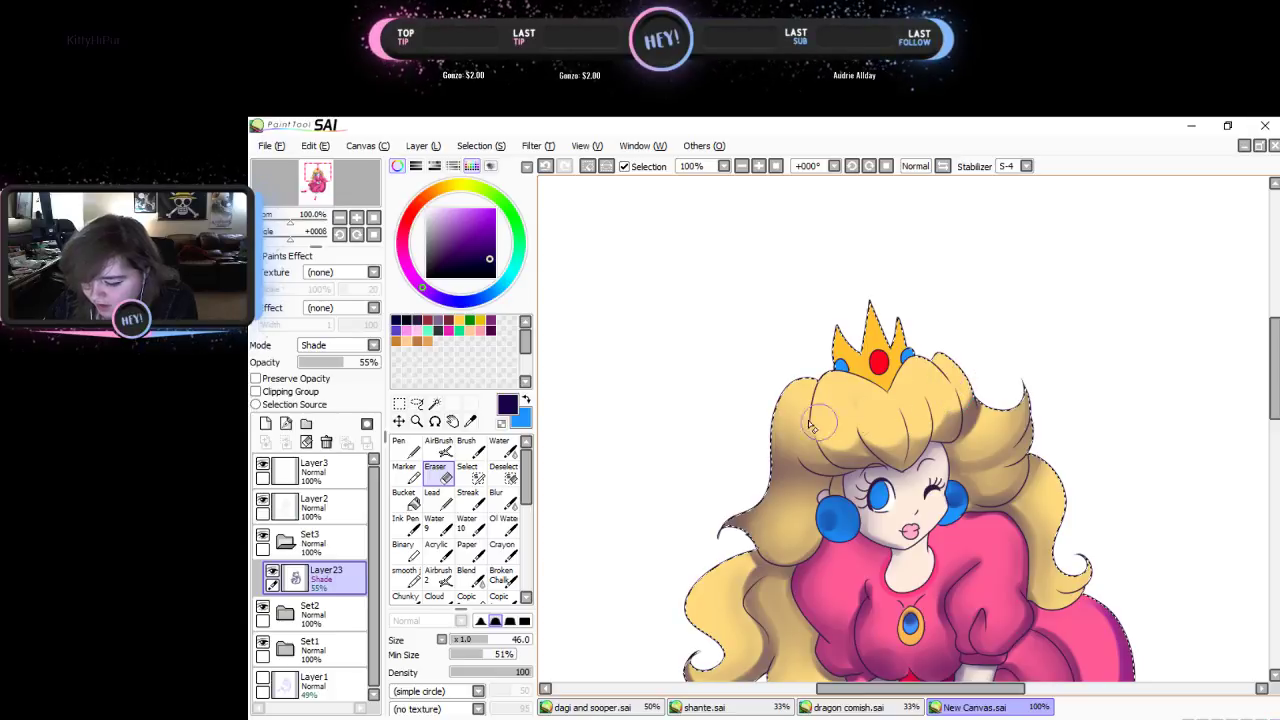
mouse_move(816, 423)
mouse_down()
mouse_move(806, 432)
mouse_move(795, 410)
mouse_move(860, 450)
mouse_move(940, 440)
mouse_up()
click(503, 494)
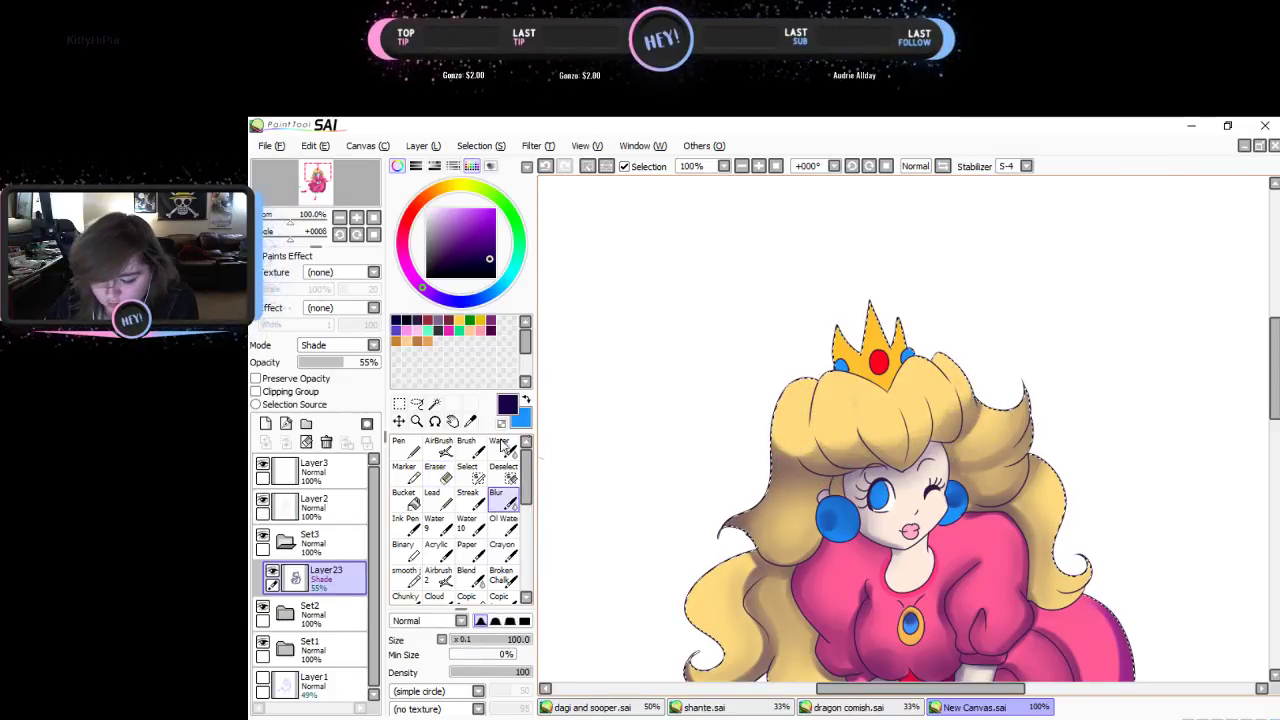
click(435, 470)
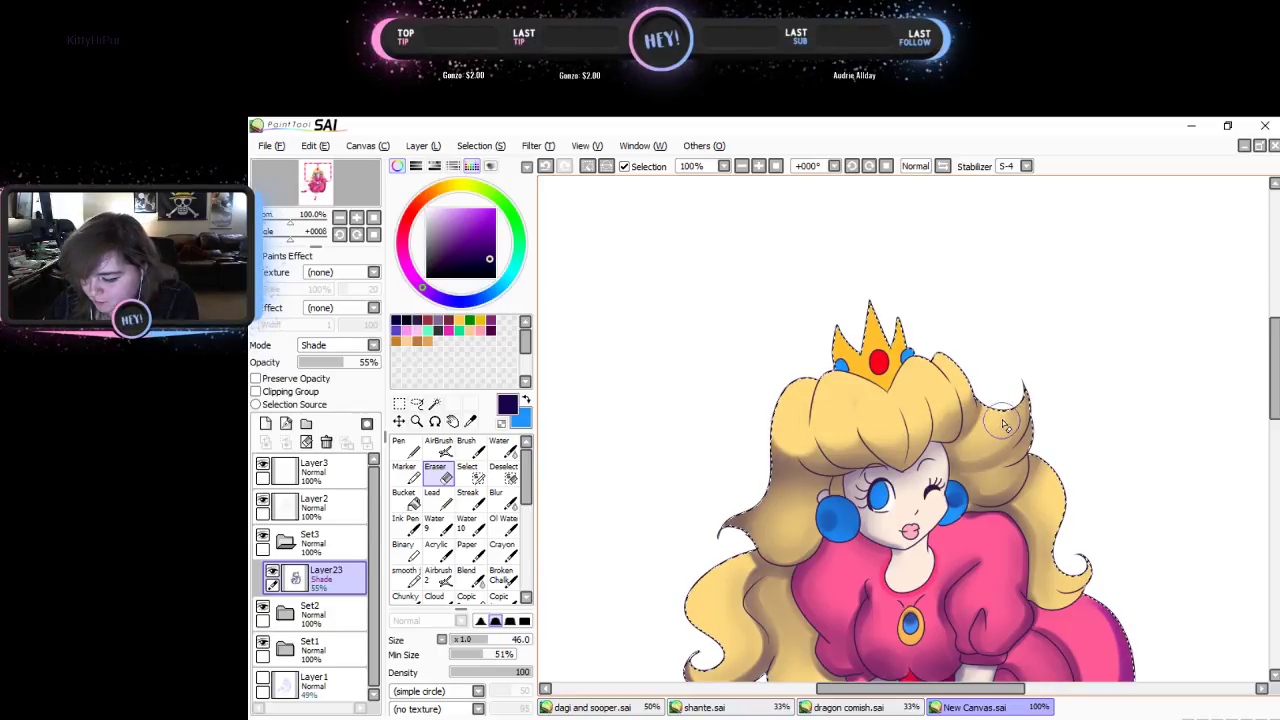
drag(988, 453, 997, 447)
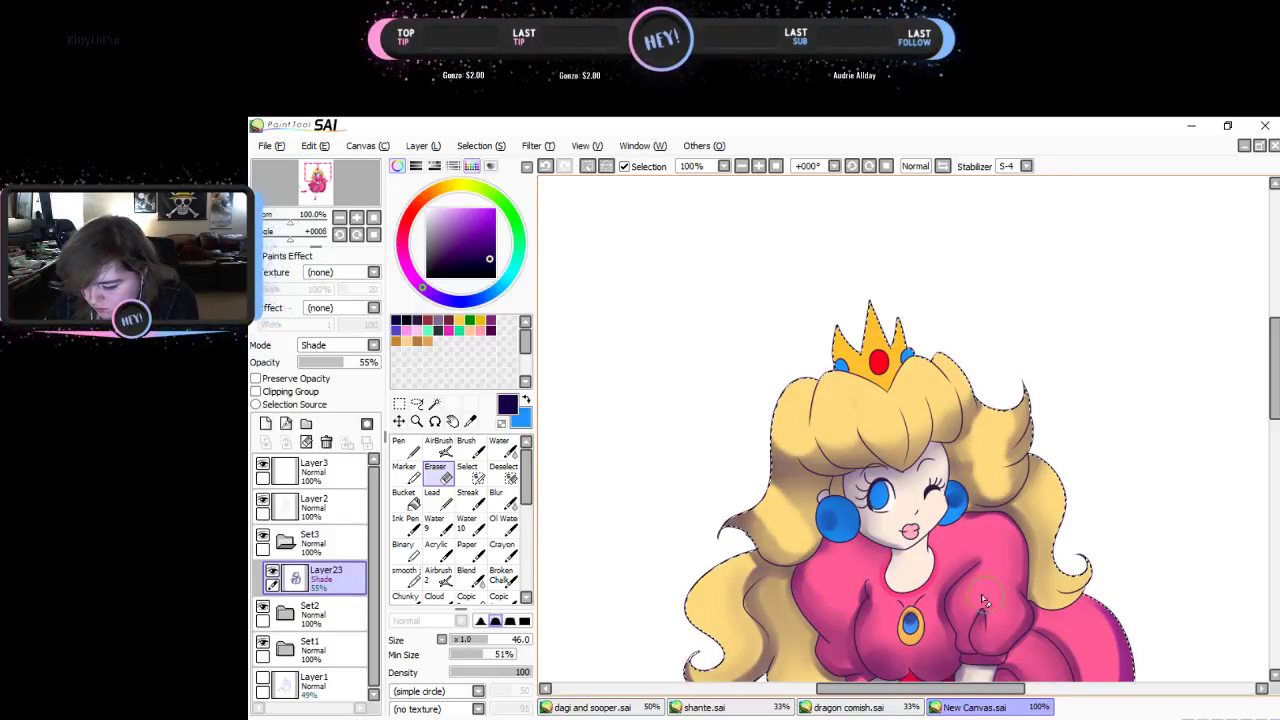
- Clear all the shading from Layer23
scroll(1275, 437, down, 3)
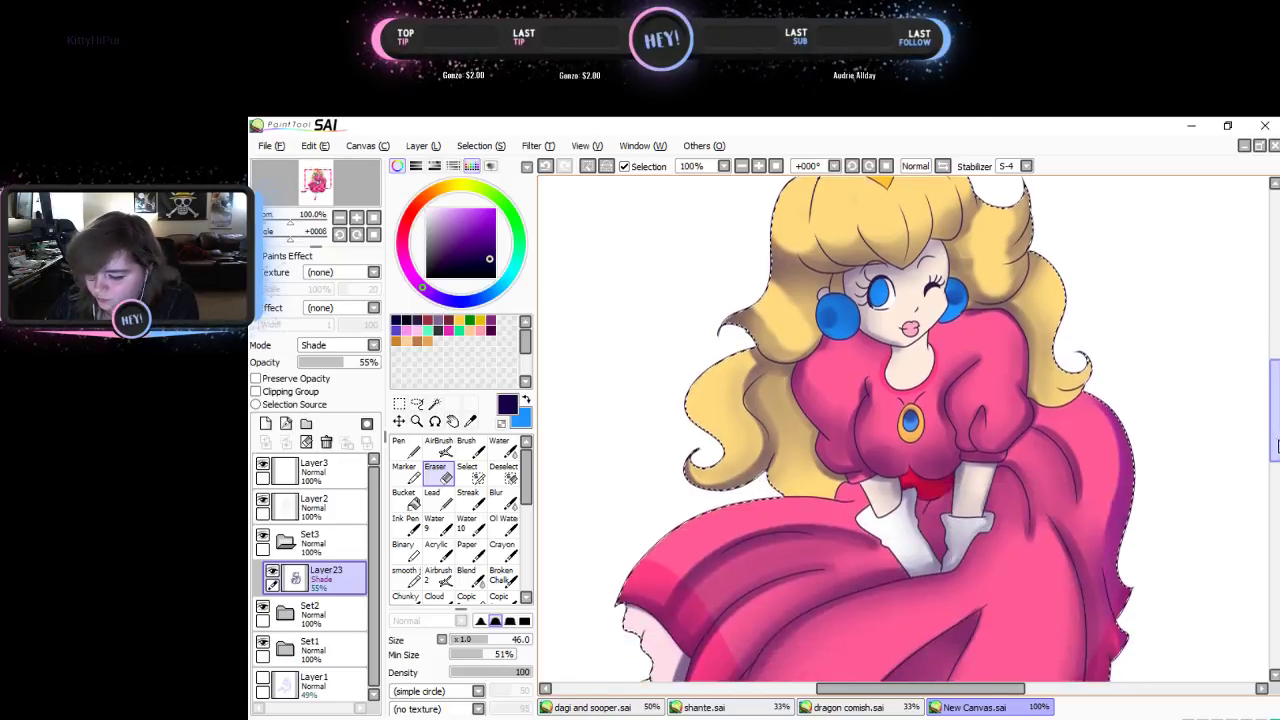
click(307, 442)
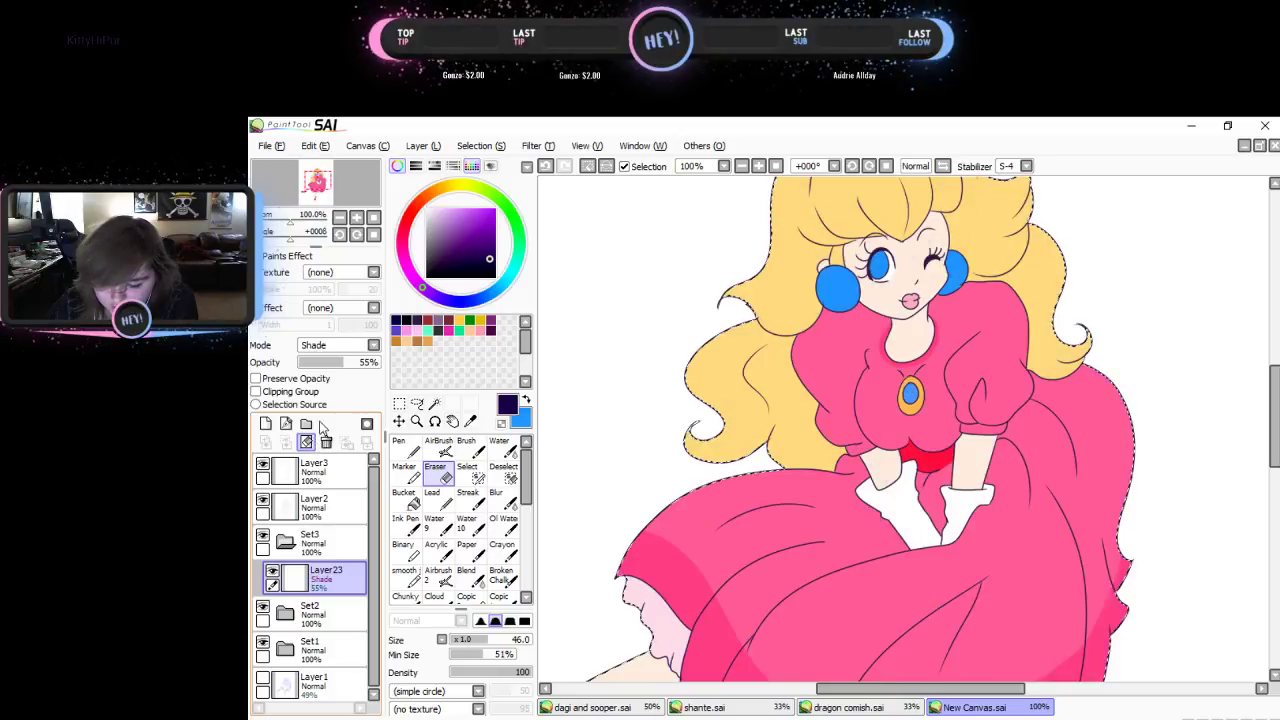
- Try shading the skirt's right edge and the petticoat hem with the Binary tool at size 46, and clear the layer
click(404, 556)
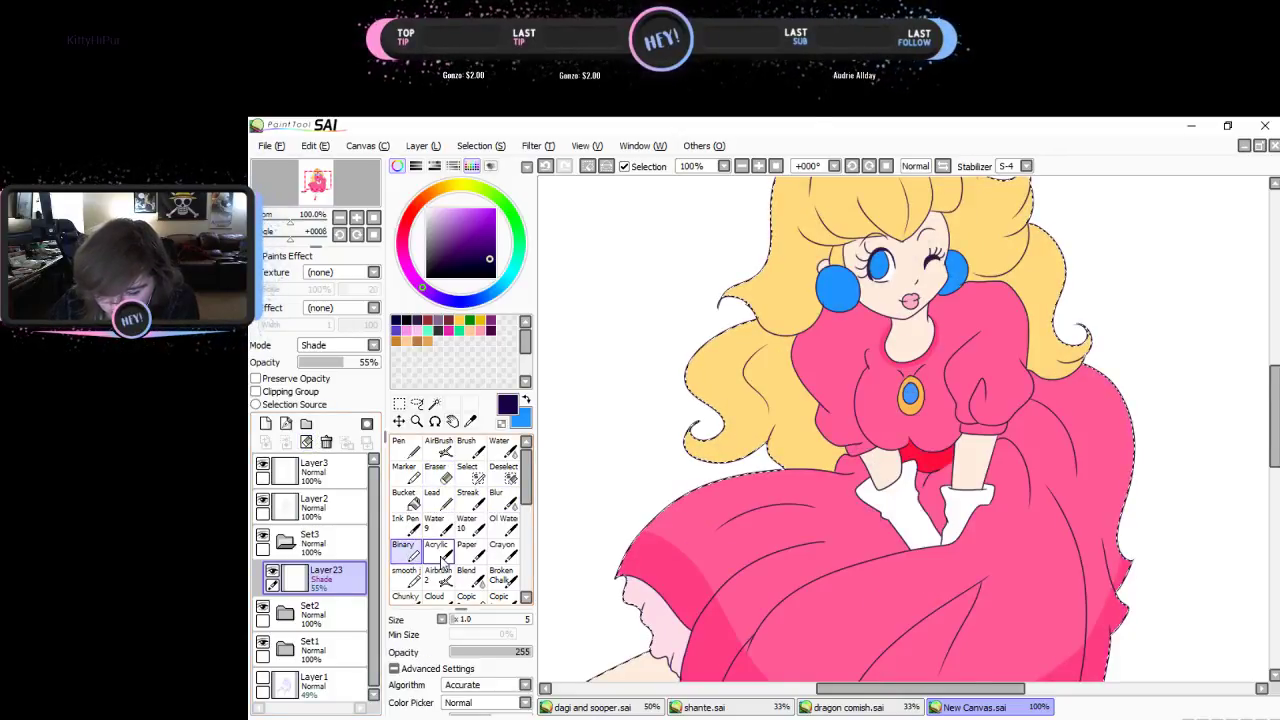
click(487, 620)
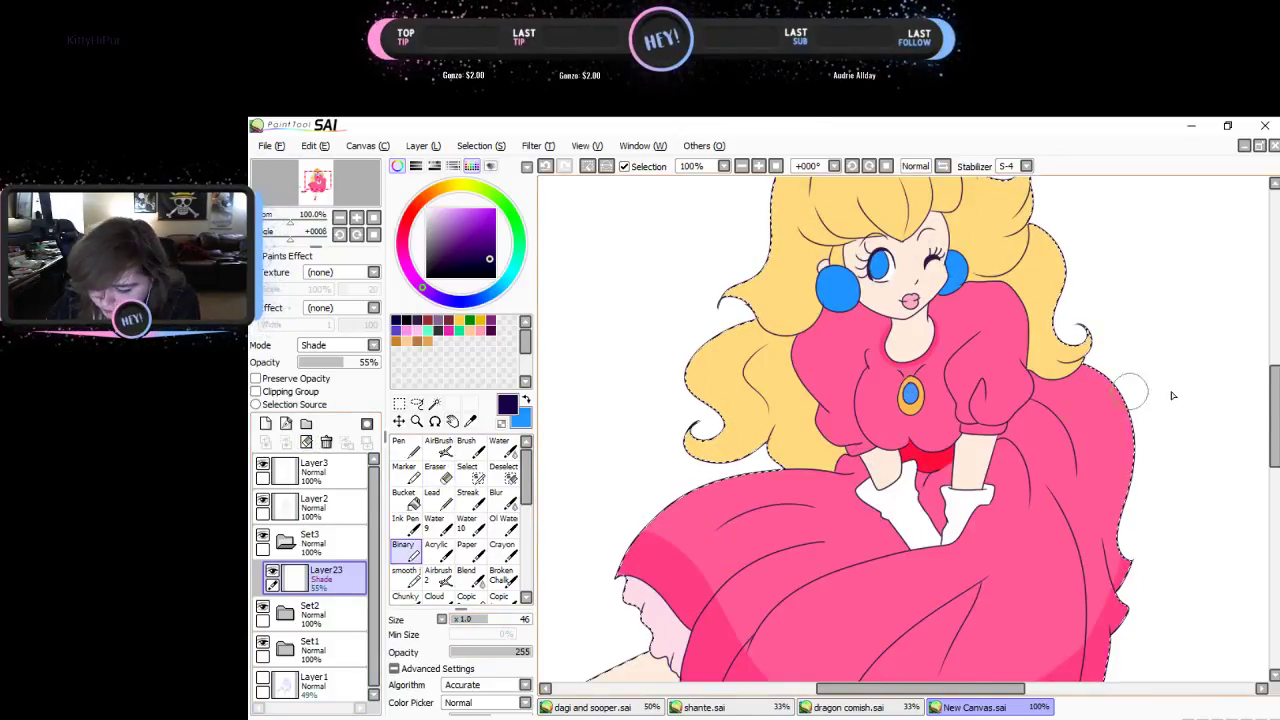
scroll(1250, 456, down, 3)
mouse_move(925, 608)
mouse_down()
mouse_move(1005, 593)
mouse_move(1082, 512)
mouse_move(1122, 385)
mouse_move(1118, 230)
mouse_up()
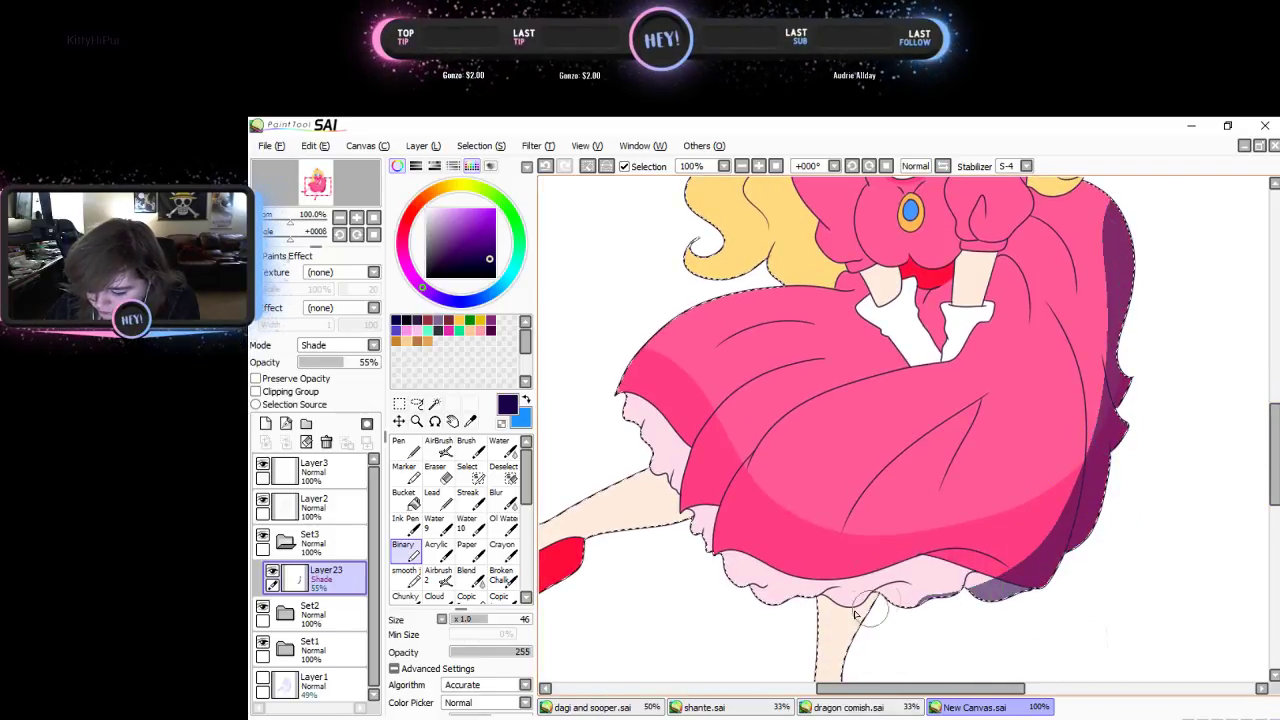
mouse_move(881, 608)
mouse_down()
mouse_move(932, 598)
mouse_move(1068, 455)
mouse_up()
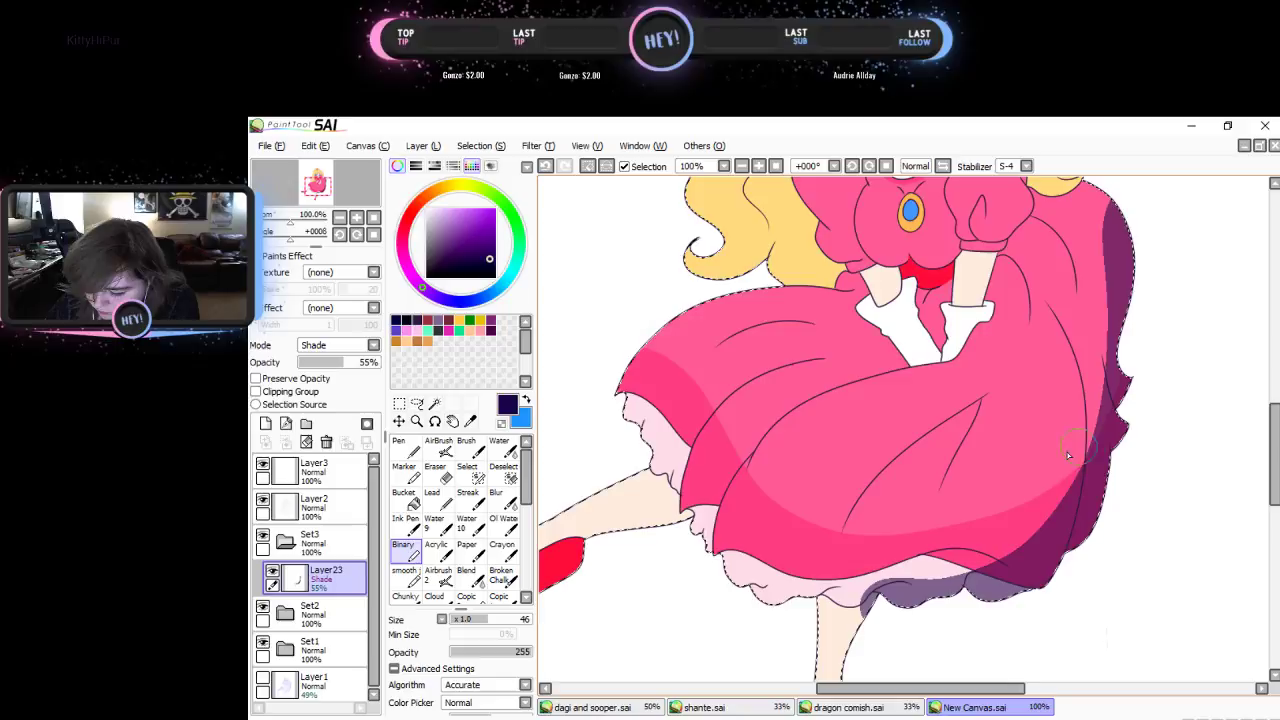
click(306, 442)
- Try shading along the skirt's front fold with the Brush, starting at size 26, and clear the layer
drag(1273, 455, 1273, 414)
scroll(861, 291, up, 1)
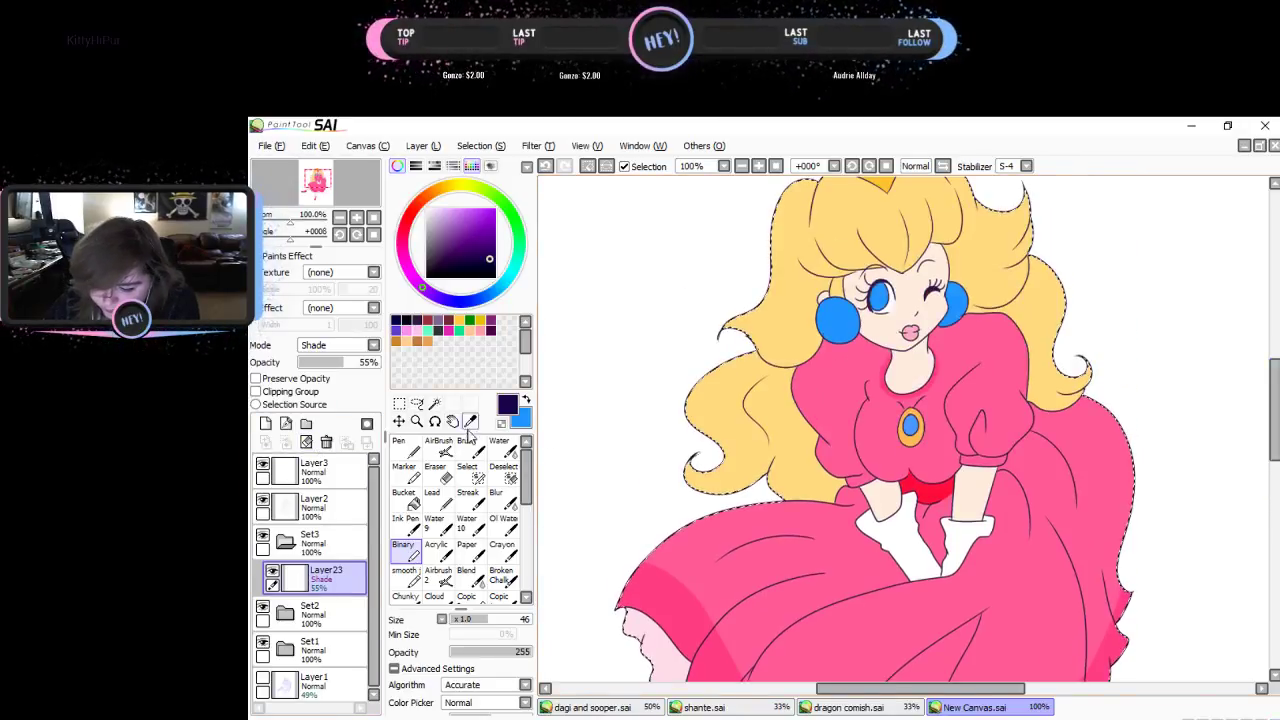
key(b)
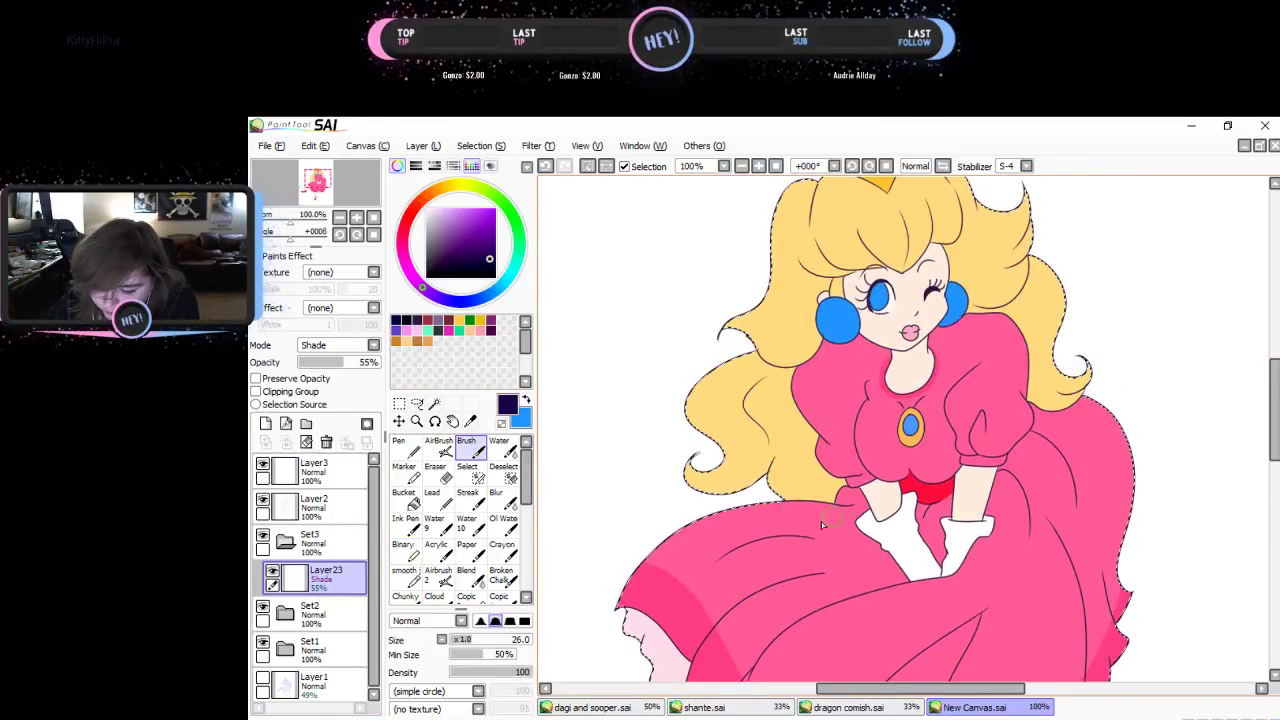
scroll(1276, 397, down, 4)
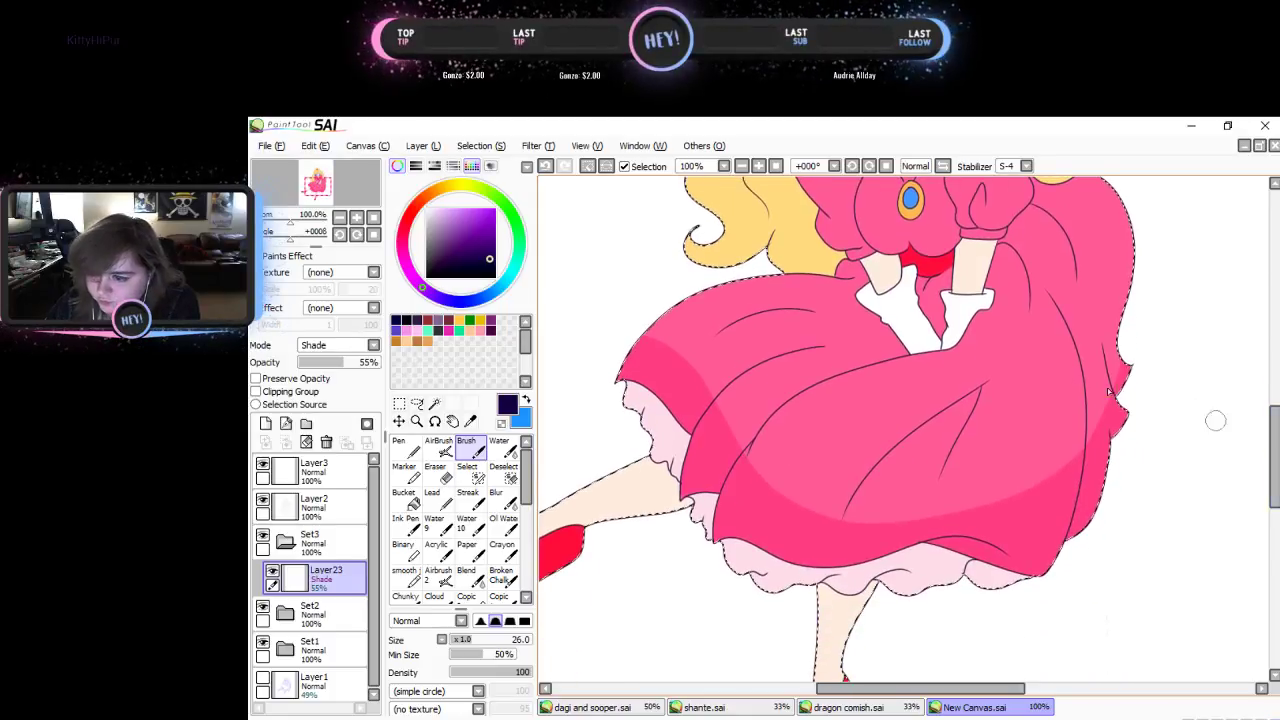
mouse_move(766, 428)
mouse_down()
mouse_move(721, 504)
mouse_move(734, 603)
mouse_up()
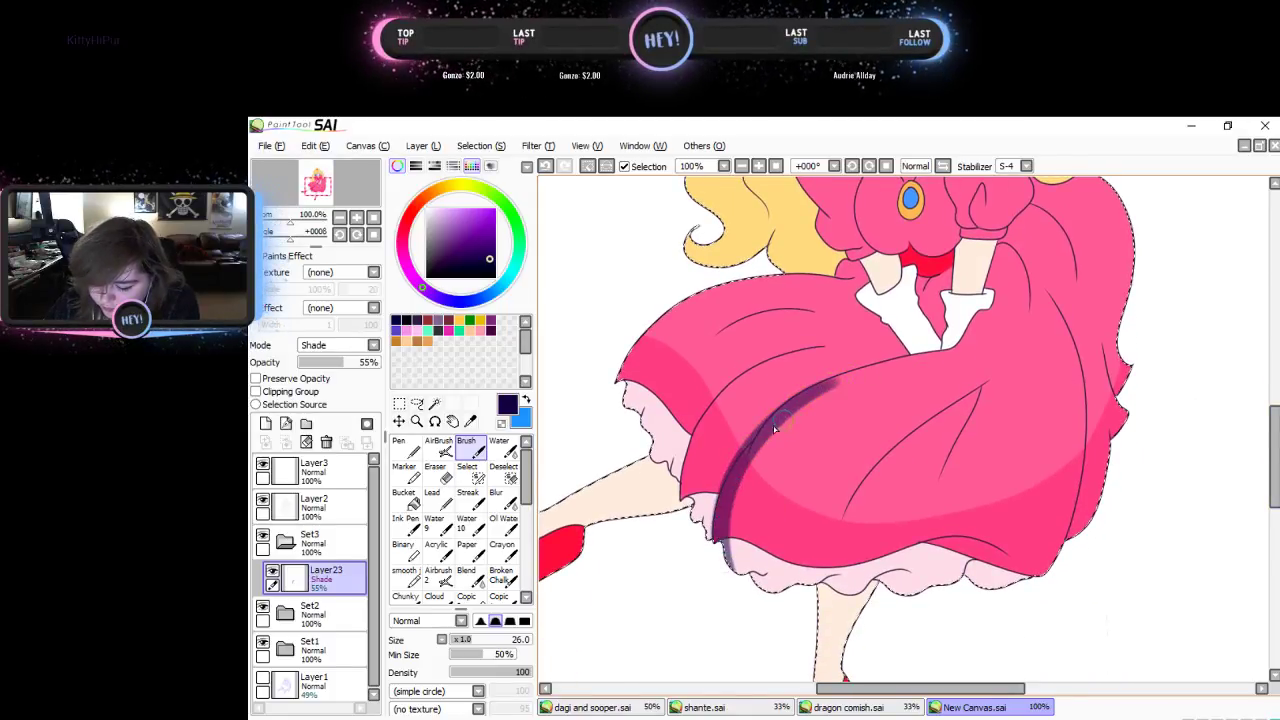
drag(786, 414, 742, 580)
mouse_move(800, 410)
mouse_down()
mouse_move(808, 626)
mouse_move(777, 520)
mouse_move(816, 590)
mouse_up()
mouse_move(798, 490)
mouse_down()
mouse_move(785, 518)
mouse_move(822, 612)
mouse_up()
click(306, 442)
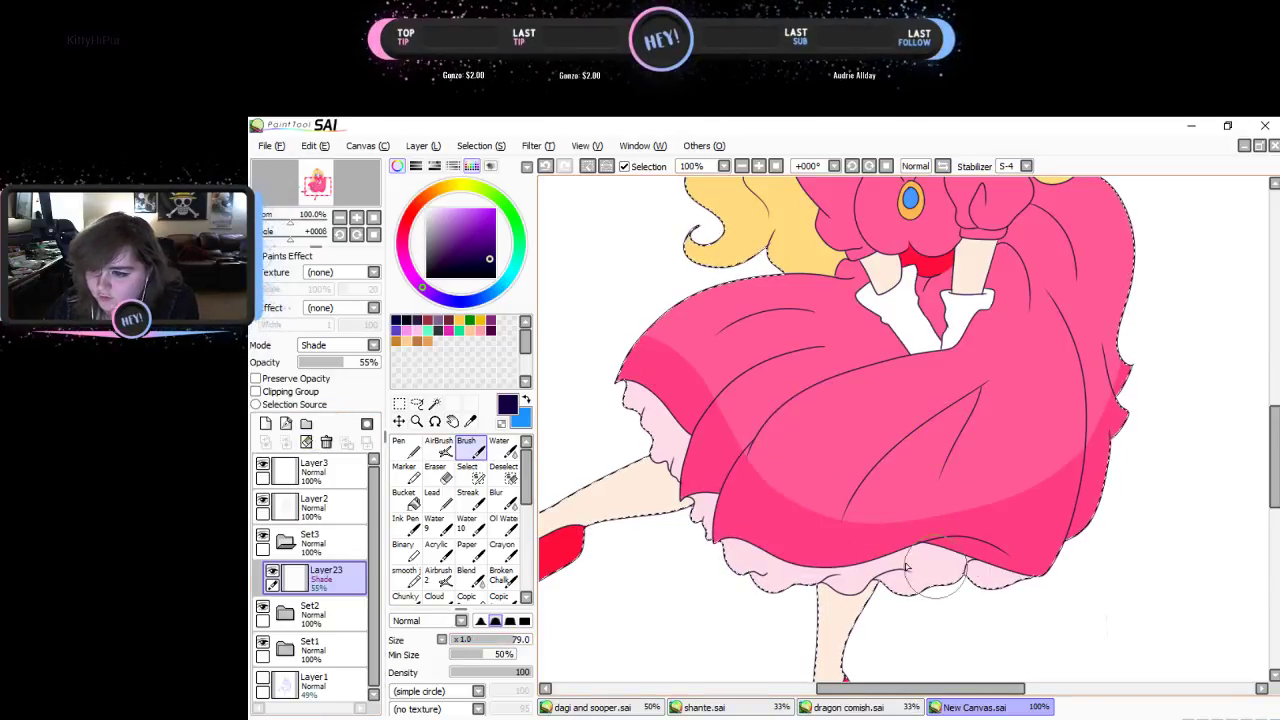
- Shade the skirt's right side, the petticoat's right end and the outer right hair with the Brush at size 79
mouse_move(938, 590)
mouse_down()
mouse_move(988, 584)
mouse_move(1145, 250)
mouse_move(1145, 220)
mouse_up()
drag(1274, 450, 1274, 437)
mouse_move(944, 648)
mouse_down()
mouse_move(1108, 462)
mouse_move(1124, 313)
mouse_move(1108, 200)
mouse_up()
drag(1275, 480, 1276, 408)
mouse_move(1098, 560)
mouse_down()
mouse_move(1067, 546)
mouse_move(1076, 428)
mouse_up()
mouse_move(954, 345)
mouse_down()
mouse_move(1074, 366)
mouse_move(1046, 429)
mouse_move(1069, 449)
mouse_move(1072, 566)
mouse_up()
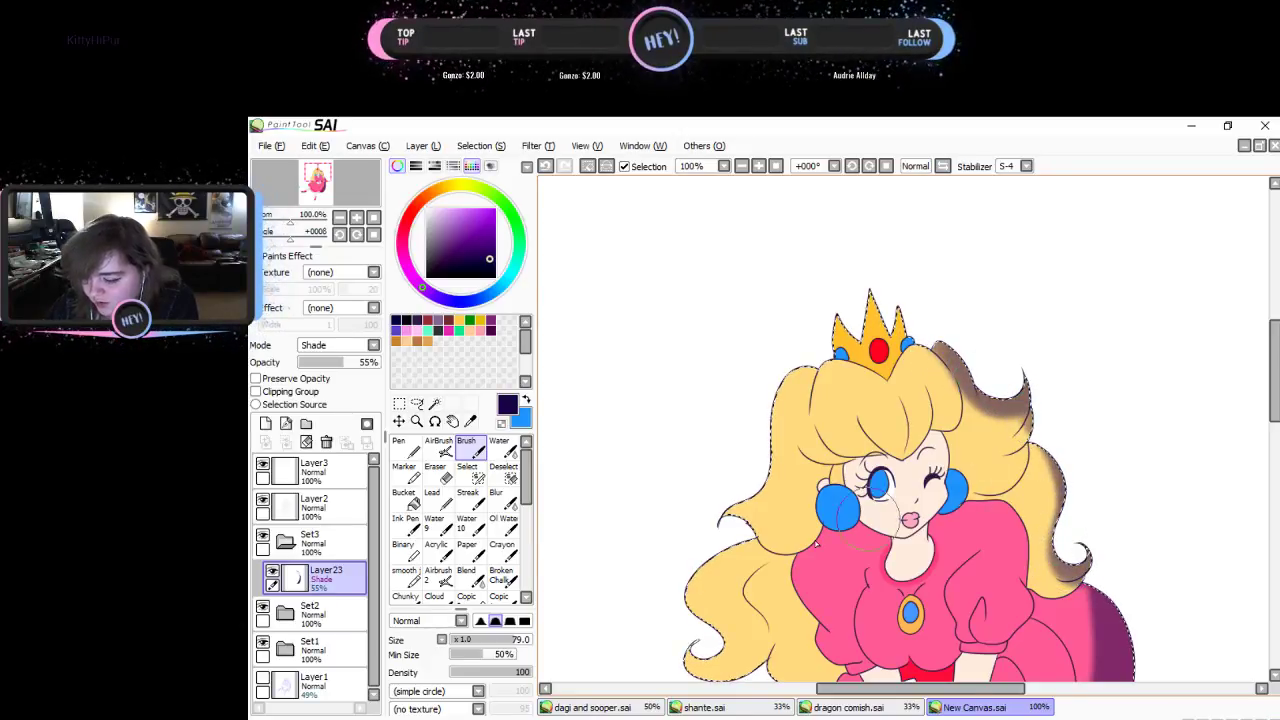
- Shade the bangs, forehead, right earring and right-side hair with the Brush at size 42, and refine the bangs at size 20
drag(516, 640, 485, 643)
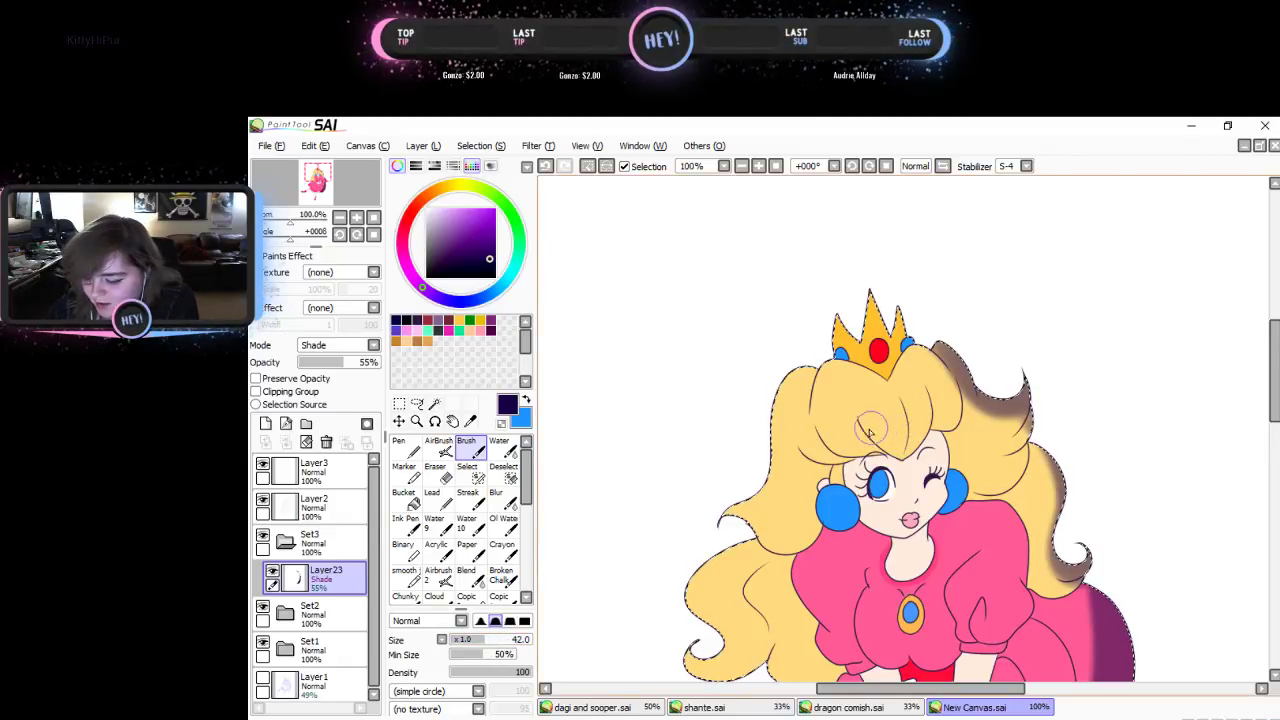
mouse_move(858, 418)
mouse_down()
mouse_move(870, 440)
mouse_move(922, 428)
mouse_move(950, 358)
mouse_up()
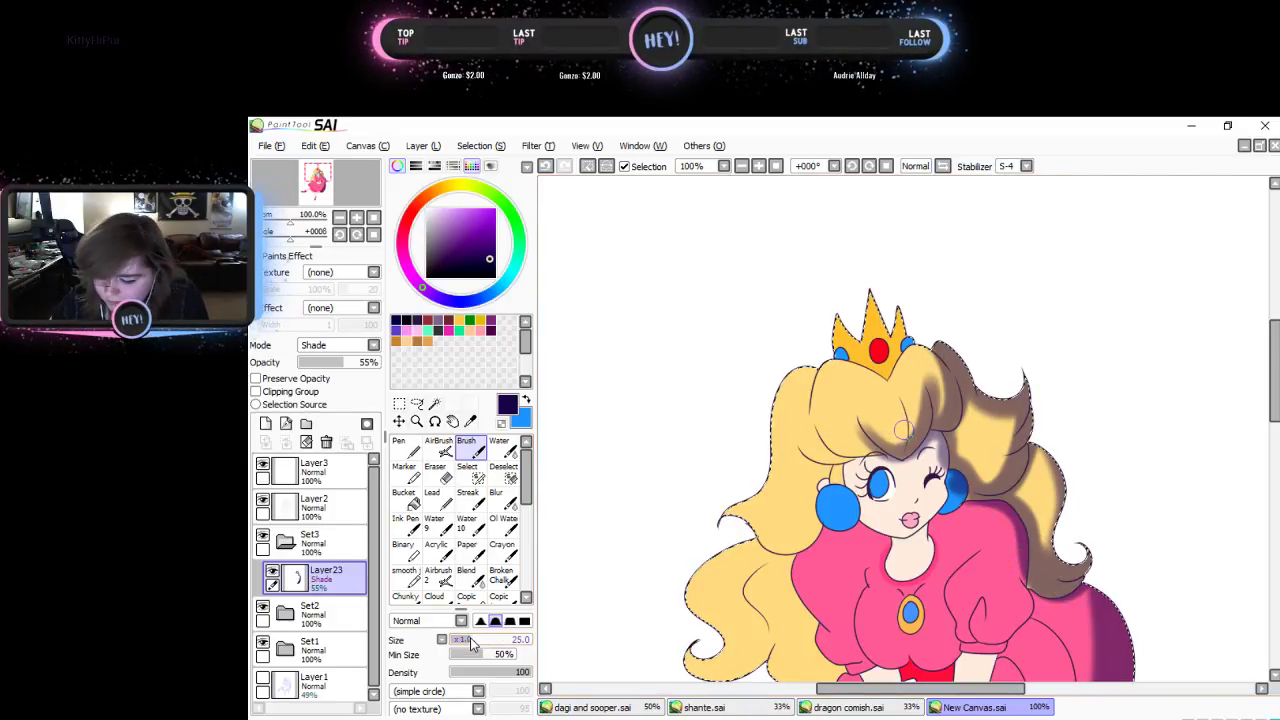
click(472, 643)
drag(895, 390, 908, 427)
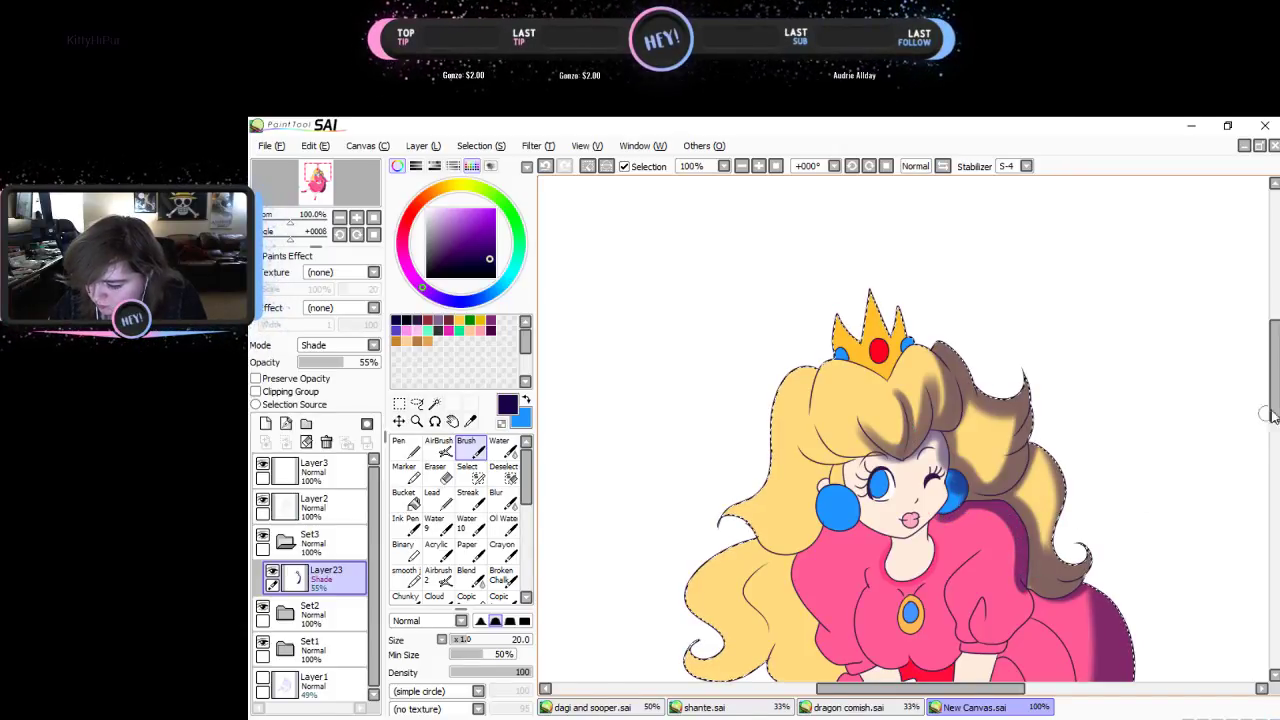
- Brush shading at size 20 along the right sleeve's folds and cuff and the skirt folds just below it
scroll(1272, 415, down, 3)
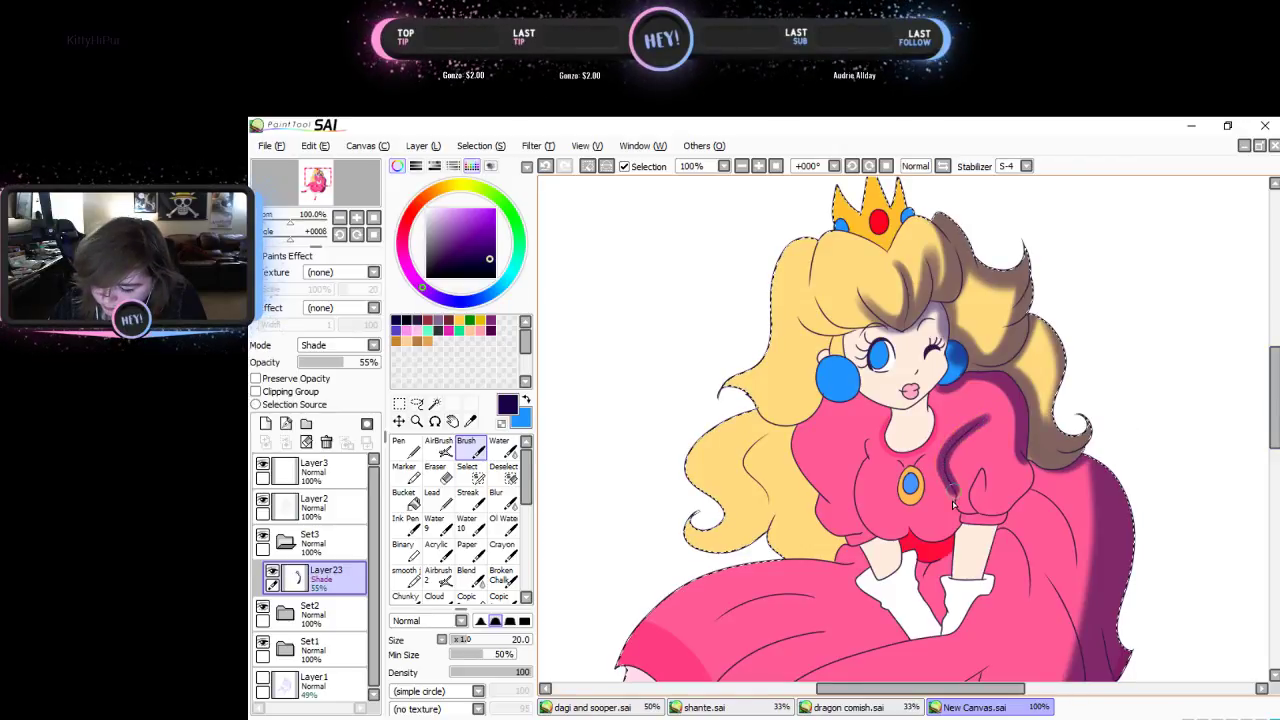
drag(972, 520, 979, 513)
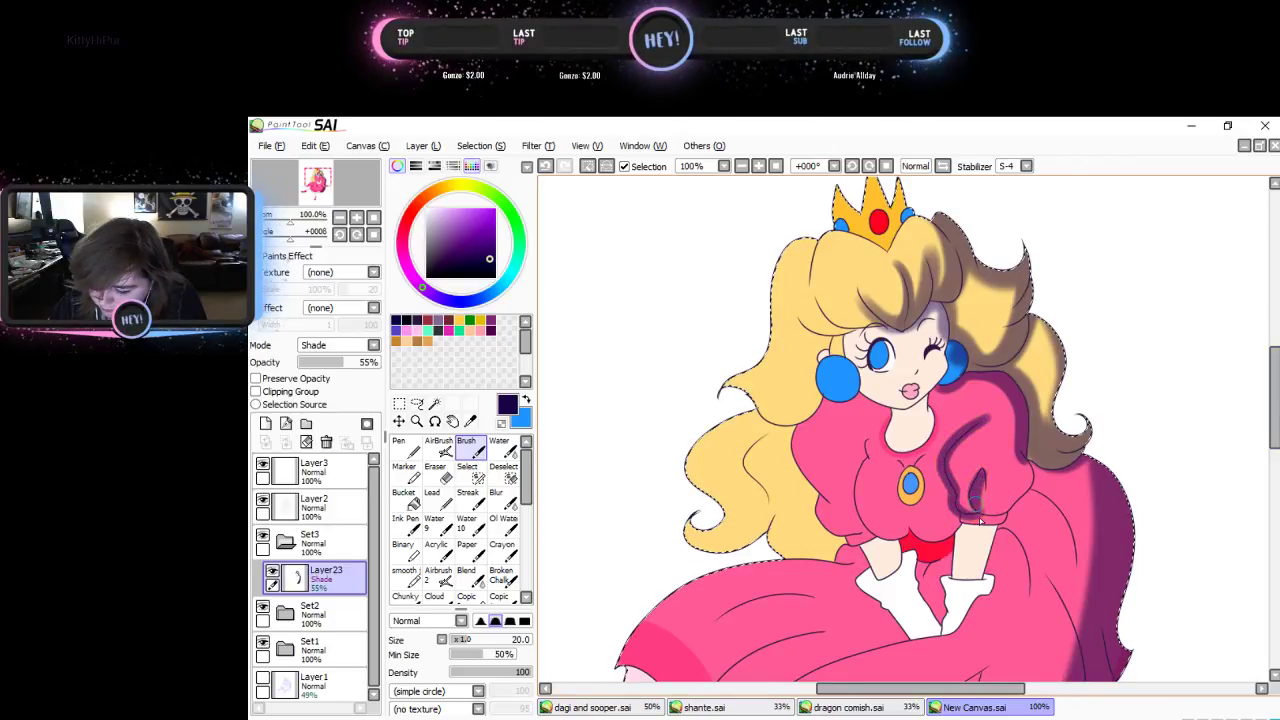
scroll(1223, 448, down, 4)
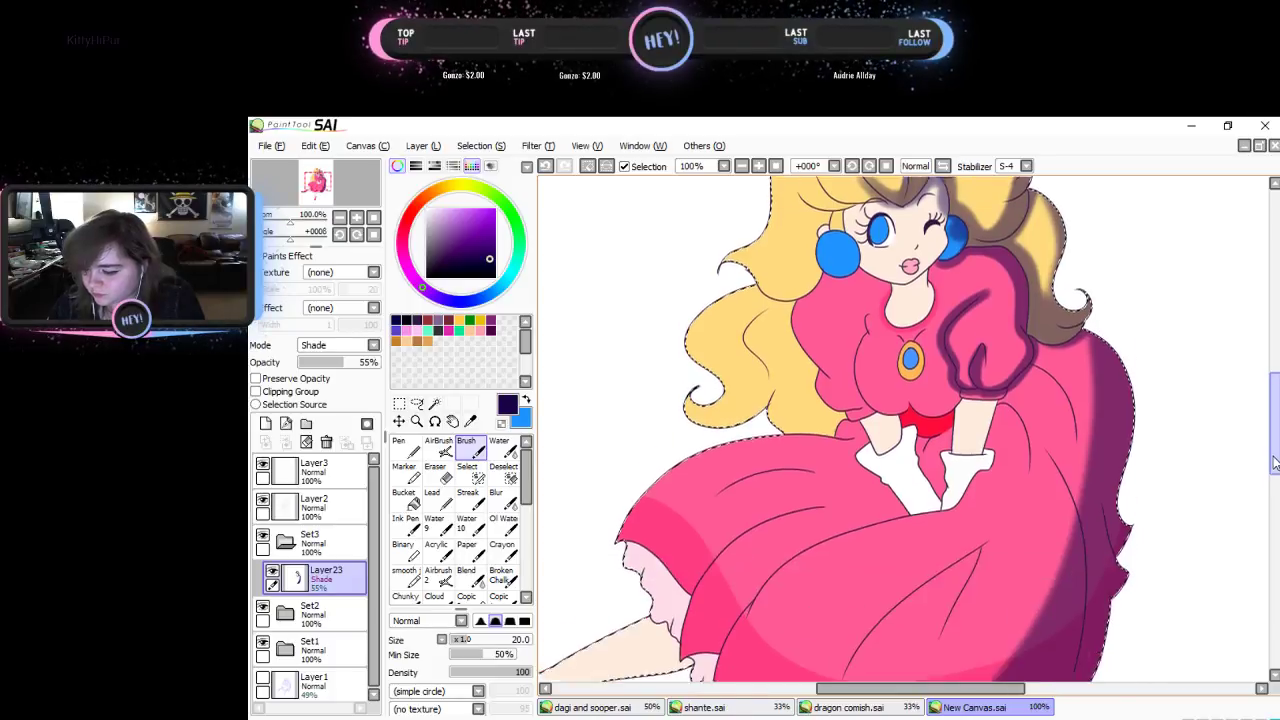
mouse_move(1028, 347)
mouse_down()
mouse_move(1076, 374)
mouse_move(1095, 444)
mouse_up()
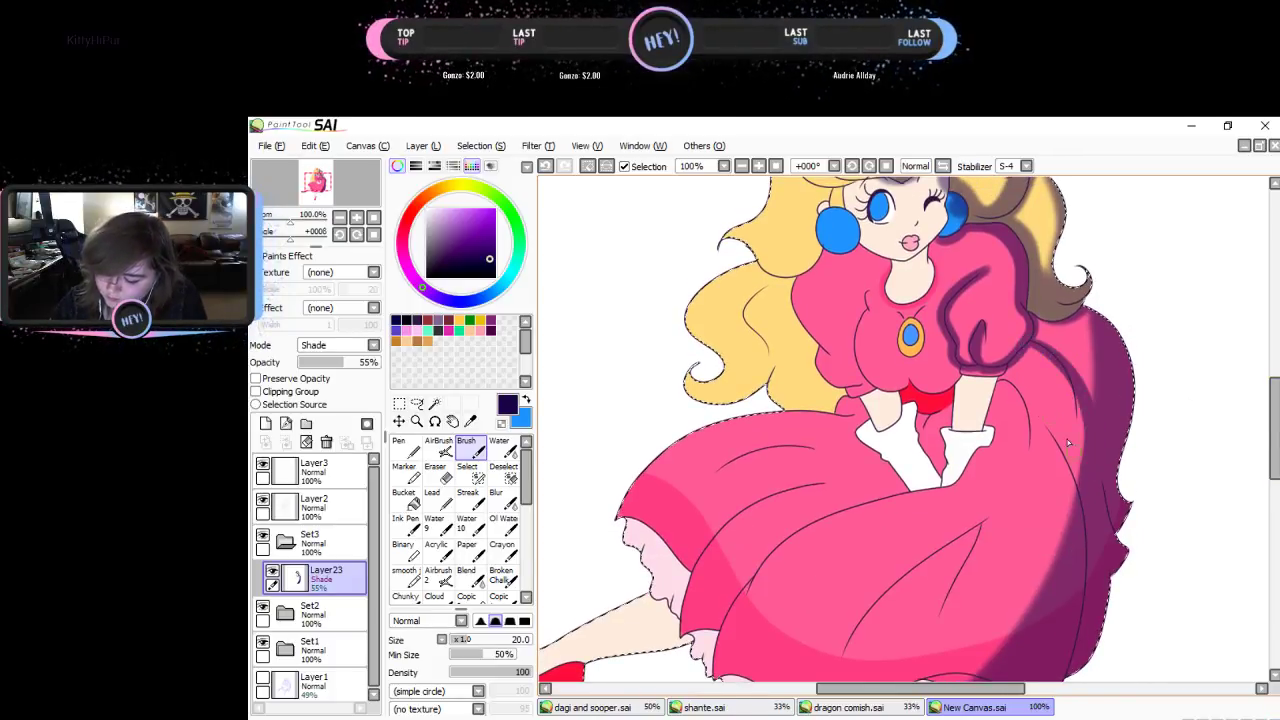
drag(1010, 380, 1028, 490)
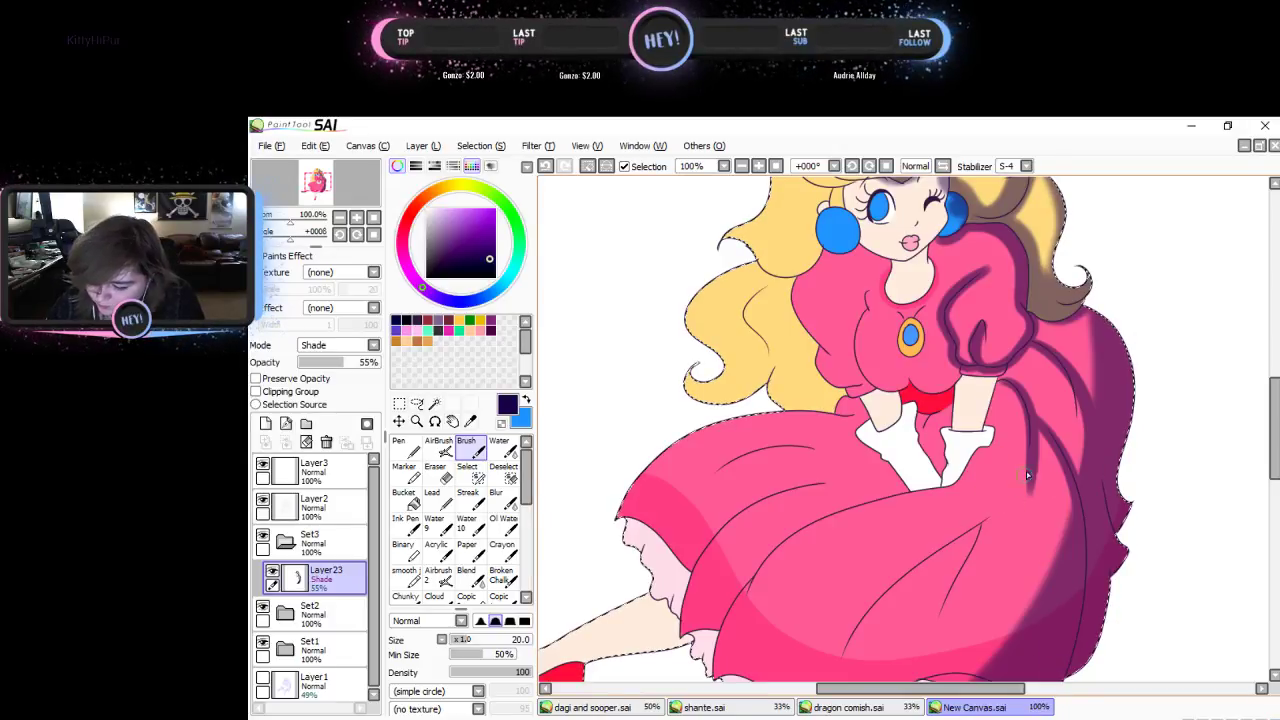
- Try Brush shading along the skirt's front fold and beneath the bust, and undo the stroke on the fold below the gloves
mouse_move(1010, 500)
mouse_down()
mouse_move(885, 602)
mouse_move(848, 670)
mouse_up()
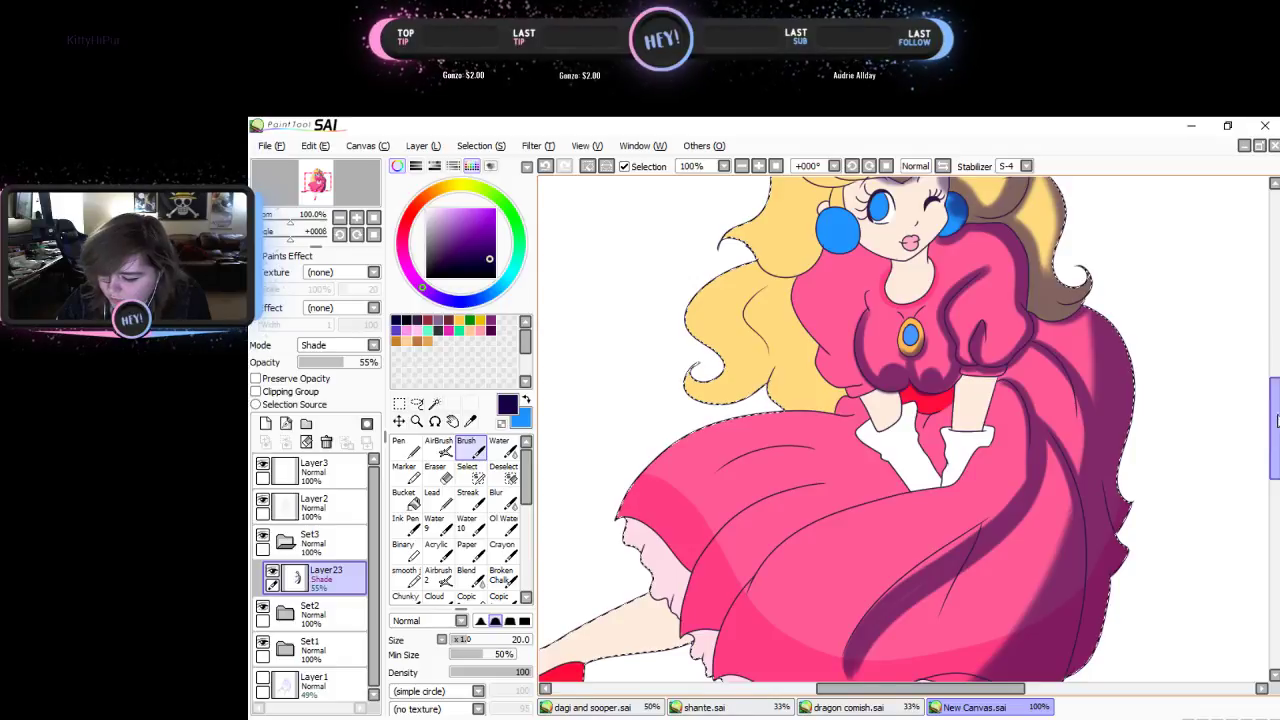
drag(1273, 420, 1273, 451)
drag(952, 323, 848, 349)
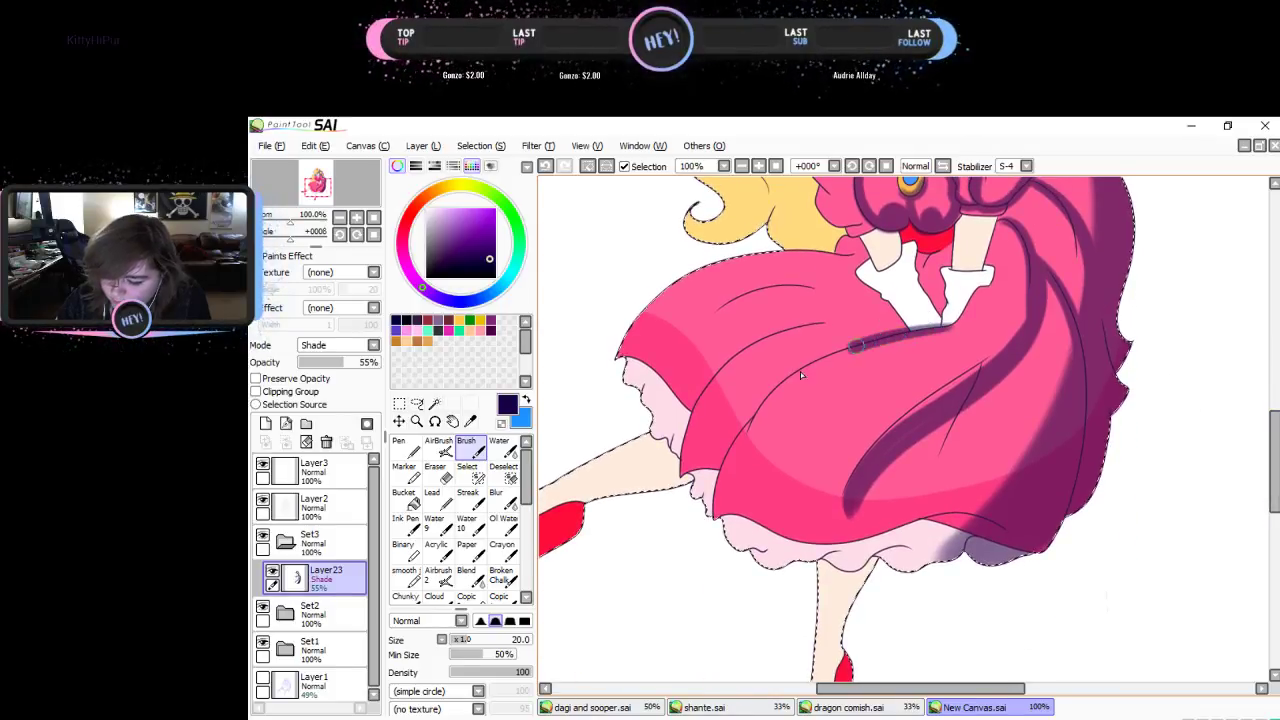
click(316, 145)
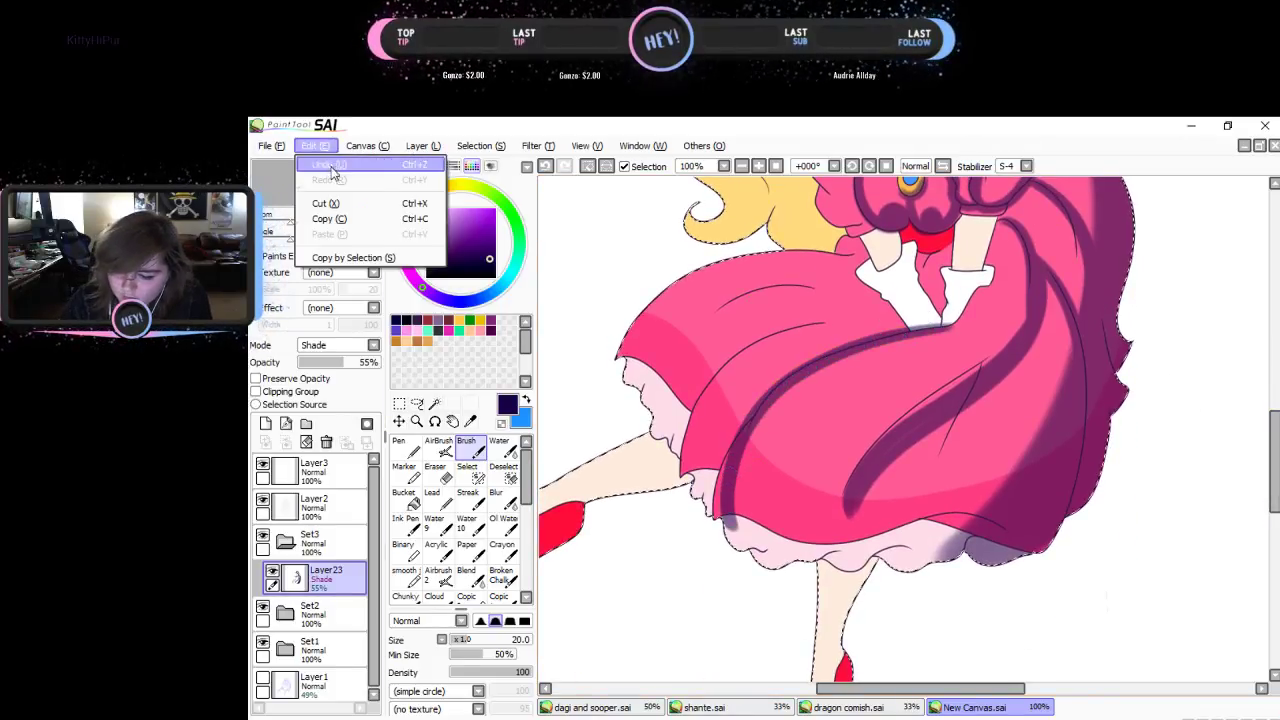
click(330, 166)
- Try Brush shading at size 20 on the skirt's long front folds, hem and right fold, and clear the layer
mouse_move(985, 345)
mouse_down()
mouse_move(902, 379)
mouse_move(783, 456)
mouse_move(770, 540)
mouse_up()
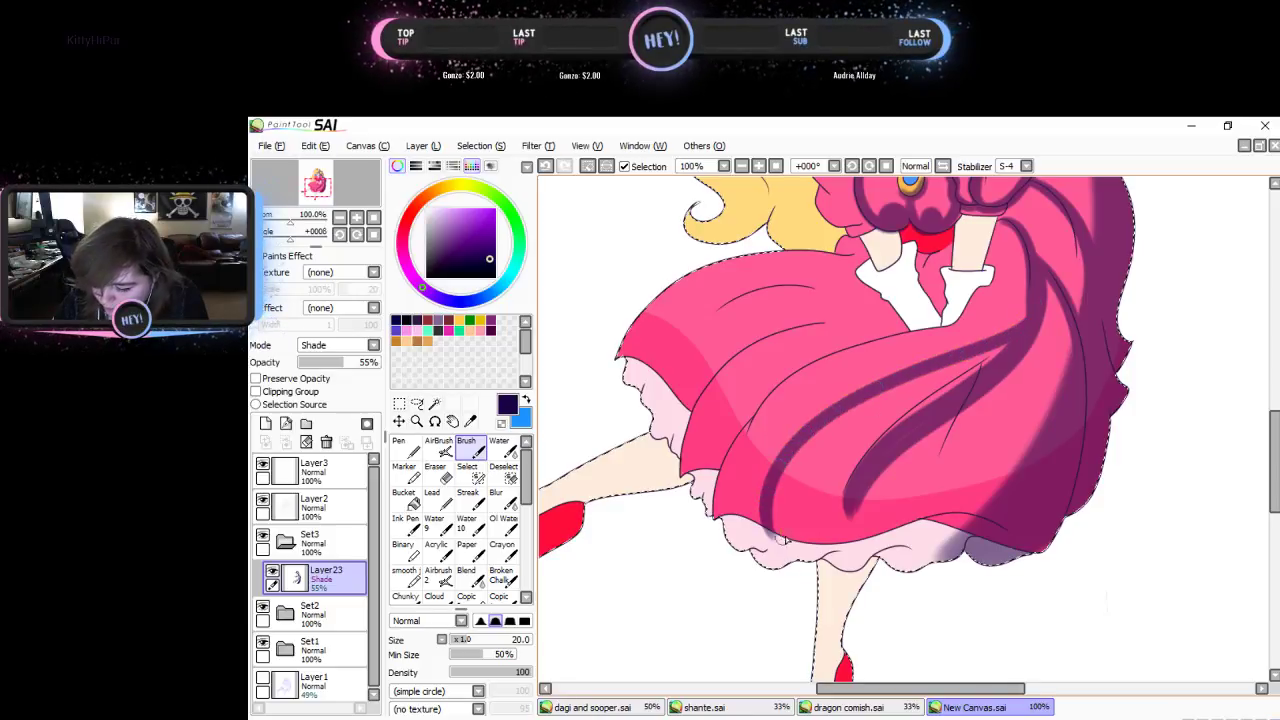
drag(795, 468, 962, 375)
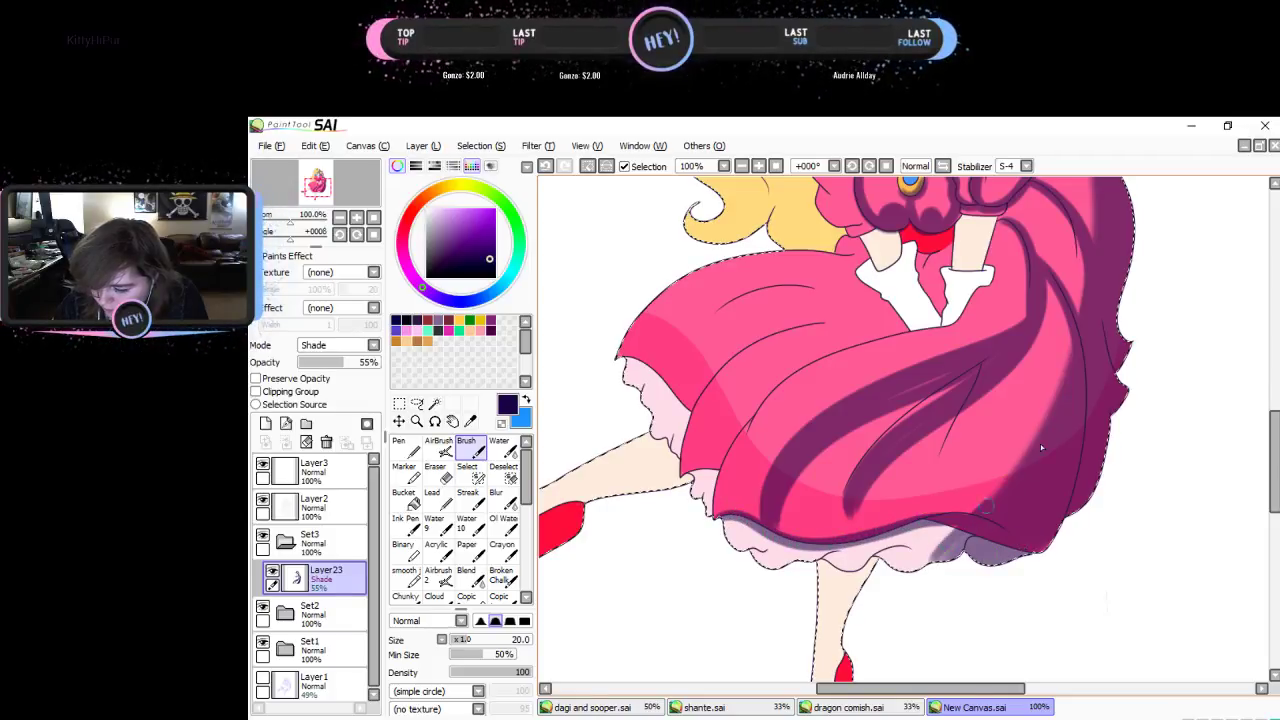
mouse_move(1041, 448)
mouse_down()
mouse_move(1064, 354)
mouse_move(1054, 302)
mouse_up()
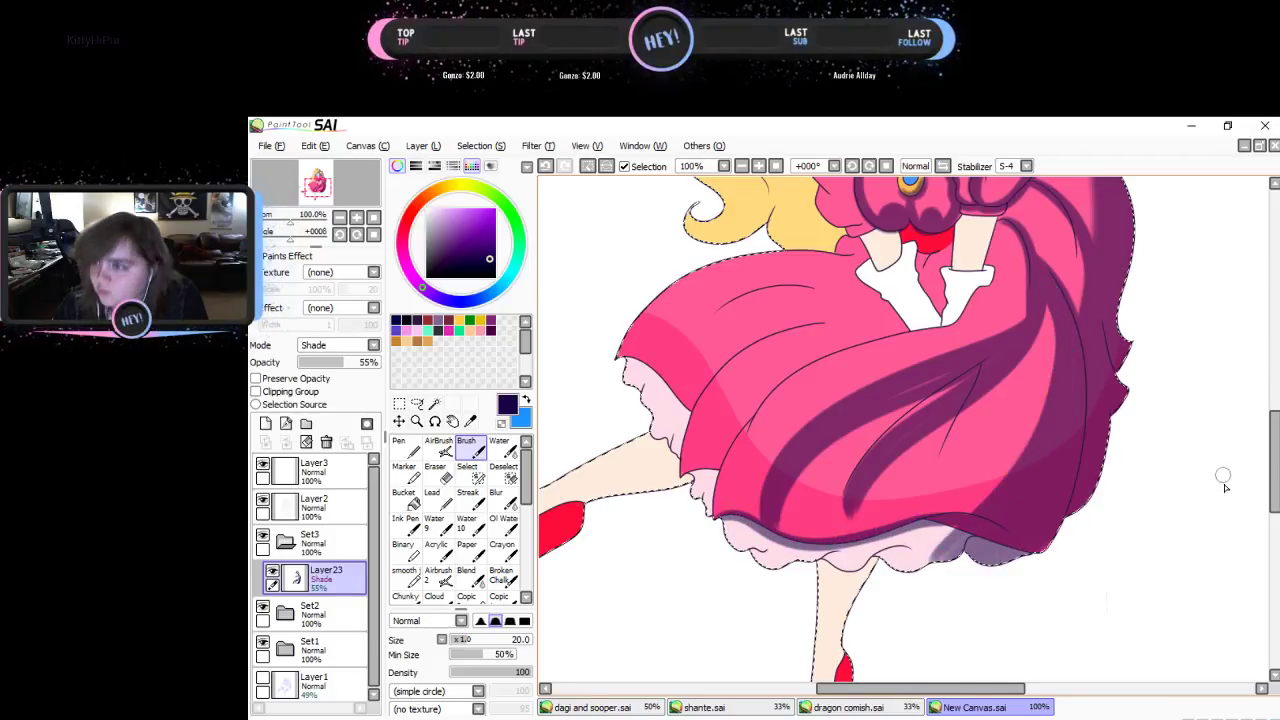
drag(1274, 495, 1274, 436)
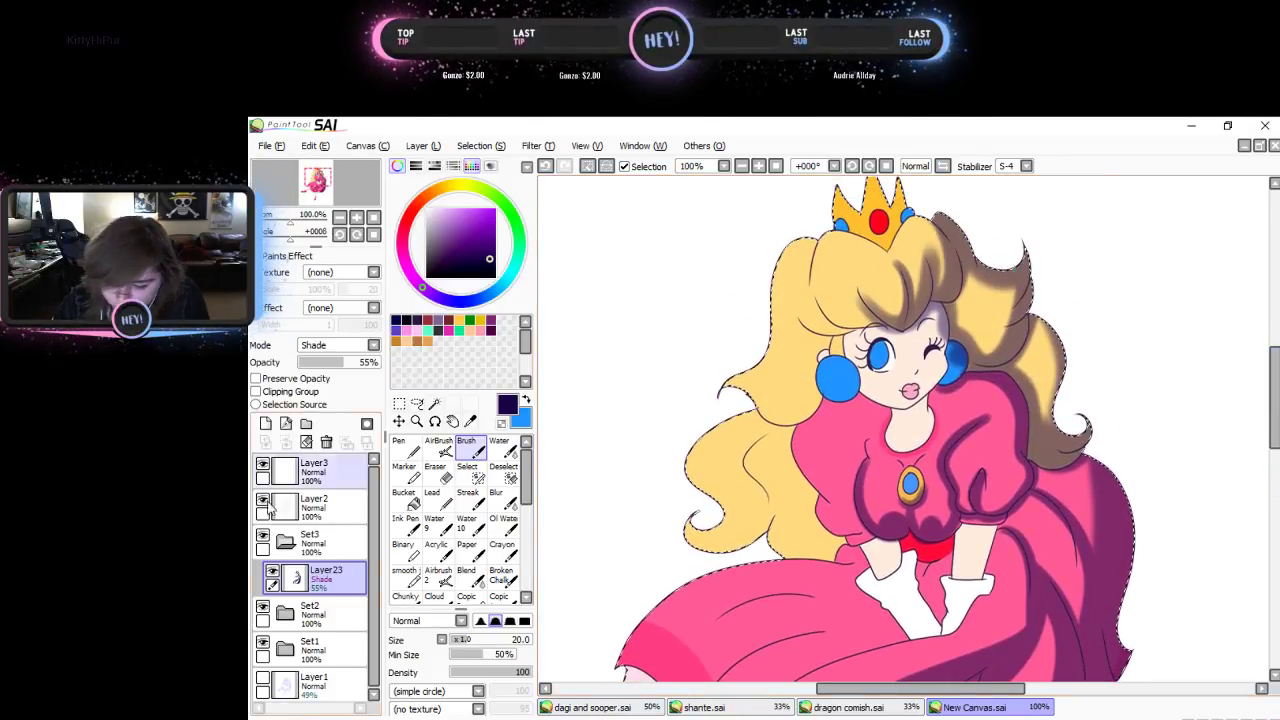
click(306, 442)
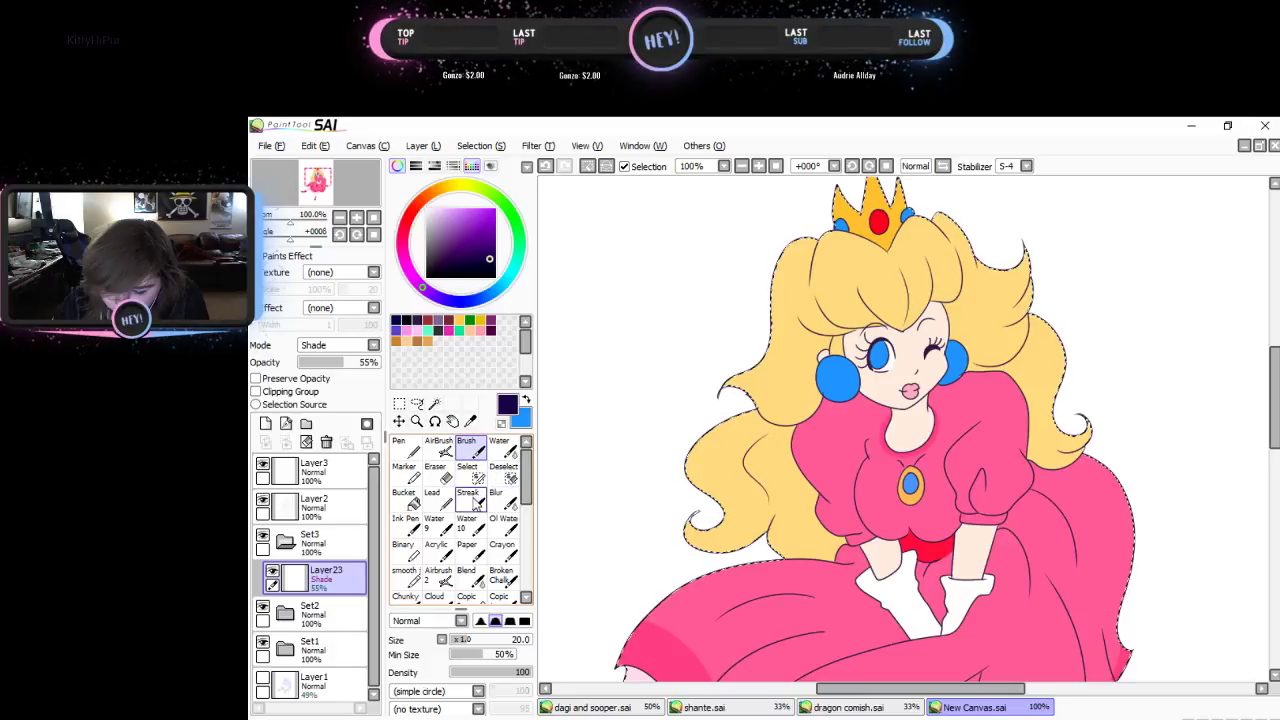
- Try shading the bangs, earrings, brooch and crown jewels with the Lead tool at size 8.2, and undo the last stroke
click(432, 497)
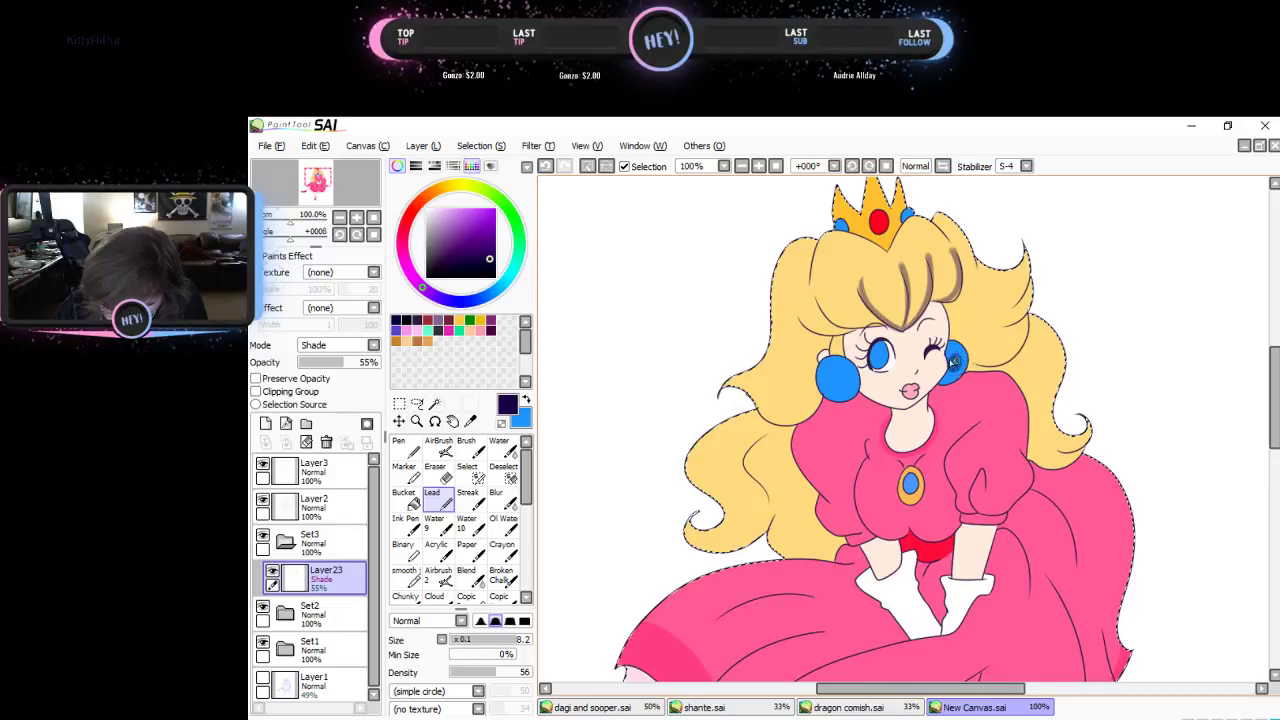
mouse_move(830, 382)
mouse_down()
mouse_move(838, 374)
mouse_move(842, 390)
mouse_up()
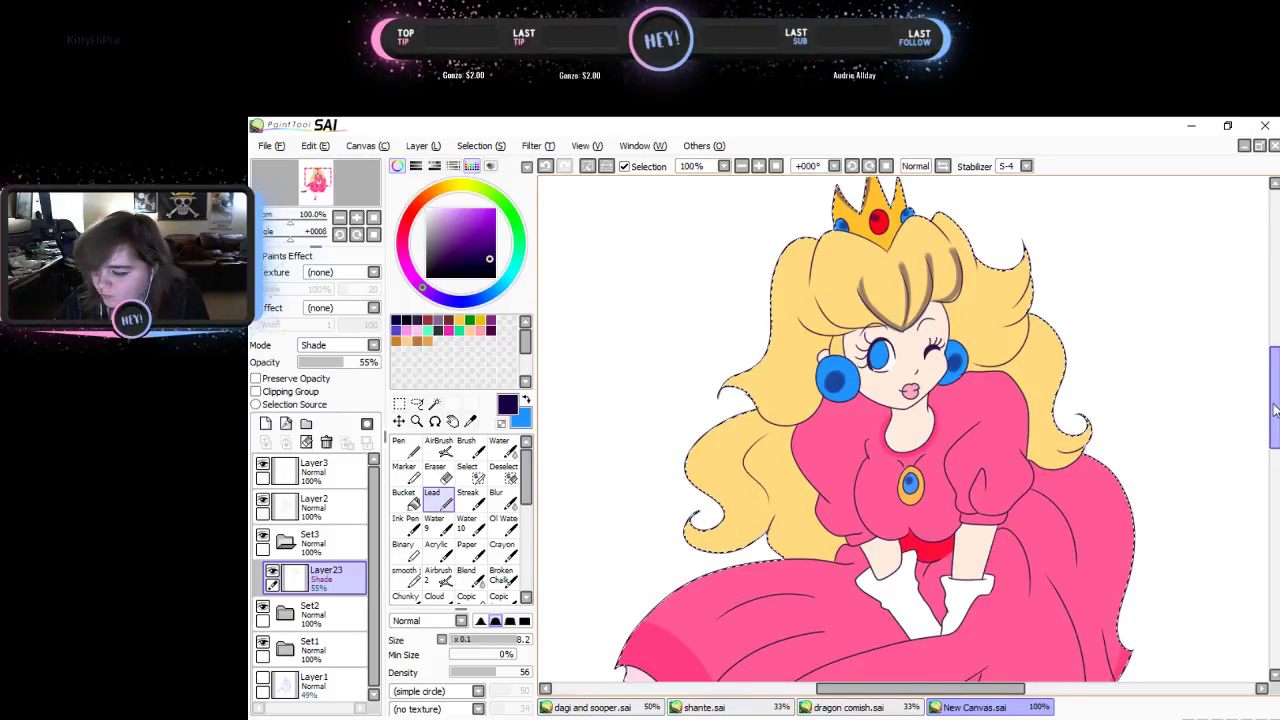
scroll(1192, 368, up, 3)
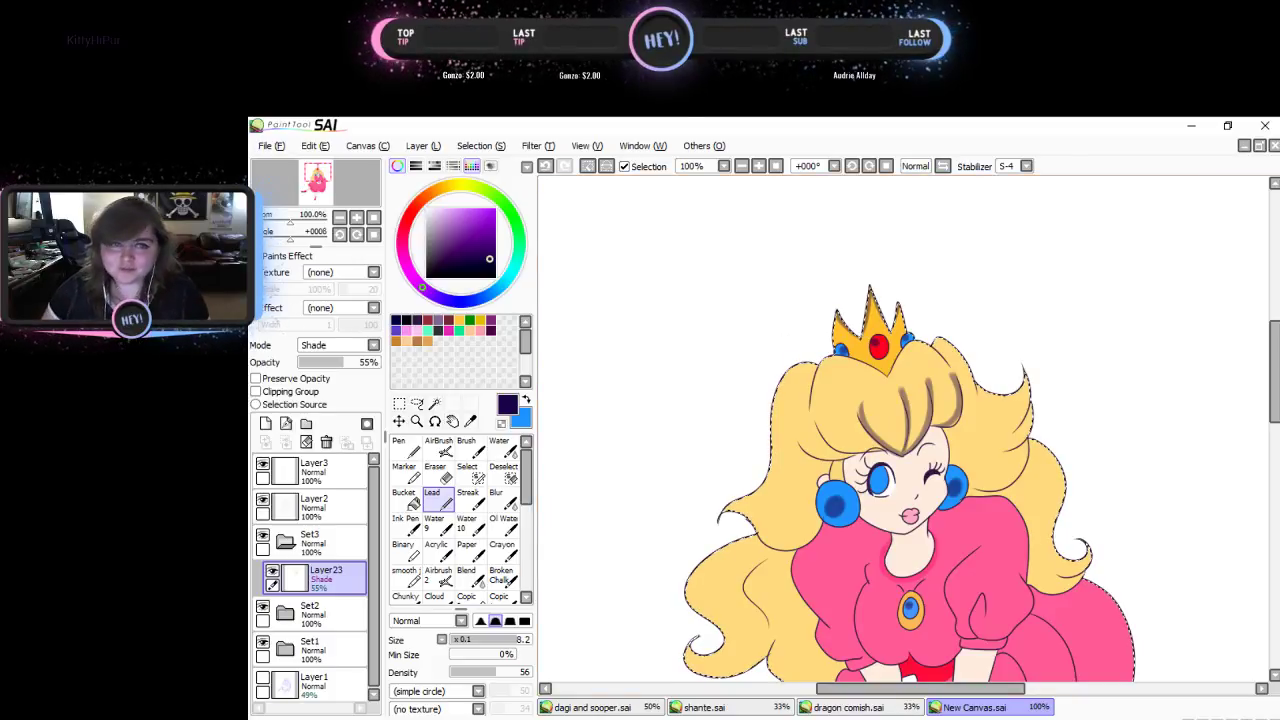
key(alt+Tab)
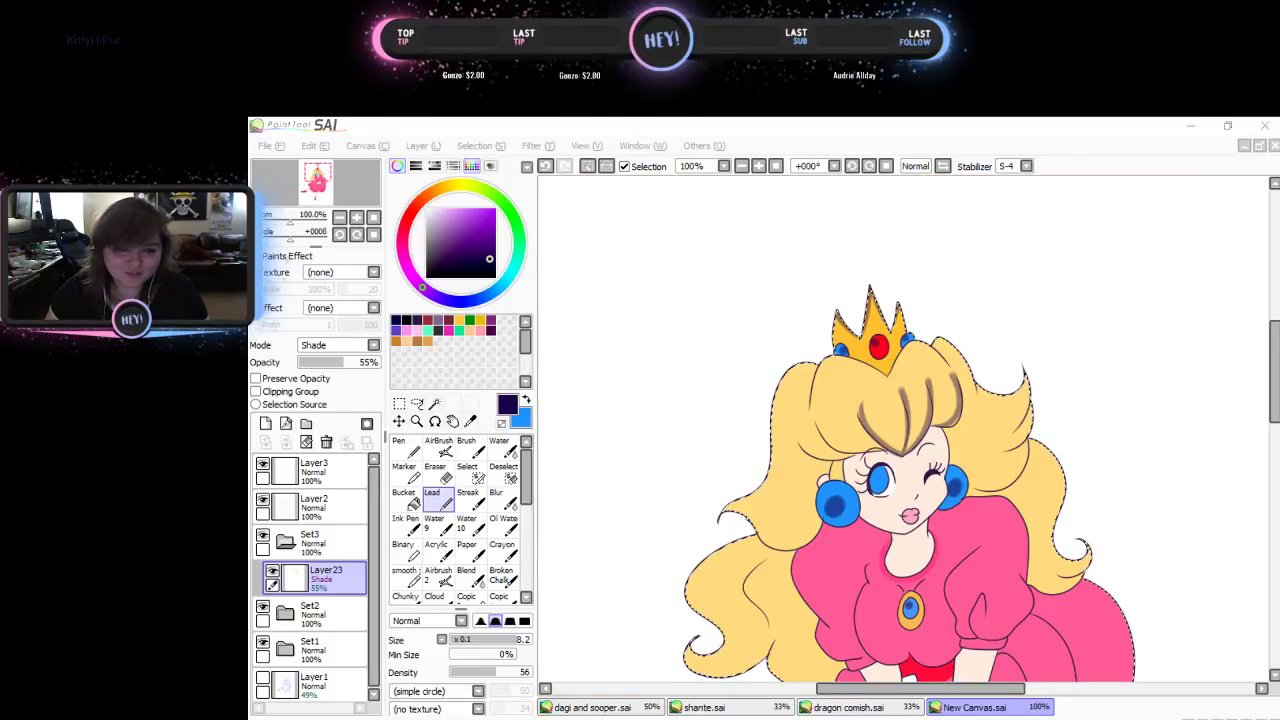
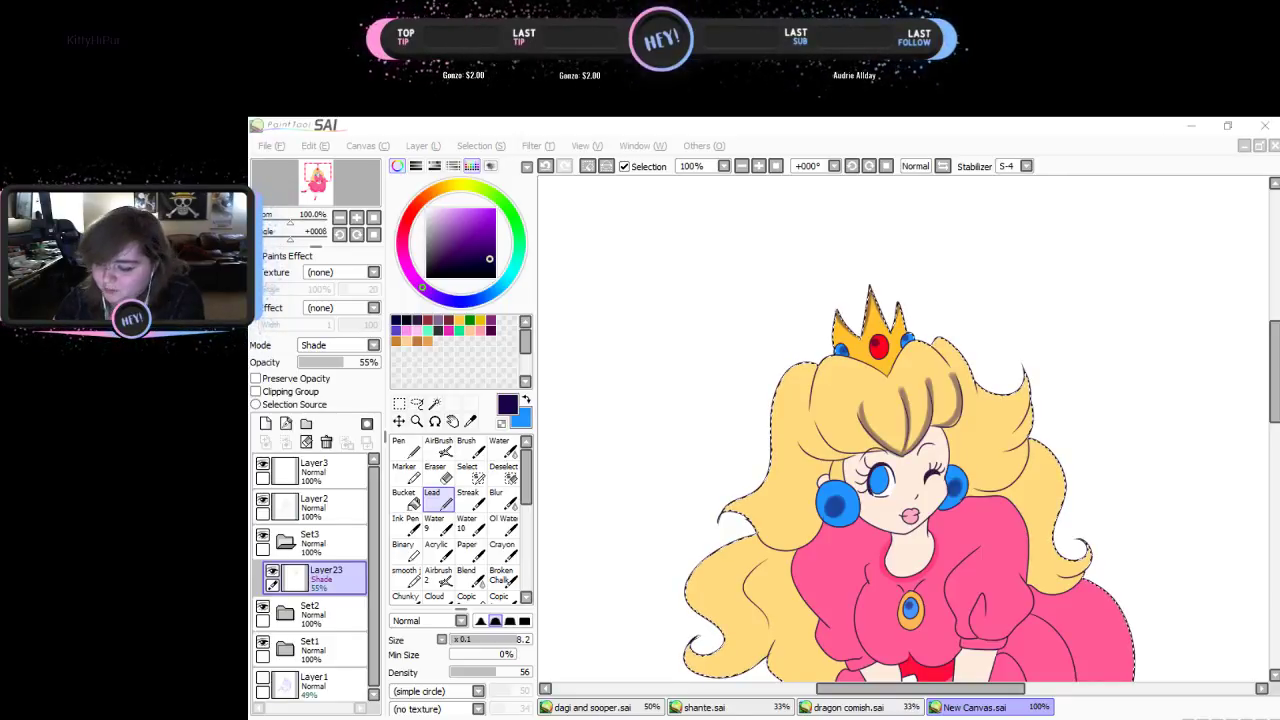
click(938, 372)
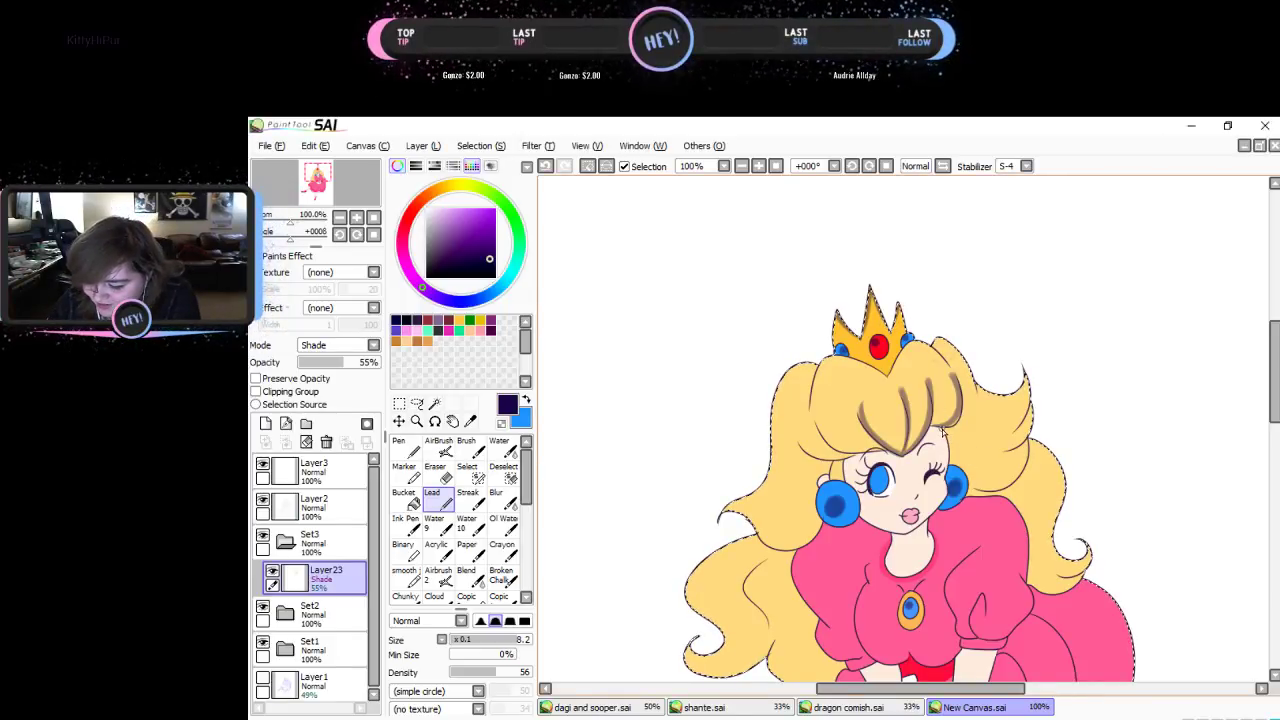
click(318, 148)
click(337, 169)
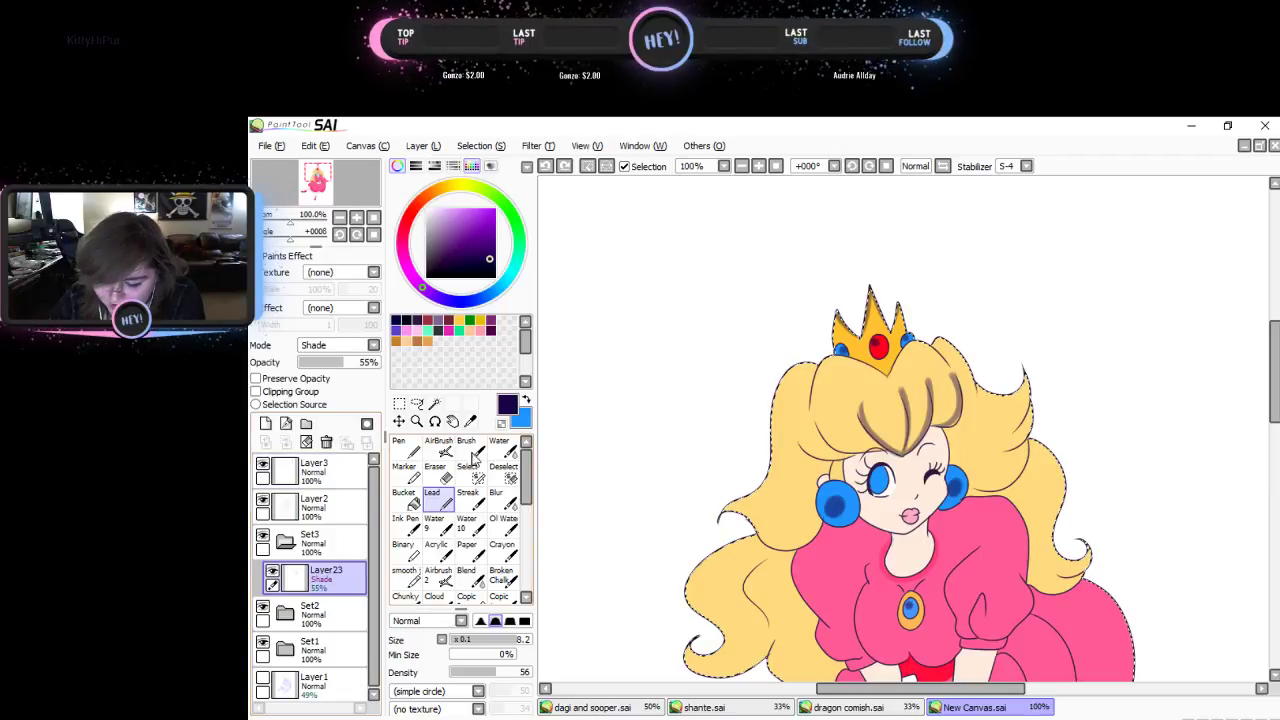
- Try shading the bangs and the hair right of the crown with the Ink Pen at size 20, and clear the layer
click(405, 522)
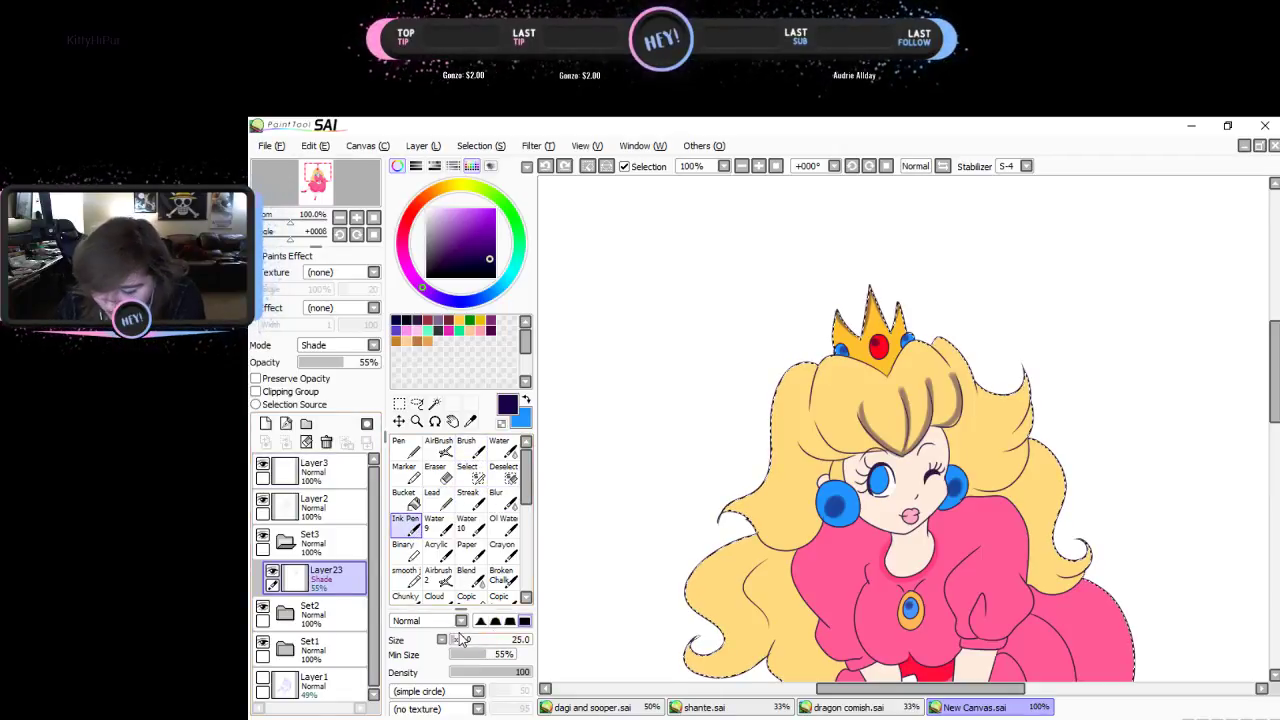
drag(462, 640, 456, 642)
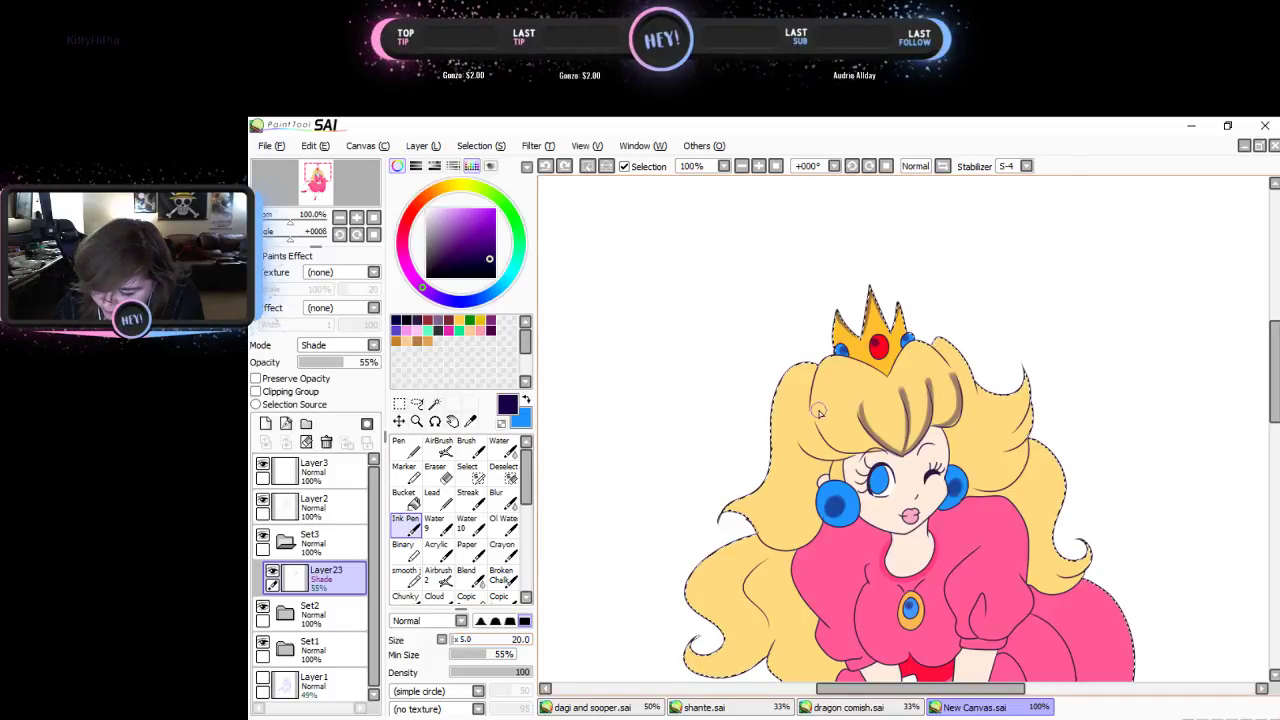
drag(828, 442, 884, 452)
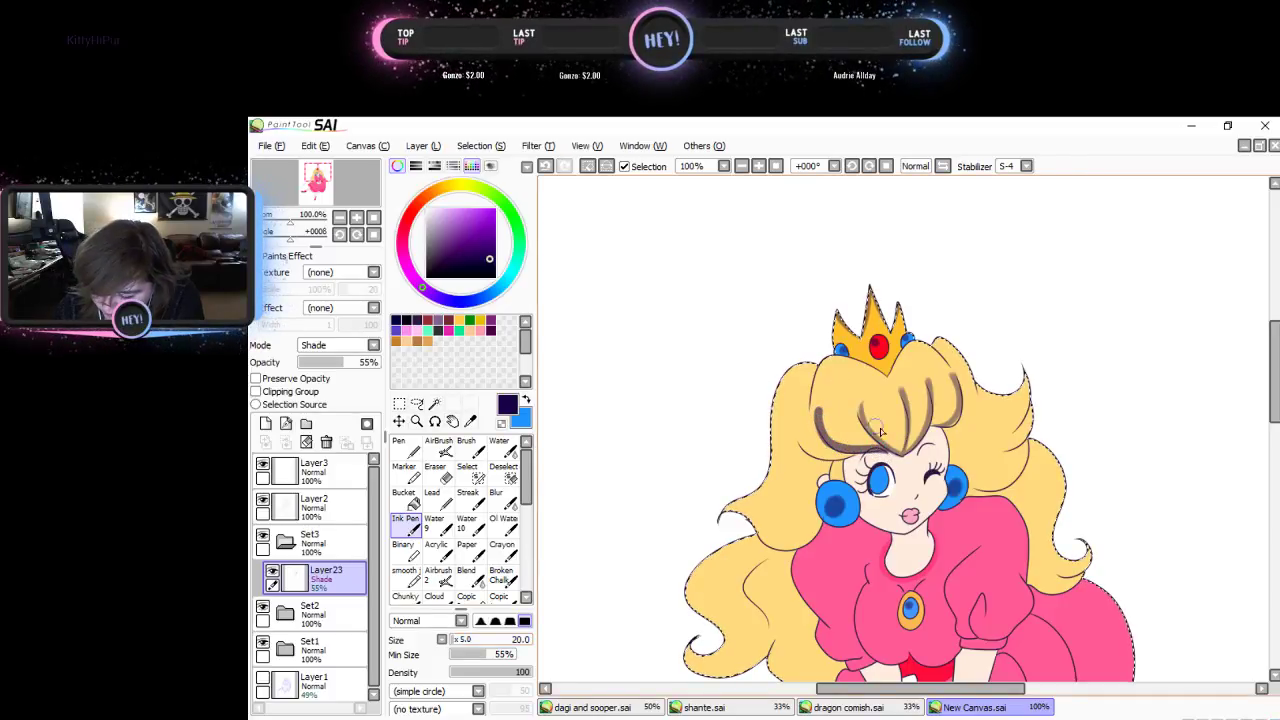
mouse_move(865, 392)
mouse_down()
mouse_move(901, 451)
mouse_move(900, 393)
mouse_move(902, 451)
mouse_move(929, 431)
mouse_move(924, 377)
mouse_move(951, 378)
mouse_move(950, 423)
mouse_move(933, 426)
mouse_move(950, 424)
mouse_move(951, 366)
mouse_move(923, 344)
mouse_move(935, 356)
mouse_move(940, 339)
mouse_move(980, 399)
mouse_move(973, 423)
mouse_move(985, 388)
mouse_up()
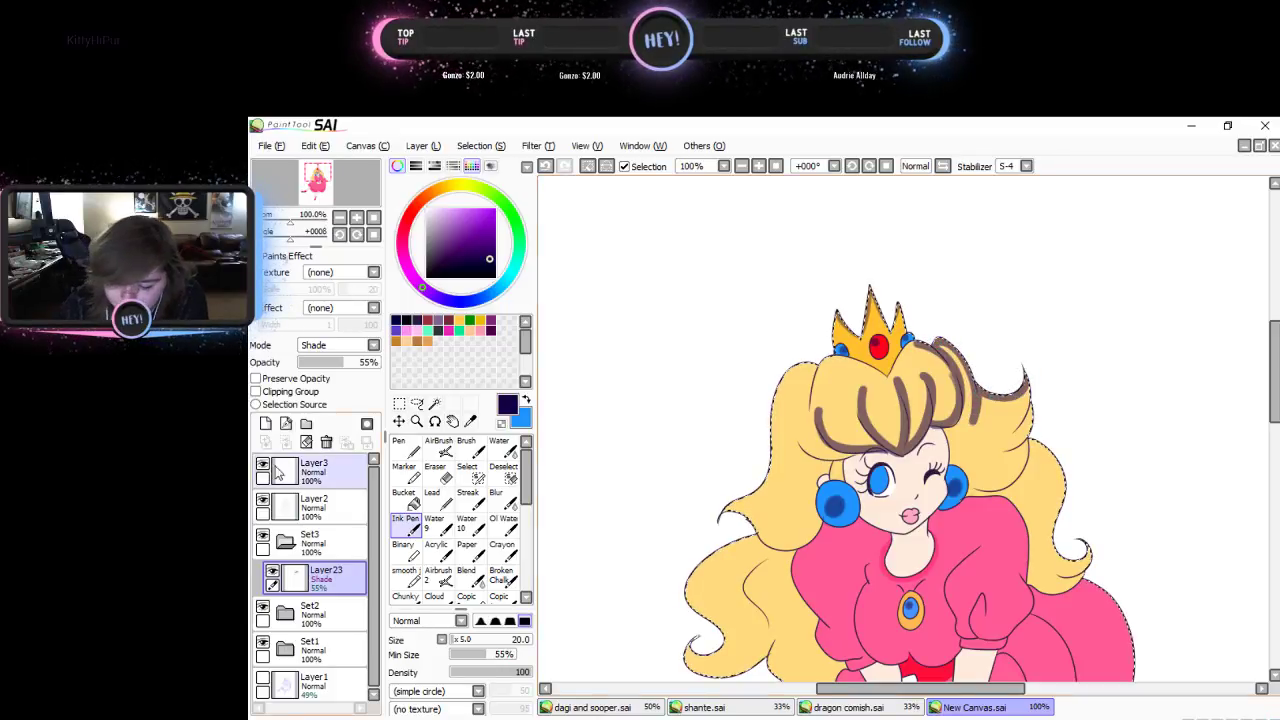
click(306, 442)
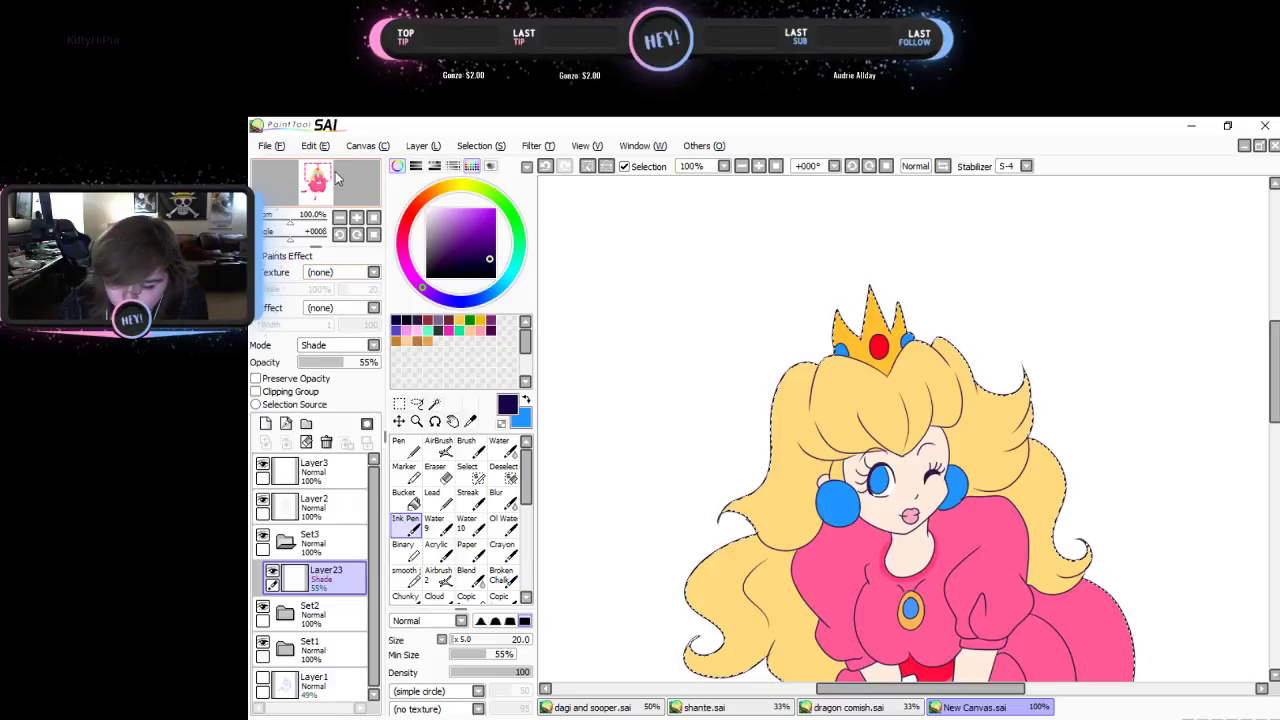
- Try Ink Pen shading along the underside of the left shoe and leg, and clear the layer
drag(330, 185, 332, 209)
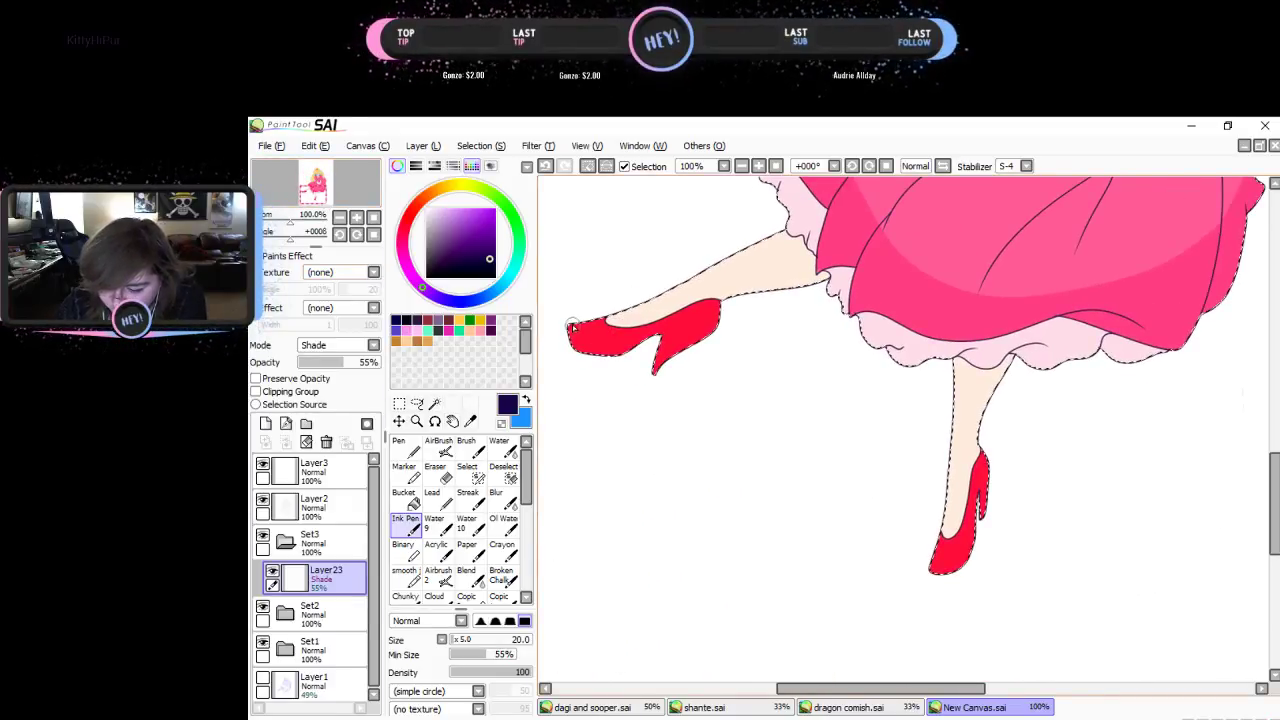
mouse_move(574, 342)
mouse_down()
mouse_move(620, 352)
mouse_move(660, 332)
mouse_move(655, 378)
mouse_move(777, 280)
mouse_move(823, 268)
mouse_up()
click(306, 442)
- Shade the underside of the left shoe and leg in a slightly brighter purple with the Brush at size 20, and set the layer opacity to 69%
drag(489, 230, 491, 250)
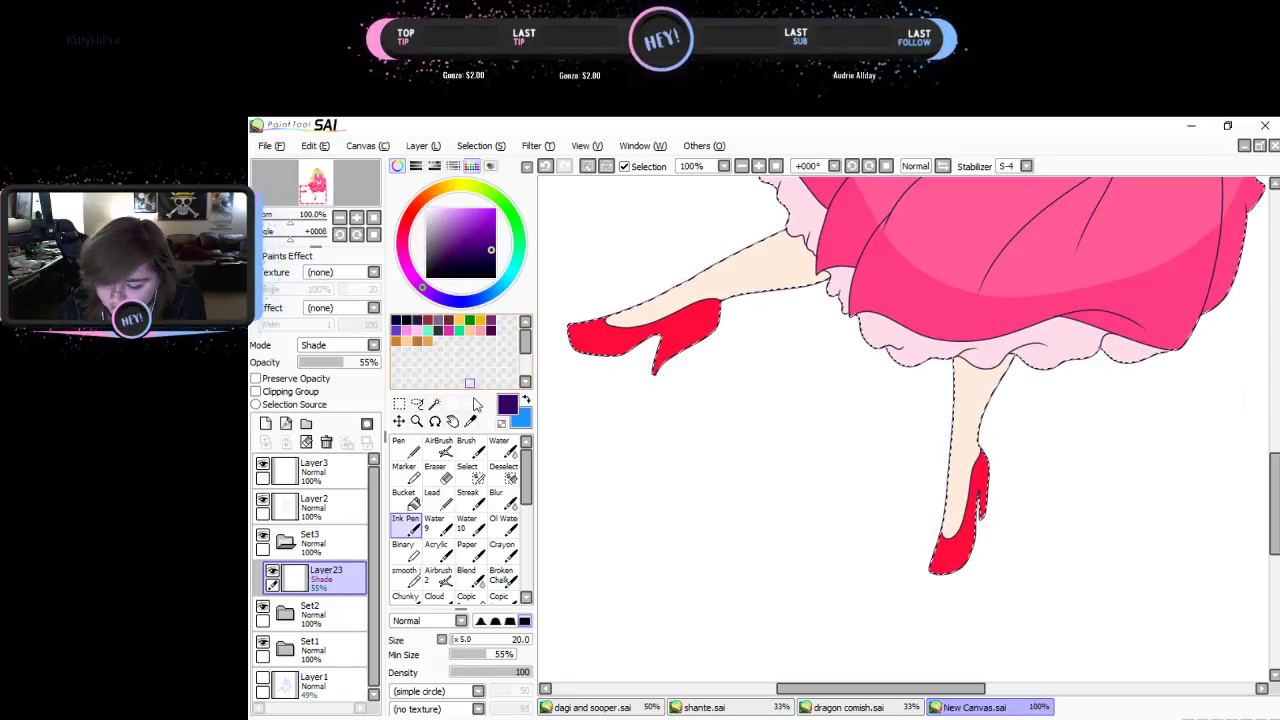
click(478, 449)
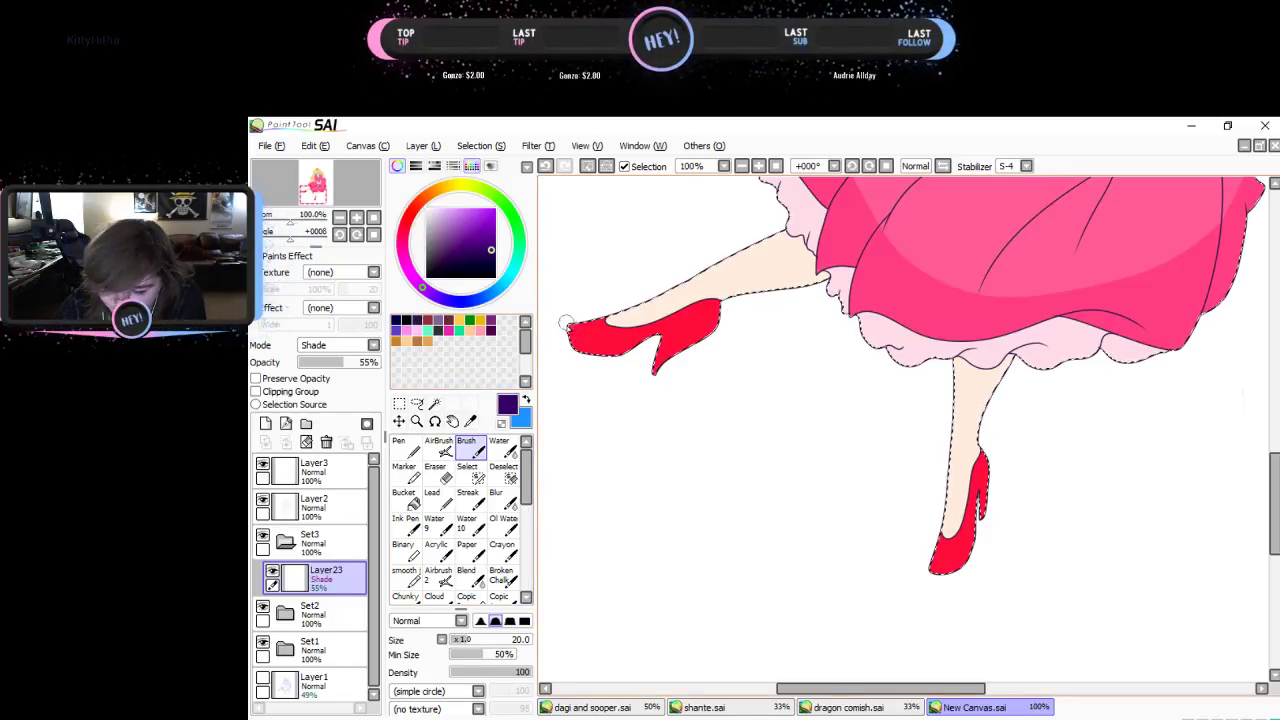
mouse_move(567, 327)
mouse_down()
mouse_move(589, 351)
mouse_move(667, 330)
mouse_move(649, 360)
mouse_move(657, 378)
mouse_move(723, 305)
mouse_move(814, 276)
mouse_up()
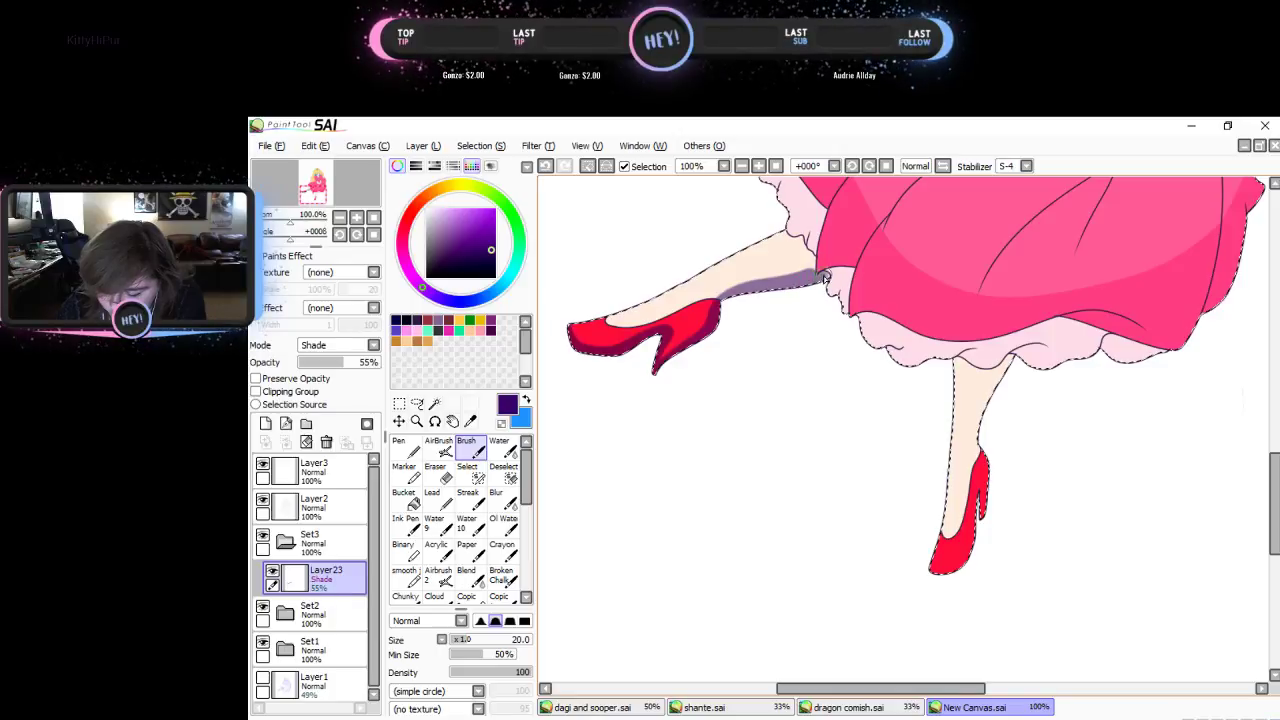
click(355, 363)
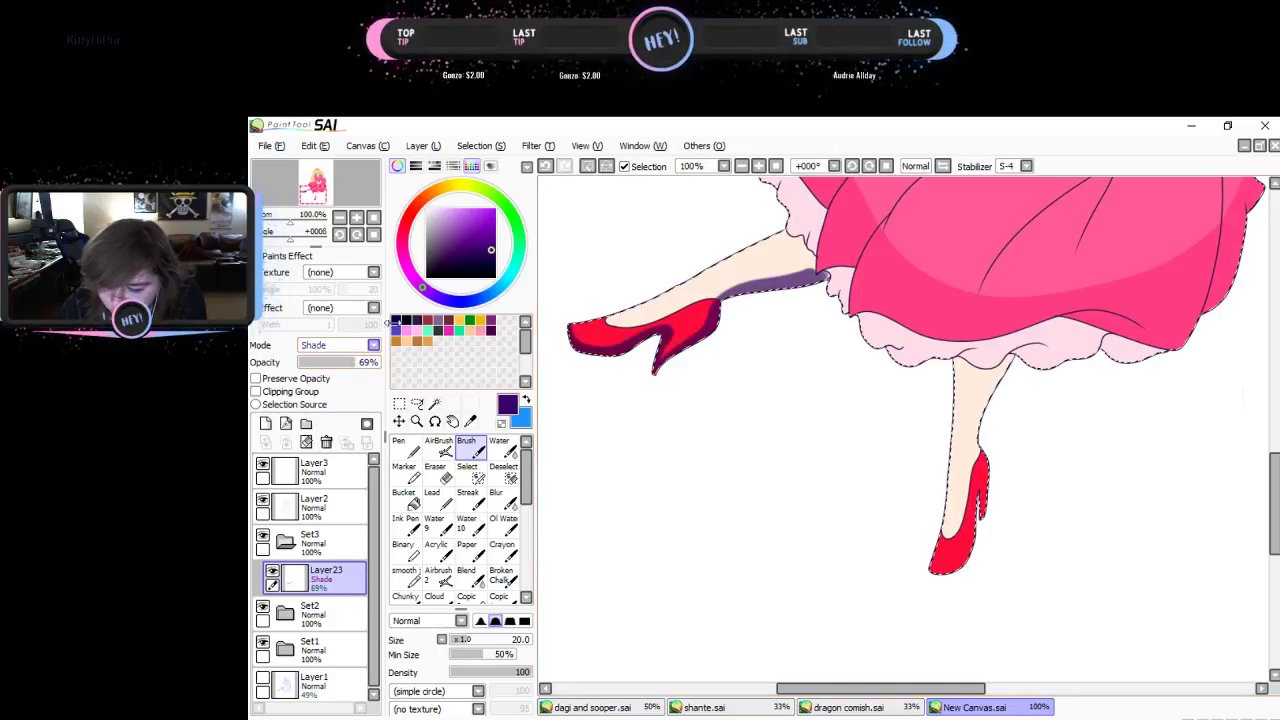
- Brush shading along the skirt's front fold up to the right sleeve cuff, and fill the fold's wedge with tapering strokes
scroll(1274, 495, up, 3)
scroll(1274, 495, up, 5)
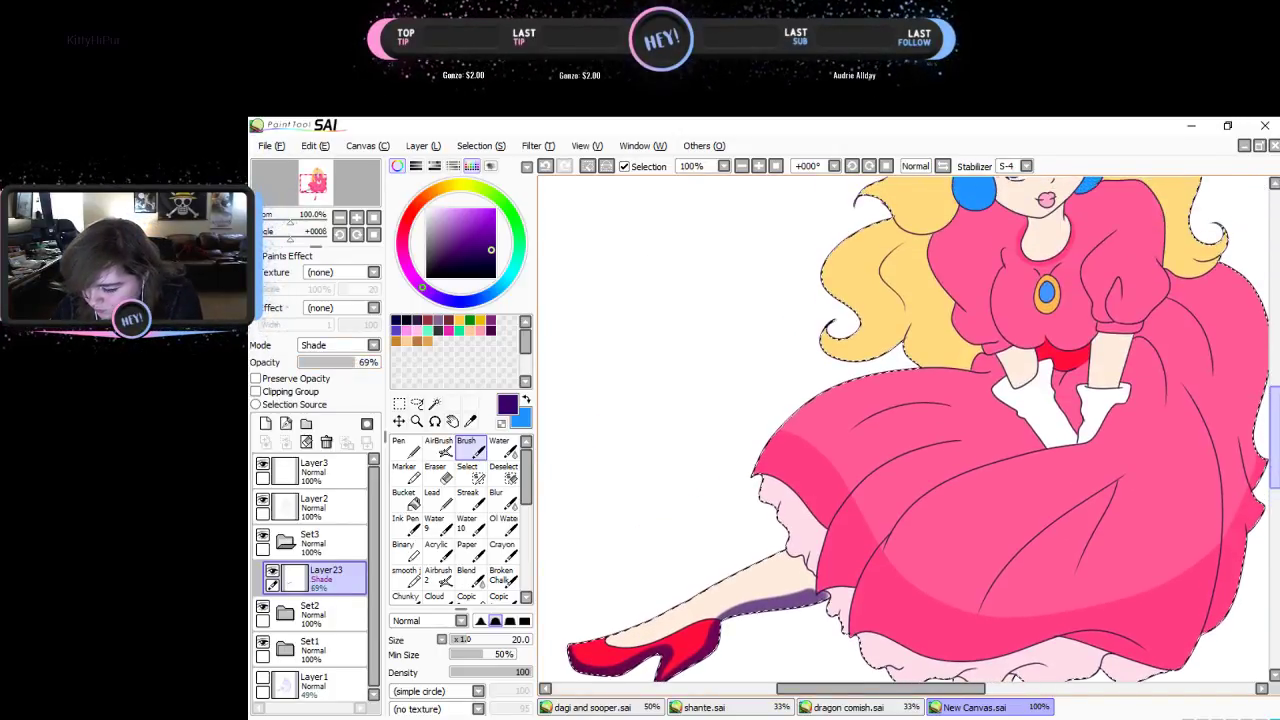
drag(1120, 478, 986, 600)
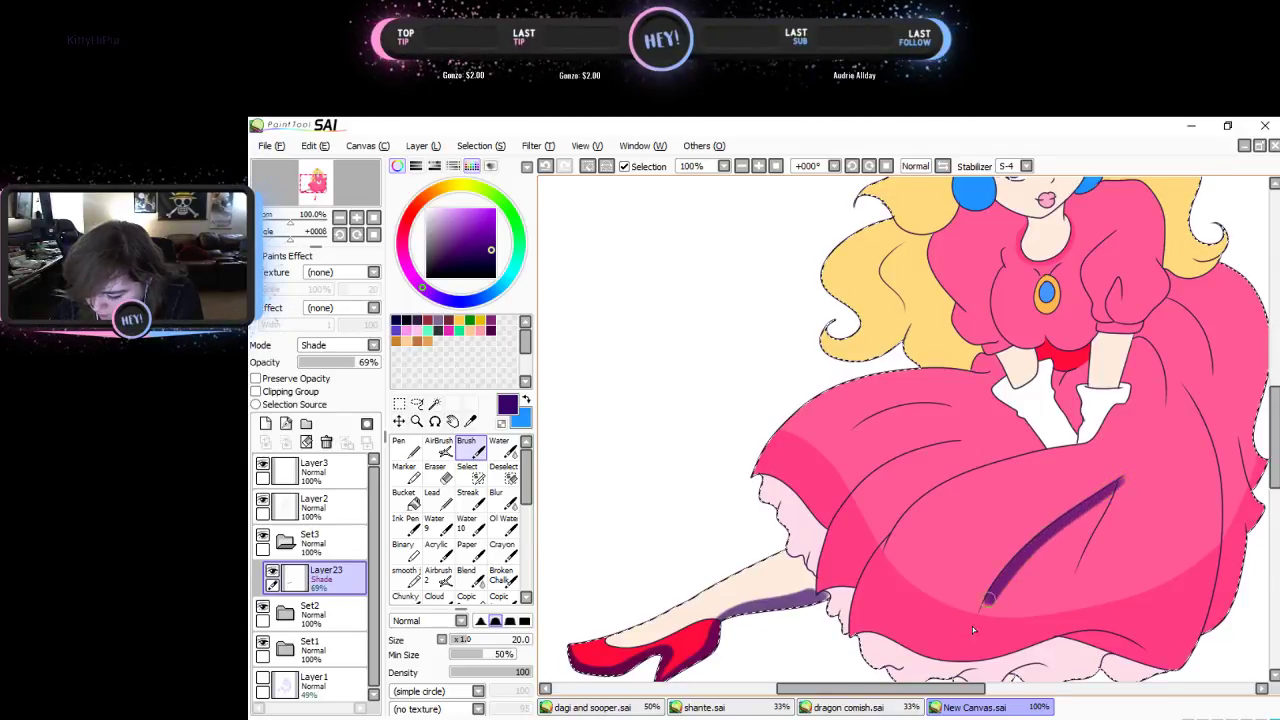
mouse_move(1110, 494)
mouse_down()
mouse_move(1153, 458)
mouse_move(1148, 338)
mouse_move(1135, 334)
mouse_up()
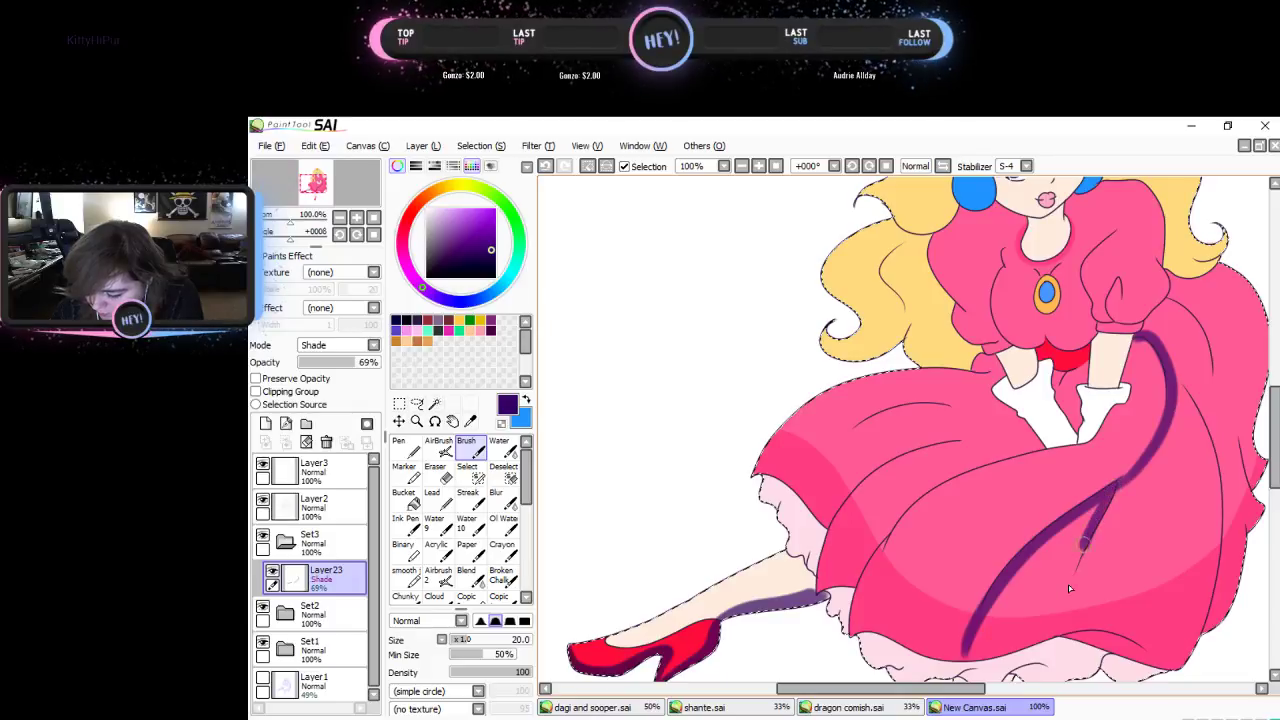
mouse_move(1108, 496)
mouse_down()
mouse_move(1055, 596)
mouse_move(1018, 604)
mouse_up()
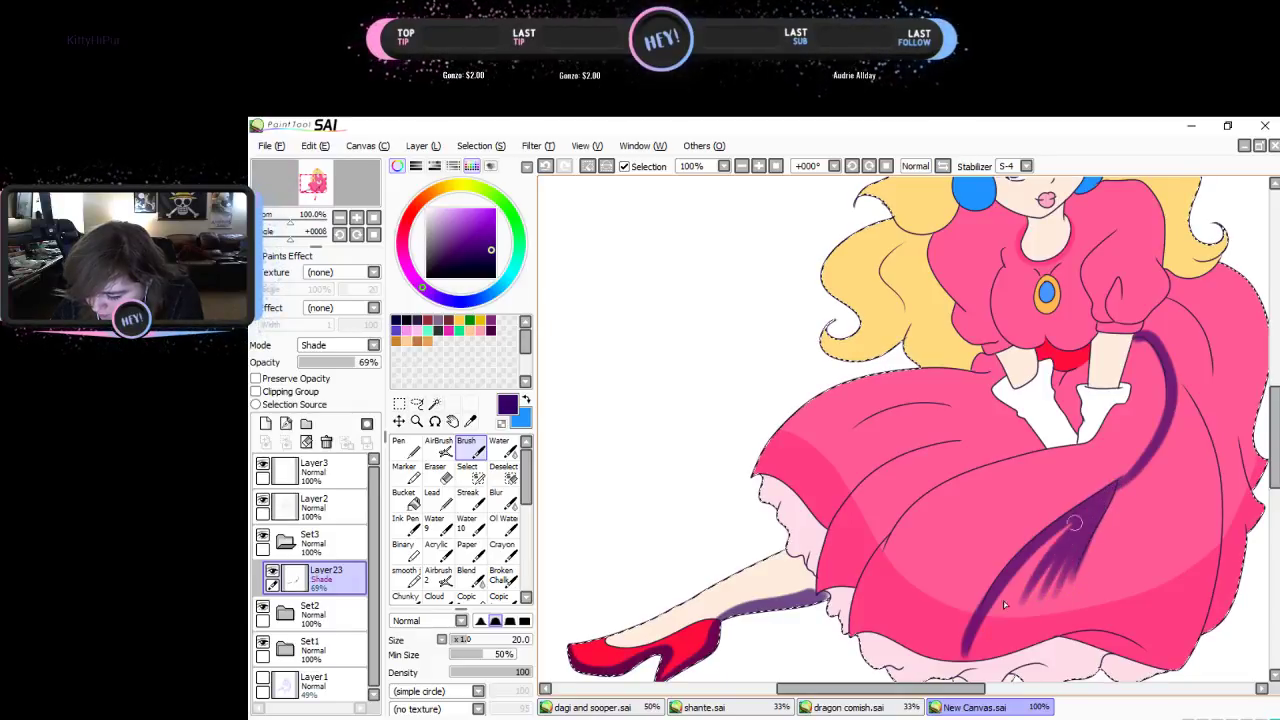
drag(1074, 523, 1002, 604)
- Thicken the fold shading below the right sleeve and shade the skirt's long right fold down to the hem
drag(899, 689, 969, 689)
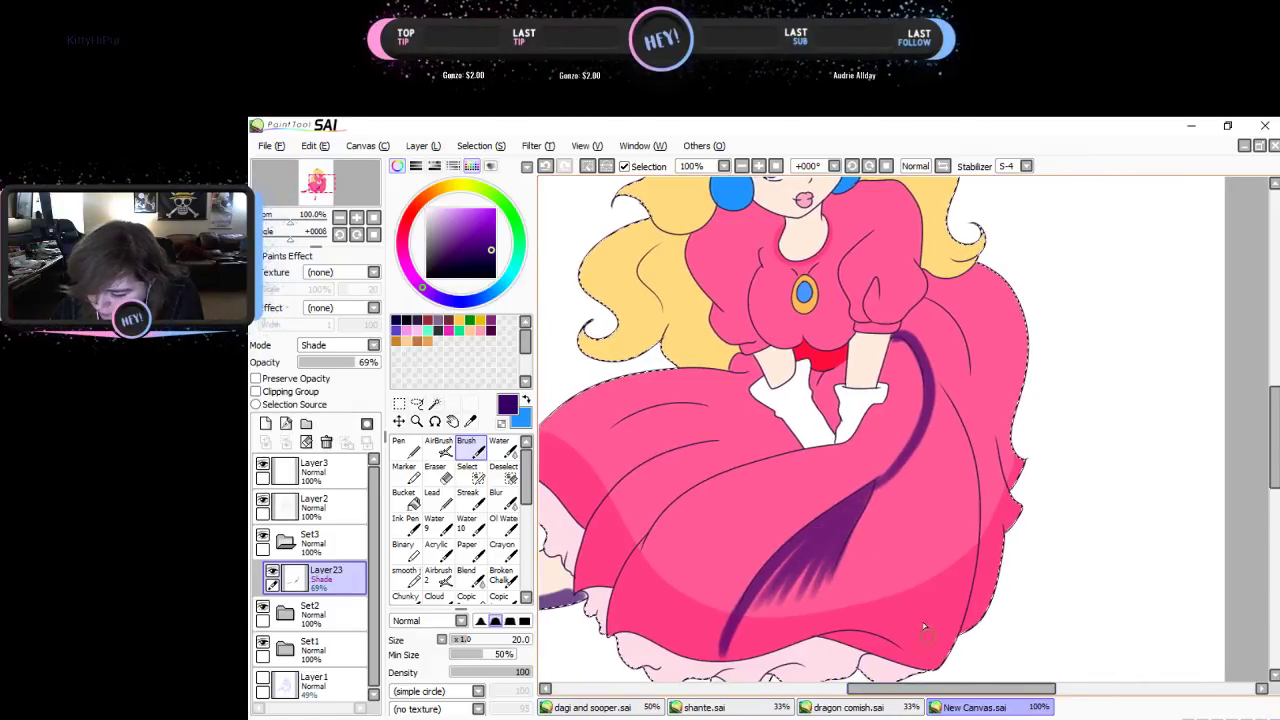
mouse_move(852, 520)
mouse_down()
mouse_move(920, 438)
mouse_move(938, 390)
mouse_move(935, 352)
mouse_move(904, 330)
mouse_move(934, 385)
mouse_up()
drag(1275, 455, 1277, 482)
mouse_move(938, 268)
mouse_down()
mouse_move(985, 430)
mouse_move(913, 570)
mouse_up()
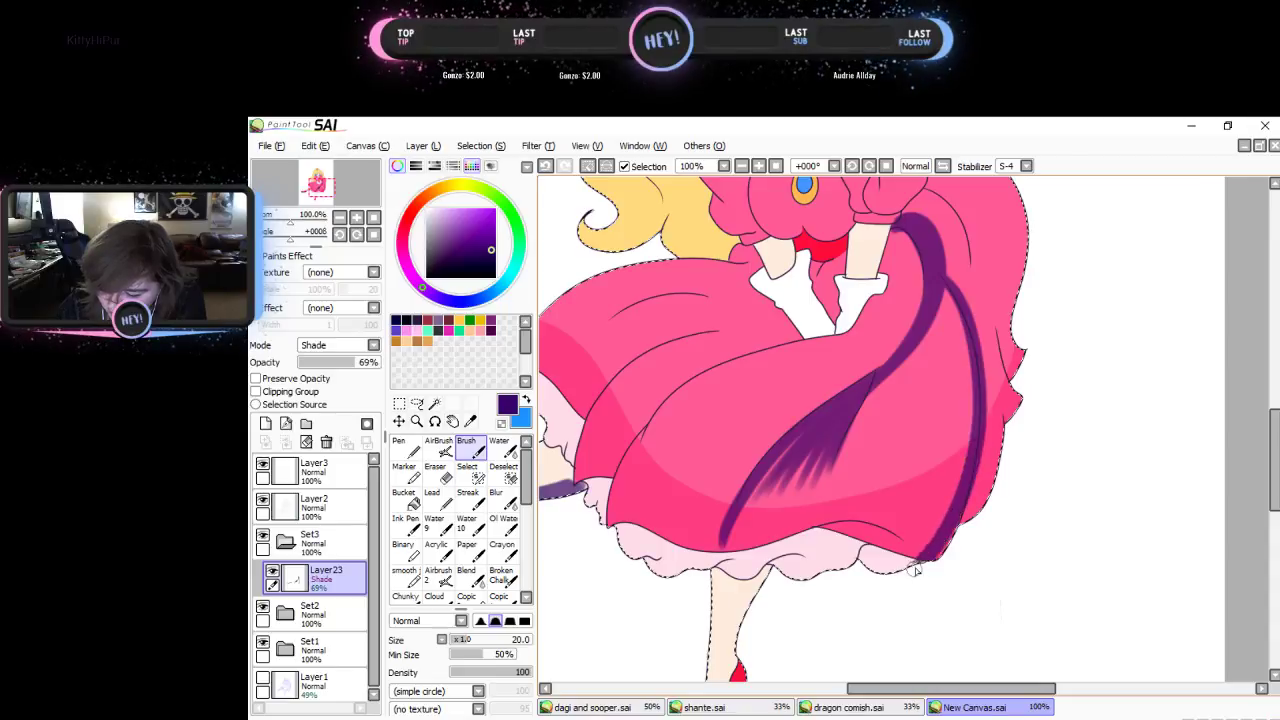
- Shade the skirt hem and petticoat ruffles with the Brush, and add the short skirt fold beside the right sleeve cuff
mouse_move(817, 528)
mouse_down()
mouse_move(882, 535)
mouse_move(926, 565)
mouse_up()
mouse_move(824, 530)
mouse_down()
mouse_move(939, 559)
mouse_move(854, 527)
mouse_move(900, 553)
mouse_move(787, 540)
mouse_move(794, 573)
mouse_move(776, 568)
mouse_move(800, 575)
mouse_move(844, 568)
mouse_move(858, 546)
mouse_move(821, 528)
mouse_move(740, 551)
mouse_move(632, 536)
mouse_up()
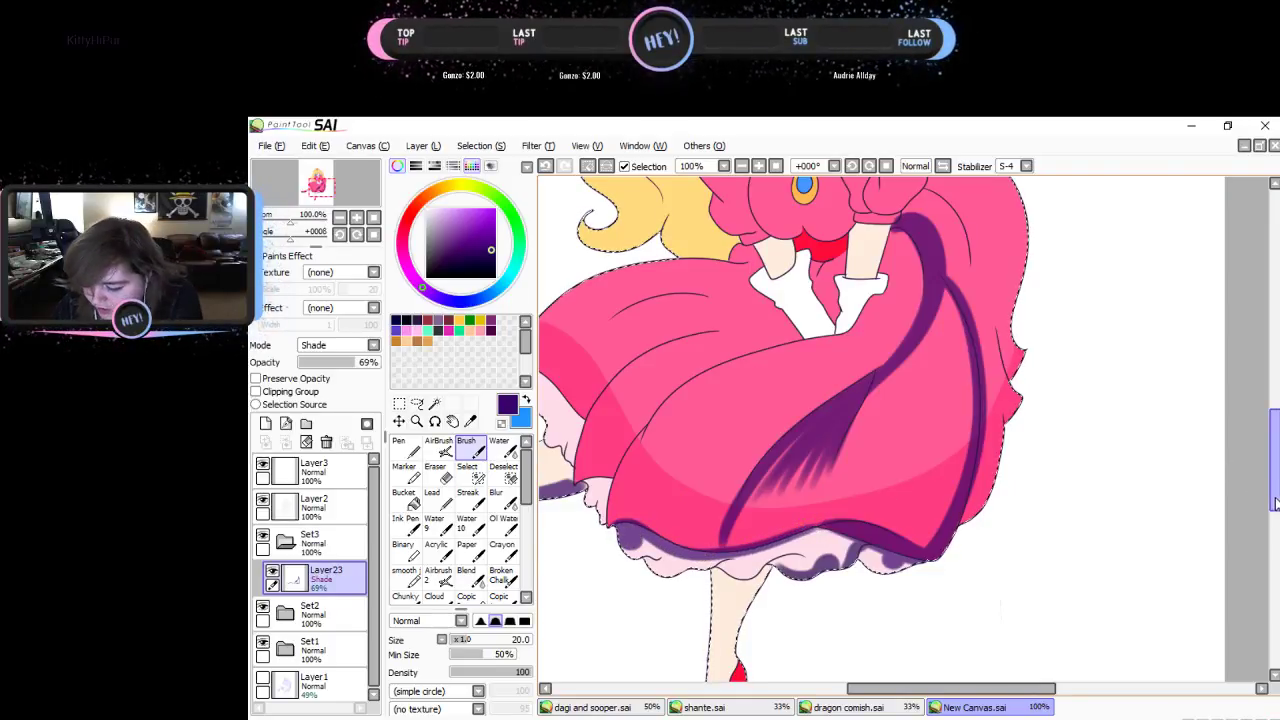
scroll(1276, 463, up, 3)
scroll(1276, 463, up, 1)
mouse_move(895, 383)
mouse_down()
mouse_move(925, 351)
mouse_move(951, 363)
mouse_move(970, 420)
mouse_up()
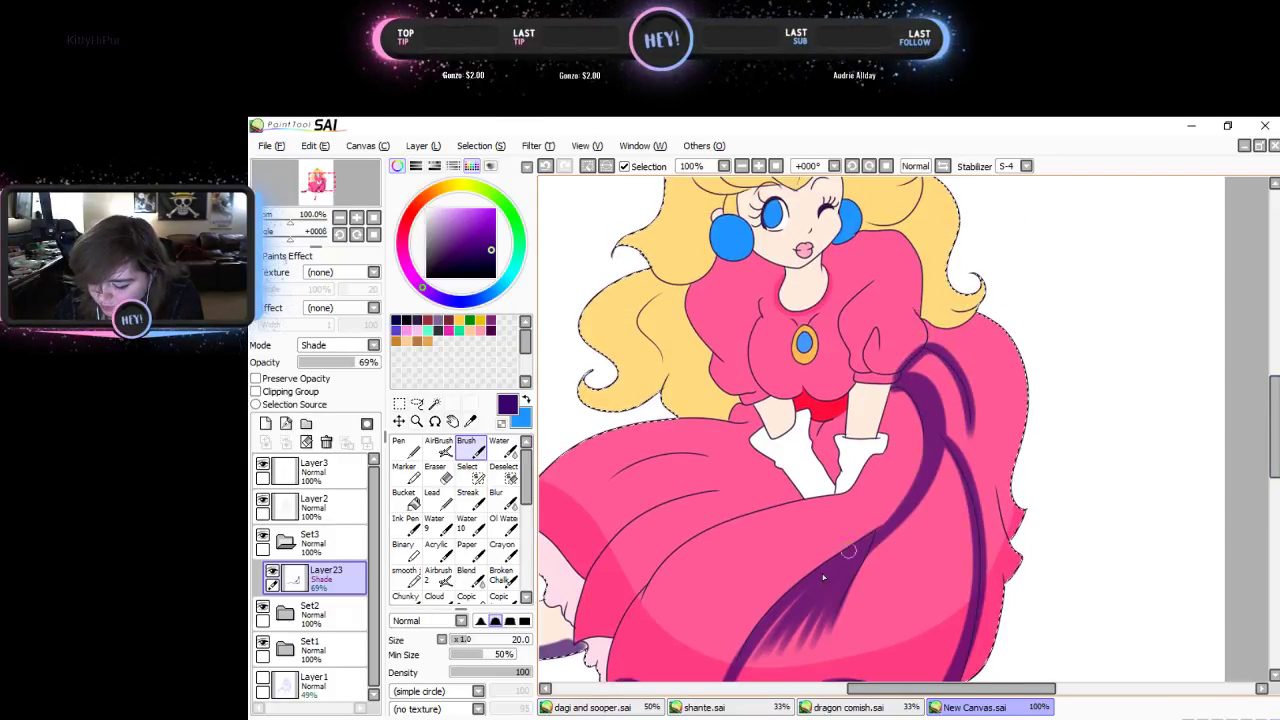
- Switch to the shante.sai canvas, add a new layer, and select the empty background around the character on Layer2 with the Magic Wand
click(703, 707)
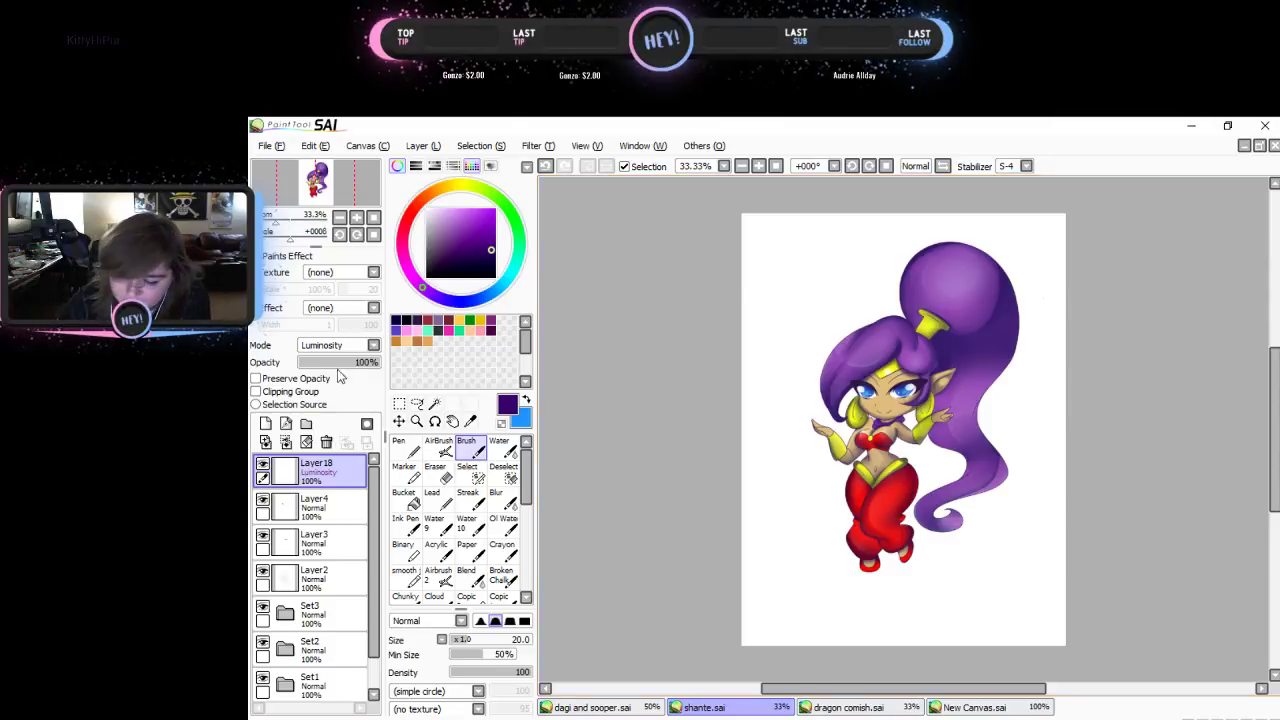
click(265, 423)
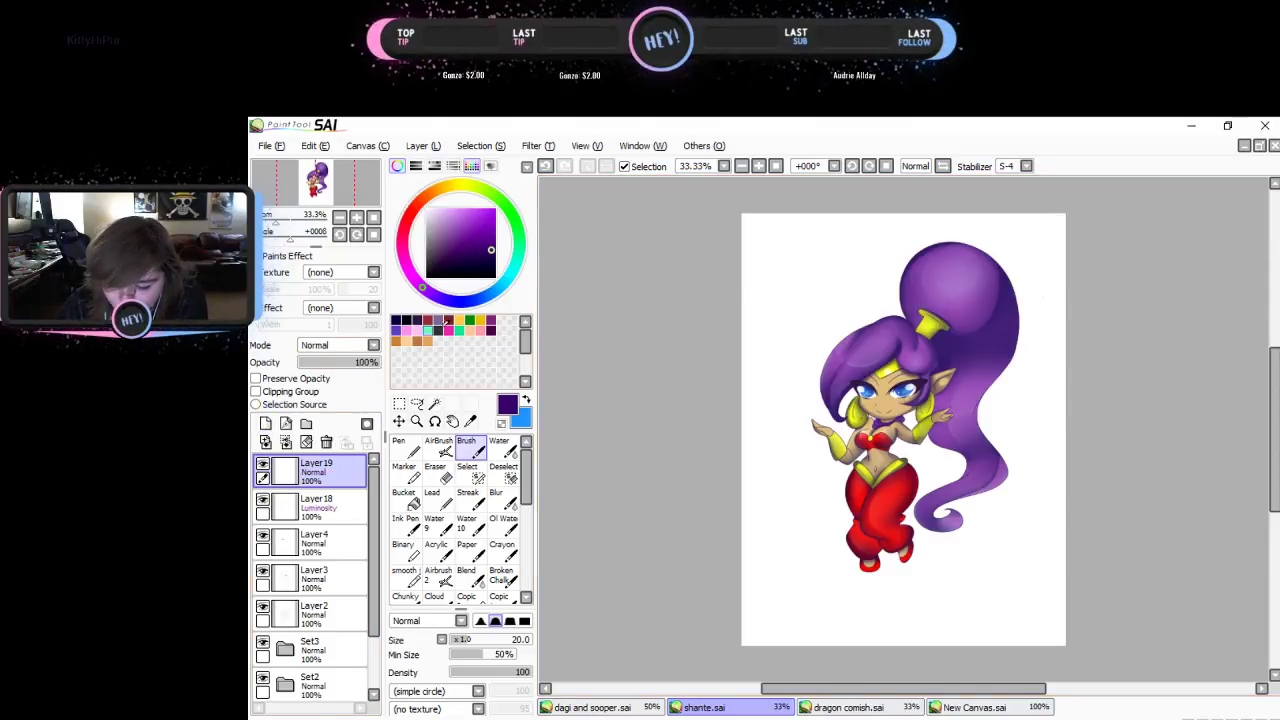
click(434, 403)
scroll(378, 543, down, 1)
scroll(378, 543, down, 1)
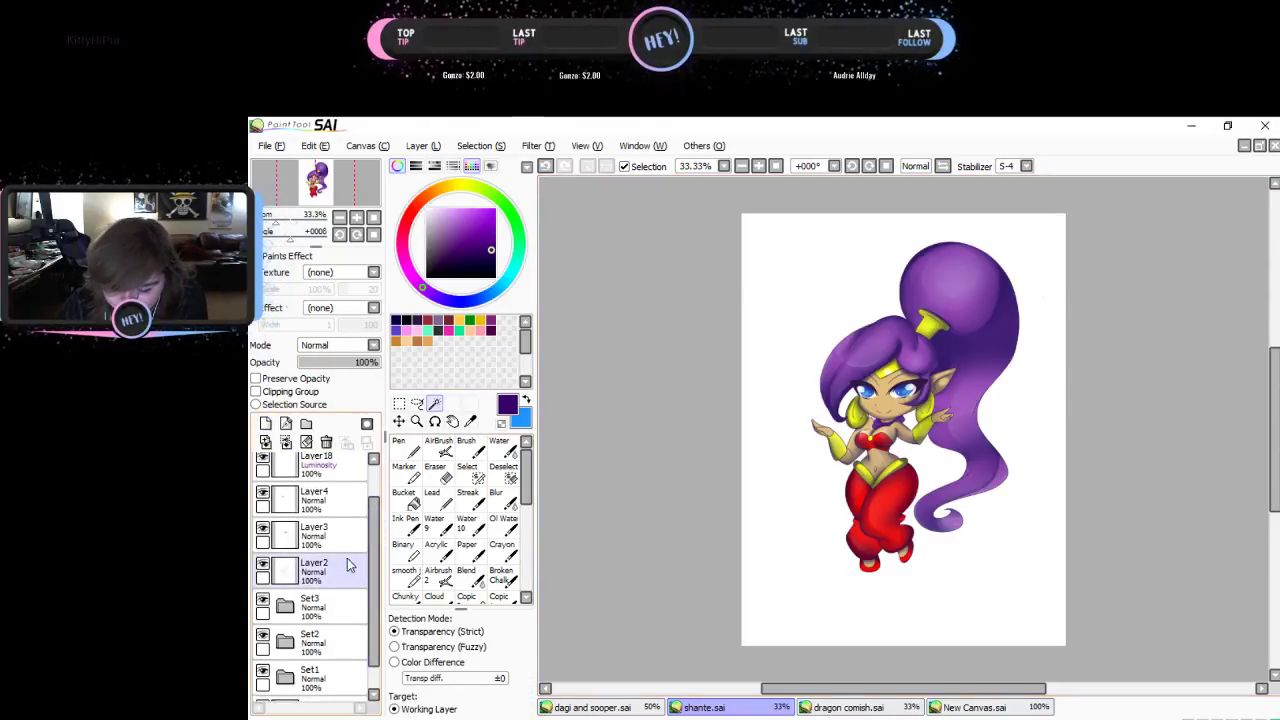
click(340, 566)
click(837, 289)
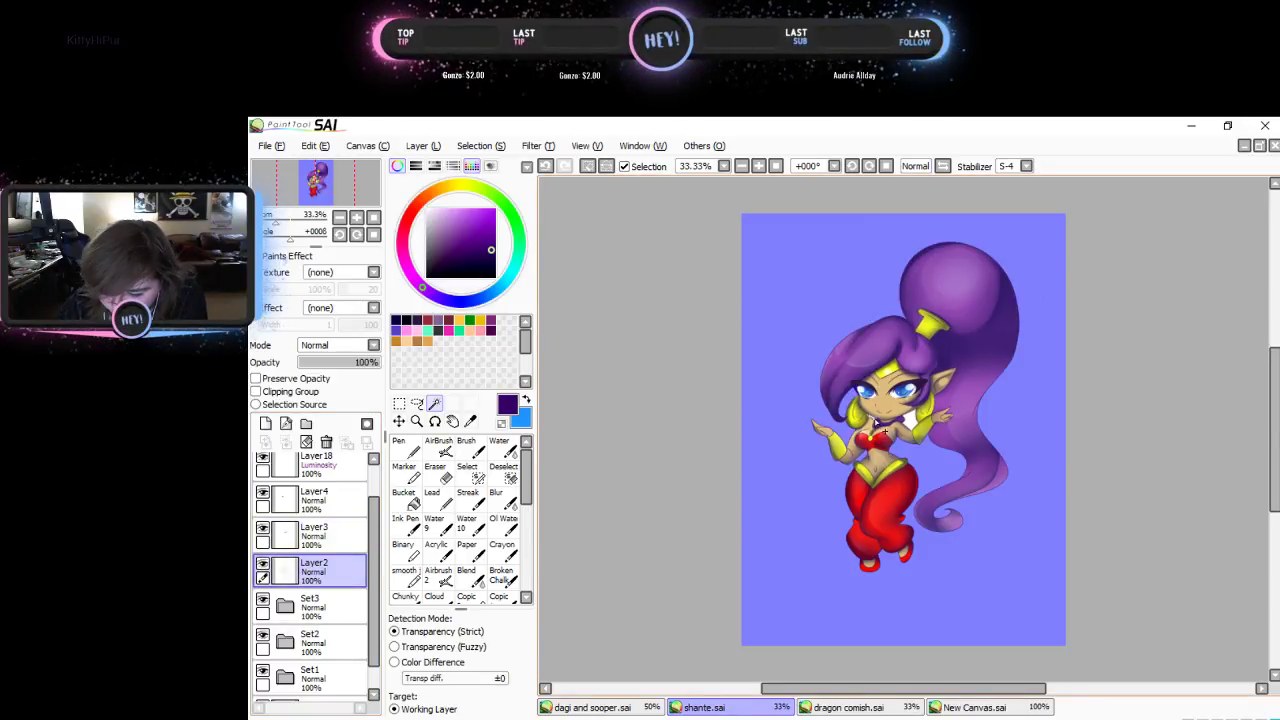
- Invert the selection to cover only the character and add another new layer at the top of the layer stack
scroll(908, 420, up, 2)
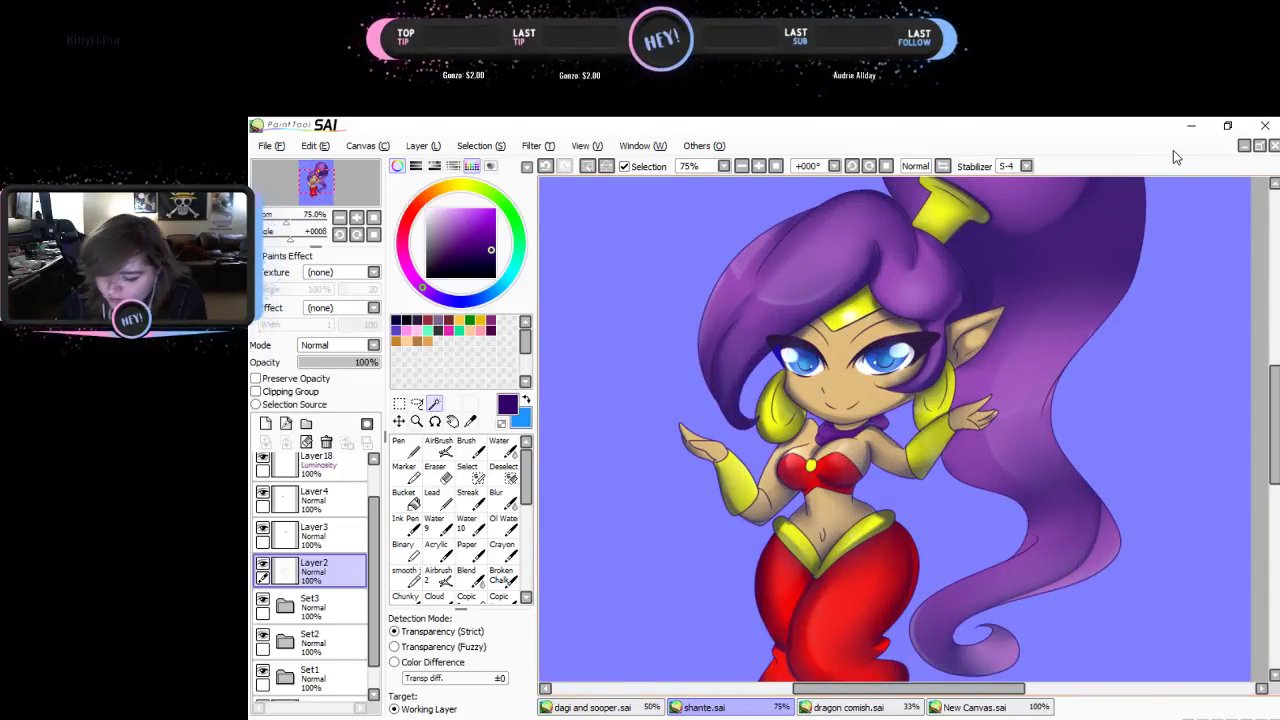
click(535, 145)
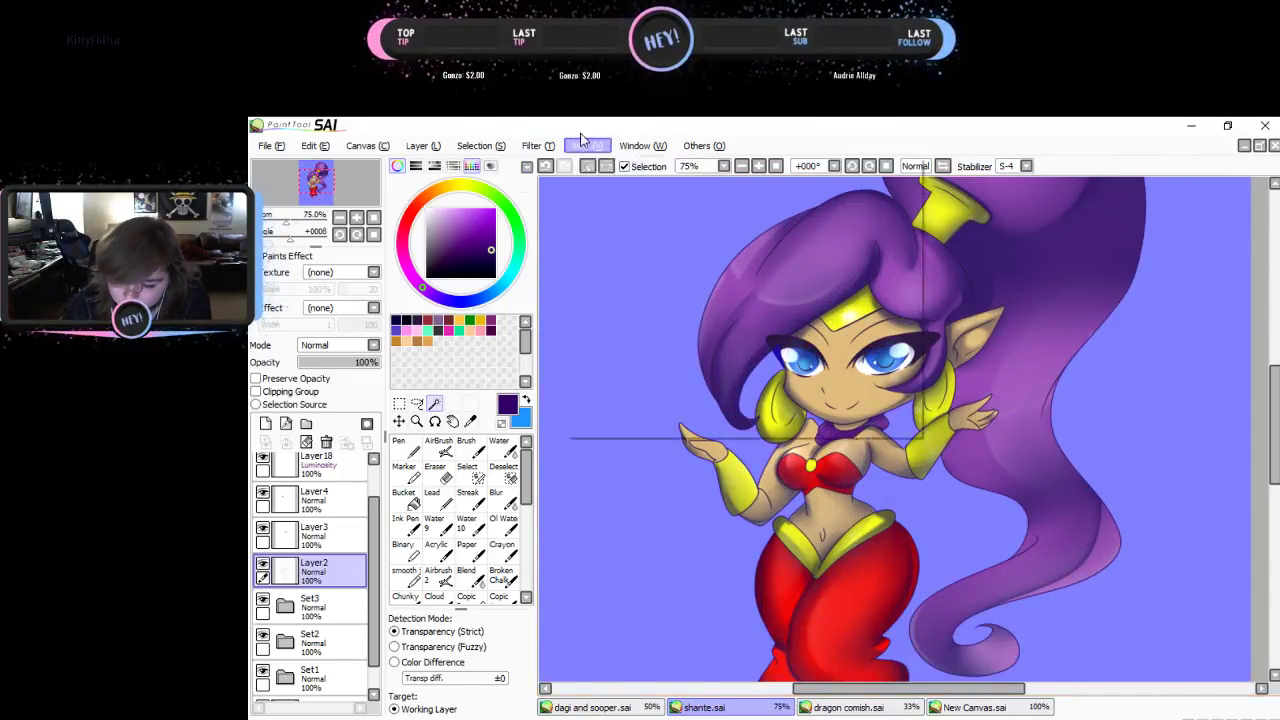
mouse_move(478, 146)
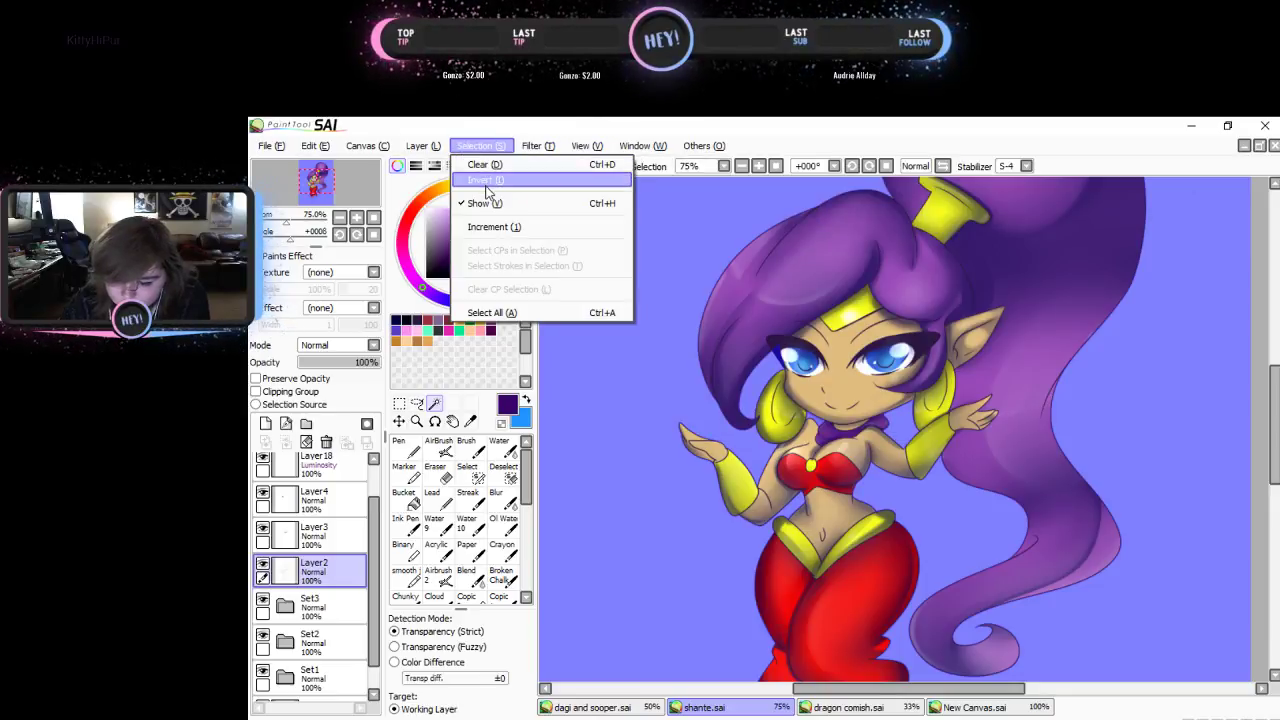
click(487, 181)
scroll(348, 503, up, 2)
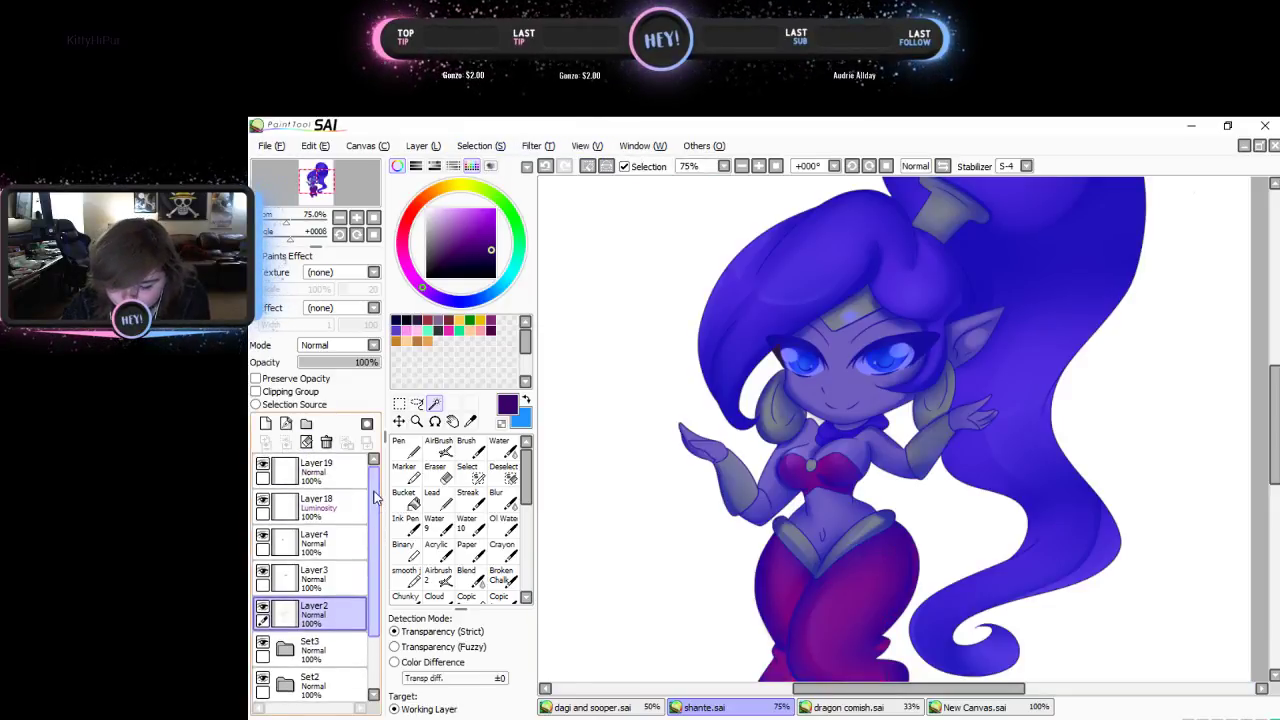
click(325, 470)
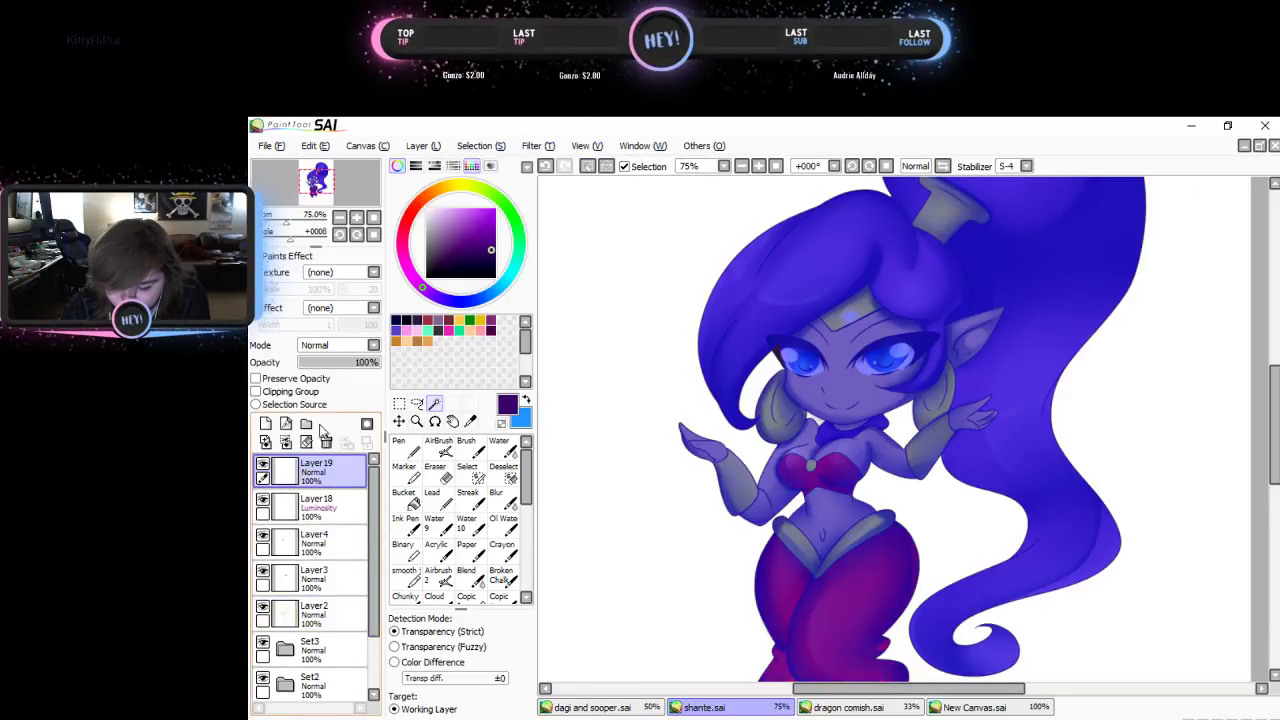
click(266, 424)
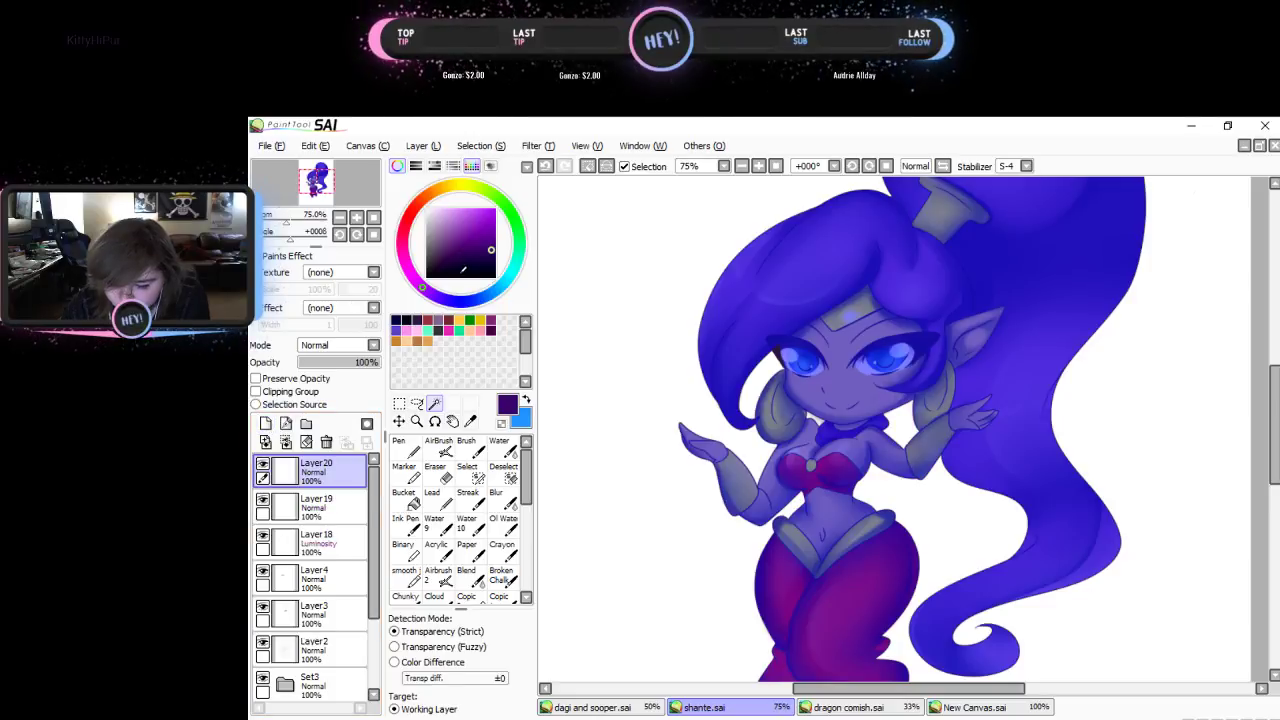
- Paint dark purple shading around the front trouser leg with the Brush at size 39, and set the layer mode to Shade
click(466, 447)
click(340, 217)
click(340, 217)
click(356, 233)
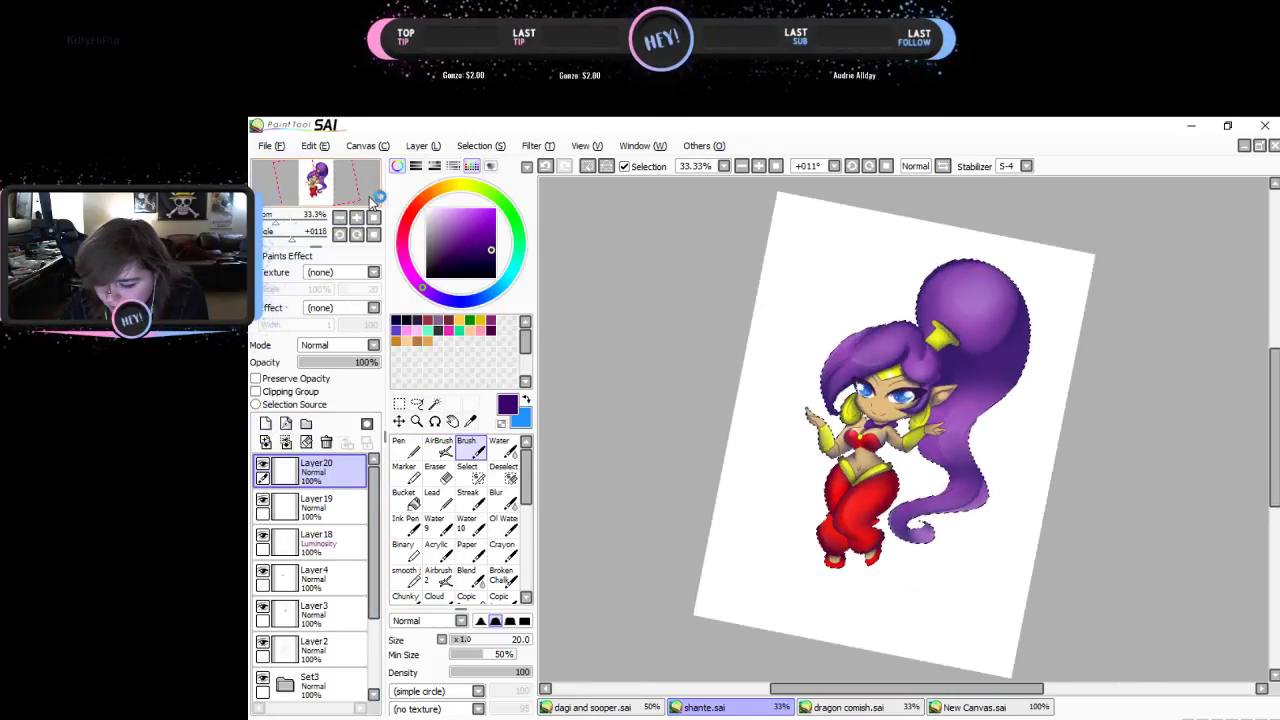
click(356, 217)
drag(362, 171, 361, 176)
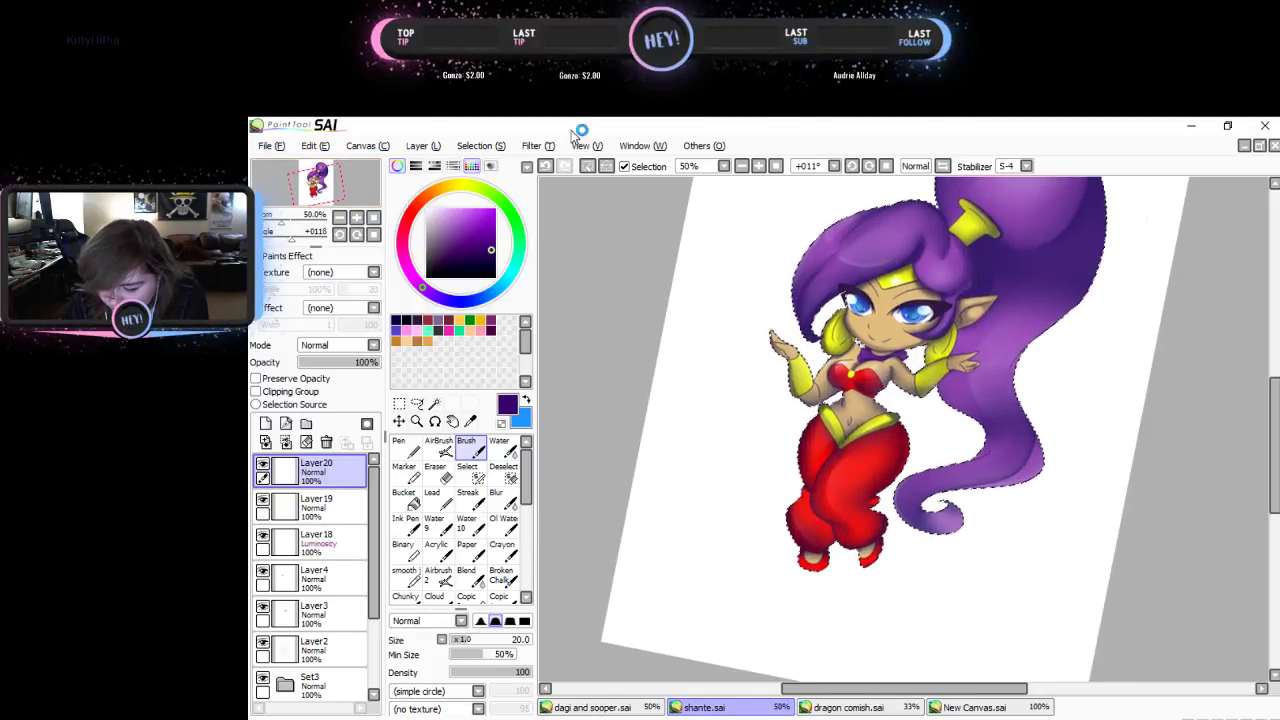
click(496, 641)
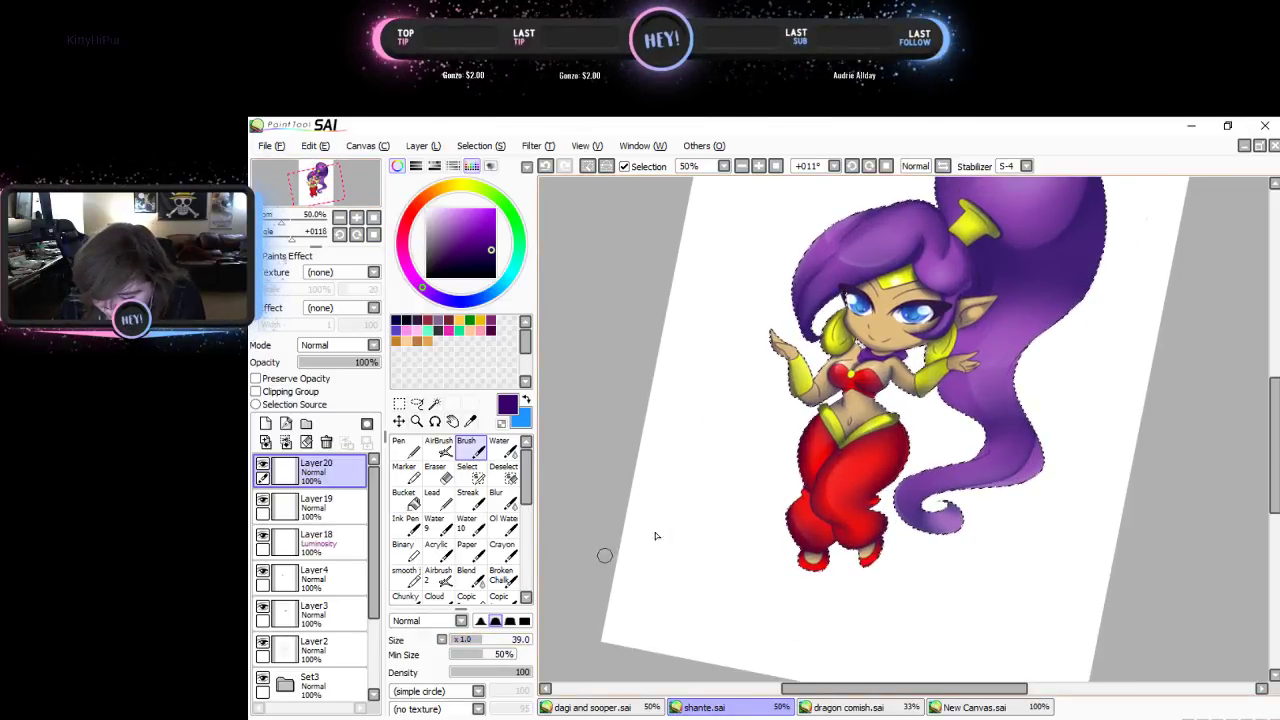
mouse_move(826, 468)
mouse_down()
mouse_move(822, 512)
mouse_move(858, 548)
mouse_up()
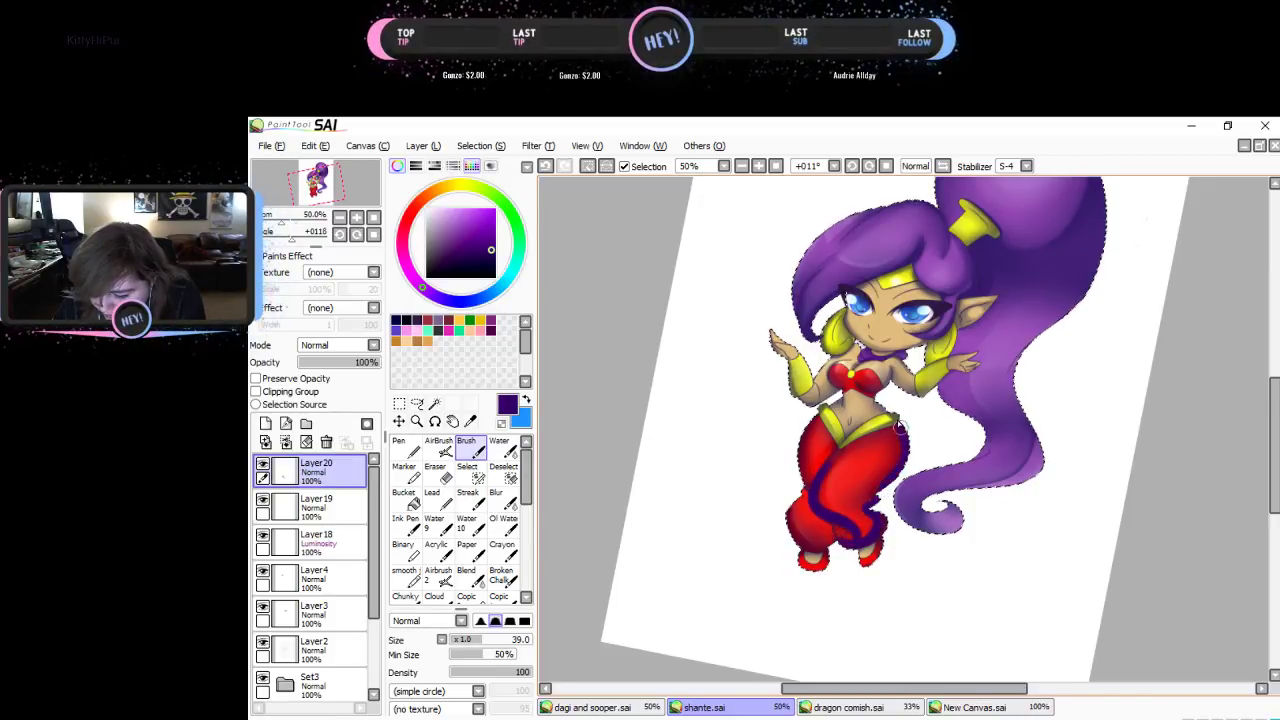
click(360, 345)
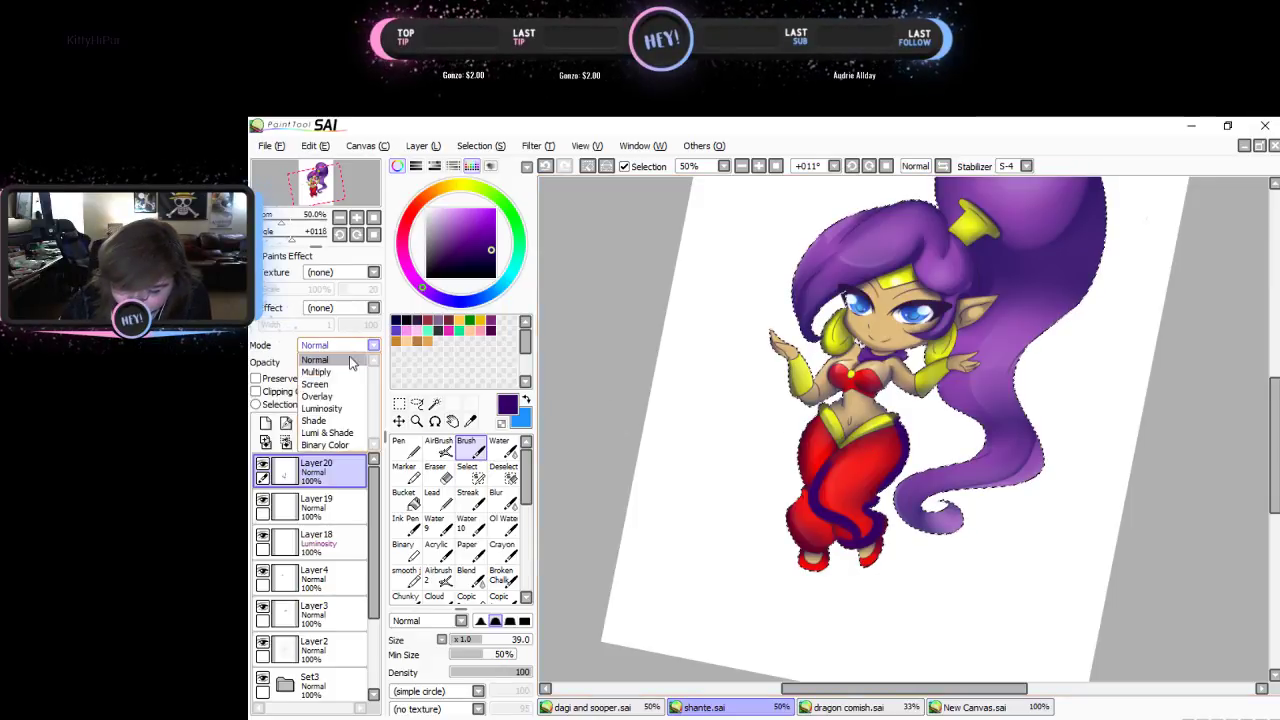
click(321, 424)
- Soften the trouser shading with the Blur tool and lower the layer opacity to 59%
click(500, 495)
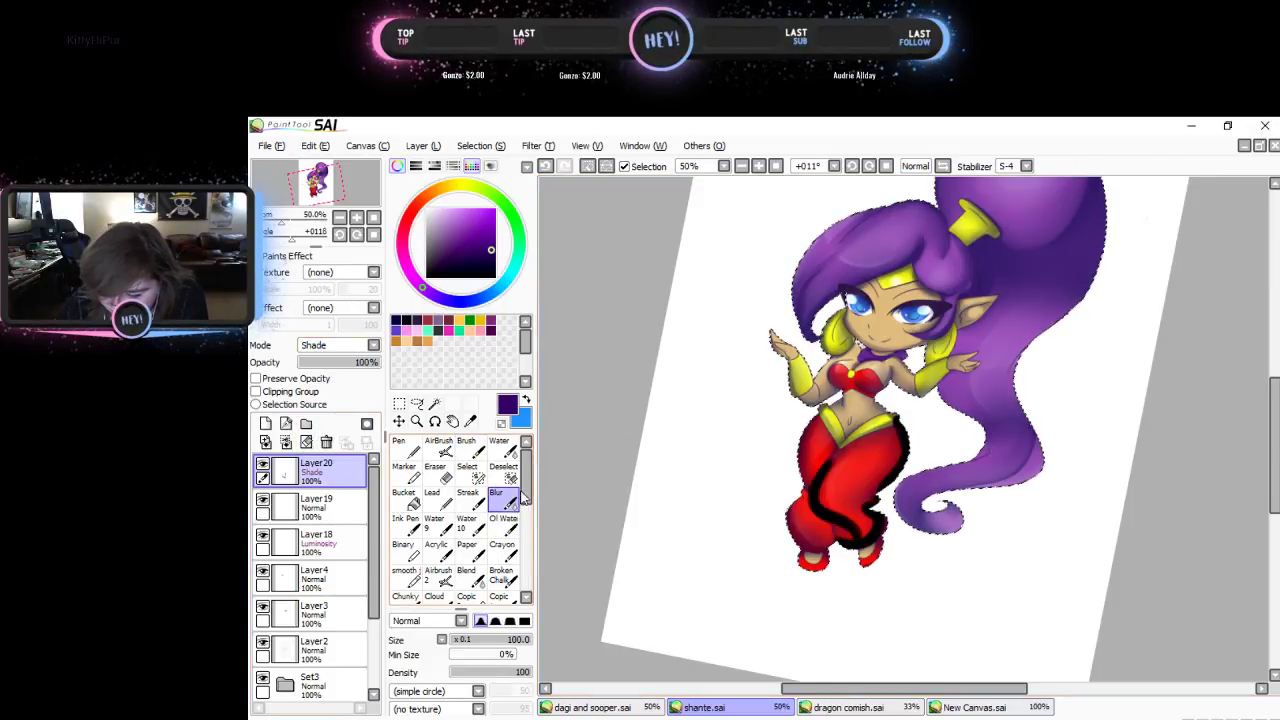
drag(833, 468, 836, 501)
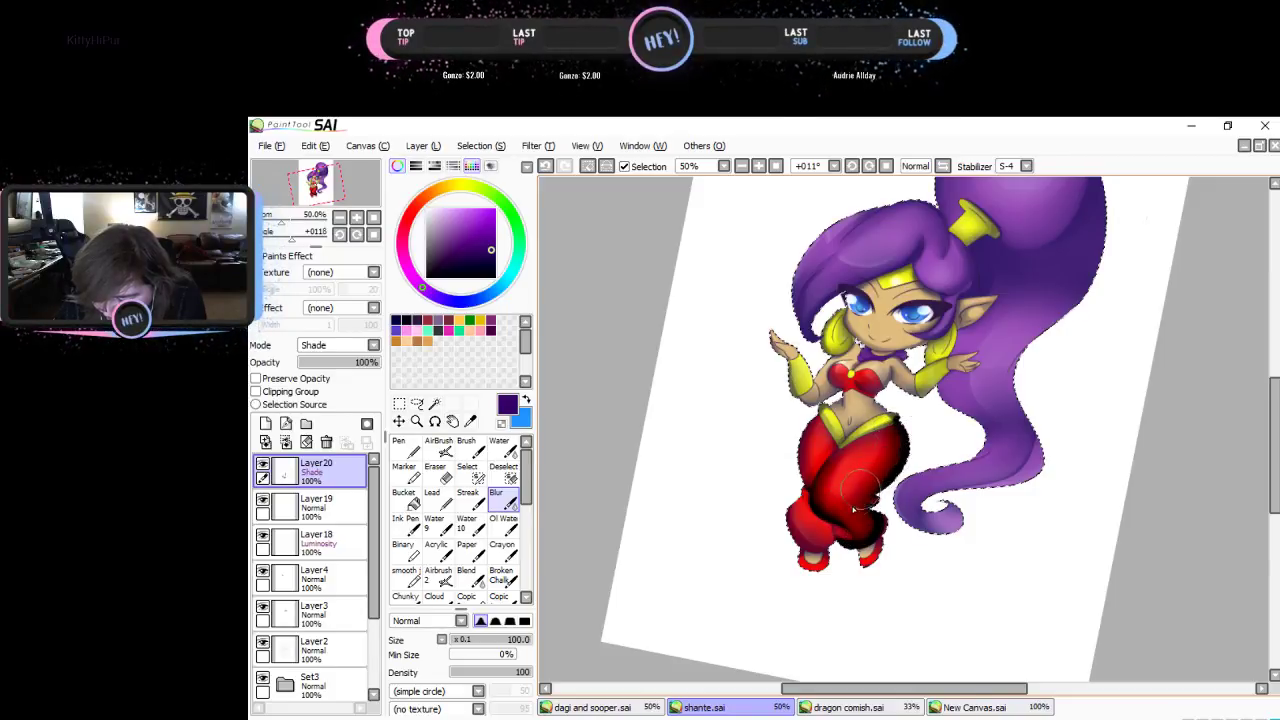
drag(866, 532, 838, 533)
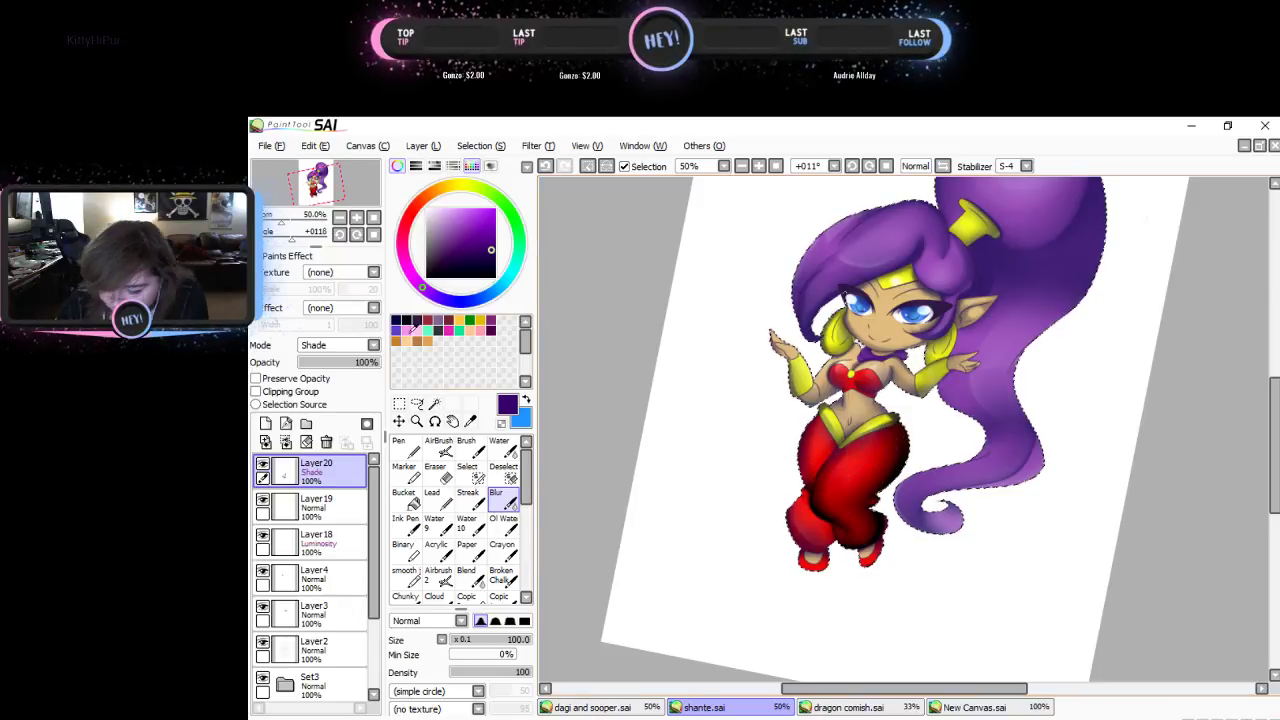
click(347, 363)
- Shade the inner curve of the ponytail's curled tip with the Brush at size 39, undoing the rejected strokes
click(466, 447)
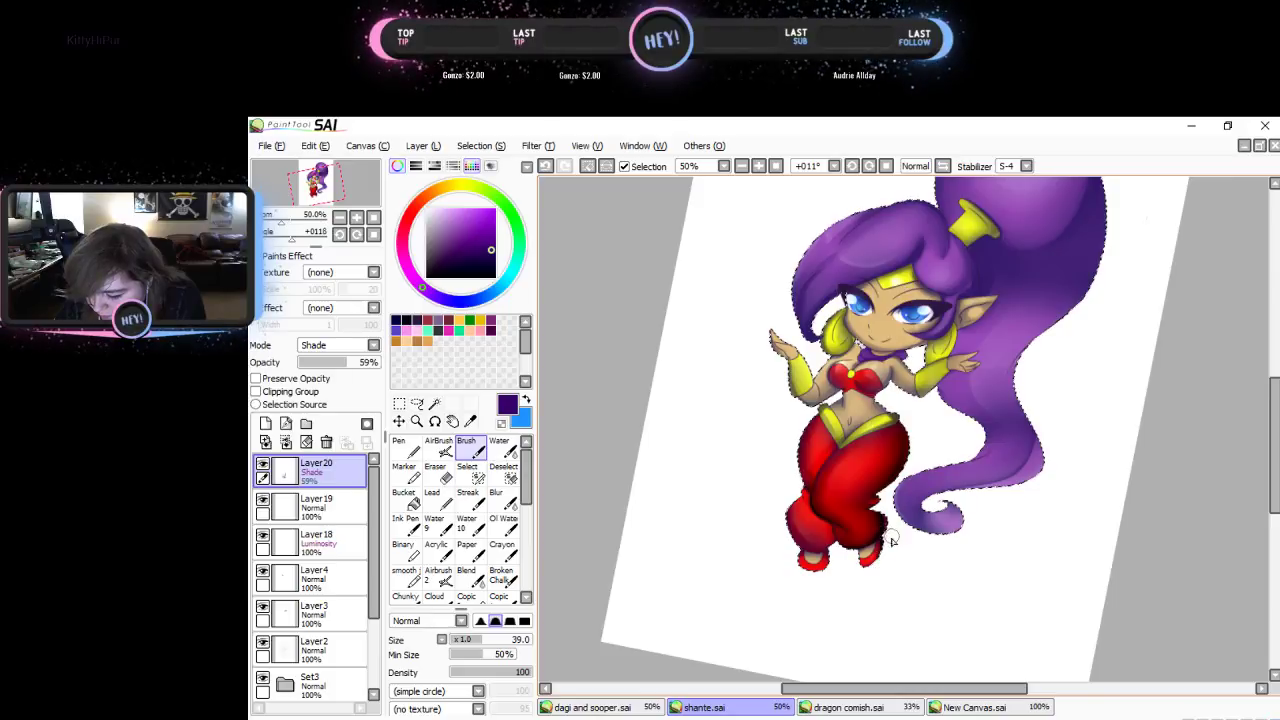
mouse_move(914, 530)
mouse_down()
mouse_move(940, 505)
mouse_move(923, 549)
mouse_move(905, 530)
mouse_move(951, 488)
mouse_move(1040, 452)
mouse_move(1036, 420)
mouse_up()
key(ctrl+z)
key(ctrl+z)
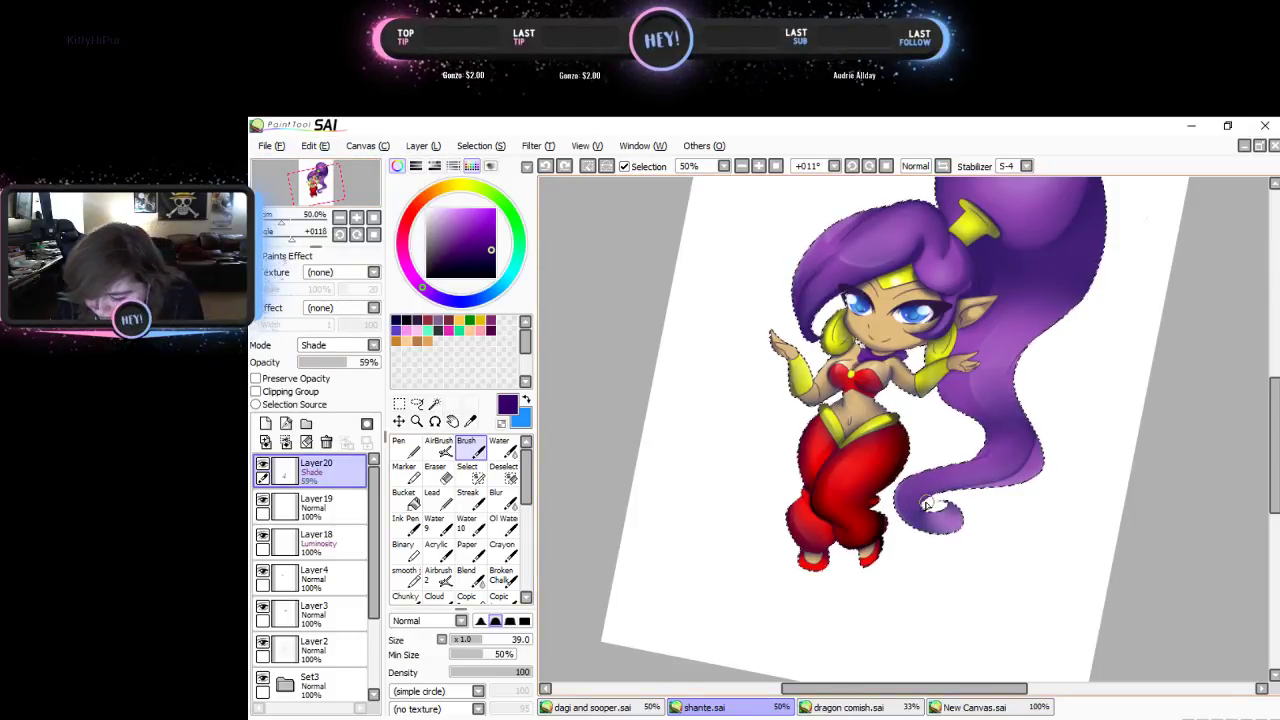
- Shade the lower right edge of the round hair bun with the Brush and soften it with the Blur tool
scroll(975, 470, up, 5)
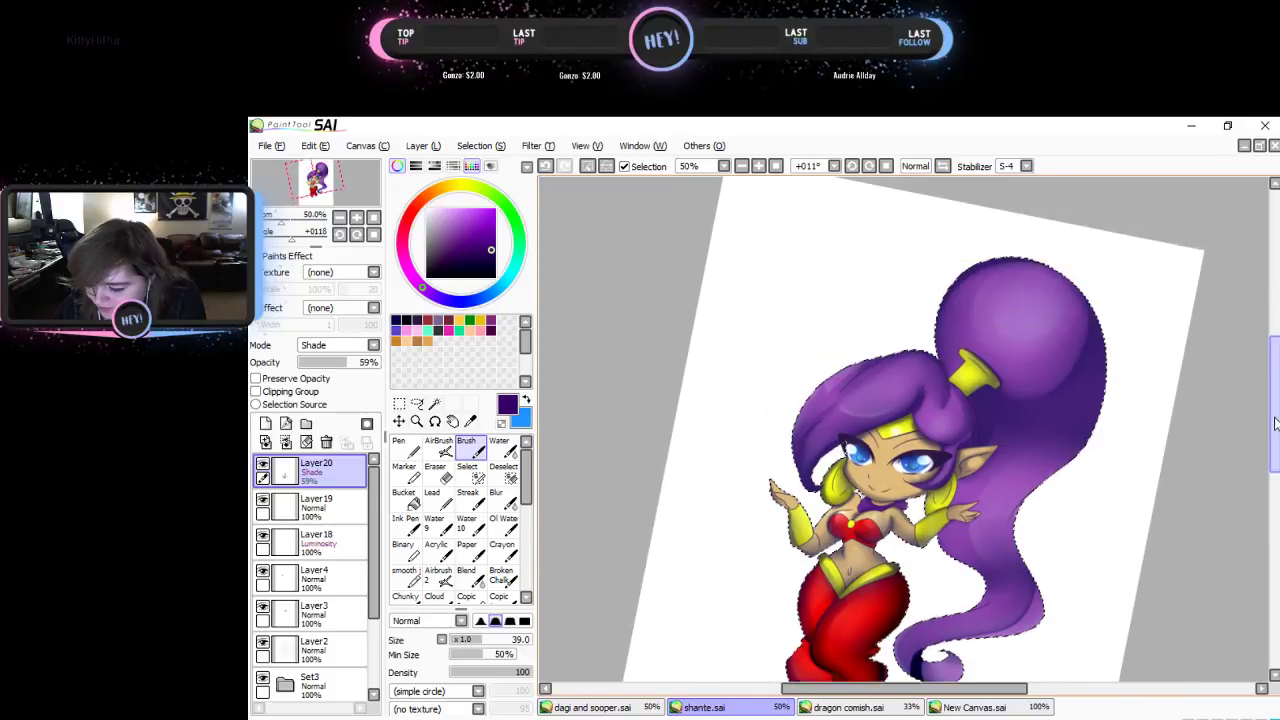
drag(1083, 443, 1086, 354)
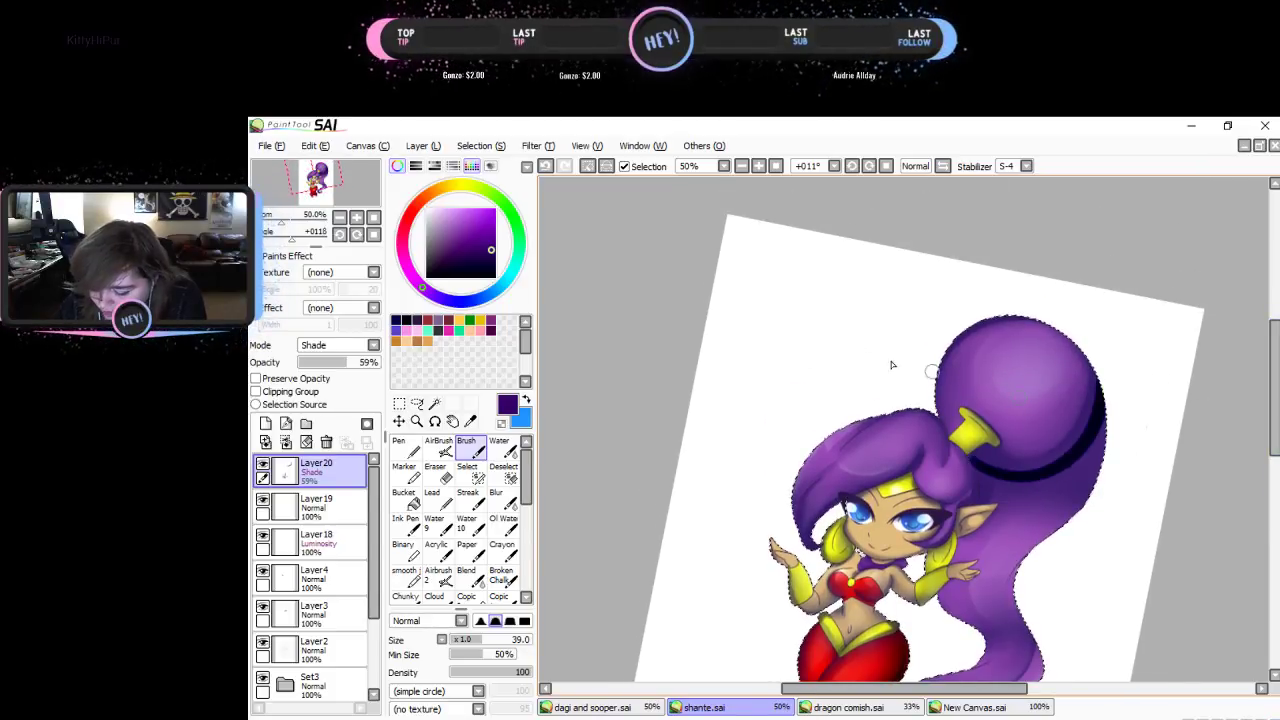
click(505, 499)
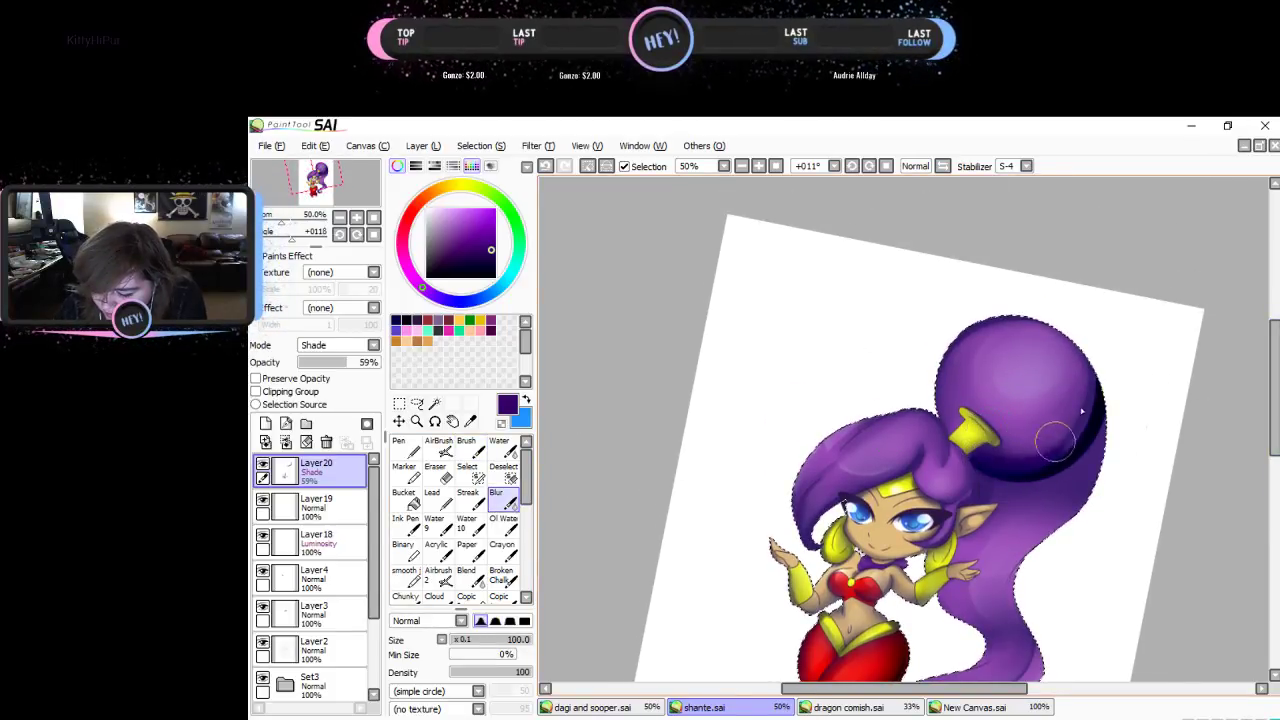
drag(1055, 440, 1080, 366)
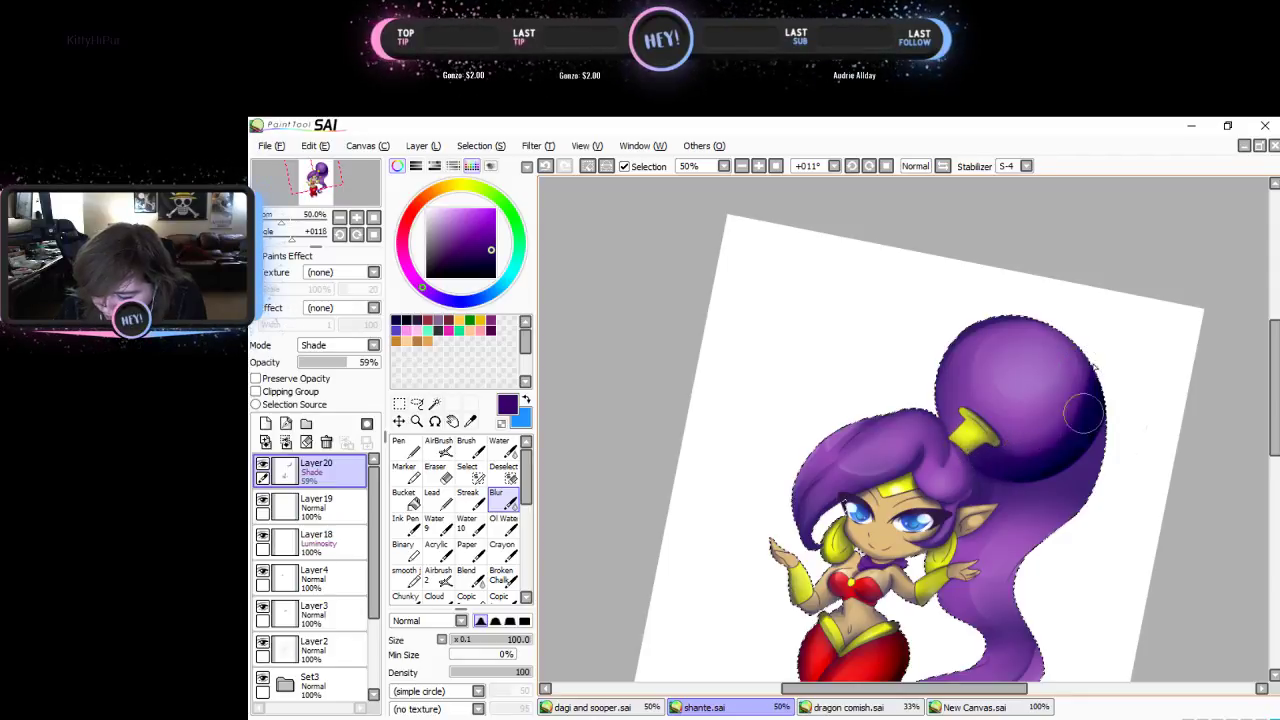
- Shade the ponytail's lower bend with the Brush and blur the shading down to the curled tip
click(466, 447)
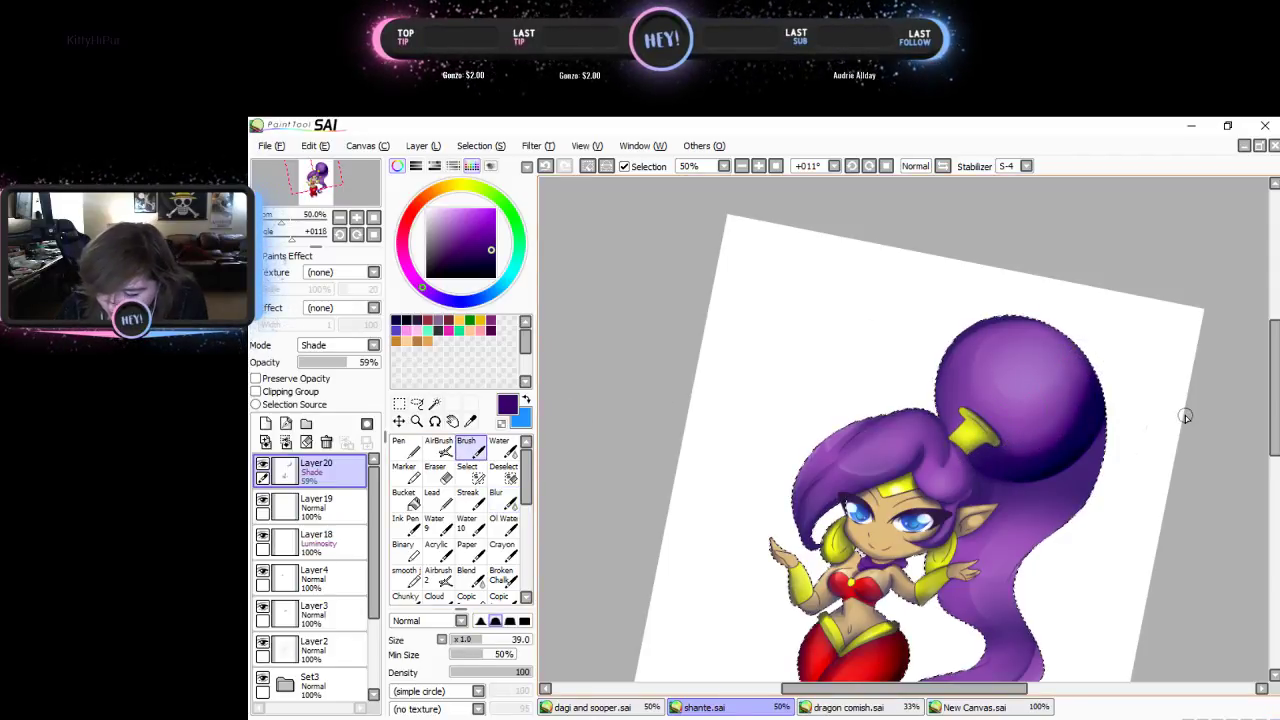
scroll(1210, 440, down, 4)
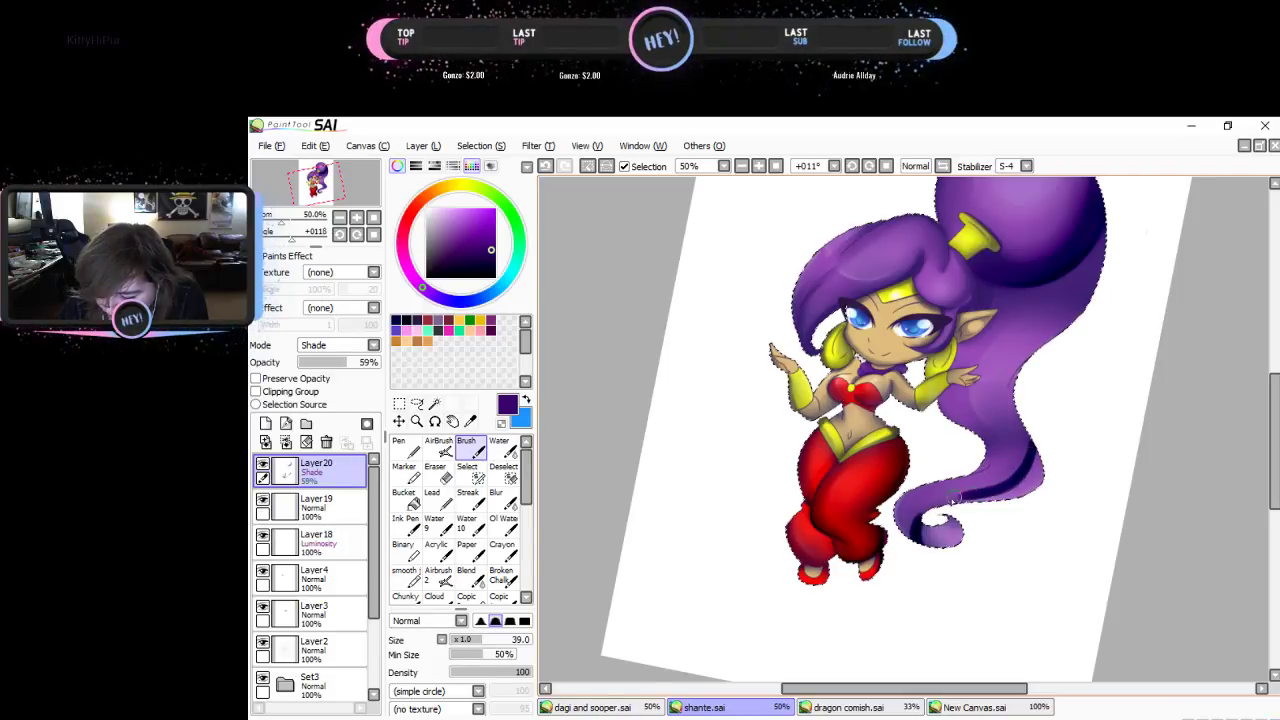
click(496, 493)
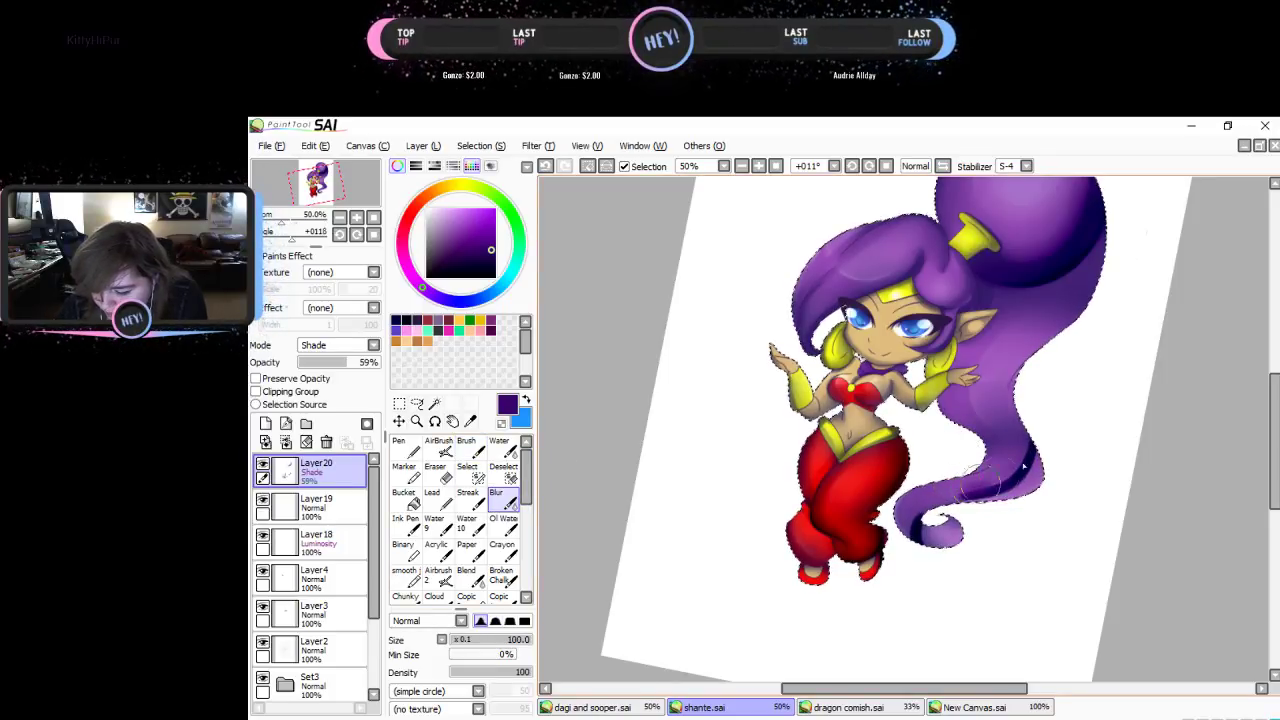
mouse_move(1023, 466)
mouse_down()
mouse_move(974, 486)
mouse_move(955, 489)
mouse_move(1020, 431)
mouse_move(997, 466)
mouse_move(930, 502)
mouse_move(945, 540)
mouse_up()
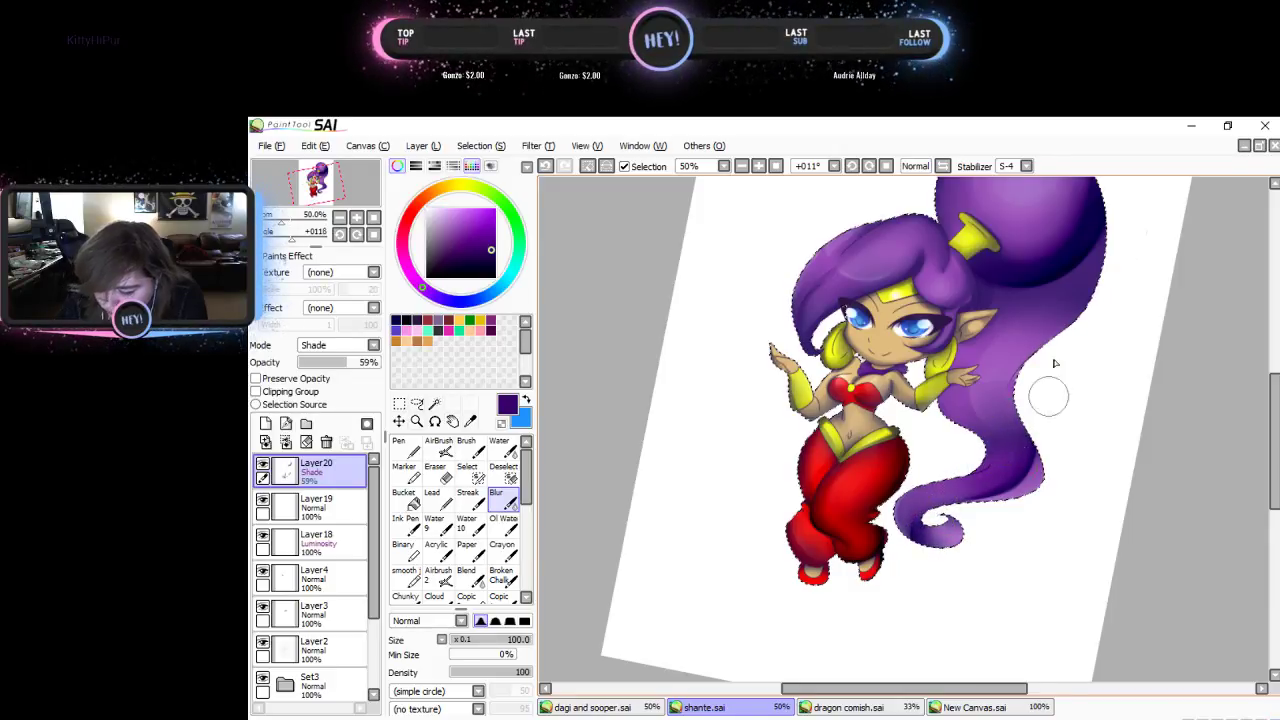
- Touch up the shading in the ponytail's curled tip with the Brush at size 18, and blend it with the Water and Blur tools
click(466, 447)
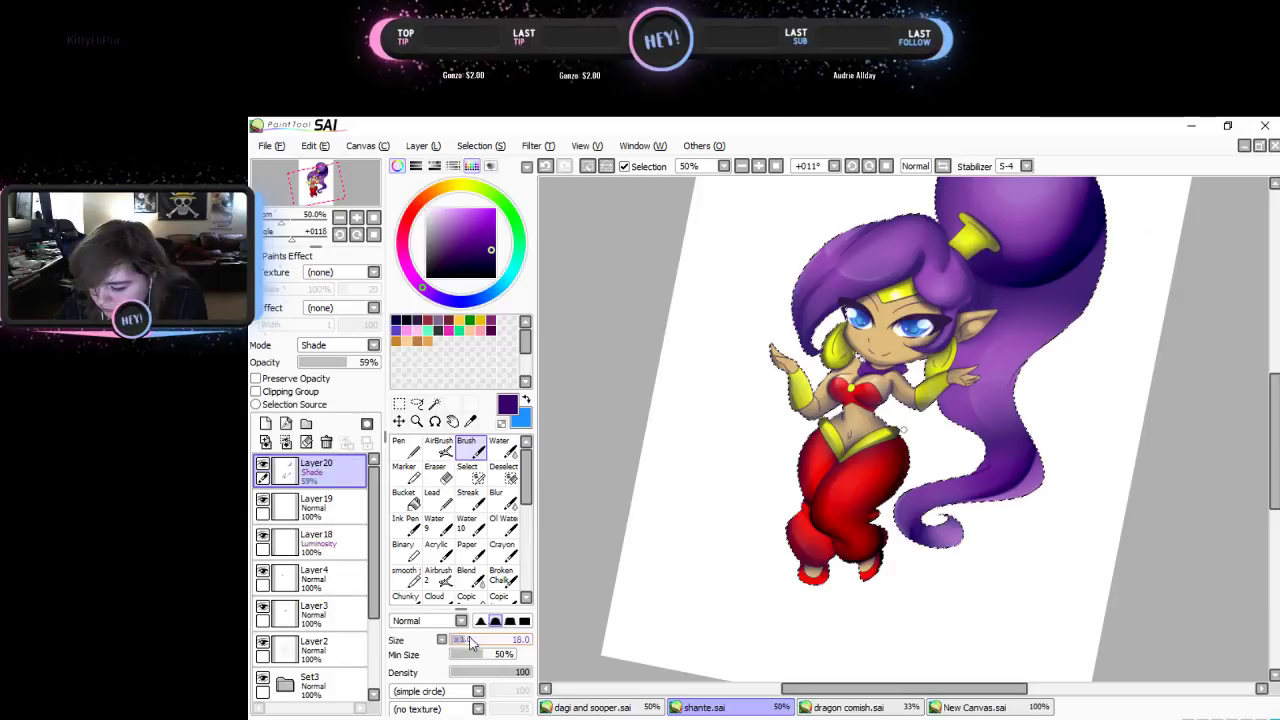
click(470, 640)
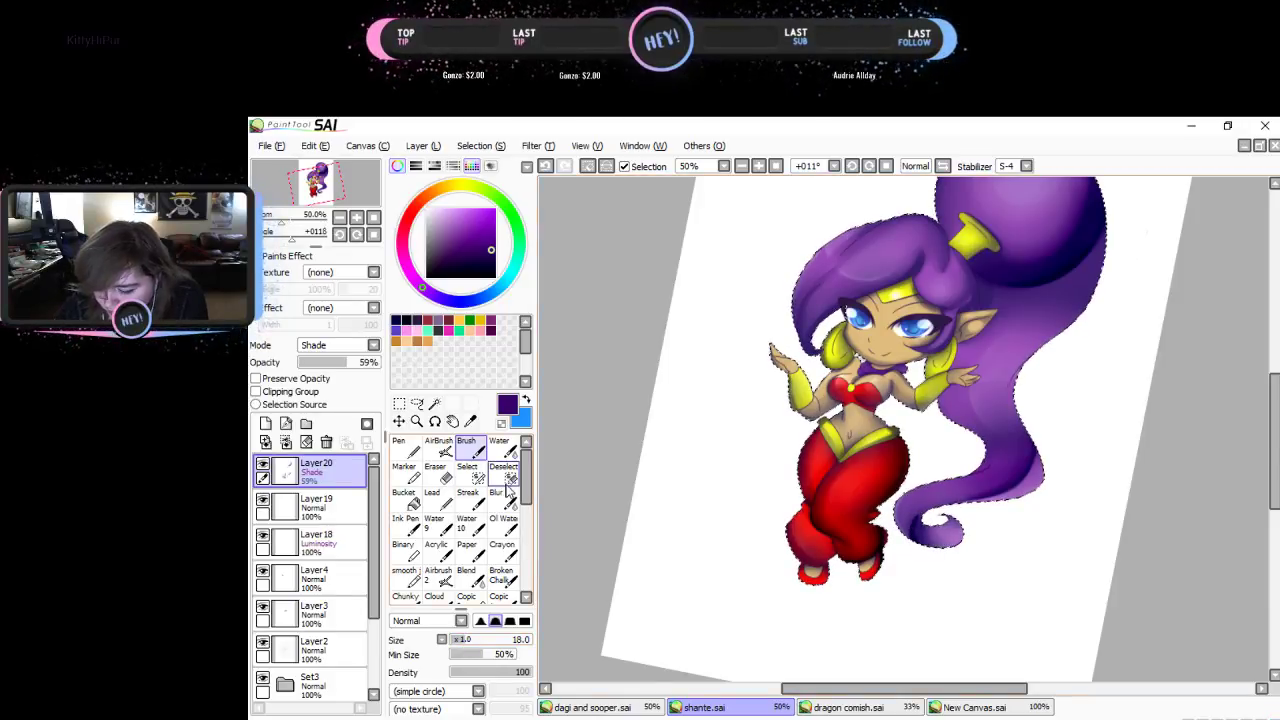
click(498, 447)
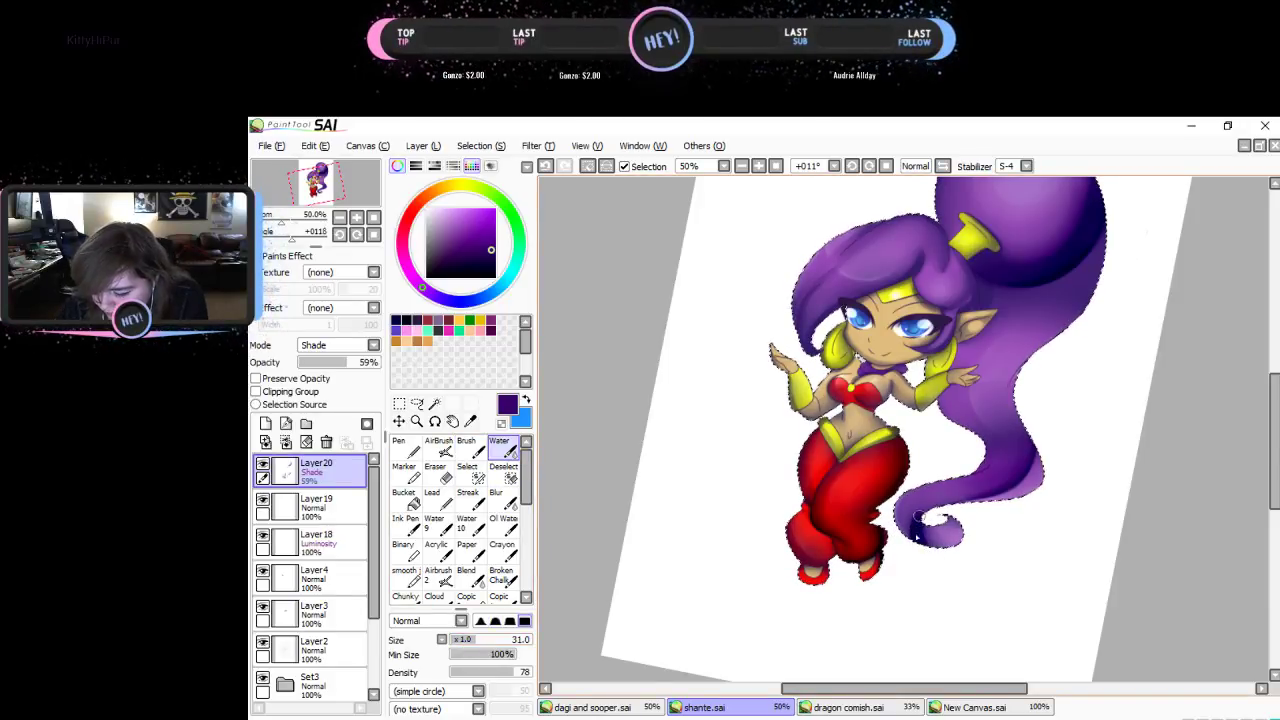
click(503, 498)
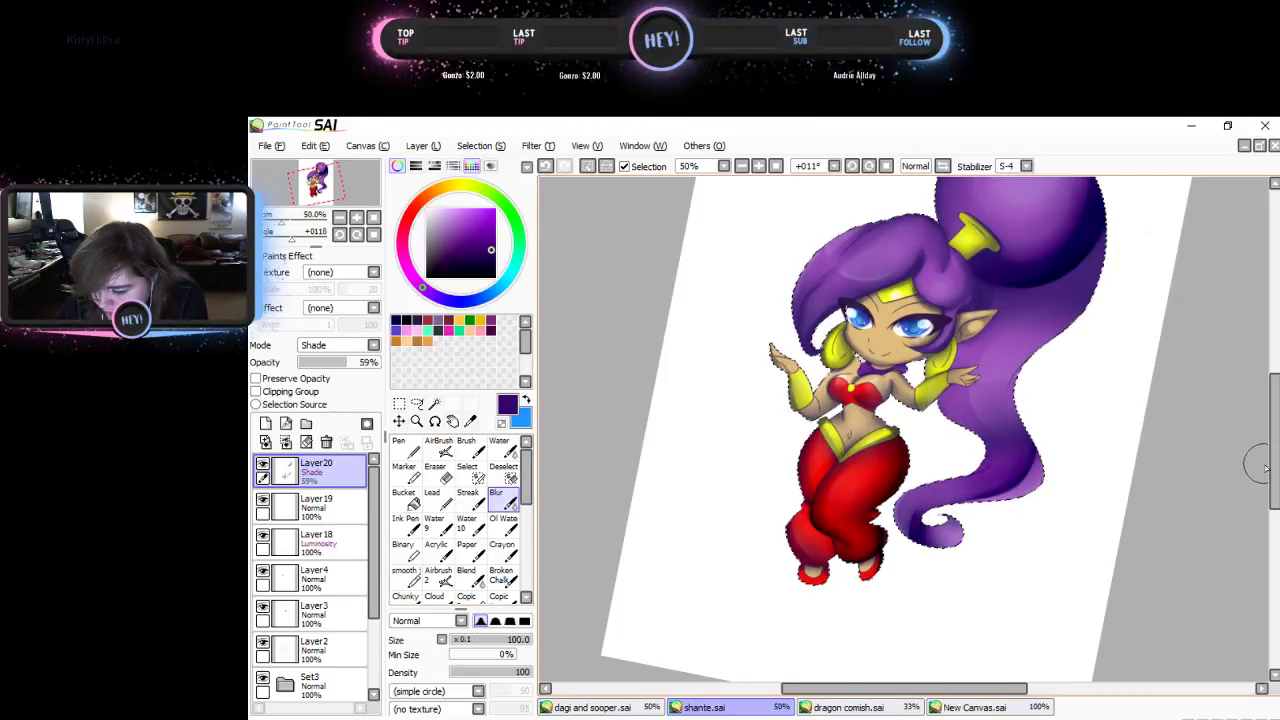
- Shade the upper left edge of the round hair bun with the Brush at size 18 and blend it with the Water tool at size 70
drag(1272, 466, 1276, 428)
click(466, 447)
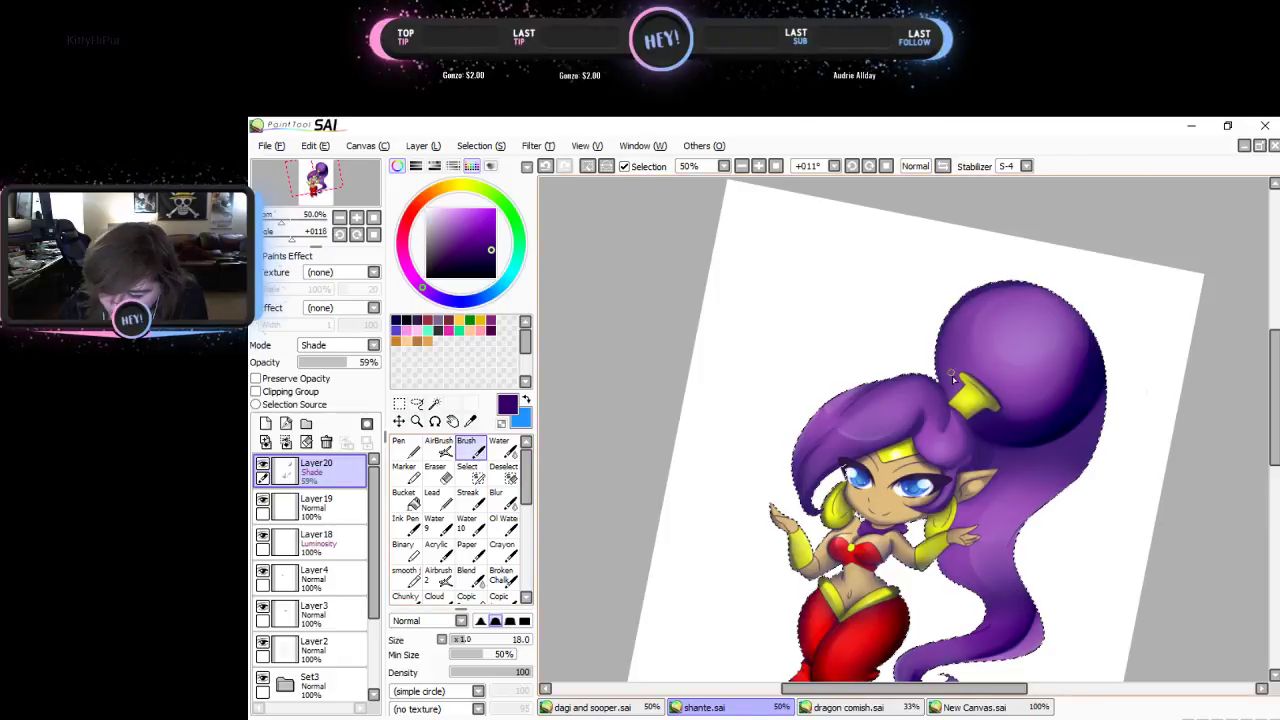
mouse_move(949, 391)
mouse_down()
mouse_move(947, 321)
mouse_move(1024, 285)
mouse_move(1070, 292)
mouse_up()
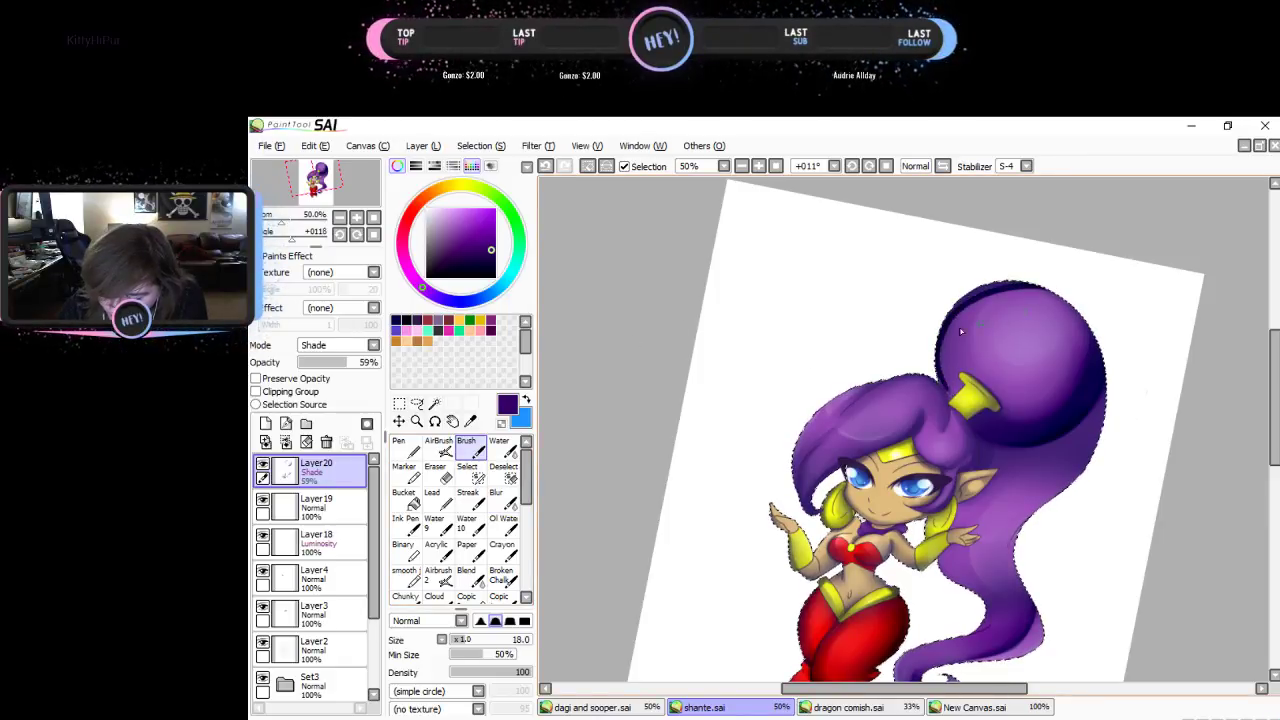
click(501, 447)
click(504, 639)
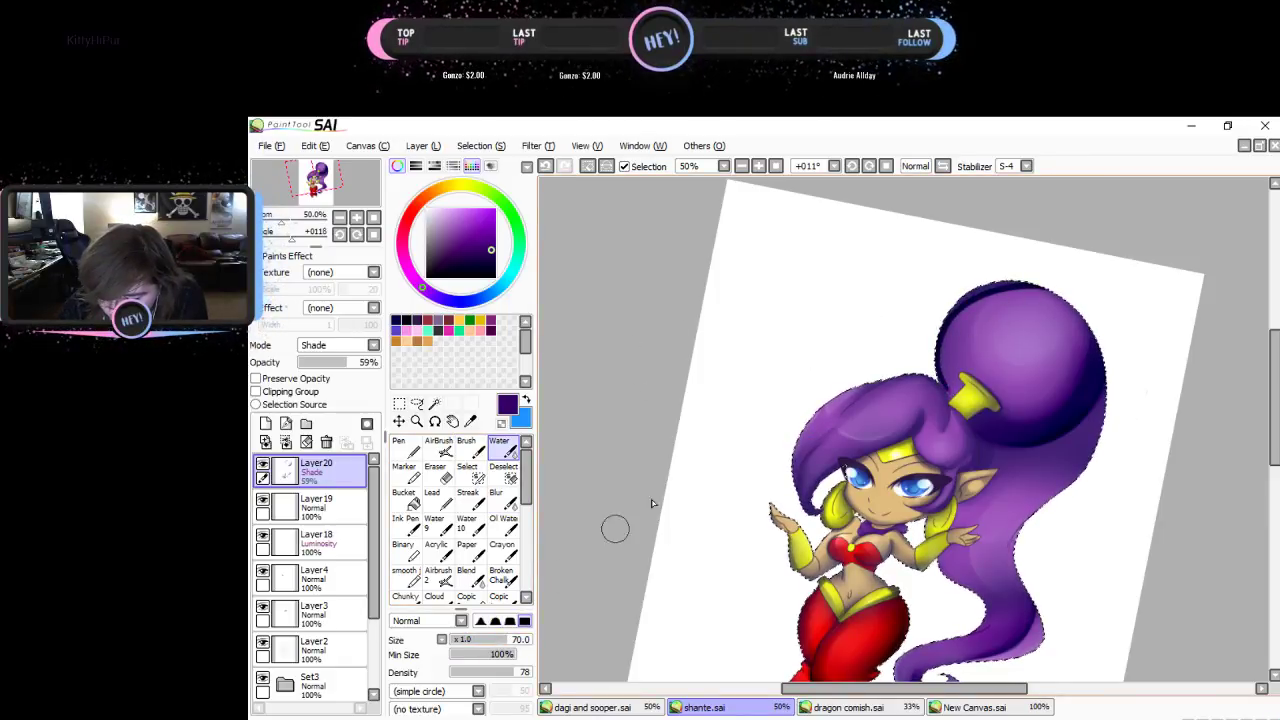
mouse_move(1047, 288)
mouse_down()
mouse_move(972, 306)
mouse_move(942, 361)
mouse_move(946, 386)
mouse_move(956, 394)
mouse_move(945, 362)
mouse_move(1035, 284)
mouse_move(1076, 306)
mouse_move(1034, 289)
mouse_move(941, 318)
mouse_move(956, 360)
mouse_move(1007, 288)
mouse_move(967, 323)
mouse_move(963, 374)
mouse_move(966, 340)
mouse_move(1058, 243)
mouse_move(1042, 362)
mouse_move(991, 391)
mouse_move(989, 412)
mouse_move(1037, 431)
mouse_move(1066, 396)
mouse_move(1078, 301)
mouse_move(1095, 395)
mouse_move(1092, 367)
mouse_move(1016, 465)
mouse_move(987, 444)
mouse_move(1075, 447)
mouse_move(1126, 364)
mouse_move(1097, 424)
mouse_up()
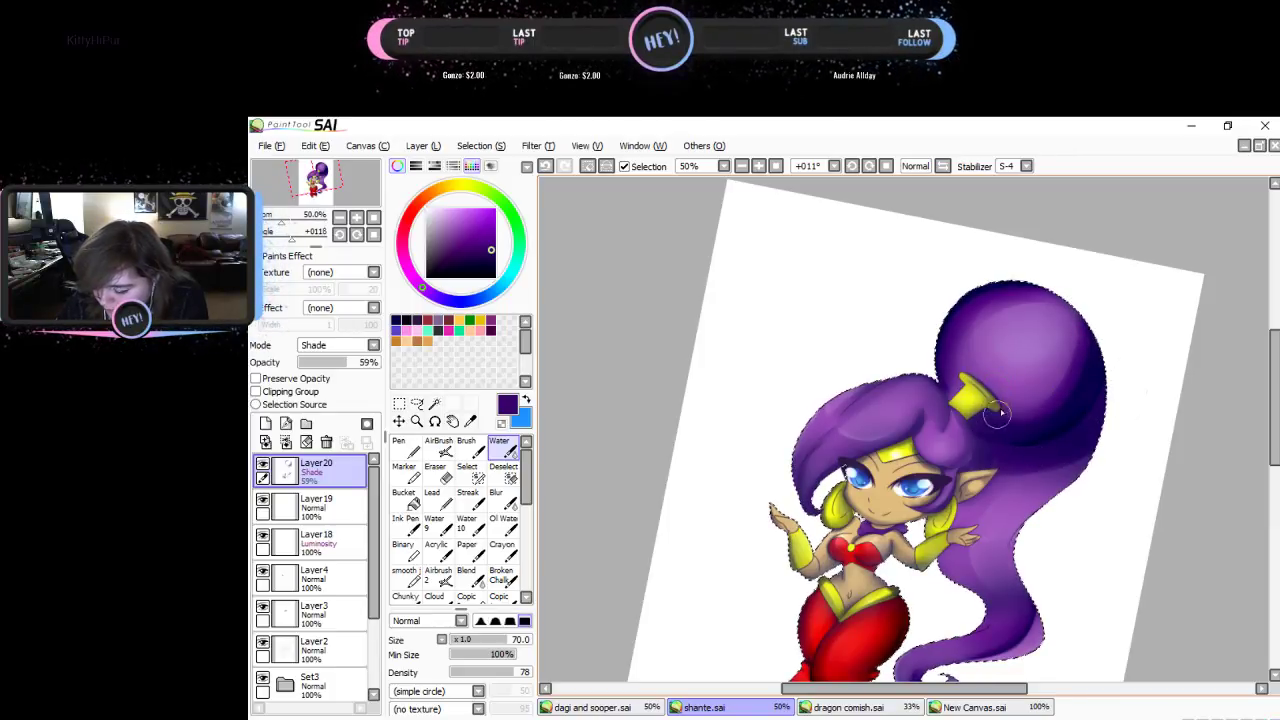
- Shade the swept fringe and the hair below the gold hair tie with the Brush, and blend the strokes with the Water tool
key(b)
mouse_move(942, 395)
mouse_down()
mouse_move(938, 385)
mouse_move(948, 428)
mouse_move(982, 461)
mouse_up()
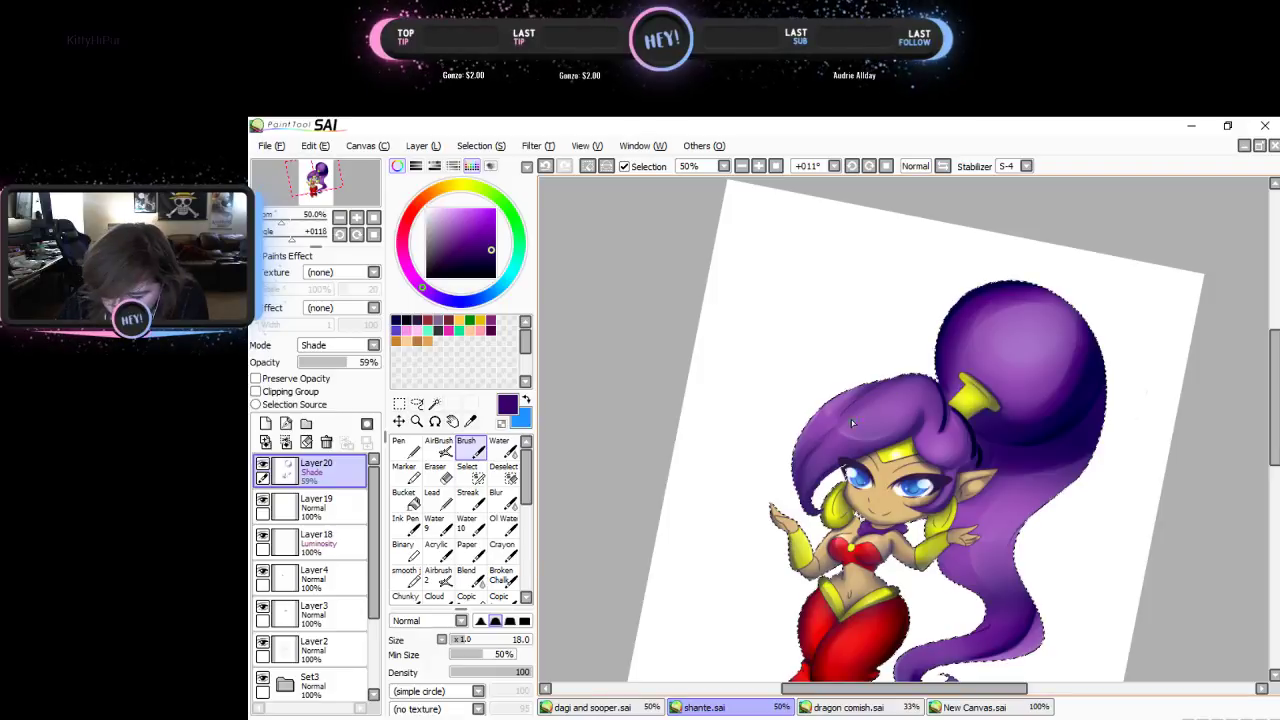
drag(838, 419, 853, 403)
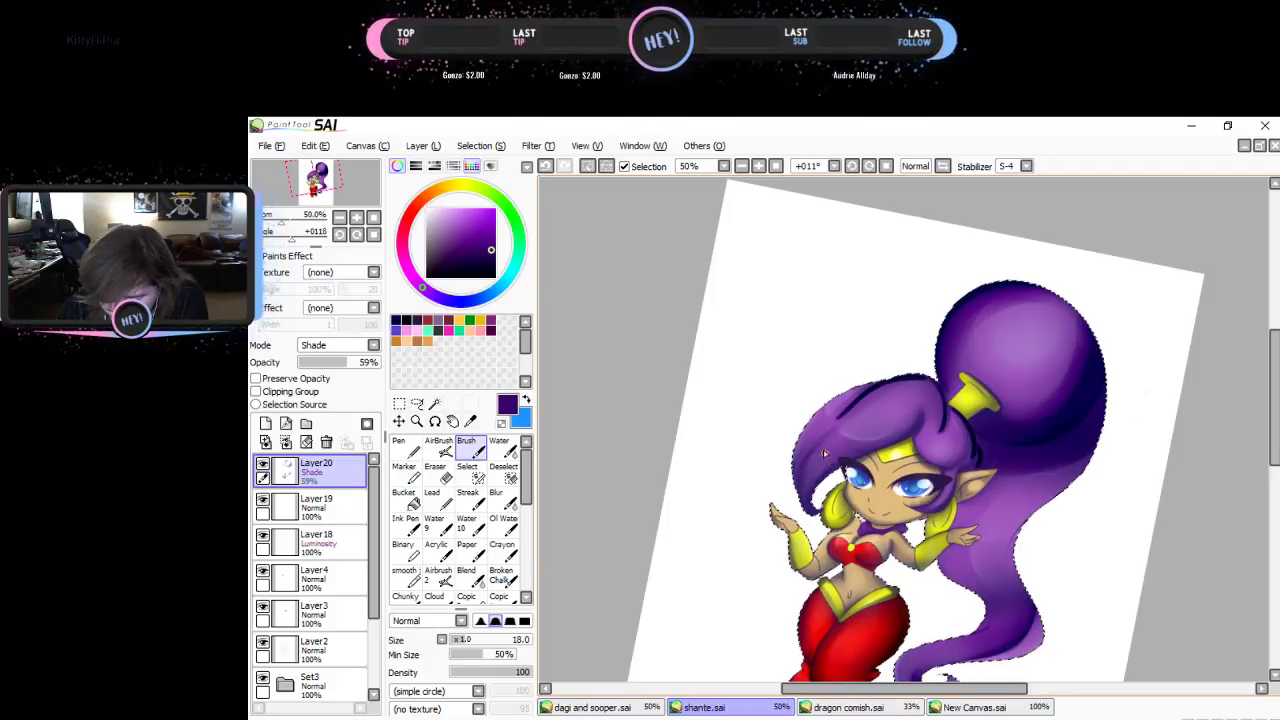
mouse_move(820, 517)
mouse_down()
mouse_move(913, 405)
mouse_move(908, 425)
mouse_move(860, 438)
mouse_move(803, 494)
mouse_up()
click(503, 447)
drag(830, 442, 808, 492)
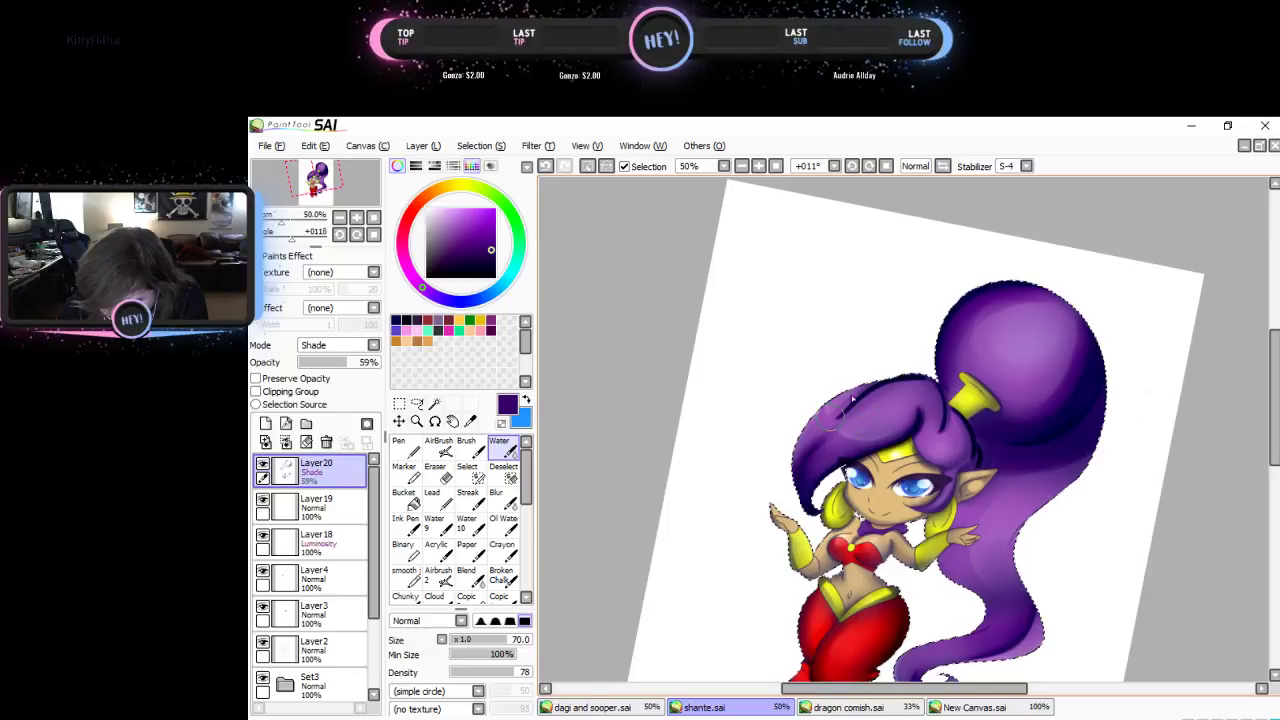
mouse_move(852, 401)
mouse_down()
mouse_move(926, 373)
mouse_move(930, 433)
mouse_move(917, 388)
mouse_move(853, 405)
mouse_move(928, 393)
mouse_move(936, 430)
mouse_move(953, 415)
mouse_move(967, 458)
mouse_up()
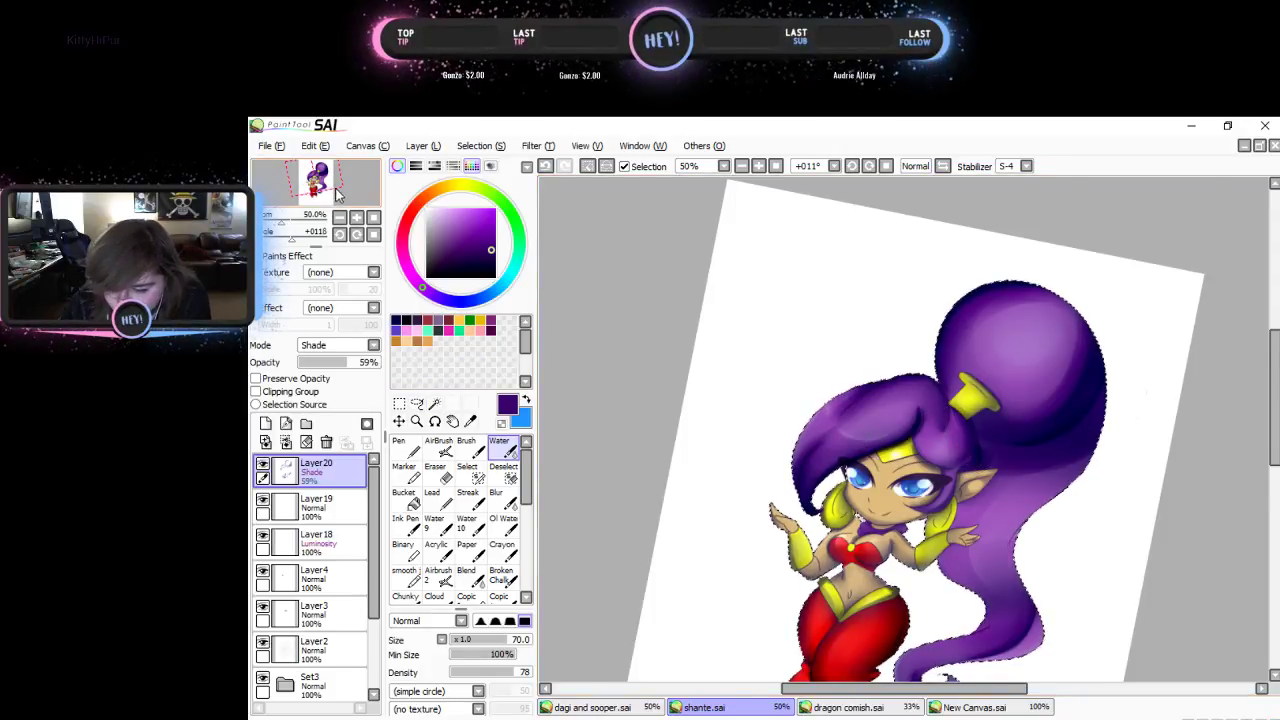
- Shade the lower edges of both yellow wrist cuffs with the Brush and blend them with the Water tool
drag(327, 185, 330, 194)
click(478, 443)
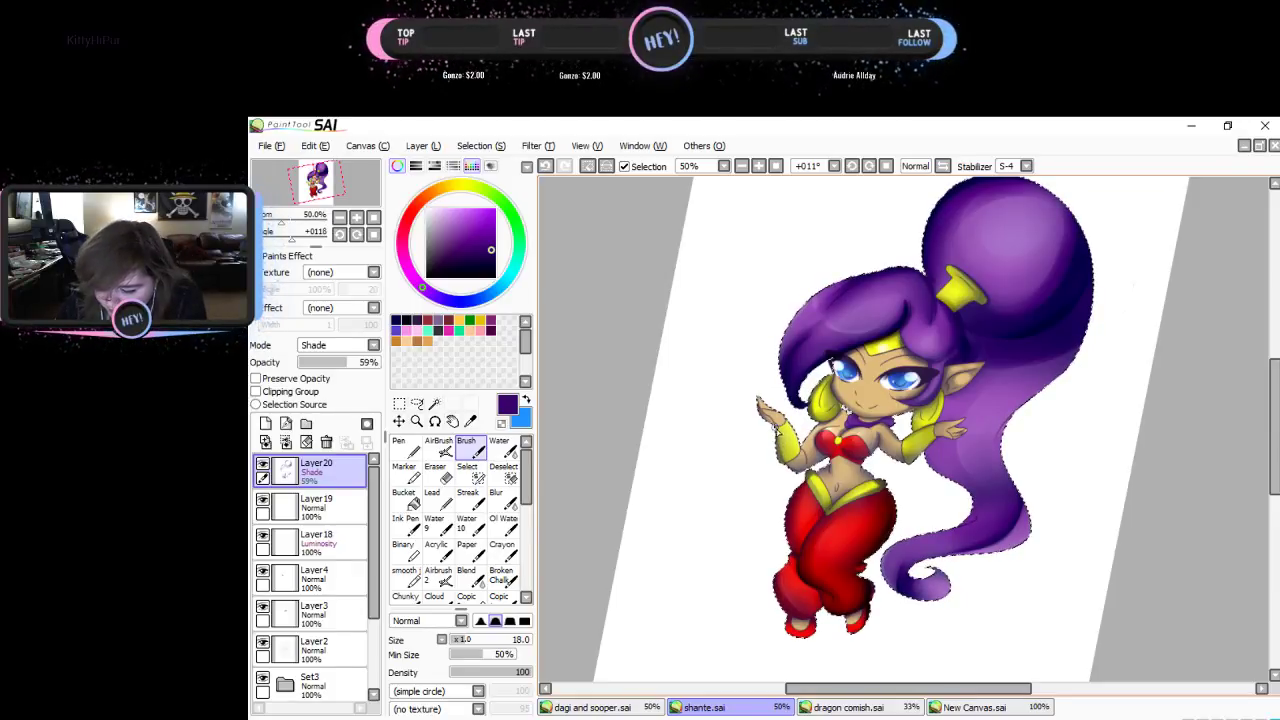
click(500, 445)
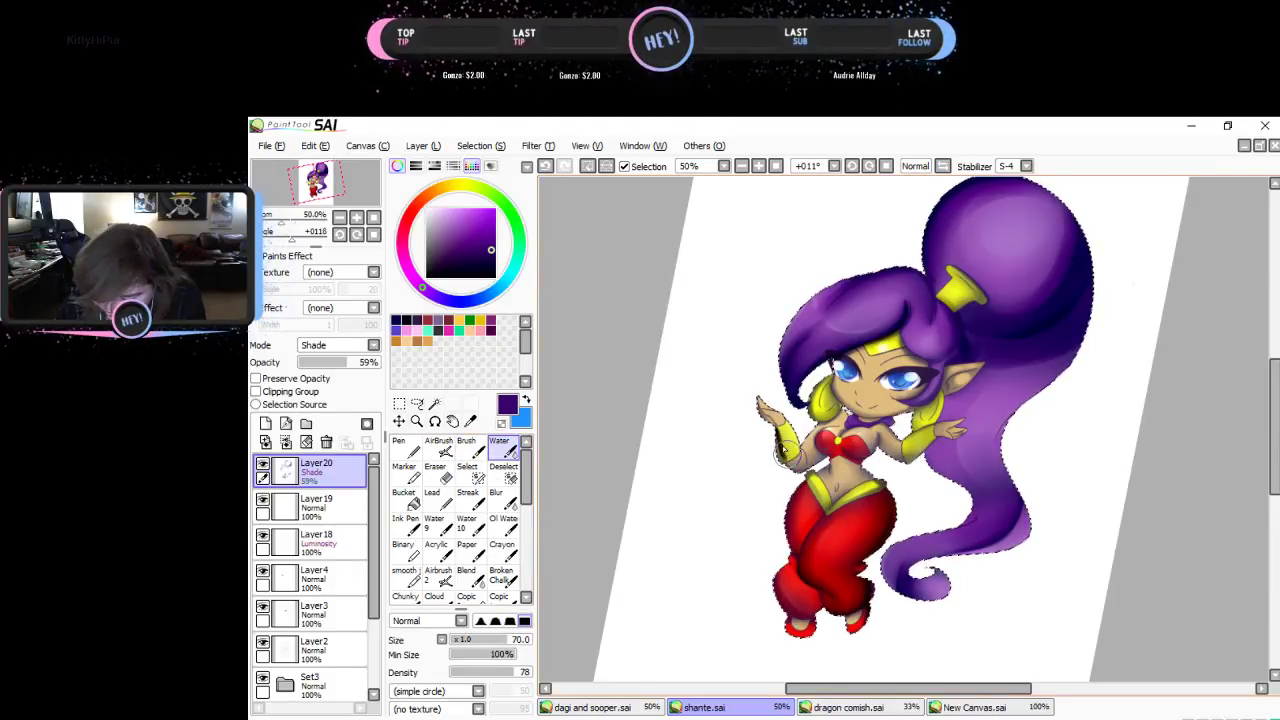
click(440, 447)
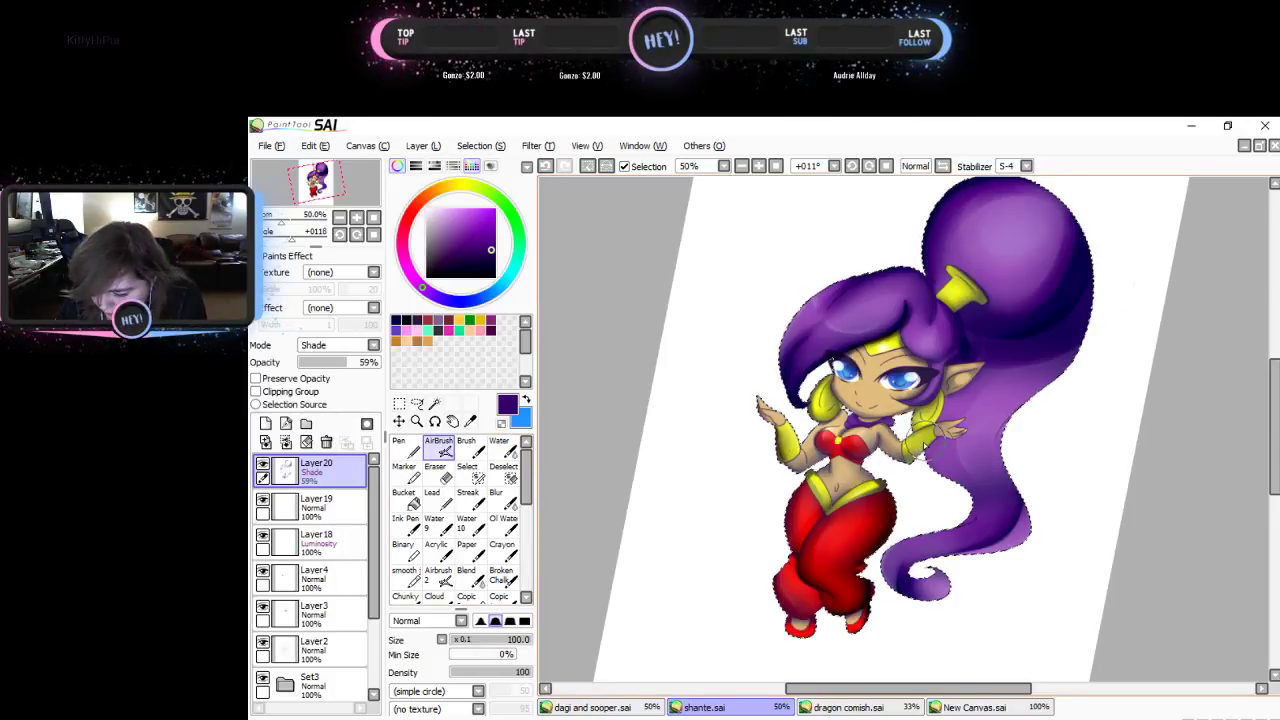
click(462, 447)
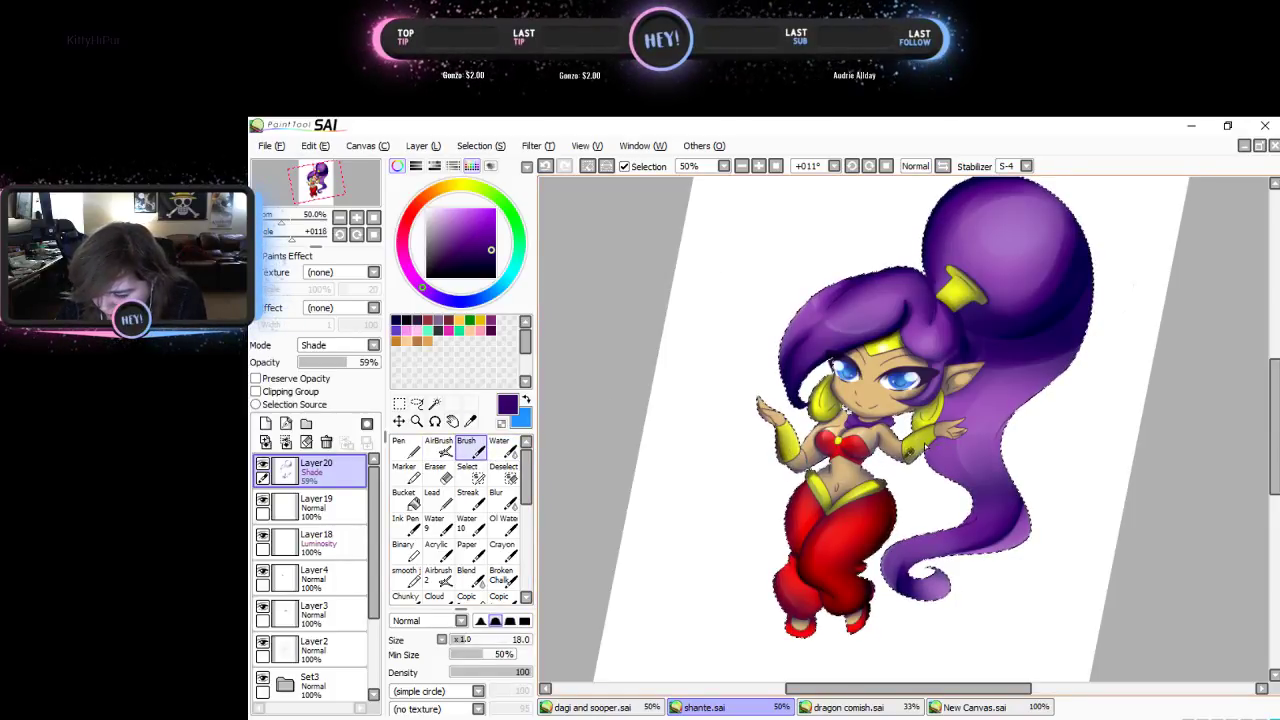
click(500, 446)
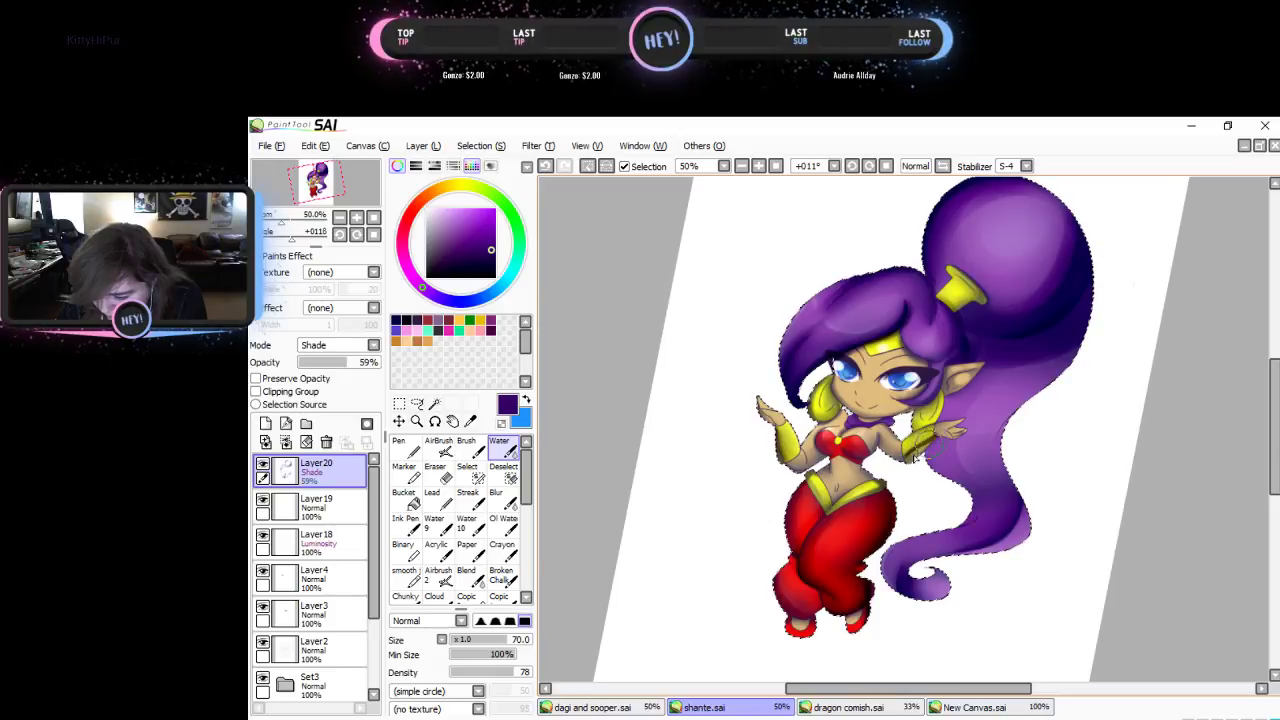
- Add Brush shading to the fringe fold and the left earring, and blend it with the Water tool at size 32
click(466, 447)
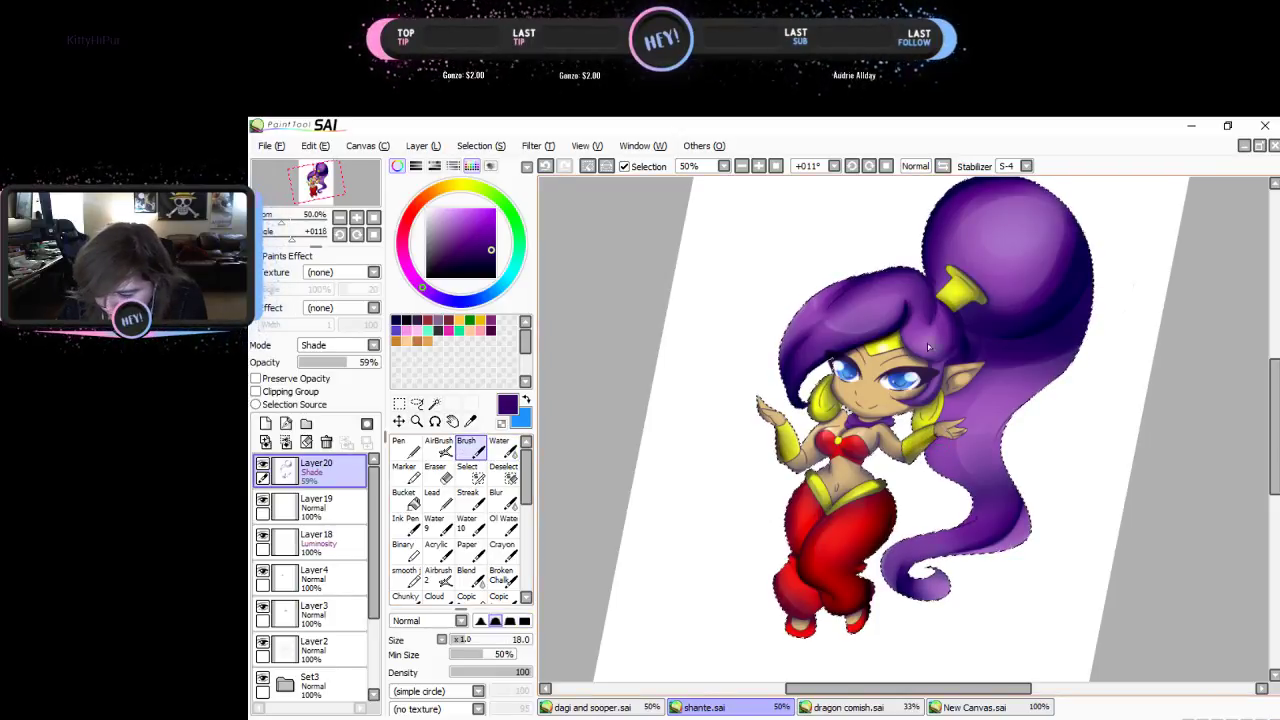
mouse_move(932, 316)
mouse_down()
mouse_move(898, 268)
mouse_move(841, 290)
mouse_move(850, 285)
mouse_move(825, 312)
mouse_up()
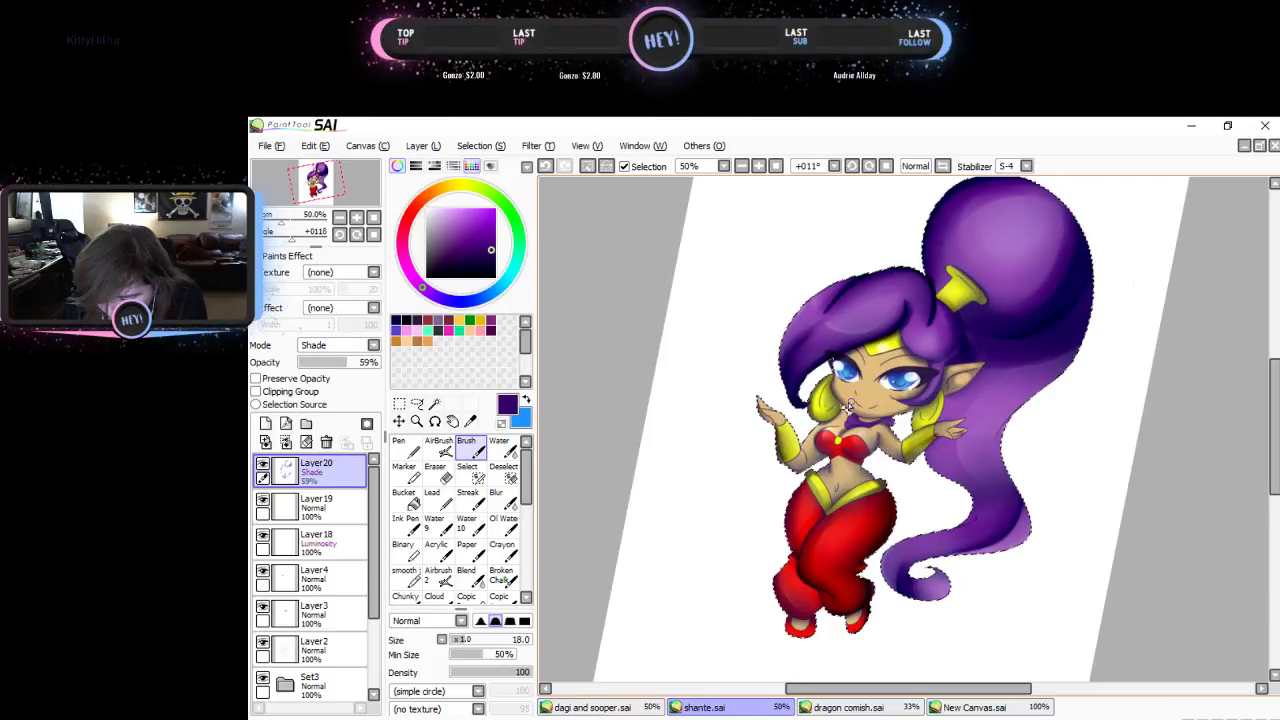
drag(848, 406, 822, 386)
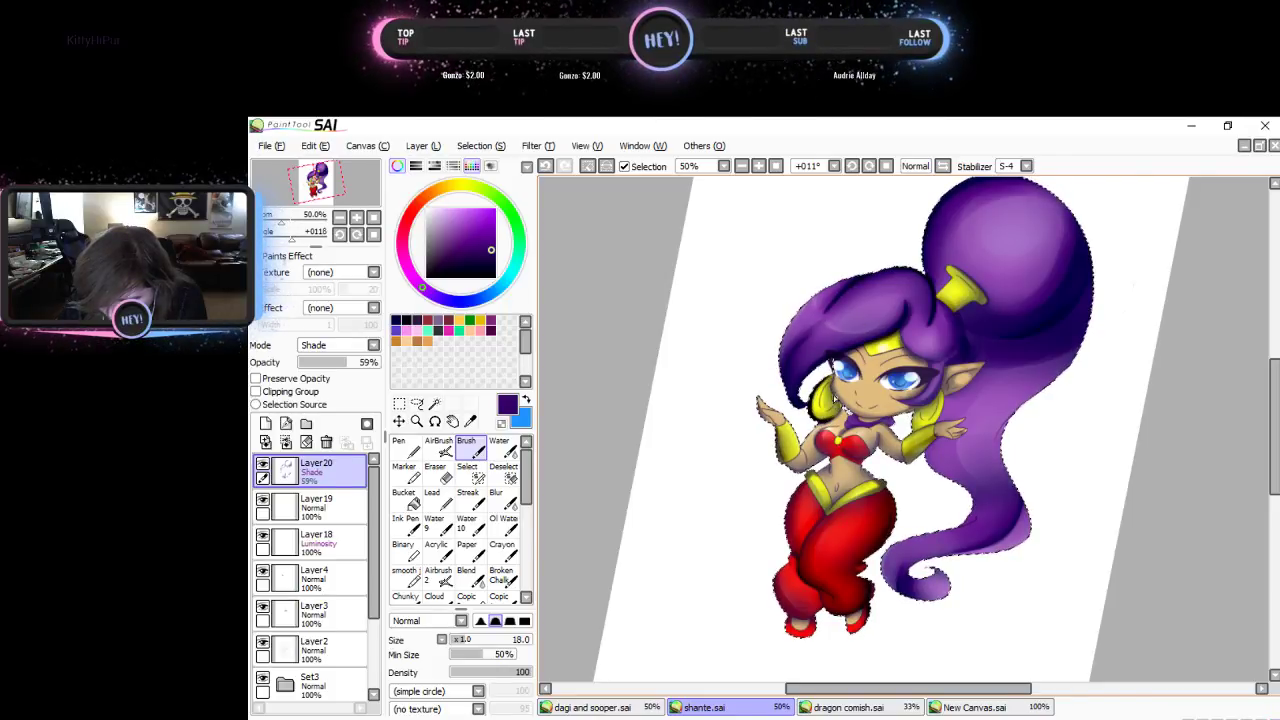
click(499, 447)
drag(508, 645, 476, 643)
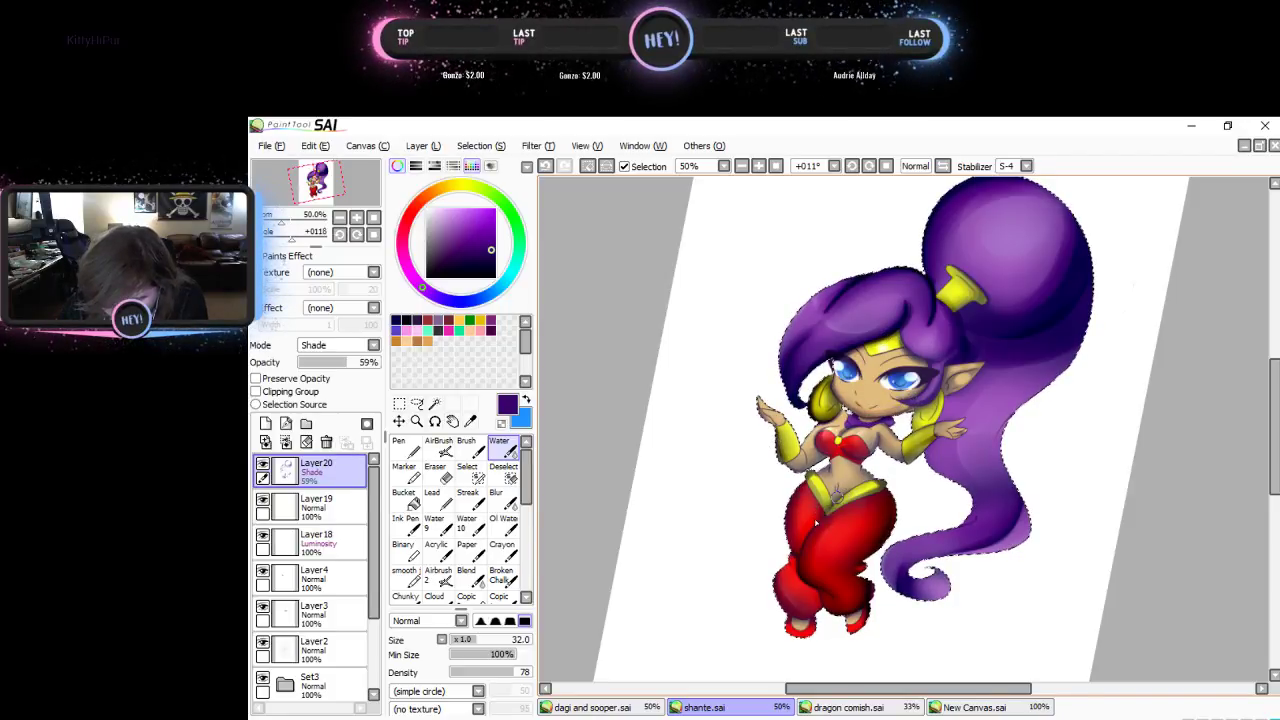
- Undo the last Water stroke, shade the midriff below the red top with the Brush, and soften it with the Blur tool
click(315, 146)
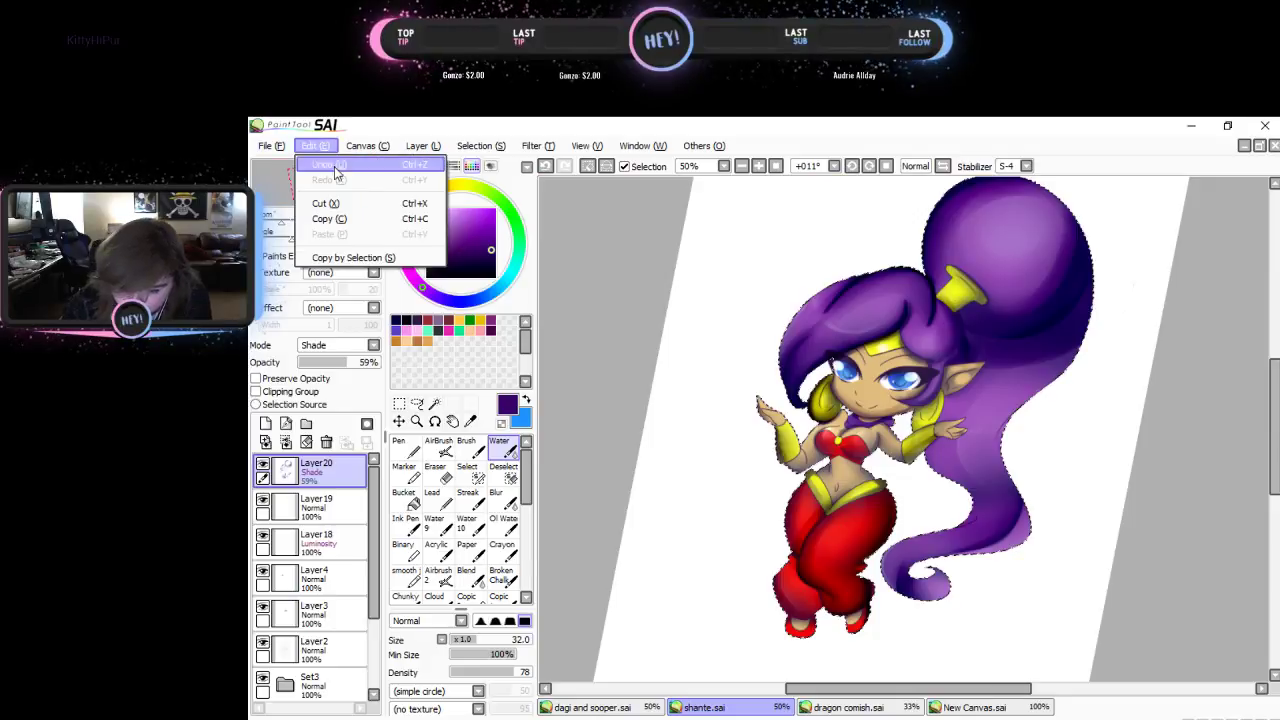
click(335, 166)
click(466, 448)
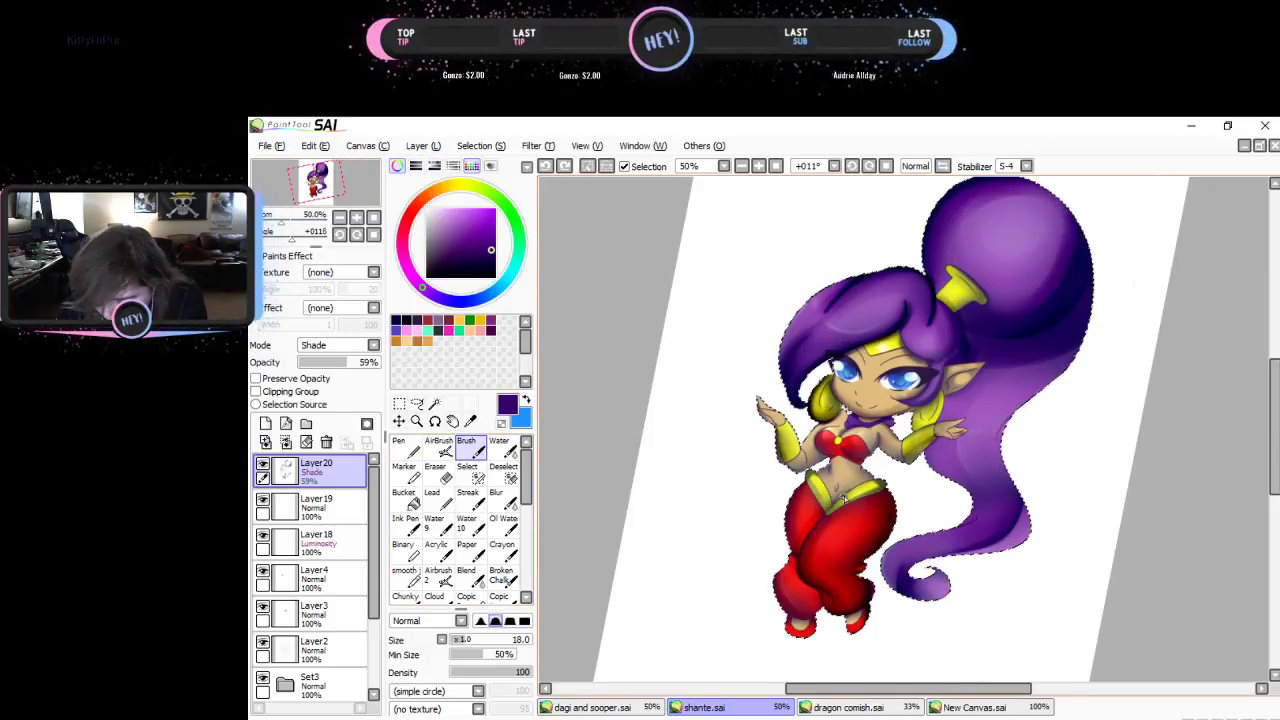
key(ctrl+y)
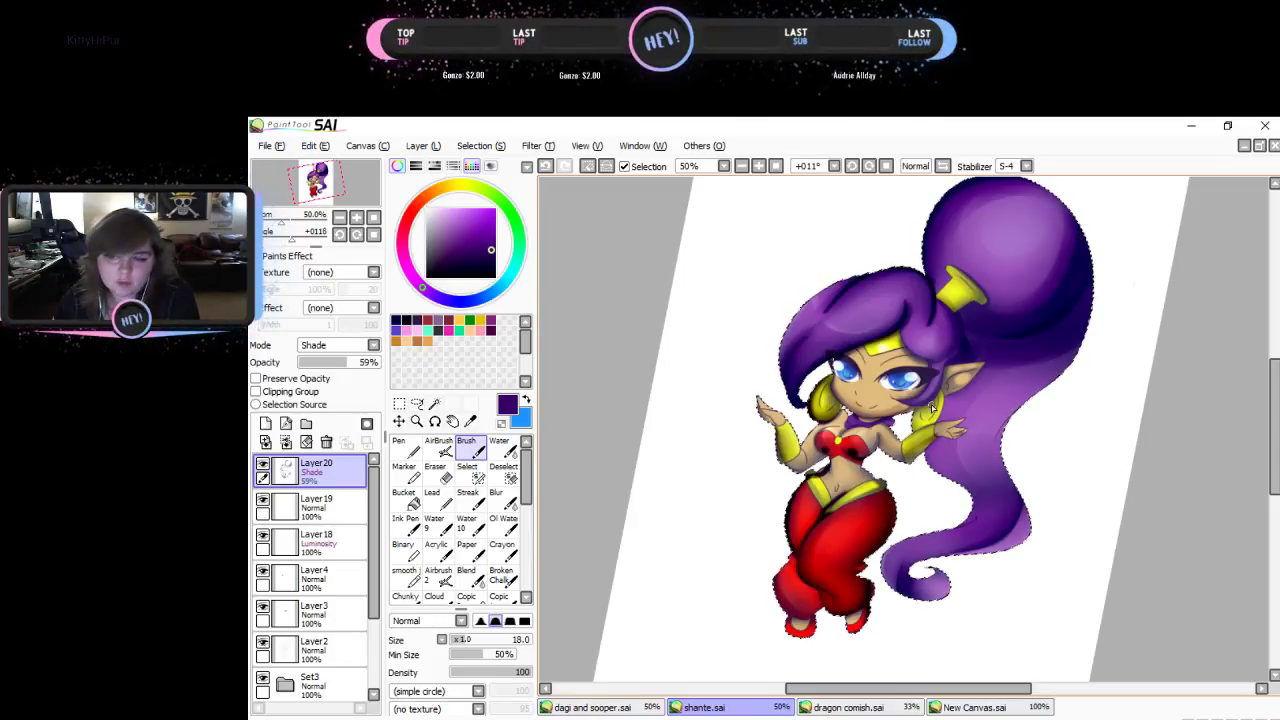
click(500, 500)
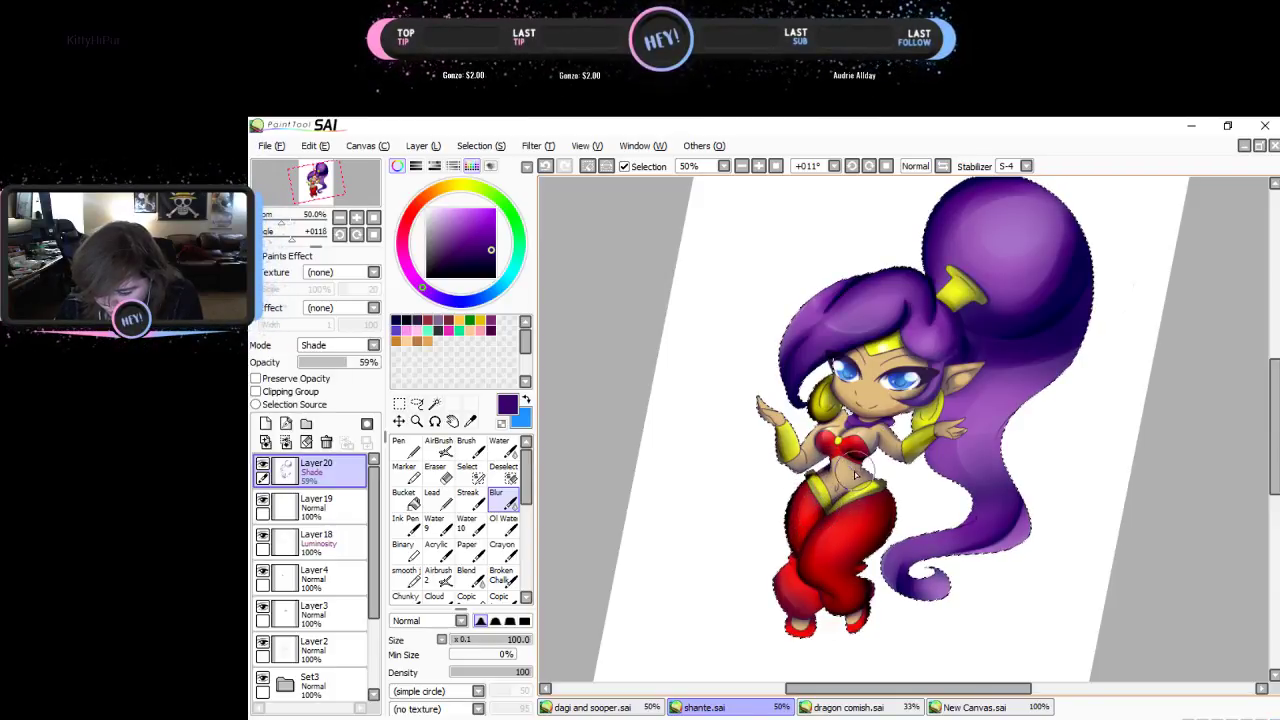
- Shade the inside of the pointed ear with the Brush and blend it with the Water tool
click(466, 447)
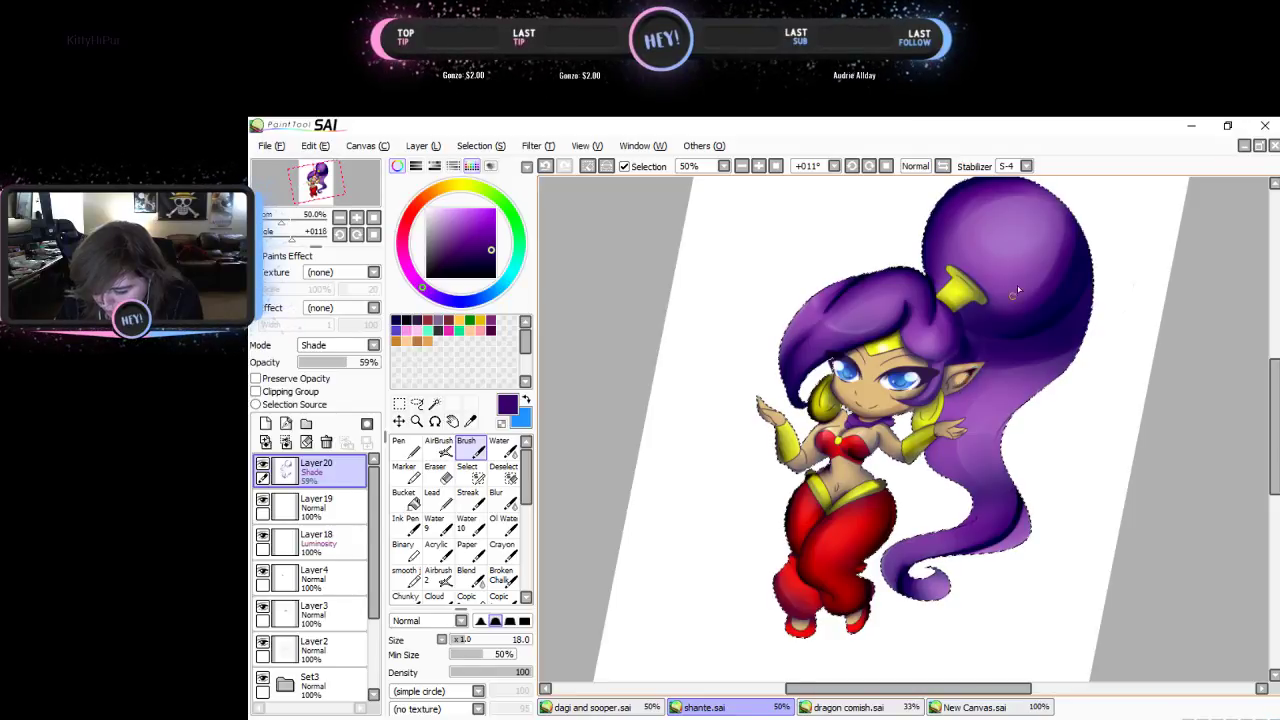
click(503, 449)
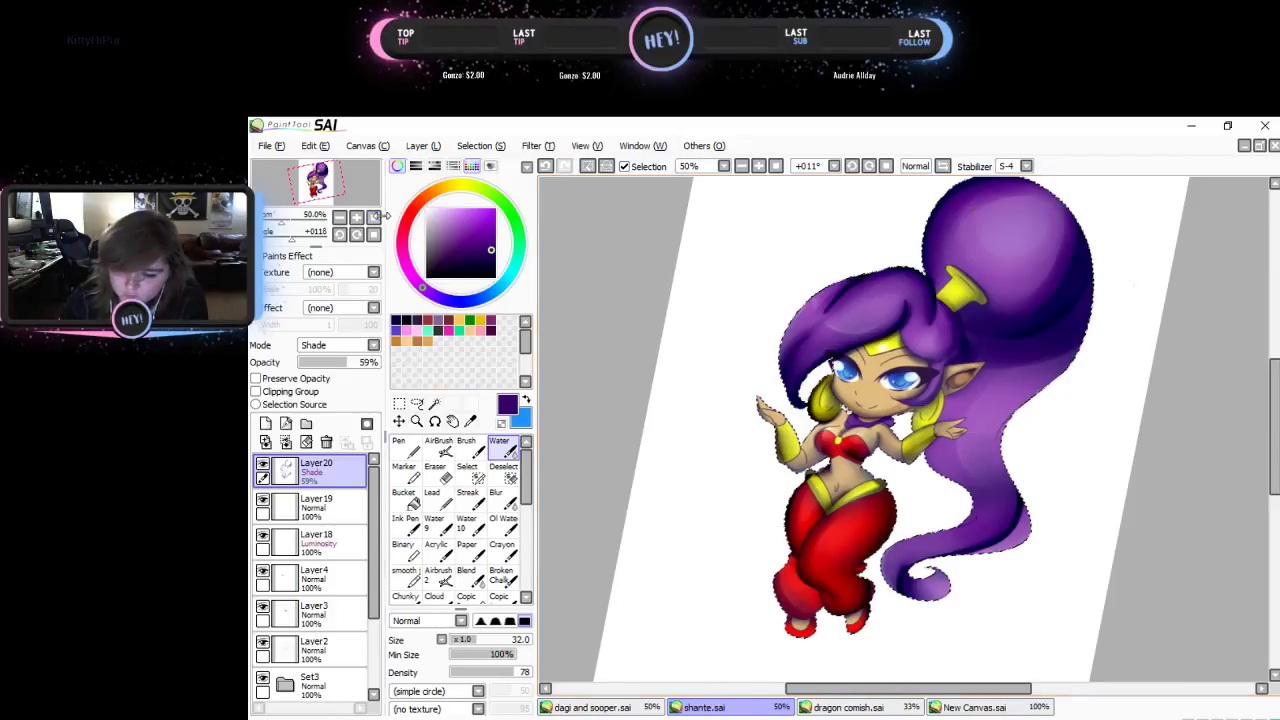
- Reset the canvas rotation and lower the opacity of Layer20 to 34%
drag(383, 216, 387, 216)
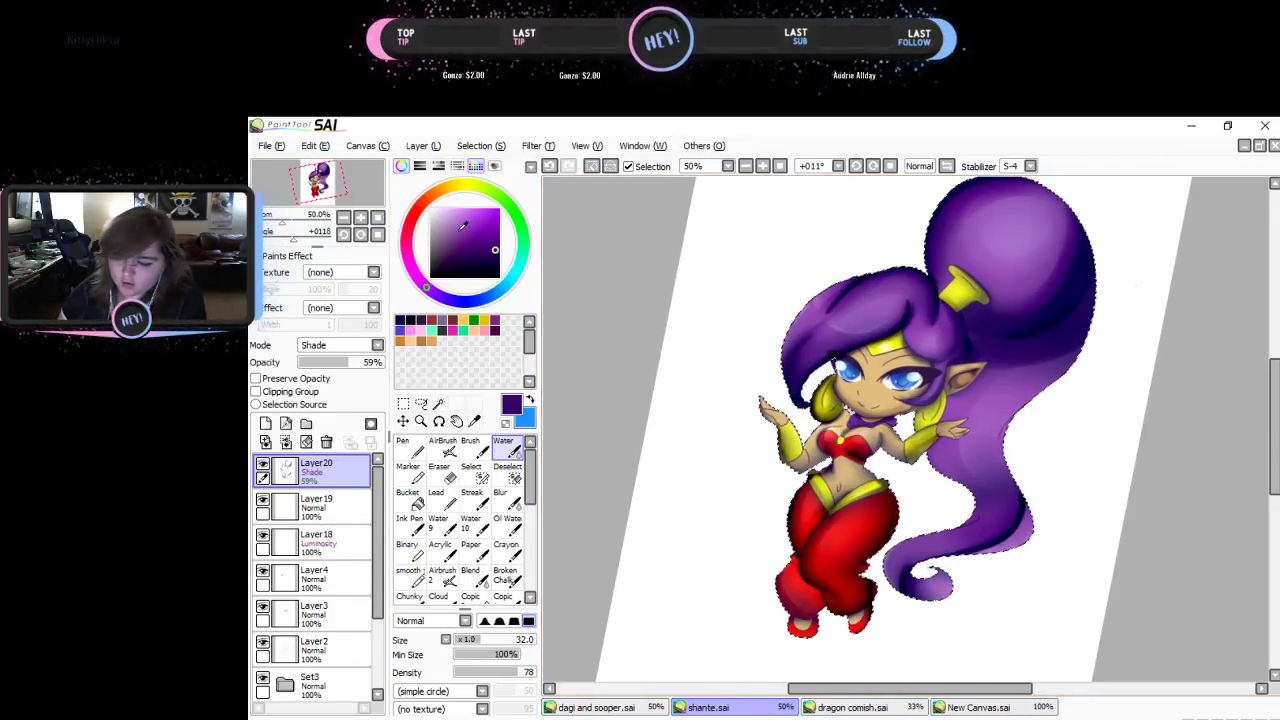
click(379, 234)
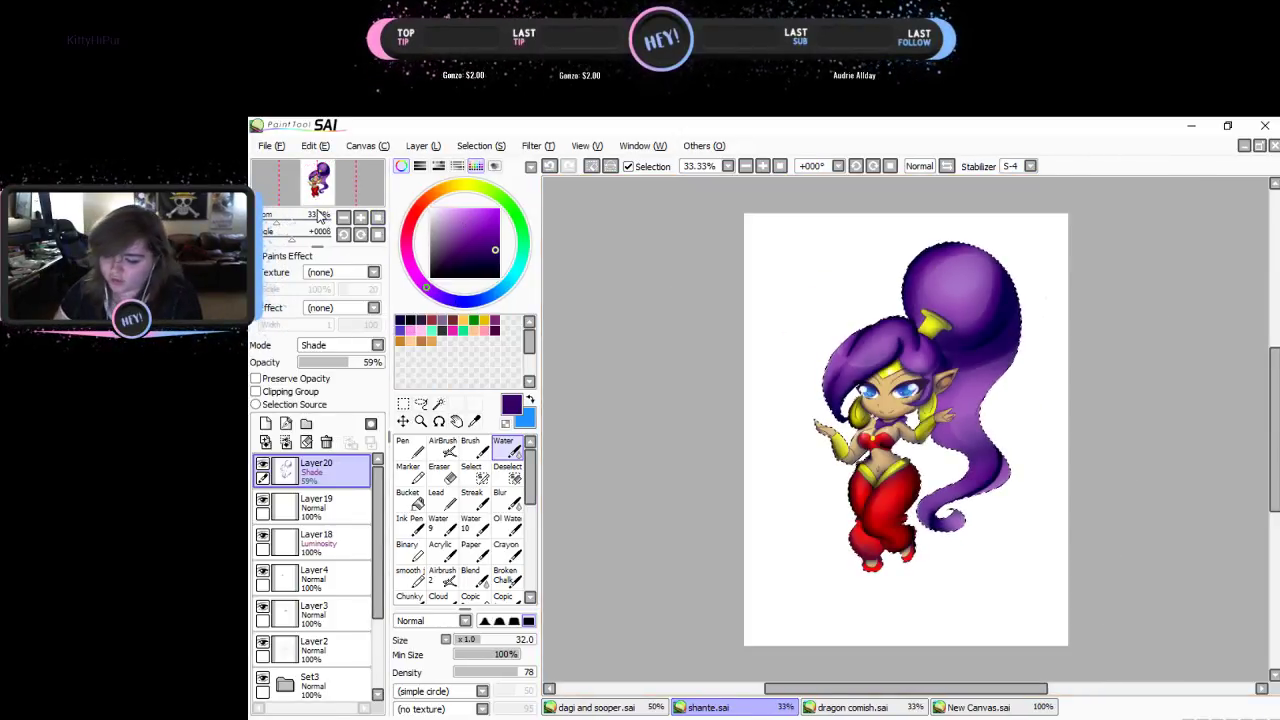
mouse_move(322, 363)
mouse_down()
mouse_move(357, 365)
mouse_move(328, 363)
mouse_up()
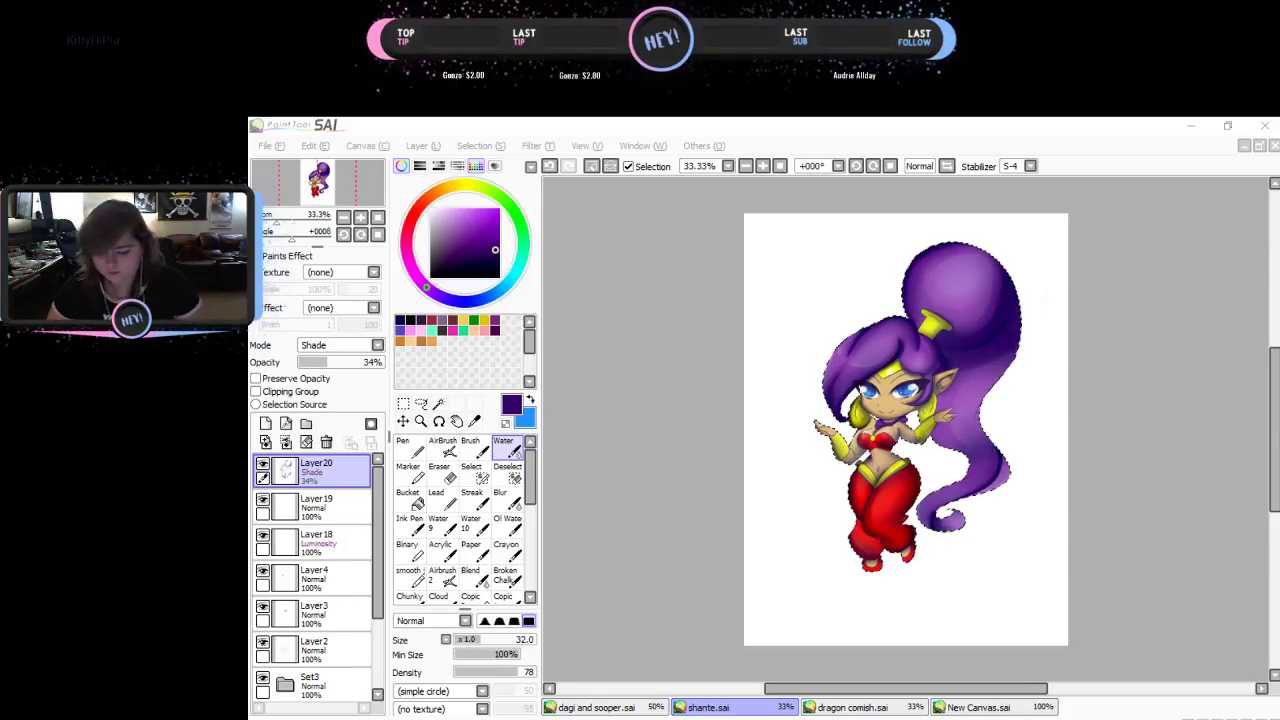
- Refine the shading on the gold hair tie with the Water tool at size 9 and the Blur tool enlarged to size 30
click(360, 217)
click(360, 217)
click(360, 217)
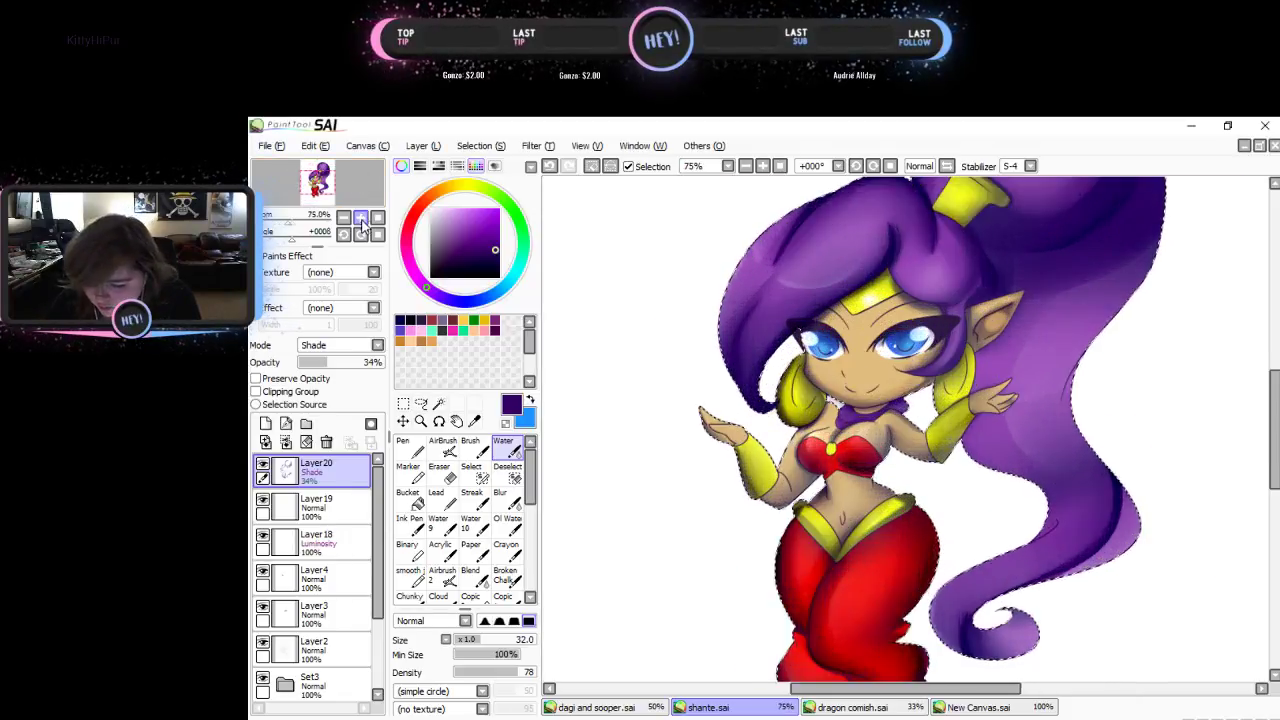
click(360, 217)
scroll(1245, 395, up, 4)
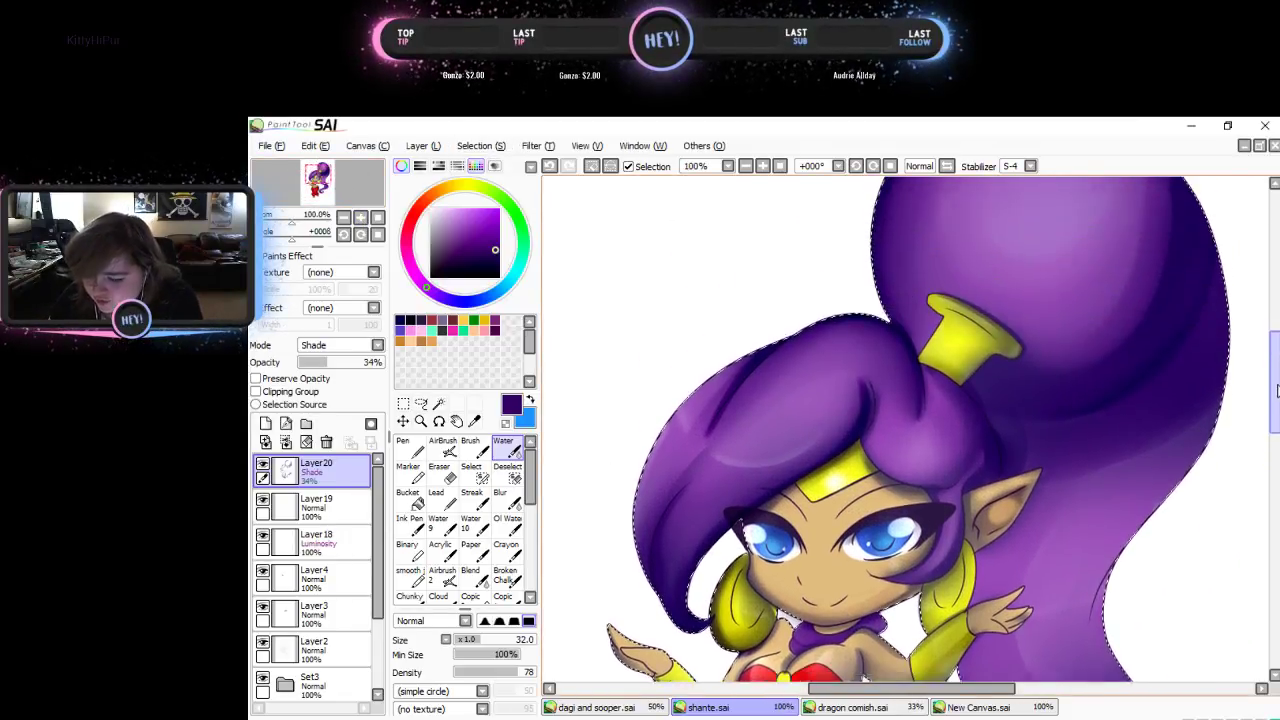
drag(474, 640, 462, 640)
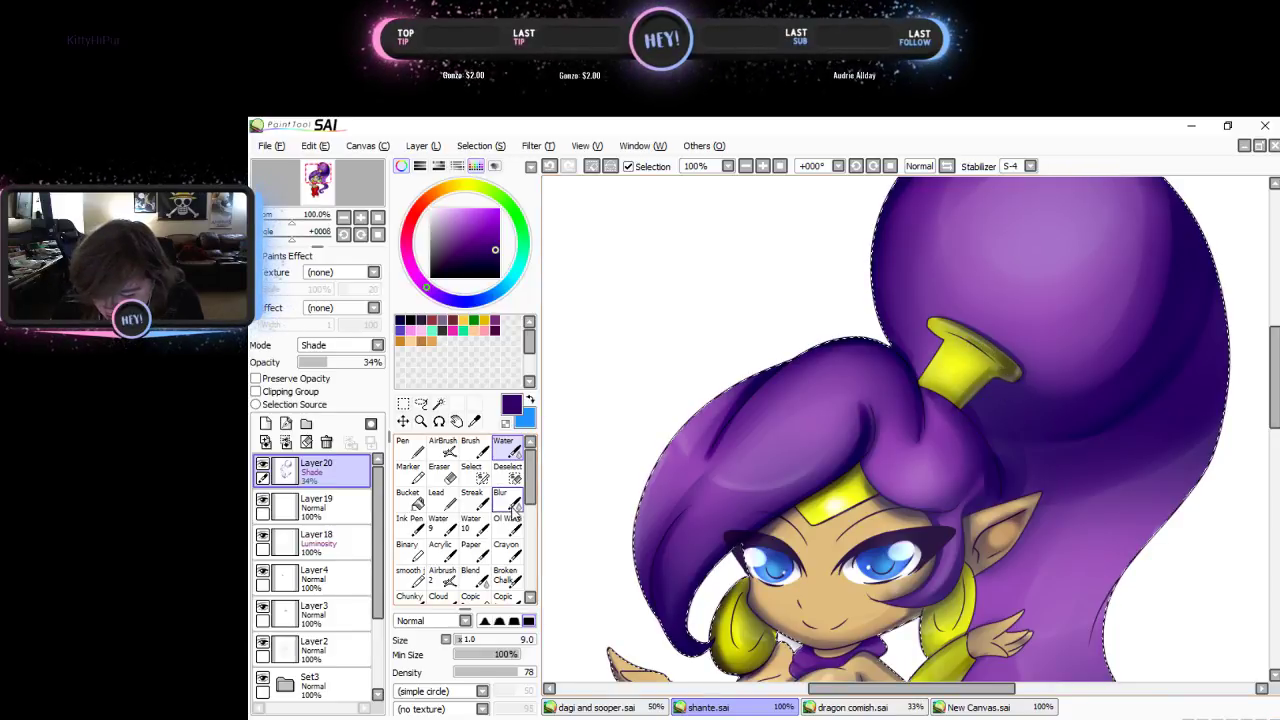
click(506, 497)
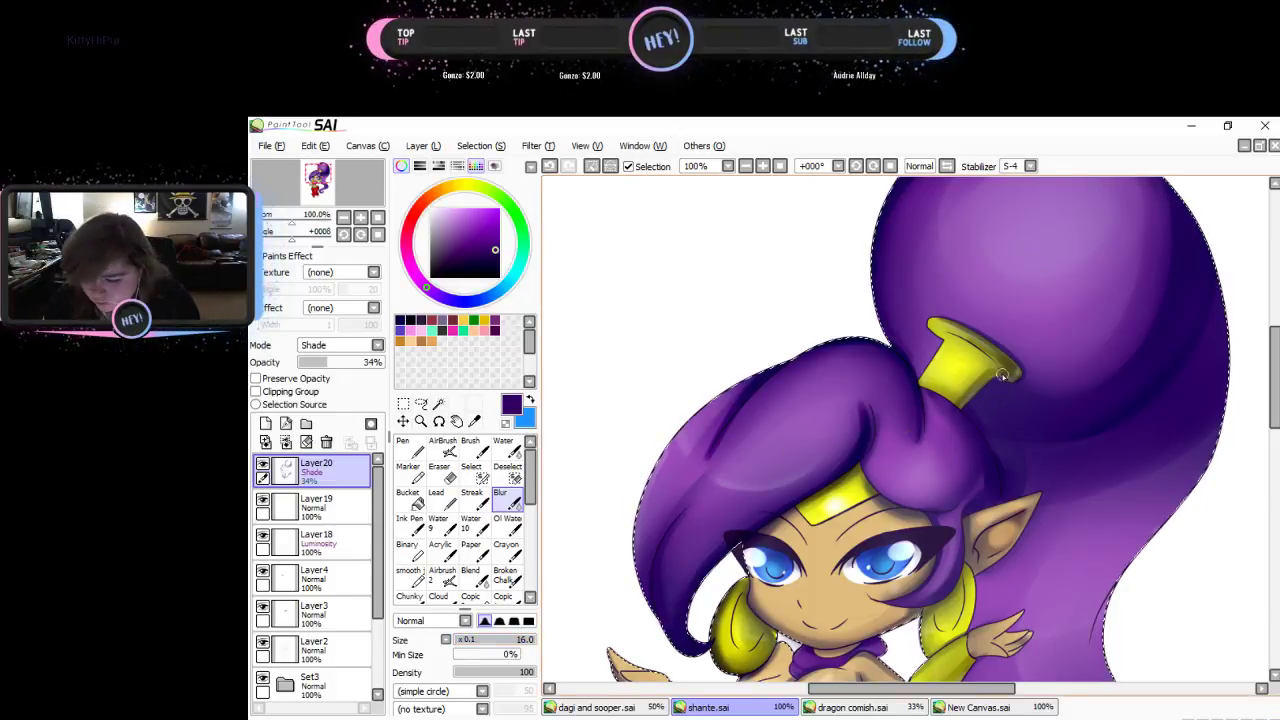
key(bracketright)
key(bracketright)
key(bracketright)
key(bracketright)
key(bracketright)
key(bracketright)
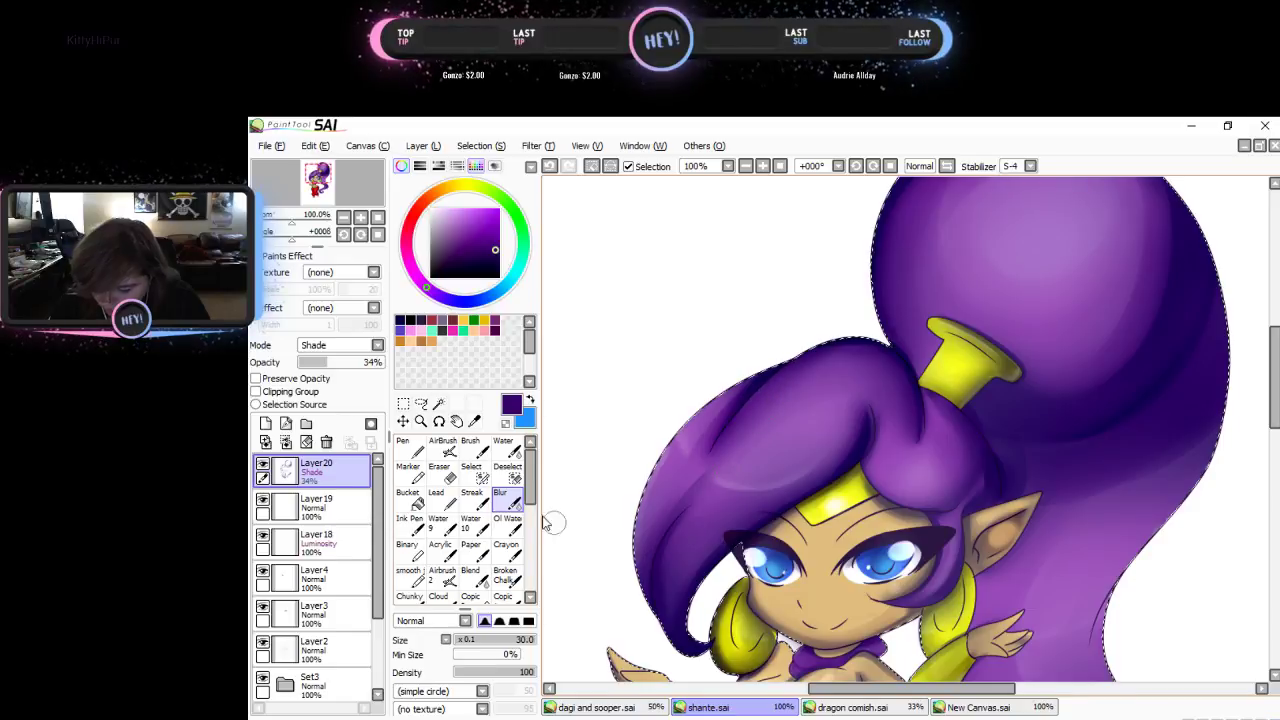
- Shade the hair from below the gold hair tie to behind the ear with the Brush at size 18 and soften it with Blur
click(470, 447)
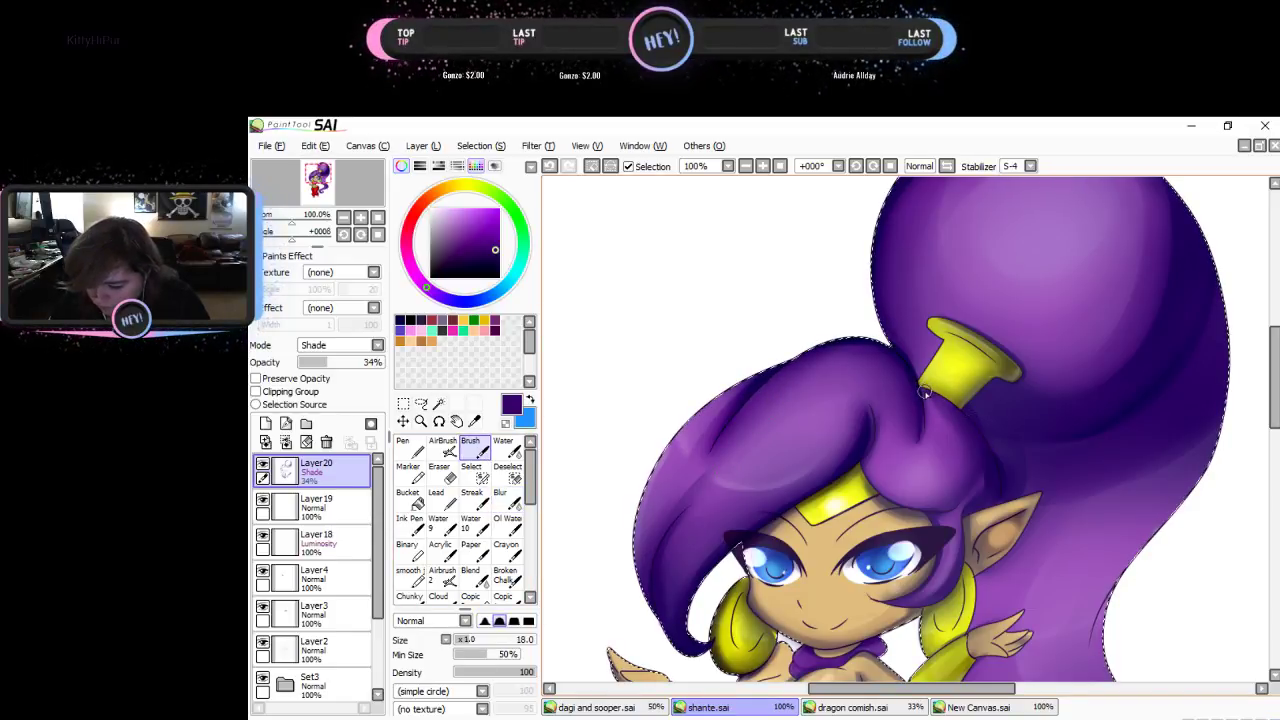
mouse_move(926, 391)
mouse_down()
mouse_move(992, 480)
mouse_move(995, 508)
mouse_move(976, 508)
mouse_up()
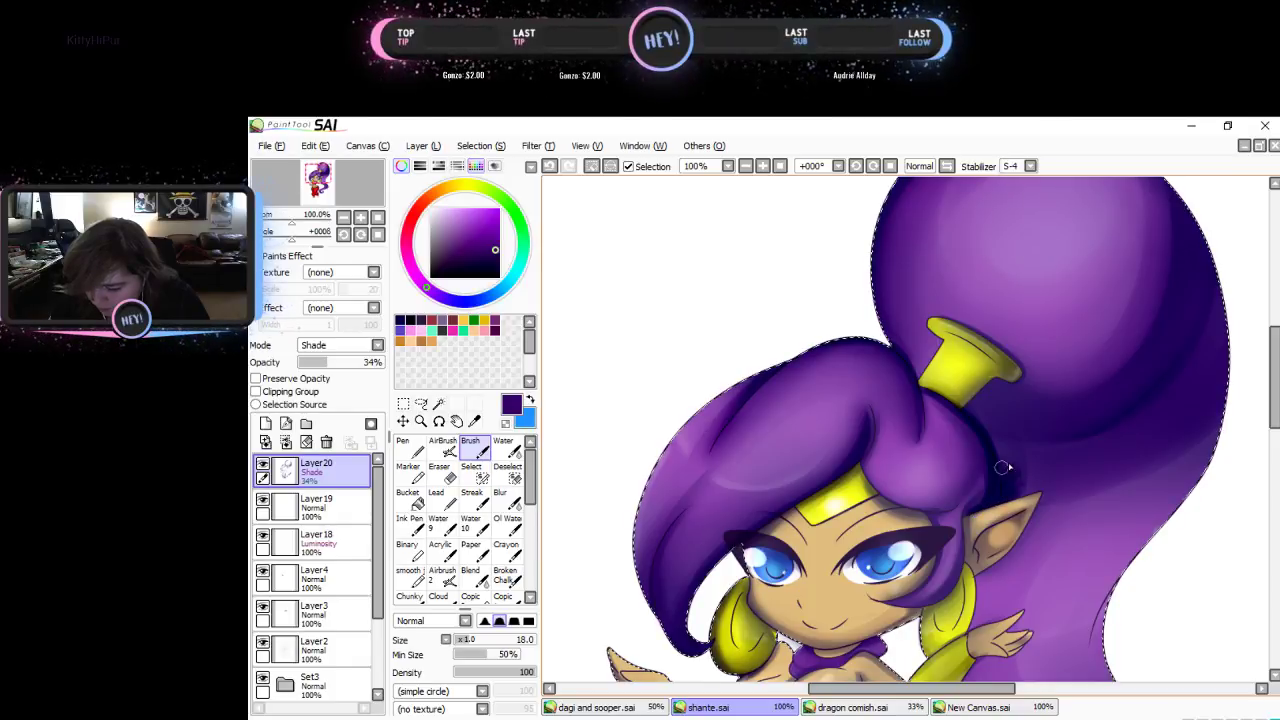
click(499, 500)
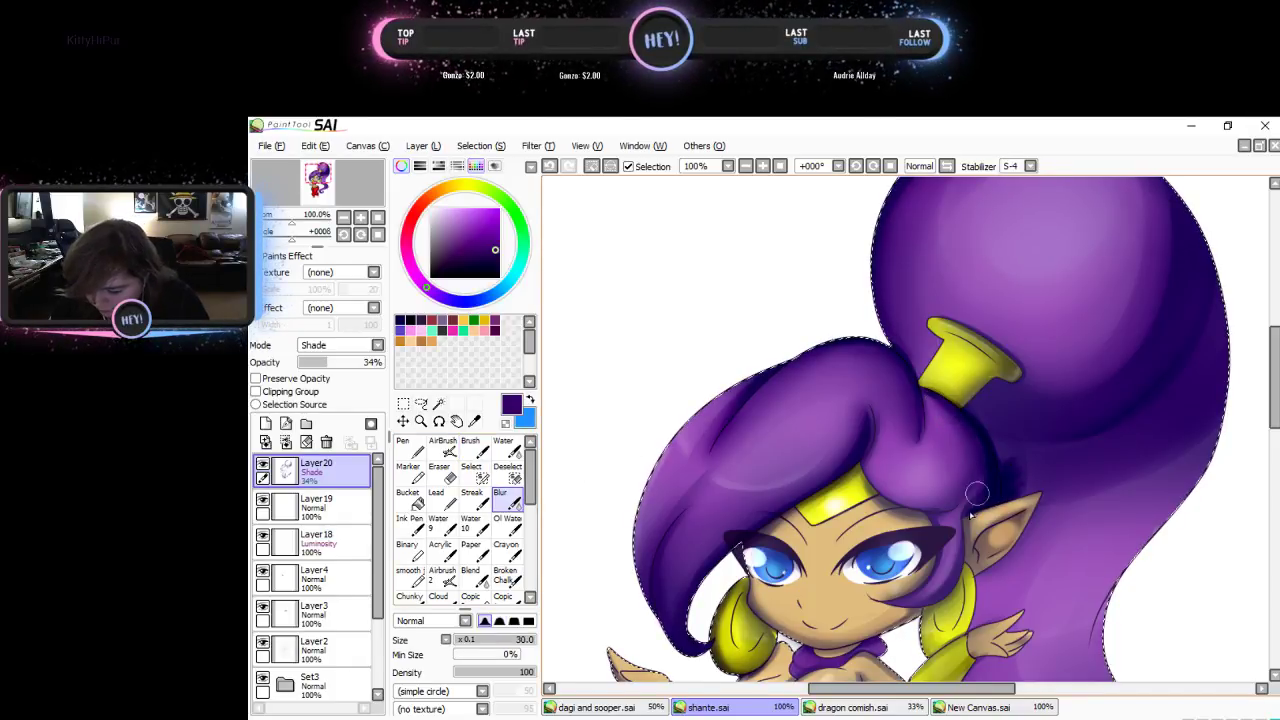
mouse_move(936, 406)
mouse_down()
mouse_move(1012, 456)
mouse_move(1007, 443)
mouse_move(1005, 499)
mouse_move(1000, 431)
mouse_move(1007, 457)
mouse_move(970, 409)
mouse_up()
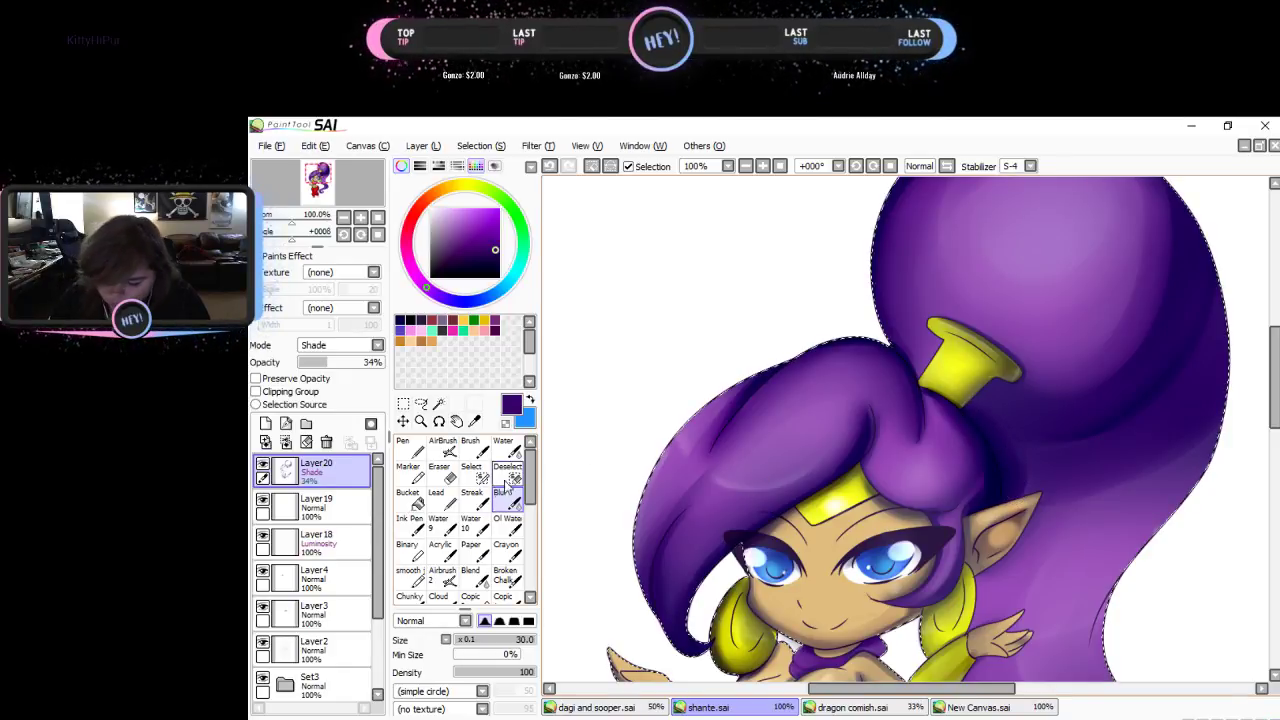
- Shade the hair strand beside the ear and the curl next to the gold headpiece with the Brush and soften both with Blur
click(470, 446)
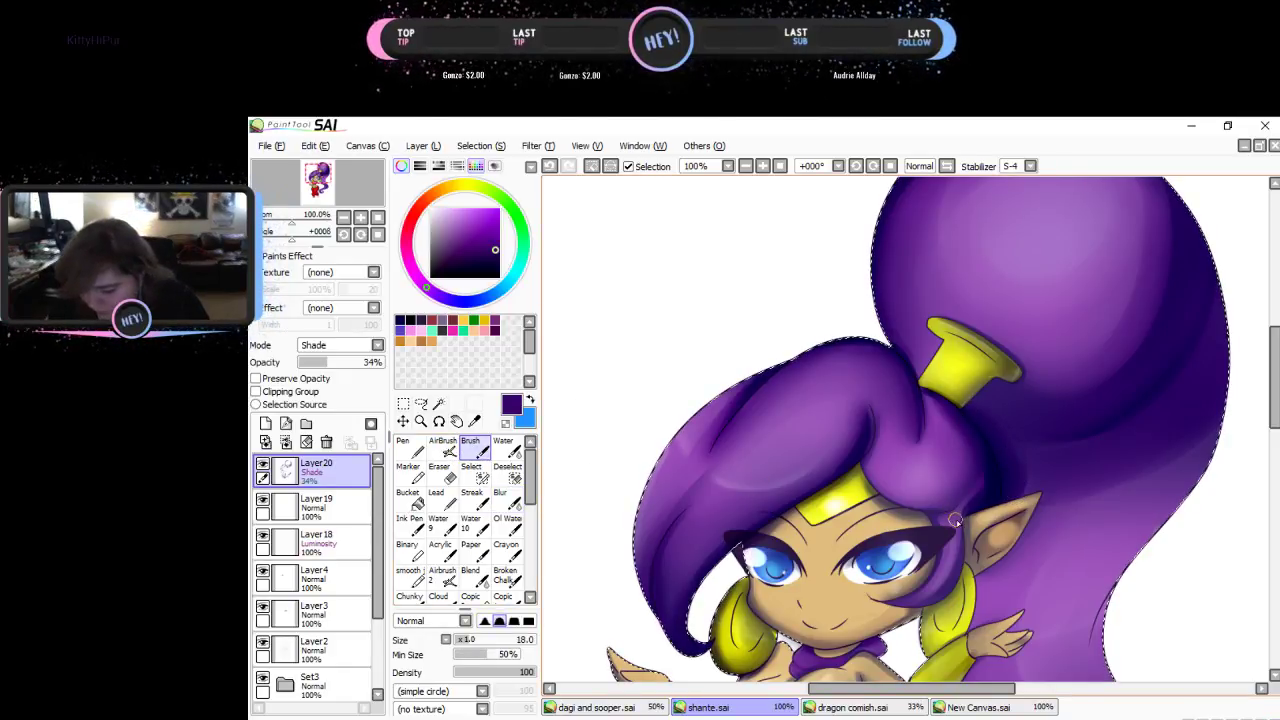
mouse_move(957, 525)
mouse_down()
mouse_move(955, 585)
mouse_move(882, 605)
mouse_move(884, 578)
mouse_move(907, 609)
mouse_move(956, 582)
mouse_move(968, 521)
mouse_move(950, 585)
mouse_move(890, 605)
mouse_move(960, 520)
mouse_move(908, 553)
mouse_up()
click(506, 498)
click(470, 447)
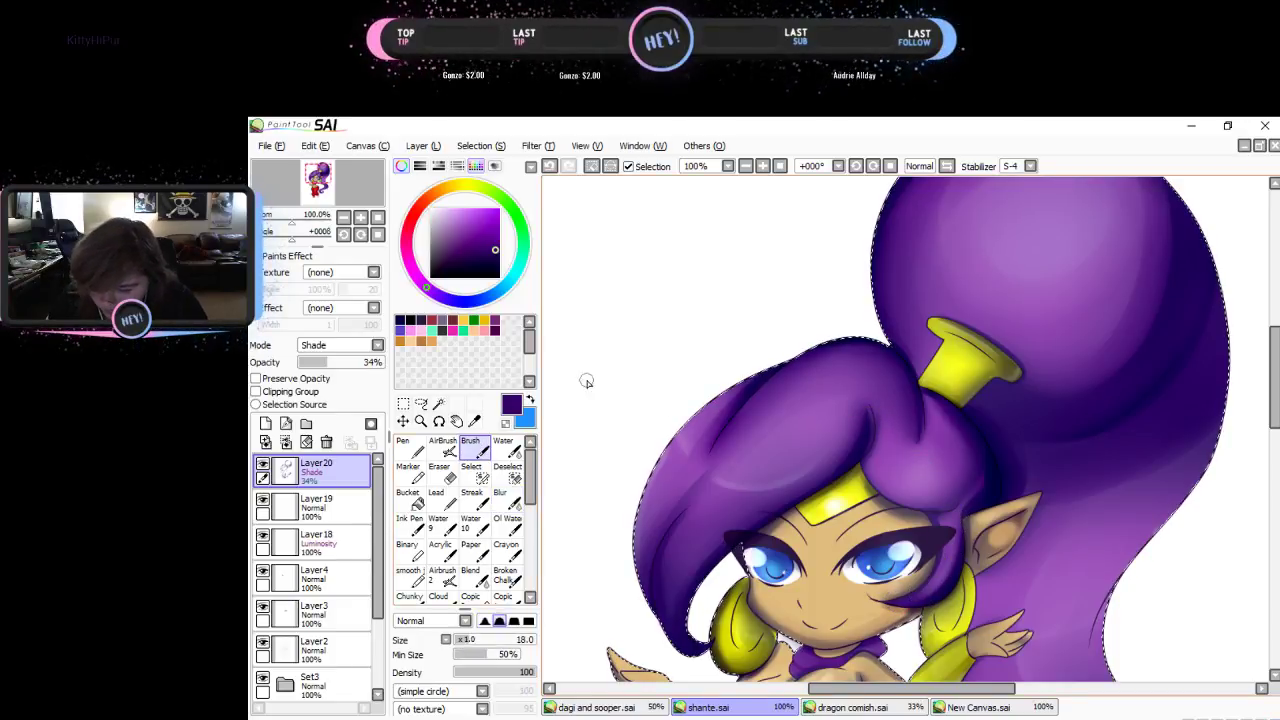
mouse_move(865, 401)
mouse_down()
mouse_move(868, 465)
mouse_move(900, 506)
mouse_move(955, 505)
mouse_up()
click(500, 493)
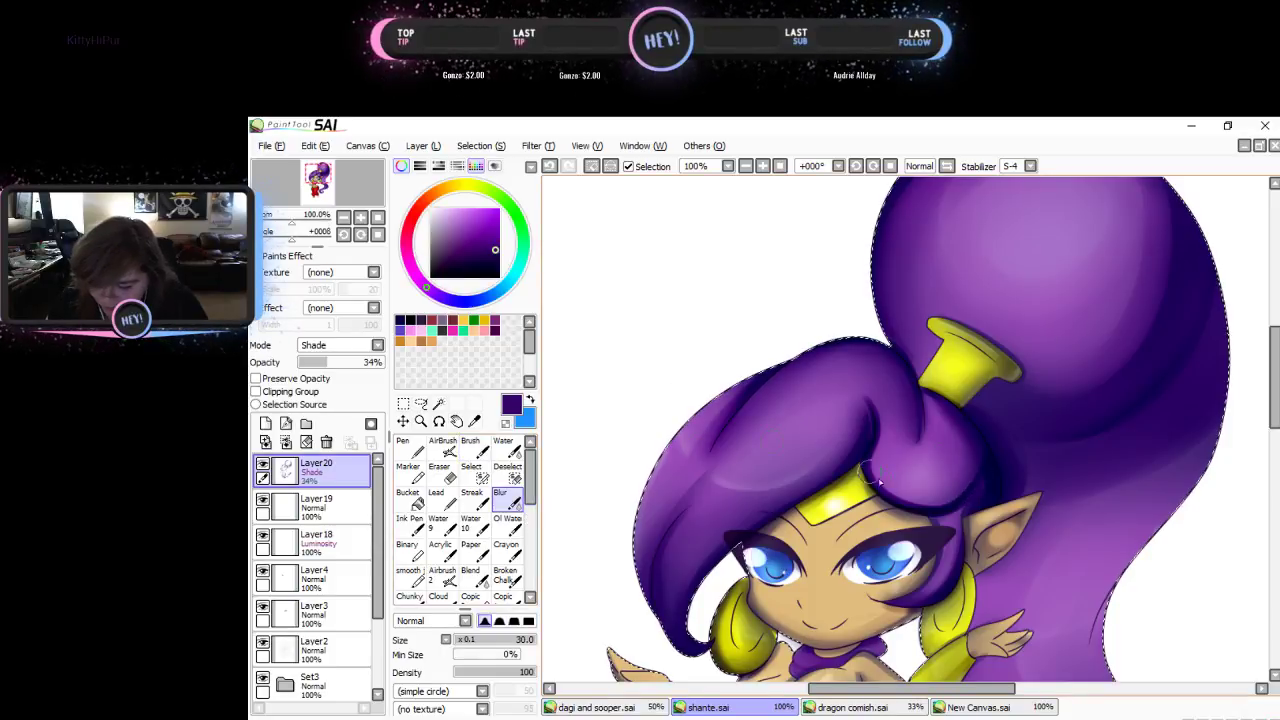
mouse_move(864, 489)
mouse_down()
mouse_move(934, 509)
mouse_move(870, 492)
mouse_move(862, 461)
mouse_move(892, 419)
mouse_move(883, 381)
mouse_move(870, 392)
mouse_move(883, 479)
mouse_move(936, 494)
mouse_move(970, 472)
mouse_move(981, 438)
mouse_move(962, 484)
mouse_move(892, 492)
mouse_move(873, 386)
mouse_move(854, 384)
mouse_move(899, 496)
mouse_move(988, 433)
mouse_move(962, 496)
mouse_move(926, 513)
mouse_move(972, 498)
mouse_move(927, 526)
mouse_move(936, 520)
mouse_move(938, 557)
mouse_move(885, 593)
mouse_up()
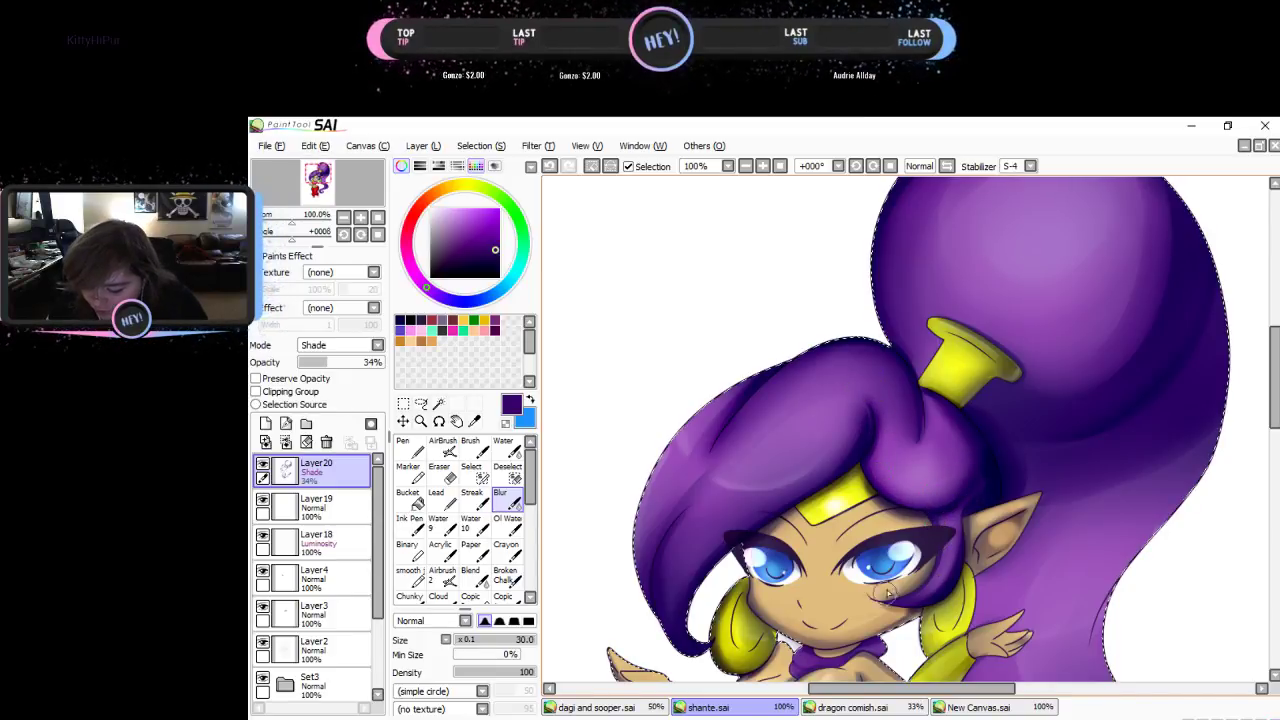
- Shade the outer edge of the ponytail where it curves inward with the Brush at size 18 and soften it with Blur
click(470, 445)
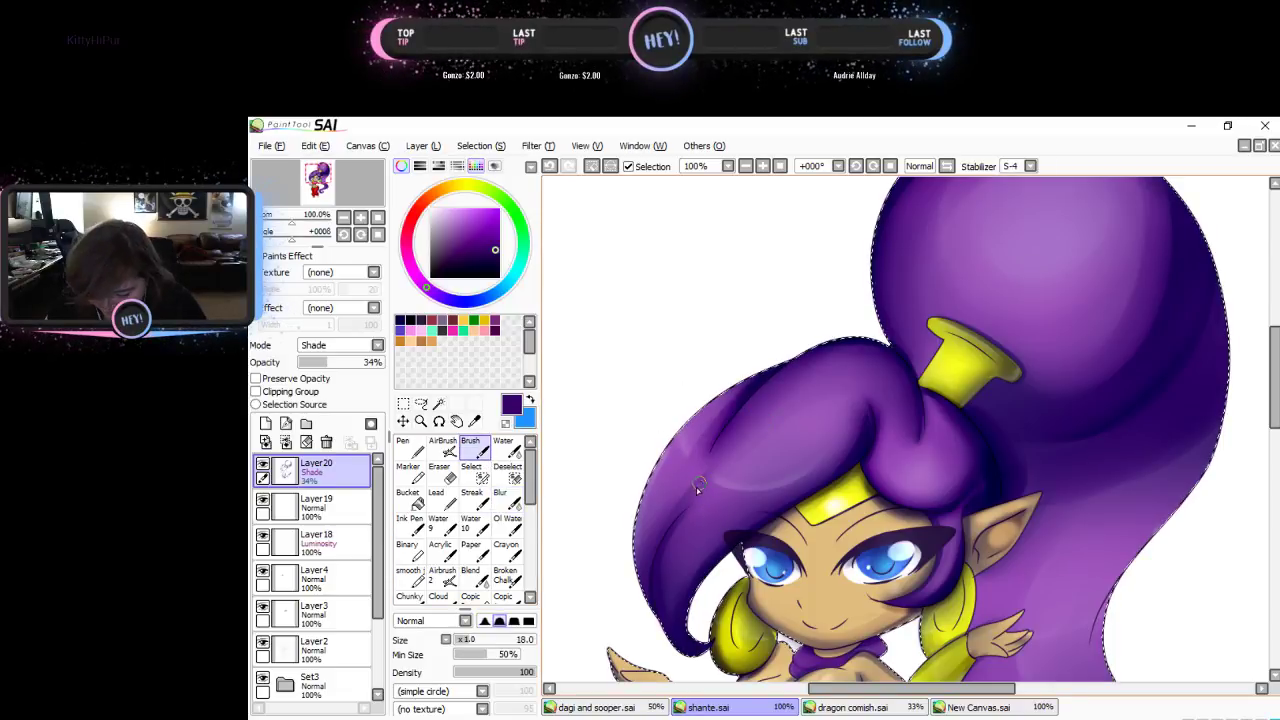
drag(684, 496, 652, 582)
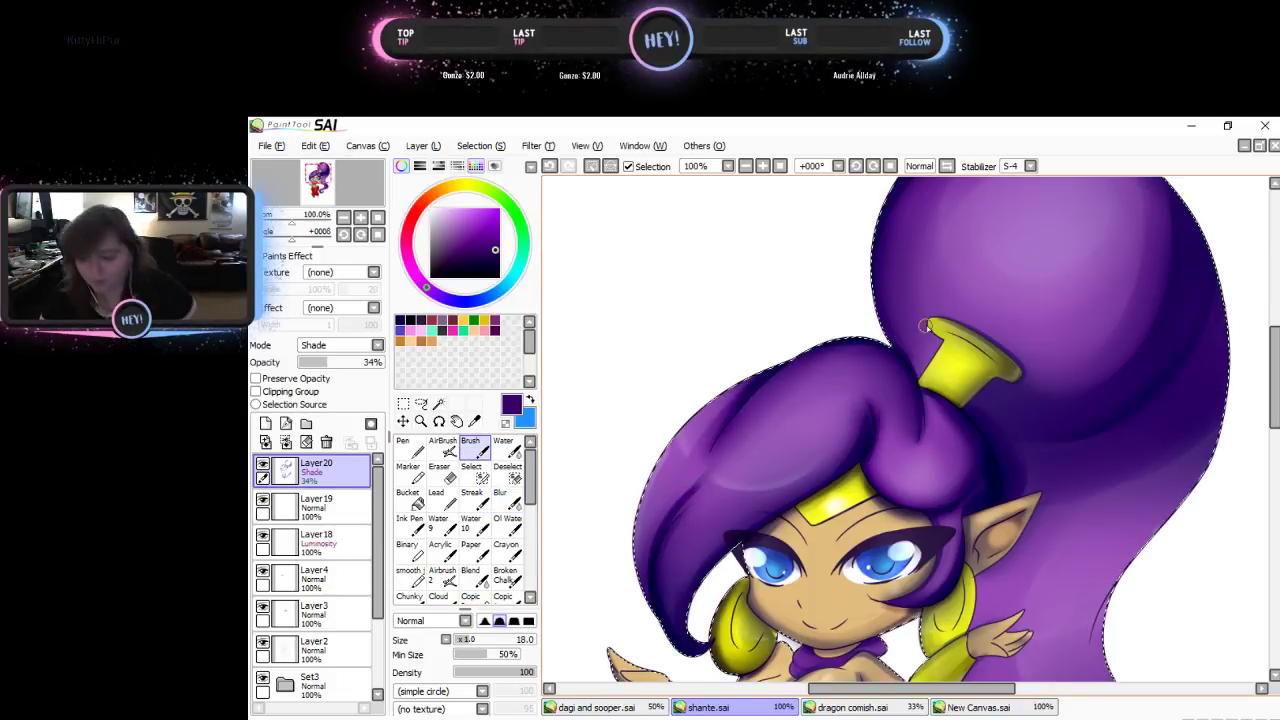
key(ctrl+z)
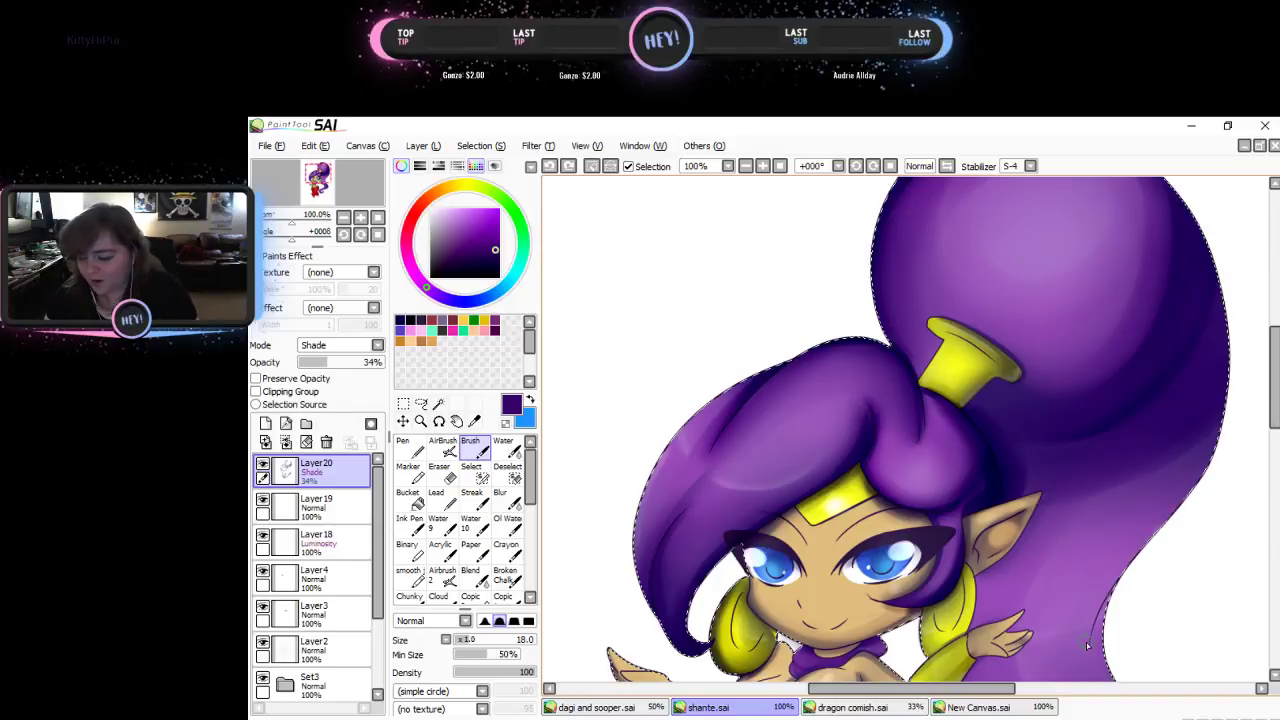
mouse_move(1088, 616)
mouse_down()
mouse_move(1222, 420)
mouse_move(1228, 300)
mouse_up()
click(499, 492)
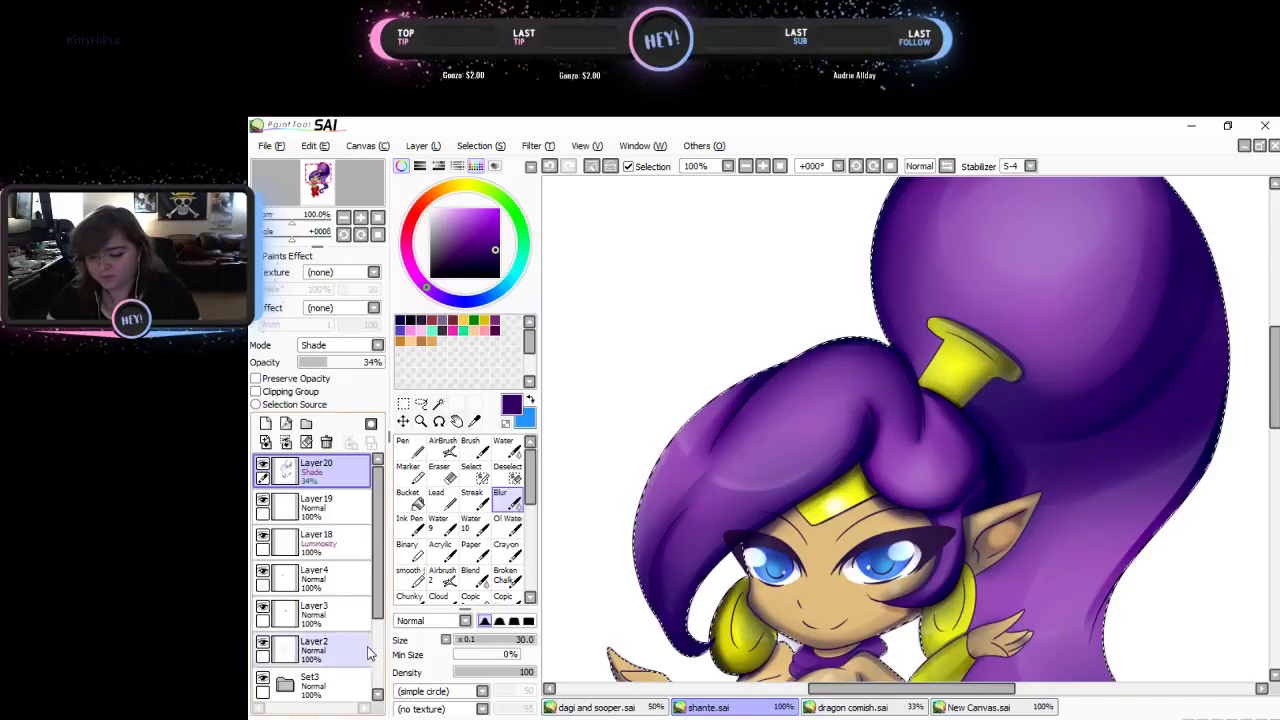
- Reduce the Brush to size 7, shade the jawline below the cheek and soften the shadow with Blur
drag(309, 184, 313, 192)
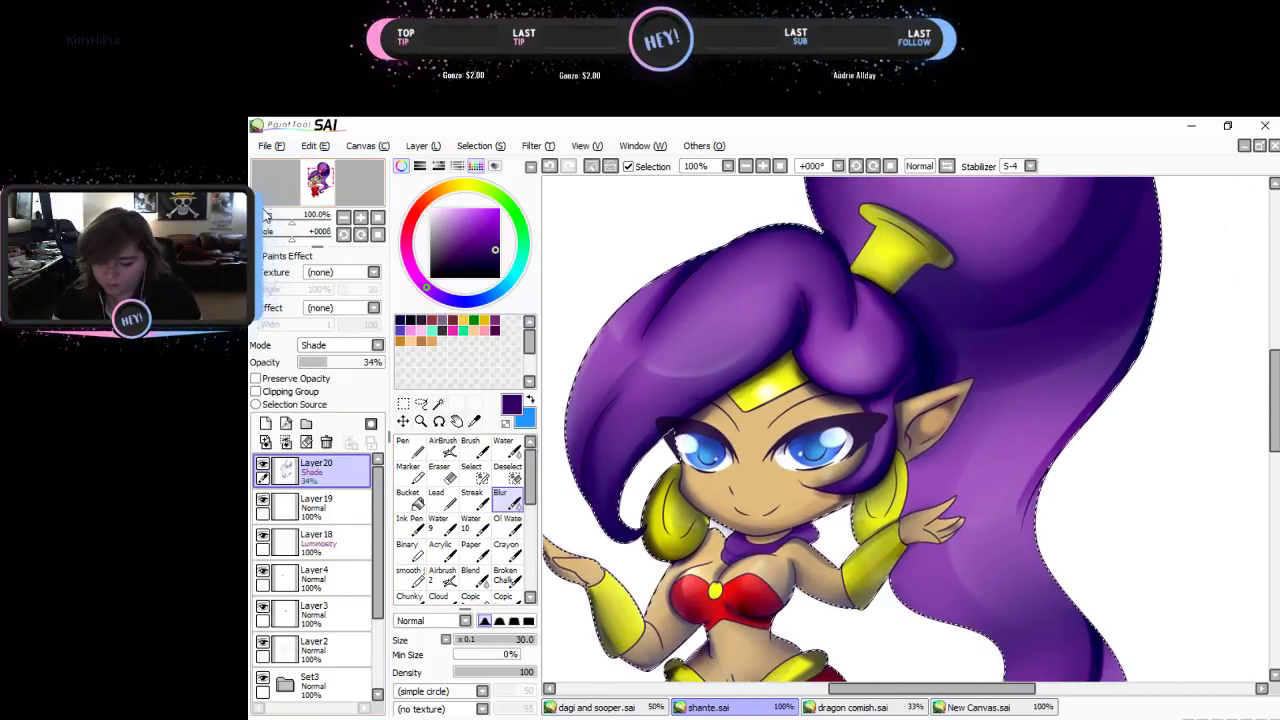
click(470, 447)
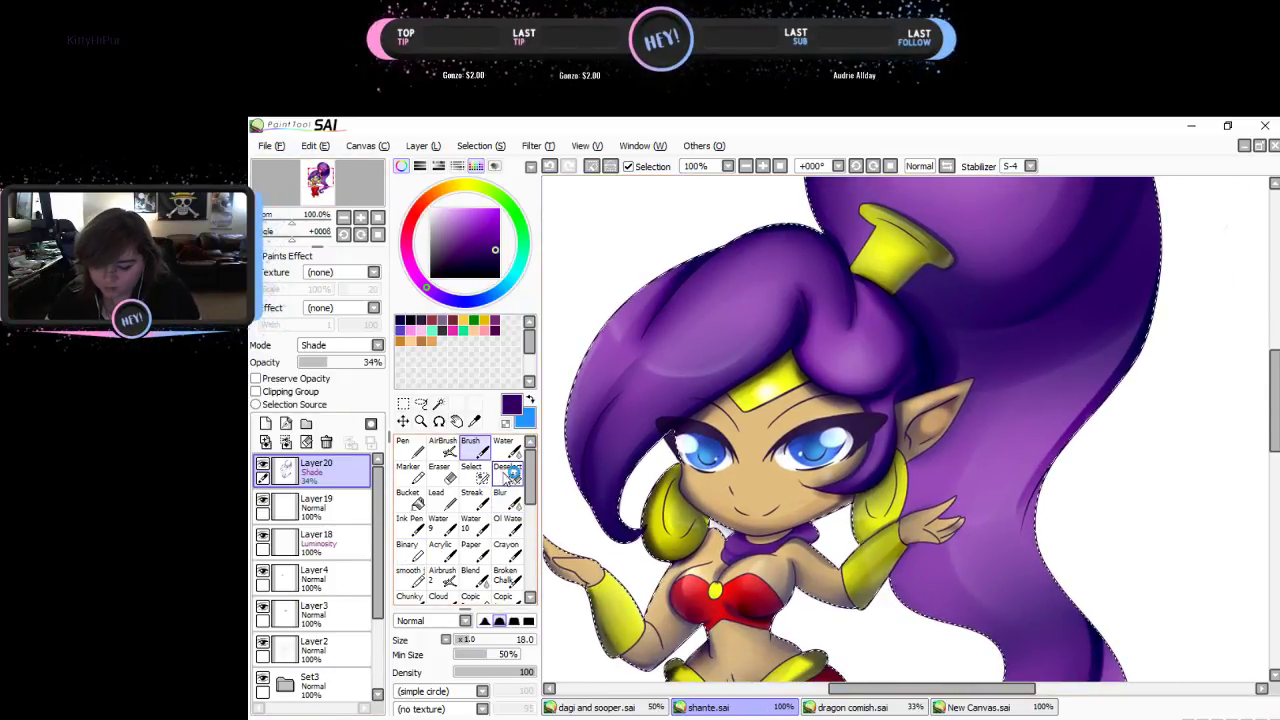
drag(475, 638, 461, 640)
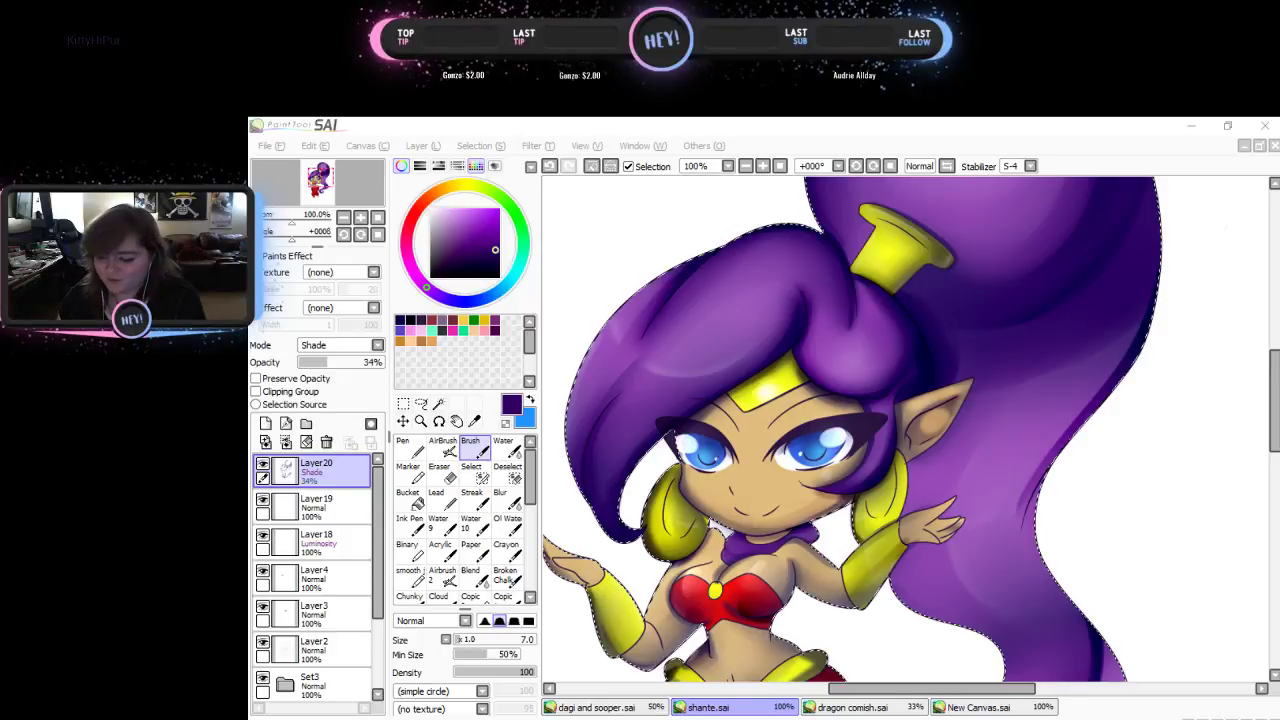
click(829, 505)
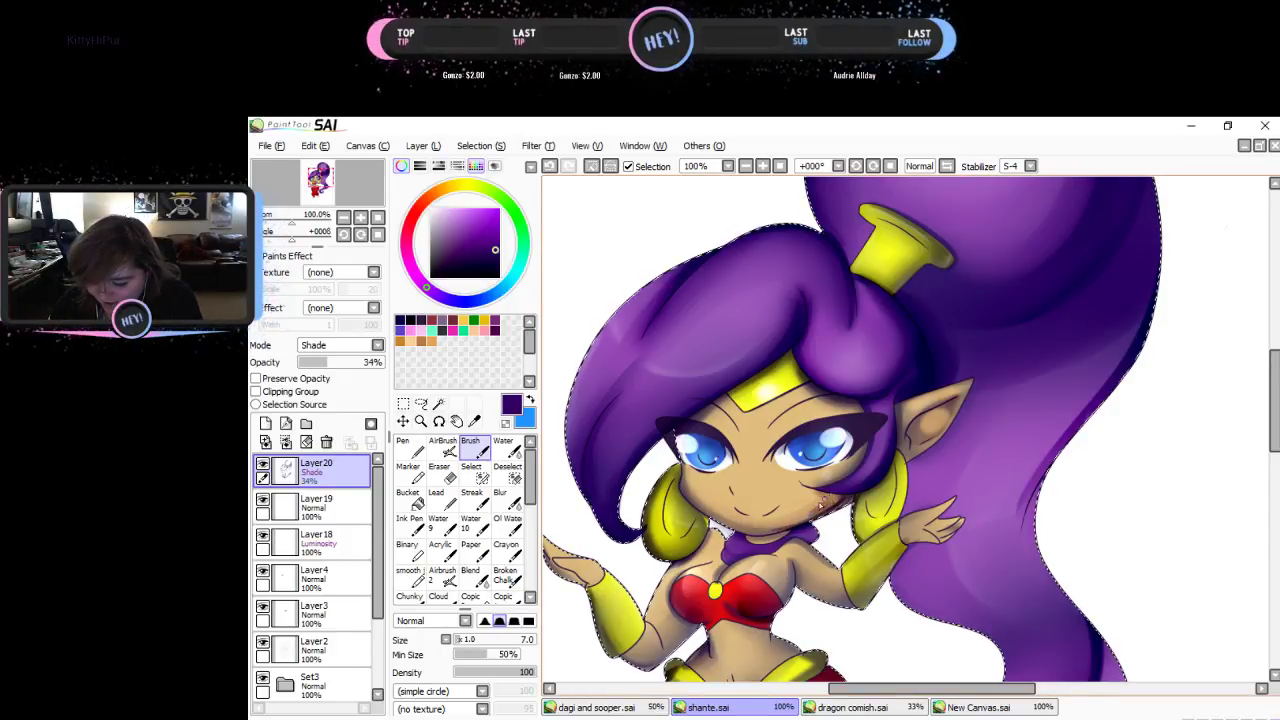
click(499, 496)
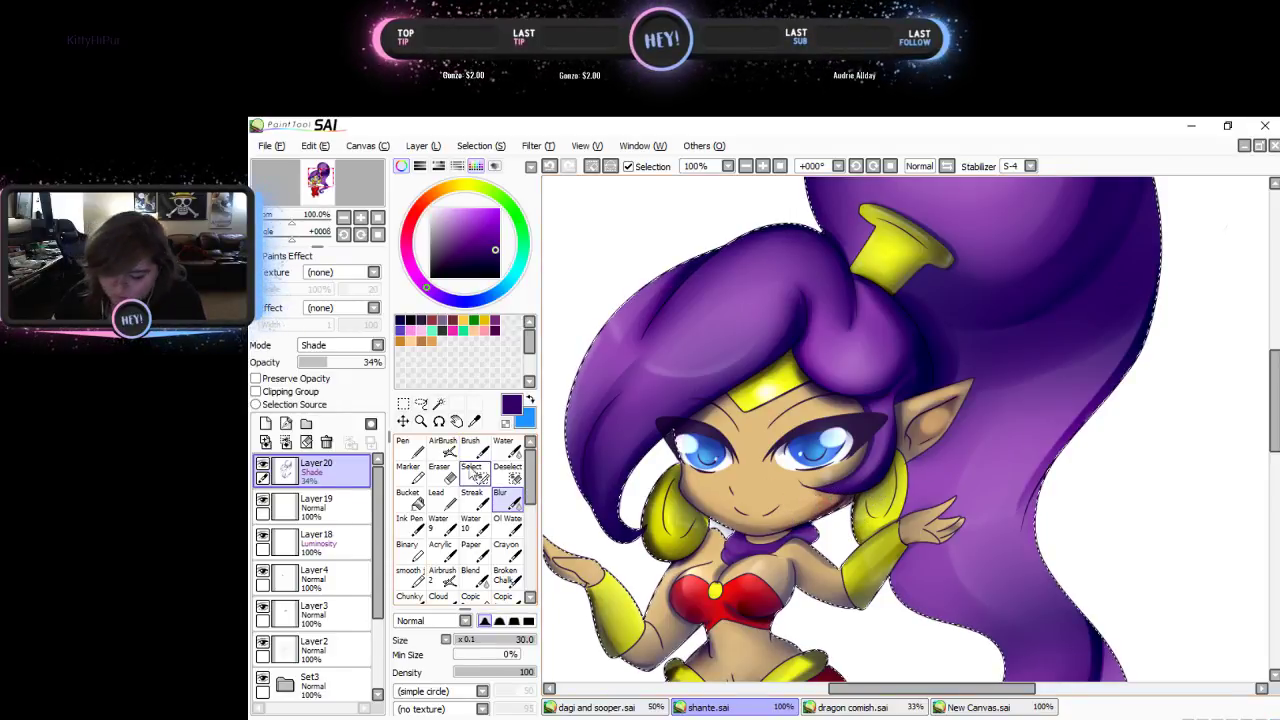
- Shade the underside of the bent arm and gold bracer nearest the ponytail with the Brush and blend it with Blur
click(470, 447)
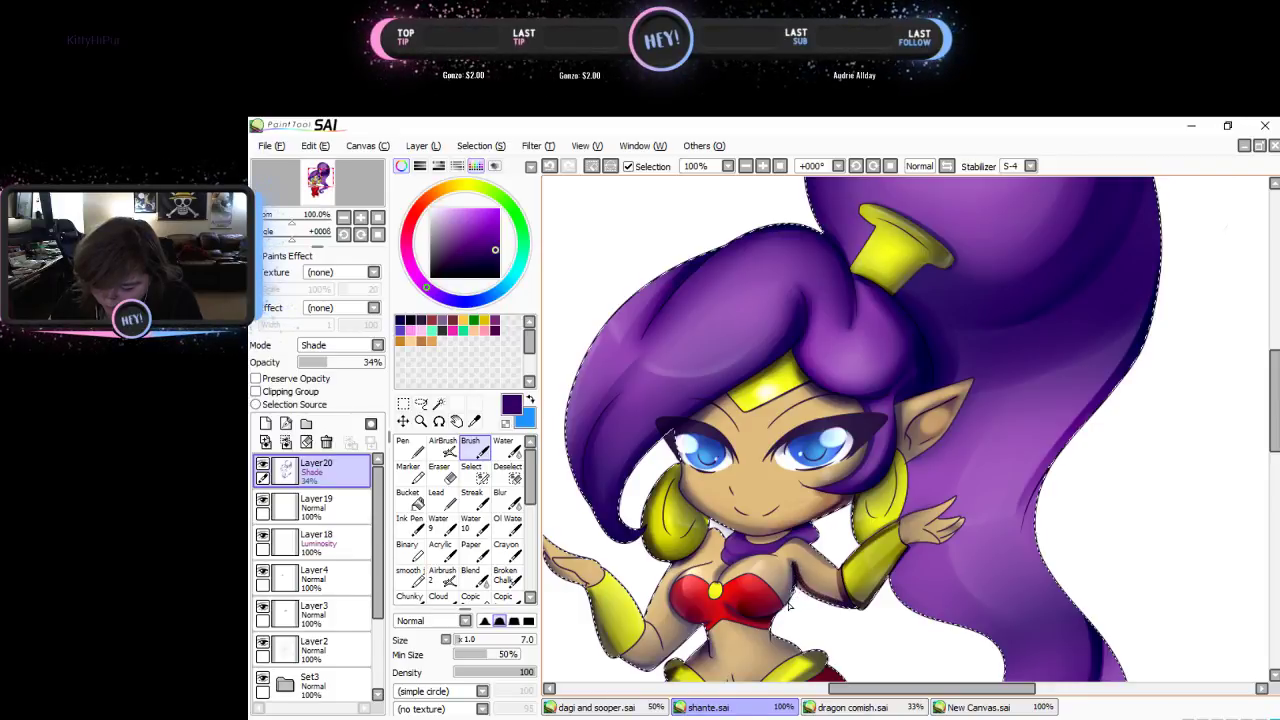
click(500, 496)
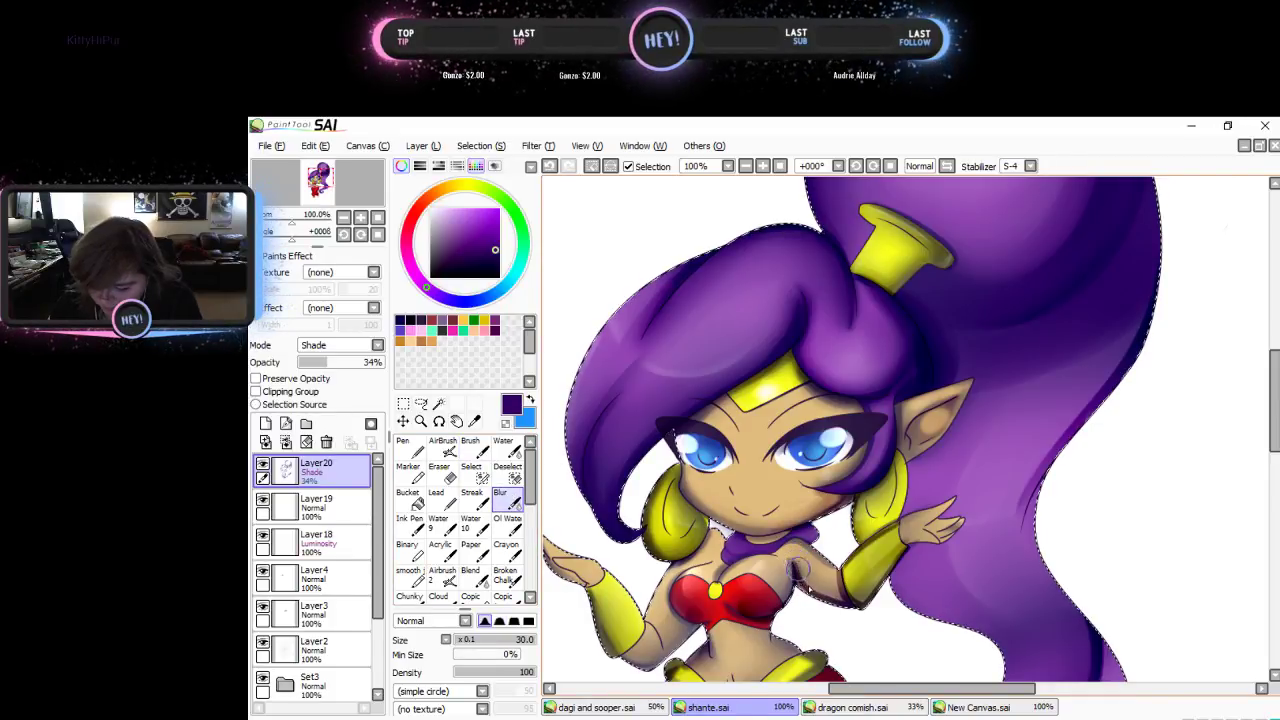
mouse_move(834, 590)
mouse_down()
mouse_move(828, 560)
mouse_move(861, 593)
mouse_move(886, 553)
mouse_move(855, 600)
mouse_move(908, 531)
mouse_move(852, 570)
mouse_move(934, 499)
mouse_move(900, 540)
mouse_move(880, 600)
mouse_up()
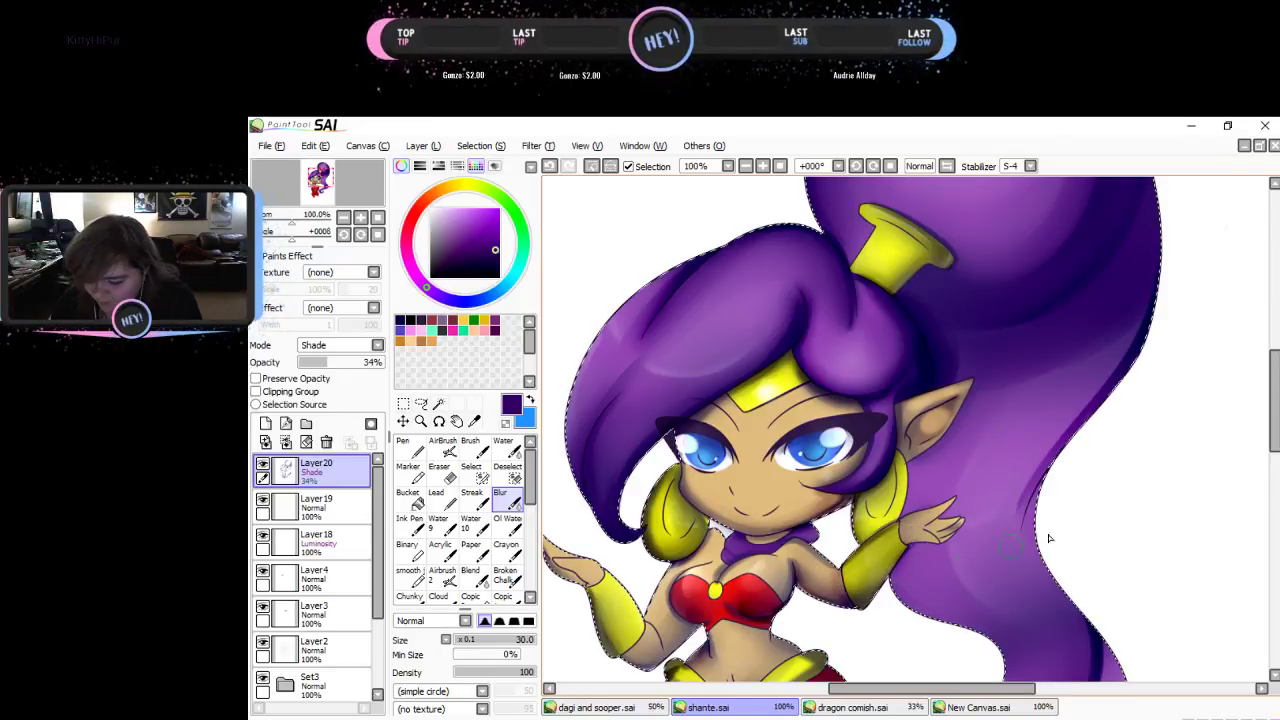
- Shade the irises of both blue eyes with the Brush at size 7 and soften the shadows with Blur at size 30
mouse_move(1273, 410)
mouse_down()
mouse_move(1273, 463)
mouse_move(1273, 400)
mouse_up()
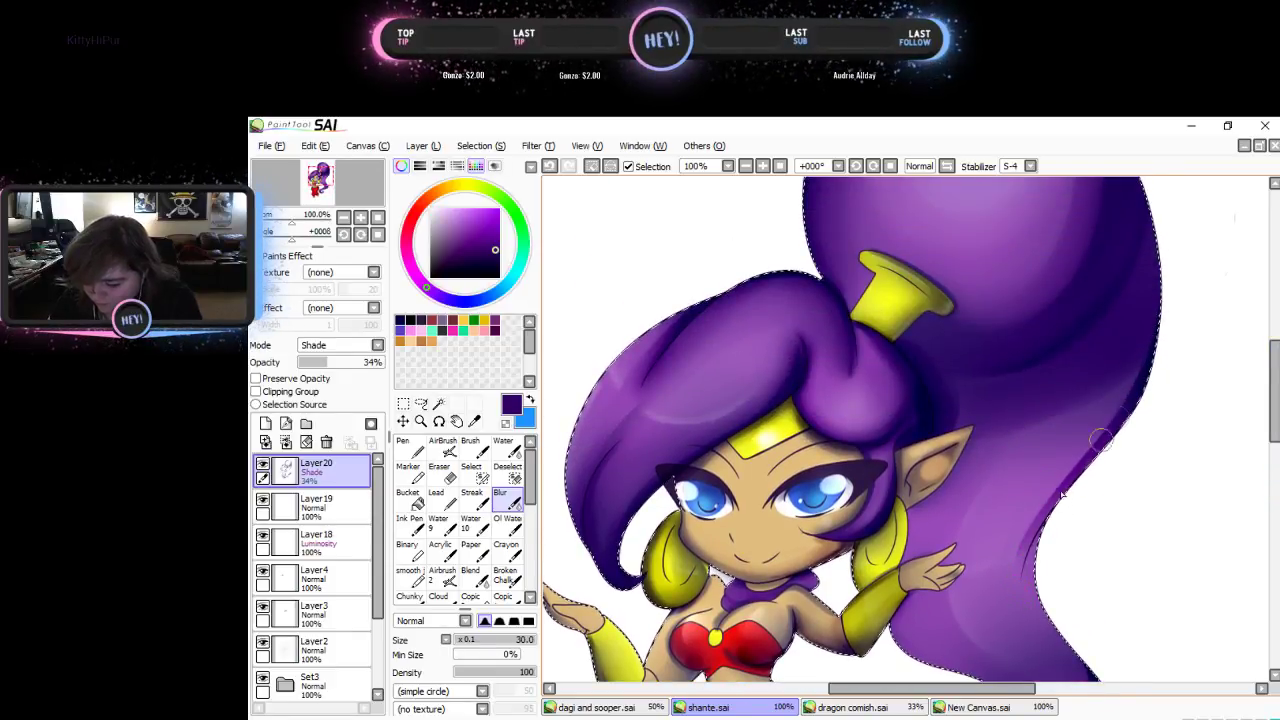
scroll(1276, 460, down, 3)
scroll(1250, 430, up, 1)
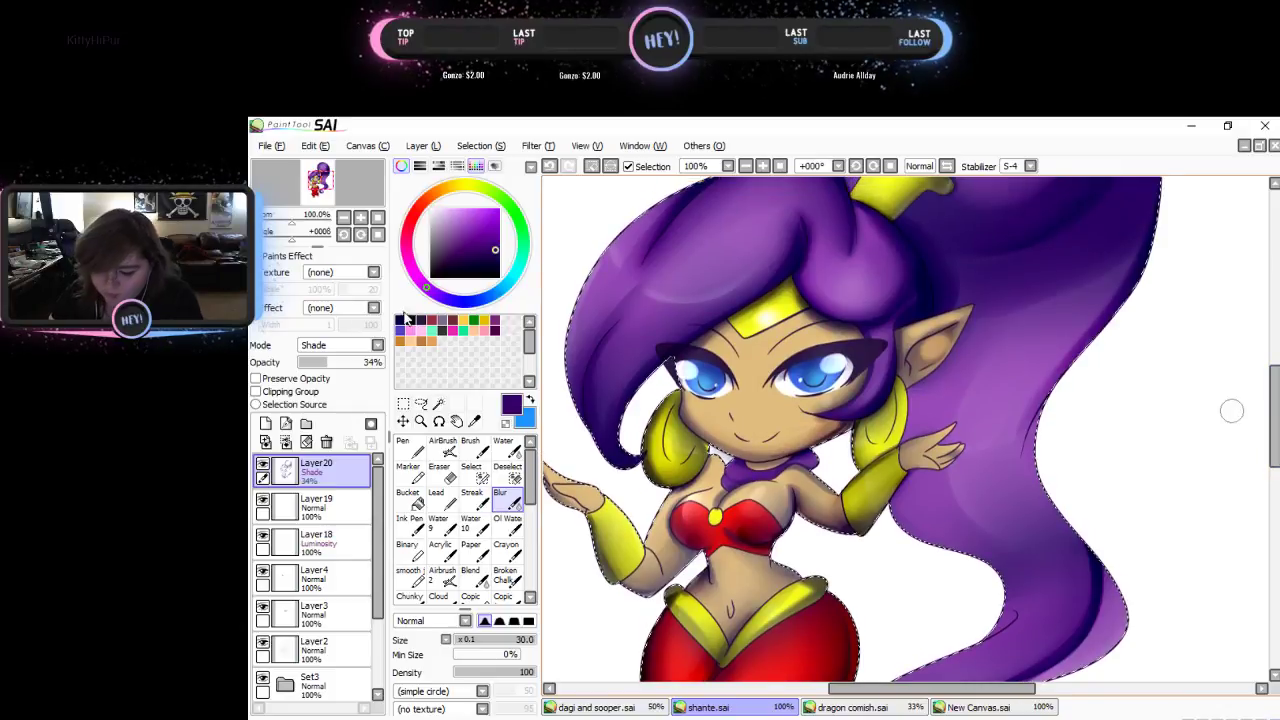
click(470, 446)
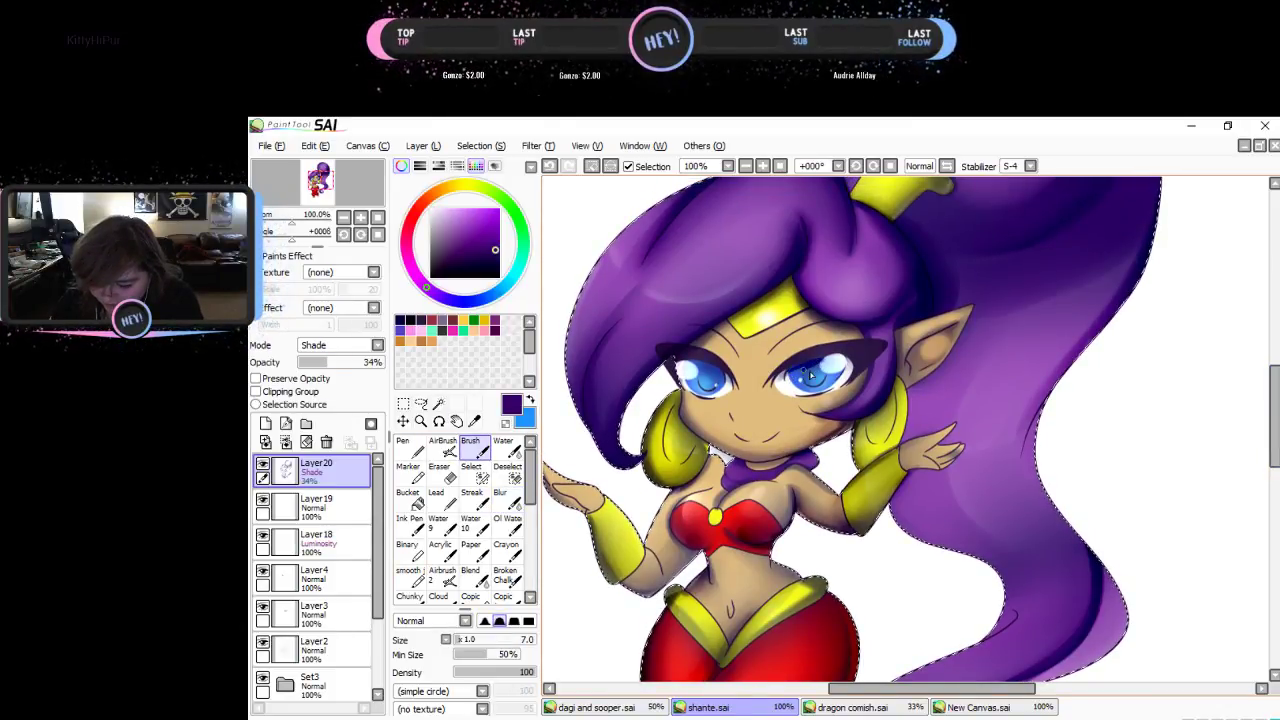
drag(809, 372, 855, 358)
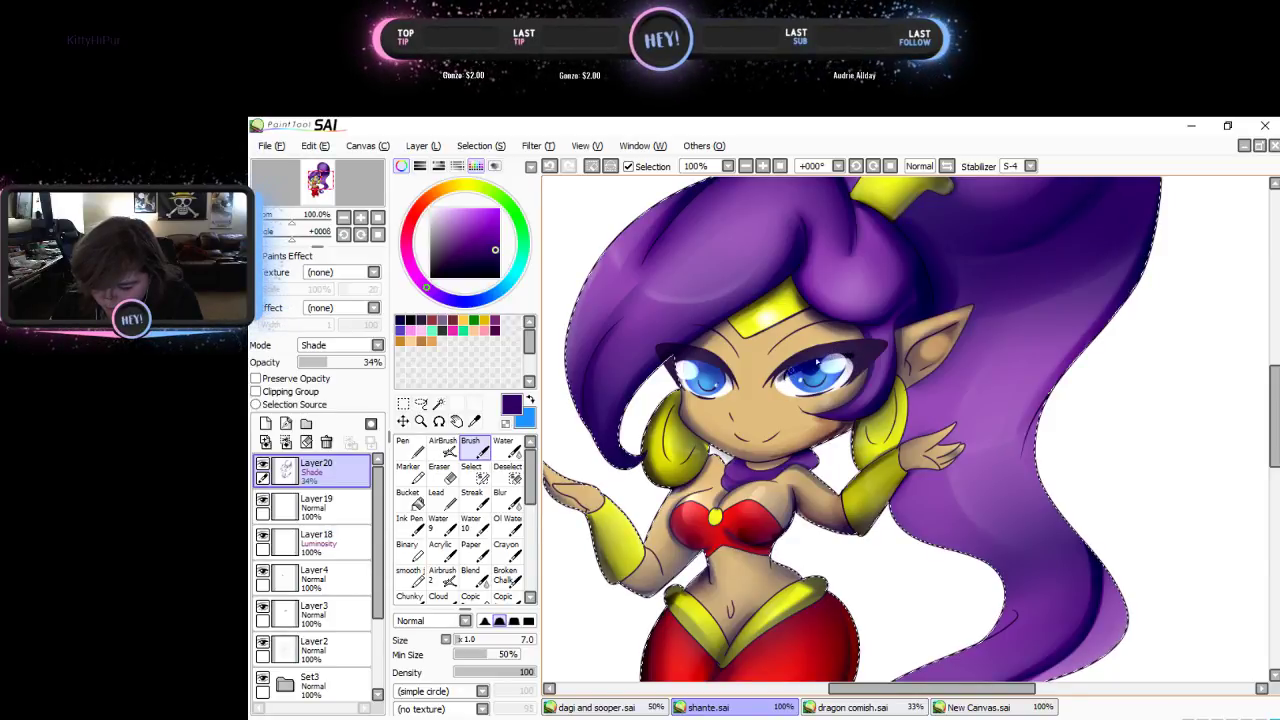
click(500, 493)
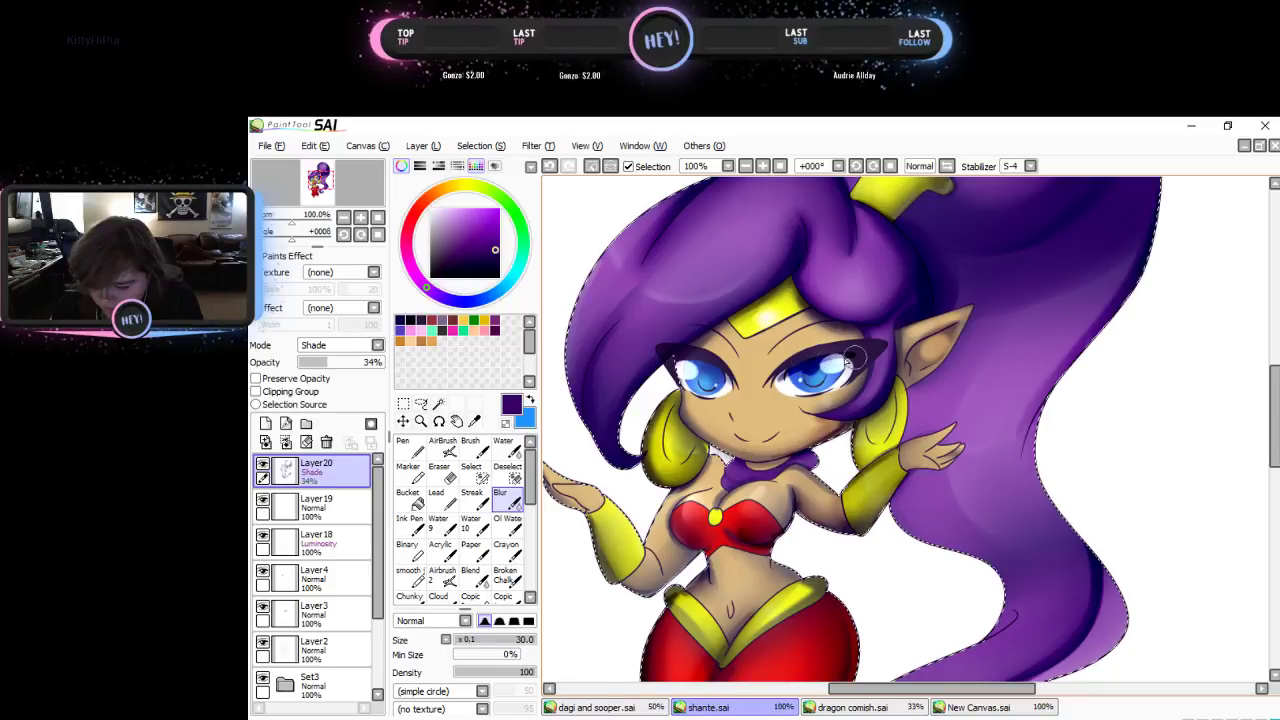
mouse_move(842, 362)
mouse_down()
mouse_move(772, 393)
mouse_move(823, 364)
mouse_up()
click(470, 446)
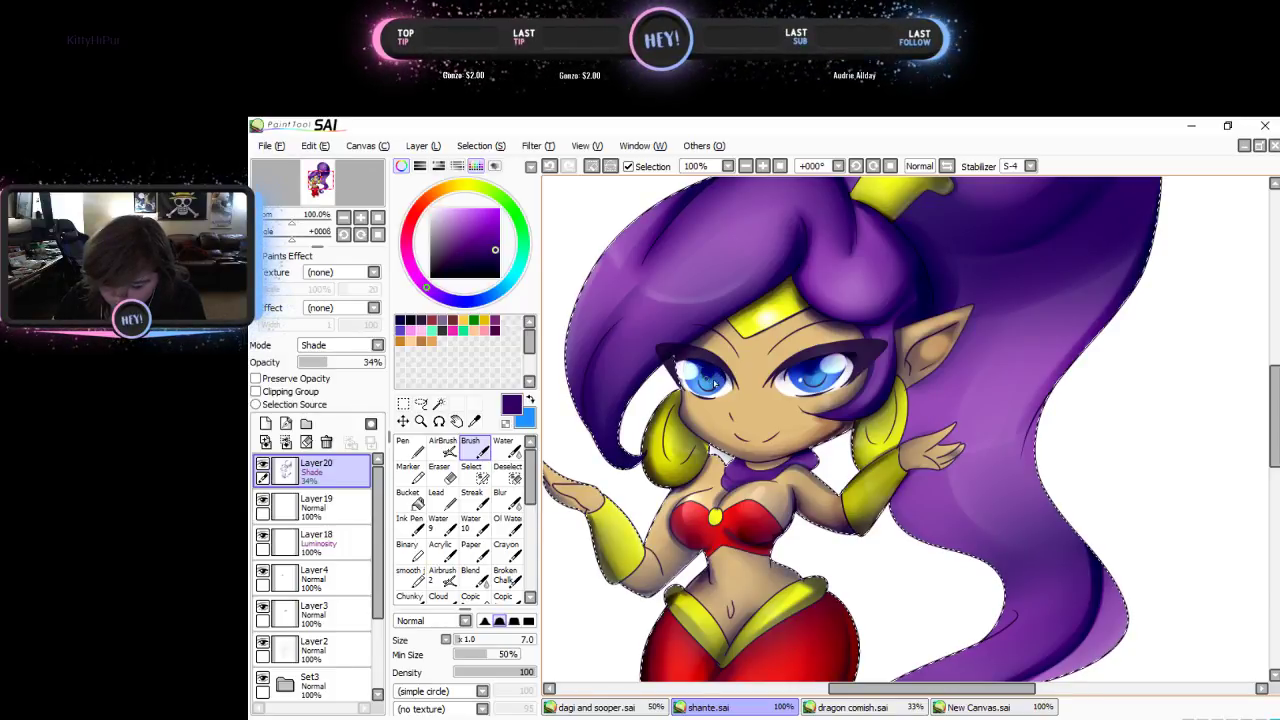
click(500, 497)
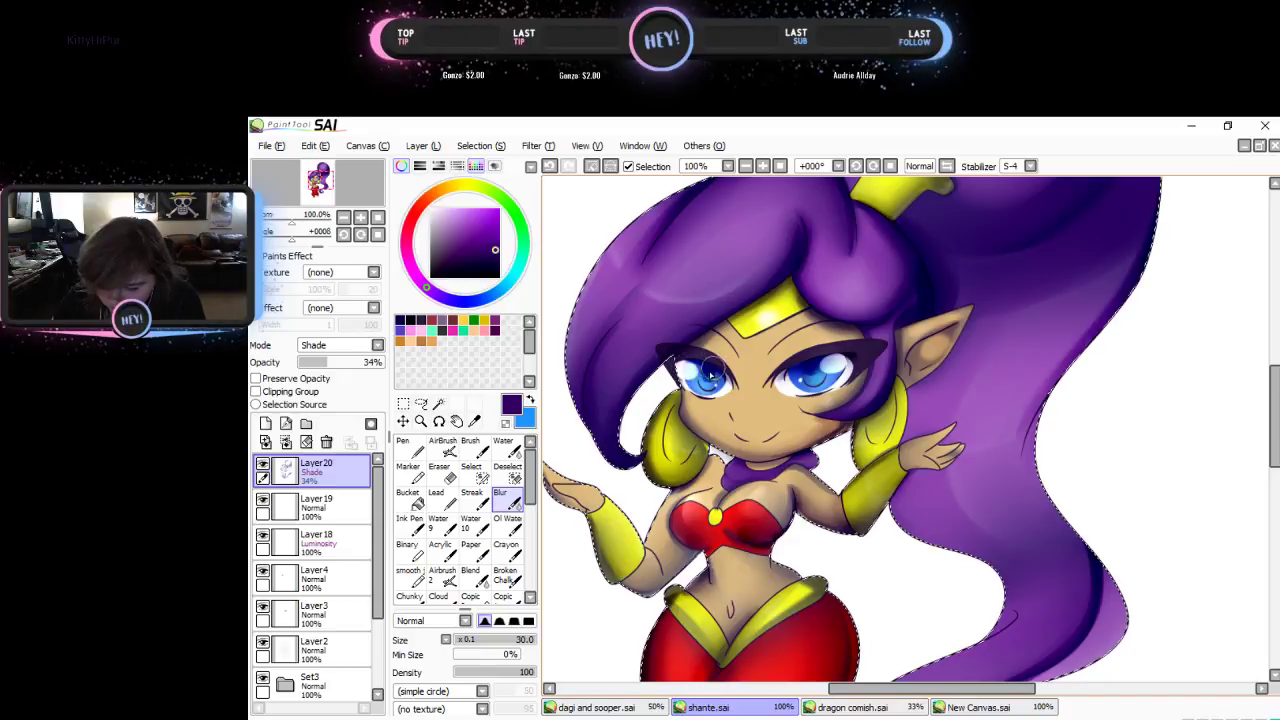
drag(714, 381, 702, 373)
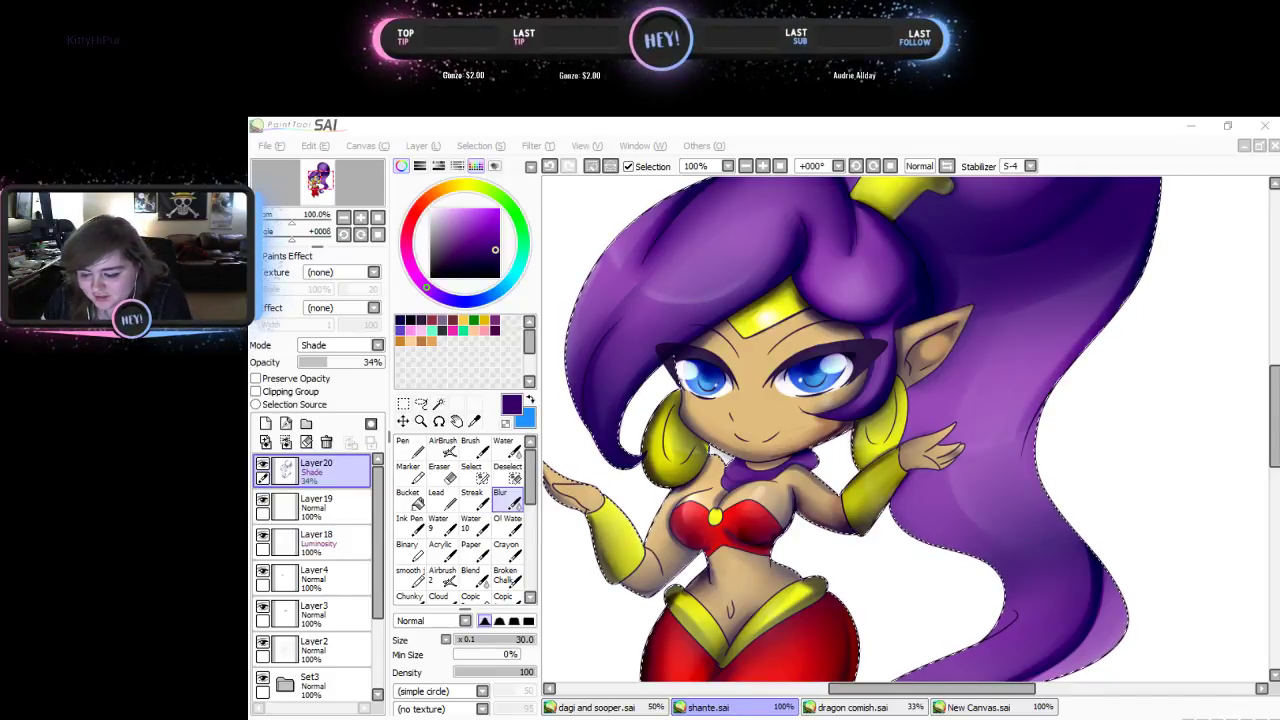
- Erase shading along the lower curve of the ponytail with the Eraser at size 46 and undo the last stroke
click(907, 452)
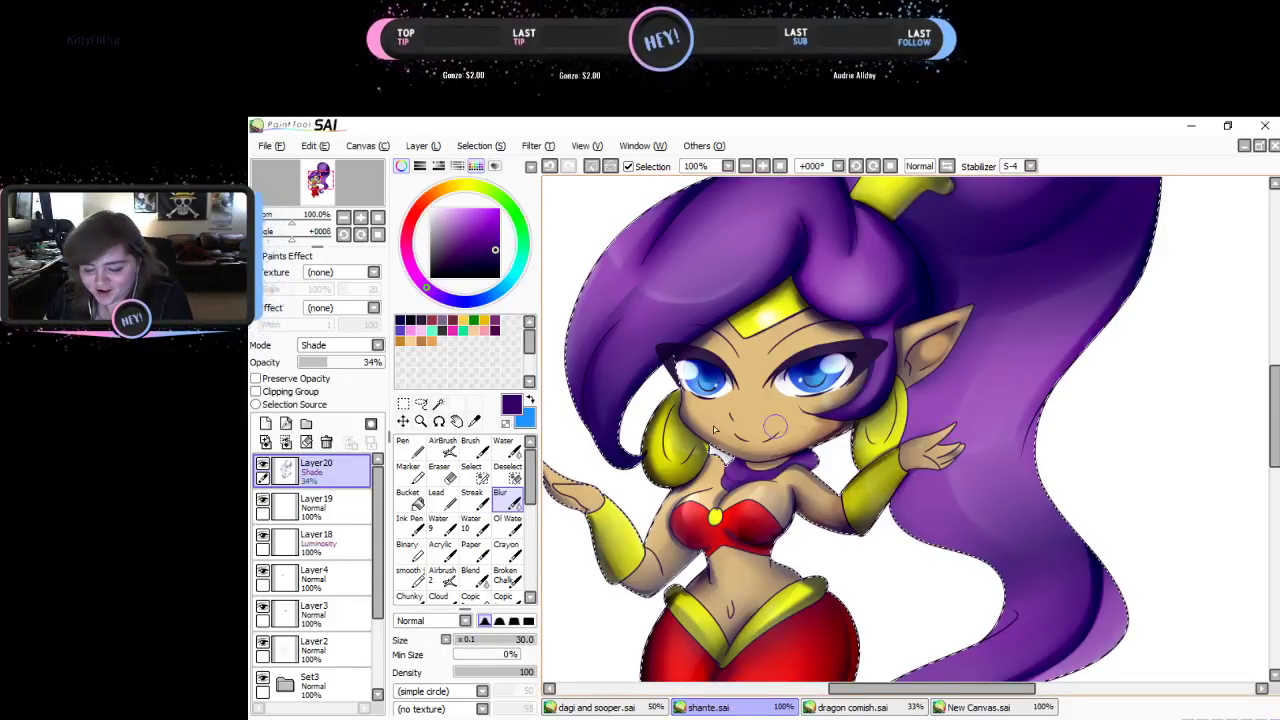
key(e)
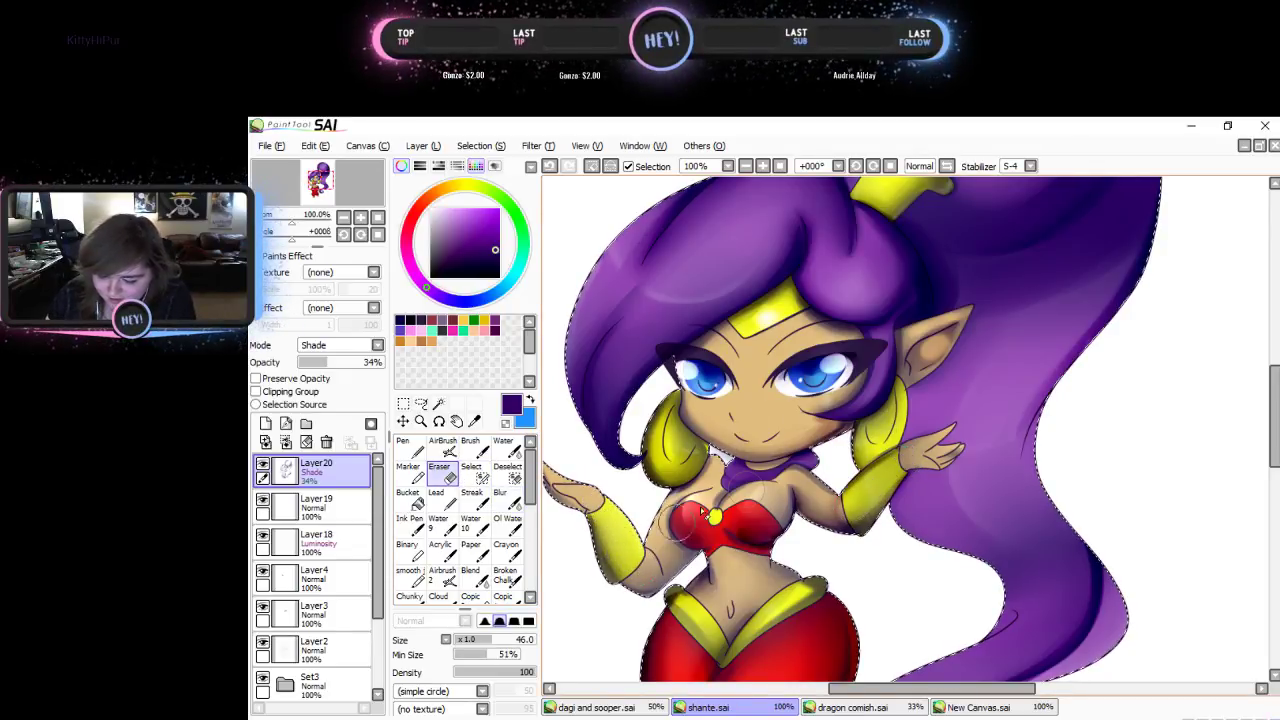
scroll(1230, 460, down, 3)
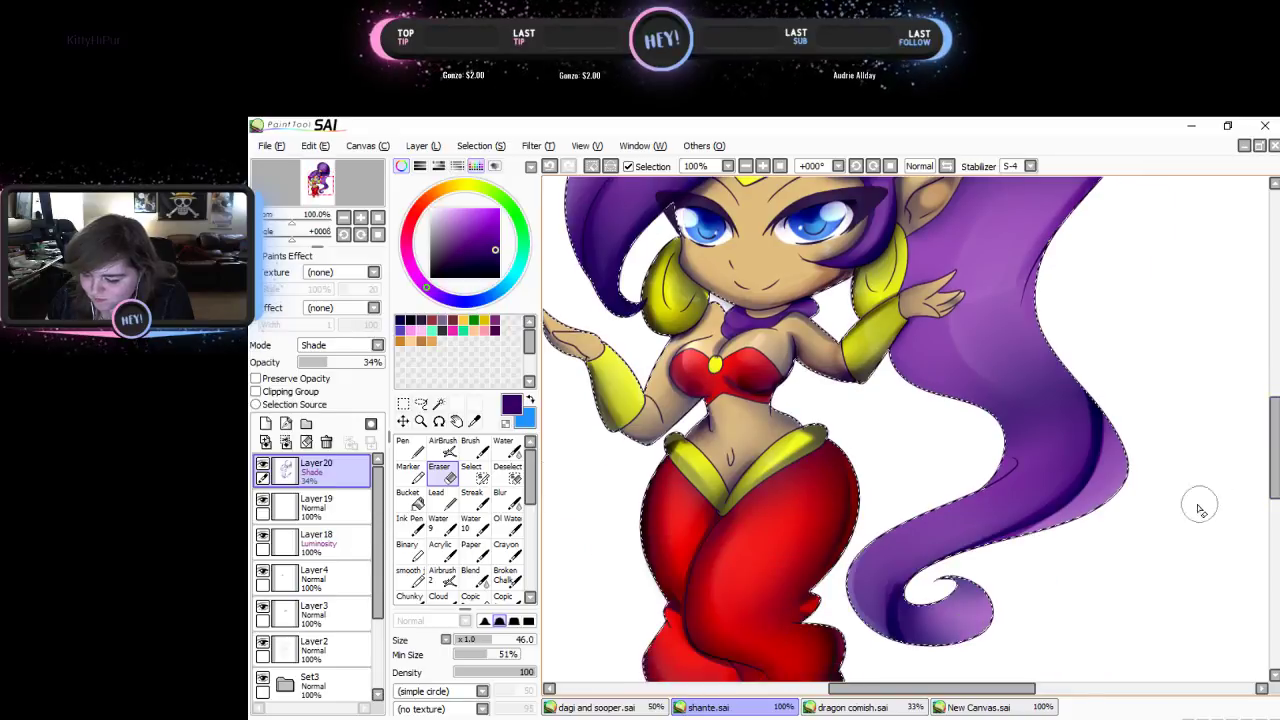
mouse_move(1068, 458)
mouse_down()
mouse_move(979, 522)
mouse_move(1037, 478)
mouse_move(1081, 389)
mouse_move(1058, 432)
mouse_move(952, 515)
mouse_up()
mouse_move(1030, 422)
mouse_down()
mouse_move(940, 512)
mouse_move(879, 548)
mouse_move(859, 592)
mouse_move(880, 640)
mouse_up()
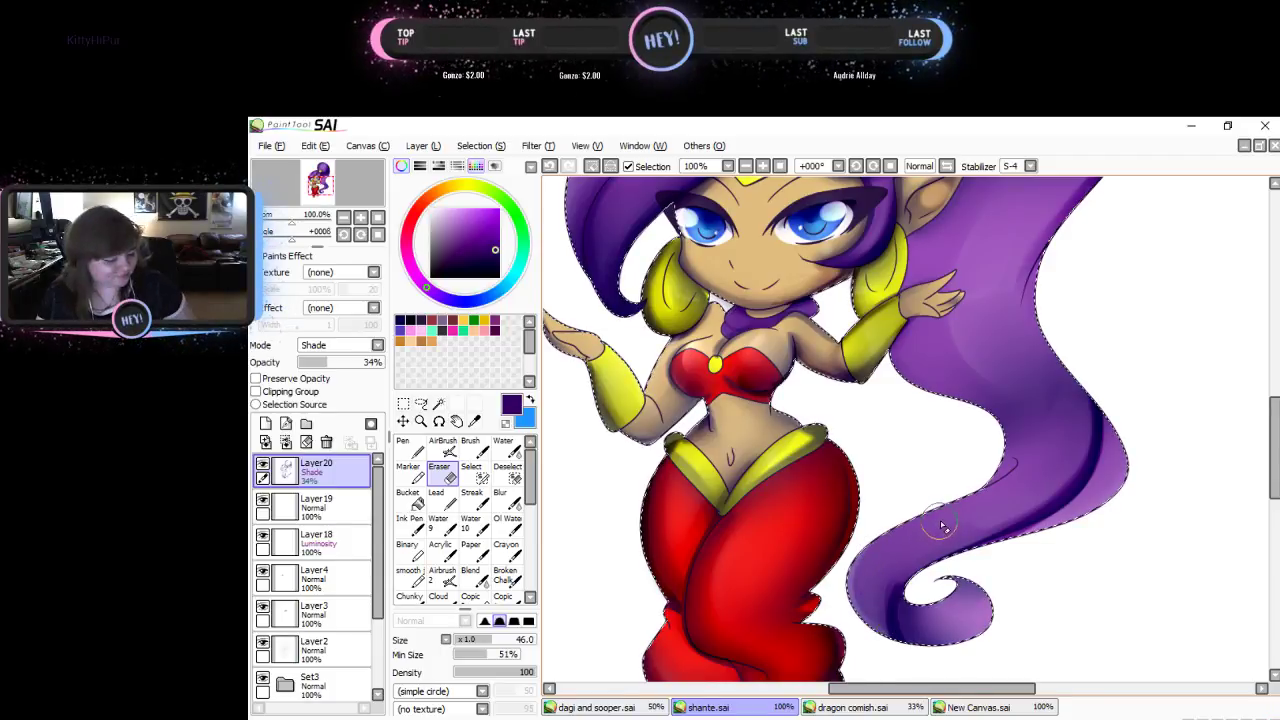
key(ctrl+z)
- Blend the dark shadow band on the lower ponytail with Blur, the Water tool at size 9 and the water bl brush at size 31
click(505, 497)
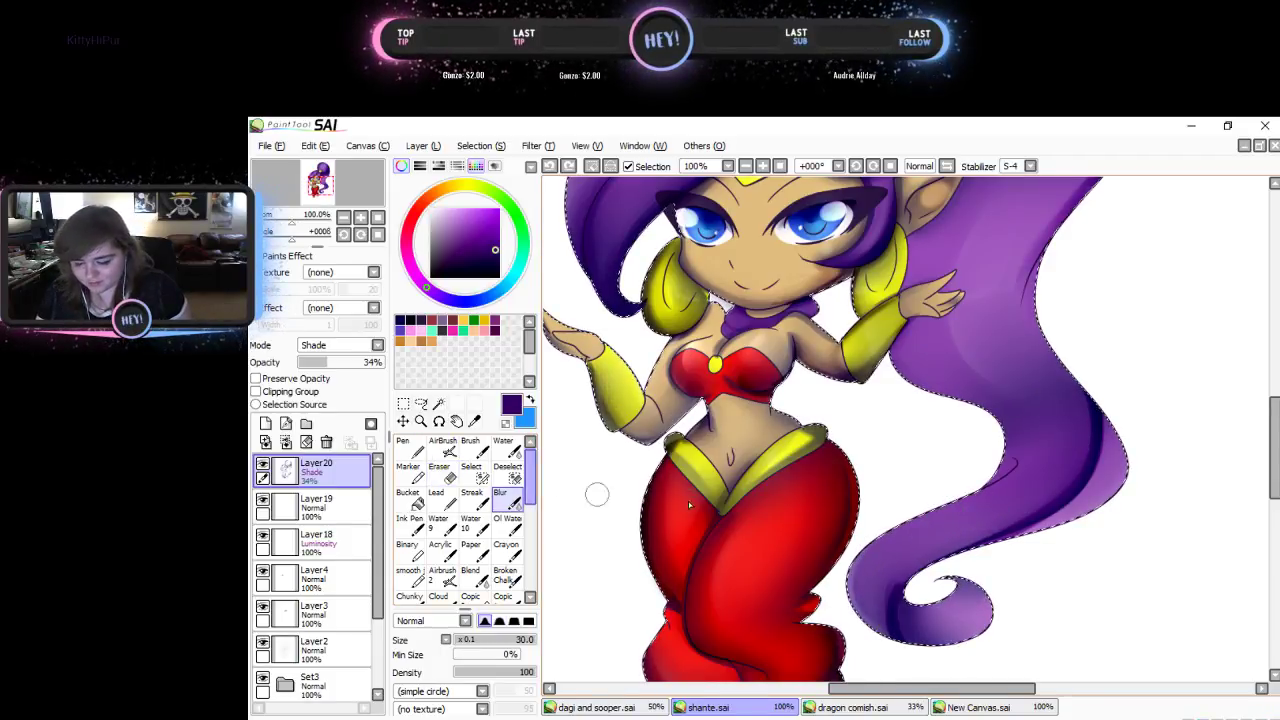
mouse_move(889, 595)
mouse_down()
mouse_move(950, 544)
mouse_move(893, 584)
mouse_move(906, 646)
mouse_move(1073, 502)
mouse_move(975, 541)
mouse_move(1055, 492)
mouse_move(1087, 416)
mouse_move(1079, 383)
mouse_move(1083, 460)
mouse_move(1015, 528)
mouse_move(1011, 518)
mouse_move(962, 552)
mouse_move(1063, 467)
mouse_move(1080, 389)
mouse_move(1082, 406)
mouse_move(988, 524)
mouse_up()
click(514, 447)
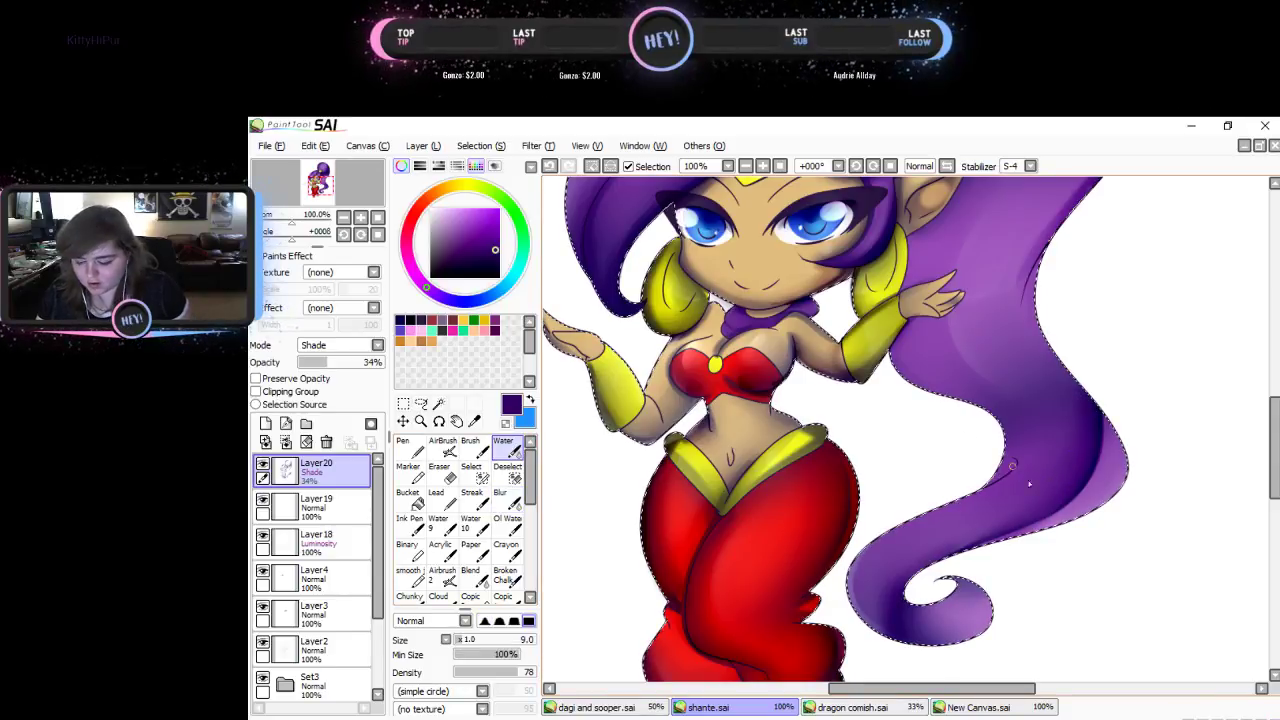
drag(529, 488, 527, 580)
click(475, 484)
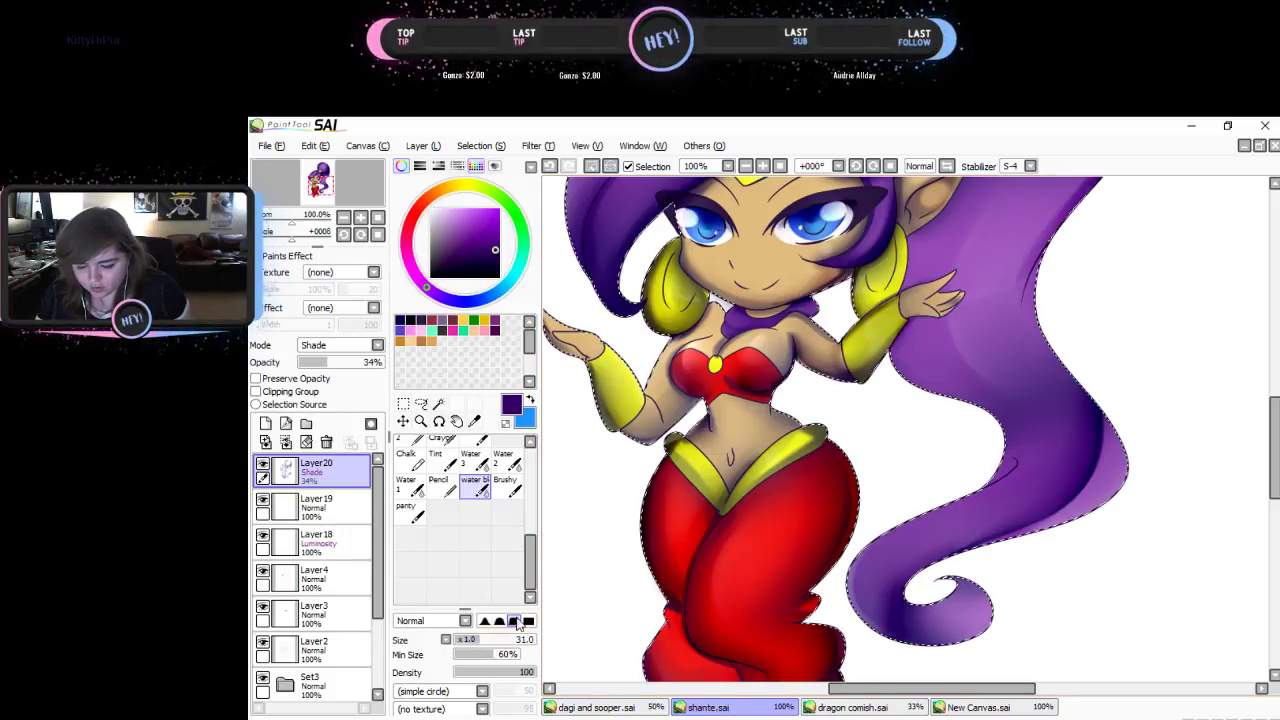
click(485, 640)
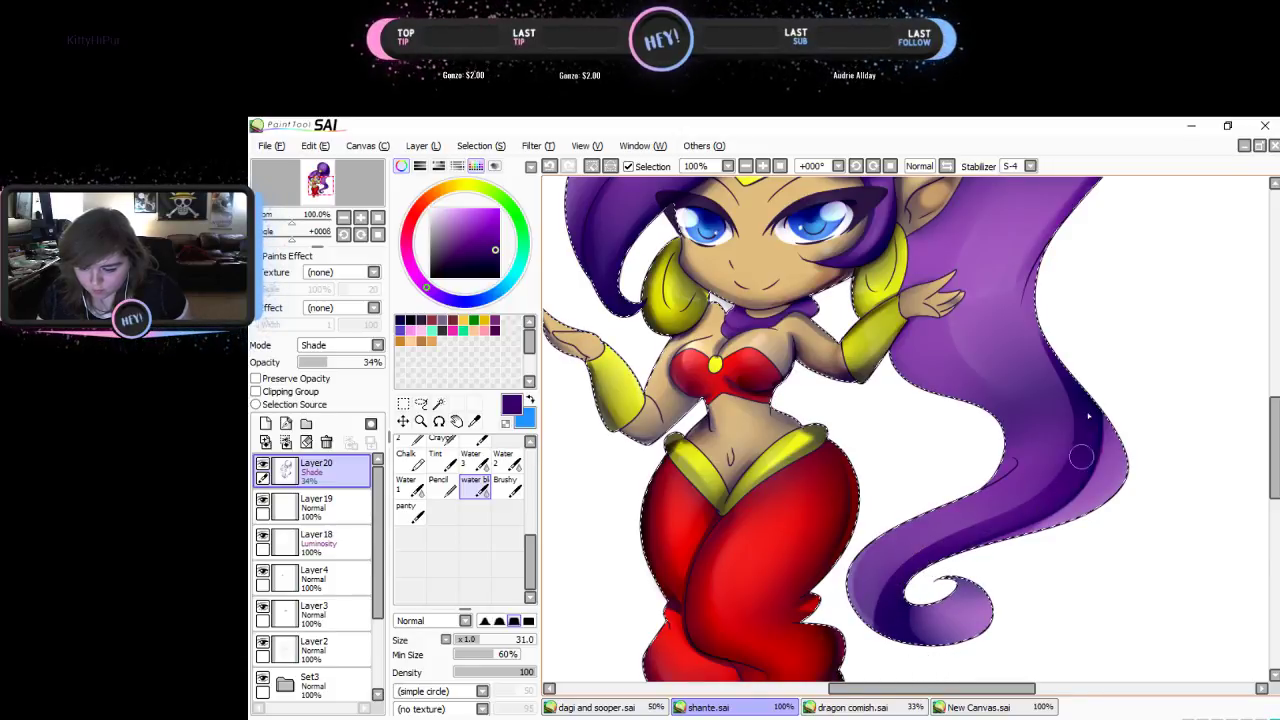
- Enlarge the Blur tool to size 60 and soften the dark shadow where the lower ponytail bends
click(506, 460)
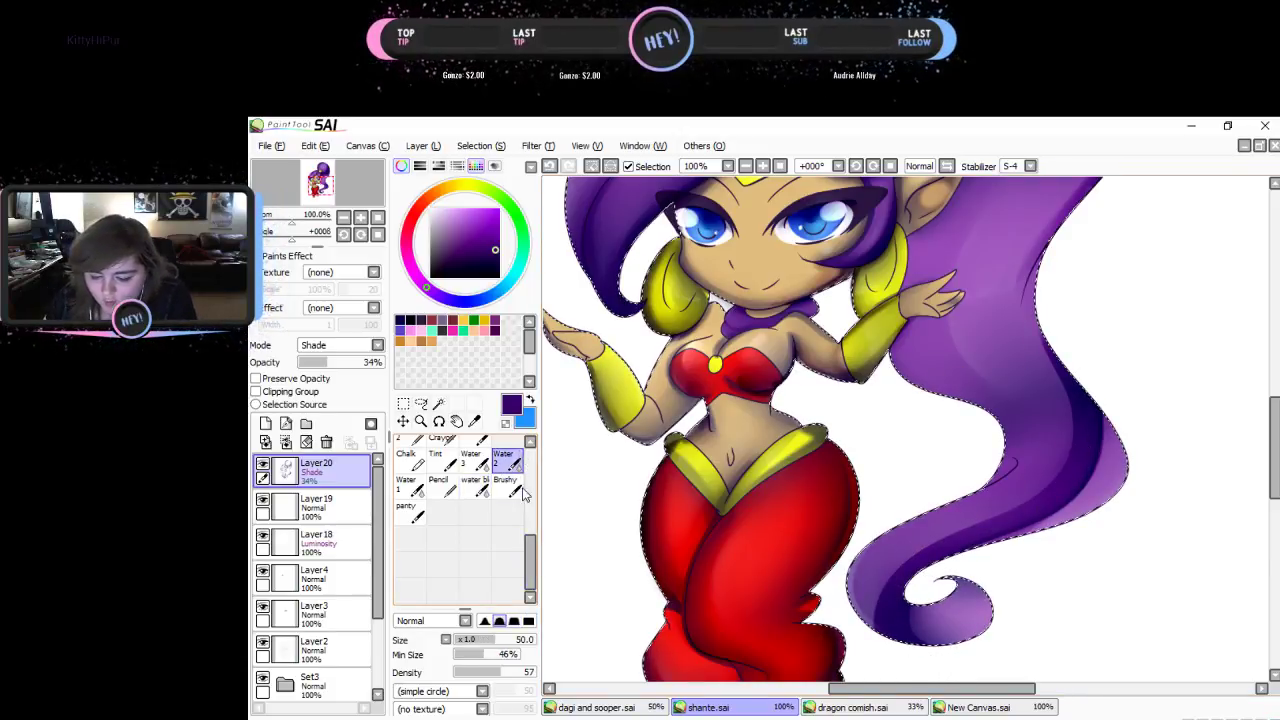
scroll(524, 492, up, 5)
click(505, 450)
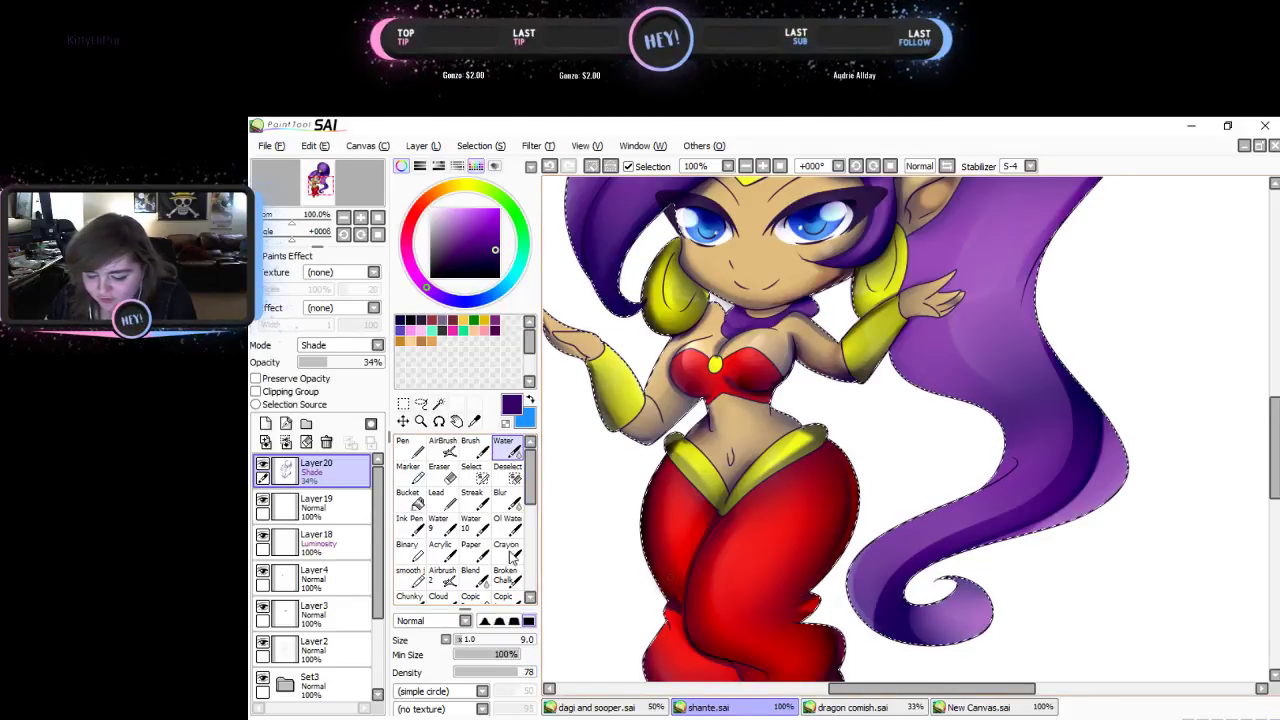
click(446, 478)
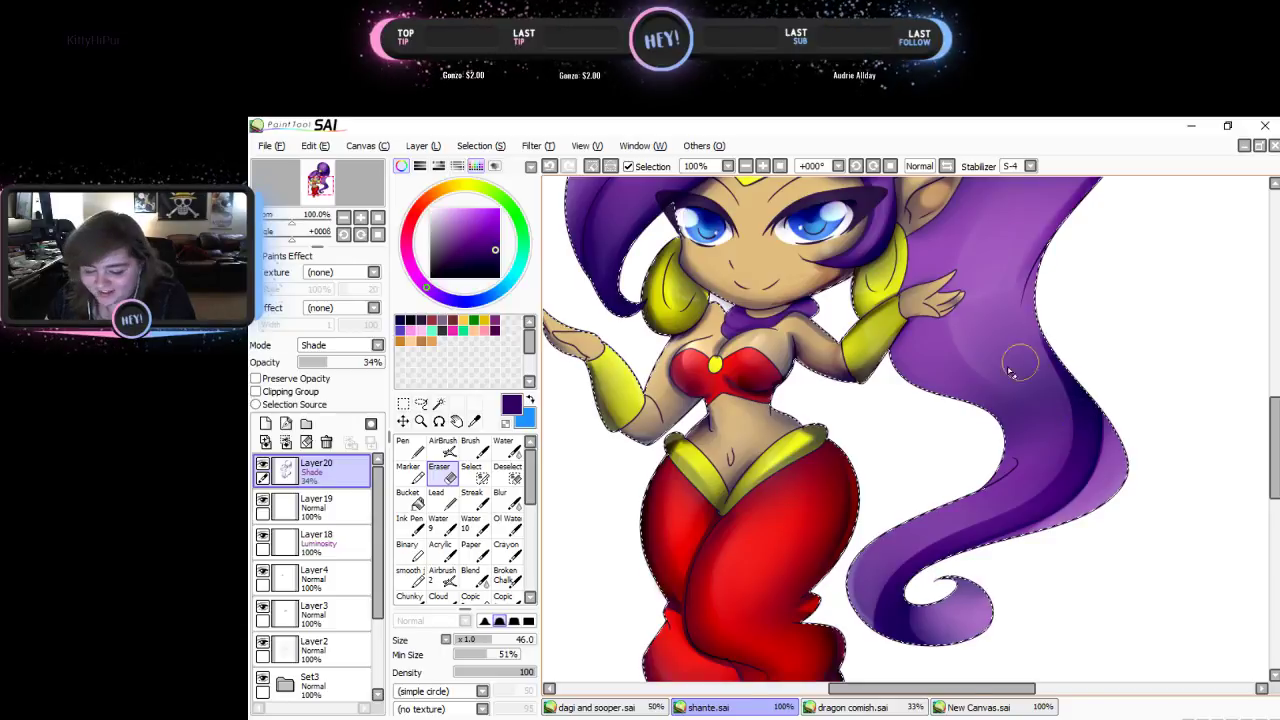
click(500, 497)
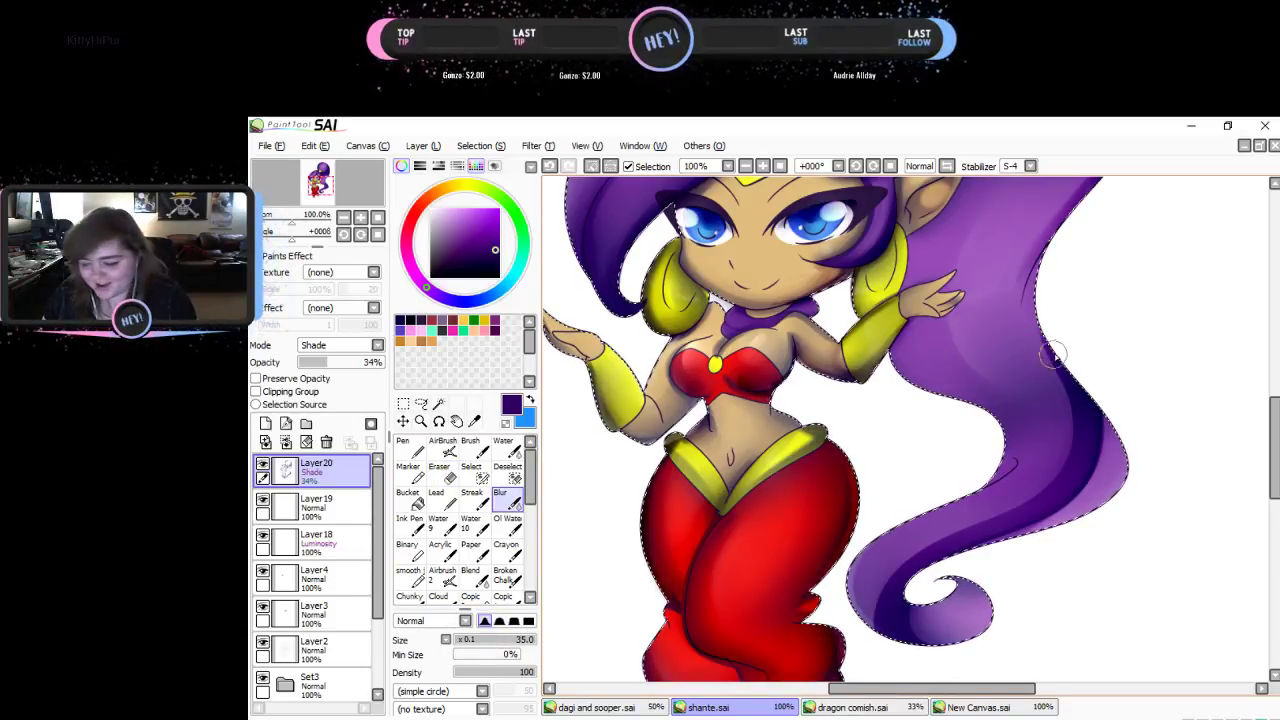
key(bracketright)
key(bracketright)
key(bracketright)
key(bracketright)
mouse_move(1060, 385)
mouse_down()
mouse_move(1058, 462)
mouse_move(978, 518)
mouse_up()
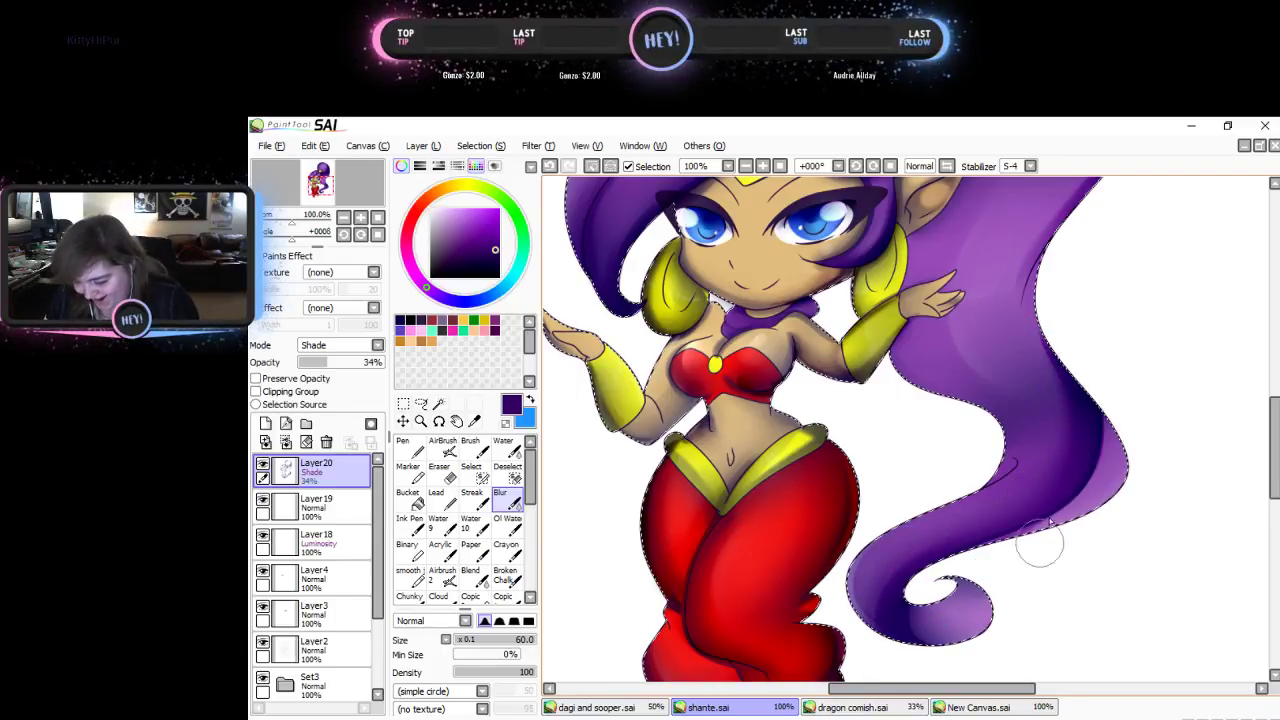
- Blend the shadow band along the lower ponytail from the outer bend to the curled tip with Blur
mouse_move(1069, 340)
mouse_down()
mouse_move(1076, 438)
mouse_move(1040, 500)
mouse_up()
mouse_move(1074, 356)
mouse_down()
mouse_move(1005, 537)
mouse_move(949, 568)
mouse_up()
mouse_move(1050, 531)
mouse_down()
mouse_move(917, 586)
mouse_move(908, 635)
mouse_move(975, 652)
mouse_up()
mouse_move(955, 559)
mouse_down()
mouse_move(861, 595)
mouse_move(915, 659)
mouse_up()
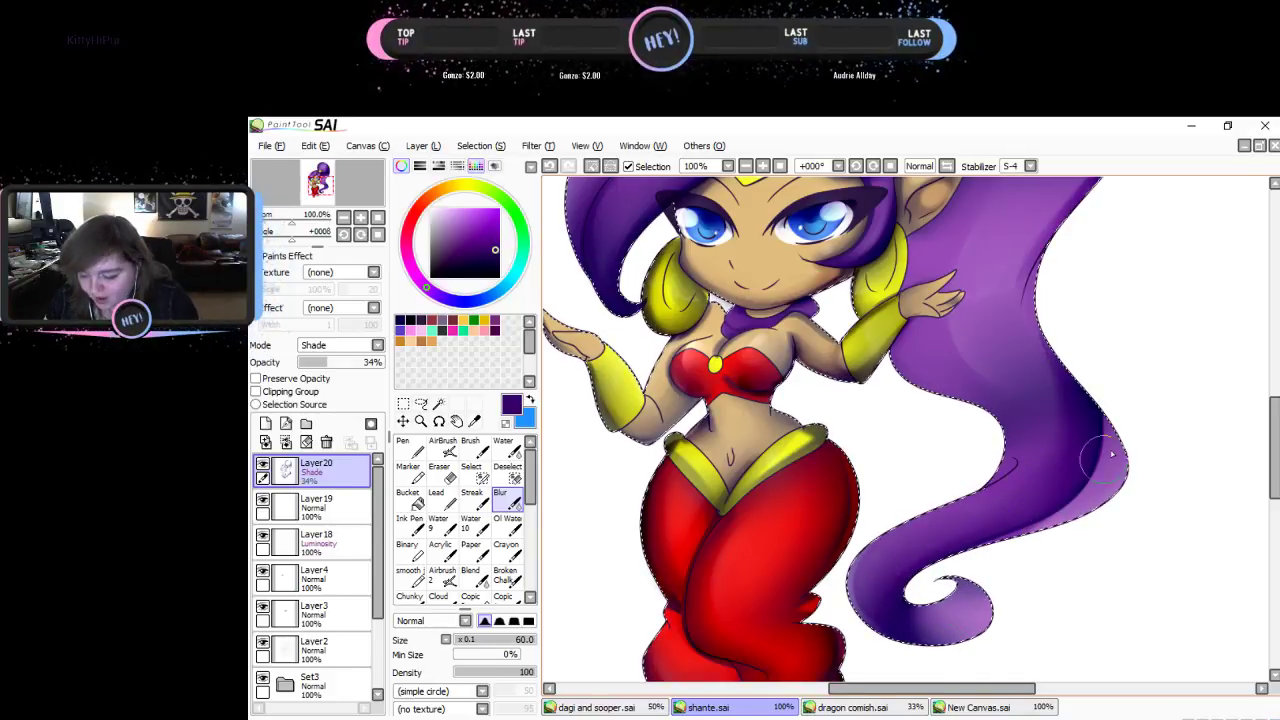
drag(1070, 373, 1038, 492)
drag(1055, 361, 1020, 486)
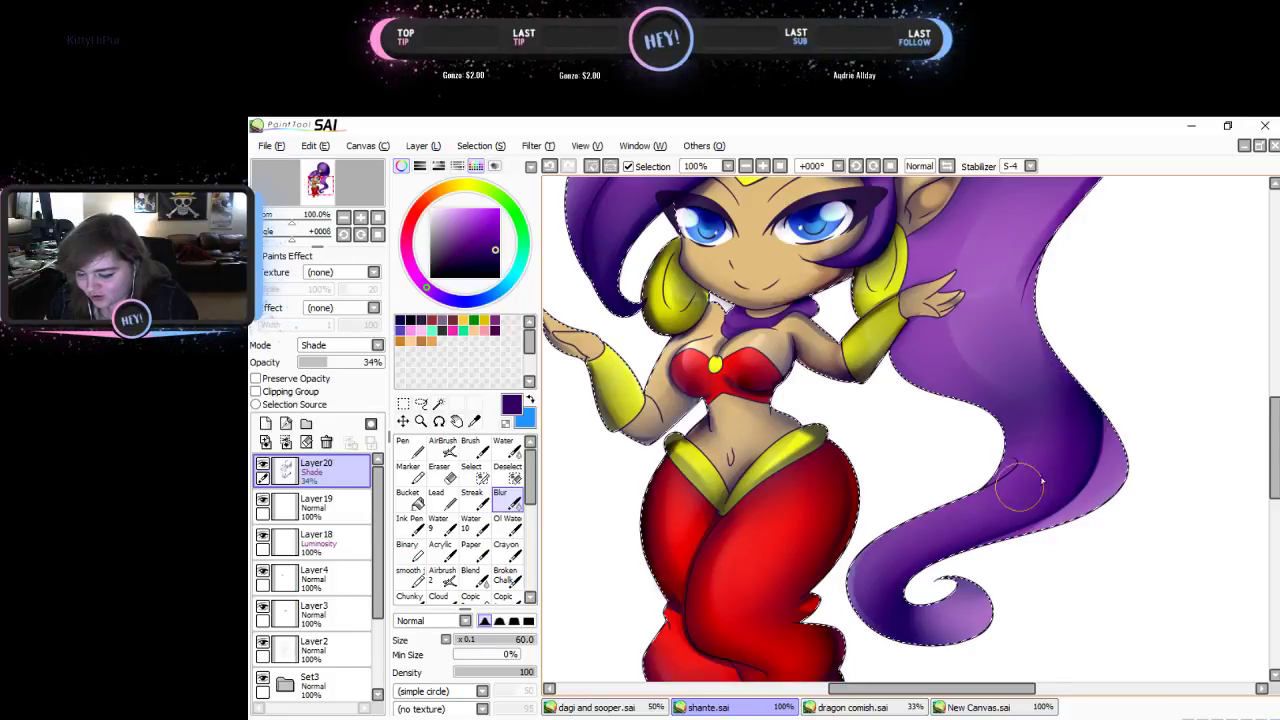
- Soften the shading on the front bangs and the hair beside the gold hair tie with Blur at size 60
drag(1273, 455, 1273, 373)
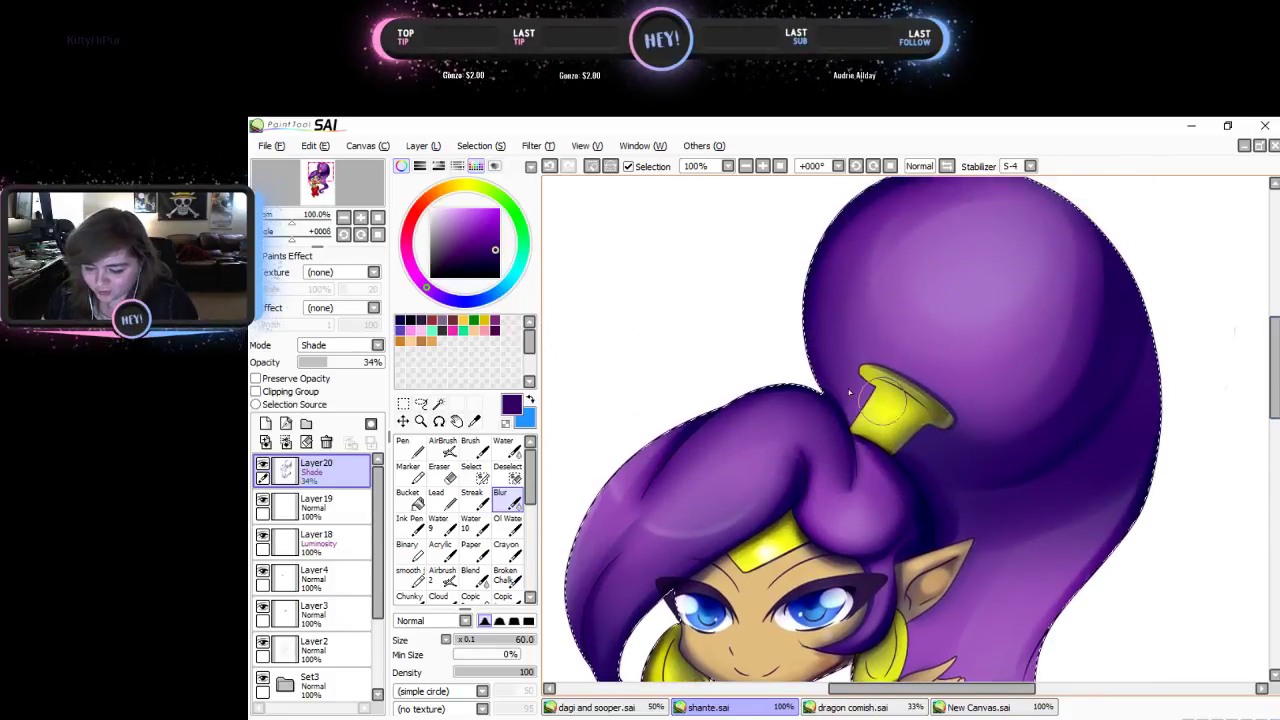
drag(803, 391, 843, 471)
mouse_move(780, 400)
mouse_down()
mouse_move(620, 480)
mouse_move(613, 622)
mouse_move(763, 493)
mouse_move(765, 537)
mouse_move(855, 476)
mouse_move(657, 606)
mouse_up()
mouse_move(837, 366)
mouse_down()
mouse_move(872, 425)
mouse_move(831, 374)
mouse_move(908, 358)
mouse_move(926, 404)
mouse_move(893, 382)
mouse_move(995, 471)
mouse_move(930, 442)
mouse_move(1011, 444)
mouse_move(1090, 357)
mouse_move(1057, 403)
mouse_move(1090, 312)
mouse_move(1095, 387)
mouse_move(1046, 490)
mouse_move(942, 506)
mouse_move(922, 483)
mouse_move(894, 489)
mouse_move(922, 519)
mouse_up()
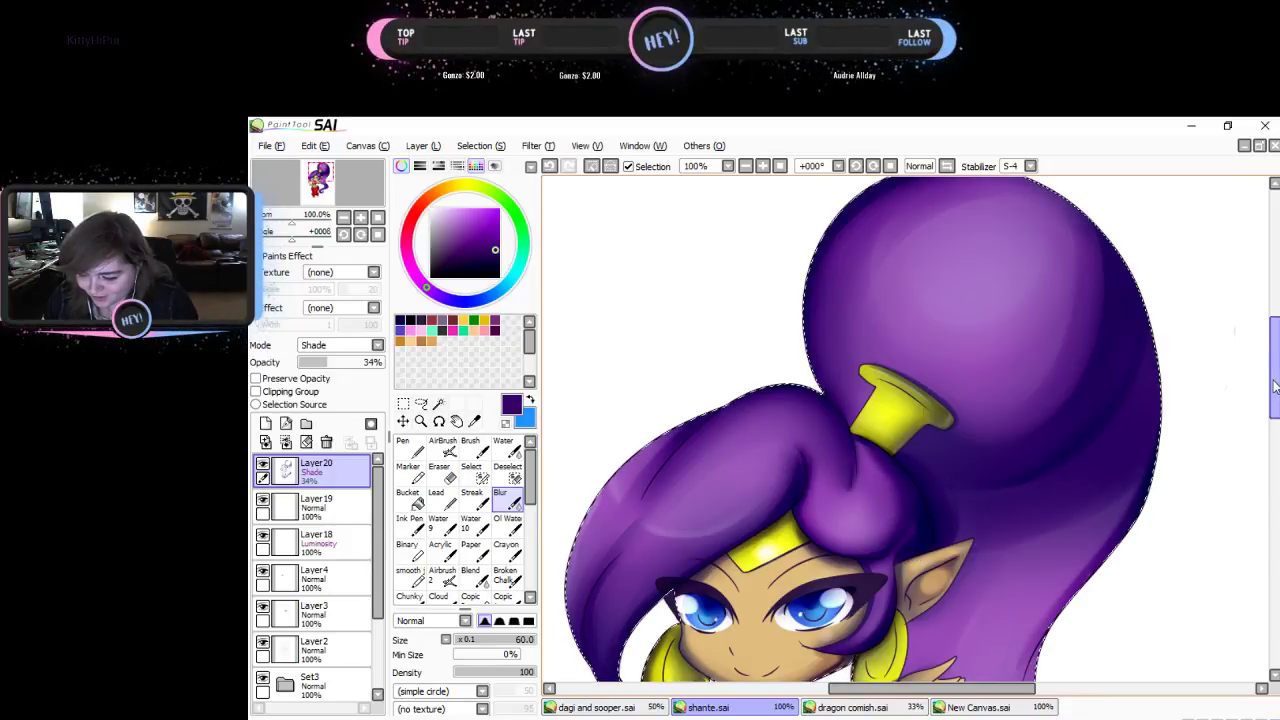
- Paint dark shadow around the rounded top of the ponytail and near the hair tie with the water bl brush at size 31
drag(1272, 385, 1272, 350)
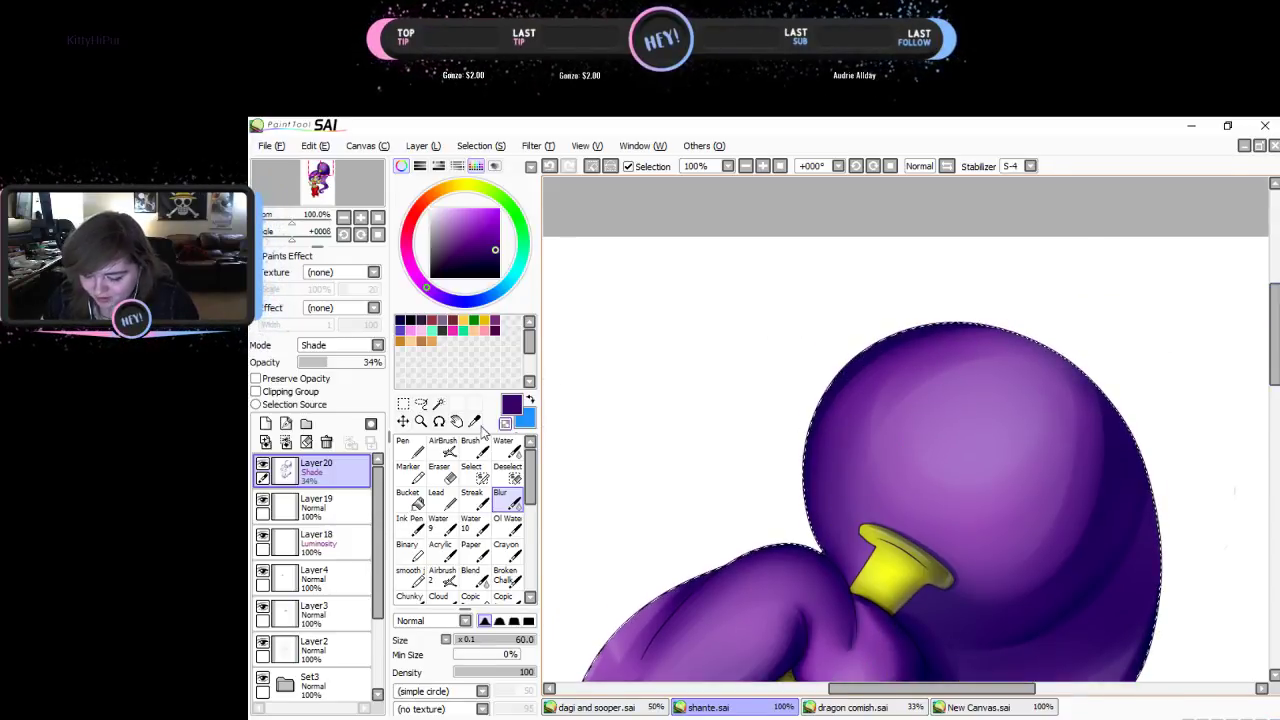
drag(529, 470, 527, 526)
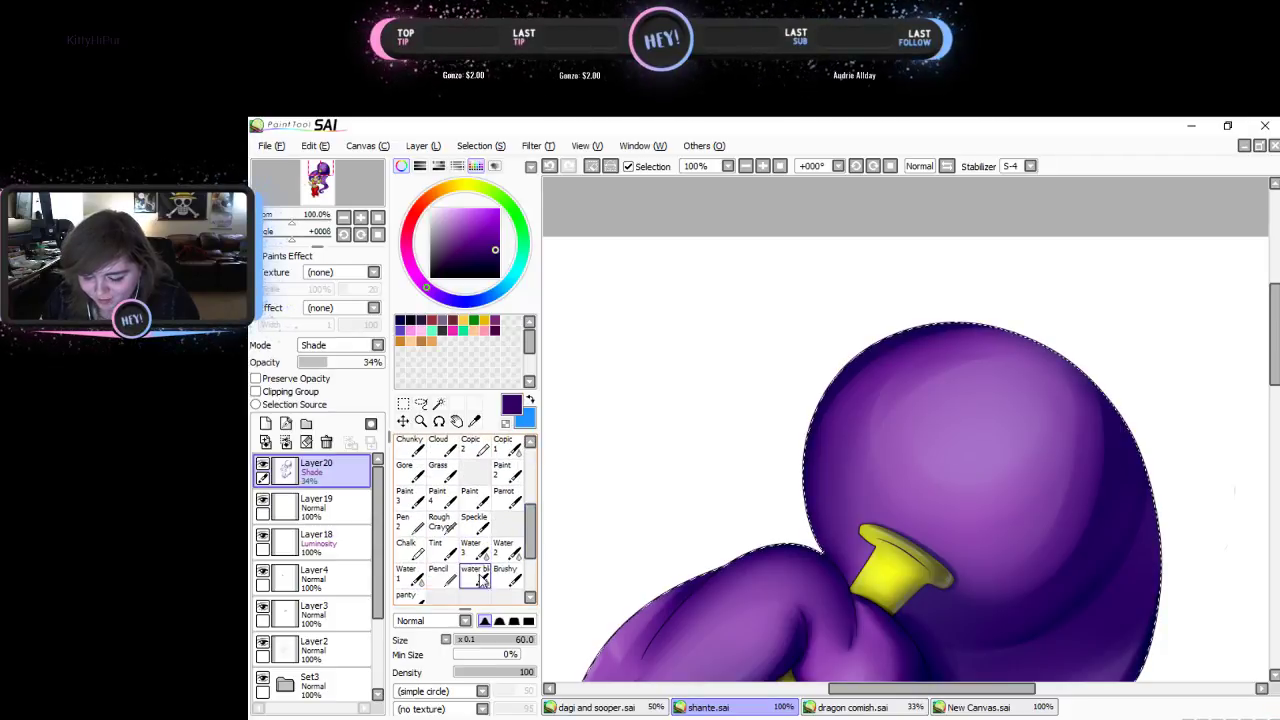
click(474, 570)
mouse_move(874, 354)
mouse_down()
mouse_move(825, 520)
mouse_move(850, 560)
mouse_move(836, 541)
mouse_move(949, 328)
mouse_move(1146, 543)
mouse_up()
mouse_move(824, 539)
mouse_down()
mouse_move(856, 580)
mouse_move(860, 563)
mouse_move(852, 572)
mouse_move(839, 549)
mouse_move(844, 582)
mouse_move(838, 549)
mouse_move(880, 608)
mouse_move(914, 600)
mouse_move(868, 553)
mouse_move(854, 581)
mouse_move(917, 631)
mouse_move(867, 578)
mouse_move(914, 630)
mouse_move(894, 595)
mouse_move(945, 624)
mouse_move(917, 578)
mouse_move(942, 610)
mouse_move(850, 563)
mouse_move(864, 572)
mouse_move(835, 504)
mouse_move(861, 373)
mouse_move(998, 341)
mouse_move(1083, 409)
mouse_move(1120, 498)
mouse_move(1080, 588)
mouse_move(1028, 604)
mouse_move(1100, 466)
mouse_move(1094, 372)
mouse_move(1054, 363)
mouse_move(1103, 409)
mouse_move(1133, 522)
mouse_move(1098, 582)
mouse_move(1019, 623)
mouse_move(946, 607)
mouse_up()
- Blend the new shadow around the rounded ponytail top with Blur at size 60
drag(530, 545, 530, 478)
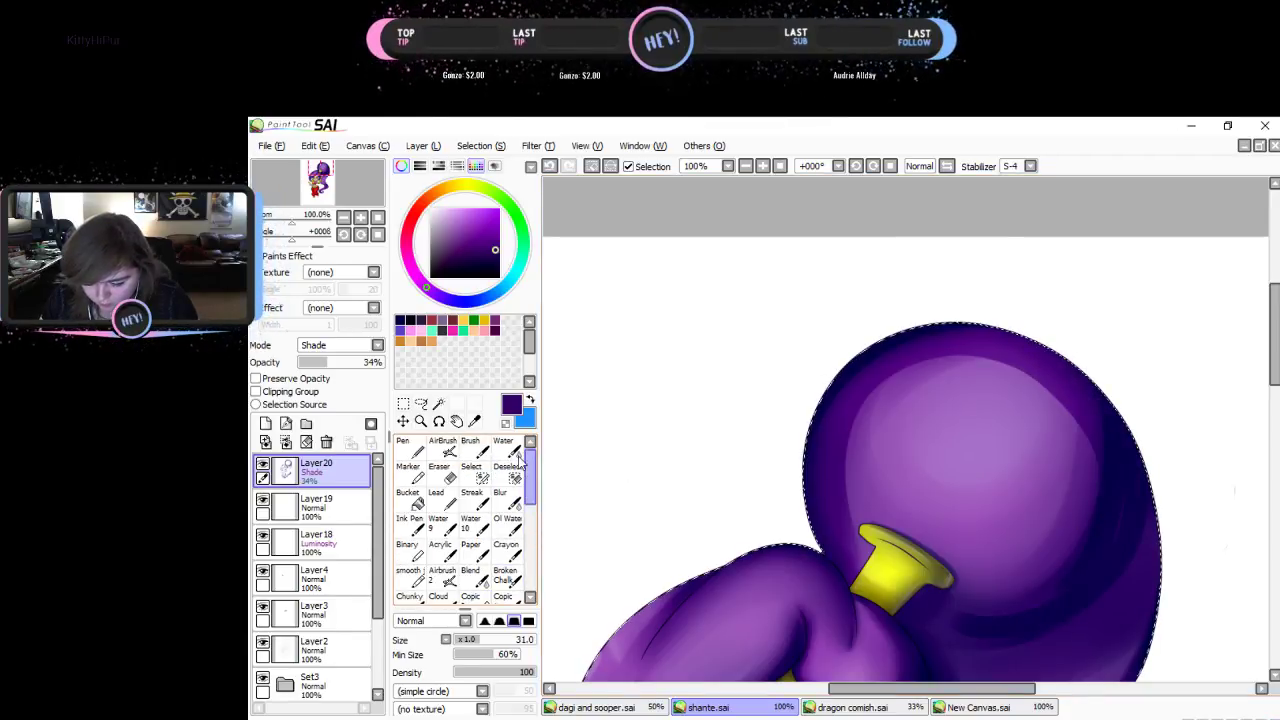
click(507, 497)
mouse_move(1077, 588)
mouse_down()
mouse_move(1057, 394)
mouse_move(1093, 412)
mouse_move(1093, 573)
mouse_move(1063, 598)
mouse_move(1113, 431)
mouse_move(1083, 541)
mouse_move(975, 630)
mouse_up()
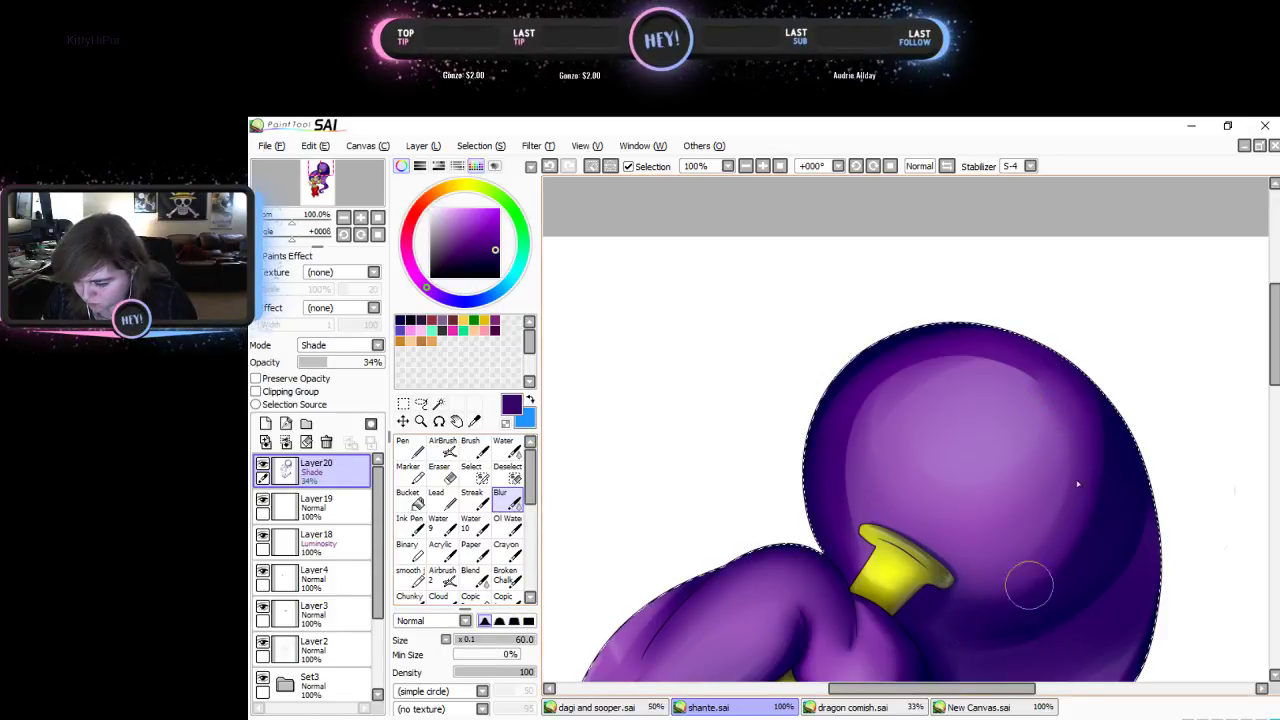
mouse_move(1029, 586)
mouse_down()
mouse_move(1000, 360)
mouse_move(834, 474)
mouse_move(885, 580)
mouse_up()
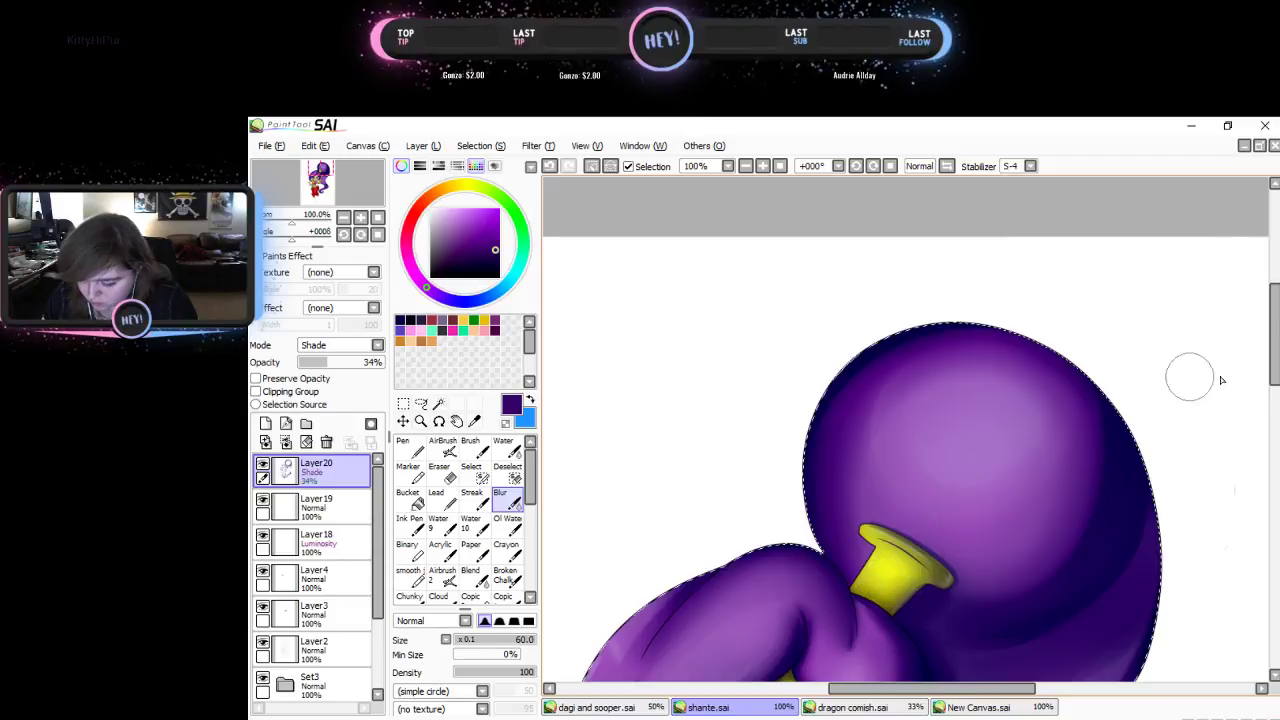
- Touch up the front bangs with the Brush at size 7, undoing and redoing the last stroke to compare
scroll(1225, 380, down, 6)
scroll(1234, 486, up, 3)
scroll(1254, 425, up, 1)
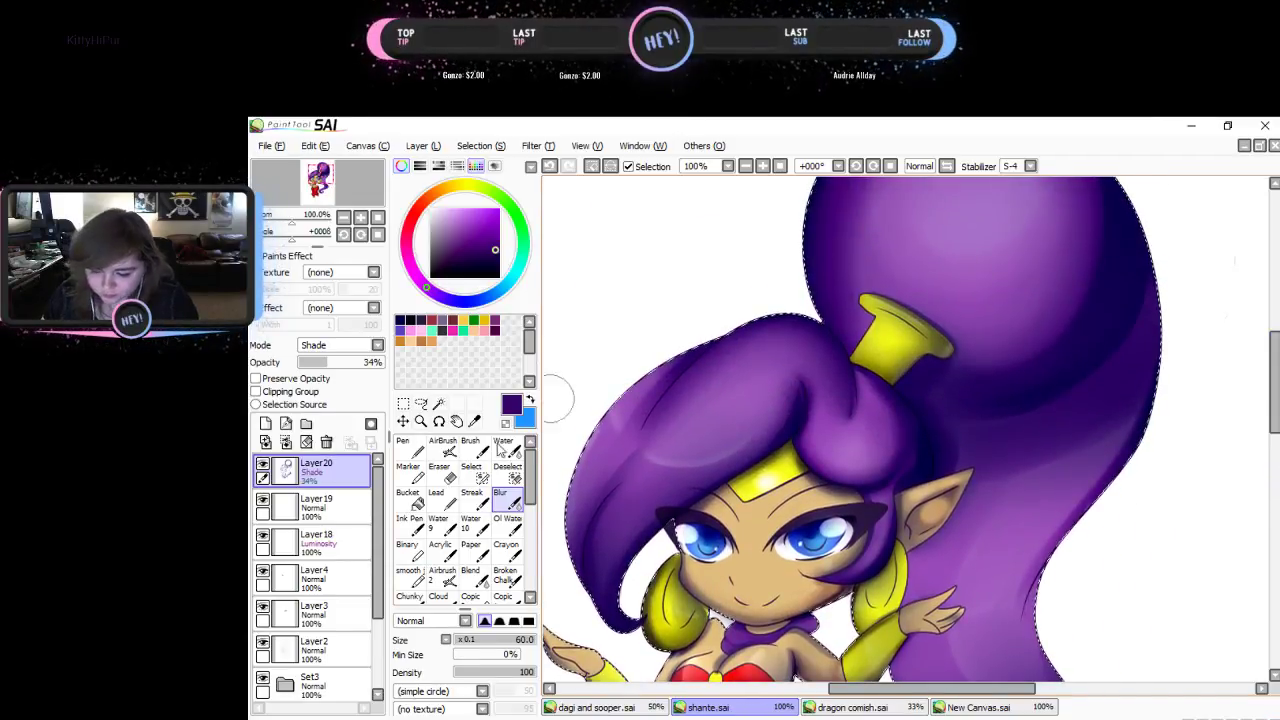
click(470, 447)
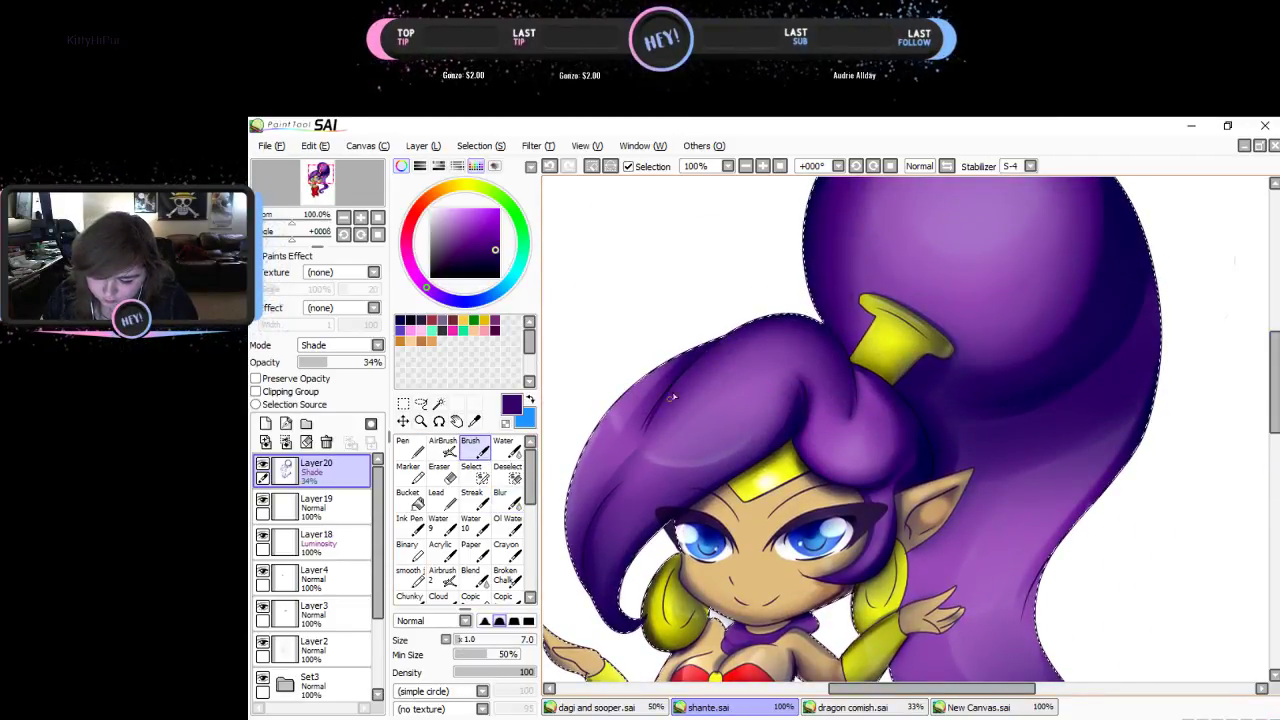
key(ctrl+z)
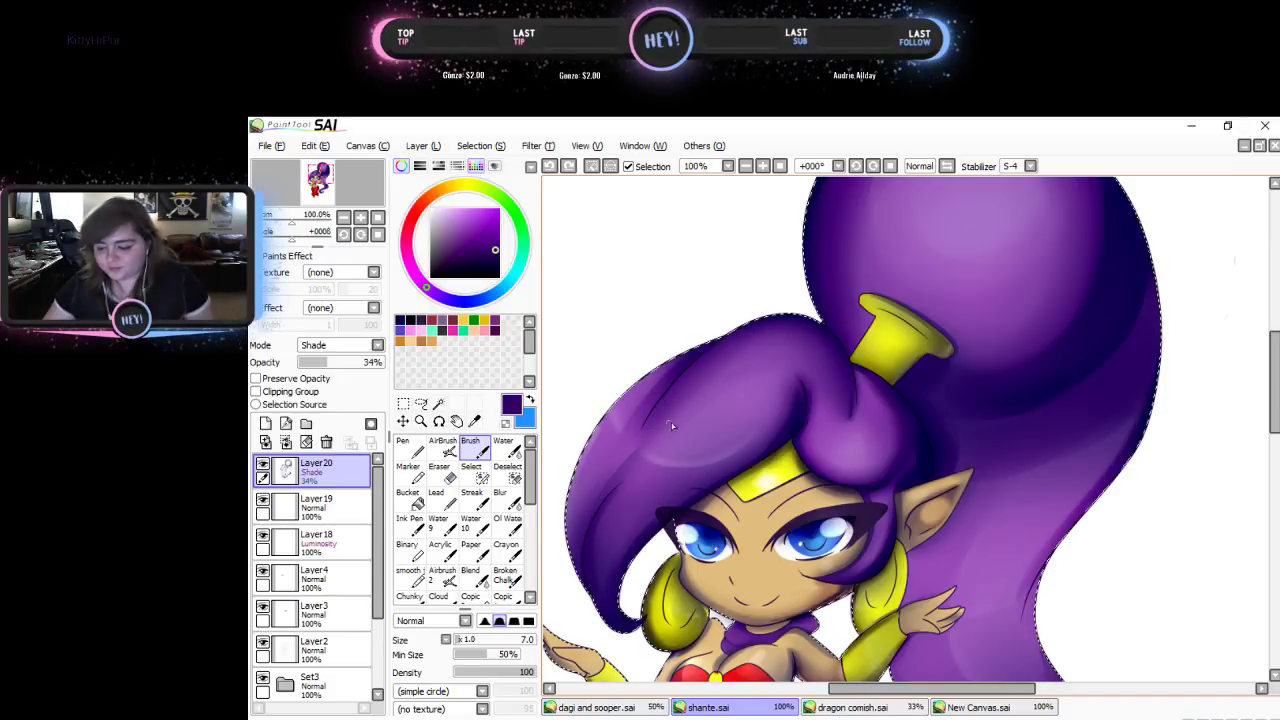
key(ctrl+y)
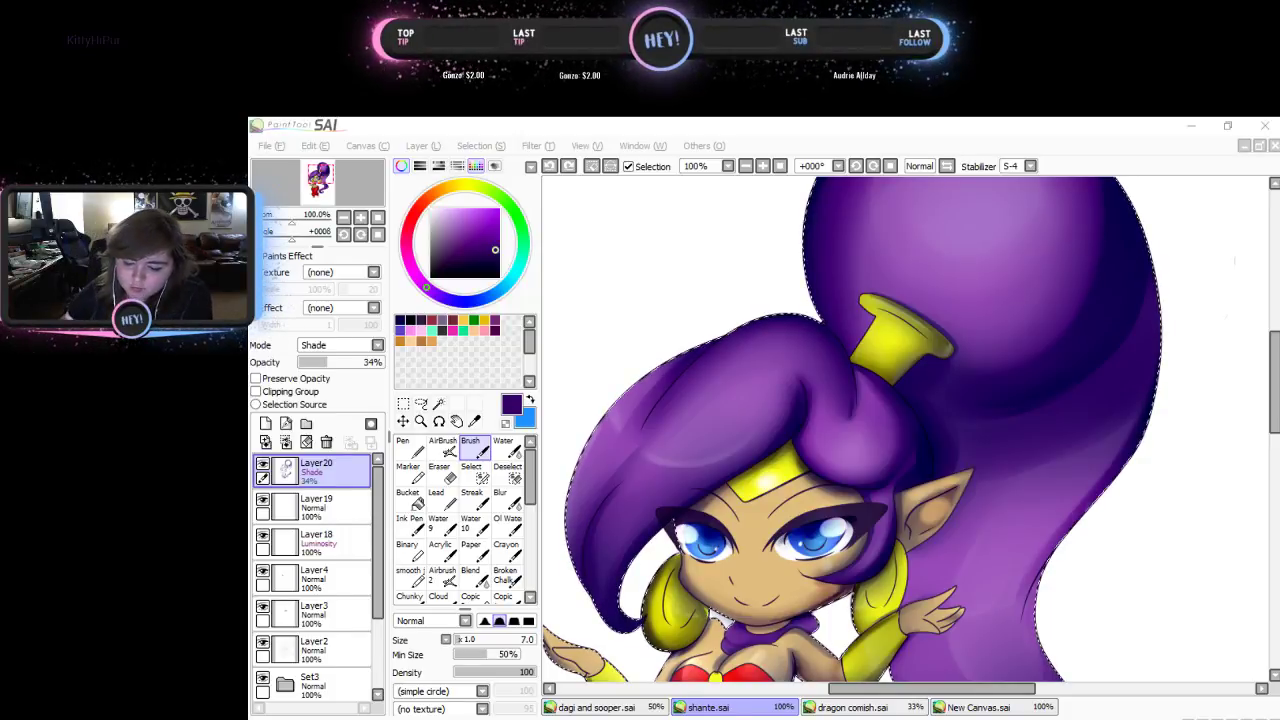
- Shade the gold earring beside the long bangs with the Brush at size 25 and soften it with Blur
click(470, 447)
click(448, 448)
click(482, 446)
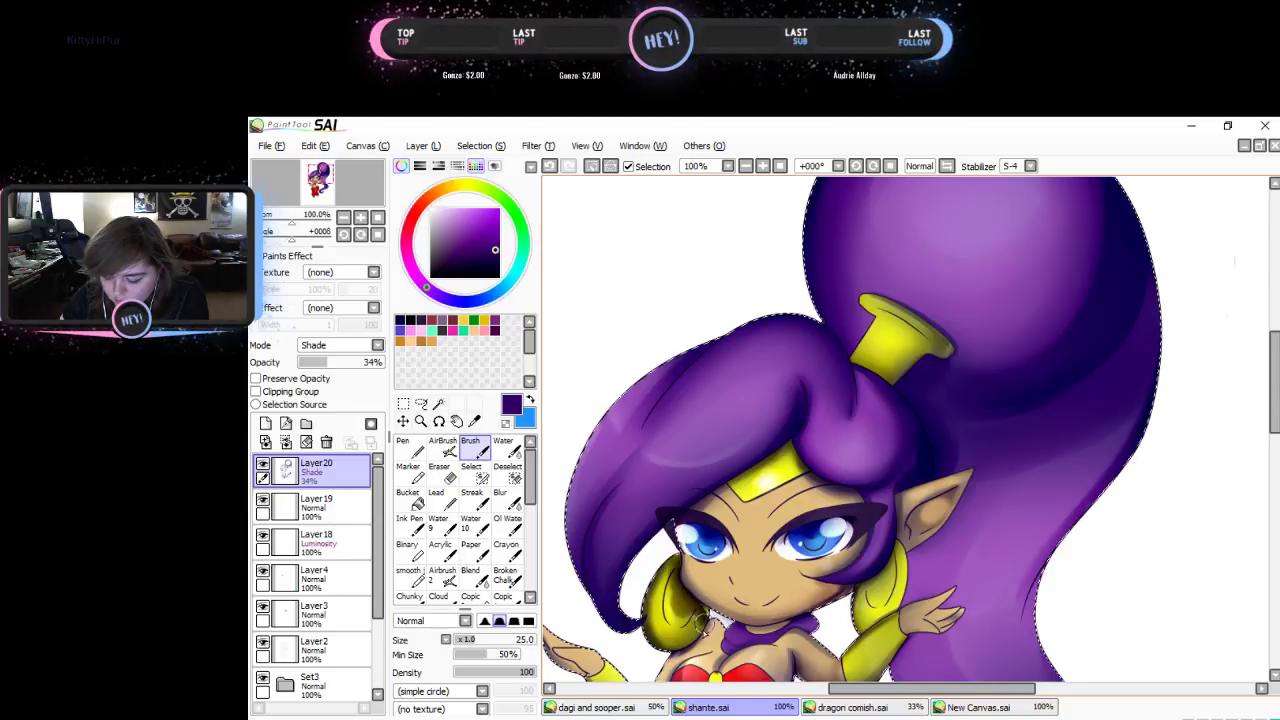
click(500, 497)
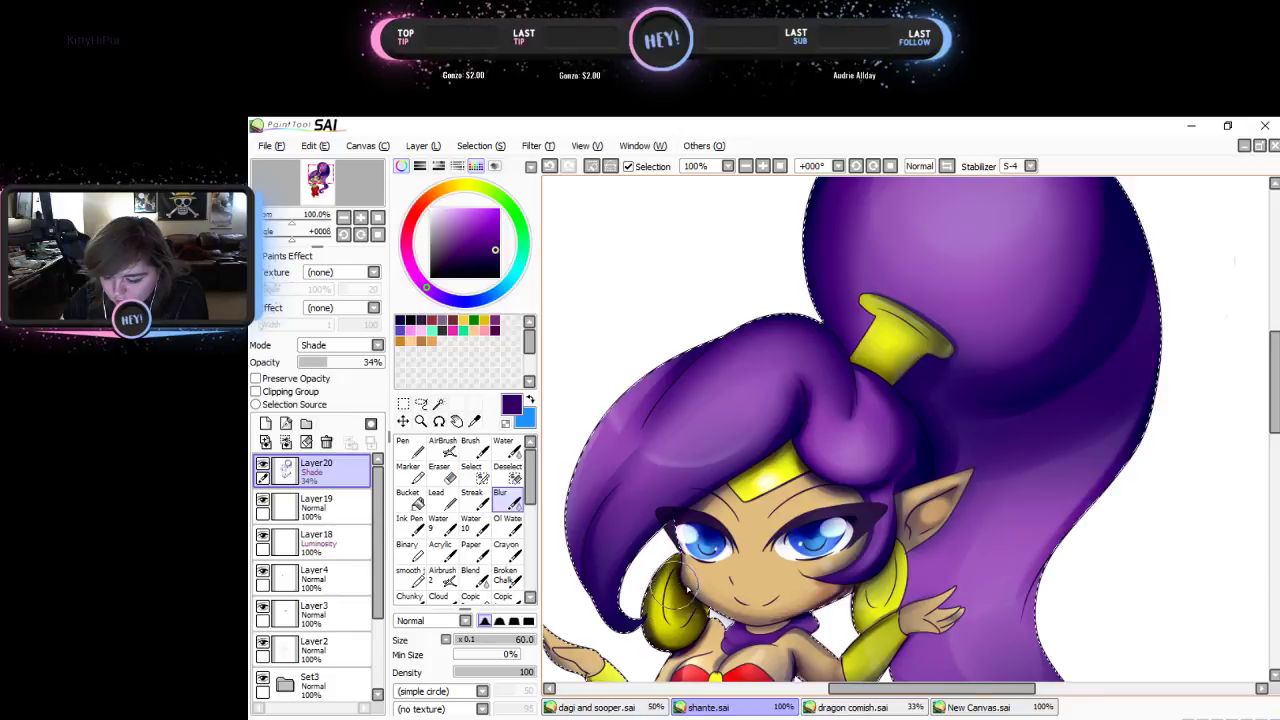
- Shade the gold earring below the pointed ear with the Brush and blend the shadow with Blur at size 60
click(470, 447)
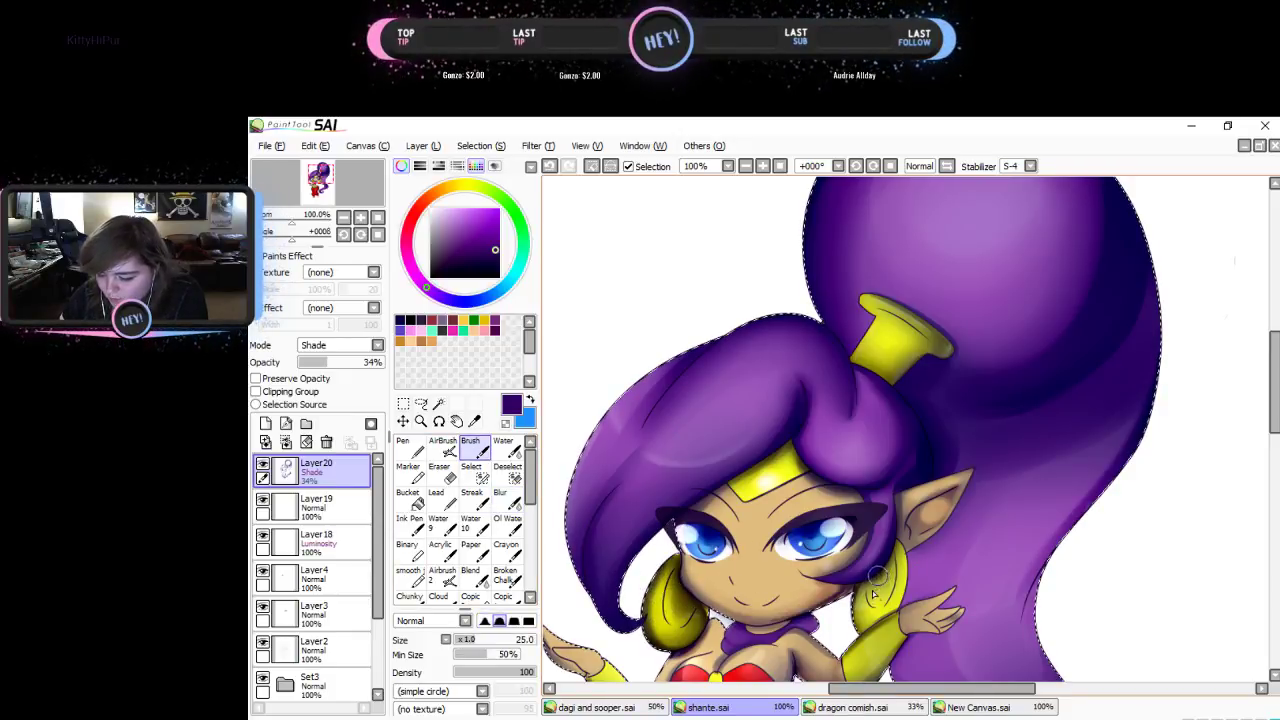
mouse_move(873, 594)
mouse_down()
mouse_move(894, 546)
mouse_move(890, 614)
mouse_move(869, 582)
mouse_up()
click(500, 493)
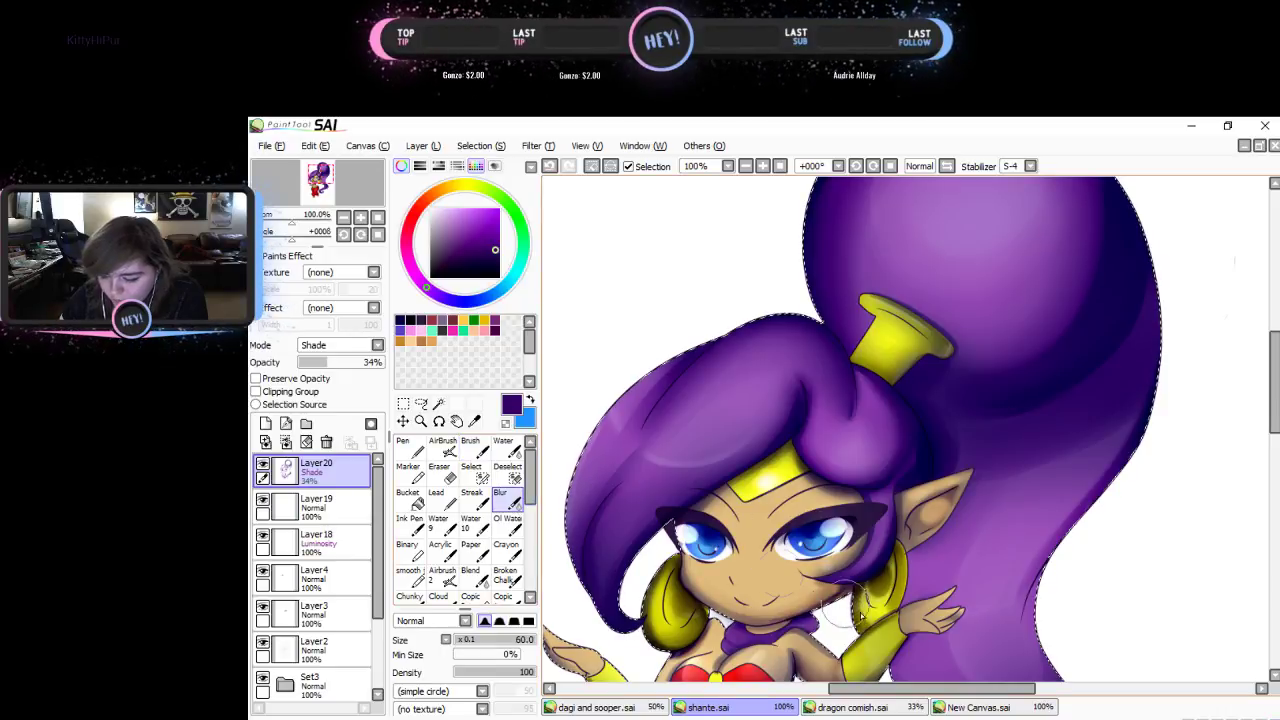
mouse_move(880, 605)
mouse_down()
mouse_move(891, 559)
mouse_move(886, 613)
mouse_up()
- Shade the elbow farthest from the ponytail and the adjacent waistband corner with the Brush at size 25, blending with Blur
drag(1268, 431, 1200, 485)
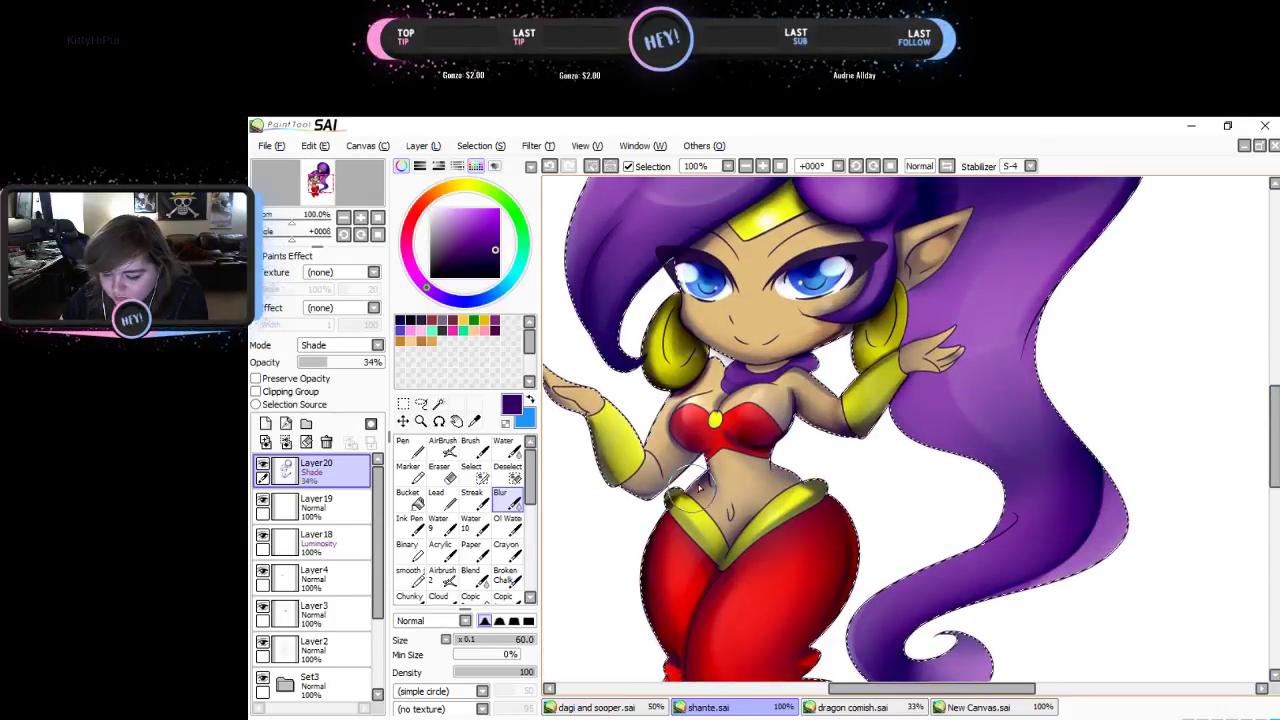
click(470, 447)
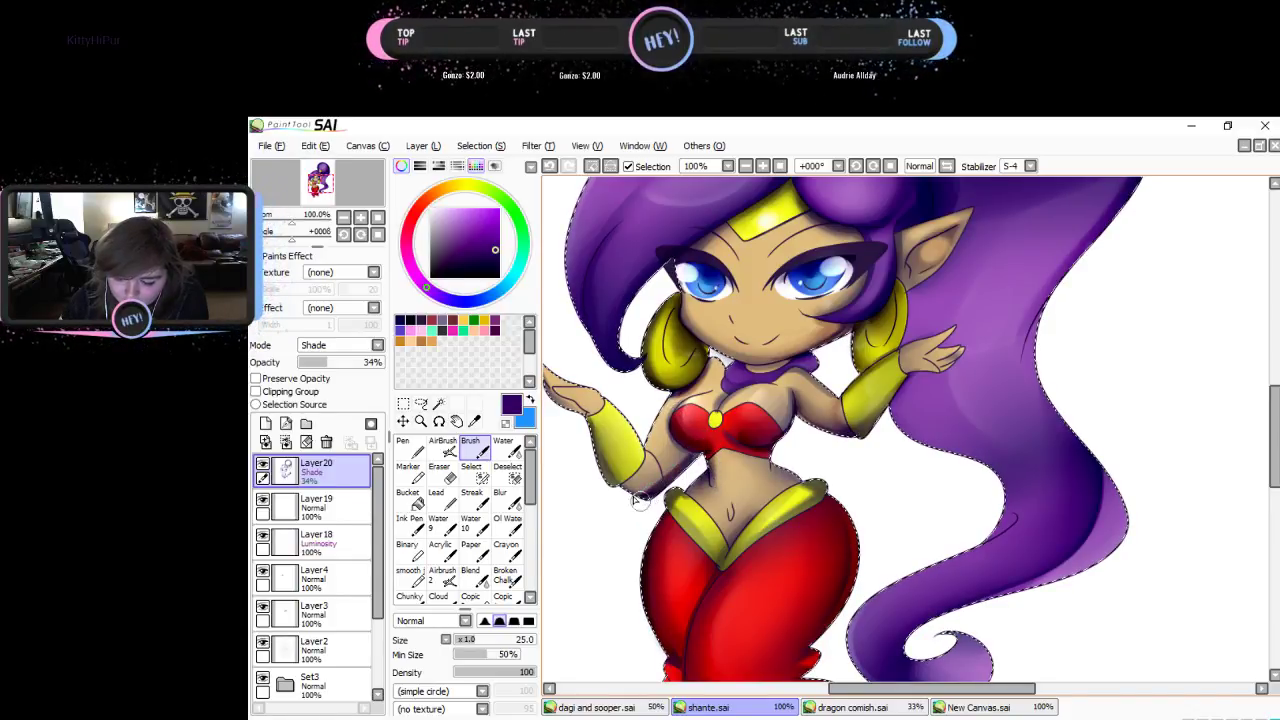
click(506, 499)
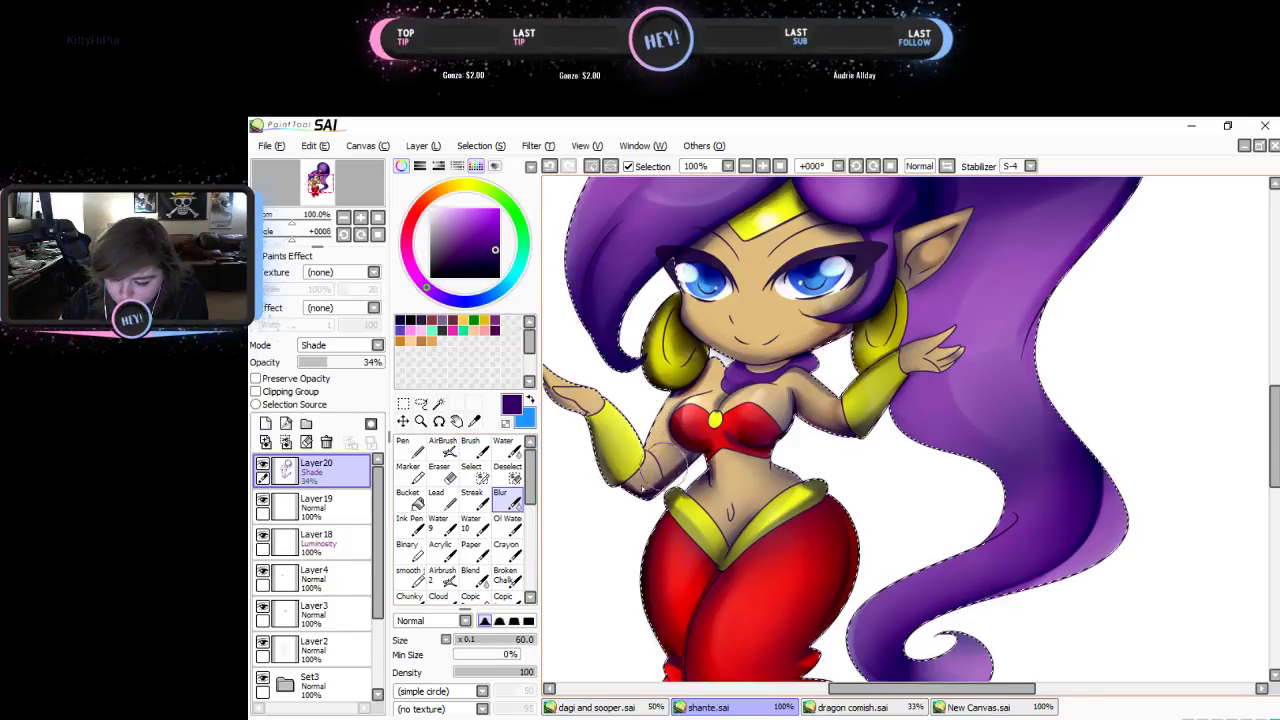
key(b)
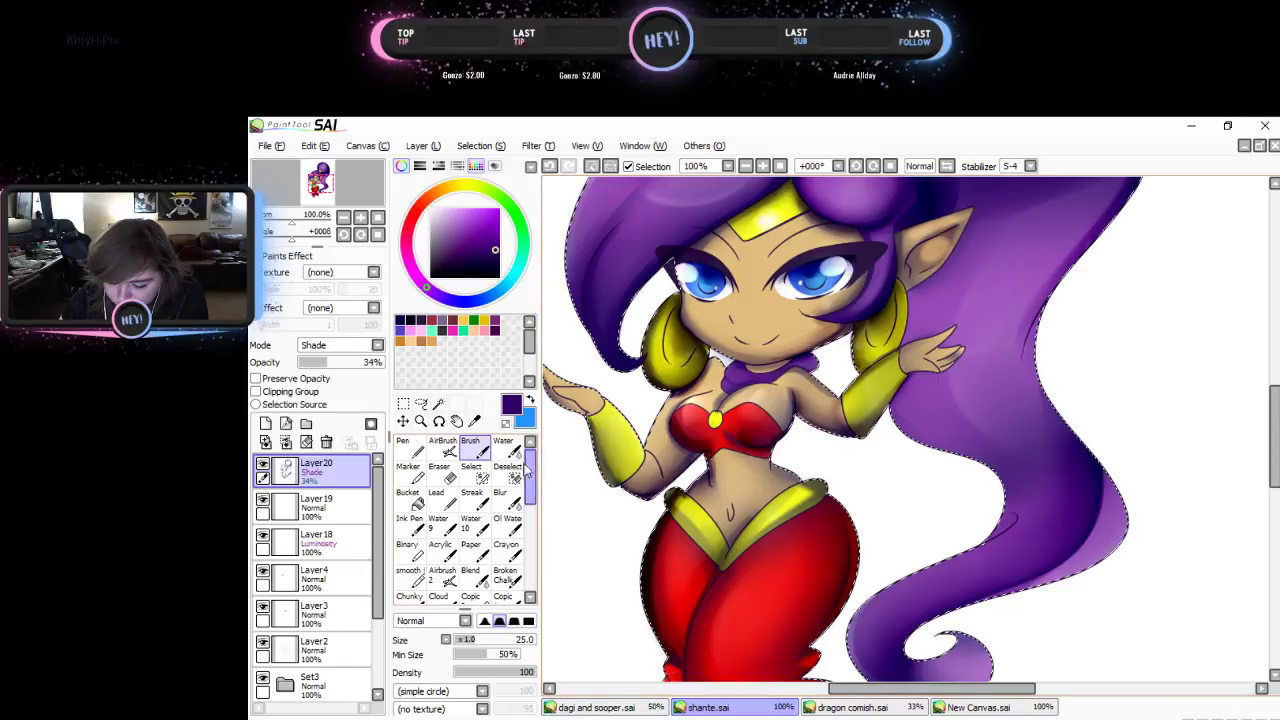
key(b)
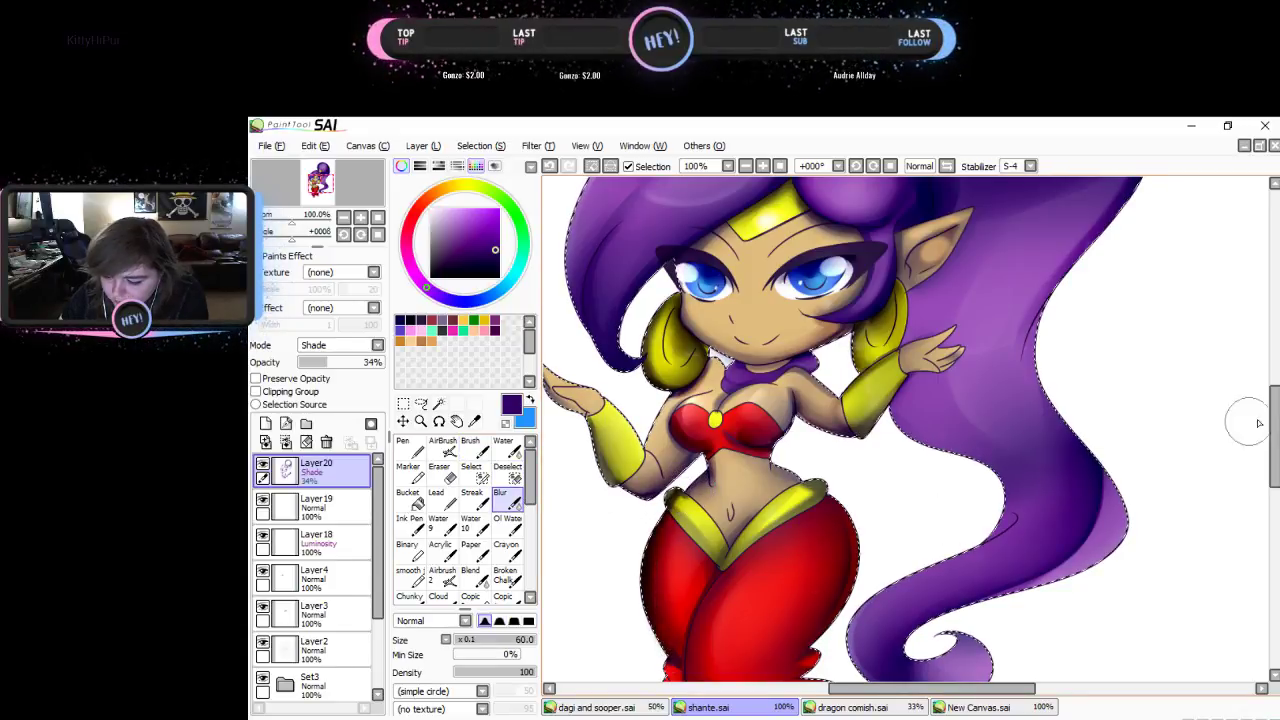
- Shade the lower part of the rear red trouser leg with the Brush and soften it with Blur
scroll(970, 407, down, 4)
key(b)
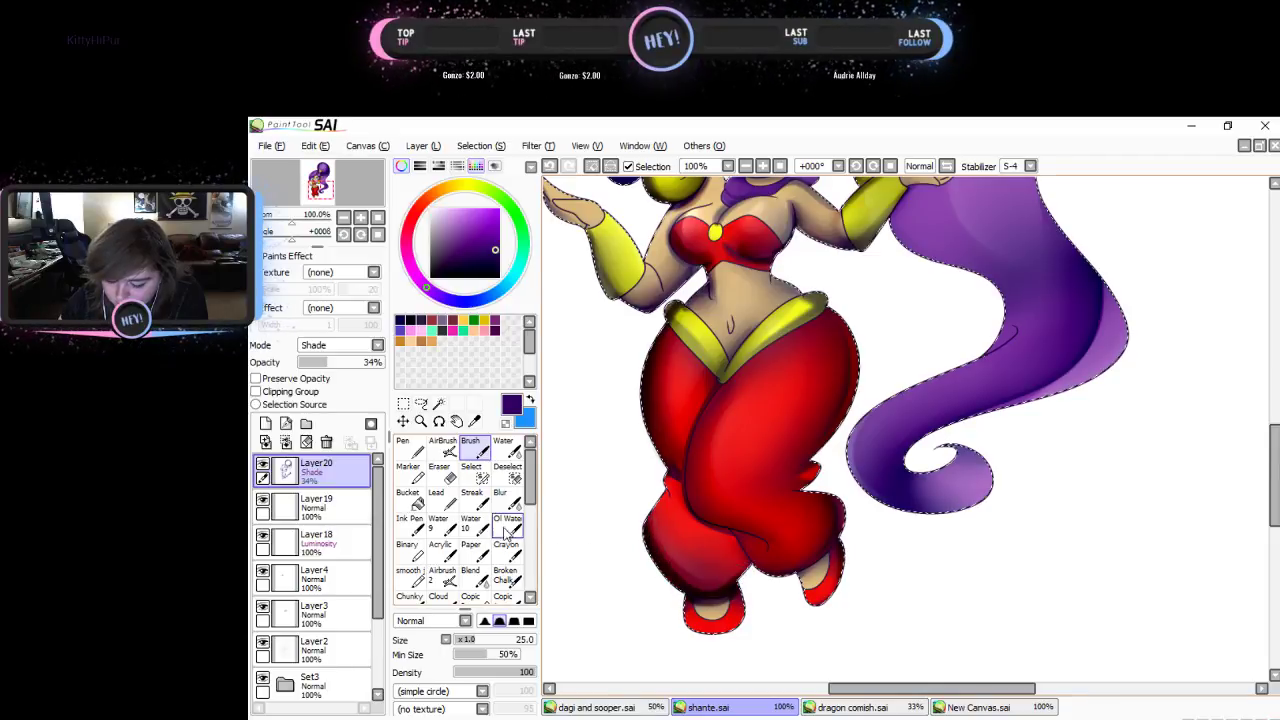
key(b)
mouse_move(660, 540)
mouse_down()
mouse_move(738, 571)
mouse_move(658, 554)
mouse_move(653, 537)
mouse_move(689, 606)
mouse_move(763, 601)
mouse_move(670, 615)
mouse_move(771, 509)
mouse_up()
- Deepen the shadows along the thighs of the red trousers with the Brush at size 25 and blend them with Blur
key(b)
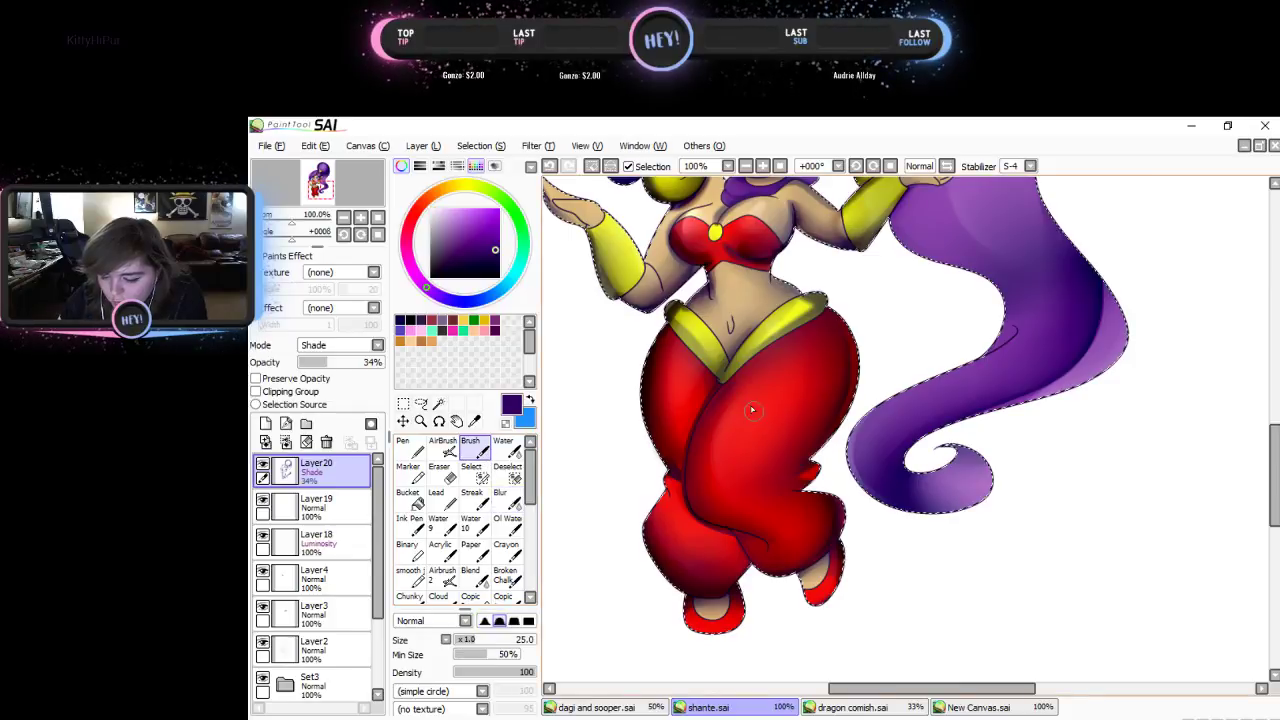
mouse_move(692, 471)
mouse_down()
mouse_move(757, 537)
mouse_move(768, 568)
mouse_move(819, 546)
mouse_move(831, 514)
mouse_move(723, 515)
mouse_move(763, 374)
mouse_move(752, 521)
mouse_move(677, 335)
mouse_move(672, 463)
mouse_move(680, 443)
mouse_move(621, 326)
mouse_up()
click(503, 499)
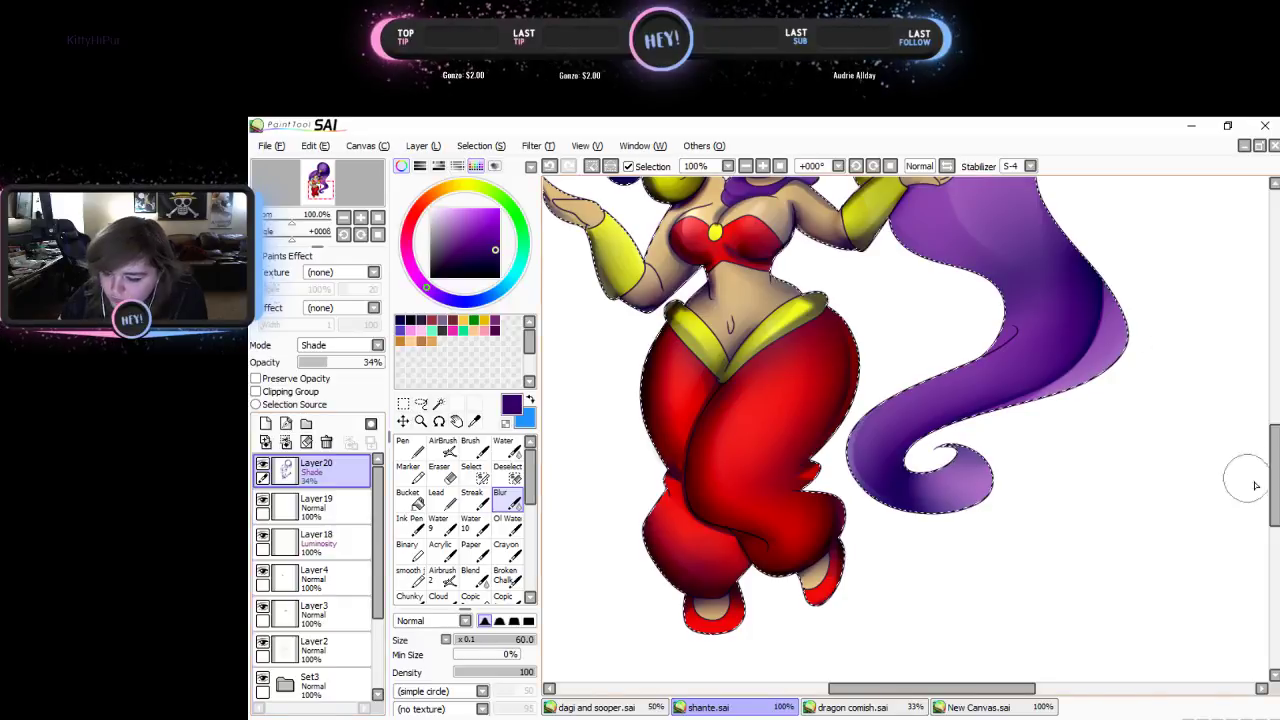
- Shade the pointed ear with the Brush at size 9 and soften the shadow with Blur at size 60
drag(1271, 472, 1262, 404)
click(470, 449)
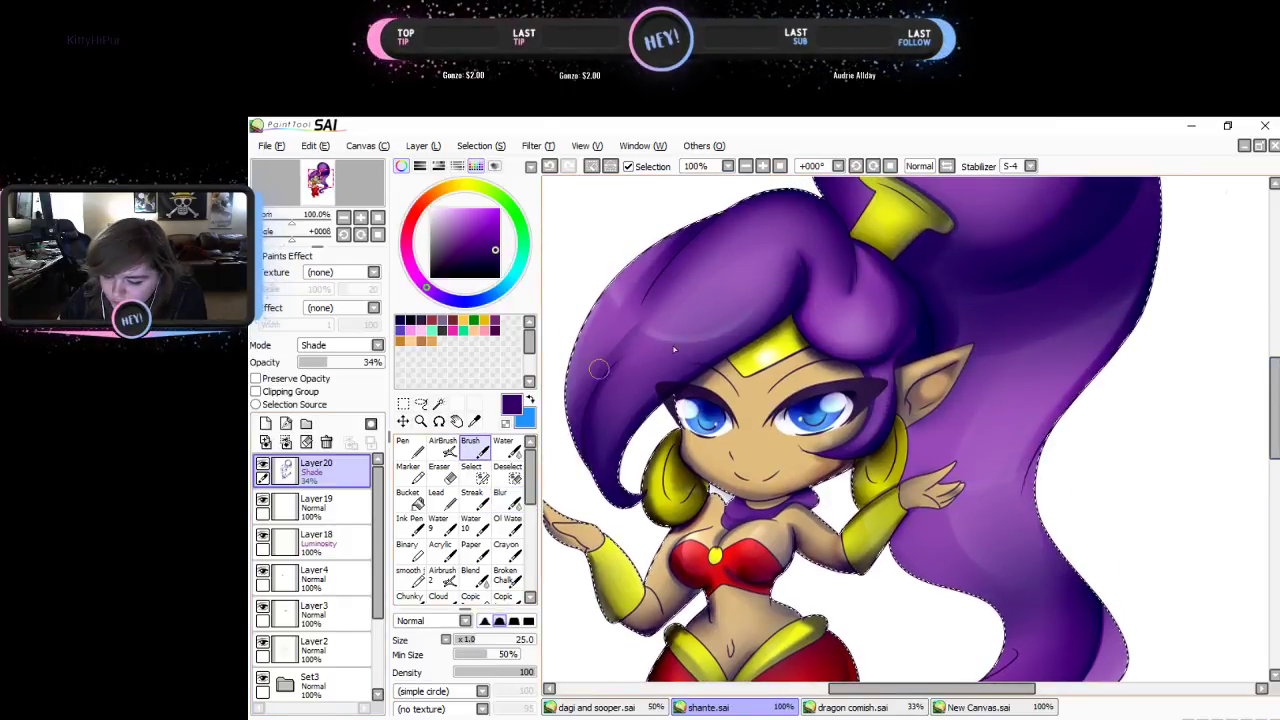
drag(476, 640, 465, 640)
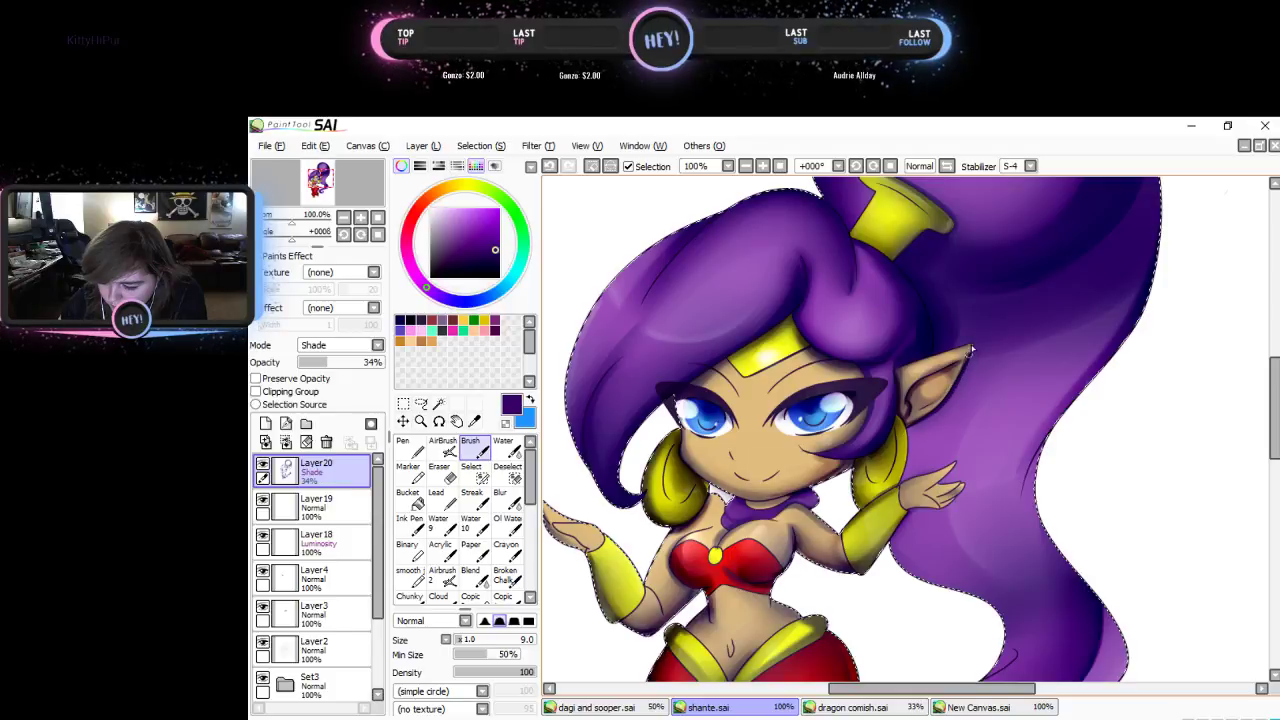
click(500, 497)
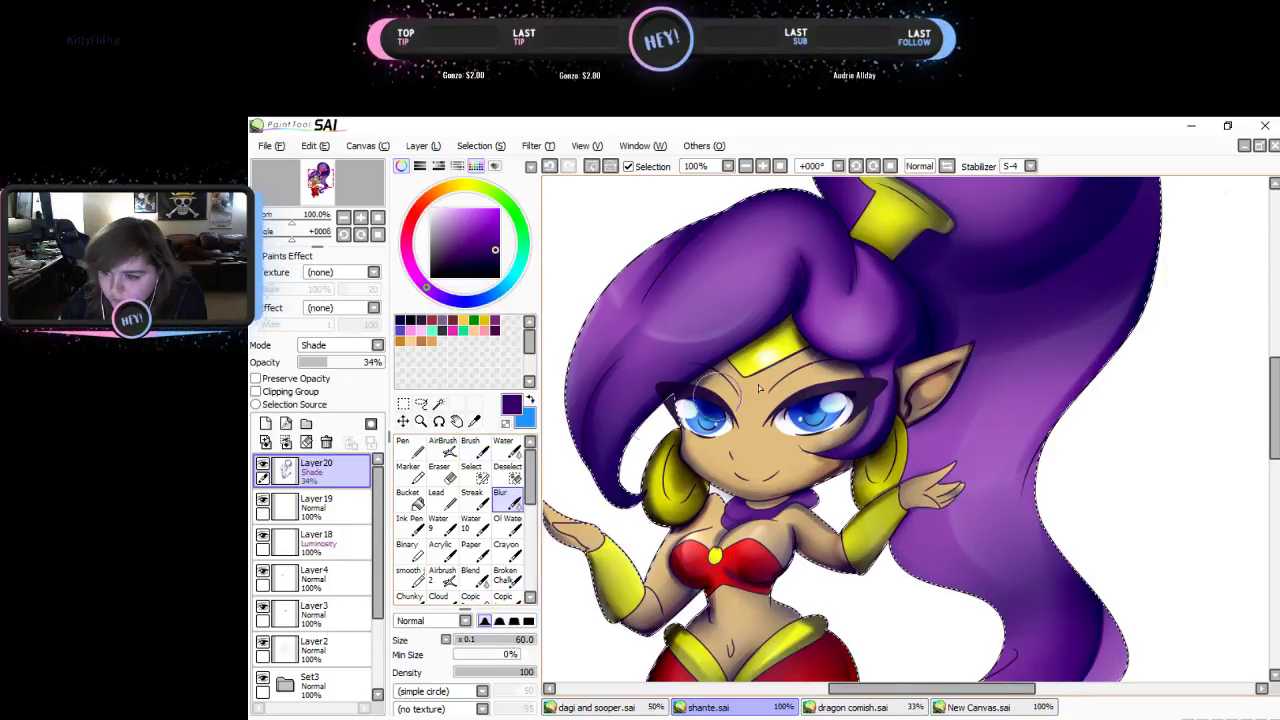
mouse_move(898, 371)
mouse_down()
mouse_move(903, 409)
mouse_move(903, 377)
mouse_move(916, 394)
mouse_move(906, 417)
mouse_move(930, 409)
mouse_move(973, 337)
mouse_move(940, 414)
mouse_move(998, 319)
mouse_up()
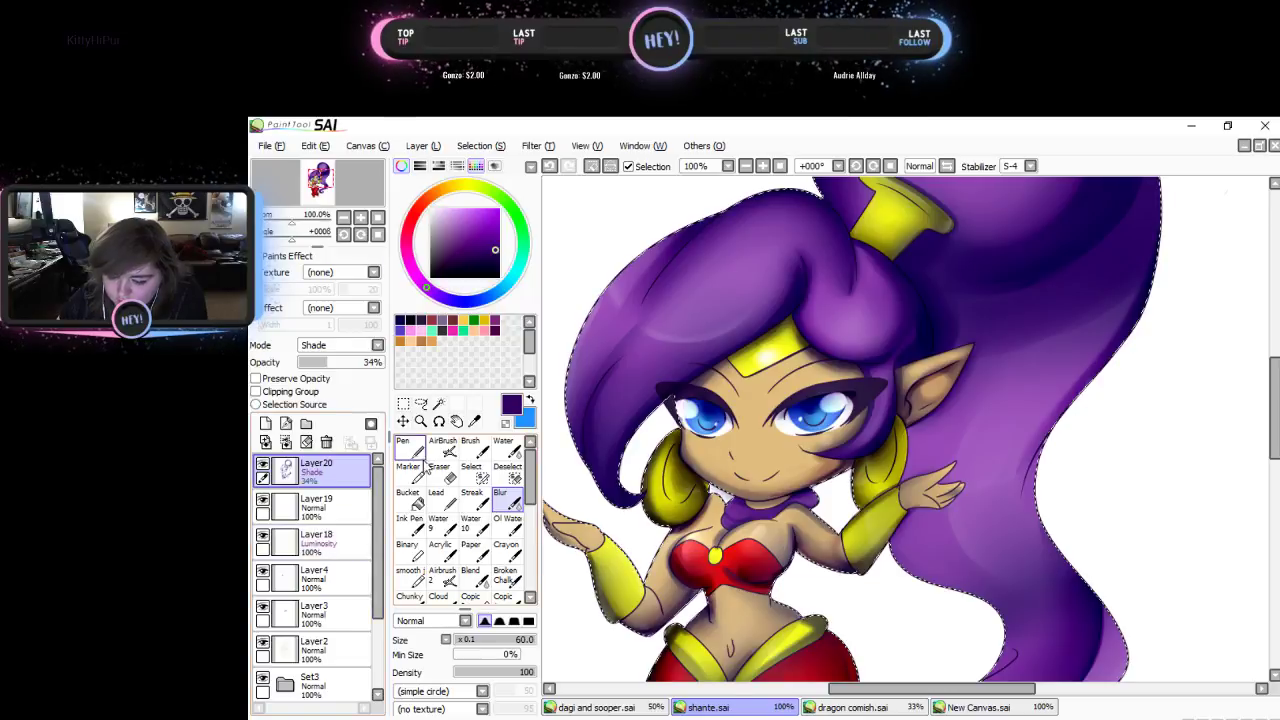
- Add shadows to the forehead, cheeks and chin with the Brush at size 9, undoing a stray stroke and softening with Blur at size 60
click(470, 446)
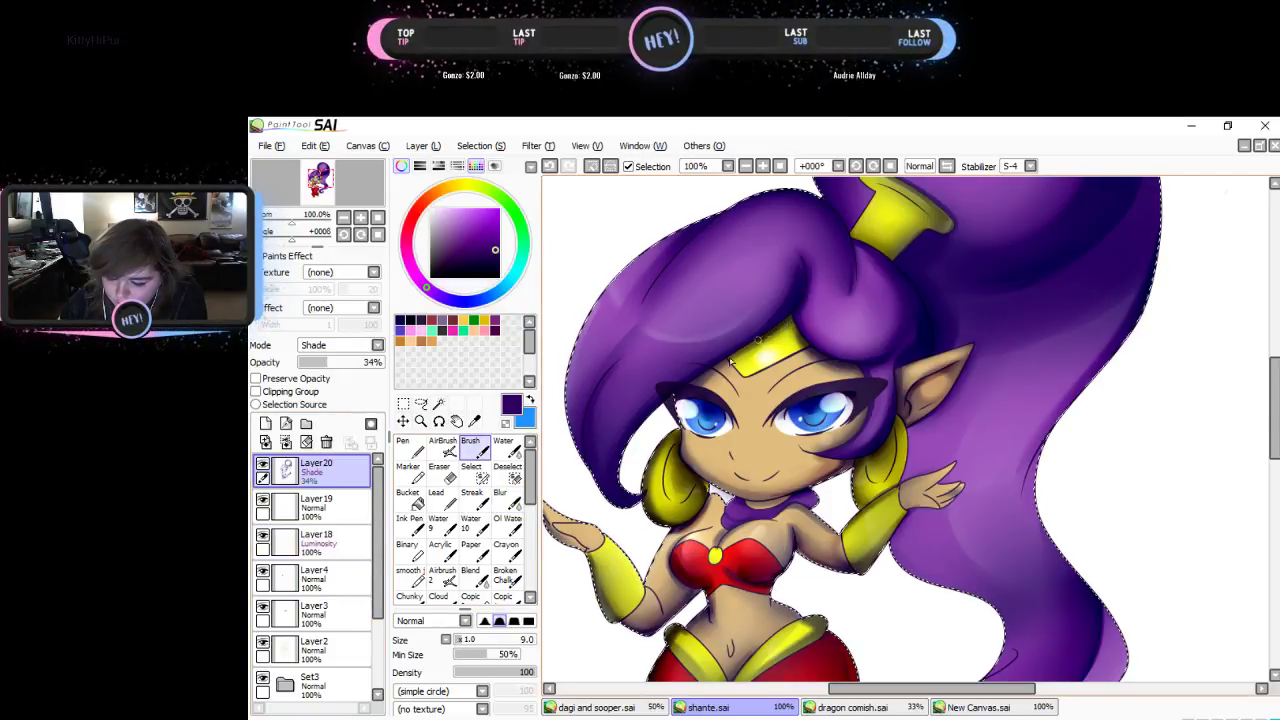
click(315, 147)
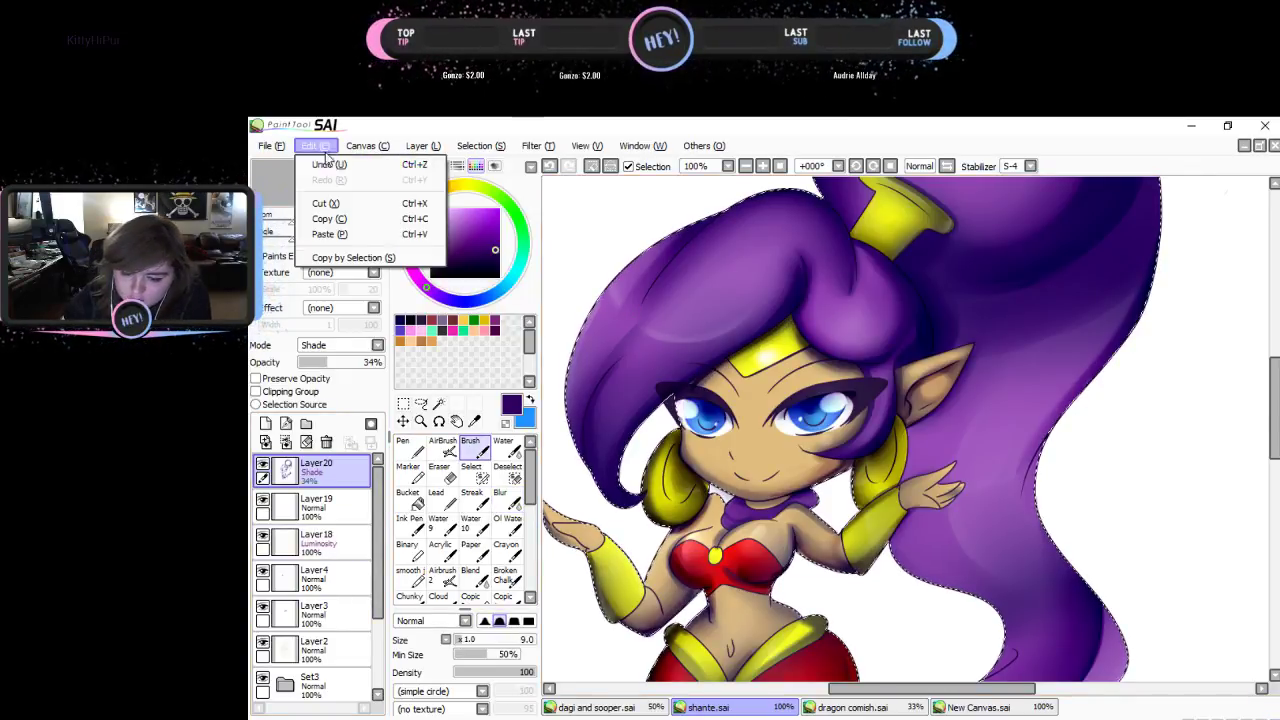
click(325, 165)
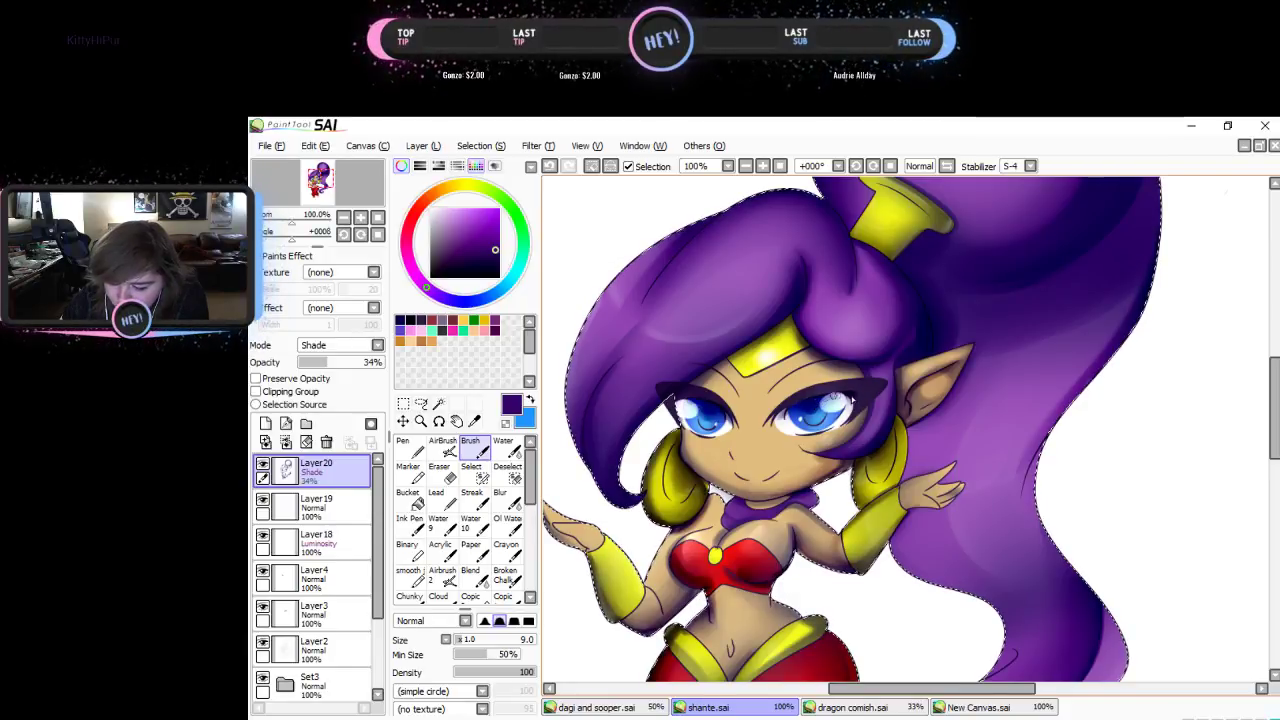
click(499, 497)
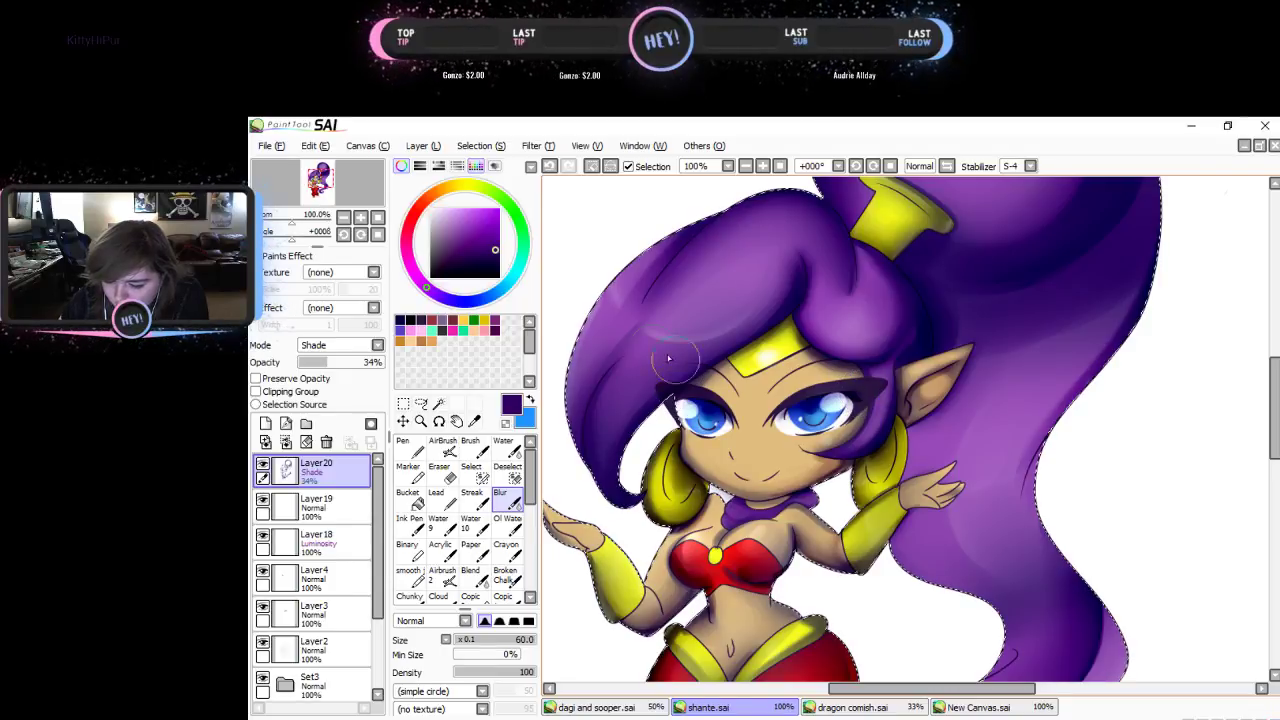
click(470, 447)
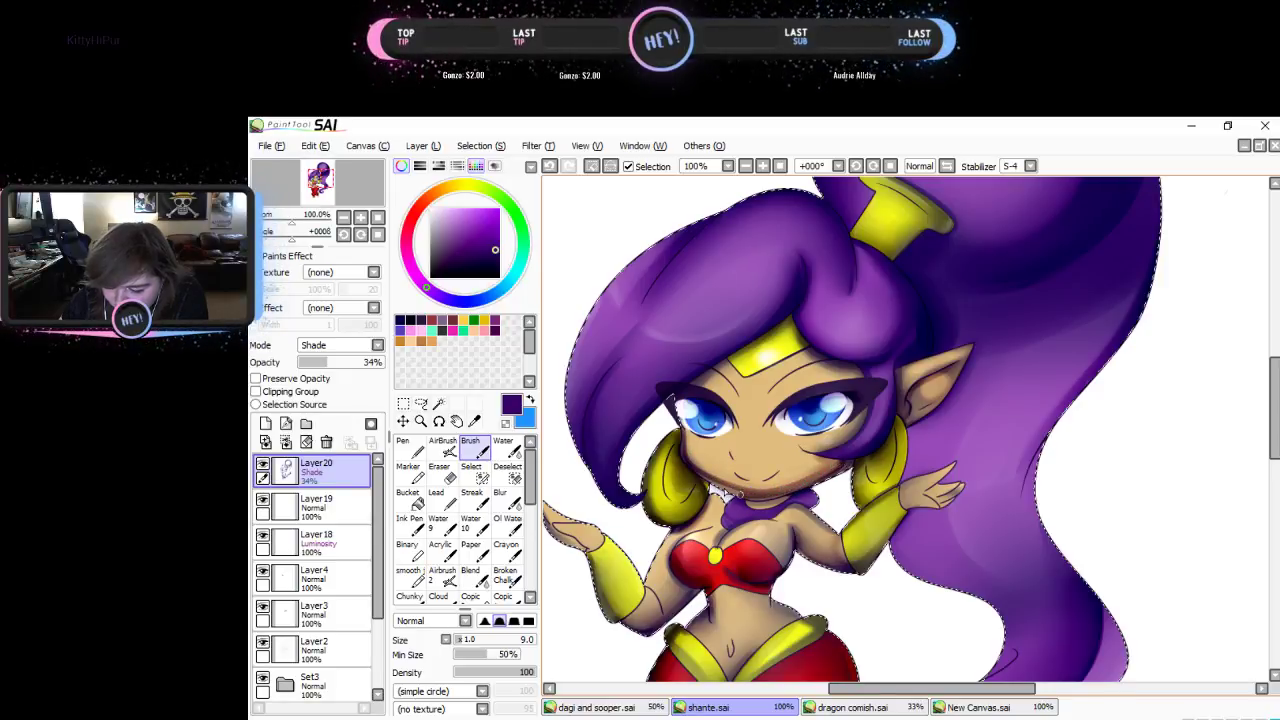
click(499, 497)
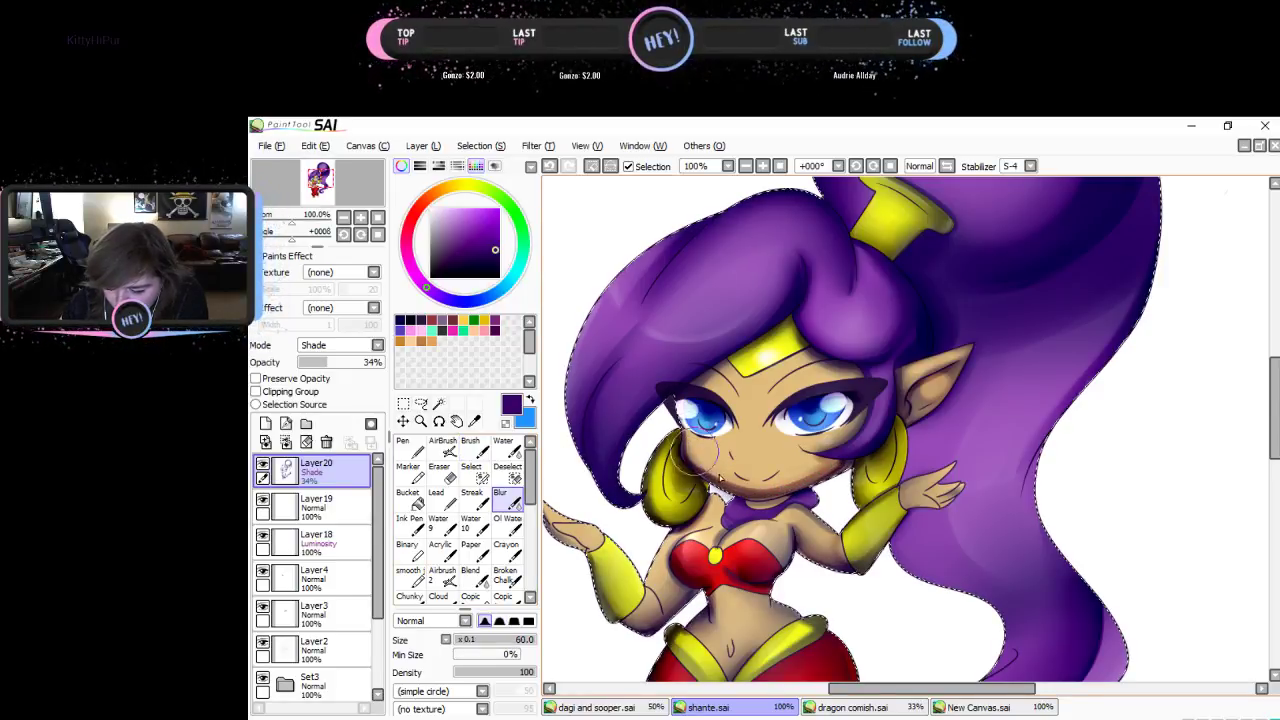
mouse_move(790, 472)
mouse_down()
mouse_move(705, 469)
mouse_move(825, 474)
mouse_move(838, 454)
mouse_move(800, 477)
mouse_move(720, 459)
mouse_move(841, 434)
mouse_move(806, 455)
mouse_up()
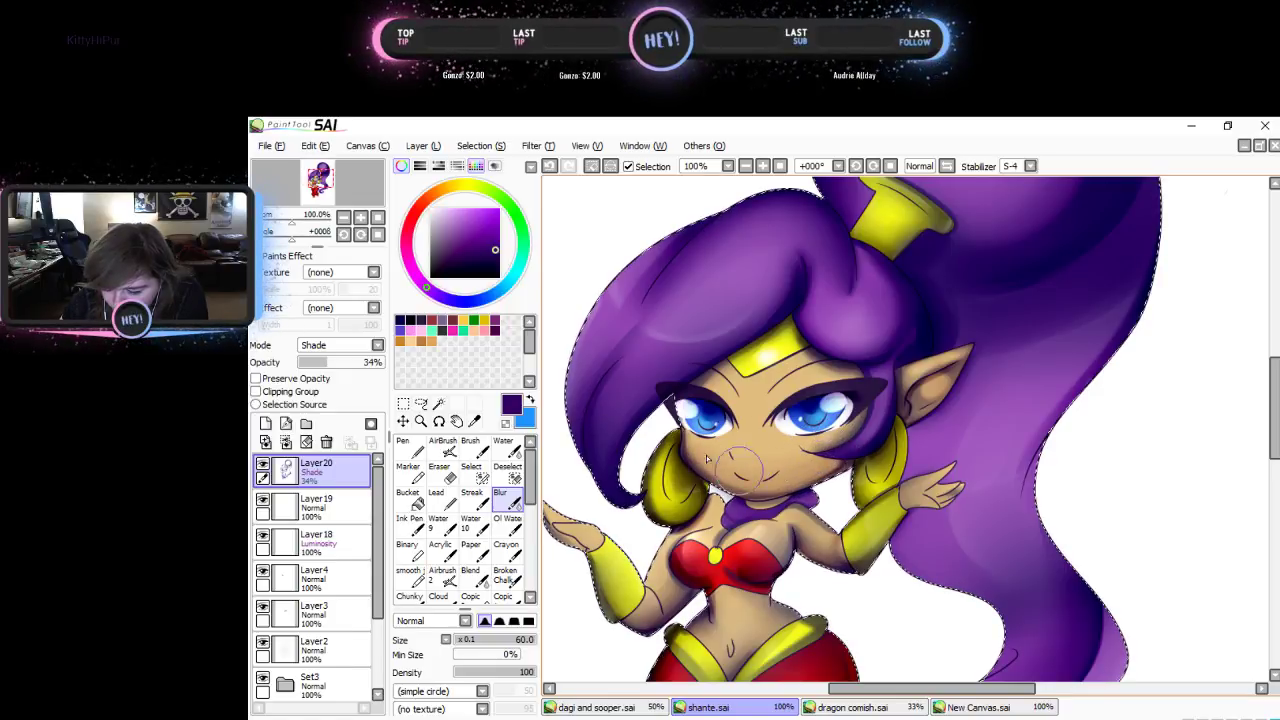
- Shade the neck and the shoulders beneath the chin with the Brush at size 9 and soften them with Blur at size 60
click(476, 470)
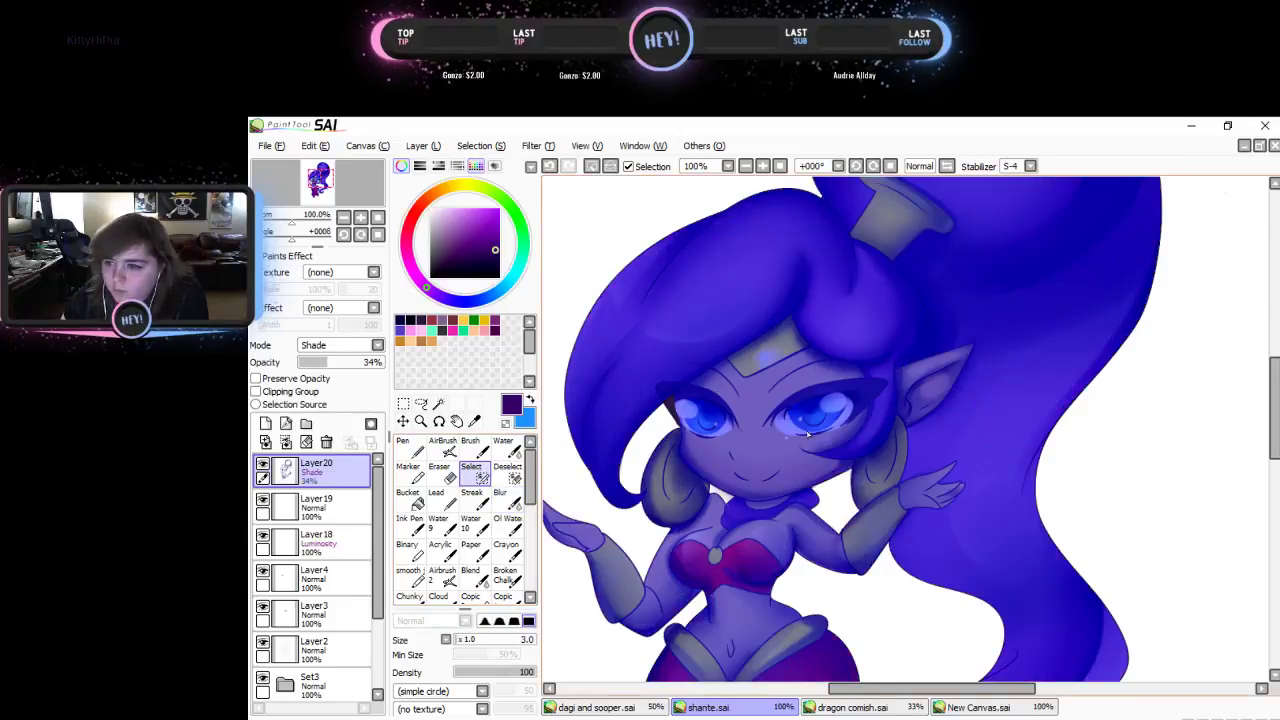
click(470, 447)
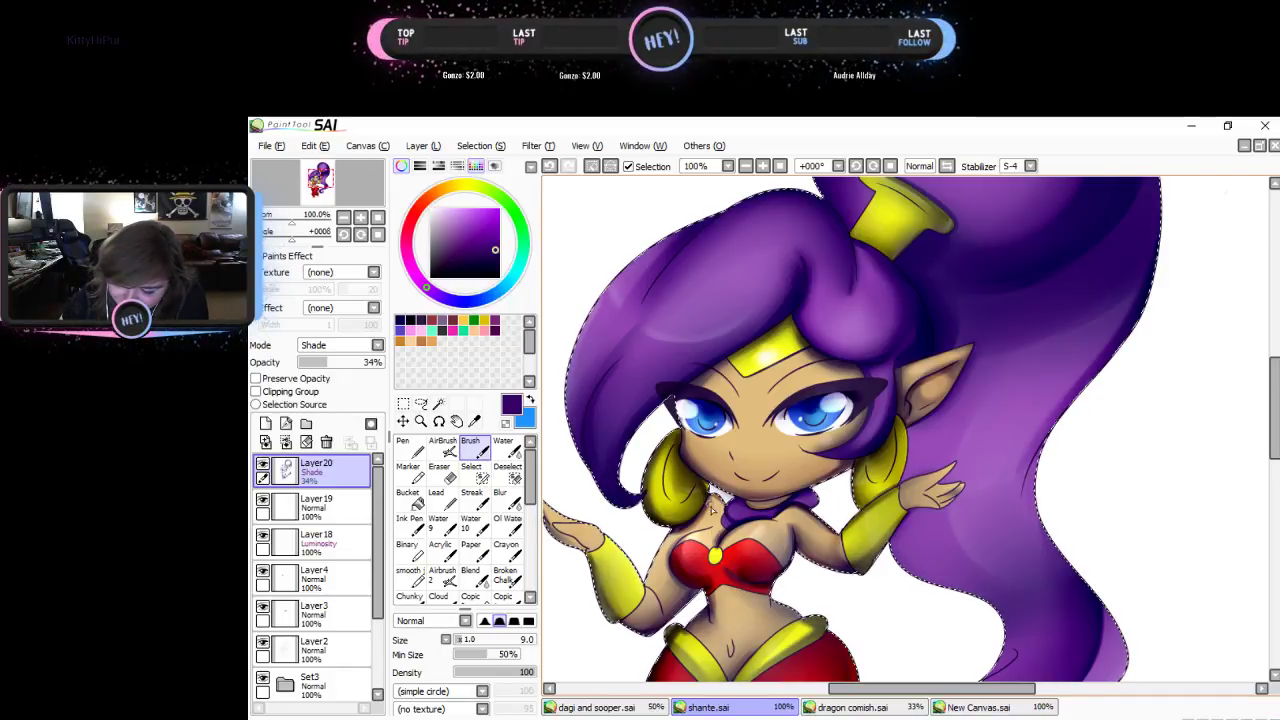
click(510, 524)
click(500, 496)
mouse_move(720, 500)
mouse_down()
mouse_move(795, 500)
mouse_move(727, 548)
mouse_up()
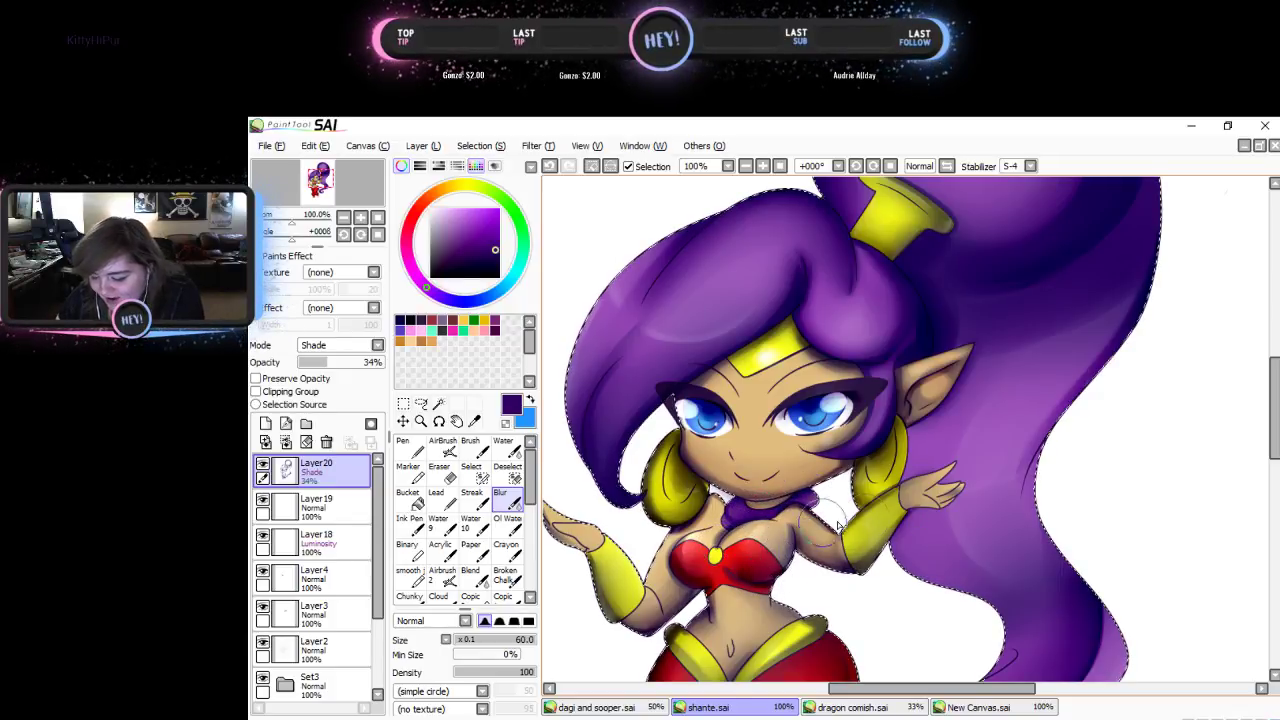
- Reduce the Shade layer's opacity to 26% and add a new layer above Layer19 with a pale lavender Brush ready
click(320, 364)
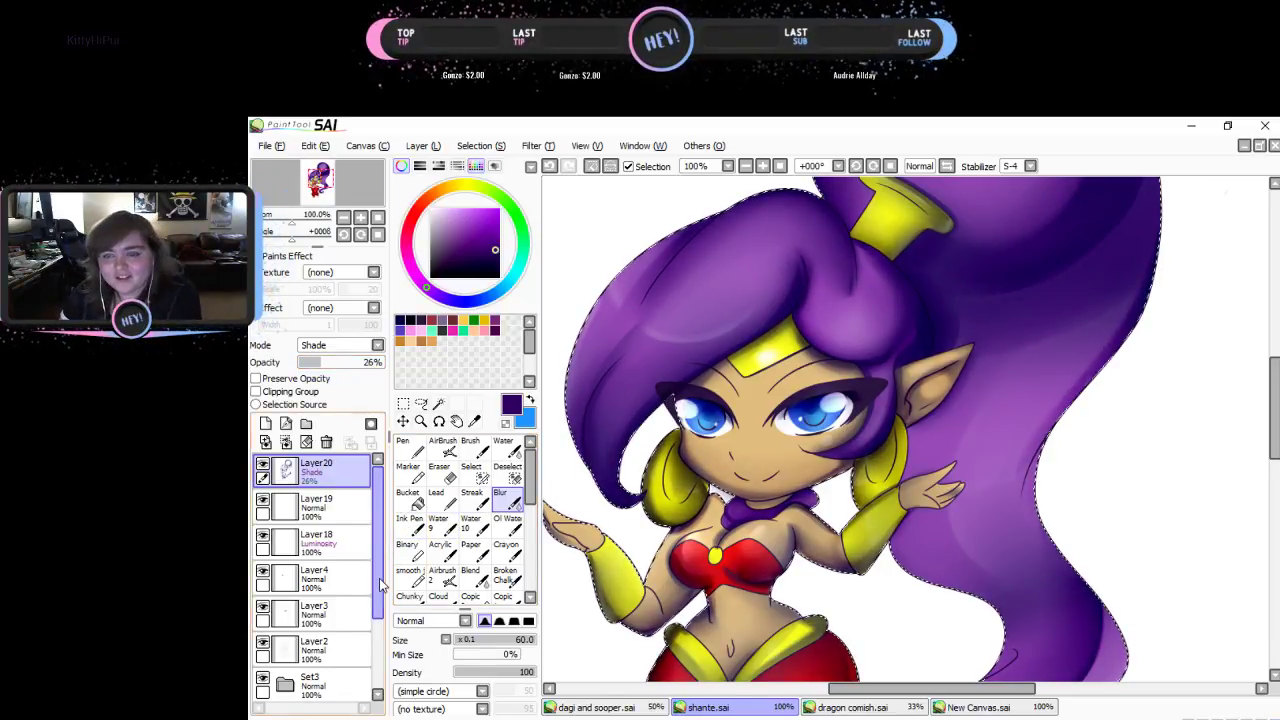
click(265, 424)
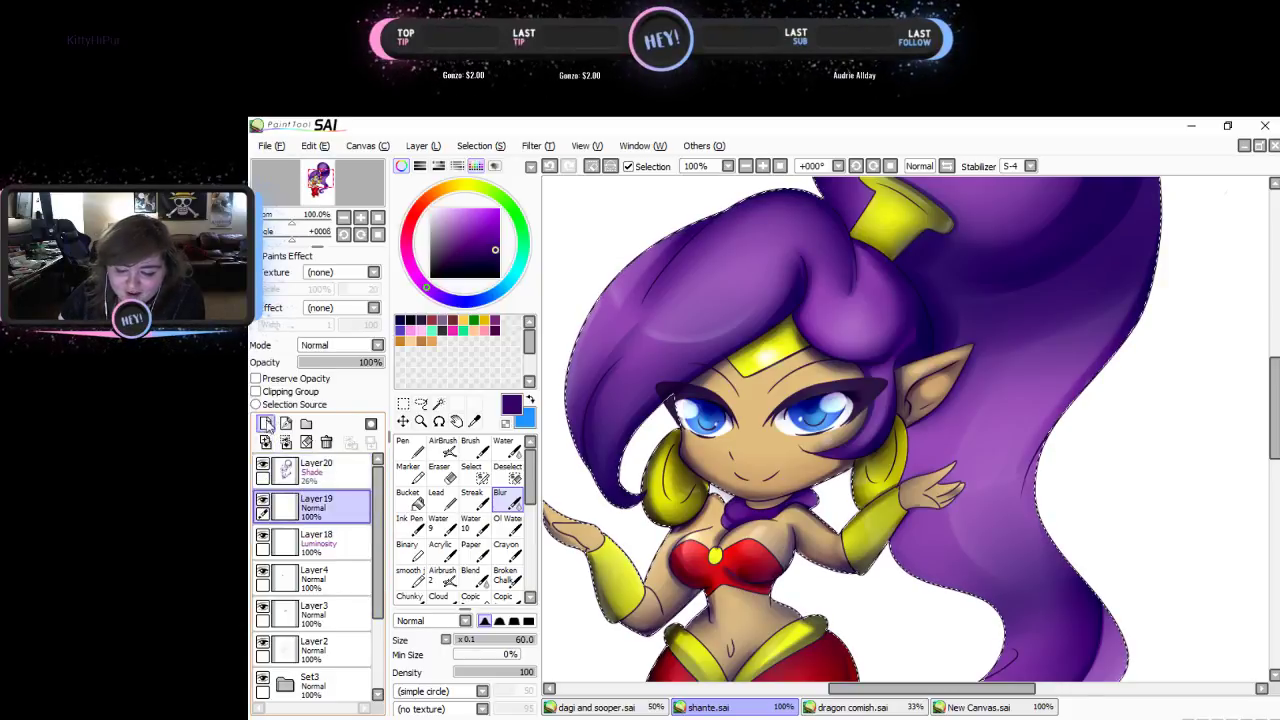
drag(447, 208, 444, 208)
click(470, 446)
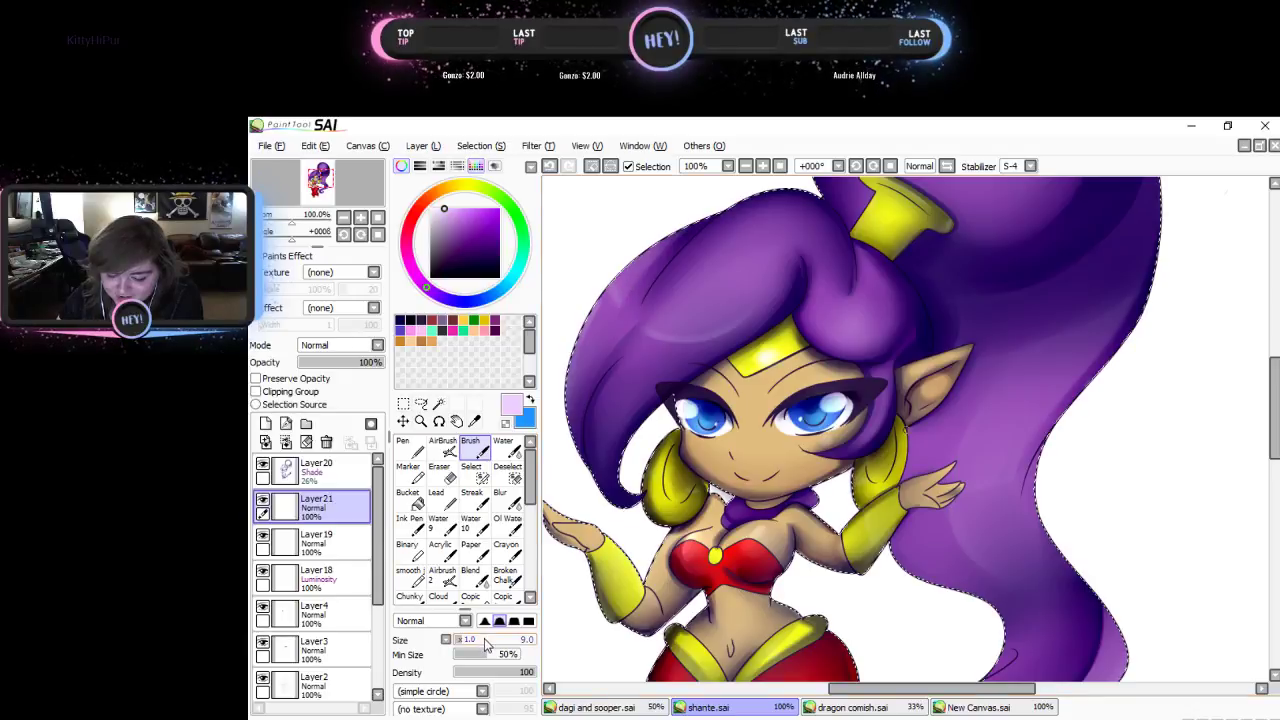
- Paint pale lavender streaks across the fringe with the Brush at size 37 and set the layer's mode to Lumi & Shade
mouse_move(610, 278)
mouse_down()
mouse_move(621, 268)
mouse_move(597, 306)
mouse_move(621, 291)
mouse_move(642, 310)
mouse_move(768, 282)
mouse_move(754, 305)
mouse_up()
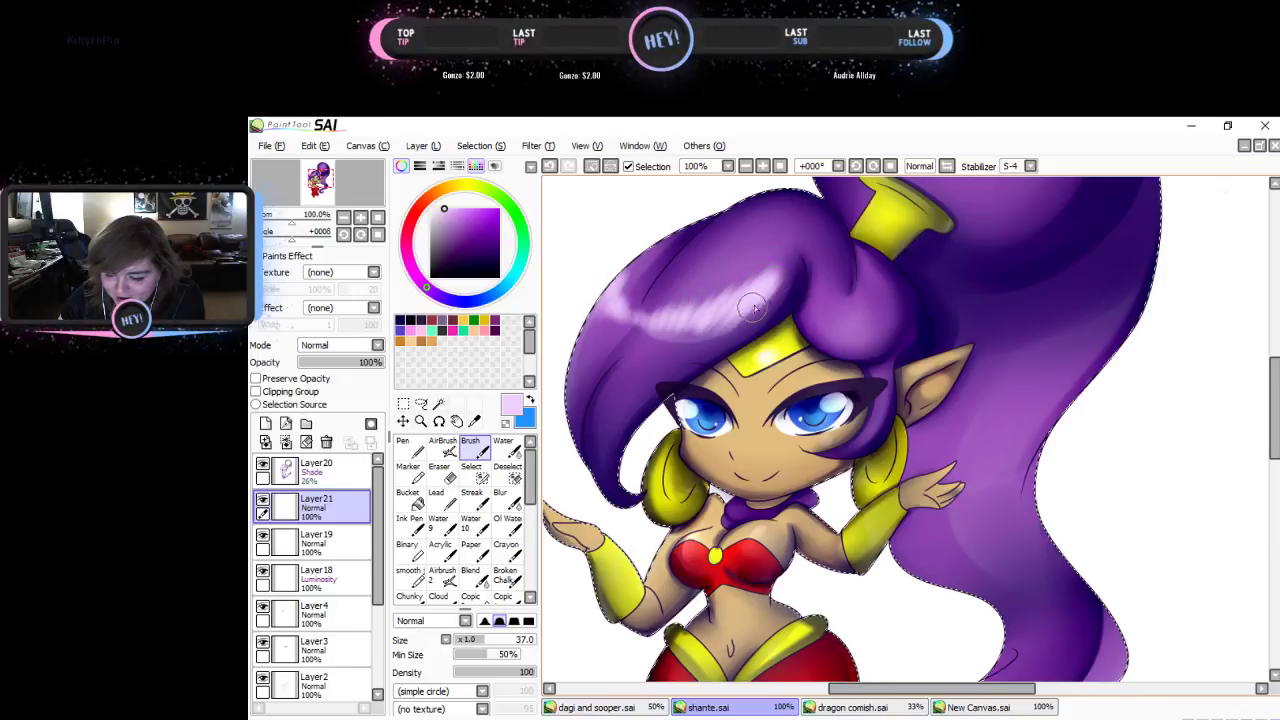
mouse_move(622, 393)
mouse_down()
mouse_move(608, 478)
mouse_move(612, 400)
mouse_move(592, 430)
mouse_move(585, 372)
mouse_move(570, 372)
mouse_up()
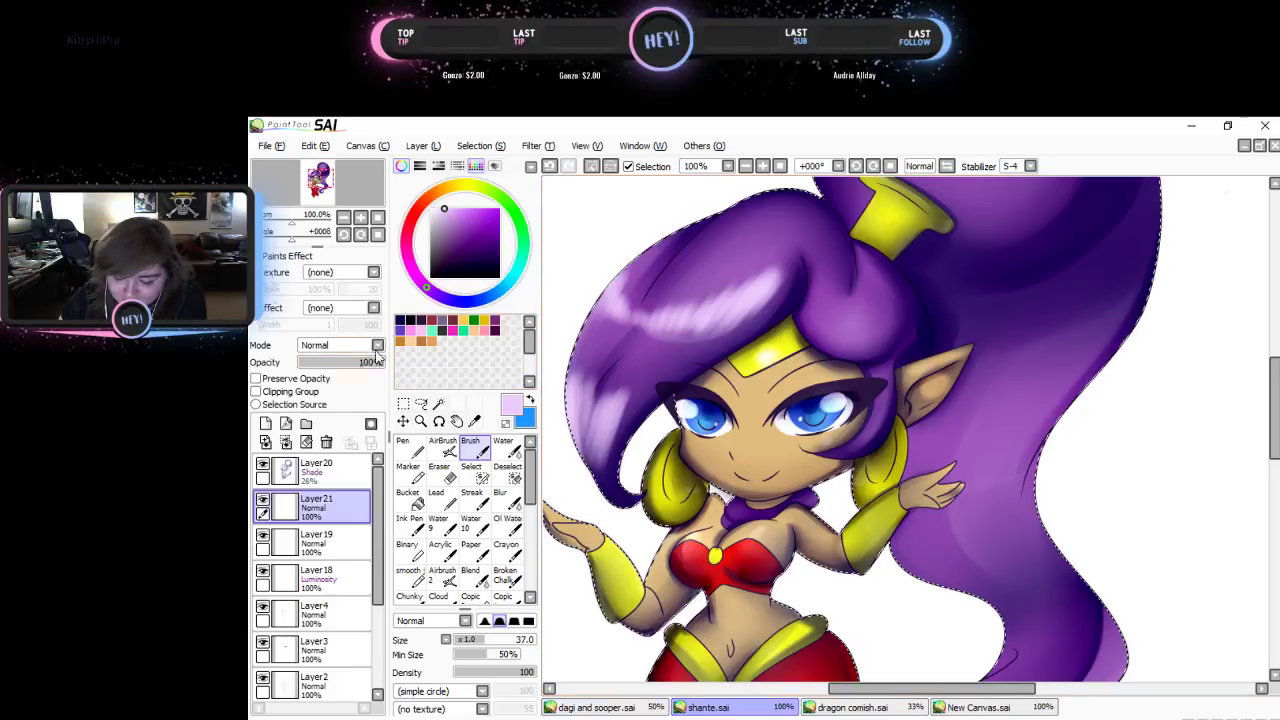
click(376, 345)
click(327, 432)
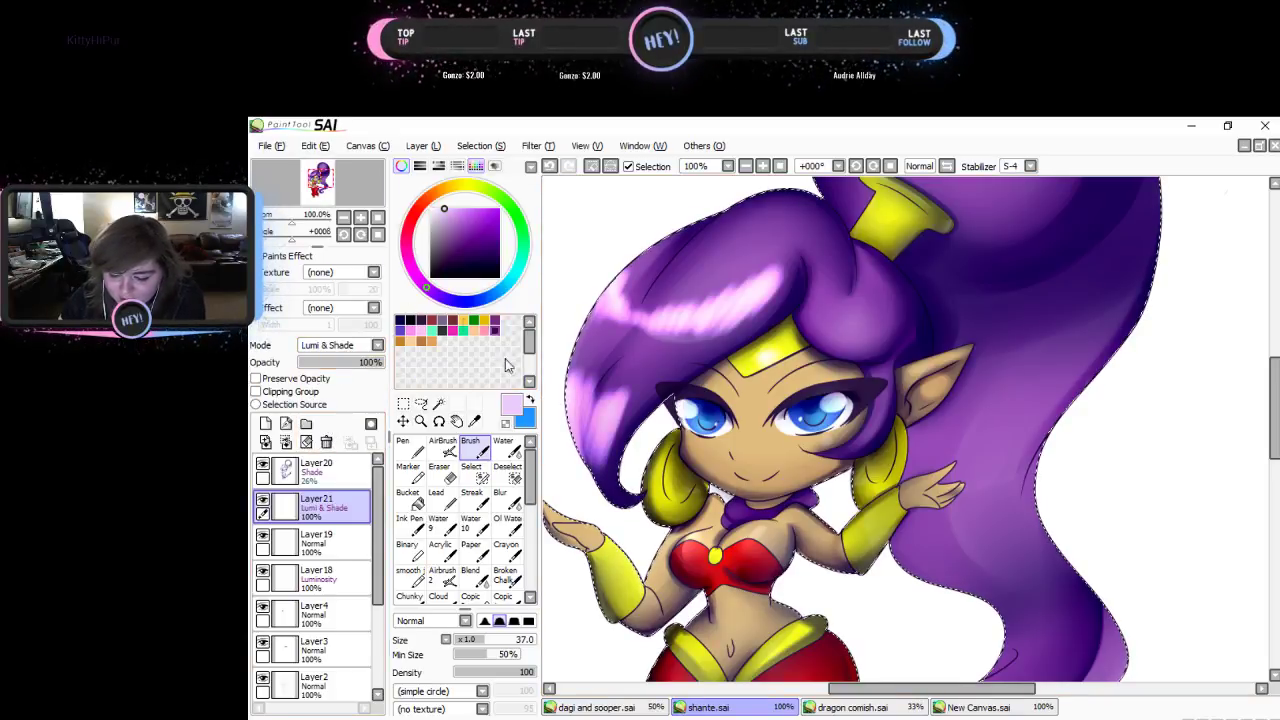
- Try blending the fringe highlights with Blur at size 60 and trimming their edges with the Eraser at size 29
click(500, 492)
mouse_move(799, 222)
mouse_down()
mouse_move(720, 318)
mouse_move(802, 215)
mouse_move(700, 316)
mouse_move(716, 270)
mouse_move(773, 227)
mouse_move(611, 353)
mouse_move(769, 209)
mouse_move(637, 303)
mouse_move(703, 232)
mouse_move(649, 242)
mouse_move(608, 282)
mouse_move(716, 232)
mouse_move(617, 345)
mouse_move(757, 236)
mouse_move(731, 316)
mouse_move(780, 222)
mouse_move(748, 298)
mouse_move(739, 227)
mouse_move(682, 267)
mouse_move(635, 272)
mouse_move(658, 270)
mouse_move(577, 319)
mouse_move(633, 328)
mouse_up()
mouse_move(596, 433)
mouse_down()
mouse_move(586, 483)
mouse_move(690, 314)
mouse_move(680, 343)
mouse_move(798, 234)
mouse_up()
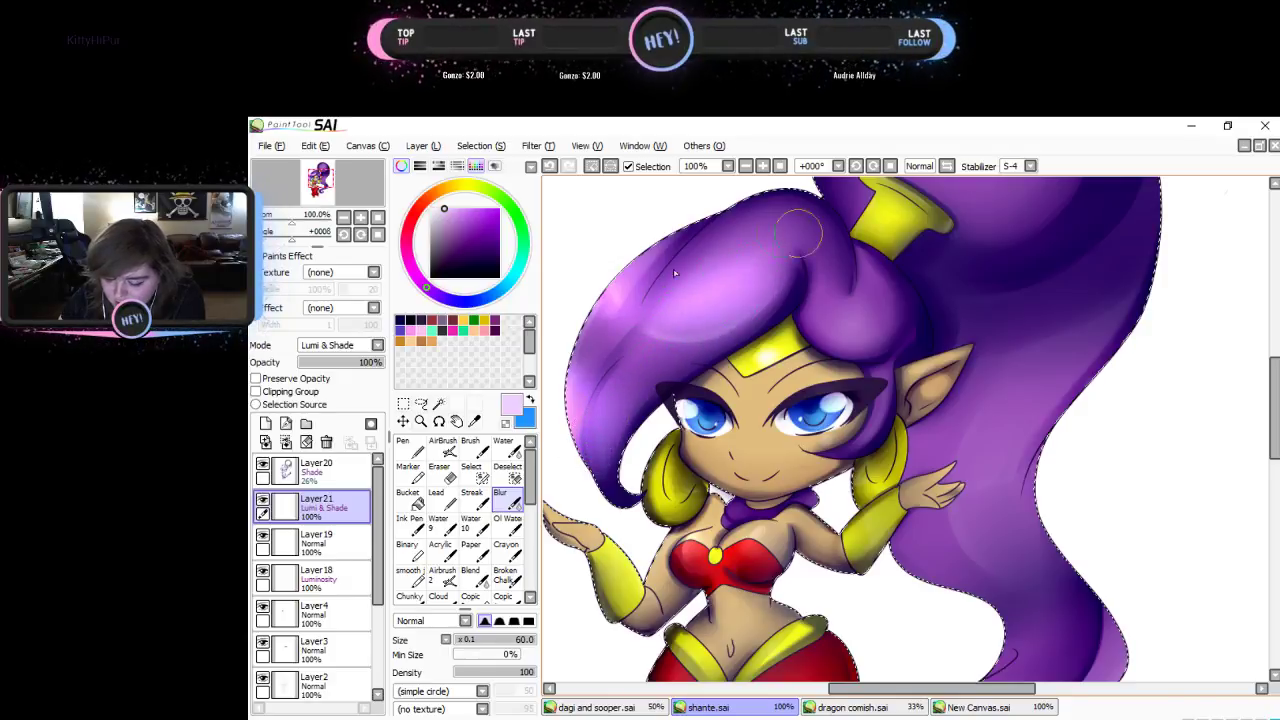
mouse_move(640, 335)
mouse_down()
mouse_move(562, 458)
mouse_move(692, 221)
mouse_move(569, 367)
mouse_up()
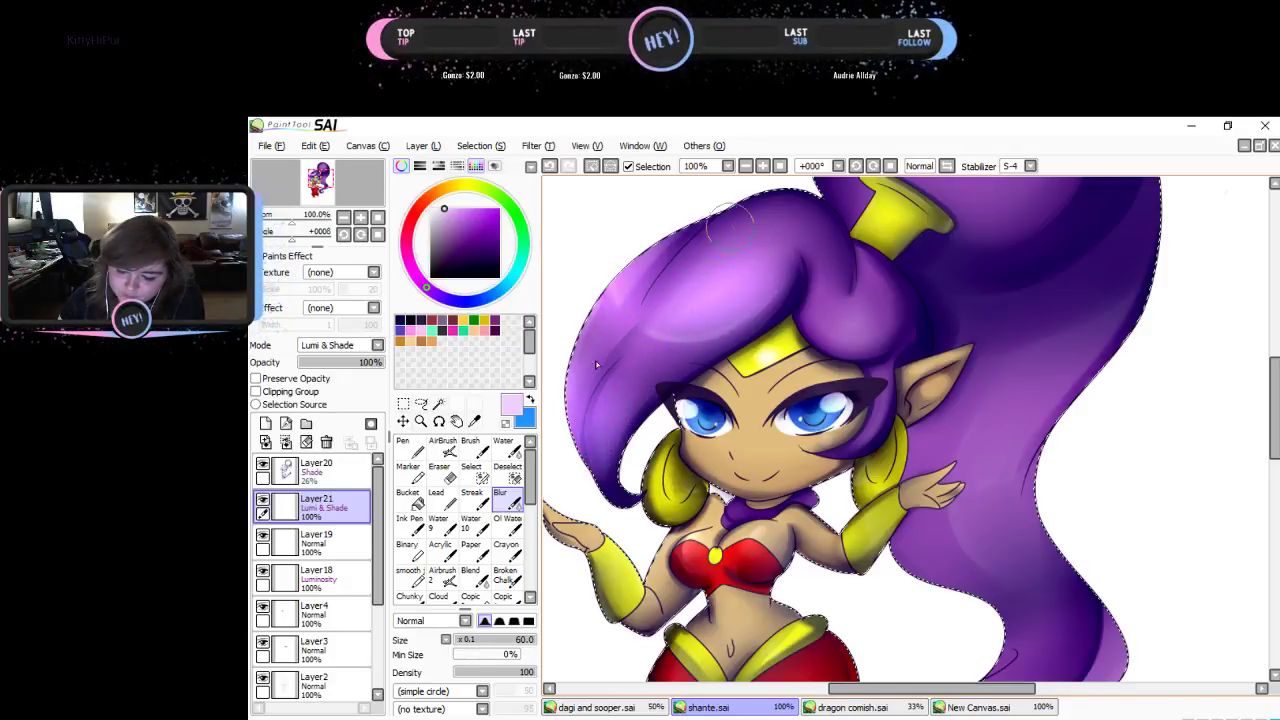
click(439, 470)
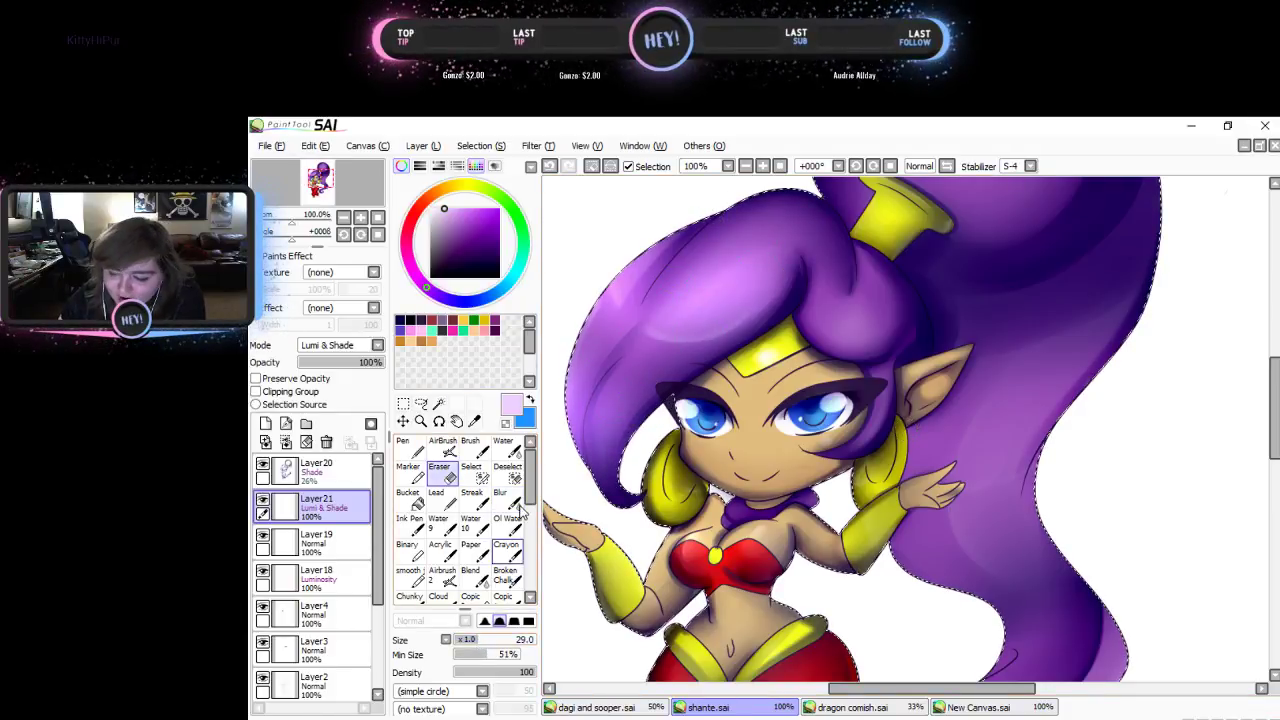
mouse_move(725, 208)
mouse_down()
mouse_move(622, 350)
mouse_move(585, 445)
mouse_move(625, 520)
mouse_up()
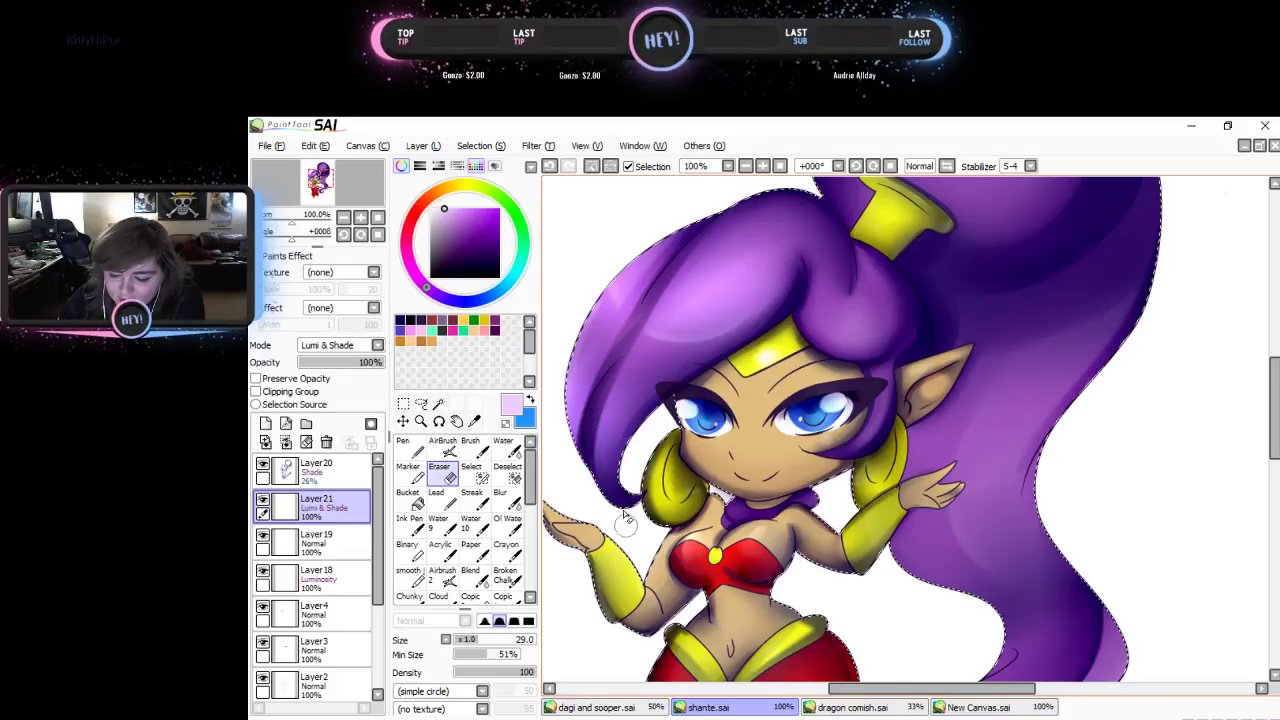
- Clear the highlight layer and repaint a diagonal highlight on the middle of the fringe with the Brush at size 37
click(306, 442)
click(474, 448)
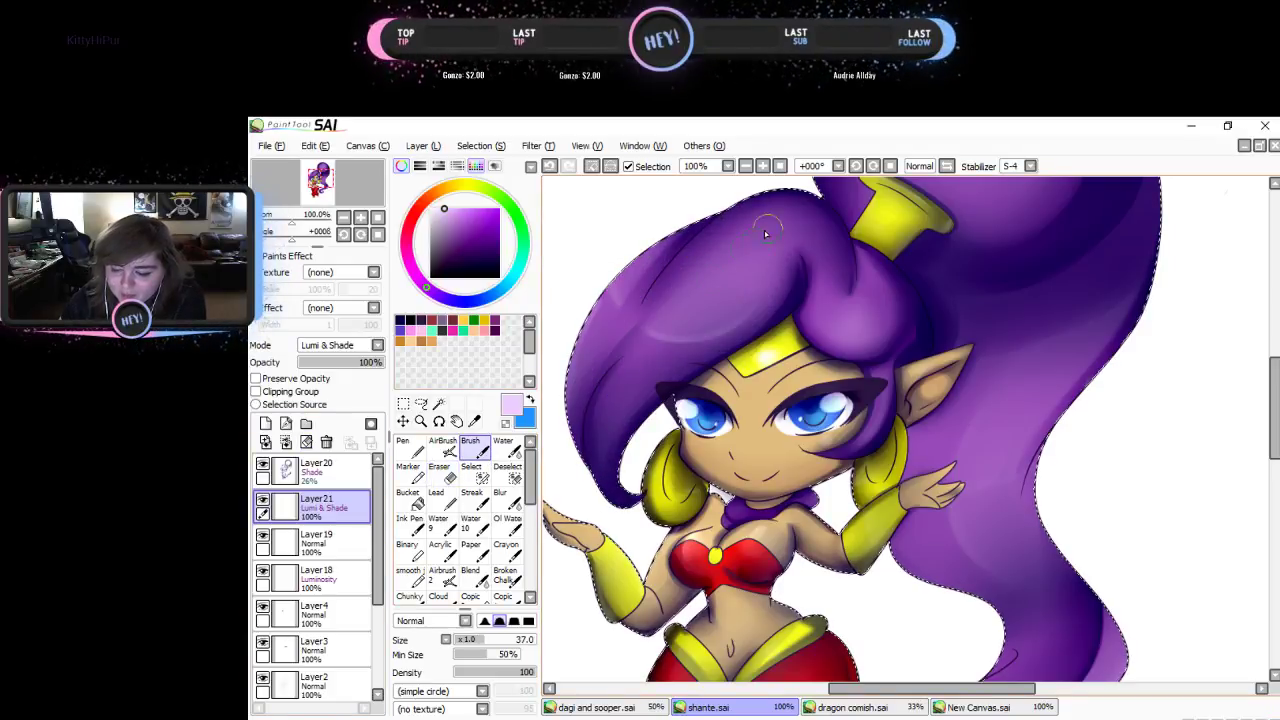
drag(750, 210, 660, 345)
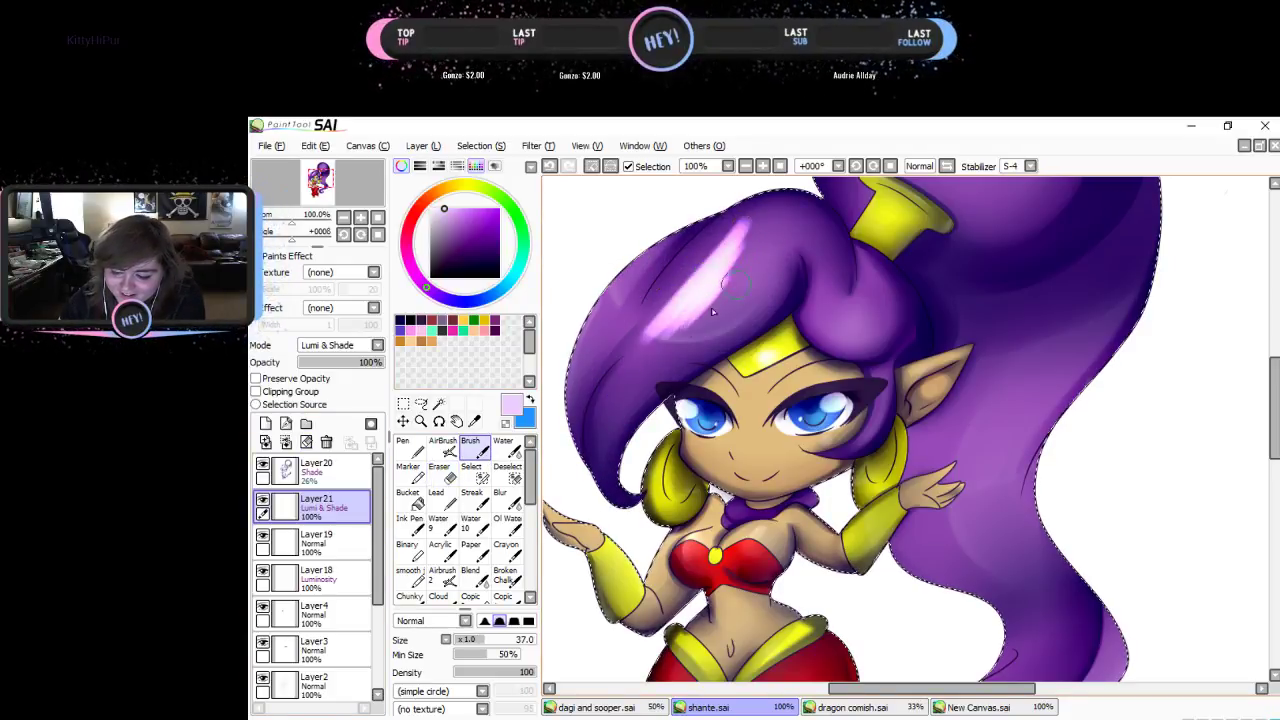
drag(713, 312, 711, 338)
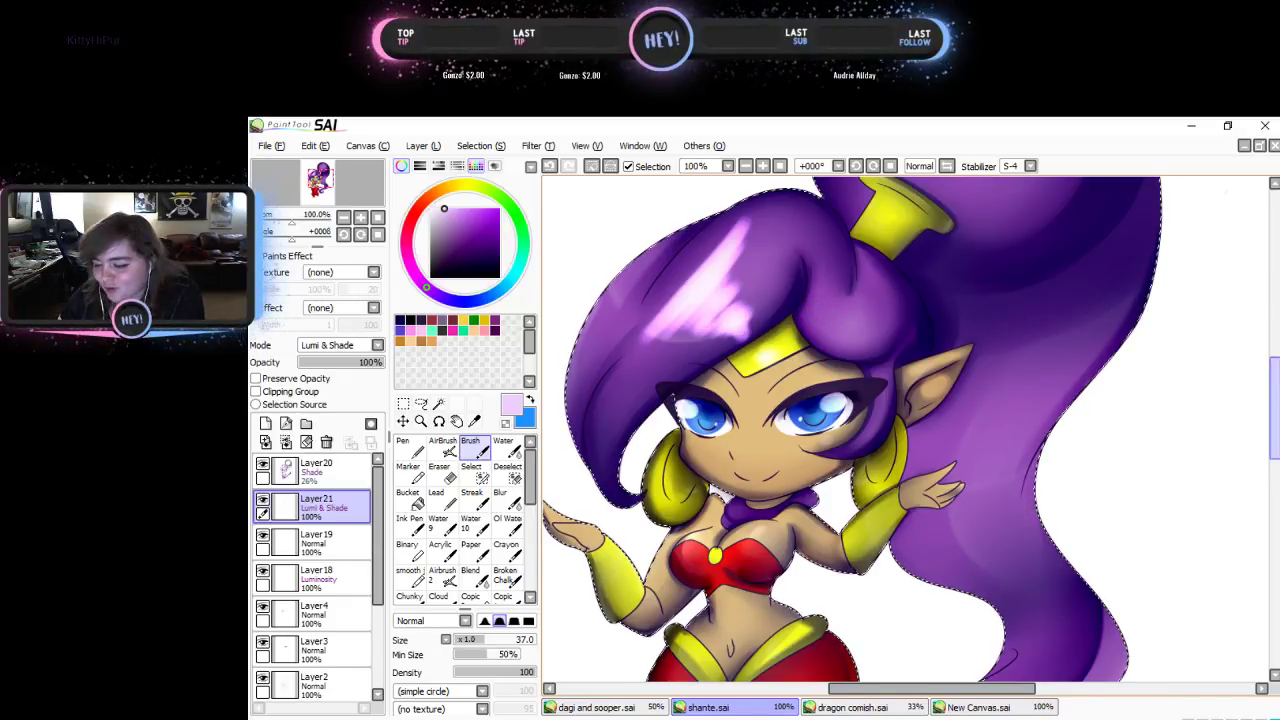
- Paint a round spot and a curved highlight on the ponytail's rounded top and blend them with Blur at size 60
scroll(1216, 442, up, 3)
scroll(1095, 285, up, 2)
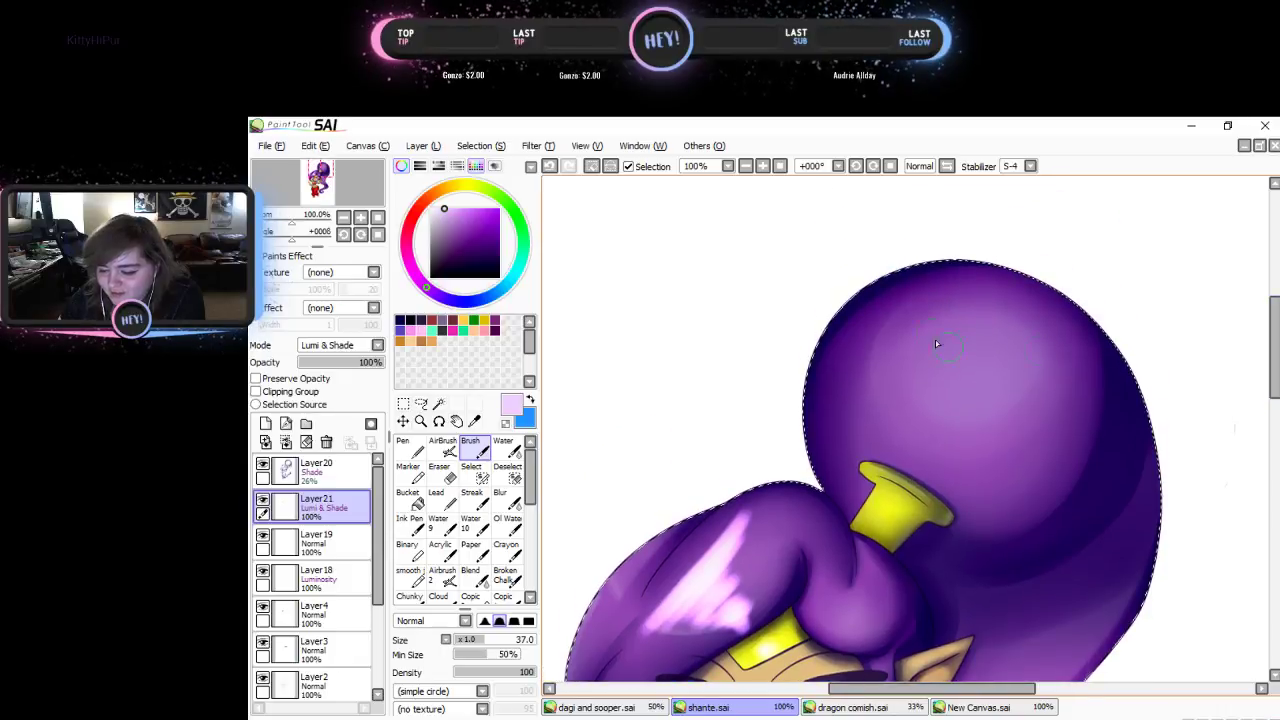
drag(912, 338, 925, 364)
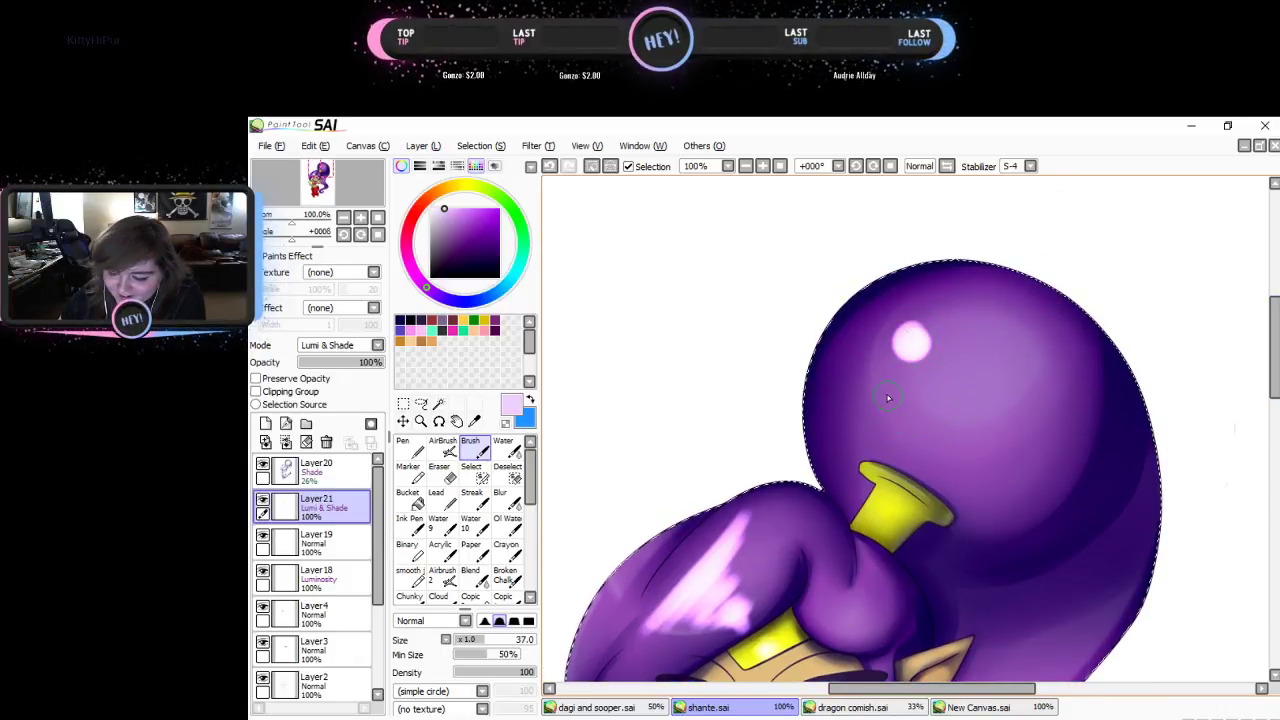
mouse_move(889, 410)
mouse_down()
mouse_move(1040, 435)
mouse_move(1074, 325)
mouse_up()
click(506, 499)
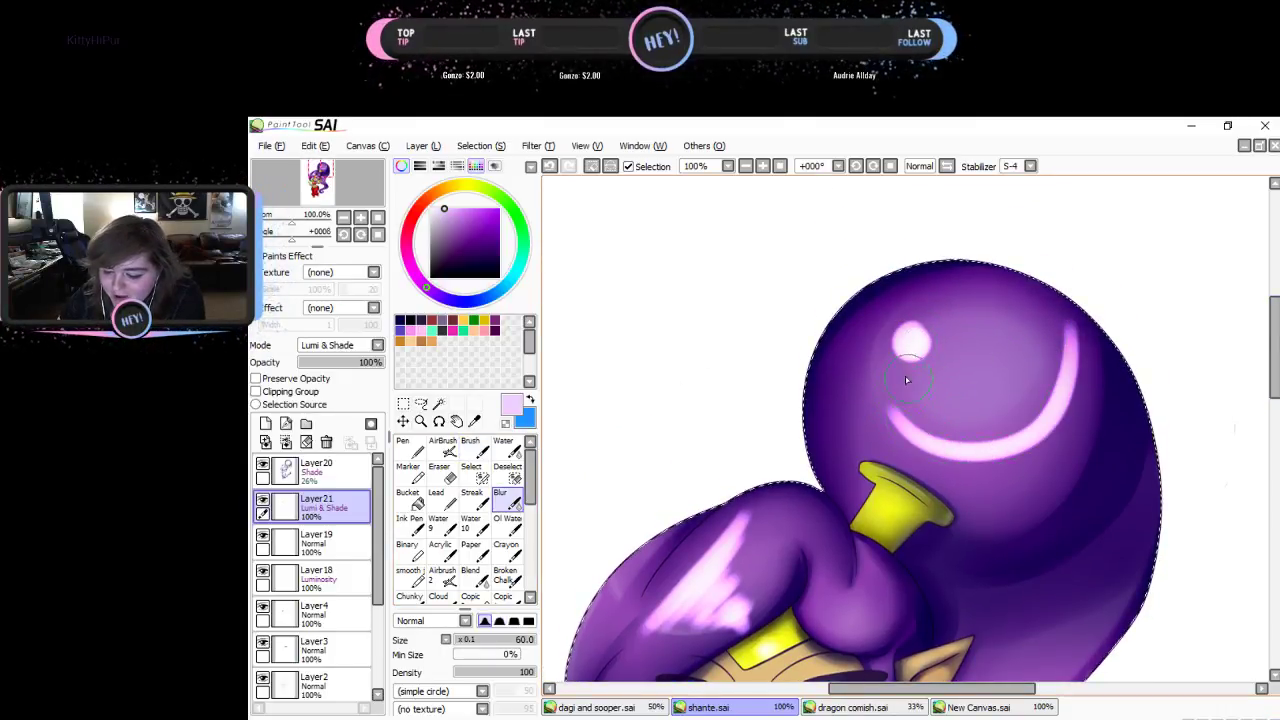
mouse_move(894, 412)
mouse_down()
mouse_move(974, 446)
mouse_move(1056, 332)
mouse_move(895, 428)
mouse_move(1045, 320)
mouse_up()
mouse_move(910, 336)
mouse_down()
mouse_move(930, 377)
mouse_move(931, 313)
mouse_move(888, 370)
mouse_move(963, 327)
mouse_move(881, 354)
mouse_move(965, 348)
mouse_move(876, 340)
mouse_up()
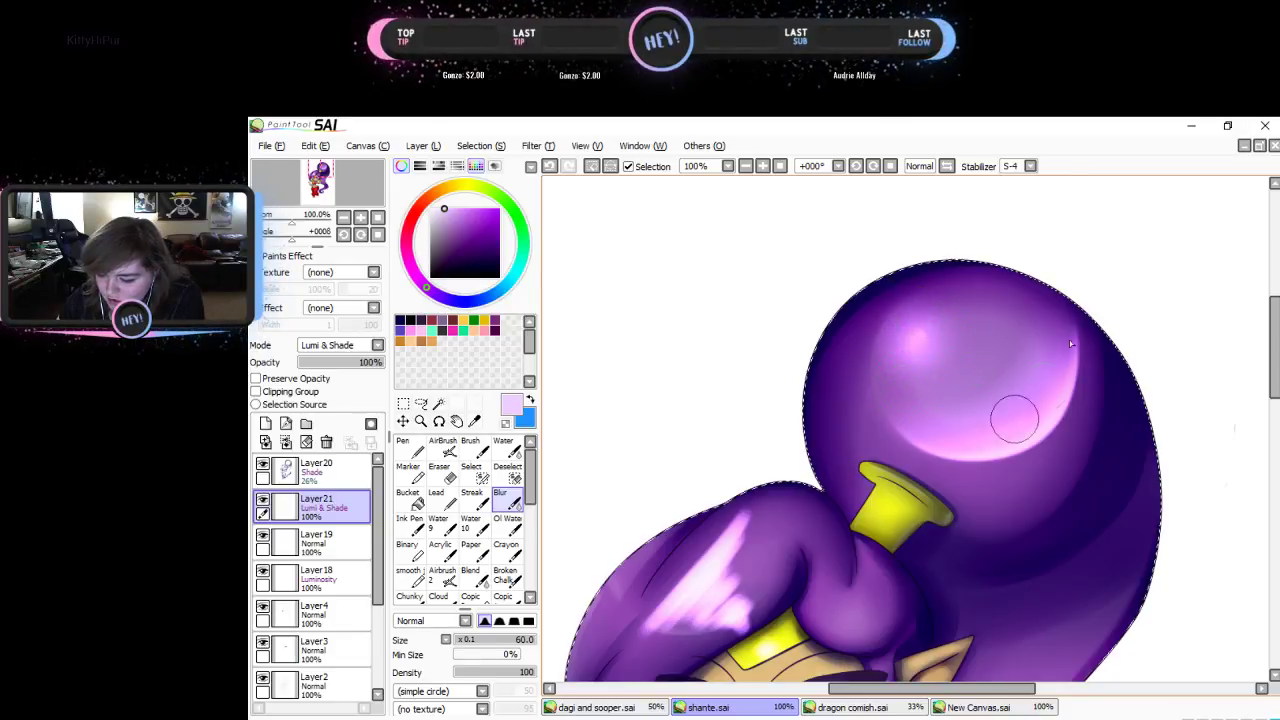
mouse_move(1065, 371)
mouse_down()
mouse_move(875, 398)
mouse_move(989, 452)
mouse_move(1067, 349)
mouse_move(1064, 313)
mouse_up()
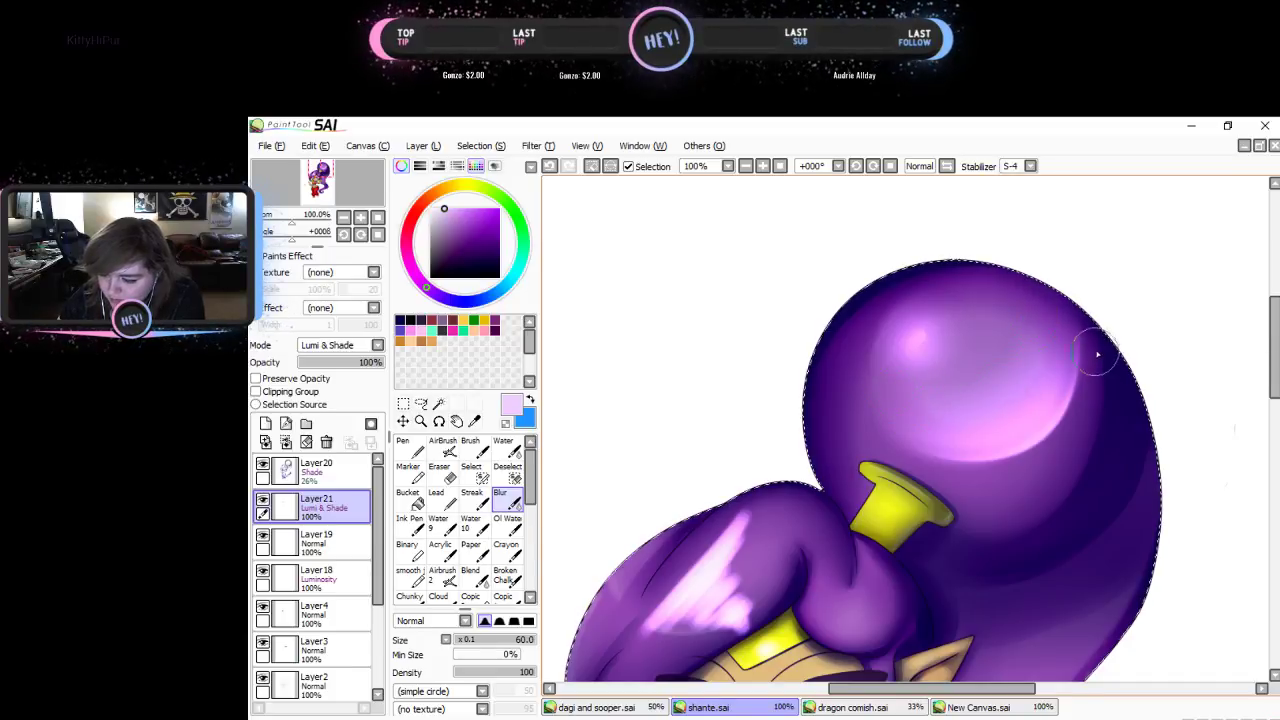
- Soften the diagonal highlight on the fringe with Blur at size 60
drag(1273, 382, 1268, 422)
mouse_move(718, 402)
mouse_down()
mouse_move(750, 365)
mouse_move(697, 406)
mouse_move(746, 350)
mouse_up()
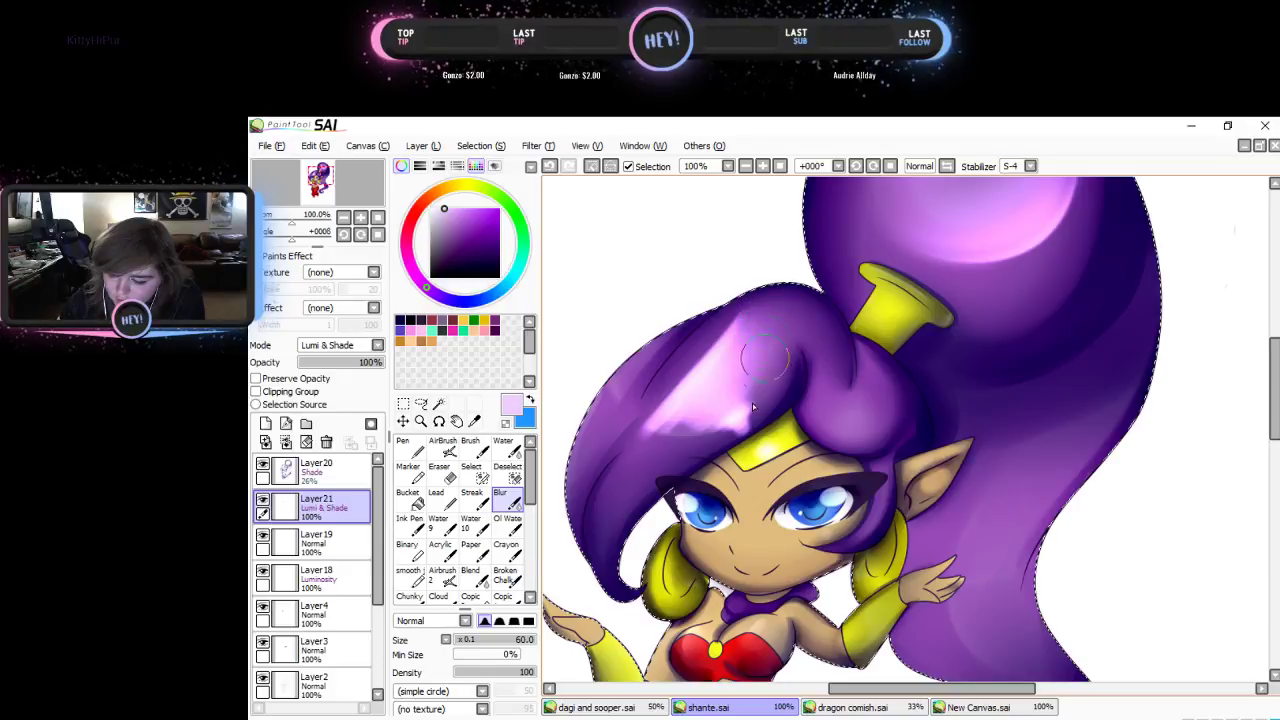
mouse_move(752, 403)
mouse_down()
mouse_move(623, 481)
mouse_move(746, 391)
mouse_move(769, 329)
mouse_move(763, 389)
mouse_move(656, 475)
mouse_move(781, 379)
mouse_move(779, 309)
mouse_up()
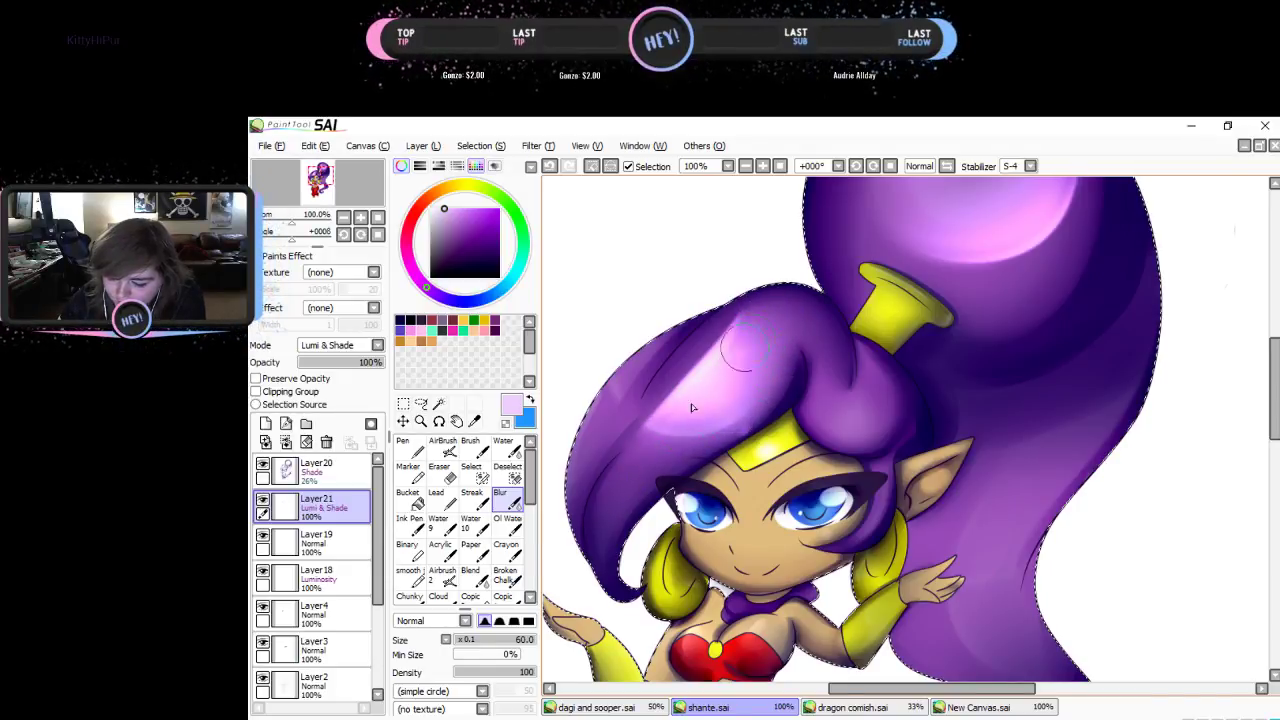
- Paint a highlight along the outer edge of the fringe with the Brush at size 37 and blend it with Blur
click(470, 447)
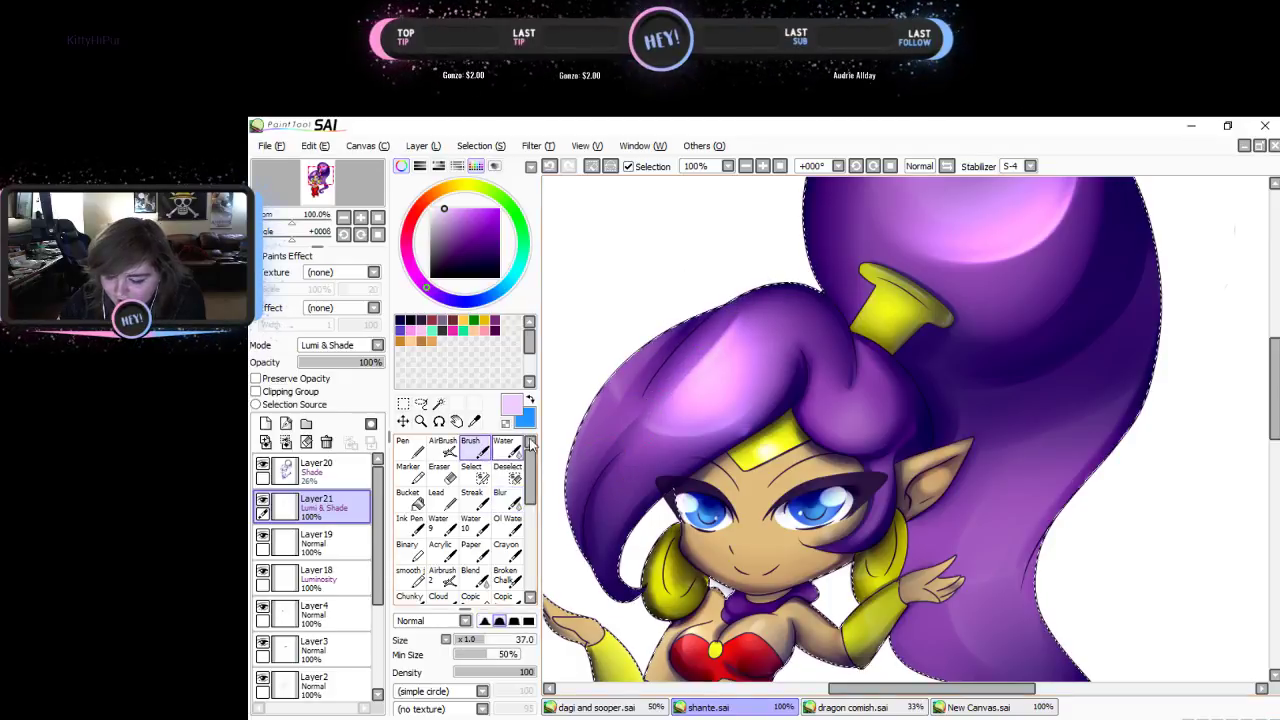
mouse_move(625, 385)
mouse_down()
mouse_move(577, 422)
mouse_move(596, 401)
mouse_move(566, 520)
mouse_move(594, 550)
mouse_up()
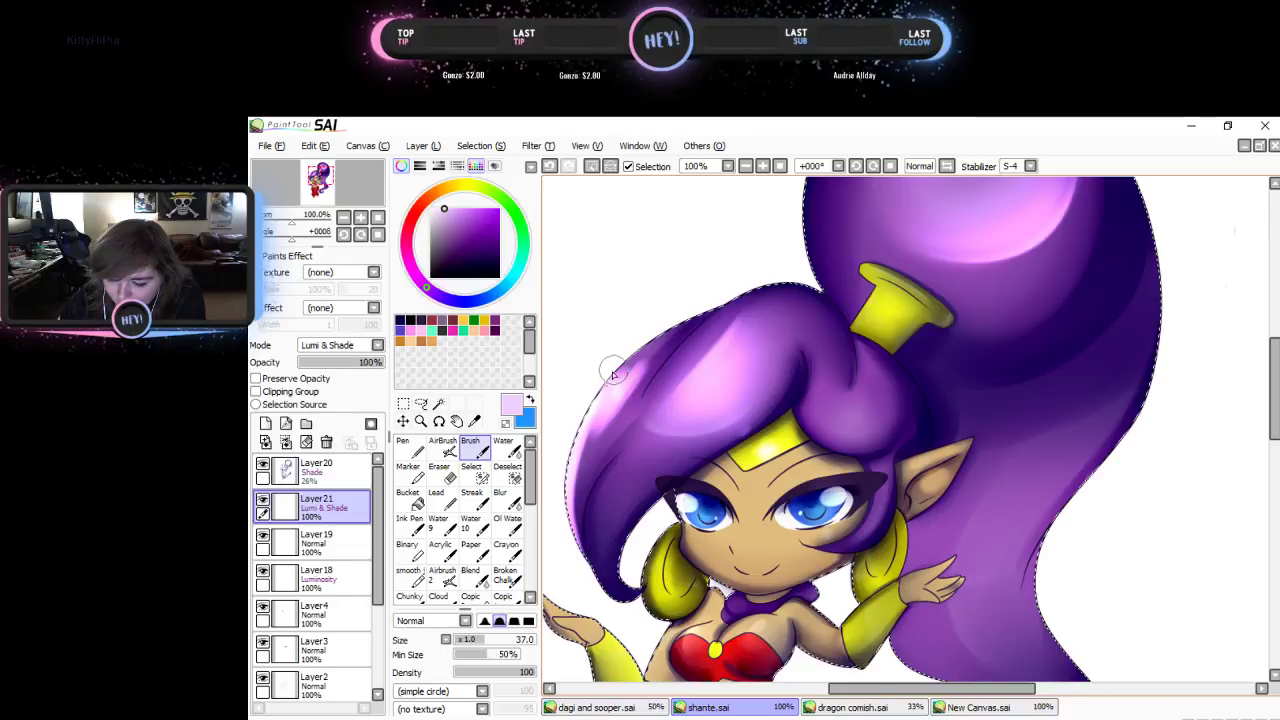
click(500, 495)
mouse_move(623, 425)
mouse_down()
mouse_move(578, 473)
mouse_move(578, 557)
mouse_move(603, 413)
mouse_move(613, 429)
mouse_move(625, 389)
mouse_move(577, 552)
mouse_move(602, 542)
mouse_move(619, 394)
mouse_move(615, 416)
mouse_move(610, 404)
mouse_move(728, 284)
mouse_move(678, 319)
mouse_move(588, 438)
mouse_move(586, 550)
mouse_move(675, 338)
mouse_move(581, 470)
mouse_move(616, 646)
mouse_move(890, 433)
mouse_up()
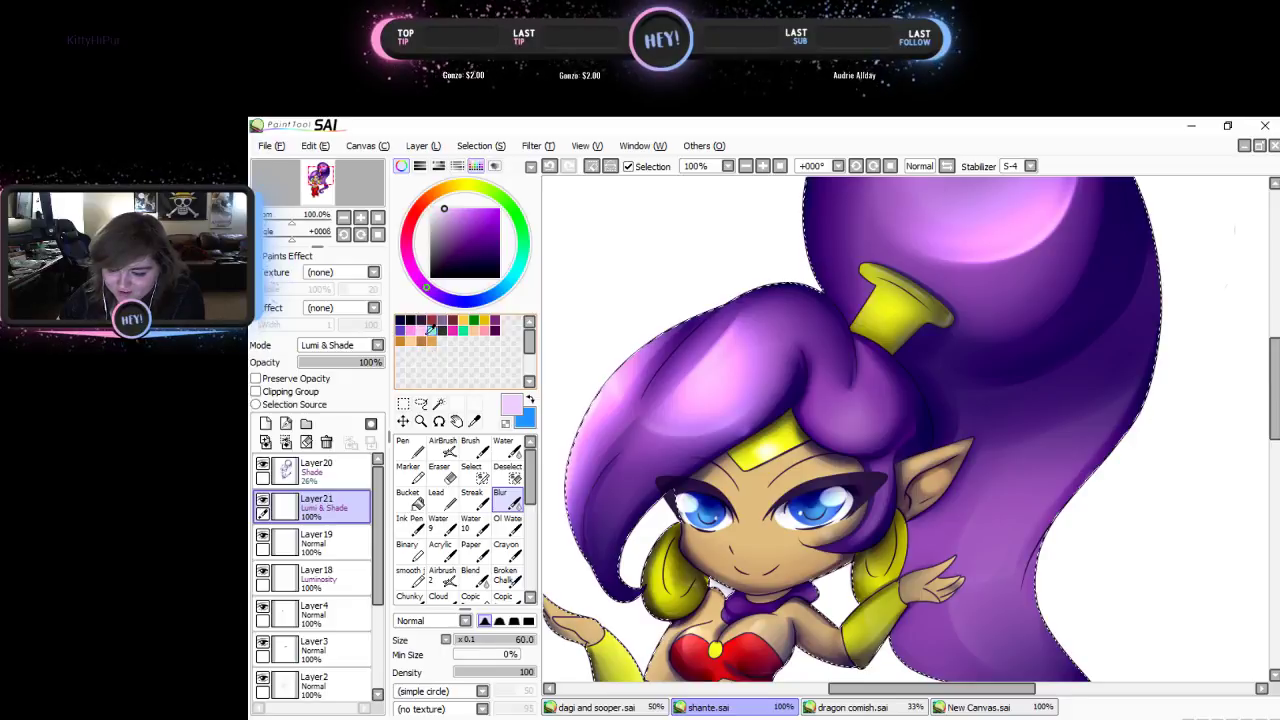
- Set the highlight layer's opacity to 53% and add an AirBrush highlight across the middle of the fringe, softened with Blur
click(343, 363)
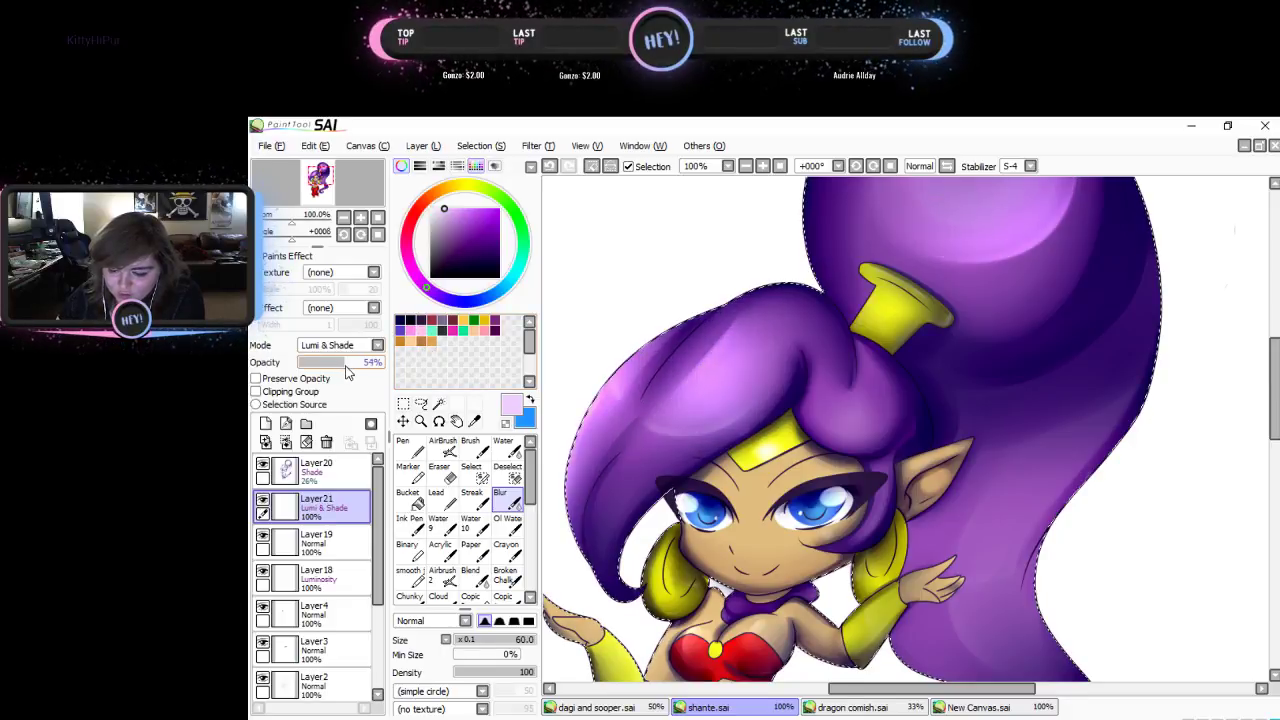
click(443, 446)
mouse_move(699, 371)
mouse_down()
mouse_move(678, 366)
mouse_move(761, 390)
mouse_up()
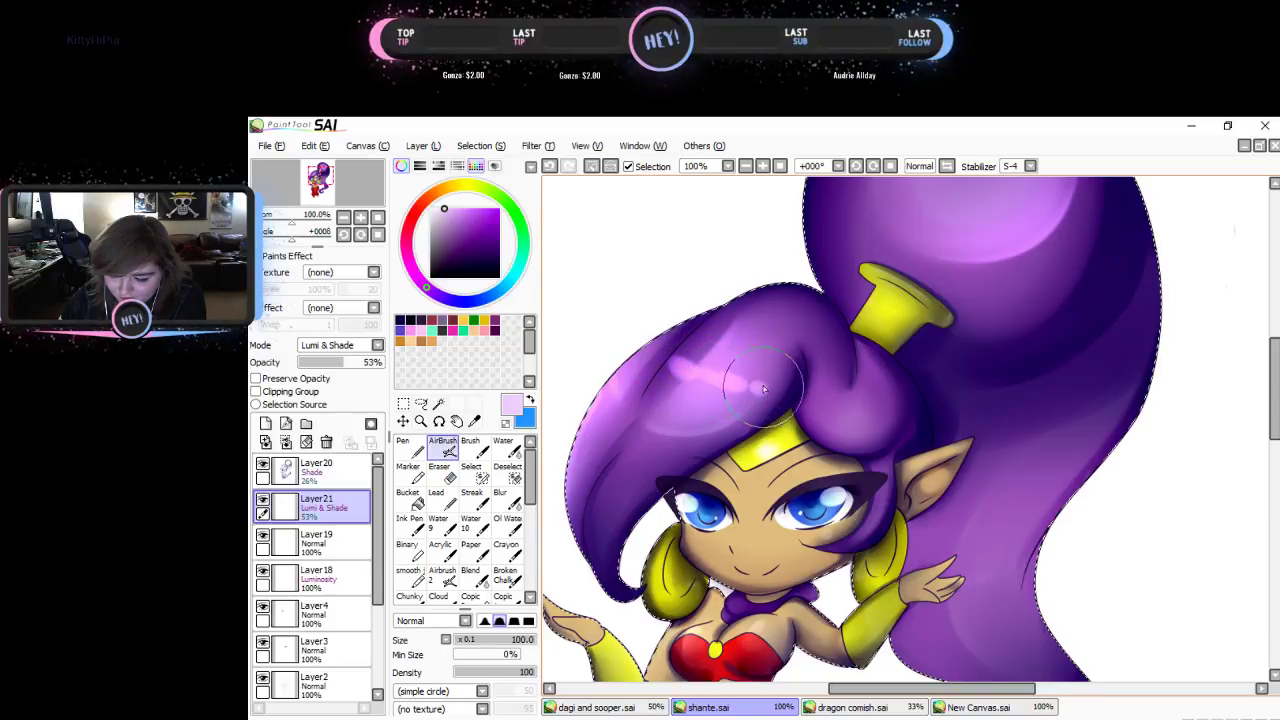
click(505, 499)
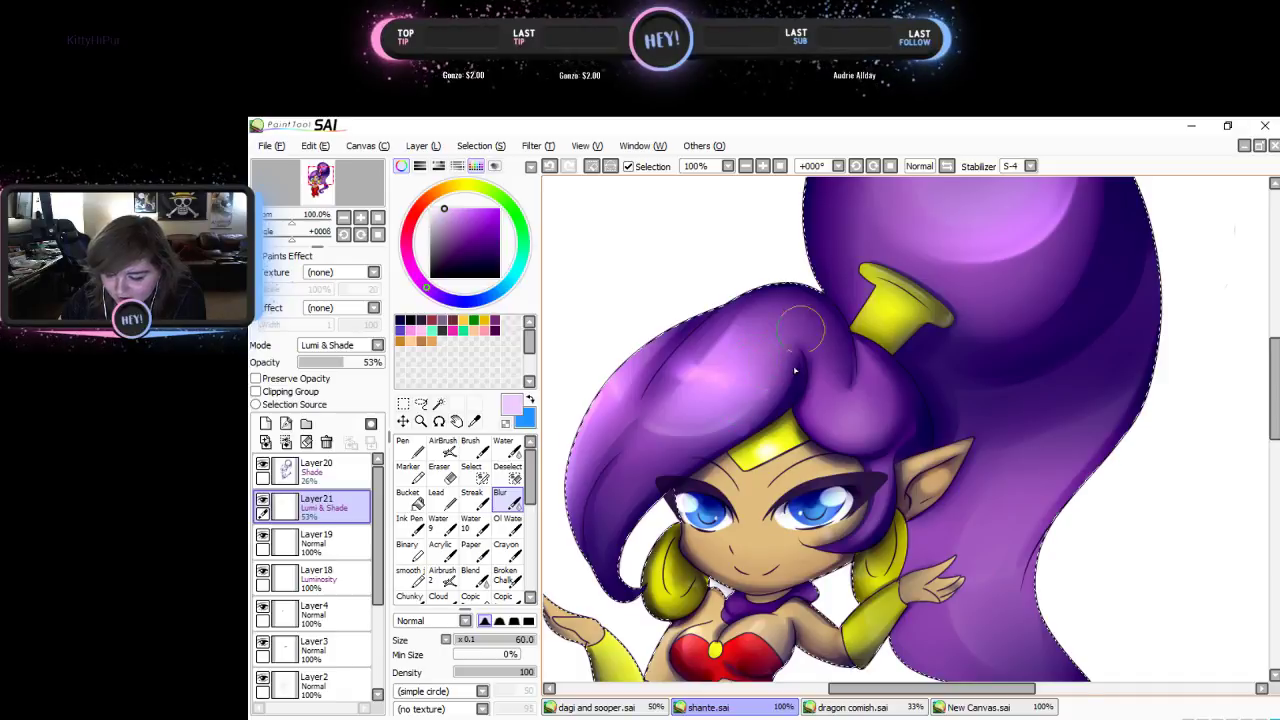
- Paint a curved highlight along the fringe's lower edge with the Brush at size 16 and blend it with Blur
key(b)
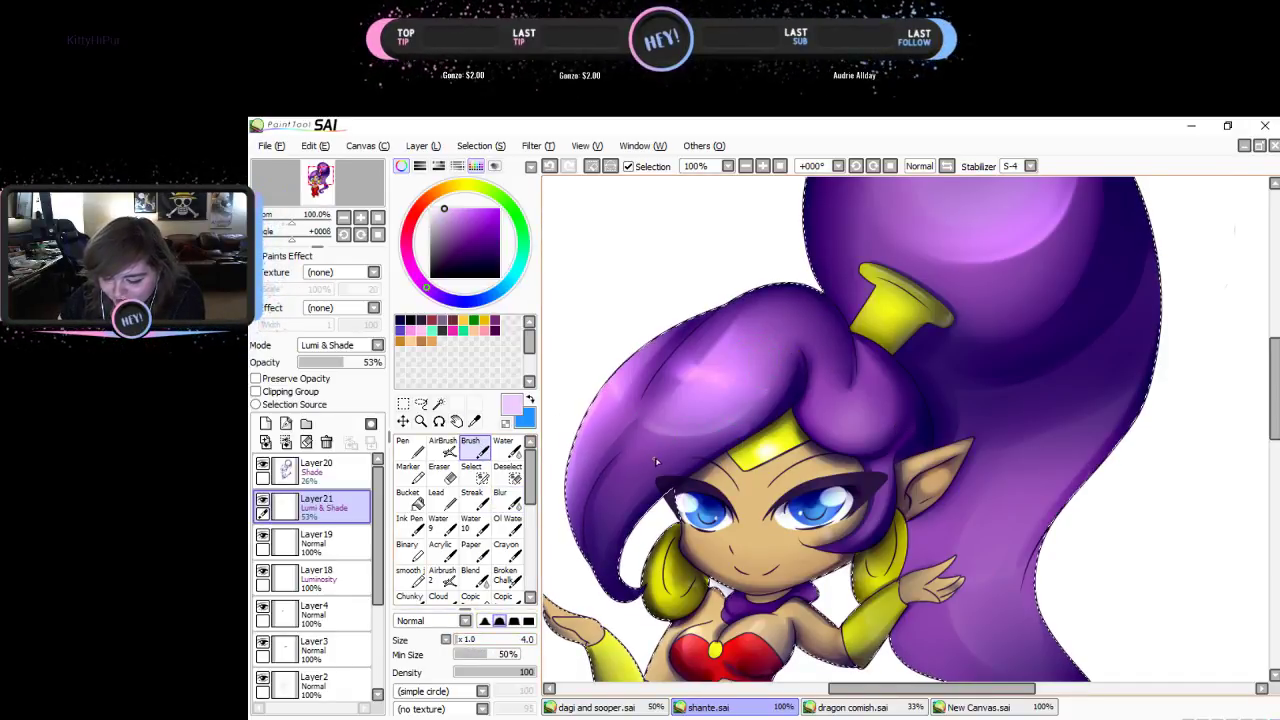
click(315, 145)
click(335, 164)
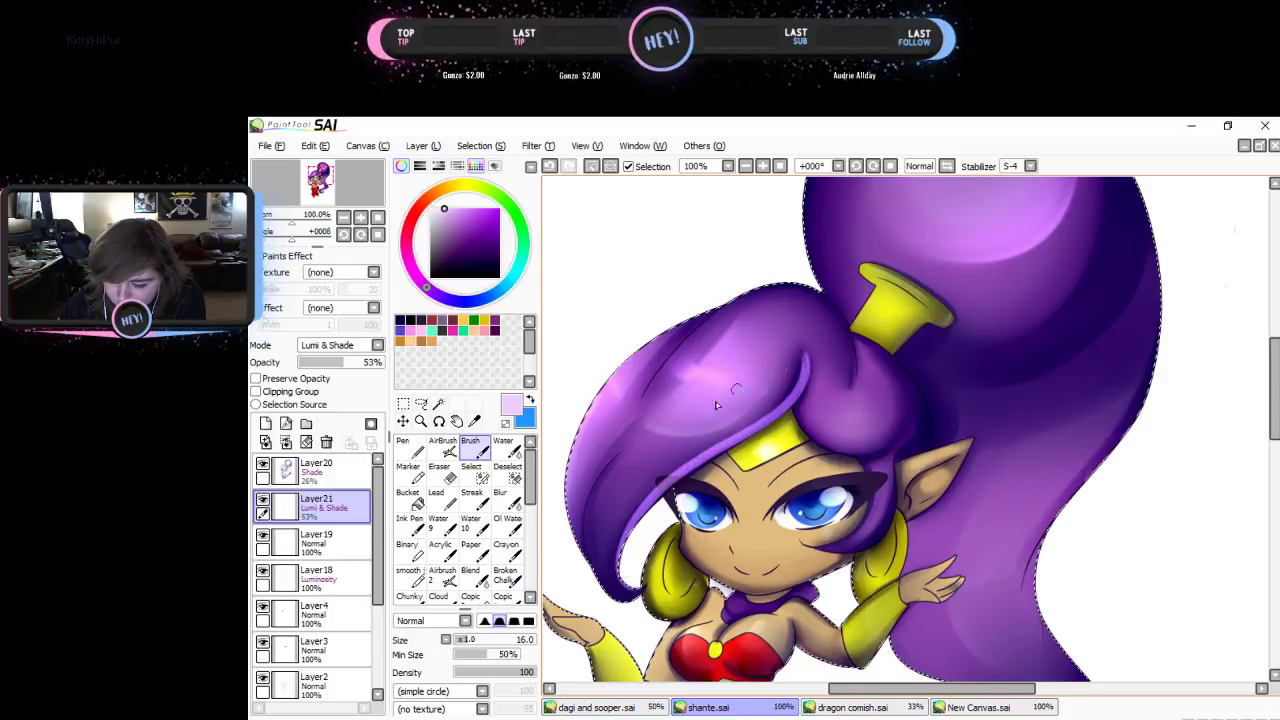
click(500, 492)
mouse_move(795, 390)
mouse_down()
mouse_move(653, 468)
mouse_move(599, 536)
mouse_move(598, 580)
mouse_move(632, 612)
mouse_up()
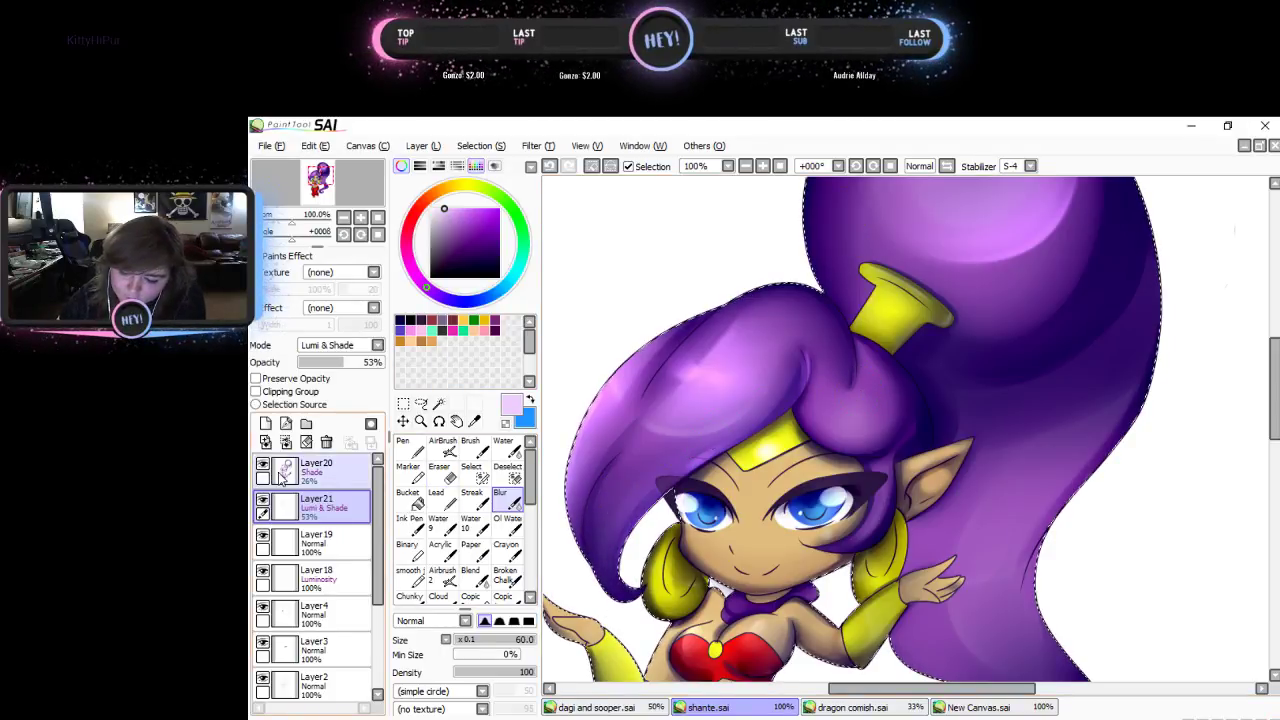
- Paint highlights across the ponytail's middle section, on its curled tip and along its outer bend with the Brush at size 37
click(470, 447)
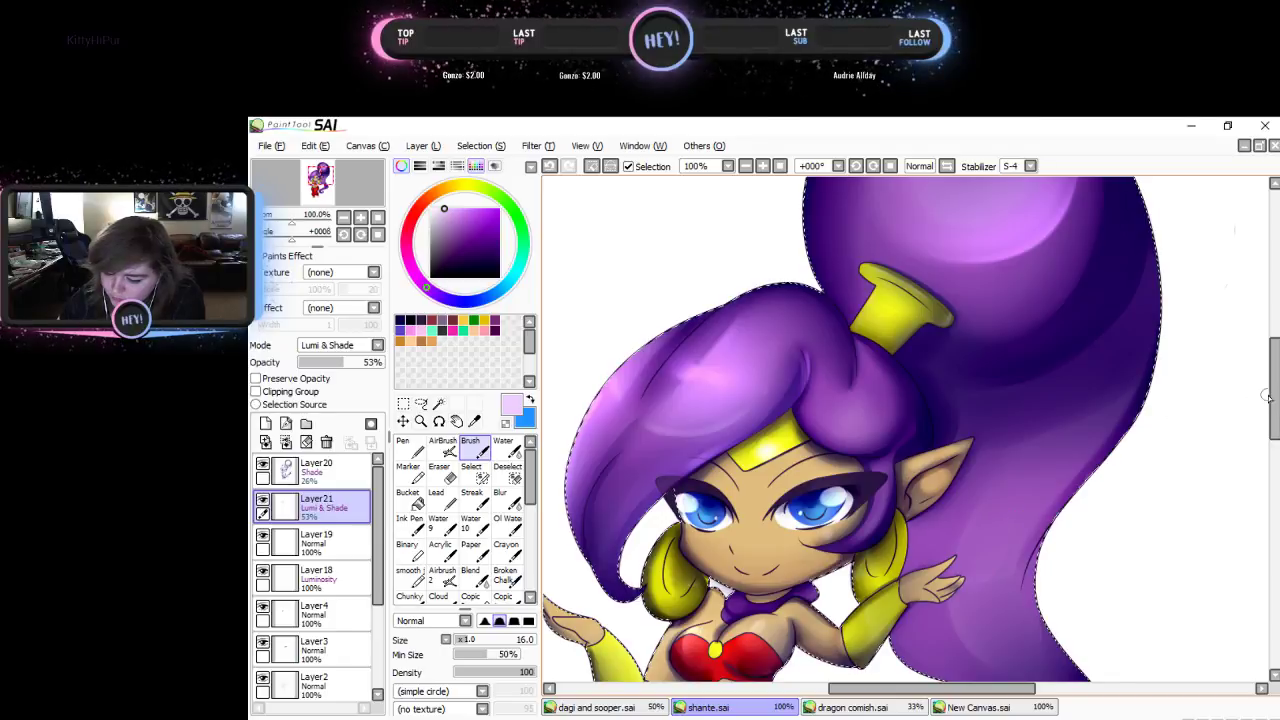
scroll(996, 531, down, 5)
click(487, 639)
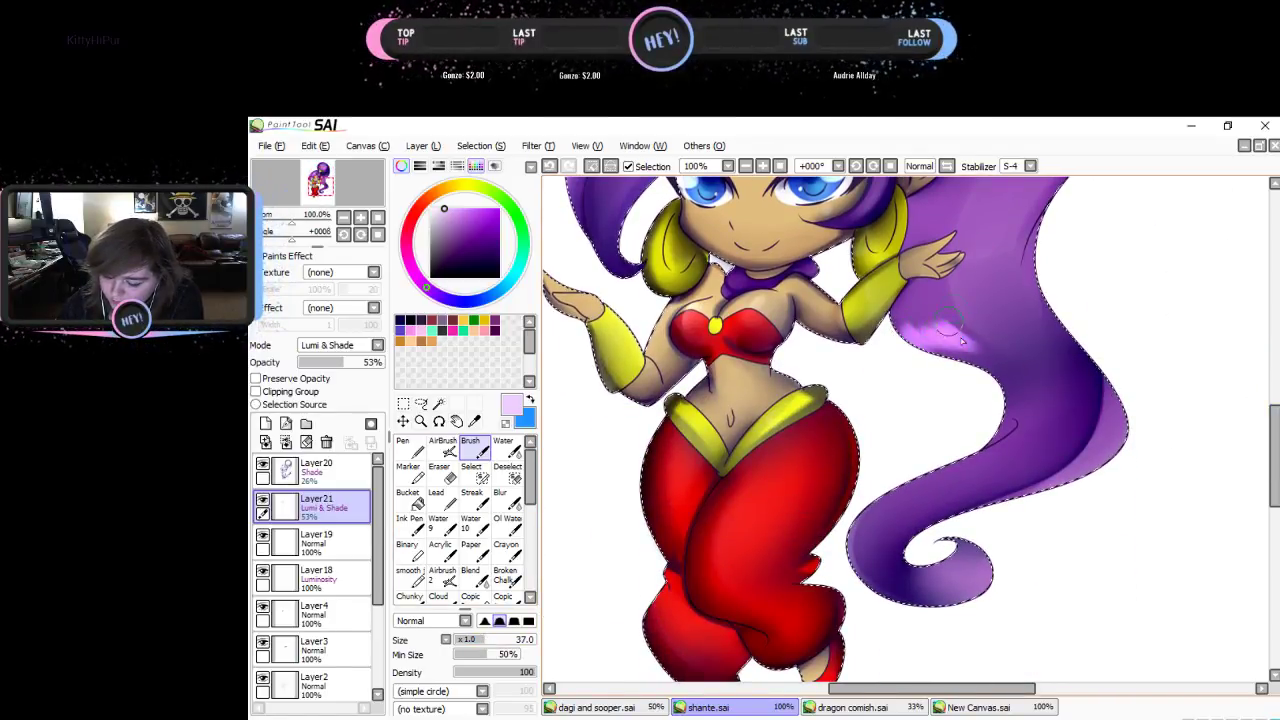
mouse_move(961, 340)
mouse_down()
mouse_move(981, 290)
mouse_move(1028, 290)
mouse_move(1005, 285)
mouse_move(1046, 205)
mouse_up()
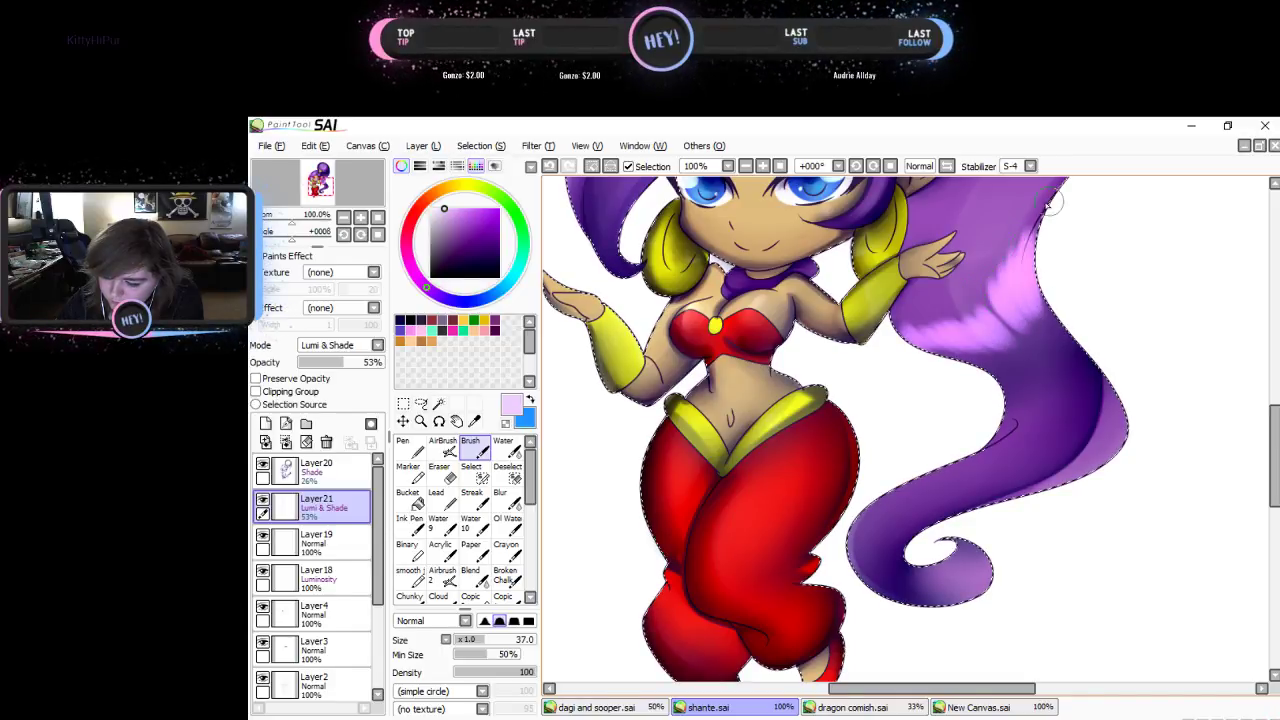
mouse_move(935, 552)
mouse_down()
mouse_move(972, 585)
mouse_move(989, 550)
mouse_up()
drag(1090, 470, 1136, 404)
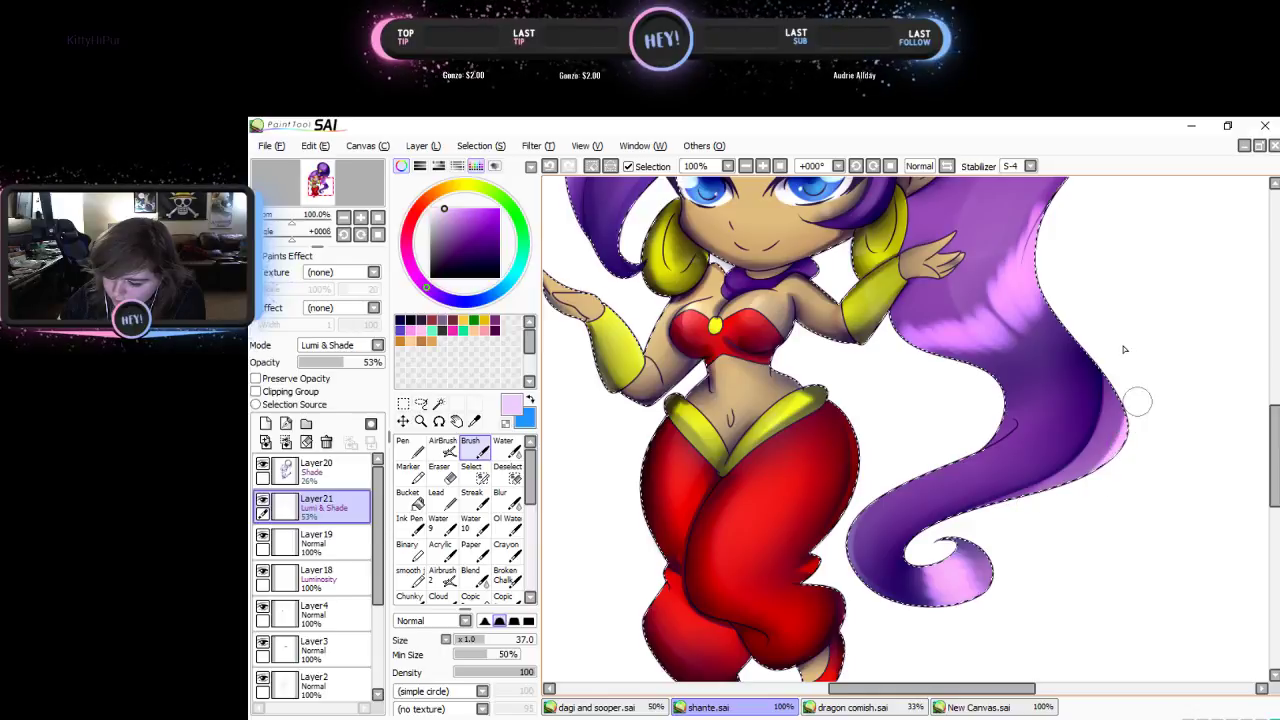
- Soften the new highlights on the ponytail's curled tip and middle section with Blur at size 60
click(500, 496)
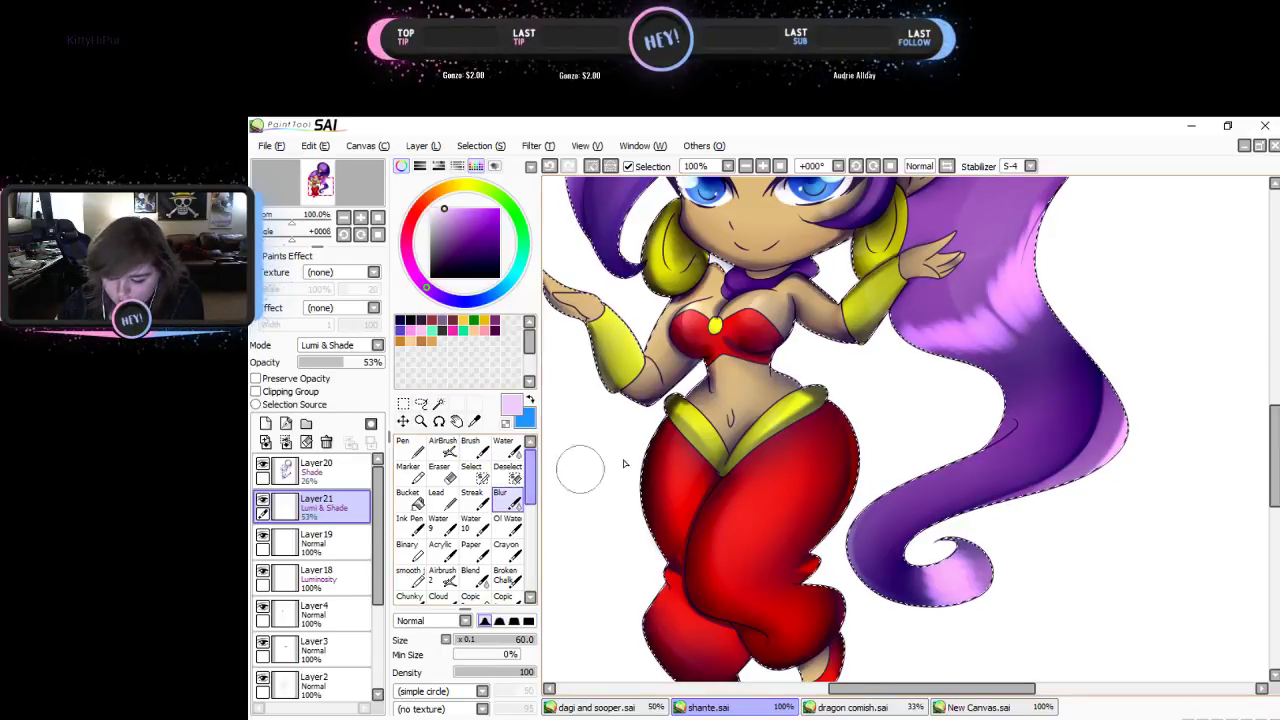
mouse_move(900, 575)
mouse_down()
mouse_move(938, 585)
mouse_move(943, 607)
mouse_move(886, 572)
mouse_move(950, 590)
mouse_move(916, 613)
mouse_move(877, 563)
mouse_move(930, 580)
mouse_move(881, 616)
mouse_move(998, 571)
mouse_up()
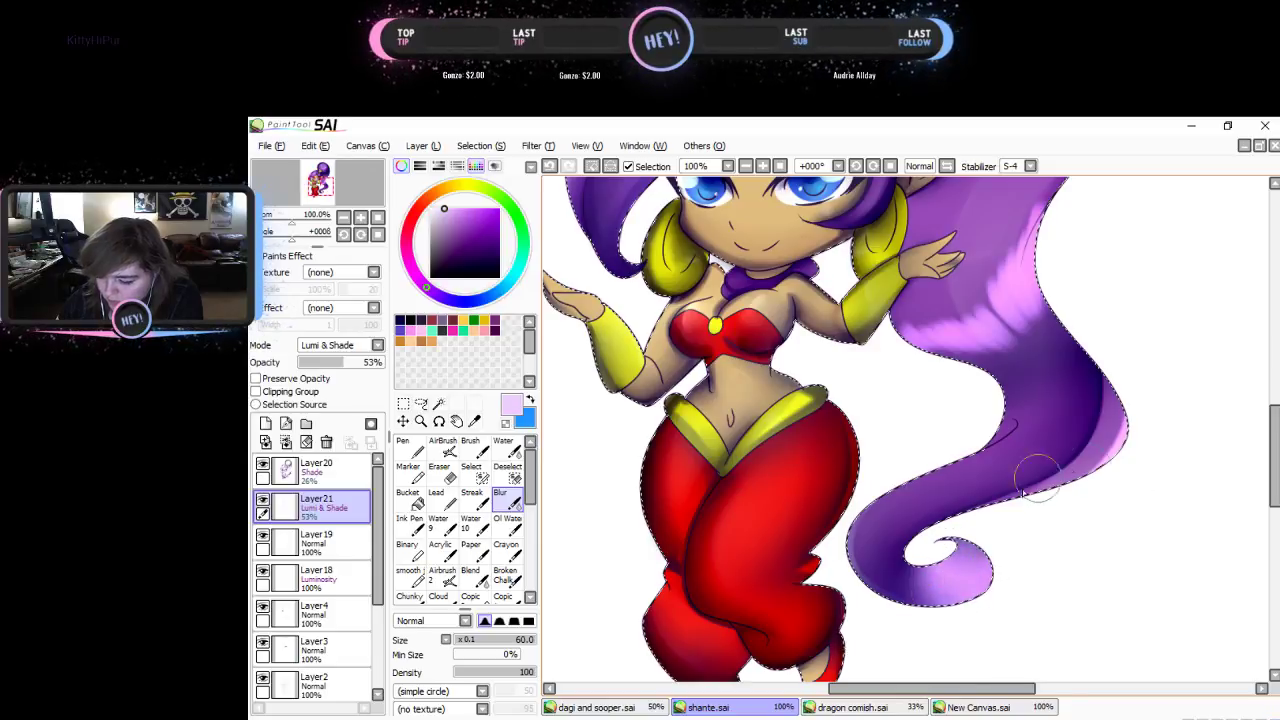
scroll(1274, 458, up, 3)
scroll(1274, 458, up, 1)
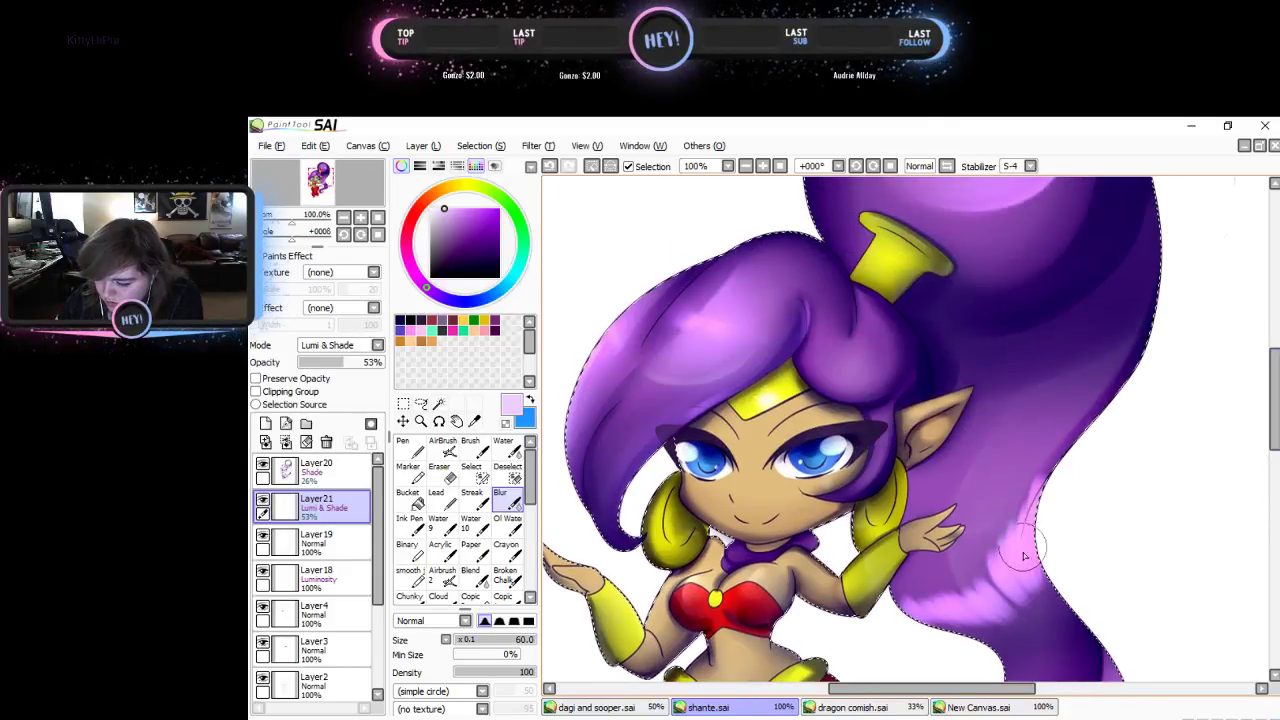
mouse_move(980, 572)
mouse_down()
mouse_move(985, 602)
mouse_move(931, 630)
mouse_up()
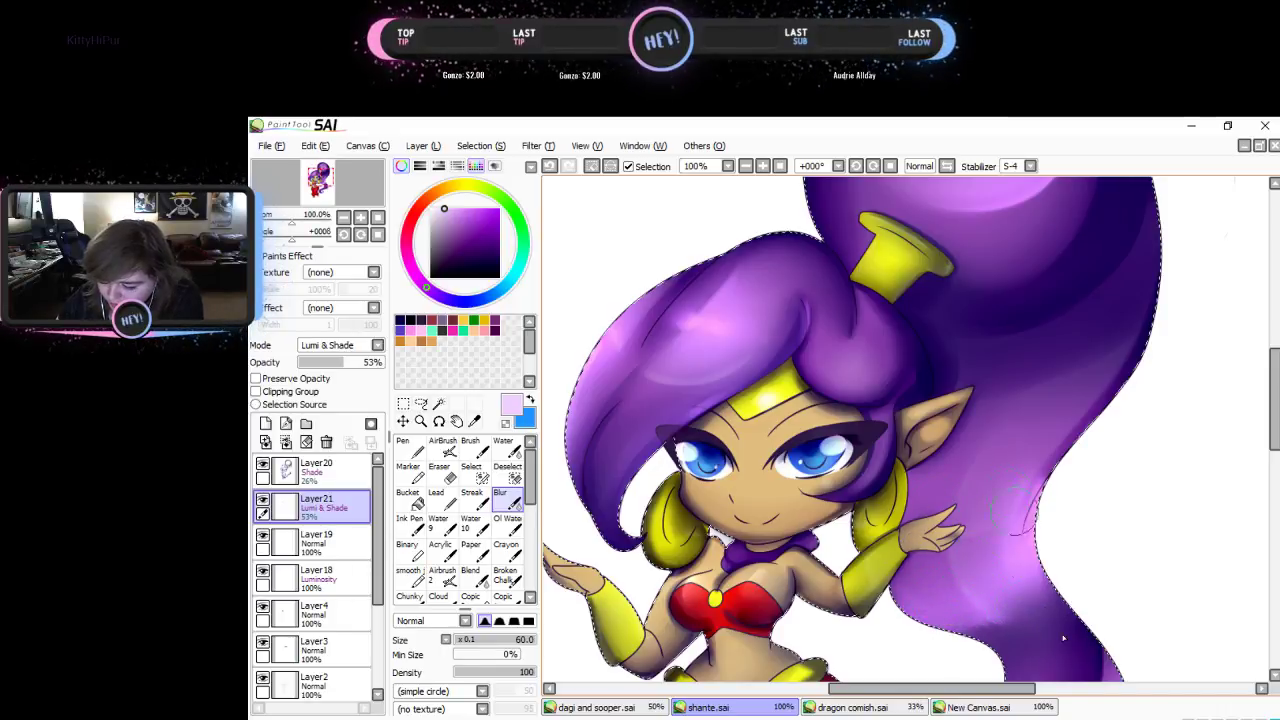
- Paint a thin highlight along the fringe's top edge down to the parting with the Brush at size 11 and blend it with Blur
scroll(1272, 447, down, 4)
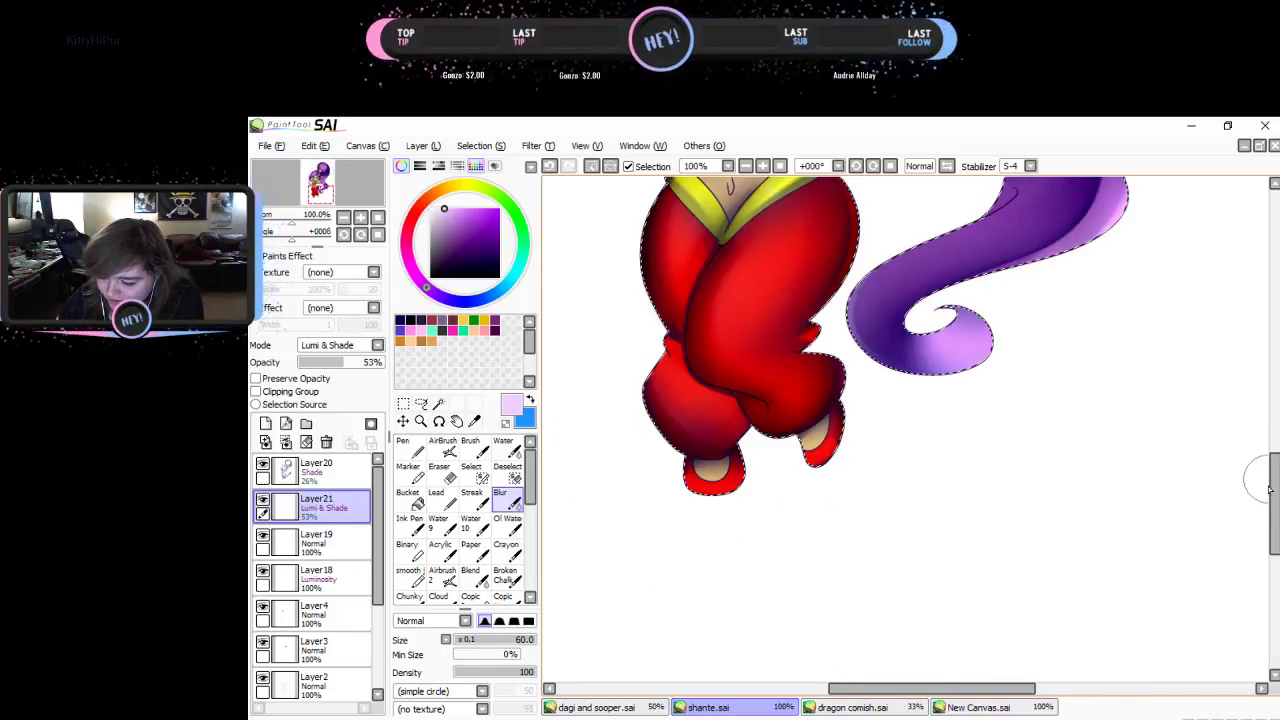
scroll(1270, 489, up, 5)
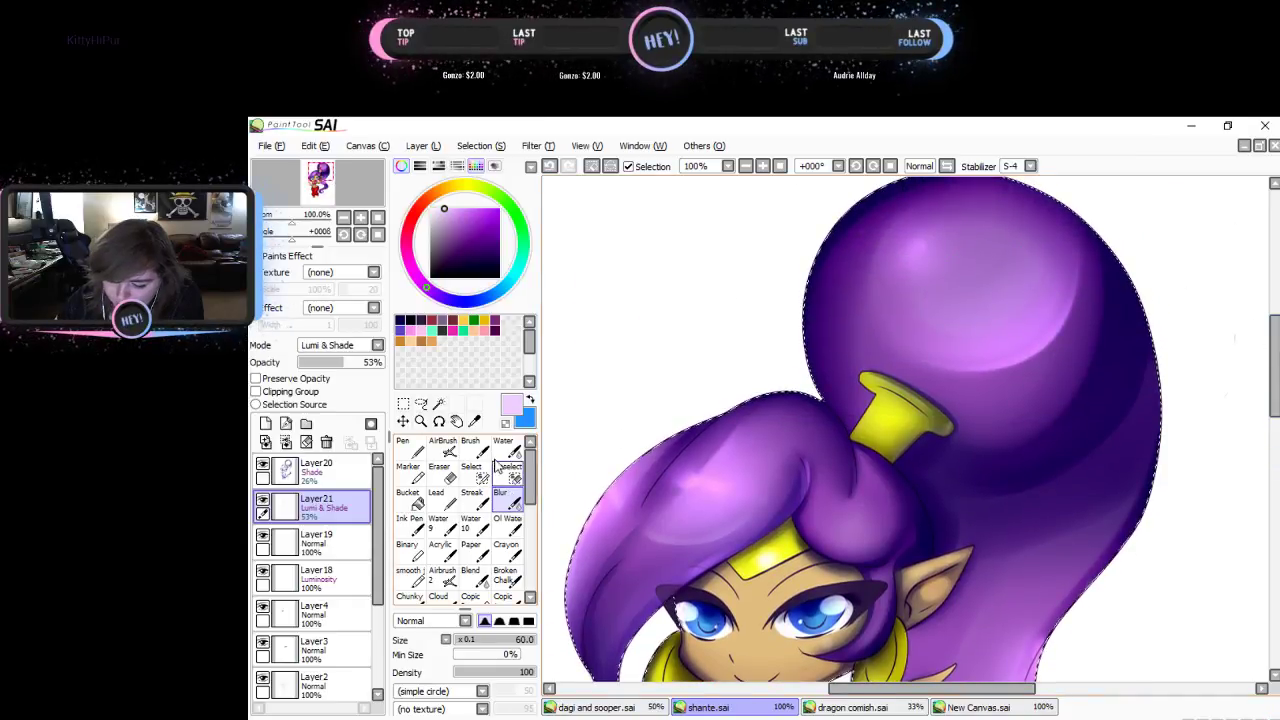
click(470, 447)
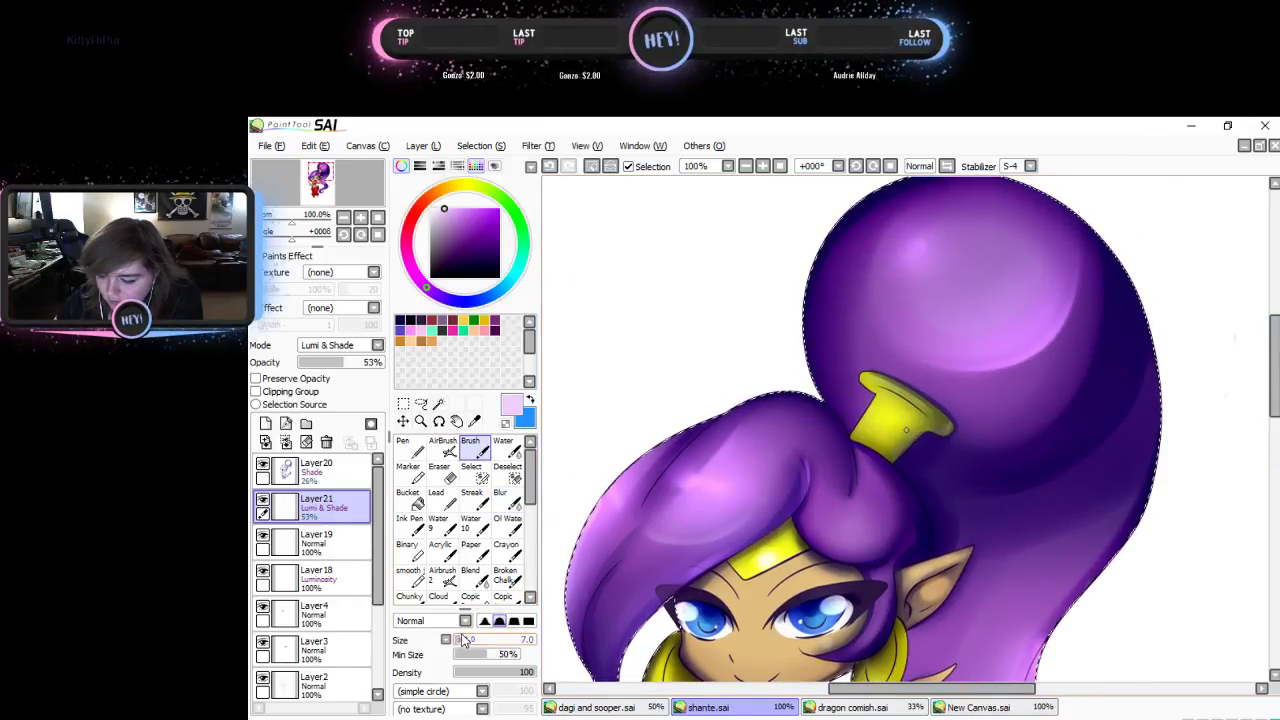
drag(463, 640, 466, 640)
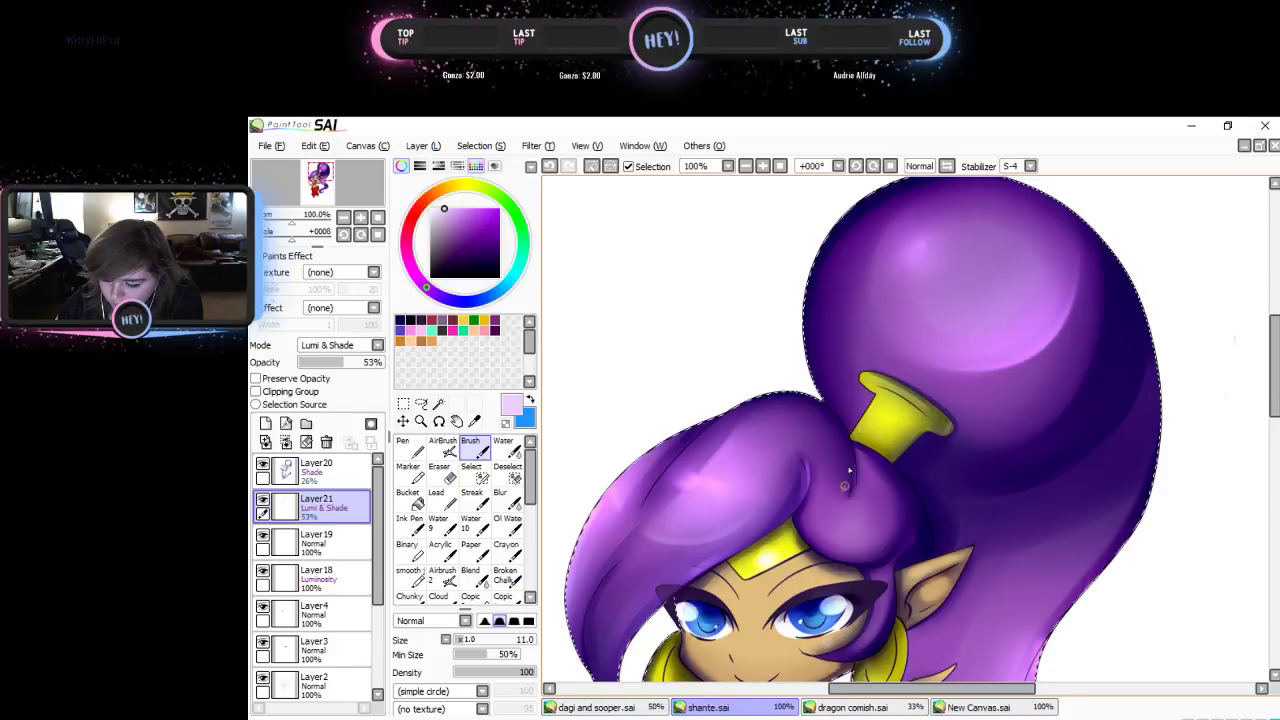
click(507, 518)
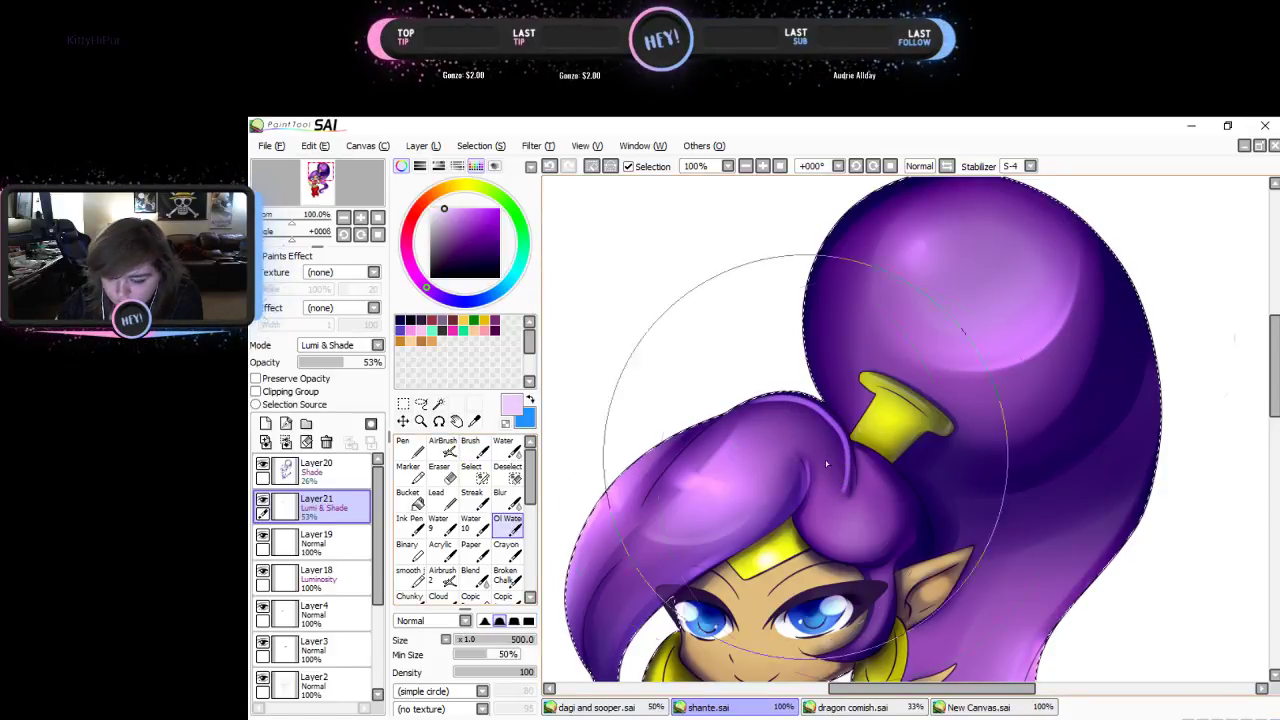
click(500, 493)
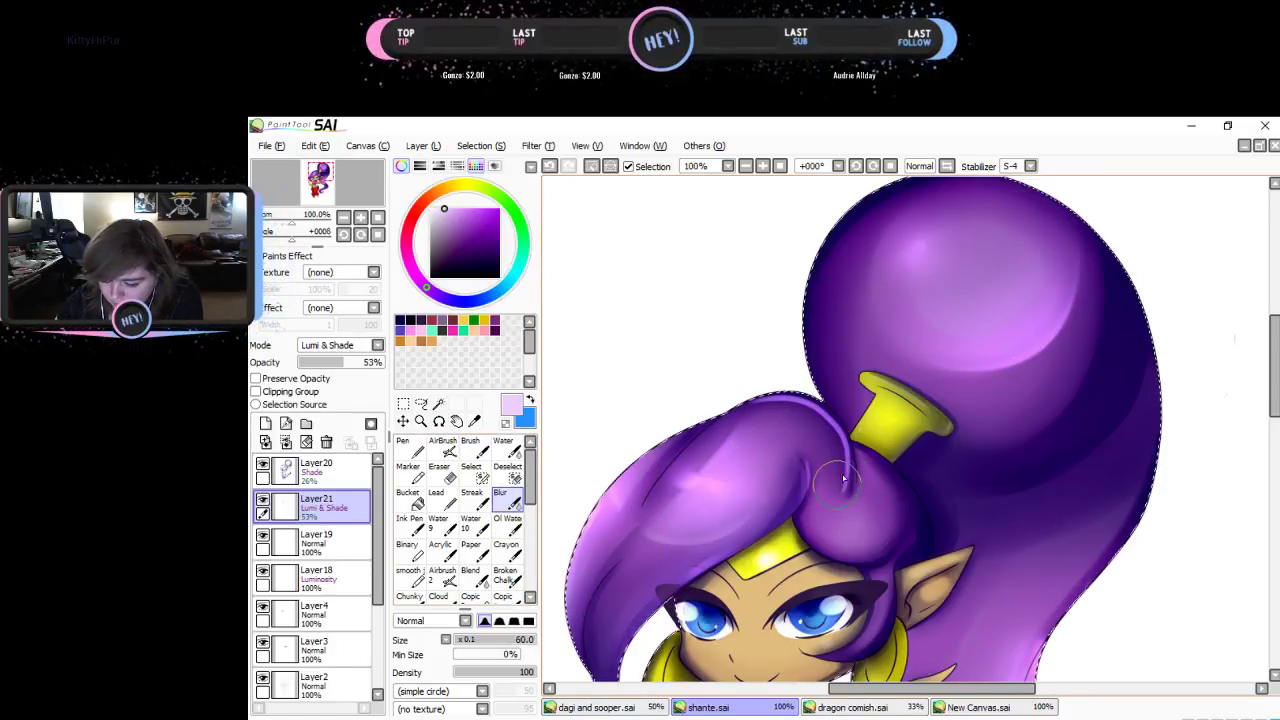
mouse_move(843, 480)
mouse_down()
mouse_move(827, 425)
mouse_move(783, 410)
mouse_up()
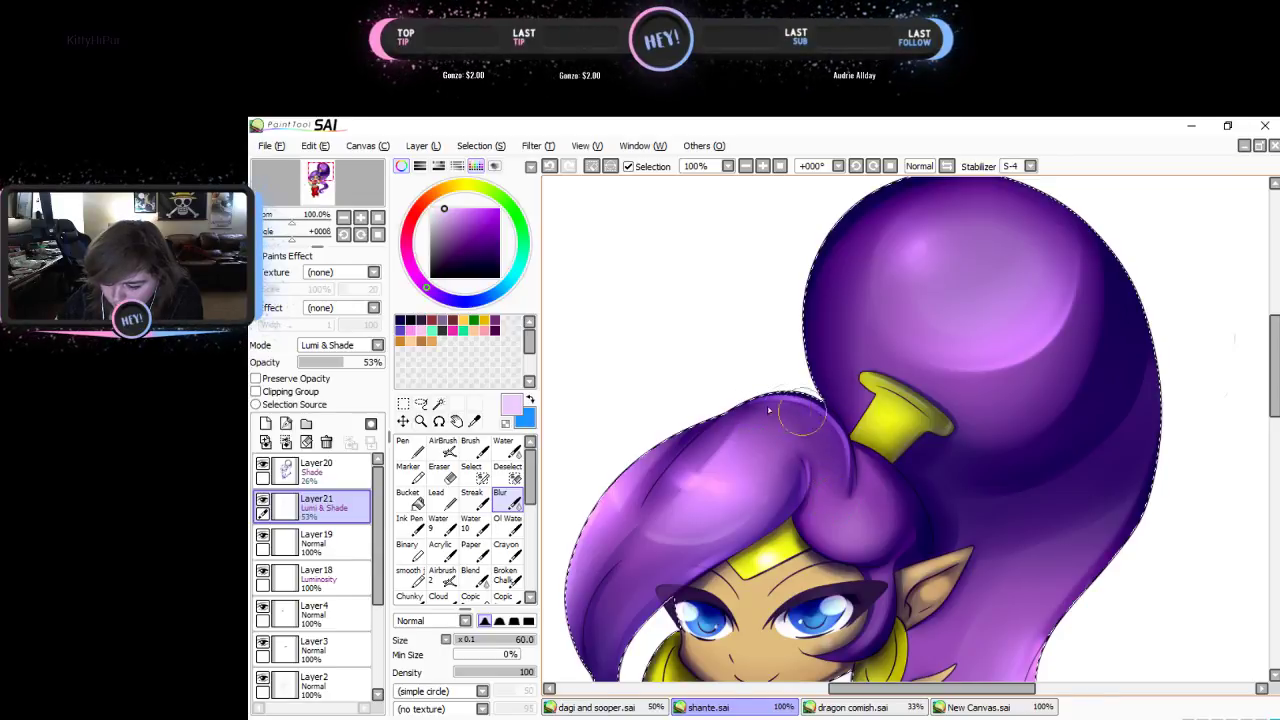
- Add small highlights to the knot and far end of the purple neck scarf with the Brush at size 11 and blend them with Blur
drag(1273, 400, 1252, 463)
click(470, 447)
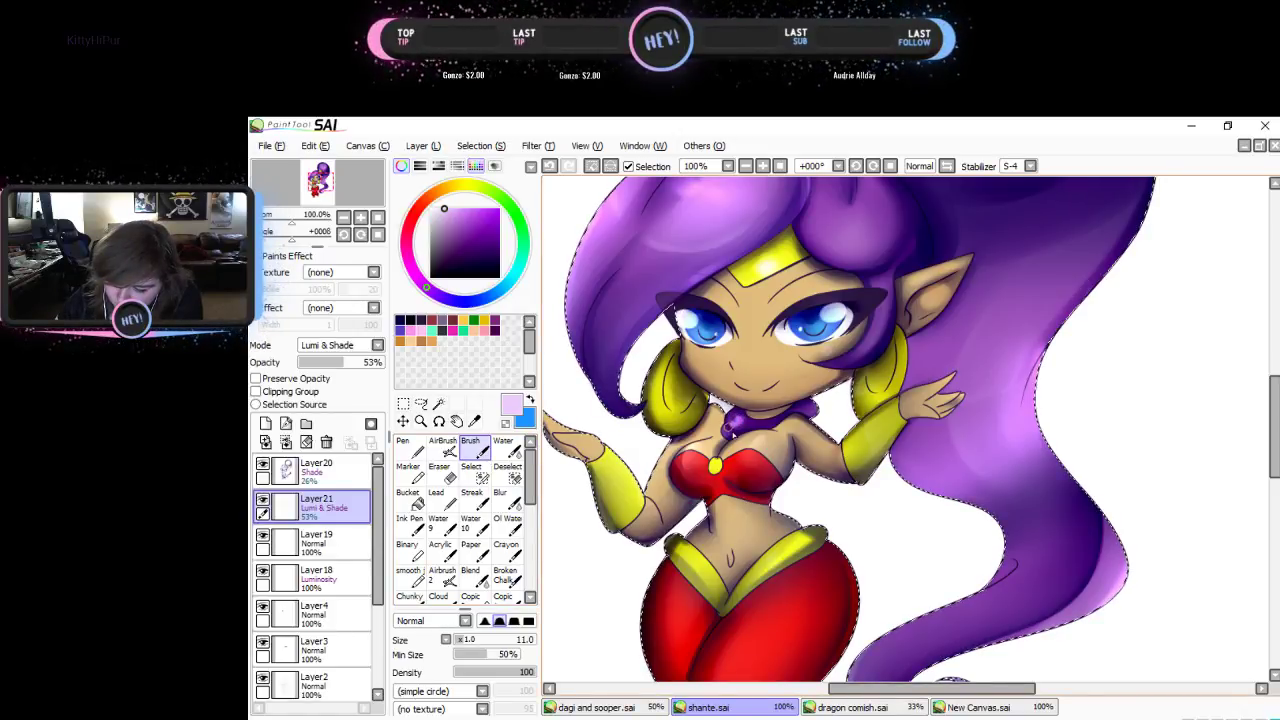
click(500, 495)
mouse_move(718, 400)
mouse_down()
mouse_move(726, 428)
mouse_move(748, 432)
mouse_up()
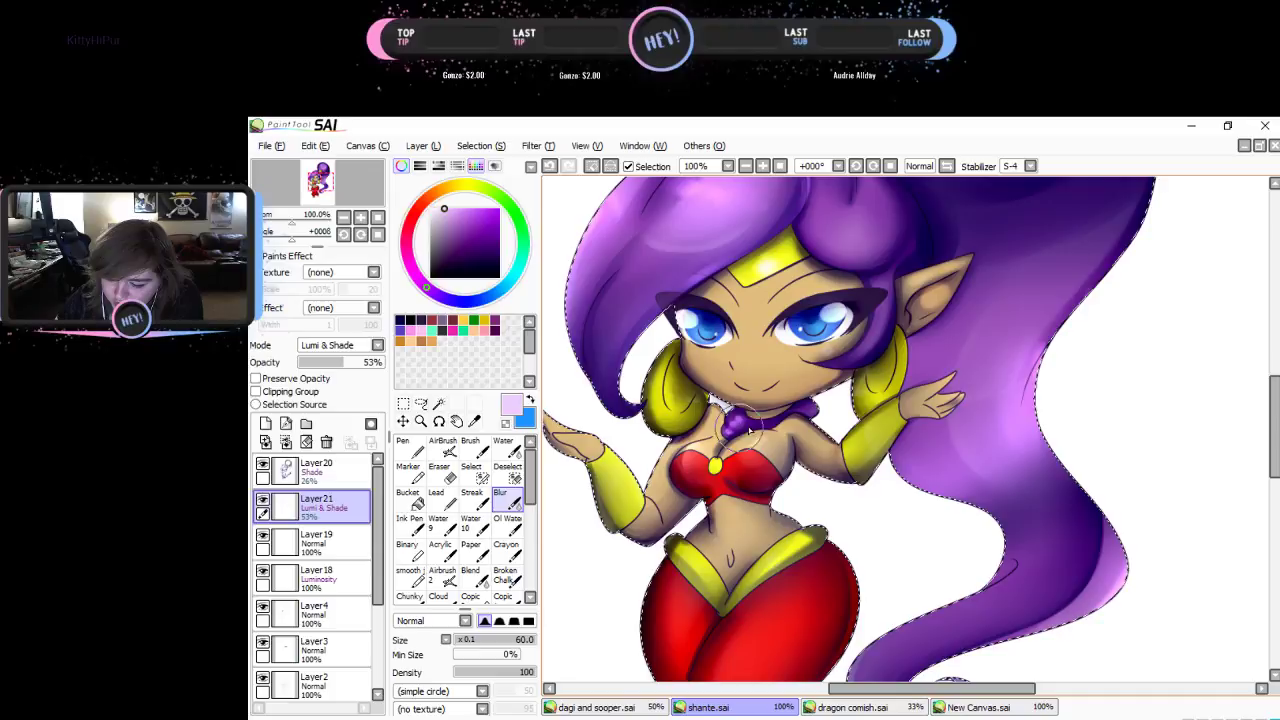
click(470, 447)
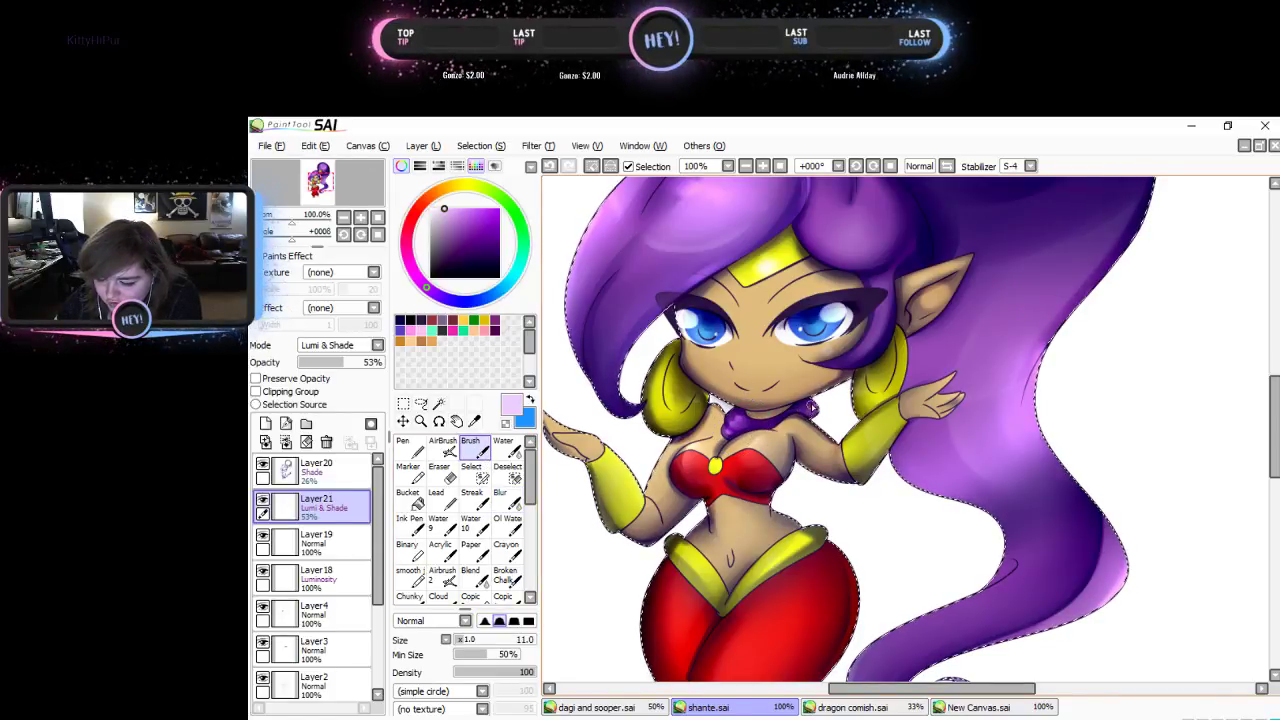
click(500, 495)
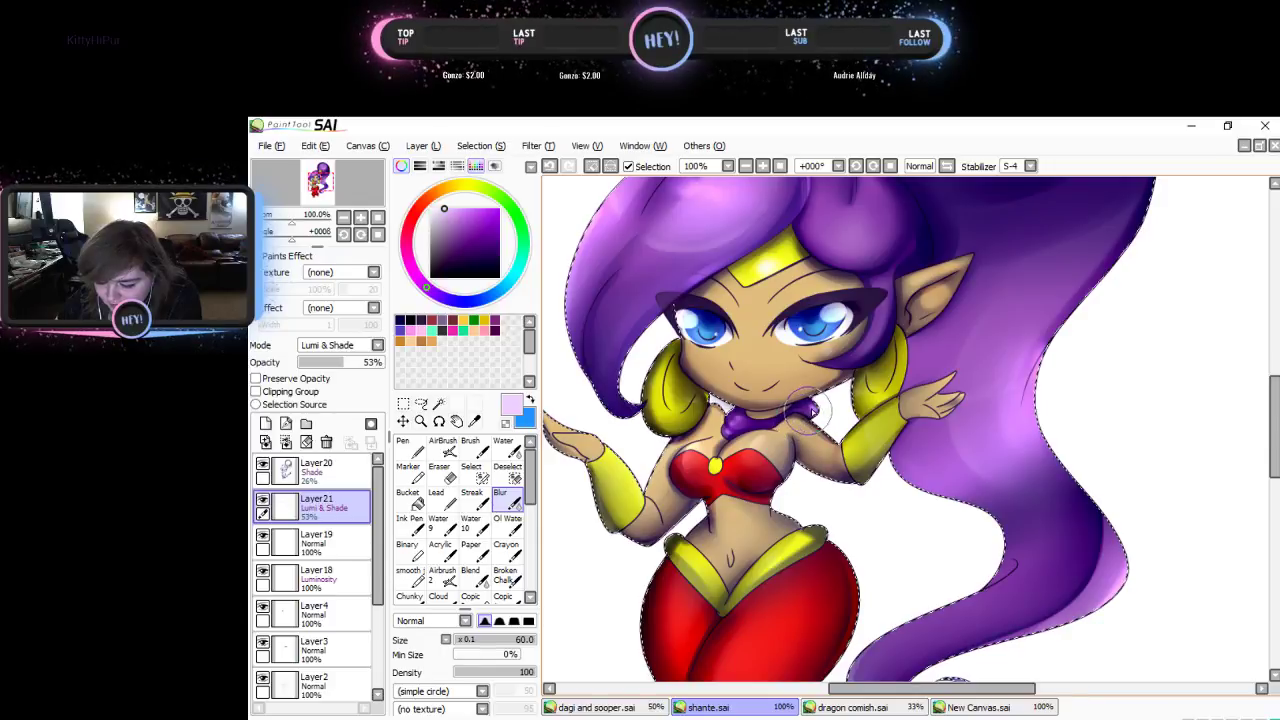
- Paint a highlight along the outer bend of the lower ponytail with the Brush at size 11 and soften it with Blur
click(470, 447)
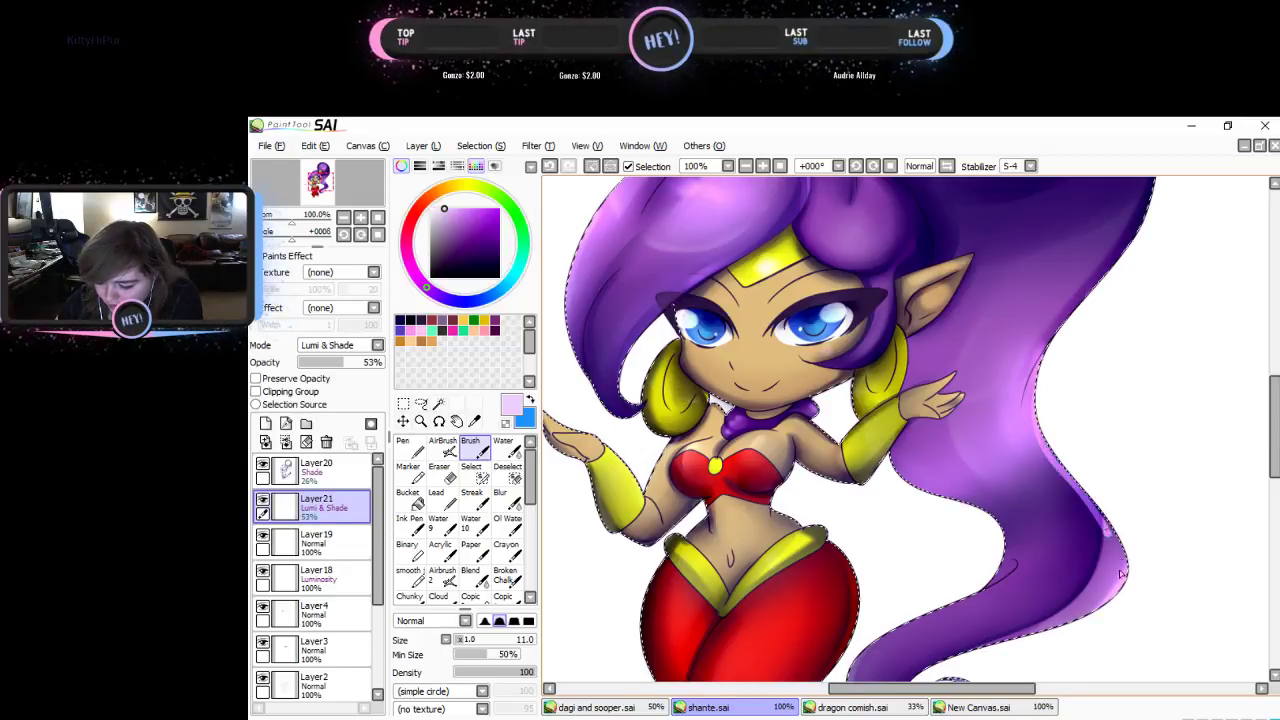
click(500, 497)
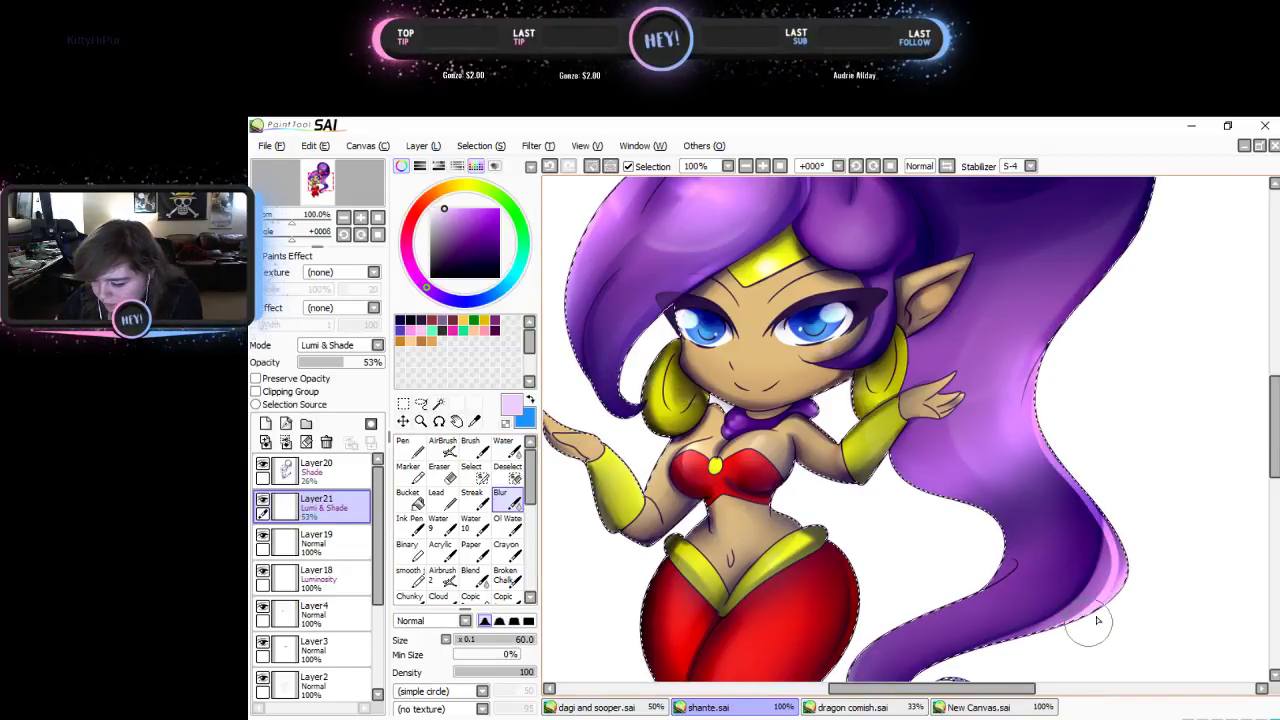
mouse_move(1123, 513)
mouse_down()
mouse_move(1128, 591)
mouse_move(1101, 497)
mouse_move(1069, 449)
mouse_up()
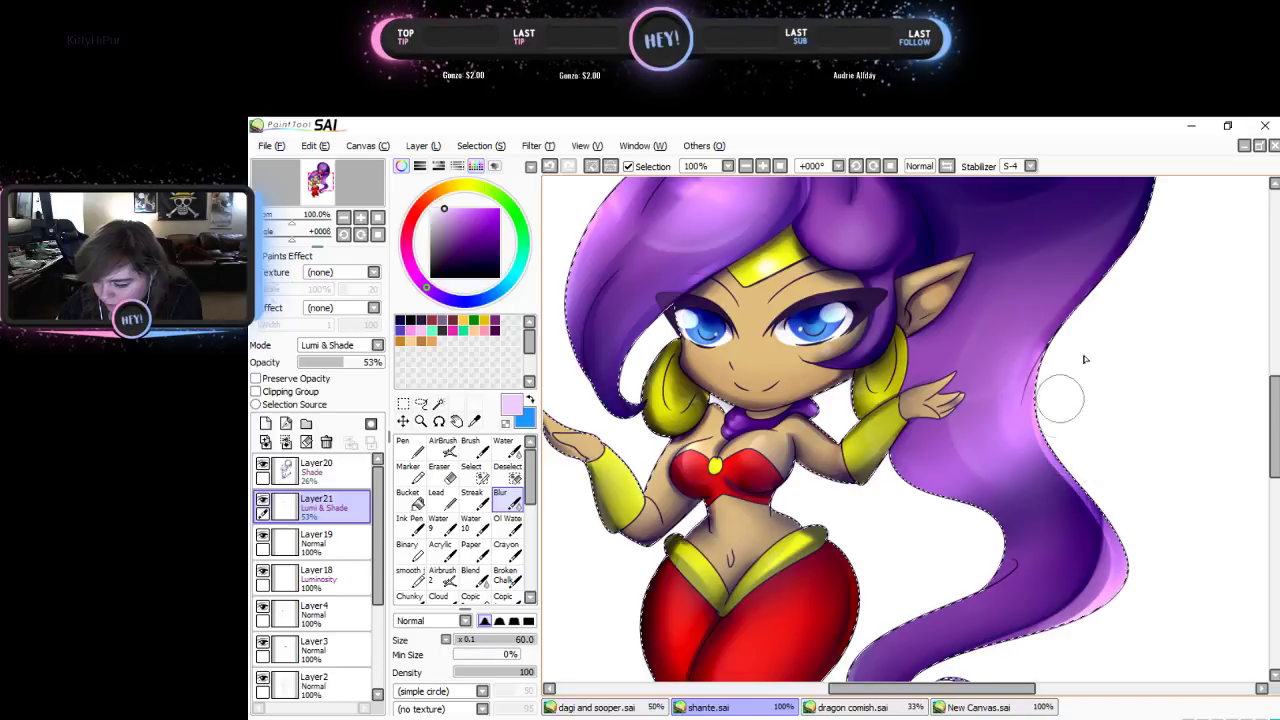
- Paint a long thin highlight flowing down the ponytail into its curl with the Brush at size 11 and blend it with Blur at size 60
mouse_move(1273, 445)
mouse_down()
mouse_move(1273, 492)
mouse_move(1273, 467)
mouse_up()
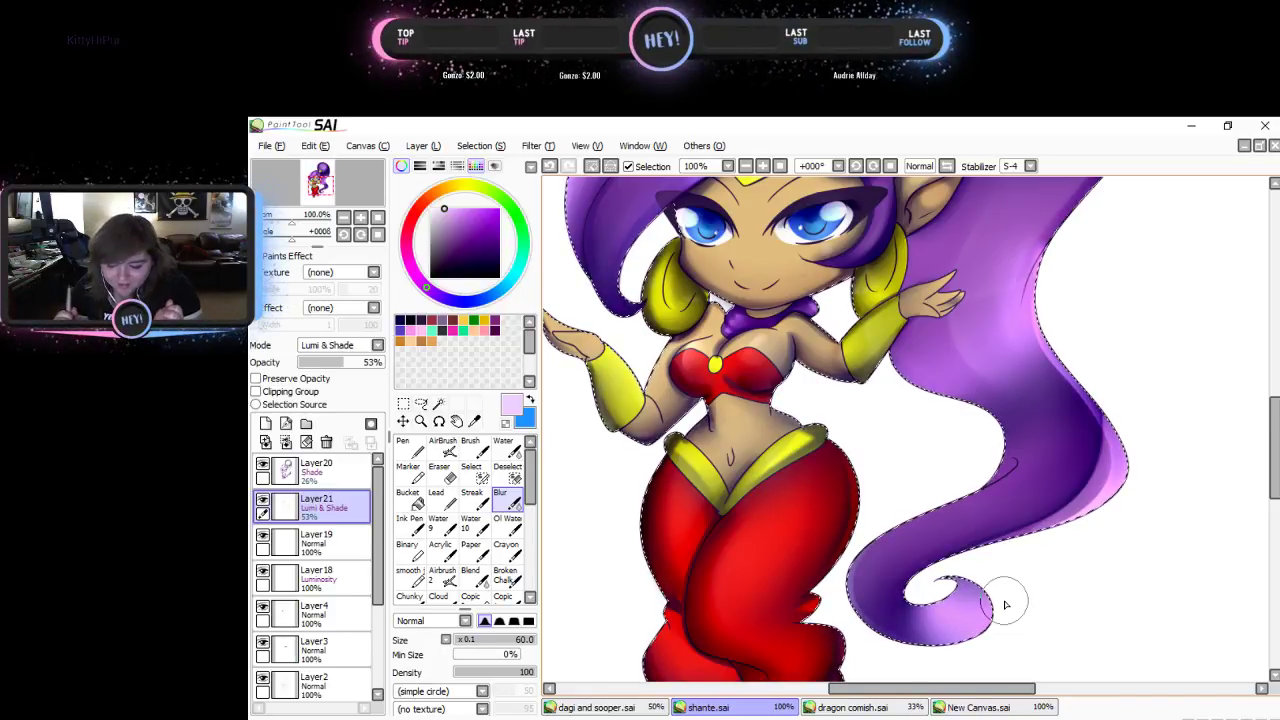
key(b)
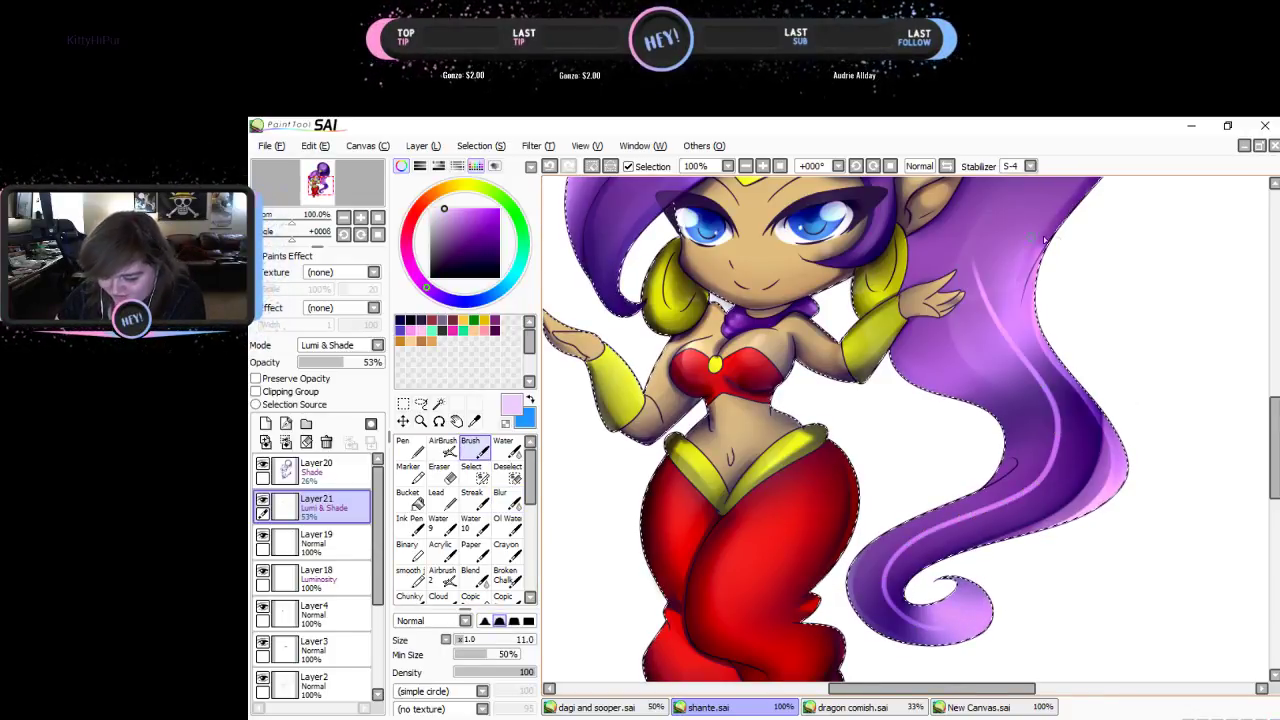
click(511, 530)
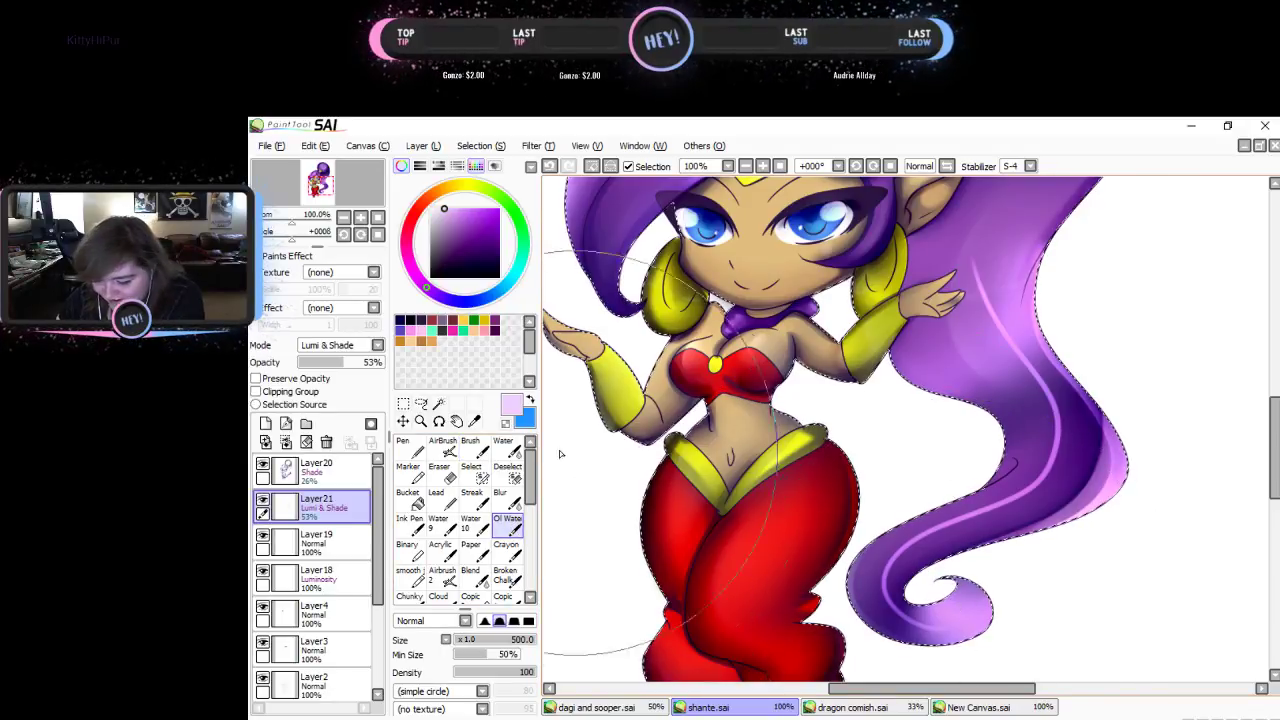
click(508, 498)
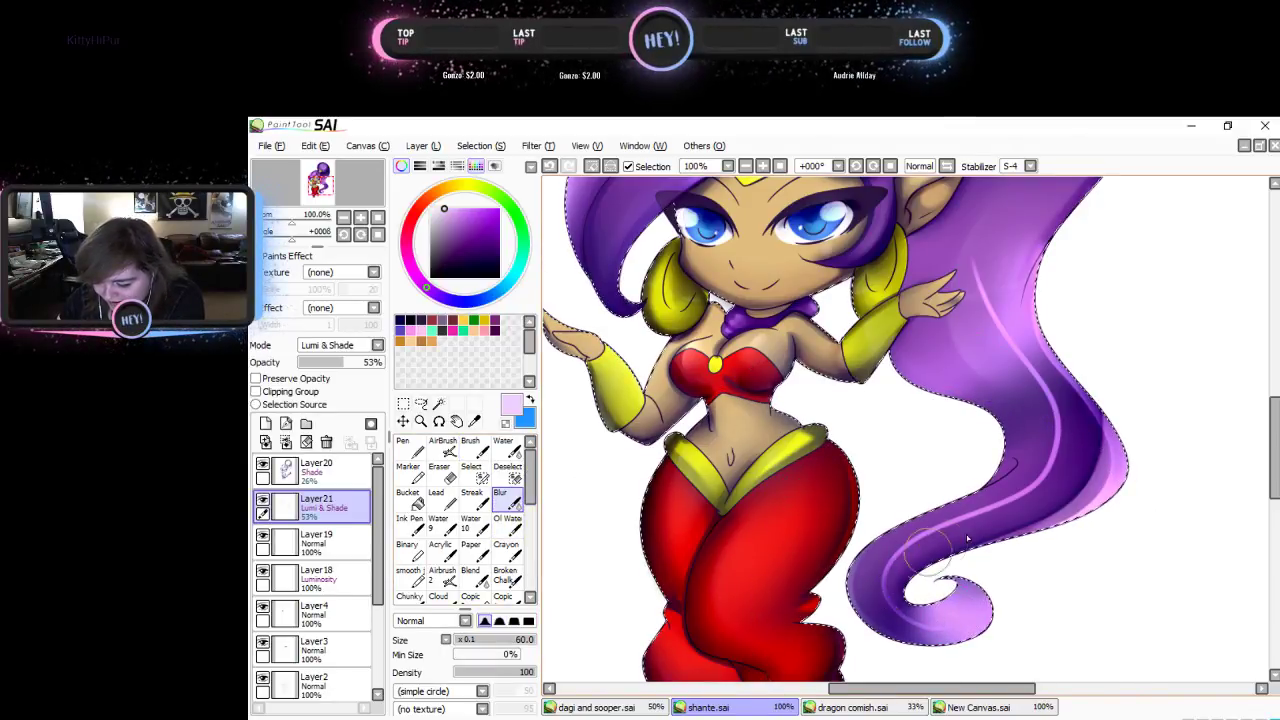
mouse_move(1068, 461)
mouse_down()
mouse_move(1045, 365)
mouse_move(970, 250)
mouse_up()
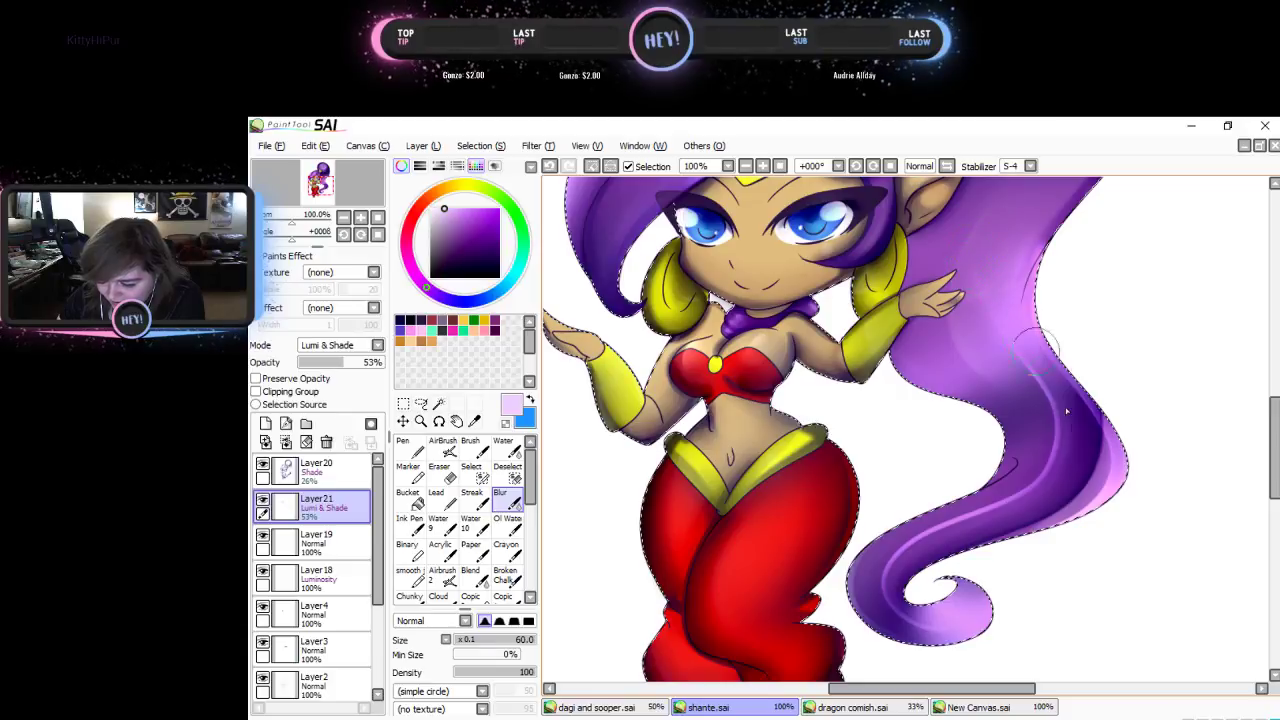
mouse_move(1066, 410)
mouse_down()
mouse_move(1071, 467)
mouse_move(1021, 515)
mouse_up()
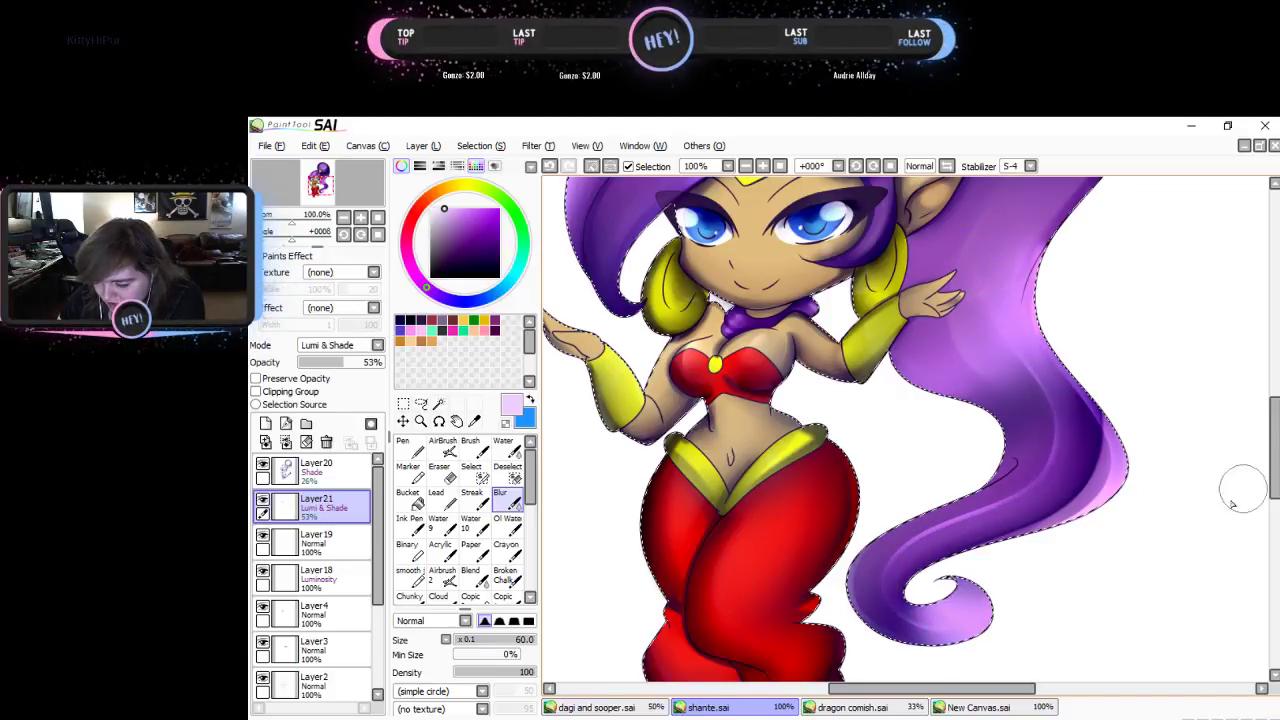
drag(985, 598, 925, 620)
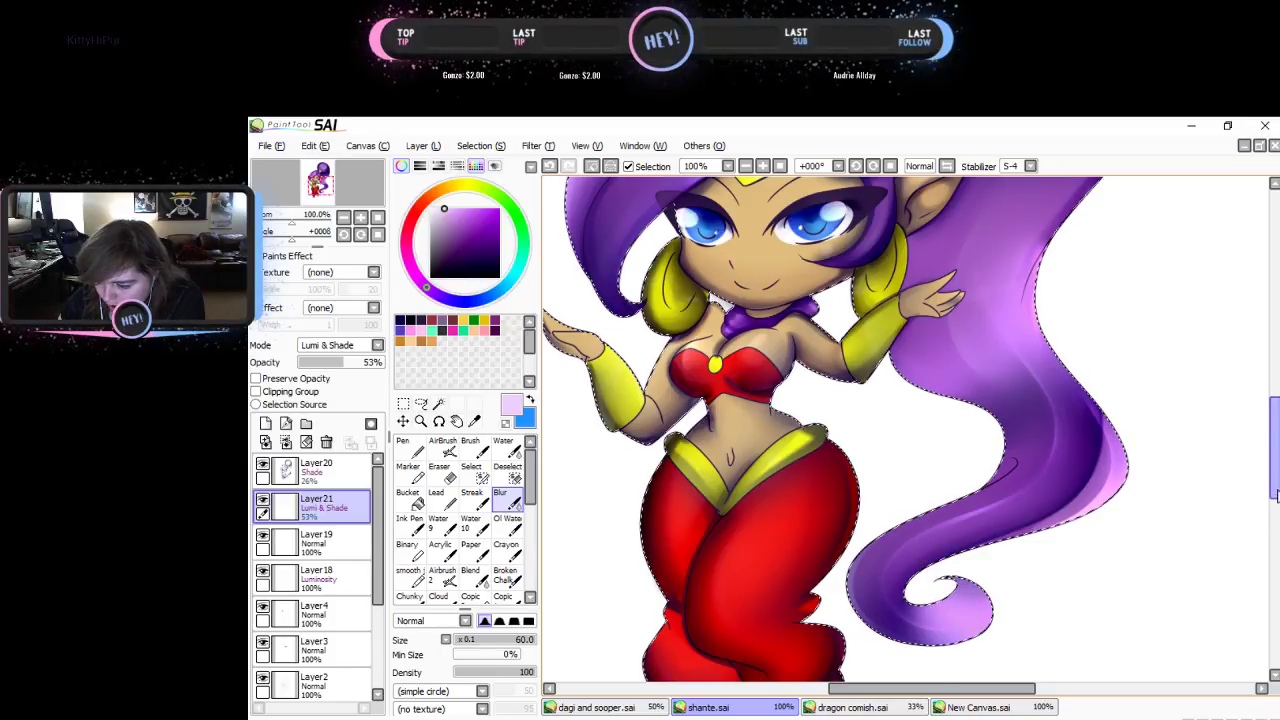
- Paint a thin highlight along the fringe's hanging lower strand with the Brush at size 11 and blend it with Blur at size 60
scroll(996, 600, up, 5)
scroll(590, 504, up, 1)
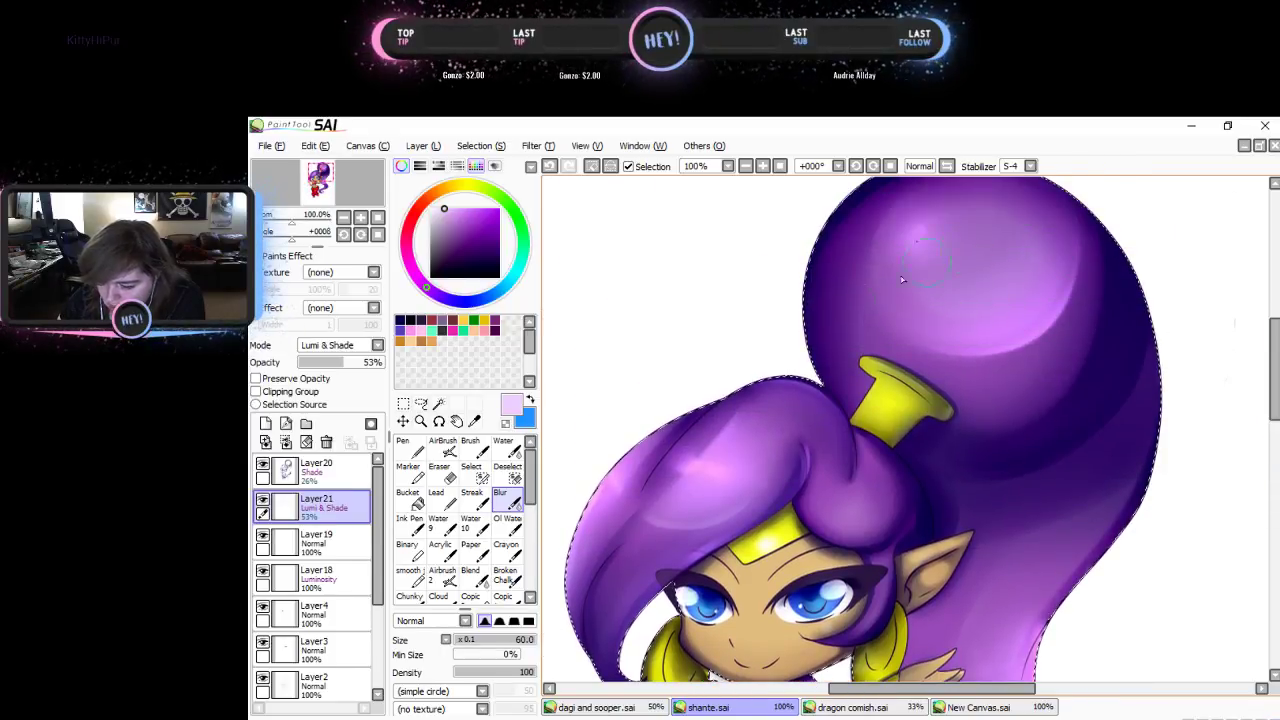
click(470, 447)
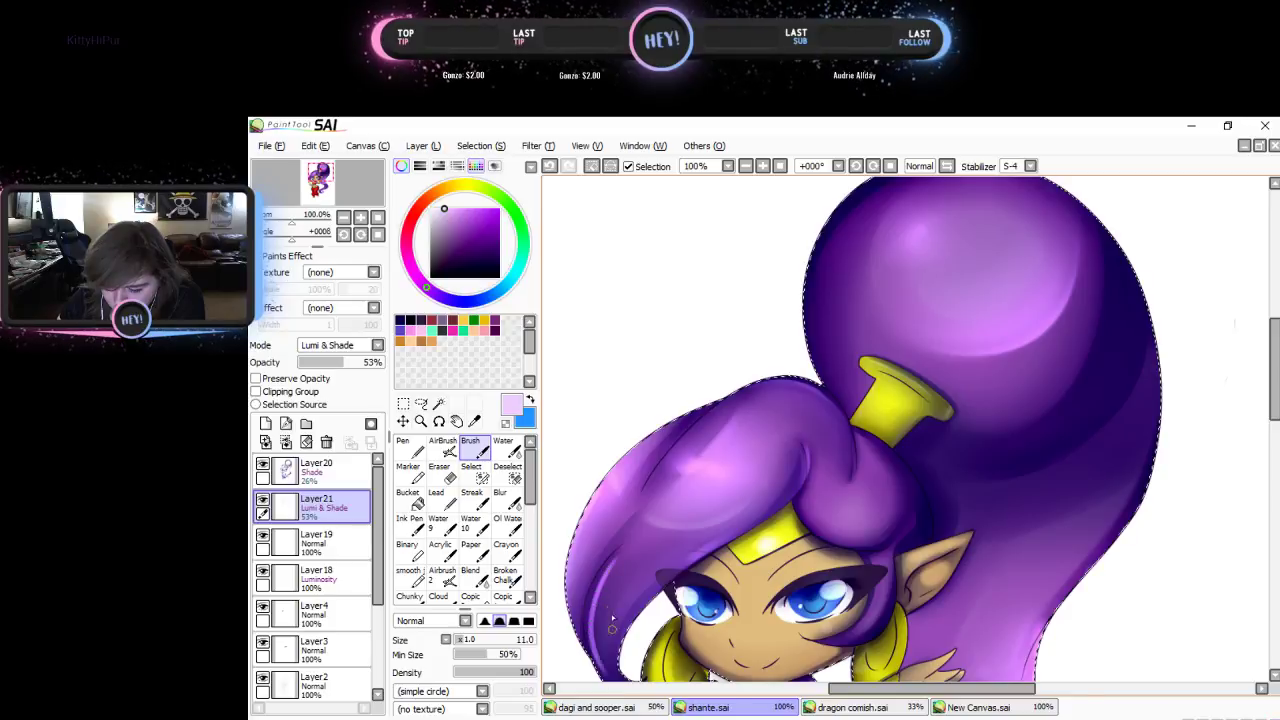
click(500, 497)
mouse_move(603, 657)
mouse_down()
mouse_move(604, 613)
mouse_move(630, 566)
mouse_up()
- Add highlights to both cups of the red top with the Brush at size 11 and blend them with Blur at size 60
scroll(1240, 405, down, 5)
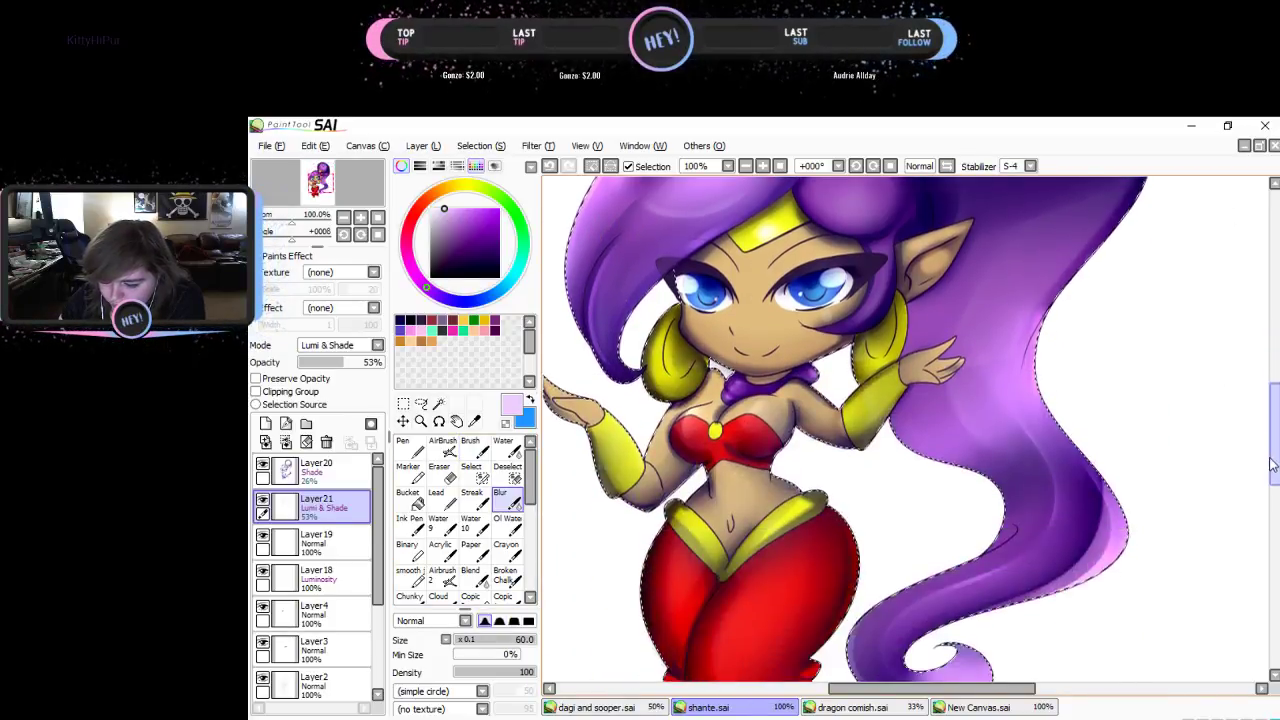
scroll(1171, 414, up, 3)
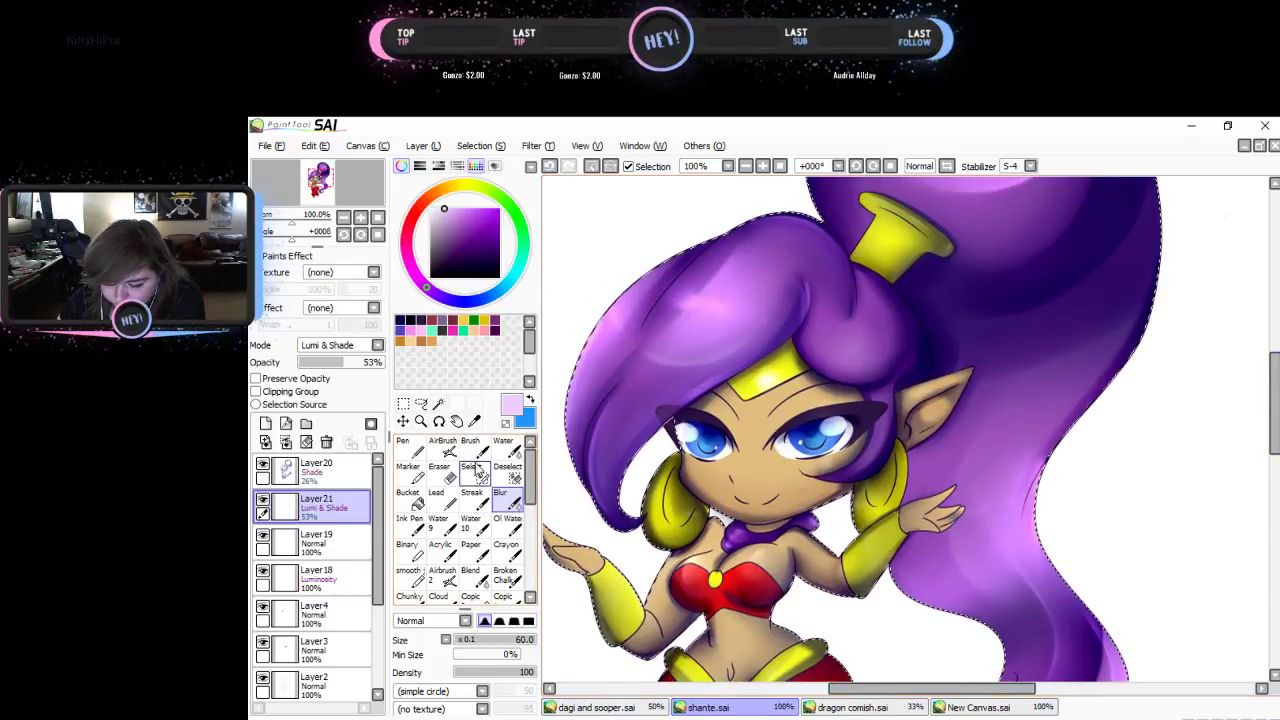
click(470, 446)
drag(775, 597, 748, 572)
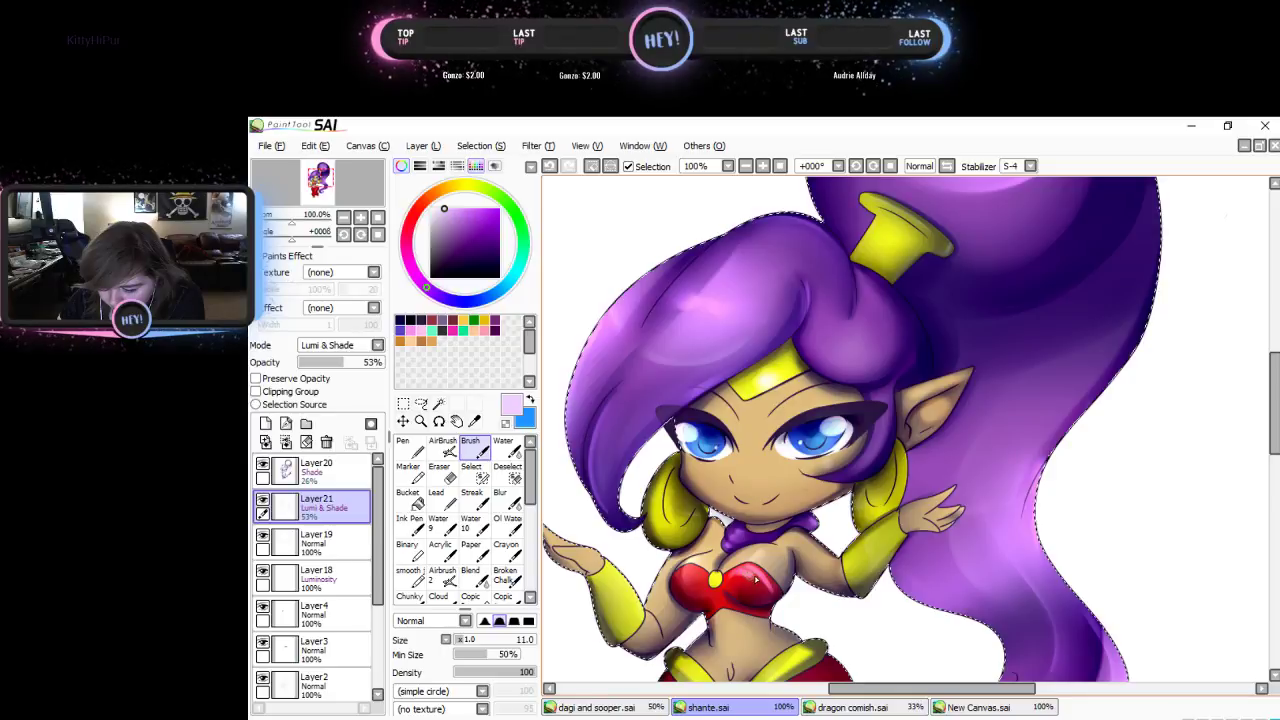
click(500, 496)
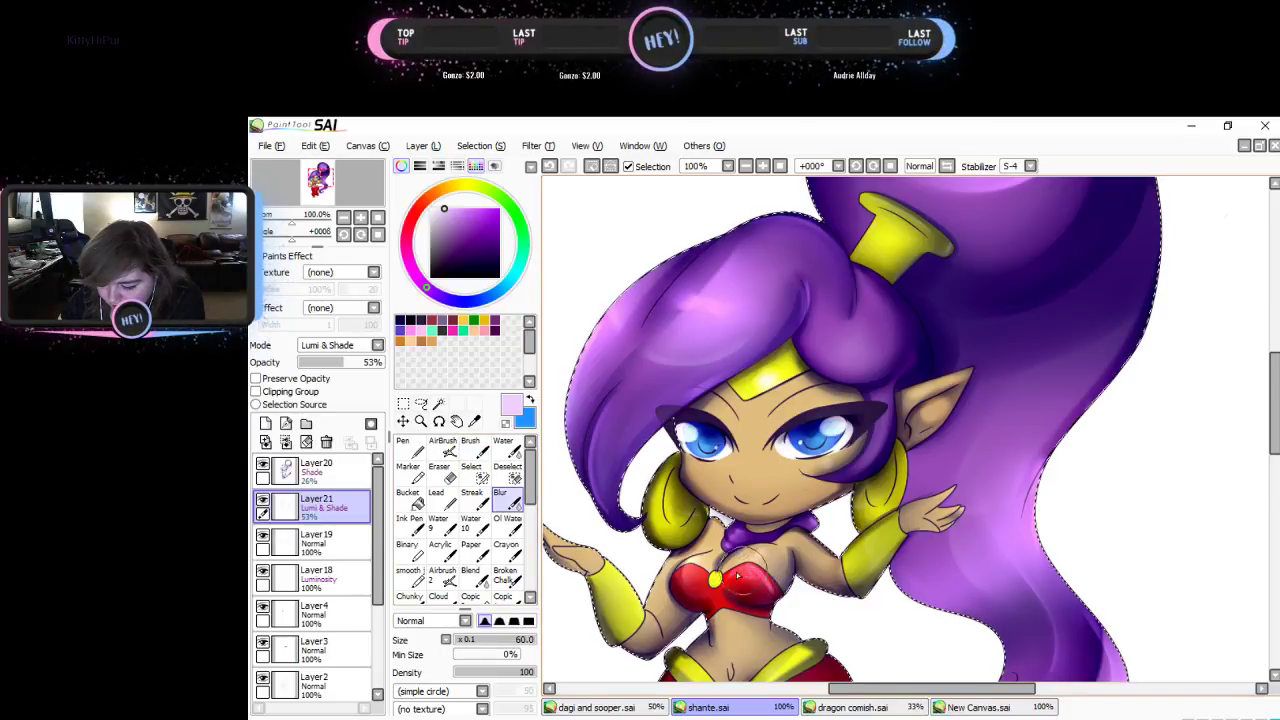
drag(1273, 400, 1273, 439)
key(b)
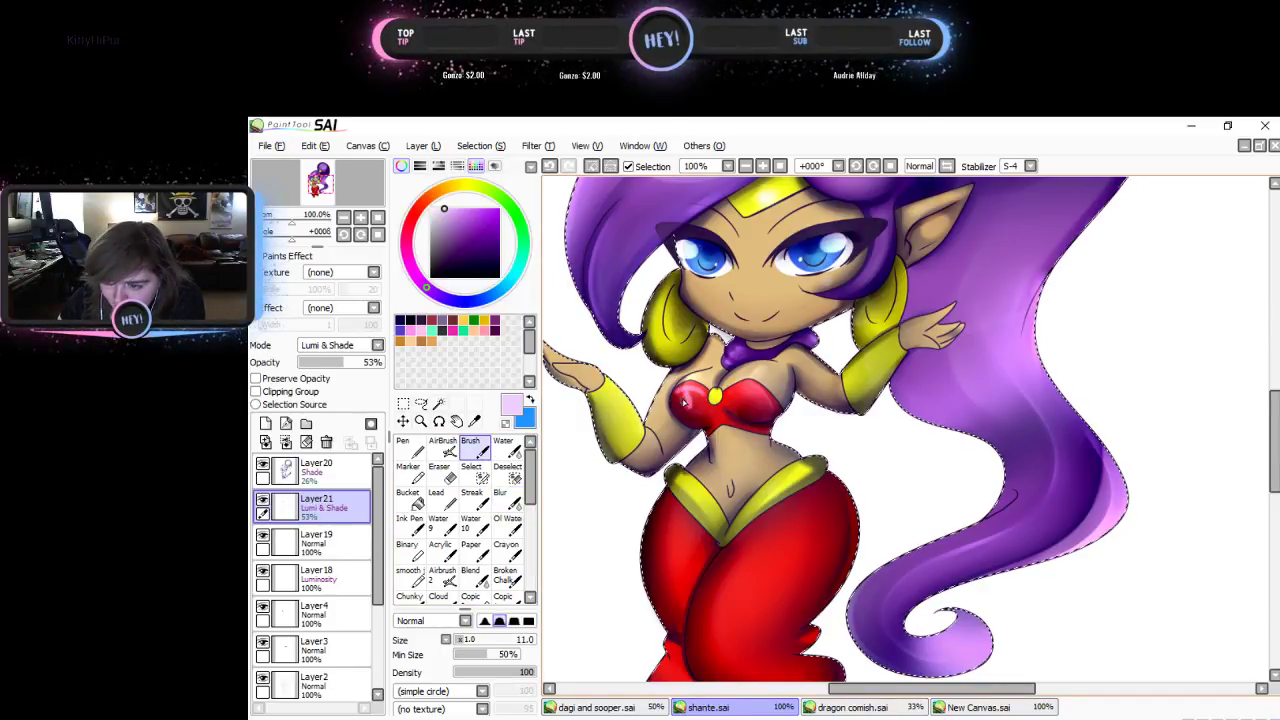
mouse_move(715, 403)
mouse_down()
mouse_move(694, 392)
mouse_move(684, 406)
mouse_up()
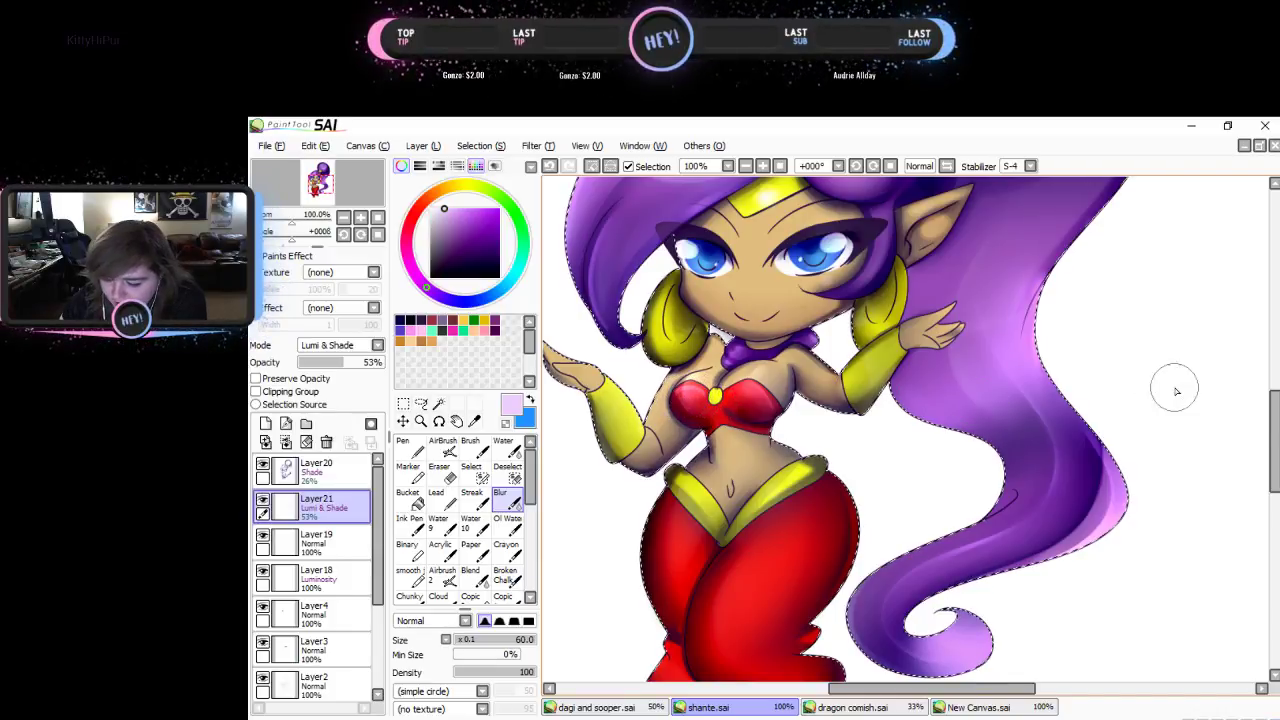
- Paint highlights on the thighs of the red trousers with the Brush at size 11 and blend them with Blur at size 60
drag(1274, 440, 1274, 480)
click(471, 447)
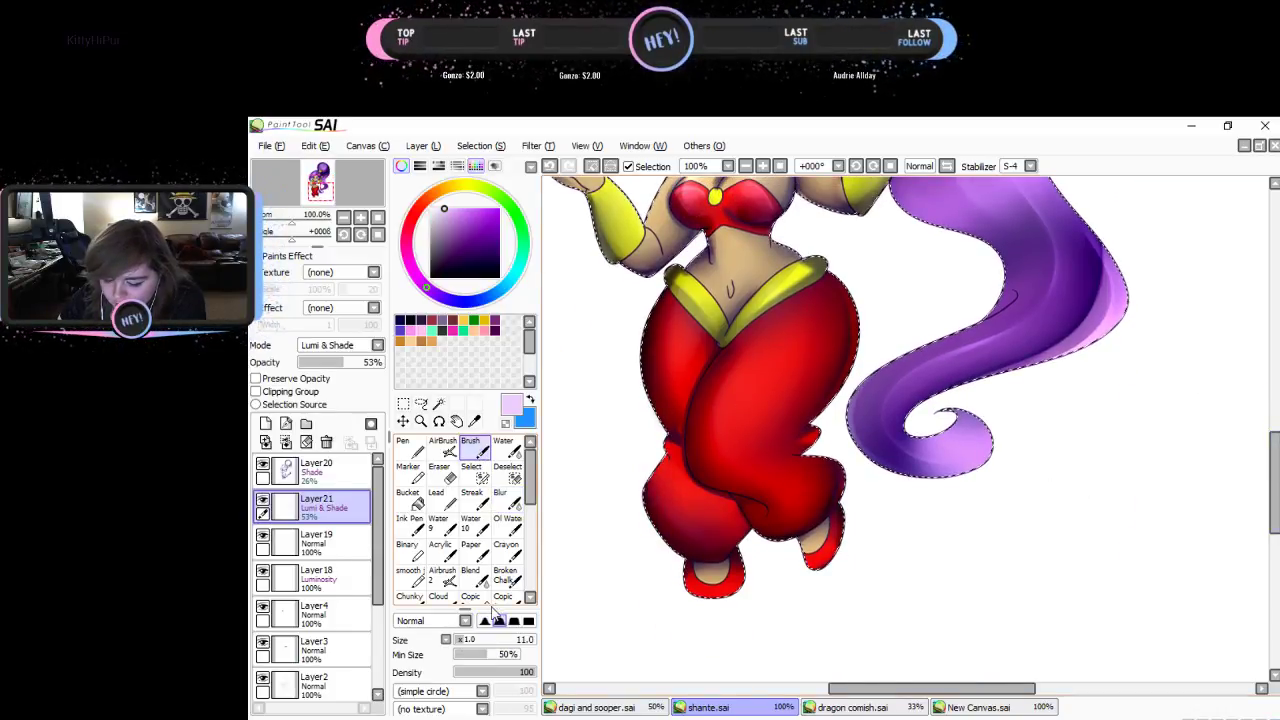
mouse_move(753, 375)
mouse_down()
mouse_move(715, 440)
mouse_move(785, 318)
mouse_move(820, 290)
mouse_move(795, 295)
mouse_move(730, 470)
mouse_move(770, 395)
mouse_up()
click(500, 497)
mouse_move(826, 351)
mouse_down()
mouse_move(832, 290)
mouse_move(750, 435)
mouse_move(750, 488)
mouse_move(825, 296)
mouse_move(750, 440)
mouse_move(779, 329)
mouse_move(720, 362)
mouse_up()
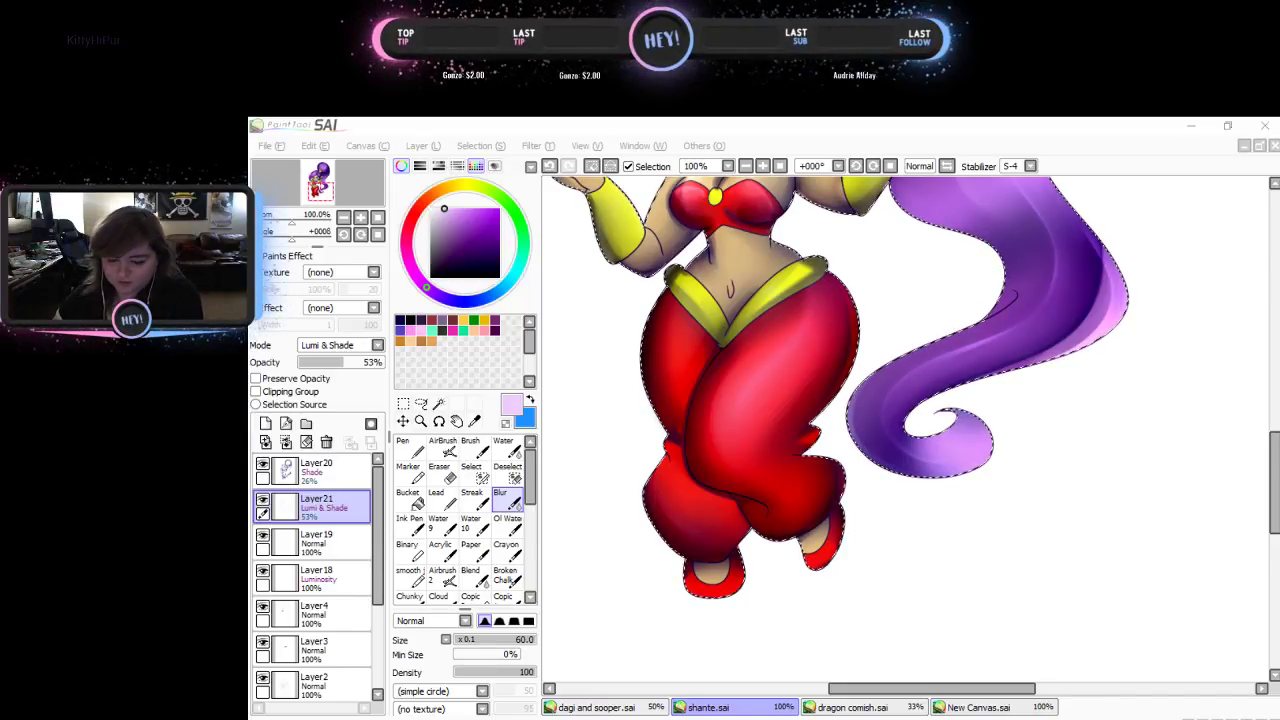
- Trim the highlight along the ponytail's inner edge below the raised hand with the Eraser at size 13
key(e)
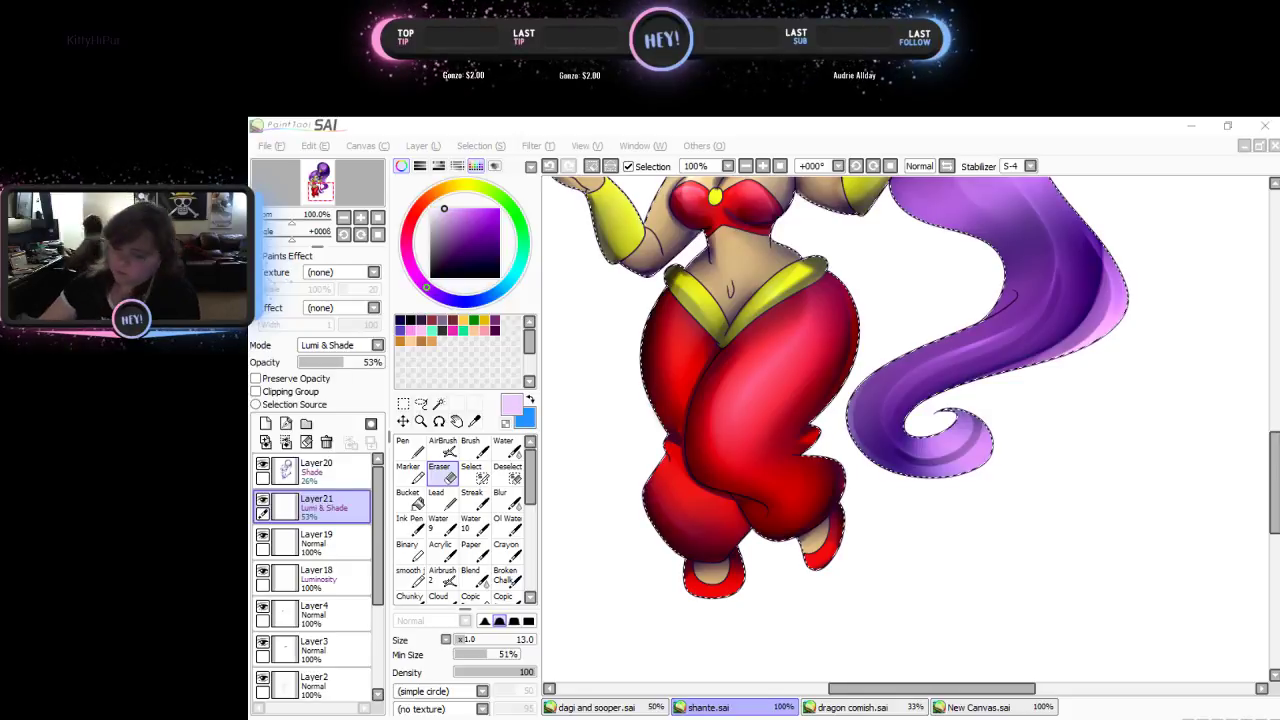
drag(1275, 482, 1277, 371)
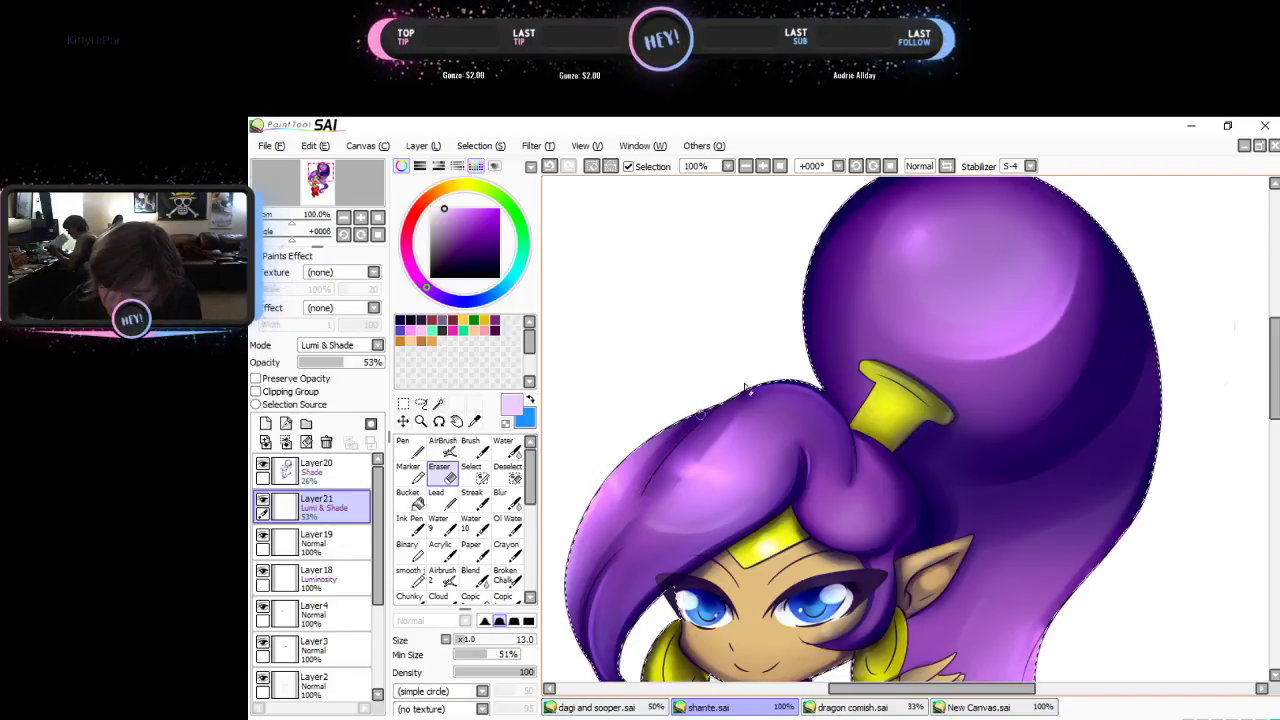
click(1274, 456)
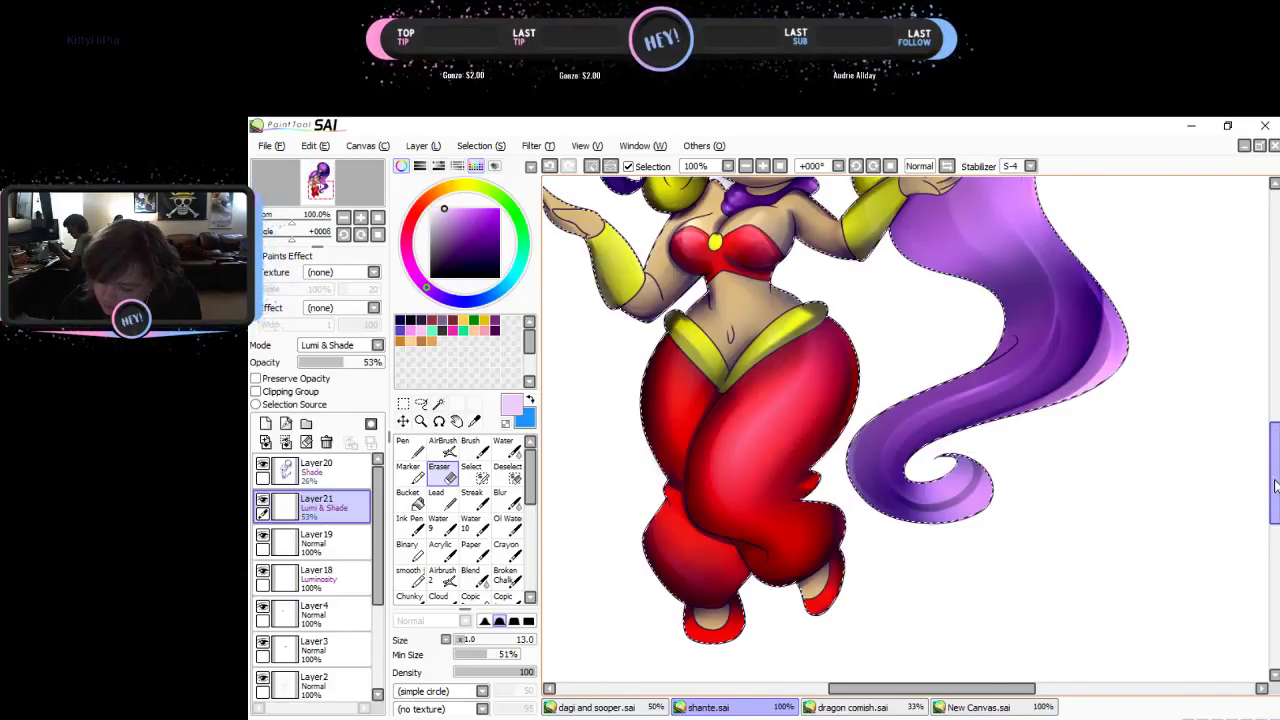
drag(1275, 482, 1276, 375)
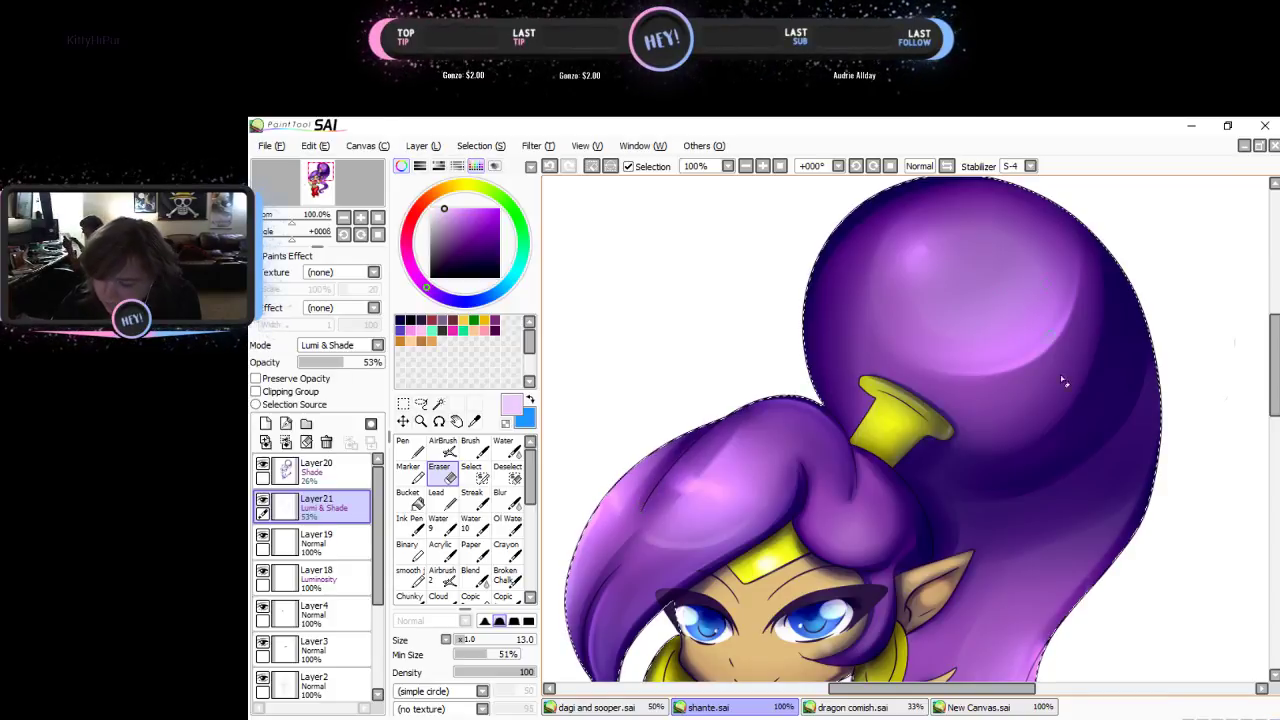
drag(1271, 398, 1267, 475)
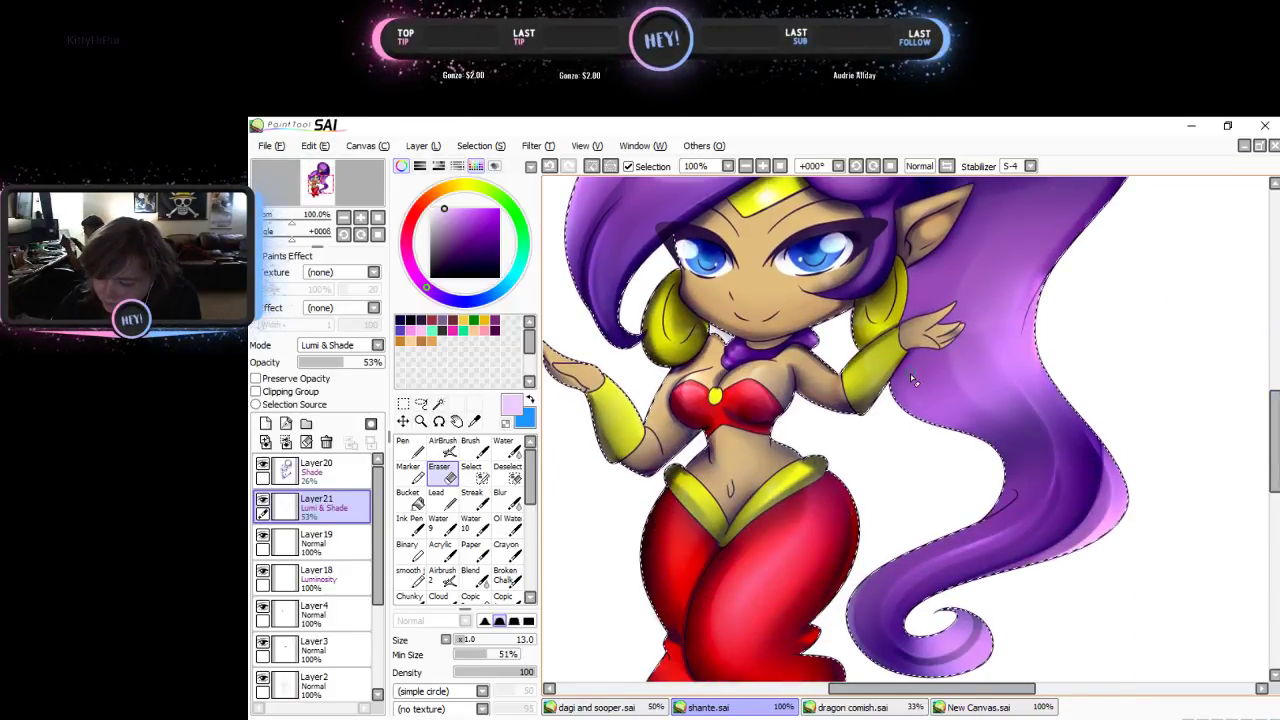
mouse_move(913, 353)
mouse_down()
mouse_move(914, 417)
mouse_move(1004, 440)
mouse_move(1024, 461)
mouse_move(1012, 498)
mouse_up()
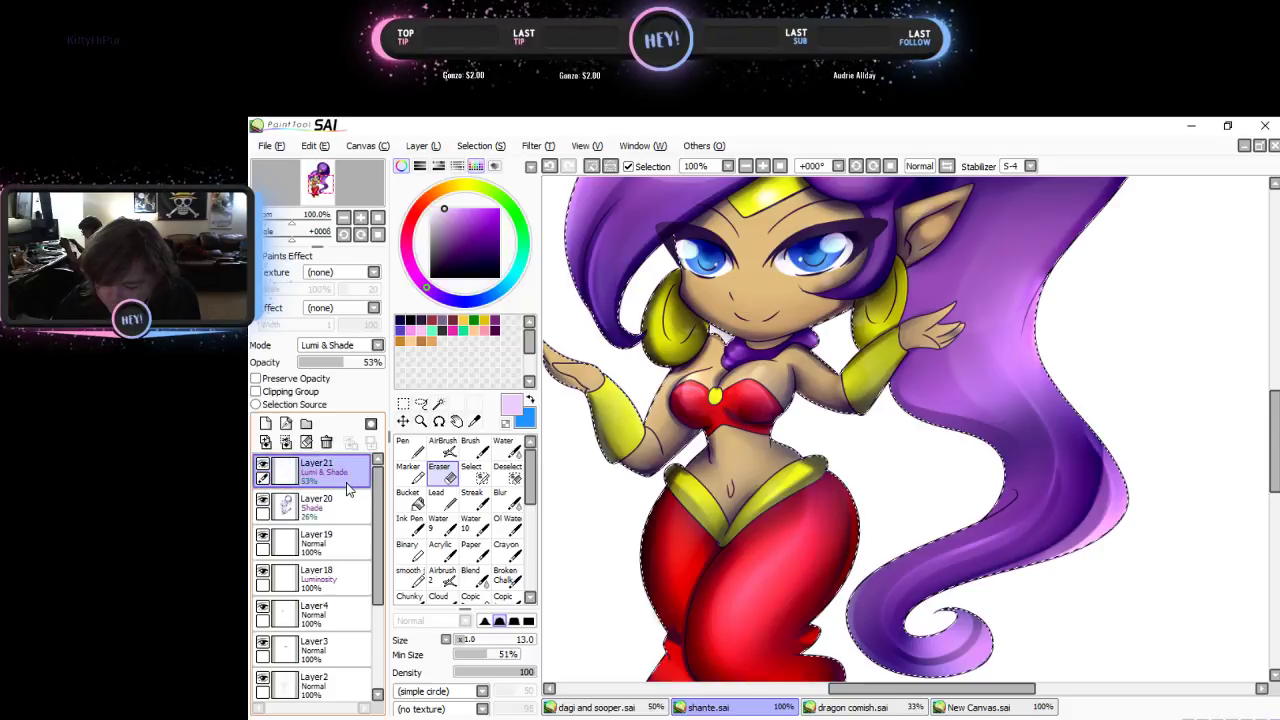
- Toggle the Lumi & Shade layer's visibility to compare the highlights, and examine the whole figure at 33.33% zoom
click(263, 507)
click(263, 507)
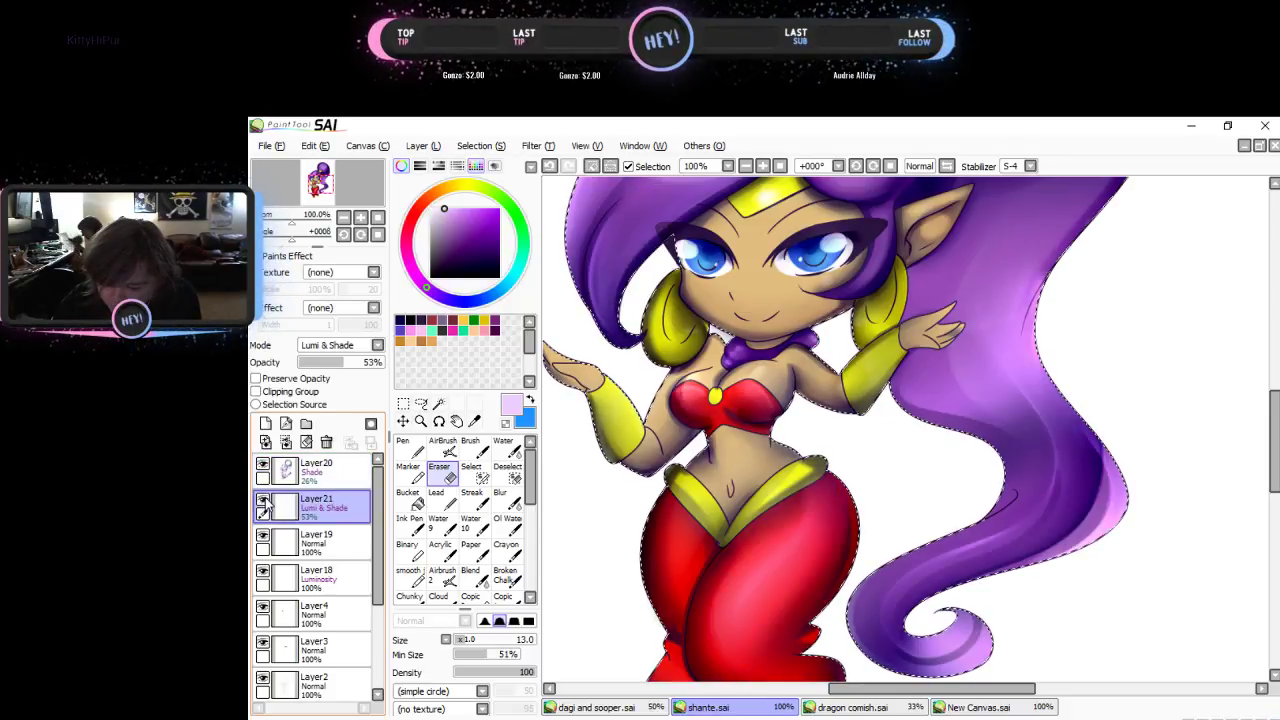
click(263, 507)
click(263, 507)
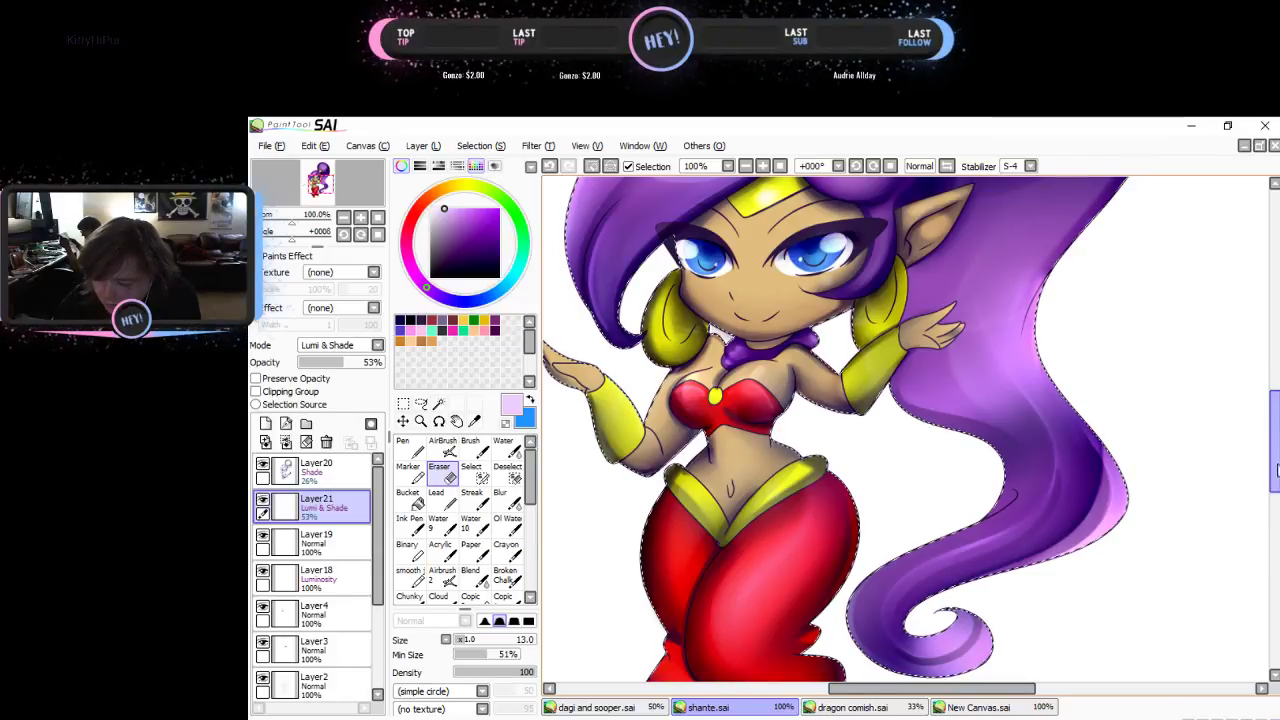
drag(1273, 487, 1270, 432)
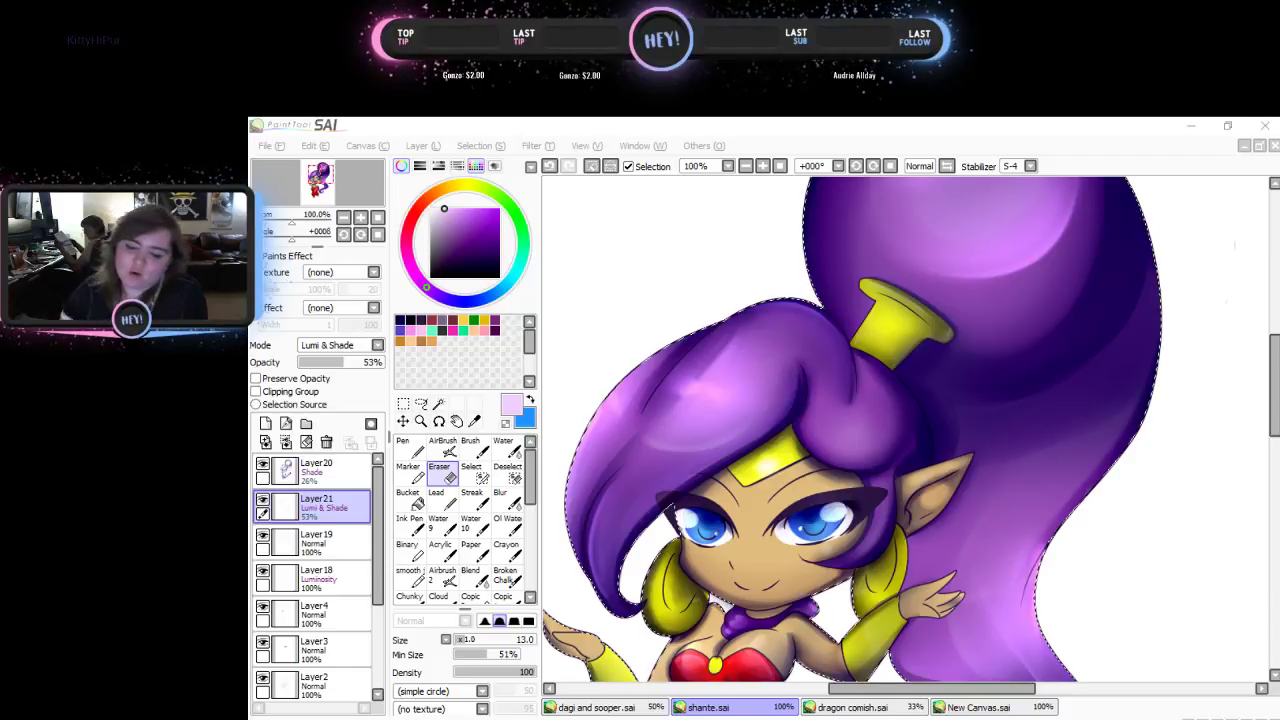
click(323, 199)
click(377, 216)
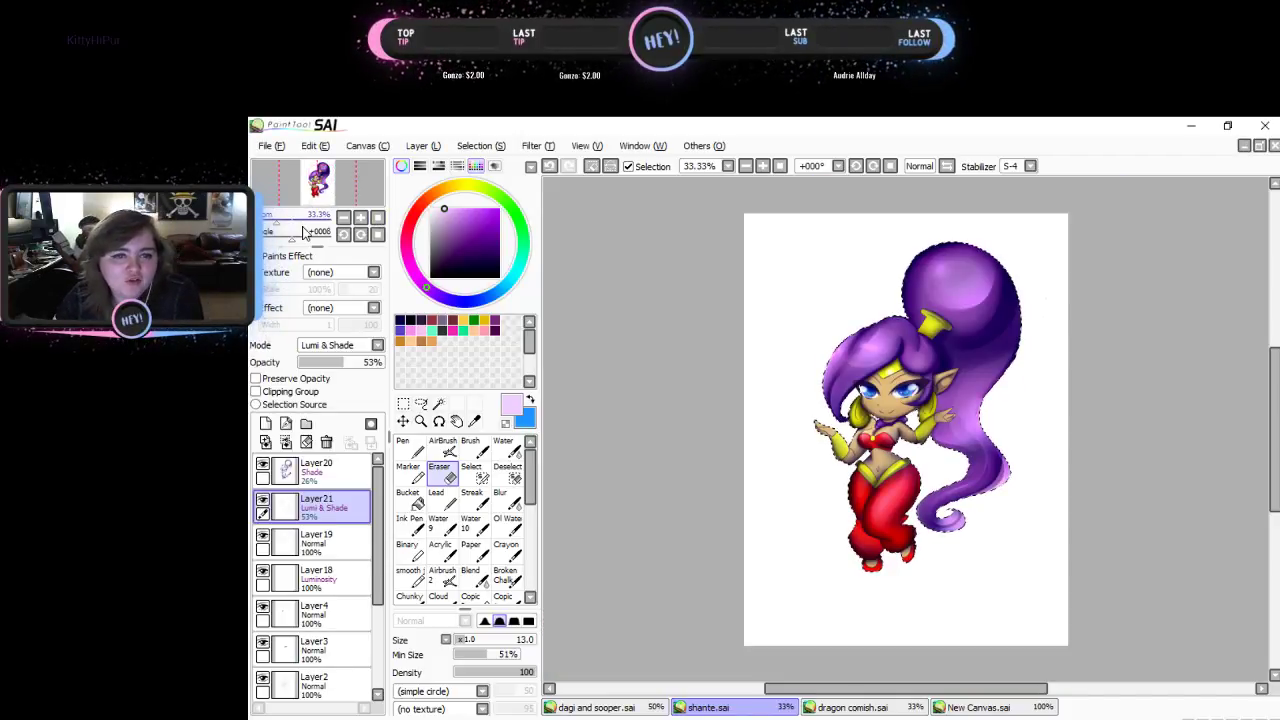